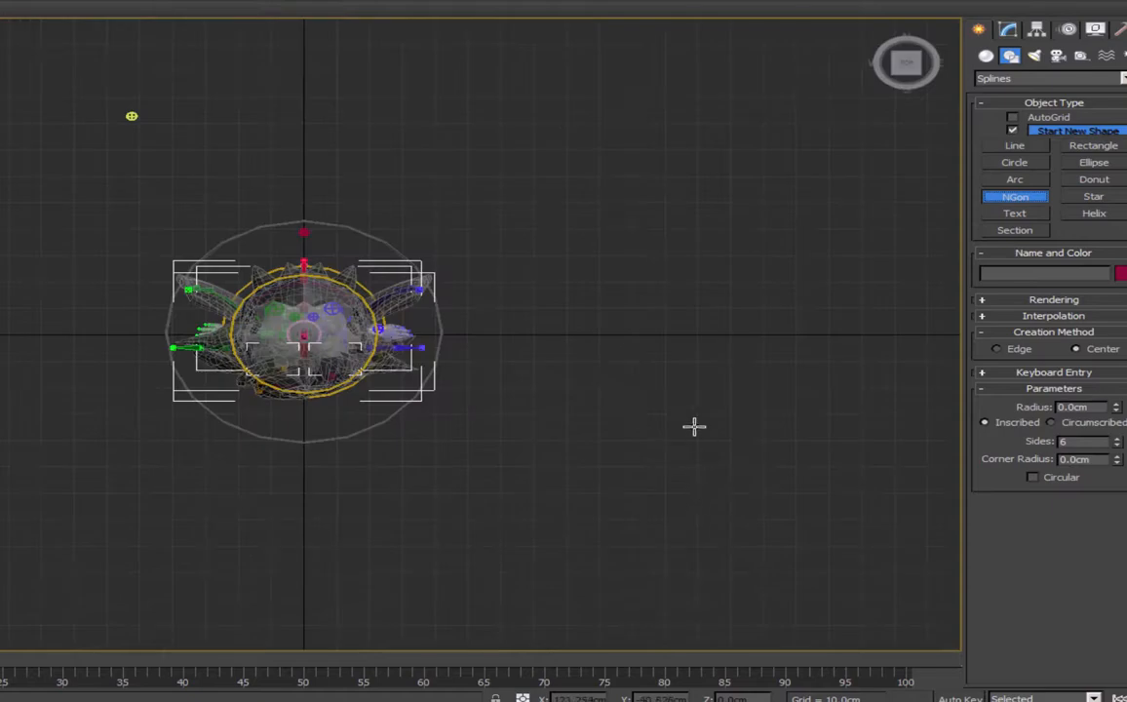
Draw a three-sided NGon of about 27.4 cm radius beside the character and rotate it -90 degrees about Z, enabled in the viewport.
middle_click_drag(677, 382, 596, 393)
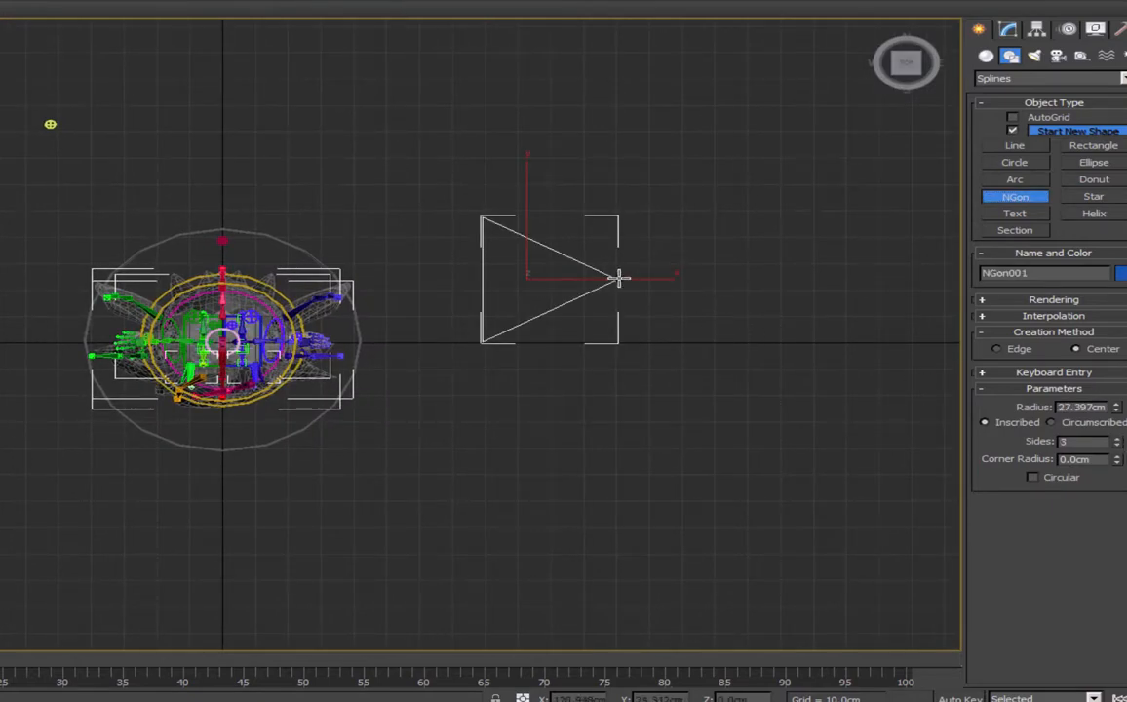
key("e")
left_click_drag(585, 202, 617, 333)
left_click(1002, 224)
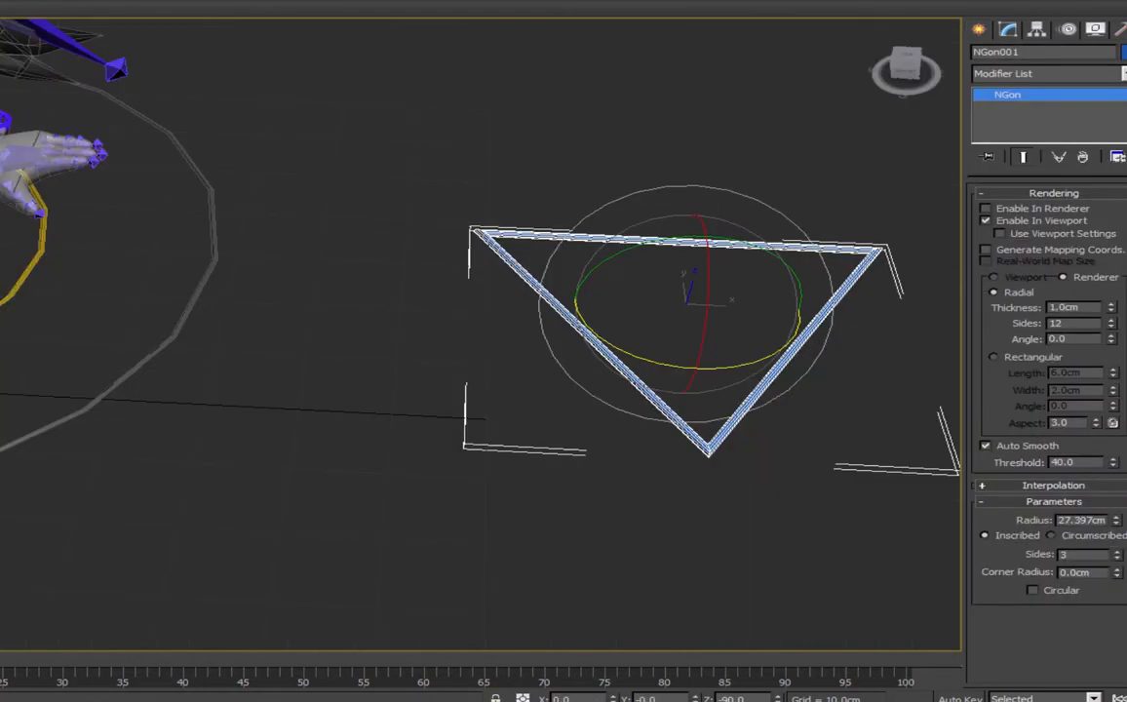
Change the triangle's object color to dark red.
left_click(1120, 52)
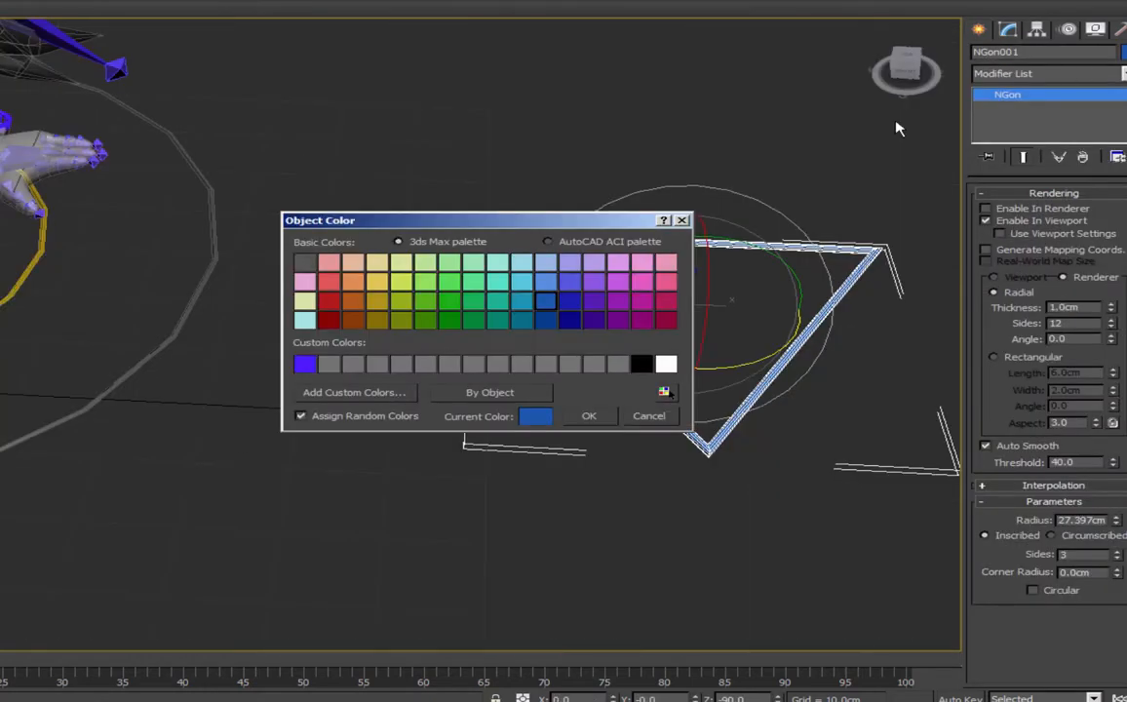
left_click(328, 320)
left_click(589, 417)
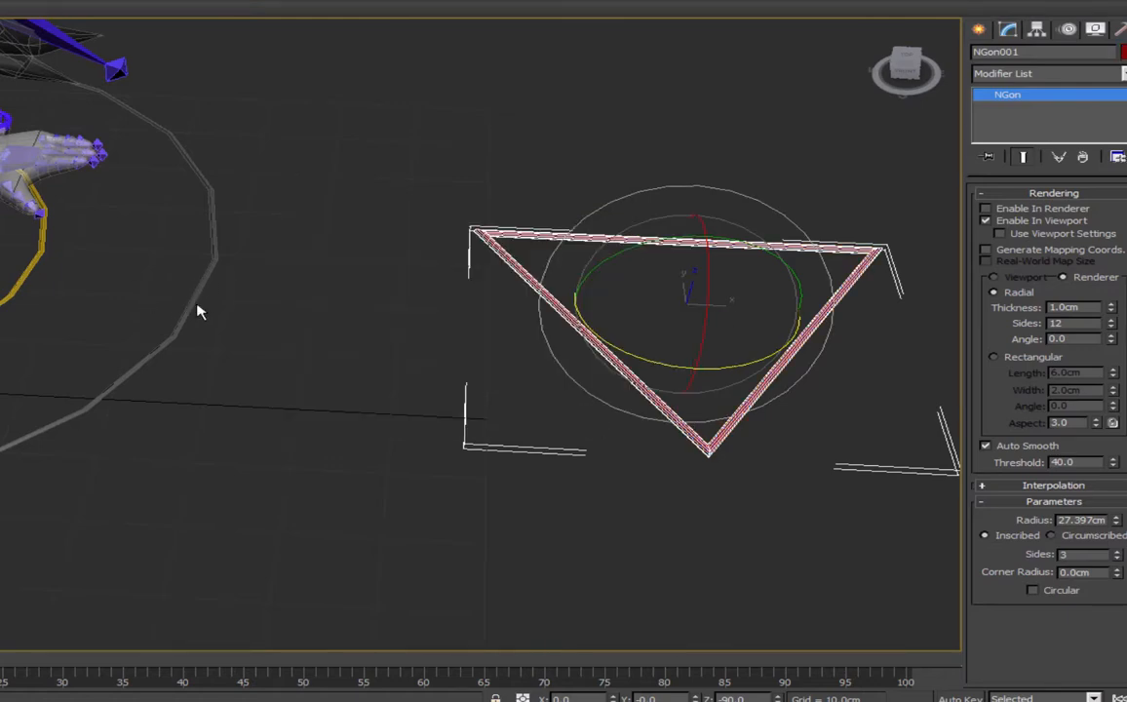
left_click(1124, 52)
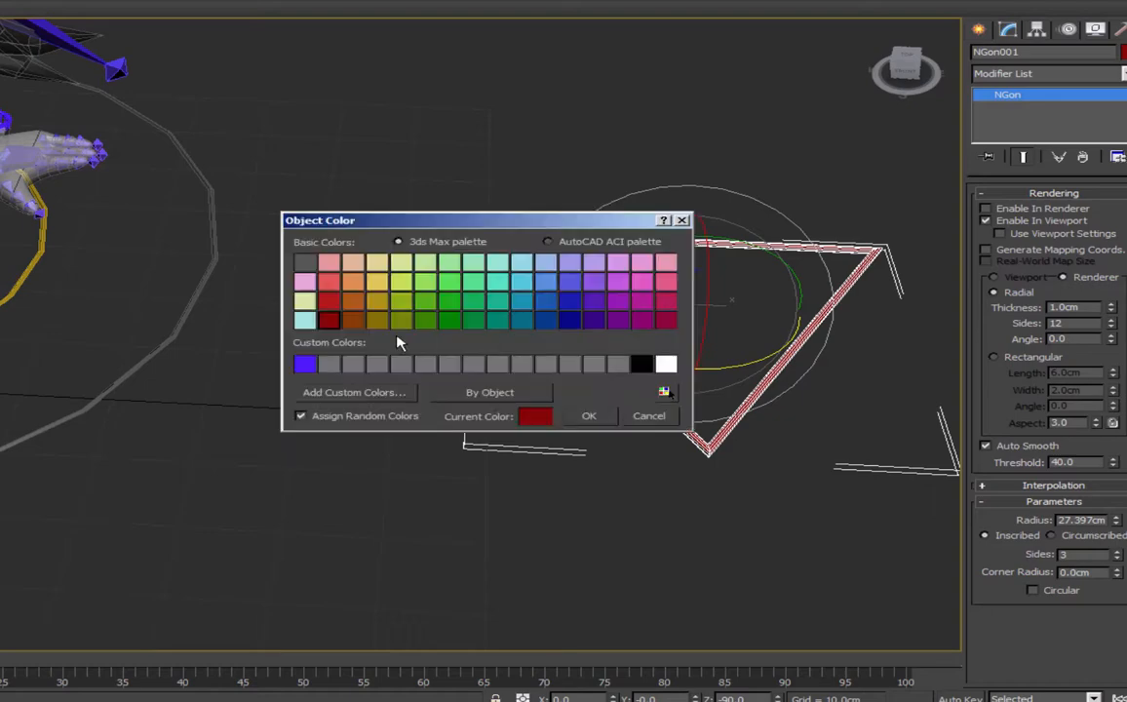
left_click(483, 364)
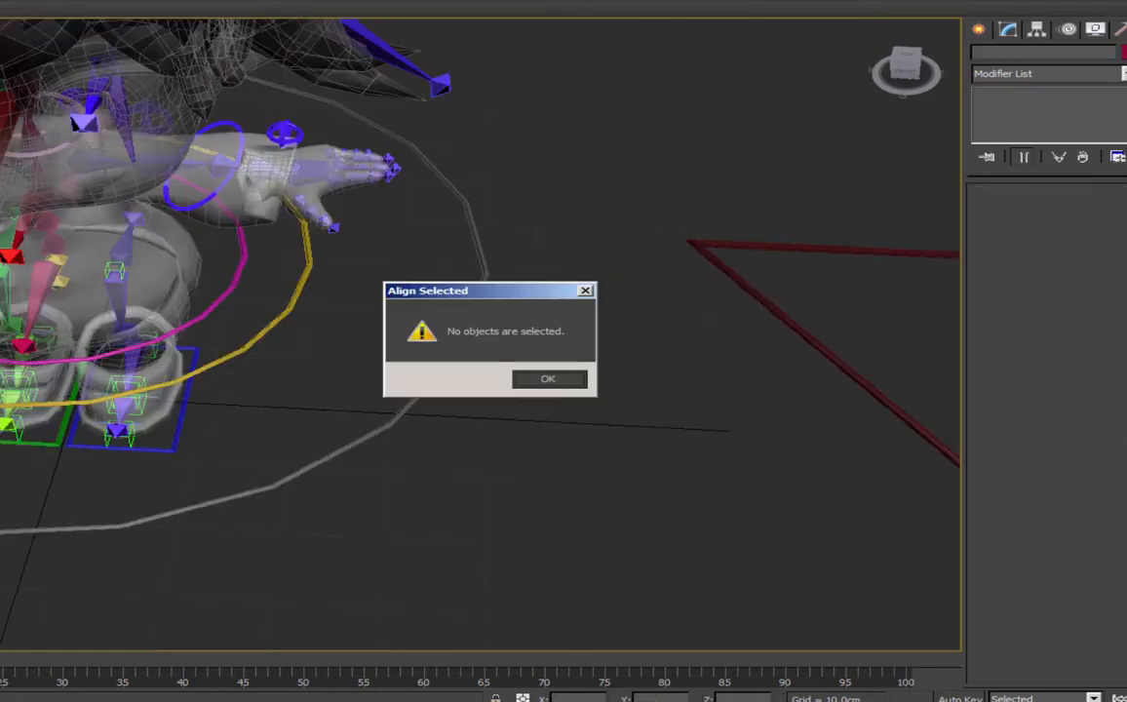
Align the triangle to Root_Pelvis, pivot to pivot, using X and Y position and local X and Y orientation.
left_click(529, 383)
left_click(775, 314)
key("w")
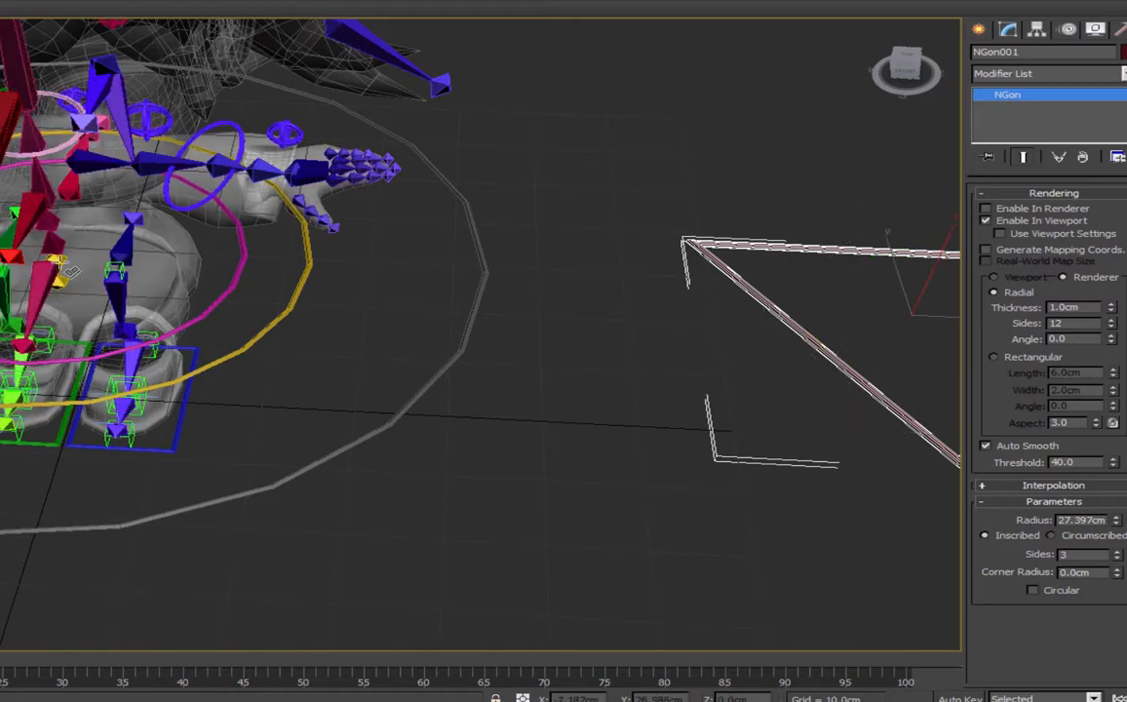
left_click(71, 273)
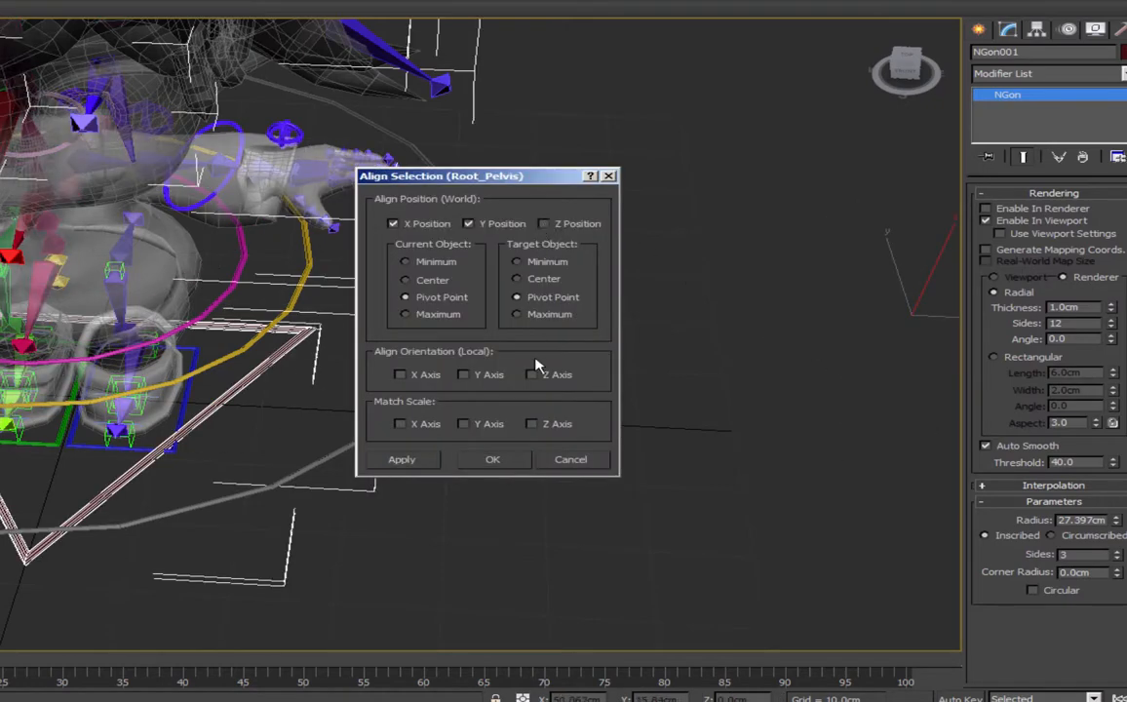
left_click(401, 374)
left_click(464, 374)
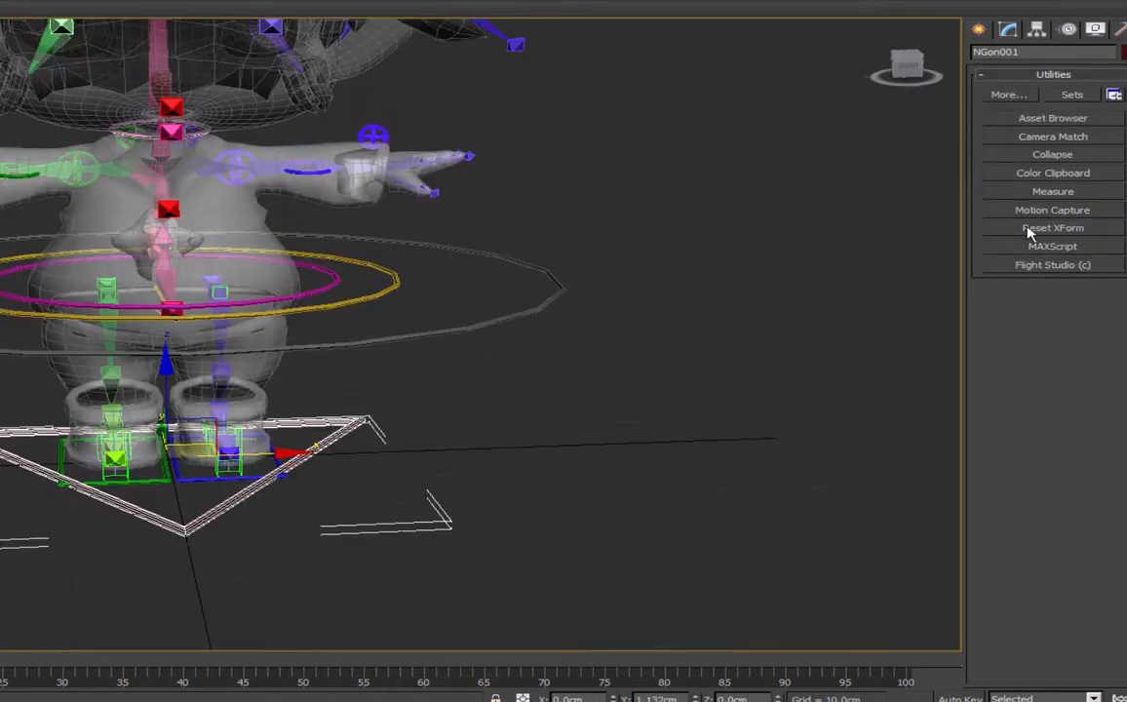
Reset the triangle's XForm and collapse it to an editable spline with 4 radial sides and 3 interpolation steps.
left_click(1030, 230)
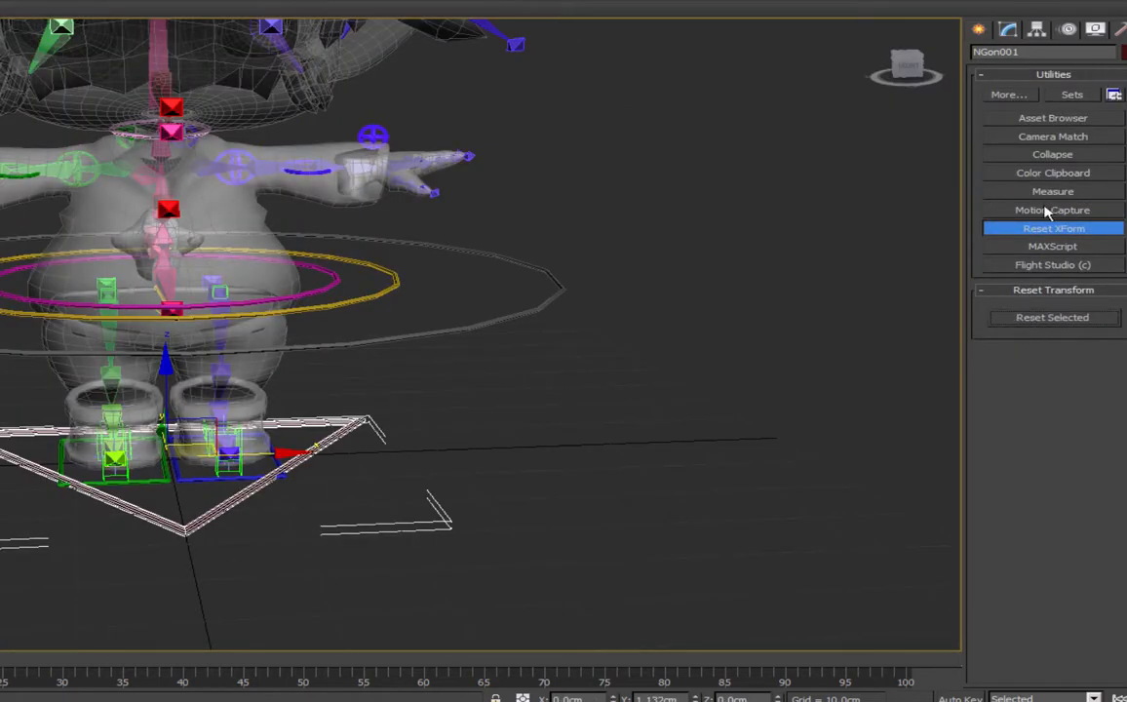
left_click(1058, 156)
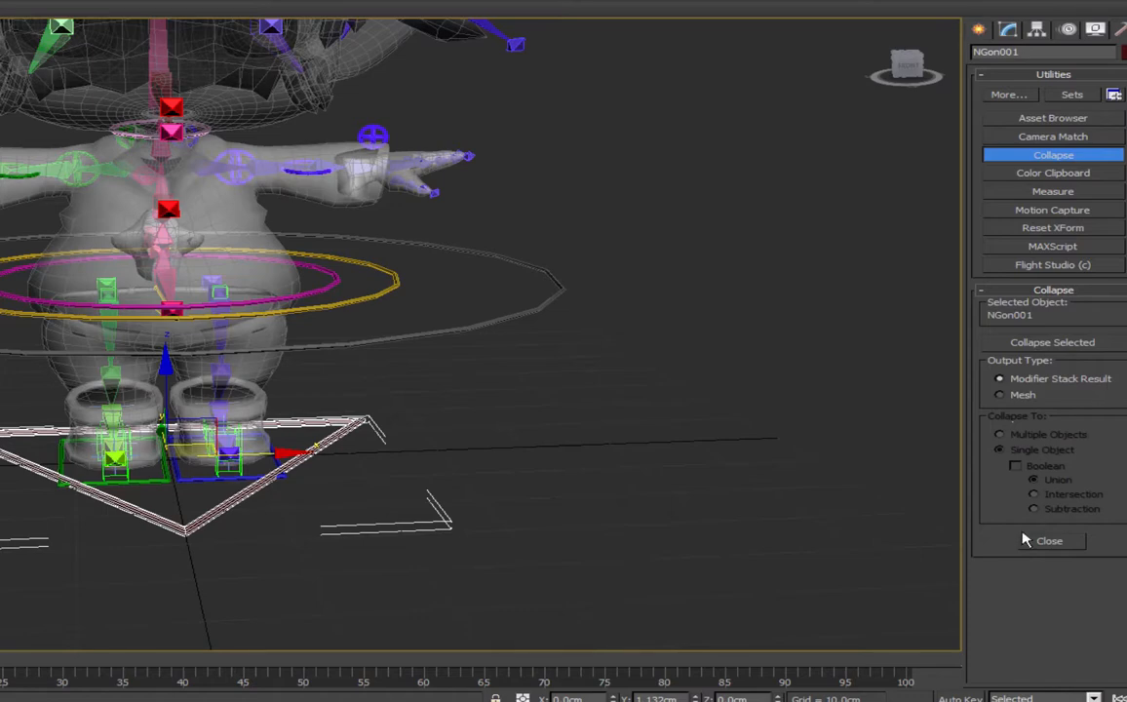
left_click(380, 498)
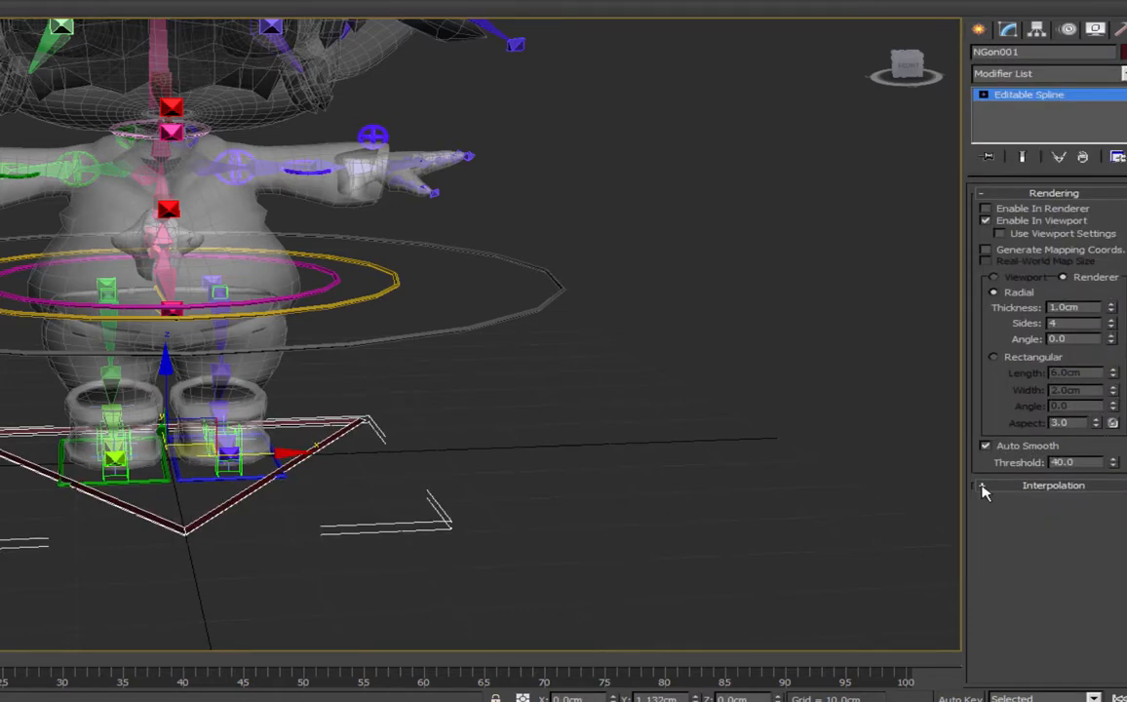
left_click(983, 489)
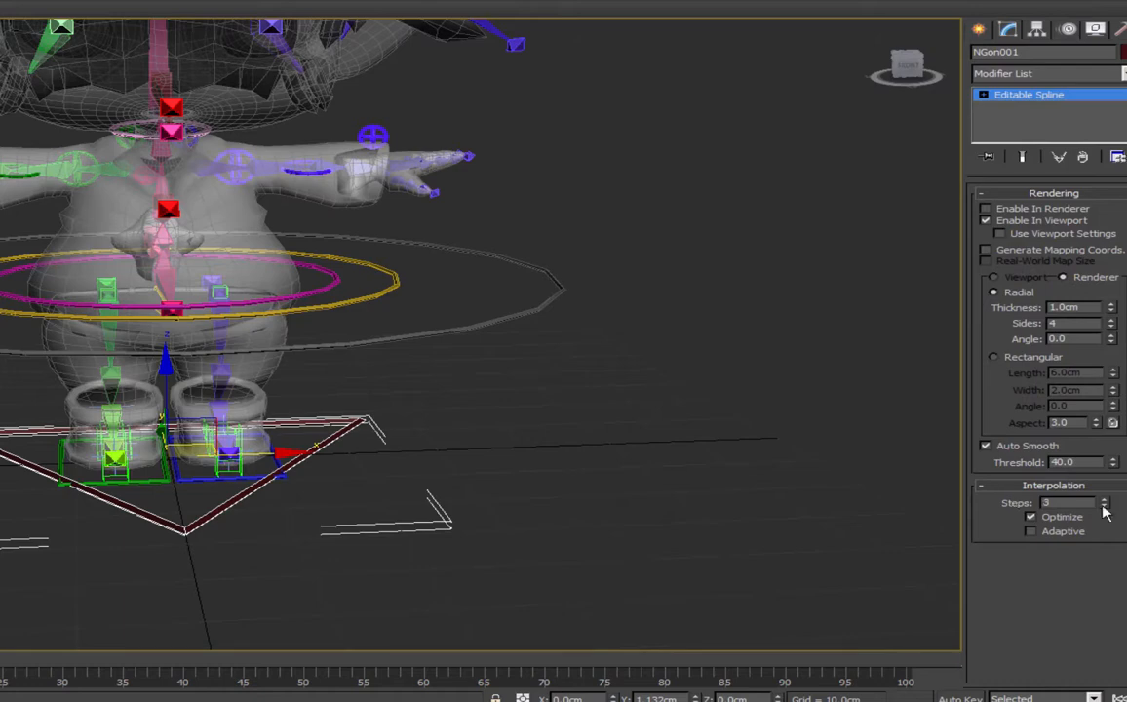
Scale the triangle's spline up uniformly at spline sub-object level so it extends well beyond the character's feet.
middle_click_drag(341, 364, 410, 379, "alt")
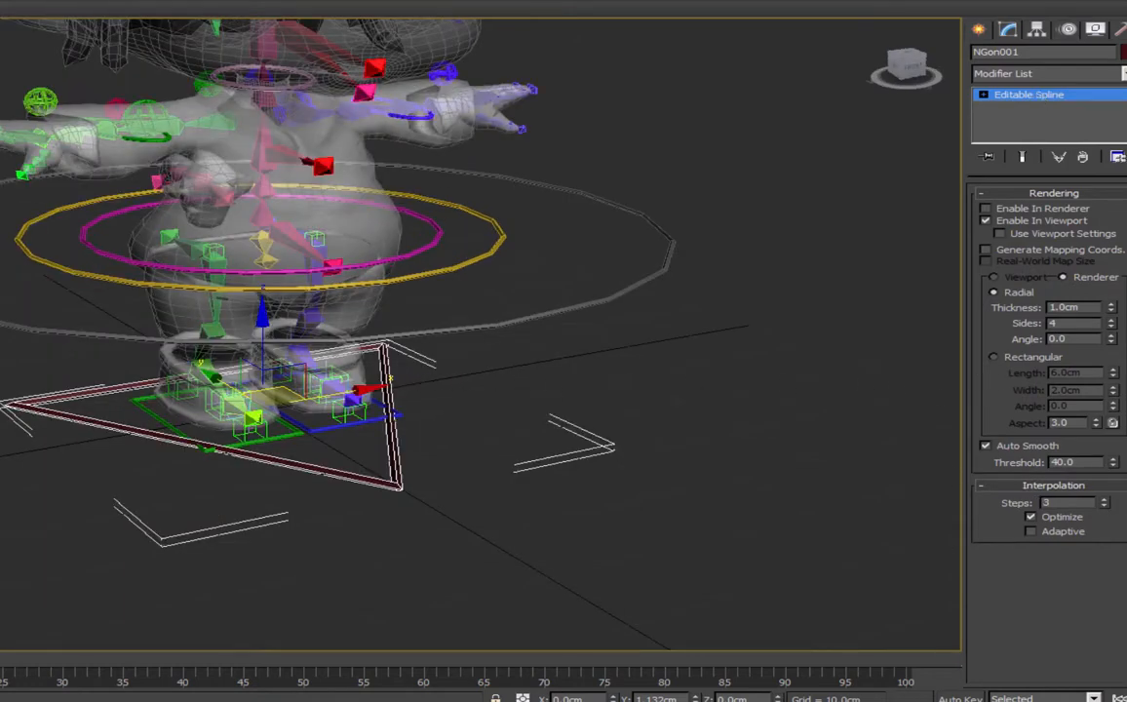
key("3")
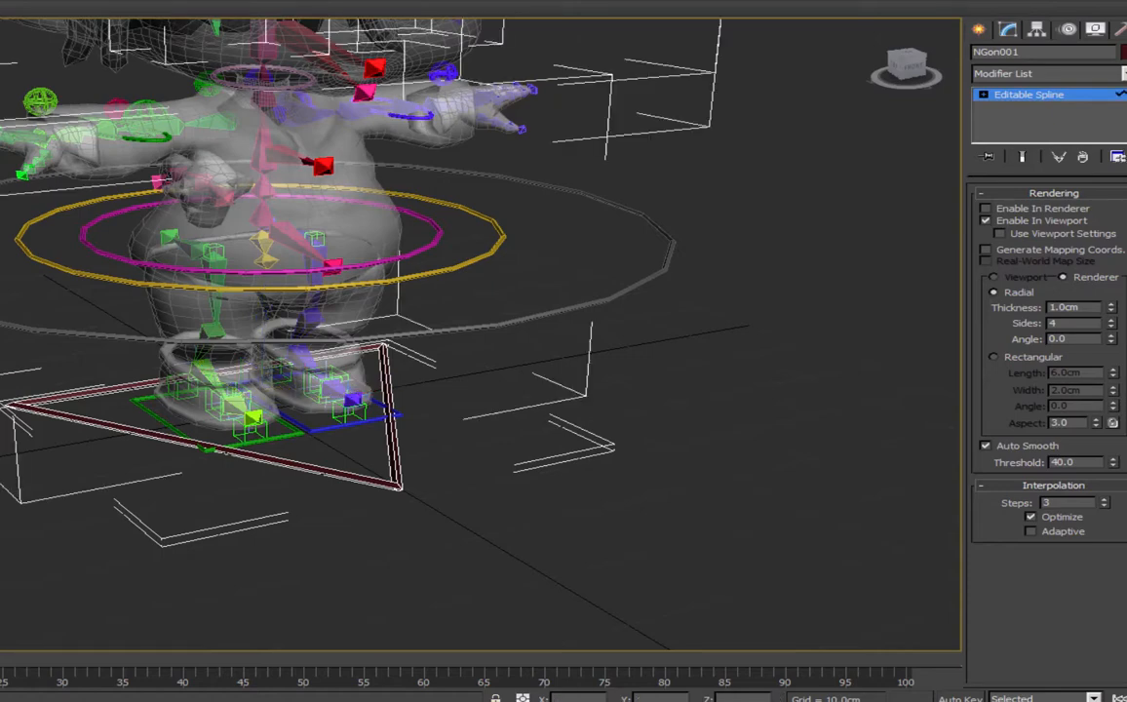
left_click(397, 482)
key("r")
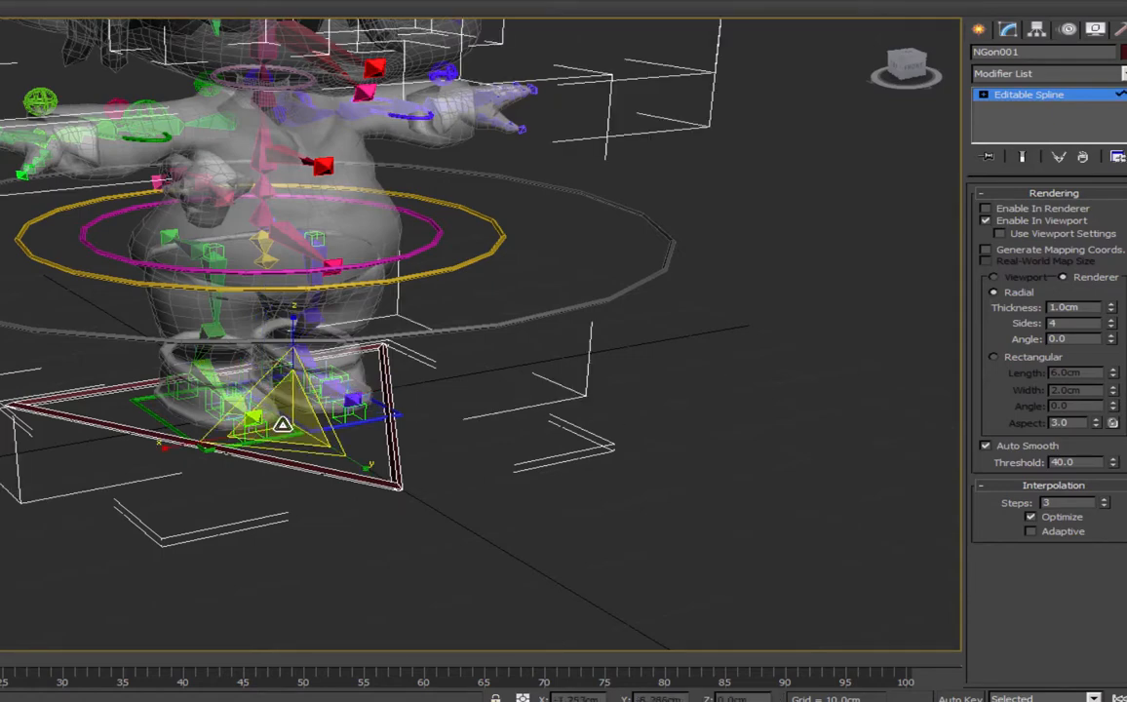
left_click_drag(282, 421, 336, 283)
key("3")
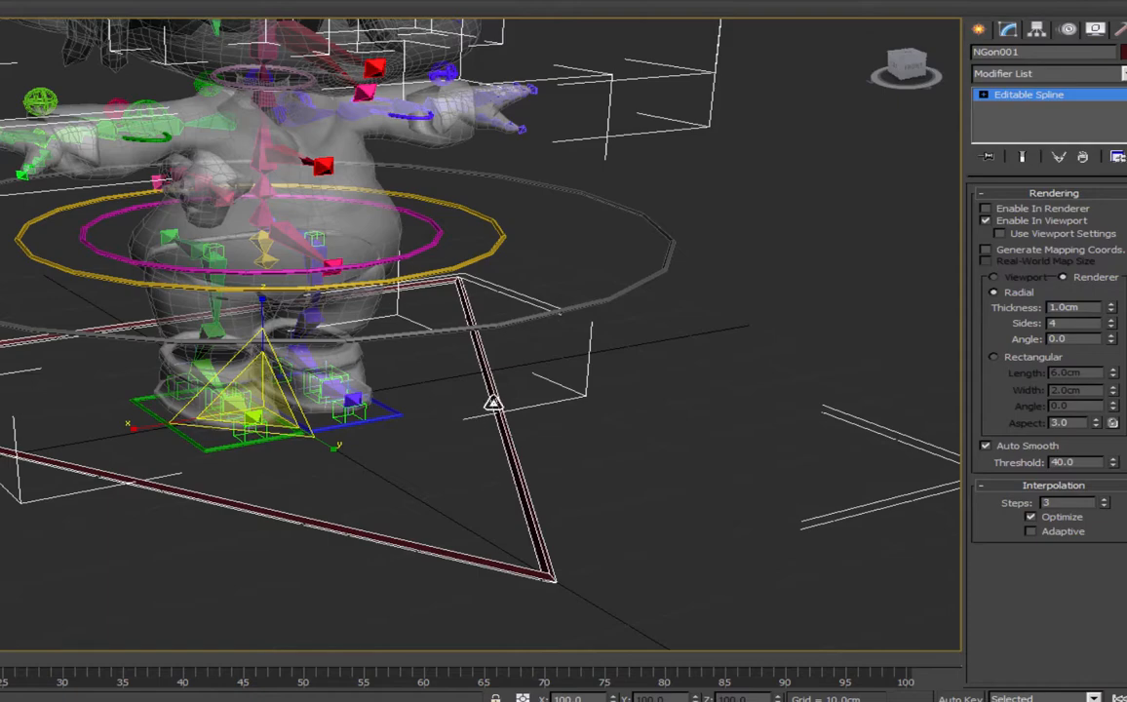
Reset the enlarged triangle's XForm, collapse it again and rename it CTRL_Master.
left_click(1121, 30)
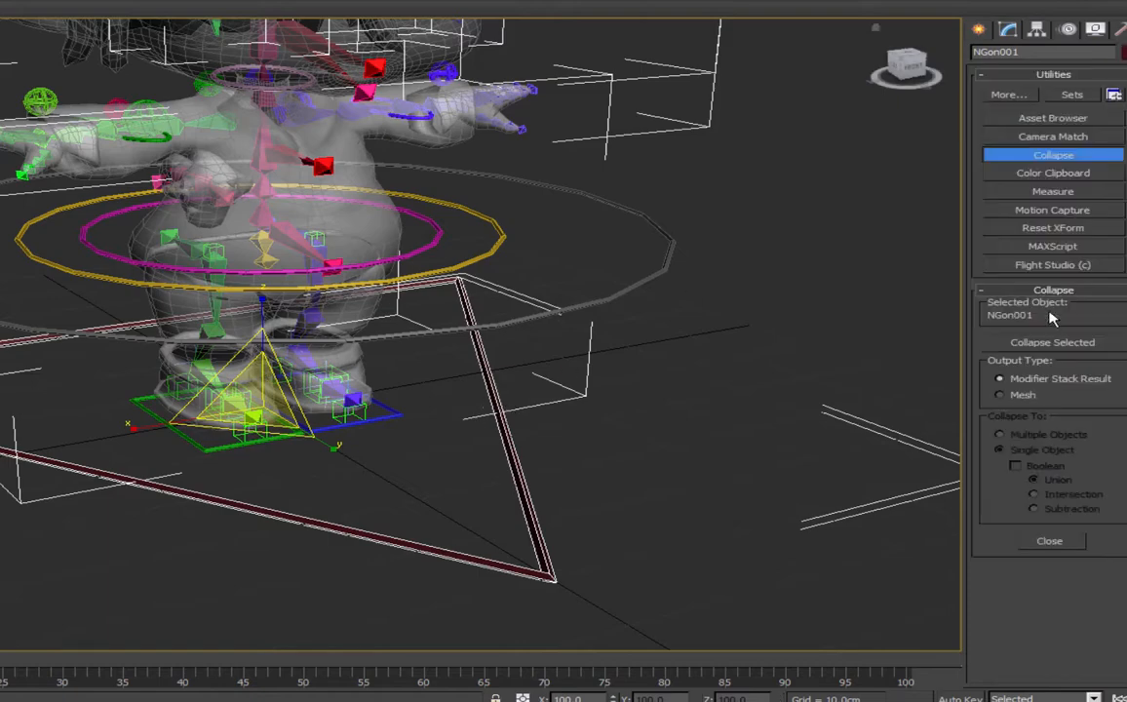
left_click(1046, 229)
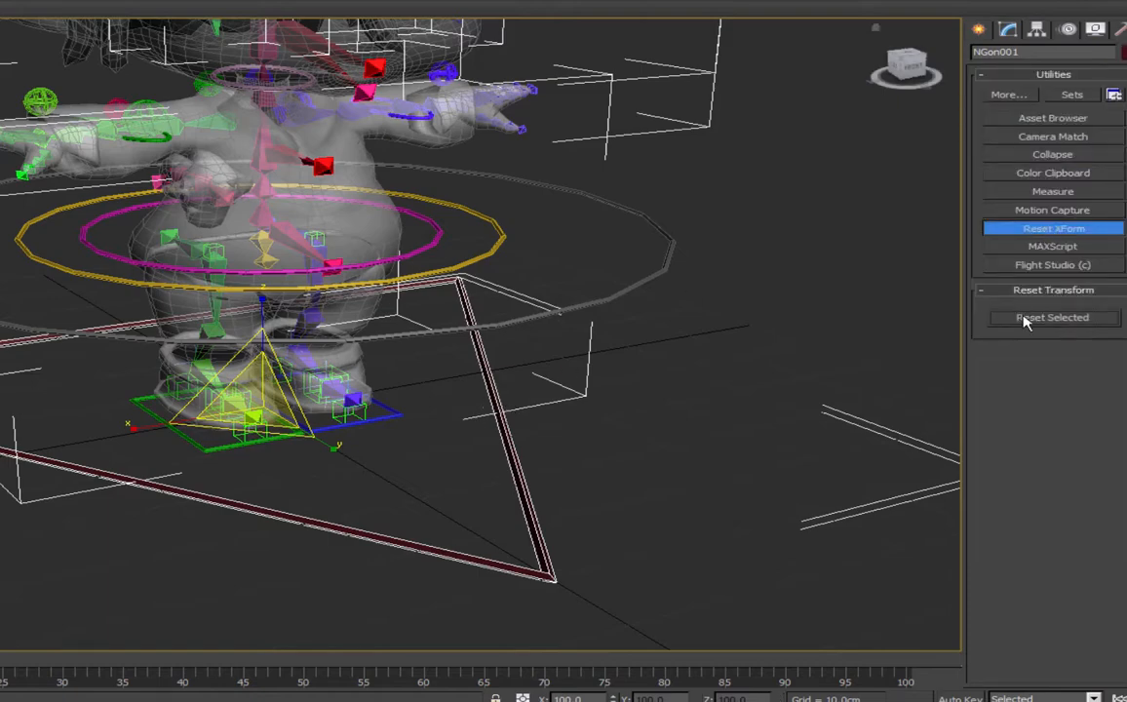
left_click(1038, 156)
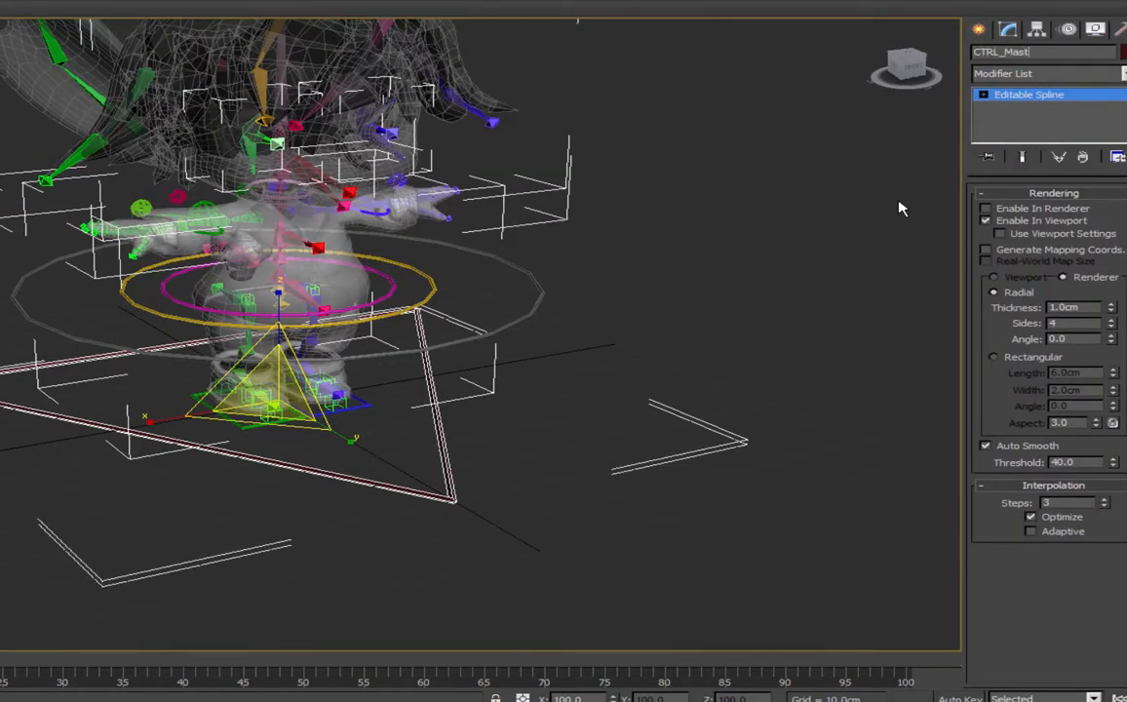
left_click(900, 208)
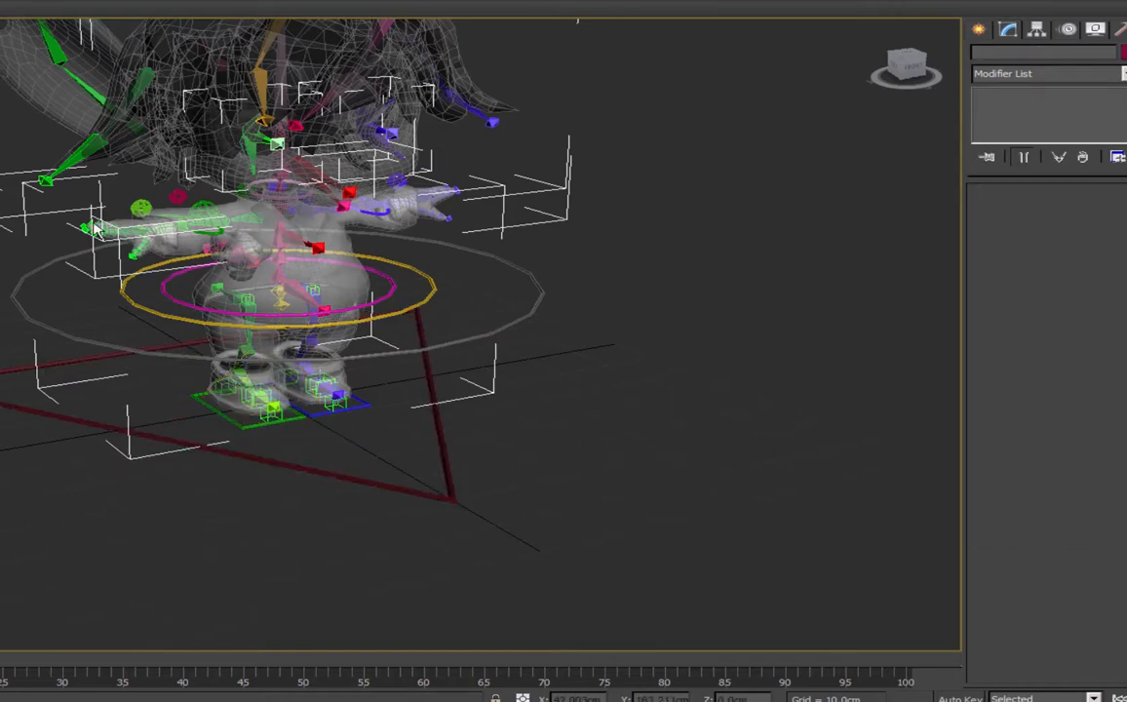
Link the Center_Of_Mass controller and both foot controllers to the CTRL_Master triangle.
left_click(24, 304)
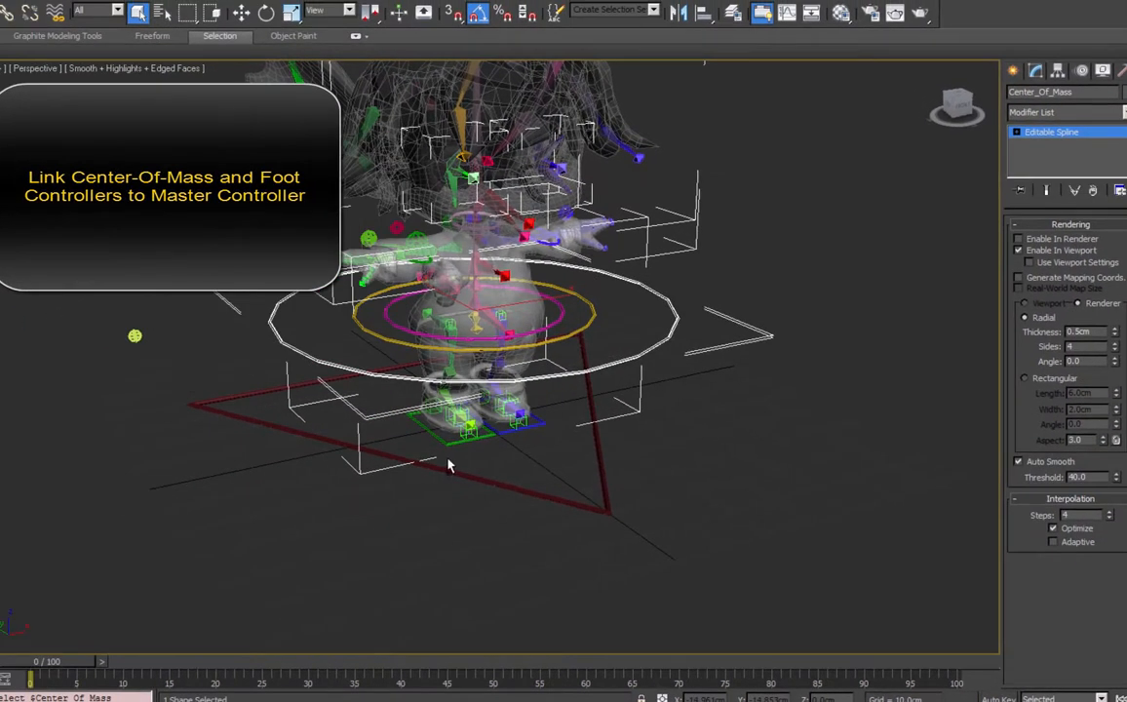
left_click(316, 429, "ctrl")
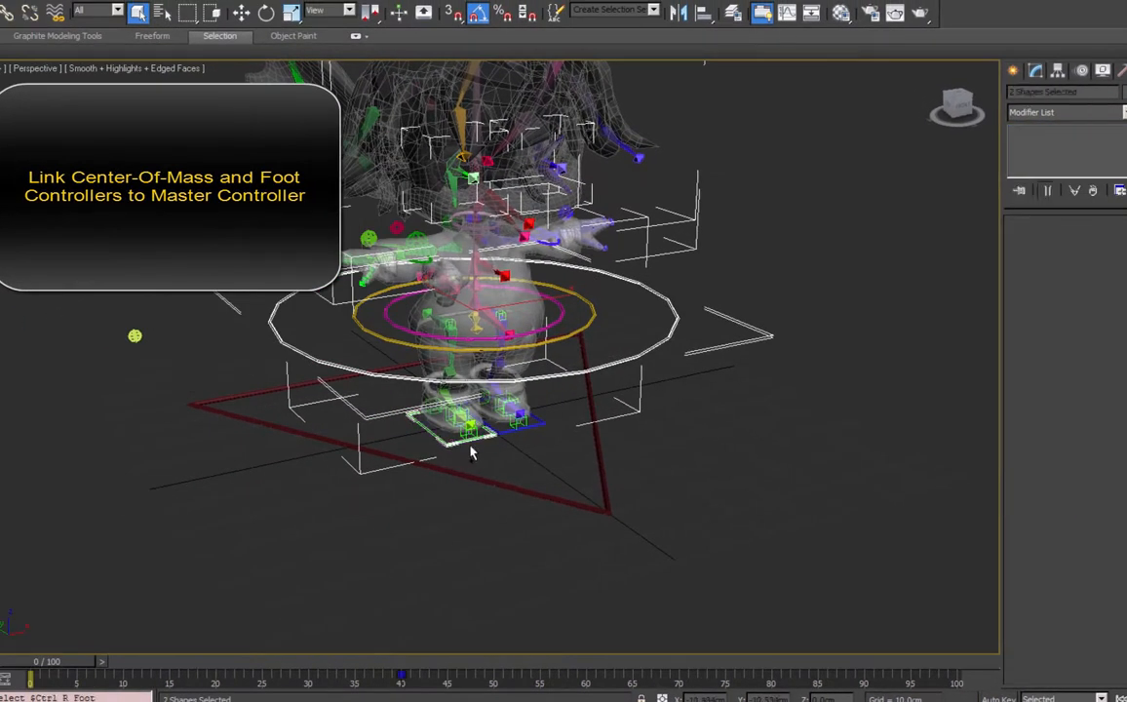
left_click(544, 425, "ctrl")
left_click_drag(447, 445, 515, 487)
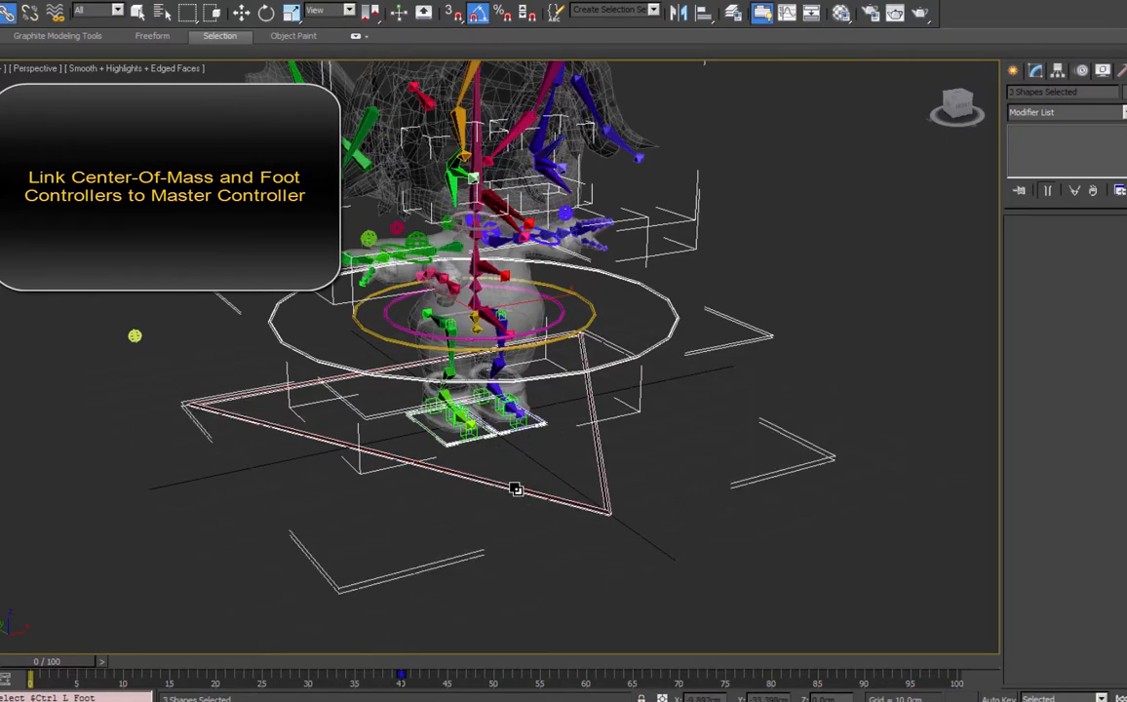
Move CTRL_Master to test how the linked rig follows, and undo the move.
left_click(242, 13)
left_click(576, 506)
left_click_drag(427, 393, 643, 421)
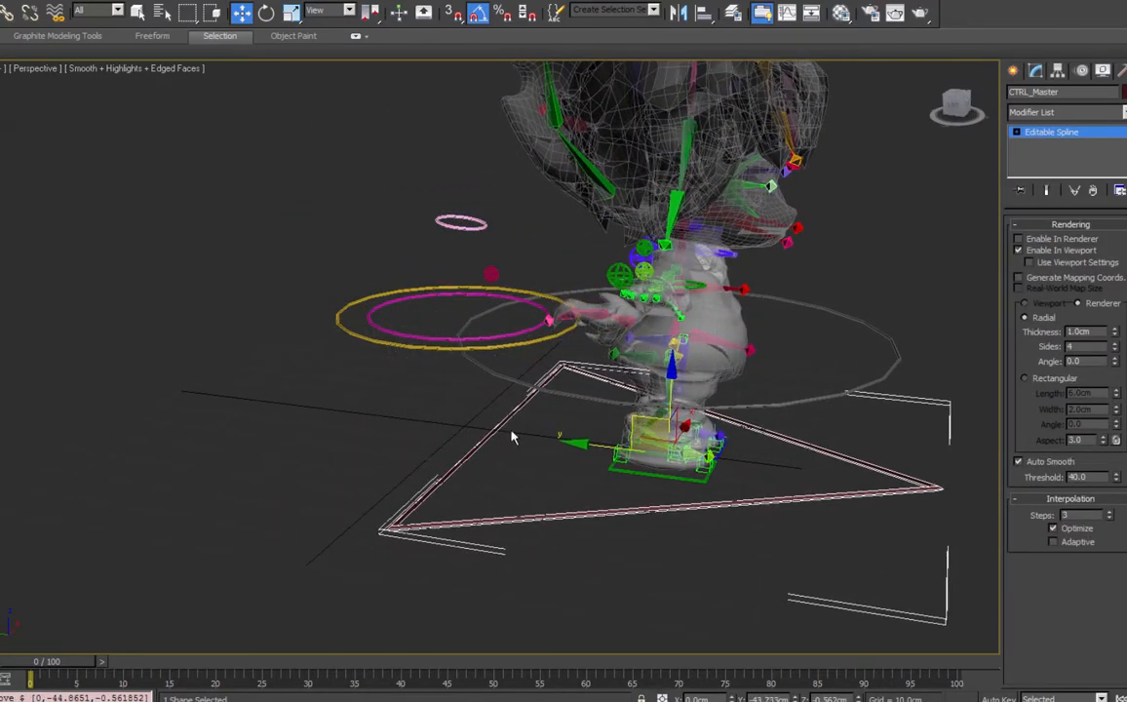
key("ctrl+z")
key("ctrl+y")
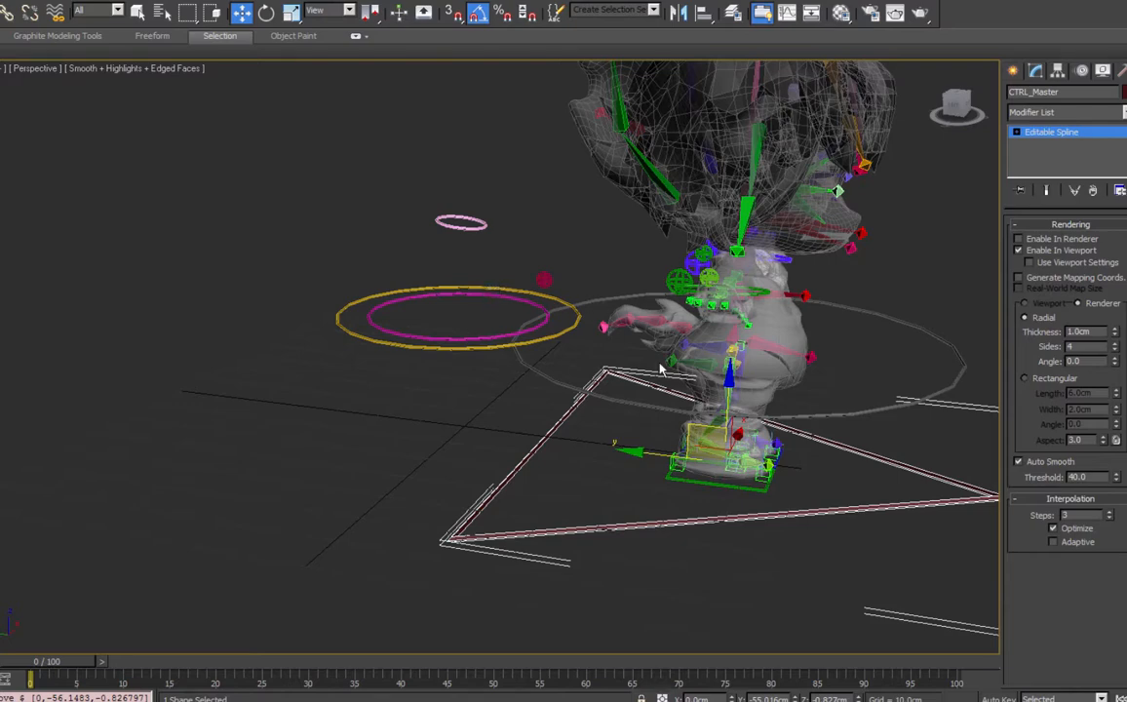
key("ctrl+z")
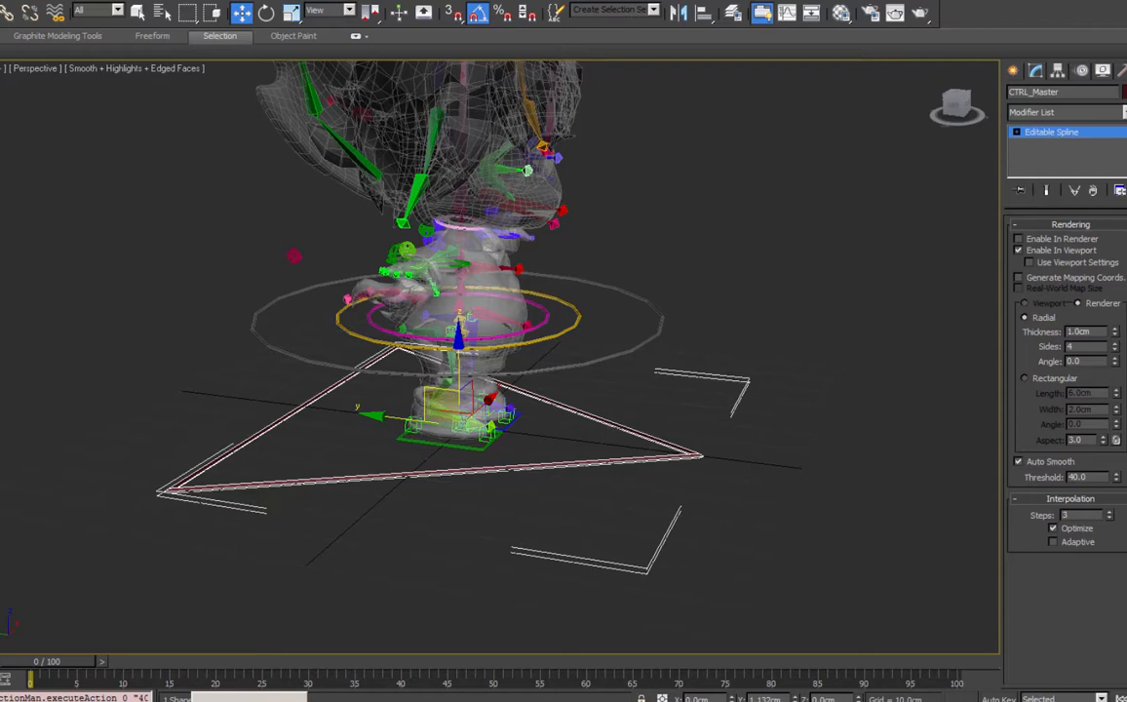
Position-constrain the top-of-spine, yellow and magenta ring controllers to Center_Of_Mass, with Keep Initial Offset enabled on CTRL_TopOfSpine.
double_click(459, 226)
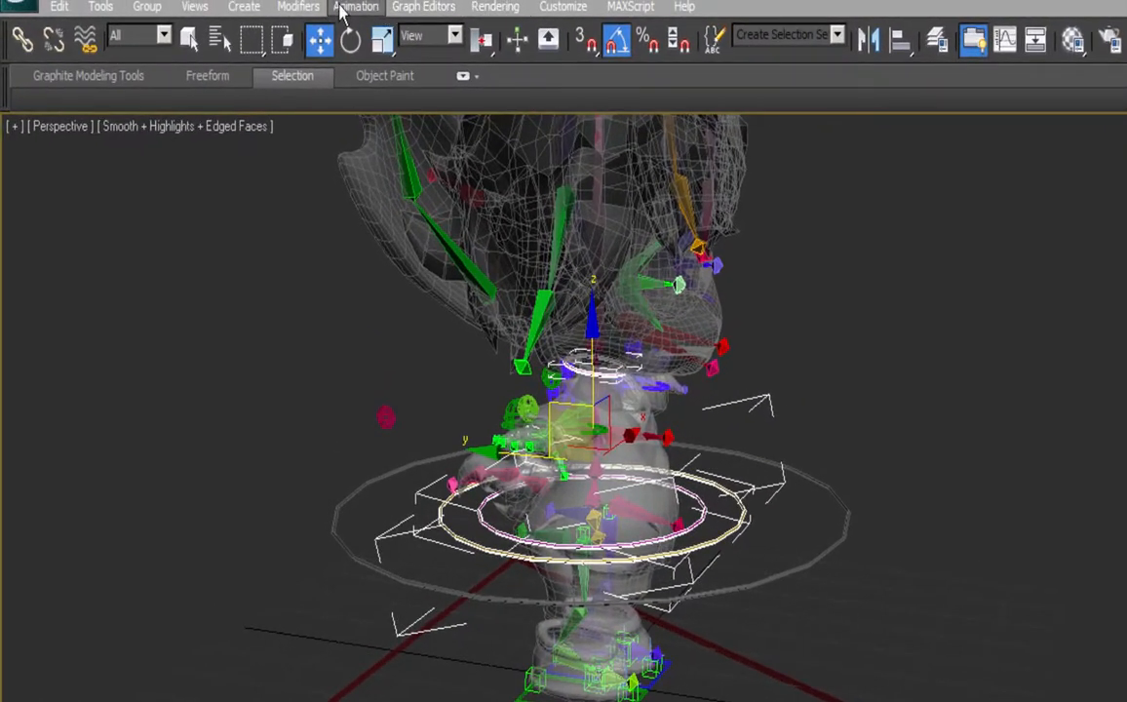
left_click(353, 6)
mouse_move(343, 118)
left_click(248, 183)
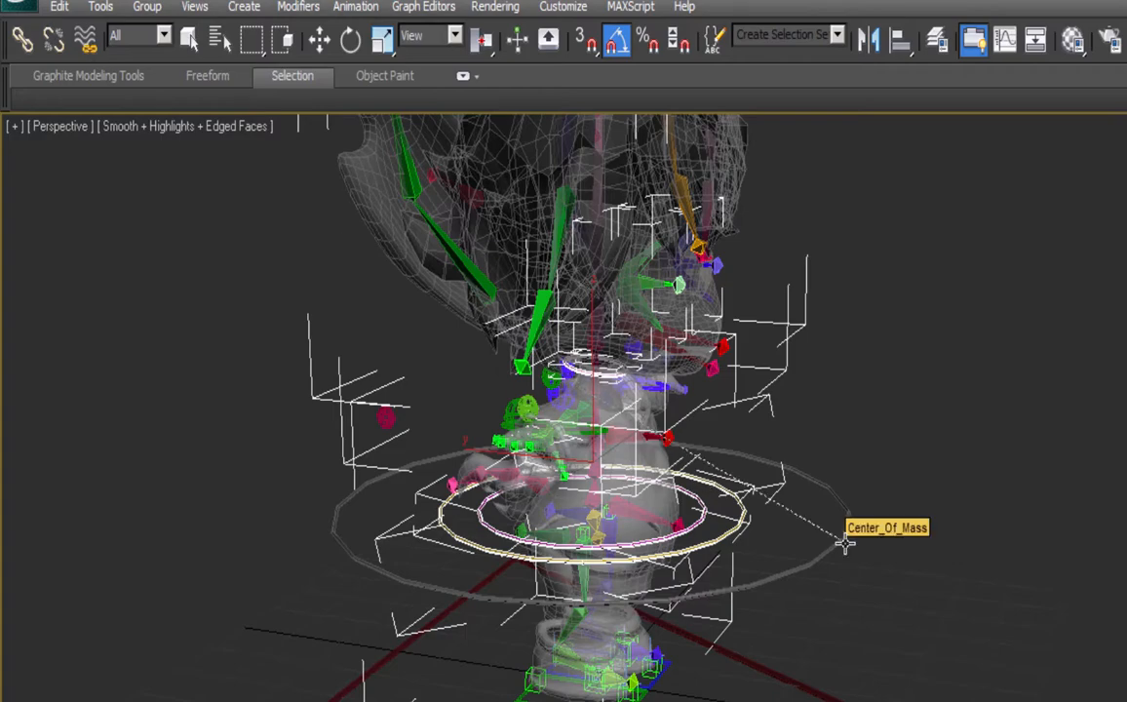
left_click(846, 544)
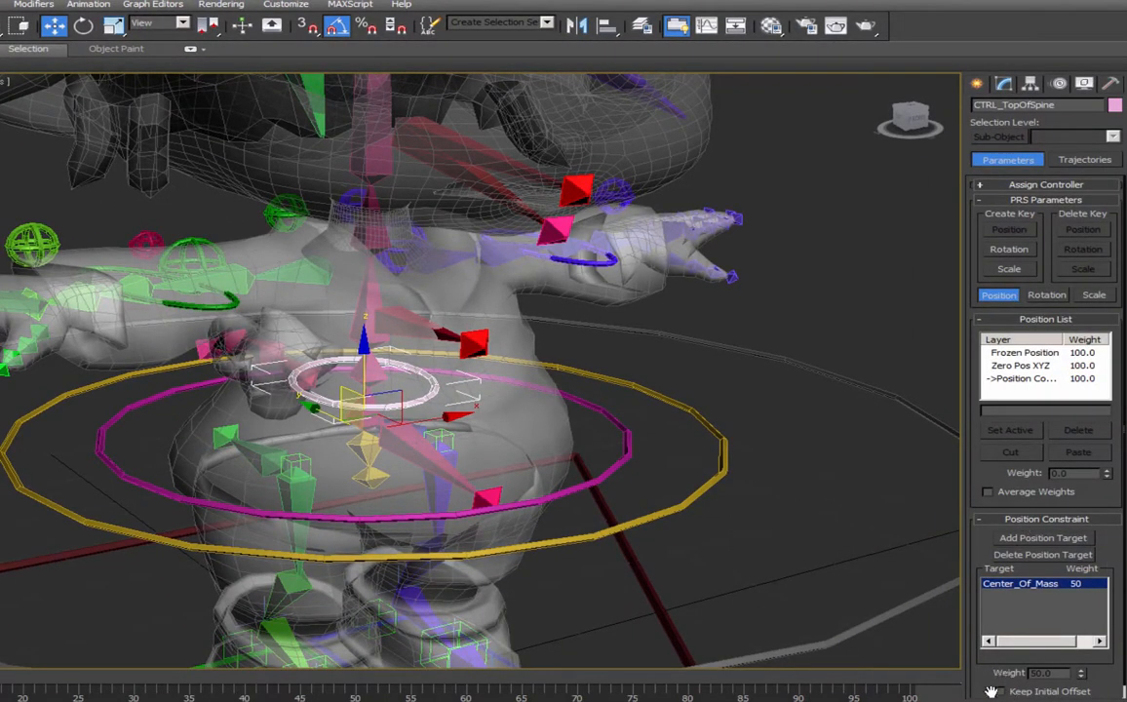
left_click(1000, 691)
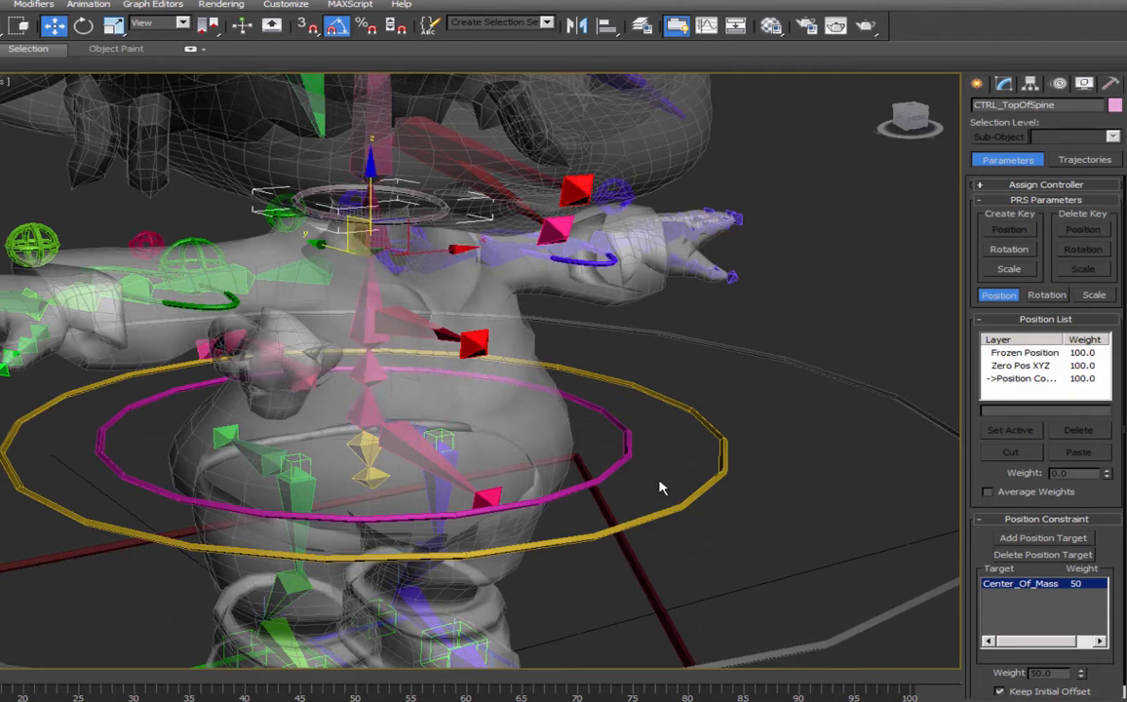
left_click(629, 453)
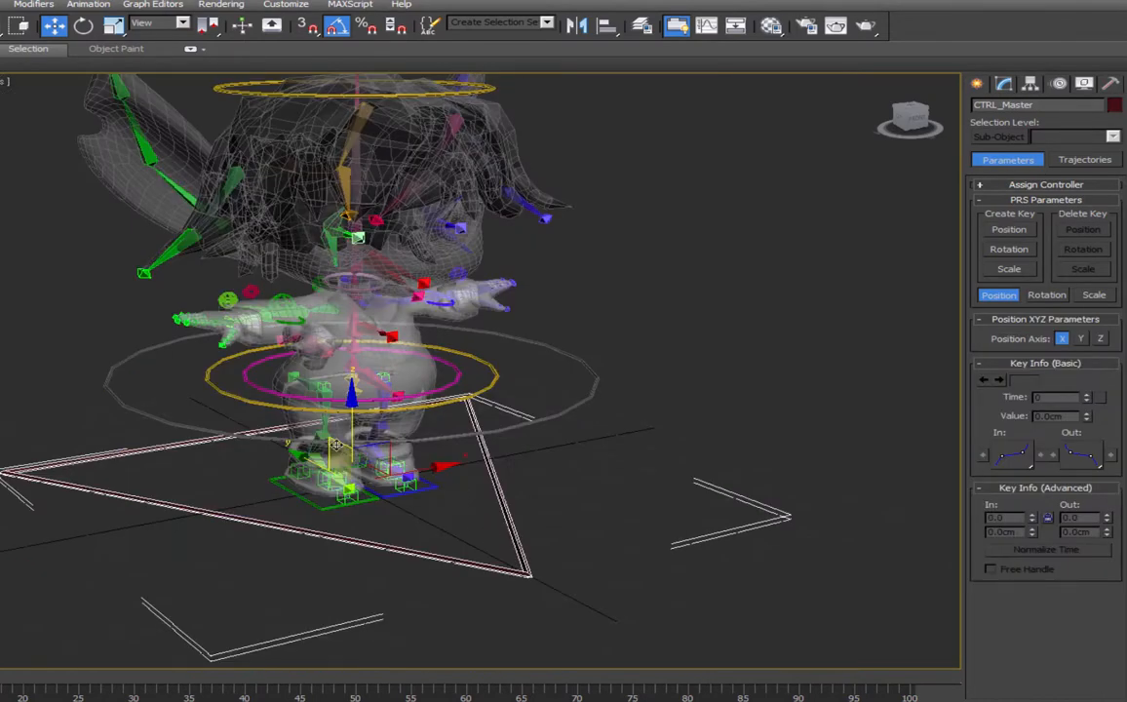
Test-move CTRL_Master again with the torso controllers constrained, and undo the move.
left_click_drag(337, 444, 20, 376)
key("ctrl+z")
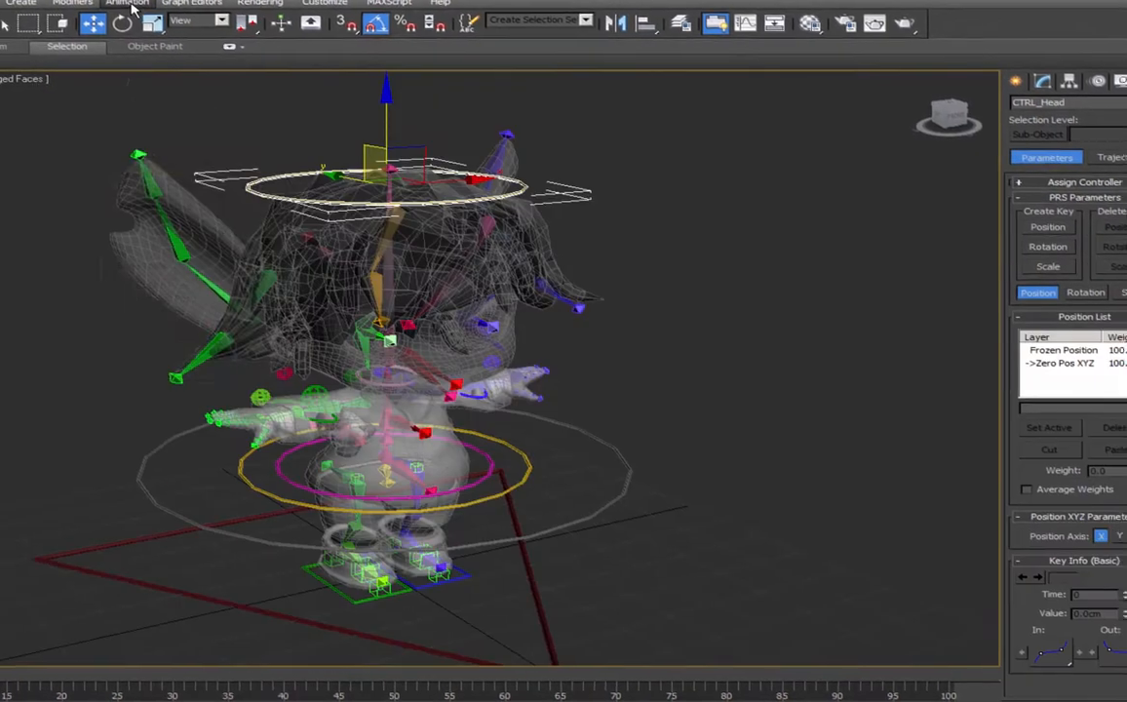
Position-constrain CTRL_Head to Center_Of_Mass with Keep Initial Offset enabled, and cancel a test move of CTRL_Master.
left_click(97, 4)
mouse_move(114, 73)
left_click(37, 115)
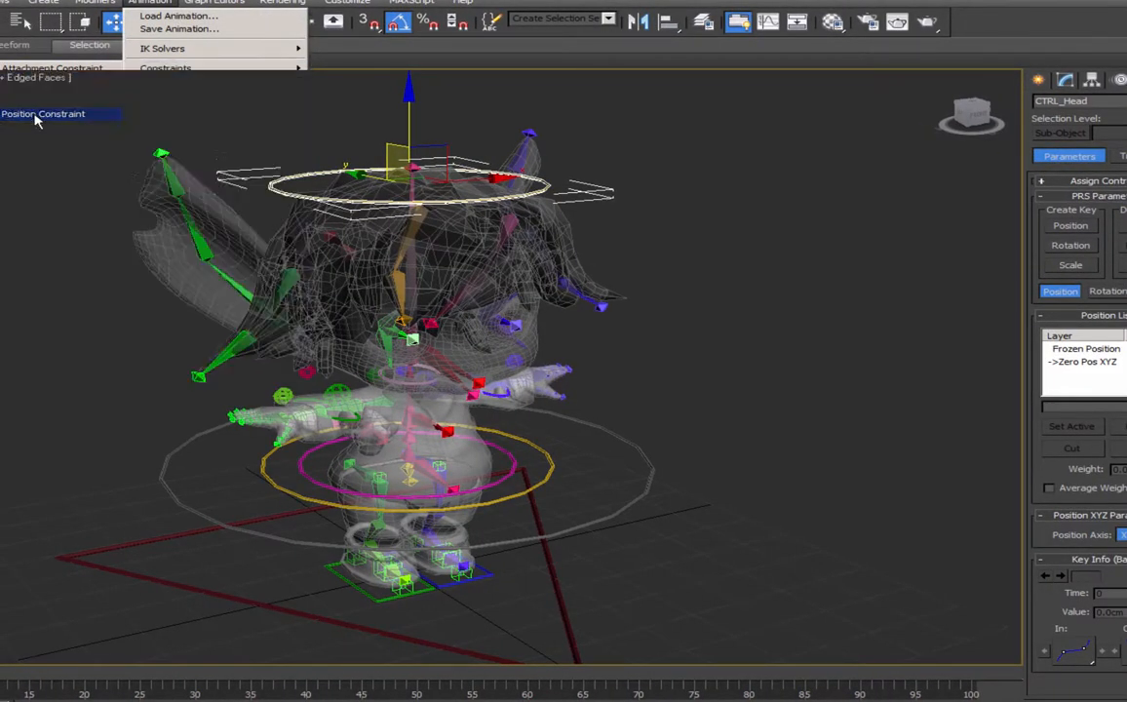
left_click(640, 489)
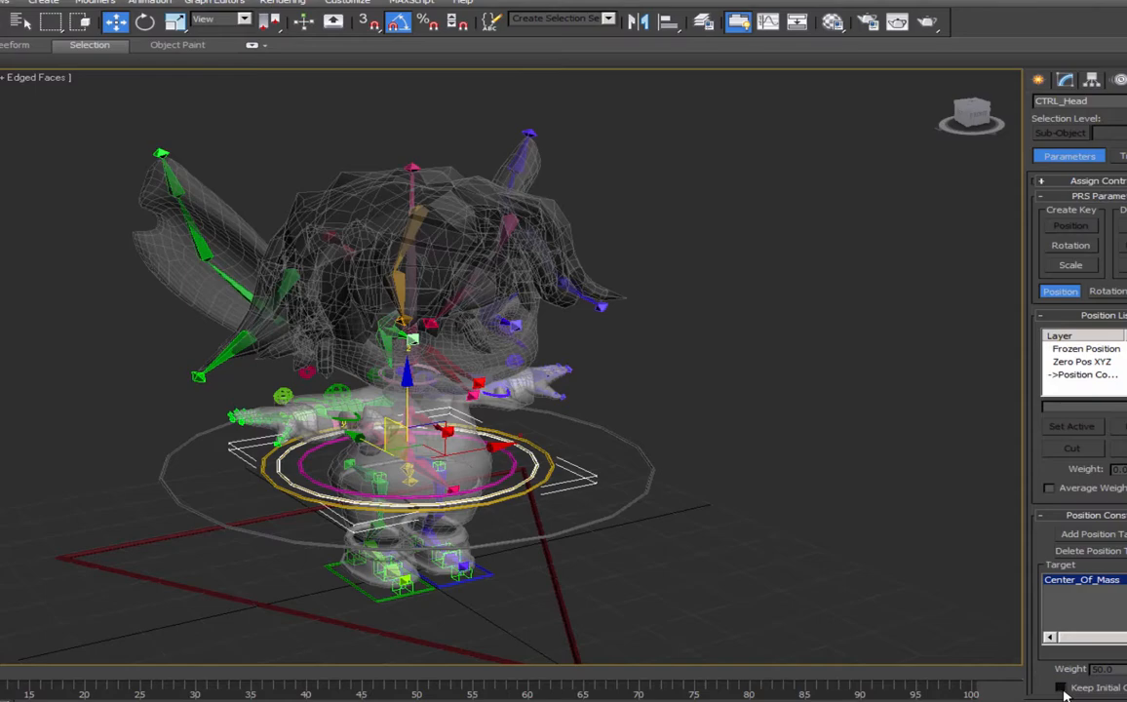
left_click(1062, 688)
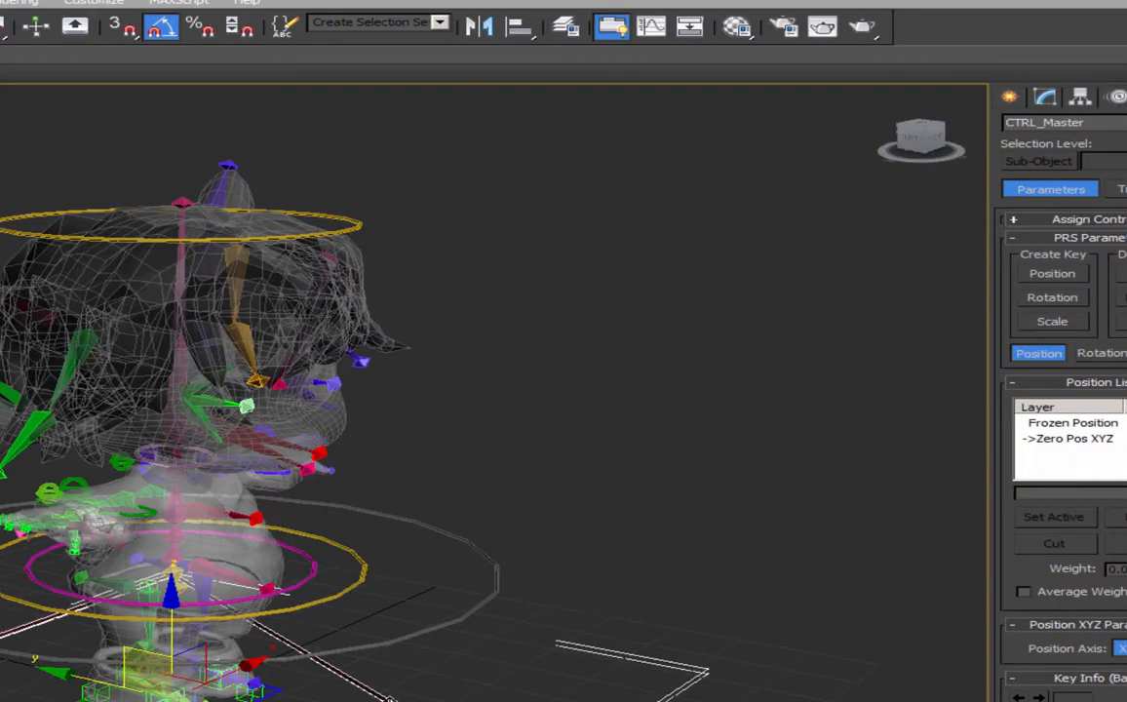
right_click(565, 532)
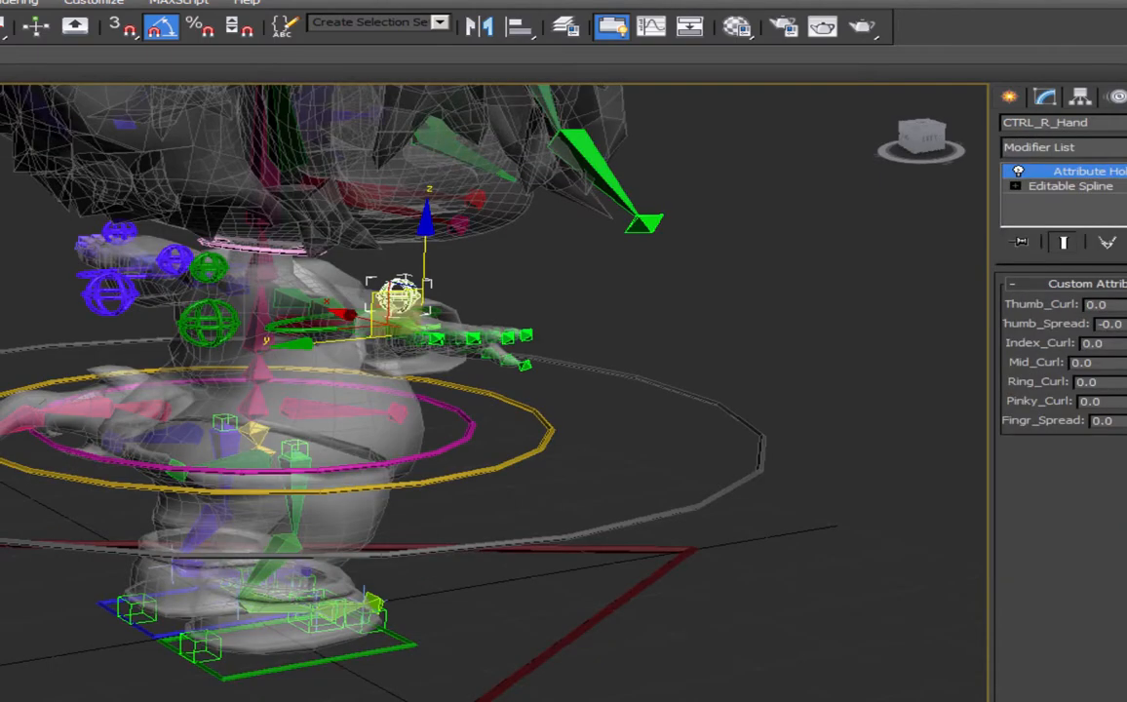
Lock movement and scaling on the X, Y and Z axes for CTRL_Tail, leaving rotation free.
left_click(702, 385)
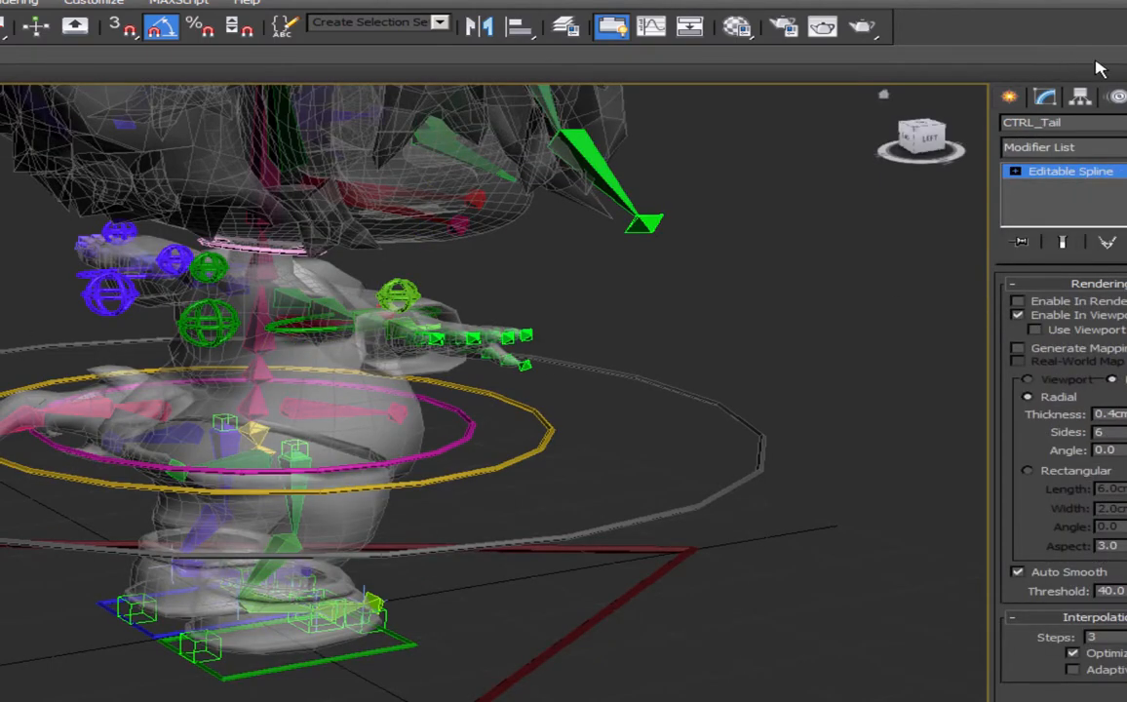
left_click(1081, 97)
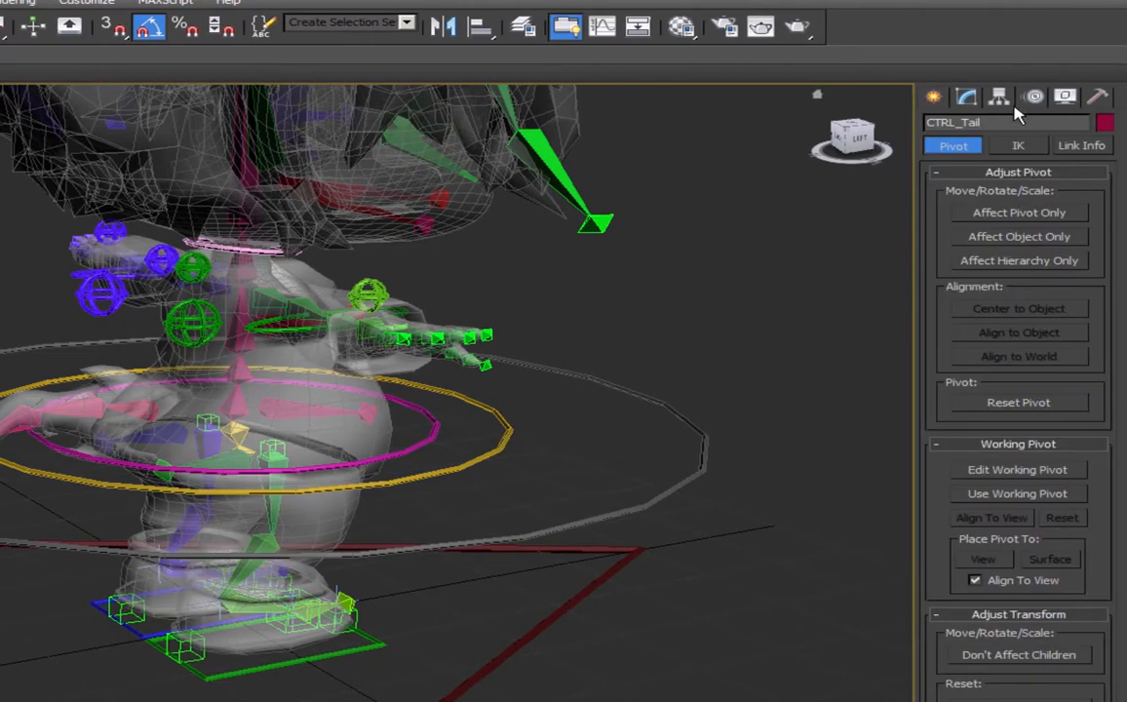
left_click(1082, 146)
left_click(961, 210)
left_click(1006, 211)
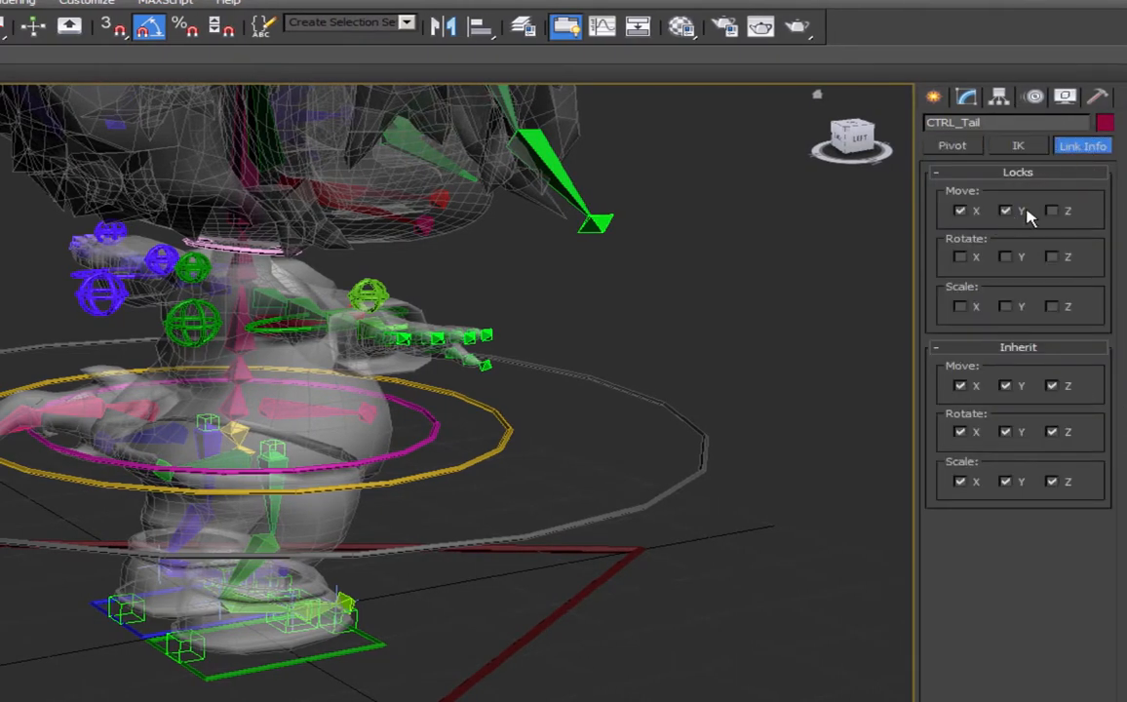
left_click(1052, 211)
left_click(960, 307)
left_click(1006, 307)
left_click(1052, 307)
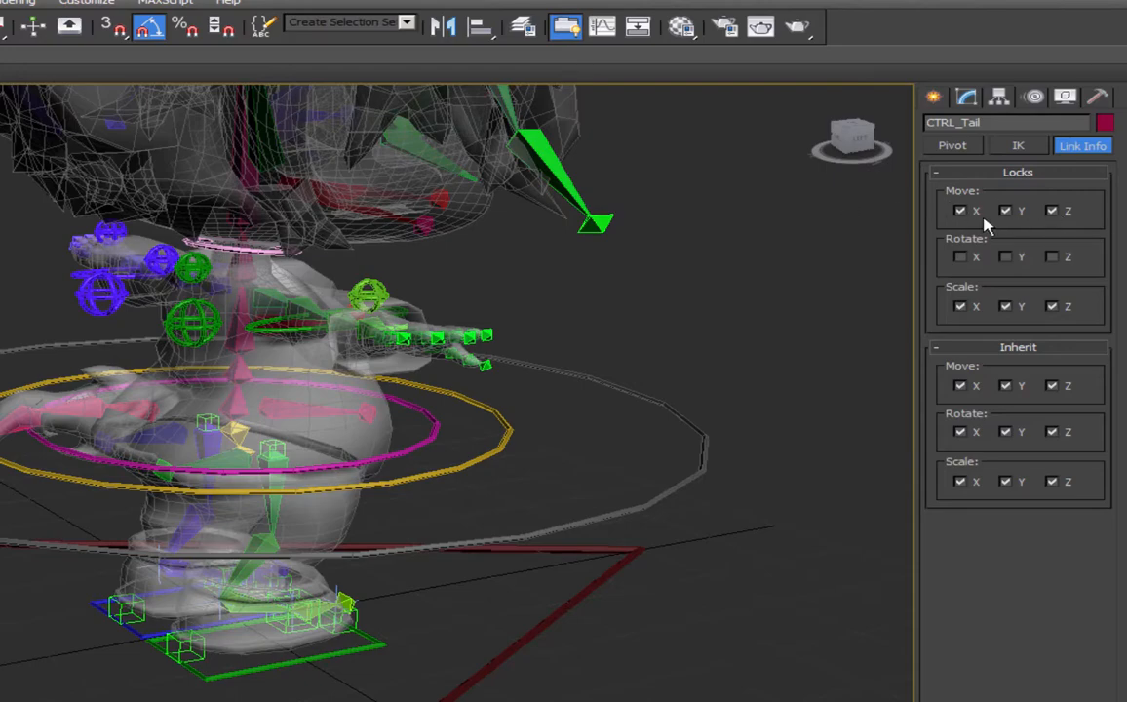
Lock scaling on the X, Y and Z axes for Ctrl_R_Foot and do the same for Ctrl_L_Foot.
middle_click_drag(492, 455, 392, 539, "alt")
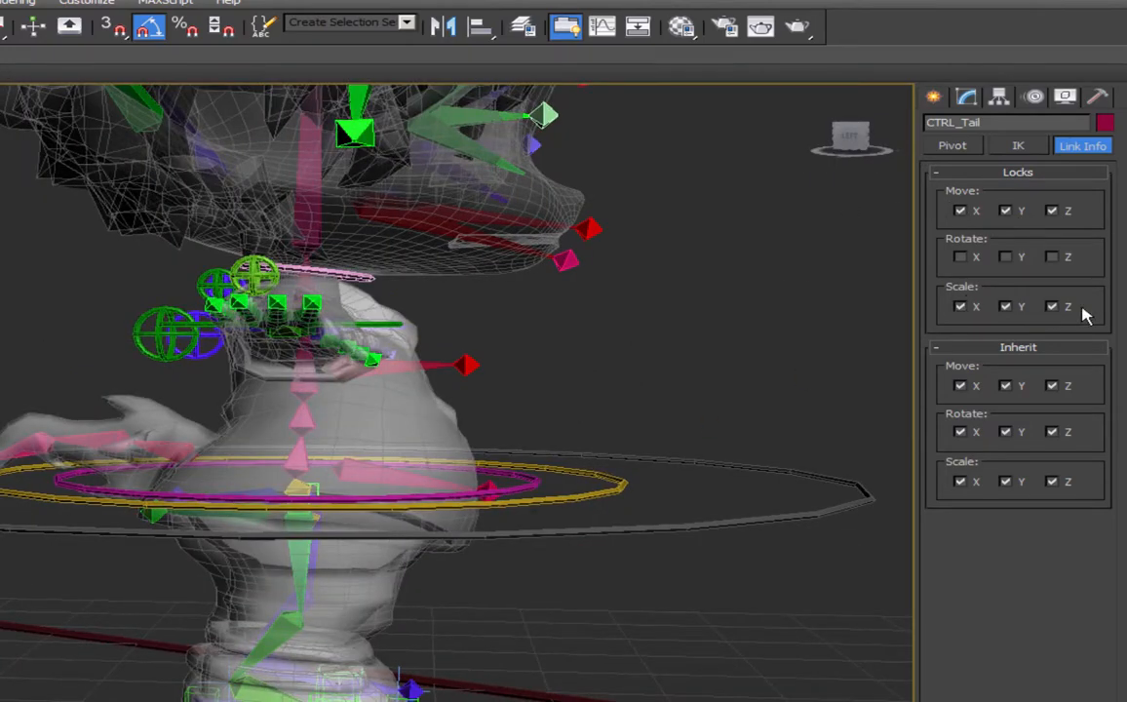
mouse_move(453, 503)
middle_mouse_down("alt")
mouse_move(447, 486)
mouse_move(458, 488)
middle_mouse_up("alt")
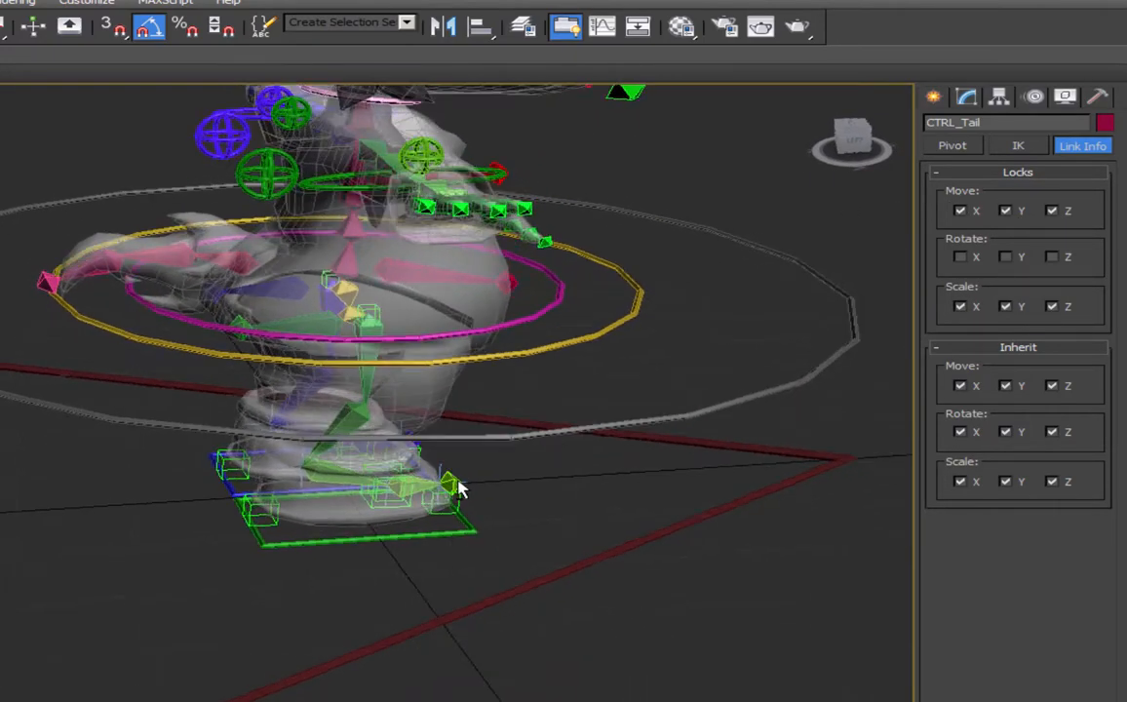
left_click(293, 539)
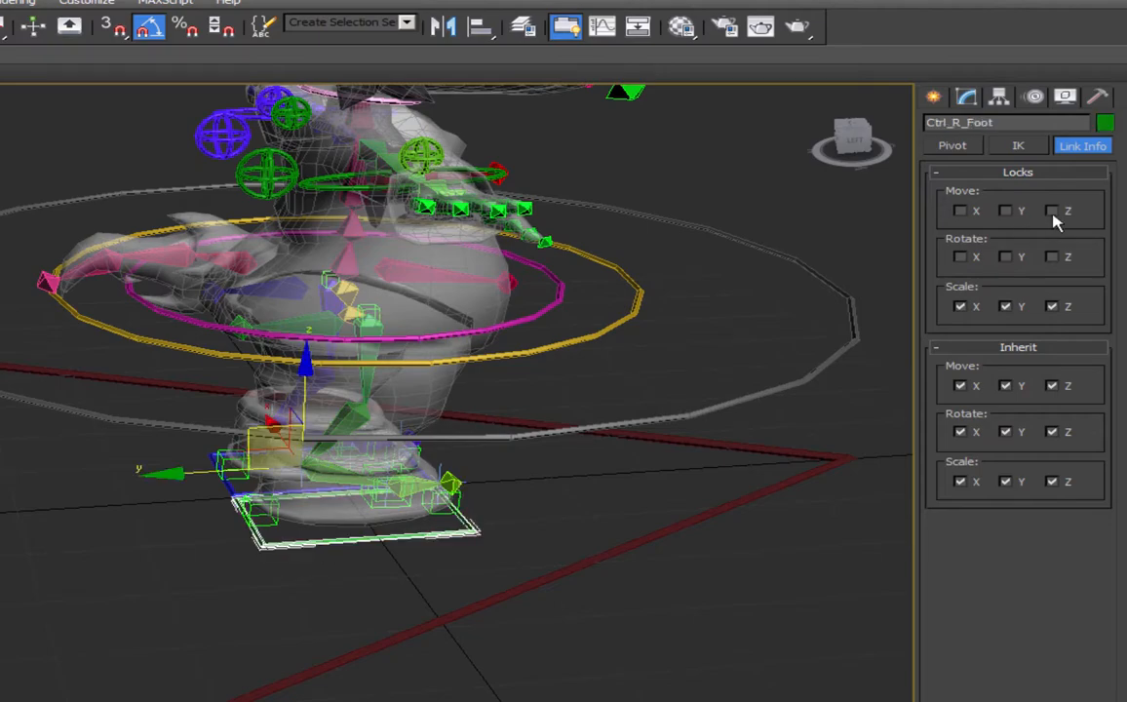
middle_click_drag(251, 512, 405, 509, "alt")
left_click(271, 519)
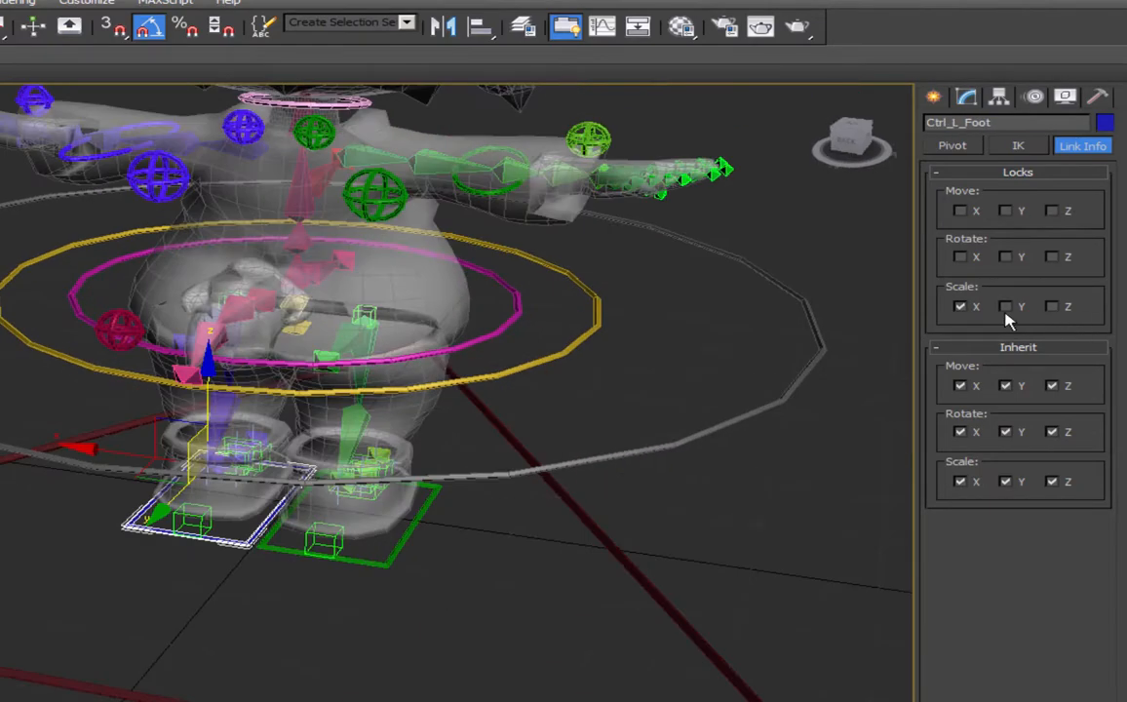
Lock scaling on all axes for the left foot's Hlp_L_Heel and Hlp_L_Toe_Lift helpers.
left_click(192, 523)
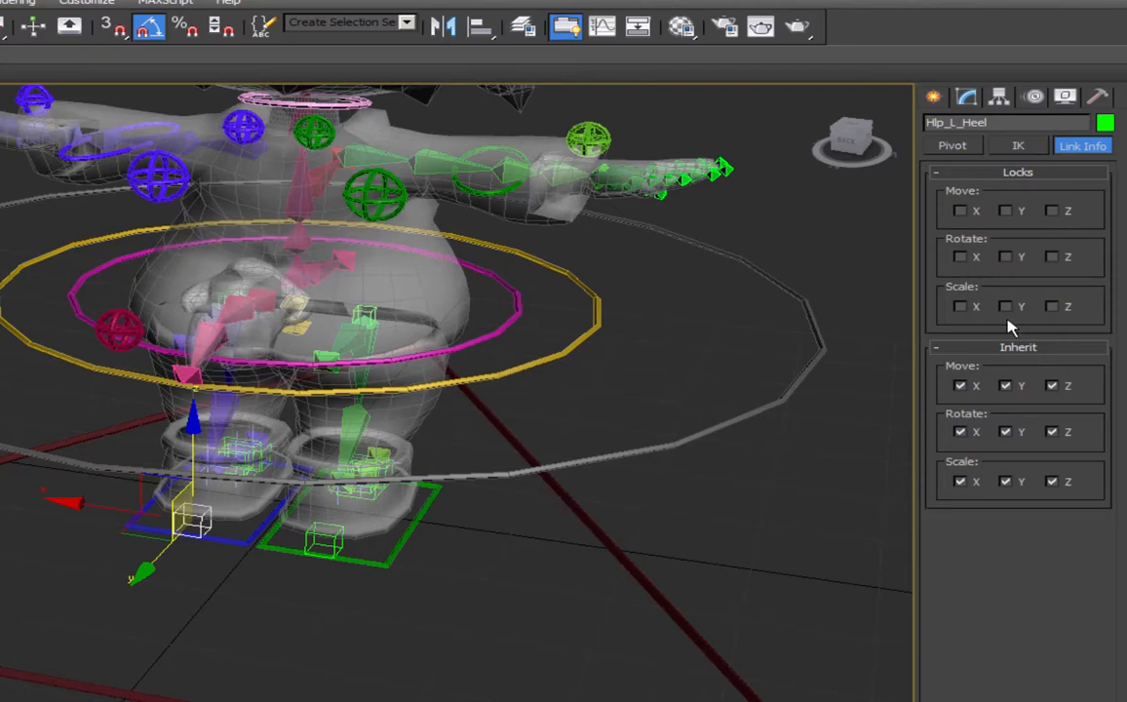
left_click(961, 306)
left_click(1005, 307)
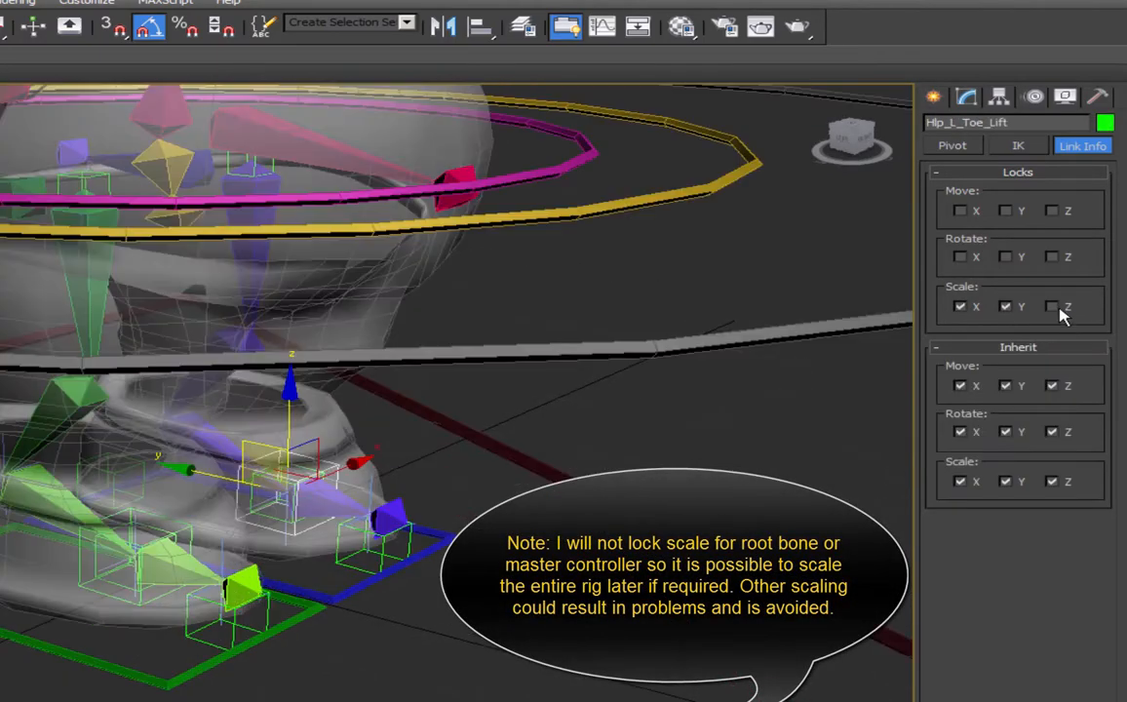
Lock scaling on the X, Y and Z axes for the ExposeTransform L_Thigh helper.
left_click(352, 591)
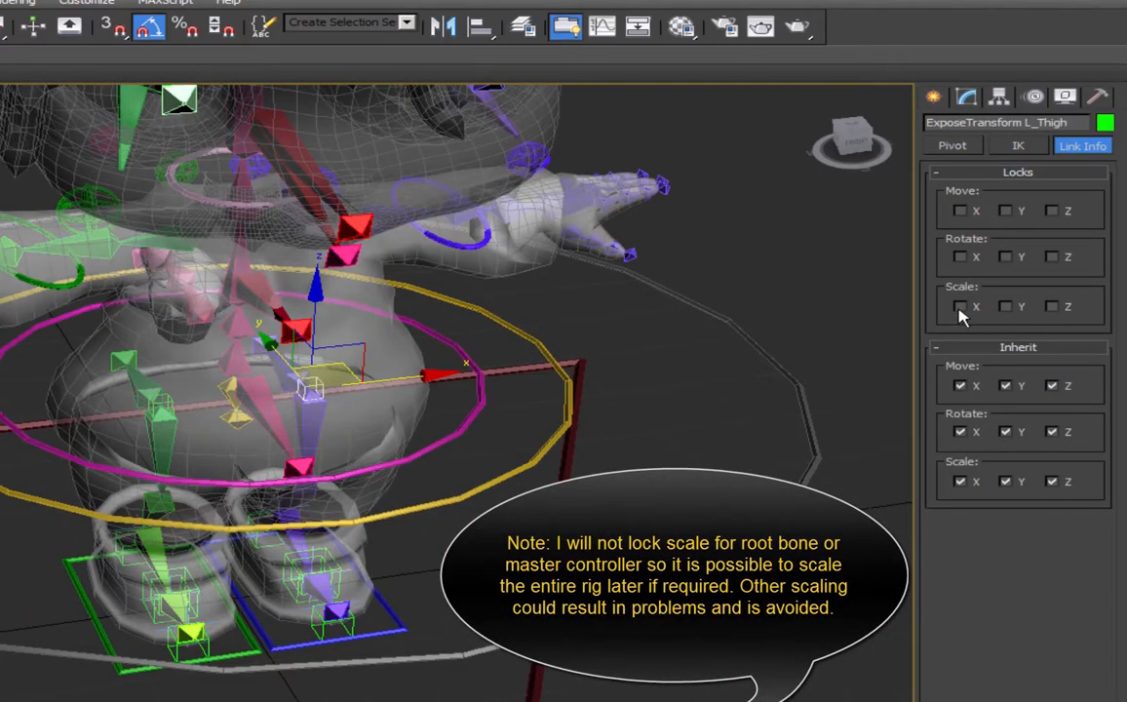
left_click(960, 306)
left_click(1005, 307)
left_click(1051, 306)
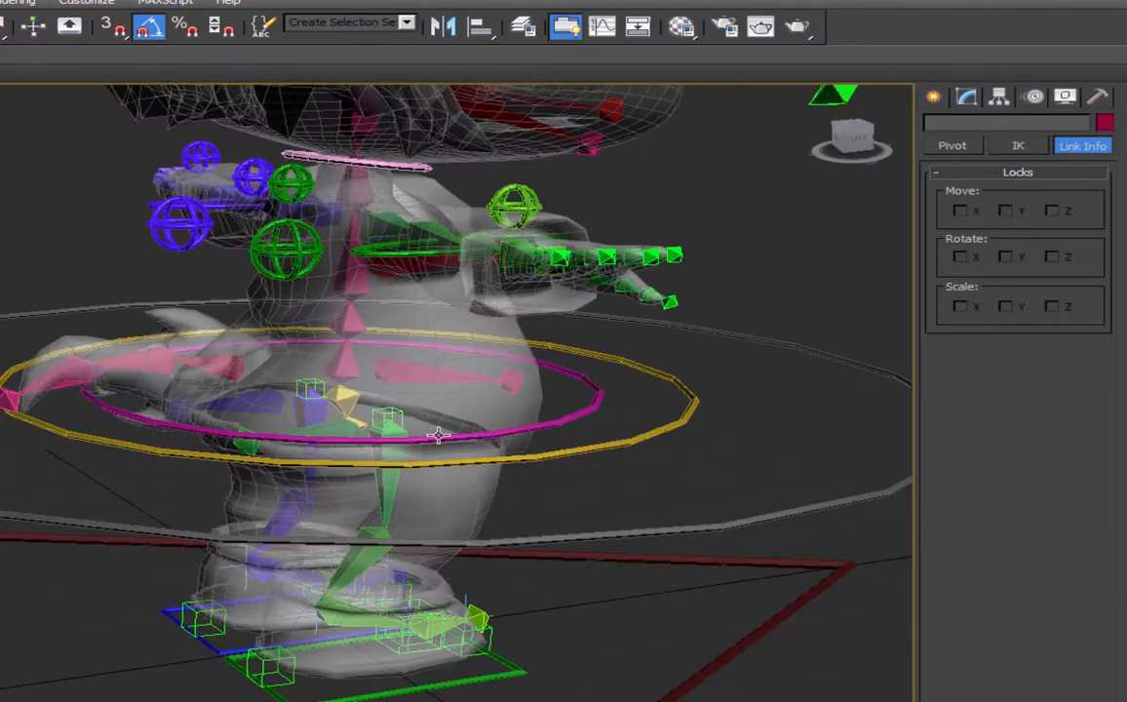
middle_click_drag(495, 418, 220, 395, "alt")
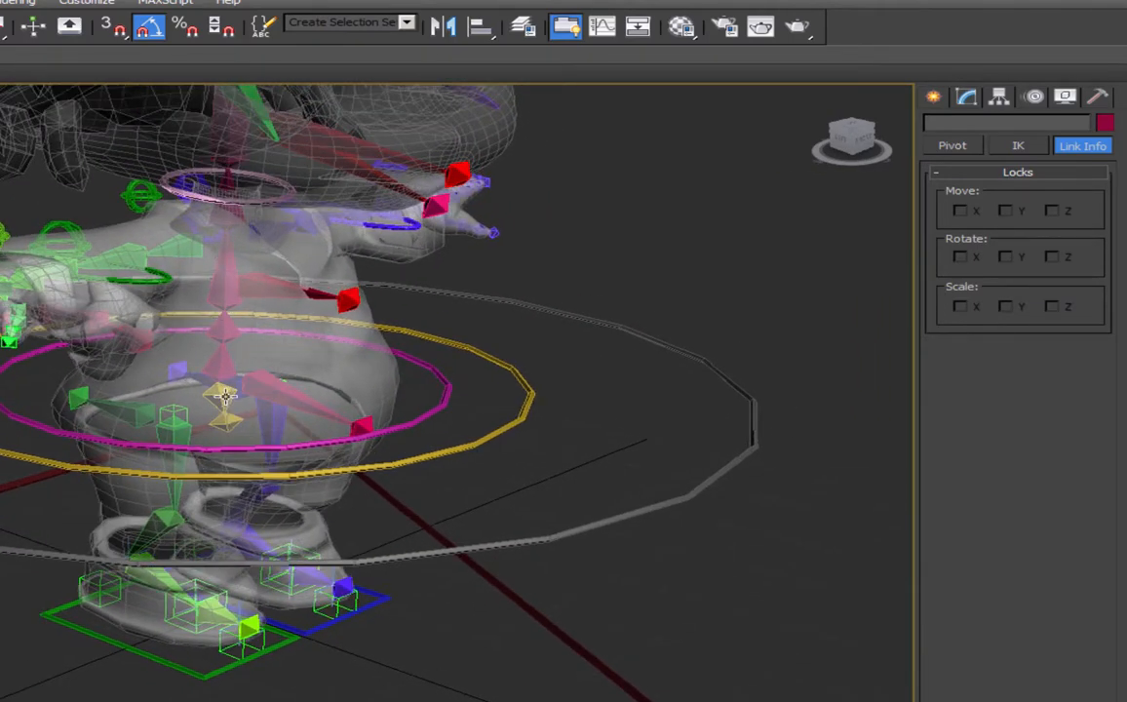
left_click(225, 395)
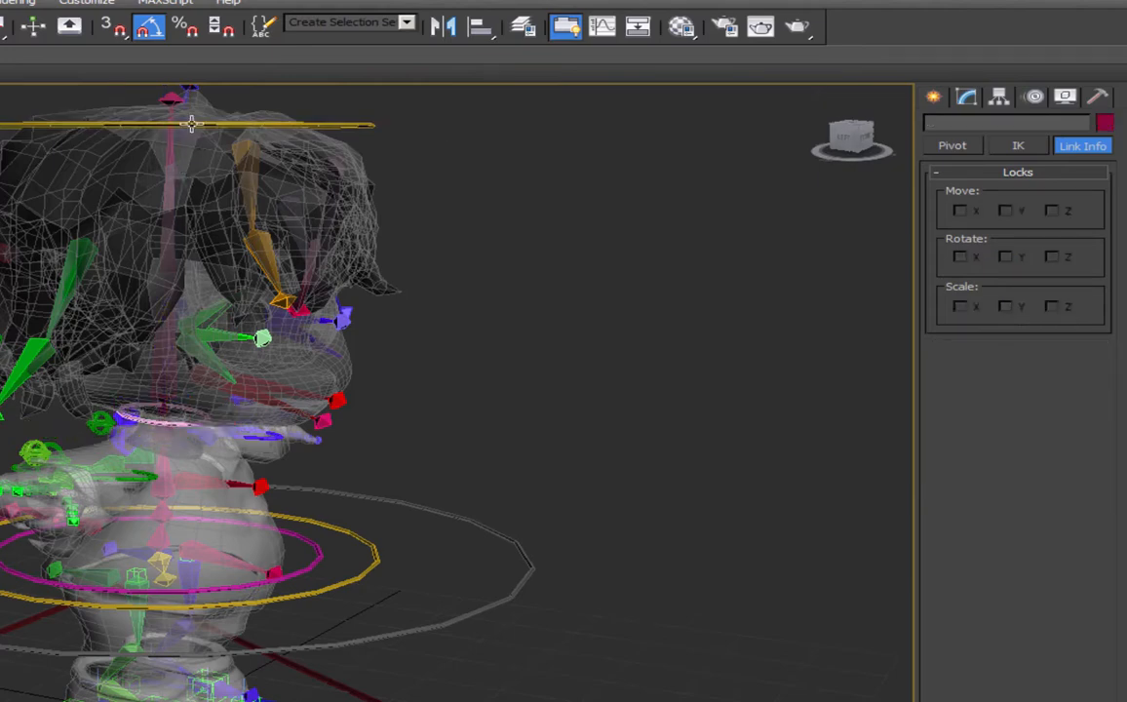
left_click(192, 123)
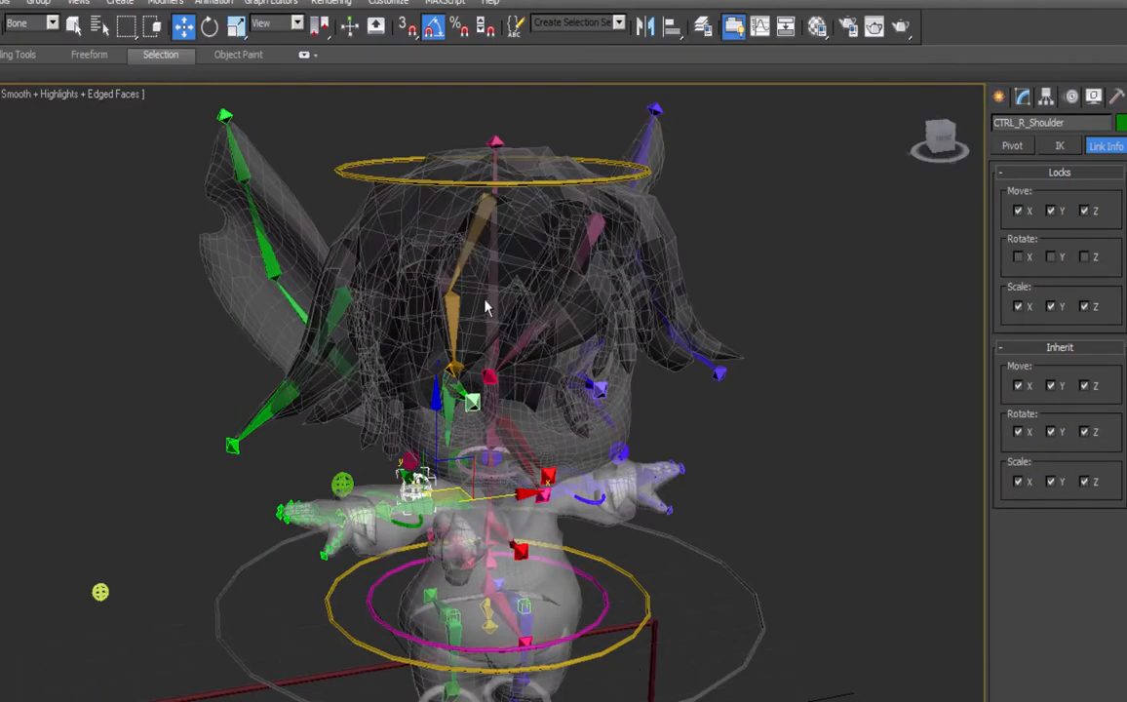
Limit the selection filter to Geometry and unfreeze all objects in the scene.
left_click(52, 23)
left_click(30, 46)
right_click(549, 570)
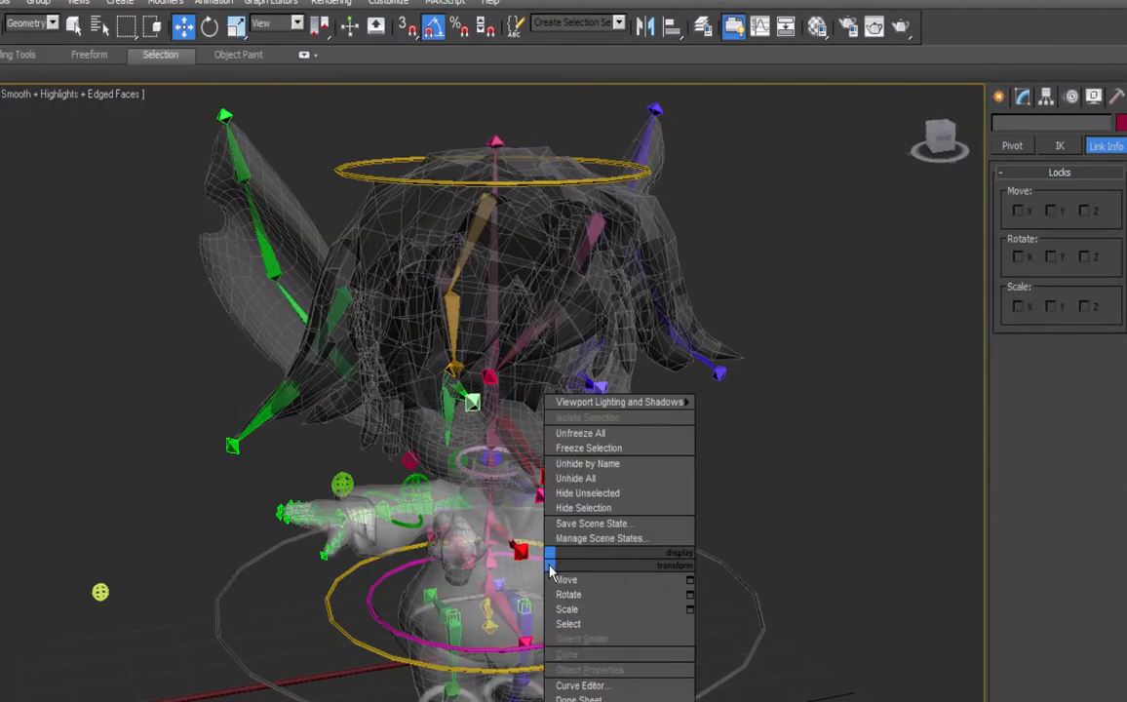
left_click(581, 433)
Turn off see-through display on the Body and other character meshes, and switch off edged faces in the viewport.
left_click(570, 573)
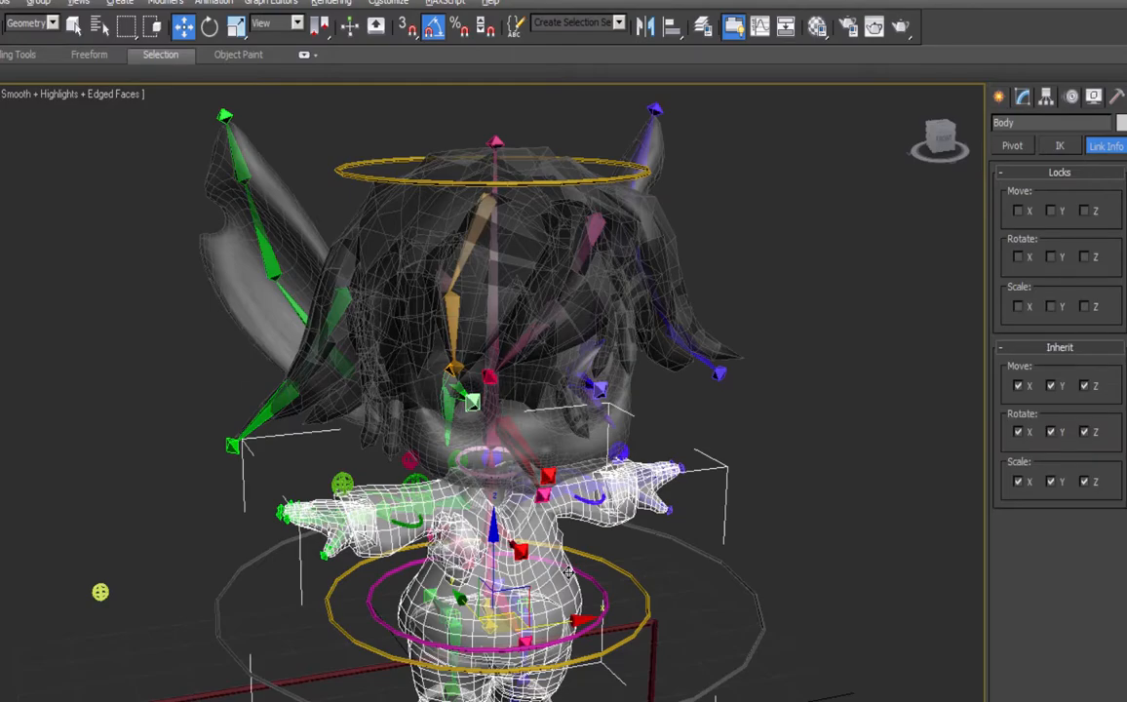
key("alt+x")
key("F4")
mouse_move(587, 594)
middle_mouse_down("alt")
mouse_move(643, 622)
mouse_move(535, 624)
mouse_move(590, 612)
mouse_move(586, 597)
middle_mouse_up("alt")
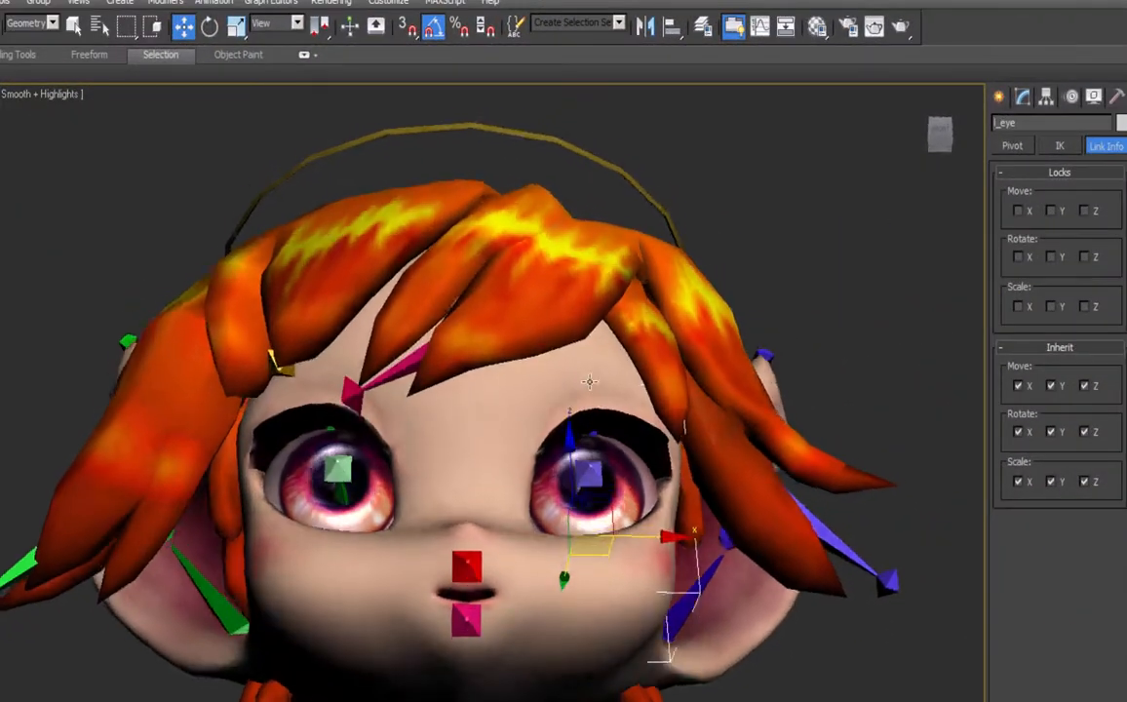
Hide the Hair mesh and isolate the Head mesh.
middle_click_drag(589, 381, 482, 534, "alt")
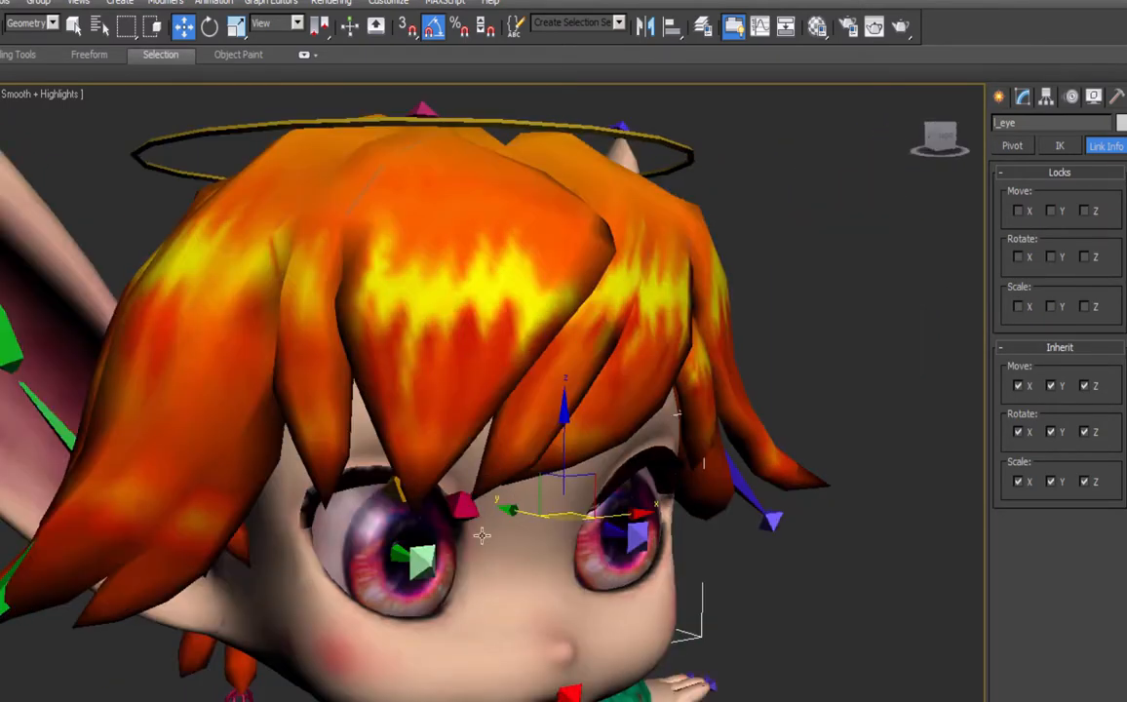
left_click(509, 293)
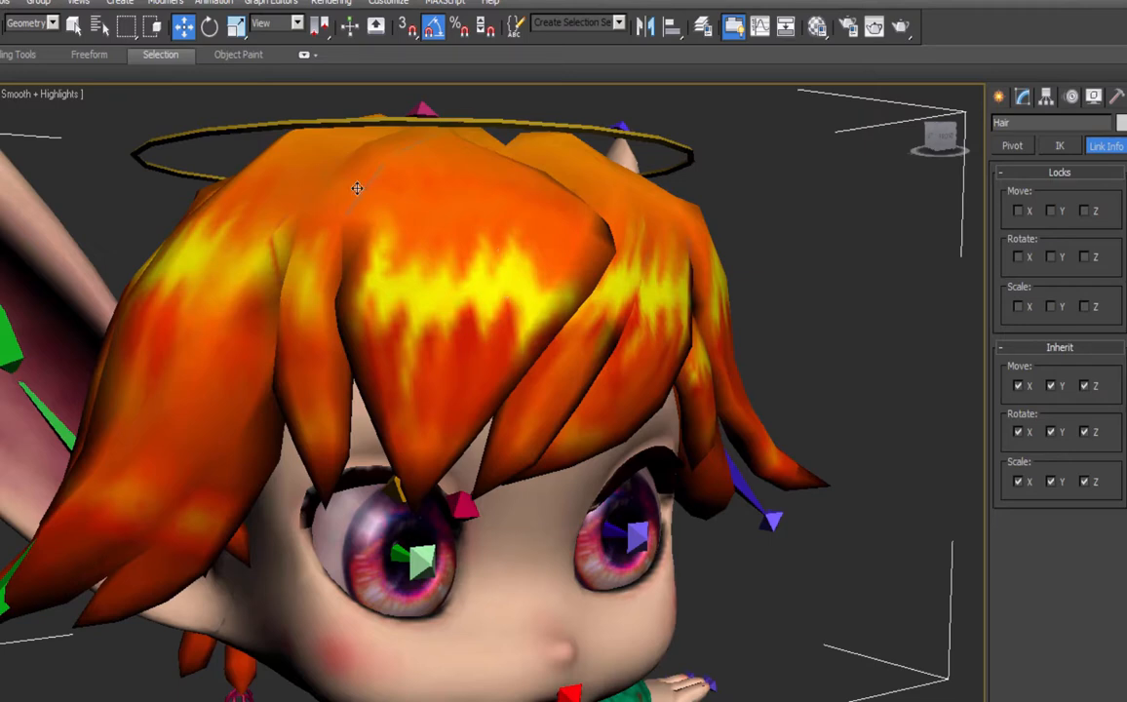
middle_click_drag(450, 427, 454, 423, "alt")
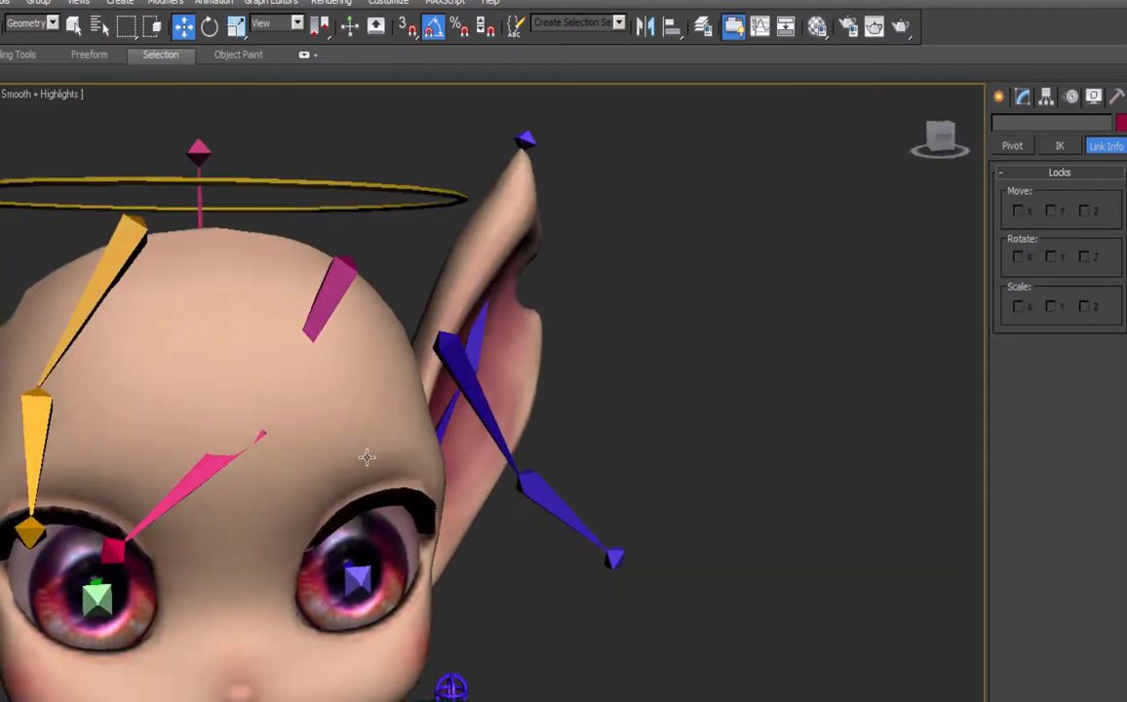
right_click(415, 269)
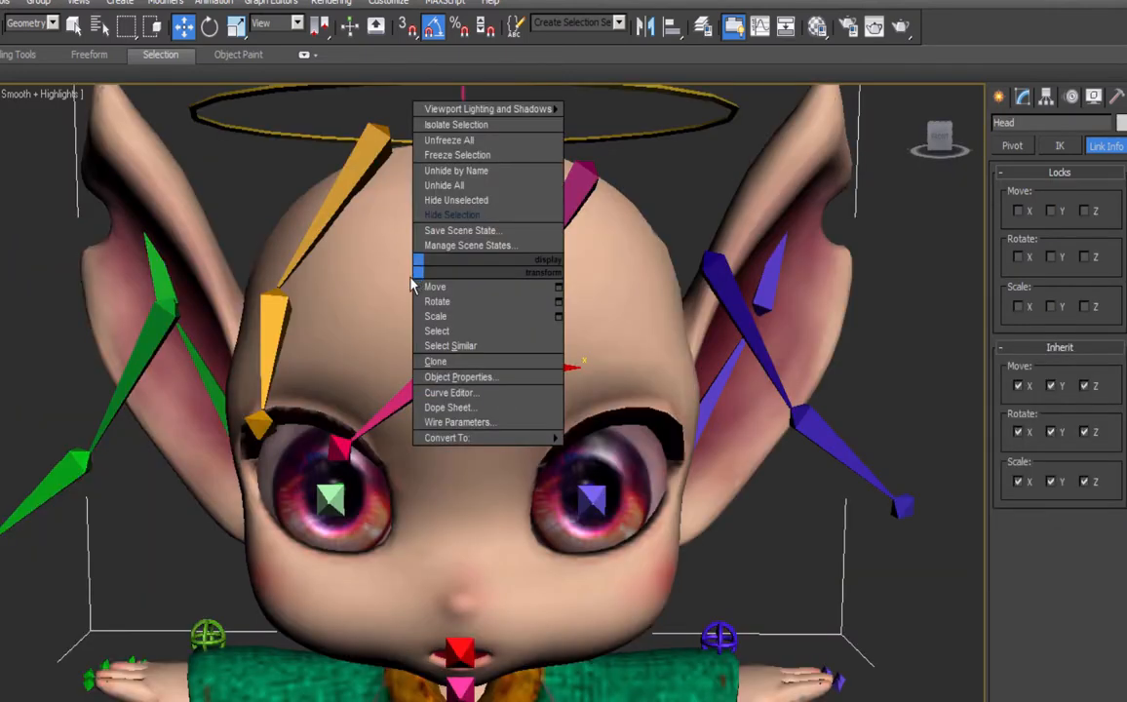
left_click(459, 125)
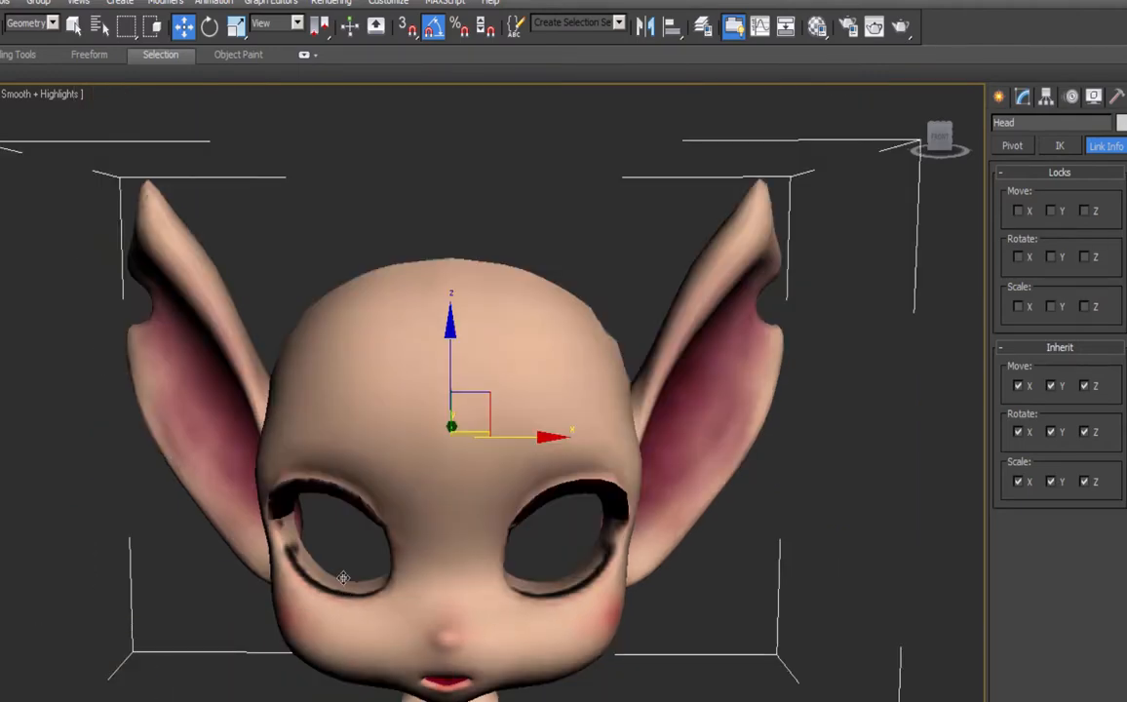
Save the scene and open Viewport Canvas for painting on the isolated Head mesh.
middle_click_drag(376, 403, 416, 363)
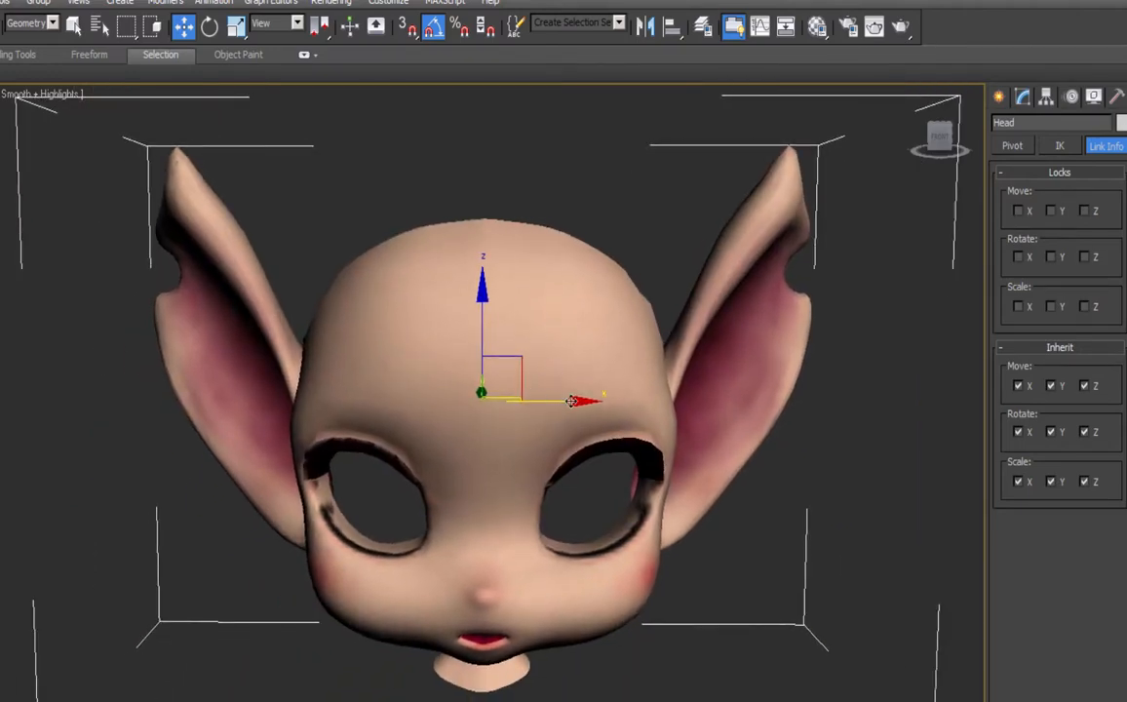
middle_click_drag(516, 473, 424, 403, "alt")
left_click(2, 2)
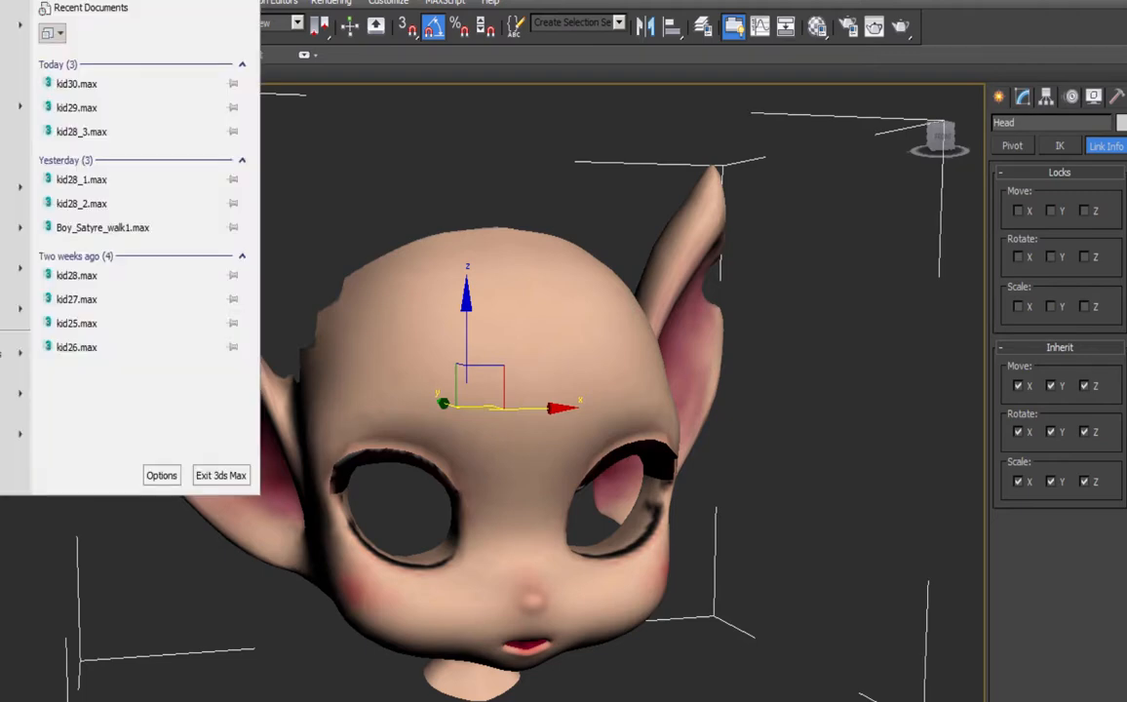
left_click(10, 140)
left_click(10, 2)
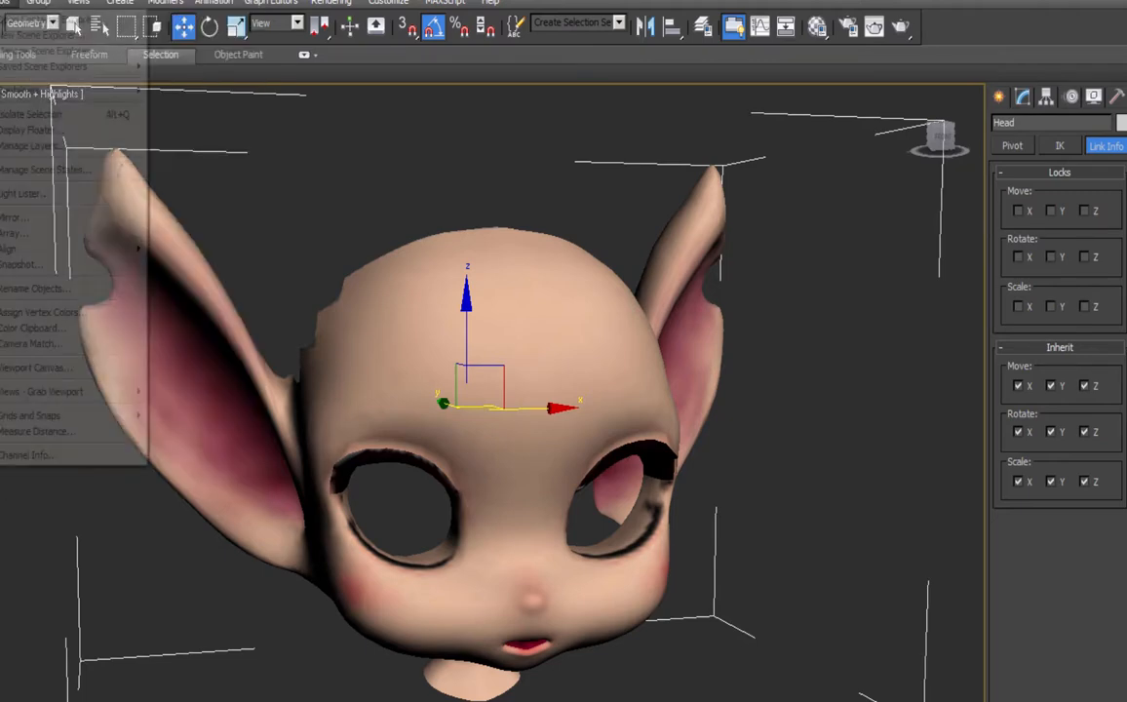
left_click(39, 370)
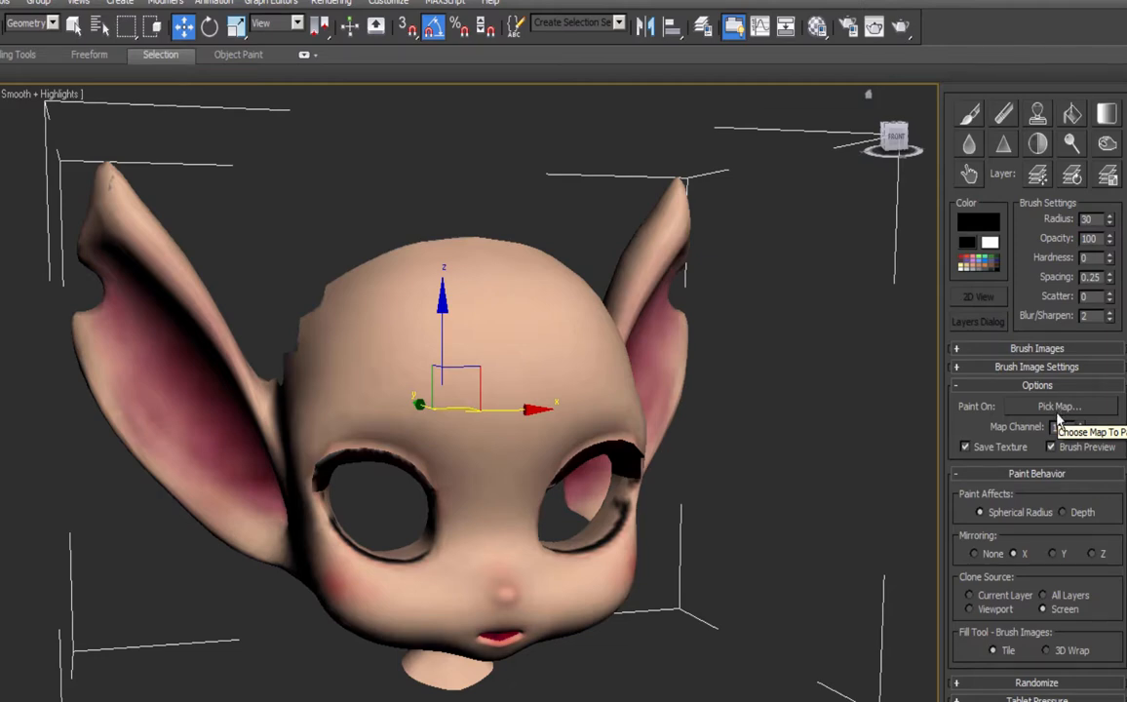
Pick the head material's Diffuse Color map as the Viewport Canvas paint target.
left_click(1060, 407)
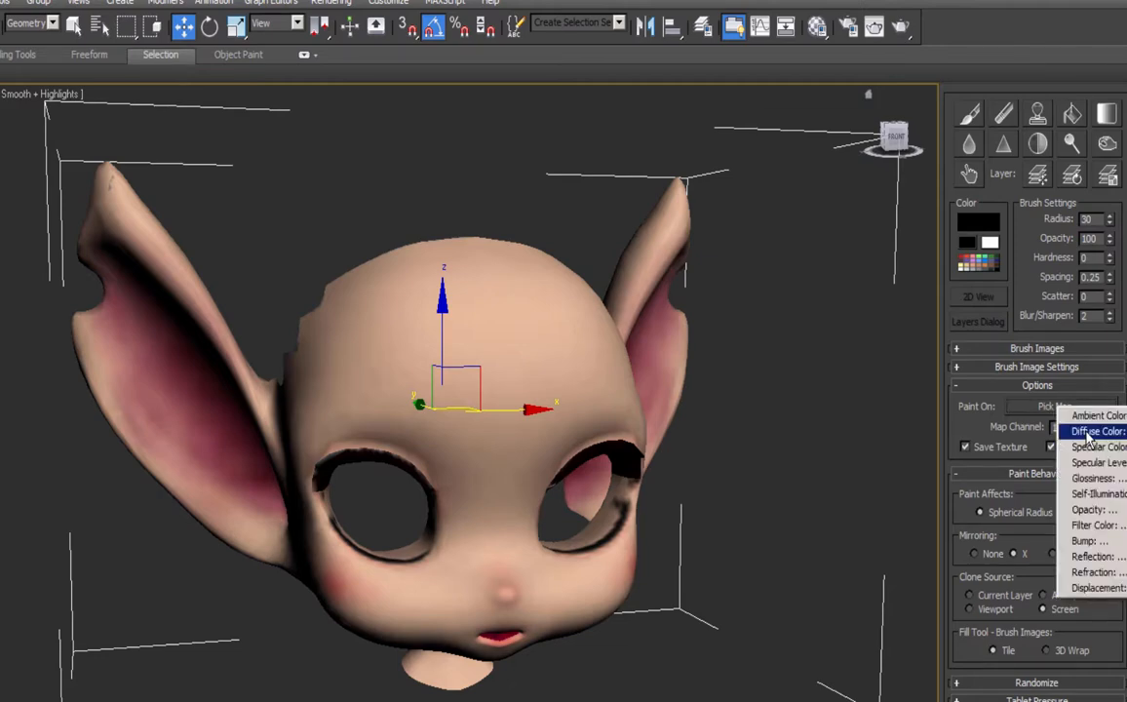
left_click(1090, 432)
left_click(695, 447)
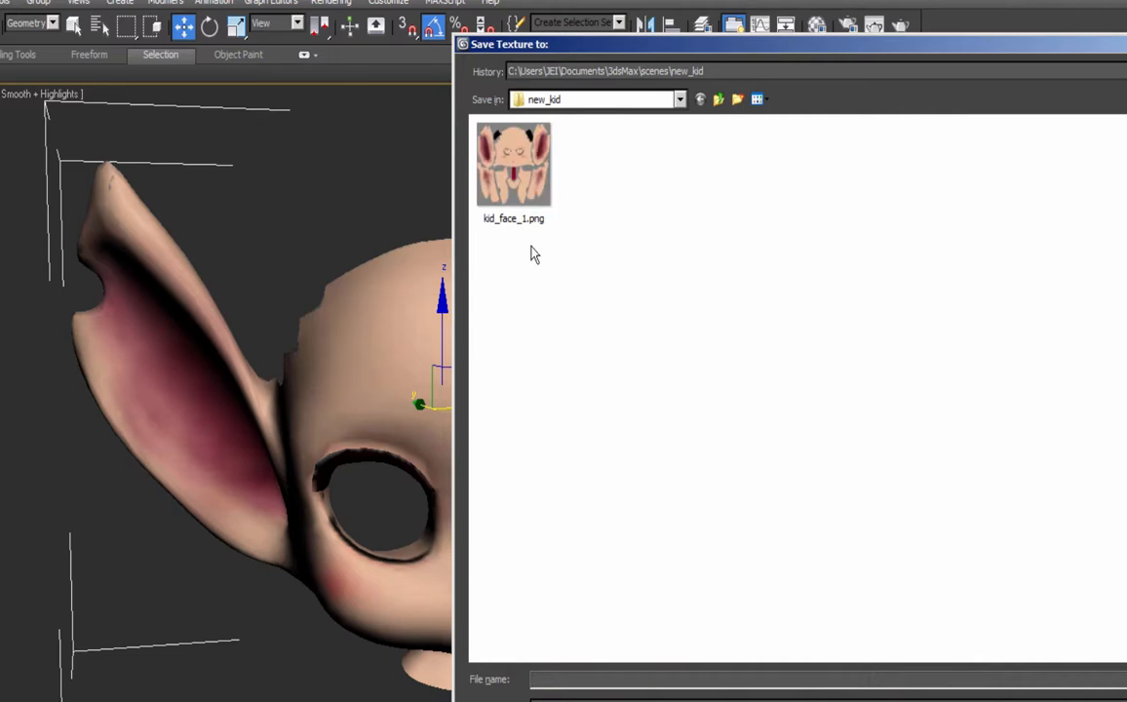
Copy kid_face_1.png from the scenes folder.
left_click(718, 100)
left_click(513, 317)
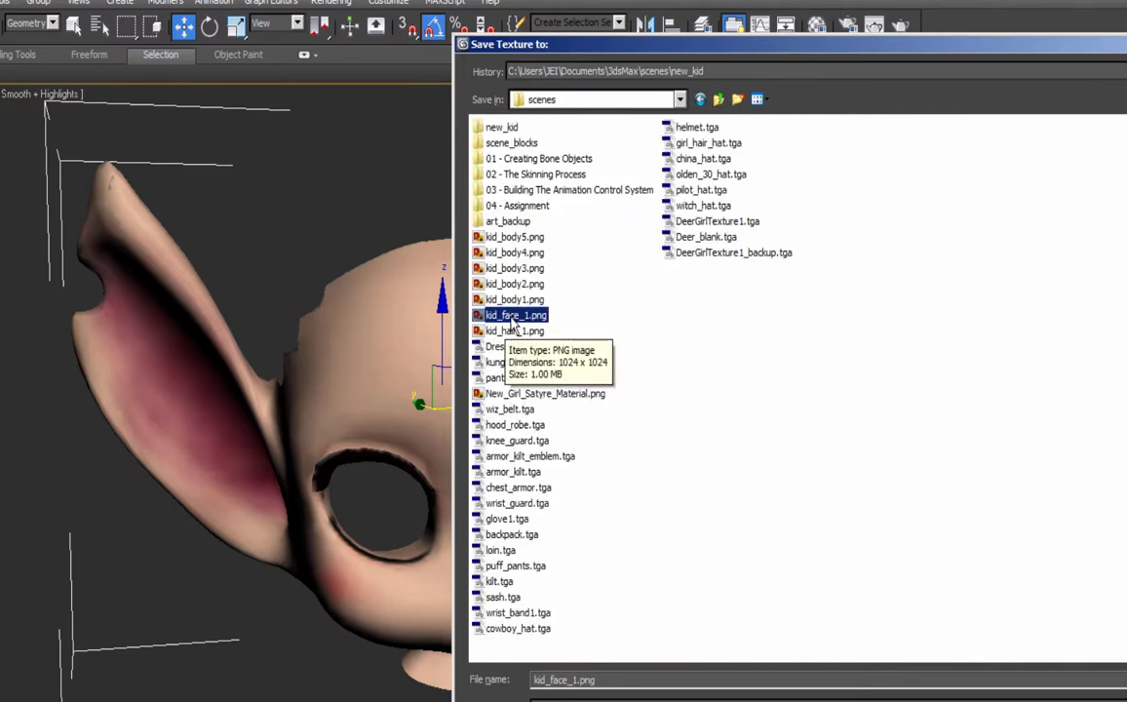
right_click(514, 318)
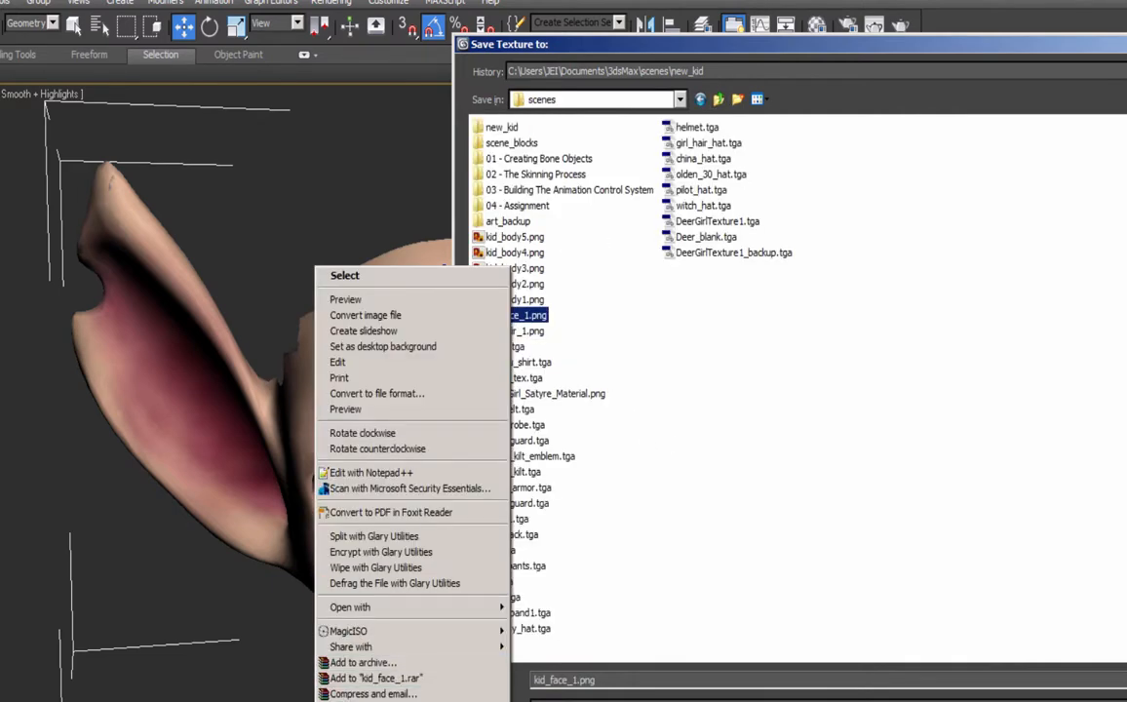
In the art_backup folder, rename the existing kid_face_1.png to kid_face_01.png and paste in the copied file.
double_click(514, 223)
right_click(724, 321)
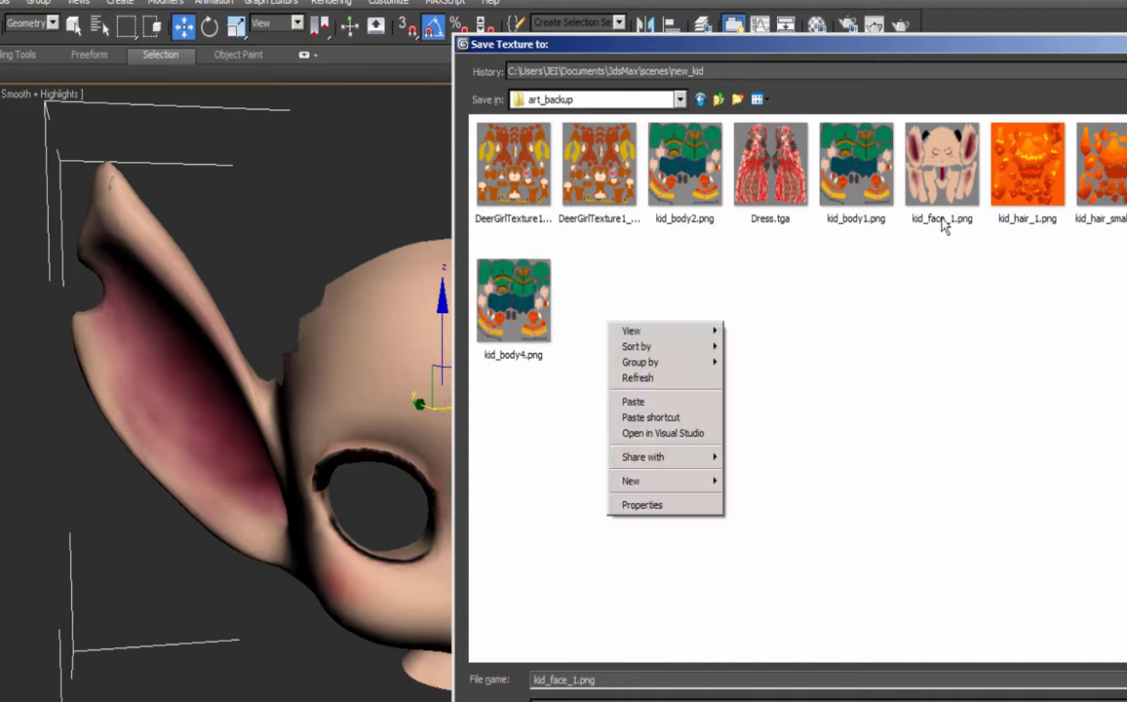
right_click(940, 223)
left_click(800, 701)
left_click(951, 219)
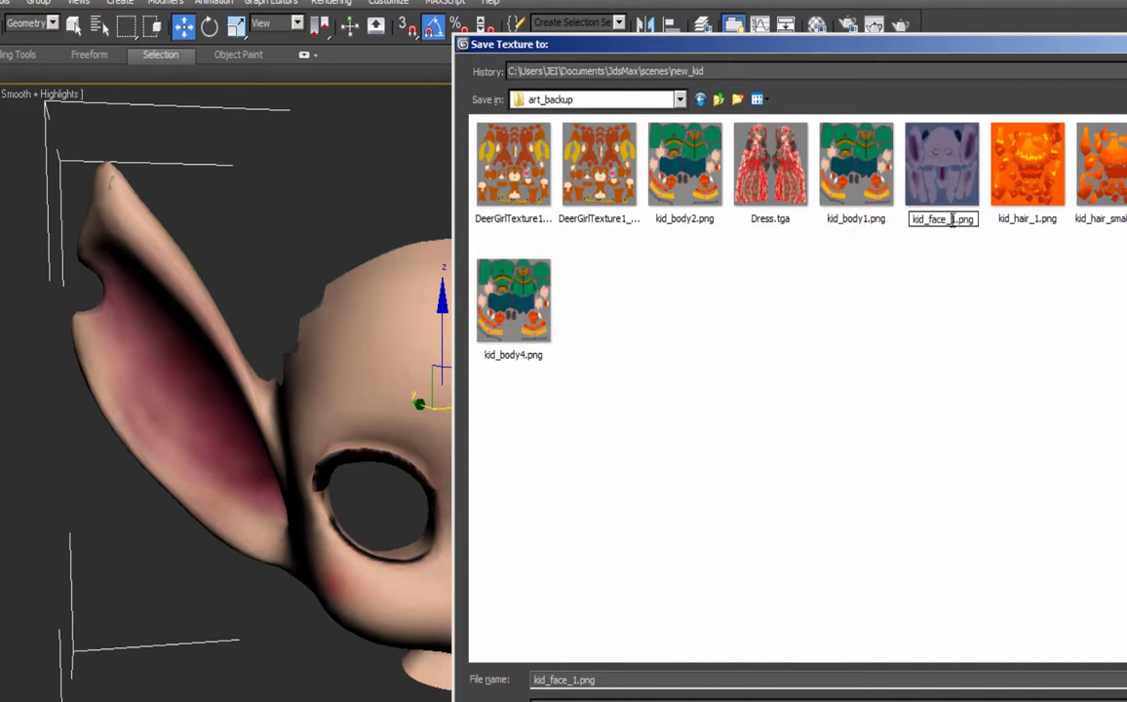
type("0")
right_click(918, 339)
left_click(826, 419)
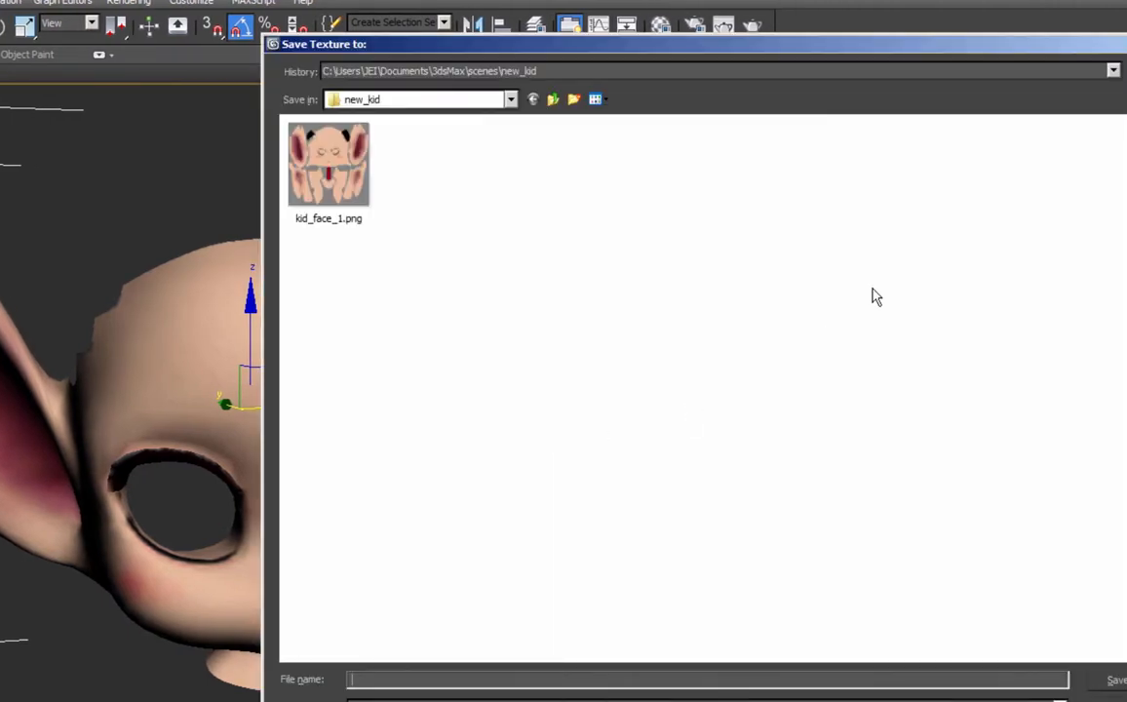
Try to name the new texture file kid_face_2.png in the new_kid folder.
right_click(300, 182)
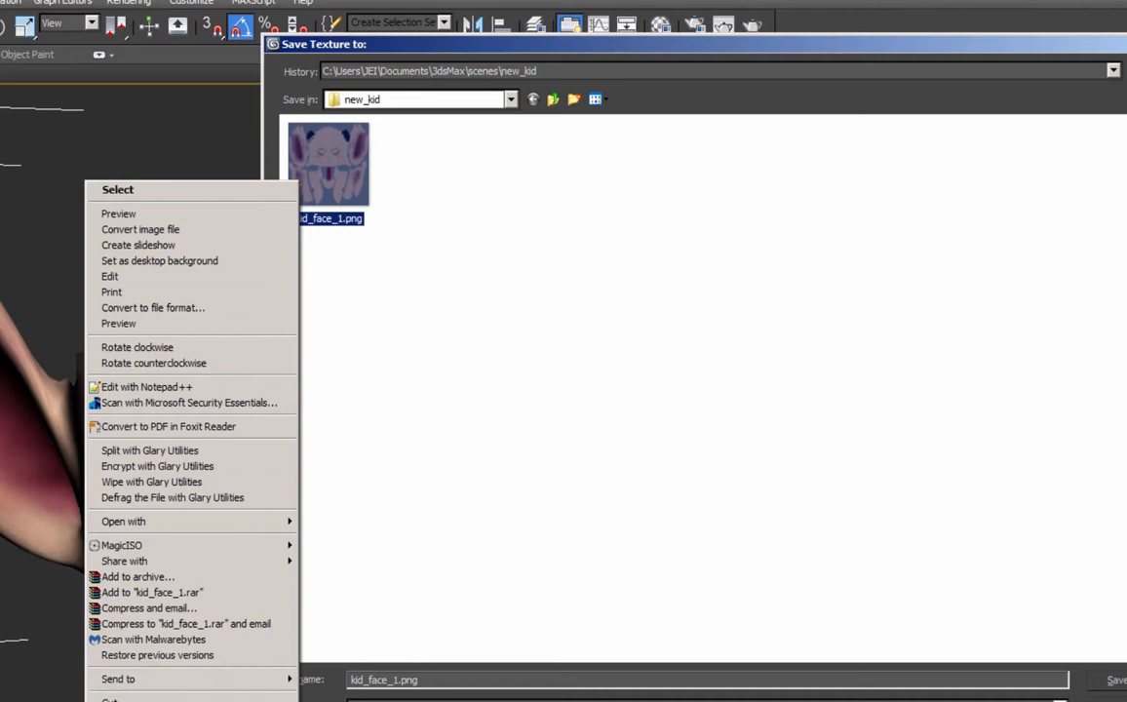
left_click(234, 700)
left_click(514, 621)
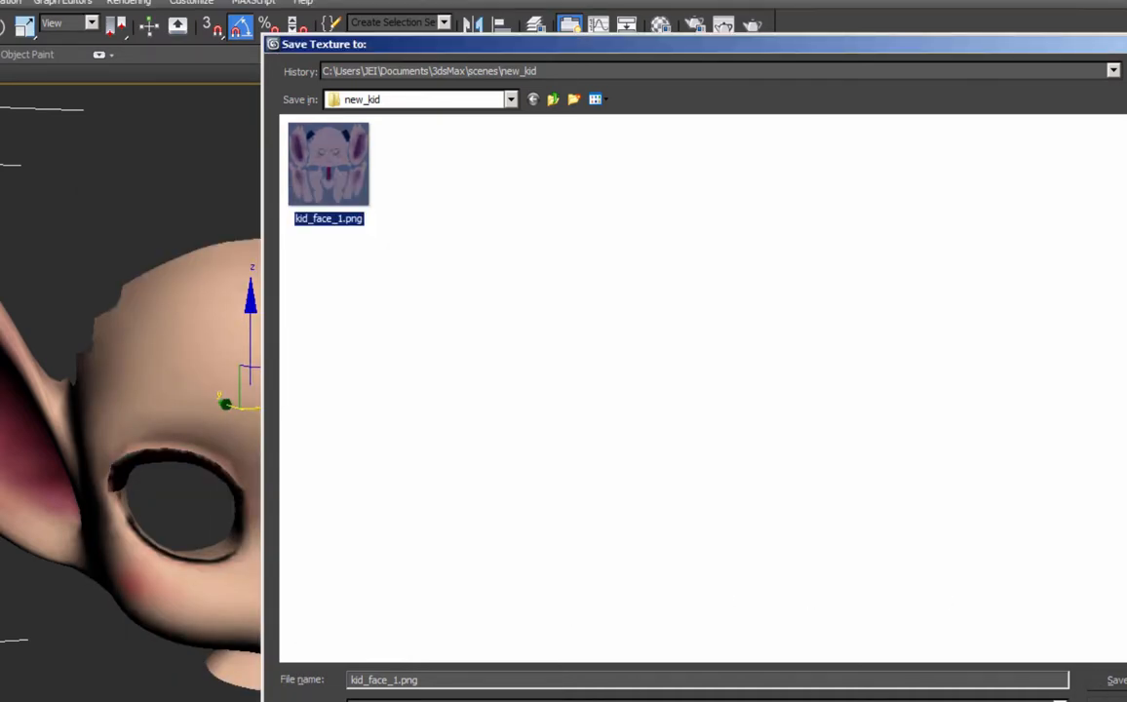
left_click(398, 679)
key("BackSpace")
type("2")
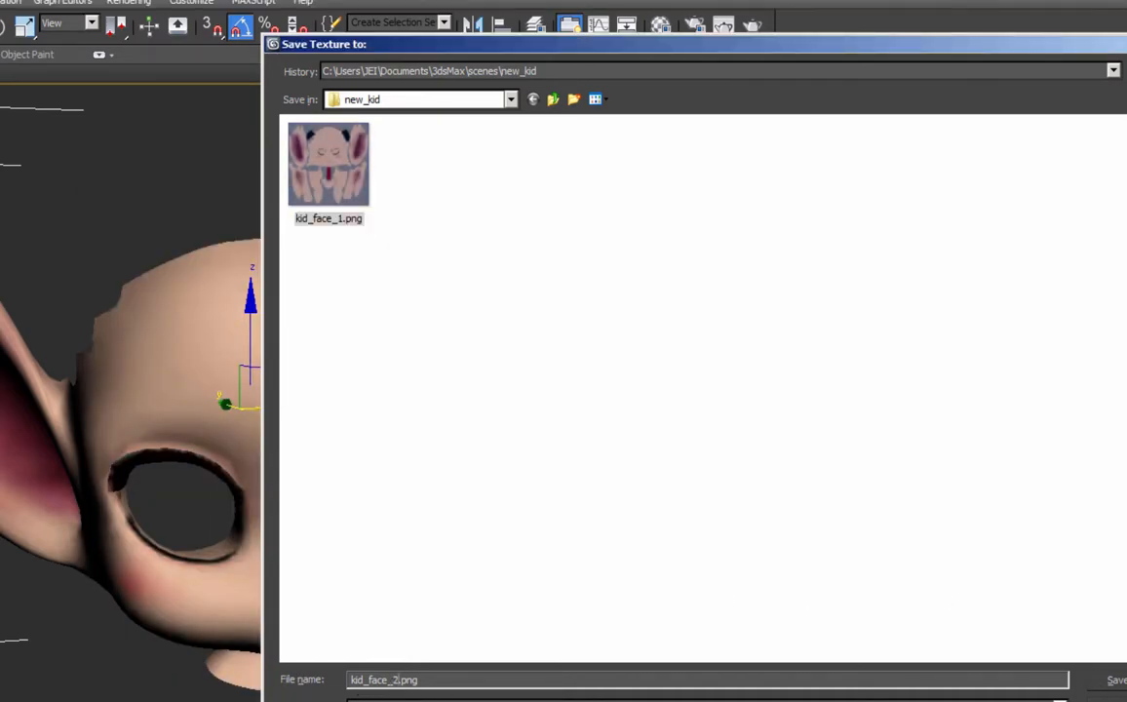
Create the 512 by 512 Diffuse Color texture as kid_face_1.png in new_kid, using RGB 24 bit with an alpha channel.
key("Return")
left_click(381, 230)
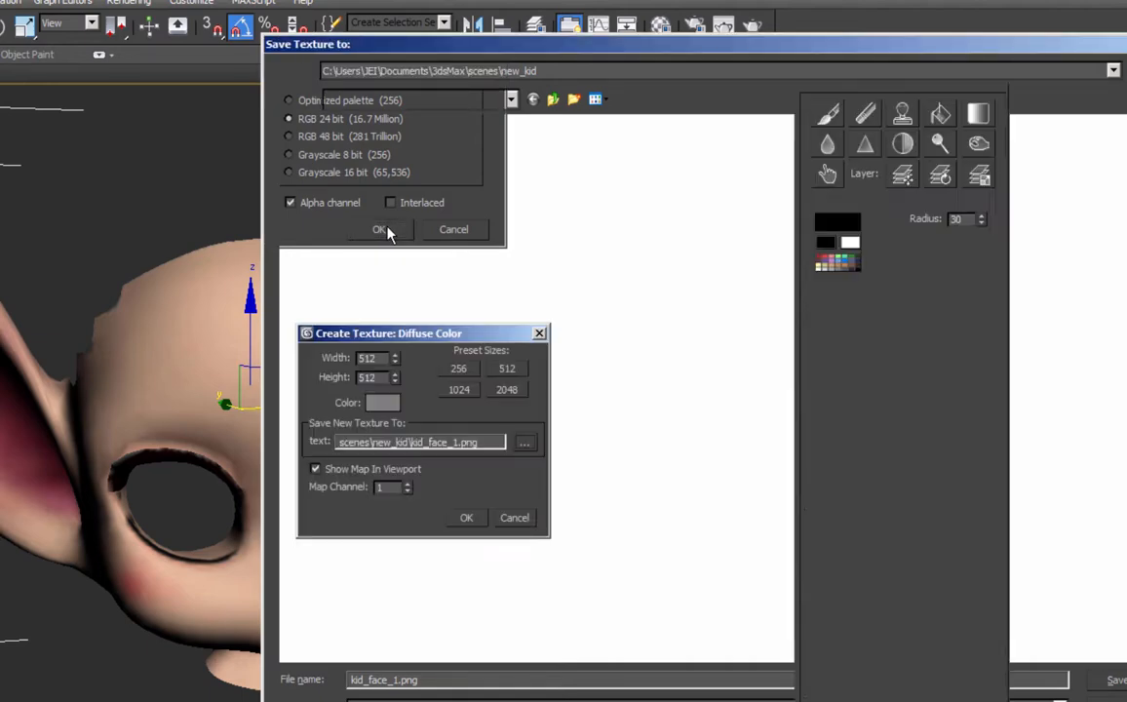
left_click(466, 518)
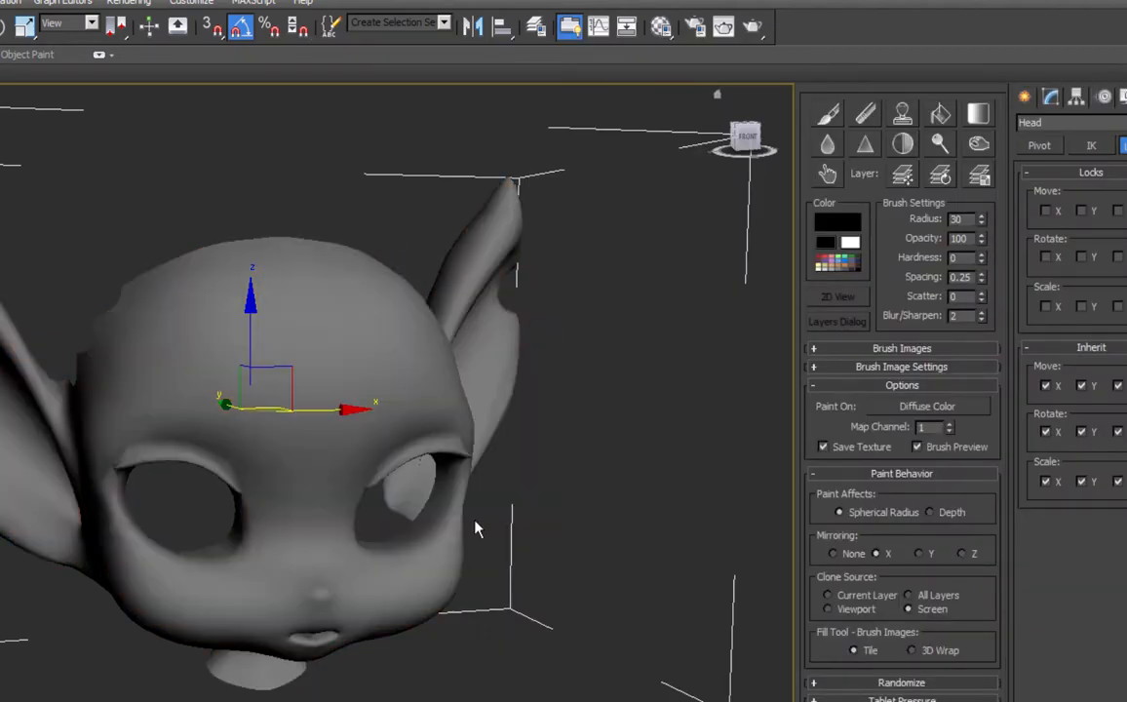
Activate the paint brush and start loading a bitmap into the Background layer.
left_click(827, 117)
left_click(770, 141)
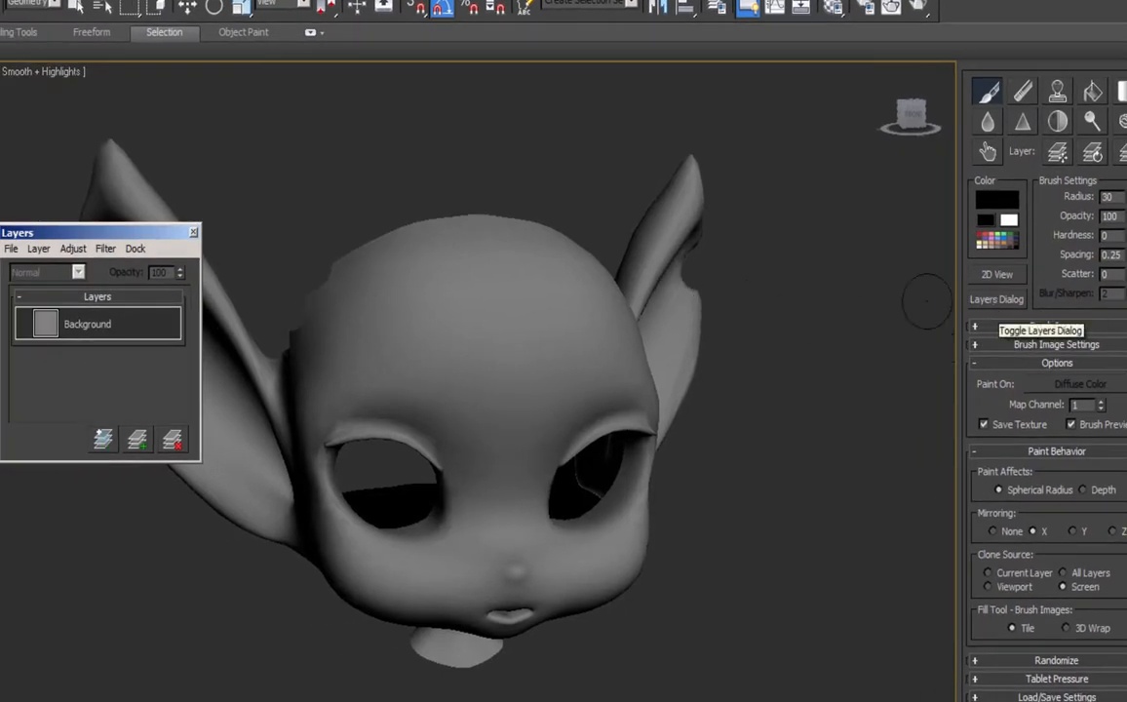
left_click(11, 250)
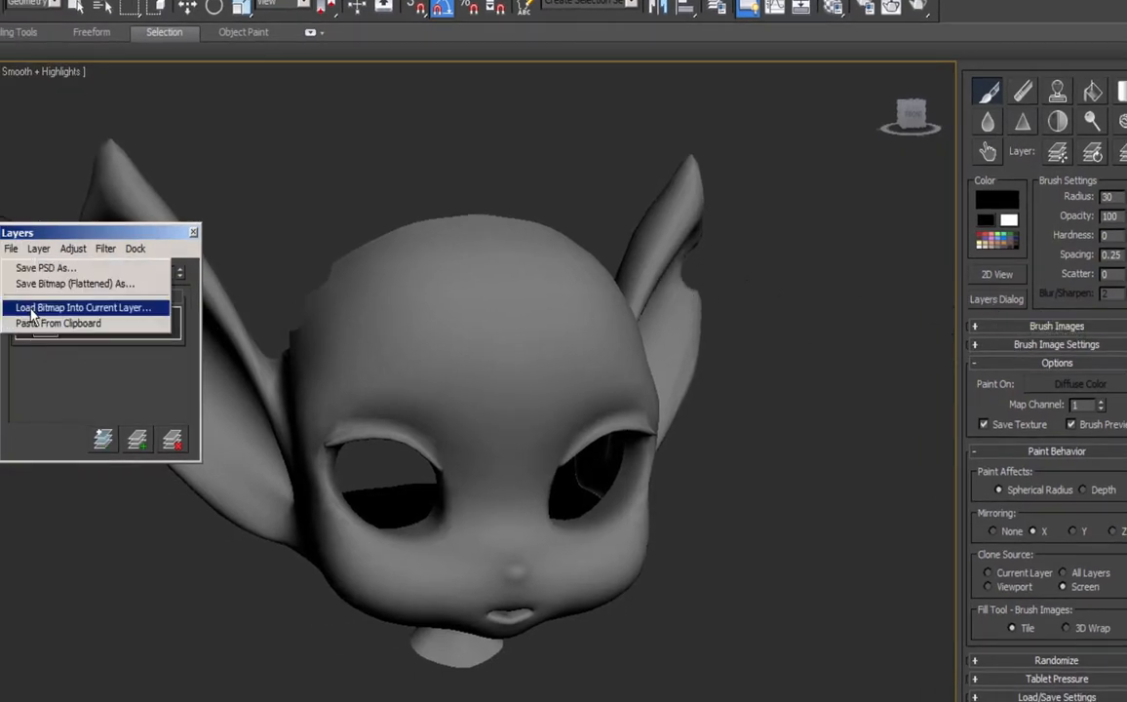
left_click(29, 304)
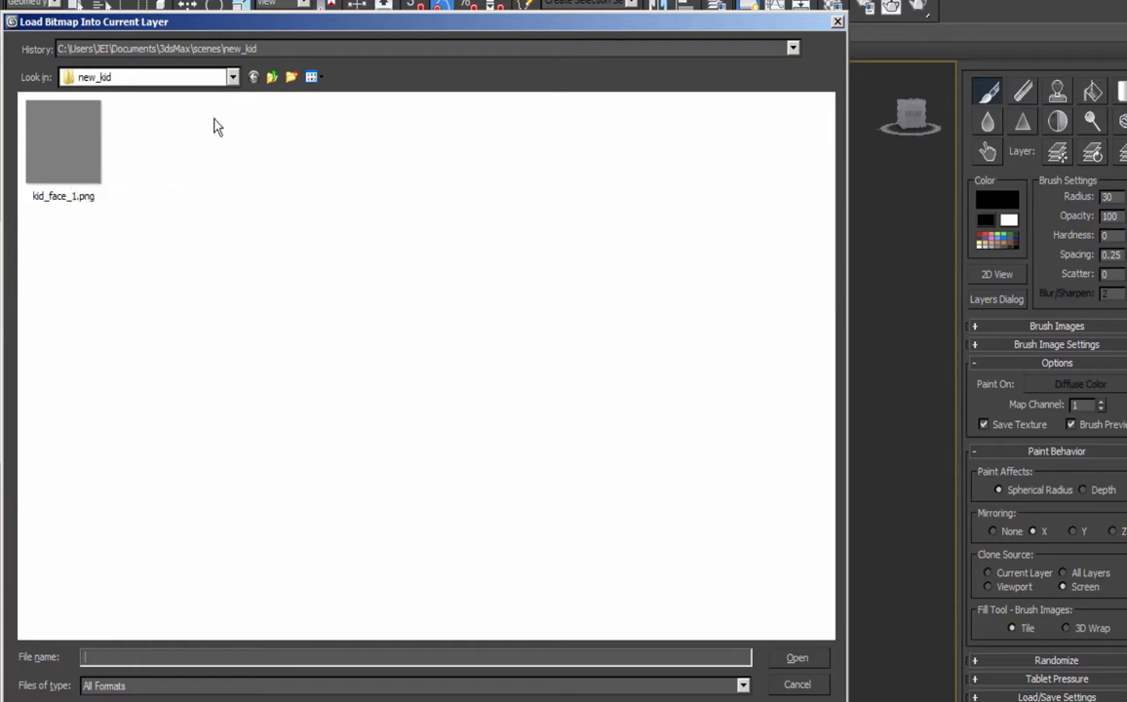
Find kid_face_1.png in the art_backup folder and copy it.
left_click(272, 77)
double_click(66, 200)
left_click(63, 278)
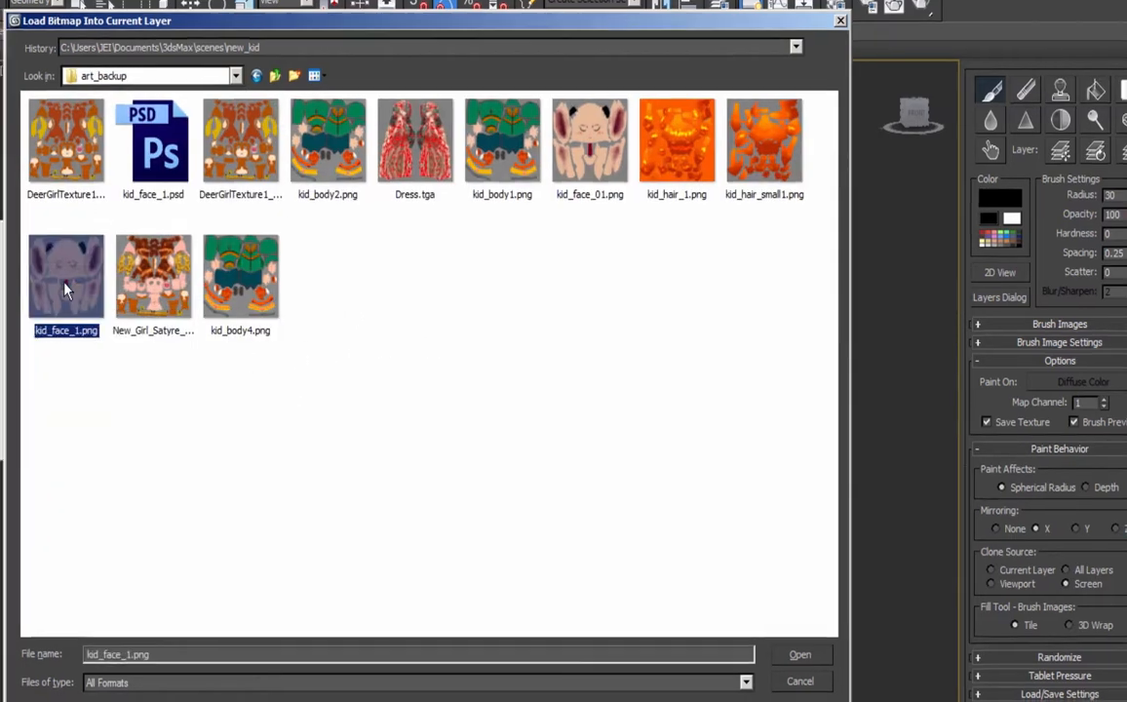
right_click(61, 273)
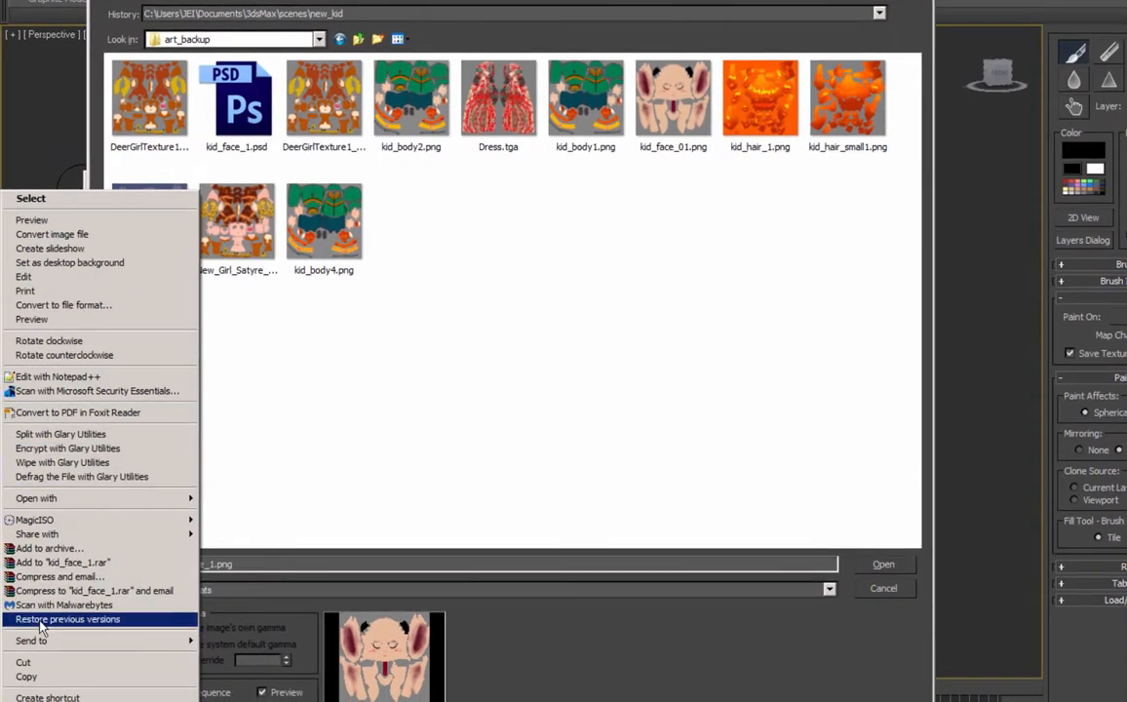
left_click(35, 677)
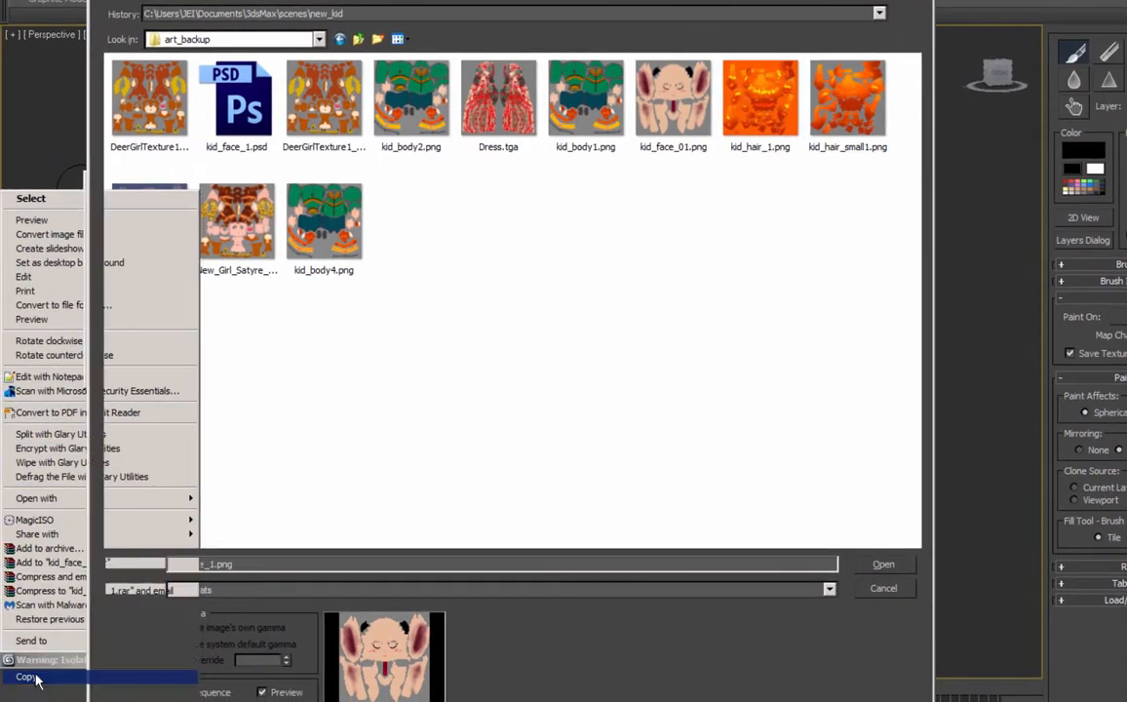
Replace the blank kid_face_1.png in new_kid with the copied file and load it into the Background layer.
left_click(359, 39)
double_click(144, 67)
right_click(230, 168)
left_click(197, 248)
left_click(683, 263)
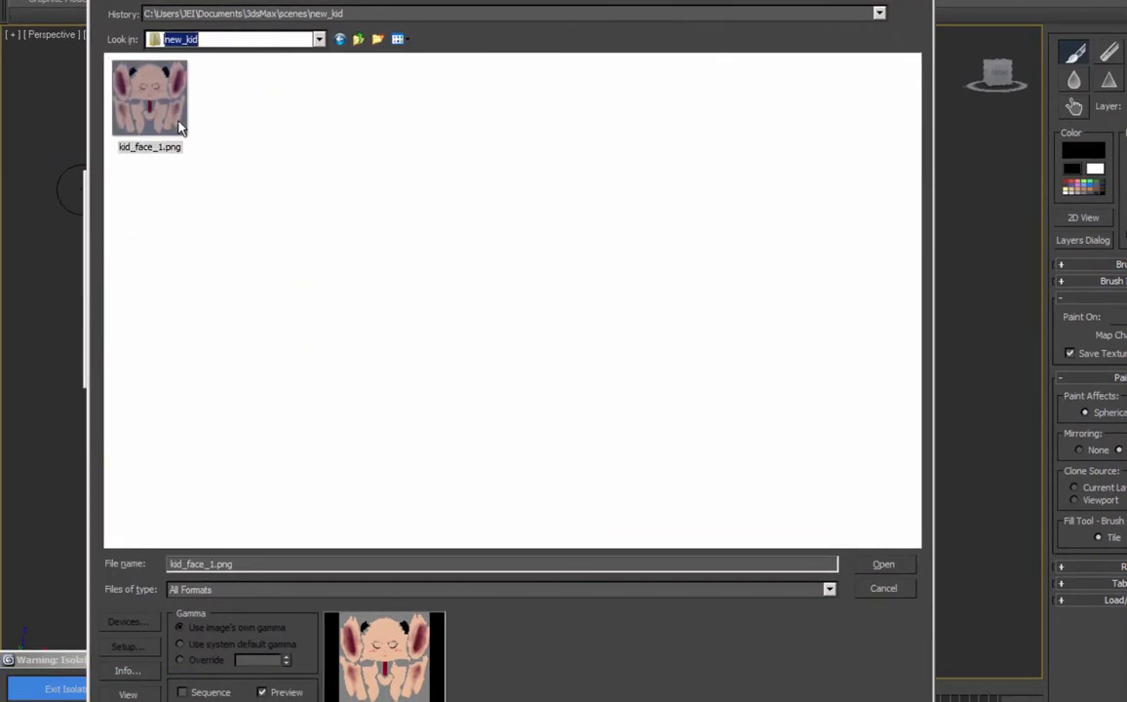
left_click(151, 102)
left_click(884, 564)
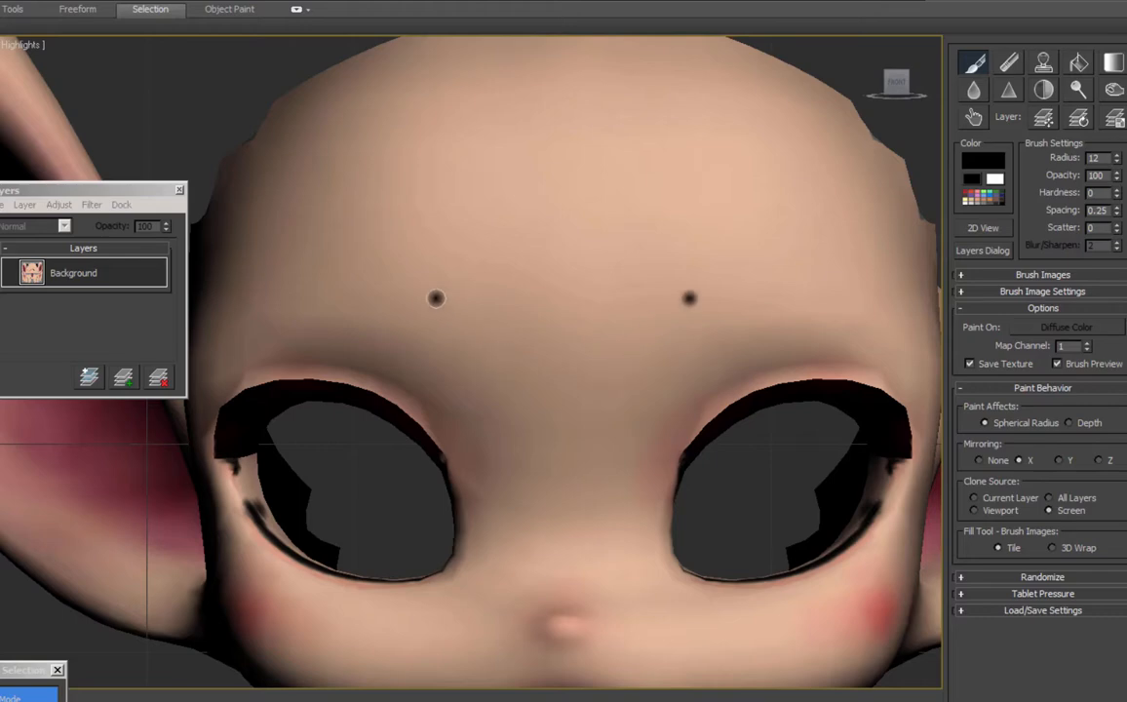
left_click(963, 278)
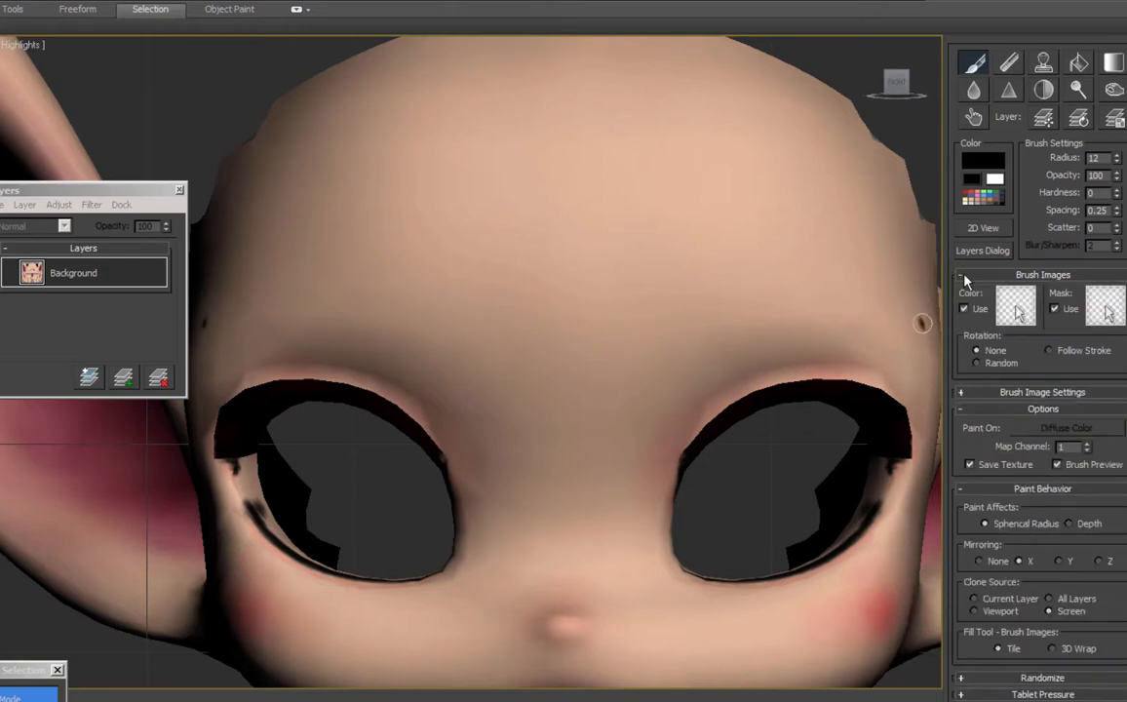
left_click(964, 277)
left_click(961, 292)
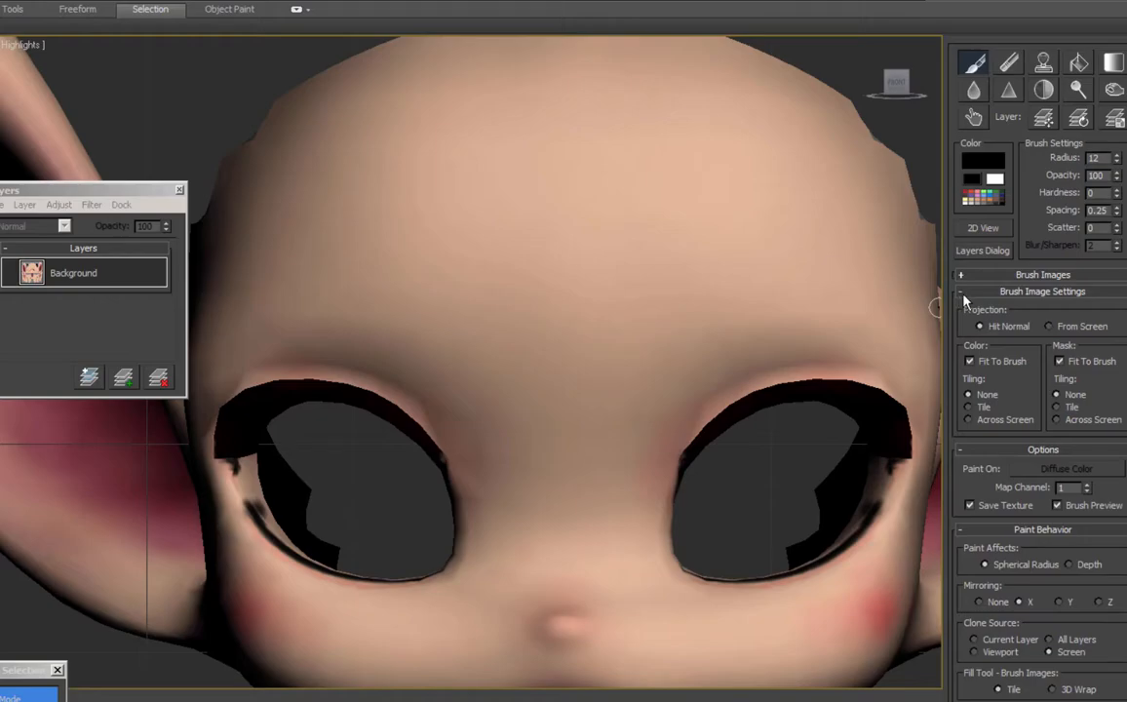
left_click(962, 293)
Choose a red-orange paint color and brush a mirrored pair of arched eyebrows above the eyes.
left_click(967, 200)
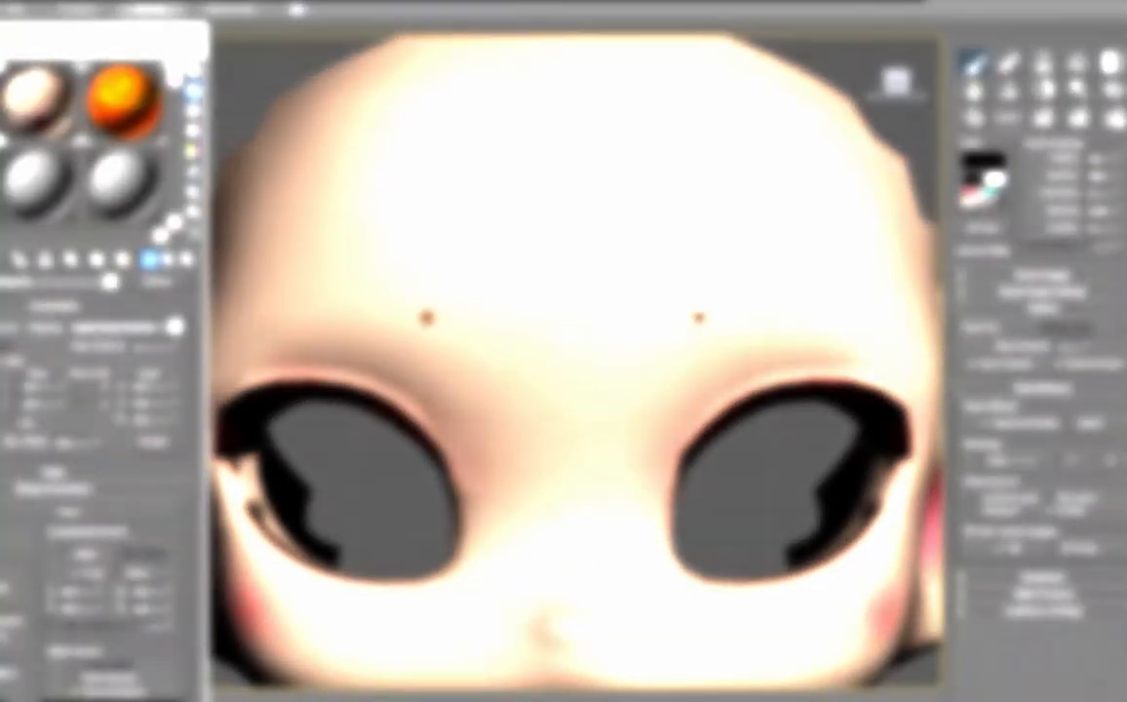
mouse_move(694, 316)
left_mouse_down()
mouse_move(739, 305)
mouse_move(715, 304)
mouse_move(732, 304)
mouse_move(704, 328)
mouse_move(732, 309)
mouse_move(679, 315)
mouse_move(840, 290)
mouse_move(870, 299)
mouse_move(704, 312)
left_mouse_up()
key("ctrl+z")
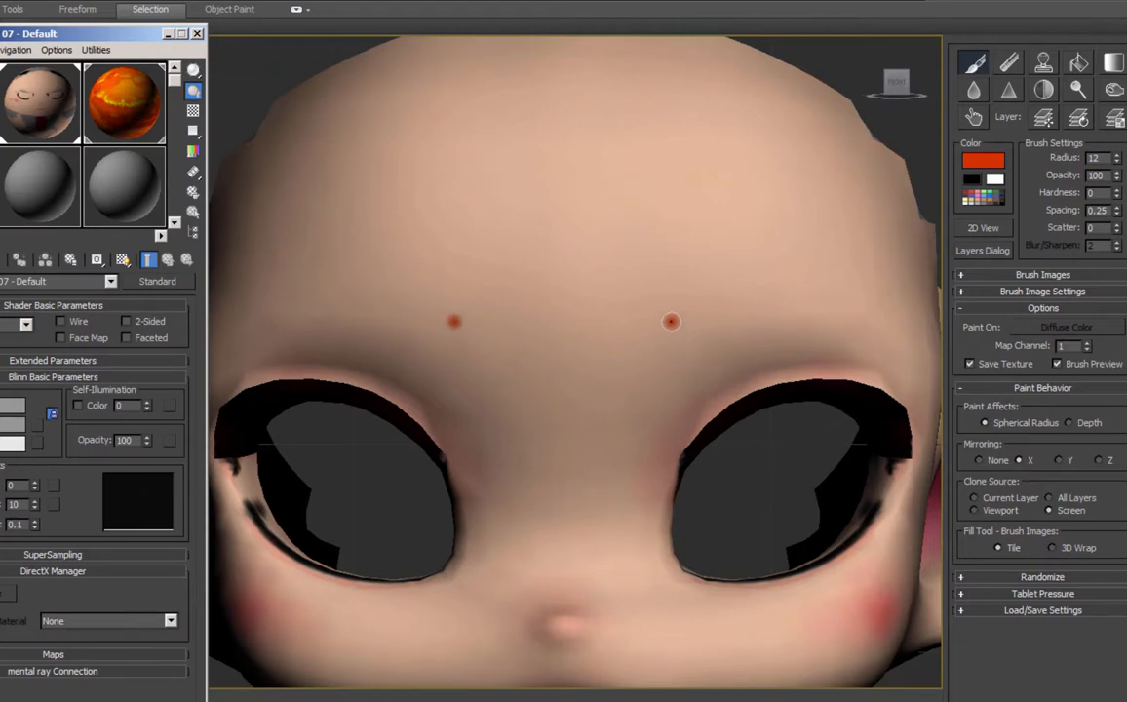
left_click(670, 322)
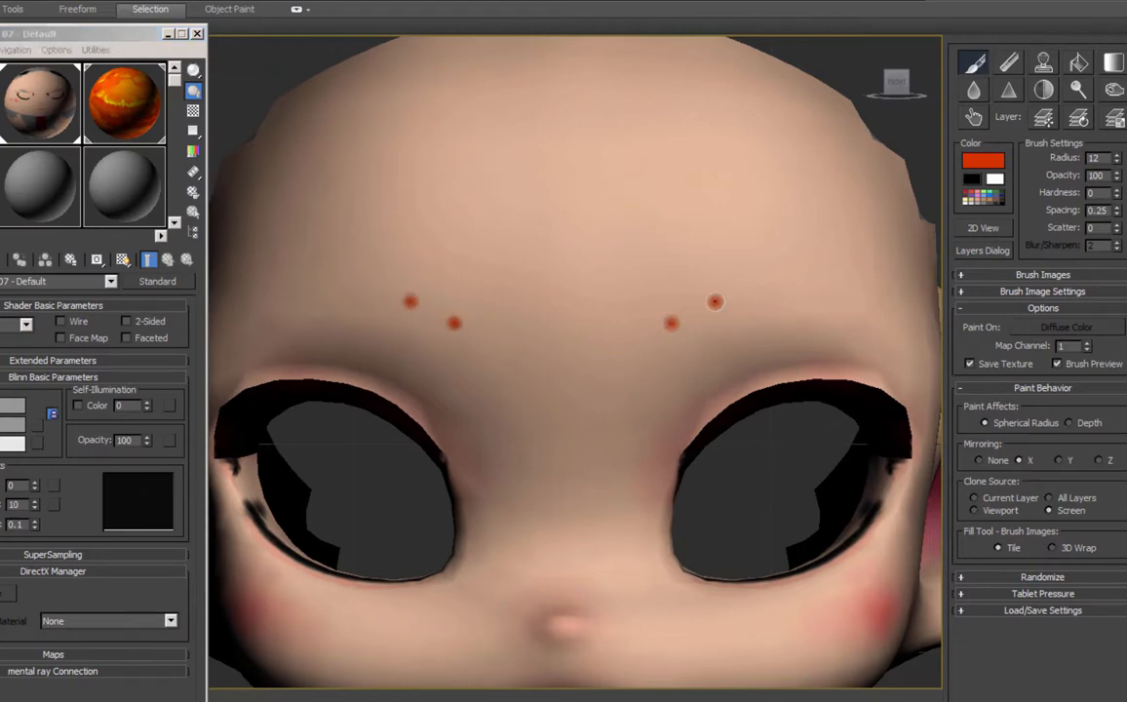
mouse_move(718, 304)
left_mouse_down()
mouse_move(671, 322)
mouse_move(798, 314)
left_mouse_up()
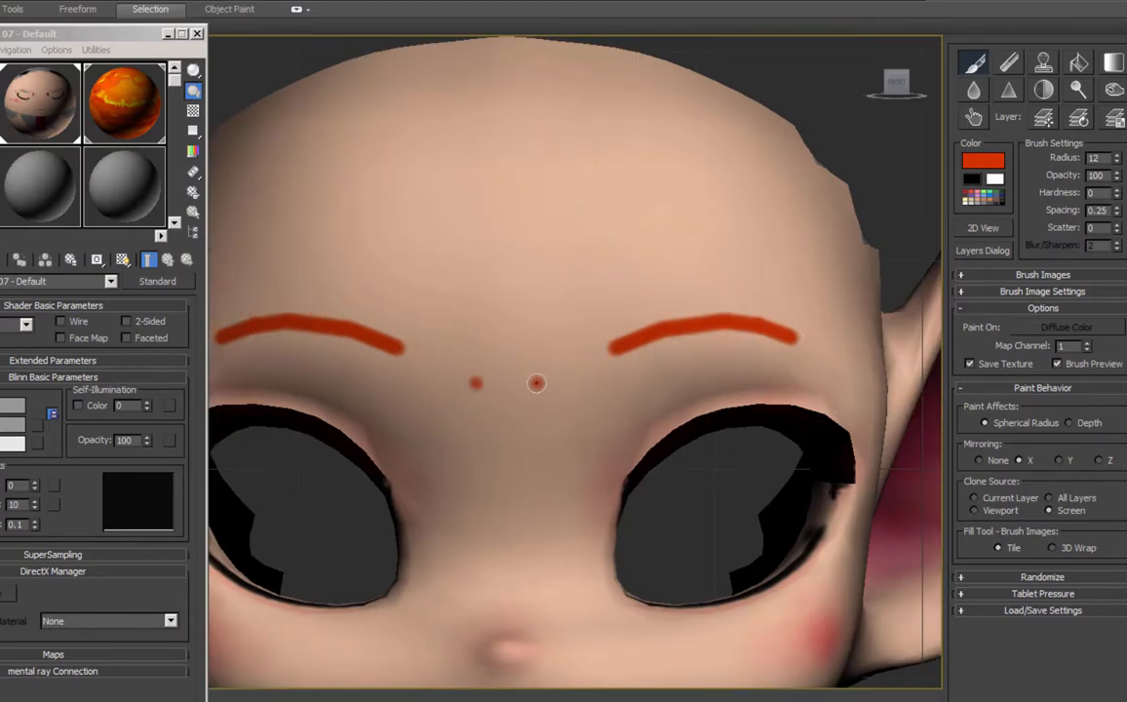
Smudge the mirrored eyebrows into tapered ends with feathered edges.
middle_click_drag(855, 348, 738, 348)
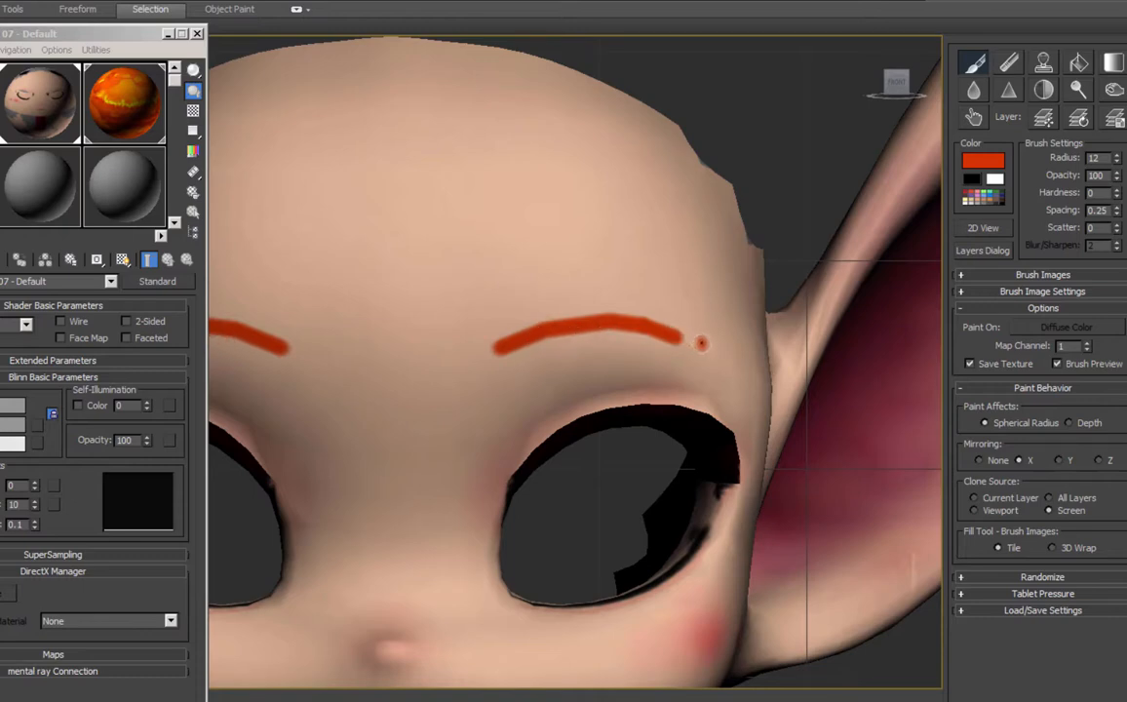
left_click(975, 116)
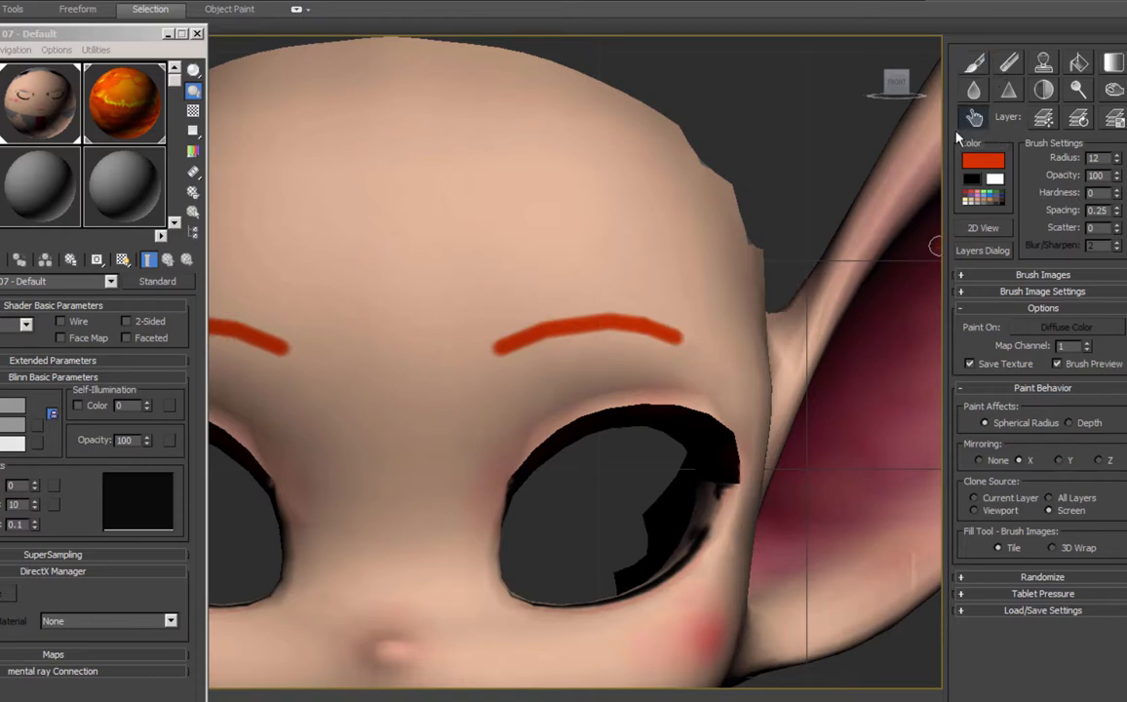
left_click_drag(622, 351, 721, 354)
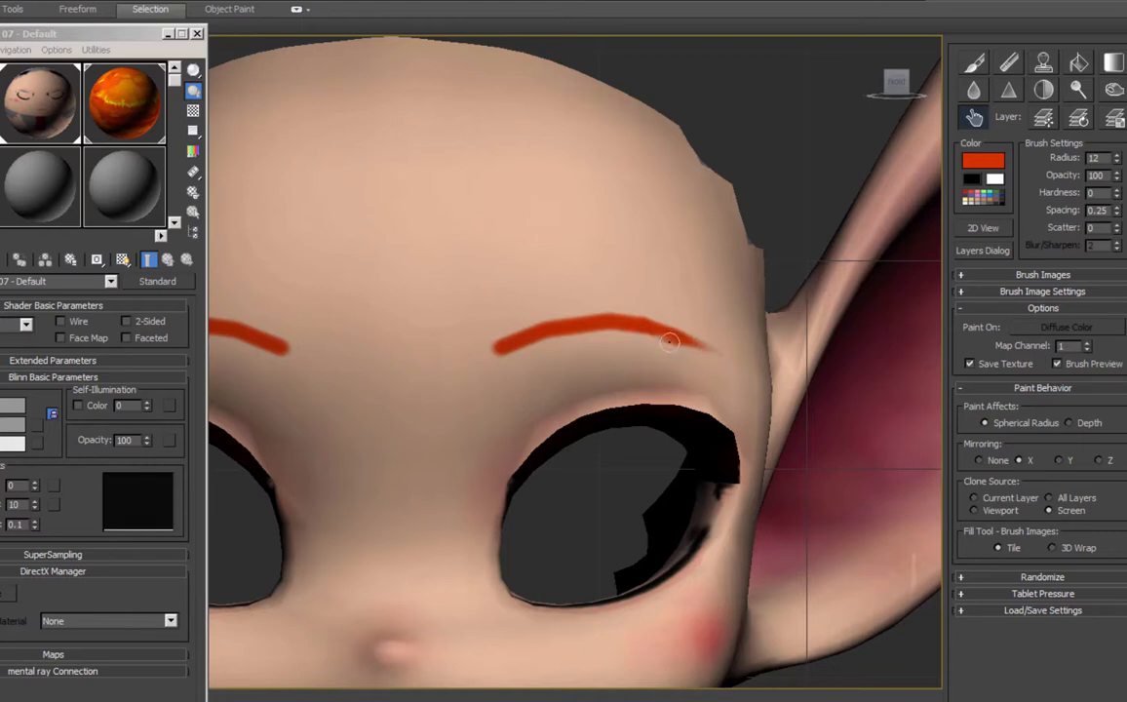
mouse_move(645, 330)
left_mouse_down()
mouse_move(562, 332)
mouse_move(493, 356)
mouse_move(611, 316)
mouse_move(693, 323)
mouse_move(530, 331)
left_mouse_up()
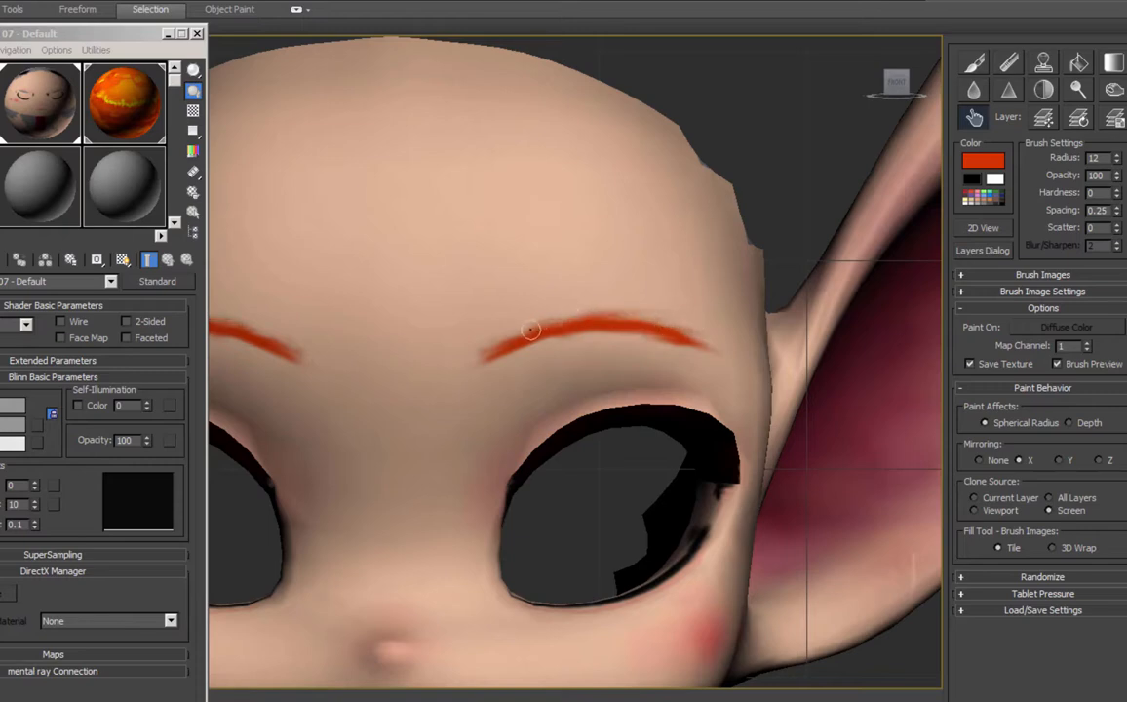
Darken the mirrored eyebrows with a row of Burn dabs along their length.
mouse_move(442, 420)
middle_mouse_down()
mouse_move(654, 307)
mouse_move(684, 320)
mouse_move(640, 375)
mouse_move(569, 398)
middle_mouse_up()
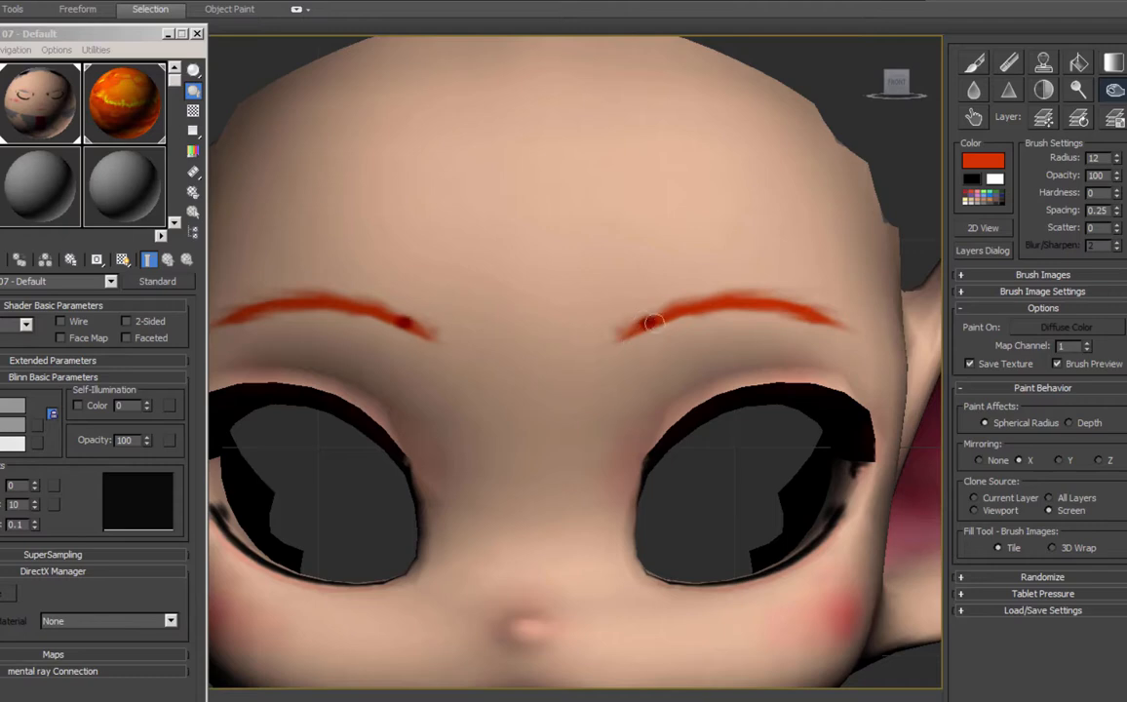
left_click(687, 313)
left_click(700, 310)
left_click(715, 308)
left_click(726, 308)
left_click(747, 307)
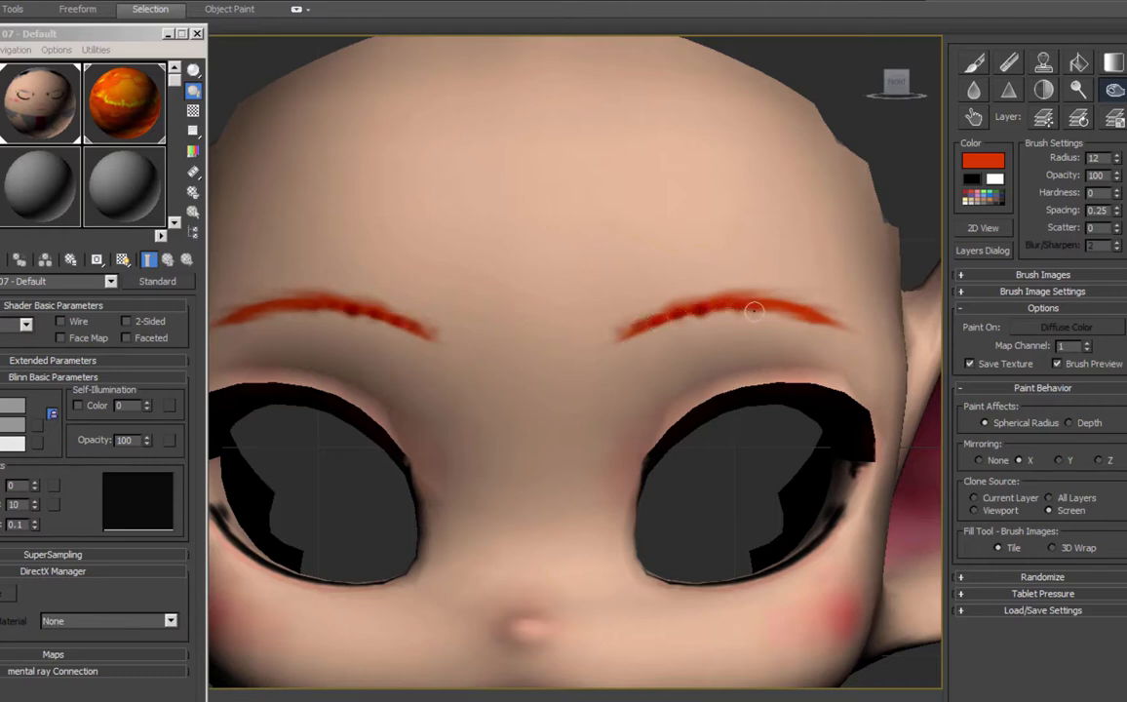
left_click(768, 309)
Blur the darkened eyebrow marks and smudge the outer tips and upper edges into wispy hairs.
left_click(979, 101)
mouse_move(752, 310)
left_mouse_down()
mouse_move(800, 313)
mouse_move(746, 307)
mouse_move(623, 334)
mouse_move(791, 304)
left_mouse_up()
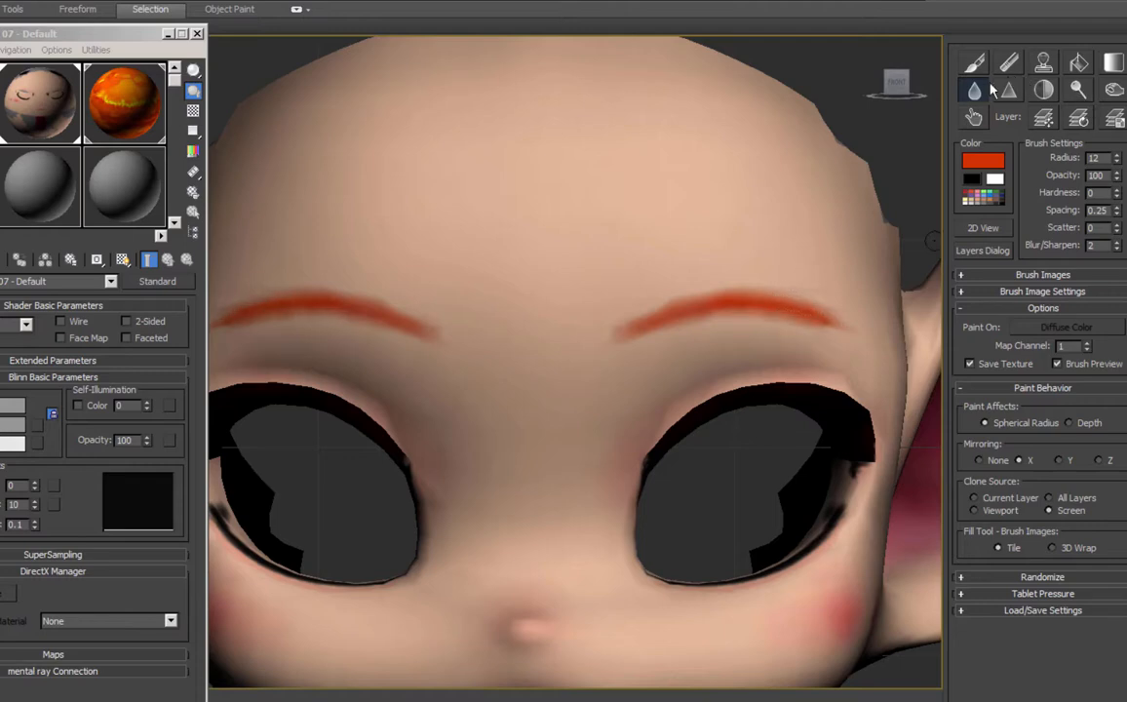
left_click(968, 117)
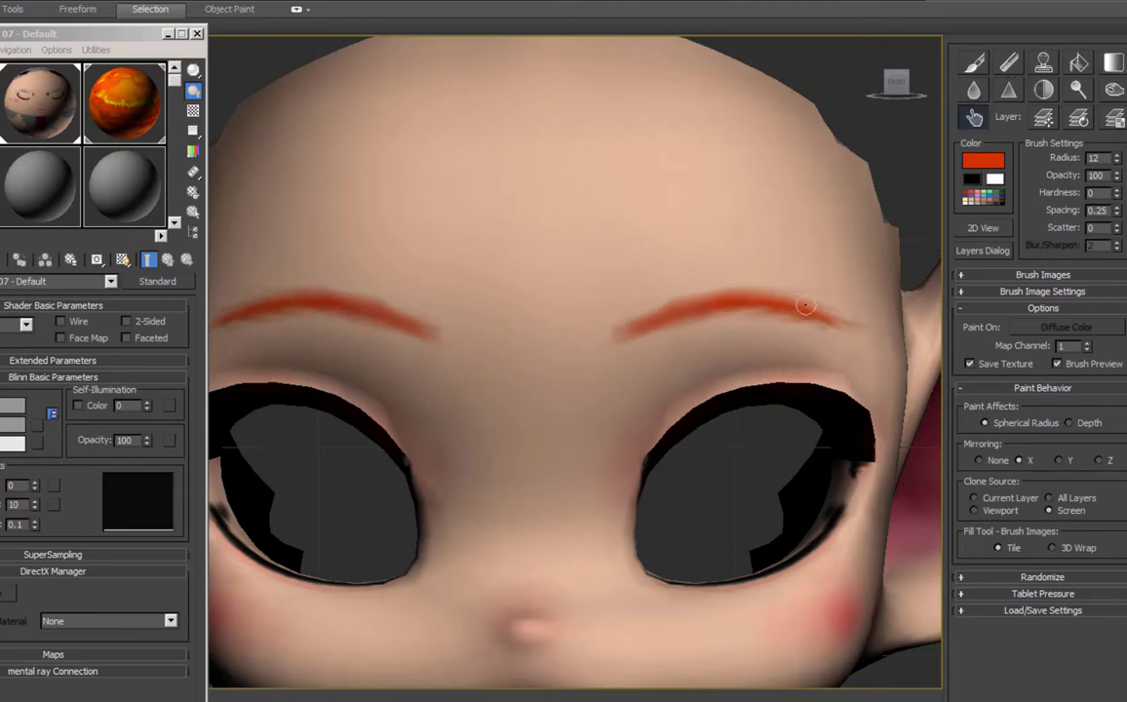
left_click_drag(813, 299, 763, 294)
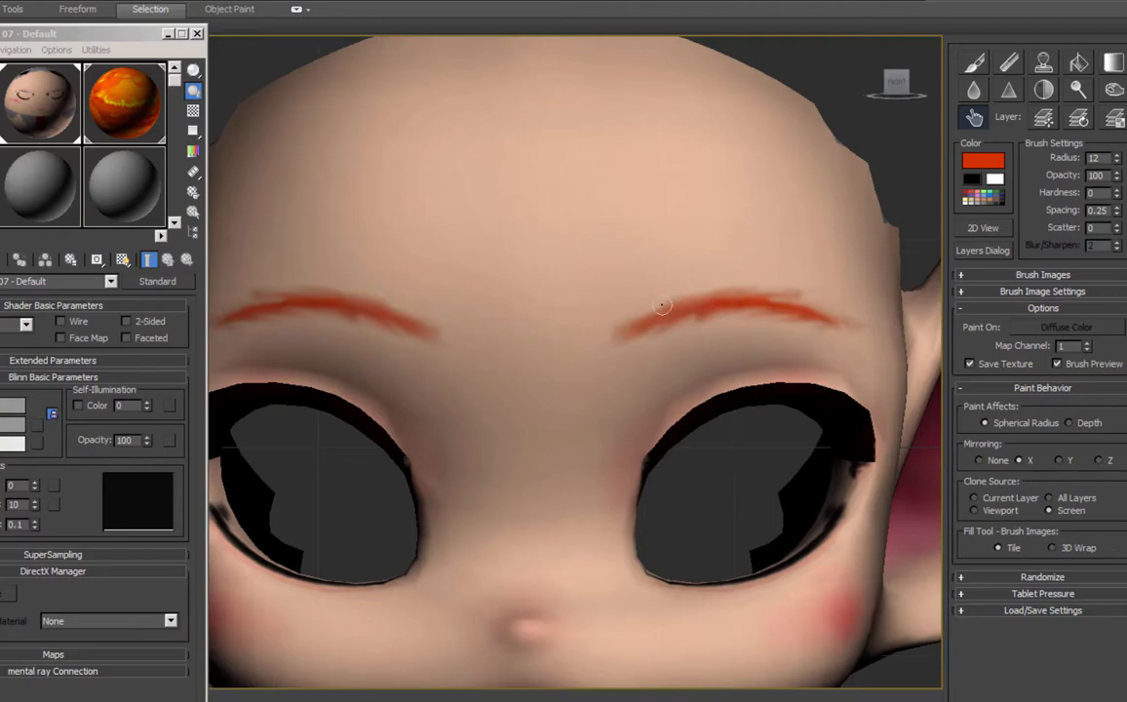
Sample the peach skin tone beside the eyebrow as the paint color and move the Material Editor lower.
mouse_move(597, 395)
middle_mouse_down()
mouse_move(664, 374)
mouse_move(690, 231)
mouse_move(598, 351)
middle_mouse_up()
left_click(624, 320, "ctrl")
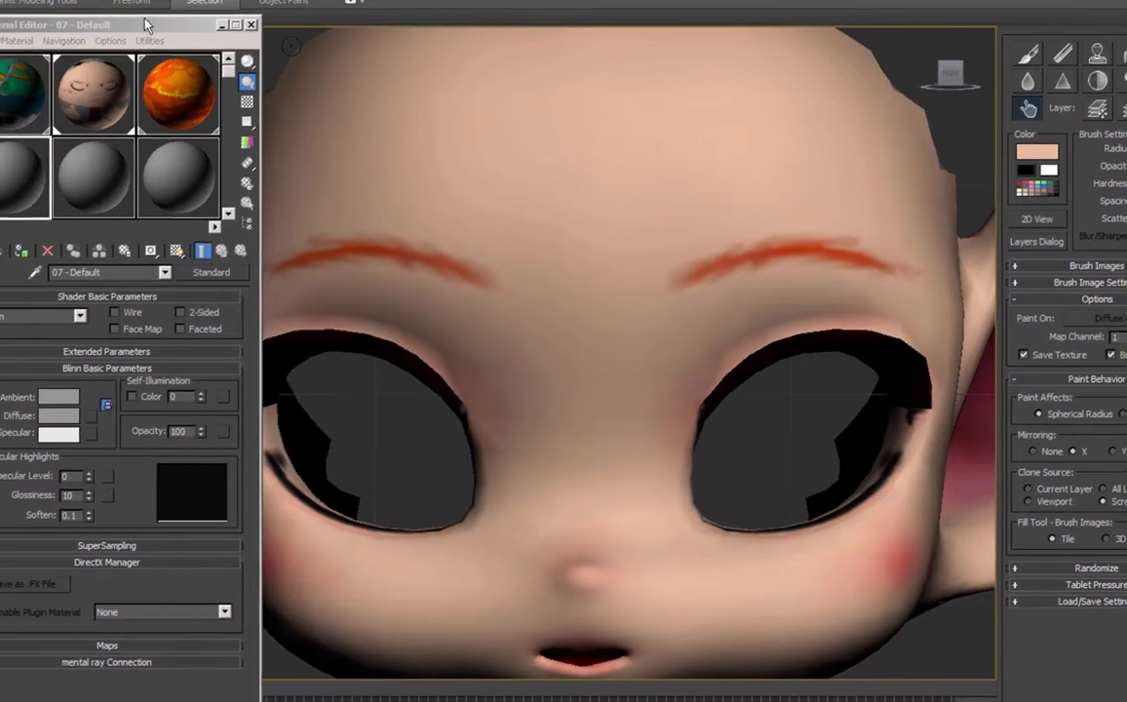
left_click_drag(27, 35, 21, 119)
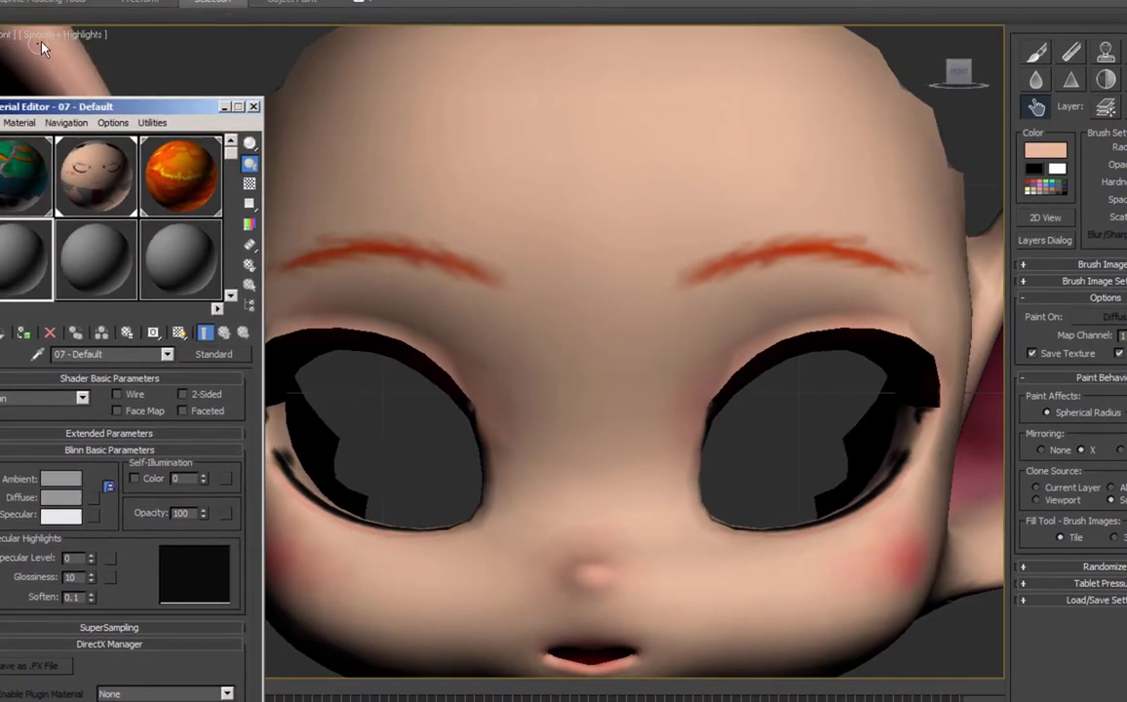
Switch the viewport to unlit display and, with brush opacity raised to 61, trim the eyebrows' inner ends and edges with skin tone.
left_click(54, 34)
left_click(137, 98)
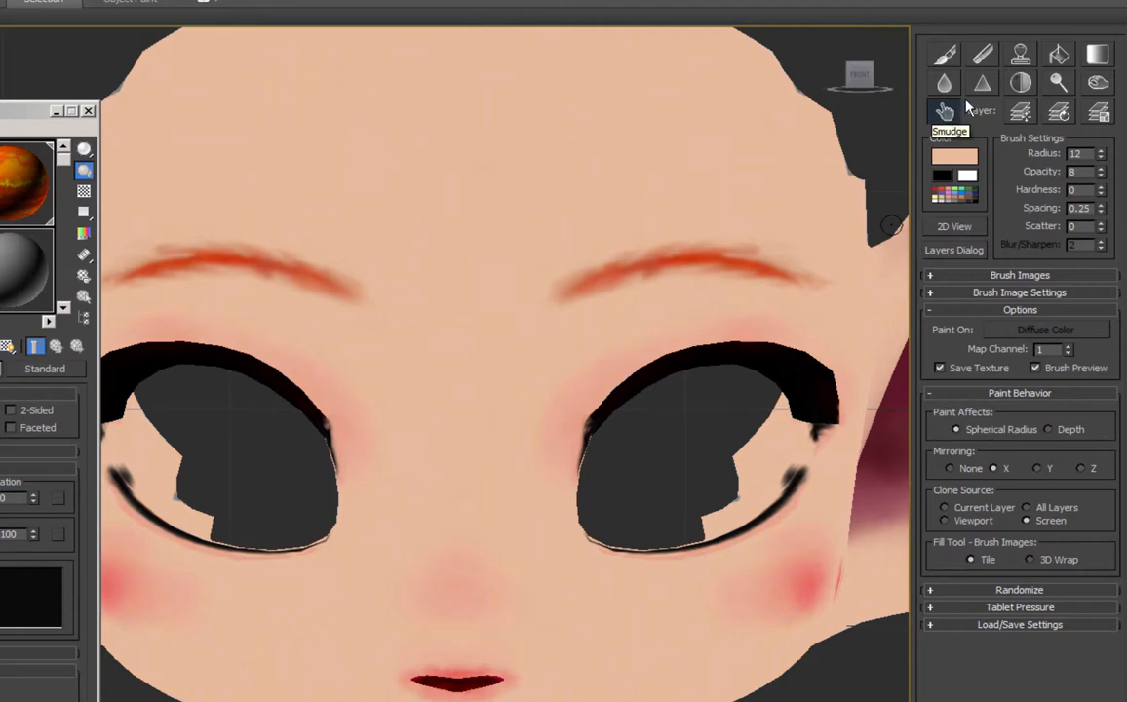
left_click(943, 54)
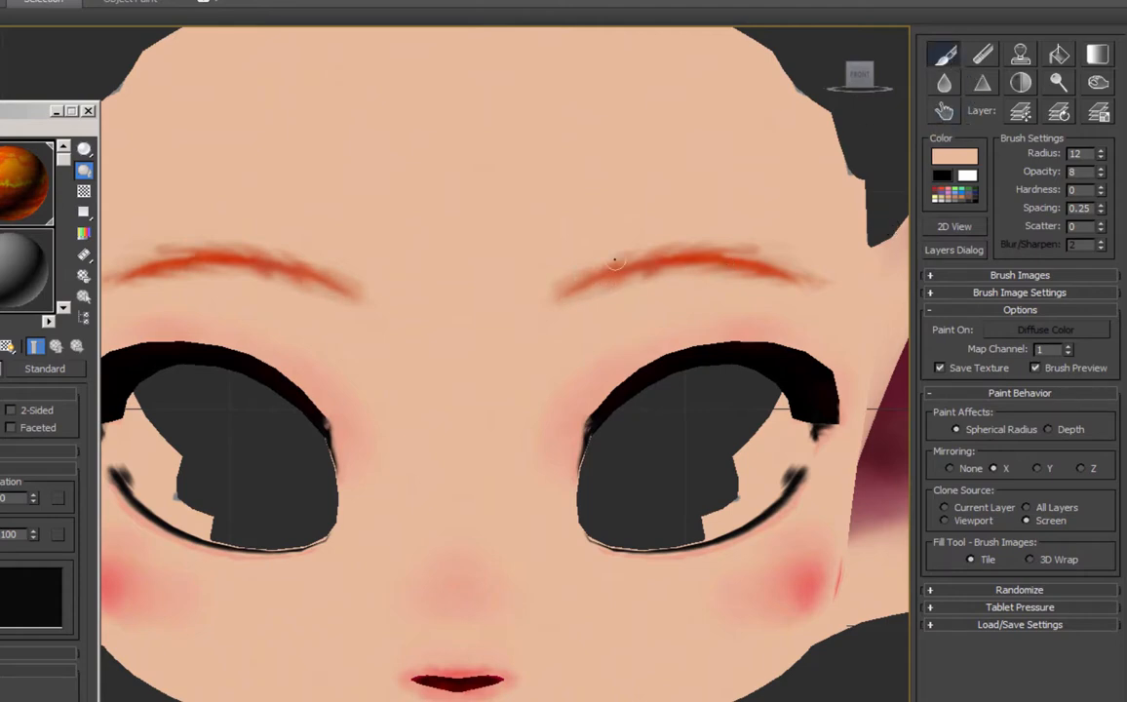
left_click_drag(614, 262, 562, 275)
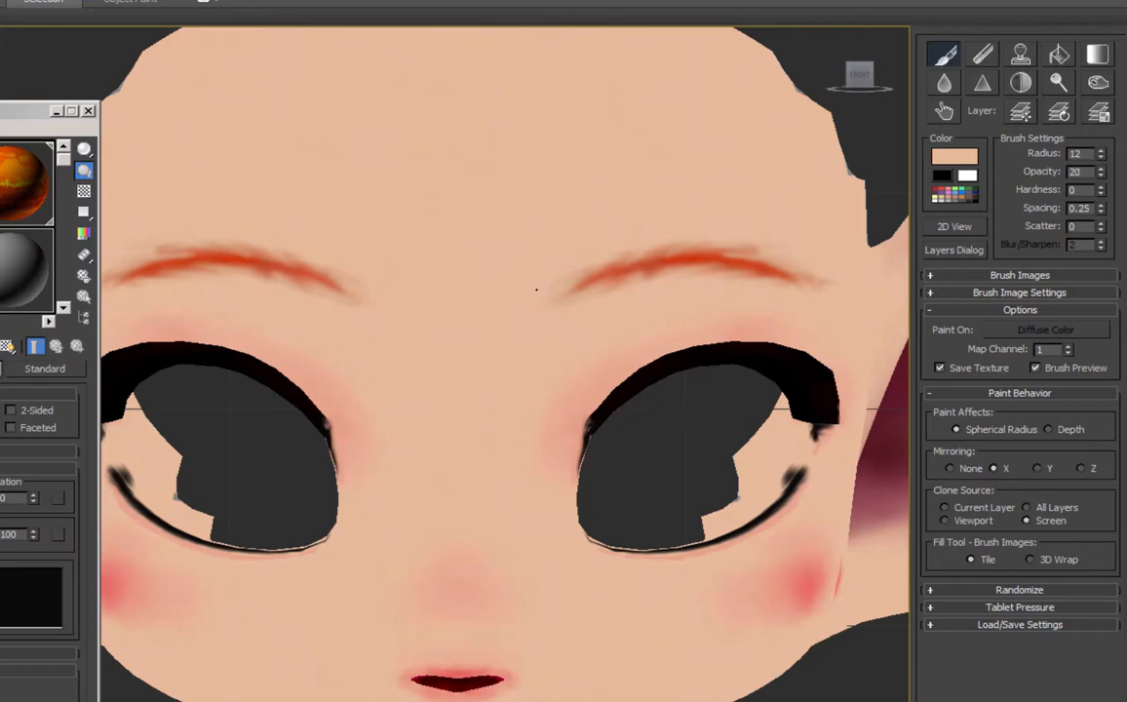
middle_click_drag(538, 312, 565, 247)
left_click_drag(1102, 172, 1110, 132)
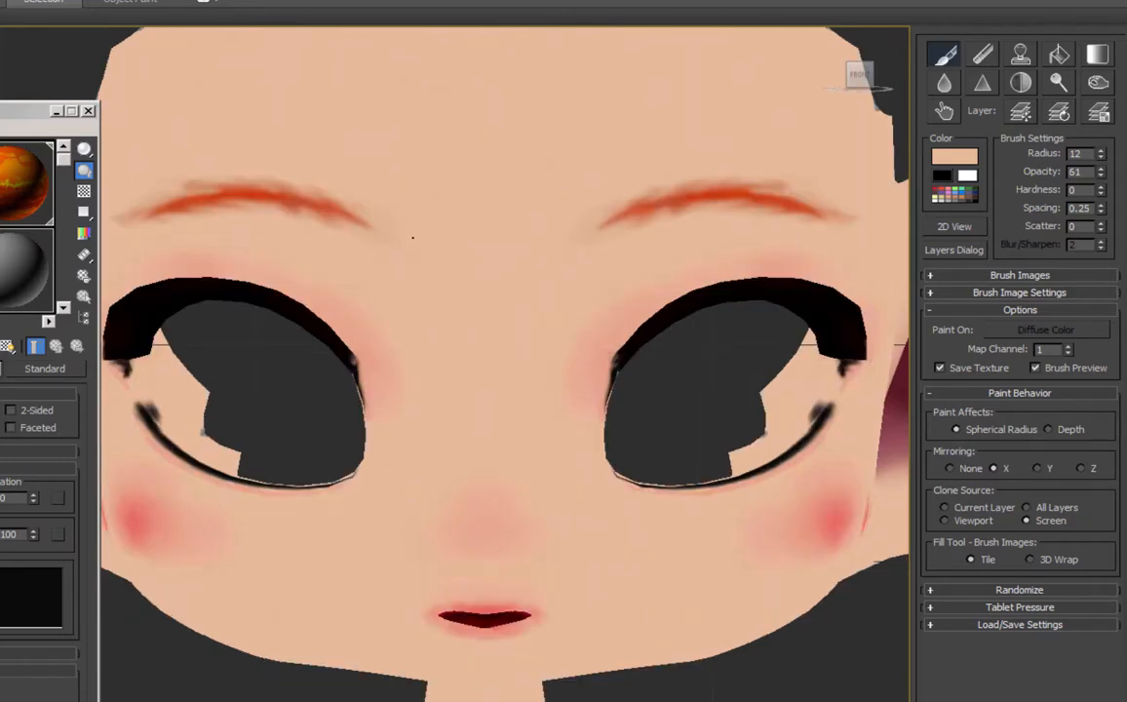
mouse_move(375, 198)
left_mouse_down()
mouse_move(167, 221)
mouse_move(382, 231)
mouse_move(280, 213)
left_mouse_up()
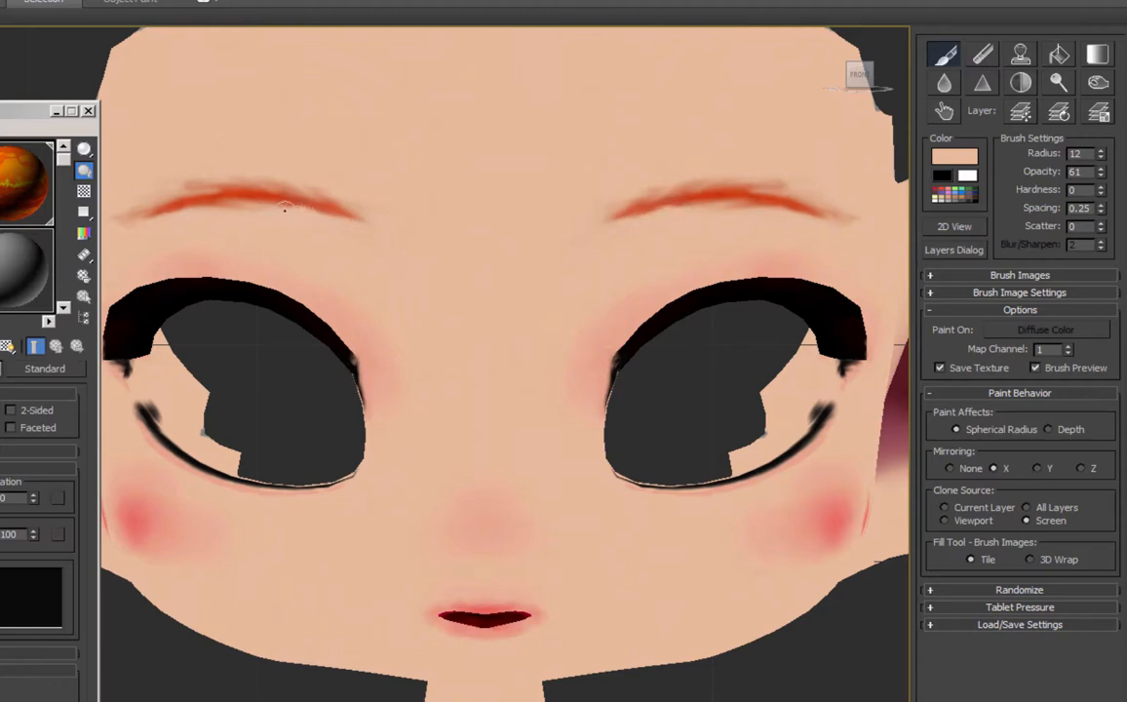
Blur the trimmed eyebrows along their length to soften the edges.
left_click(944, 83)
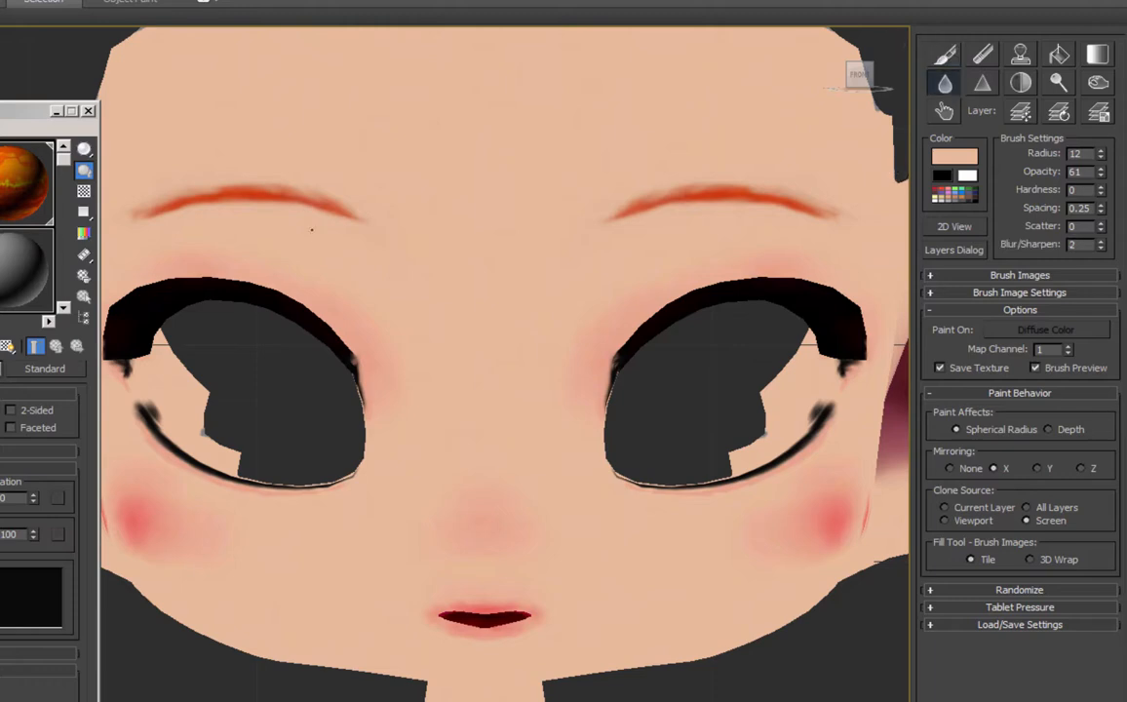
left_click_drag(347, 215, 156, 203)
left_click(944, 111)
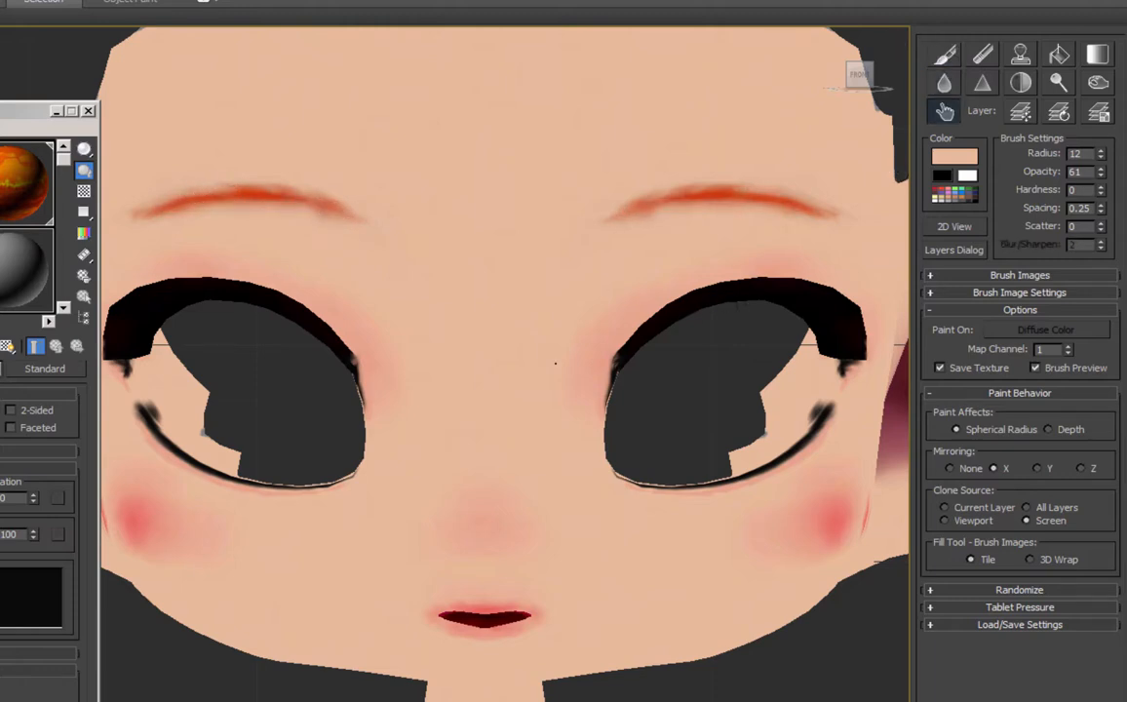
middle_click_drag(556, 363, 549, 368)
Paint skin tone along the underside of the mirrored eyebrows to thin them, and finish the painting session.
left_click(944, 55)
mouse_move(785, 216)
left_mouse_down()
mouse_move(671, 217)
mouse_move(665, 185)
mouse_move(735, 188)
mouse_move(671, 216)
left_mouse_up()
left_click(944, 112)
left_click(944, 54)
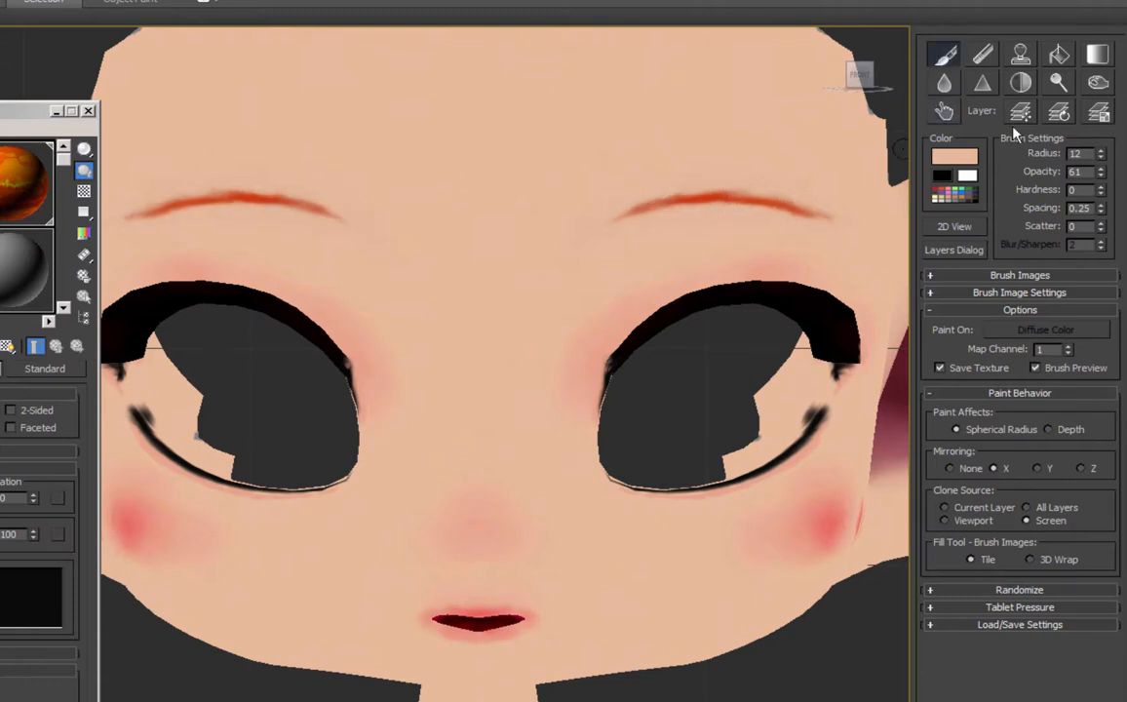
left_click(947, 60)
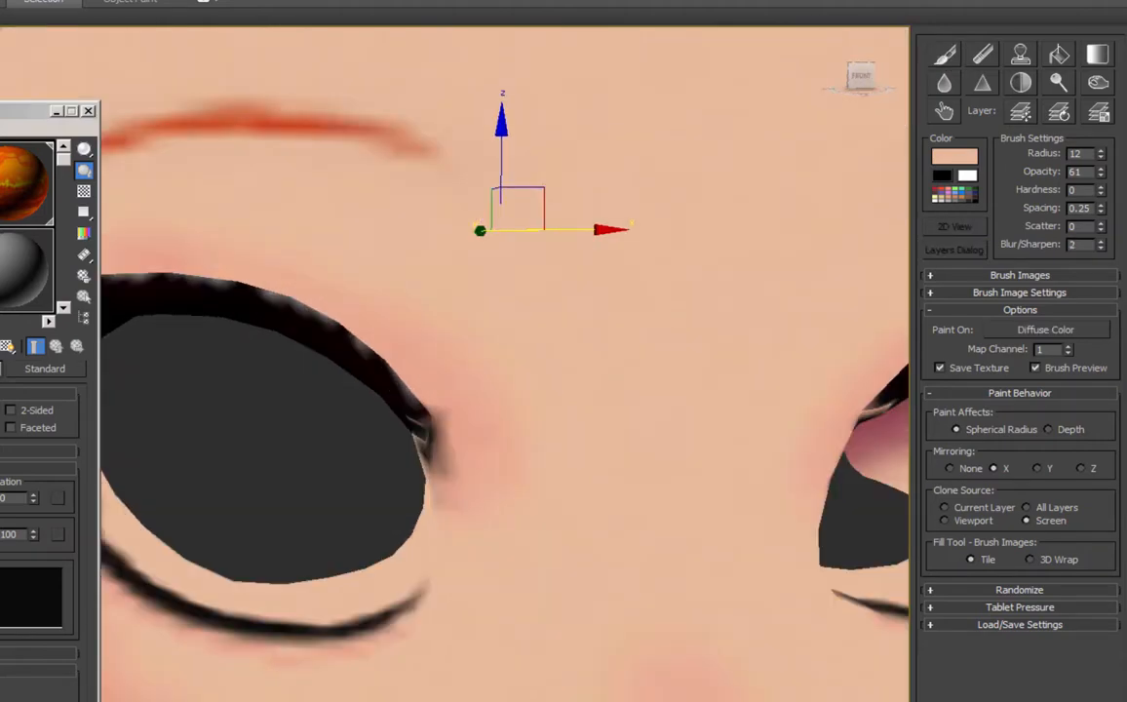
Restore Smooth + Highlights shading in the perspective viewport.
left_click(105, 36)
left_click(26, 54)
middle_click_drag(640, 259, 598, 216)
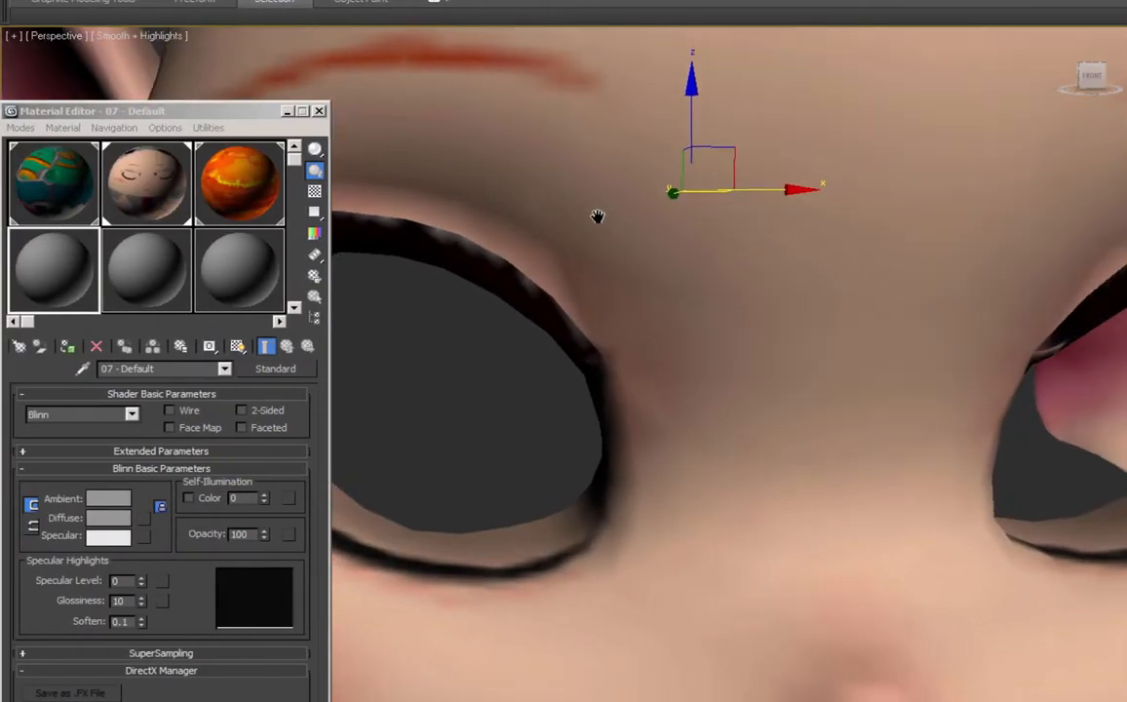
scroll(598, 216, "down", 5)
middle_click_drag(600, 283, 624, 340, "alt")
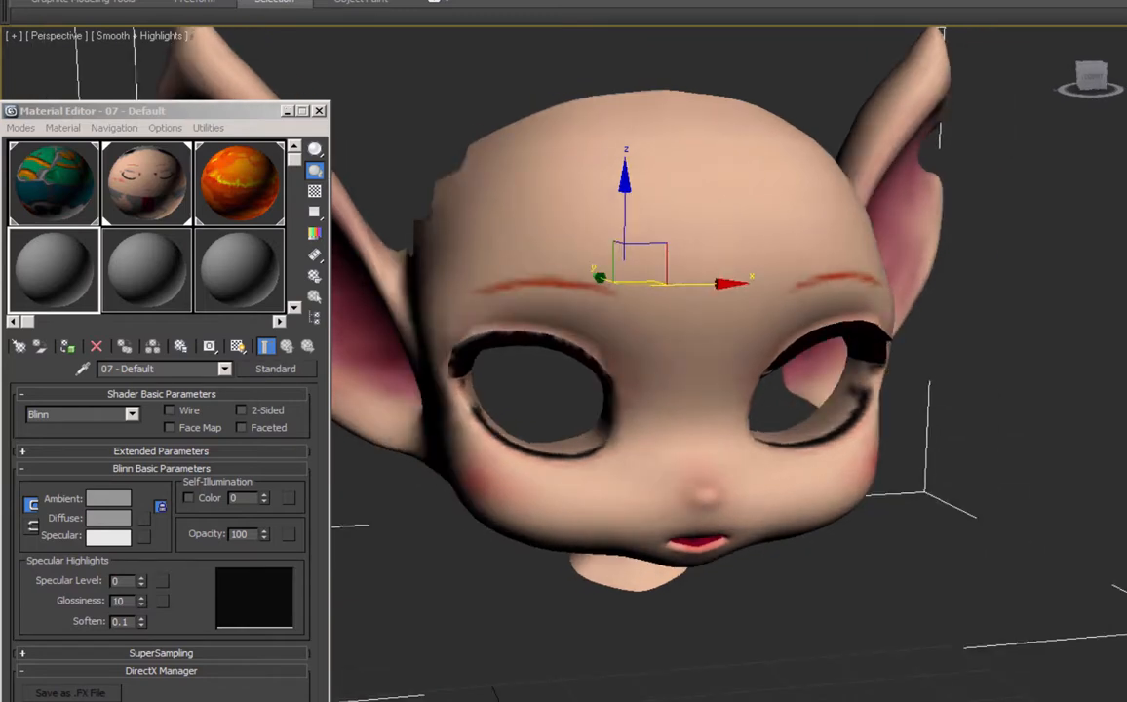
Set the Direct3D display driver's background texture size to 1024 and its download texture size to 512.
left_click(468, 2)
left_click(569, 183)
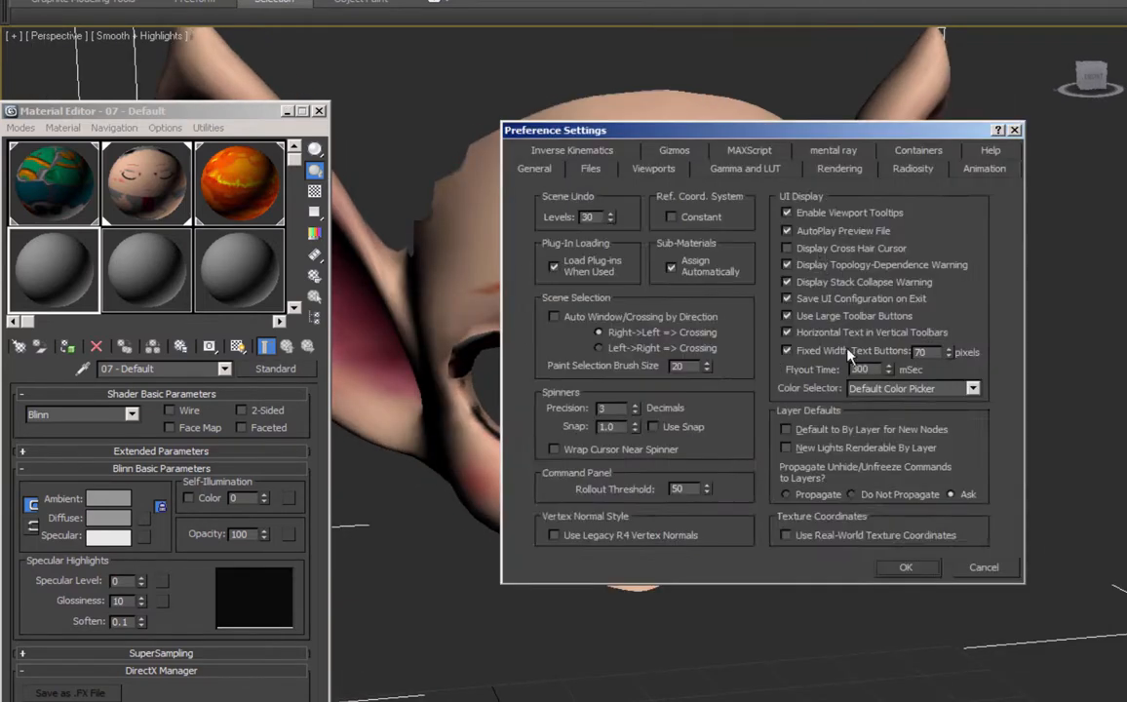
left_click(605, 505)
left_click(855, 408)
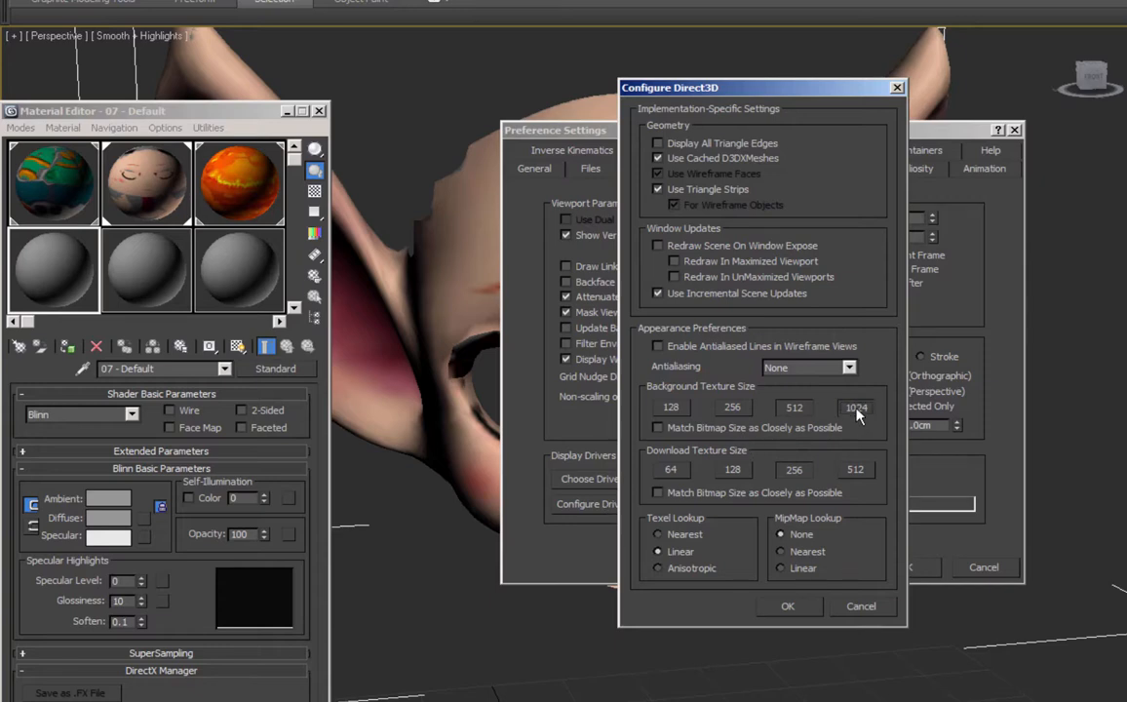
left_click(855, 470)
left_click(788, 606)
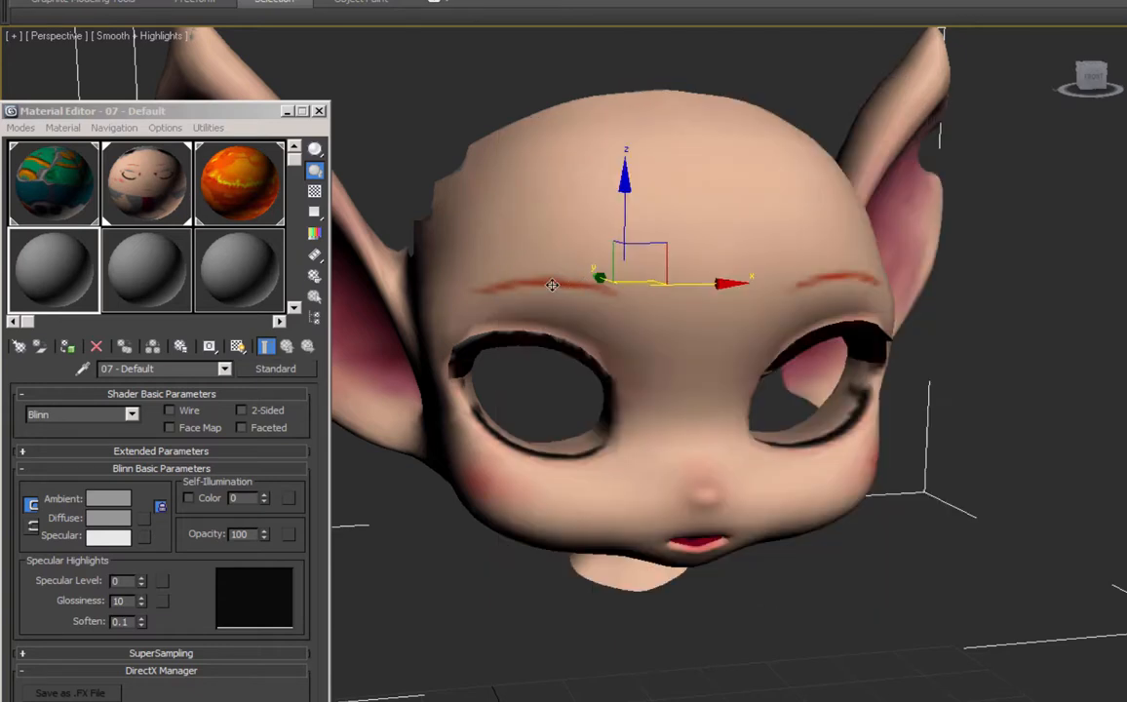
Reload the kid_face_1.png bitmap in the face material's diffuse map and minimize the Material Editor.
left_click(109, 210)
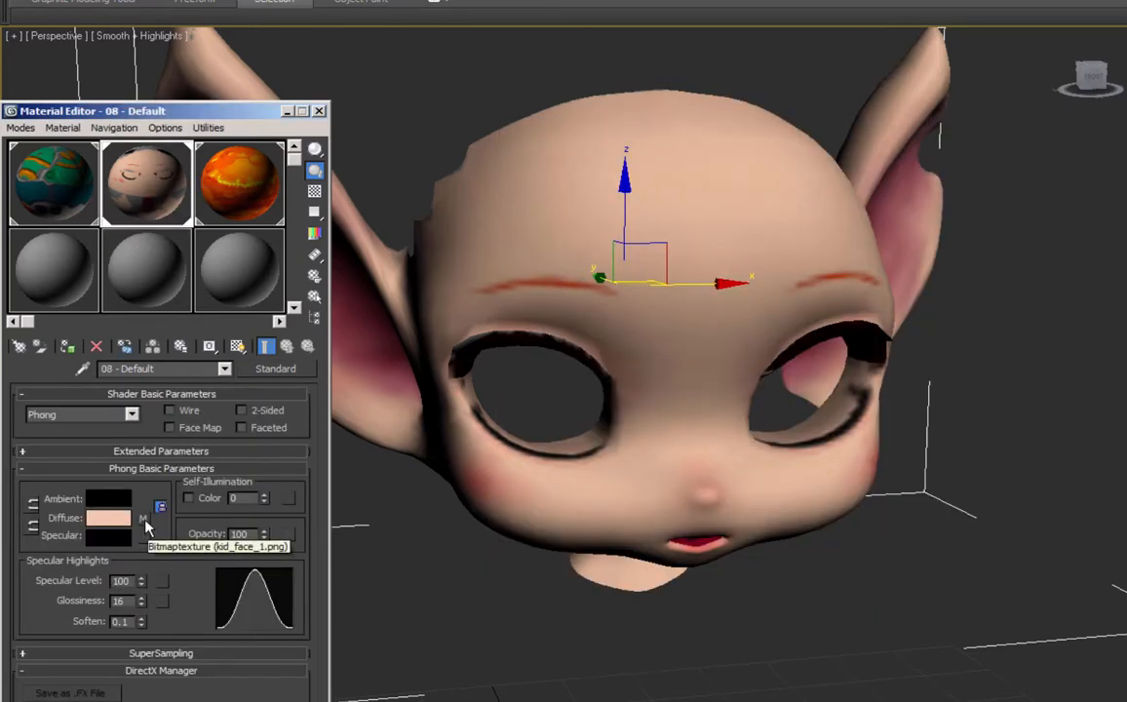
left_click(146, 517)
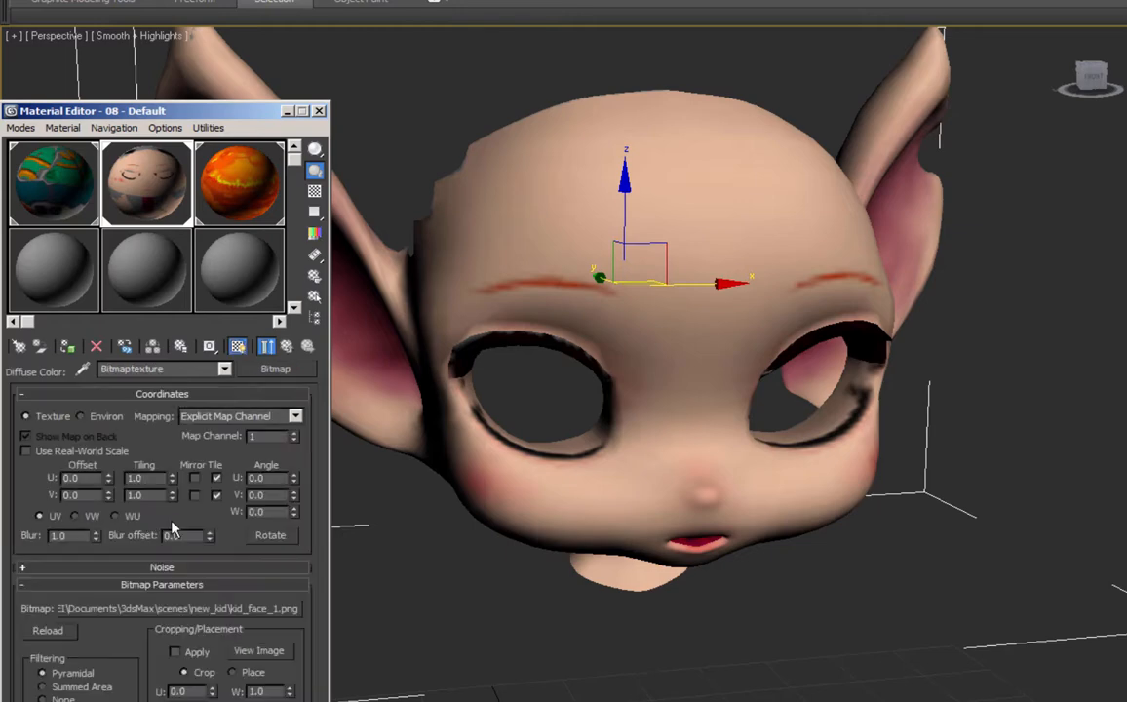
left_click(49, 633)
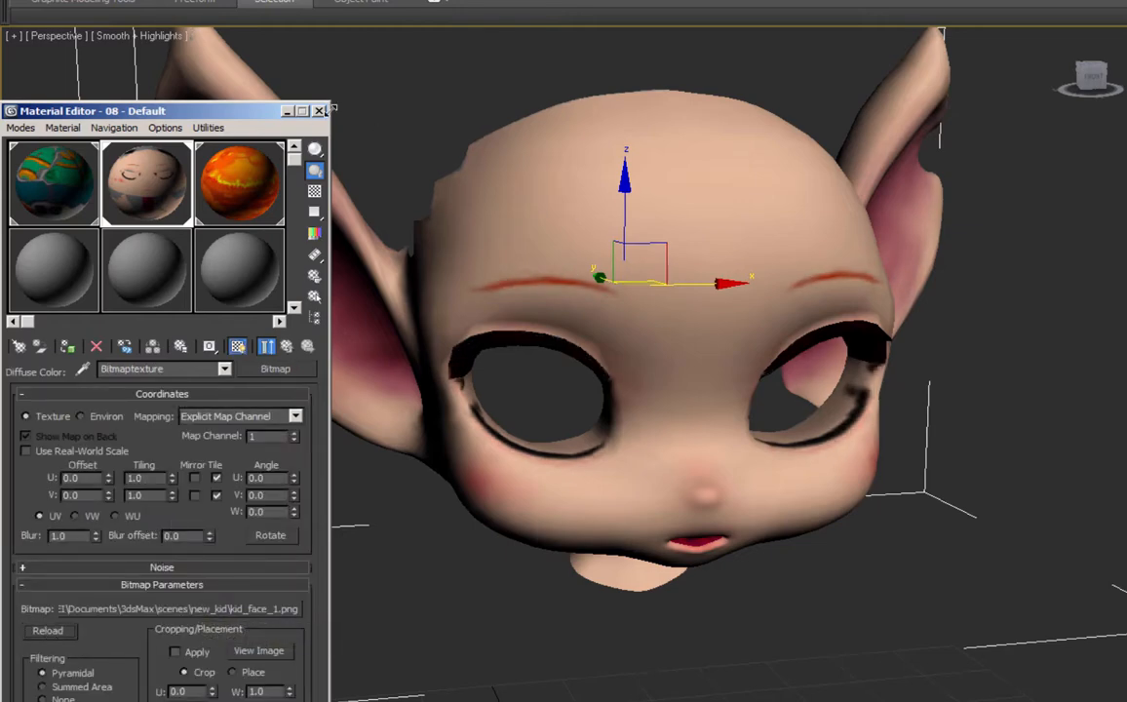
left_click(290, 111)
Check the sharpened eyebrows on the head and exit isolation mode to bring back the full rigged character.
middle_click_drag(653, 369, 721, 378, "alt")
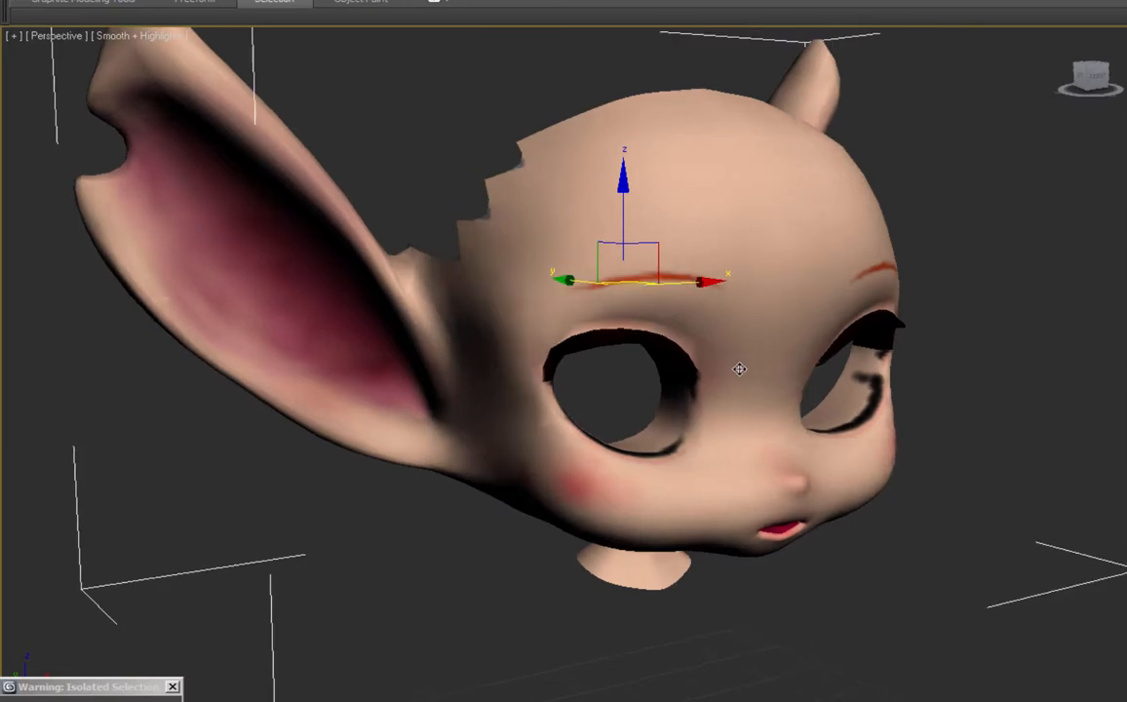
middle_click_drag(737, 372, 734, 310)
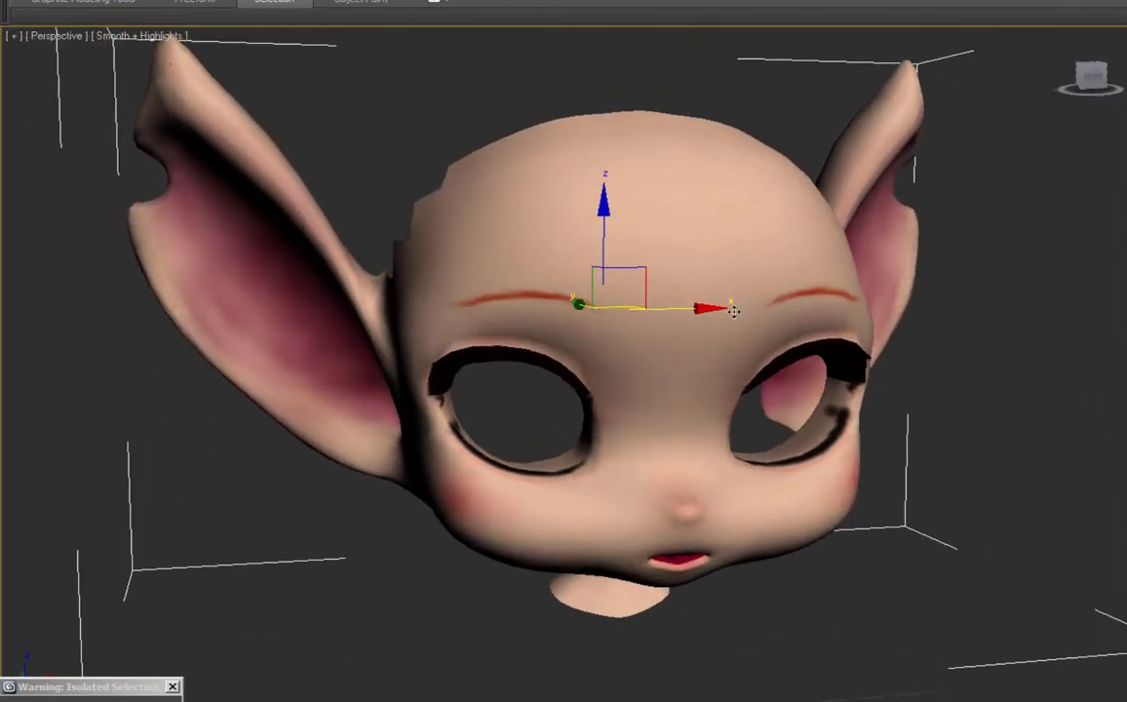
middle_click_drag(646, 331, 640, 239, "alt")
right_click(640, 237)
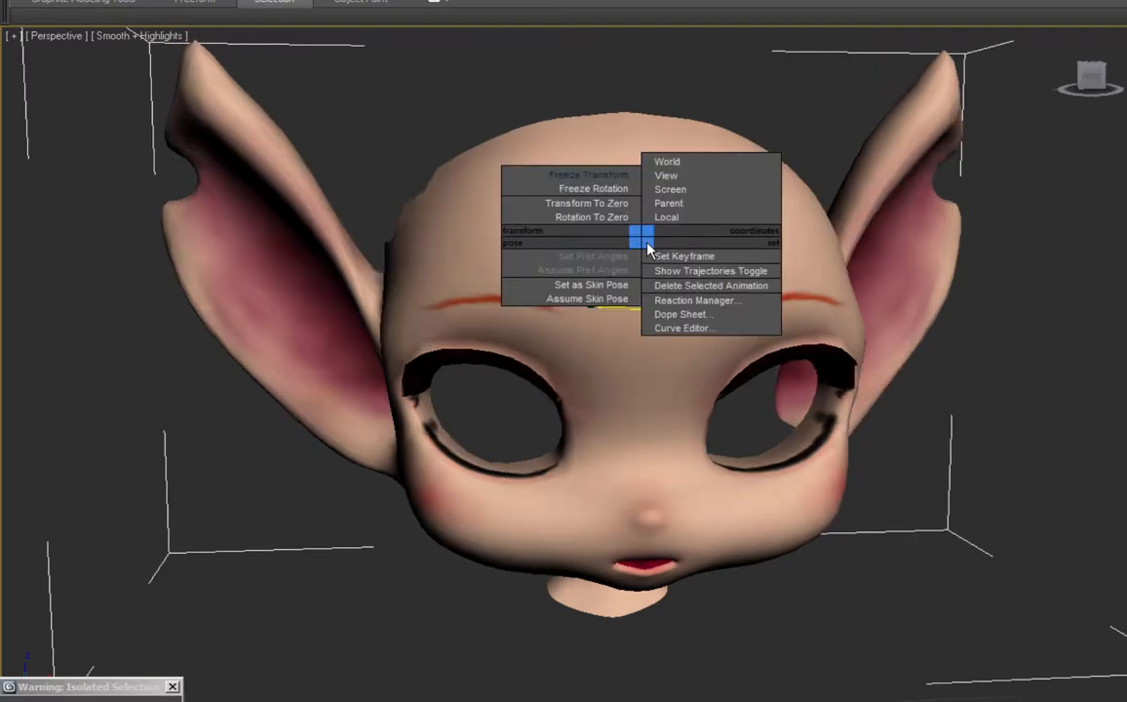
left_click(722, 98)
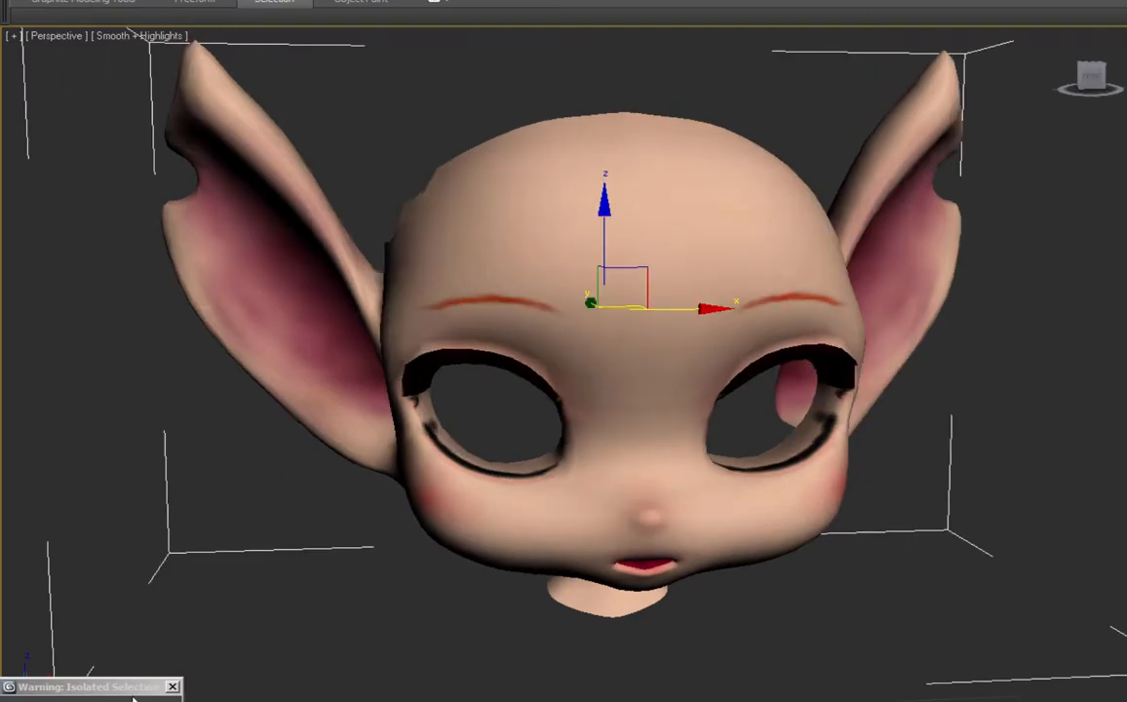
left_click(172, 687)
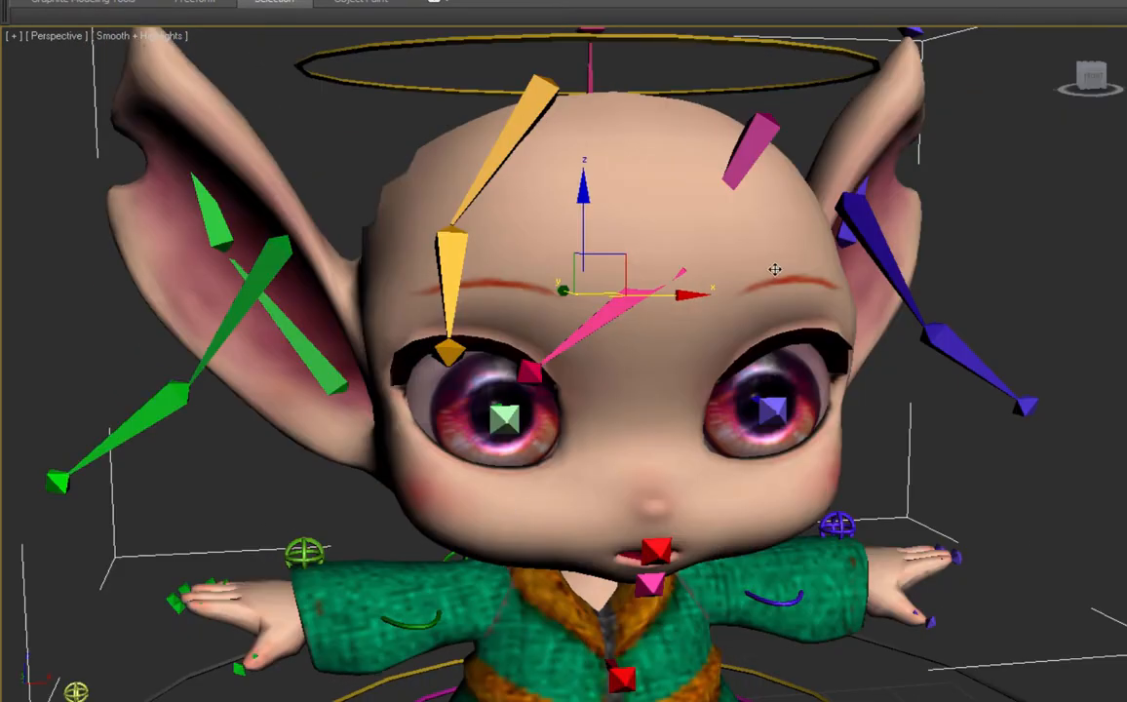
middle_click_drag(730, 522, 735, 293, "alt")
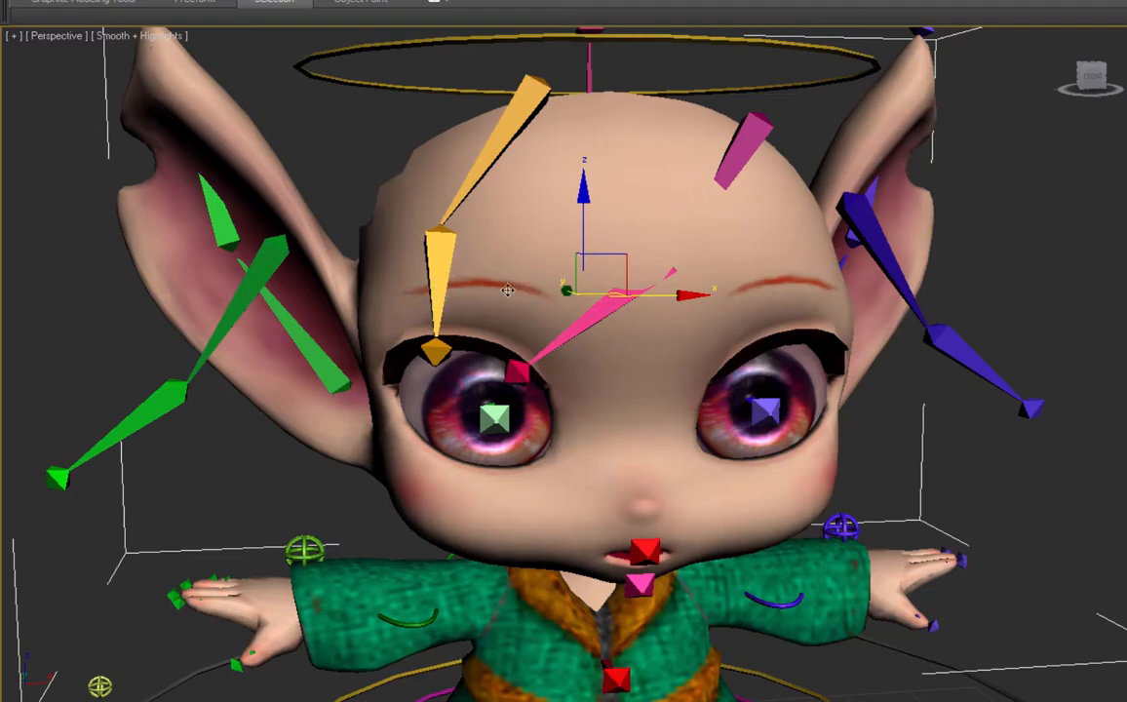
middle_click_drag(806, 291, 666, 277, "alt")
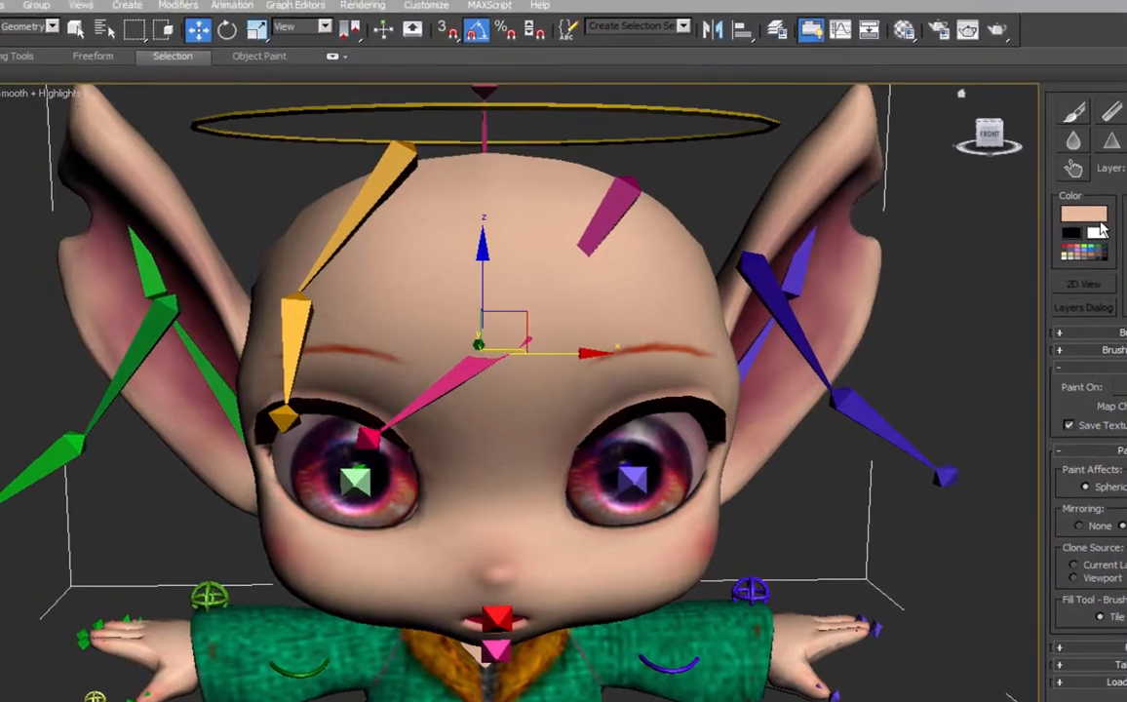
Create a Point helper, select it by name from the scene's helpers, and open its size for editing.
left_click(19, 13)
left_click(52, 363)
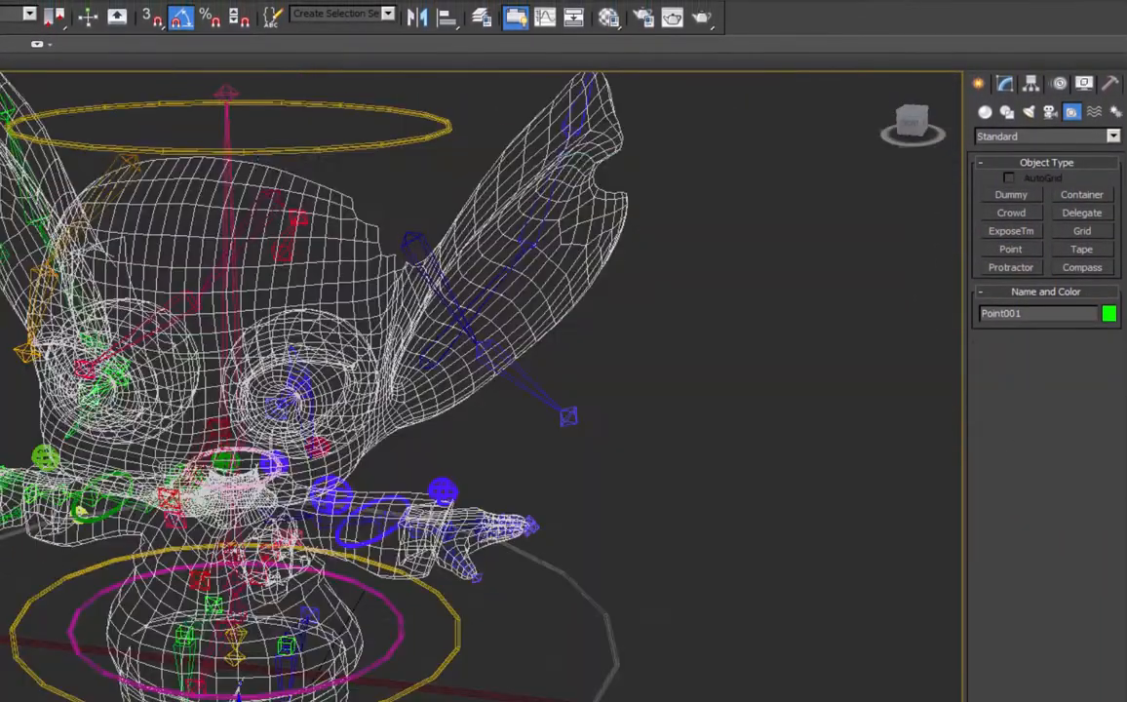
key("h")
left_click(309, 200)
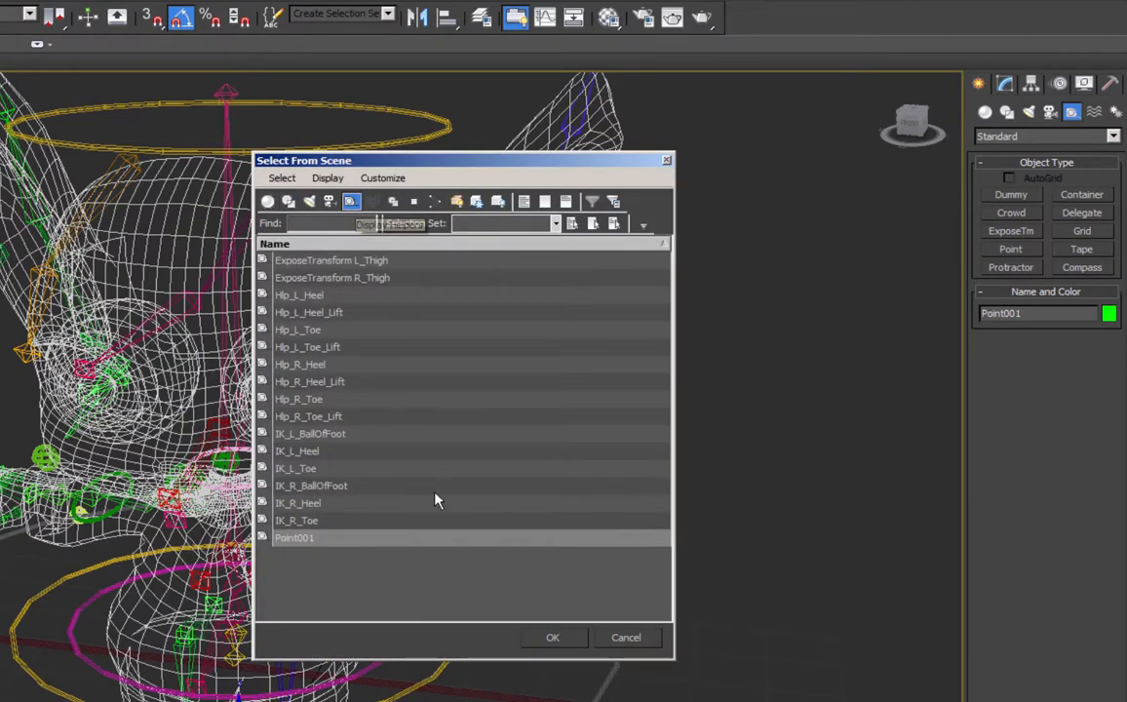
double_click(429, 493)
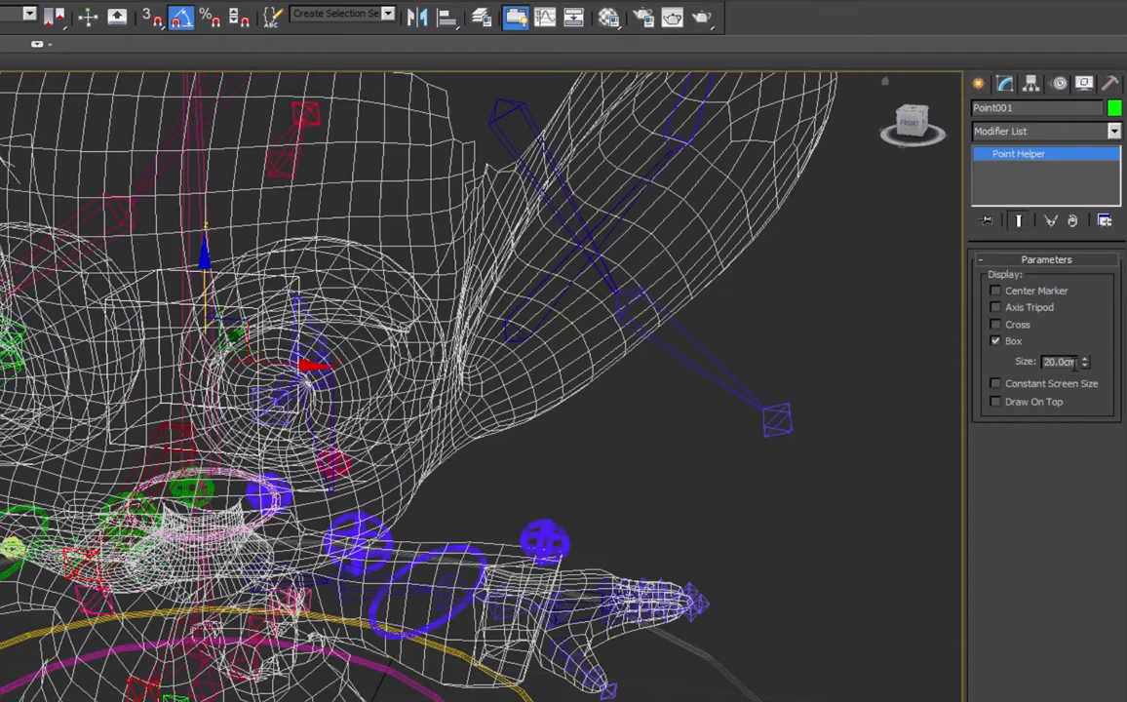
left_click_drag(1076, 362, 1009, 372)
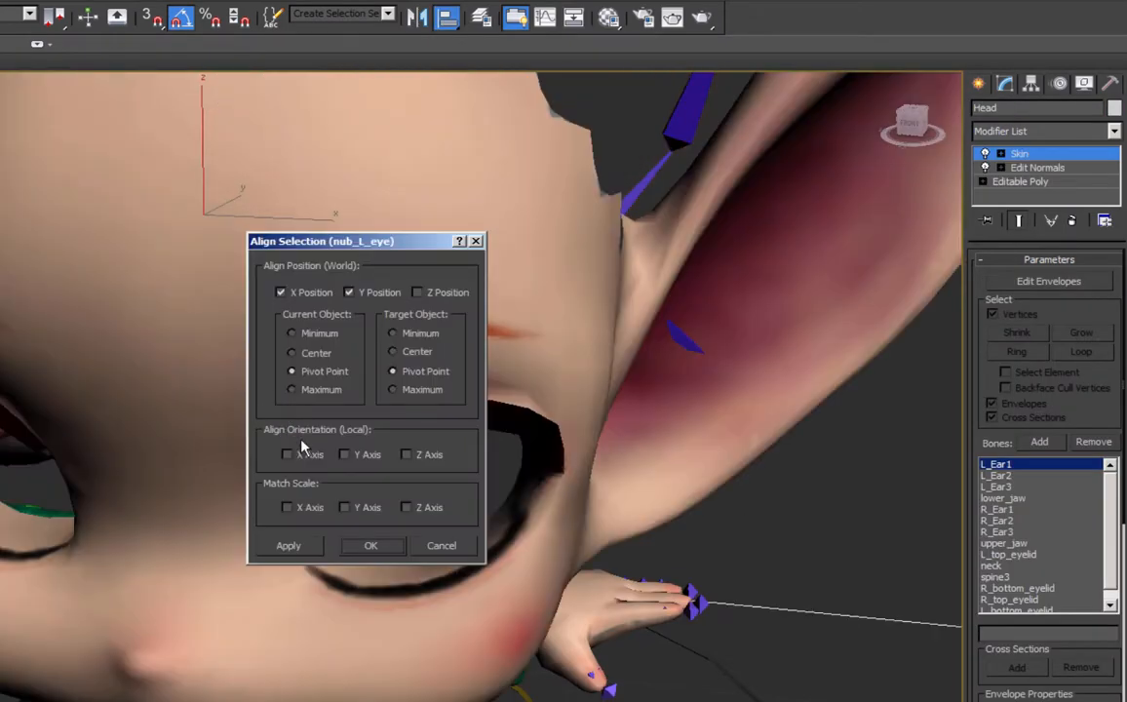
Limit selection to Helpers and move the point helper from the character's left eye up to the left eyebrow.
left_click(29, 14)
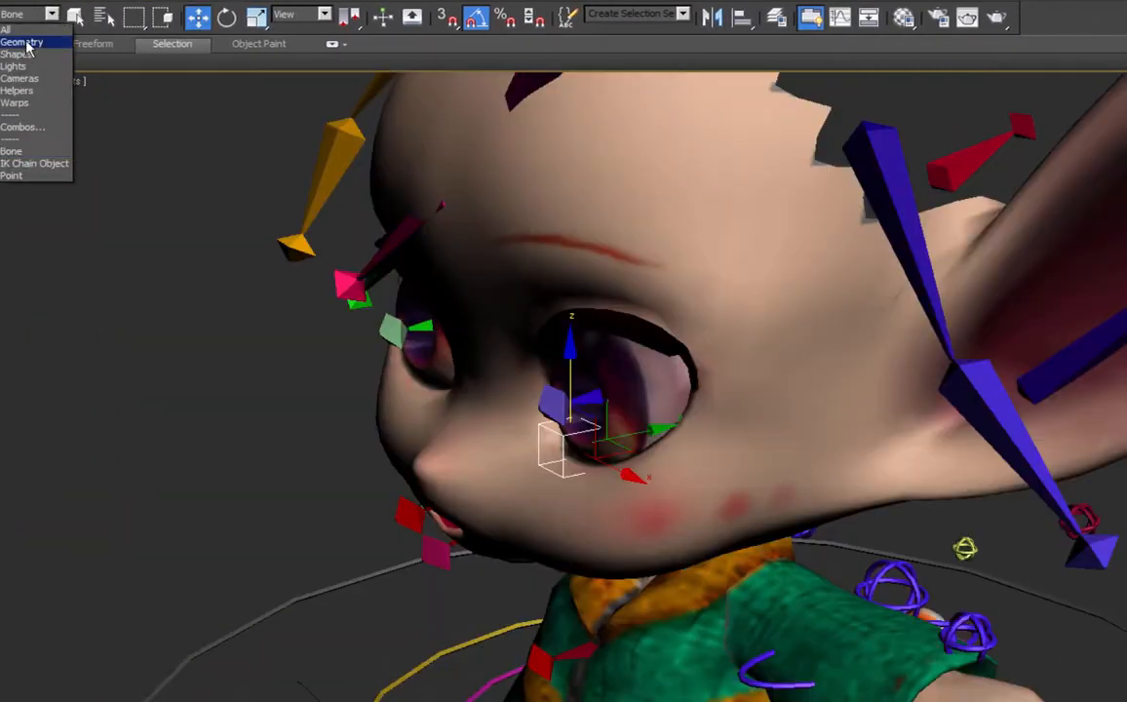
left_click(25, 101)
left_click_drag(570, 375, 582, 185)
left_click_drag(645, 241, 571, 253)
middle_click_drag(585, 321, 714, 363, "alt")
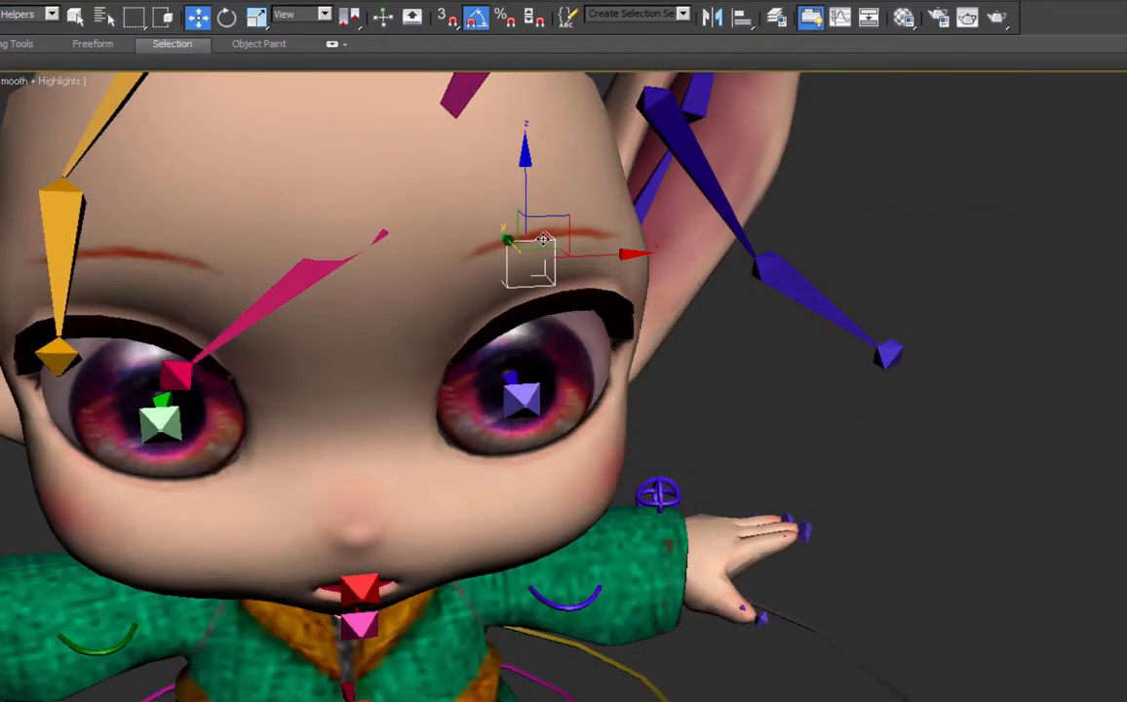
Adjust the point helper's depth so it sits at the inner end of the character's left eyebrow.
left_click(51, 18)
left_click(387, 44)
middle_click_drag(578, 337, 593, 361, "alt")
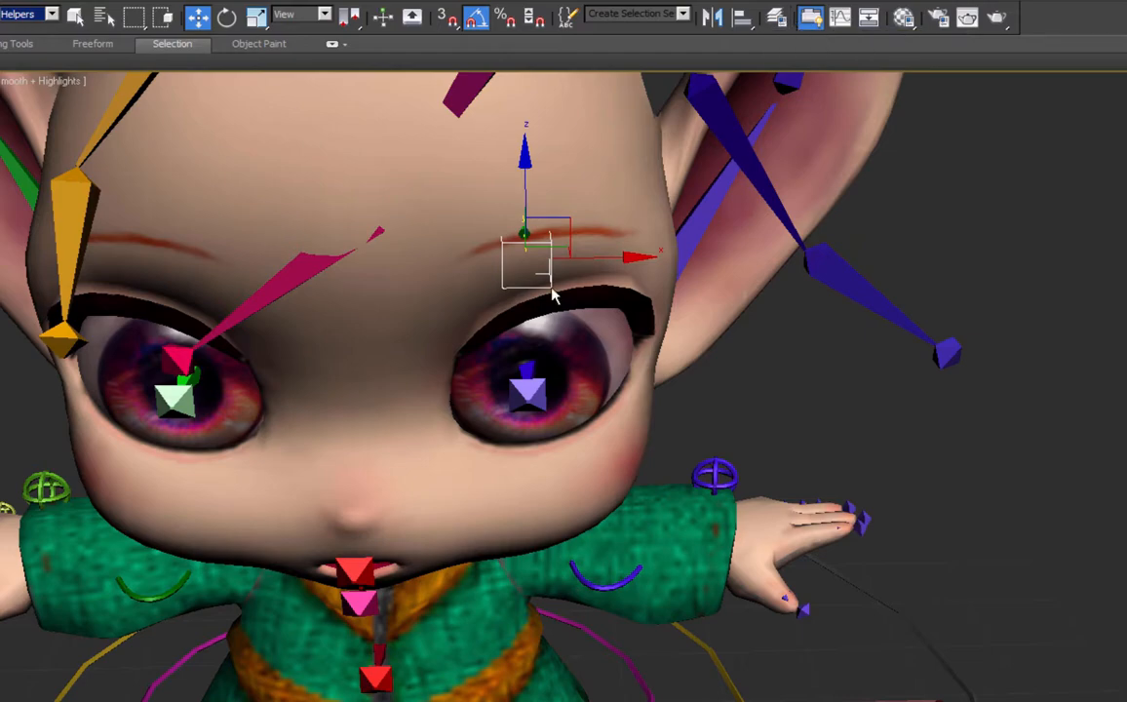
mouse_move(554, 295)
middle_mouse_down("alt")
mouse_move(506, 315)
mouse_move(548, 273)
middle_mouse_up("alt")
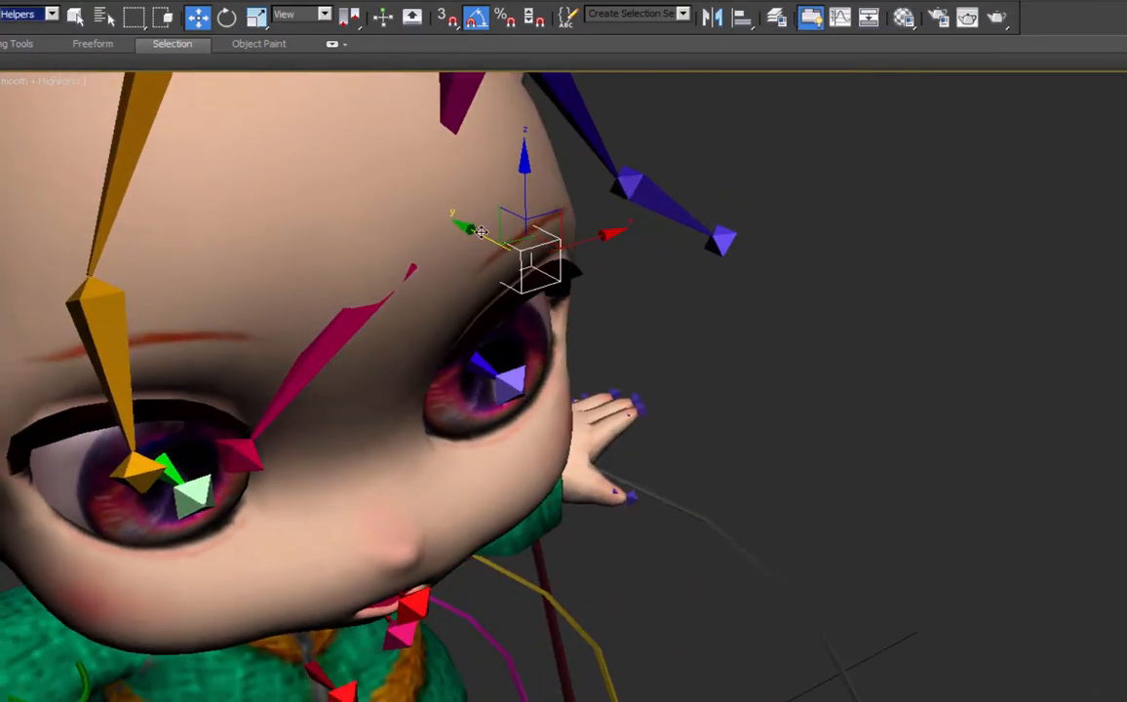
left_click_drag(476, 235, 489, 245)
middle_click_drag(569, 357, 534, 365, "alt")
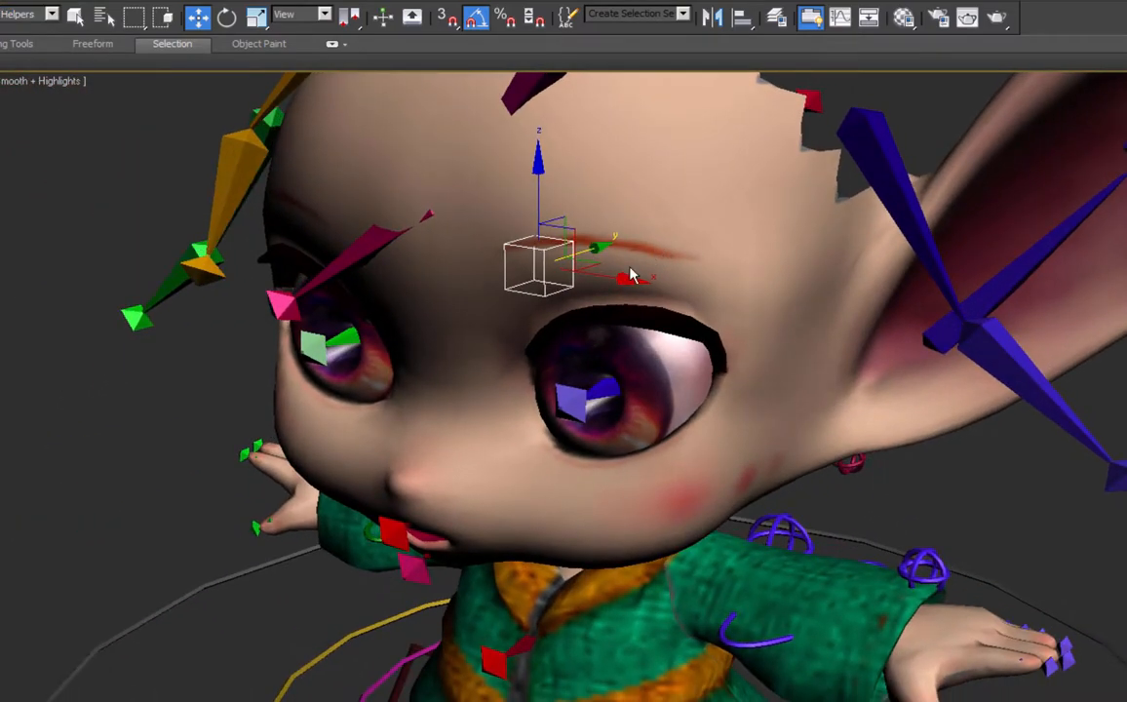
middle_click_drag(619, 312, 629, 314, "alt")
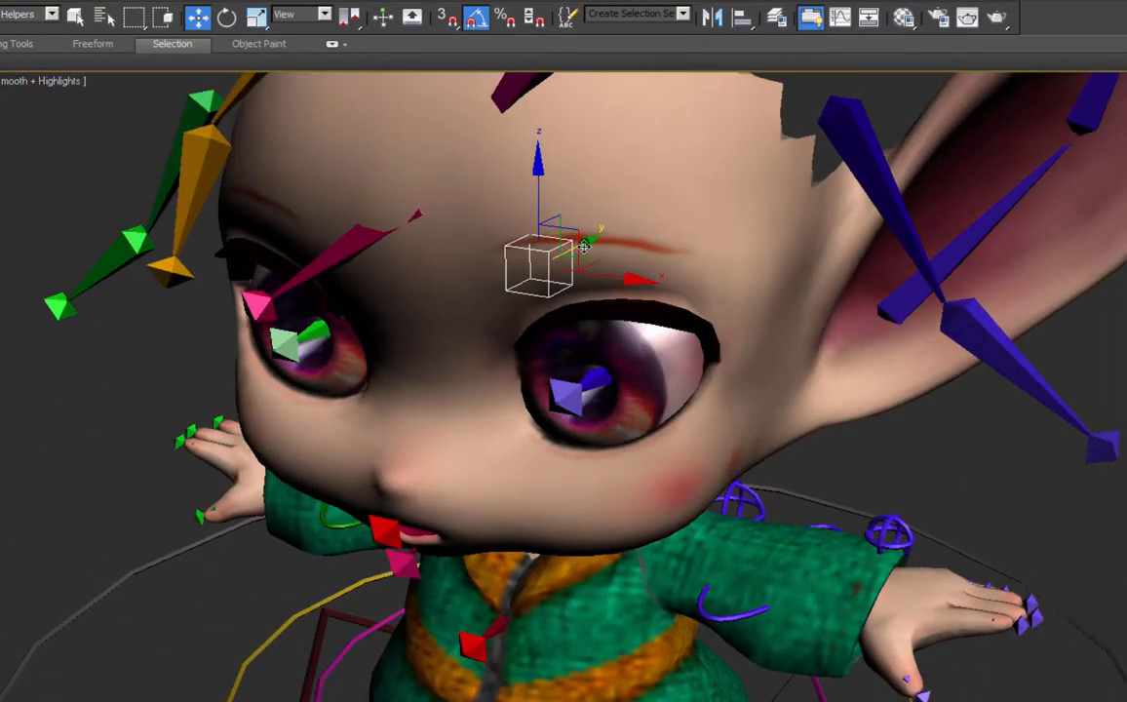
middle_click_drag(599, 284, 606, 312, "alt")
left_click_drag(586, 261, 573, 266)
middle_click_drag(572, 266, 561, 250, "alt")
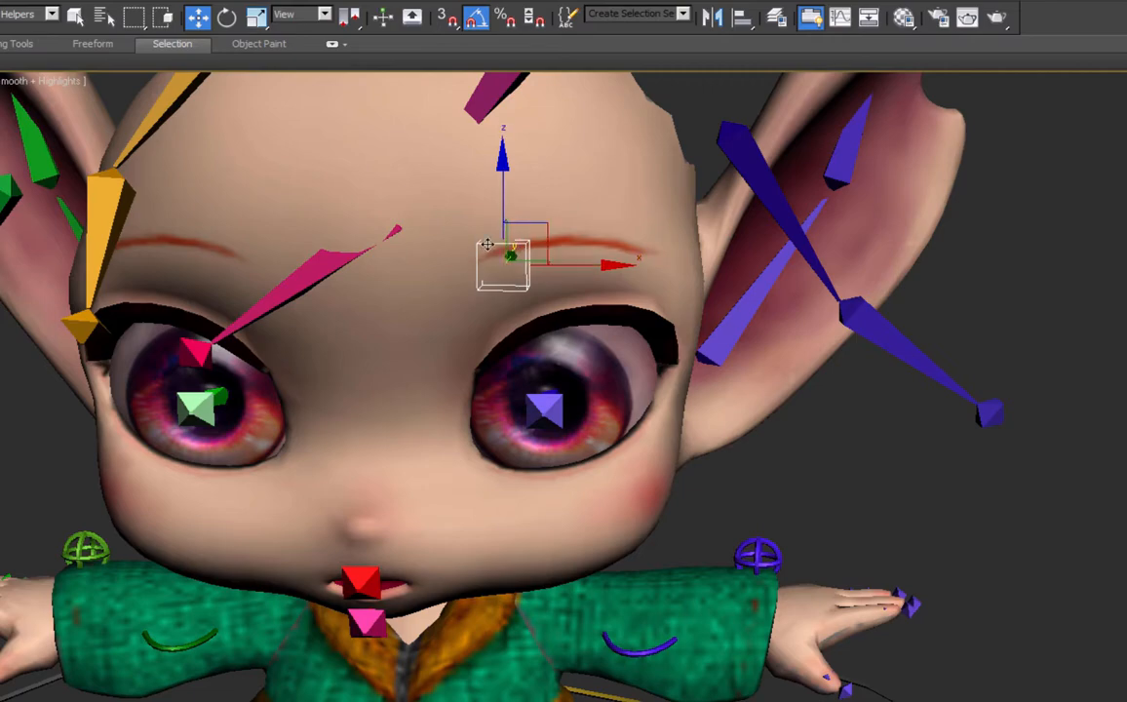
Delete the point helper at the character's left eyebrow after checking its placement.
middle_click_drag(559, 270, 511, 256, "alt")
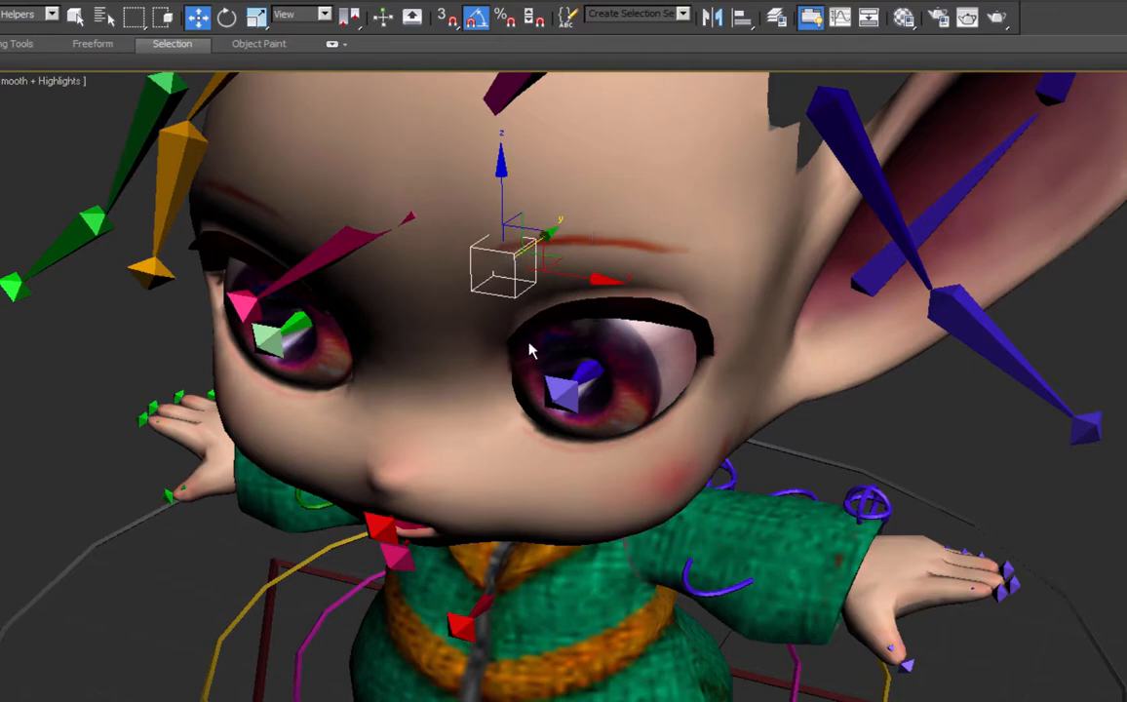
middle_click_drag(514, 371, 595, 346, "alt")
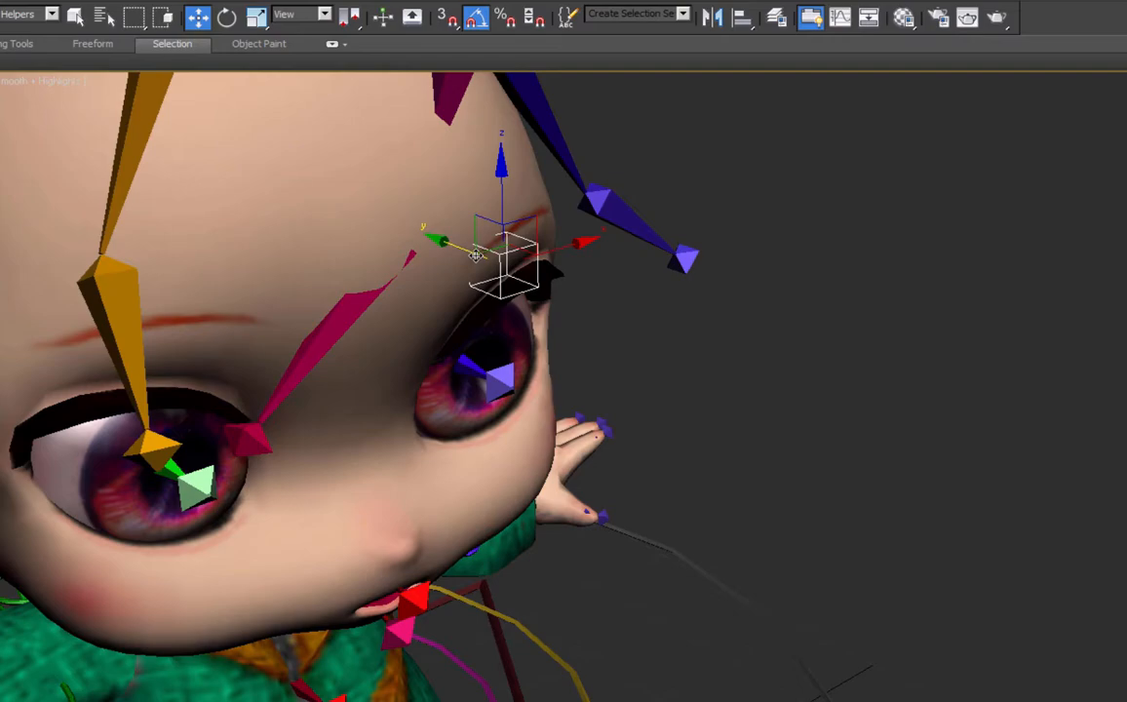
middle_click_drag(587, 294, 560, 290, "alt")
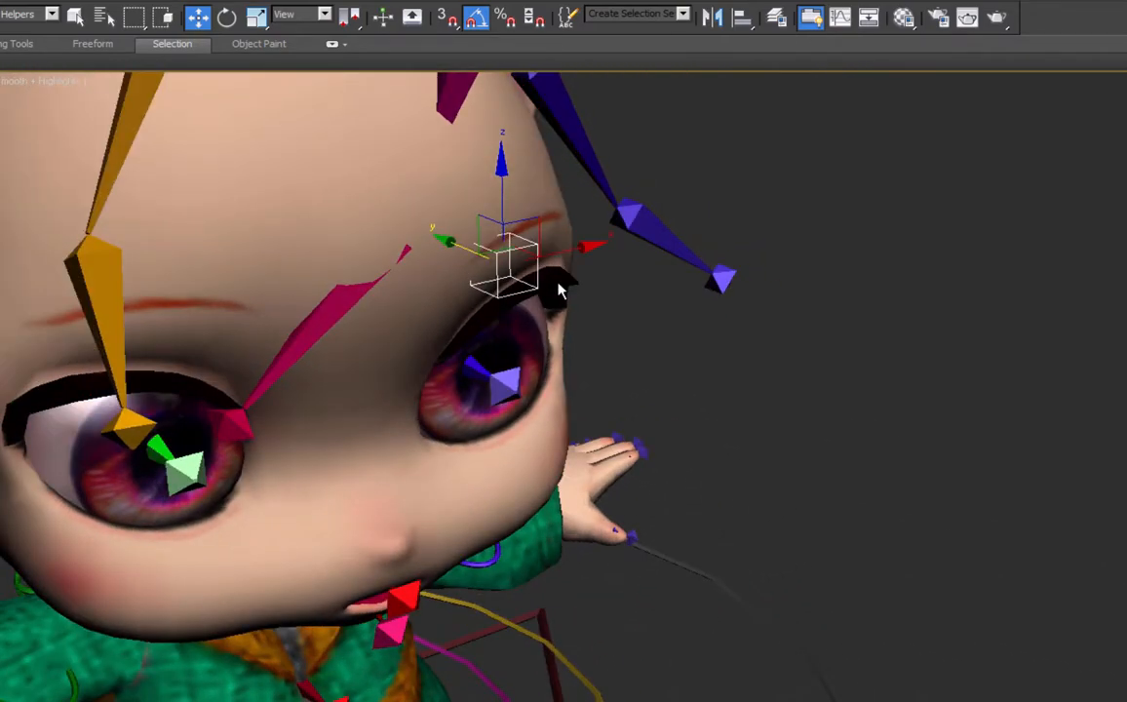
key("Delete")
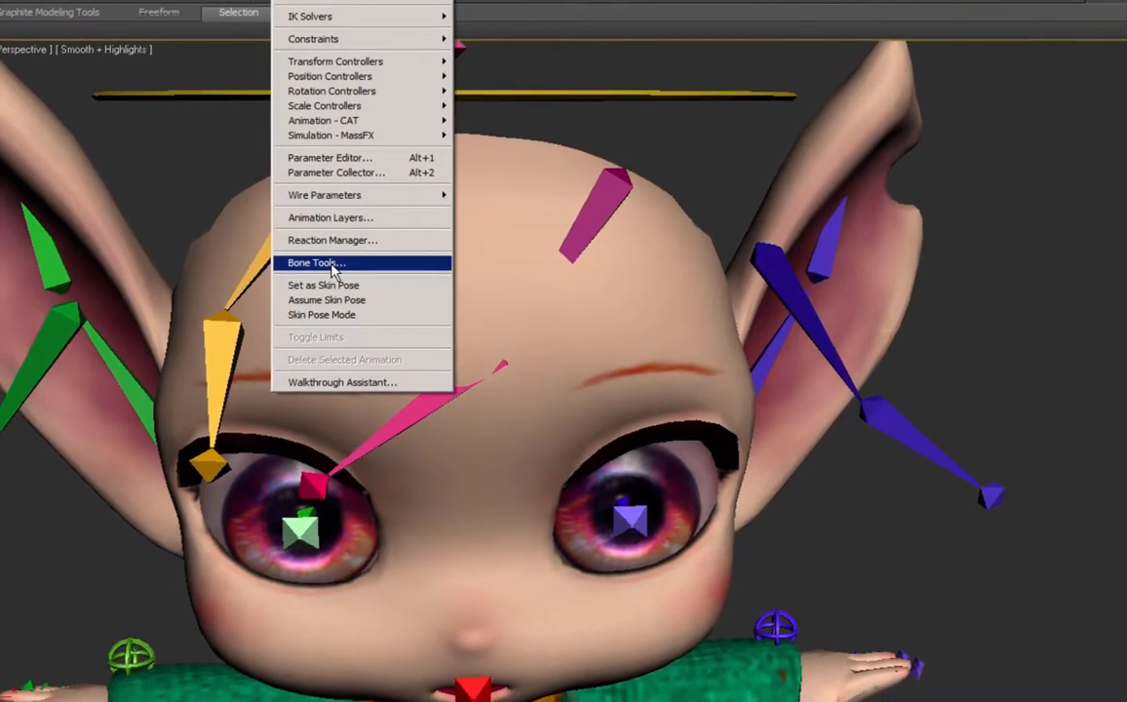
With Bone Tools, create one short horizontal bone with an end nub in front of the forehead in the Left view.
left_click(298, 267)
left_click(81, 243)
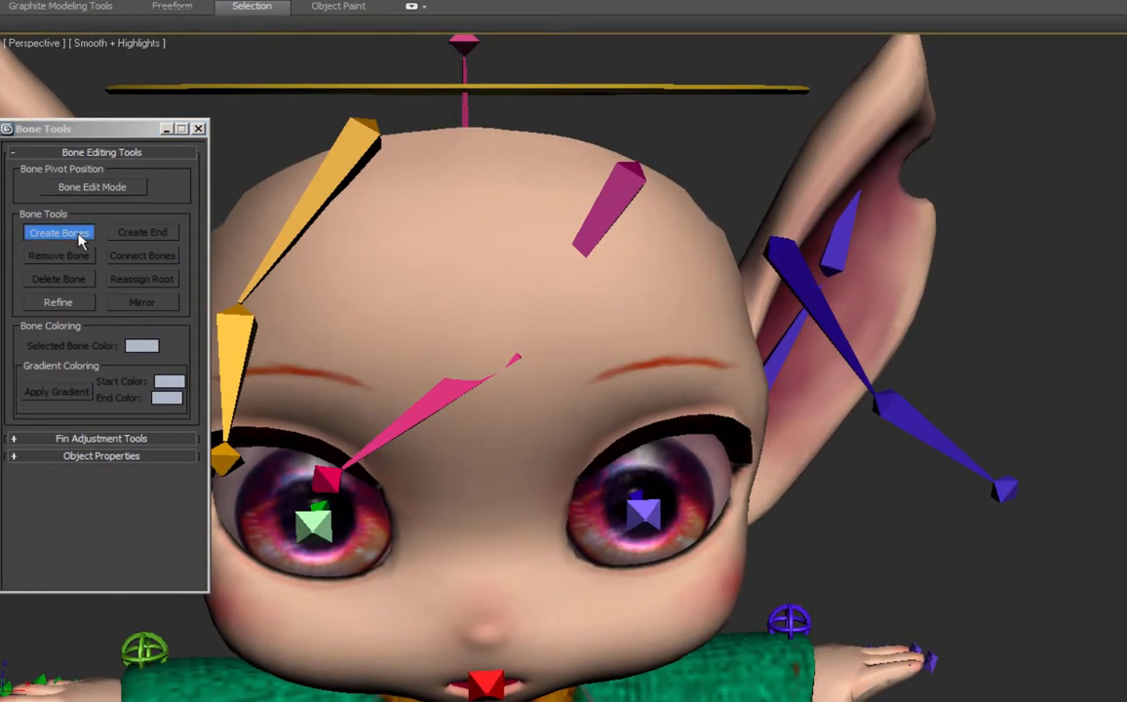
key("l")
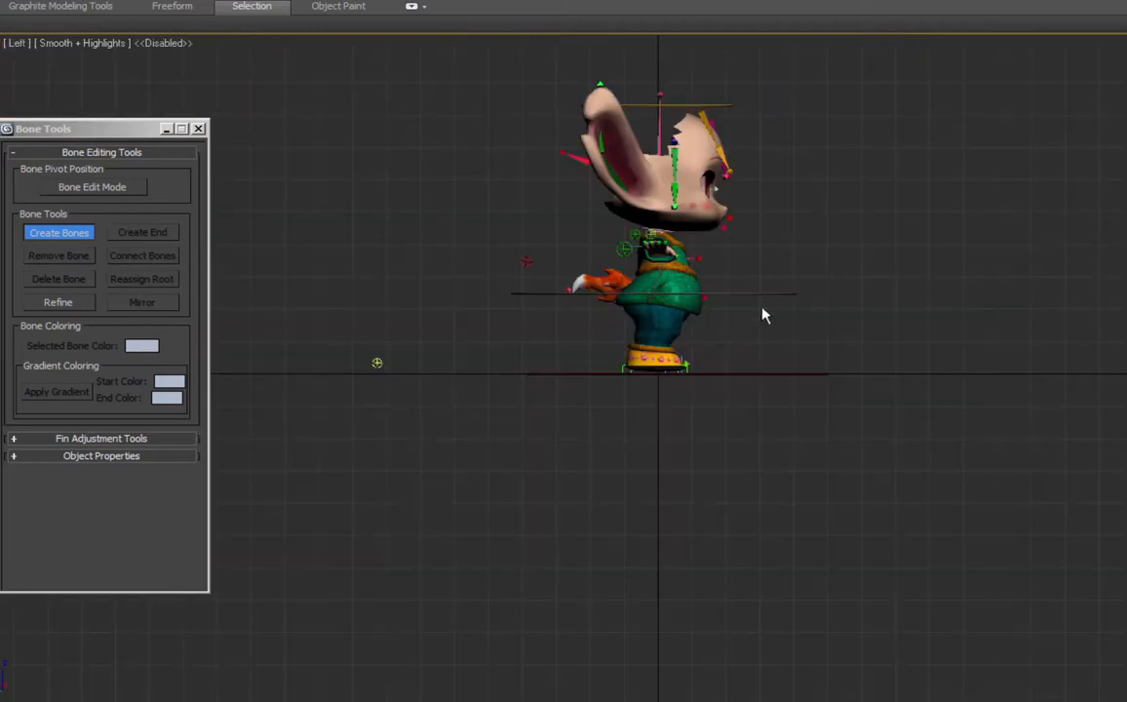
scroll(714, 271, "up", 5)
left_click(712, 264)
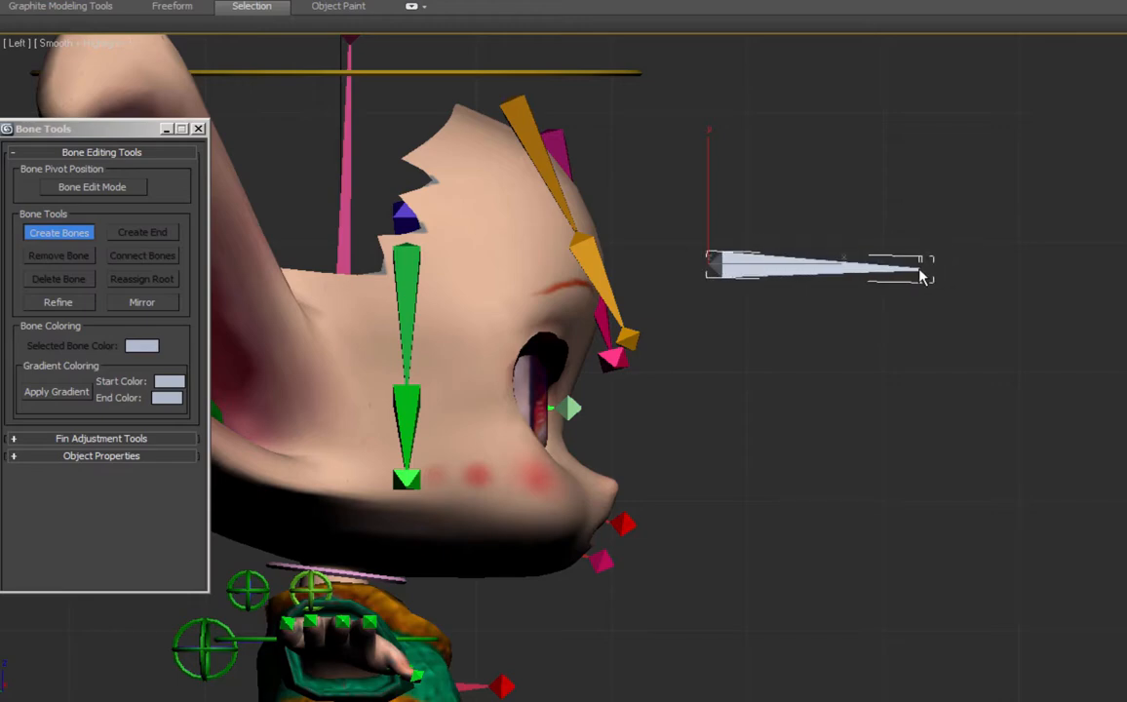
right_click(922, 276)
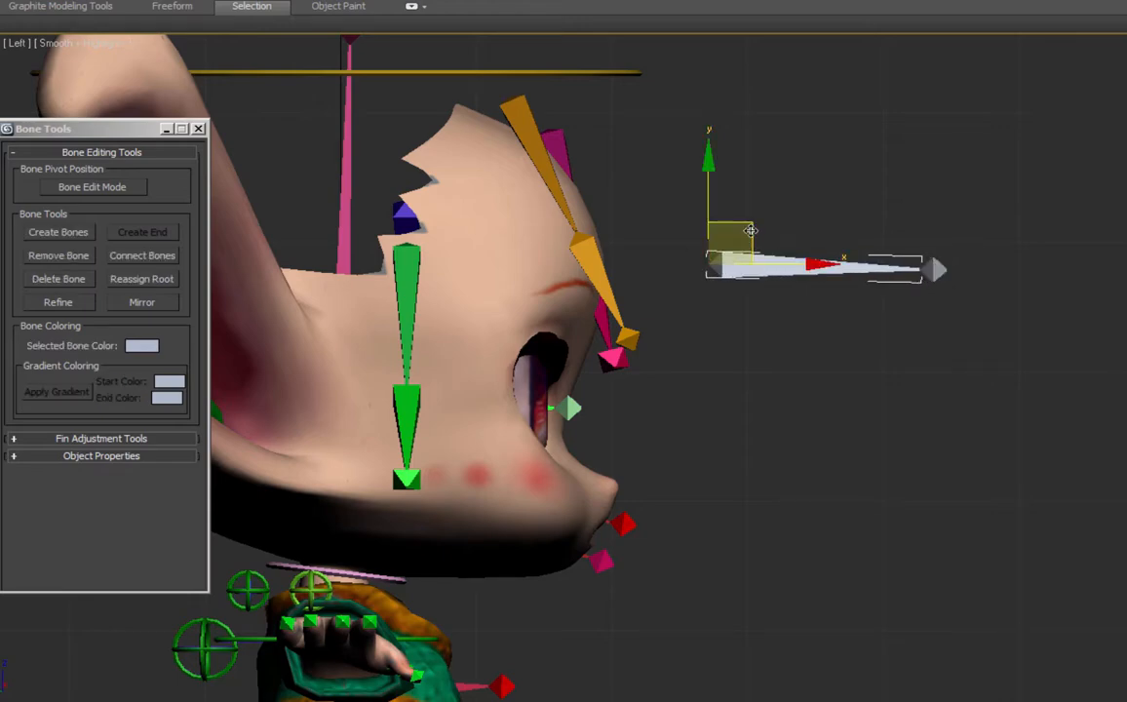
Move the new bone into the head and align its tip with the inner end of the character's left eyebrow.
left_click_drag(718, 254, 424, 259)
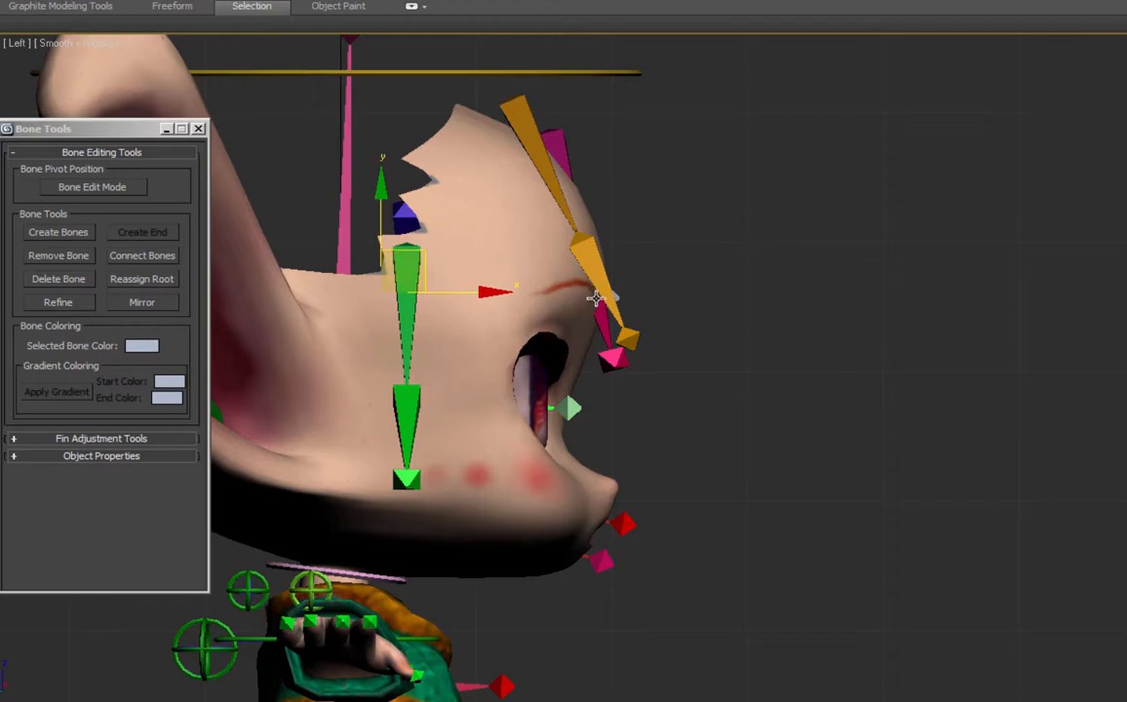
key("t")
left_click_drag(671, 308, 789, 309)
key("p")
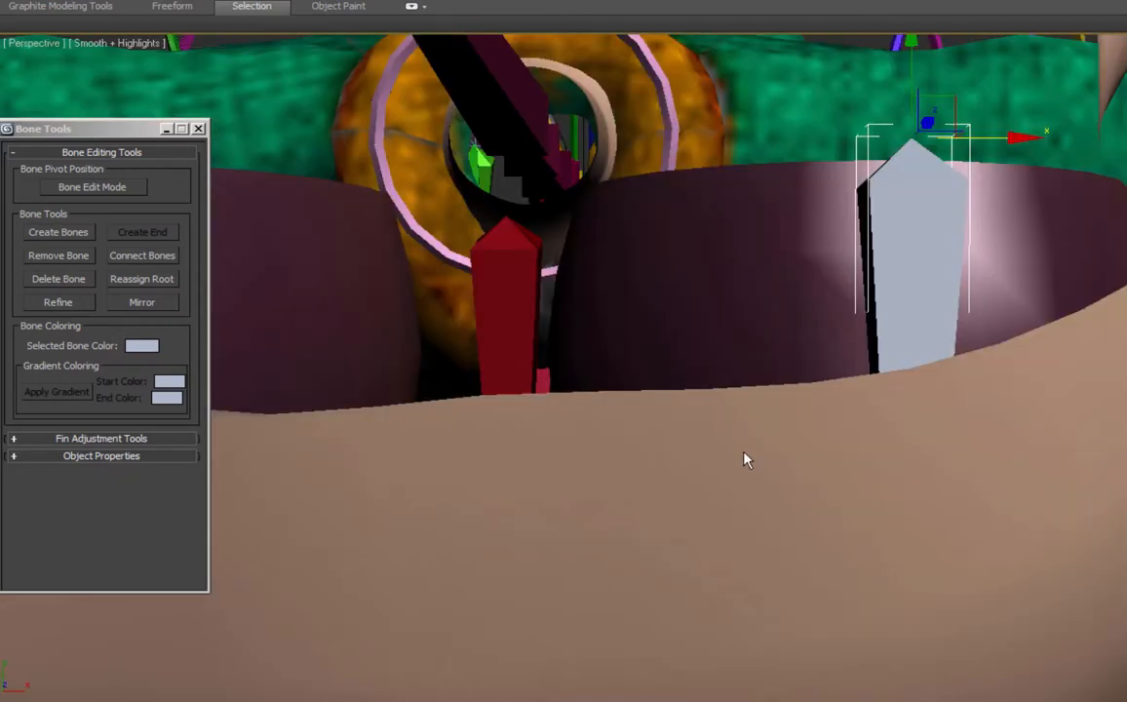
scroll(746, 458, "down", 5)
middle_click_drag(786, 437, 729, 390, "alt")
scroll(708, 450, "up", 4)
scroll(727, 442, "down", 4)
left_click_drag(744, 255, 707, 249)
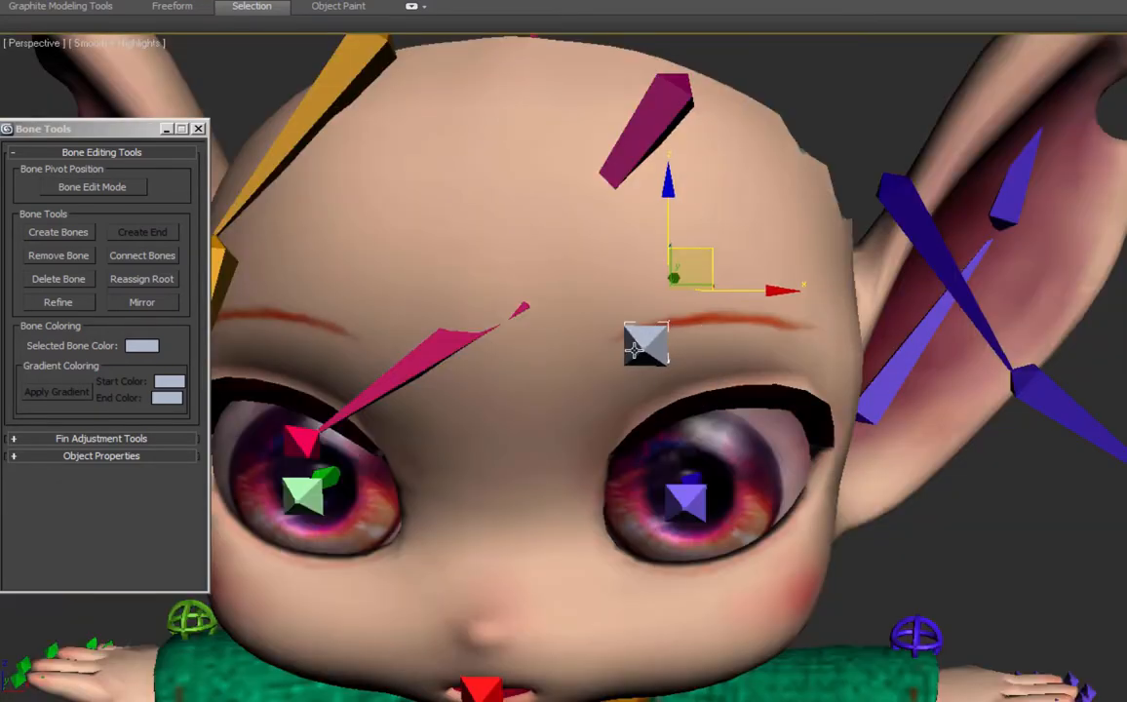
Copy the bone toward the outer part of the left eyebrow, and copy that pair across to the right eyebrow.
middle_click_drag(634, 349, 724, 443, "alt")
key("t")
left_click(577, 270)
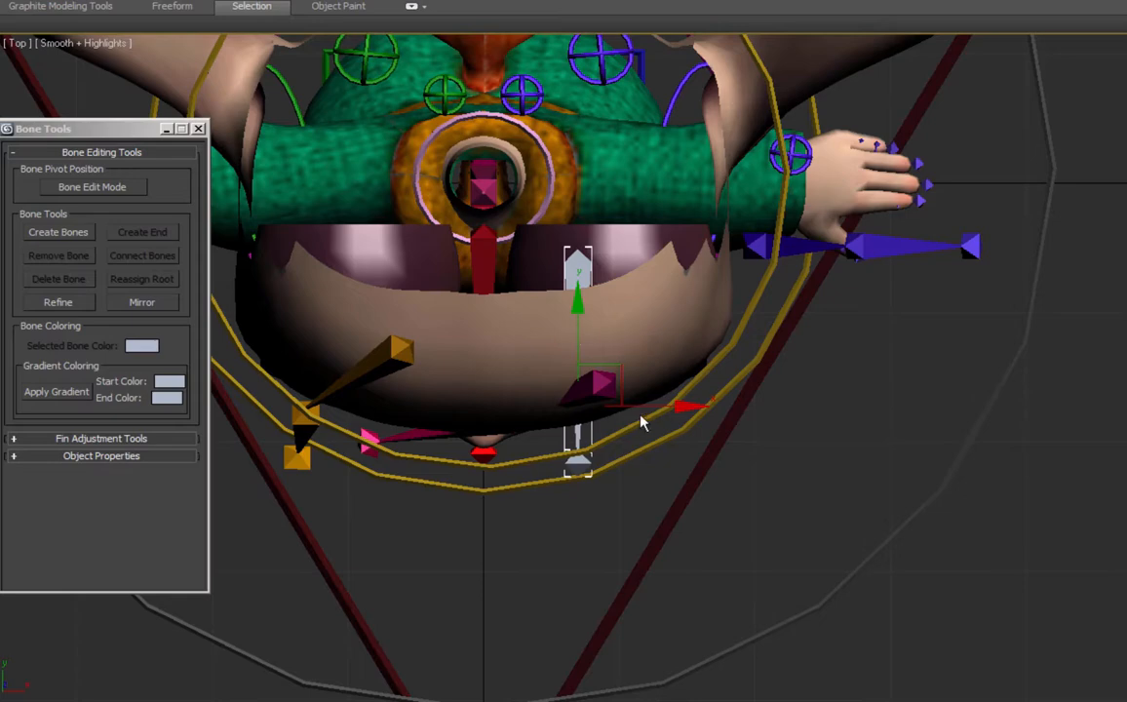
left_click_drag(642, 420, 683, 416, "shift")
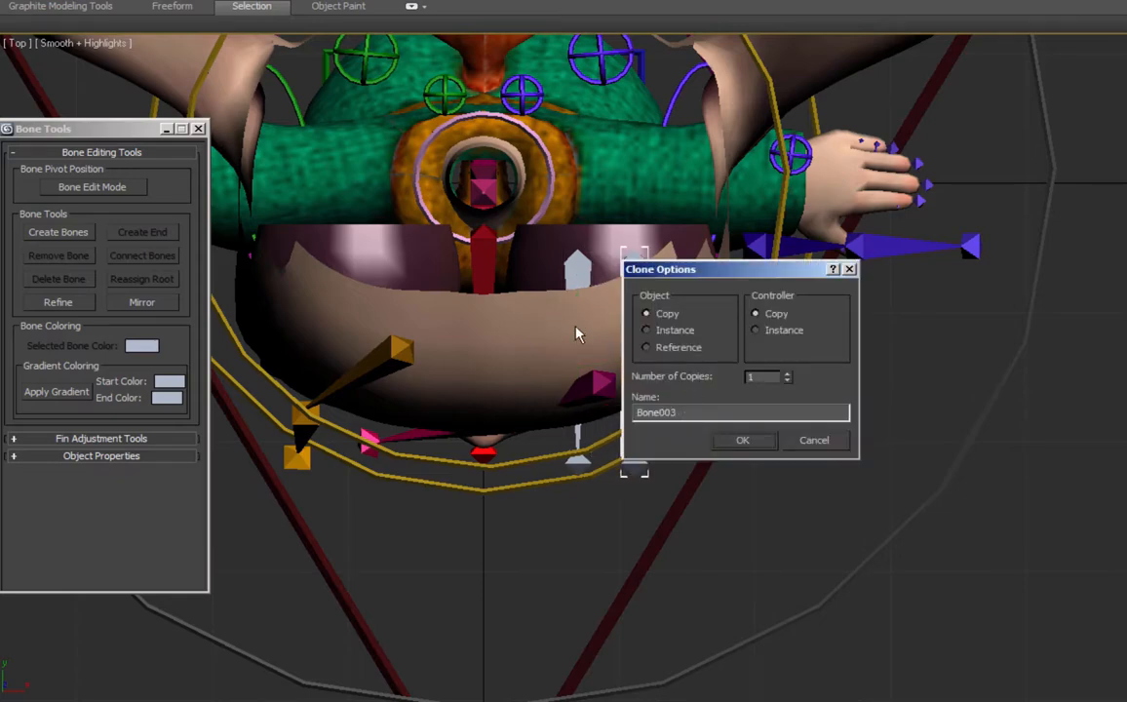
left_click(741, 441)
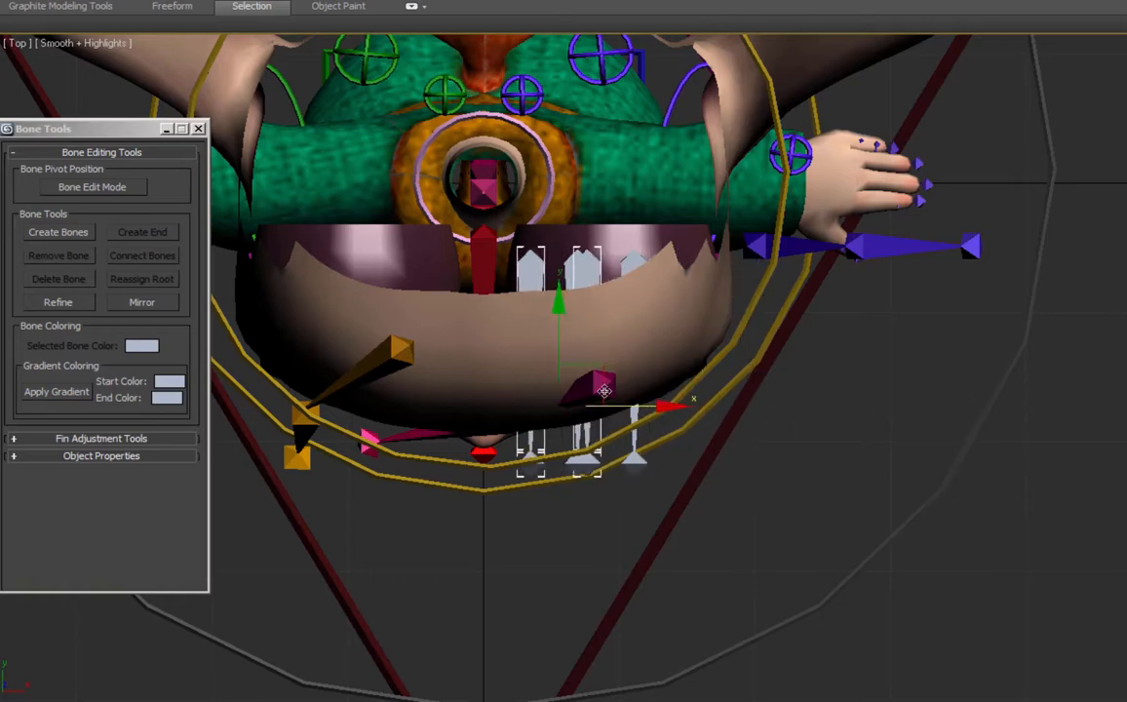
left_click_drag(604, 391, 433, 382)
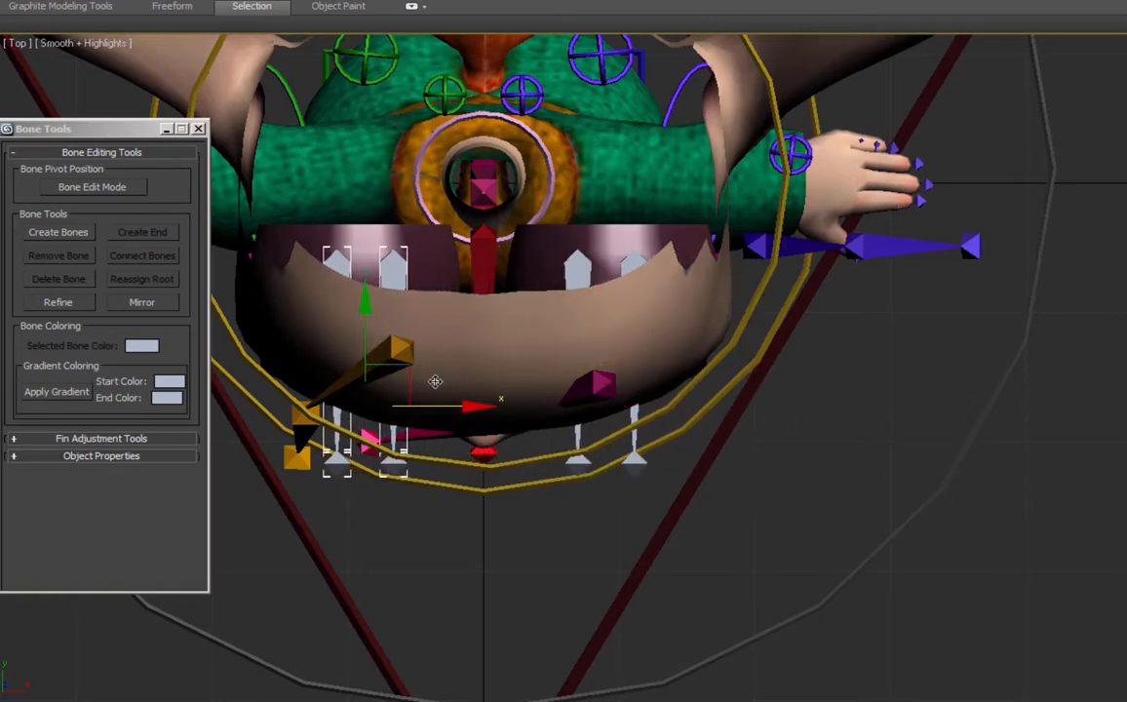
Move the outer left eyebrow bone sideways to the outer end of the painted eyebrow.
left_click(634, 419)
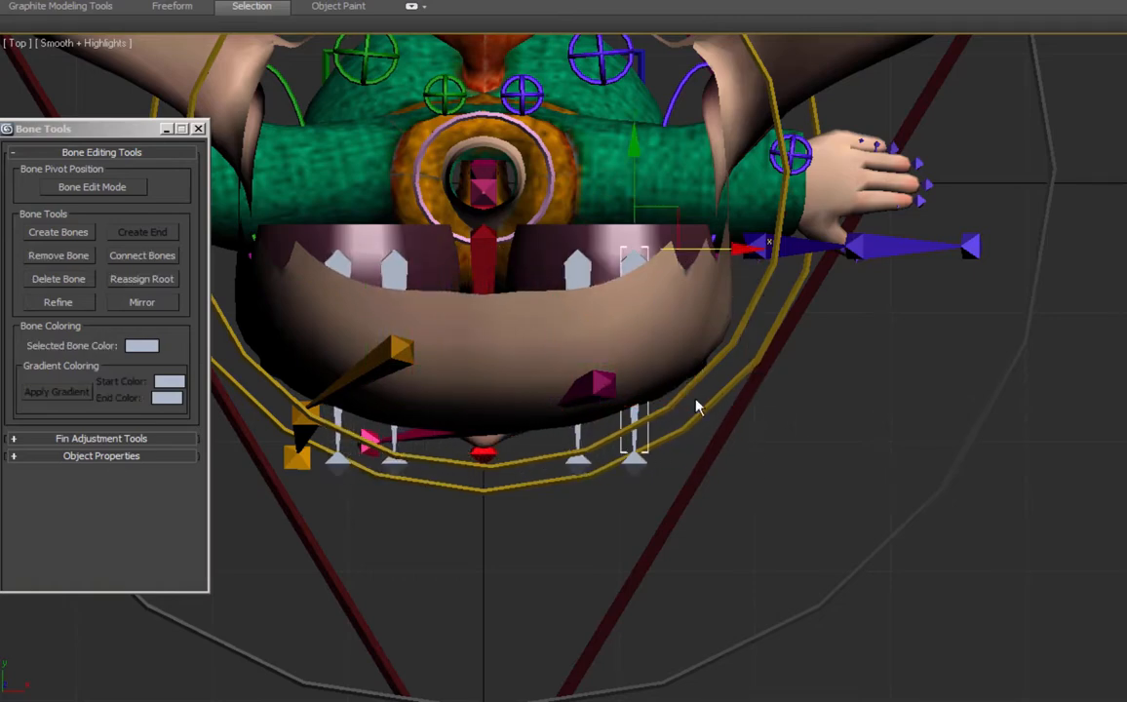
key("f")
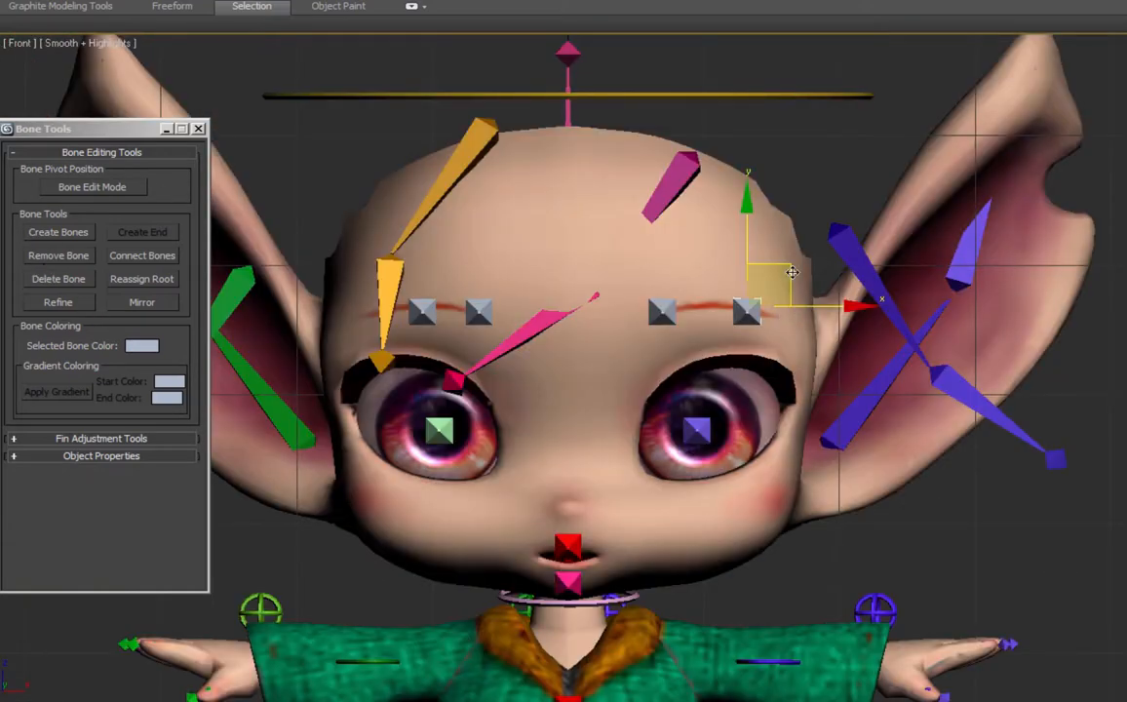
left_click_drag(786, 267, 811, 307)
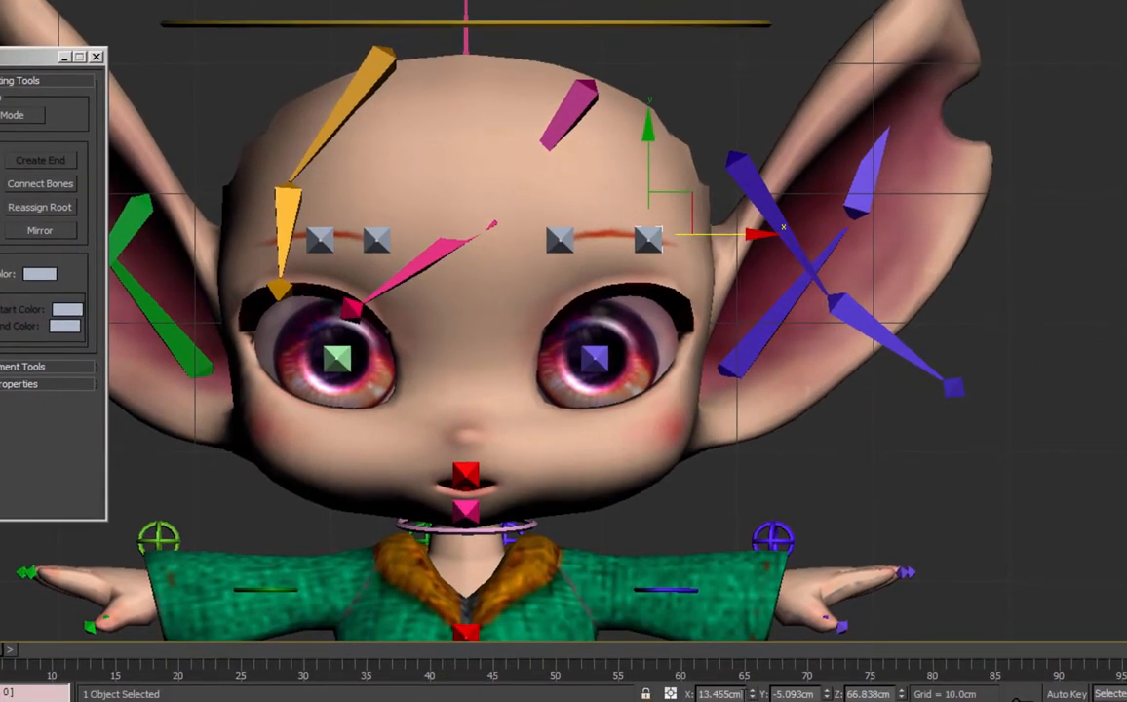
Match the outer right eyebrow bone to the outer left one by setting its X position to -13.455 cm.
left_click_drag(744, 695, 616, 694)
type("t")
left_click(726, 98)
key("t")
left_click(403, 377)
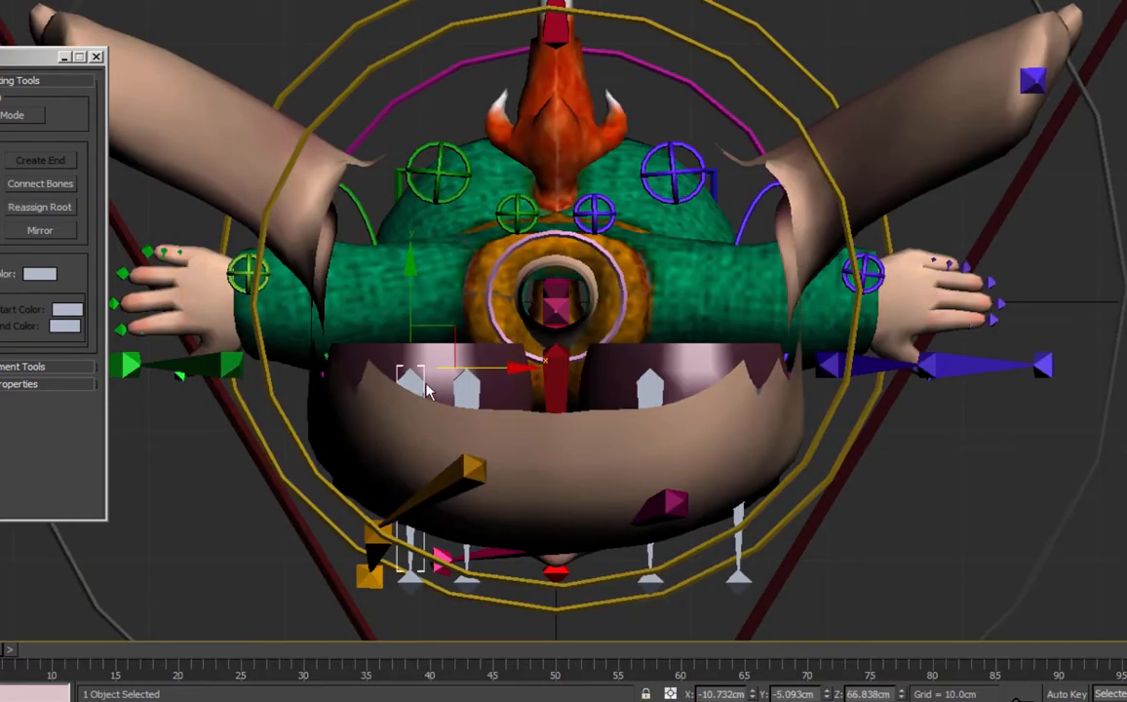
key("f")
left_click_drag(741, 694, 679, 694)
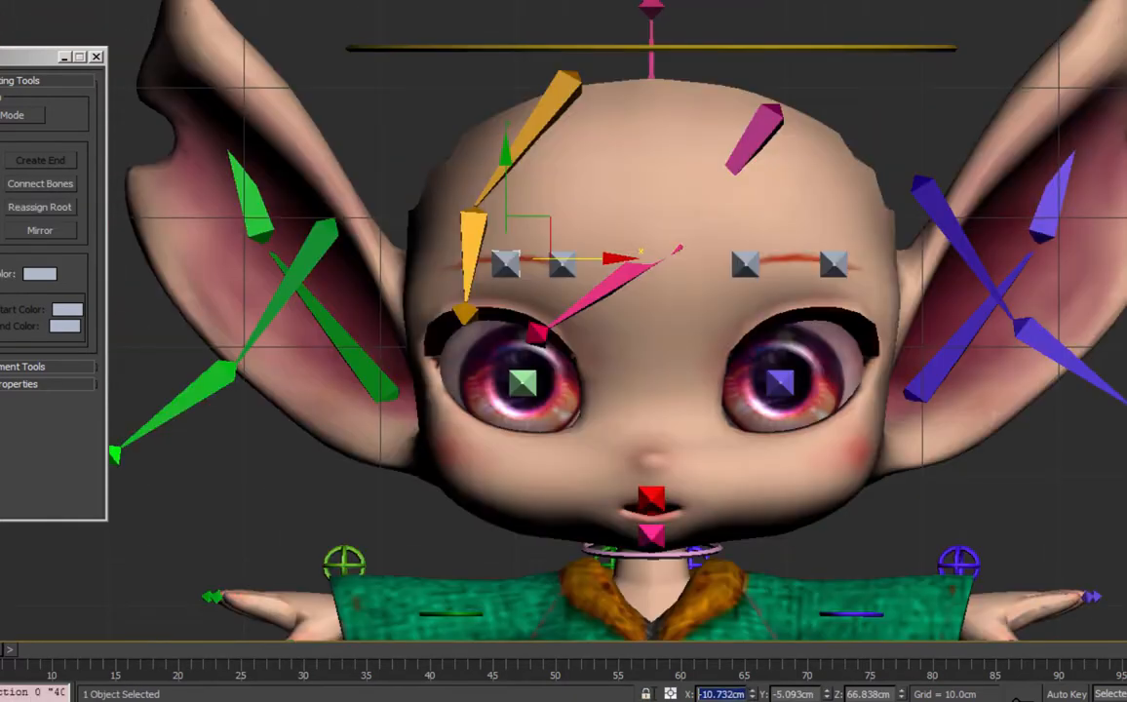
type("13.455cm")
key("Return")
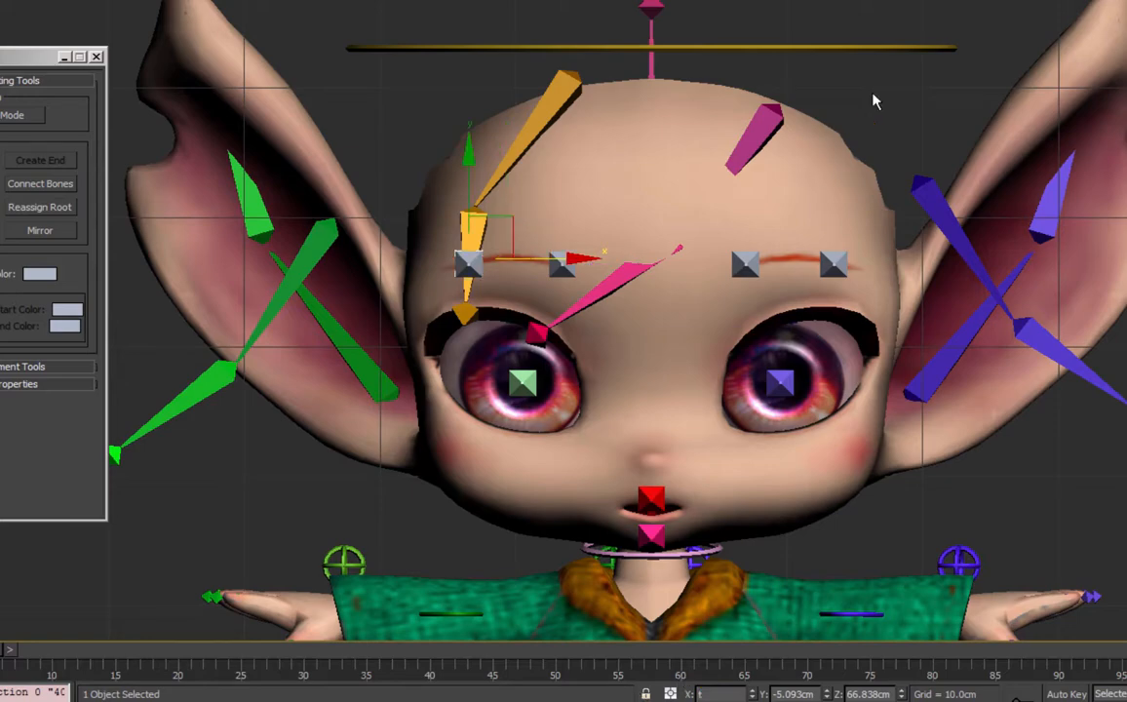
Match the inner right eyebrow bone to the inner left one by setting its X position to -6.952 cm.
left_click(875, 94)
key("t")
left_click(657, 401)
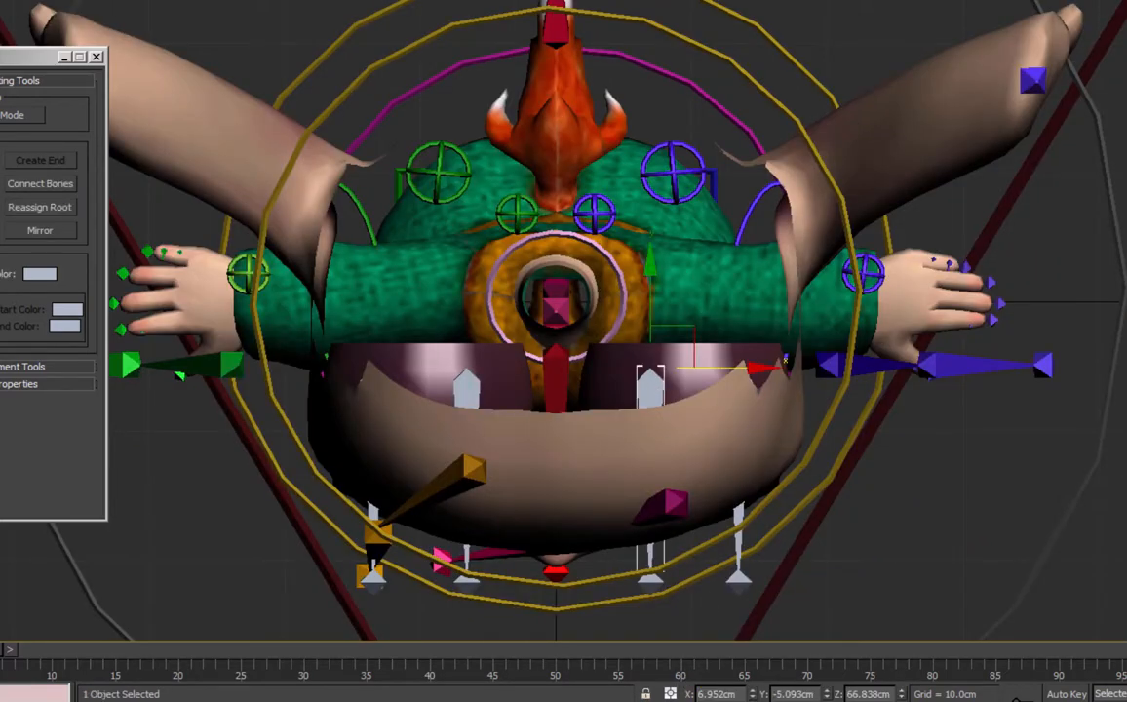
key("f")
left_click_drag(741, 694, 702, 694)
key("t")
left_click(466, 392)
key("f")
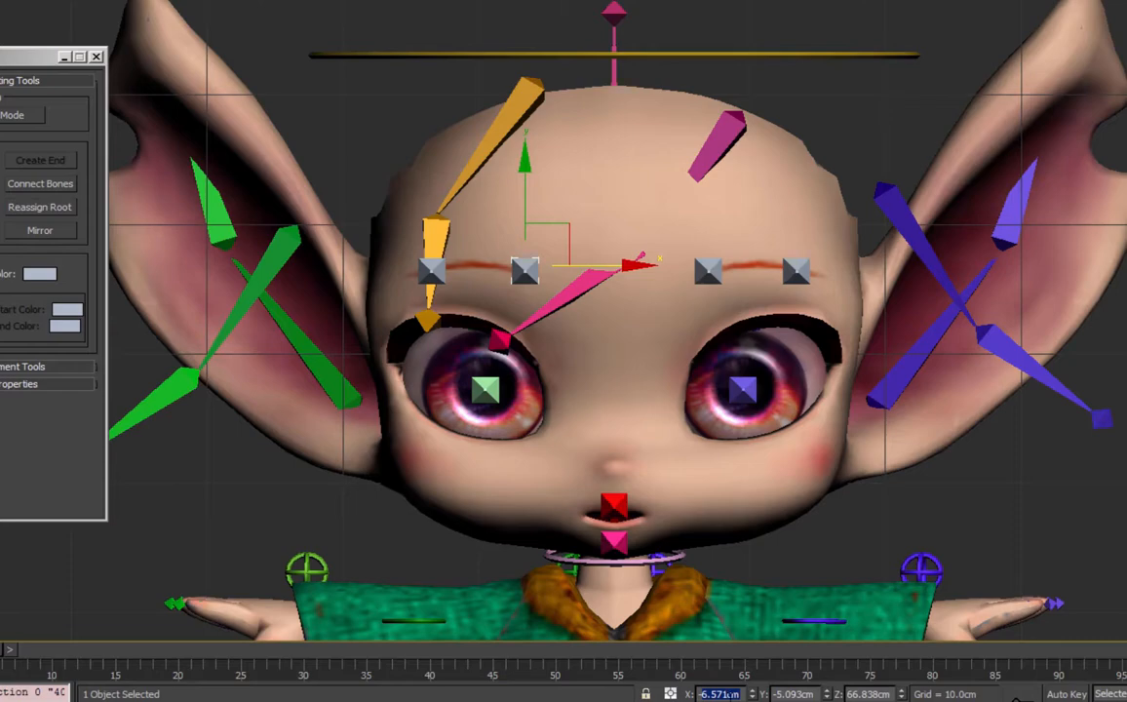
type("-6.952cm")
key("Return")
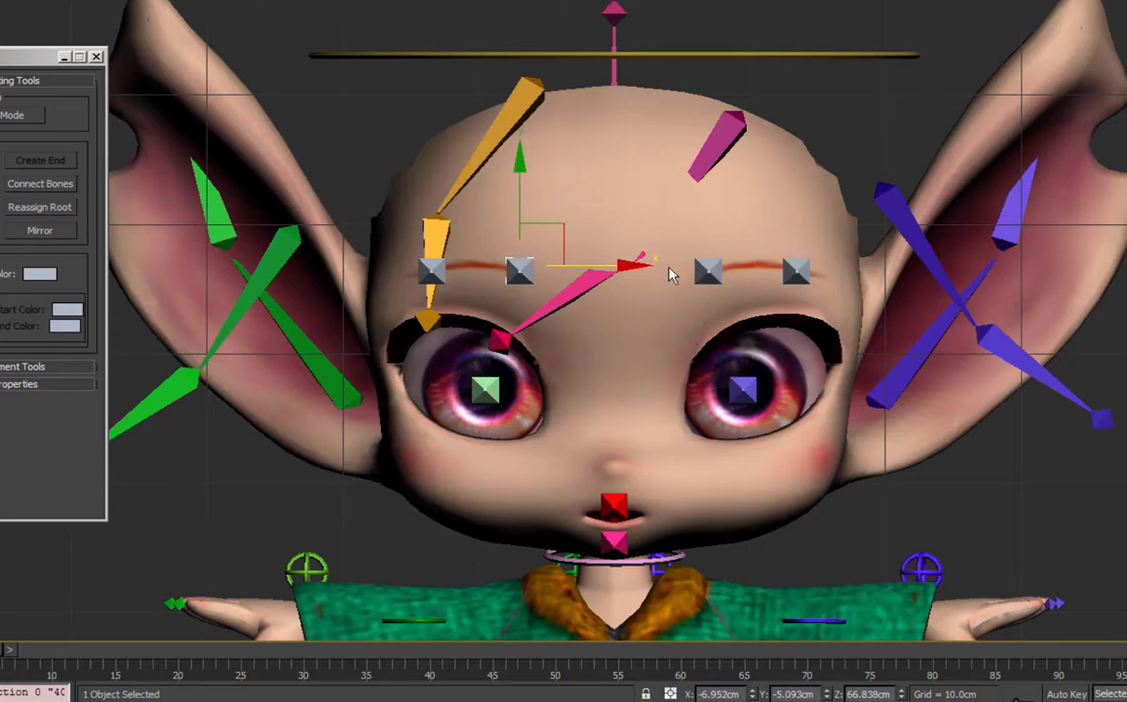
Select both outer eyebrow bones and move them back so their tips sit closer to the curved forehead.
middle_click_drag(770, 320, 597, 429, "alt")
left_click(462, 241, "ctrl")
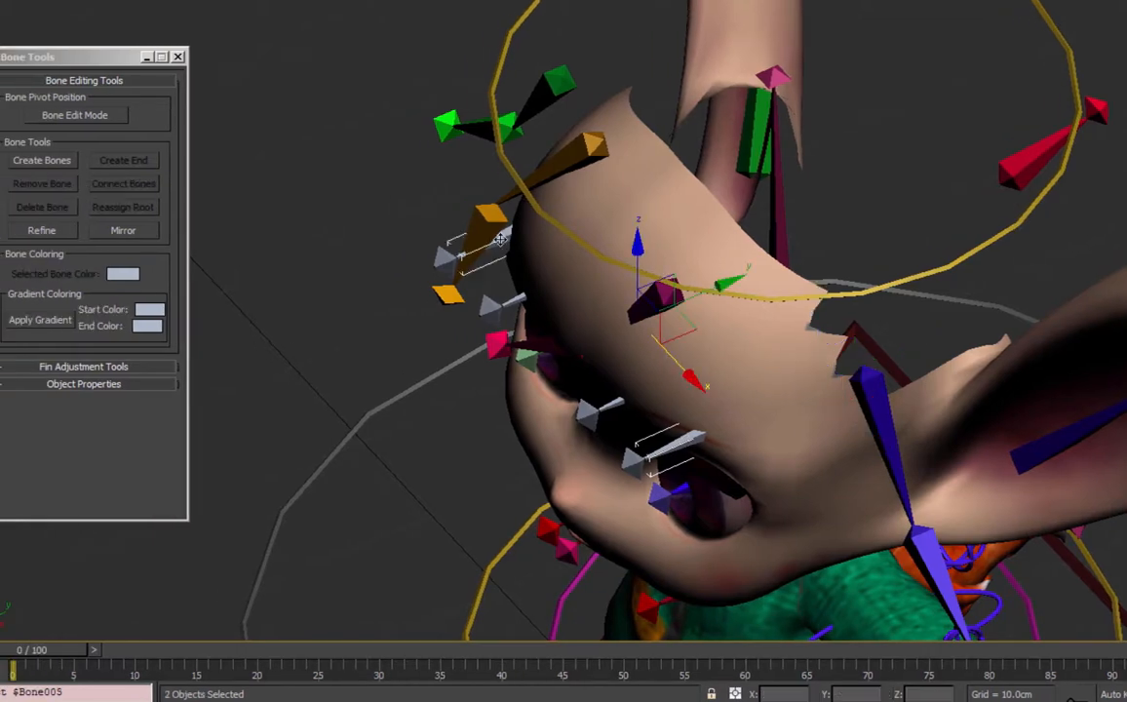
left_click_drag(679, 292, 717, 277)
left_click_drag(747, 281, 745, 282)
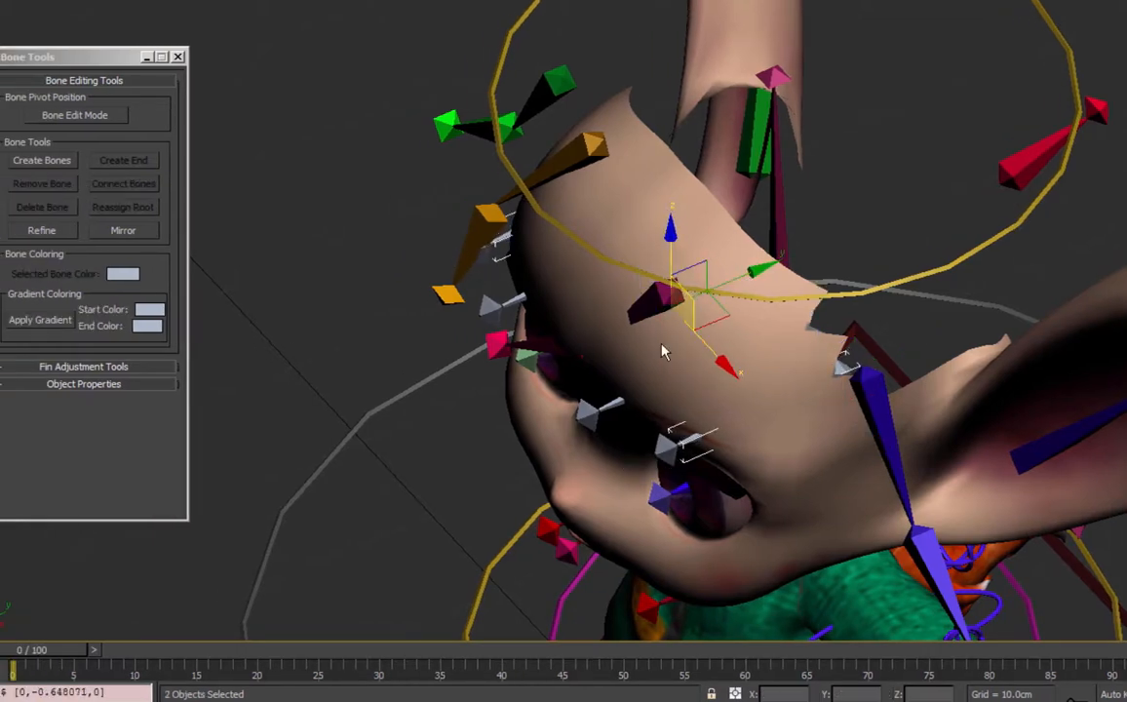
Color the left eyebrow bones dark blue and the right eyebrow bones green.
left_click(608, 405)
left_click(516, 300, "ctrl")
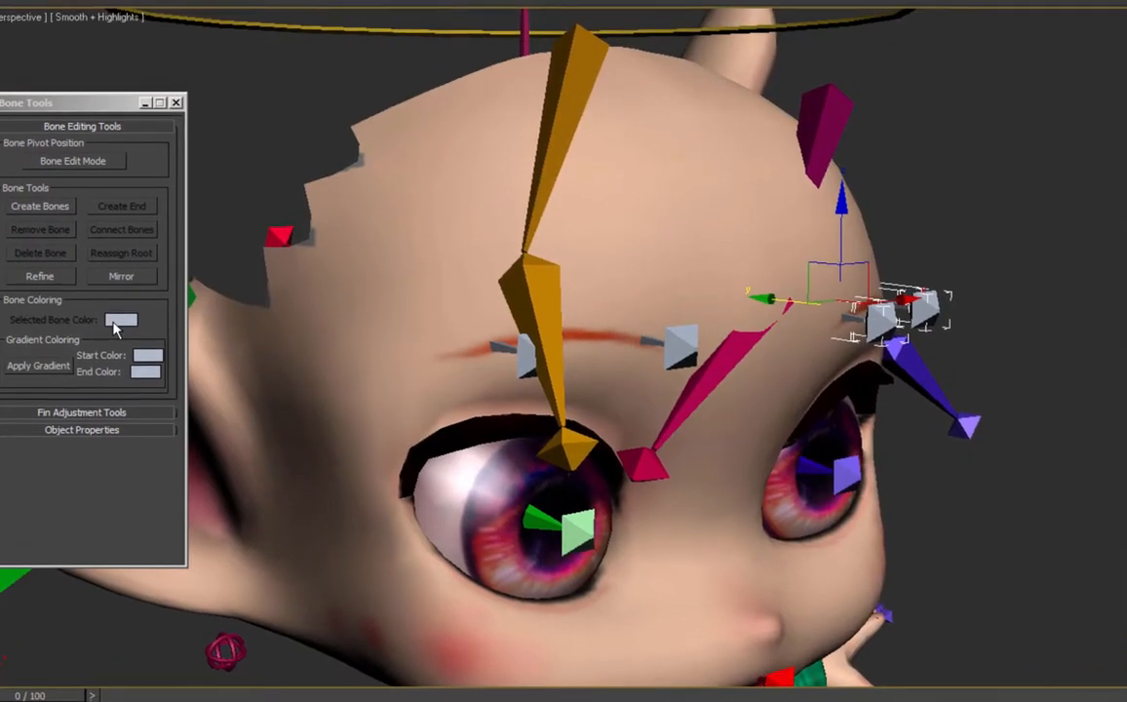
left_click(149, 310)
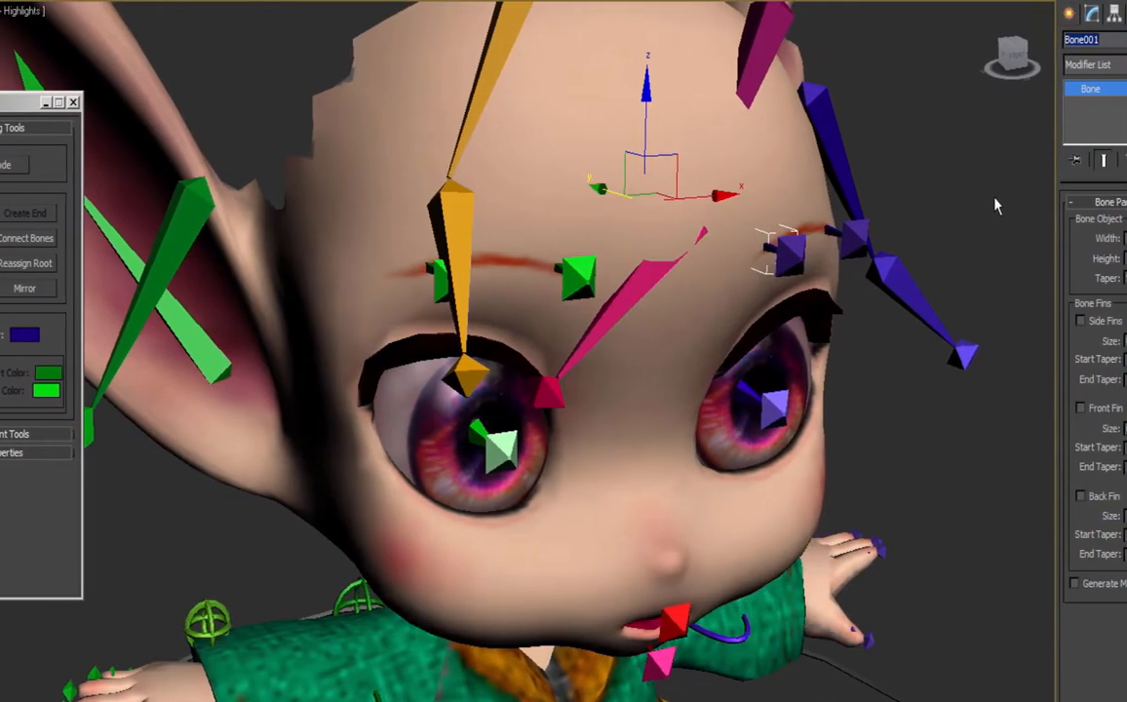
Rename the left eyebrow bones Bone_L_Eyebrow_Inner and Bone_L_Eyebrow_Outter.
type("Bone_L_Eyeb")
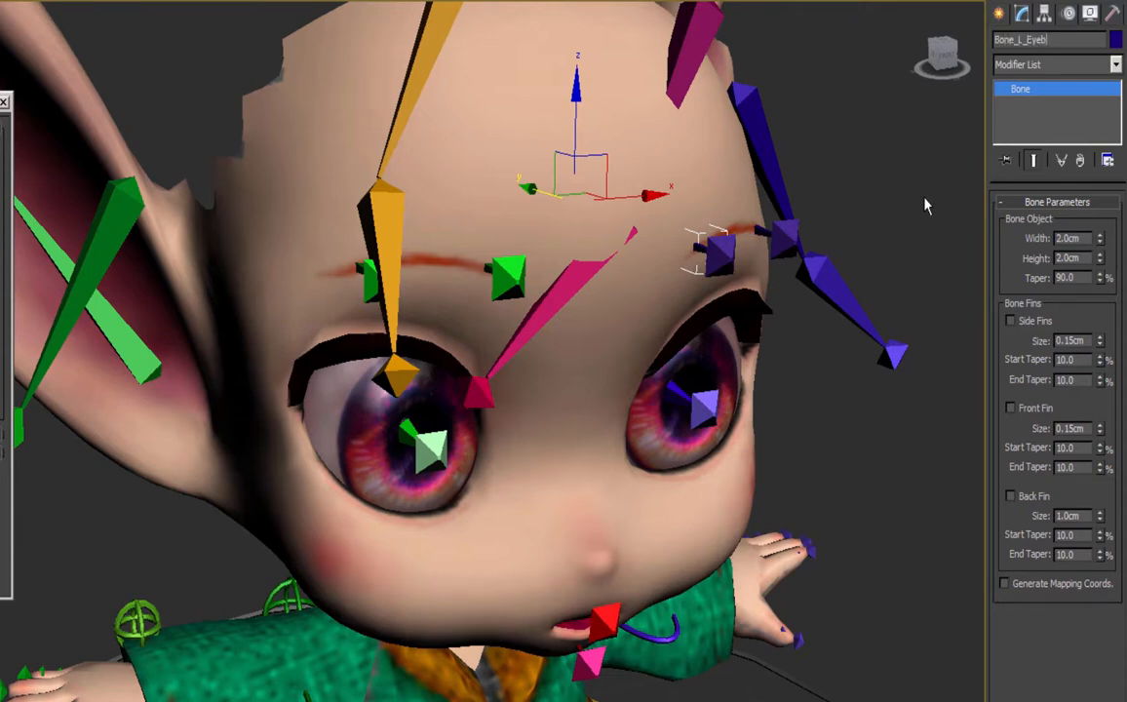
type("row_Inn")
double_click(1021, 40)
key("ctrl+c")
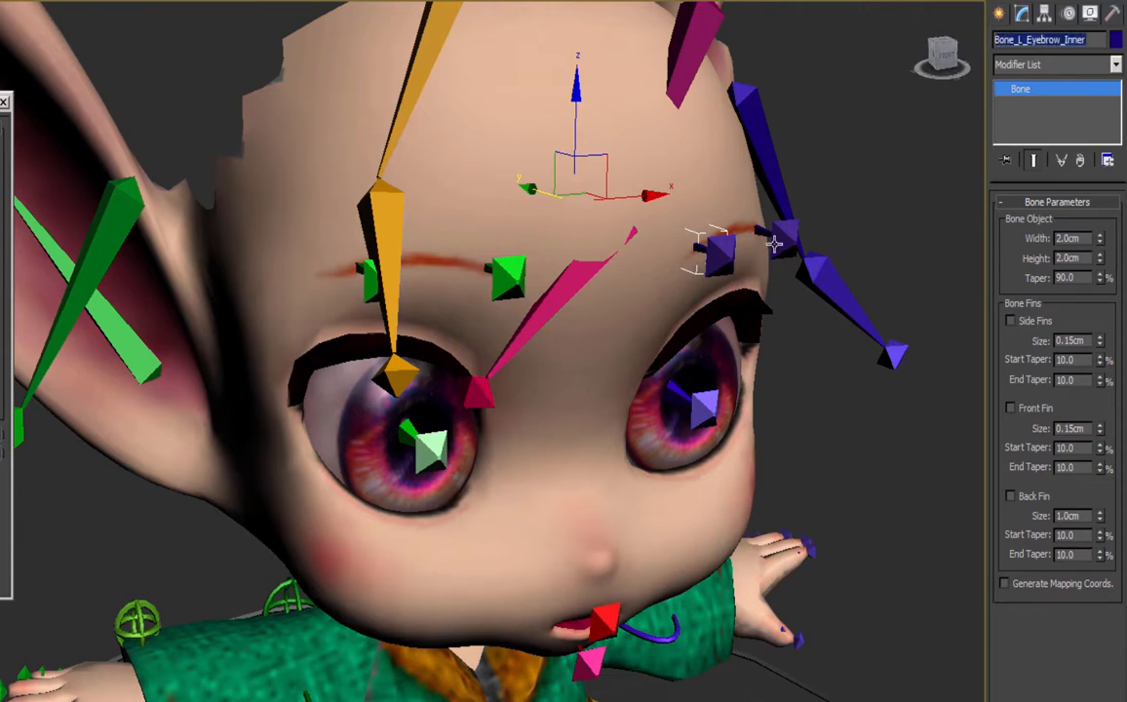
left_click(768, 233)
double_click(1021, 40)
key("ctrl+v")
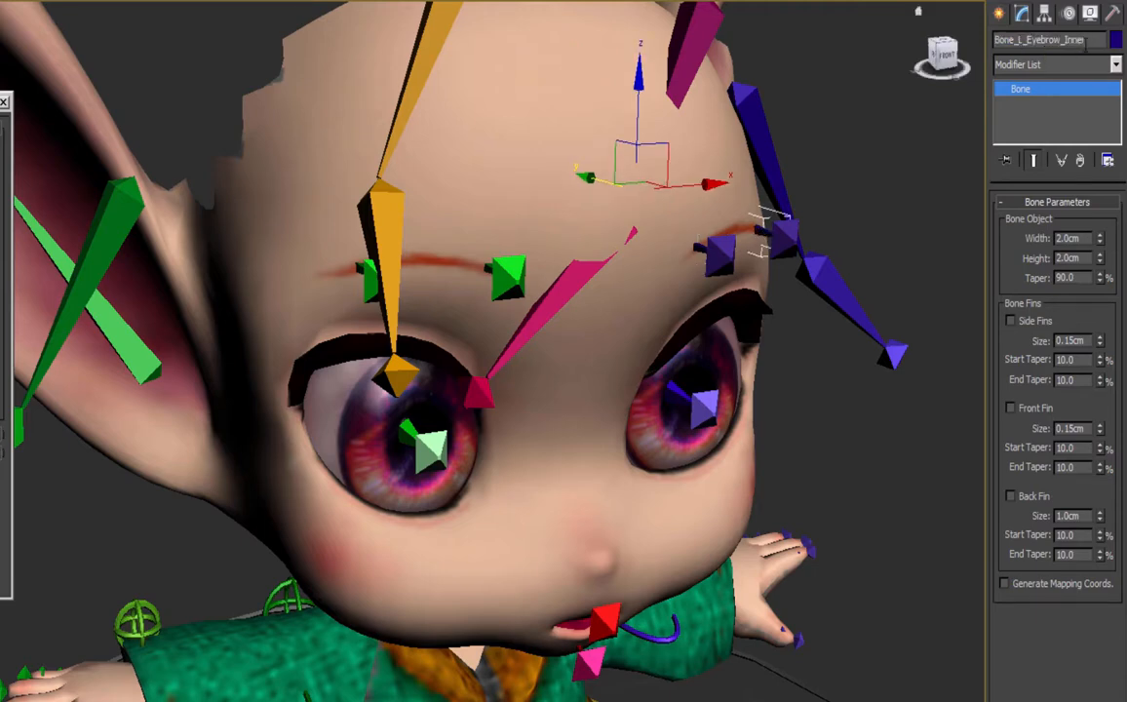
type("Outter")
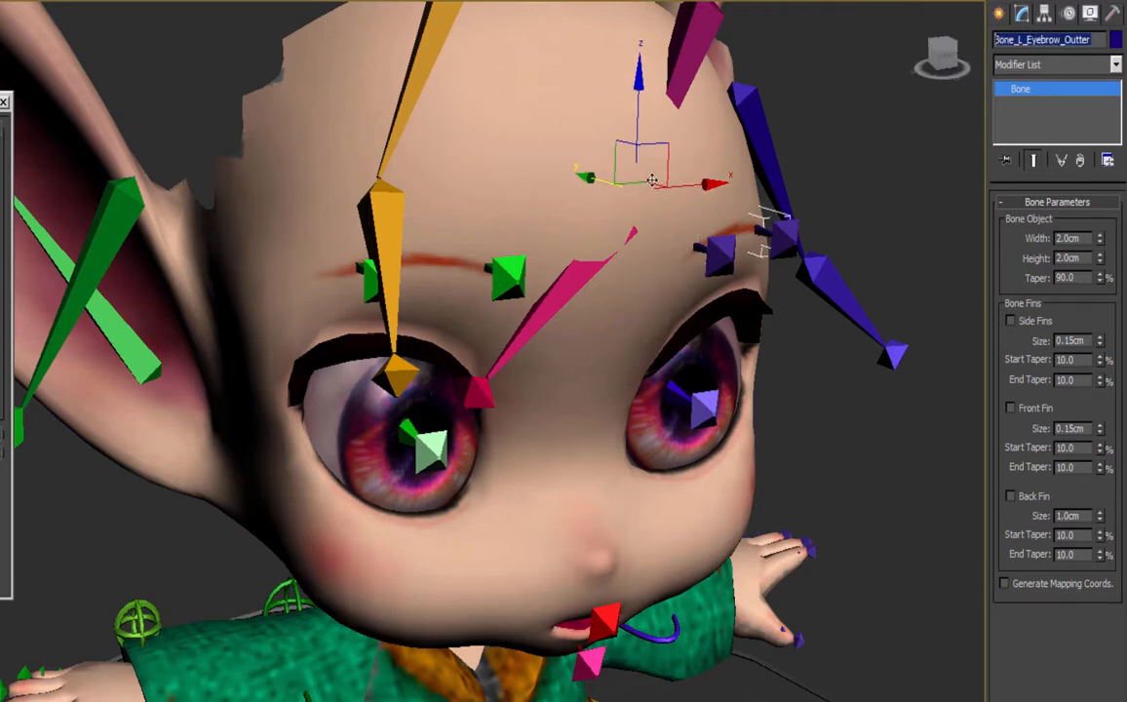
Rename the outer right eyebrow bone Bone_R_Eyebrow_Outter, reusing the copied left bone name.
left_click(495, 276)
left_click(364, 275)
double_click(1024, 41)
key("ctrl+v")
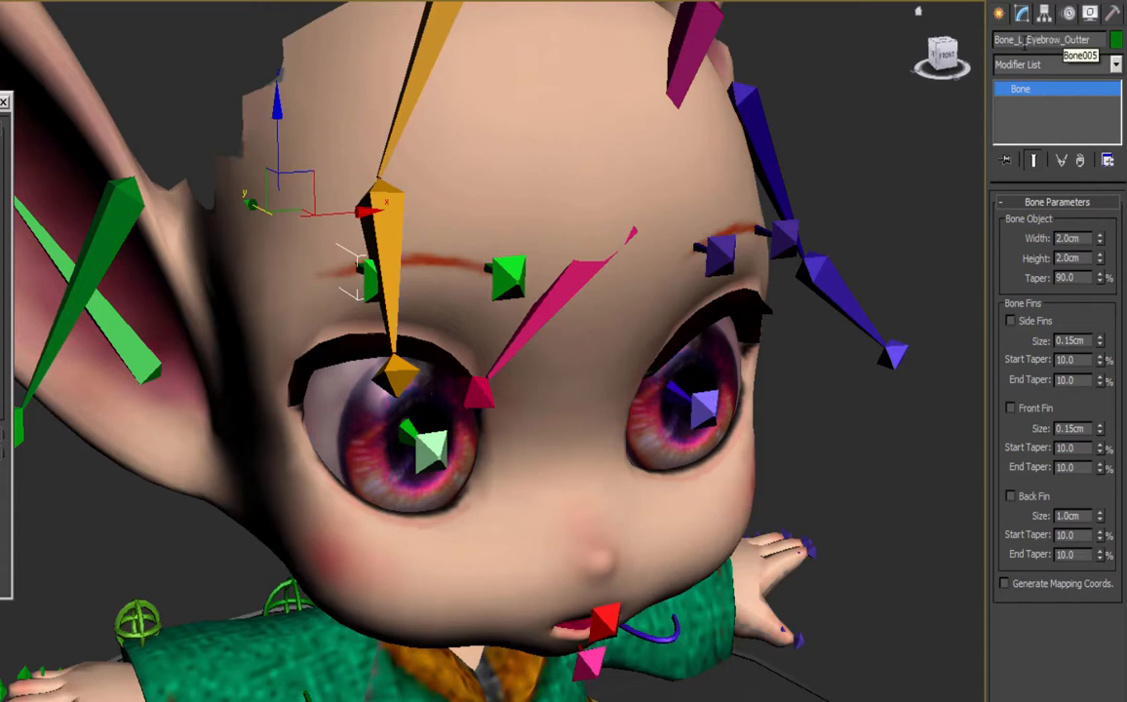
left_click(1024, 42)
key("BackSpace")
type("R")
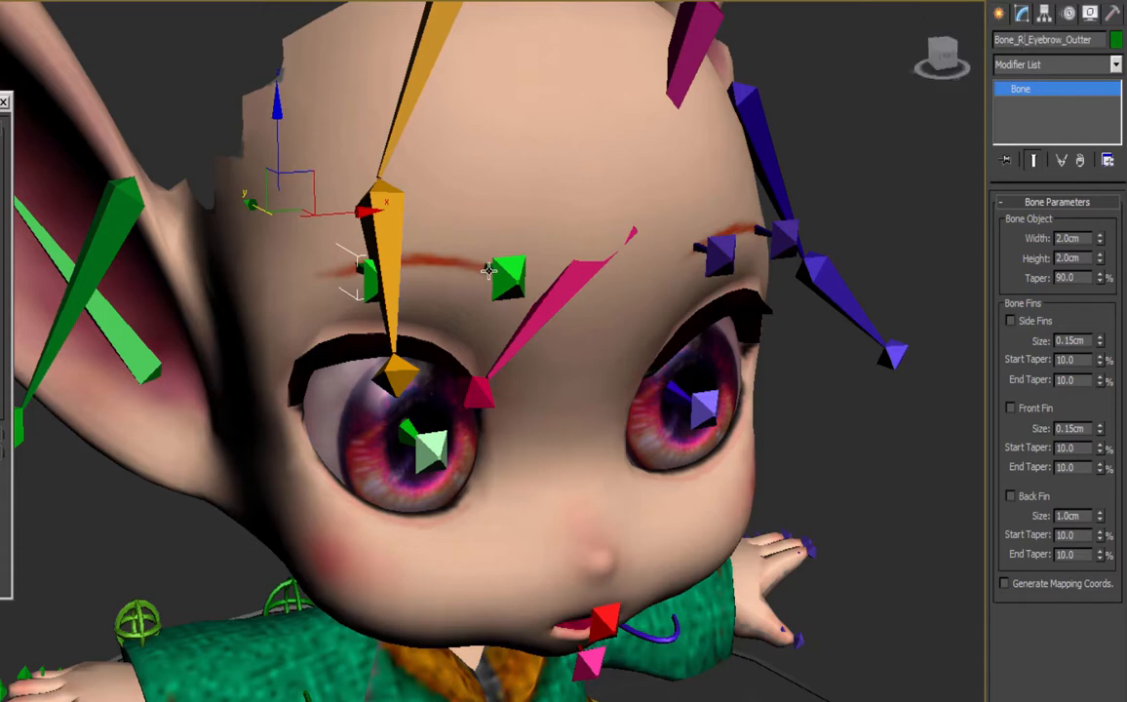
Rename the inner right eyebrow bone Bone_R_Eyebrow_Inner, adapting the copied bone name.
left_click(490, 270)
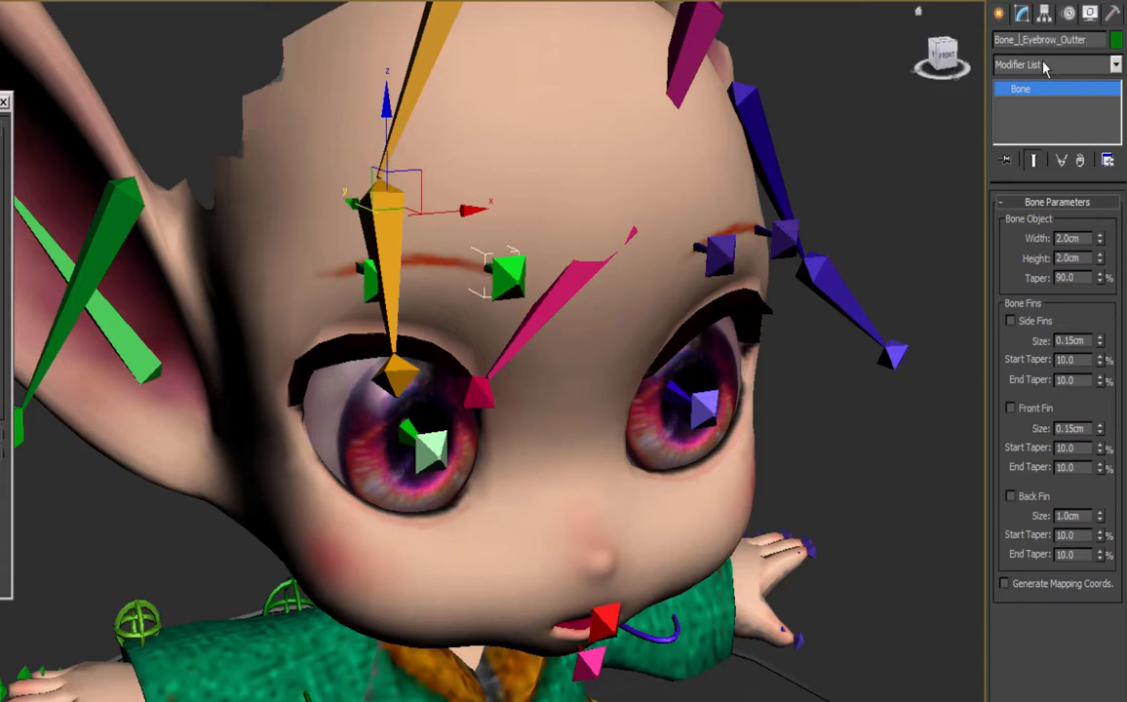
type("R")
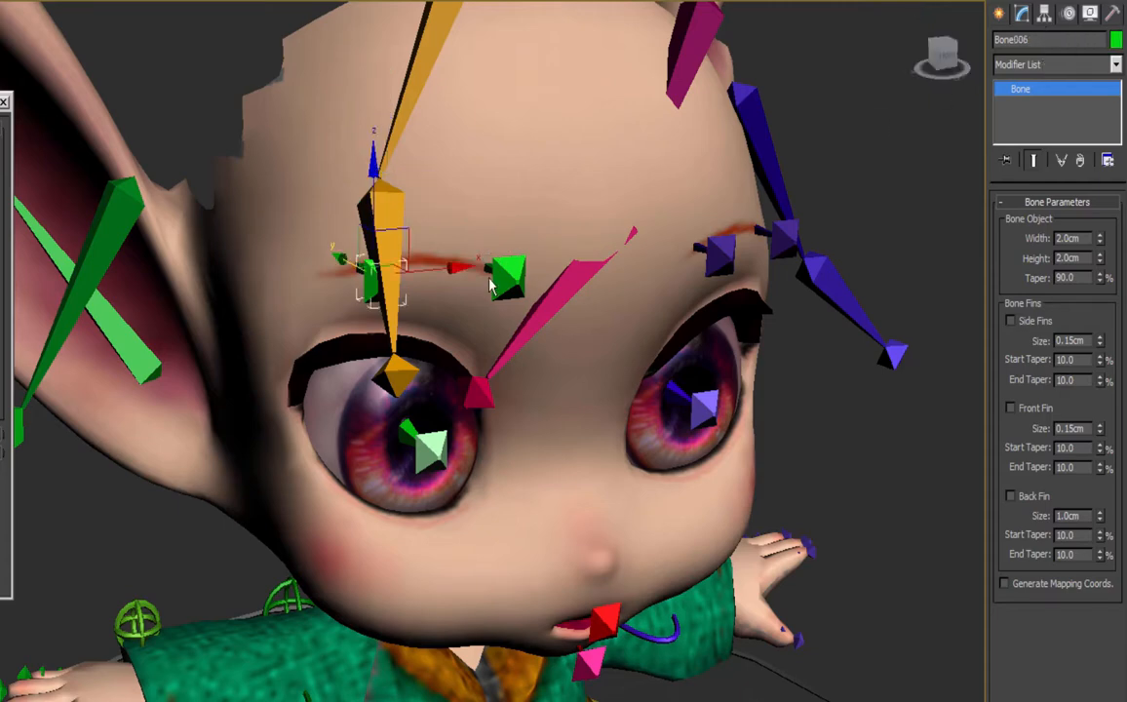
Select the small end bone of the outer left eyebrow bone and open its name for editing.
left_click(719, 250)
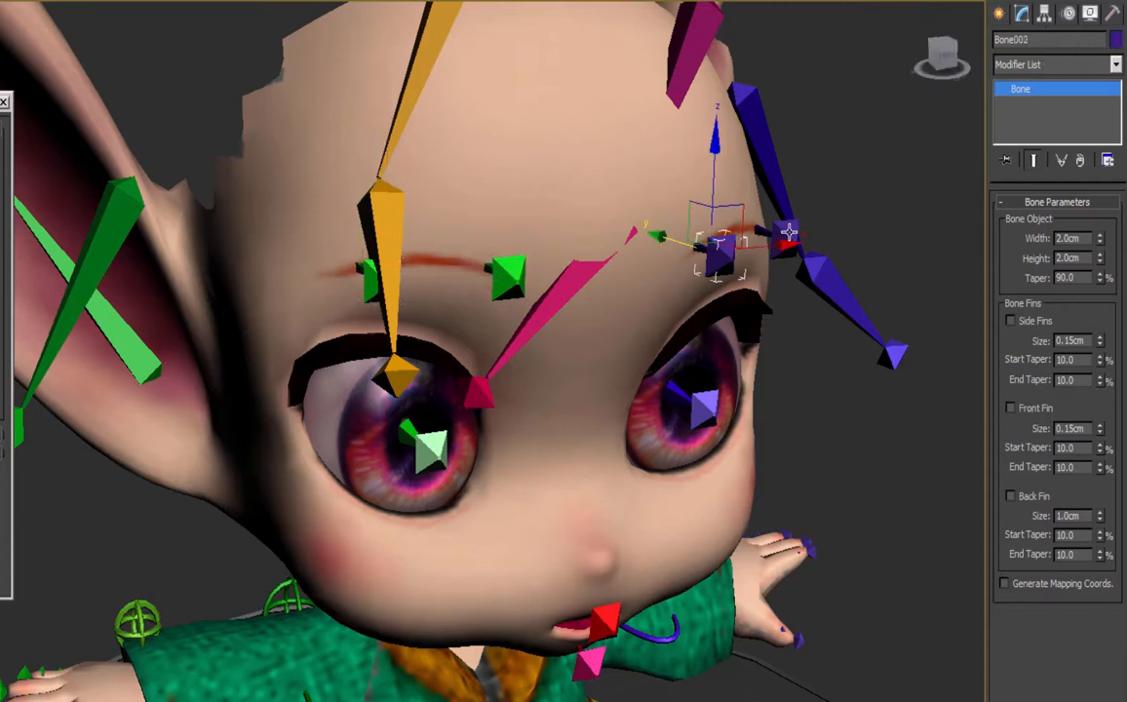
left_click(790, 234)
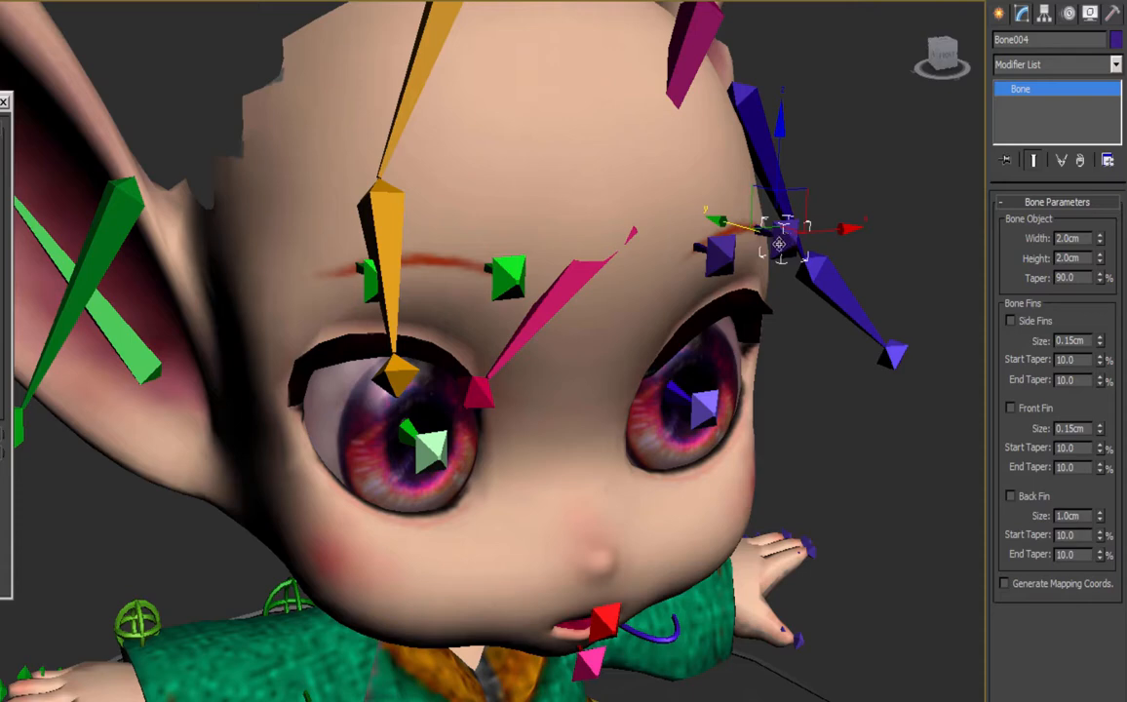
double_click(1045, 40)
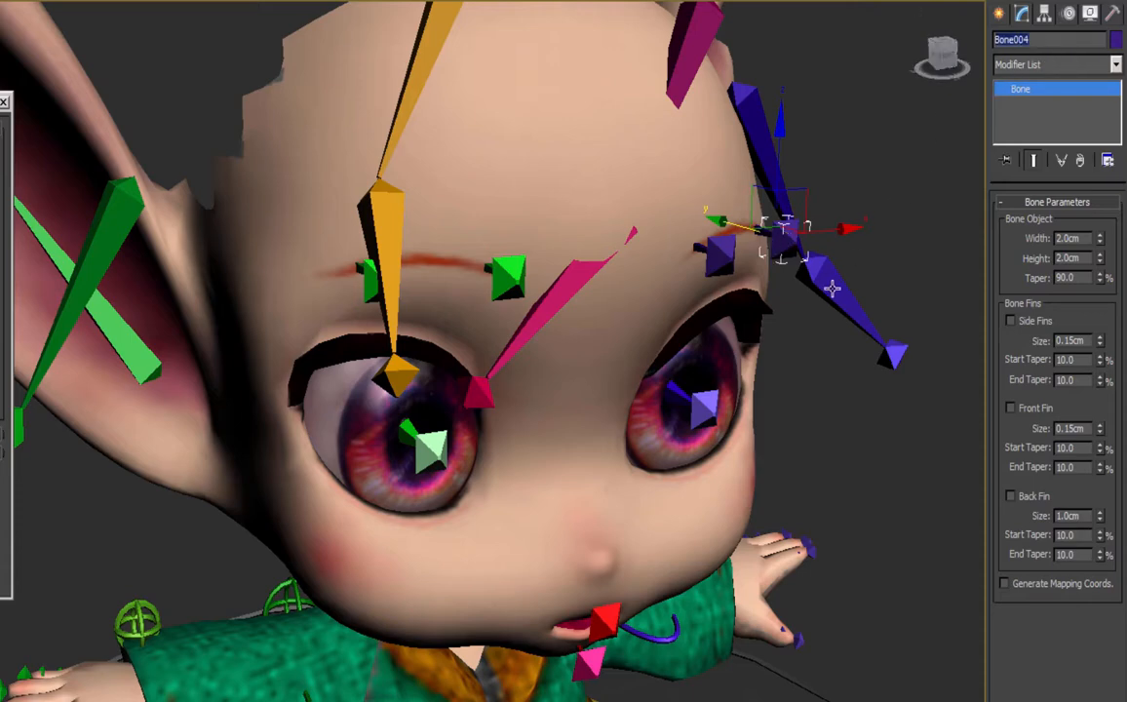
type("n")
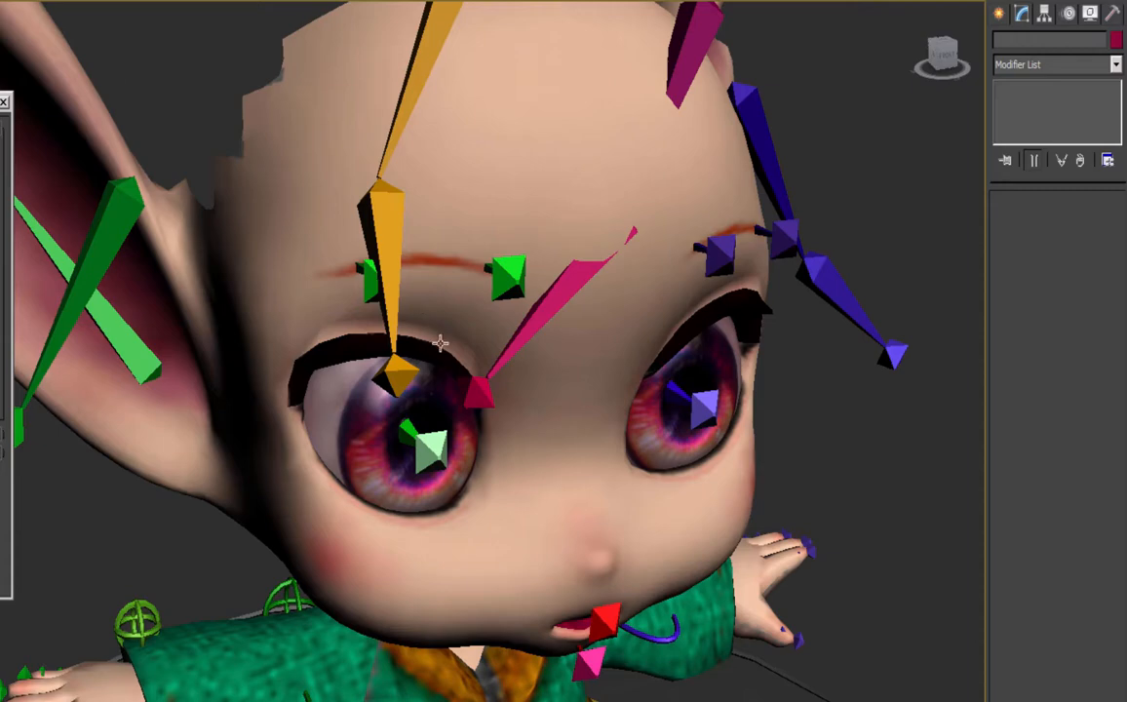
Make the head mesh see-through to expose the eyebrow bones inside it.
left_click(44, 10)
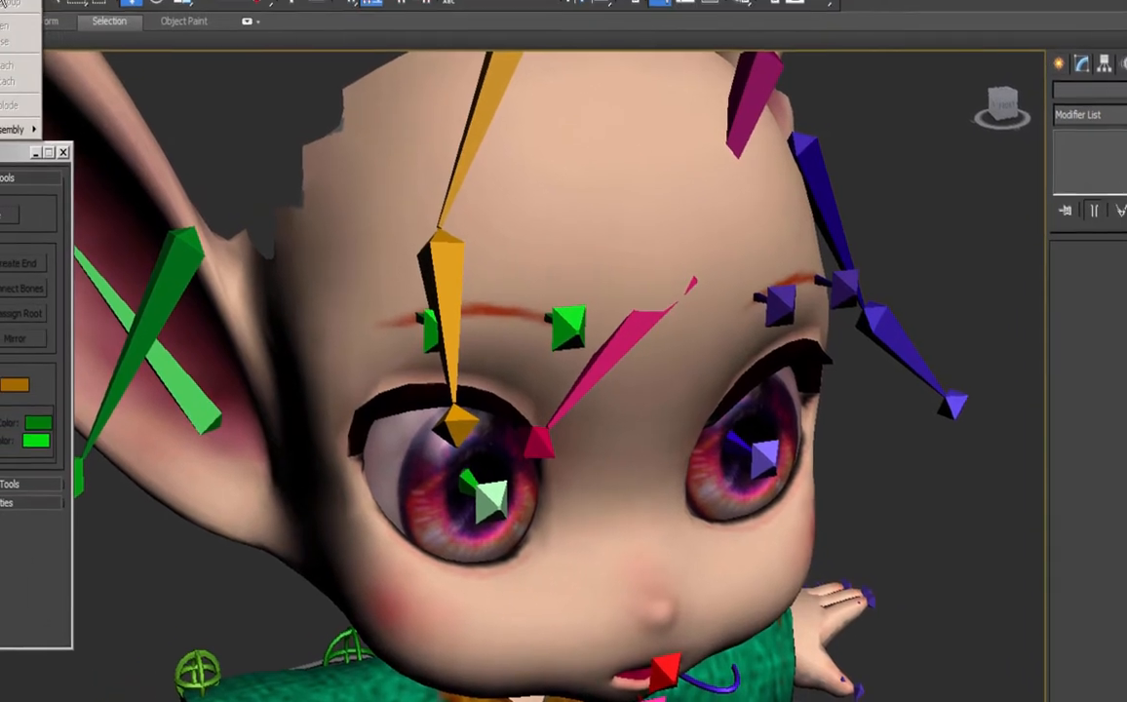
left_click(183, 1)
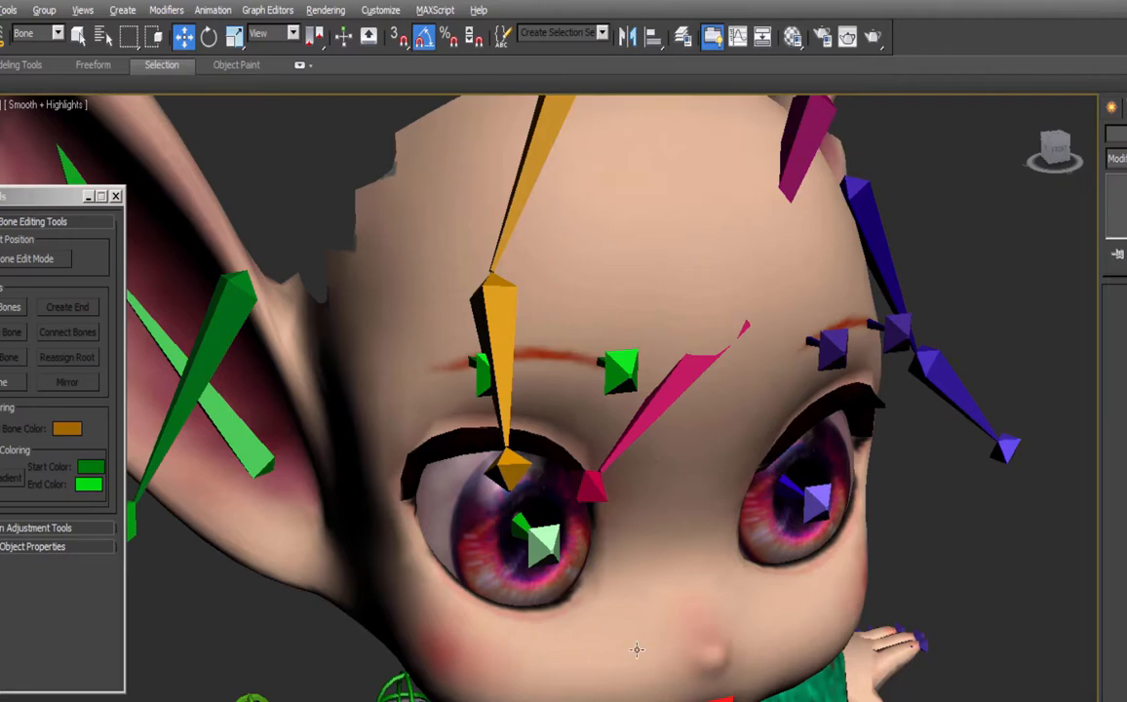
mouse_move(636, 650)
middle_mouse_down("alt")
mouse_move(655, 619)
mouse_move(793, 643)
mouse_move(673, 639)
middle_mouse_up("alt")
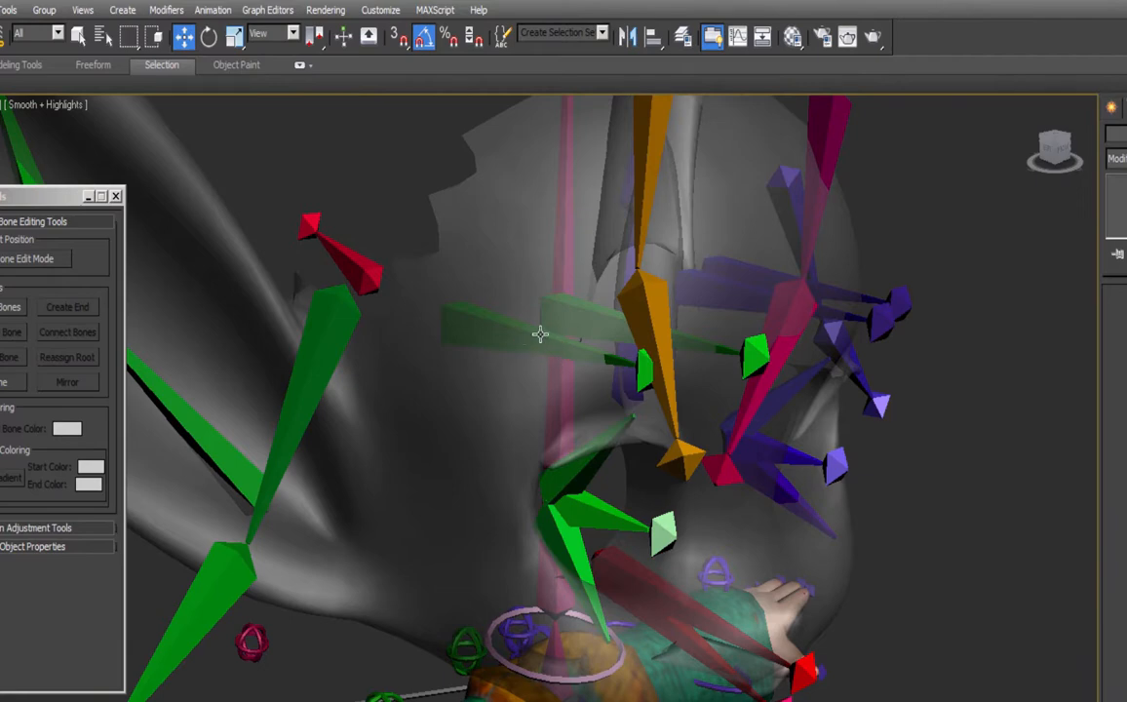
Limit selection to bones and select all four eyebrow bones inside the head.
left_click(60, 35)
left_click(19, 163)
left_click(513, 342)
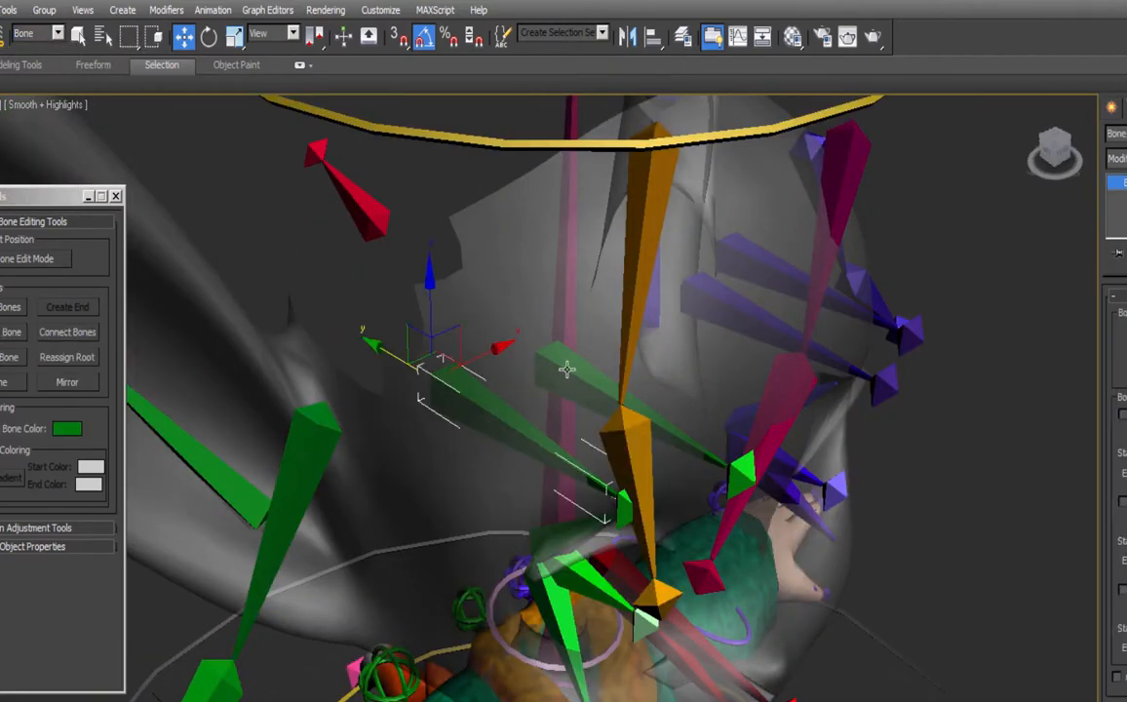
left_click_drag(566, 369, 760, 262)
middle_click_drag(763, 268, 745, 415, "alt")
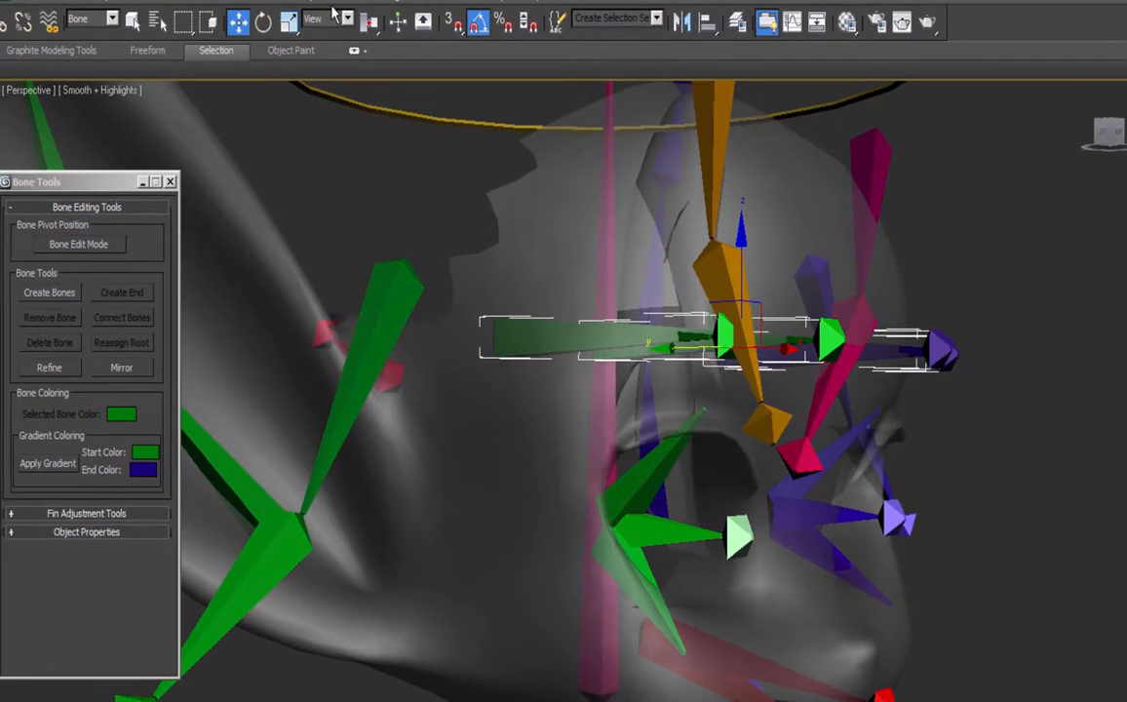
Link the four eyebrow bones to the dark red jaw bone and test the parenting by rotating that bone.
left_click(4, 24)
left_click_drag(510, 342, 780, 674)
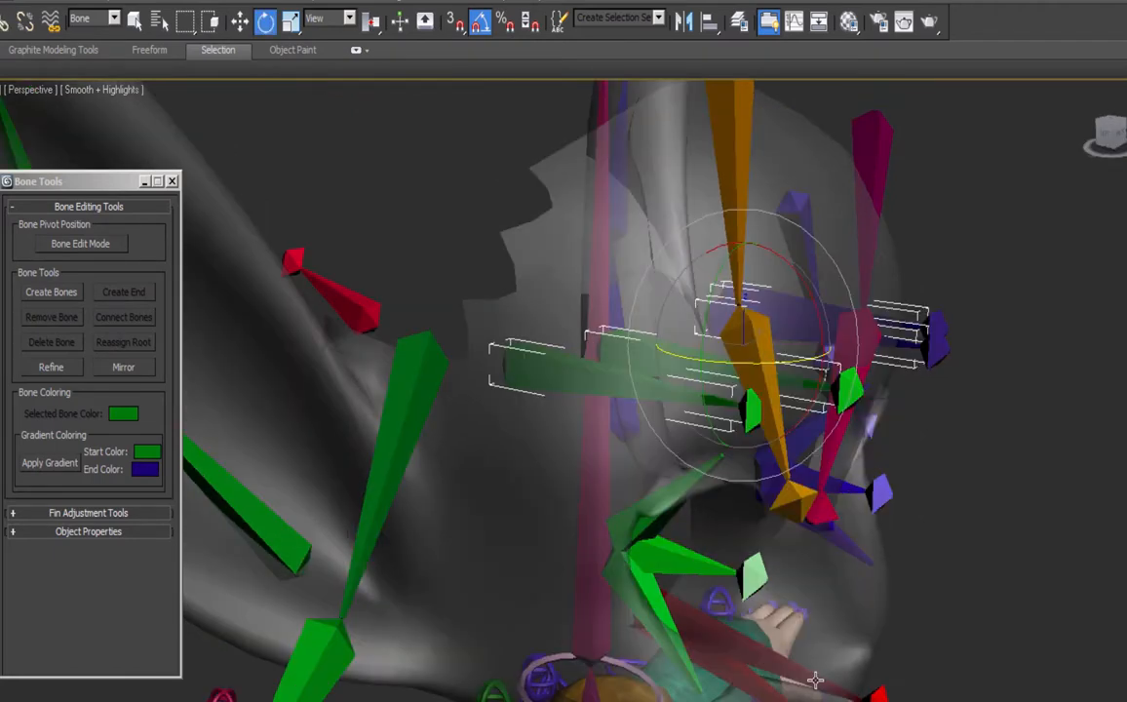
left_click(815, 681)
middle_click_drag(815, 680, 741, 590, "alt")
left_click_drag(706, 568, 708, 572)
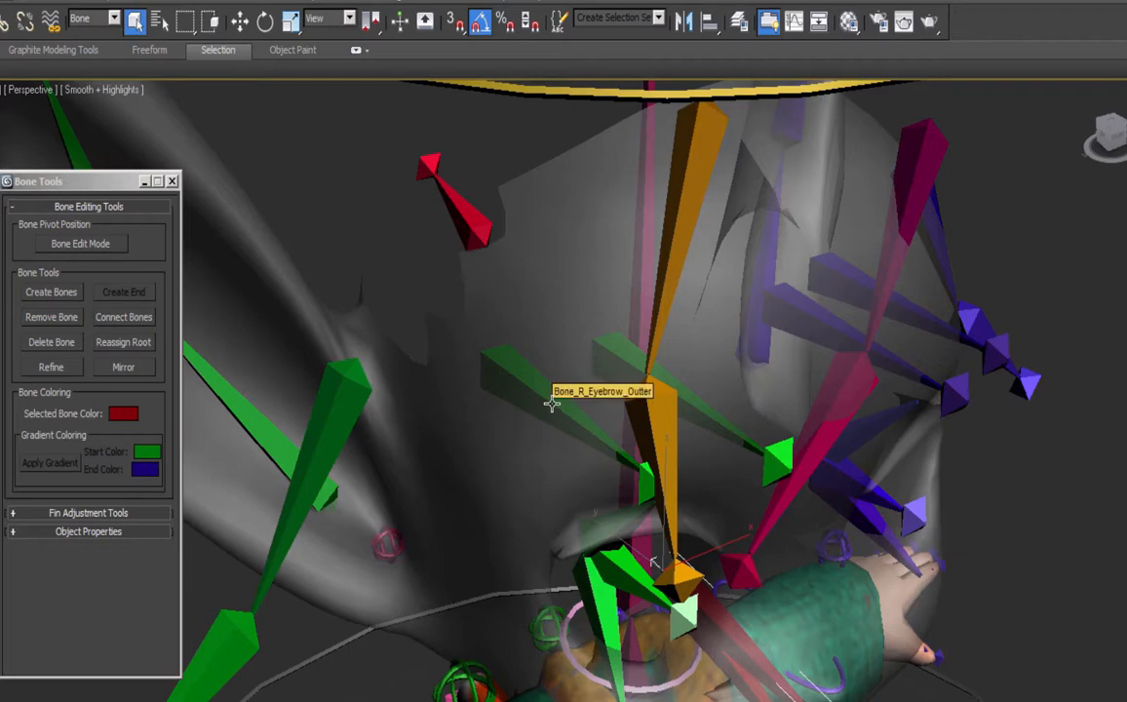
Select all four eyebrow bones with their end bones and freeze their transforms.
double_click(553, 401)
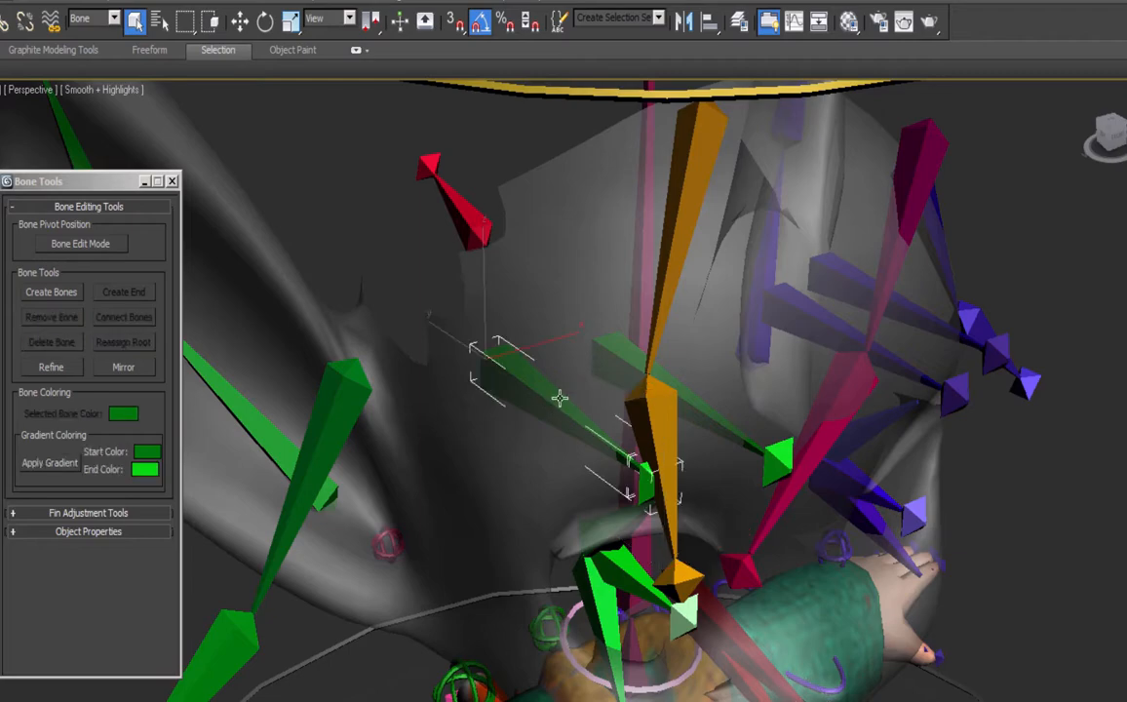
double_click(604, 357, "ctrl")
double_click(858, 338, "ctrl")
middle_click_drag(924, 315, 974, 441, "alt")
right_click(673, 322, "alt")
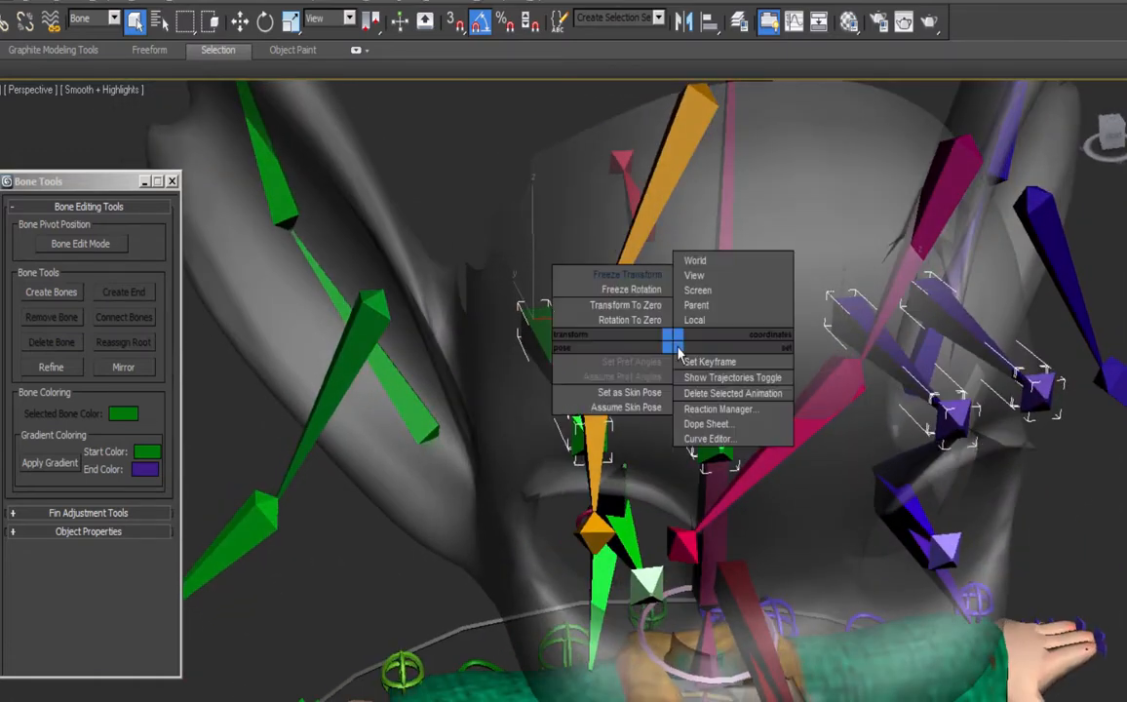
left_click(641, 302)
left_click(690, 532)
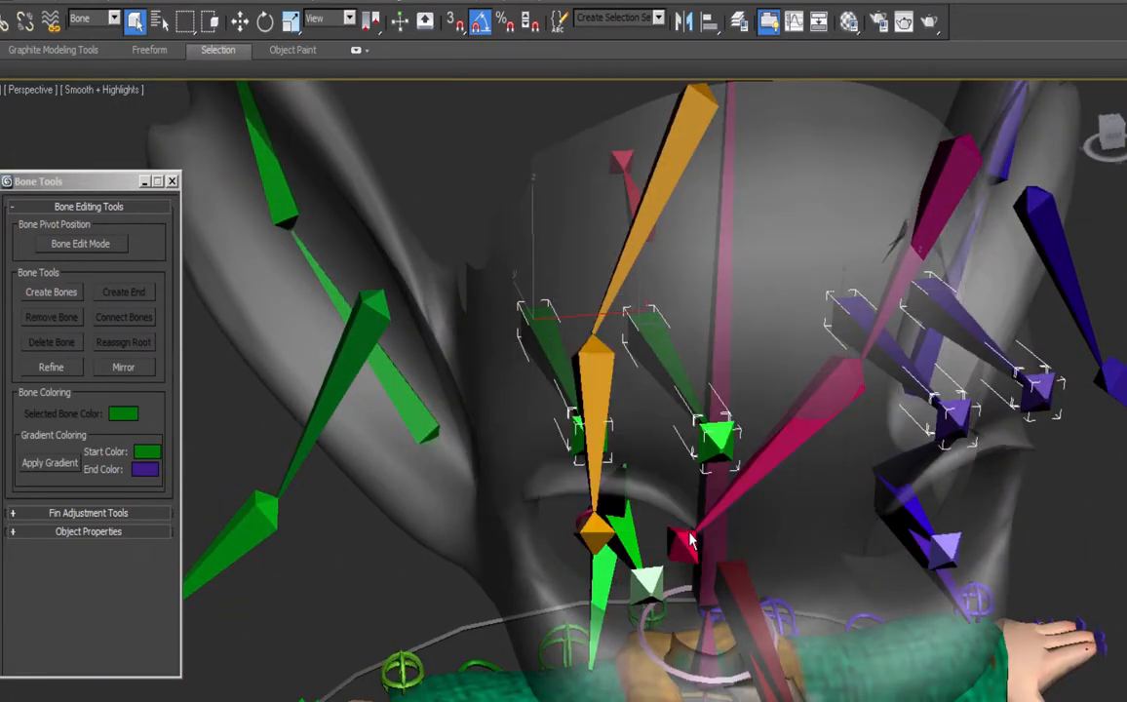
Set the selection filter back to All and select the head mesh.
middle_click_drag(690, 531, 490, 400, "alt")
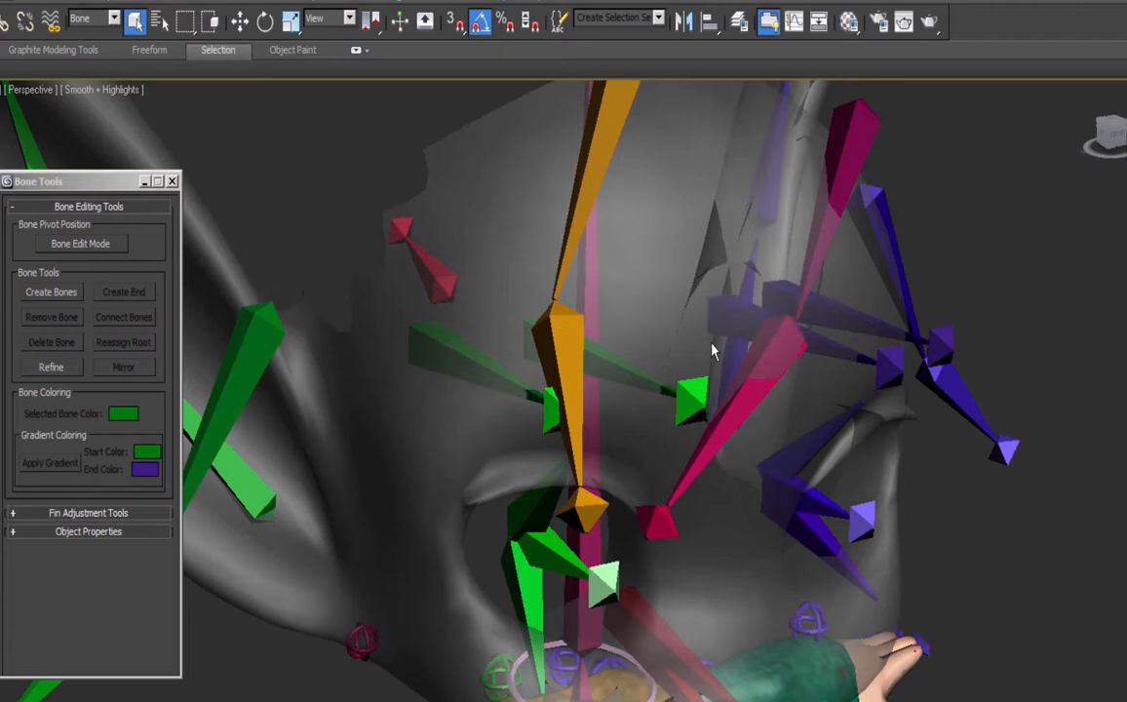
left_click(114, 19)
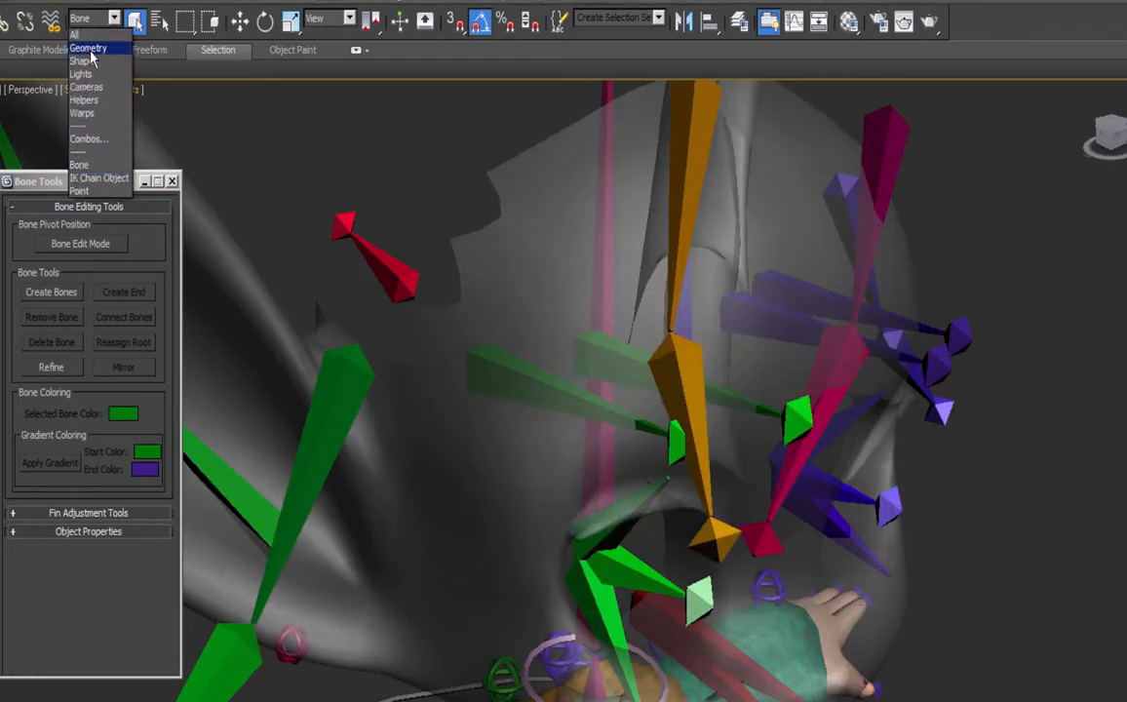
left_click(88, 38)
left_click(525, 305)
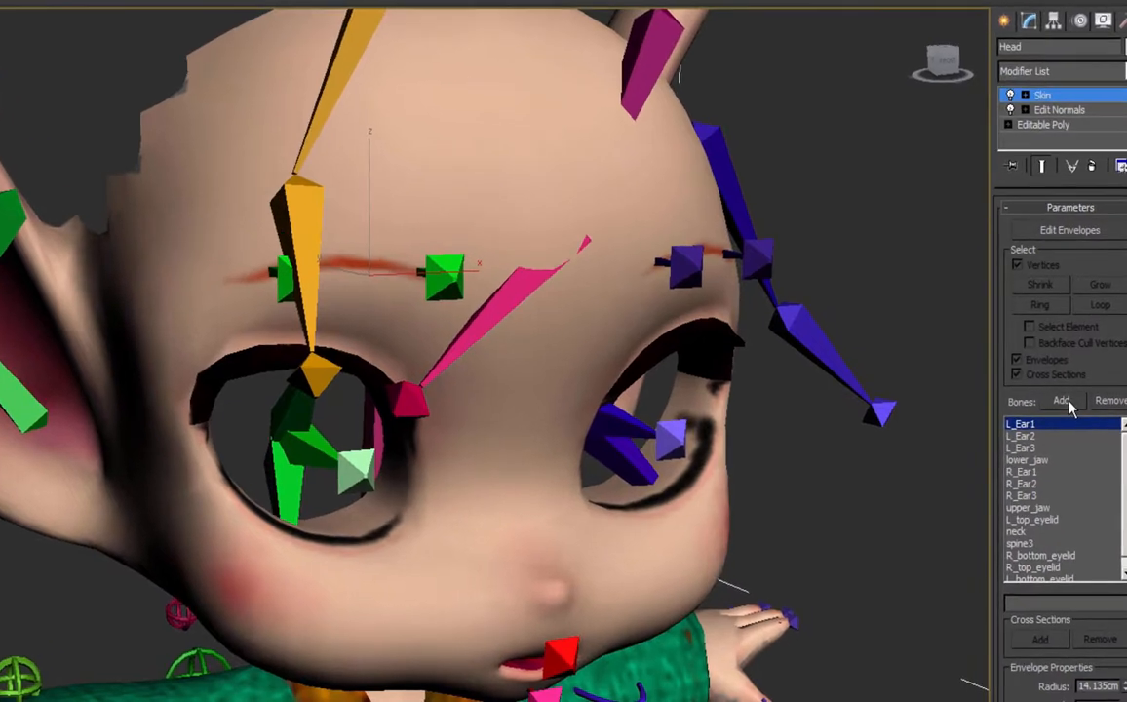
Add the inner and outer left and right eyebrow bones to the head's Skin modifier.
left_click(1068, 414)
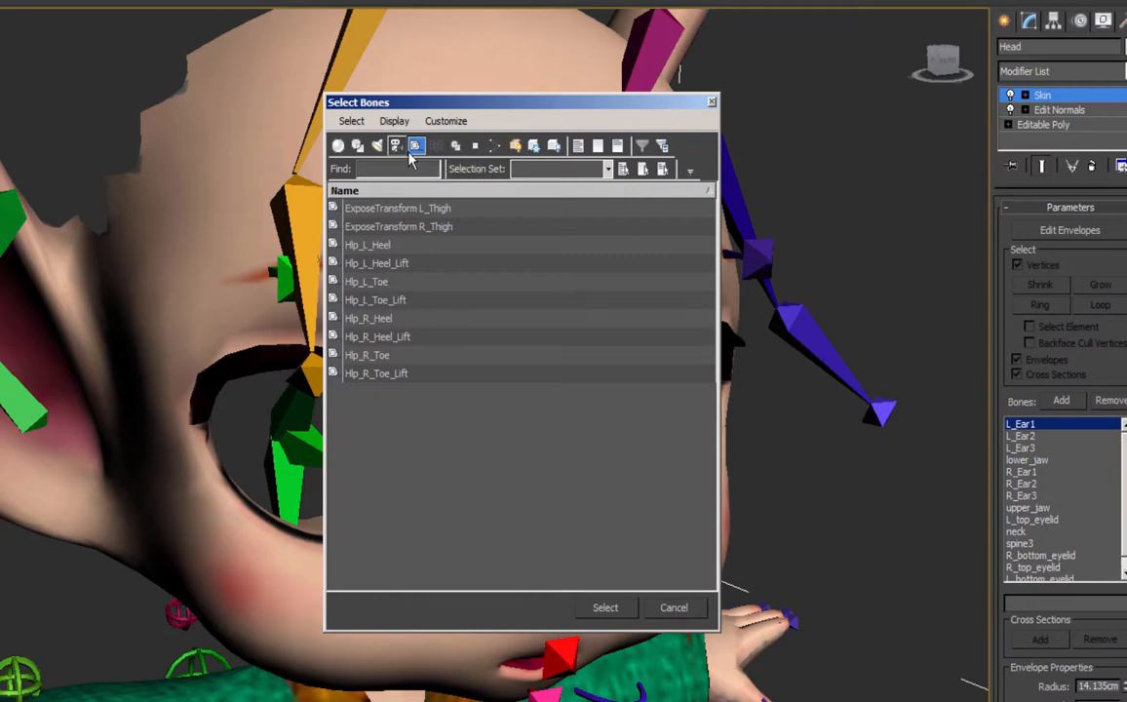
left_click(357, 145)
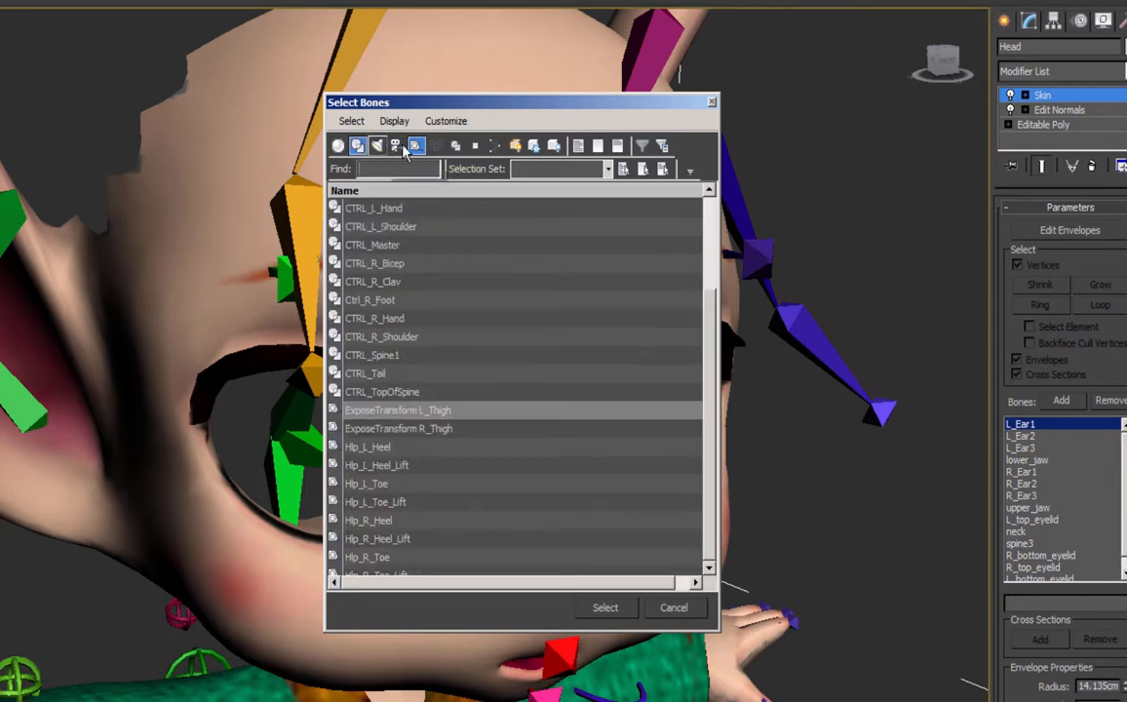
left_click(494, 145)
mouse_move(712, 249)
left_mouse_down()
mouse_move(712, 266)
mouse_move(723, 241)
left_mouse_up()
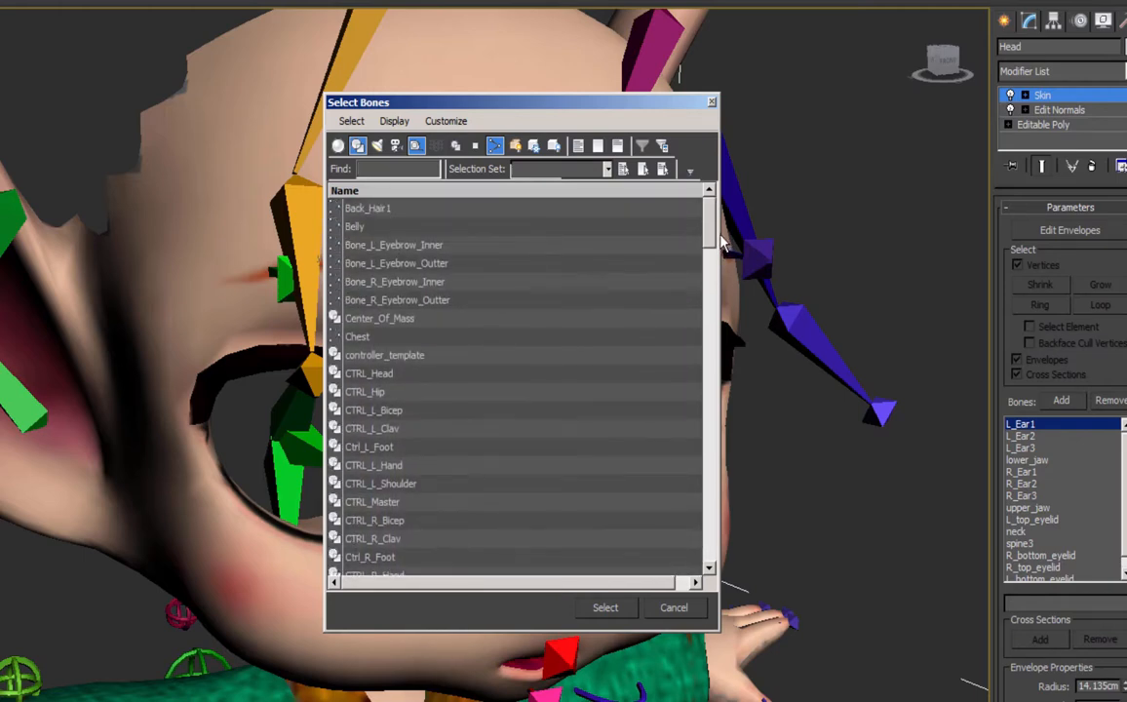
left_click_drag(357, 245, 361, 308)
key("Return")
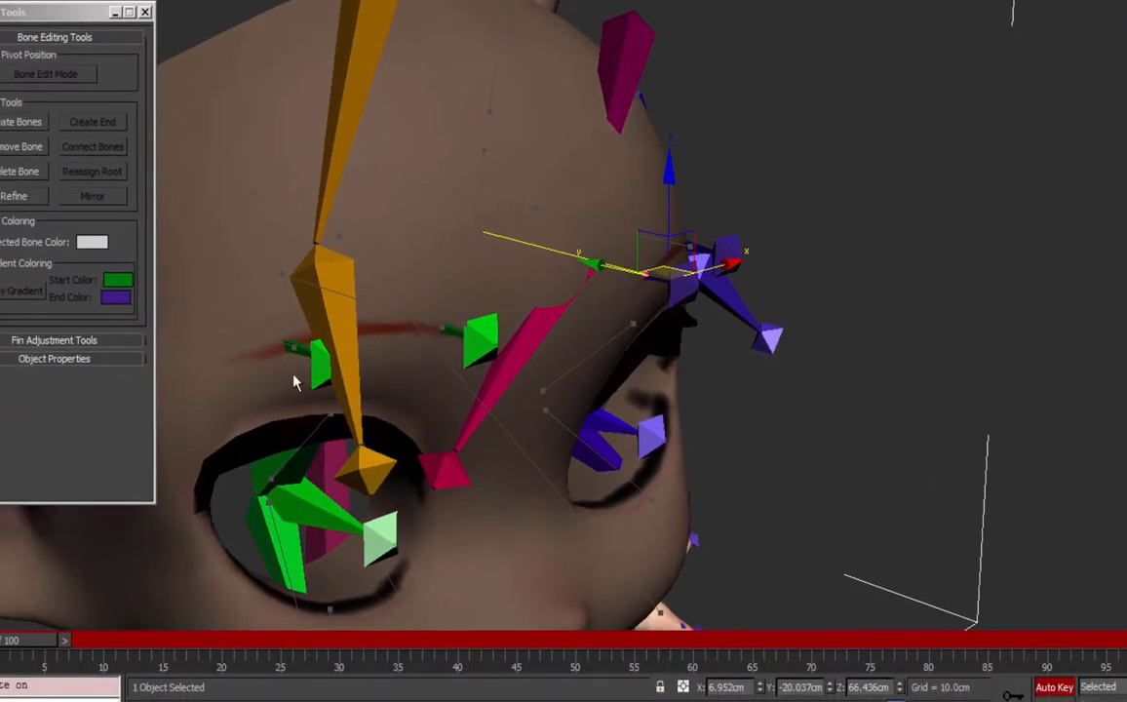
With Auto Key on, rotate the outer right eyebrow bone up 20° at frame 10.
mouse_move(493, 347)
middle_mouse_down("alt")
mouse_move(439, 364)
mouse_move(495, 344)
middle_mouse_up("alt")
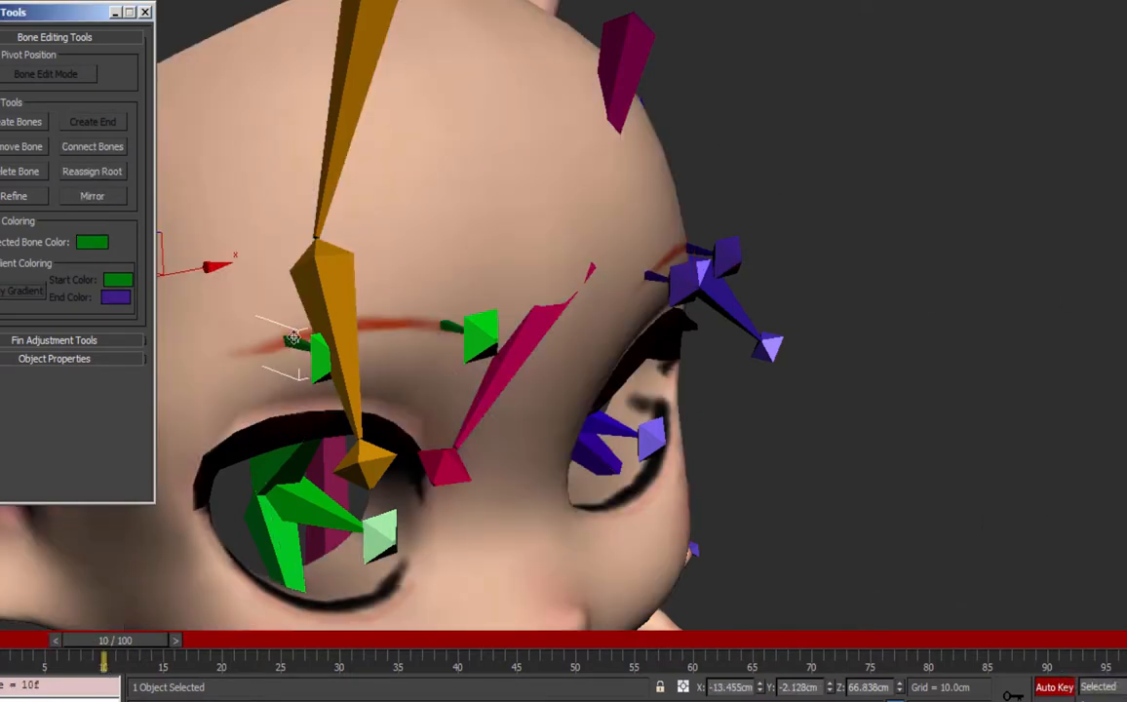
middle_click_drag(297, 346, 358, 305, "alt")
key("e")
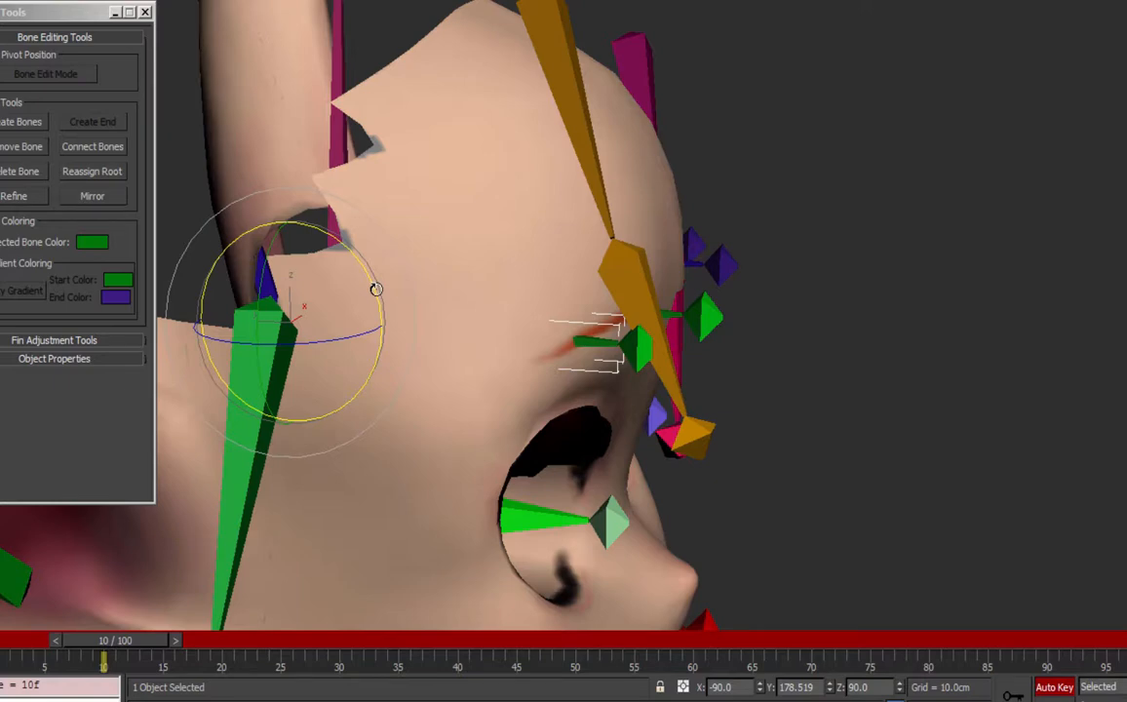
left_click_drag(378, 287, 378, 273)
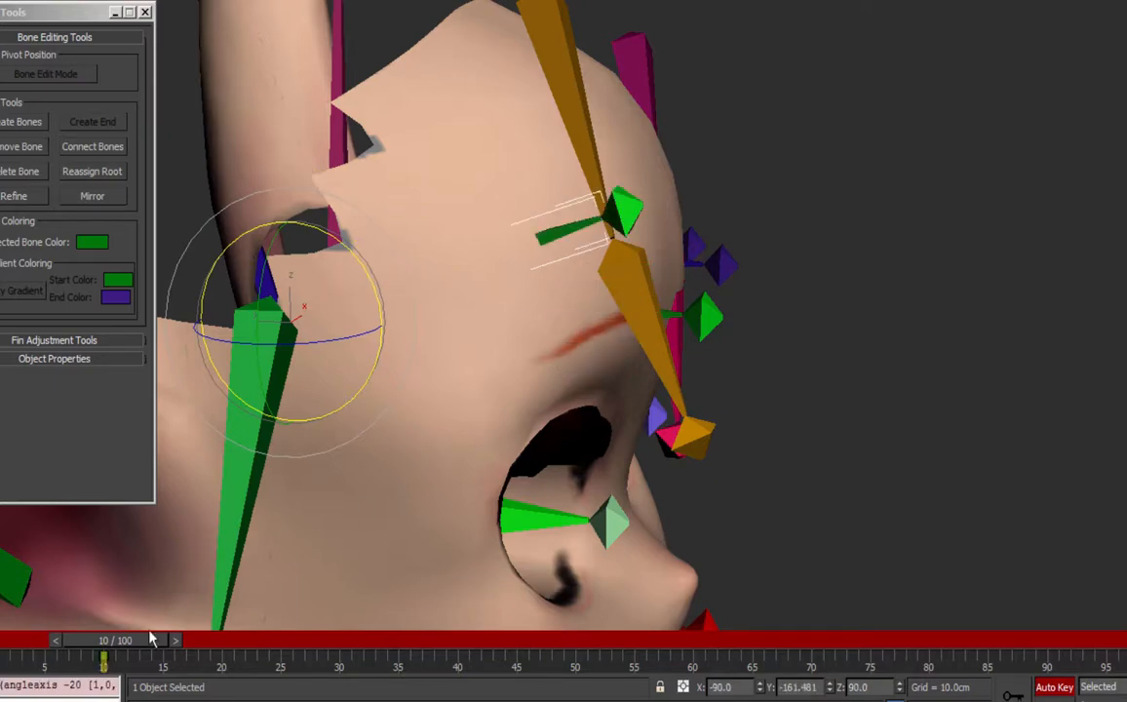
Go to frame 20 and rotate the outer right eyebrow bone down 25° to pose it below the brow.
left_click_drag(127, 656, 234, 656)
left_click_drag(234, 657, 245, 656)
left_click_drag(365, 265, 374, 281)
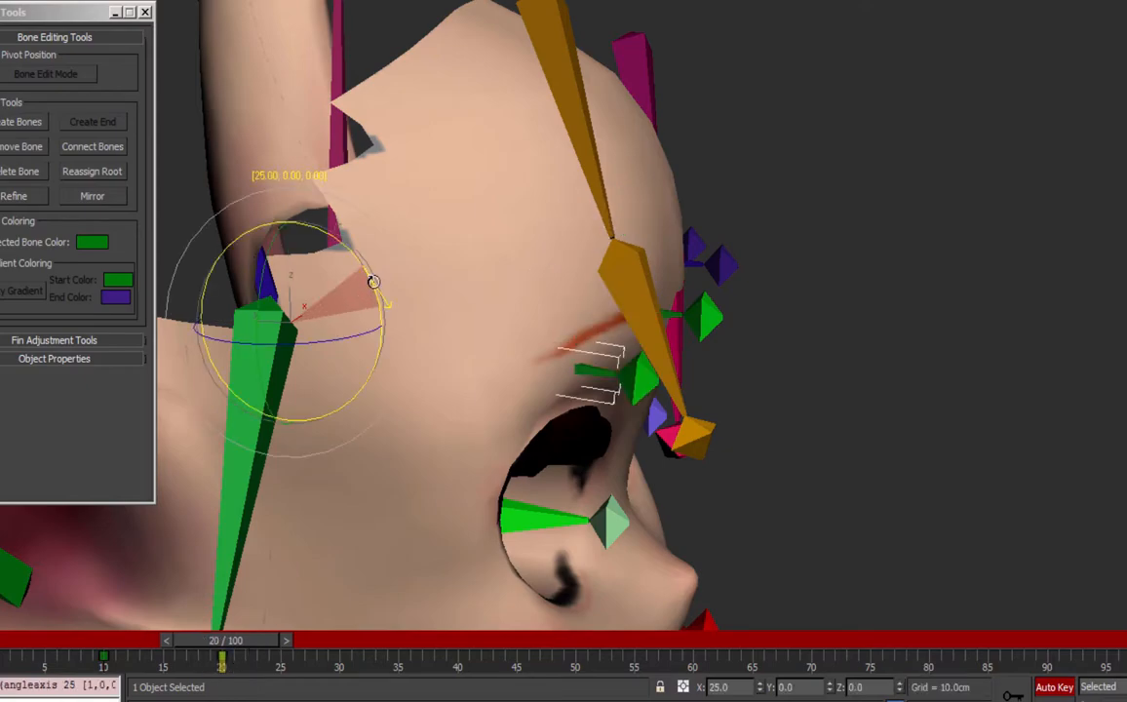
middle_click_drag(741, 314, 651, 327, "alt")
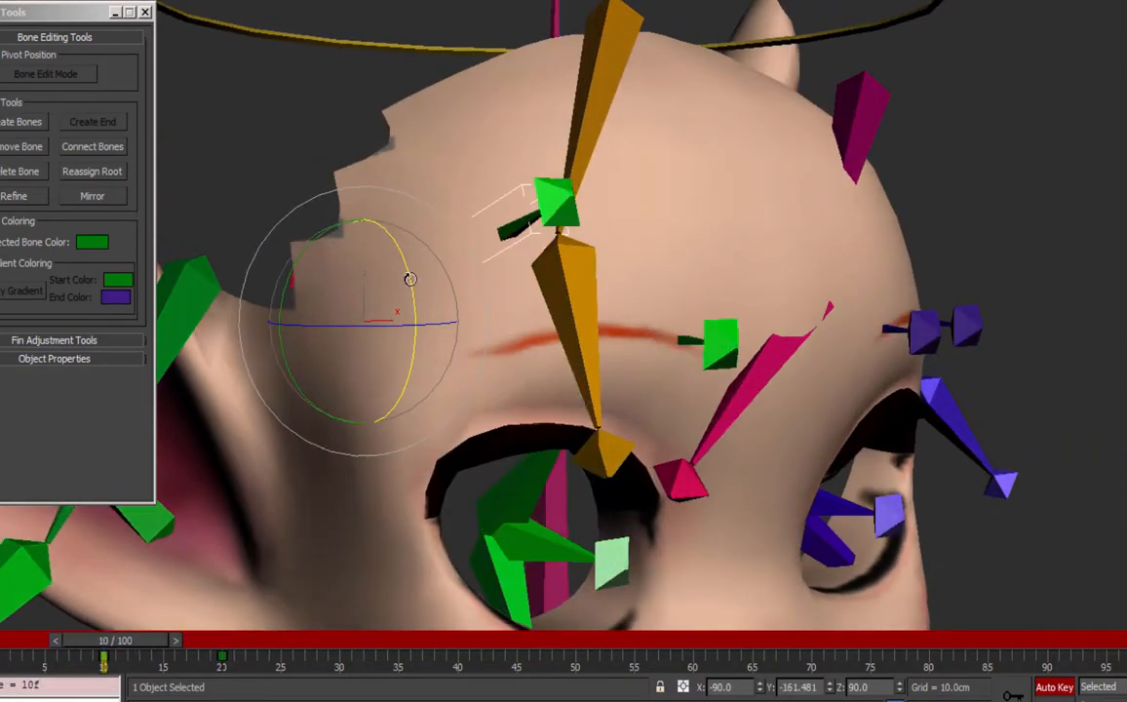
left_click_drag(405, 282, 409, 278)
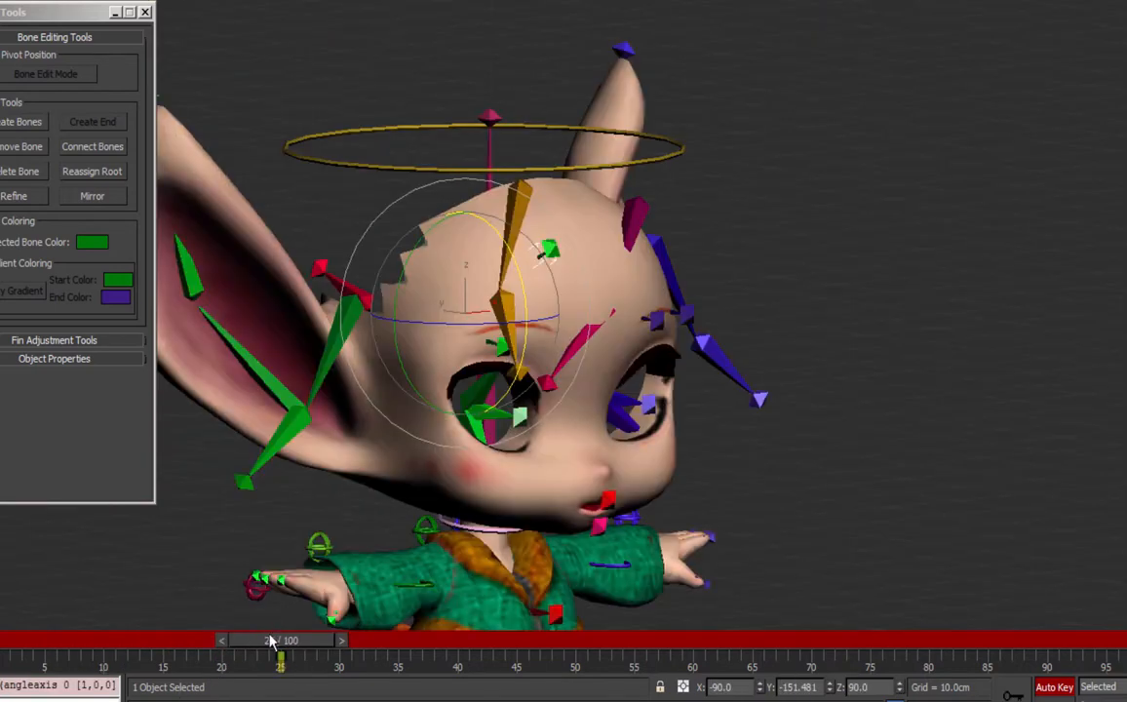
Go to frame 30 and rotate the inner right eyebrow bone down by about 45°.
left_click_drag(272, 640, 336, 640)
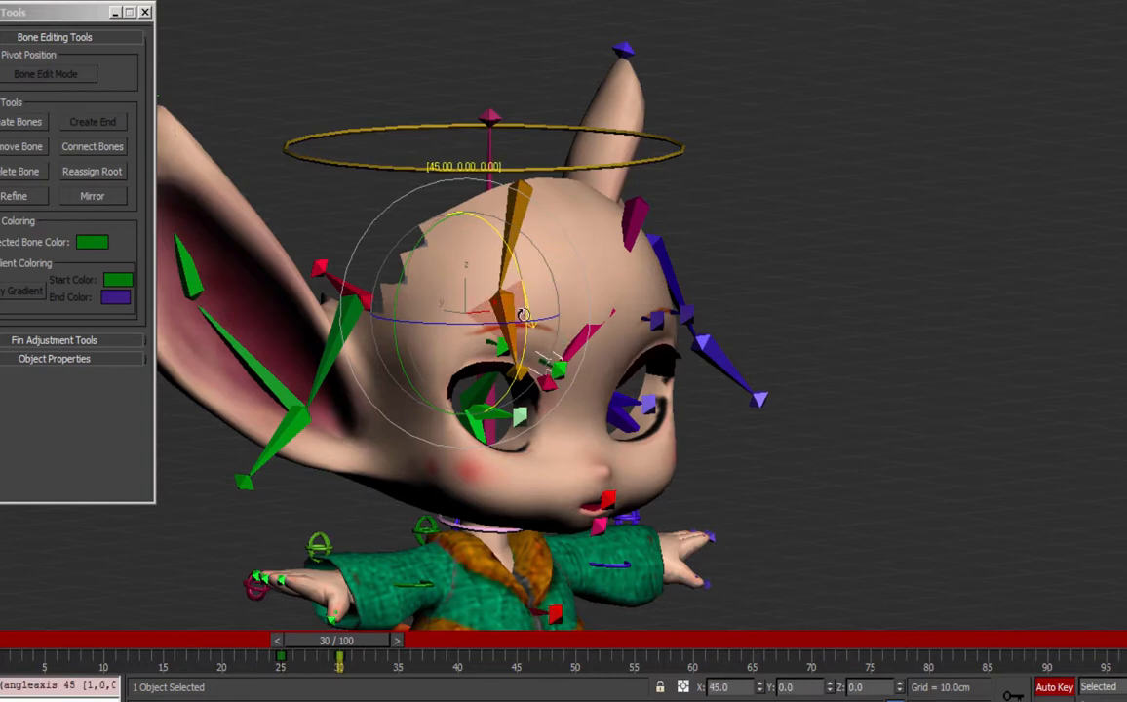
left_click_drag(523, 315, 522, 320)
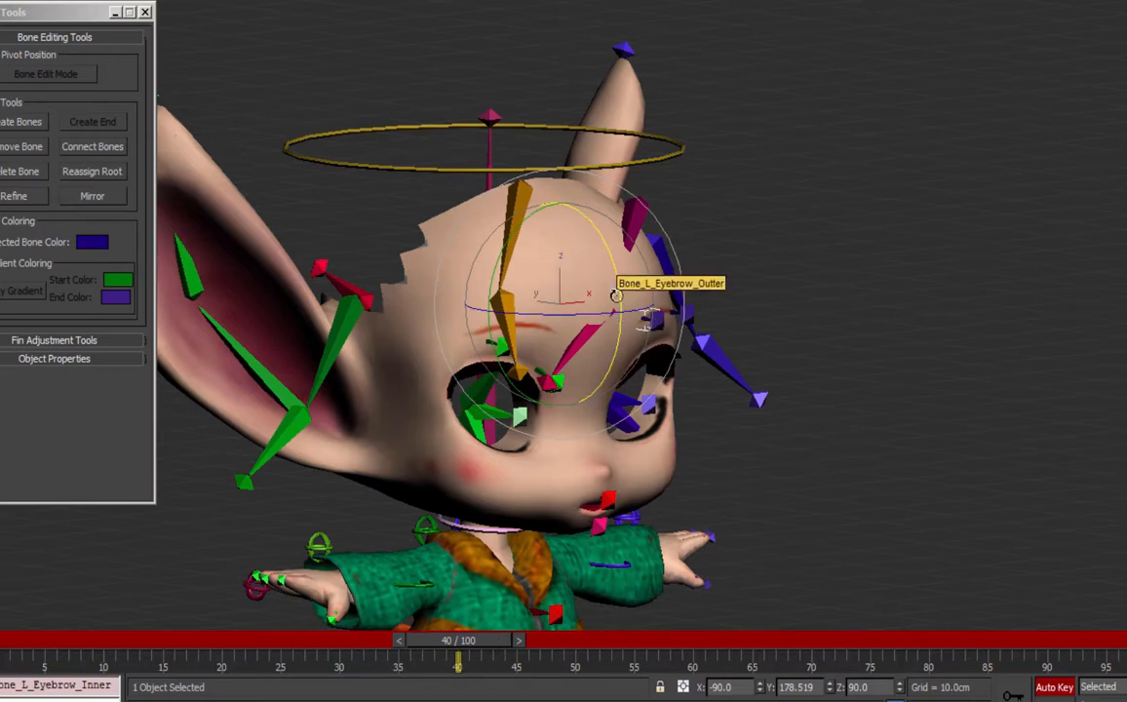
Rotate the inner left eyebrow bone up 35° at frame 40 and advance the animation to frame 45.
left_click_drag(612, 282, 618, 254)
left_click_drag(483, 645, 541, 646)
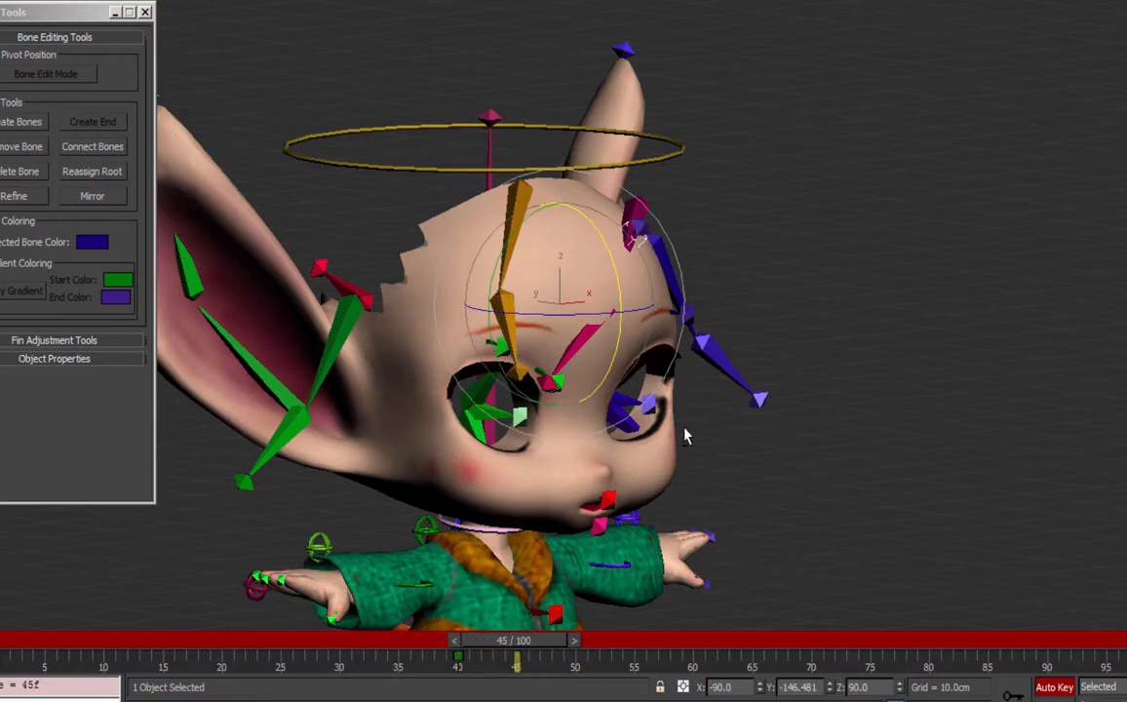
middle_click_drag(684, 435, 583, 506, "alt")
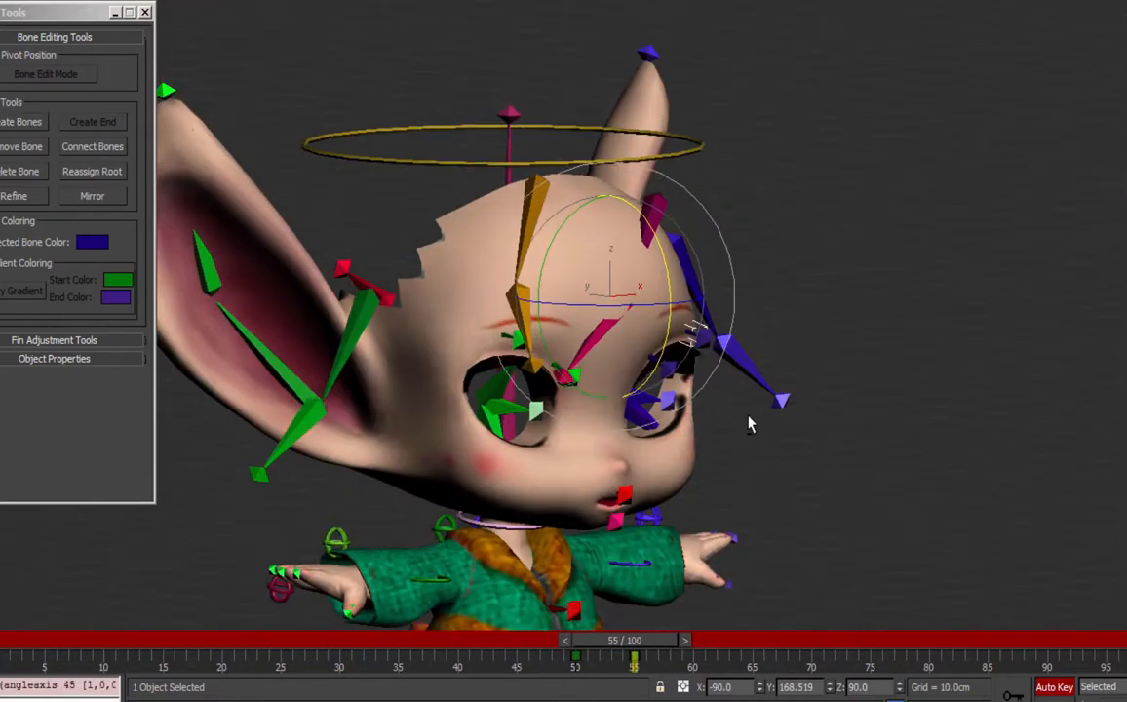
Edit the envelopes of the head's Skin modifier and select the bone Bone_R_Eyebrow_Outter for weighting.
middle_click_drag(748, 416, 757, 418, "alt")
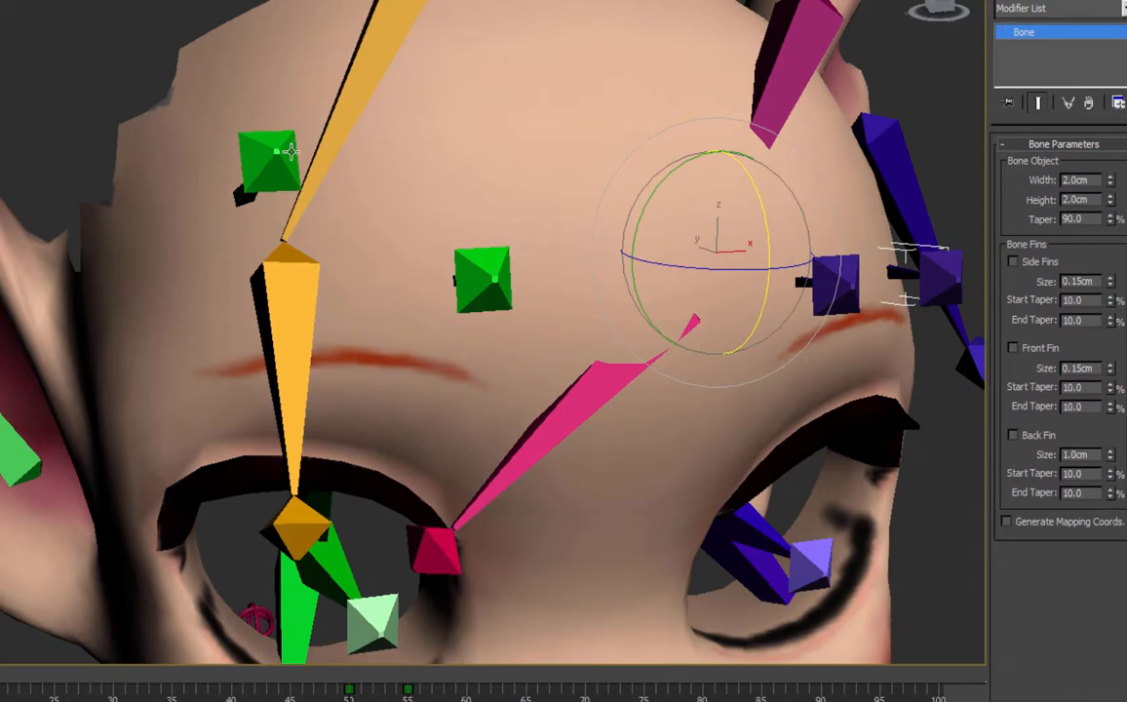
left_click(266, 58)
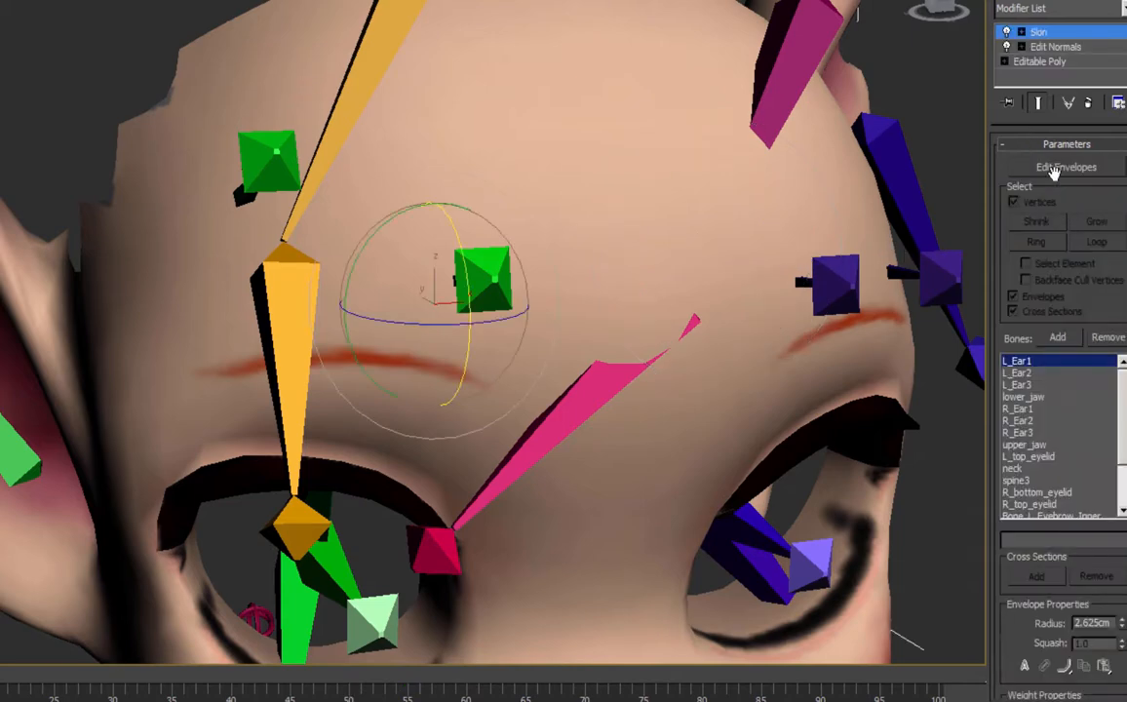
left_click(1058, 169)
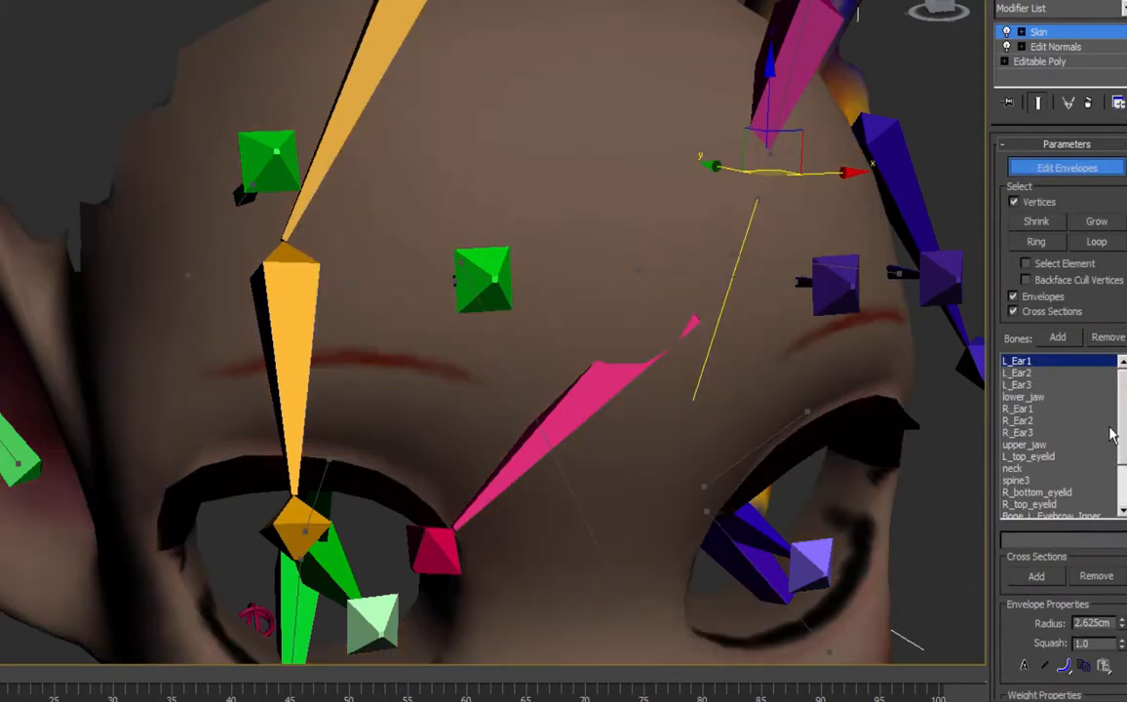
scroll(1027, 506, "down", 2)
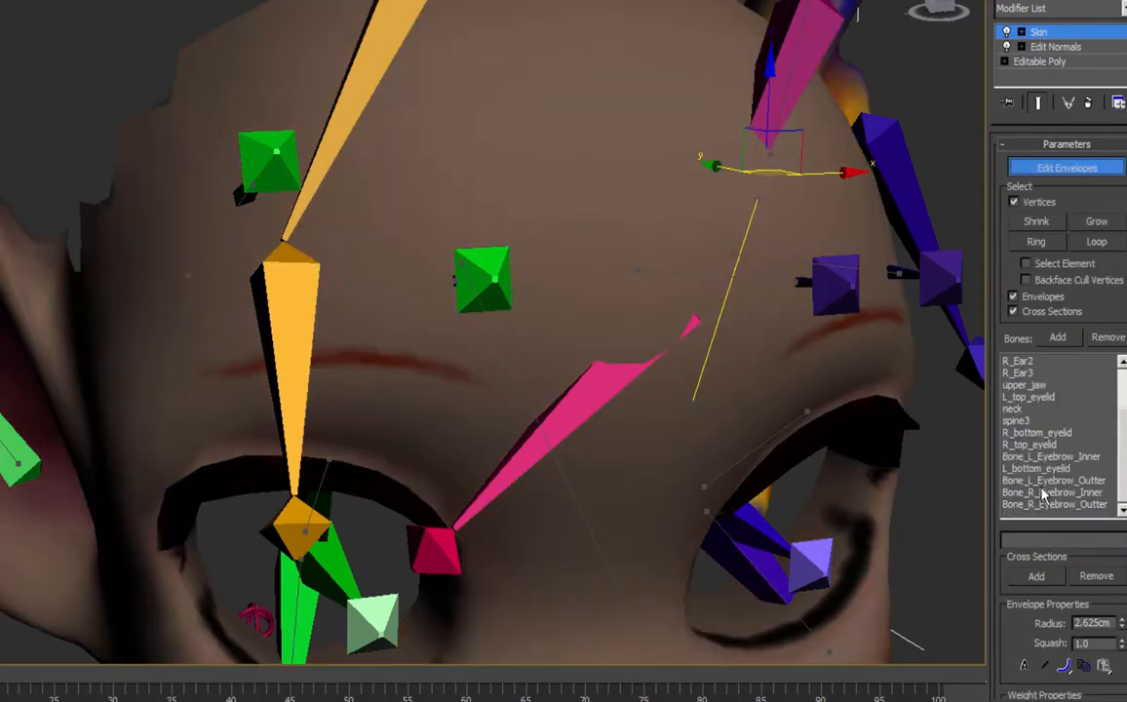
left_click(1058, 504)
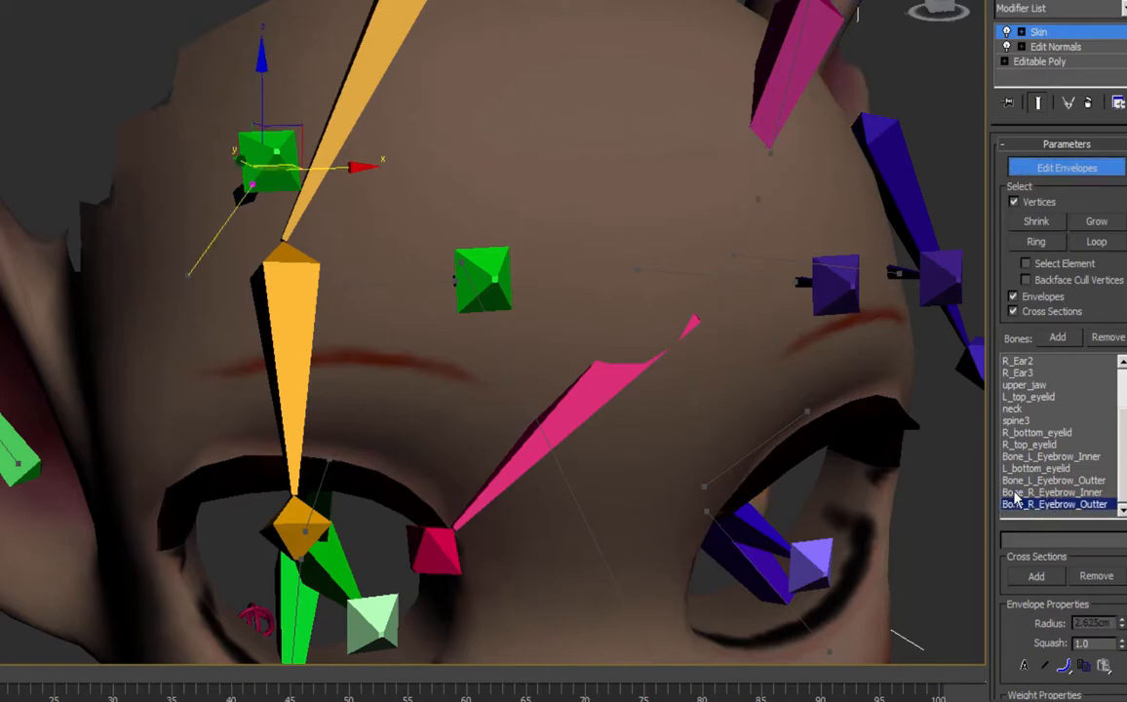
Display edged faces on the character and examine the head mesh around the right eyebrow and eye.
middle_click_drag(329, 286, 468, 388, "alt")
key("F4")
middle_click_drag(468, 388, 410, 292)
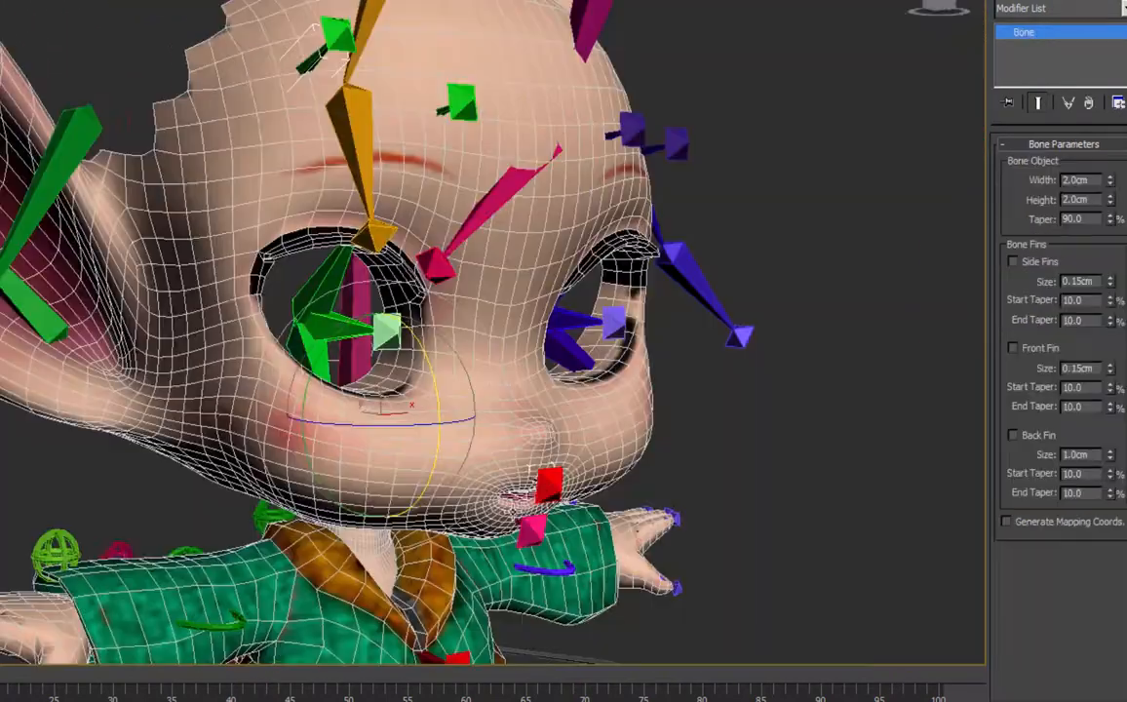
middle_click_drag(409, 361, 429, 400, "alt")
middle_click_drag(244, 98, 276, 110, "alt")
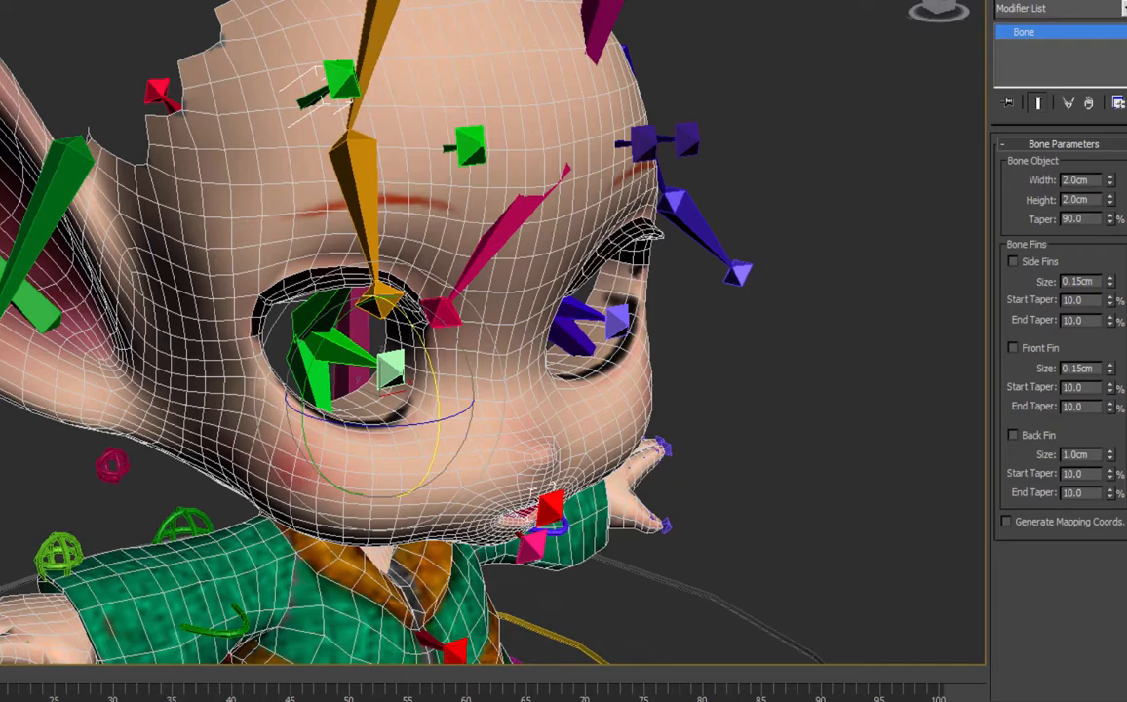
middle_click_drag(441, 319, 410, 317, "alt")
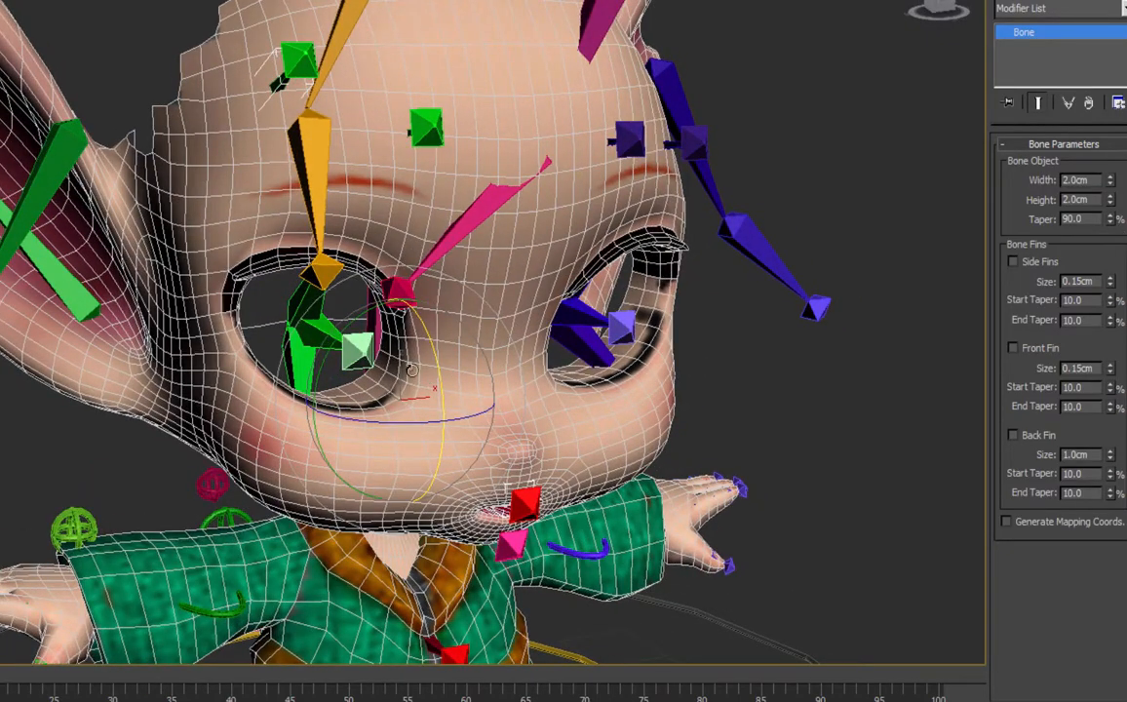
middle_click_drag(411, 371, 442, 204, "alt")
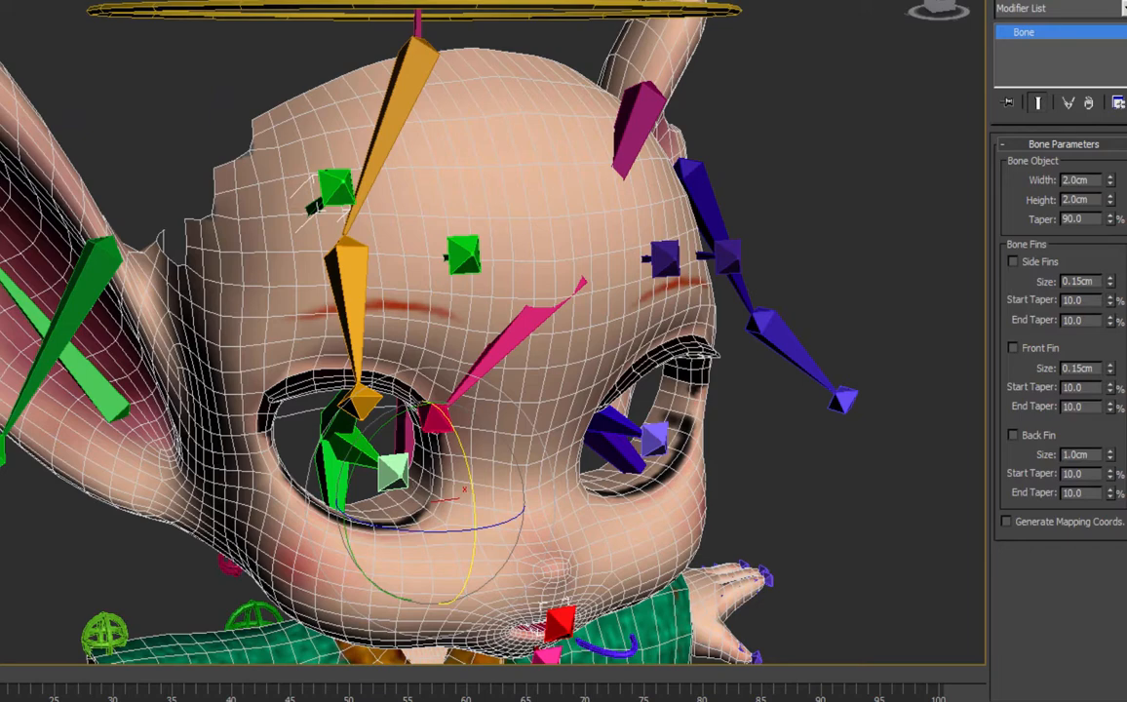
Return to the head's Skin envelope editing and enable Show No Envelopes to hide the envelopes.
left_click(546, 180)
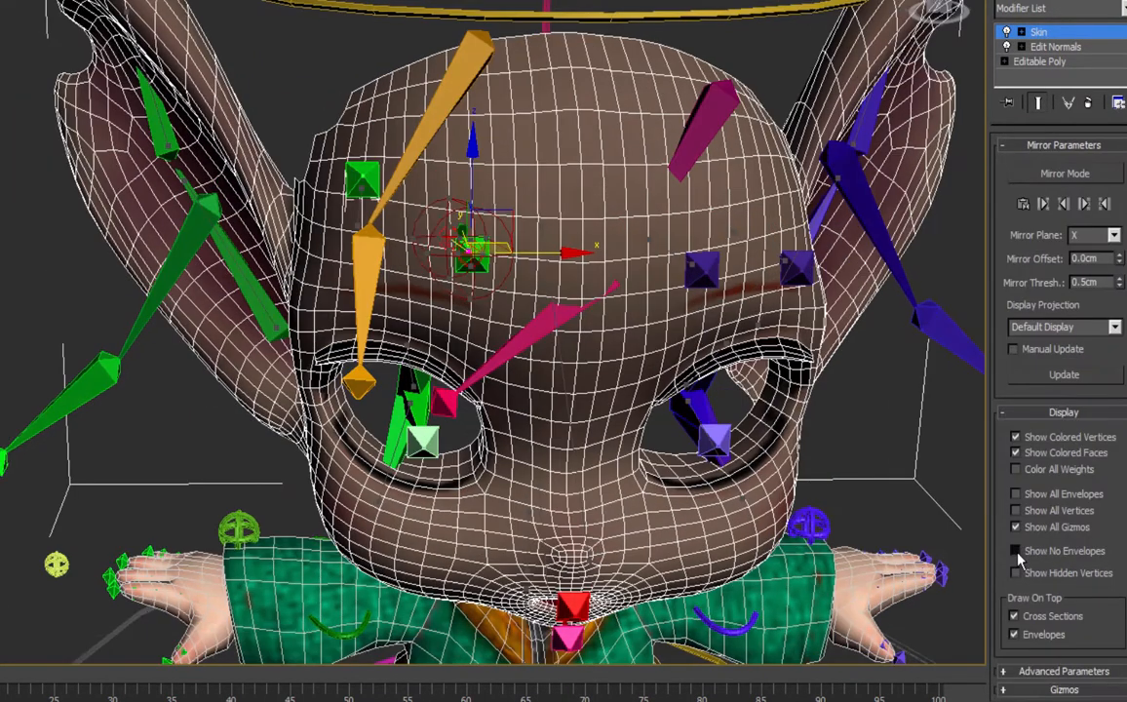
left_click(1016, 551)
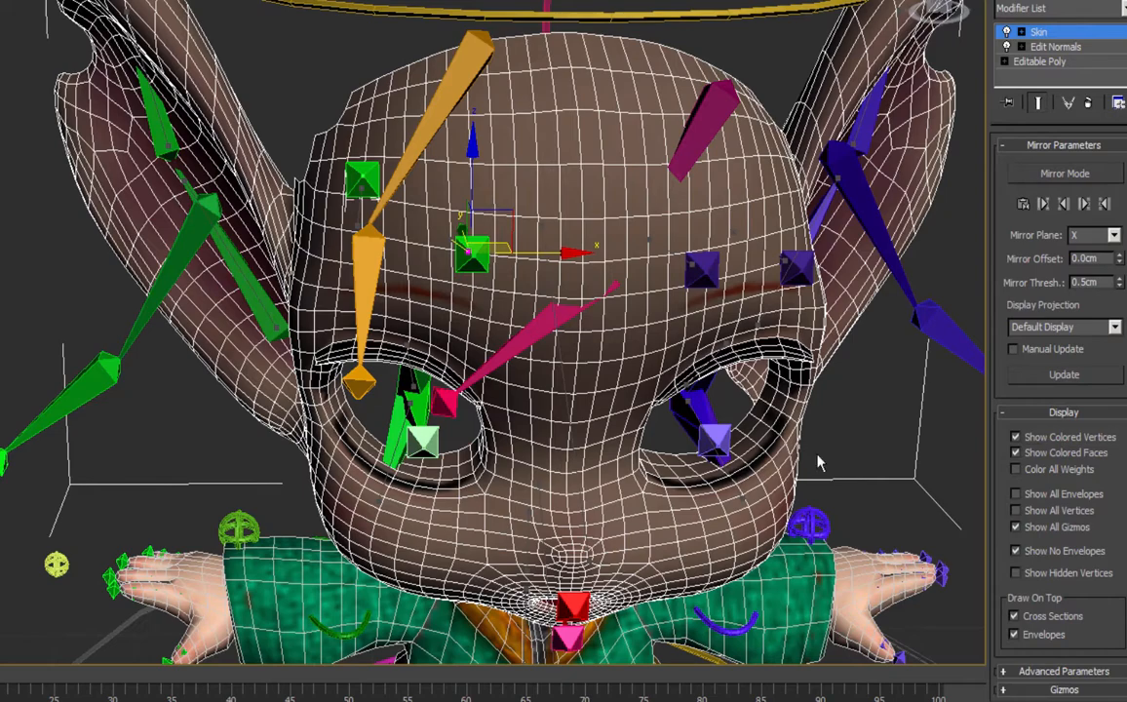
middle_click_drag(819, 465, 376, 241, "alt")
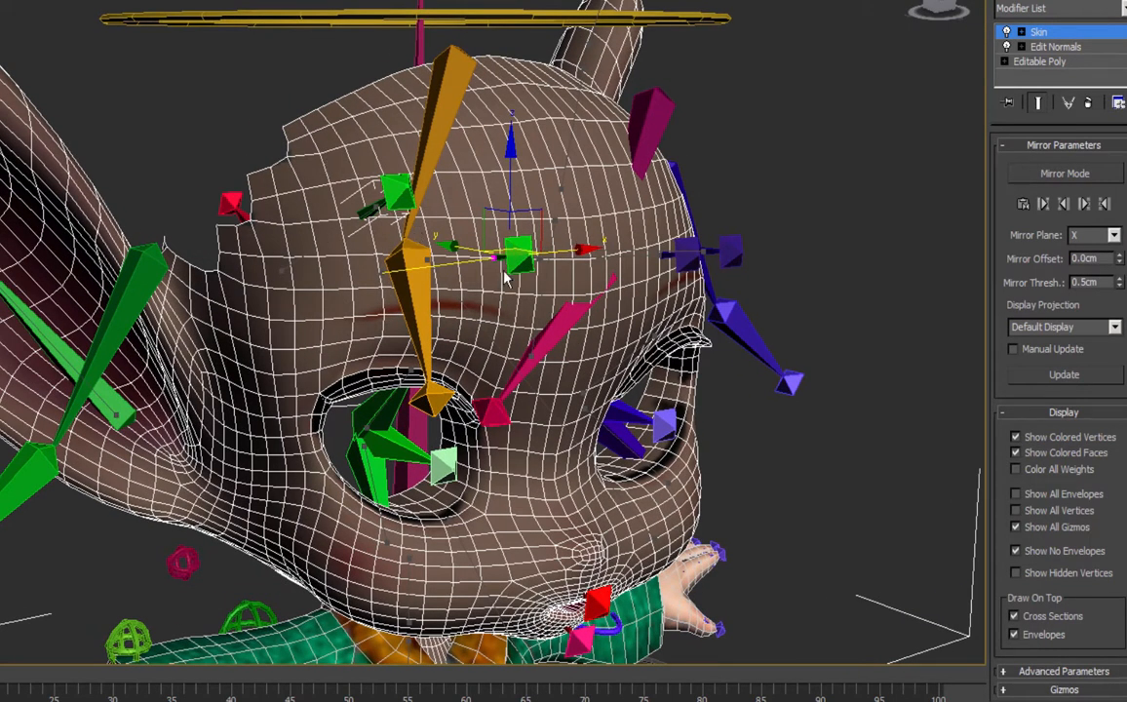
scroll(506, 279, "up", 2)
middle_click_drag(521, 206, 478, 206, "alt")
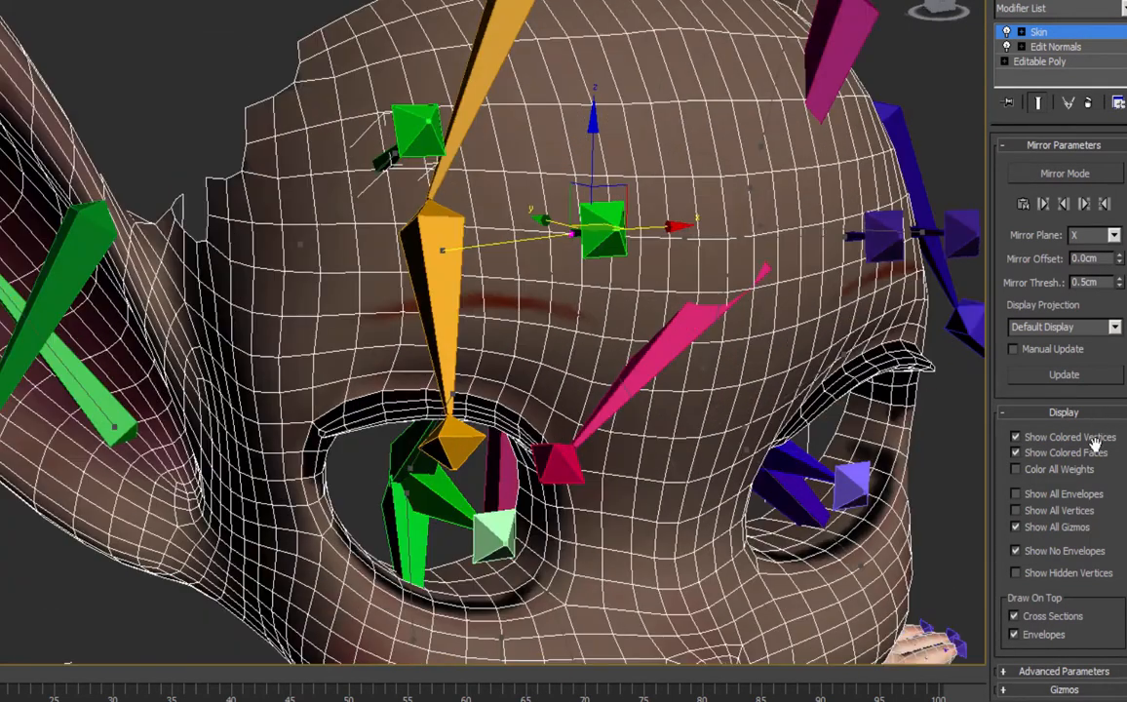
Disable Paint Blend Weights for the head's Skin and activate Paint Weights.
left_click(1071, 413)
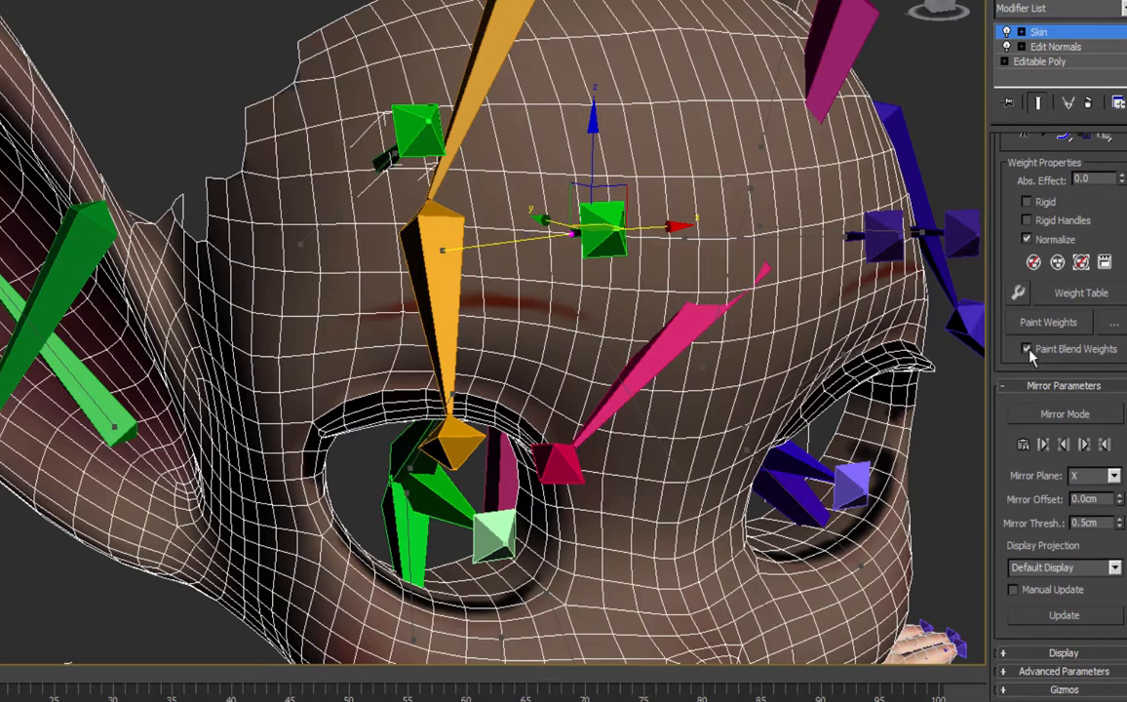
left_click(1028, 350)
left_click(1031, 325)
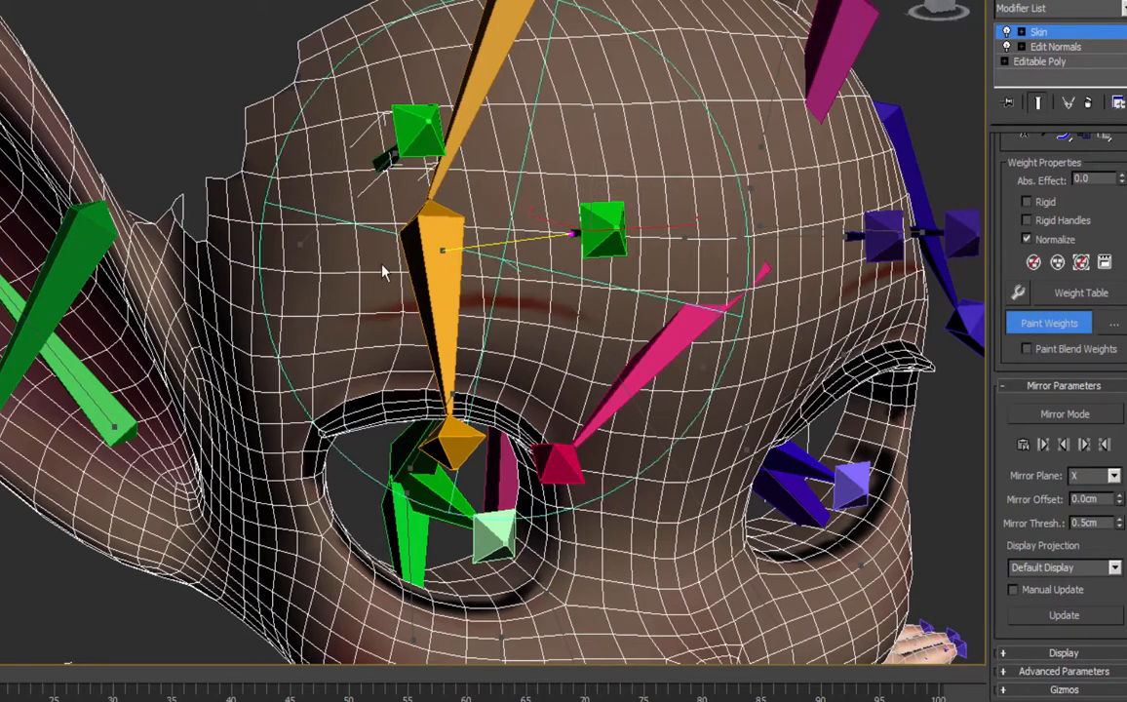
Configure the weight painter with a maximum size of 2 cm, a maximum strength of 0.7 and a convex falloff curve.
left_click(1114, 324)
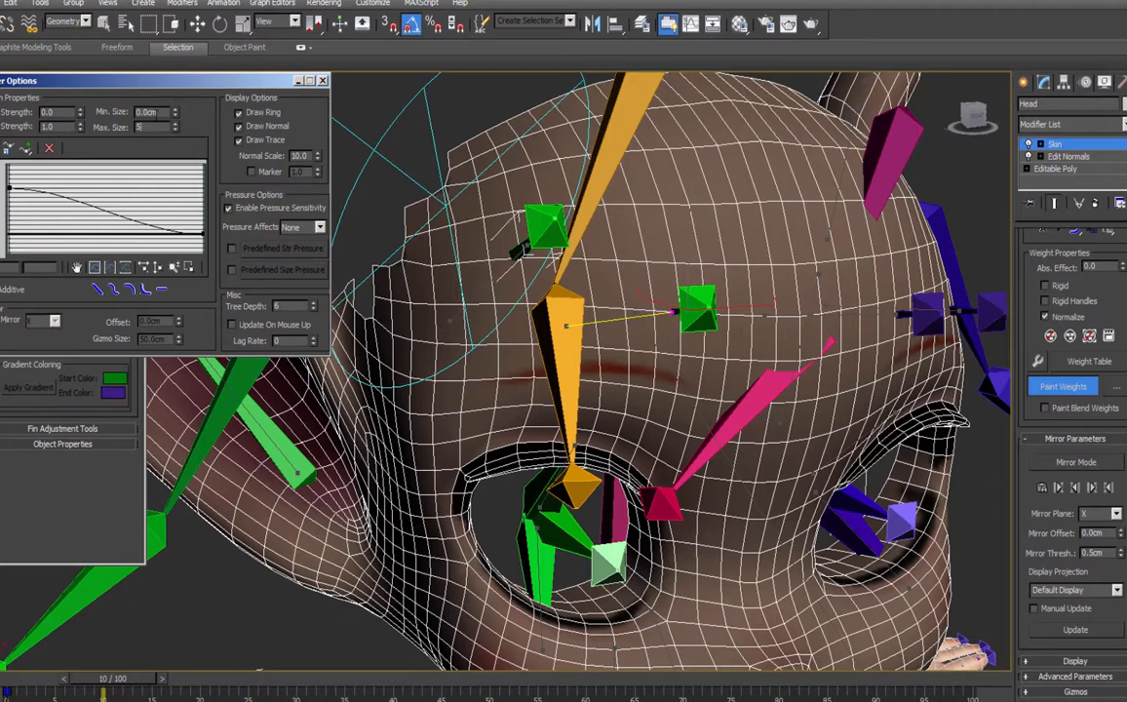
key("Return")
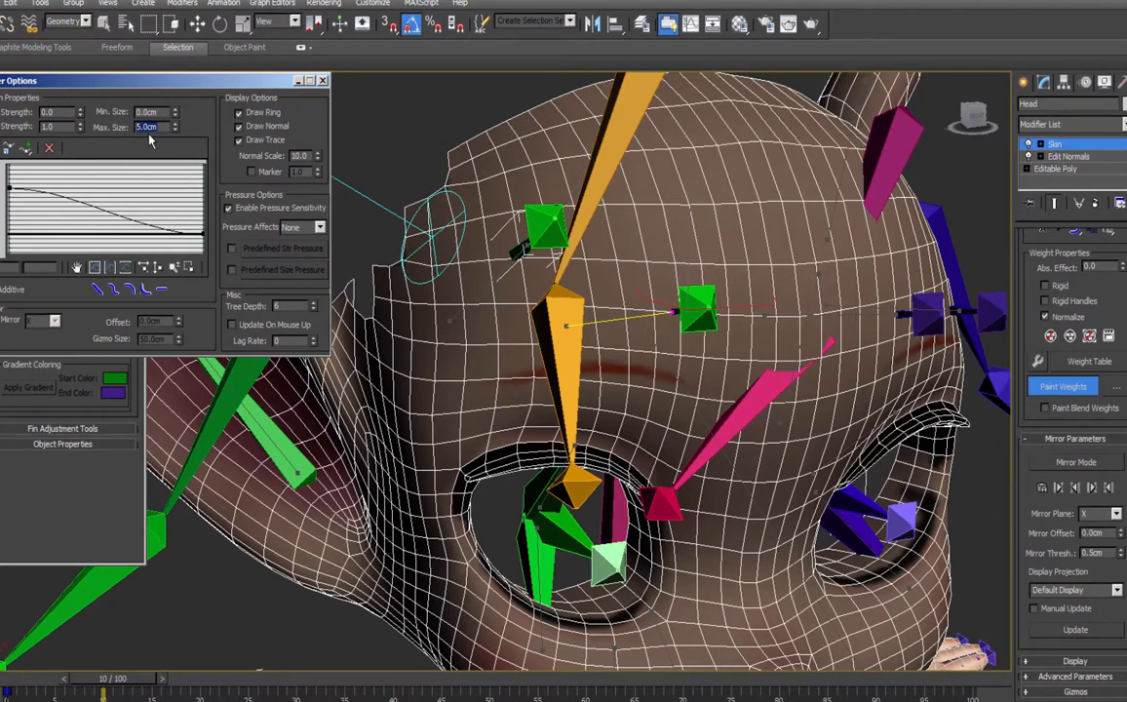
type("3")
key("Return")
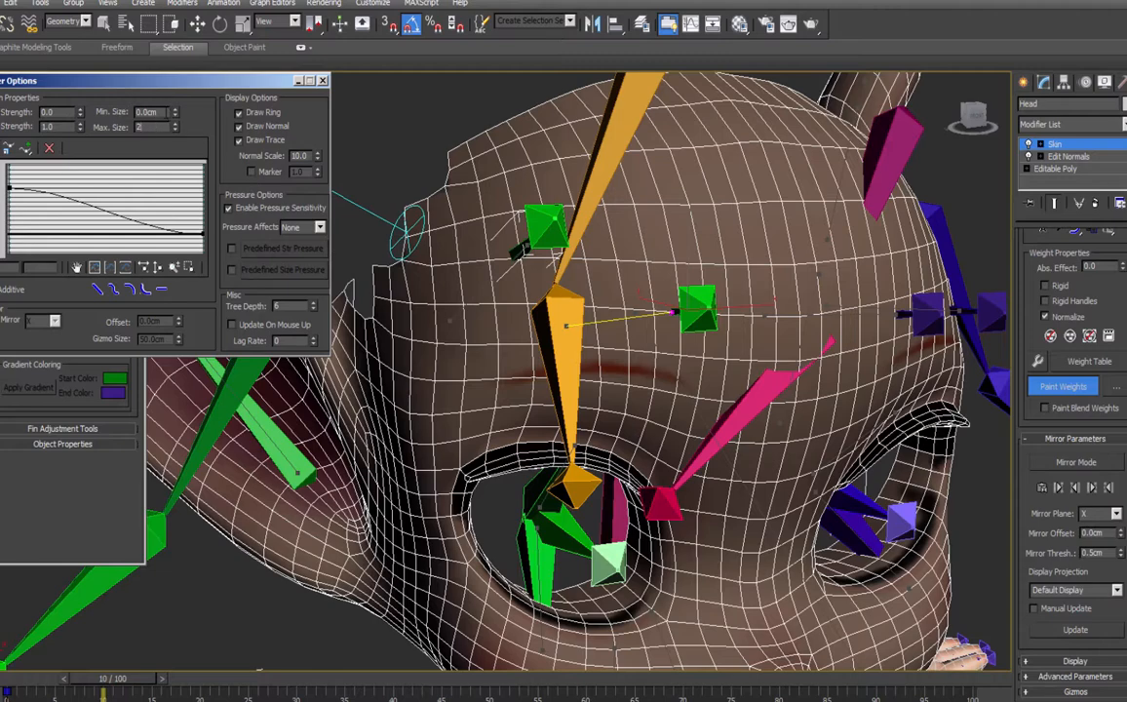
type("2")
key("Return")
left_click(131, 291)
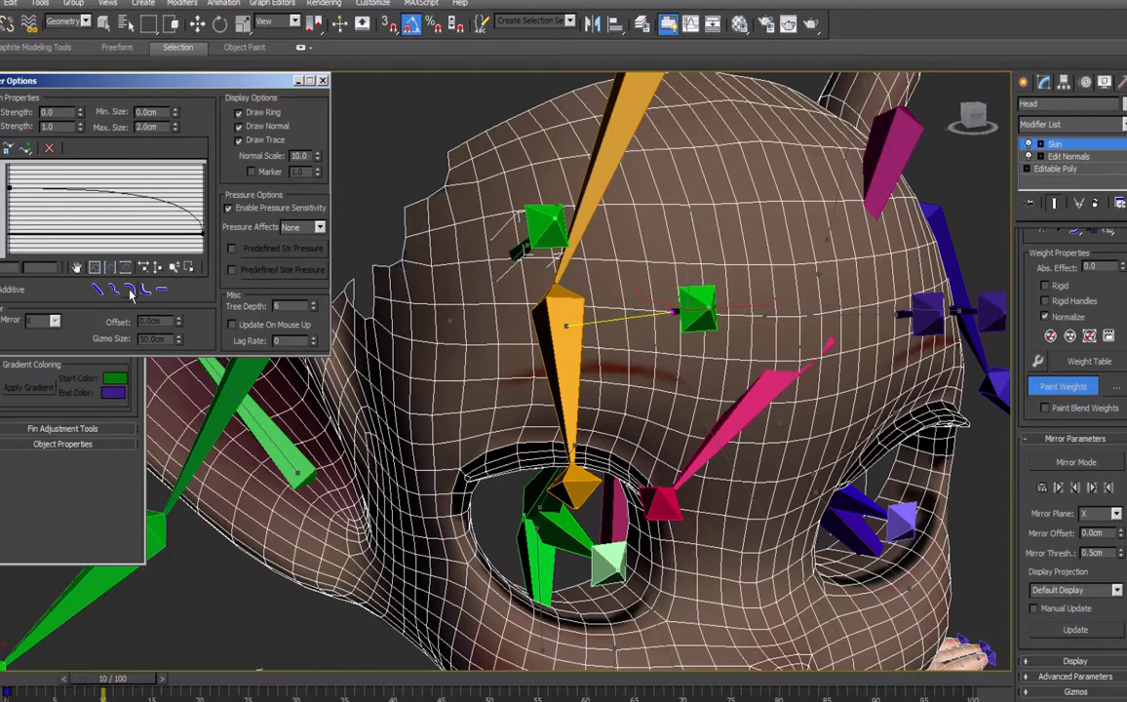
middle_click_drag(458, 317, 348, 234, "alt")
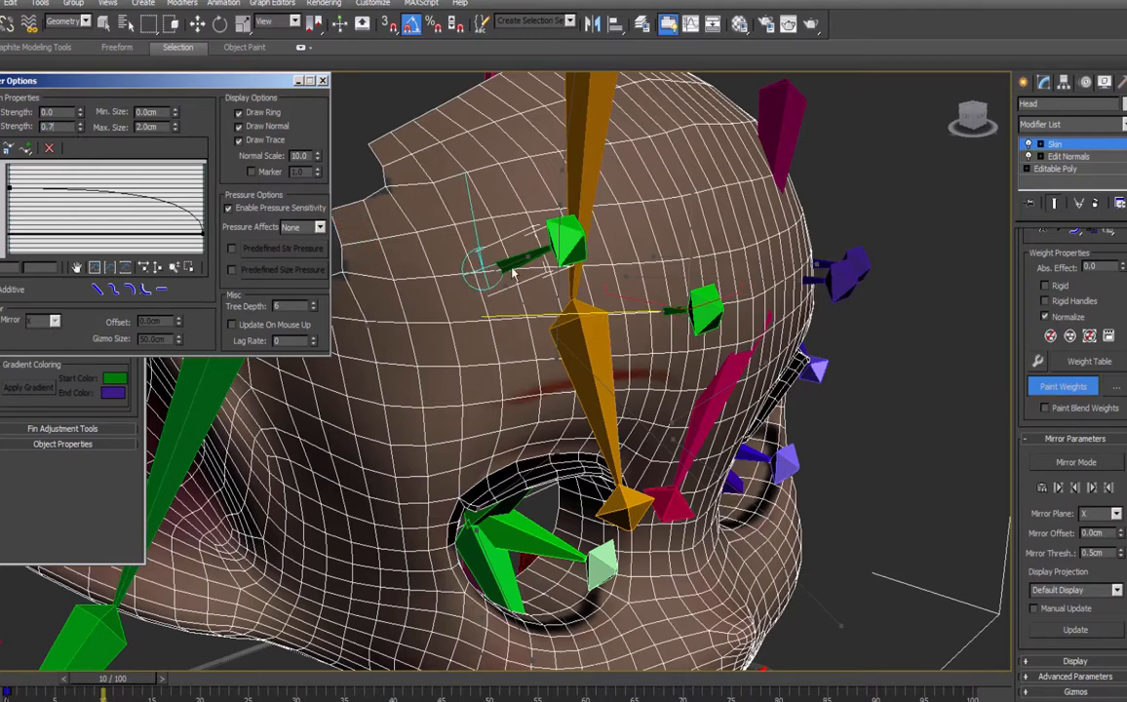
Paint strong weights for the right eyebrow bone over the outer right forehead at frame 10.
mouse_move(493, 249)
left_mouse_down()
mouse_move(509, 251)
mouse_move(556, 307)
left_mouse_up()
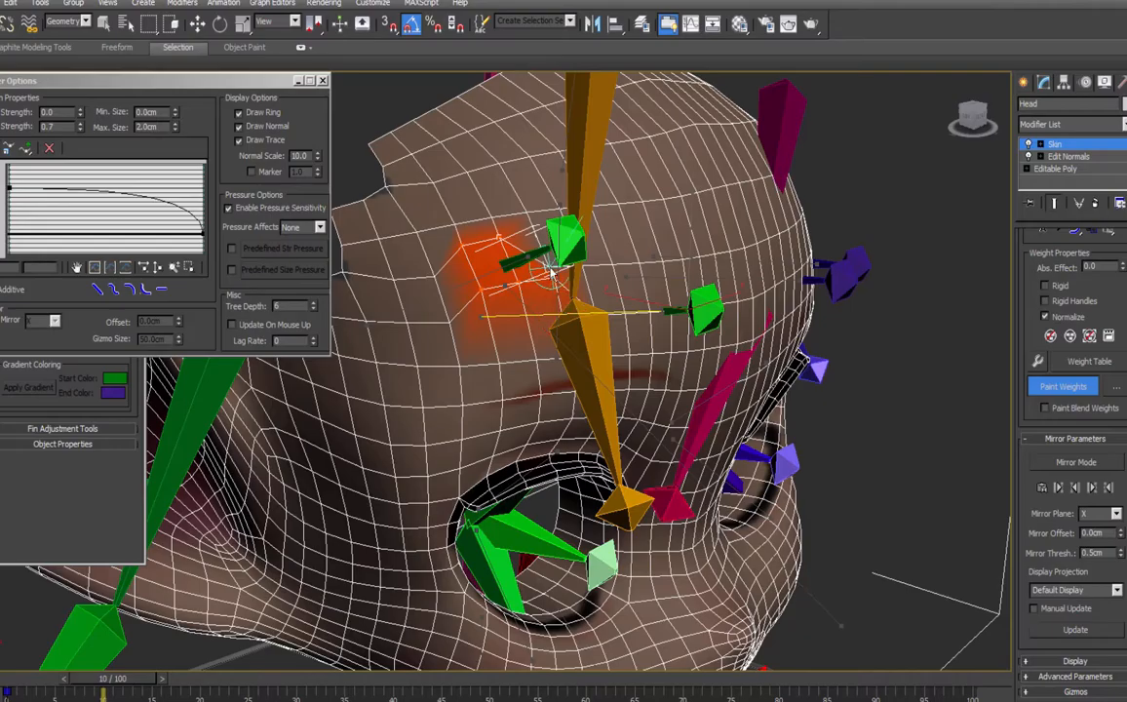
mouse_move(573, 320)
middle_mouse_down("alt")
mouse_move(553, 329)
mouse_move(507, 303)
mouse_move(454, 244)
middle_mouse_up("alt")
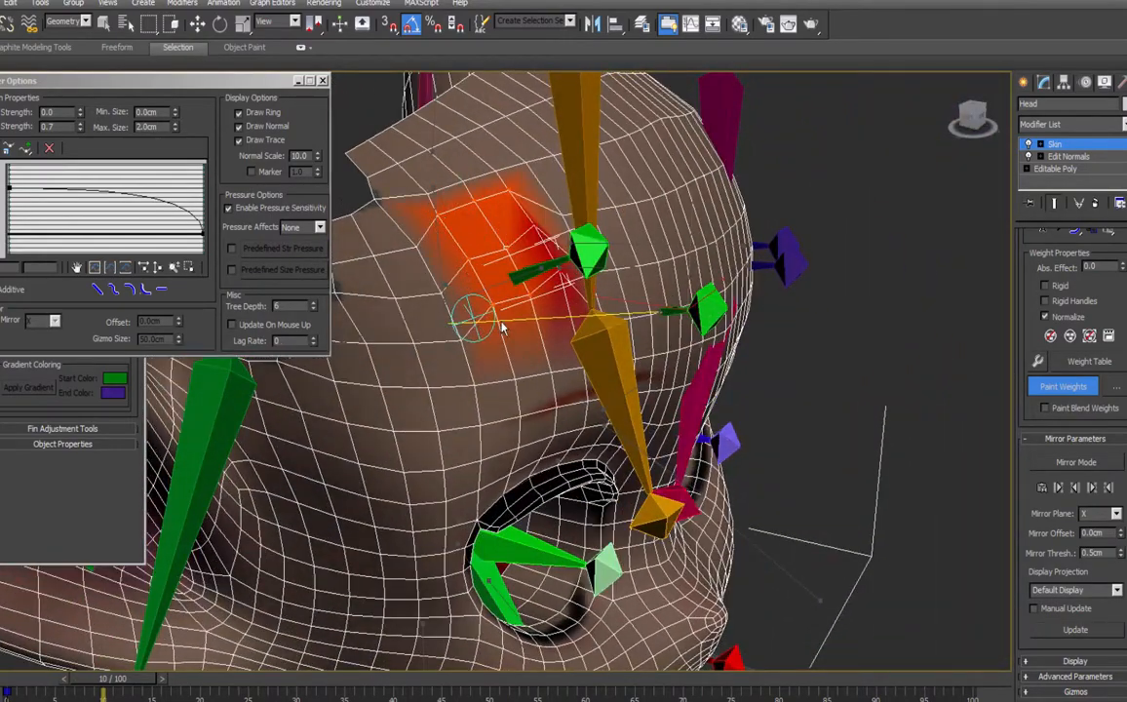
mouse_move(536, 302)
middle_mouse_down("alt")
mouse_move(568, 329)
mouse_move(543, 324)
mouse_move(551, 312)
middle_mouse_up("alt")
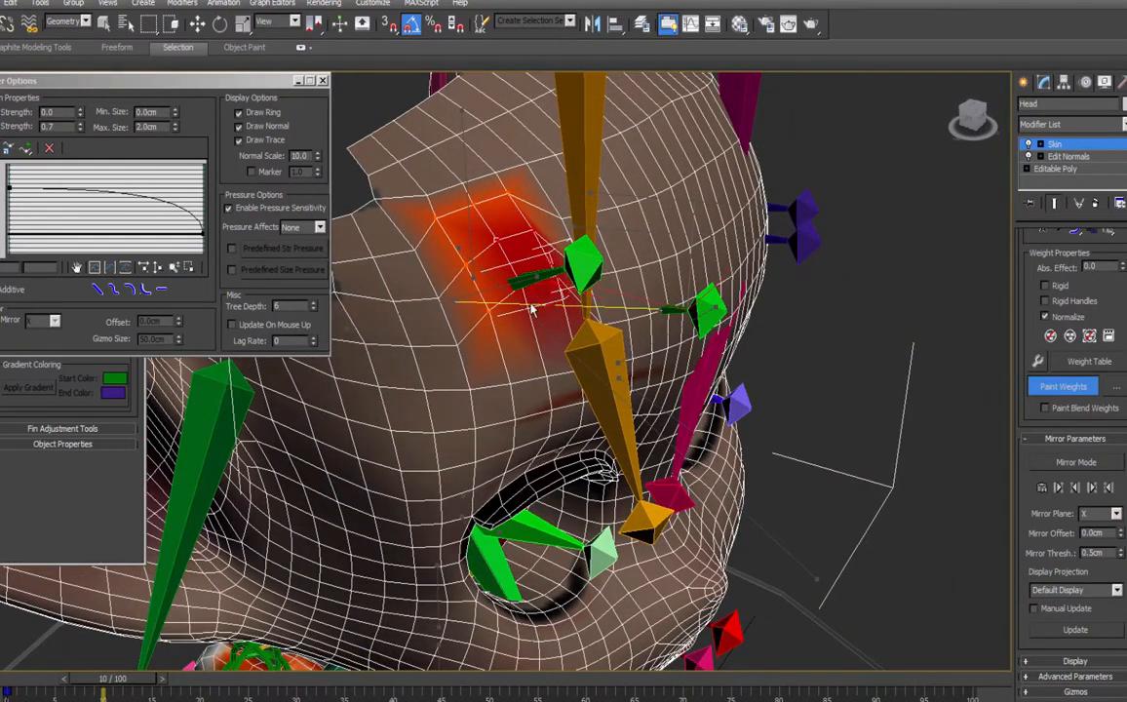
mouse_move(511, 320)
middle_mouse_down("alt")
mouse_move(502, 293)
mouse_move(593, 227)
middle_mouse_up("alt")
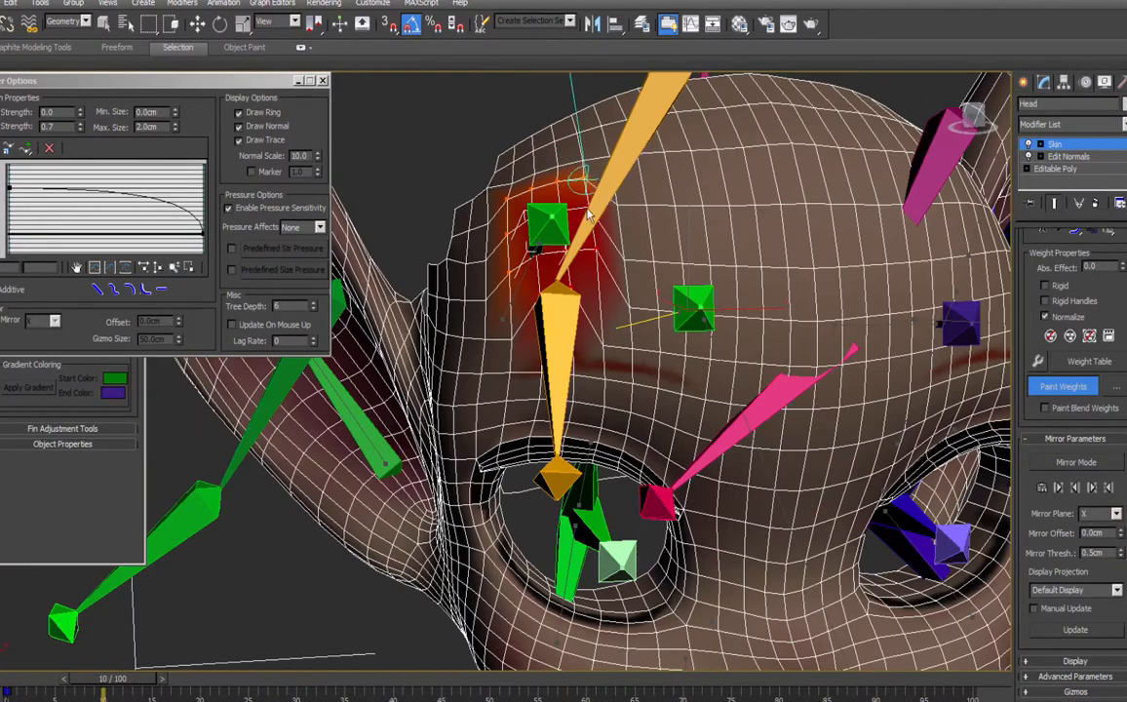
mouse_move(607, 334)
middle_mouse_down("alt")
mouse_move(634, 317)
mouse_move(601, 337)
mouse_move(598, 324)
mouse_move(641, 351)
mouse_move(629, 341)
middle_mouse_up("alt")
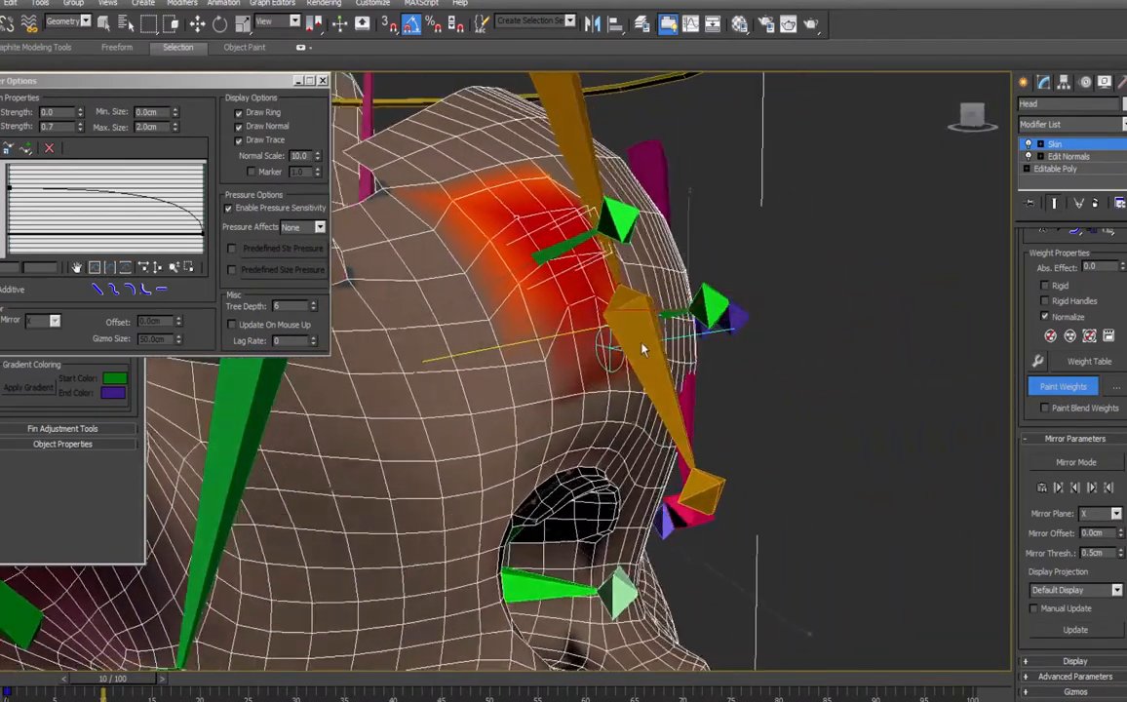
mouse_move(561, 390)
middle_mouse_down("alt")
mouse_move(634, 370)
mouse_move(488, 361)
mouse_move(585, 363)
mouse_move(565, 330)
mouse_move(541, 378)
middle_mouse_up("alt")
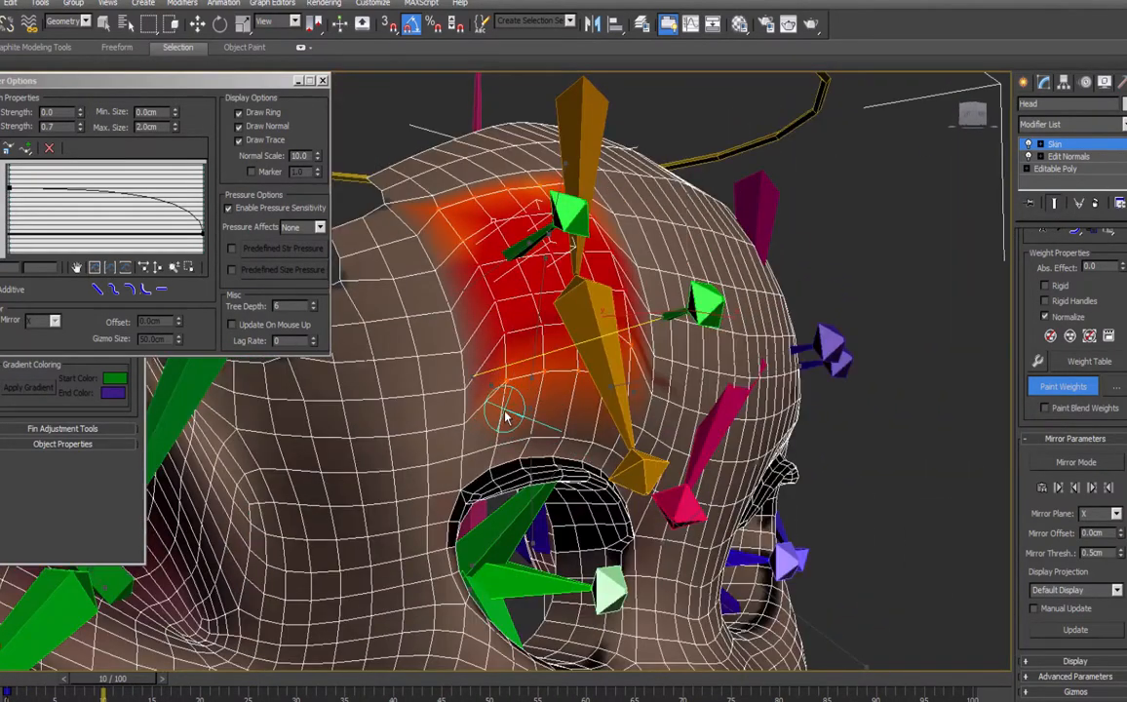
Extend the right eyebrow bone's painted weights down the outer brow toward the upper eyelid.
left_click_drag(493, 439, 596, 438)
mouse_move(597, 438)
middle_mouse_down("alt")
mouse_move(644, 422)
mouse_move(632, 434)
middle_mouse_up("alt")
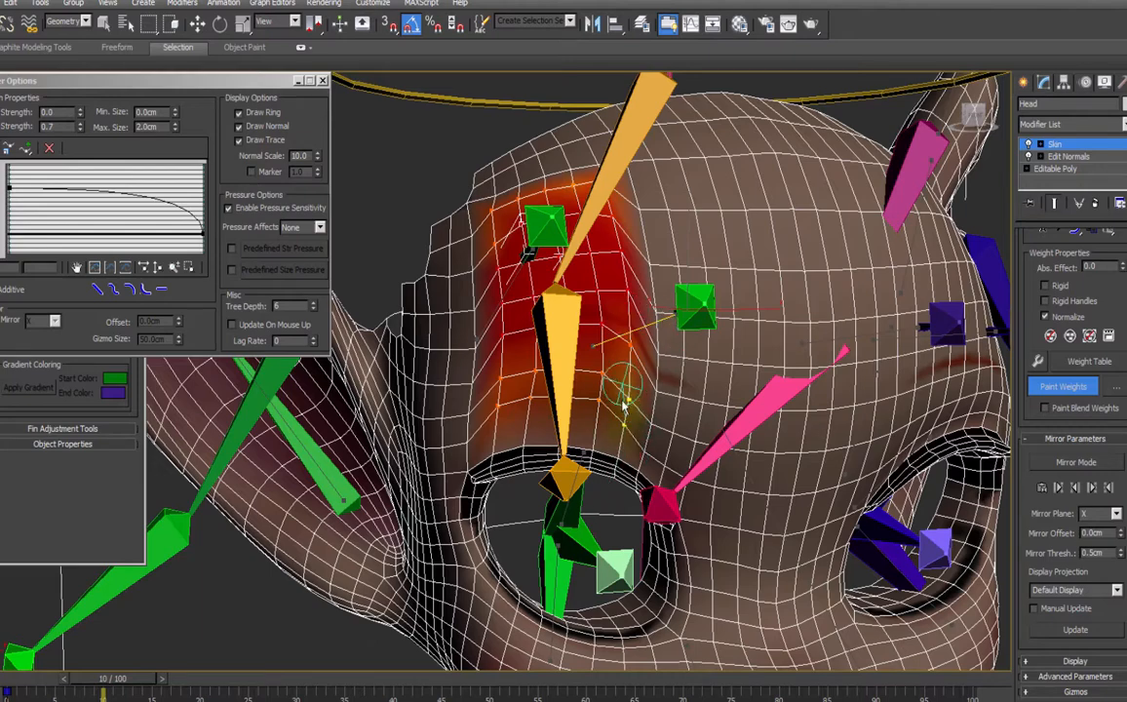
middle_click_drag(665, 306, 646, 338, "alt")
Lower the weight painter's maximum strength to 0.1 and give it the smooth S-shaped falloff curve.
left_click_drag(66, 128, 1, 134)
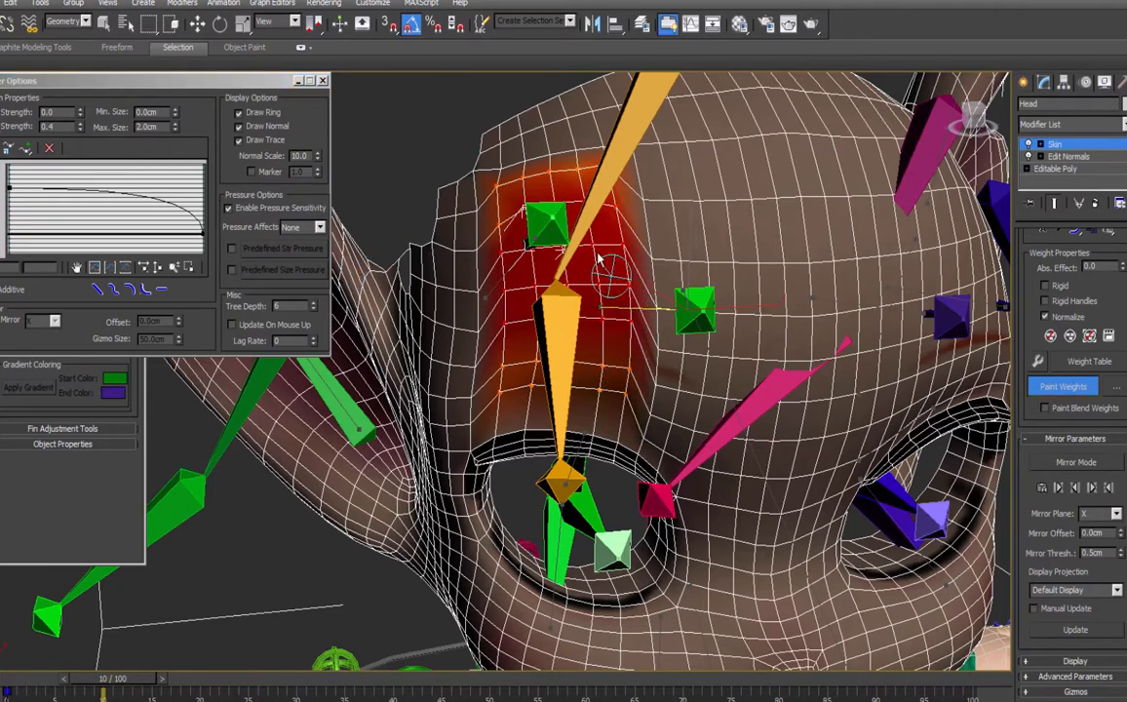
mouse_move(599, 259)
middle_mouse_down("alt")
mouse_move(673, 289)
mouse_move(659, 304)
mouse_move(575, 322)
middle_mouse_up("alt")
left_click(113, 291)
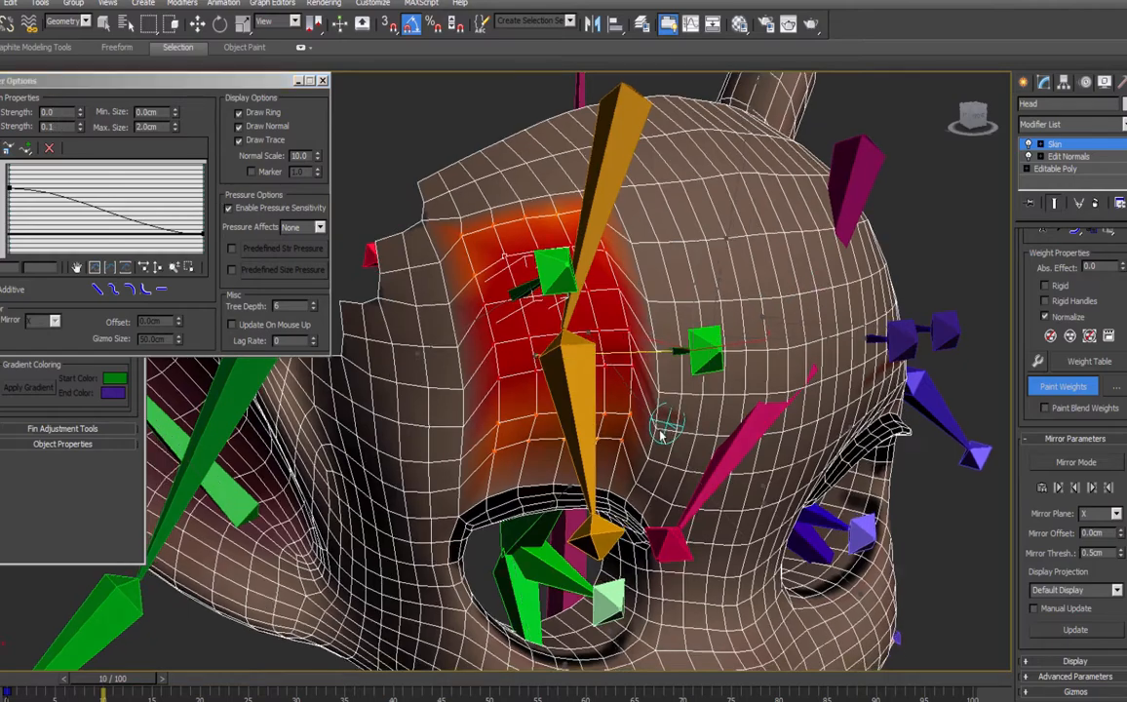
Feather the weights along the inner, upper and outer edges of the painted right forehead area.
mouse_move(667, 433)
middle_mouse_down("alt")
mouse_move(669, 422)
mouse_move(634, 429)
middle_mouse_up("alt")
mouse_move(635, 390)
left_mouse_down("alt")
mouse_move(639, 295)
mouse_move(626, 226)
mouse_move(510, 243)
left_mouse_up("alt")
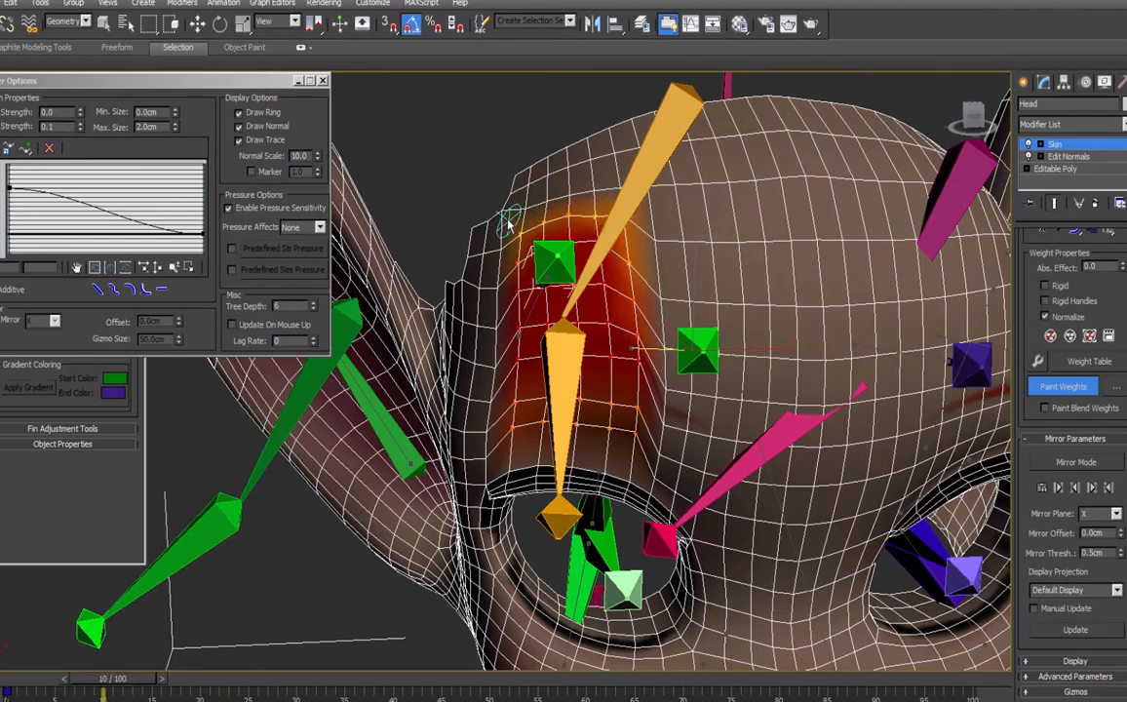
middle_click_drag(522, 237, 492, 293, "alt")
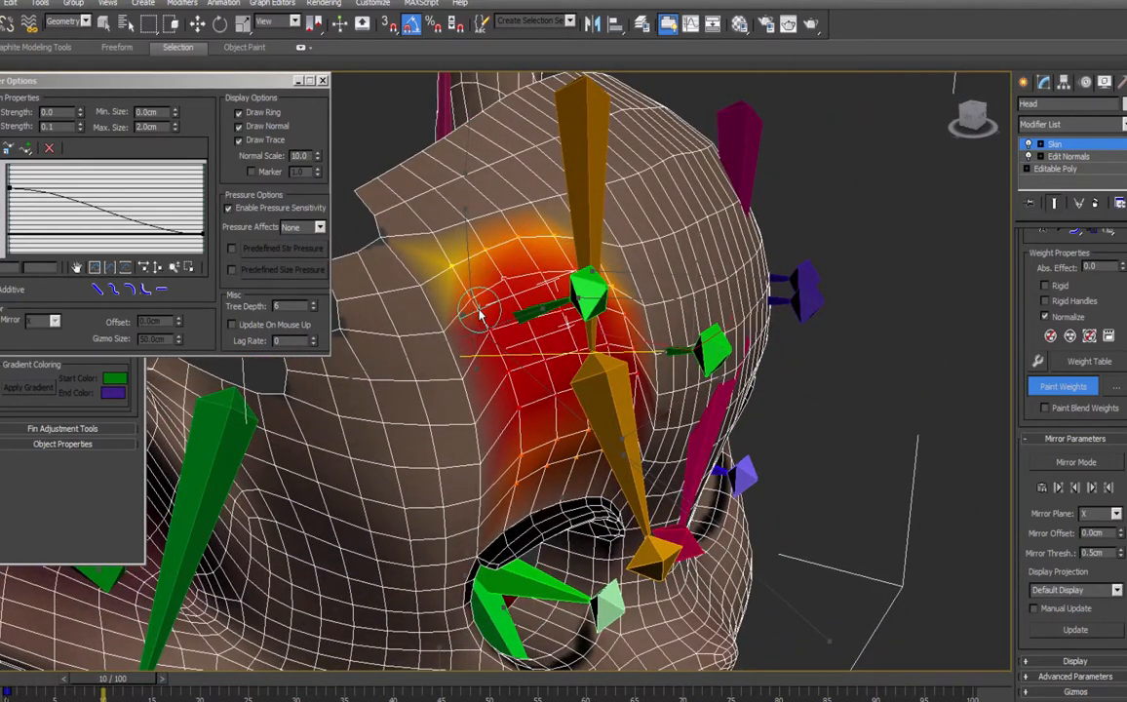
mouse_move(473, 305)
left_mouse_down()
mouse_move(446, 335)
mouse_move(478, 489)
mouse_move(461, 377)
mouse_move(441, 336)
mouse_move(478, 493)
mouse_move(544, 521)
left_mouse_up()
middle_click_drag(545, 522, 531, 457, "alt")
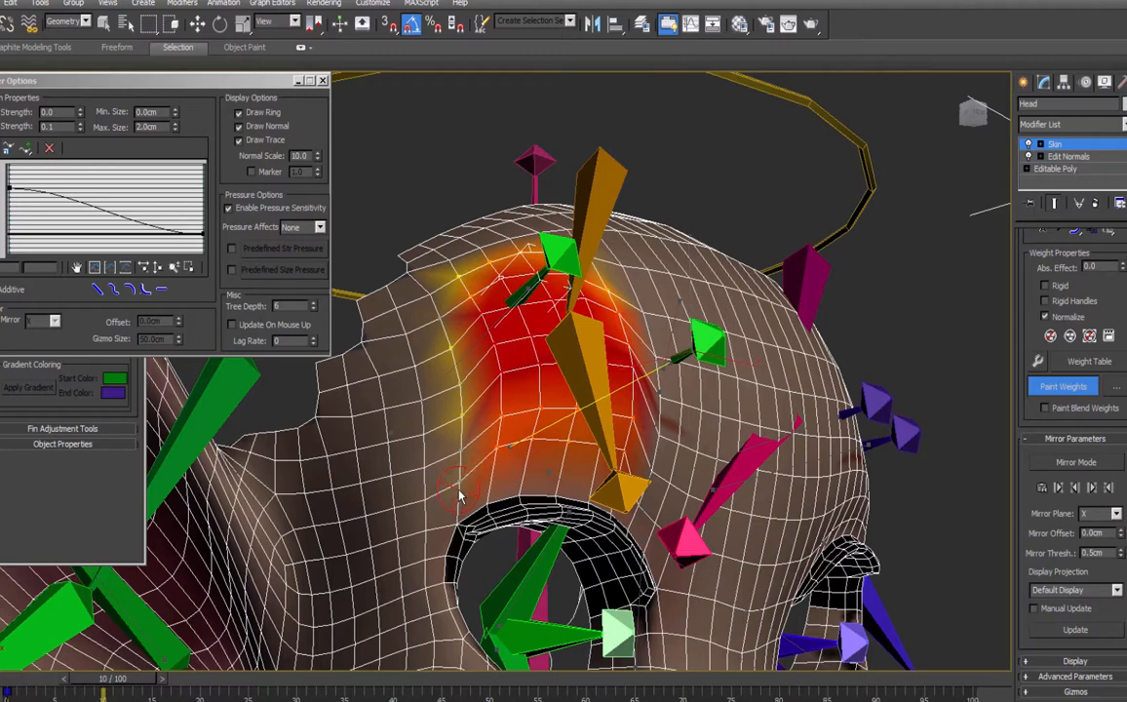
Blend the lower edge of the weights just above the right eyelid with light additive and subtractive strokes.
left_click_drag(543, 450, 629, 456)
middle_click_drag(646, 492, 629, 462, "alt")
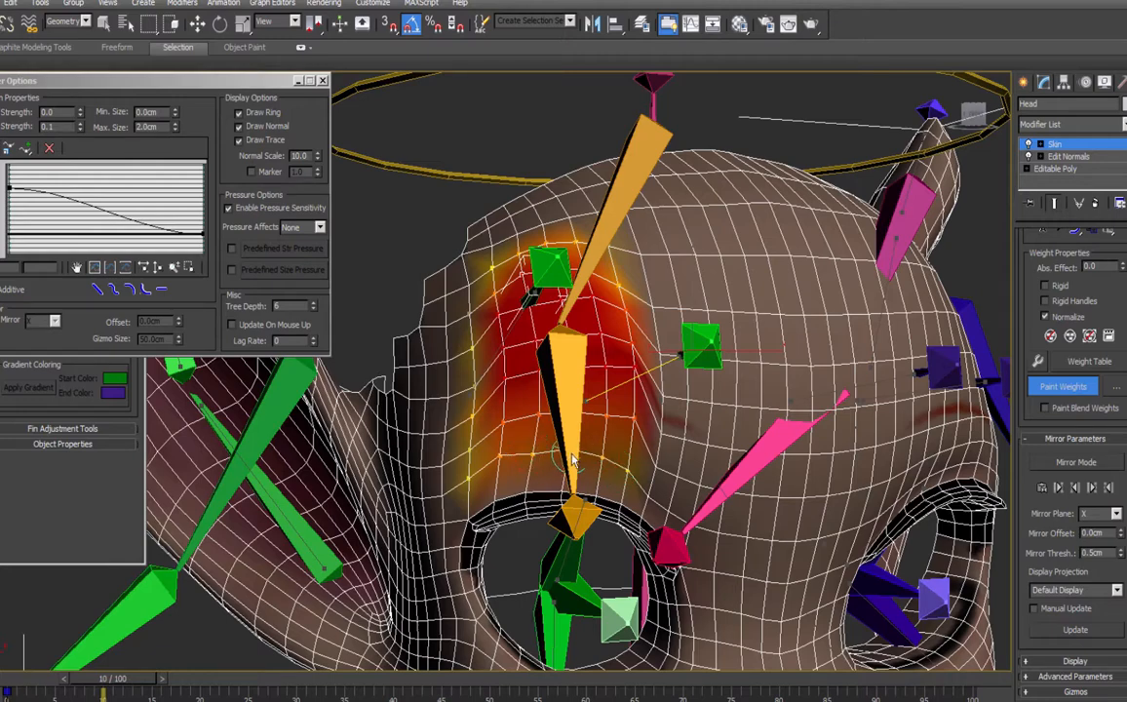
mouse_move(626, 478)
left_mouse_down("alt")
mouse_move(470, 485)
mouse_move(541, 466)
mouse_move(579, 471)
left_mouse_up("alt")
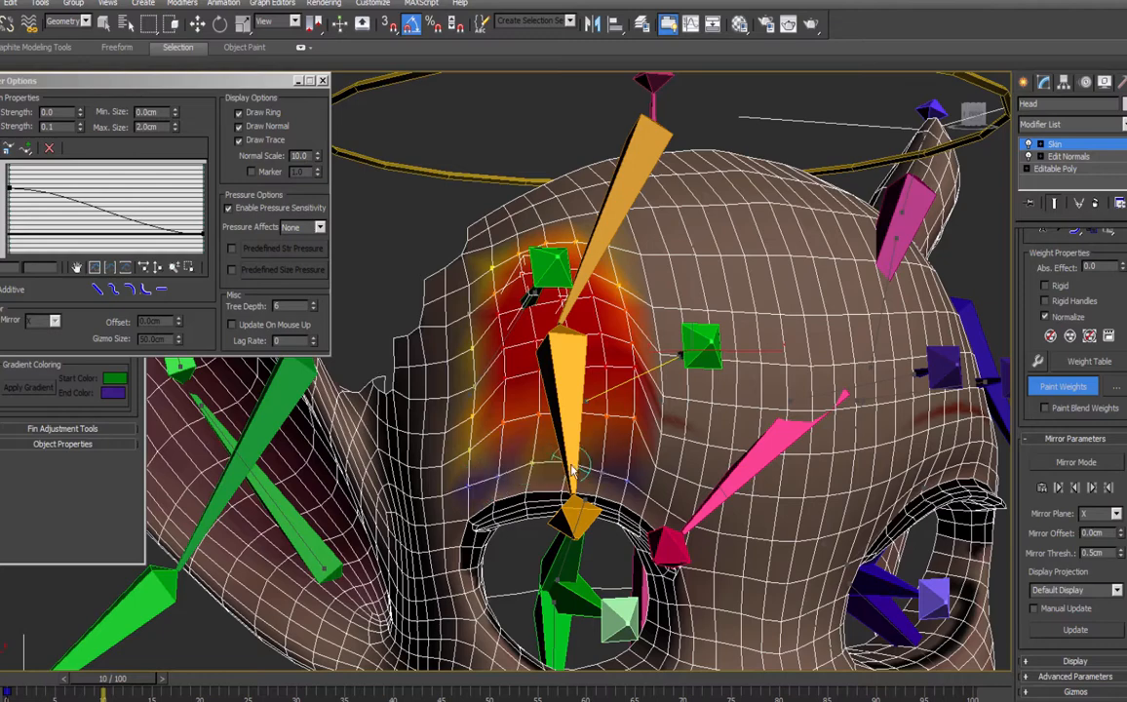
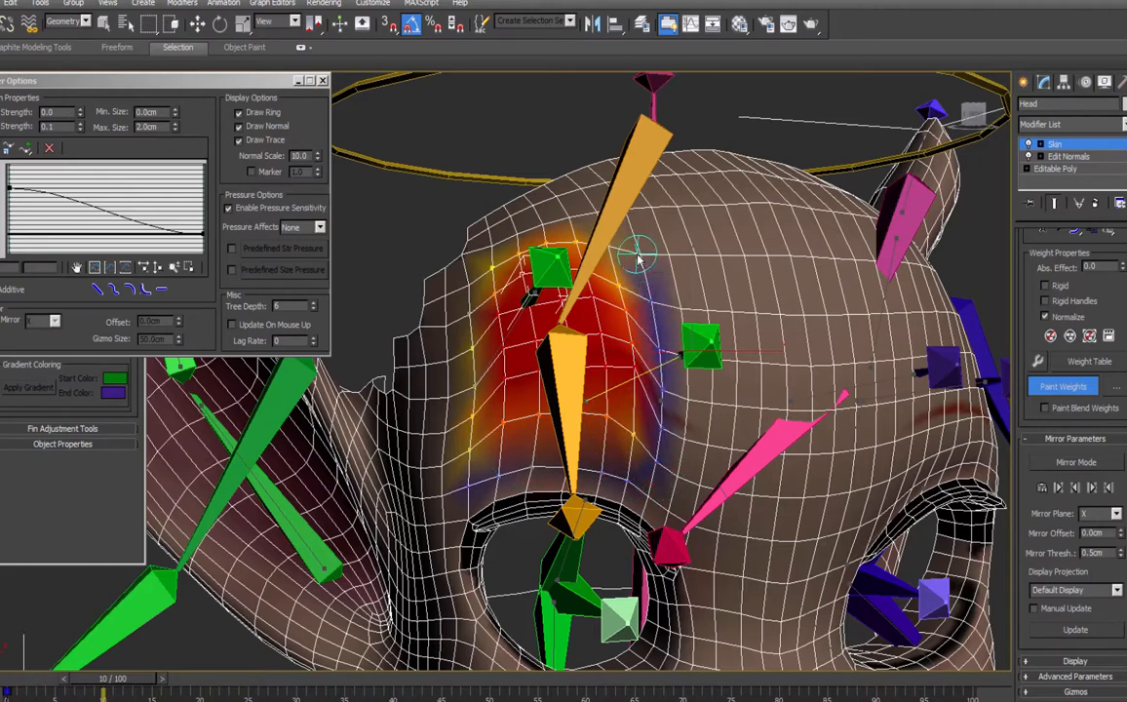
Soften the edge of the right forehead weights and check the deformation across the eyebrow test poses.
mouse_move(641, 258)
left_mouse_down()
mouse_move(619, 255)
mouse_move(494, 340)
mouse_move(637, 445)
mouse_move(503, 439)
left_mouse_up()
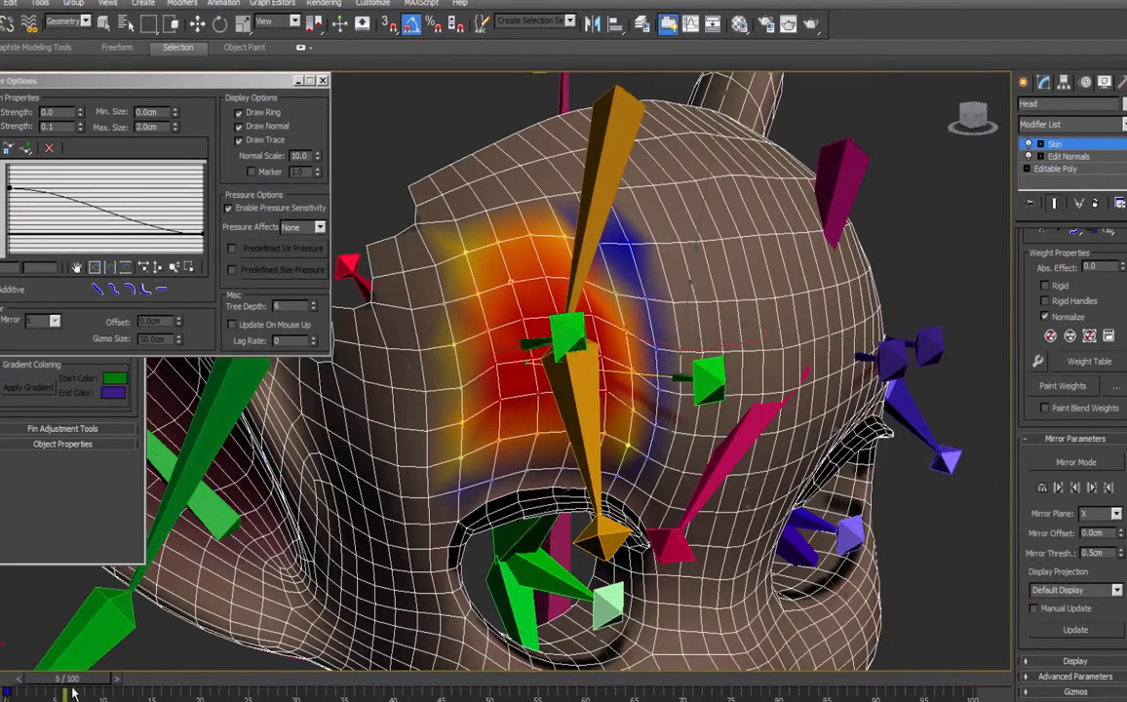
mouse_move(71, 685)
left_mouse_down()
mouse_move(60, 685)
mouse_move(301, 692)
mouse_move(3, 690)
mouse_move(219, 691)
mouse_move(192, 692)
left_mouse_up()
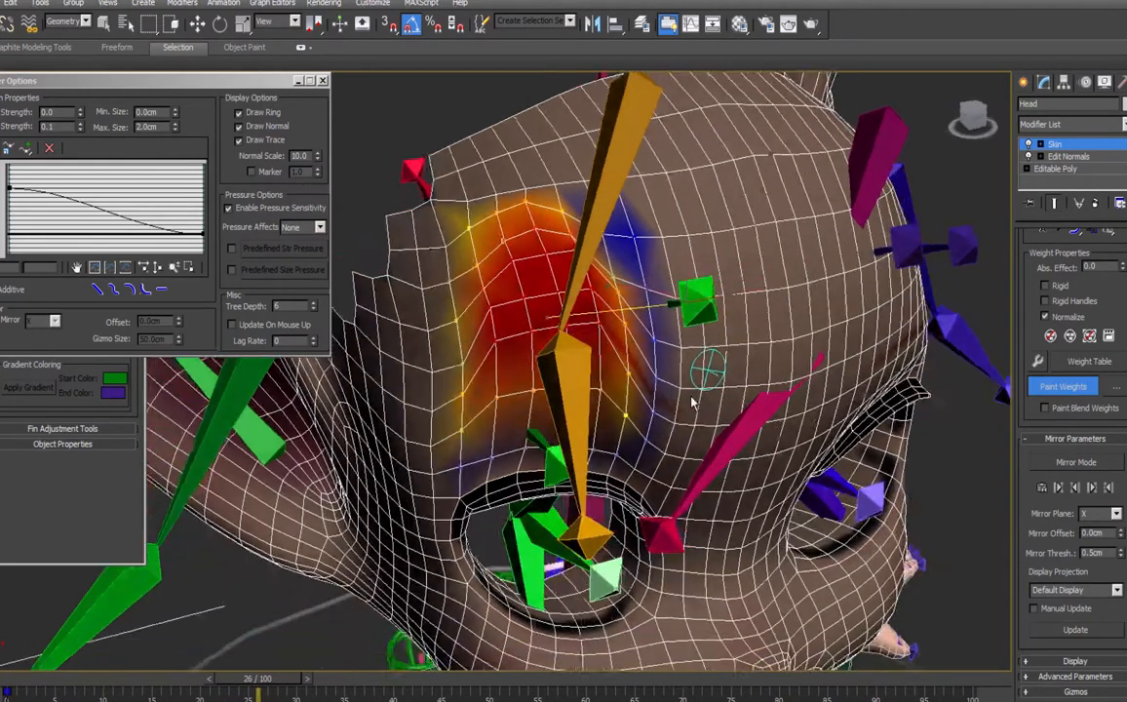
middle_click_drag(695, 398, 673, 307, "alt")
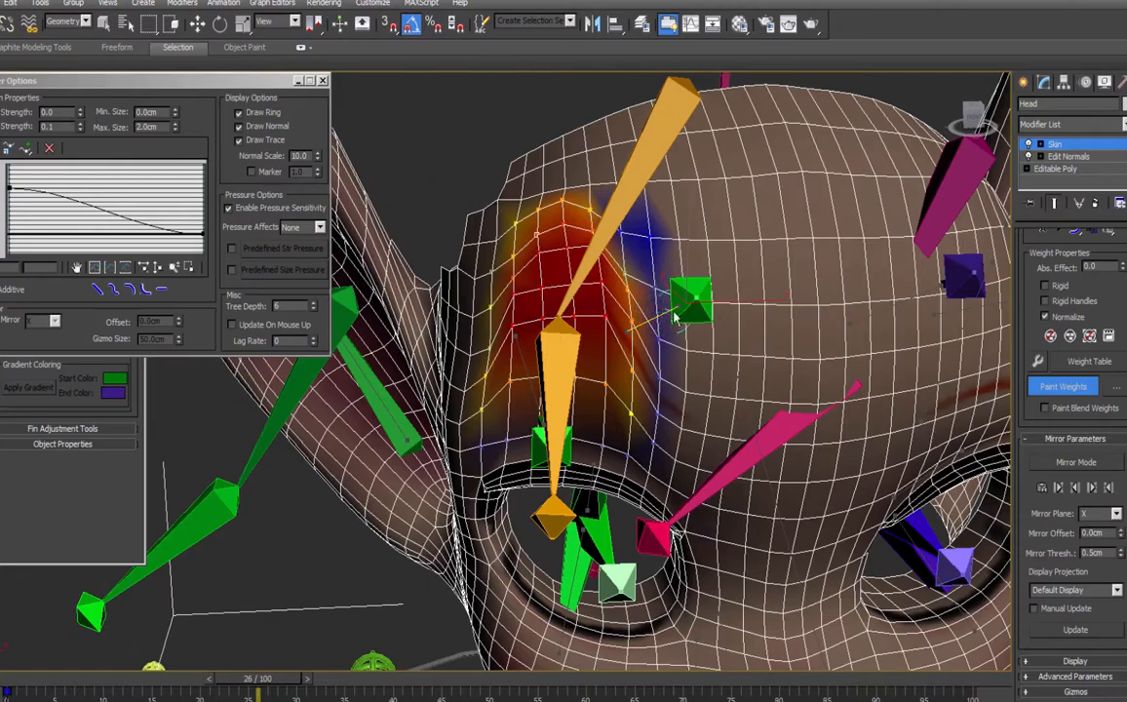
scroll(1072, 392, "up", 5)
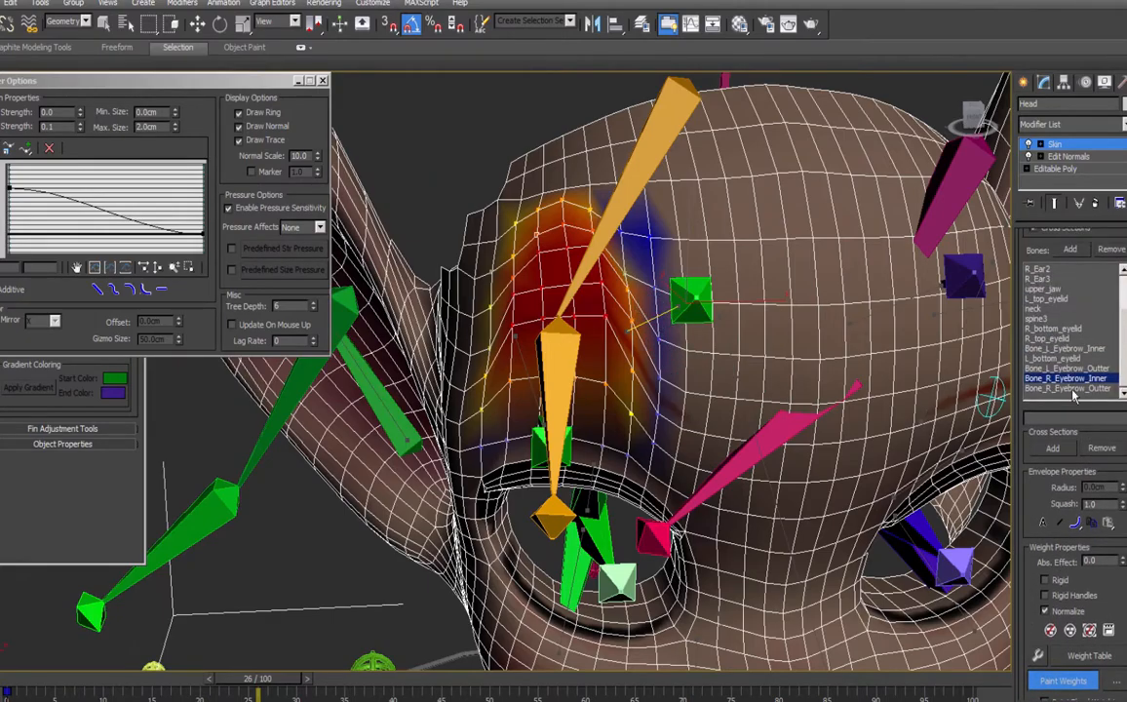
mouse_move(697, 428)
middle_mouse_down("alt")
mouse_move(737, 436)
mouse_move(643, 383)
mouse_move(696, 384)
mouse_move(798, 276)
middle_mouse_up("alt")
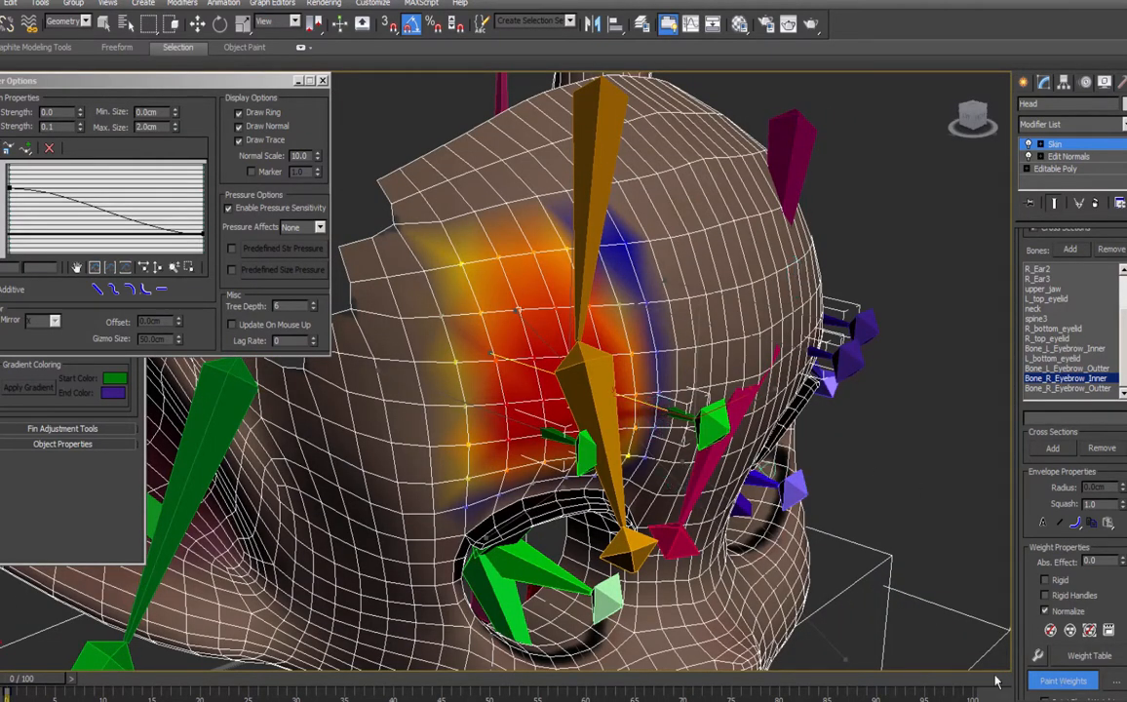
Copy the left outer eyebrow bone's animation key from frame 45 to frame 57.
key("w")
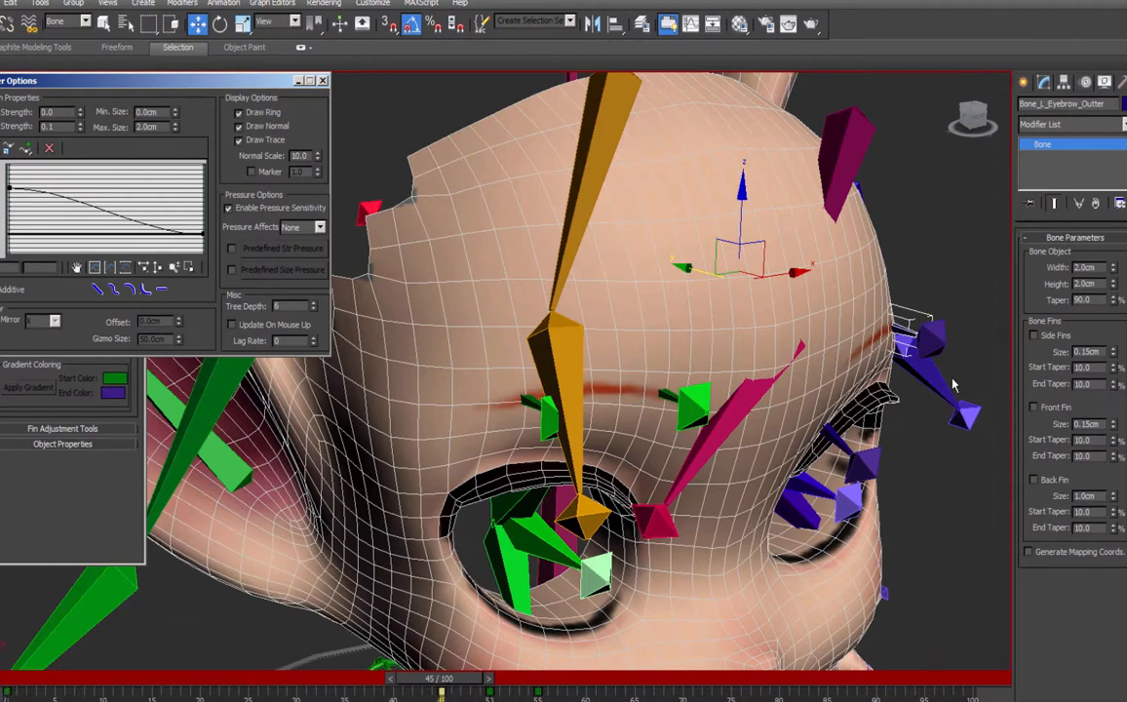
left_click_drag(439, 678, 548, 678)
left_click_drag(442, 694, 556, 694, "shift")
key("w")
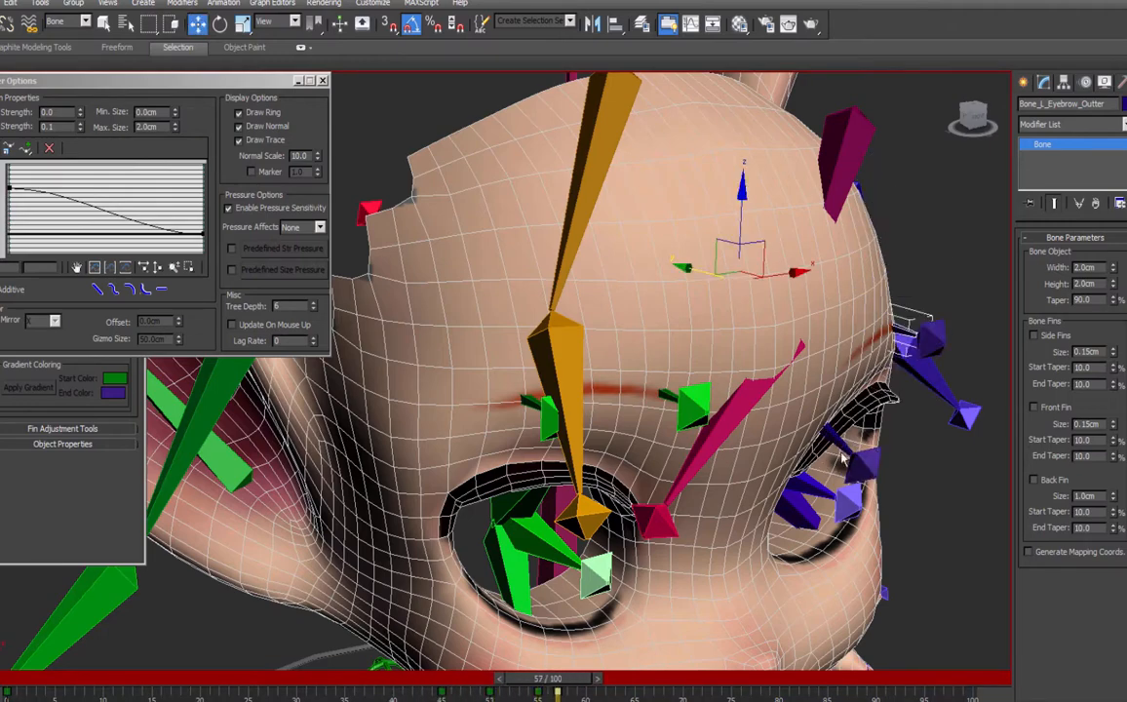
Copy the left inner eyebrow bone's frame 0 key to frame 47 and return to frame 0.
left_click(403, 679)
left_click(858, 238)
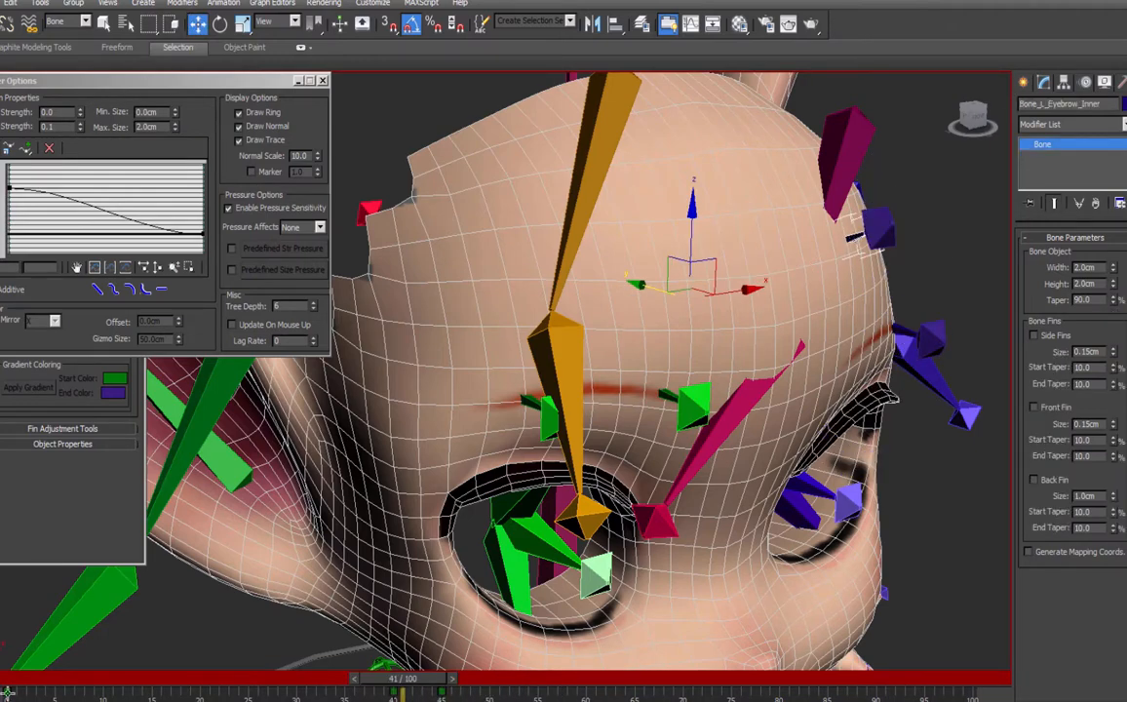
left_click_drag(8, 693, 279, 698, "shift")
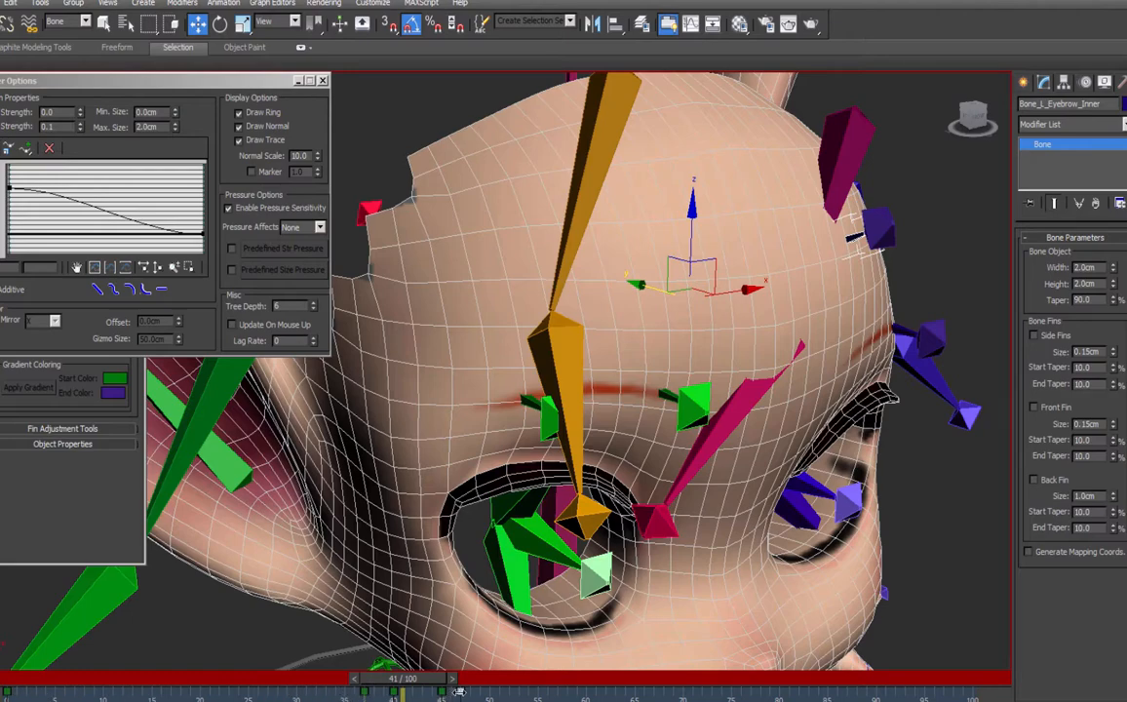
left_click_drag(426, 685, 29, 684)
key("w")
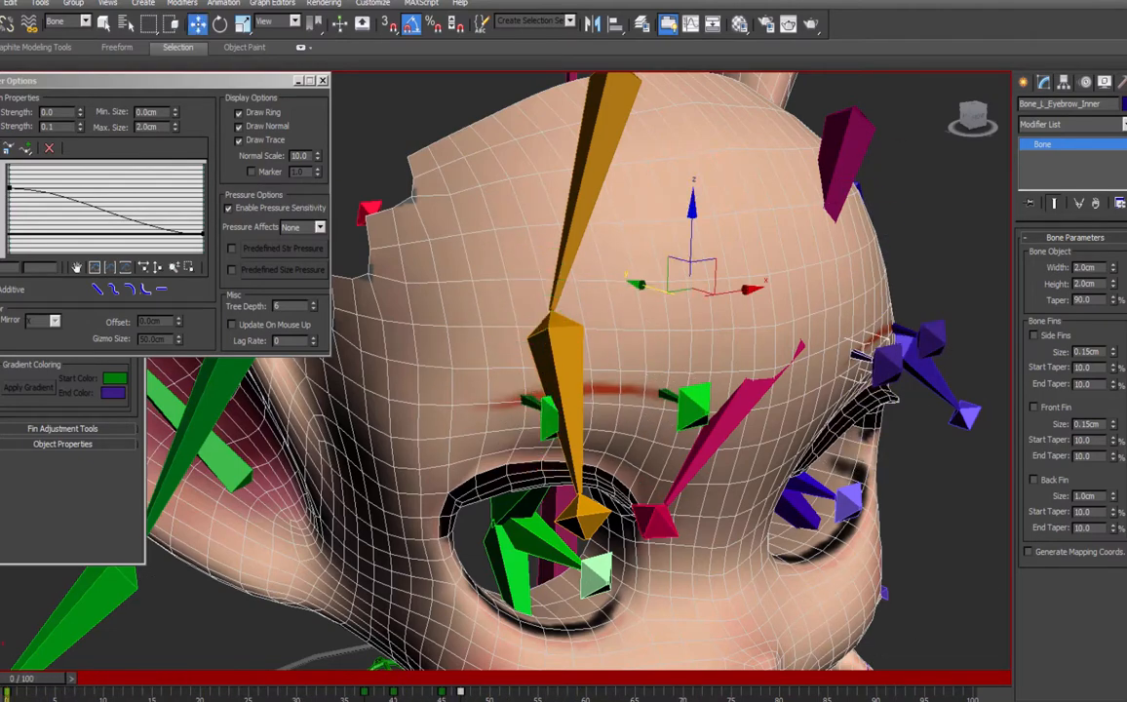
Restrict the selection filter to geometry and select the head mesh.
left_click(83, 21)
left_click(70, 45)
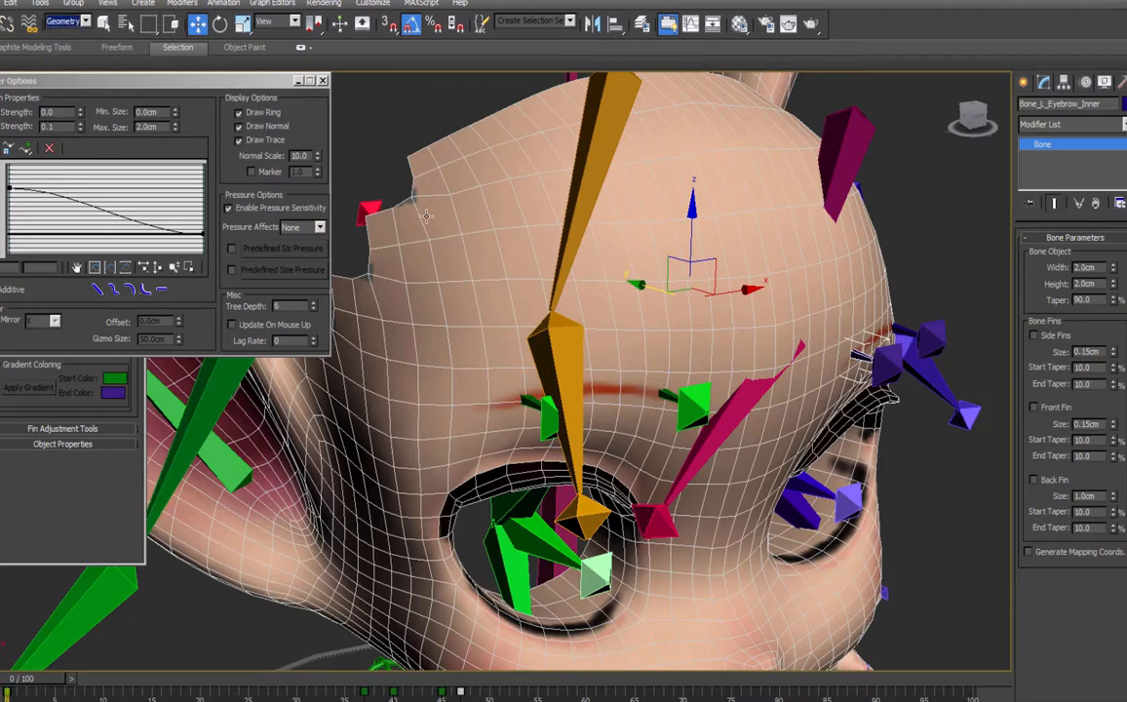
left_click(484, 207)
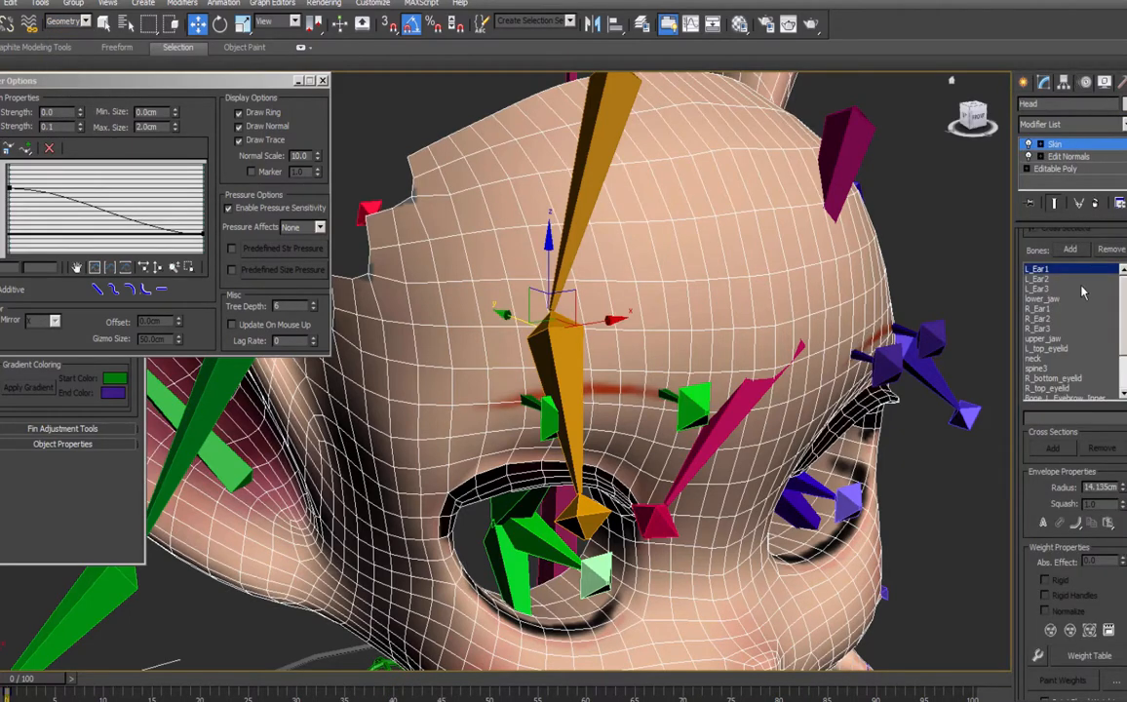
Start painting the head's Skin weights for Bone_R_Eyebrow_Inner.
scroll(1076, 322, "down", 2)
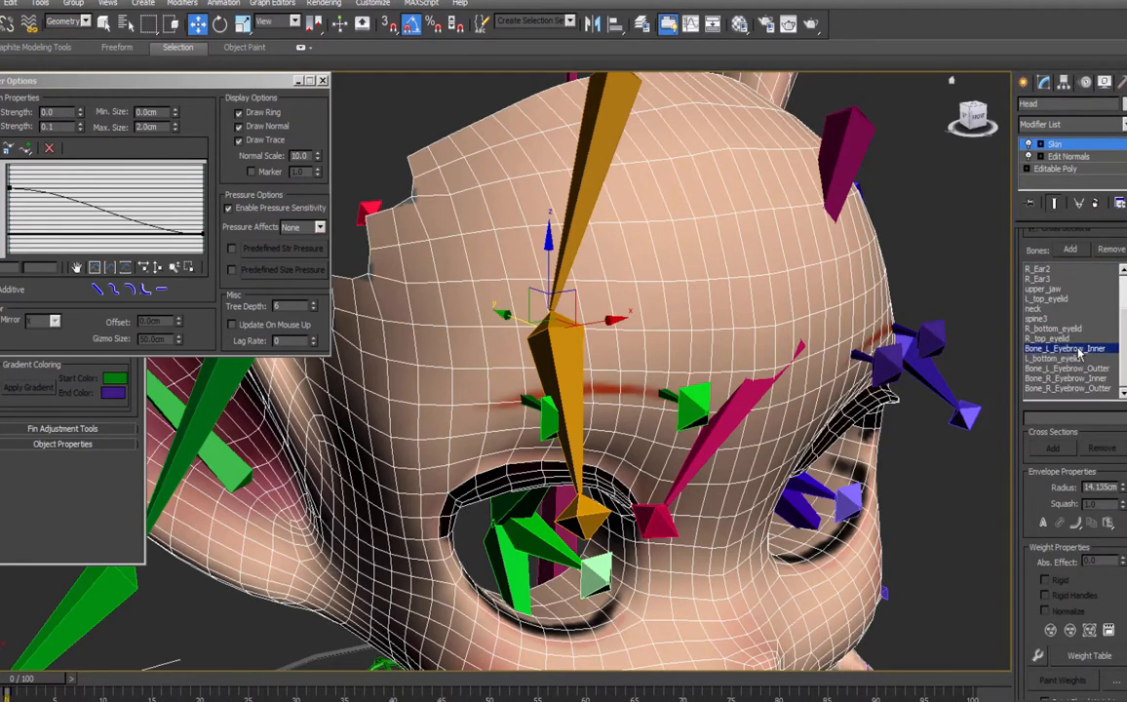
left_click(1068, 378)
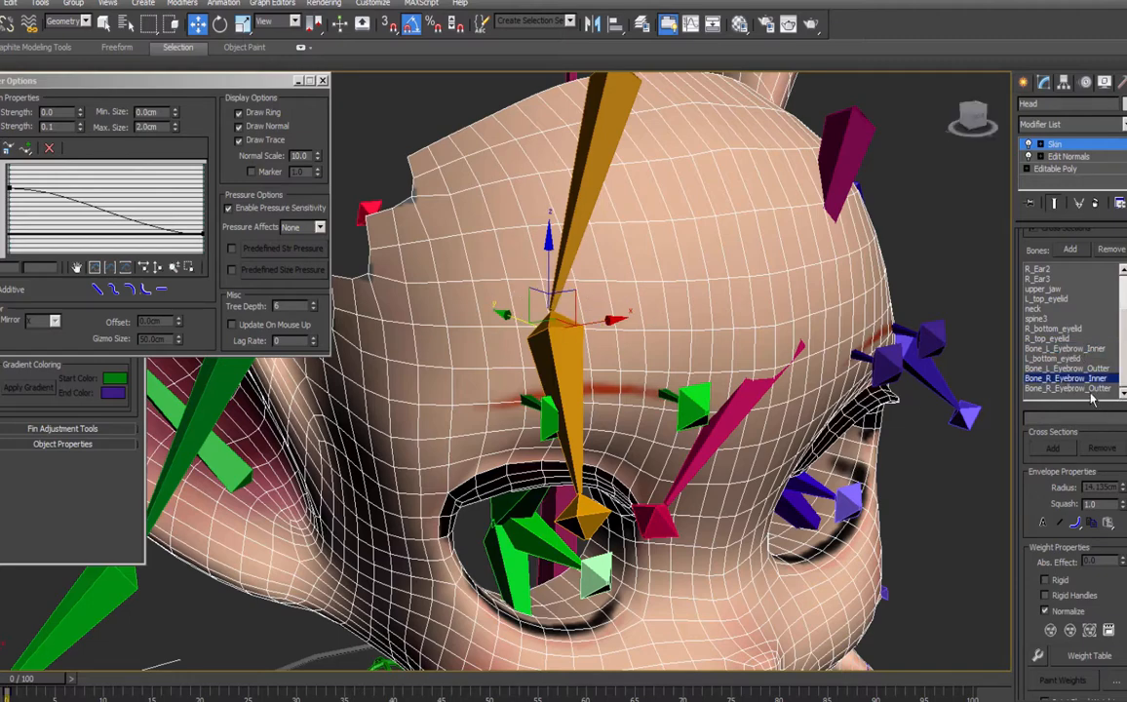
middle_click_drag(736, 320, 667, 341, "alt")
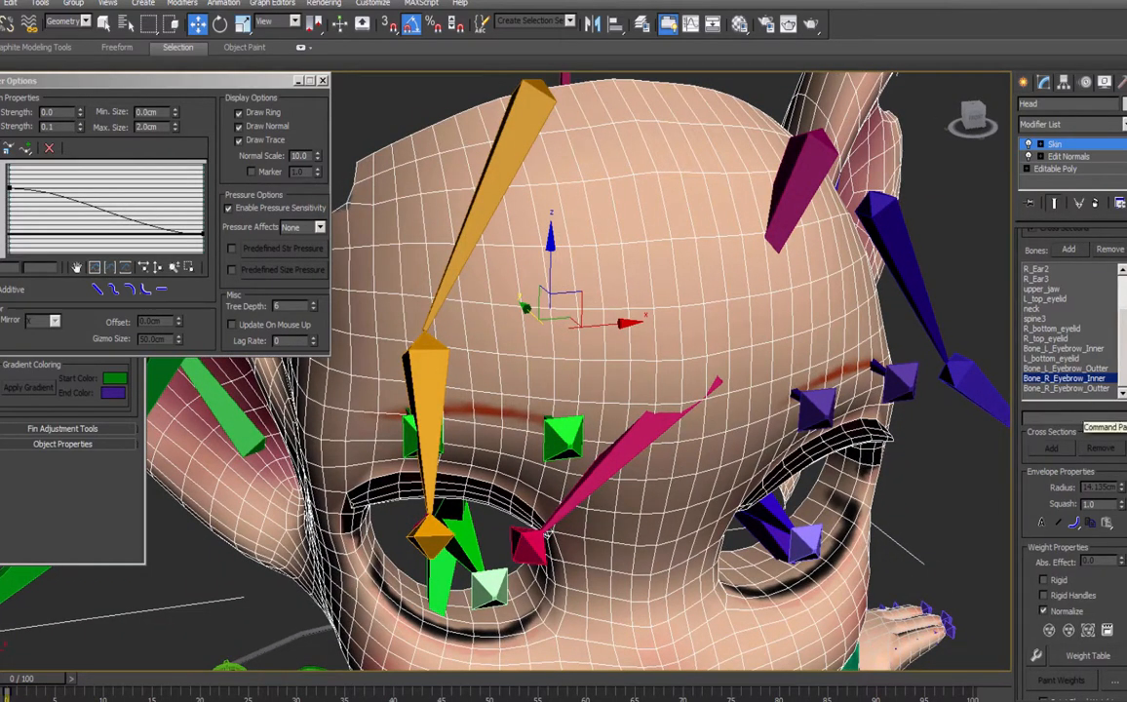
key("1")
scroll(1085, 459, "down", 8)
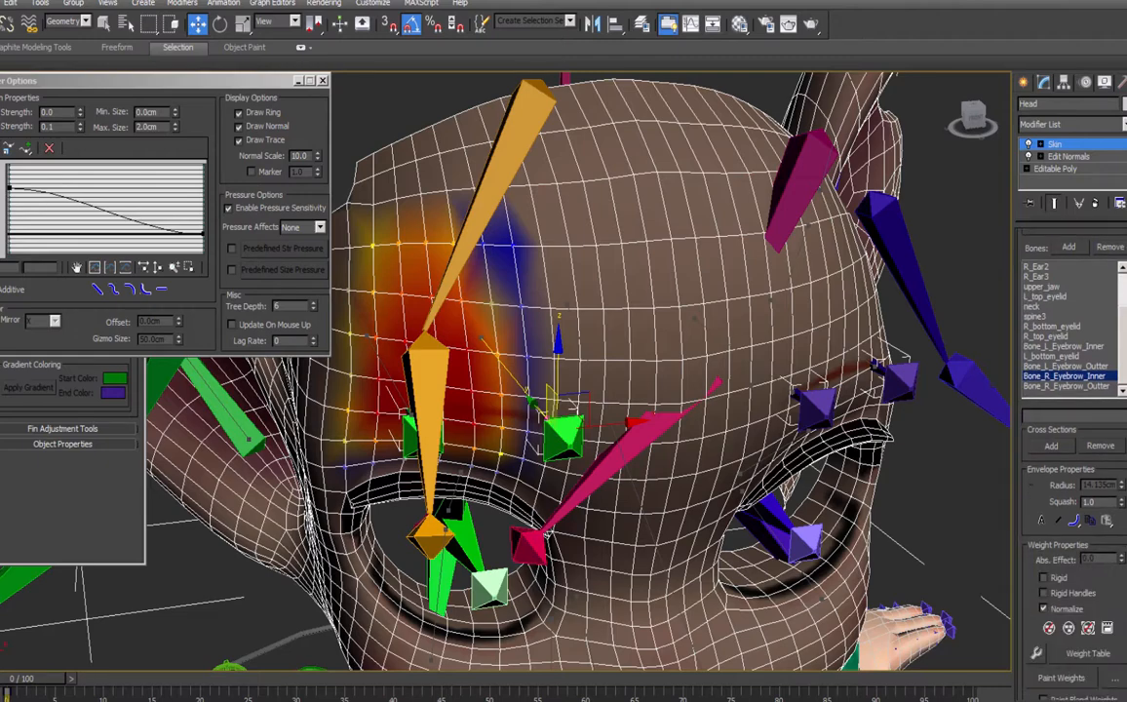
left_click(1063, 428)
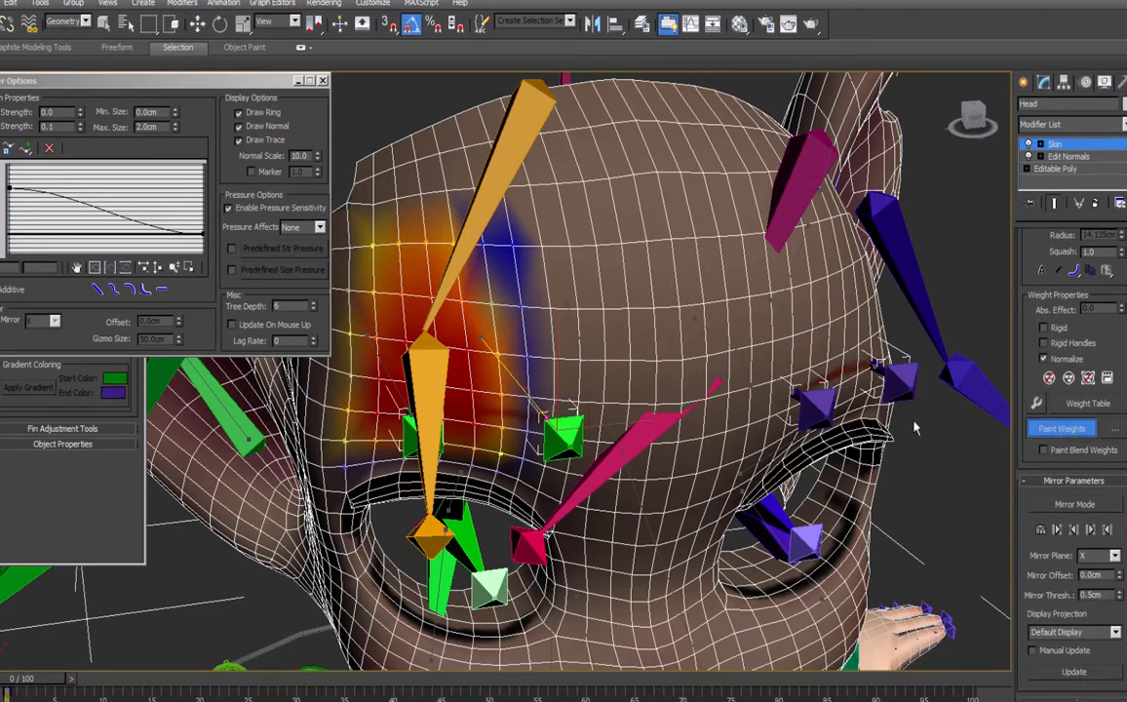
Set the maximum strength to 1.0 and, at frame 25, erase the inner eyebrow bone's weights from the outer right forehead.
double_click(60, 128)
type("1")
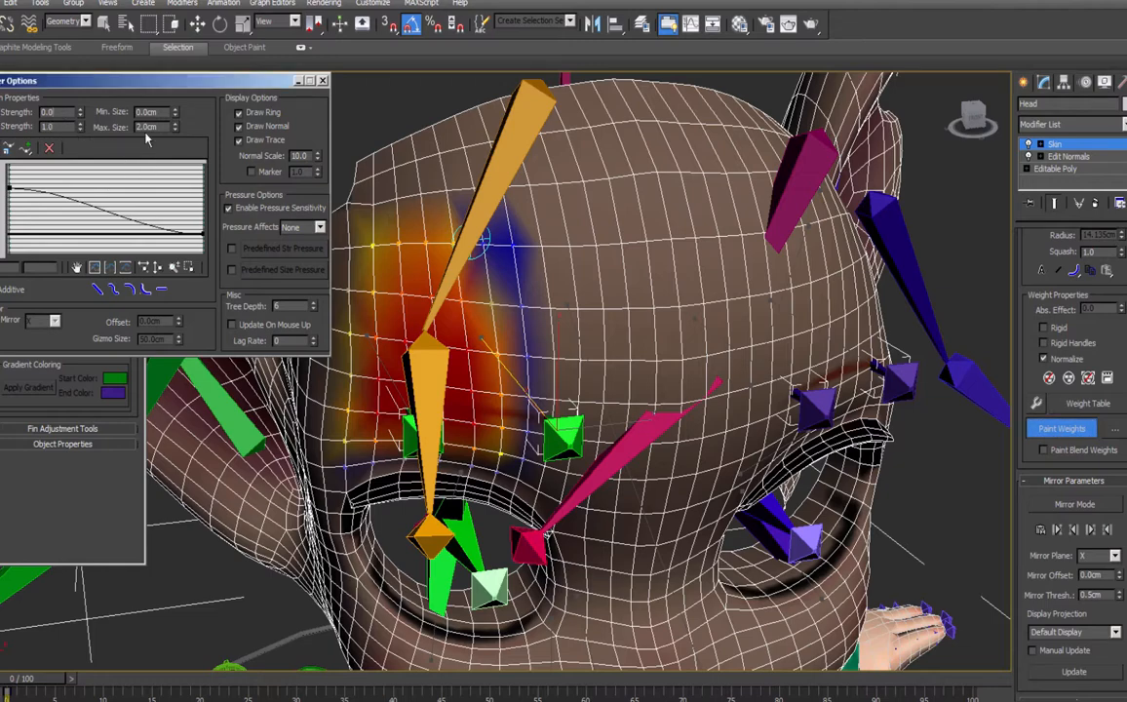
left_click_drag(397, 249, 372, 240, "alt")
mouse_move(45, 681)
left_mouse_down()
mouse_move(307, 698)
mouse_move(272, 695)
left_mouse_up()
left_click(1063, 428)
mouse_move(463, 247)
left_mouse_down("alt")
mouse_move(427, 283)
mouse_move(361, 266)
left_mouse_up("alt")
left_click(298, 254)
left_click_drag(368, 332, 380, 340, "alt")
middle_click_drag(379, 340, 418, 332)
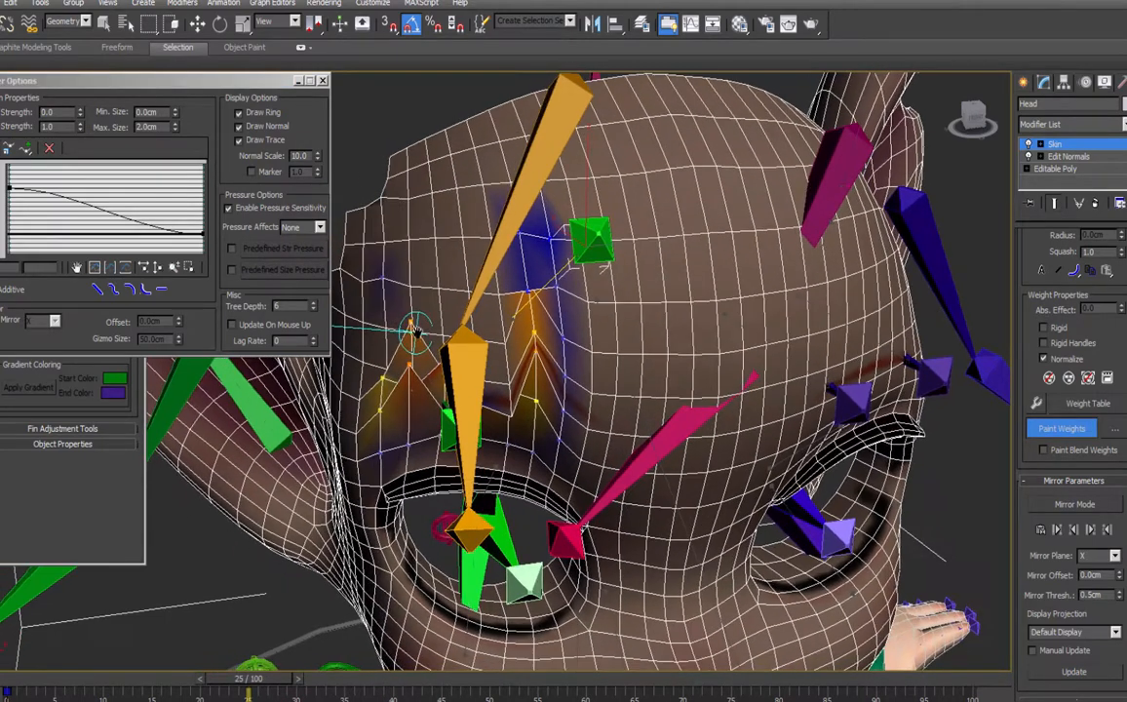
mouse_move(378, 291)
left_mouse_down("alt")
mouse_move(409, 424)
mouse_move(375, 336)
mouse_move(524, 448)
left_mouse_up("alt")
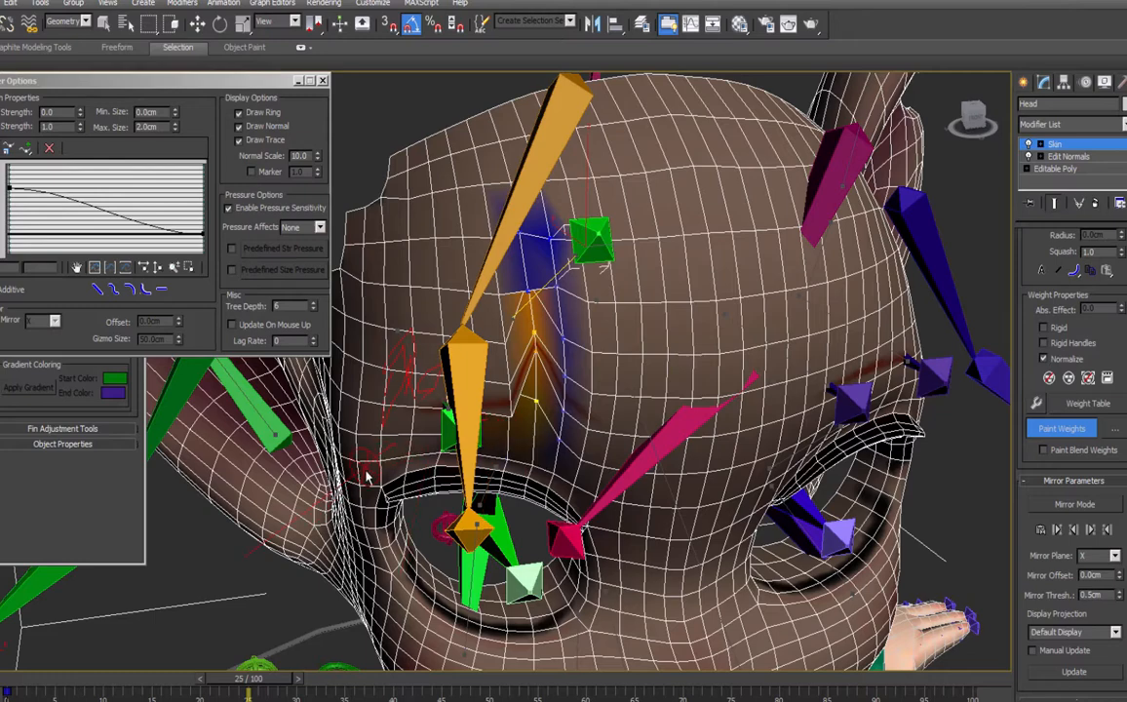
Set the maximum strength to 0.4 and repaint the bone's weights on the forehead directly around the right inner eyebrow bone.
scroll(1045, 304, "up", 5)
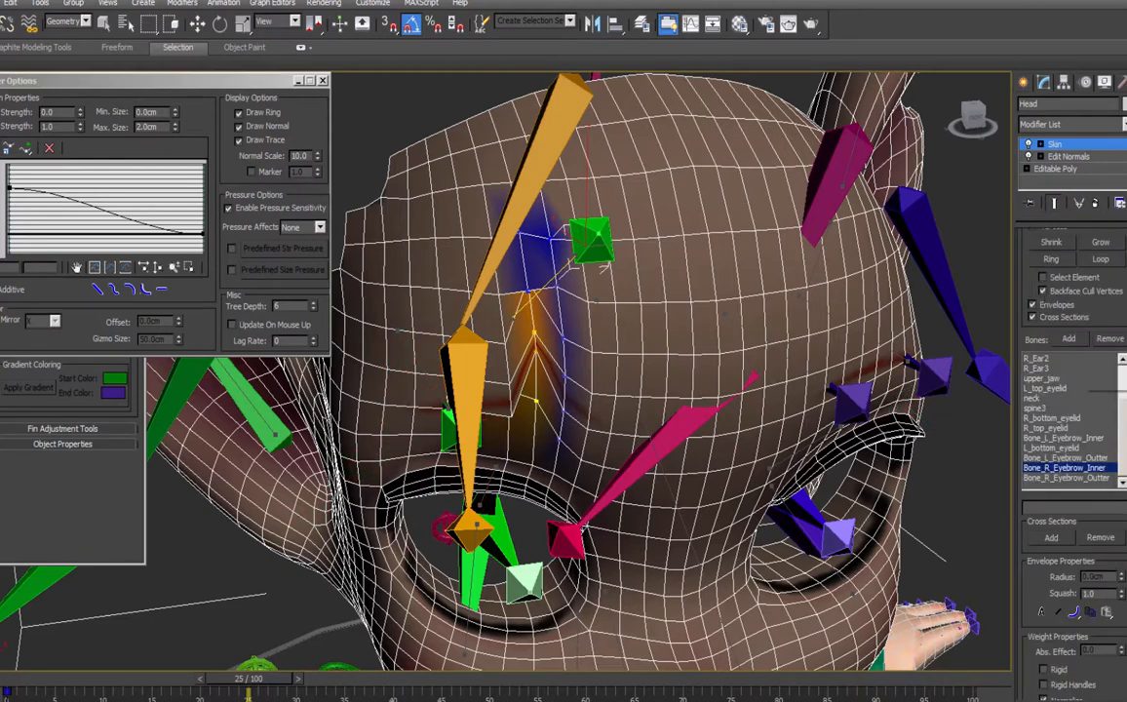
scroll(1073, 390, "down", 5)
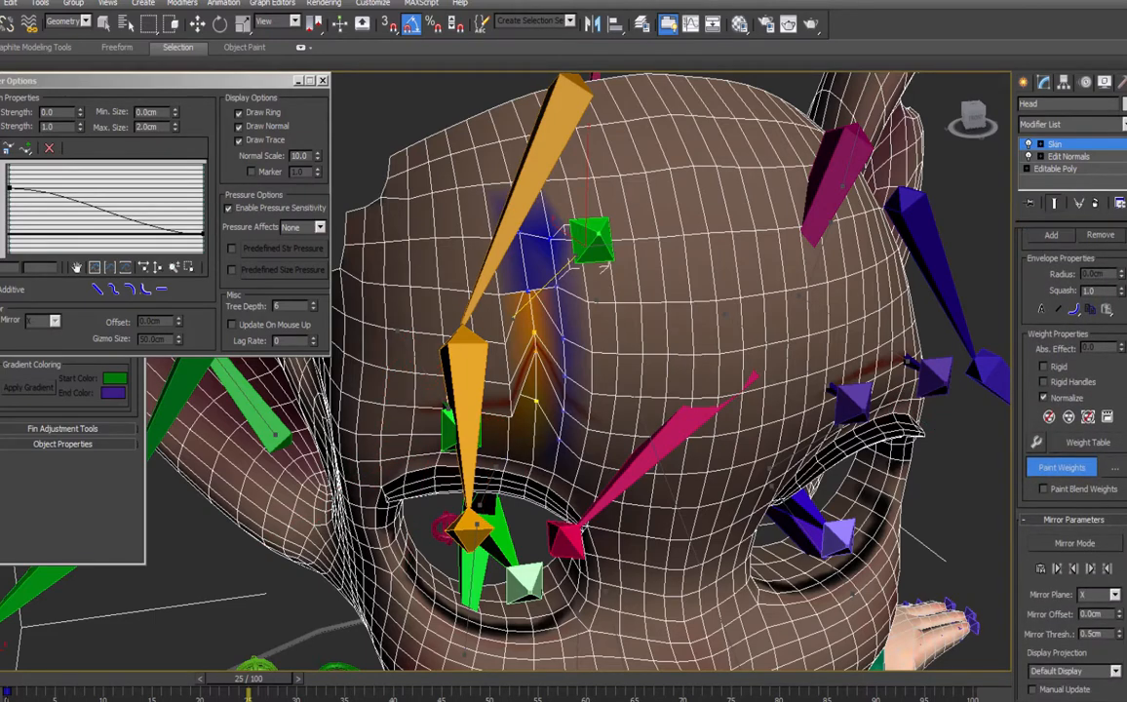
scroll(606, 480, "up", 4)
middle_click_drag(606, 480, 807, 422, "alt")
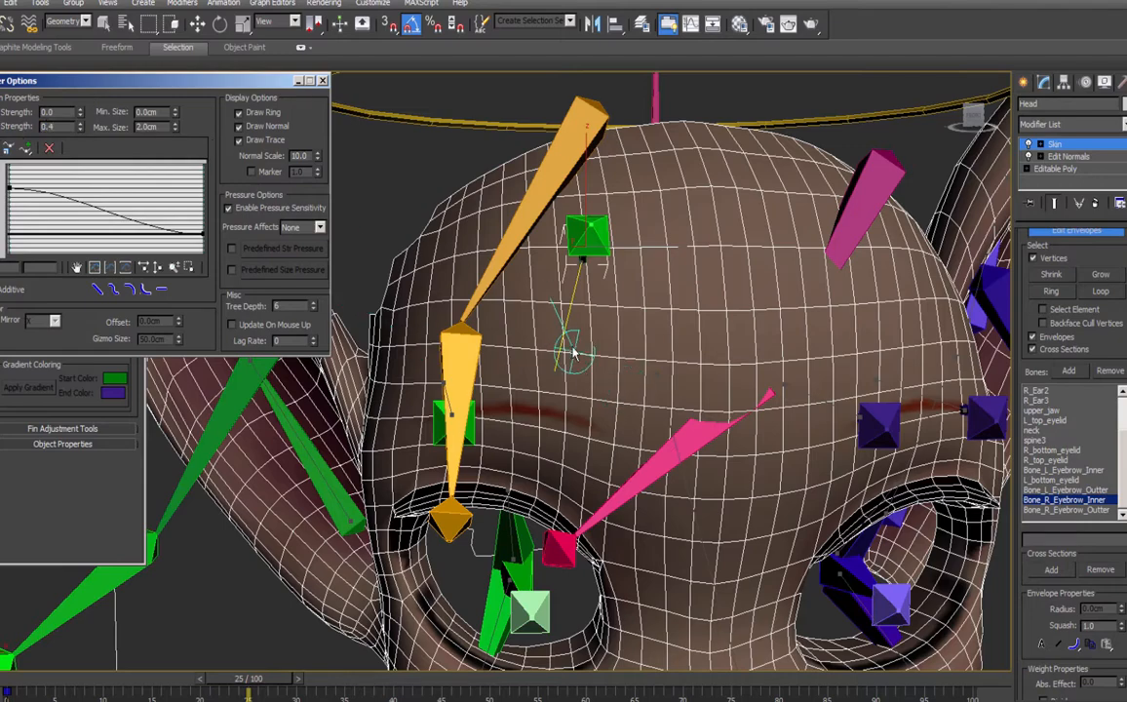
mouse_move(573, 352)
left_mouse_down()
mouse_move(585, 357)
mouse_move(528, 264)
left_mouse_up()
middle_click_drag(527, 263, 585, 322, "alt")
left_click_drag(634, 312, 626, 219)
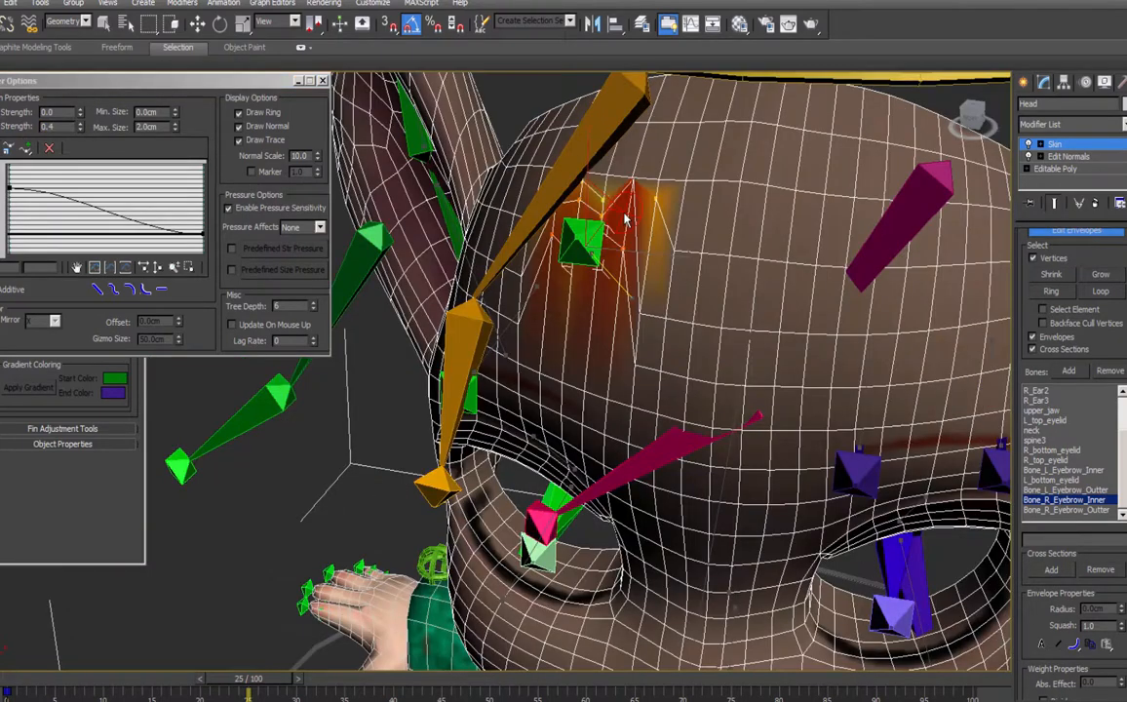
middle_click_drag(626, 218, 648, 195, "alt")
mouse_move(624, 175)
left_mouse_down()
mouse_move(637, 254)
mouse_move(628, 191)
mouse_move(614, 215)
mouse_move(634, 247)
mouse_move(630, 187)
mouse_move(577, 201)
left_mouse_up()
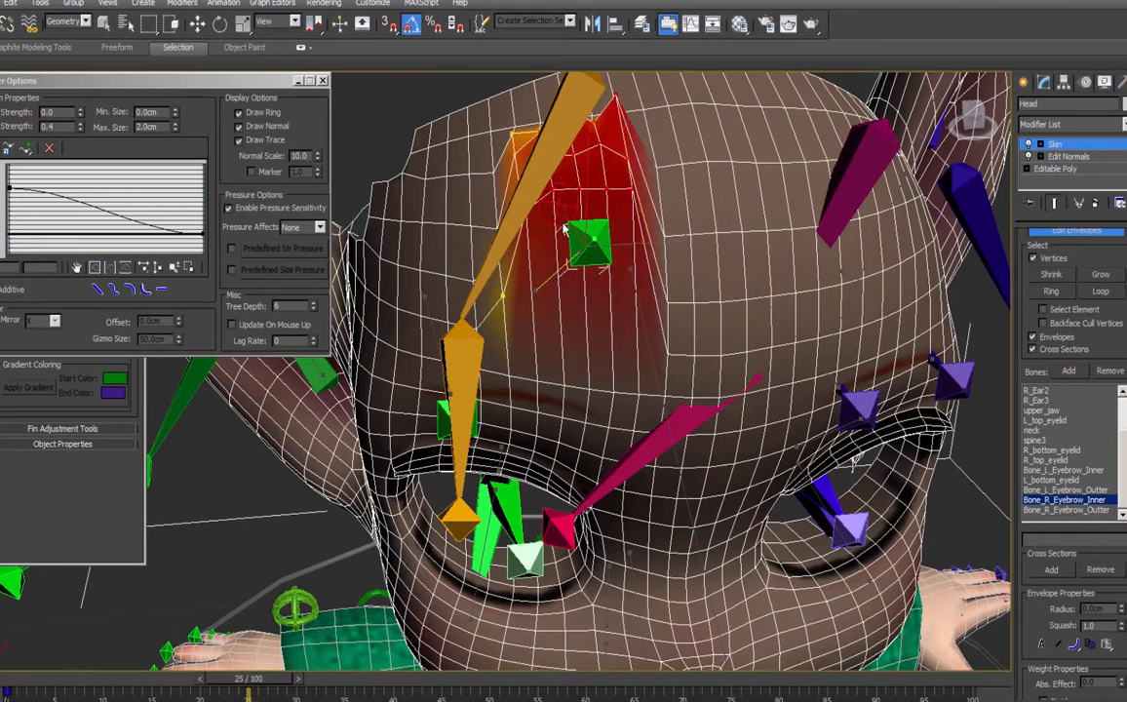
Lower the maximum strength to 0.1 and blend the top, sides and lower end of the inner eyebrow weights.
double_click(52, 127)
type("0.1")
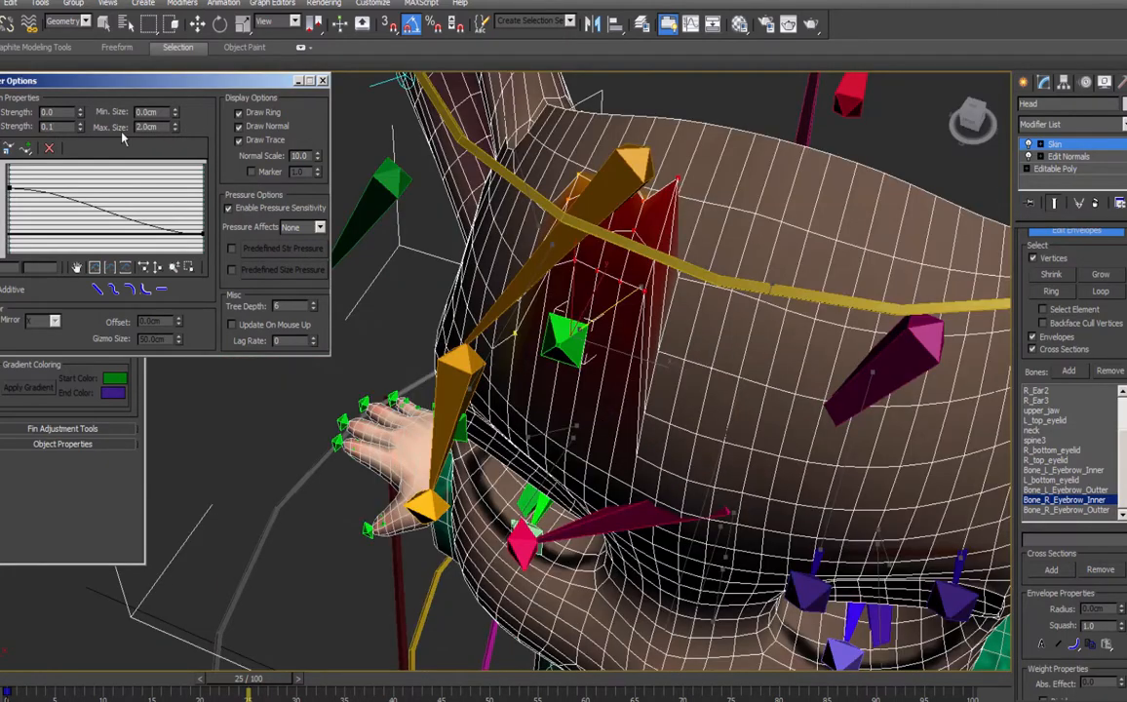
mouse_move(677, 185)
left_mouse_down()
mouse_move(658, 227)
mouse_move(631, 194)
mouse_move(657, 293)
mouse_move(652, 277)
mouse_move(637, 352)
mouse_move(556, 278)
mouse_move(502, 293)
left_mouse_up()
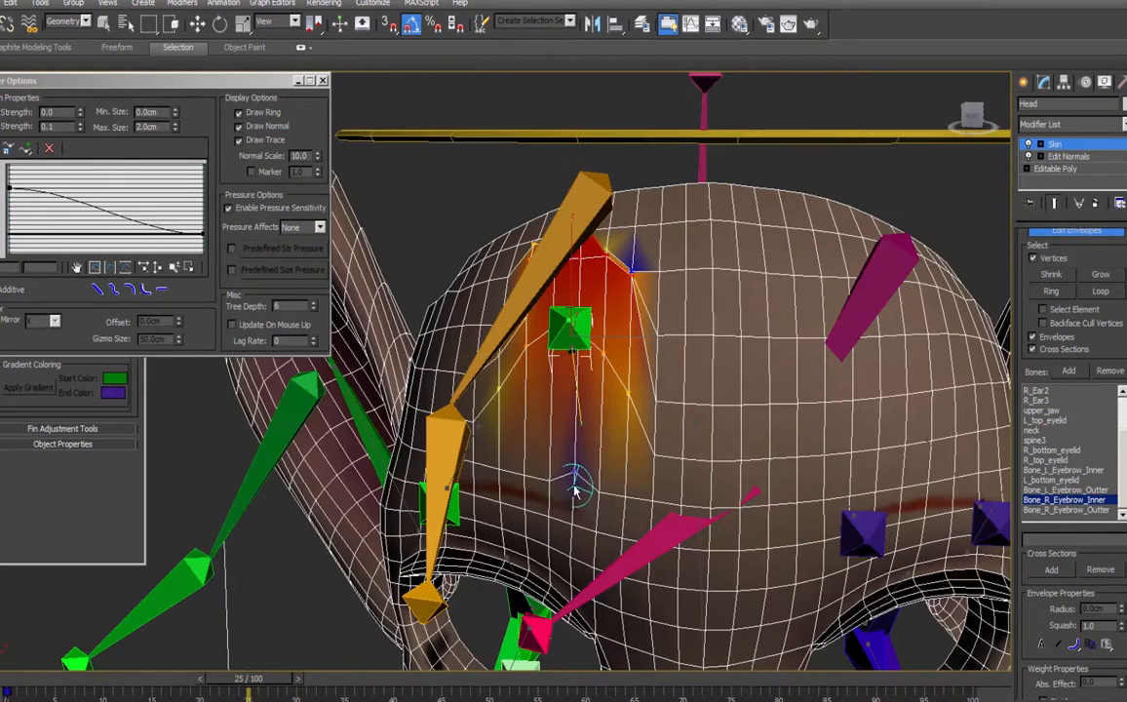
mouse_move(556, 485)
left_mouse_down()
mouse_move(538, 461)
mouse_move(549, 421)
mouse_move(579, 390)
mouse_move(524, 452)
mouse_move(504, 503)
mouse_move(576, 505)
mouse_move(551, 409)
mouse_move(561, 253)
left_mouse_up()
left_click_drag(561, 254, 507, 263)
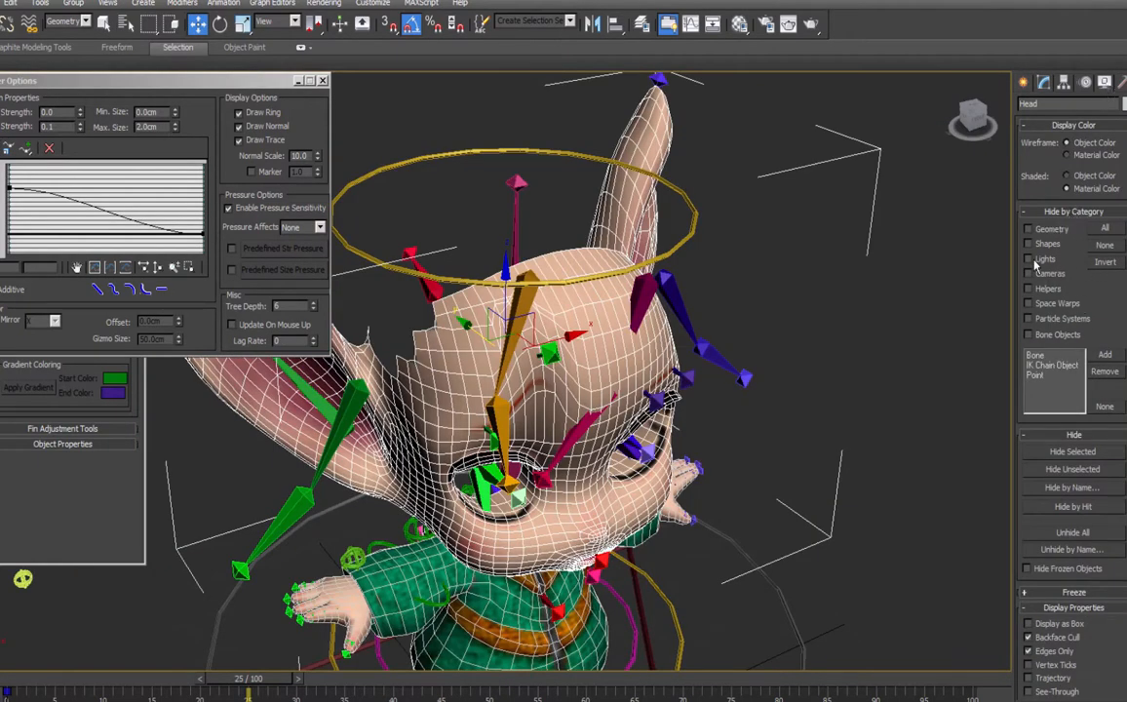
Hide the bones and control shapes, and resume weight painting on the head for Bone_R_Eyebrow_Inner.
left_click(1028, 335)
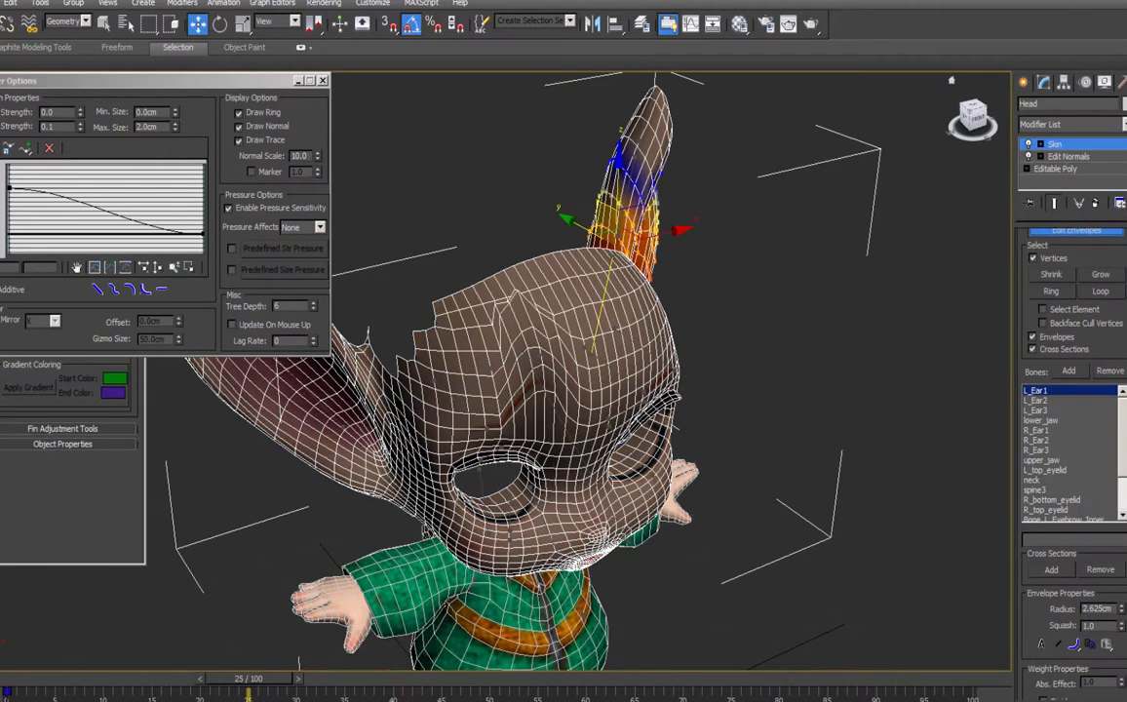
scroll(1073, 438, "down", 10)
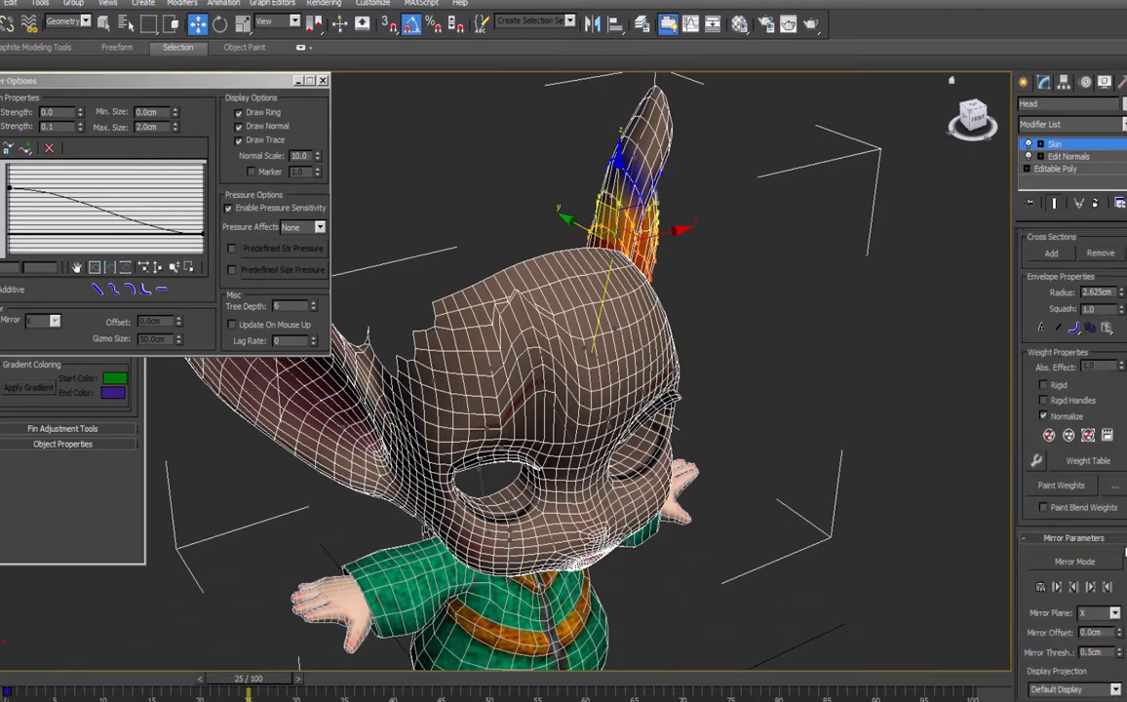
left_click(1061, 484)
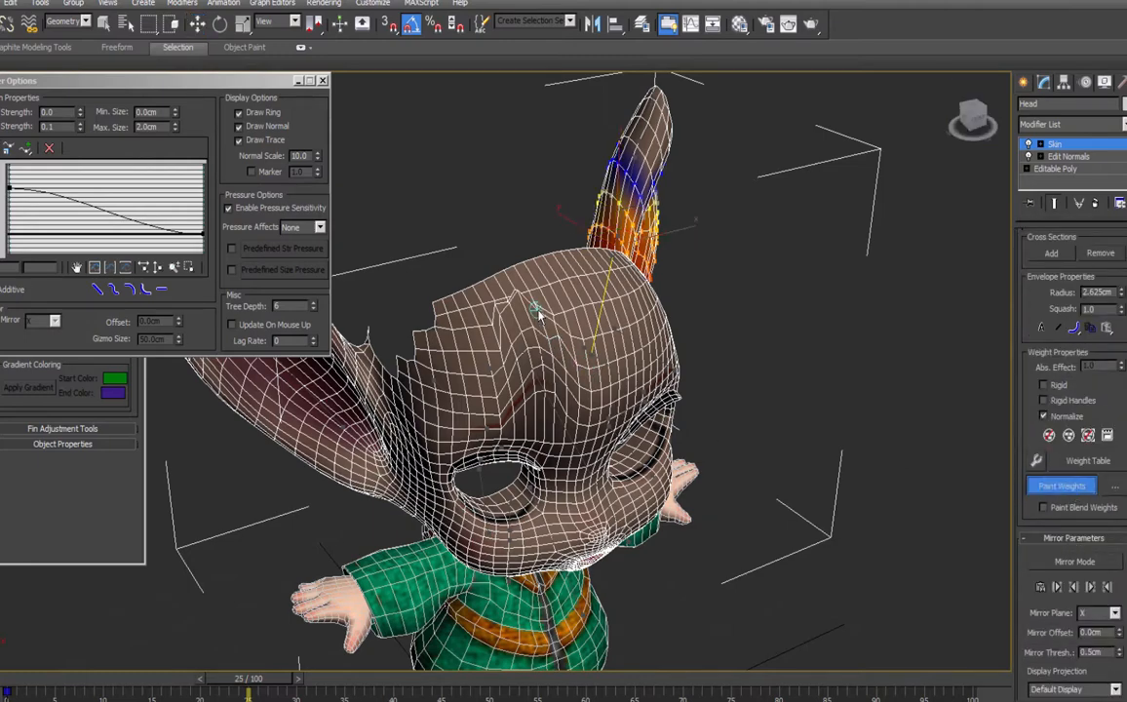
middle_click_drag(539, 314, 518, 330, "alt")
scroll(1033, 429, "up", 8)
scroll(1048, 425, "down", 2)
left_click(1047, 425)
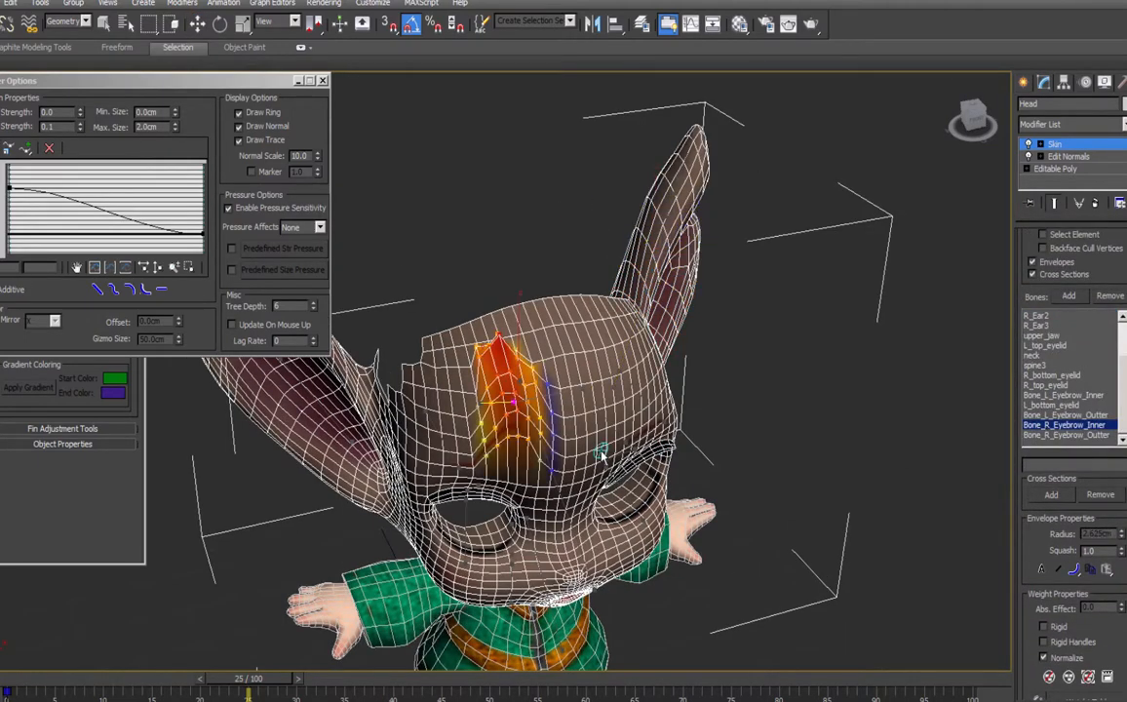
Feather the inner eyebrow weights along the top and the side facing the centre of the forehead.
scroll(602, 455, "up", 5)
mouse_move(534, 166)
left_mouse_down()
mouse_move(556, 228)
mouse_move(589, 213)
mouse_move(639, 241)
left_mouse_up()
left_click_drag(681, 298, 704, 402)
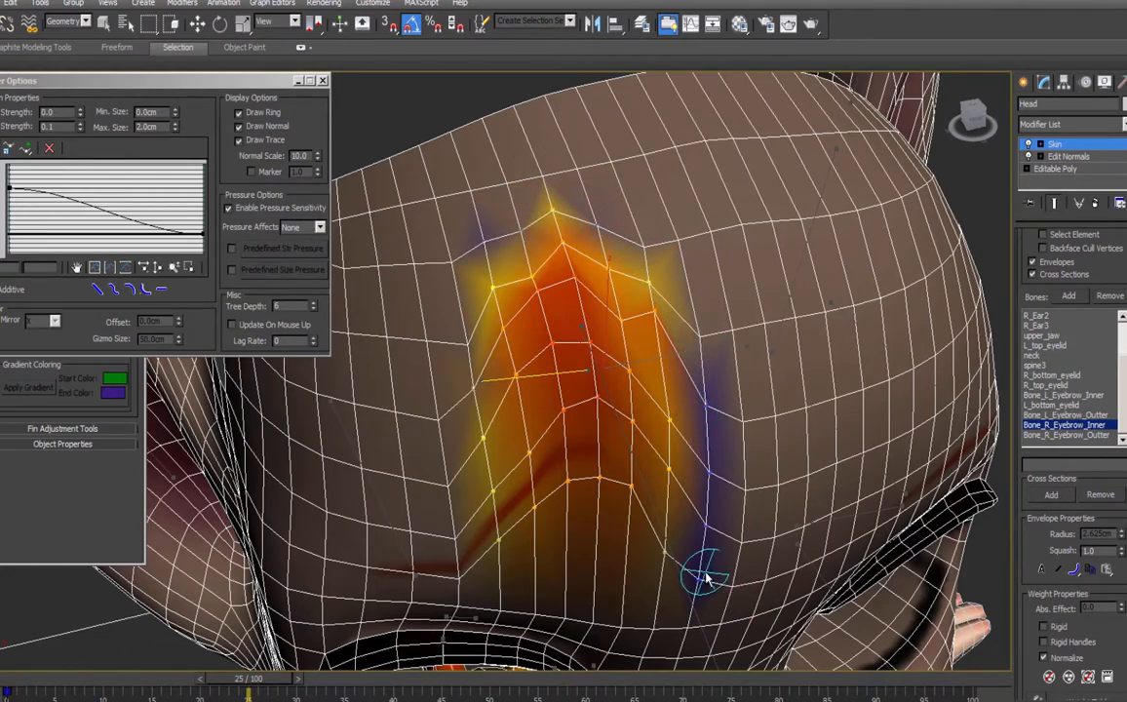
mouse_move(707, 581)
middle_mouse_down("alt")
mouse_move(702, 490)
mouse_move(666, 419)
mouse_move(664, 372)
middle_mouse_up("alt")
mouse_move(670, 528)
left_mouse_down()
mouse_move(599, 526)
mouse_move(534, 496)
mouse_move(674, 513)
mouse_move(697, 544)
mouse_move(711, 536)
left_mouse_up()
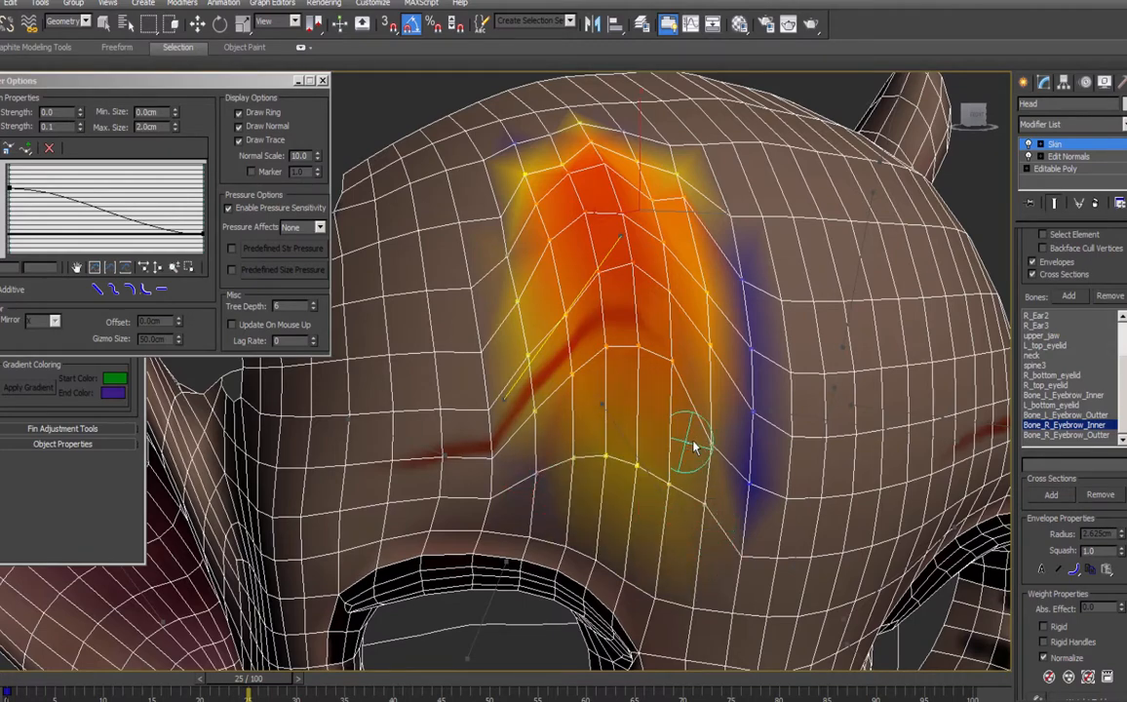
Extend the faint weights down toward the upper eyelid and nose bridge, and soften the outer edge beside the brow line.
mouse_move(693, 446)
left_mouse_down()
mouse_move(737, 534)
mouse_move(662, 598)
mouse_move(635, 585)
mouse_move(681, 582)
left_mouse_up()
middle_click_drag(698, 653, 704, 584)
mouse_move(704, 584)
left_mouse_down()
mouse_move(643, 565)
mouse_move(603, 498)
mouse_move(496, 449)
mouse_move(500, 320)
left_mouse_up()
mouse_move(534, 266)
left_mouse_down()
mouse_move(488, 271)
mouse_move(502, 283)
left_mouse_up()
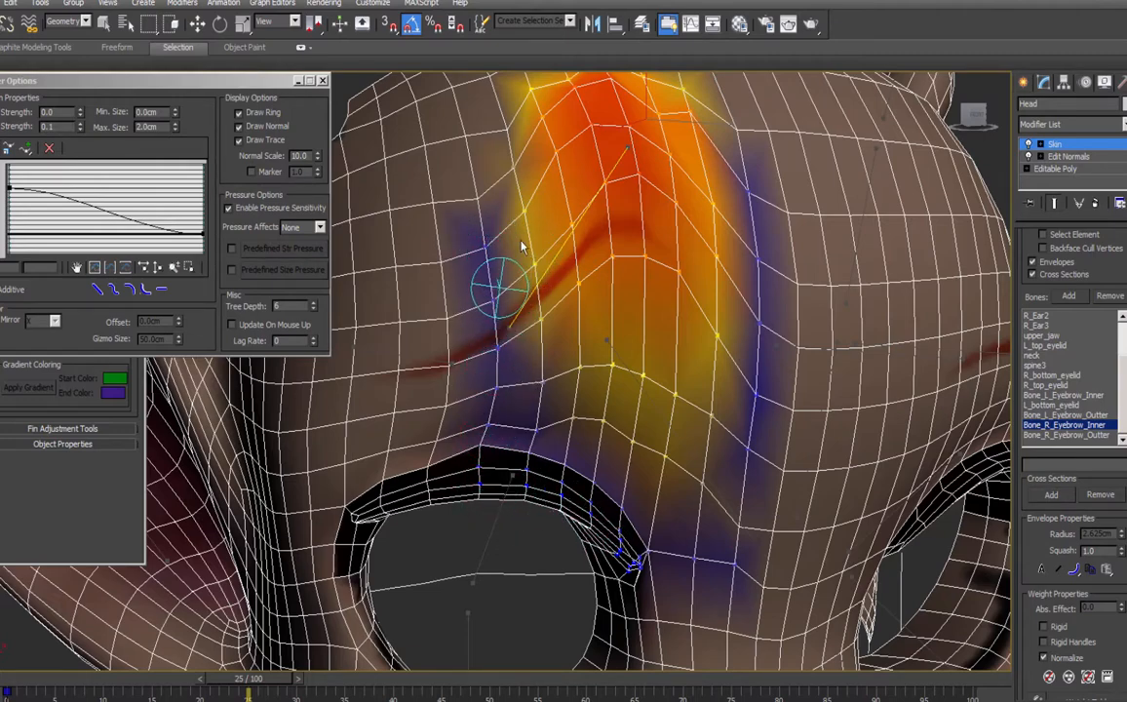
Undo the last stroke at the upper edge of the inner eyebrow weights and lower the maximum strength to 0.07.
middle_click_drag(521, 182, 517, 302)
left_click_drag(524, 274, 524, 256)
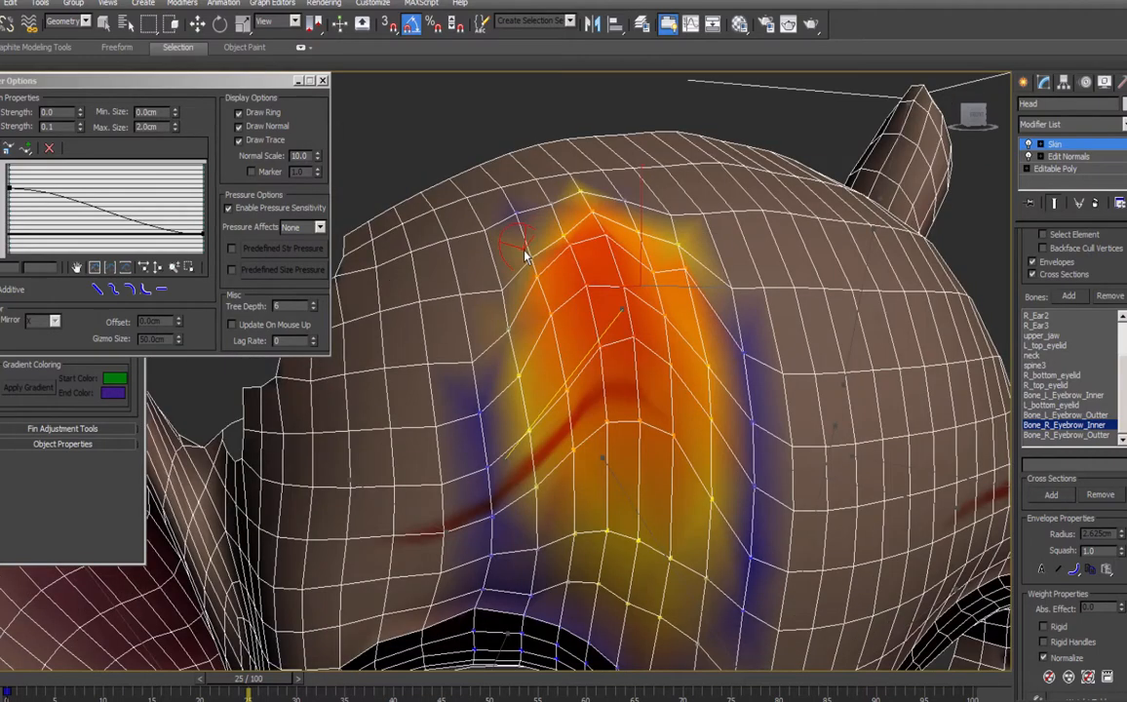
key("ctrl+z")
left_click(65, 127)
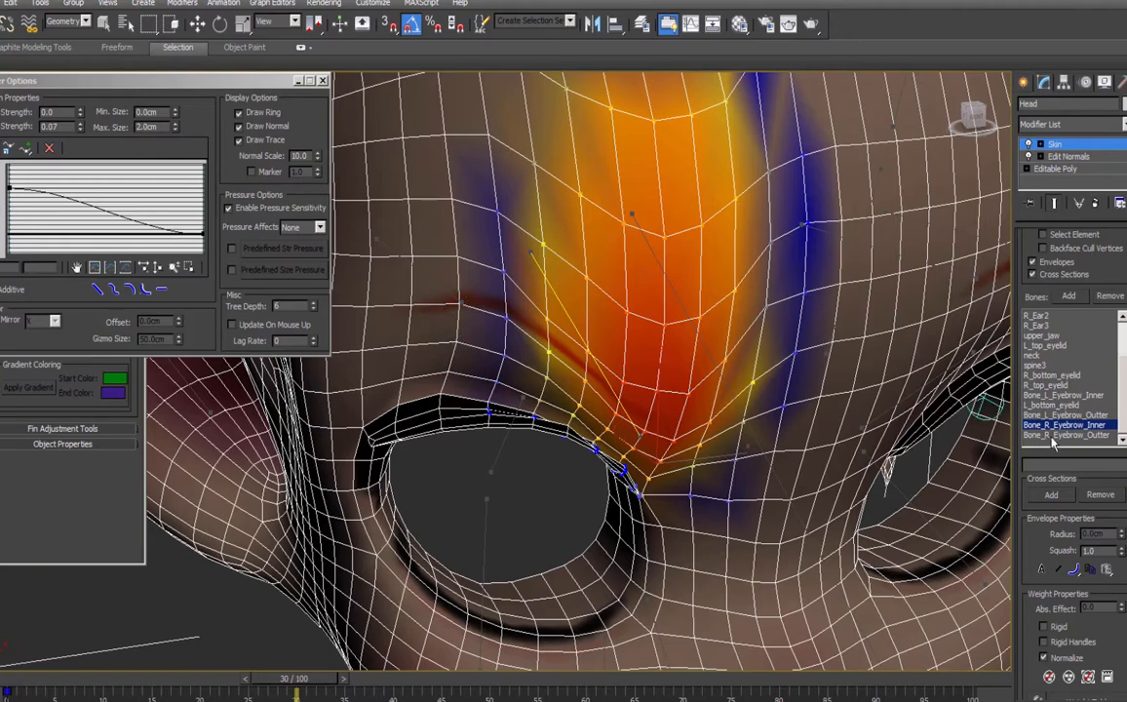
Select Bone_R_Eyebrow_Outter and paint the first faint weights around the outer part of the right brow line.
left_click(1053, 436)
left_click(466, 304)
mouse_move(471, 307)
middle_mouse_down("alt")
mouse_move(616, 456)
mouse_move(605, 433)
middle_mouse_up("alt")
left_click(579, 331)
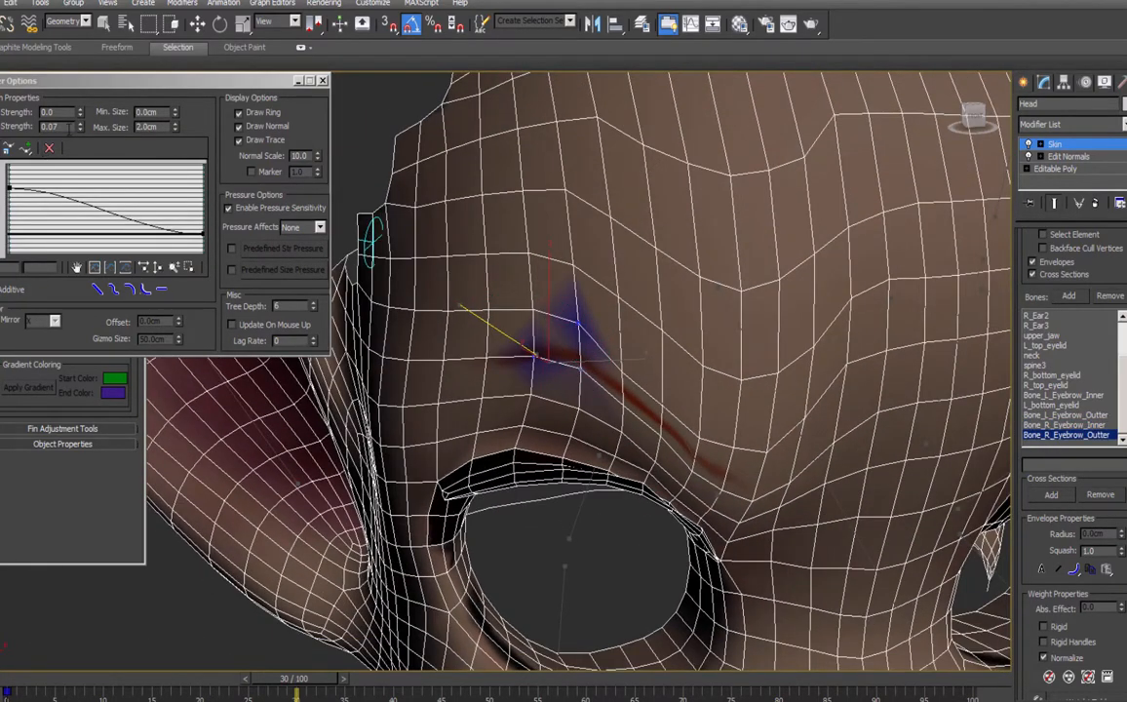
Give the brush a fuller falloff and a maximum strength of 0.3, and paint stronger weights around the right outer brow bone.
left_click(132, 291)
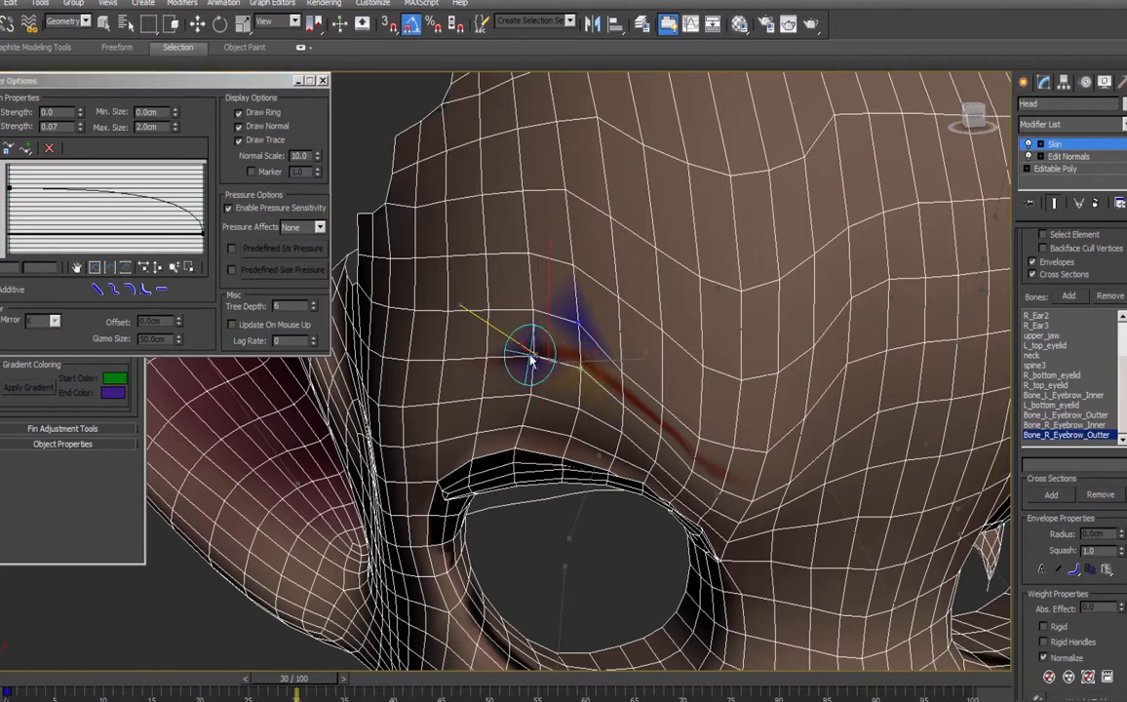
double_click(66, 127)
type("0.3")
left_click(581, 368)
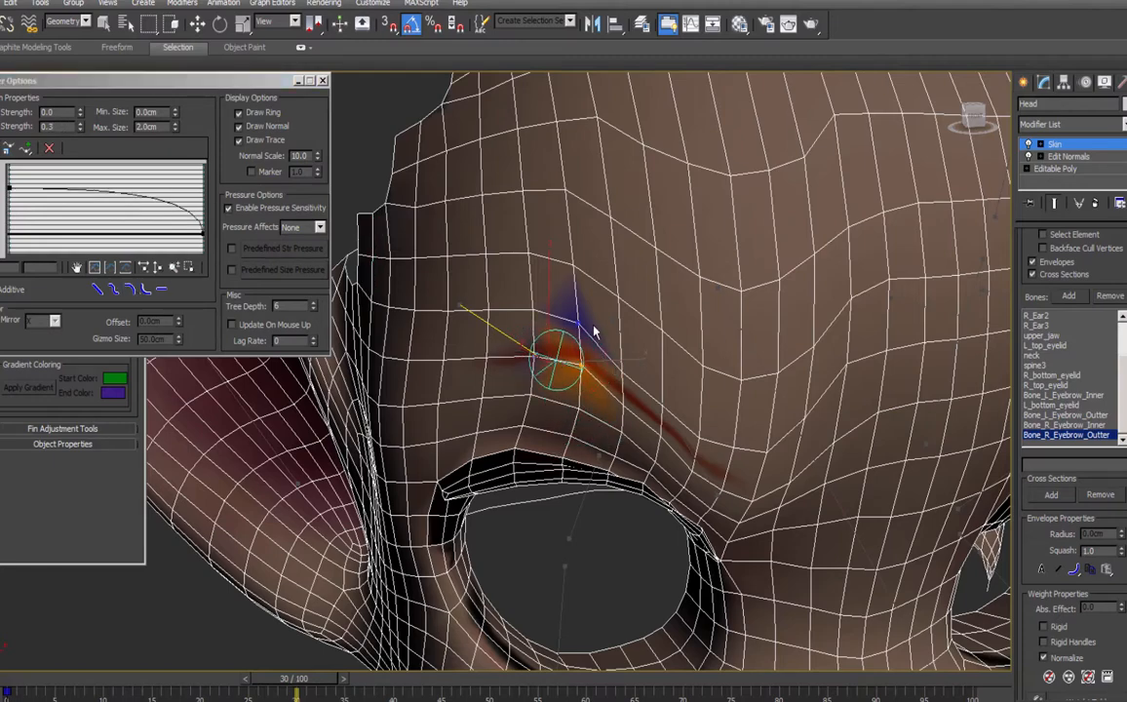
left_click(579, 323)
left_click_drag(579, 322, 534, 373)
Raise the maximum strength to 0.38 and fill the right outer brow area with solid weights from the forehead down toward the eyelid.
left_click_drag(80, 126, 80, 118)
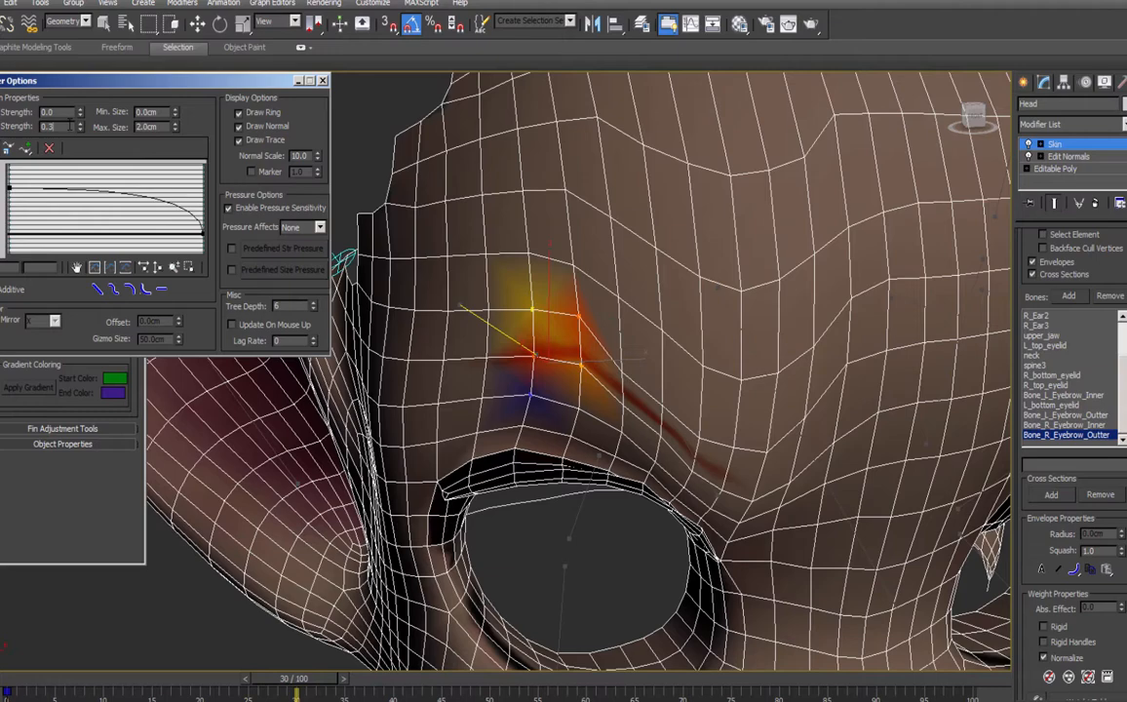
left_click_drag(535, 358, 582, 362)
mouse_move(295, 679)
left_mouse_down()
mouse_move(171, 688)
mouse_move(193, 687)
left_mouse_up()
mouse_move(487, 300)
left_mouse_down()
mouse_move(475, 434)
mouse_move(572, 403)
mouse_move(559, 425)
mouse_move(478, 307)
mouse_move(592, 300)
mouse_move(597, 310)
mouse_move(541, 285)
mouse_move(489, 298)
mouse_move(433, 392)
mouse_move(443, 443)
mouse_move(434, 420)
mouse_move(468, 380)
mouse_move(565, 409)
mouse_move(578, 363)
mouse_move(436, 322)
mouse_move(446, 360)
mouse_move(474, 253)
mouse_move(513, 246)
mouse_move(616, 404)
left_mouse_up()
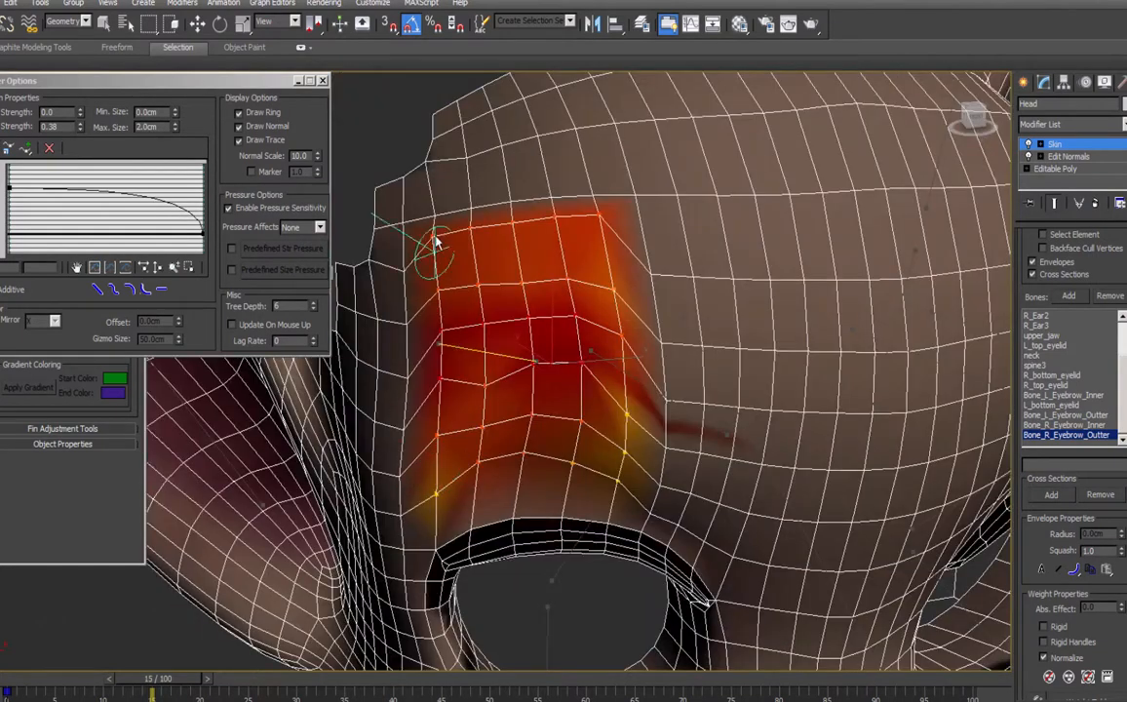
mouse_move(428, 244)
left_mouse_down()
mouse_move(667, 403)
mouse_move(531, 457)
mouse_move(408, 363)
left_mouse_up()
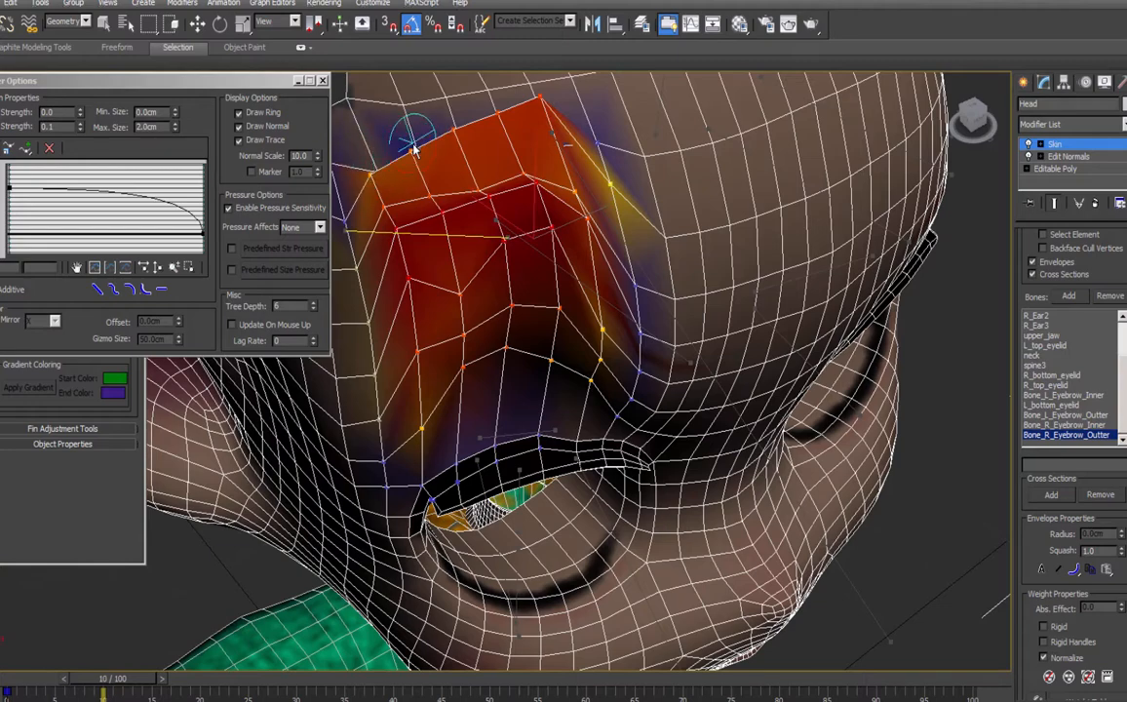
Feather the top and temple-side edges of the right outer eyebrow weights with a maximum strength of 0.1 and a smooth falloff.
mouse_move(414, 147)
left_mouse_down()
mouse_move(403, 168)
mouse_move(388, 156)
mouse_move(520, 146)
left_mouse_up()
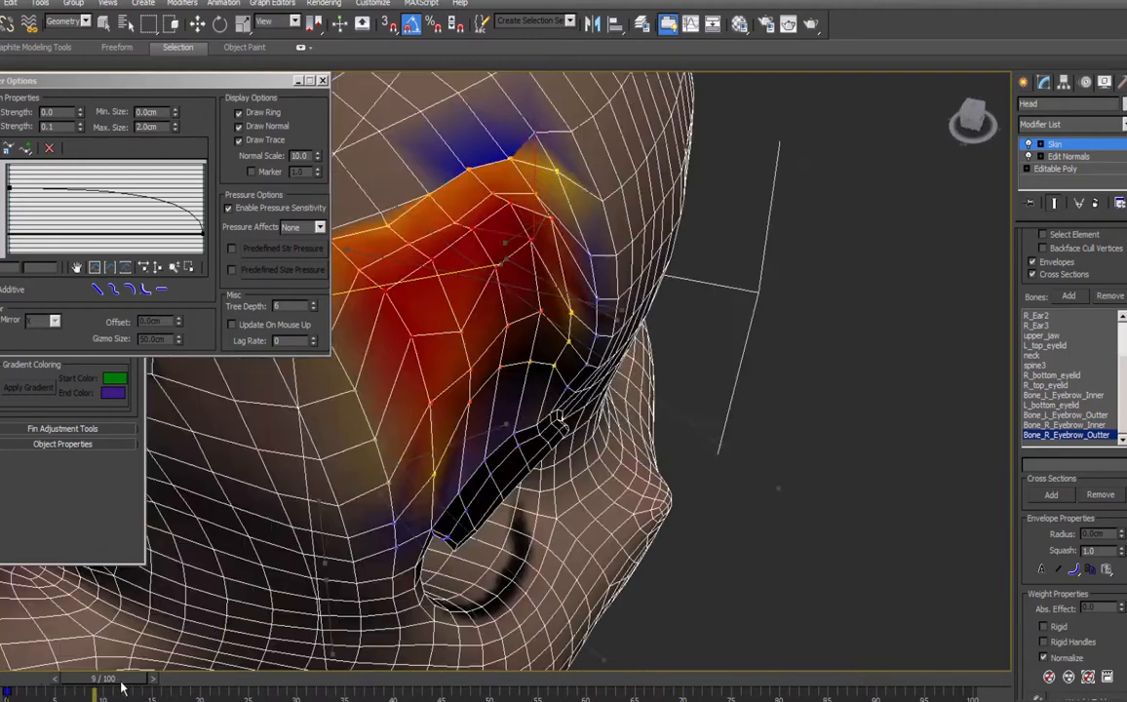
left_click_drag(429, 292, 477, 180)
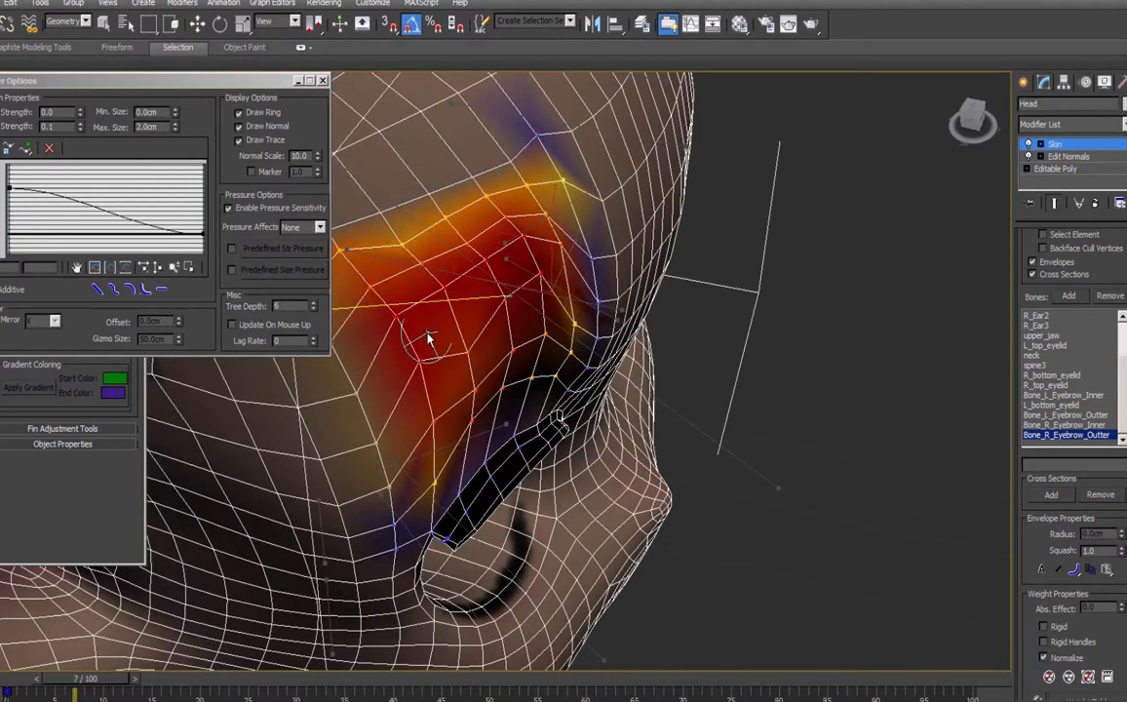
middle_click_drag(430, 339, 536, 368, "alt")
left_click_drag(450, 279, 507, 302)
middle_click_drag(507, 302, 673, 332, "alt")
mouse_move(674, 332)
left_mouse_down()
mouse_move(634, 404)
mouse_move(594, 244)
mouse_move(667, 190)
mouse_move(493, 286)
left_mouse_up()
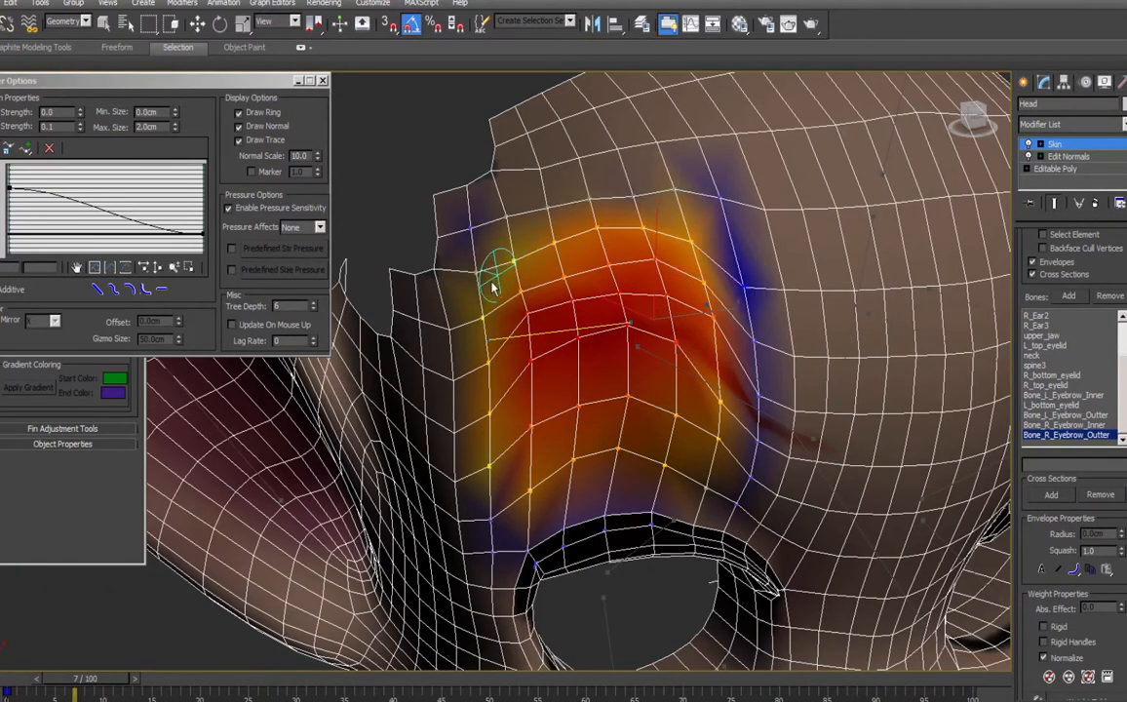
Return to Bone_R_Eyebrow_Inner in the frame 25 pose and smooth its outer edge, lowering the maximum strength to 0.04.
left_click_drag(88, 680, 115, 681)
middle_click_drag(710, 294, 723, 310, "alt")
left_click_drag(123, 681, 333, 700)
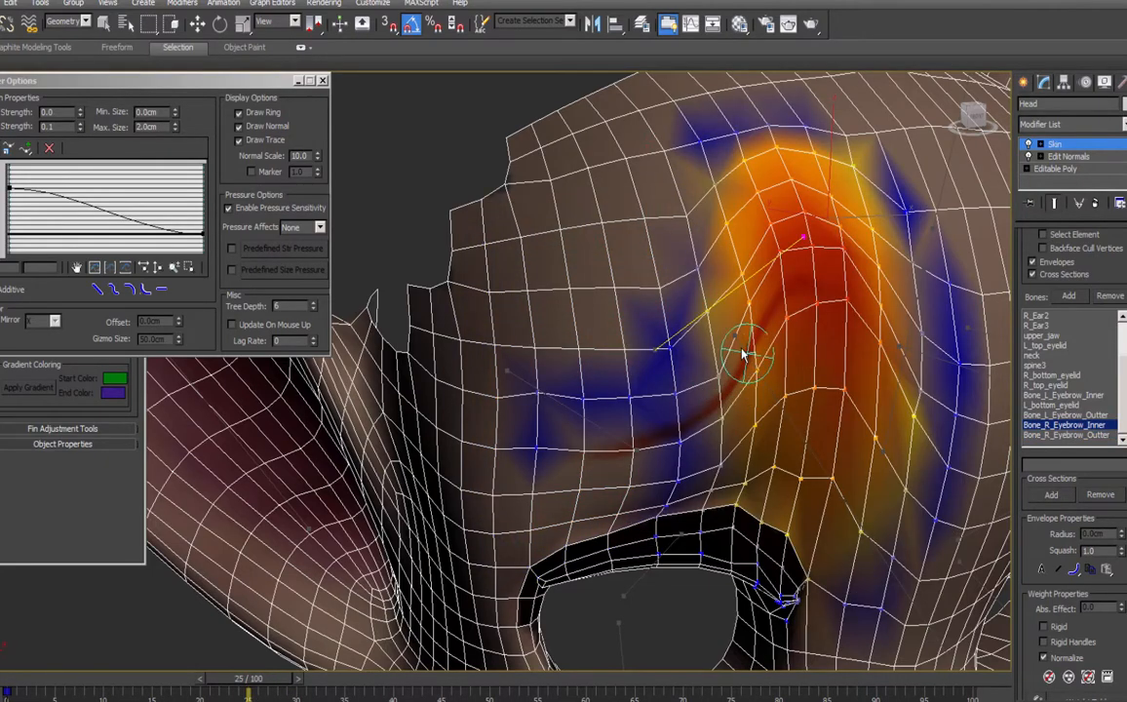
left_click_drag(717, 383, 718, 379)
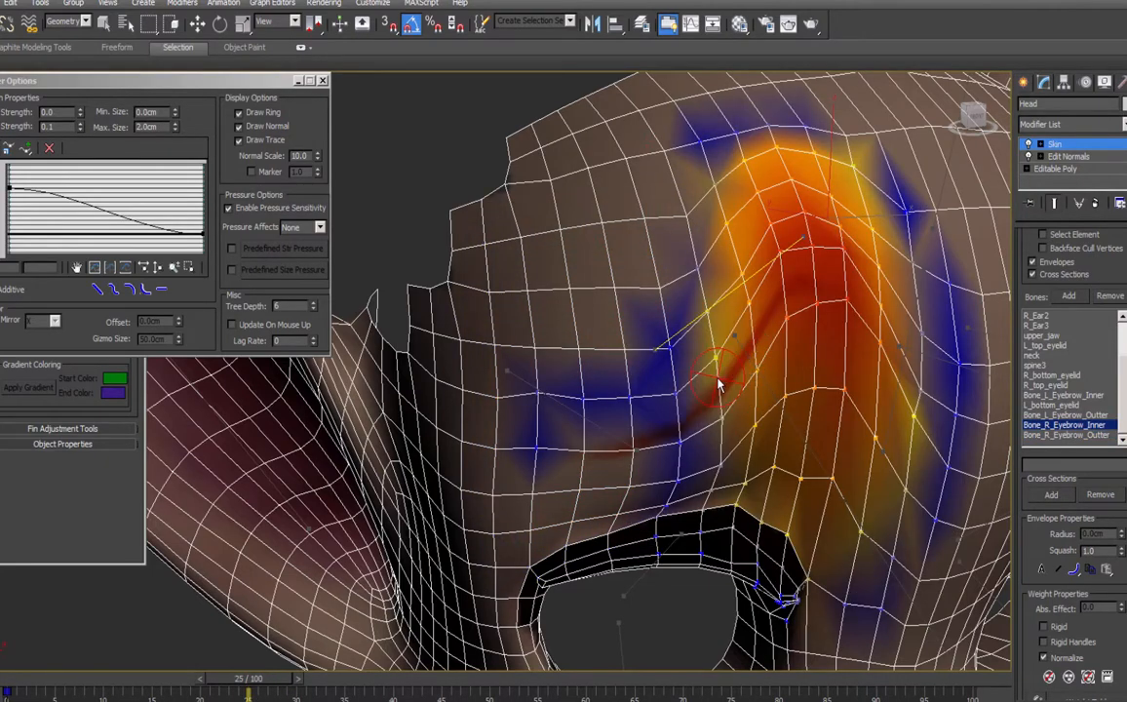
left_click(63, 128)
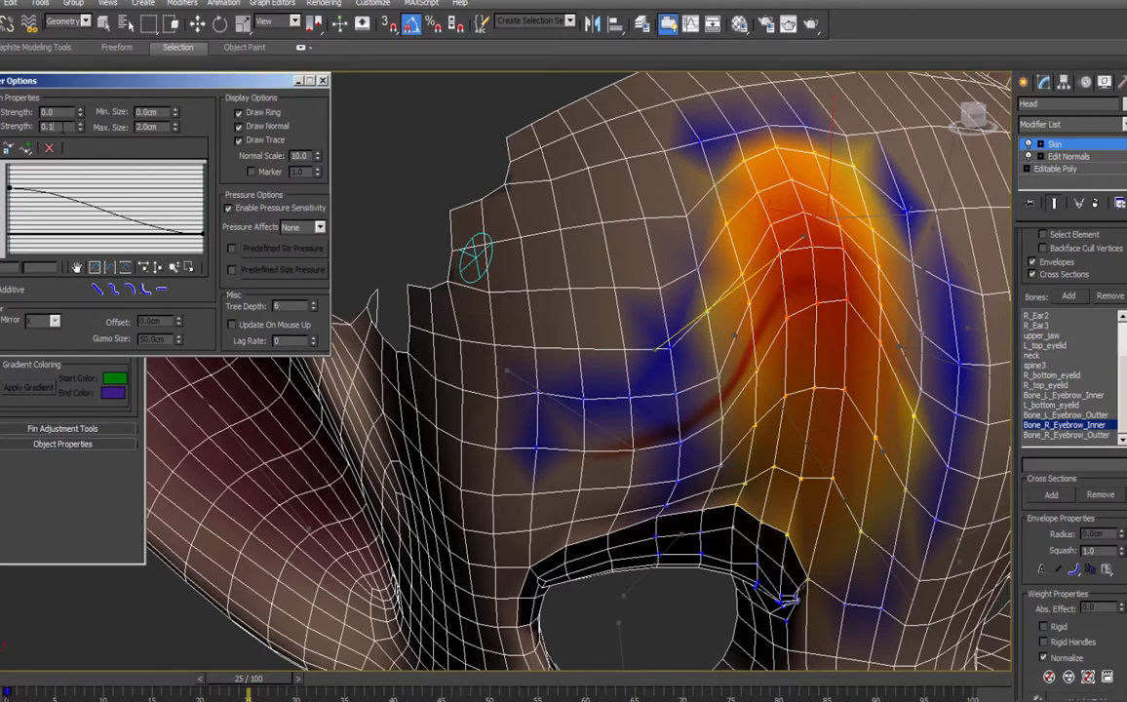
mouse_move(704, 327)
left_mouse_down()
mouse_move(723, 435)
mouse_move(755, 322)
left_mouse_up()
key("Home")
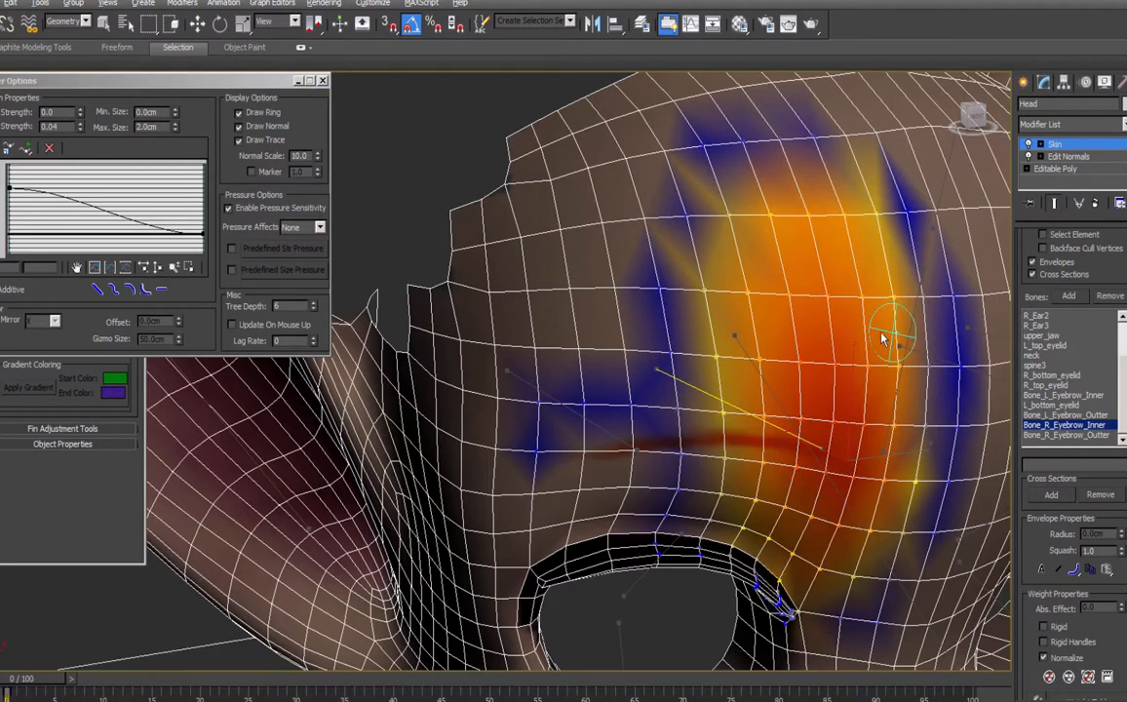
Mirror the right-side skin weights onto the left side of the head with Paste Green to Blue Verts.
middle_click_drag(882, 338, 502, 322, "alt")
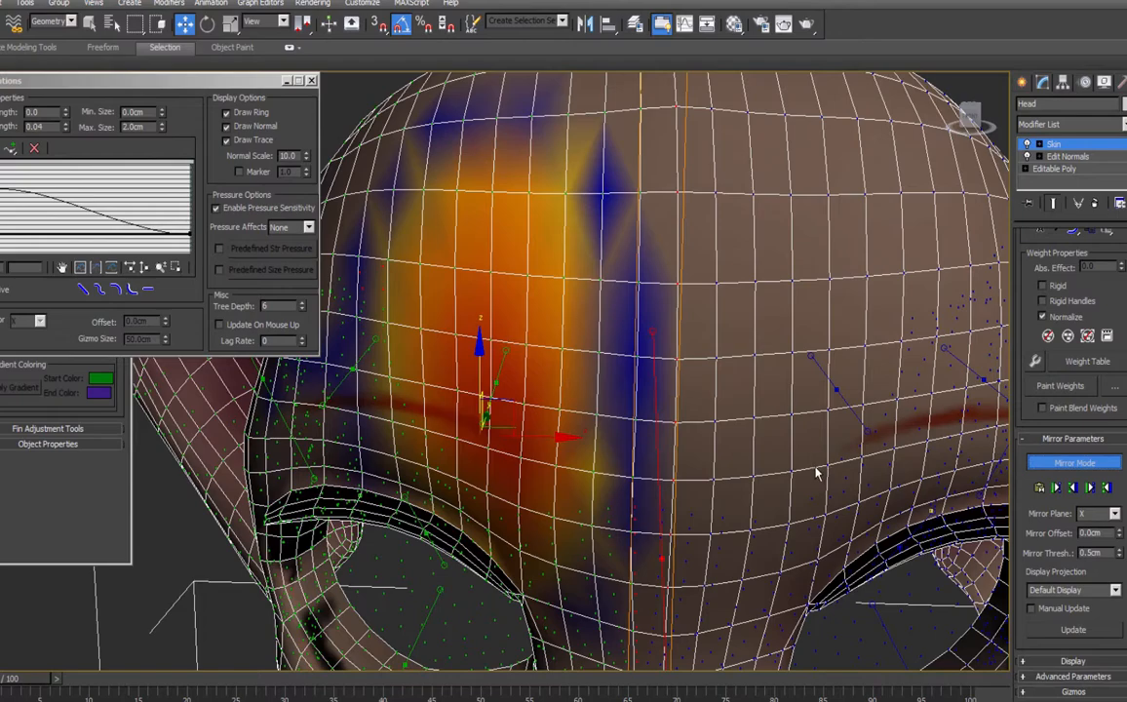
middle_click_drag(817, 472, 813, 377)
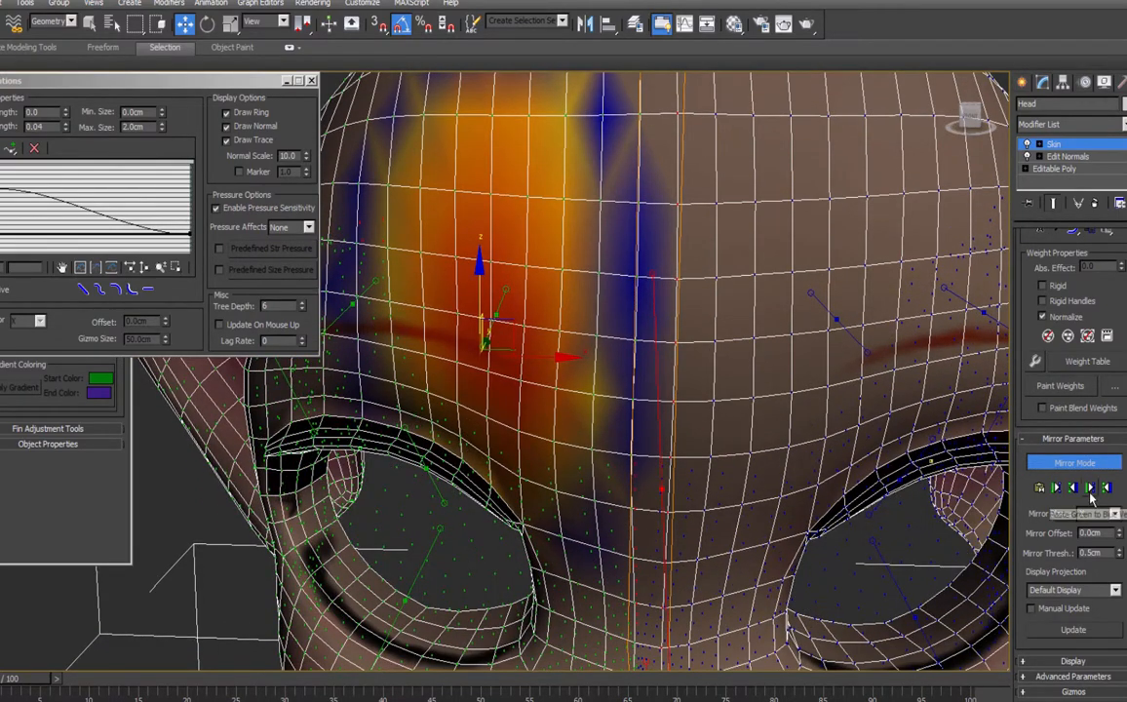
left_click(1090, 492)
left_click(1089, 466)
Examine how the mirrored left eyebrow deforms in the test pose around frame 50 from several angles.
left_click_drag(27, 679, 412, 678)
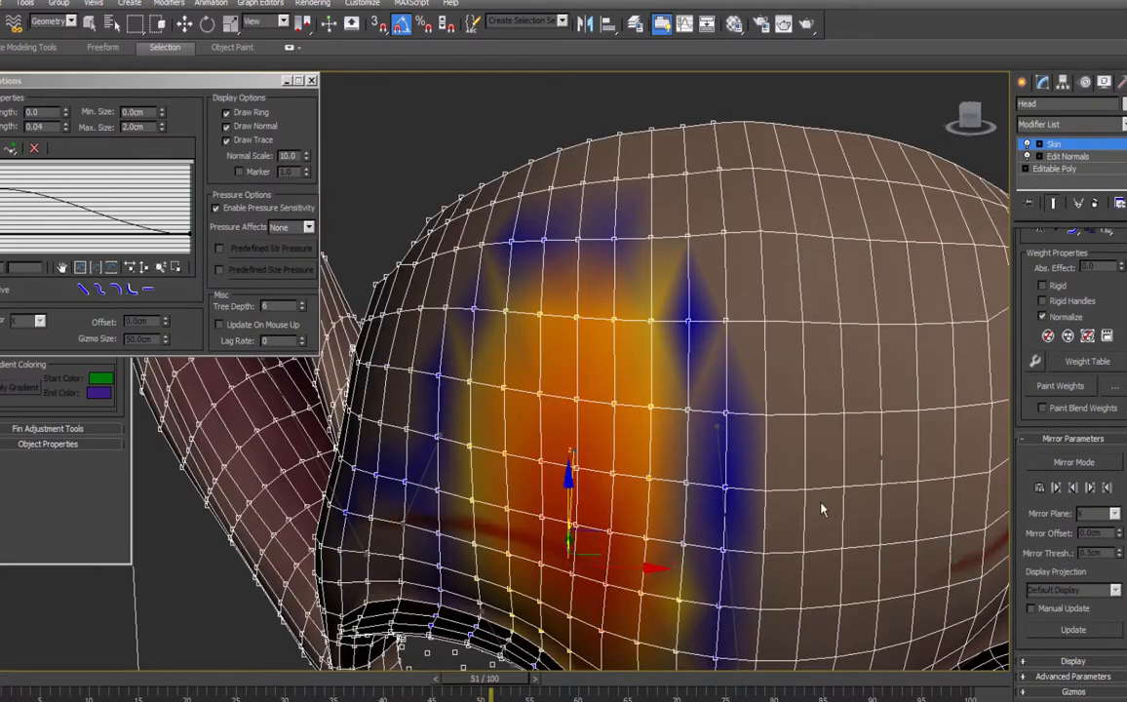
key("w")
middle_click_drag(822, 509, 746, 524, "alt")
mouse_move(488, 679)
left_mouse_down()
mouse_move(402, 681)
mouse_move(479, 688)
left_mouse_up()
middle_click_drag(778, 408, 784, 450, "alt")
left_click_drag(495, 681, 485, 683)
scroll(1070, 449, "up", 5)
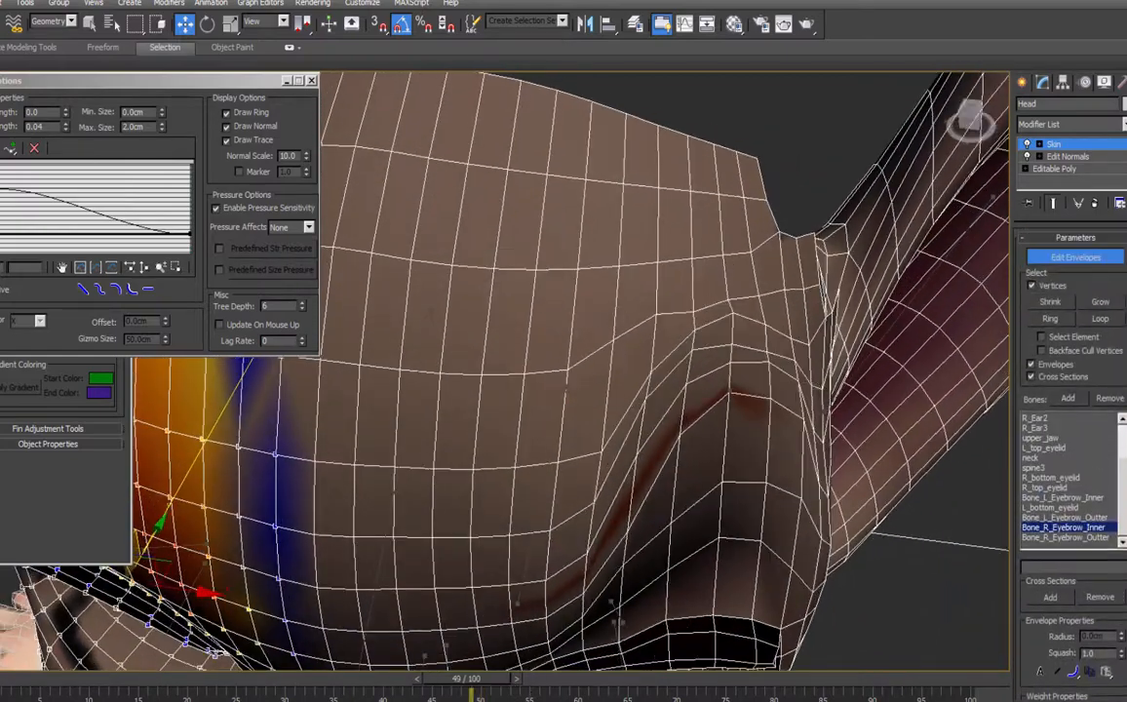
Select Bone_L_Eyebrow_Outter, set the maximum brush size to 1.0 cm and refine the weights along its upper and temple-side edge.
left_click(1068, 518)
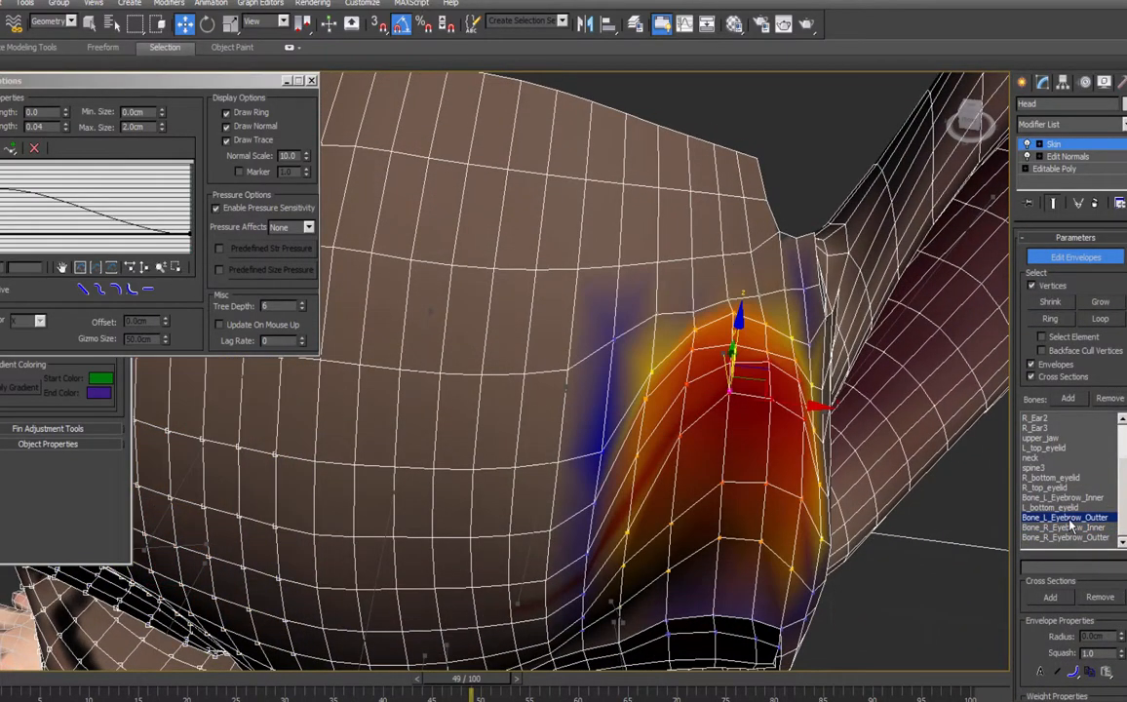
left_click(100, 293)
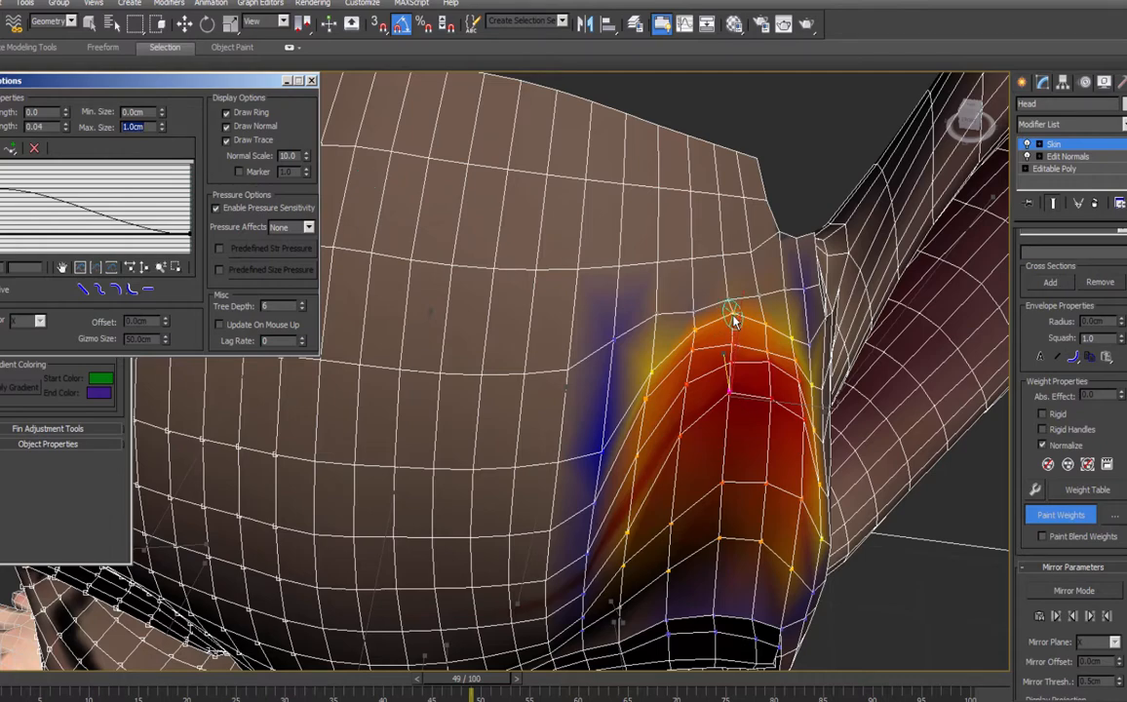
mouse_move(734, 322)
left_mouse_down()
mouse_move(799, 398)
mouse_move(775, 405)
mouse_move(788, 524)
mouse_move(809, 428)
left_mouse_up()
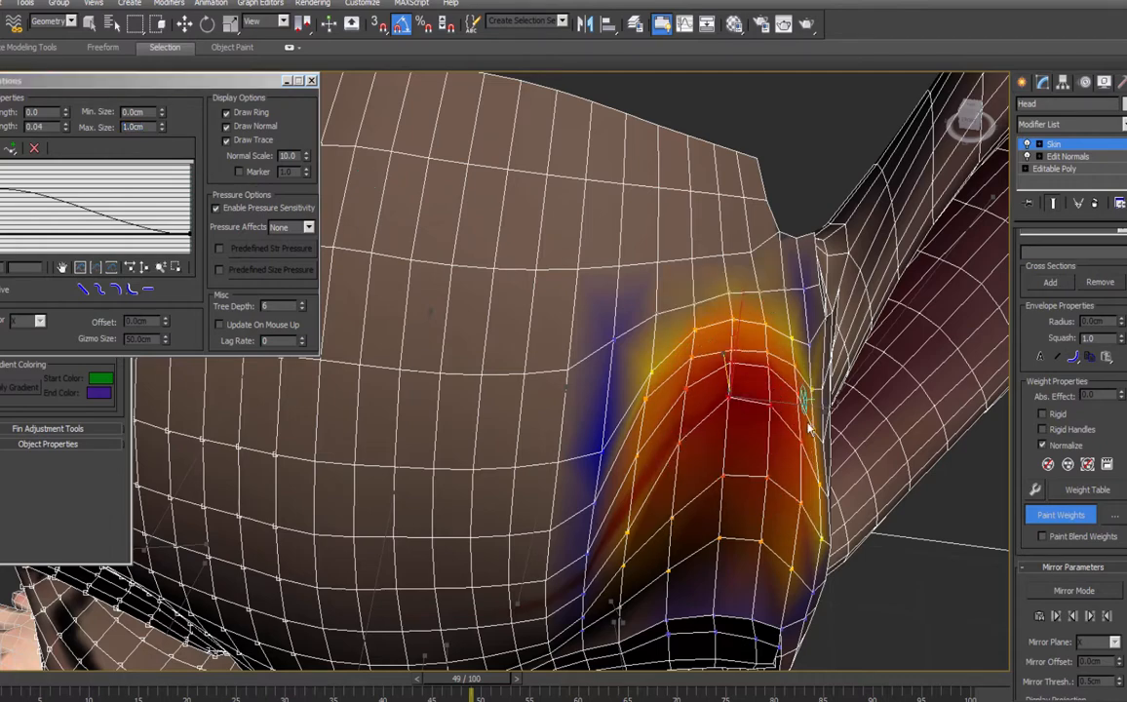
In the frame 40 pose, erase the stray Bone_L_Eyebrow_Inner weights around the outer end of the left brow line.
mouse_move(809, 428)
middle_mouse_down("alt")
mouse_move(735, 284)
mouse_move(683, 264)
mouse_move(649, 314)
middle_mouse_up("alt")
left_click_drag(467, 679, 384, 678)
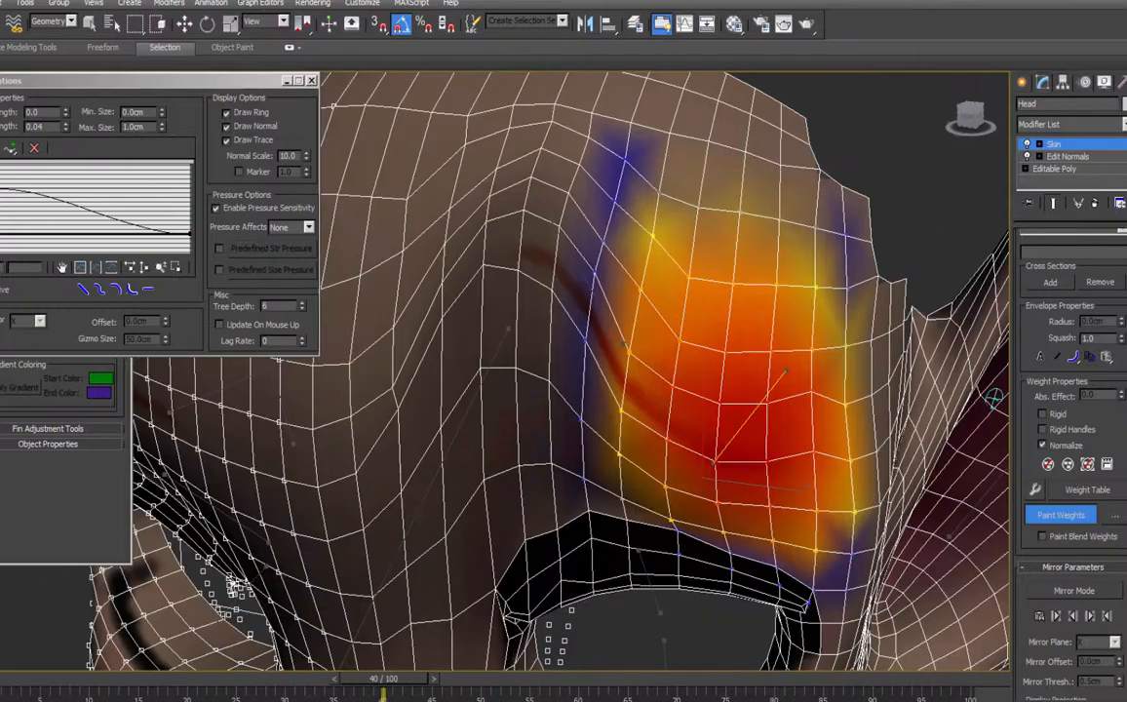
scroll(1073, 390, "up", 5)
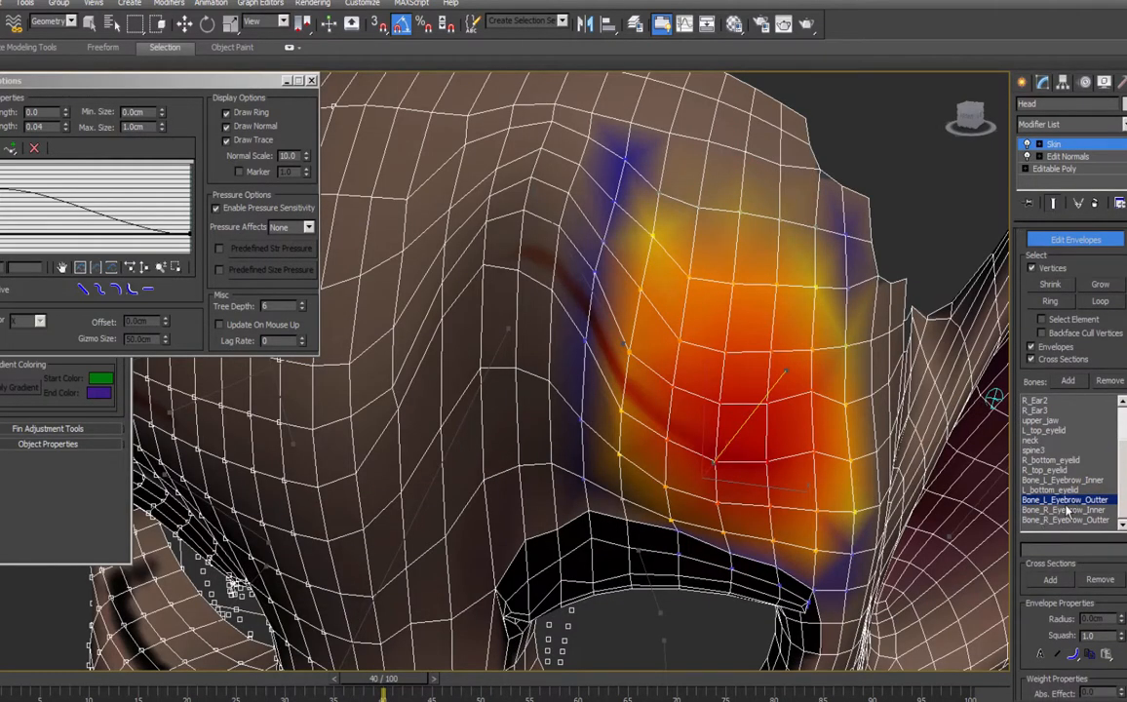
left_click(1063, 480)
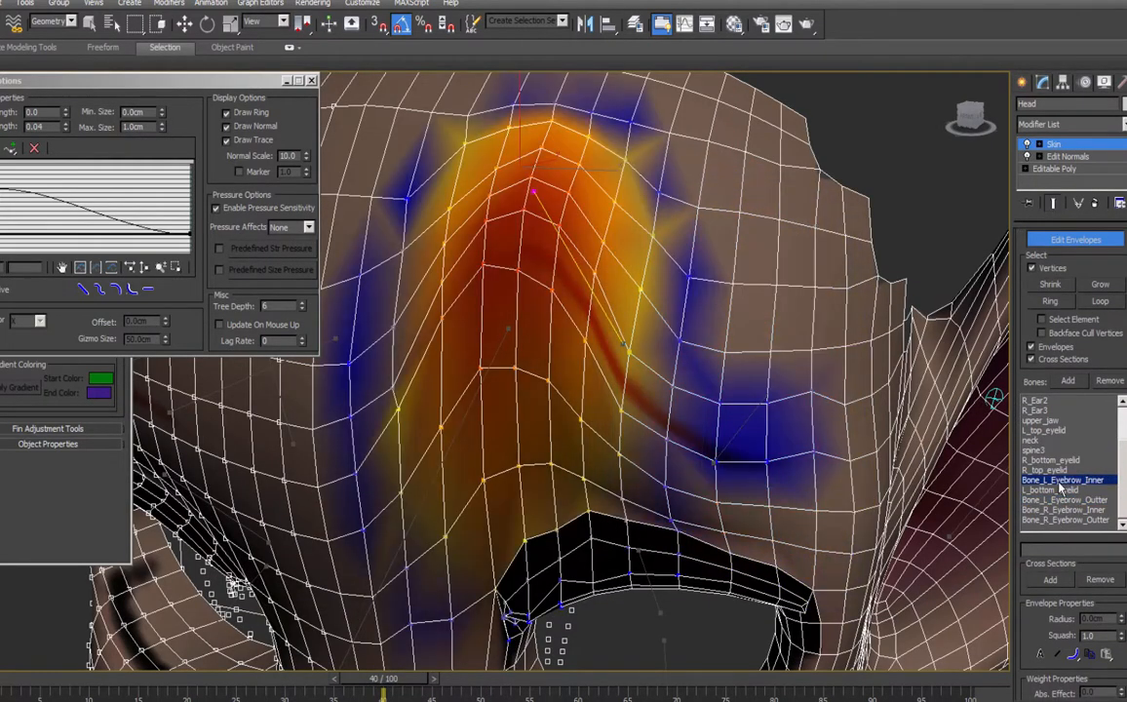
left_click(769, 461, "alt")
left_click(764, 405, "alt")
left_click_drag(812, 393, 815, 463, "alt")
left_click(815, 462, "alt")
left_click(720, 464, "alt")
left_click(720, 406, "alt")
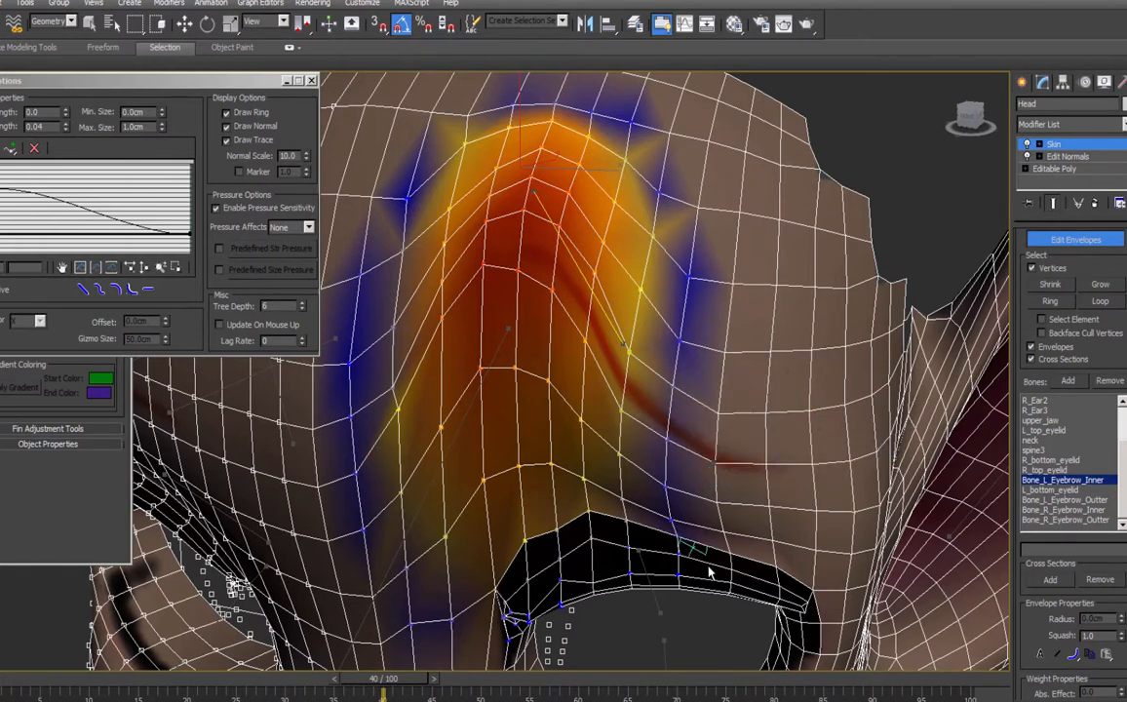
Mirror the corrected left-side skin weights back to the right with Paste Blue to Green Verts and check the eyebrow pose at frame 11.
mouse_move(407, 680)
left_mouse_down()
mouse_move(546, 687)
mouse_move(408, 684)
left_mouse_up()
scroll(604, 546, "down", 6)
middle_click_drag(606, 546, 546, 458, "alt")
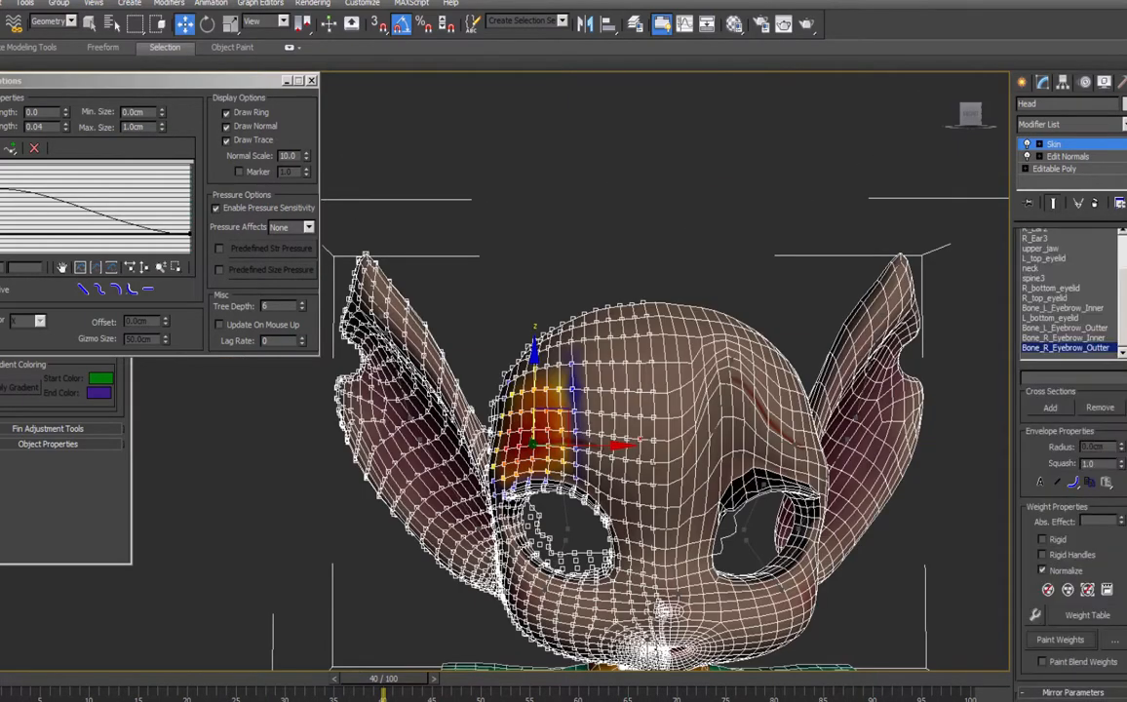
scroll(1073, 419, "down", 5)
left_click(1075, 472)
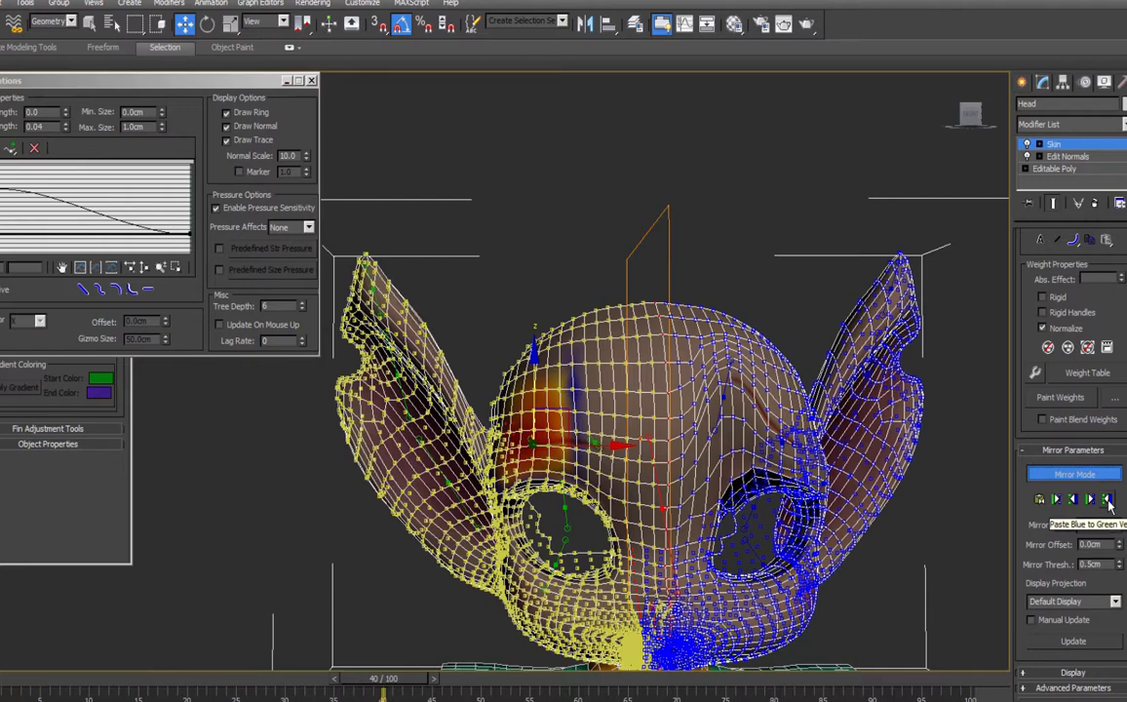
left_click(1108, 501)
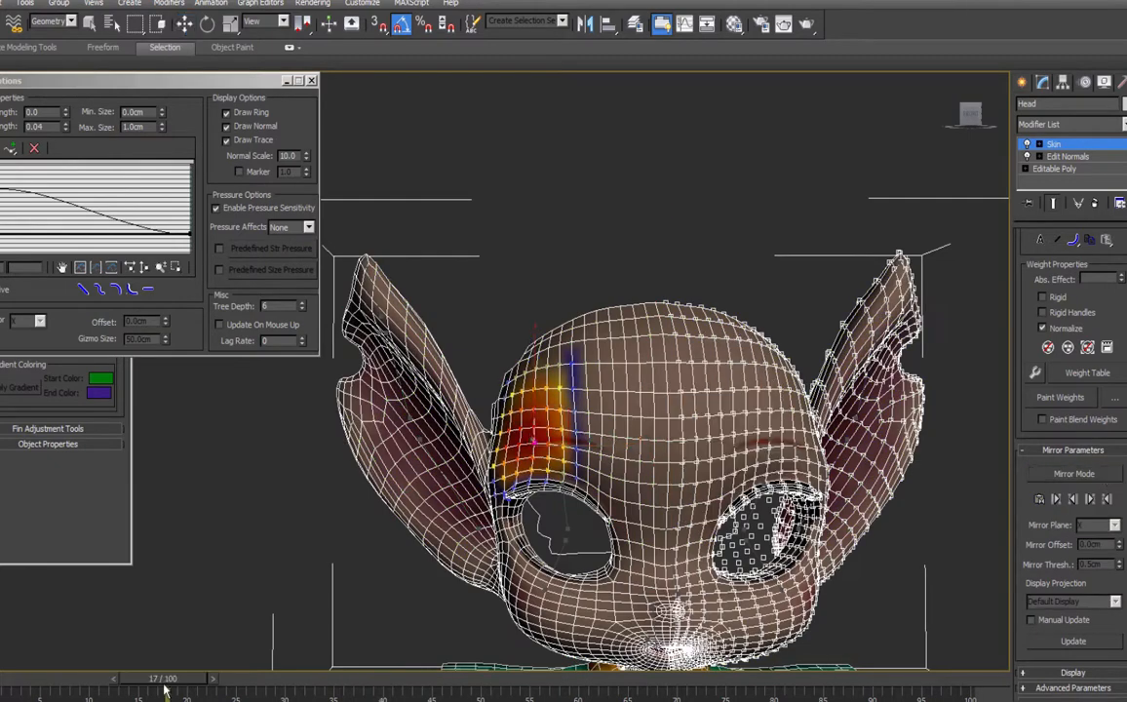
left_click_drag(166, 685, 112, 684)
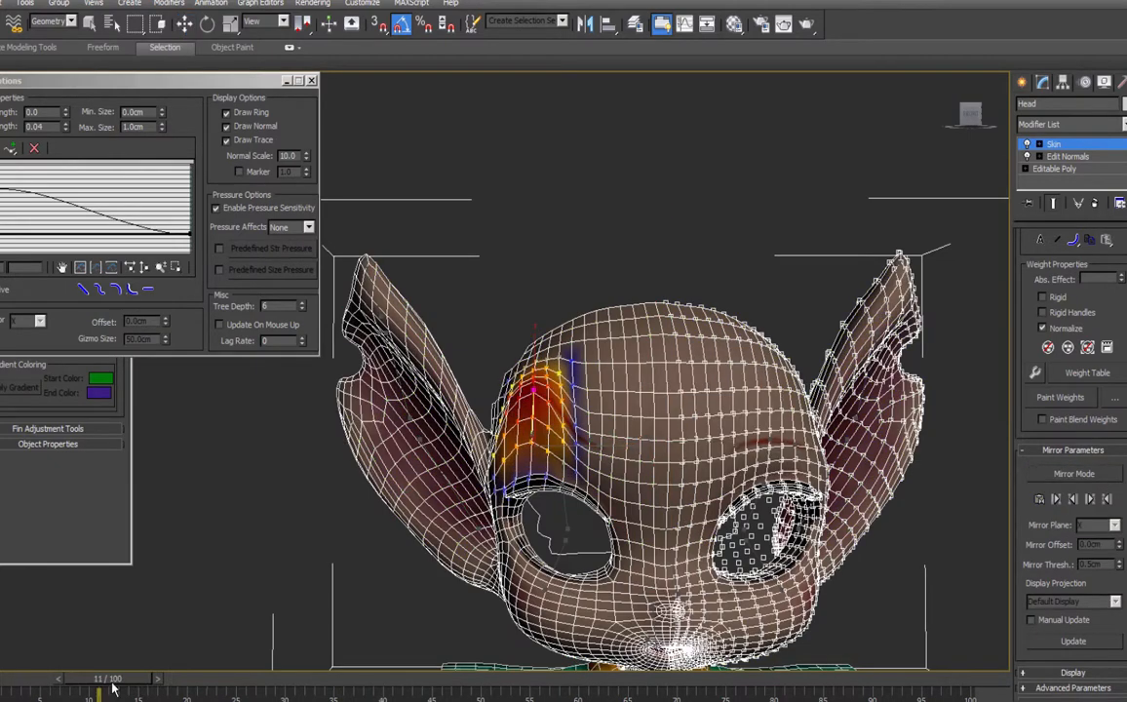
key("w")
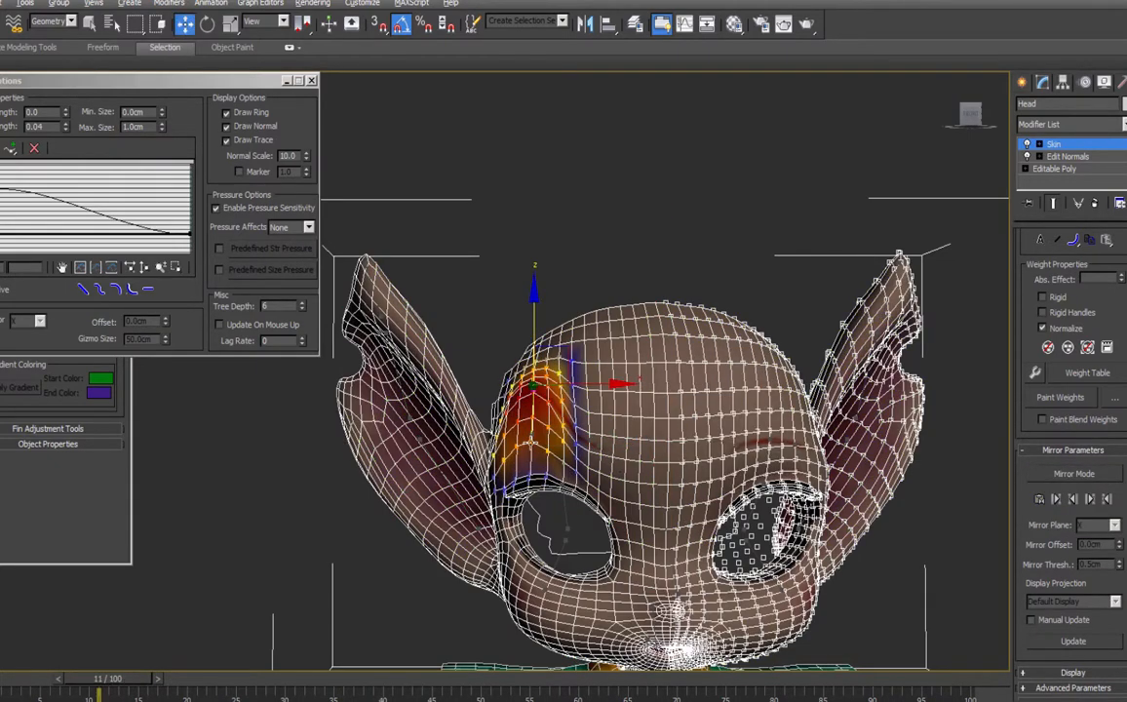
middle_click_drag(565, 448, 537, 426, "alt")
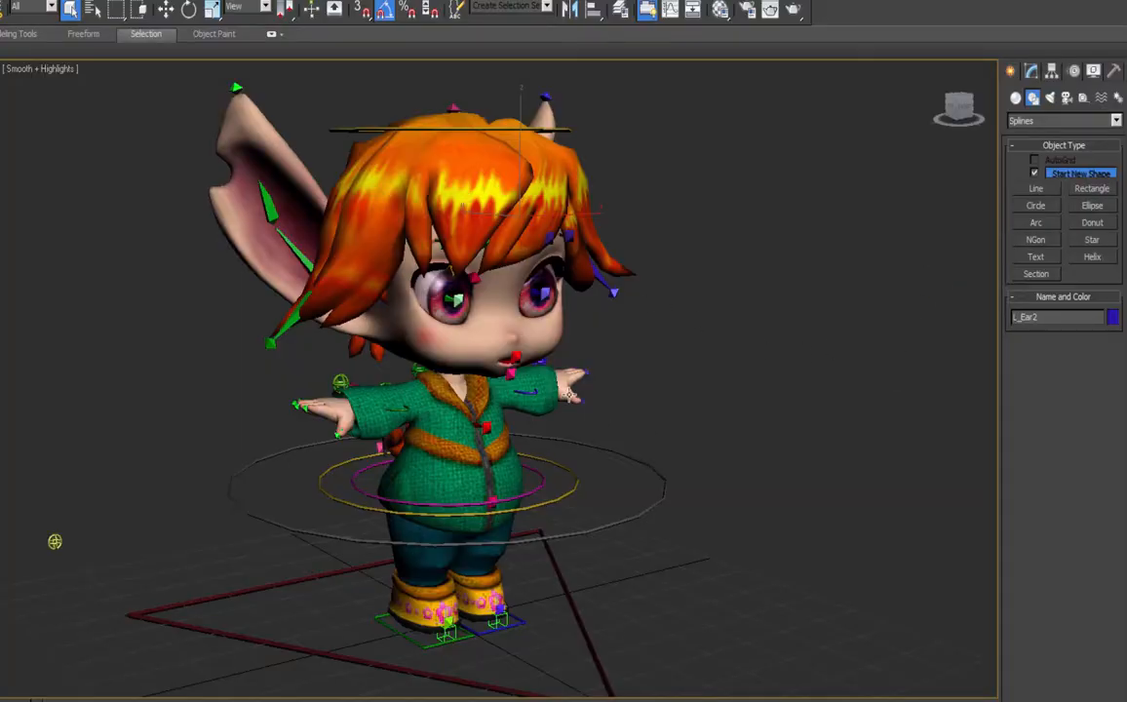
Draw a small rectangle spline on the ground beside the character's feet.
left_click(1093, 191)
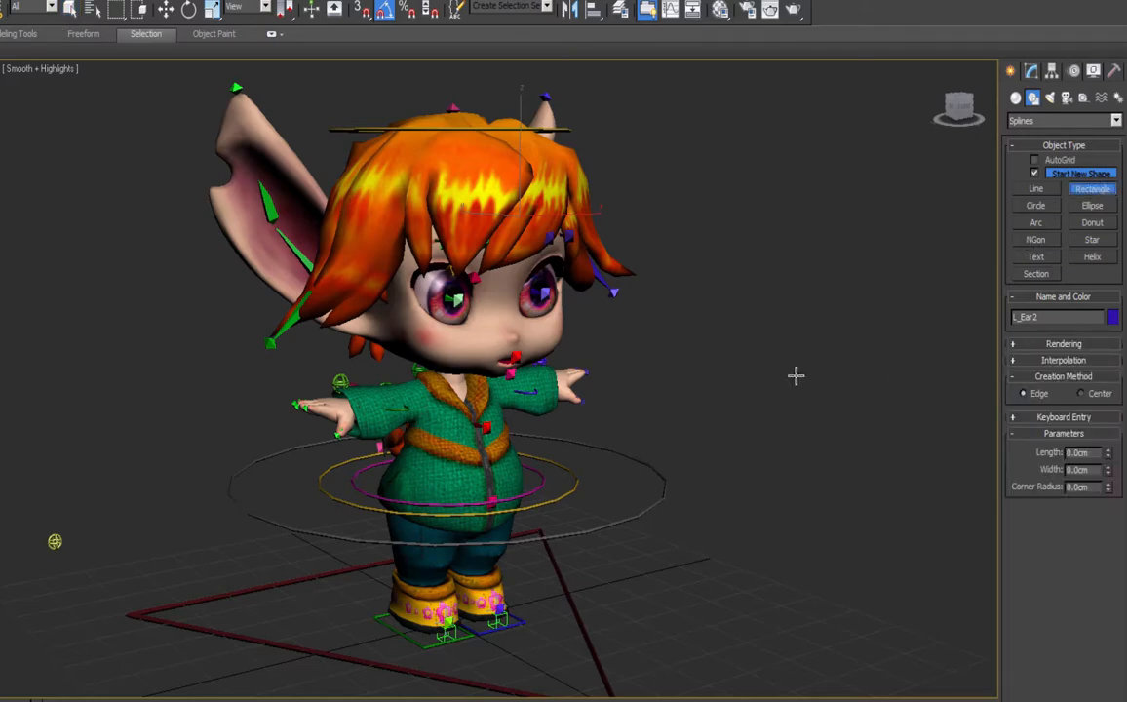
left_click(362, 9)
left_click(407, 9)
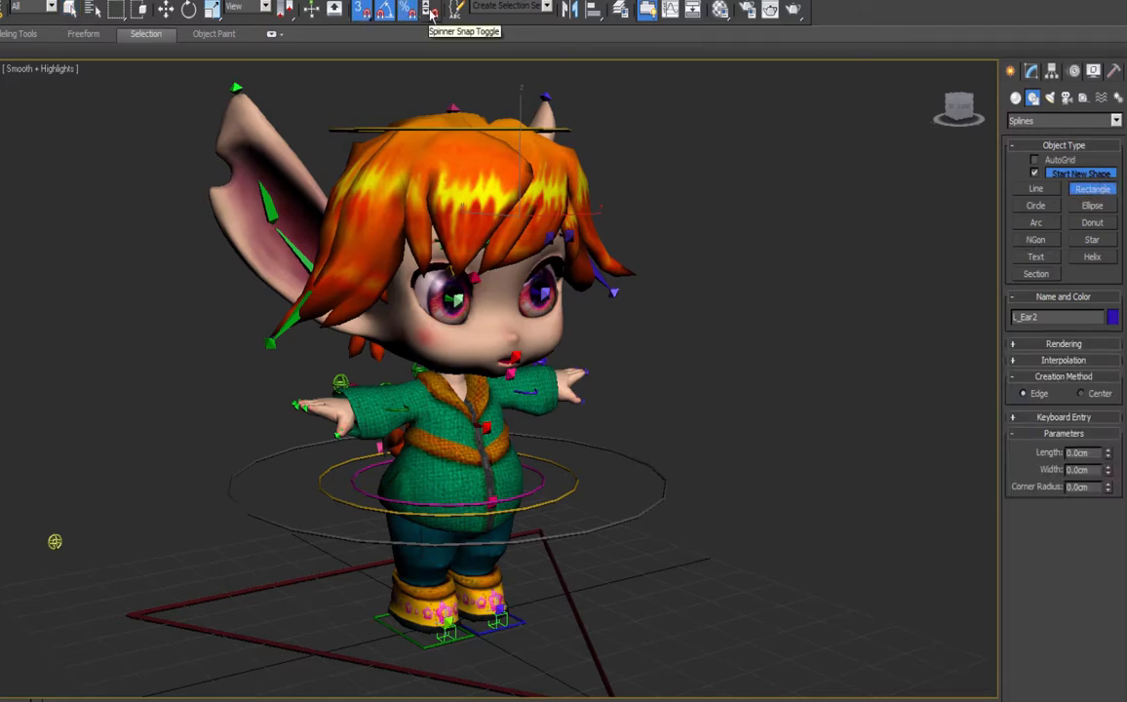
left_click(430, 9)
mouse_move(634, 618)
left_mouse_down()
mouse_move(714, 629)
mouse_move(723, 613)
mouse_move(735, 666)
left_mouse_up()
Stand the rectangle upright and raise it to the character's chin and shoulder level.
left_click(165, 9)
left_click(189, 10)
key("w")
left_click_drag(673, 599, 572, 297)
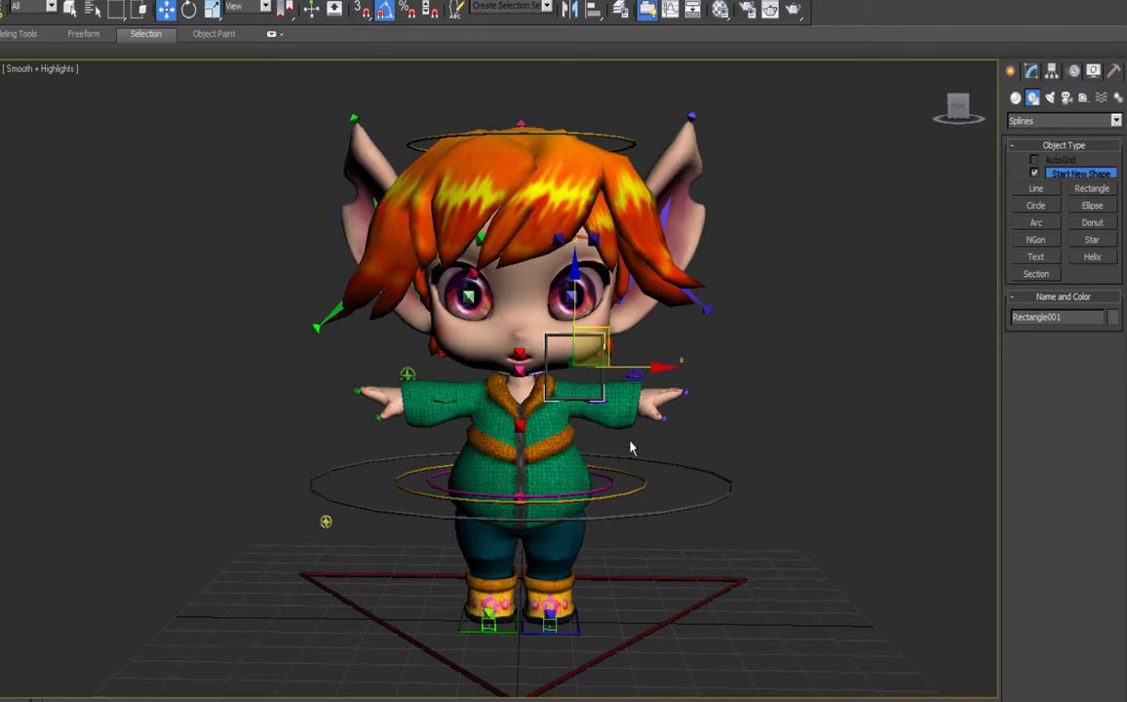
Resize the standing rectangle spline to 2 cm in length and 4 cm in width.
left_click(1032, 71)
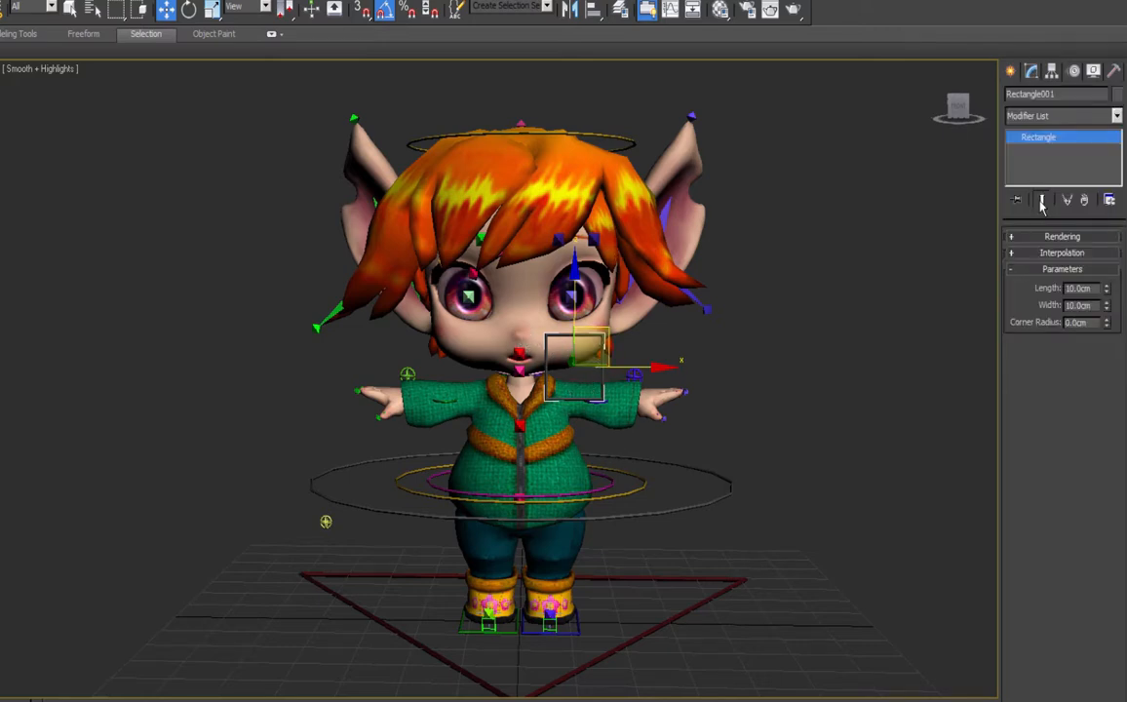
left_click_drag(1094, 290, 1043, 294)
type("44")
left_click(1094, 291)
double_click(1084, 306)
type("2")
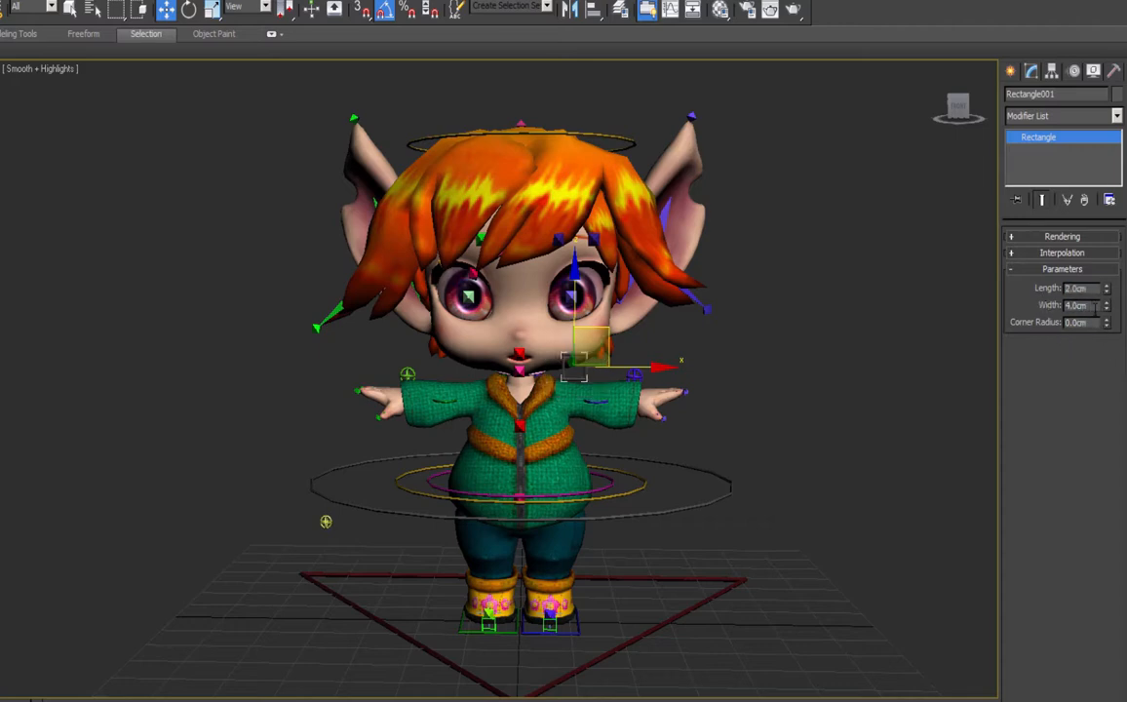
Color the rectangle red and align its pivot point to the pivot of nub_upper_jaw on X, Y and Z.
left_click_drag(593, 345, 685, 339)
left_click(1118, 94)
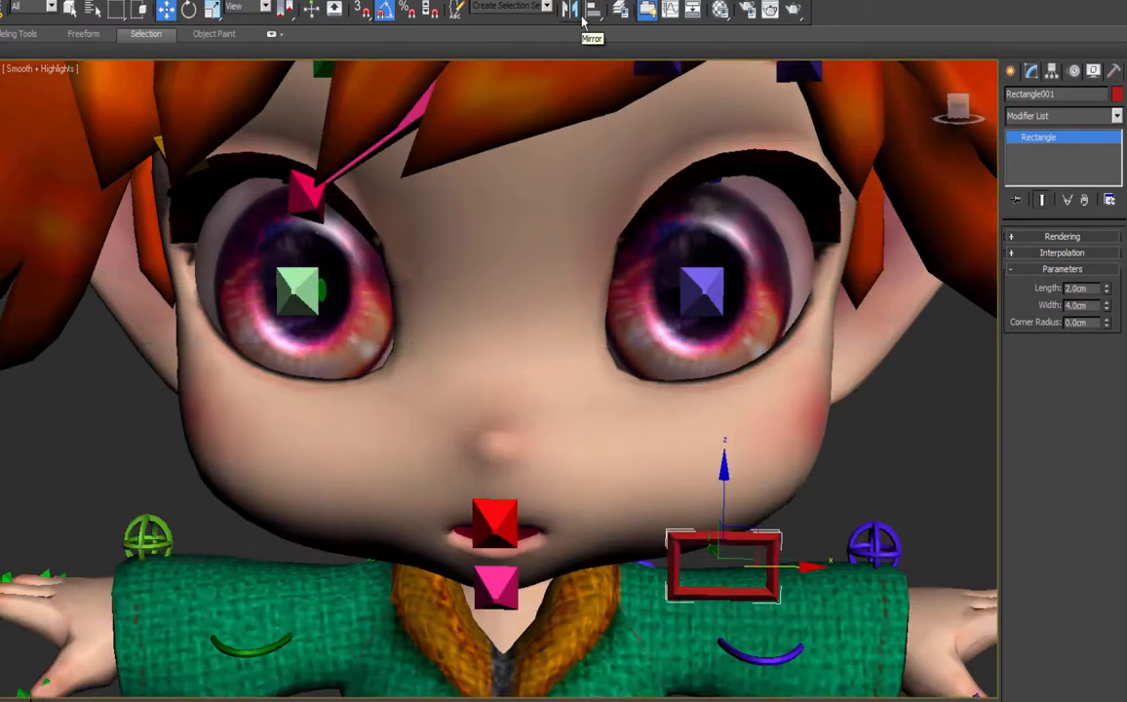
left_click(591, 12)
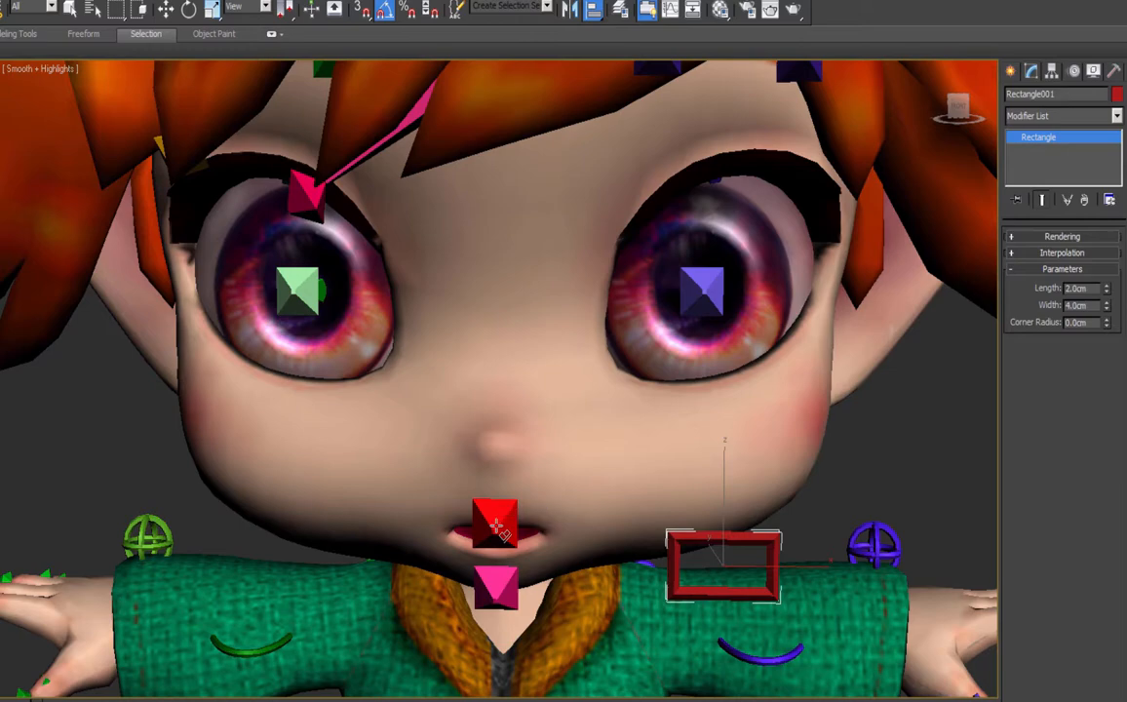
left_click(497, 524)
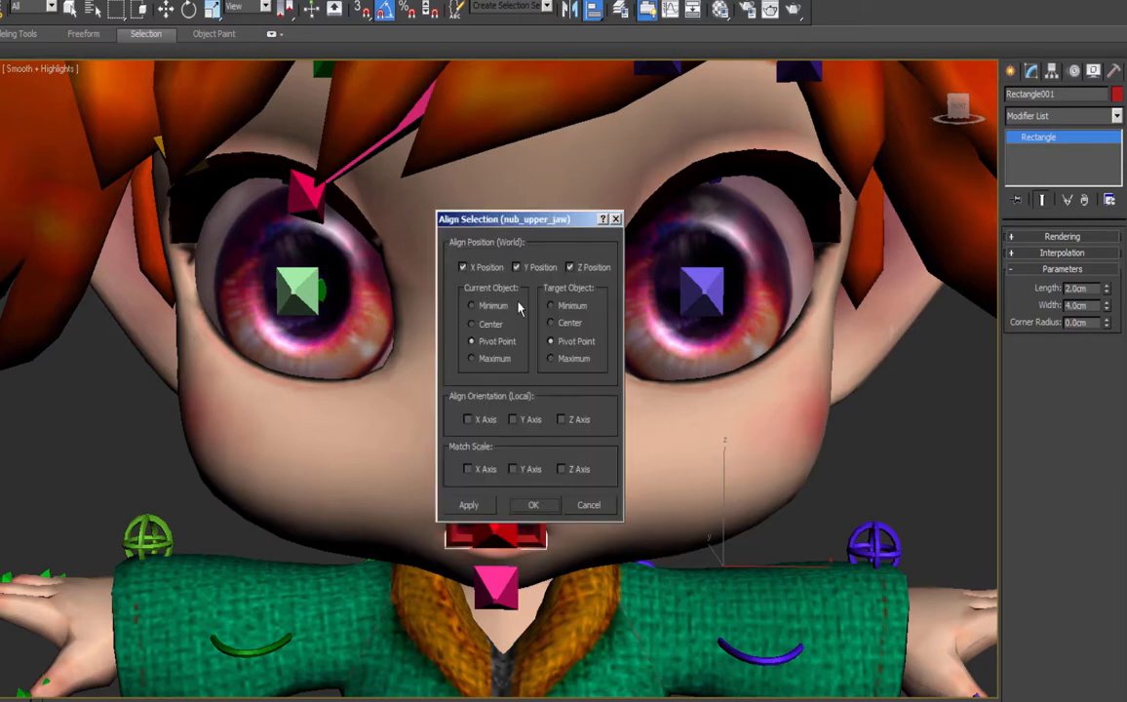
left_click(532, 505)
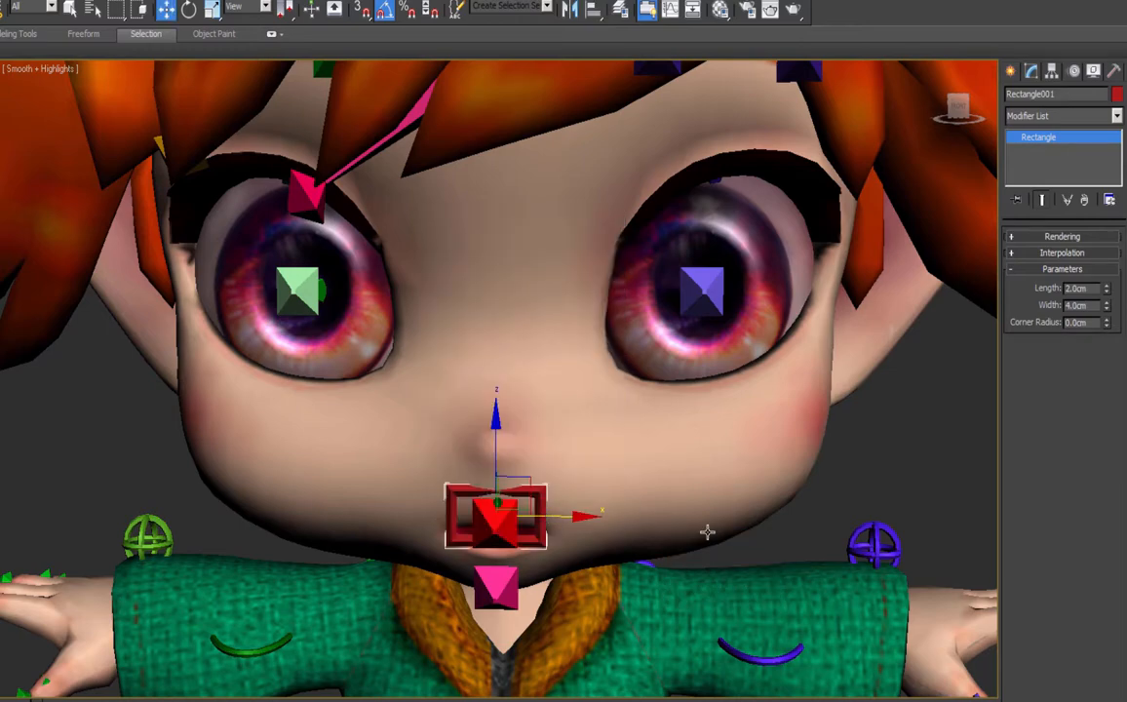
Move the rectangle a short distance out in front of the face, slightly above the upper jaw nub.
middle_click_drag(728, 531, 663, 541, "alt")
left_click_drag(441, 474, 277, 362)
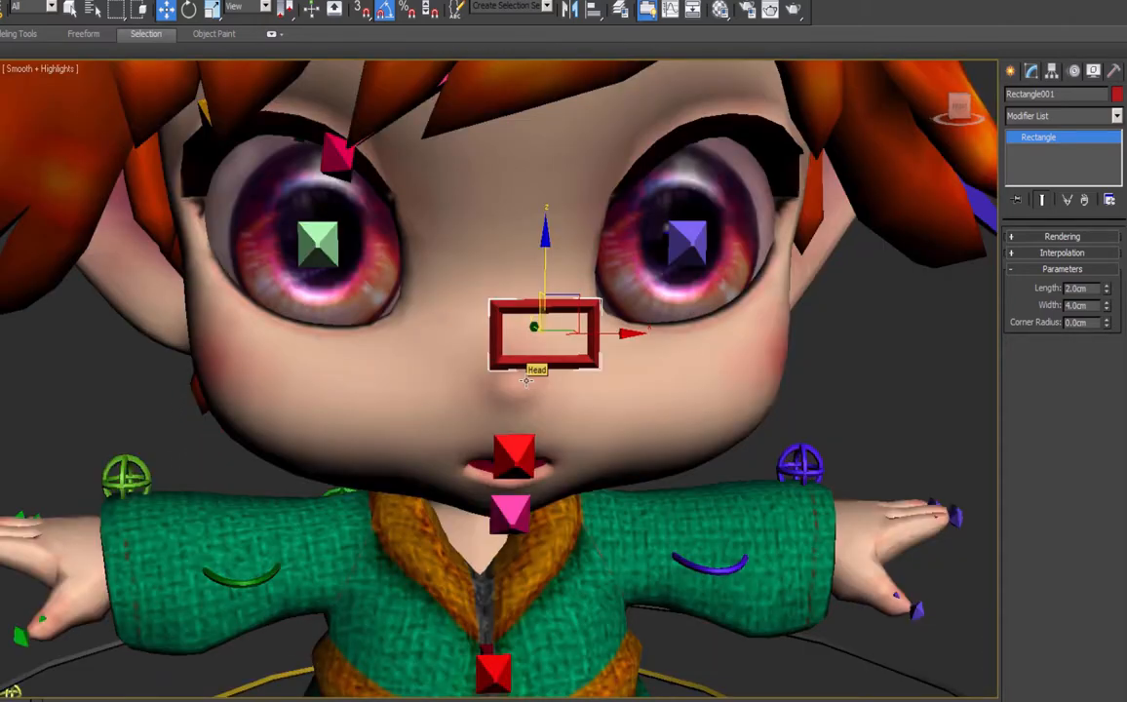
left_click_drag(539, 265, 539, 324)
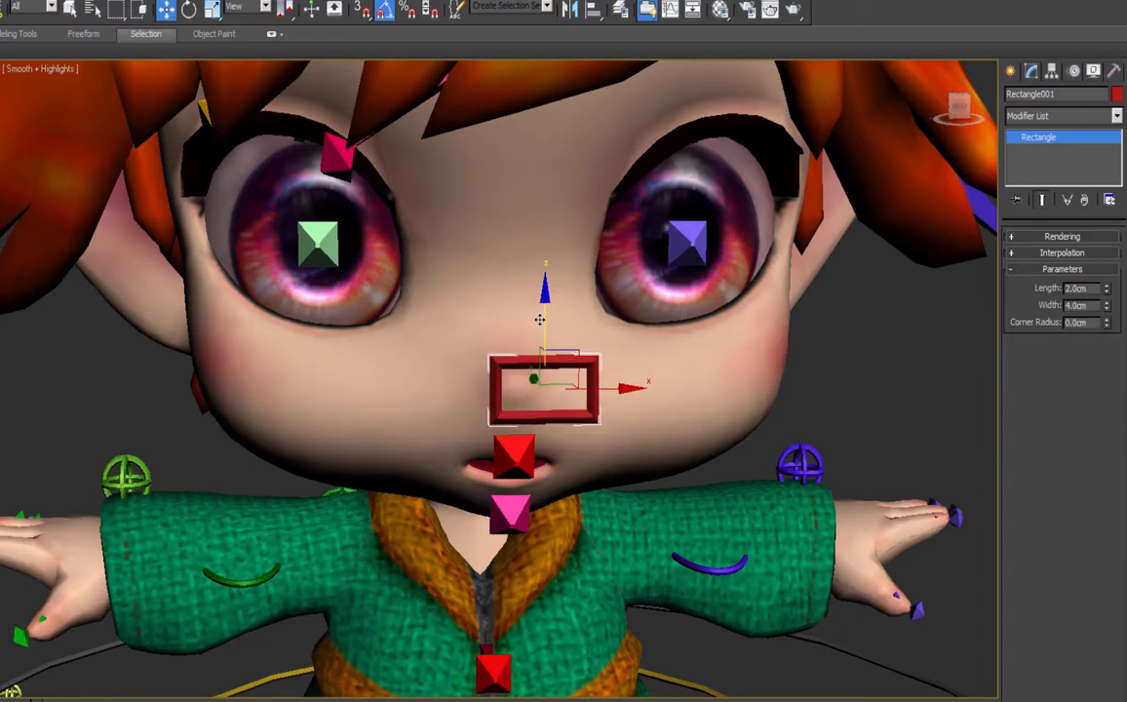
middle_click_drag(539, 325, 647, 456, "alt")
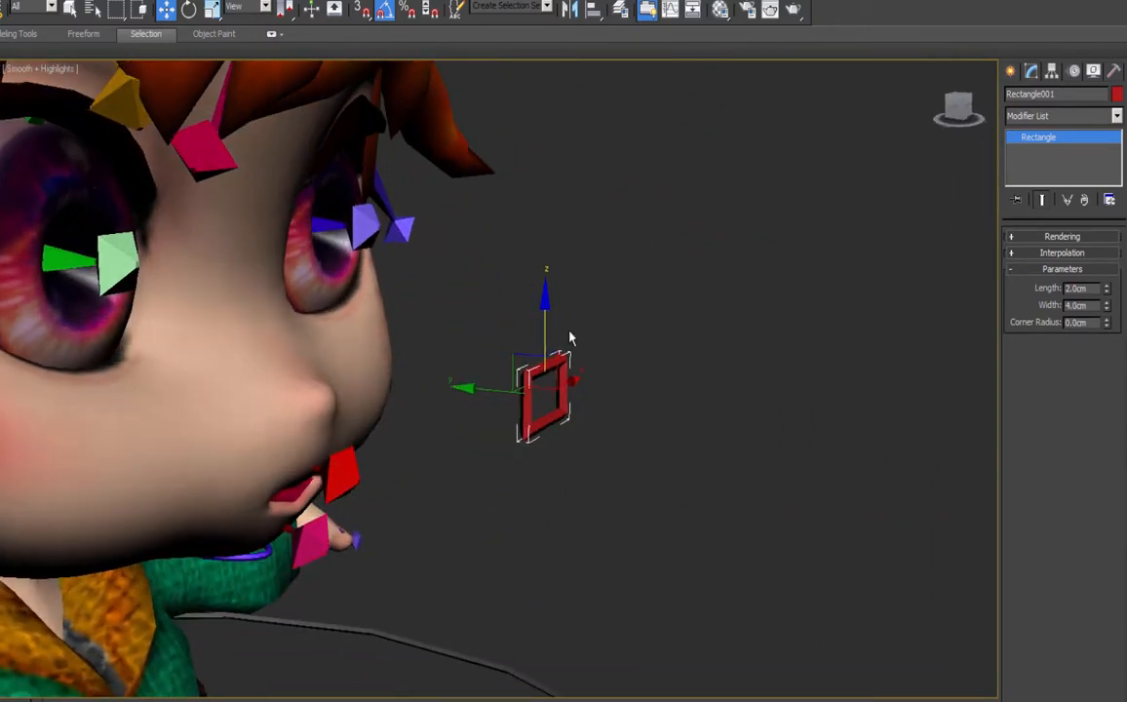
left_click_drag(495, 457, 353, 452)
middle_click_drag(342, 454, 362, 471, "alt")
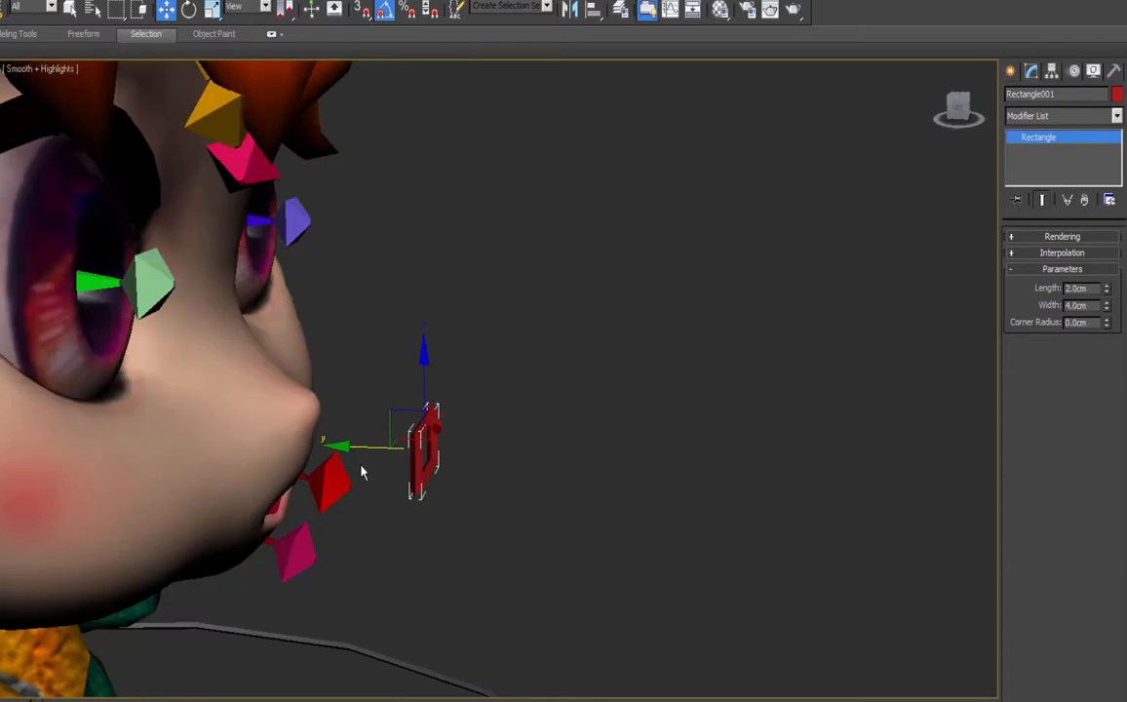
left_click_drag(393, 413, 368, 419)
left_click_drag(368, 420, 360, 423)
Copy the rectangle straight down to below the lower jaw nub and name the copy CTRL_LowerJaw.
left_click_drag(392, 376, 392, 510, "shift")
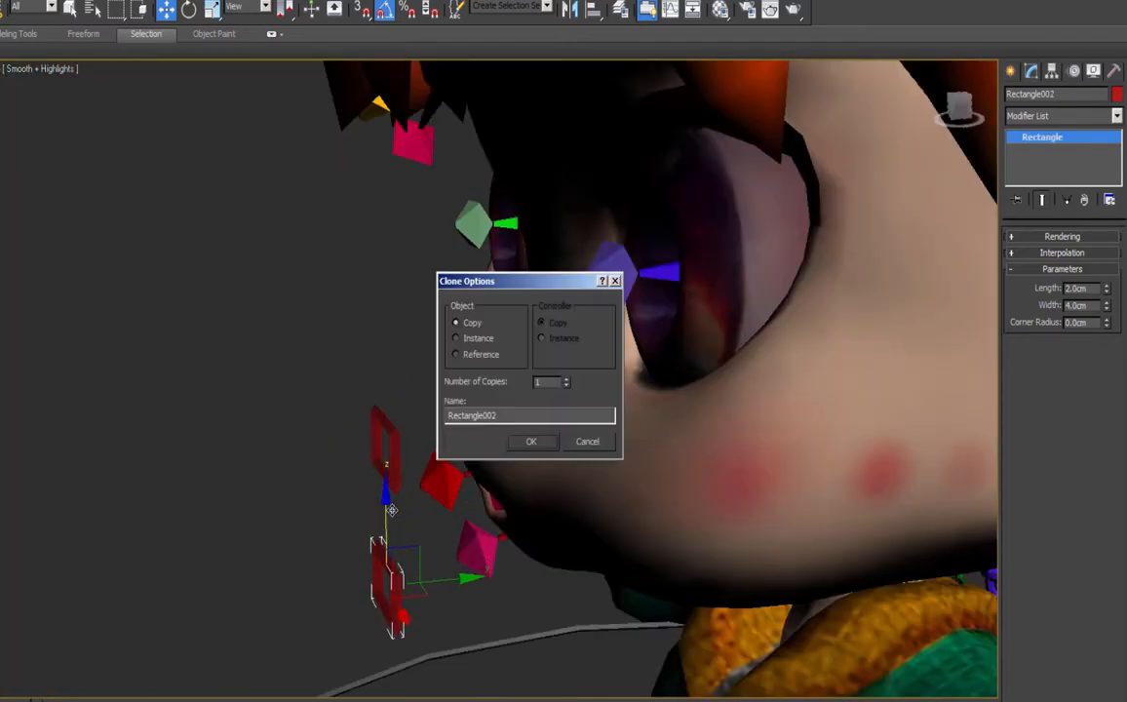
double_click(536, 414)
type("CTRL_LowerJ")
key("Return")
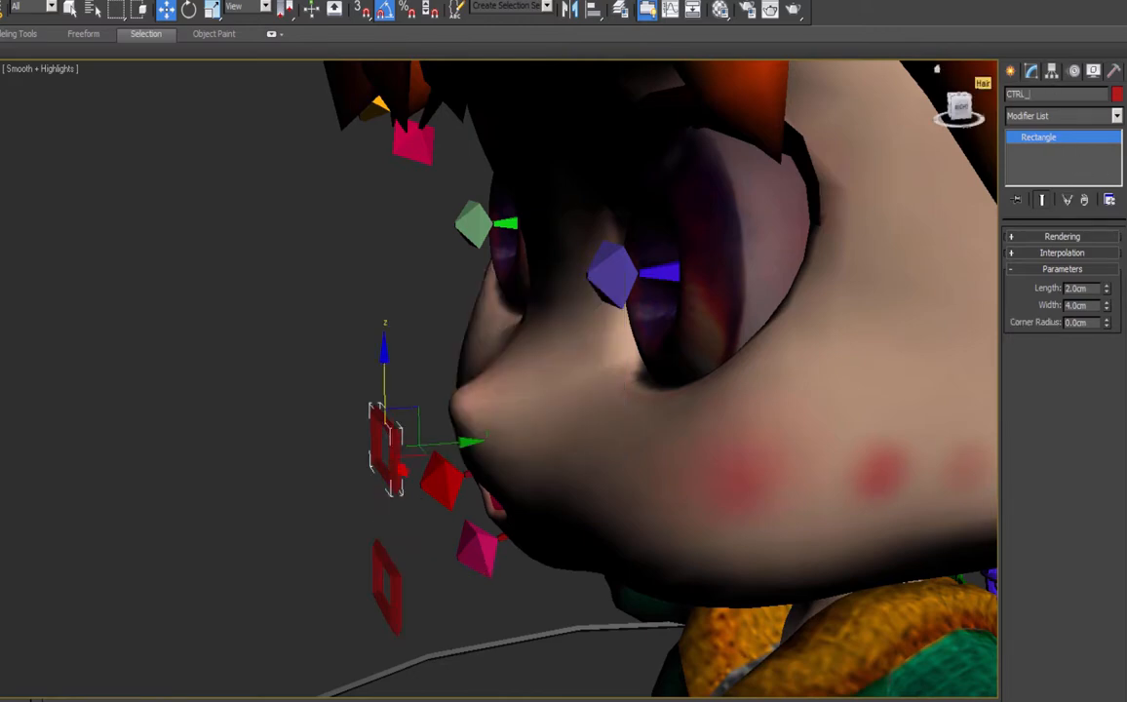
Name the upper rectangle CTRL_UpperJaw and set red object colors for the two jaw controls.
left_click(1116, 94)
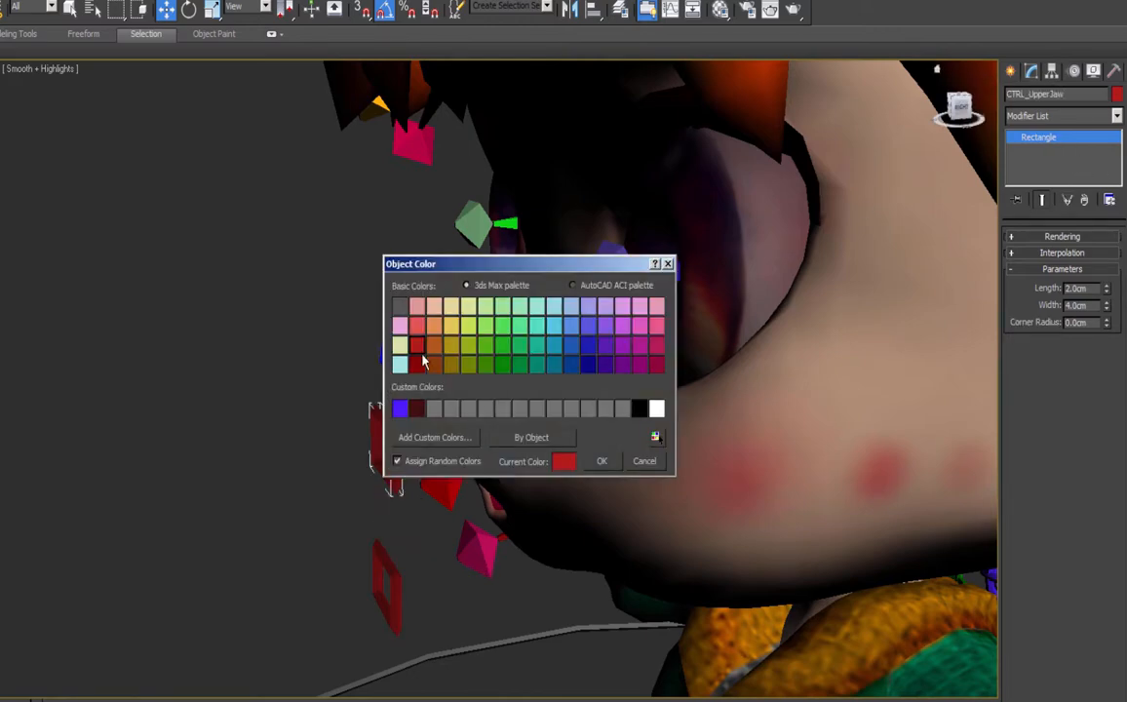
left_click(564, 464)
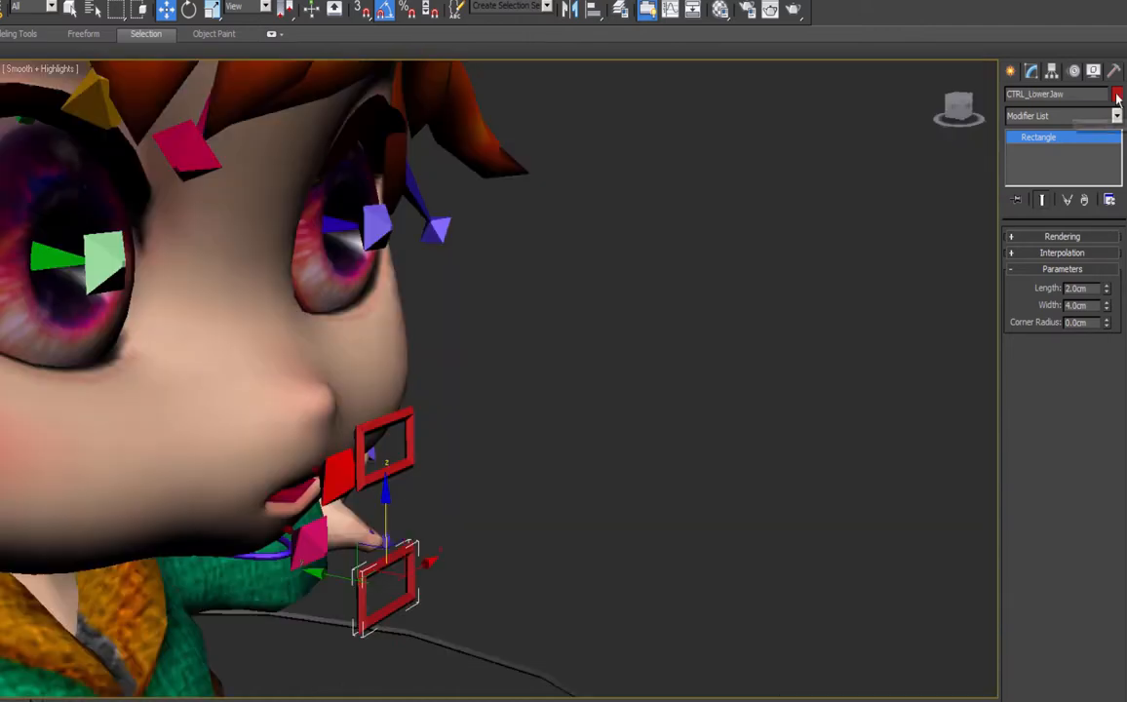
left_click(1117, 94)
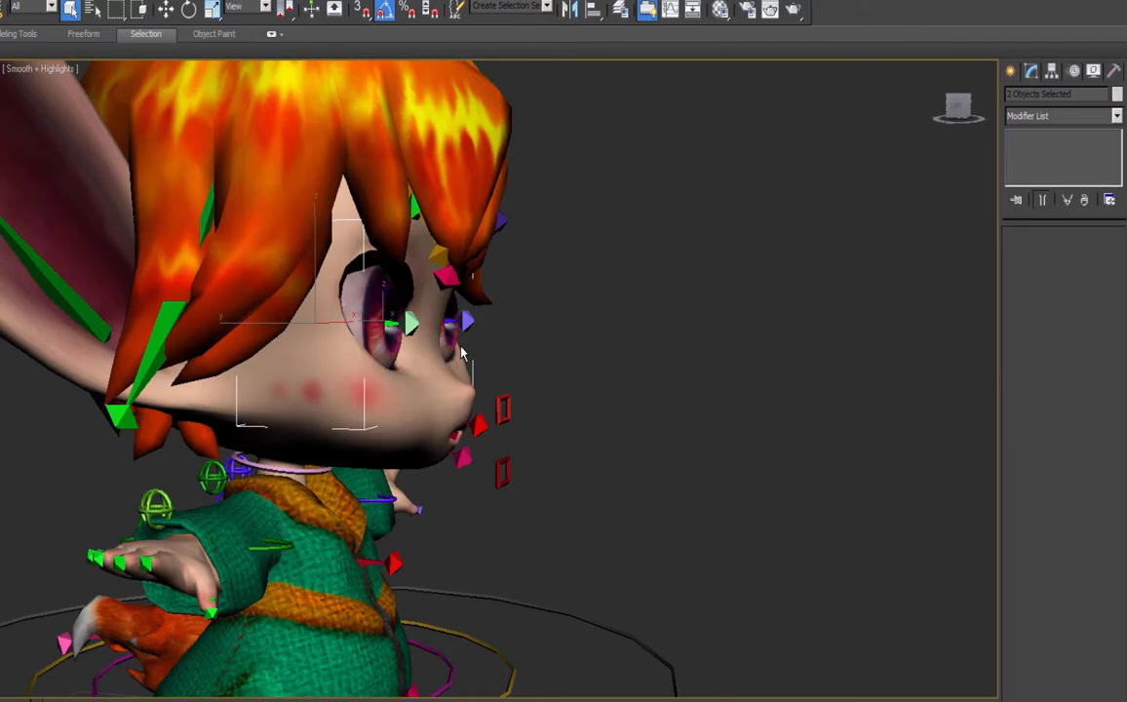
Hide the hair and freeze the see-through Head mesh to give access to the facial bones.
left_click(437, 130)
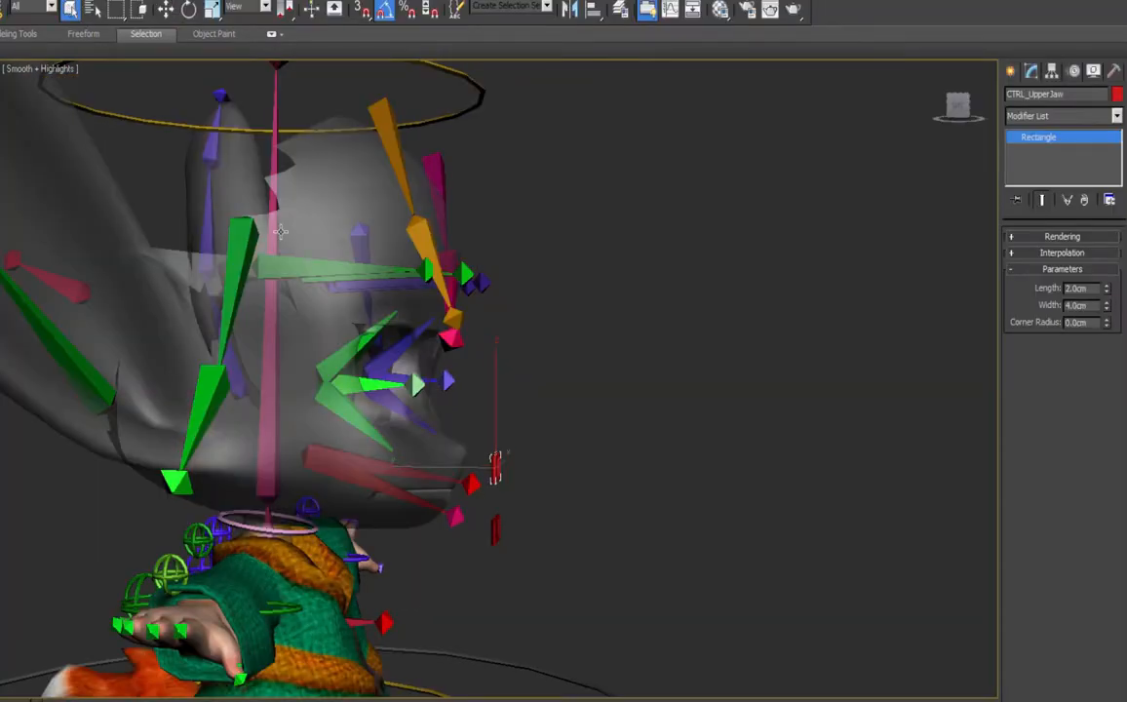
left_click(337, 183)
right_click(338, 182)
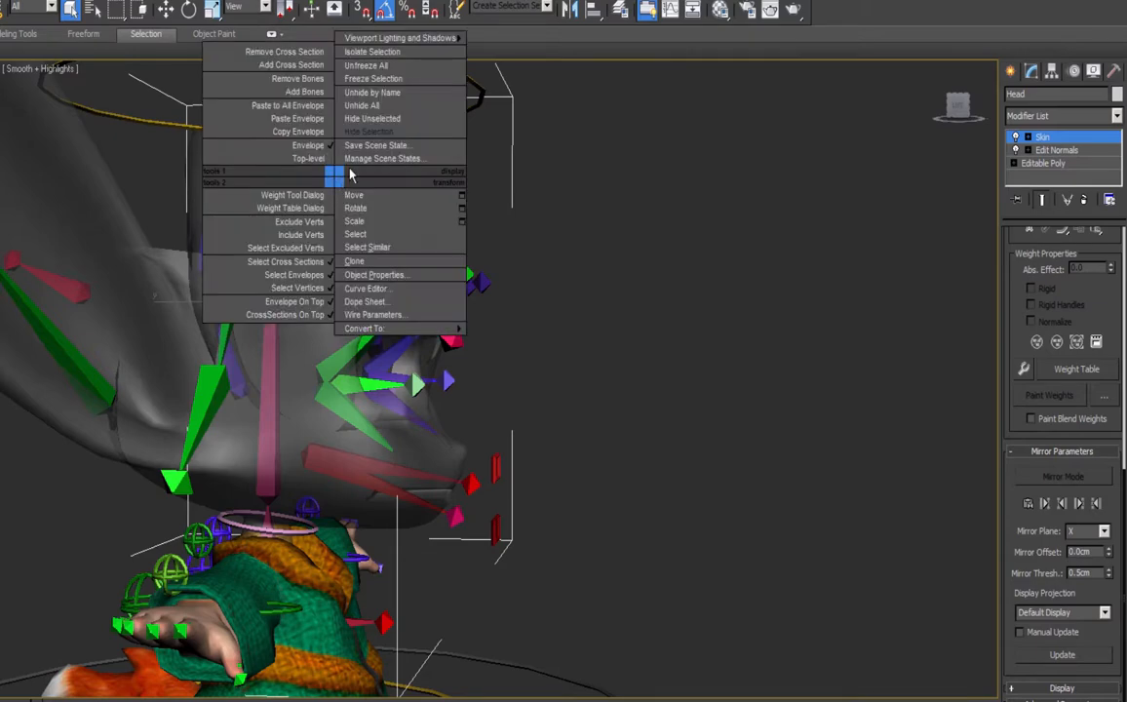
left_click(440, 80)
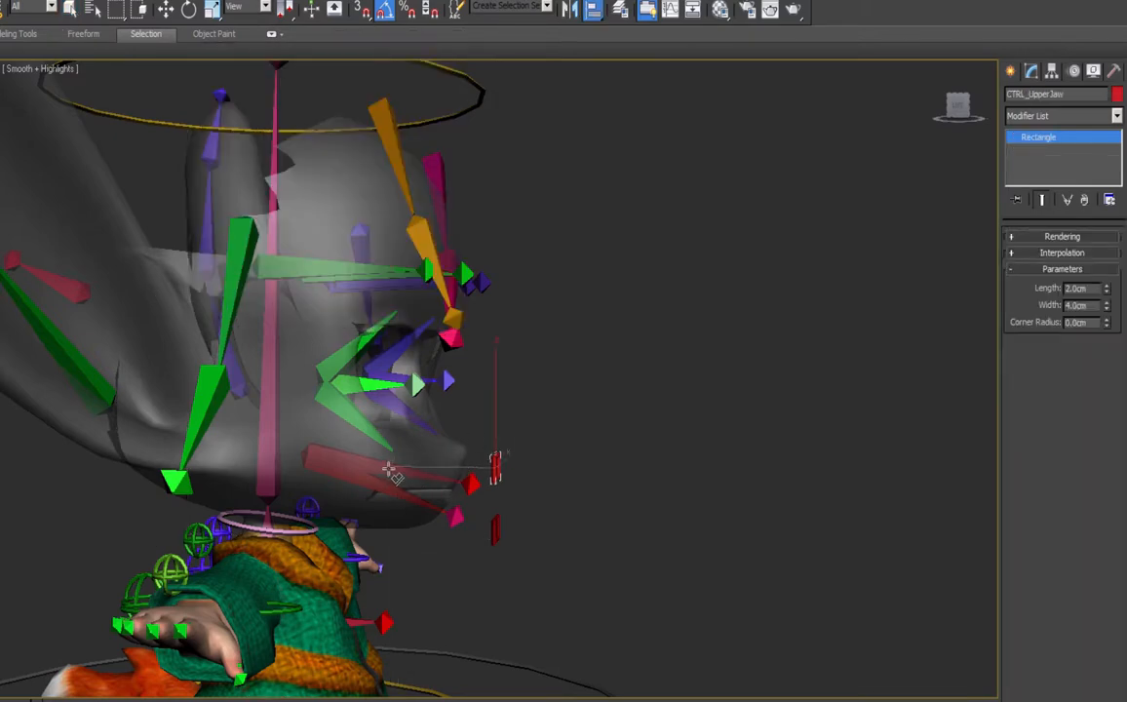
Align CTRL_UpperJaw to the base of the upper jaw bone and convert it to an Editable Spline for editing at Spline level.
left_click(389, 474)
right_click(1053, 139)
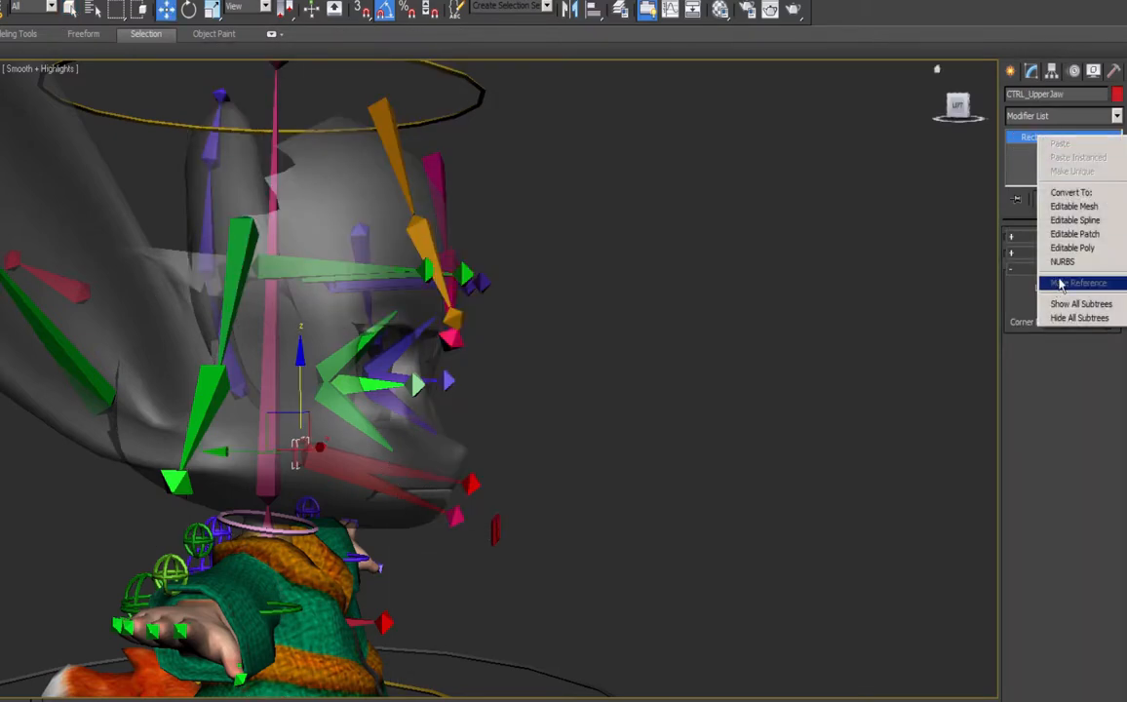
left_click(1073, 220)
left_click(1081, 293)
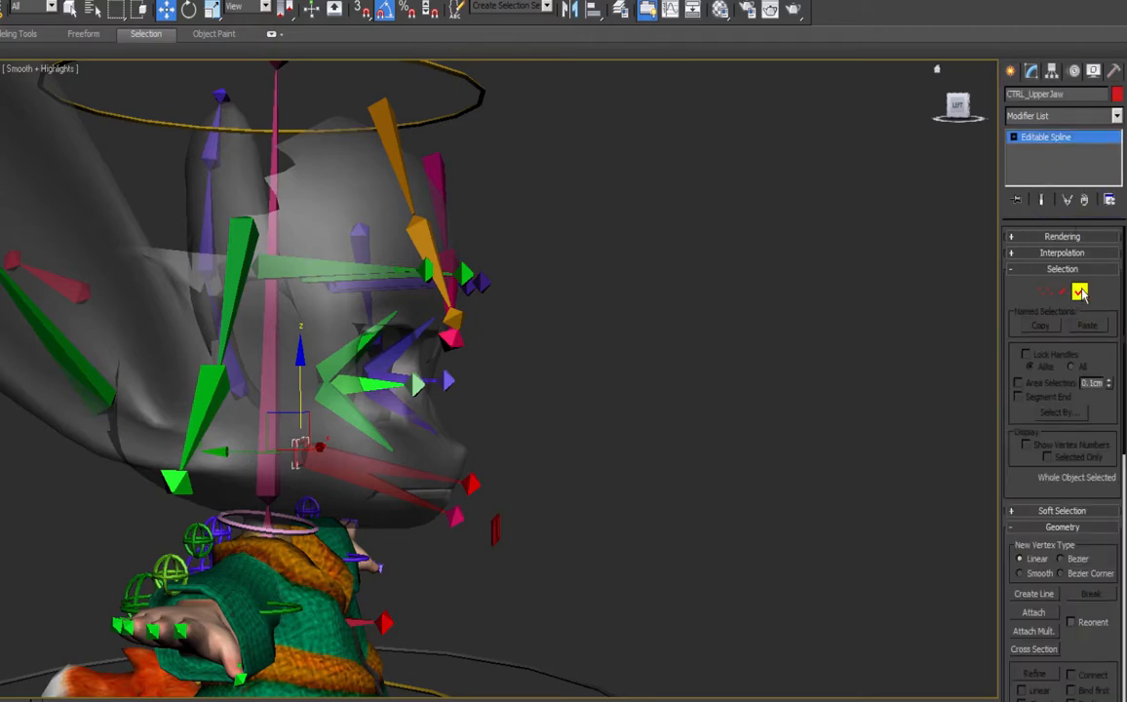
Move the spline inside the CTRL_UpperJaw control out in front of the snout and check its pivot with Affect Pivot Only.
left_click(292, 443)
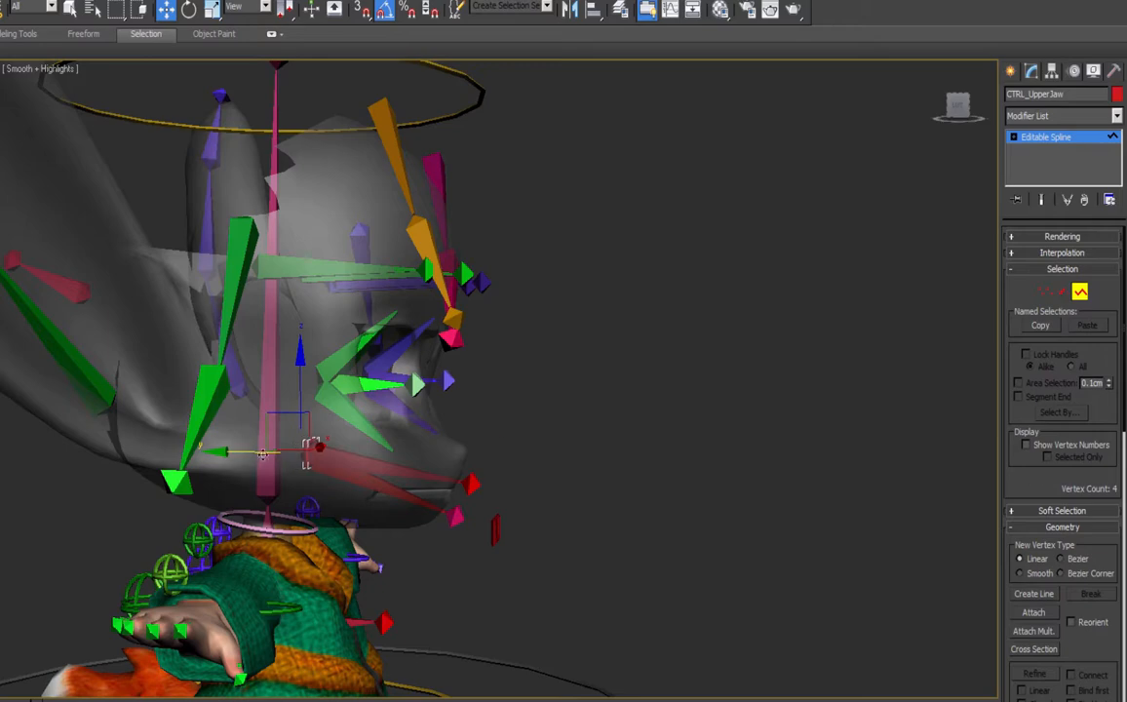
key("z")
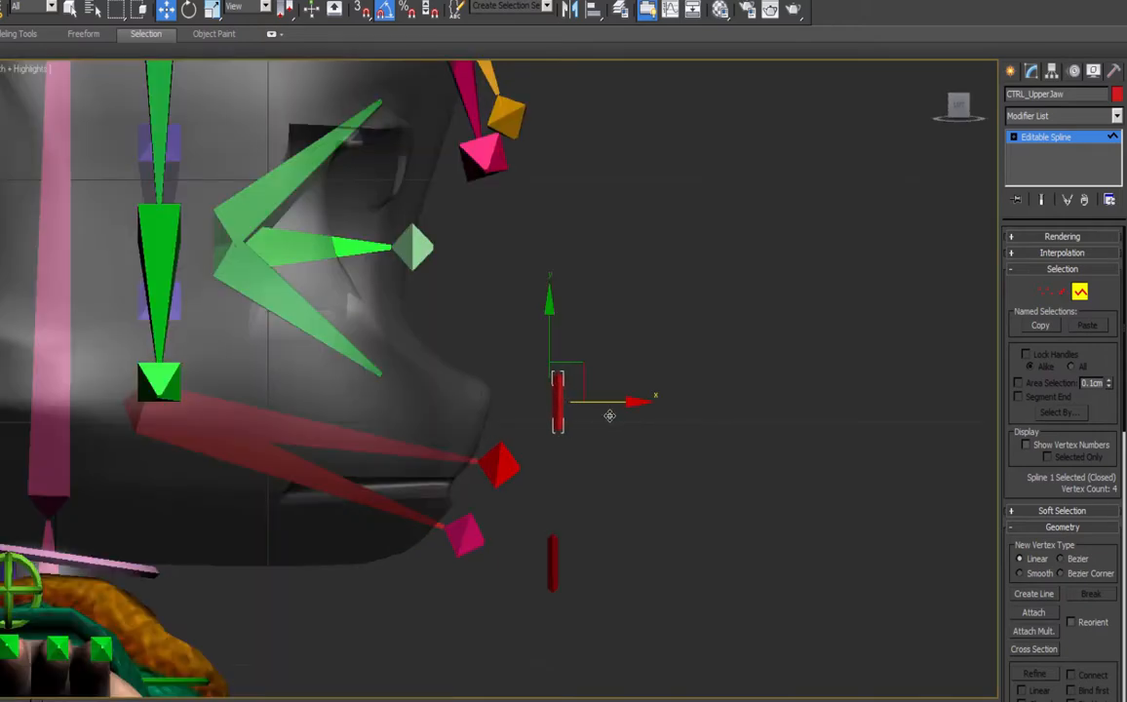
left_click(1080, 292)
left_click(1052, 71)
left_click(1065, 174)
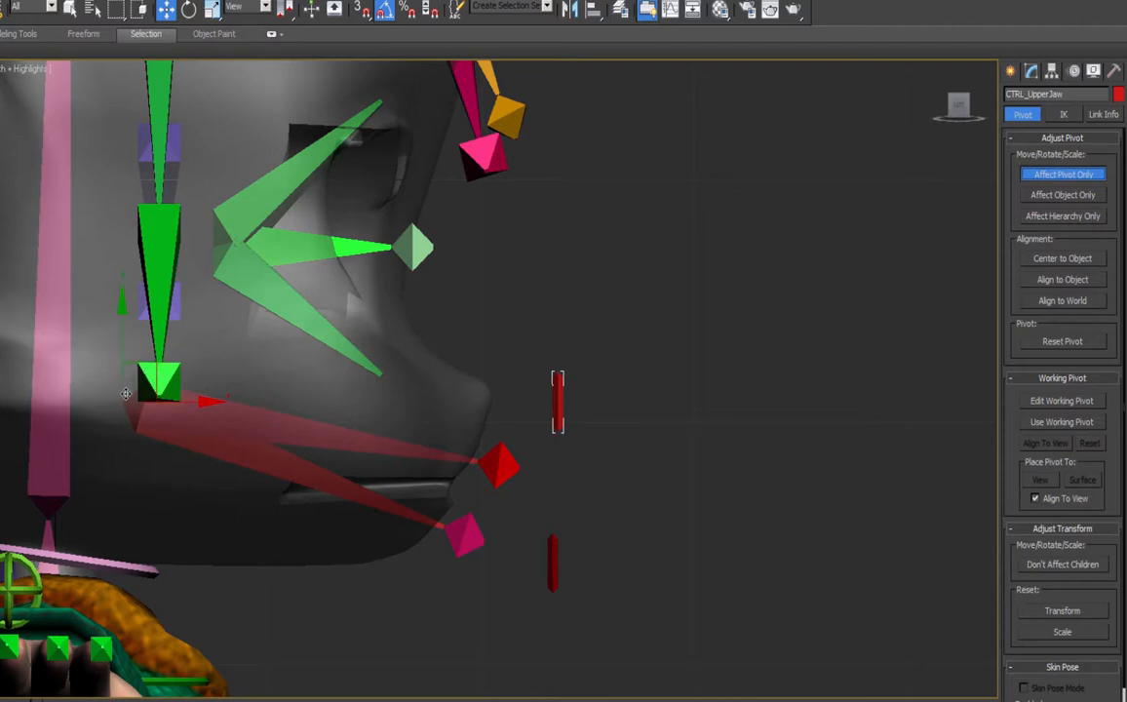
Align the CTRL_LowerJaw control to CTRL_UpperJaw, pivot point to pivot point, with only Z Position enabled.
left_click(553, 563)
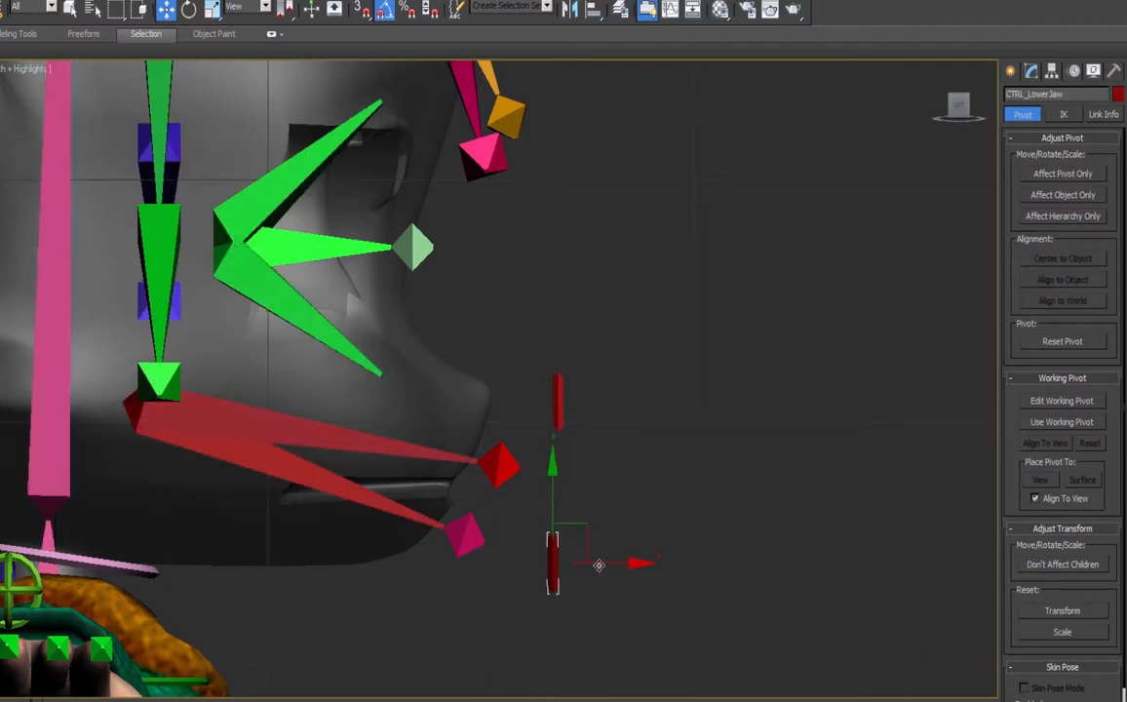
key("alt+a")
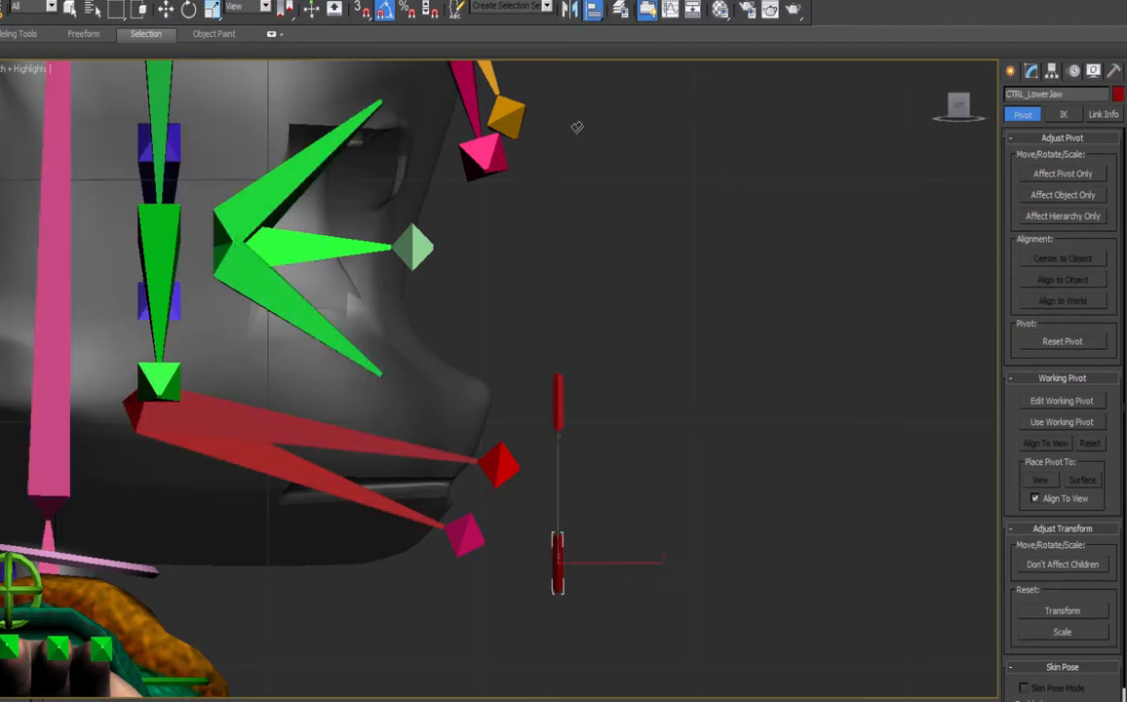
left_click(560, 404)
left_click_drag(527, 219, 767, 217)
left_click(703, 266)
left_click(756, 265)
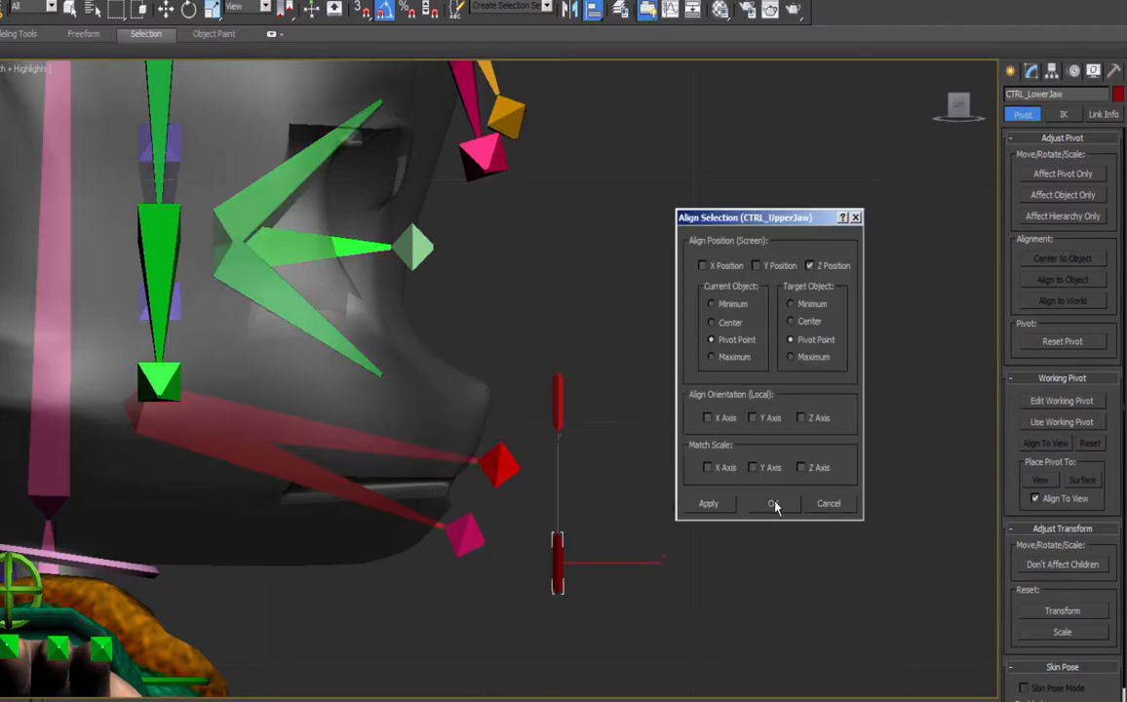
left_click(773, 504)
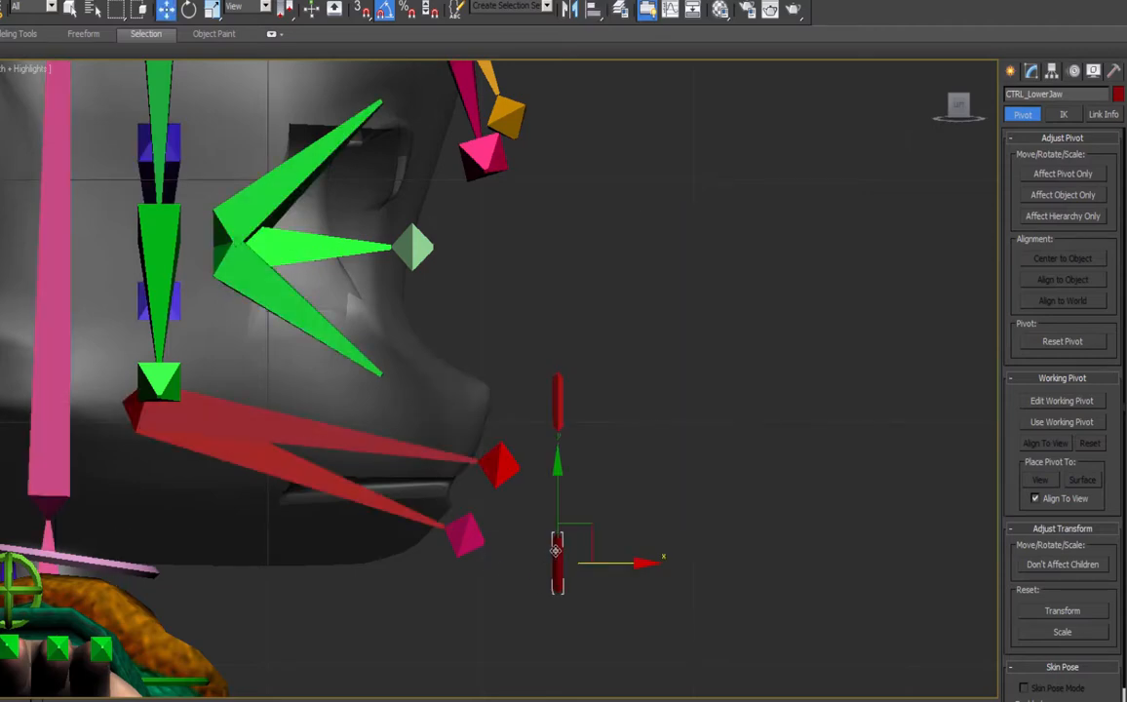
Align only the pivot of CTRL_LowerJaw to the lower_jaw bone's pivot point in X, Y and Z position.
left_click(1053, 175)
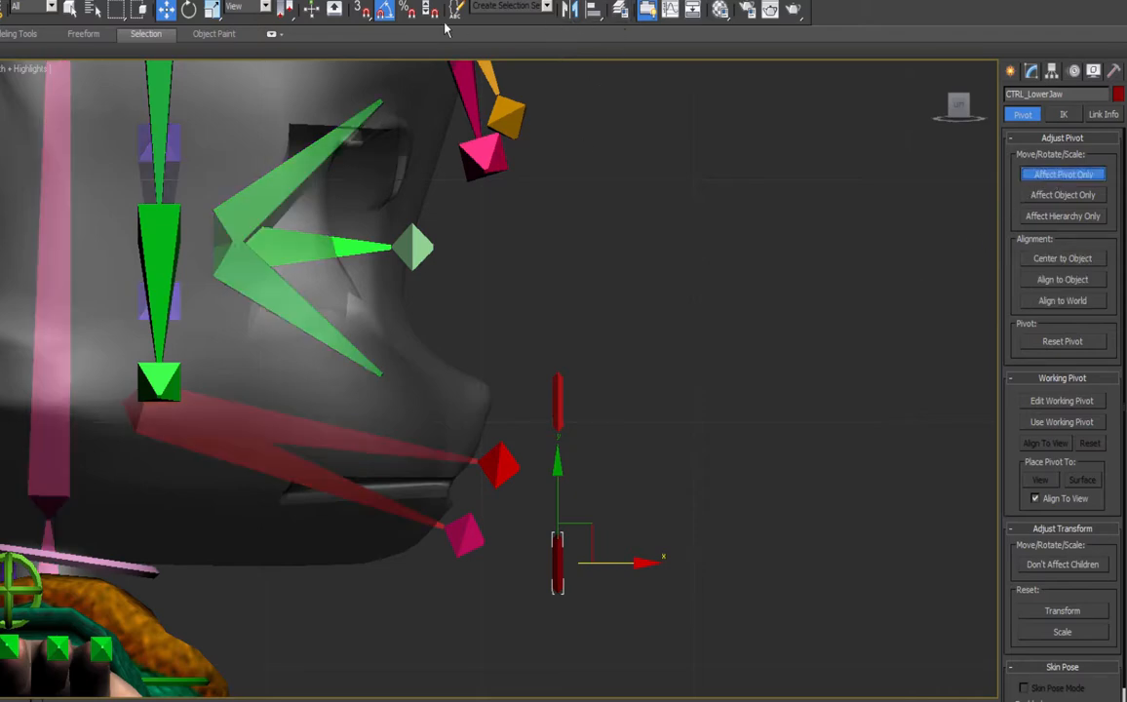
left_click(592, 9)
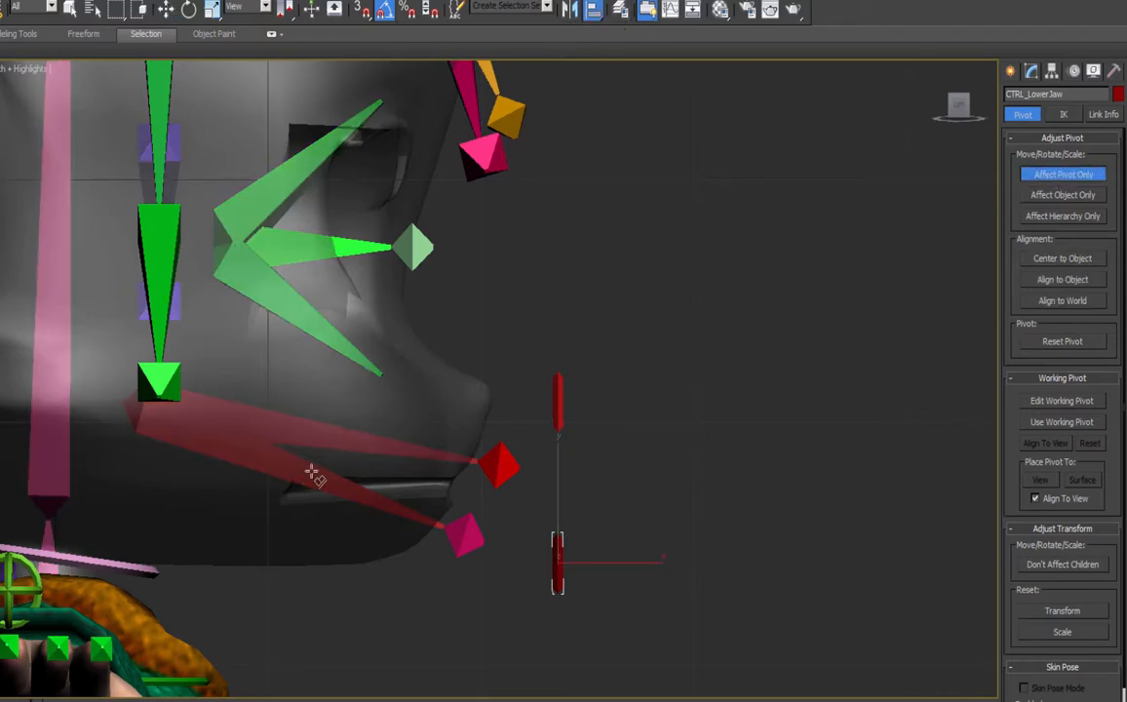
left_click(314, 475)
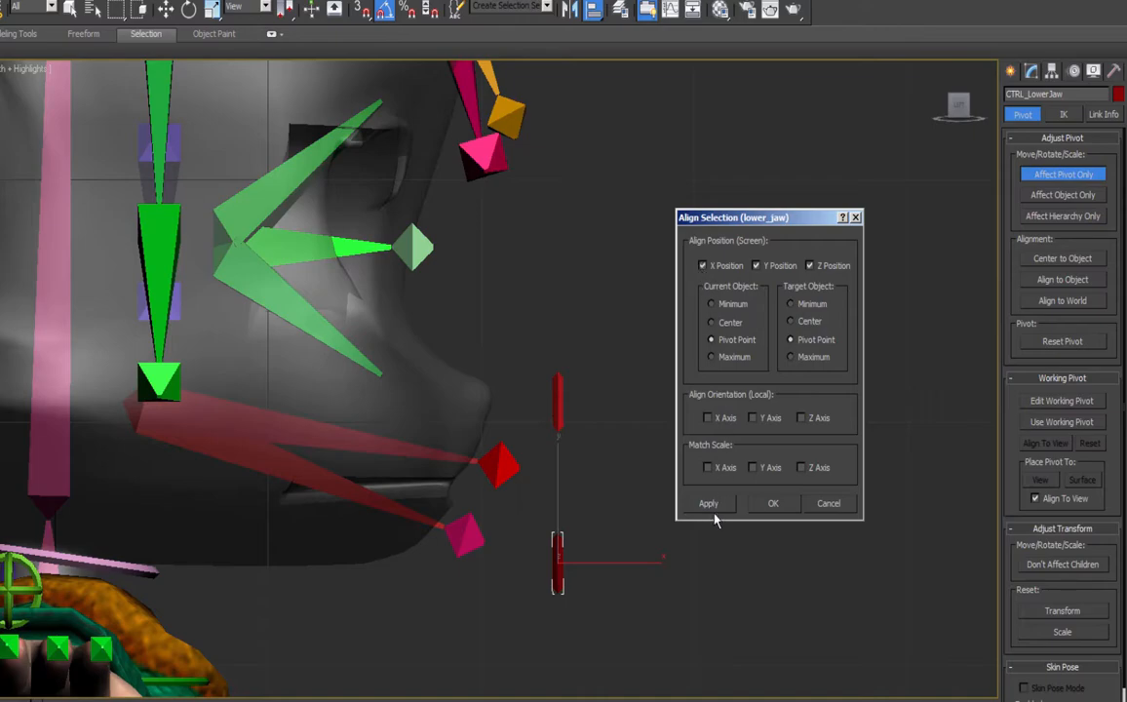
Create a Point helper beside the character's neck, working in wireframe display.
middle_click_drag(569, 438, 591, 422, "alt")
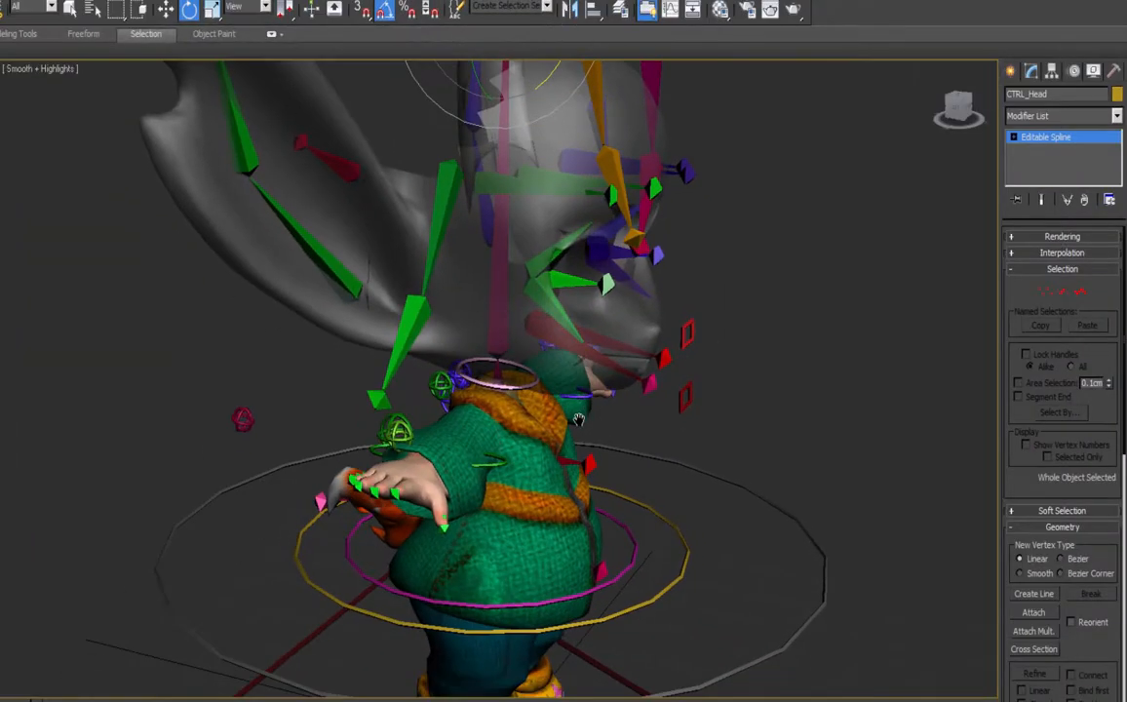
left_click(1010, 71)
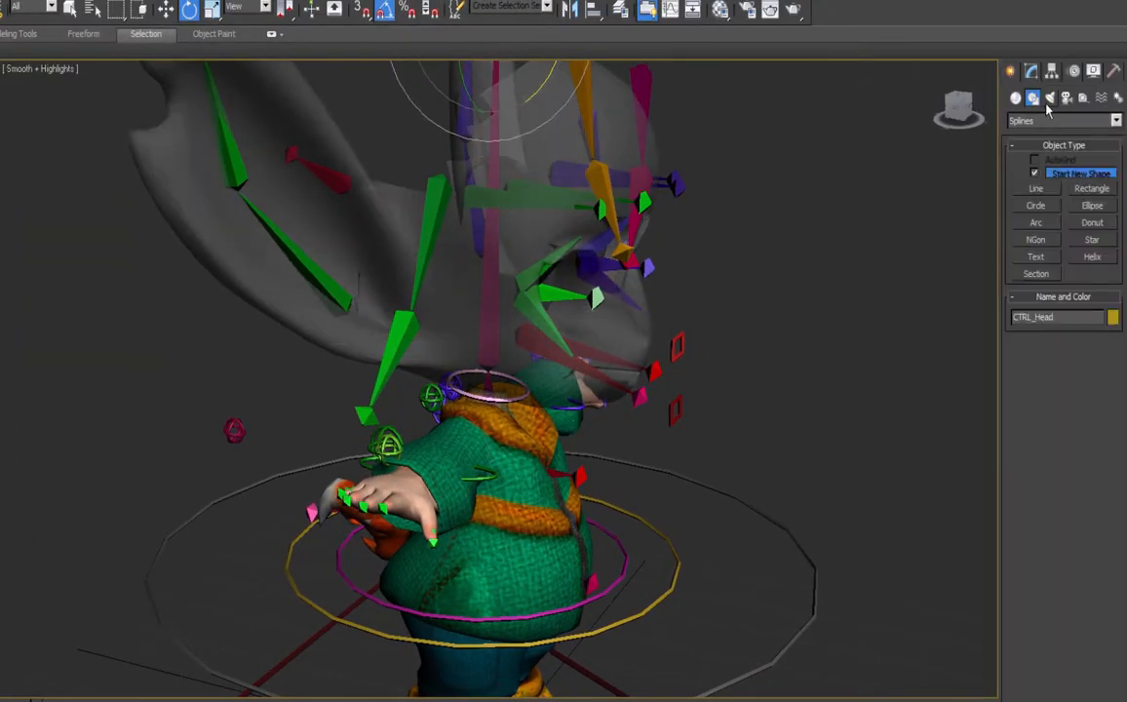
left_click(1083, 97)
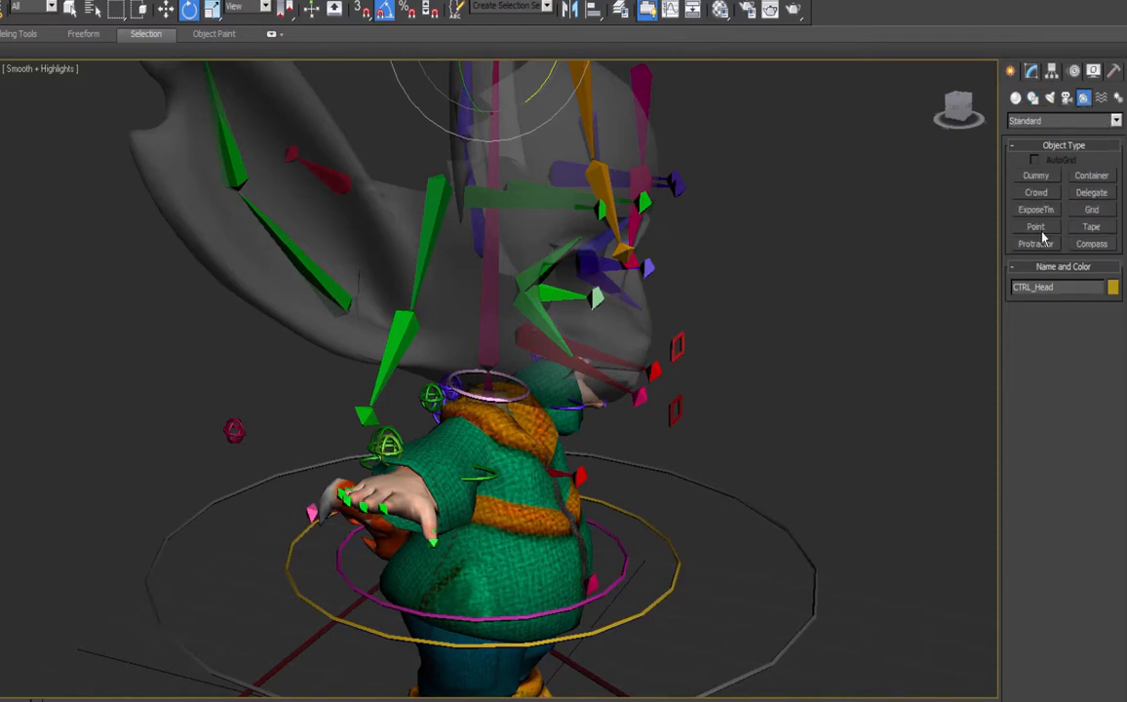
left_click(1037, 227)
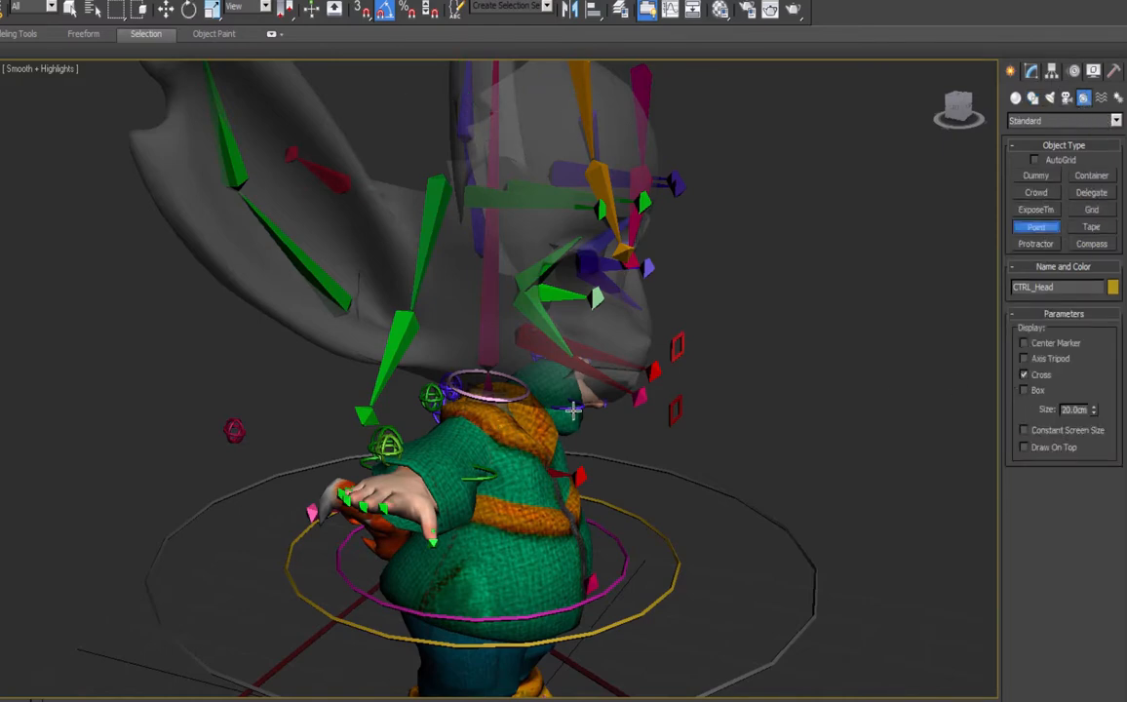
scroll(611, 315, "up", 5)
key("F3")
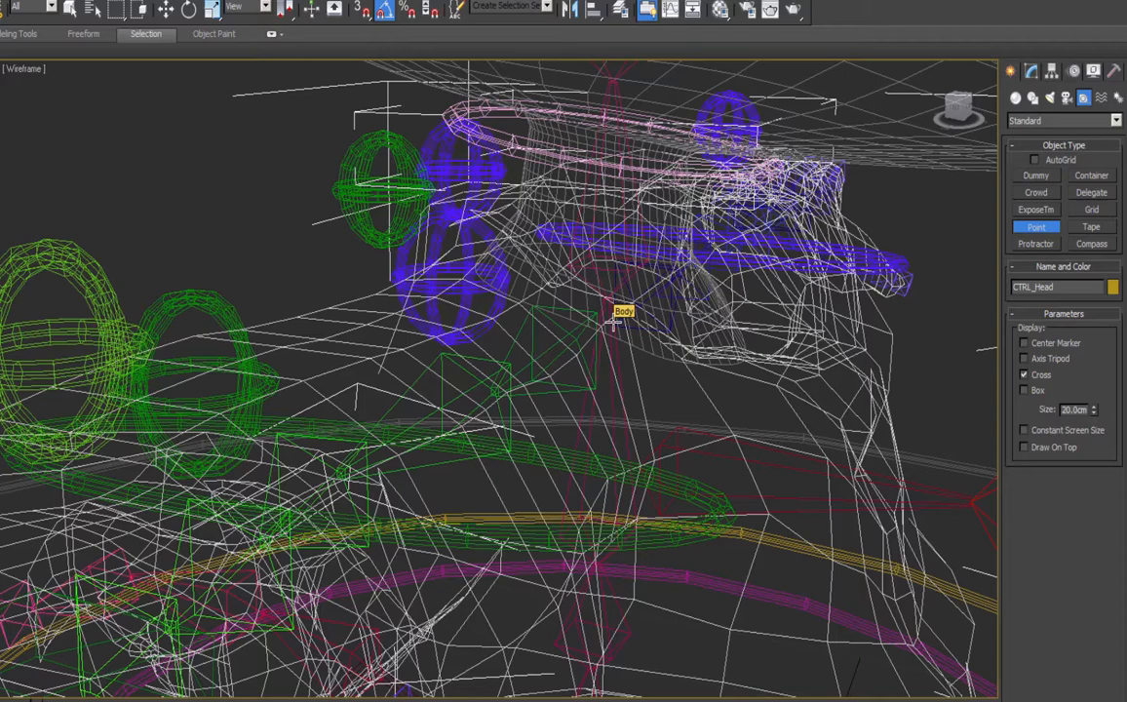
left_click(243, 222)
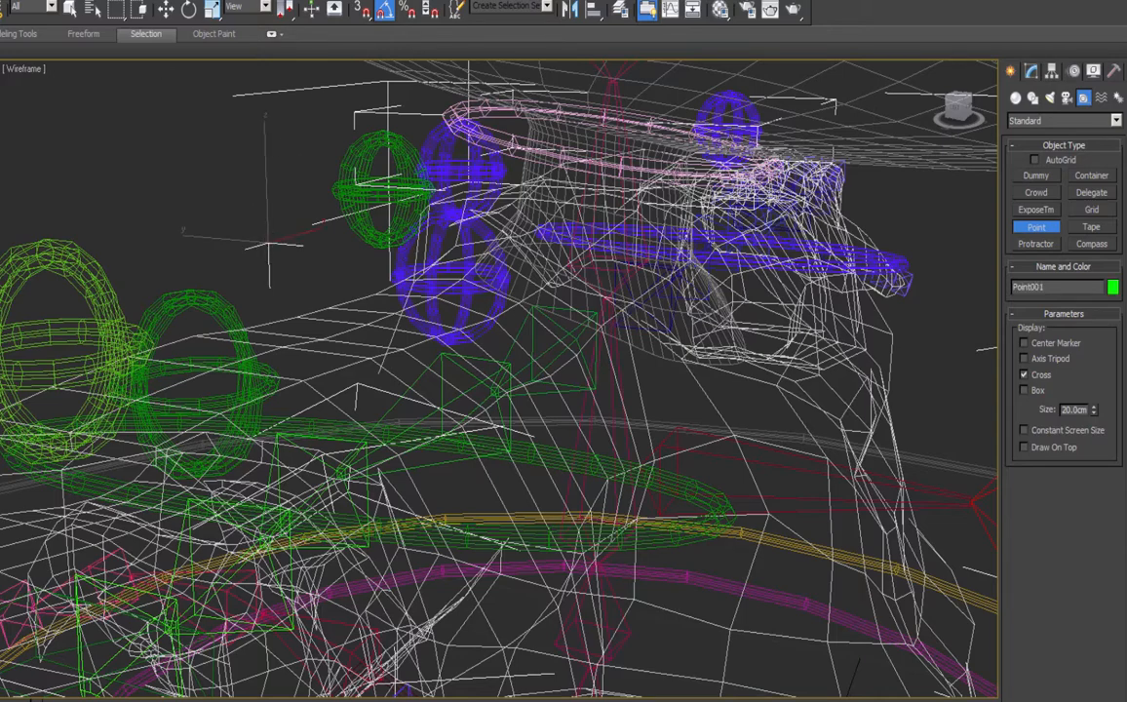
Align the Point helper to the neck bone's pivot point in X, Y and Z position and X, Y and Z orientation.
left_click(592, 12)
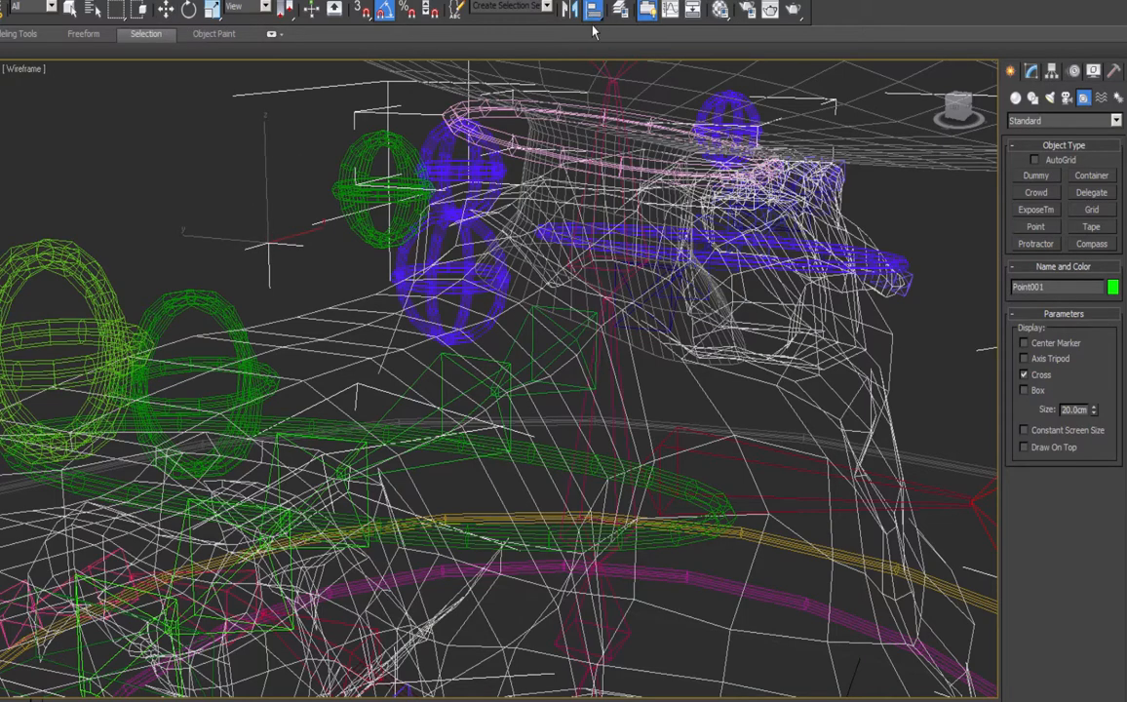
left_click(611, 313)
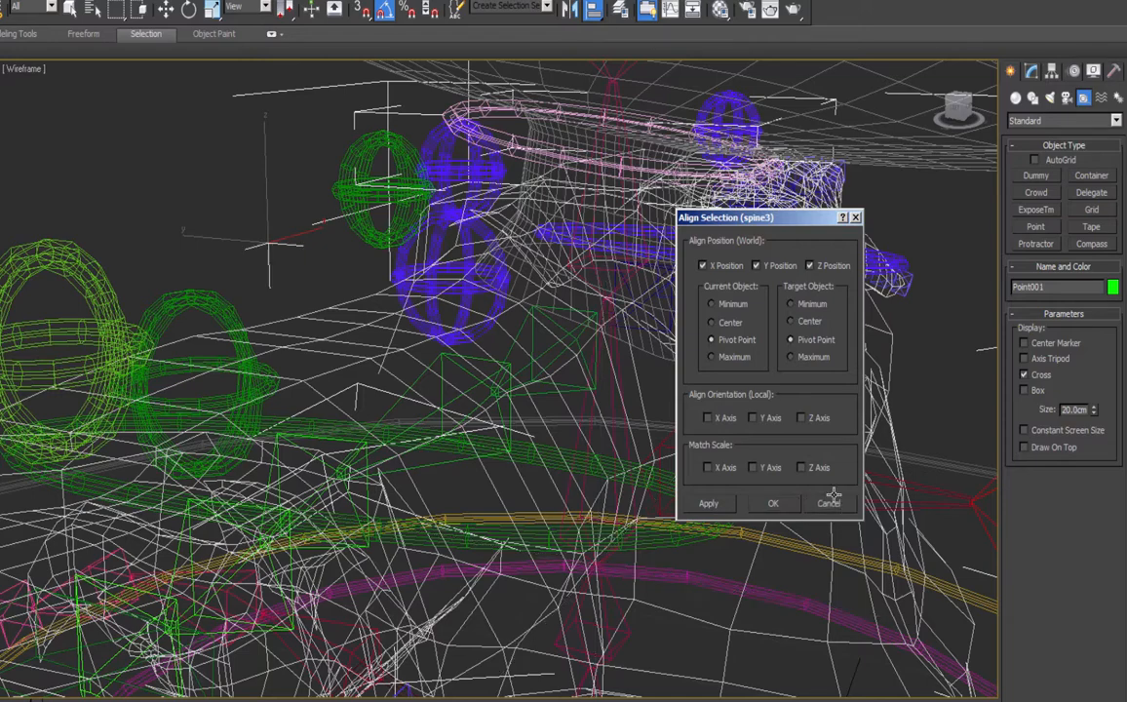
left_click(773, 503)
left_click(635, 269)
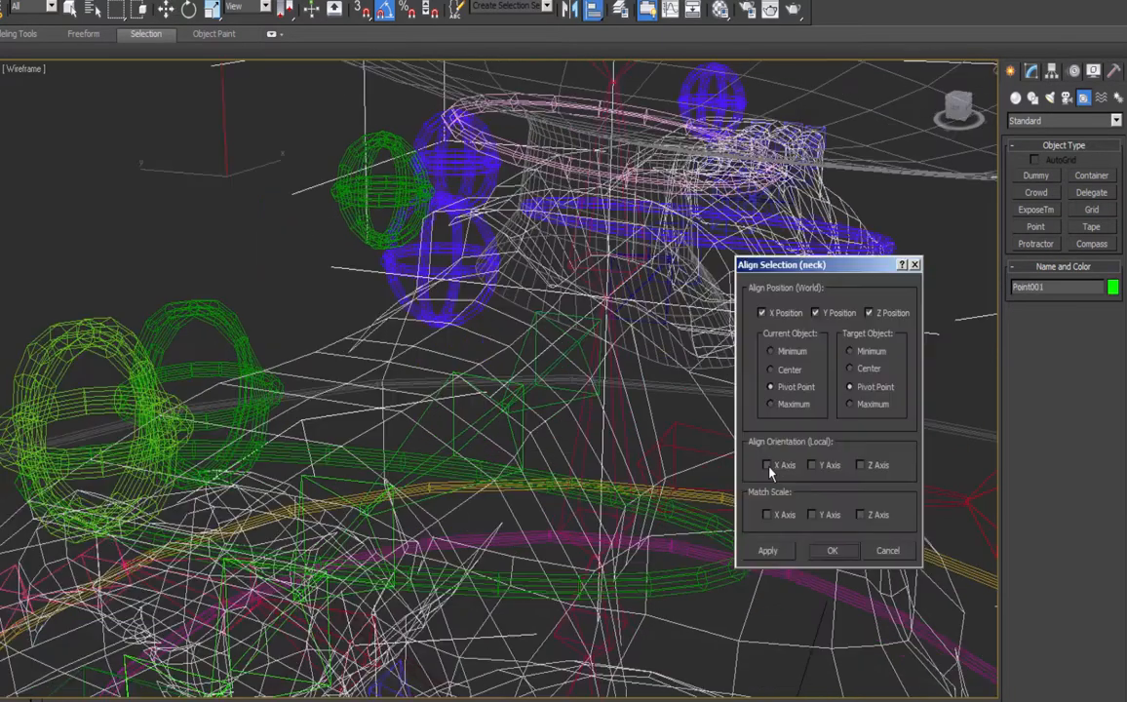
left_click(766, 465)
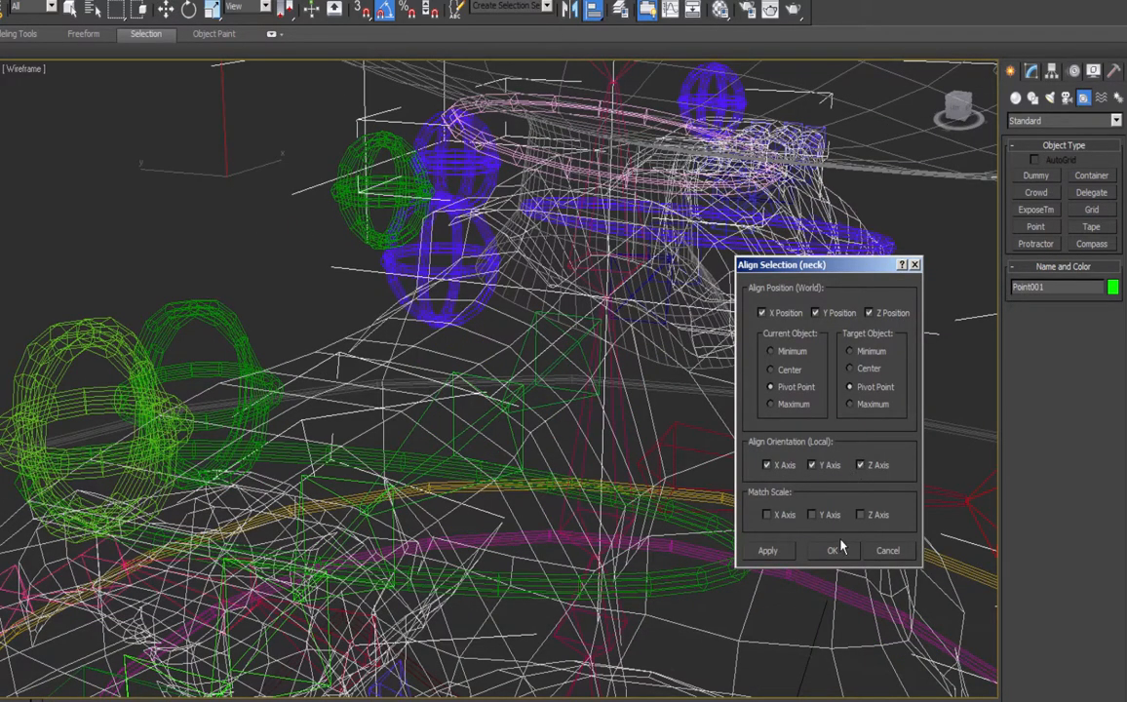
left_click(828, 552)
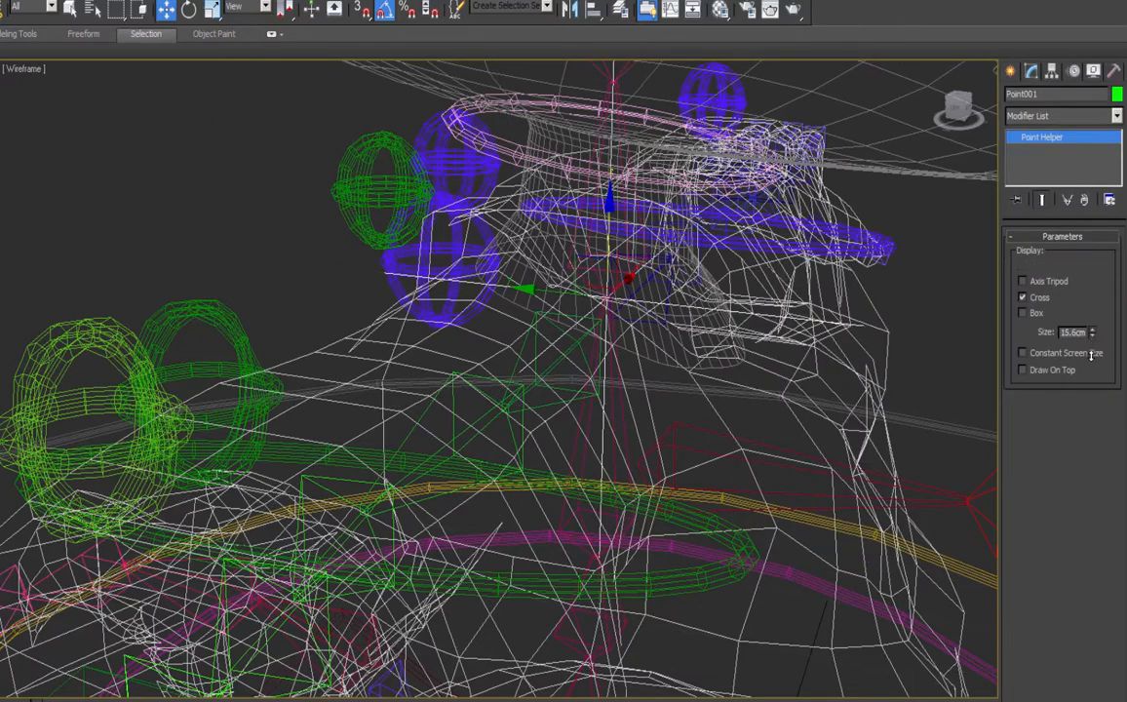
Reduce the Point helper's size to 3.6 cm and rename it NeckBase_Helper.
left_click_drag(1087, 390, 1087, 399)
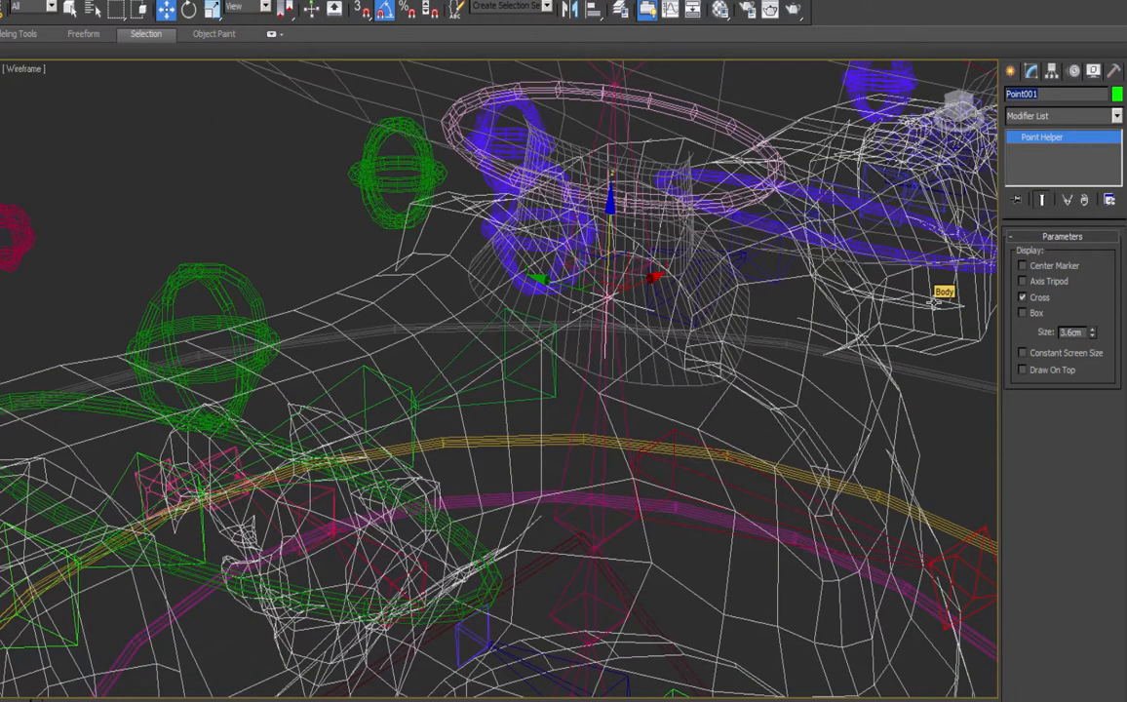
type("NeckBase_Help")
type("er")
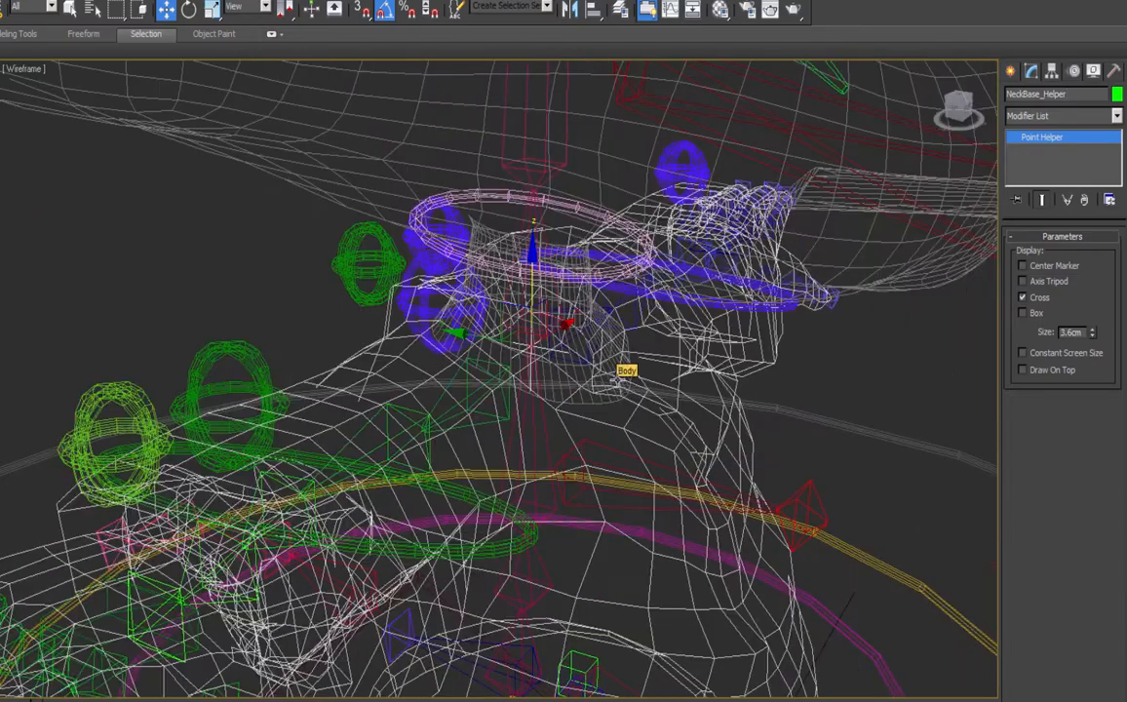
middle_click_drag(615, 380, 589, 402)
scroll(604, 387, "up", 2)
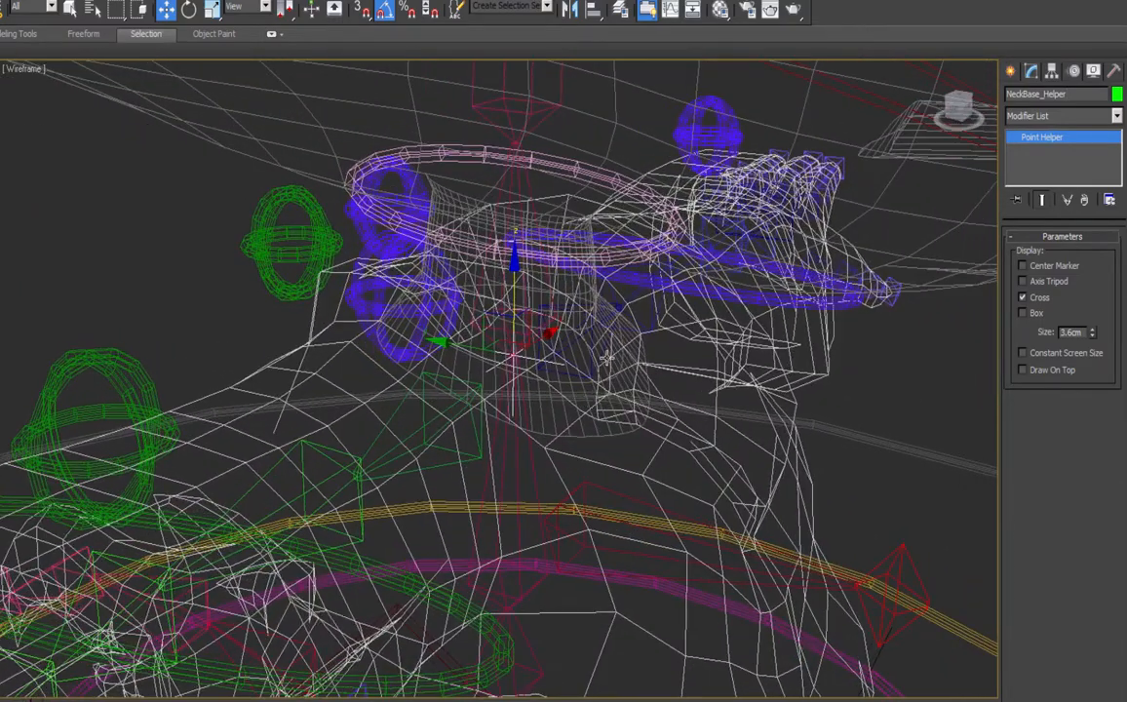
left_click(195, 1)
mouse_move(216, 64)
left_click(110, 108)
middle_click_drag(642, 435, 663, 439, "alt")
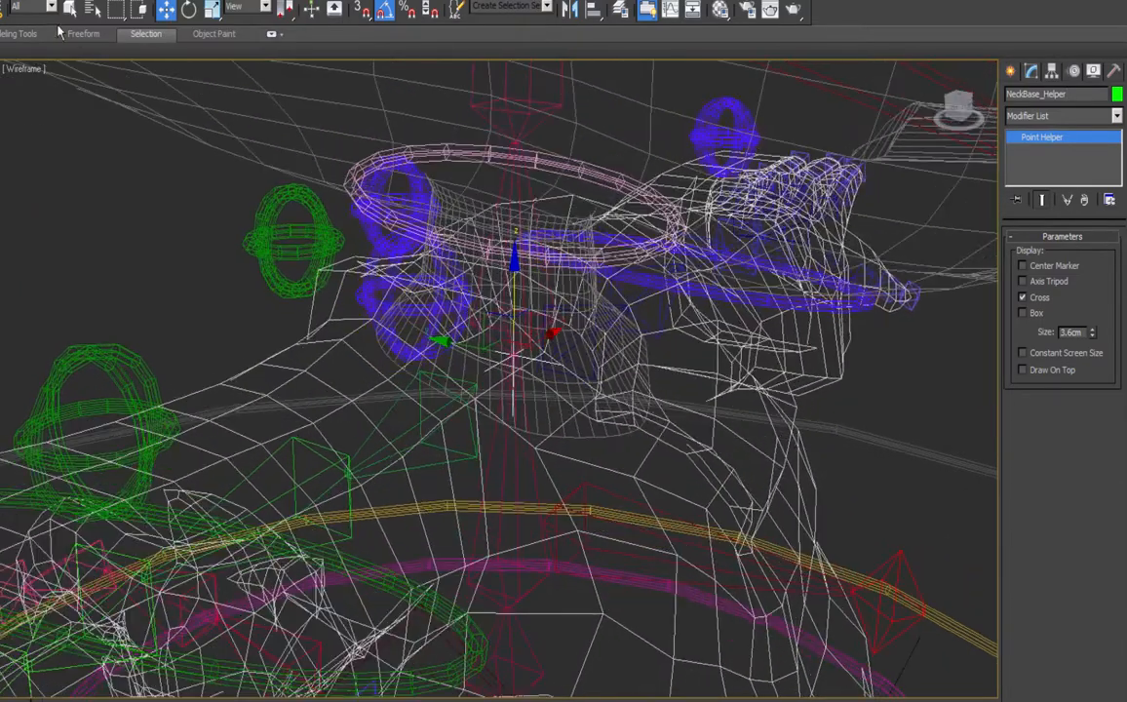
left_click(522, 387)
key("e")
scroll(636, 398, "down", 3)
middle_click_drag(637, 399, 640, 400)
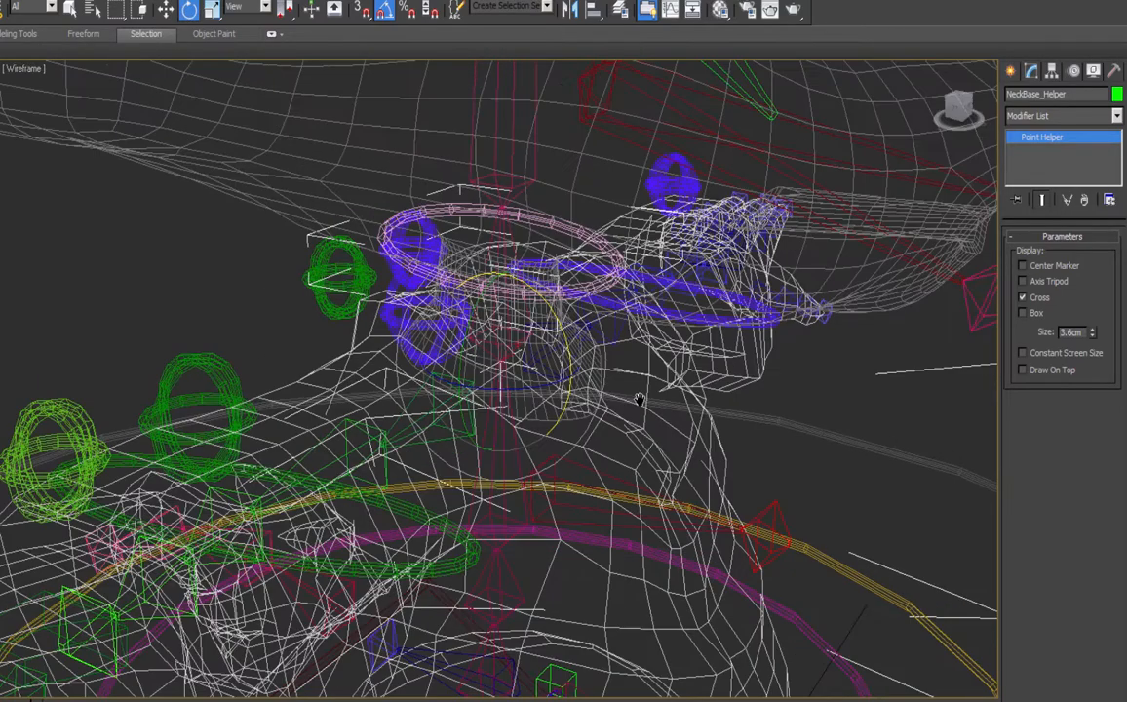
scroll(639, 398, "down", 4)
Select the CTRL_TopOfSpine ring at the neck and rotate it to test how the neck and head follow.
left_click(507, 298)
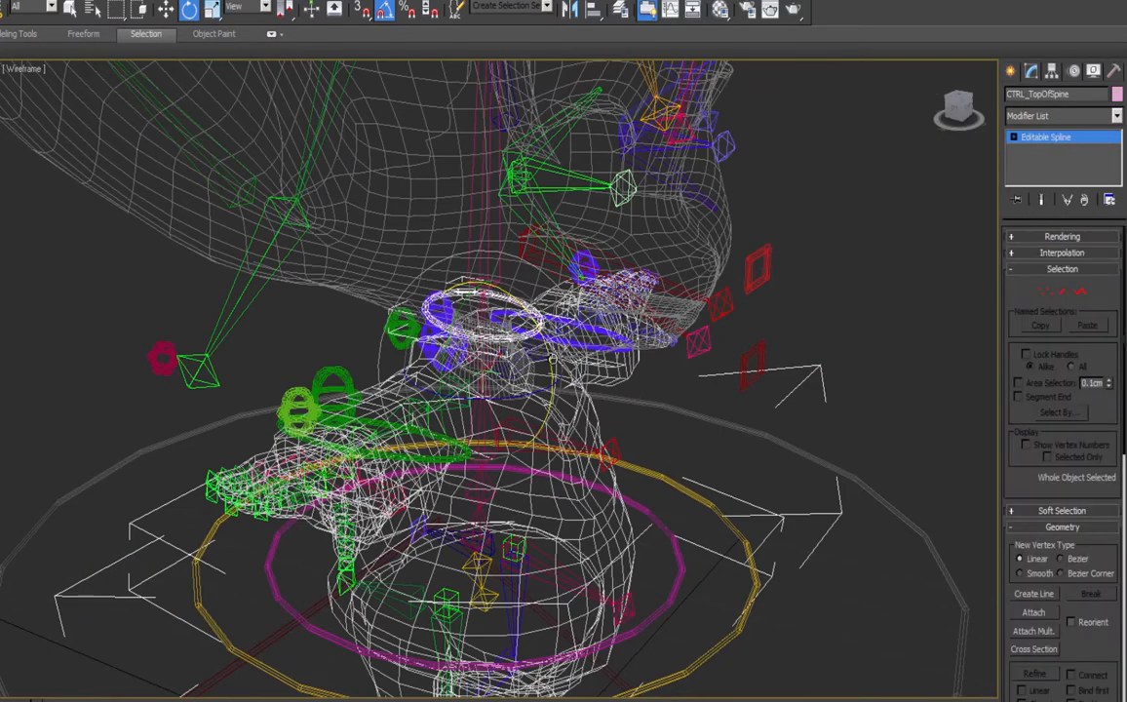
left_click_drag(497, 324, 468, 256)
middle_click_drag(457, 308, 432, 259, "alt")
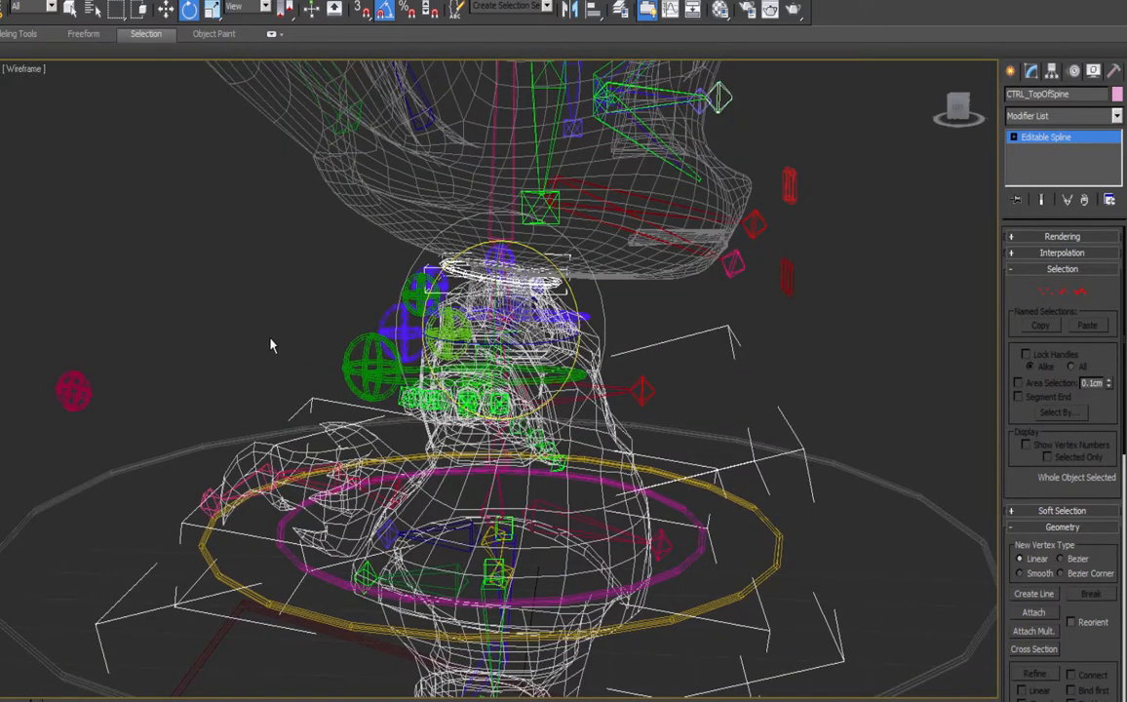
middle_click_drag(755, 384, 706, 395, "alt")
middle_click_drag(554, 377, 609, 60, "alt")
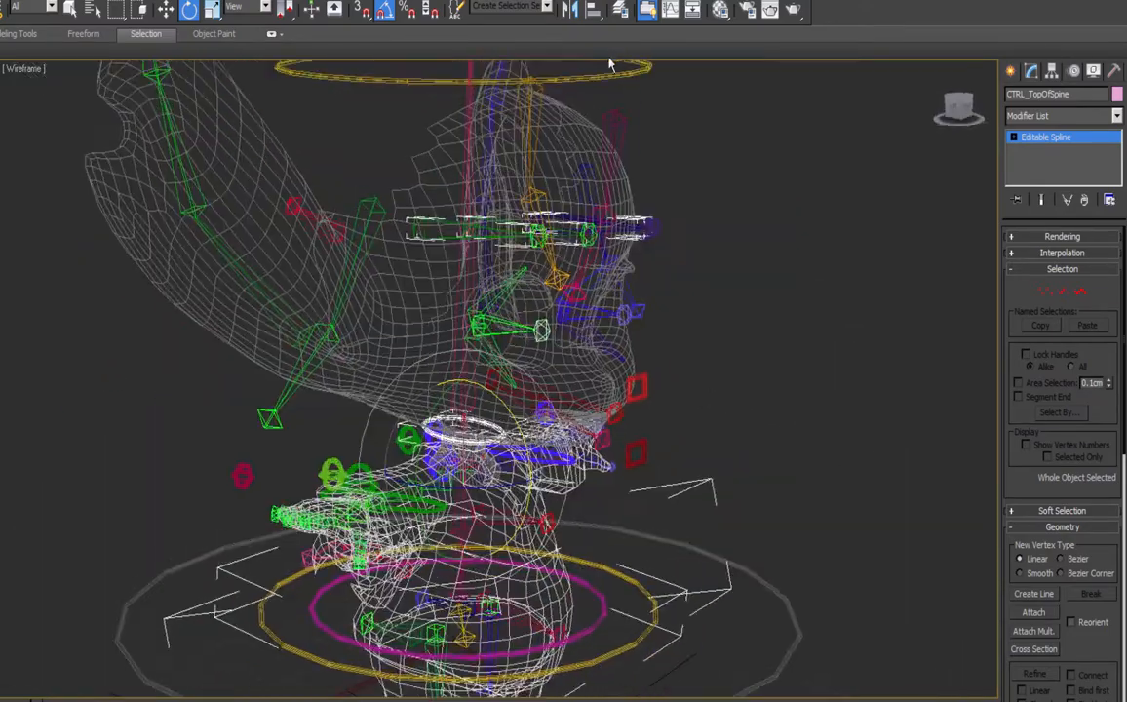
Select the CTRL_Head ring above the head, inspect the neck base, and rotate the control to test the head's movement.
left_click(70, 9)
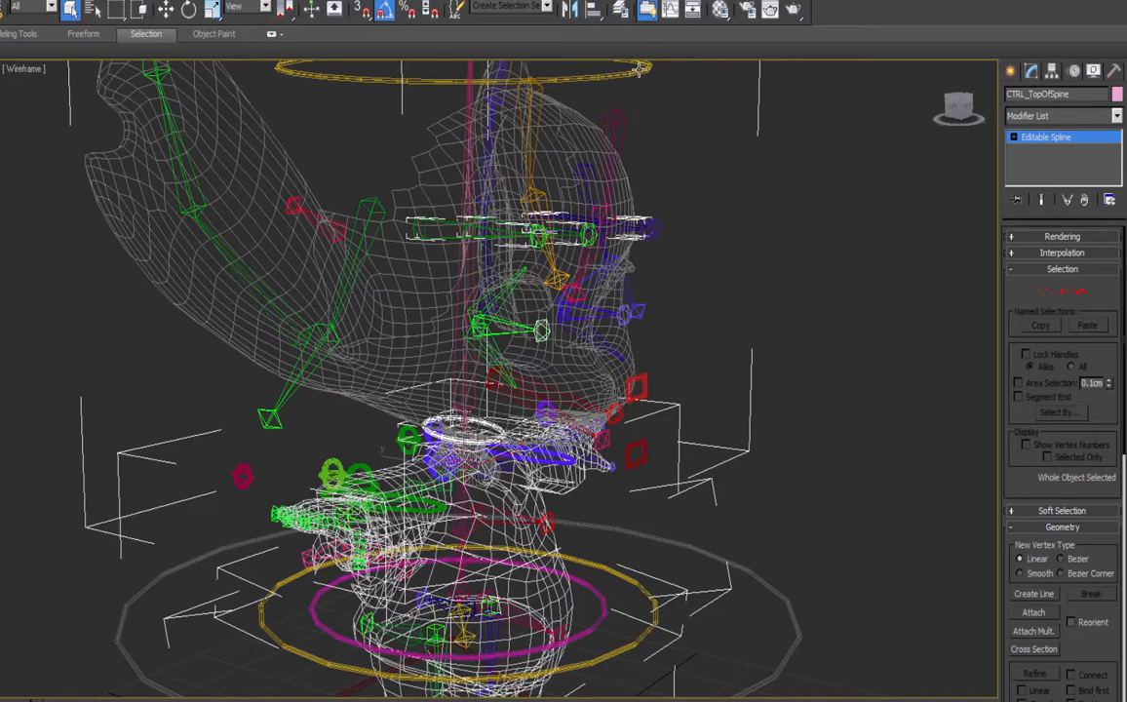
scroll(484, 403, "up", 4)
scroll(538, 362, "down", 5)
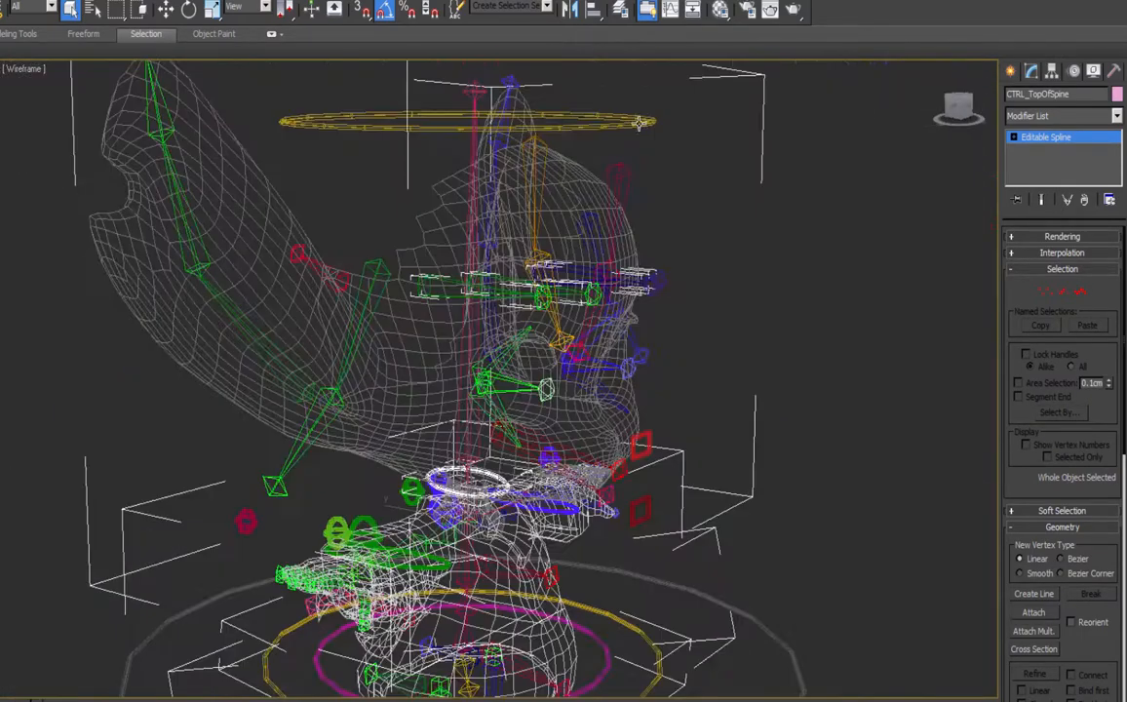
left_click(639, 118)
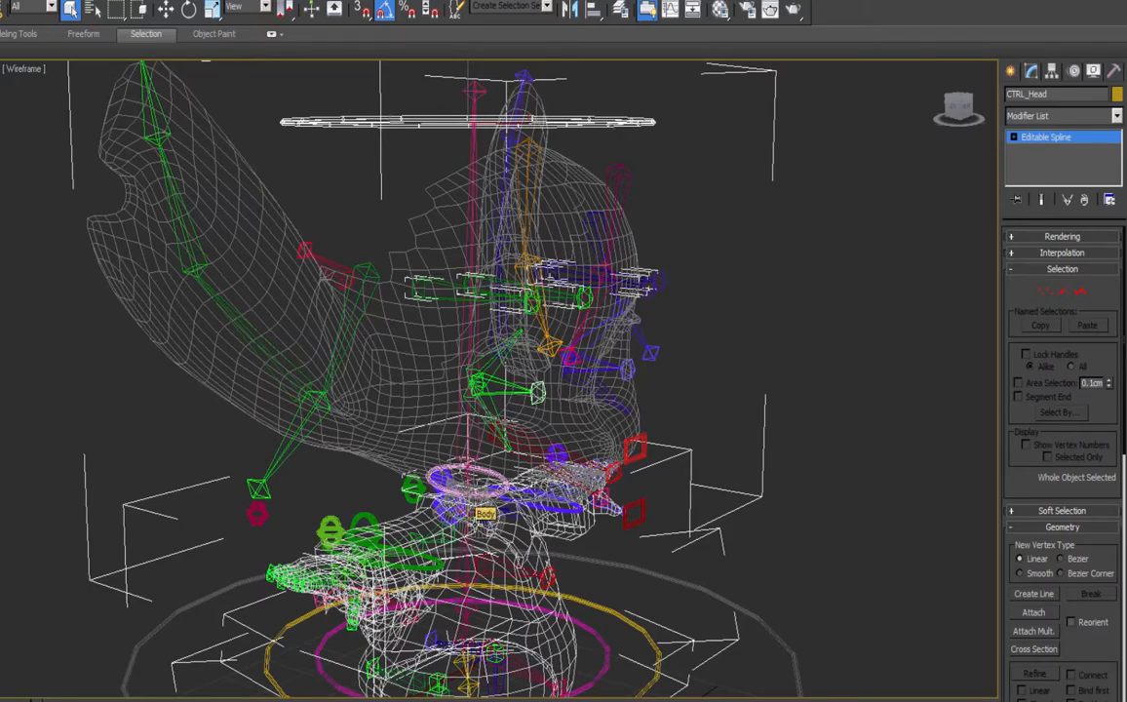
scroll(475, 490, "up", 5)
middle_click_drag(475, 491, 603, 343)
scroll(604, 342, "down", 10)
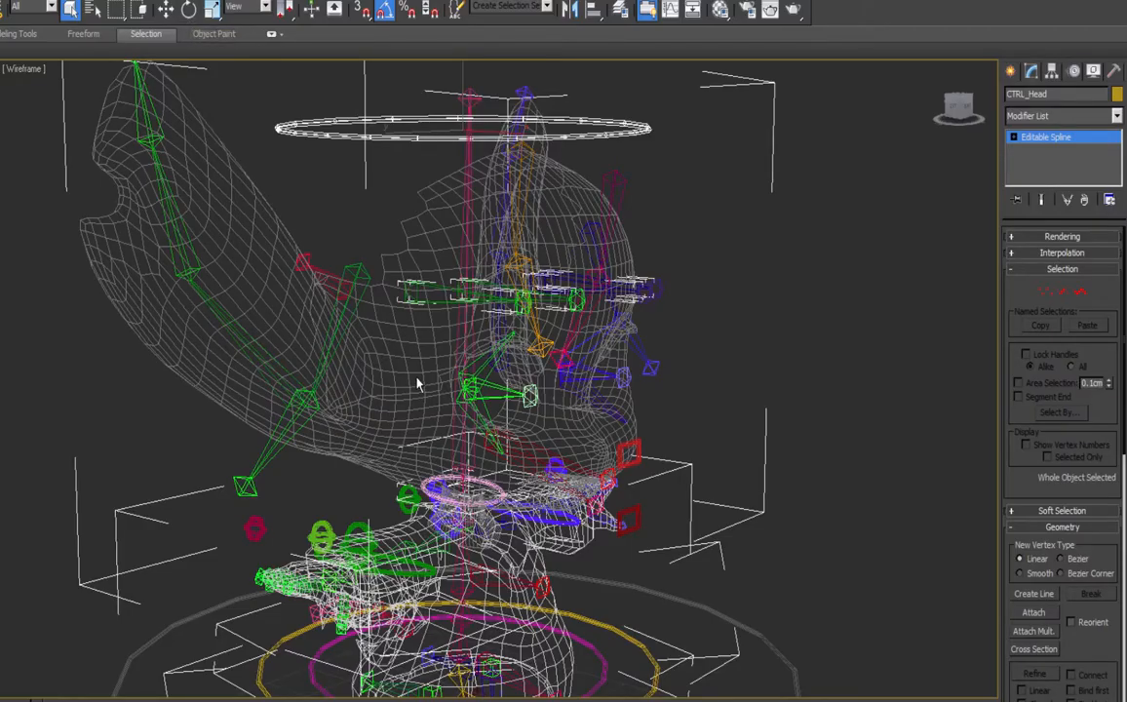
middle_click_drag(544, 380, 521, 252, "alt")
key("e")
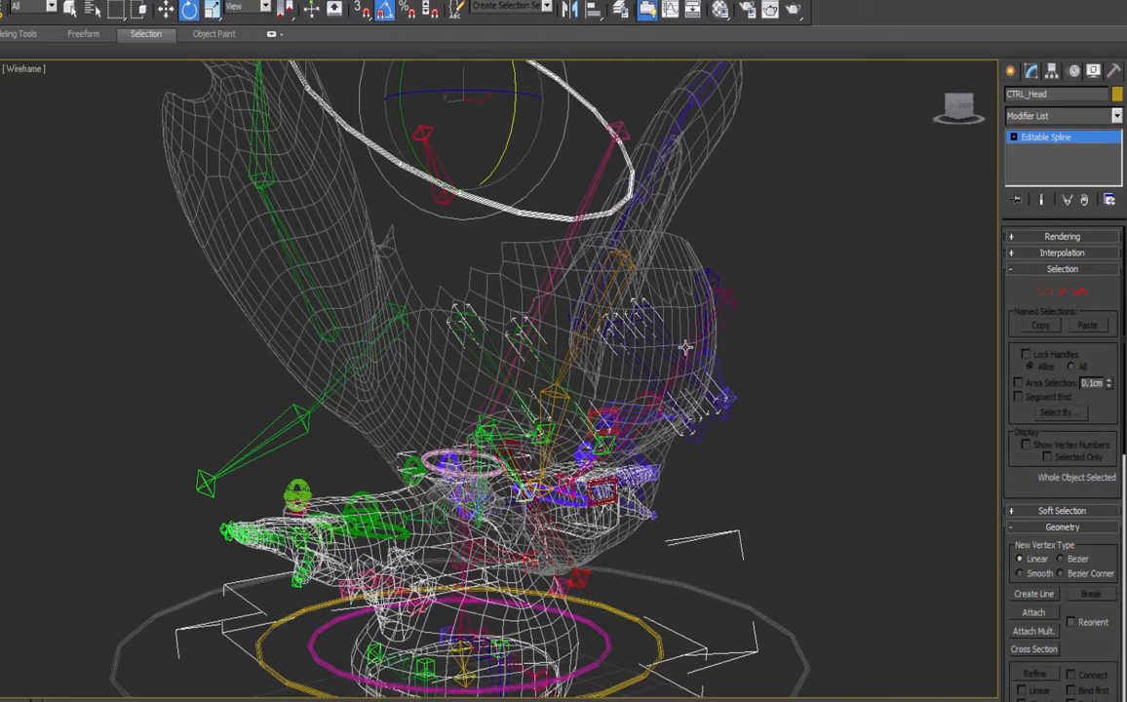
middle_click_drag(686, 347, 547, 422, "alt")
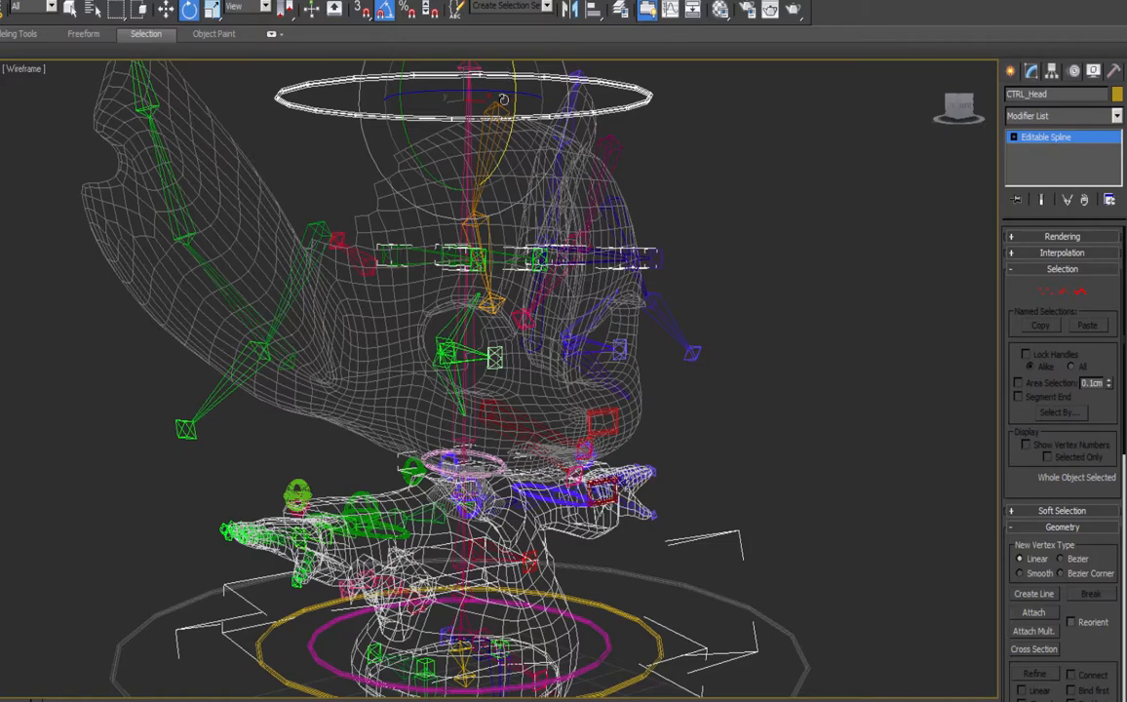
Rotate CTRL_Head to test the head's movement and inspect NeckBase_Helper at the base of the neck.
mouse_move(455, 90)
left_mouse_down()
mouse_move(512, 90)
mouse_move(456, 89)
left_mouse_up()
middle_click_drag(456, 90, 447, 155, "alt")
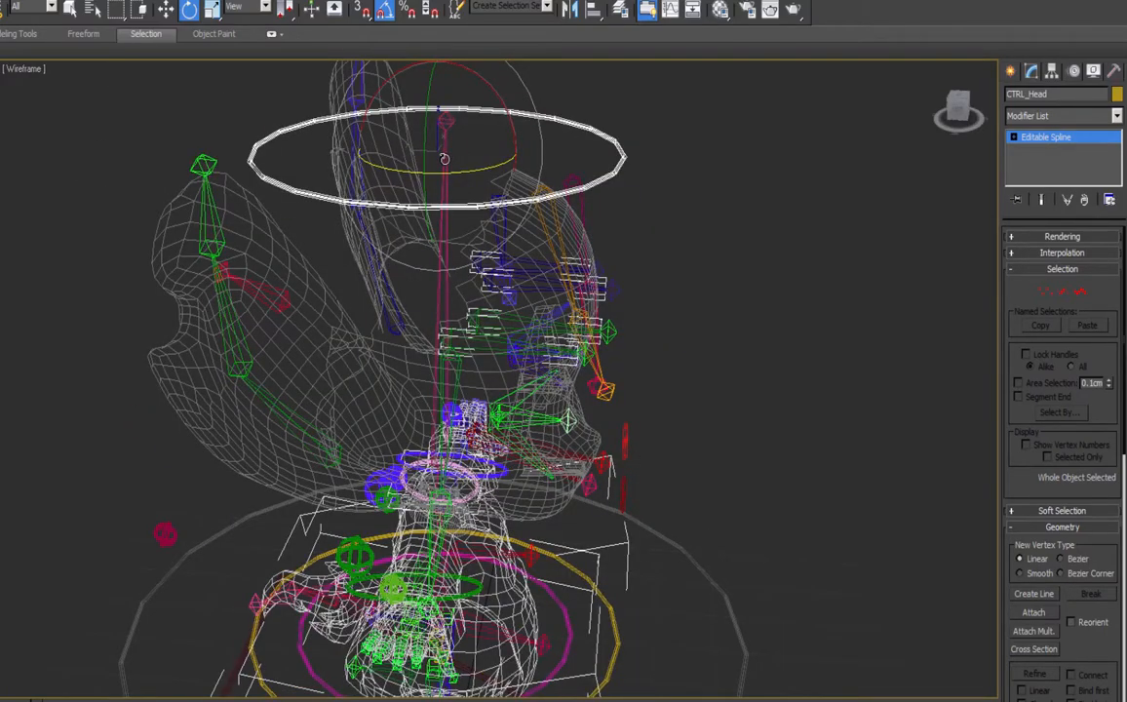
key("q")
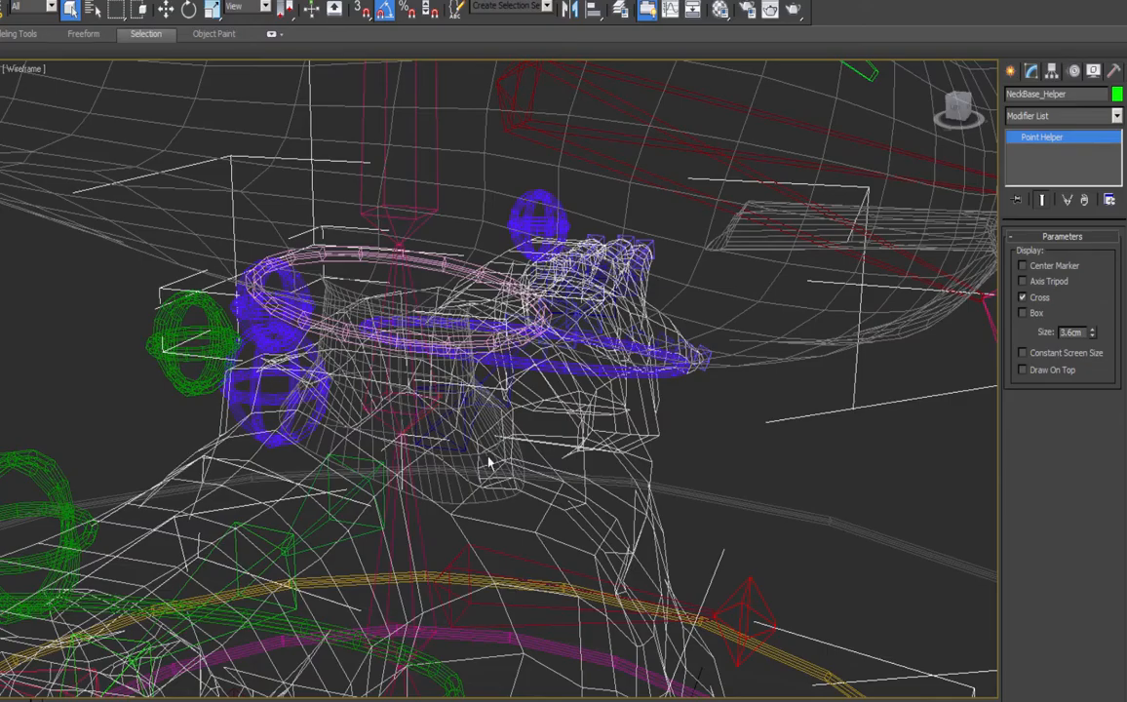
middle_click_drag(490, 458, 440, 576, "alt")
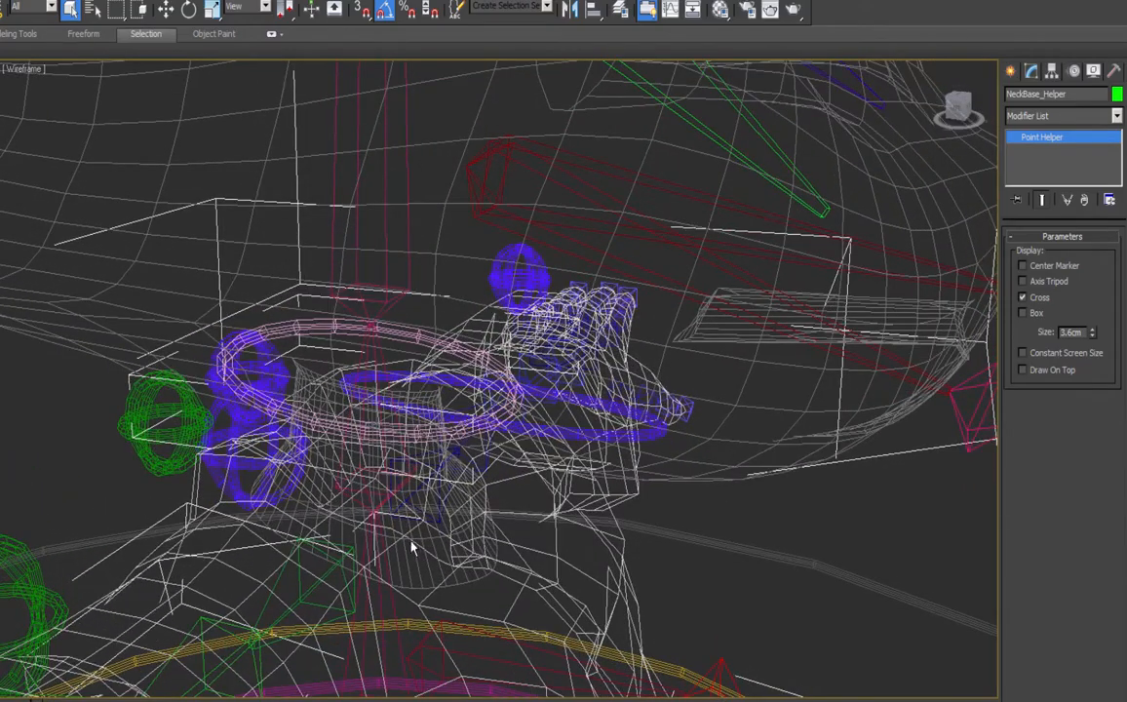
left_click(405, 490)
Create a Point helper with a 3.6 cm cross near the CTRL_Head ring above the head.
scroll(467, 333, "down", 4)
middle_click_drag(467, 333, 425, 572)
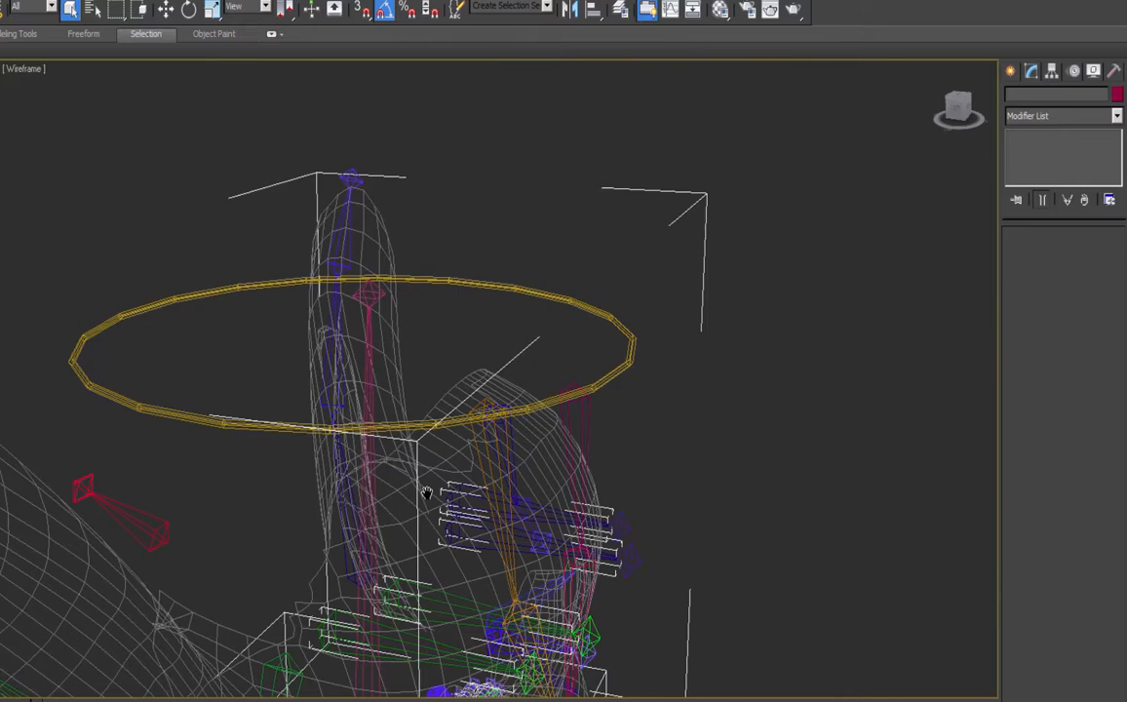
left_click(1010, 70)
left_click(1085, 98)
left_click(1035, 226)
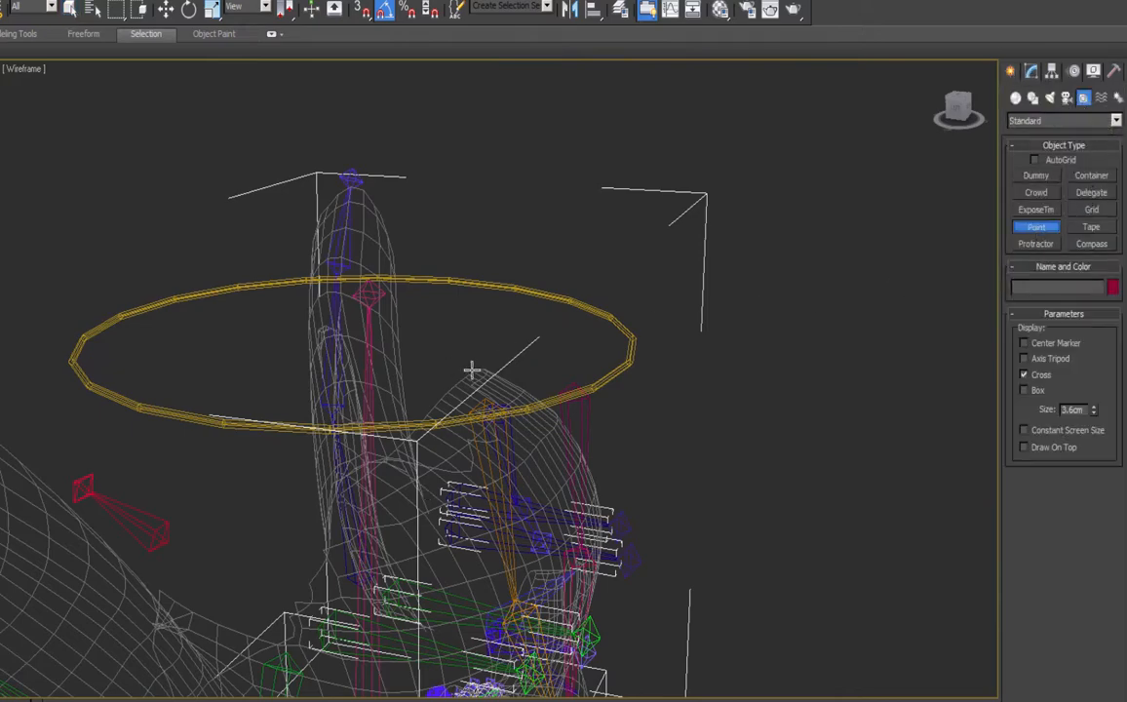
left_click(474, 250)
right_click(375, 303)
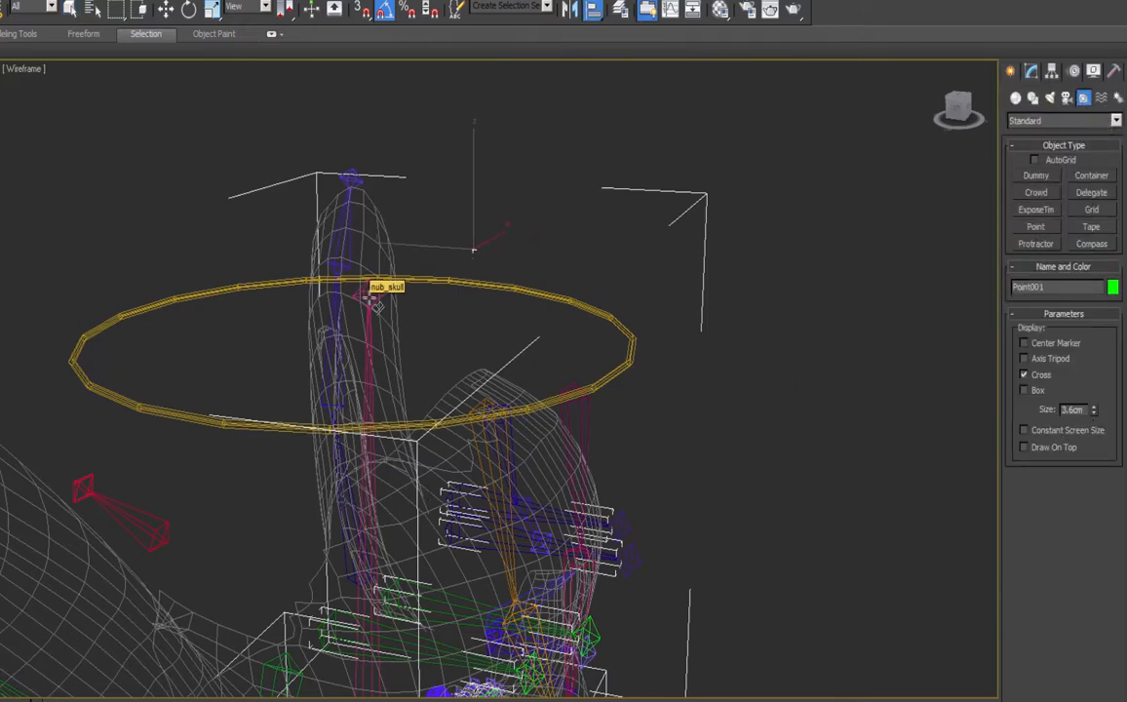
Align the new Point helper to nub_skull's pivot point in X, Y and Z position and orientation.
left_click(376, 304)
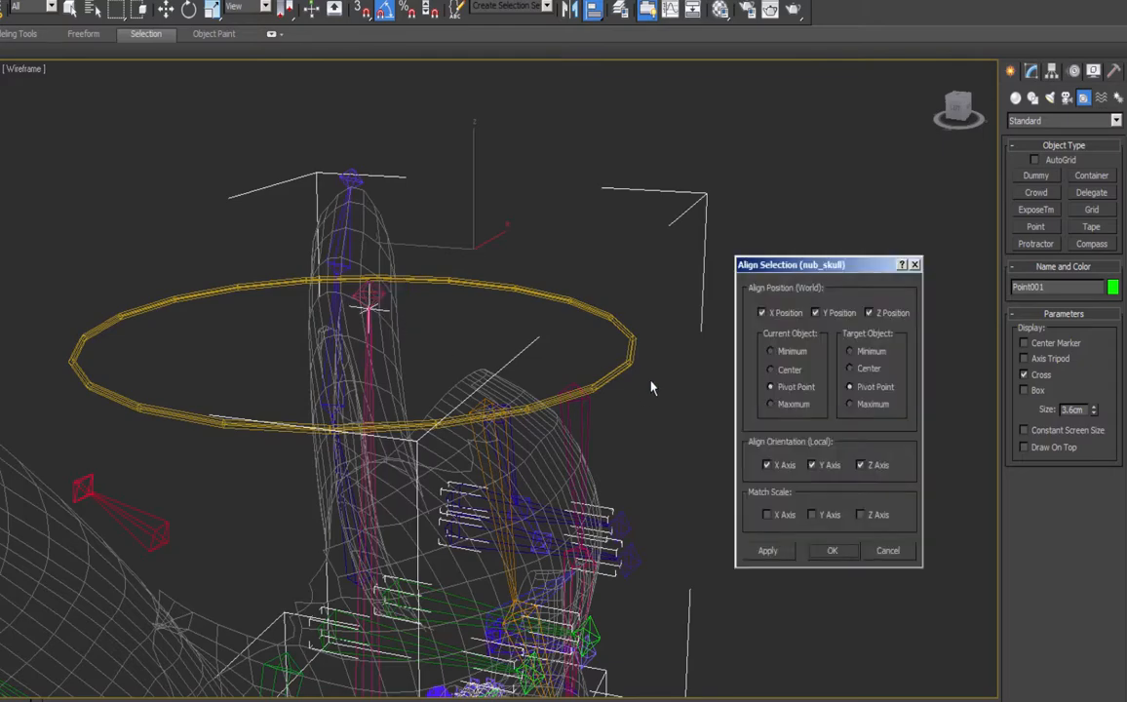
left_click(830, 552)
key("w")
mouse_move(549, 367)
middle_mouse_down("alt")
mouse_move(521, 355)
mouse_move(574, 403)
mouse_move(554, 363)
middle_mouse_up("alt")
scroll(554, 365, "up", 4)
middle_click_drag(447, 318, 476, 326)
scroll(541, 336, "down", 5)
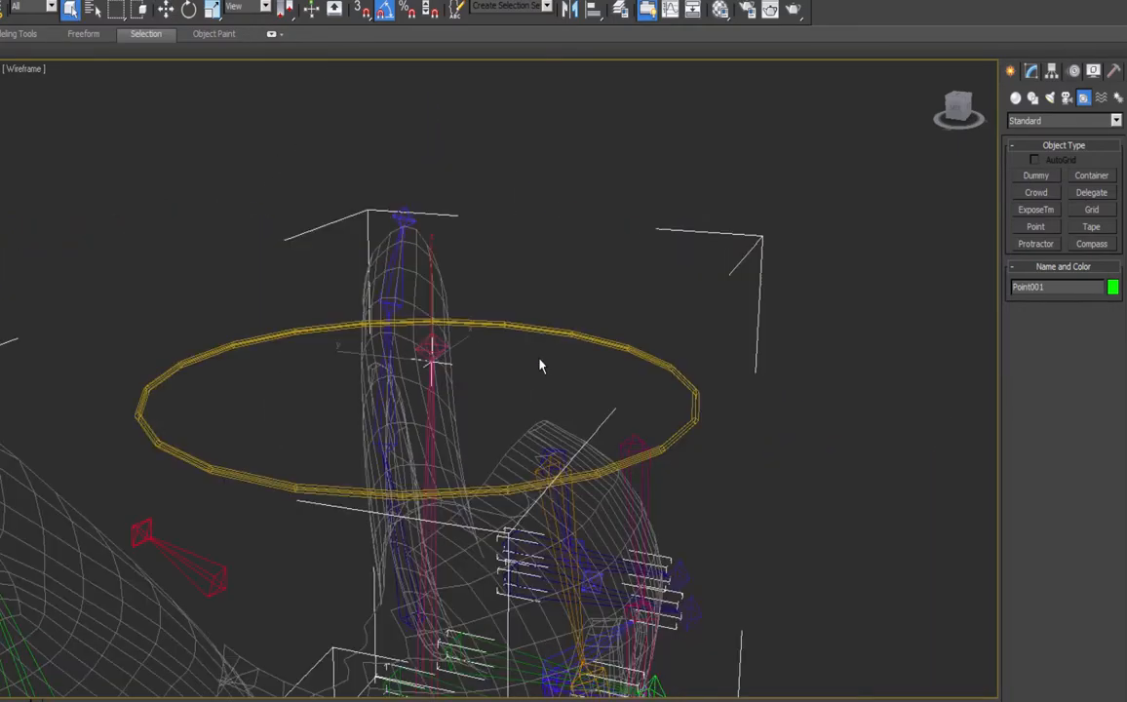
Rename the new Point helper Helper_Head.
middle_click_drag(581, 435, 529, 345)
scroll(516, 335, "up", 4)
left_click(1031, 70)
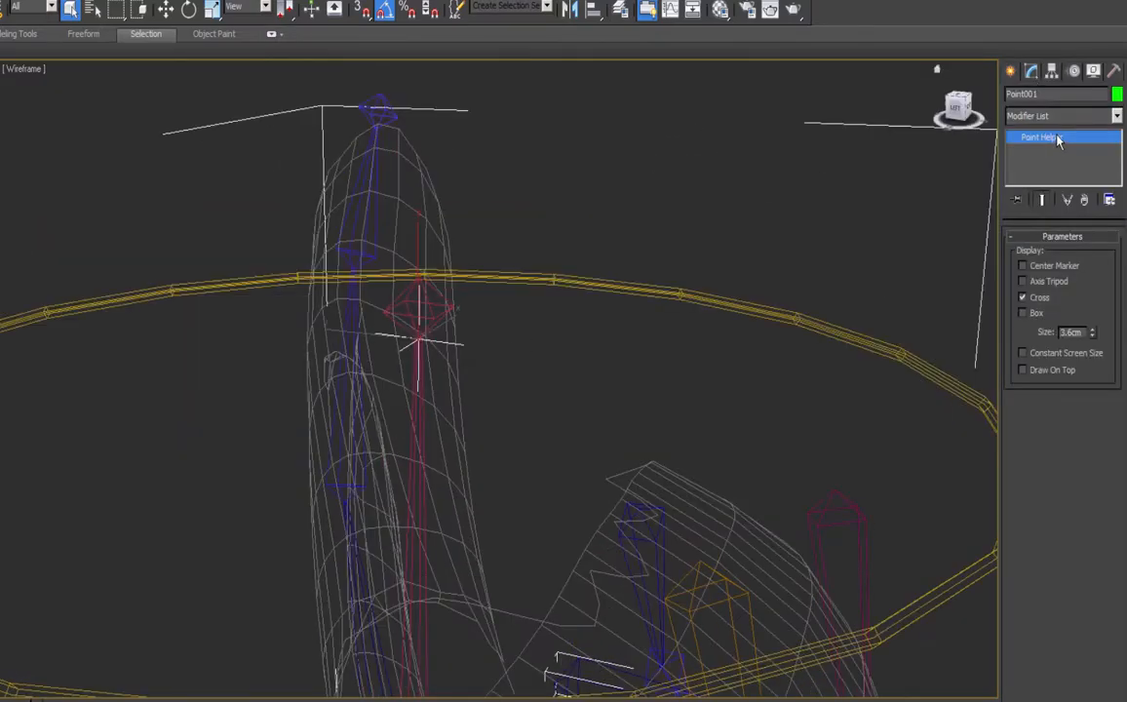
double_click(1062, 93)
type("S")
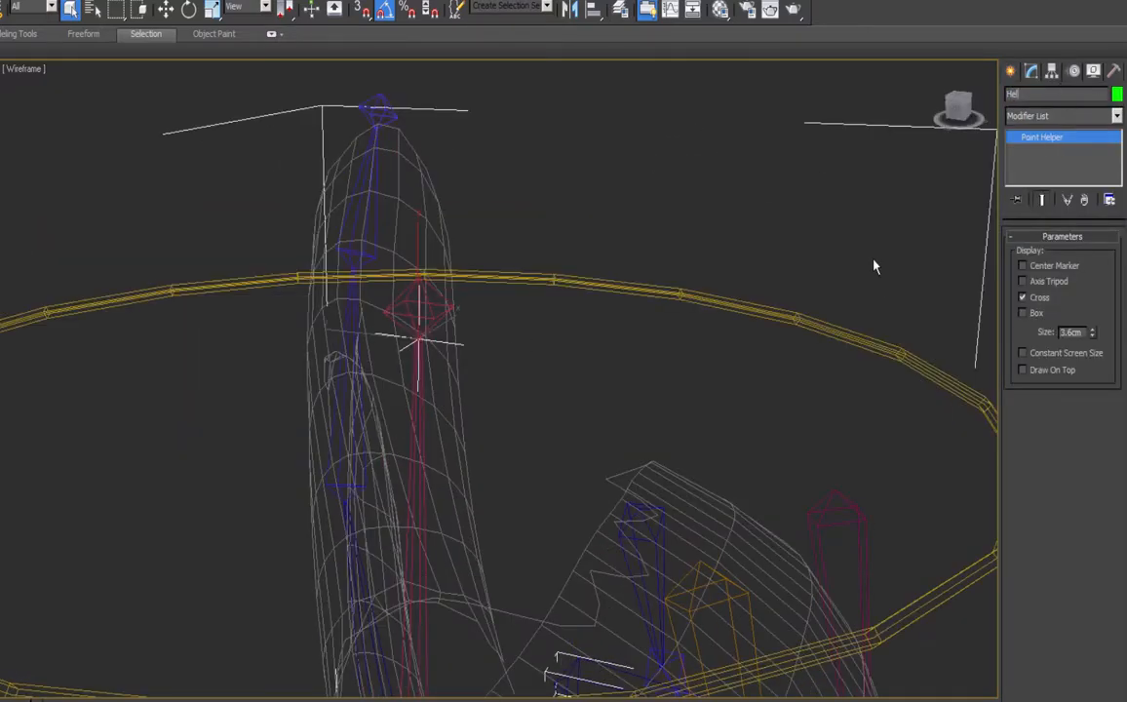
type("elper_Head")
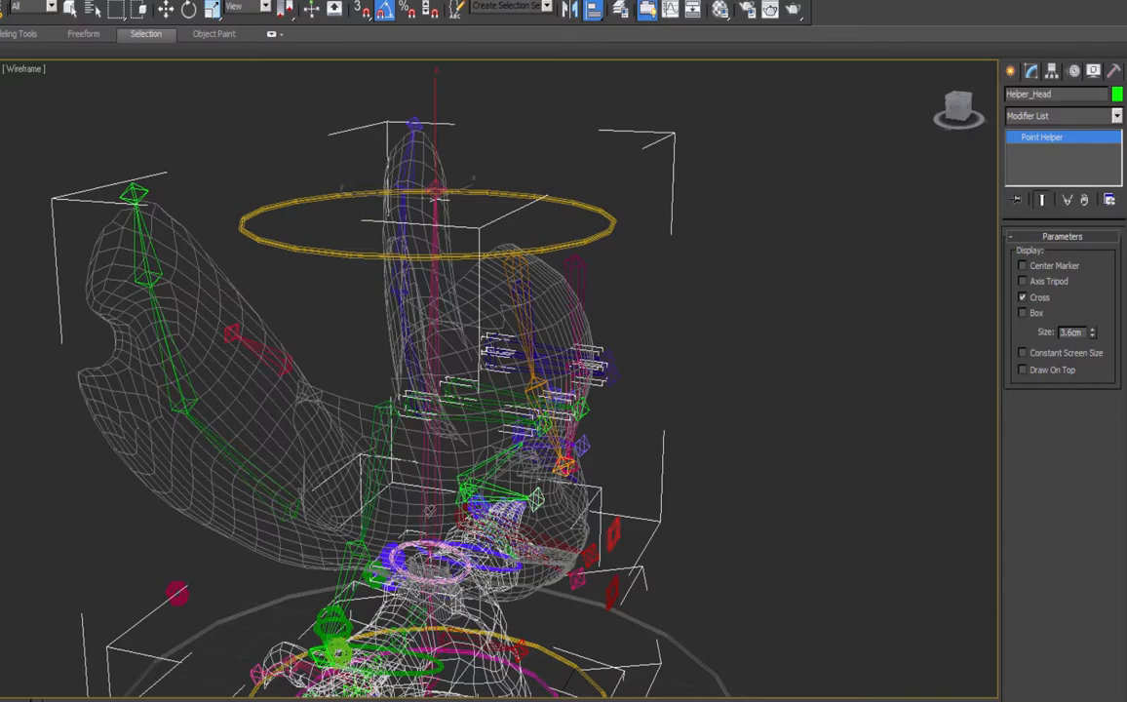
Align Helper_Head to the skull bone's pivot point in X, Y and Z position and orientation, and deselect it.
left_click(404, 444)
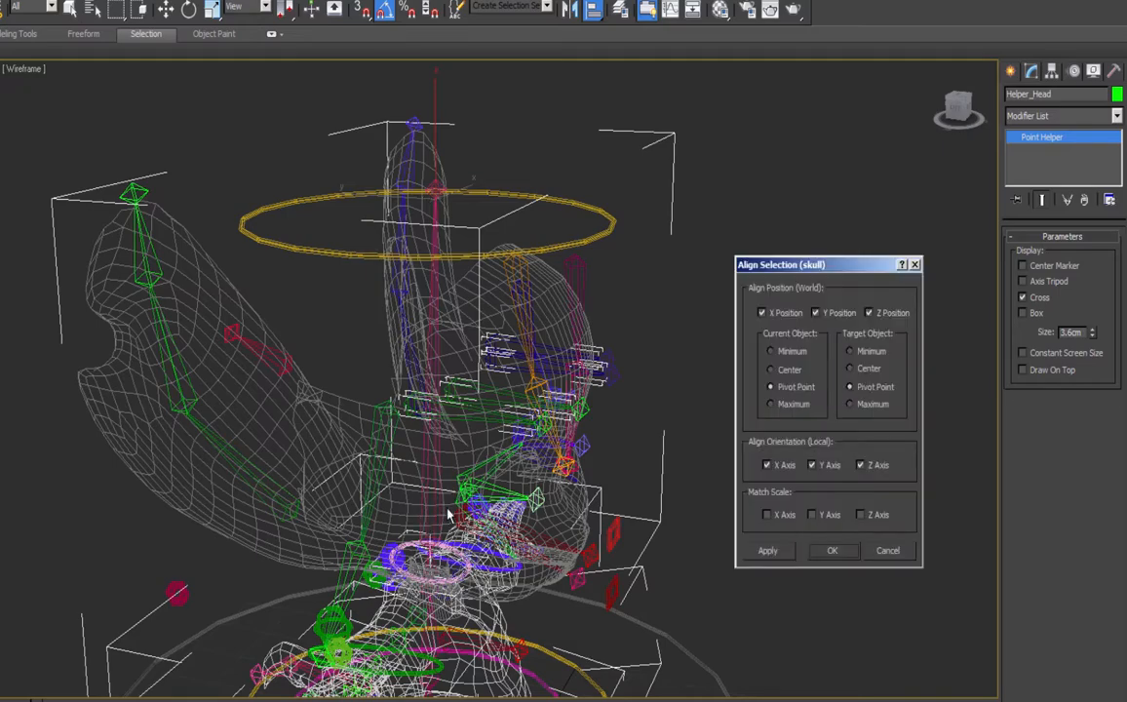
left_click(825, 554)
scroll(538, 588, "up", 3)
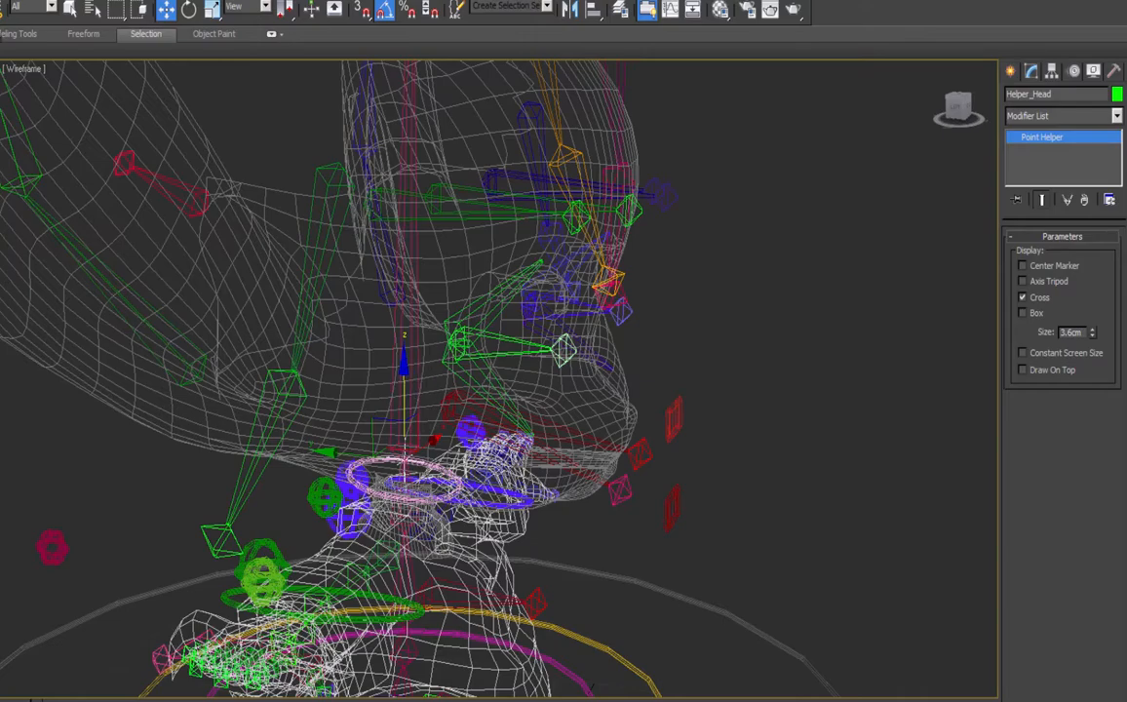
key("q")
left_click(571, 312)
Select the CTRL_Head ring above the head and rotate it to test how the head follows.
middle_click_drag(571, 312, 556, 383)
middle_click_drag(698, 468, 677, 357)
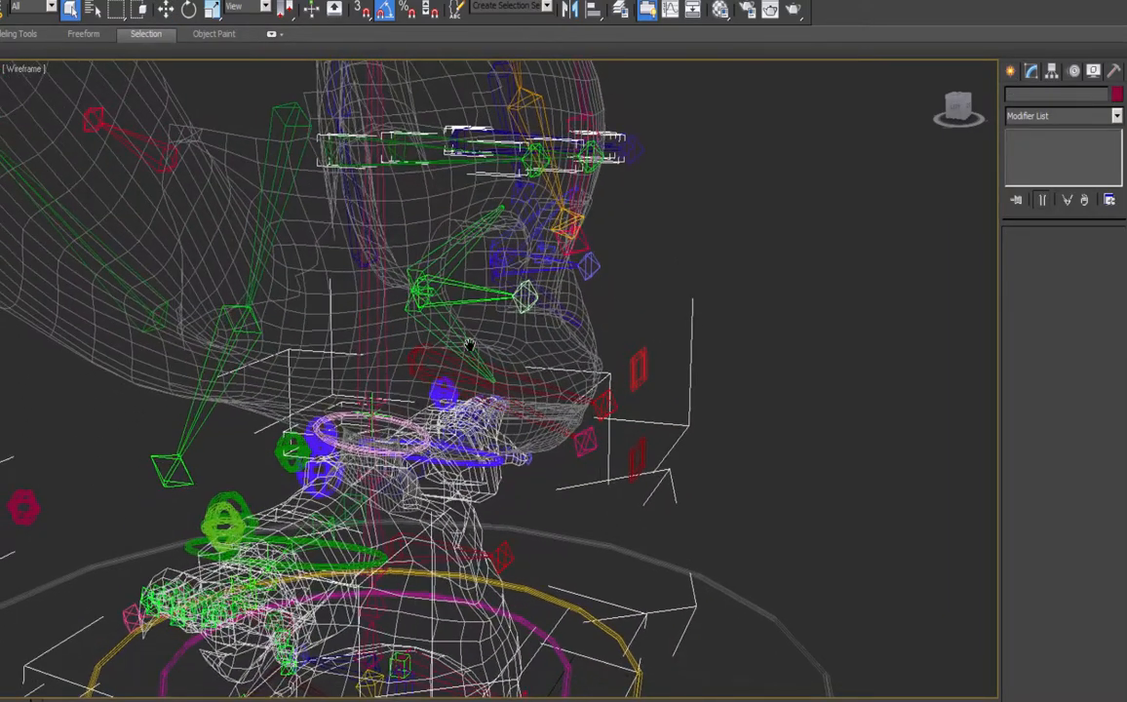
middle_click_drag(470, 345, 490, 563)
left_click(622, 118)
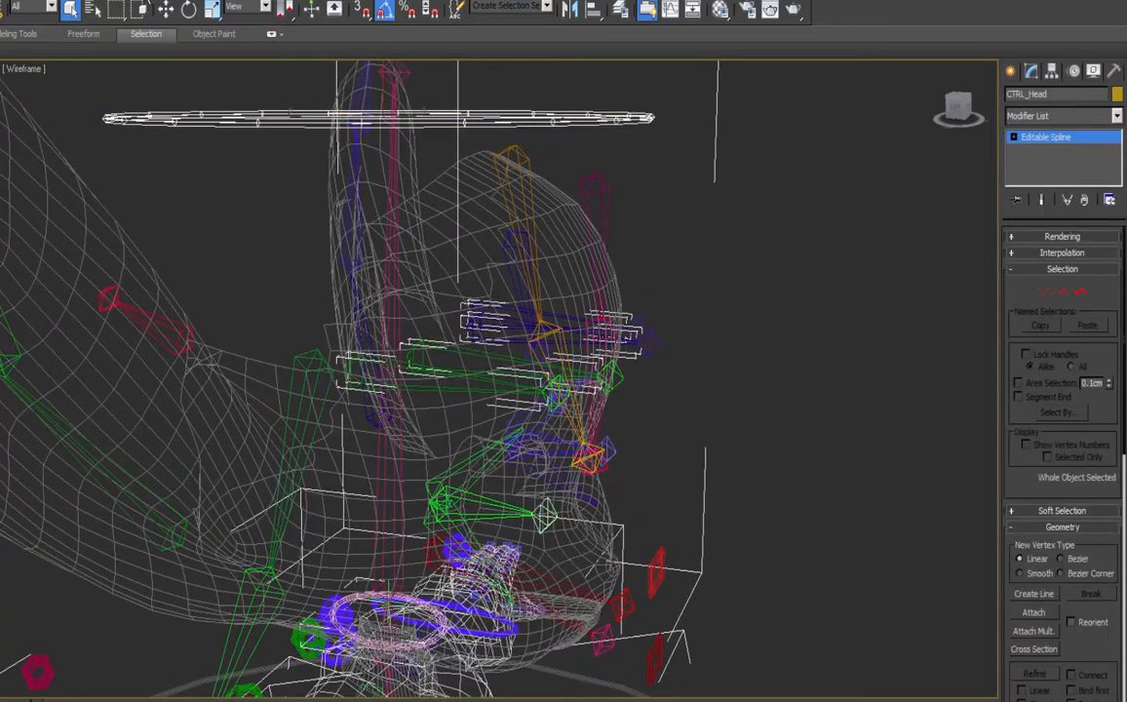
key("e")
left_click_drag(452, 148, 392, 119)
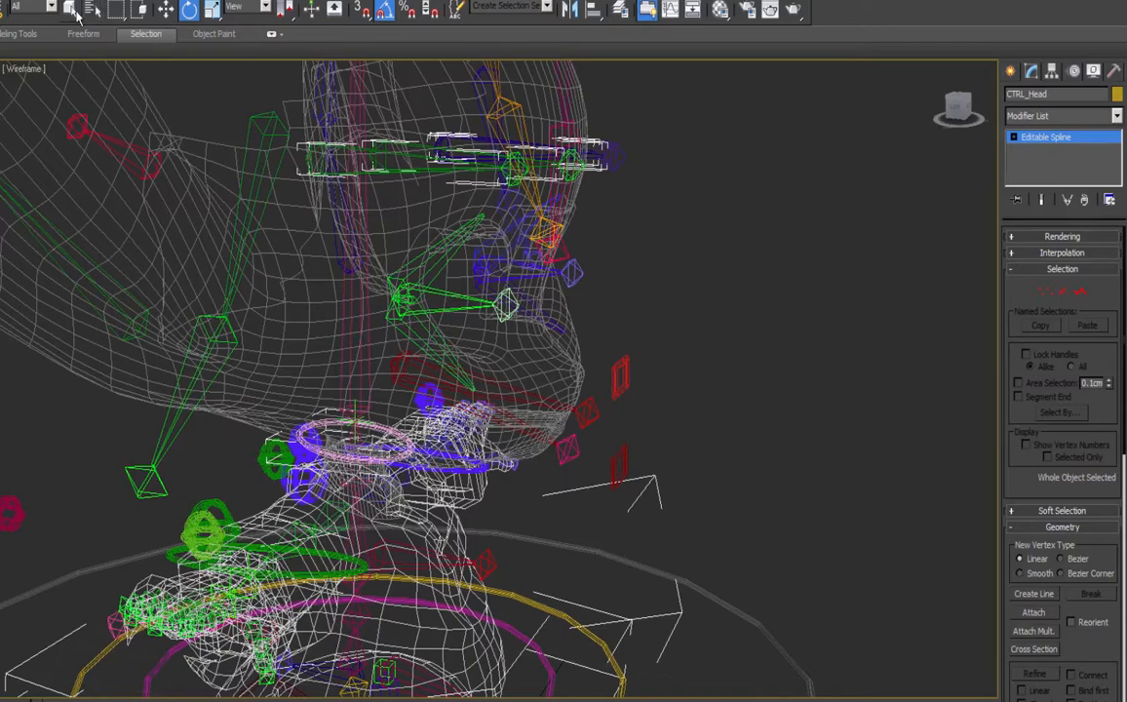
Select both jaw control shapes in front of the mouth, locate Helper_Head below the skull, and start Select and Link.
left_click(626, 449)
left_click(625, 451, "ctrl")
mouse_move(649, 464)
middle_mouse_down("alt")
mouse_move(662, 460)
mouse_move(647, 480)
middle_mouse_up("alt")
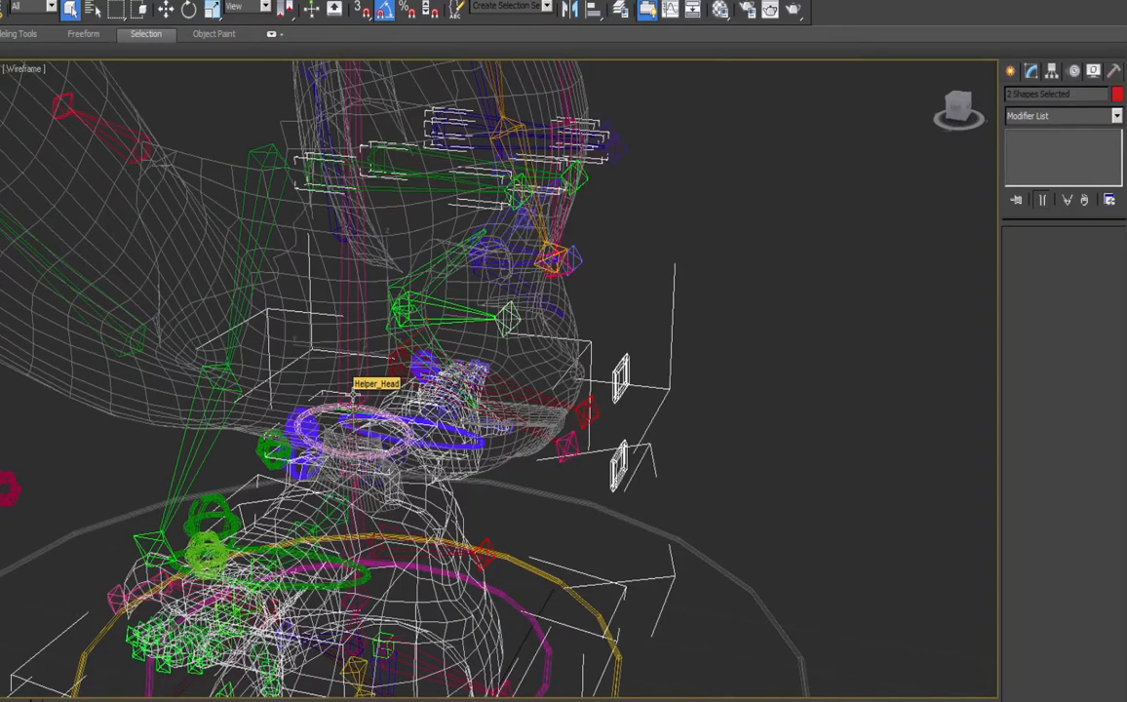
scroll(380, 386, "up", 4)
middle_click_drag(381, 386, 449, 306)
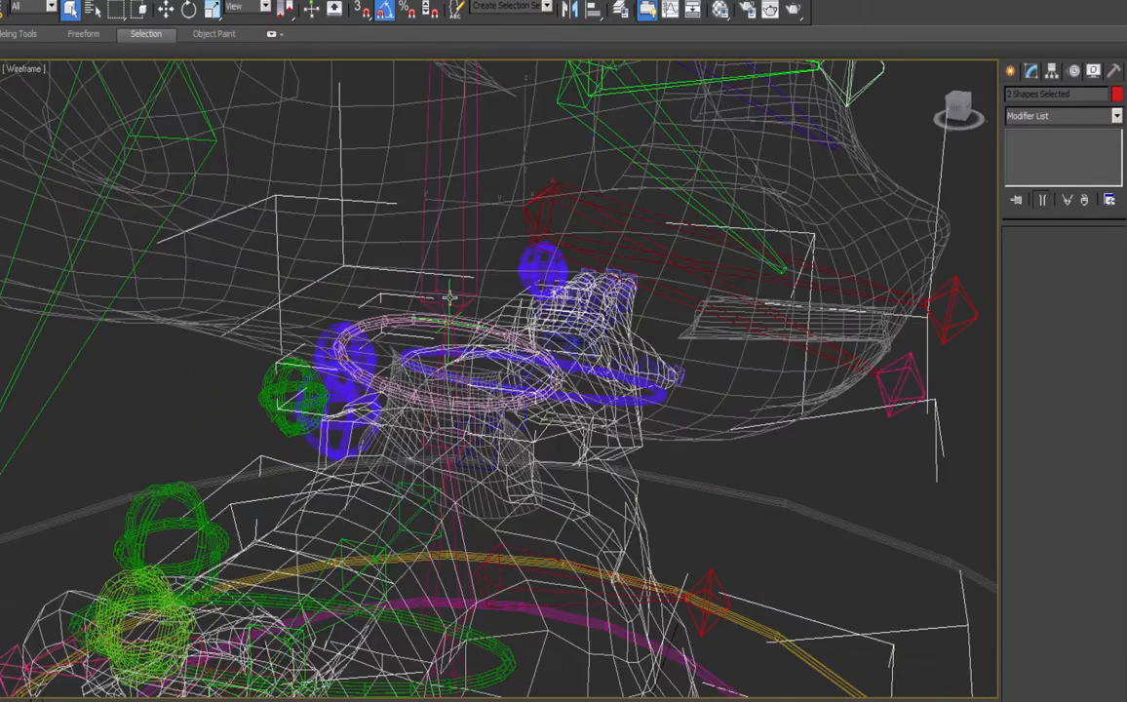
middle_click_drag(482, 204, 441, 207)
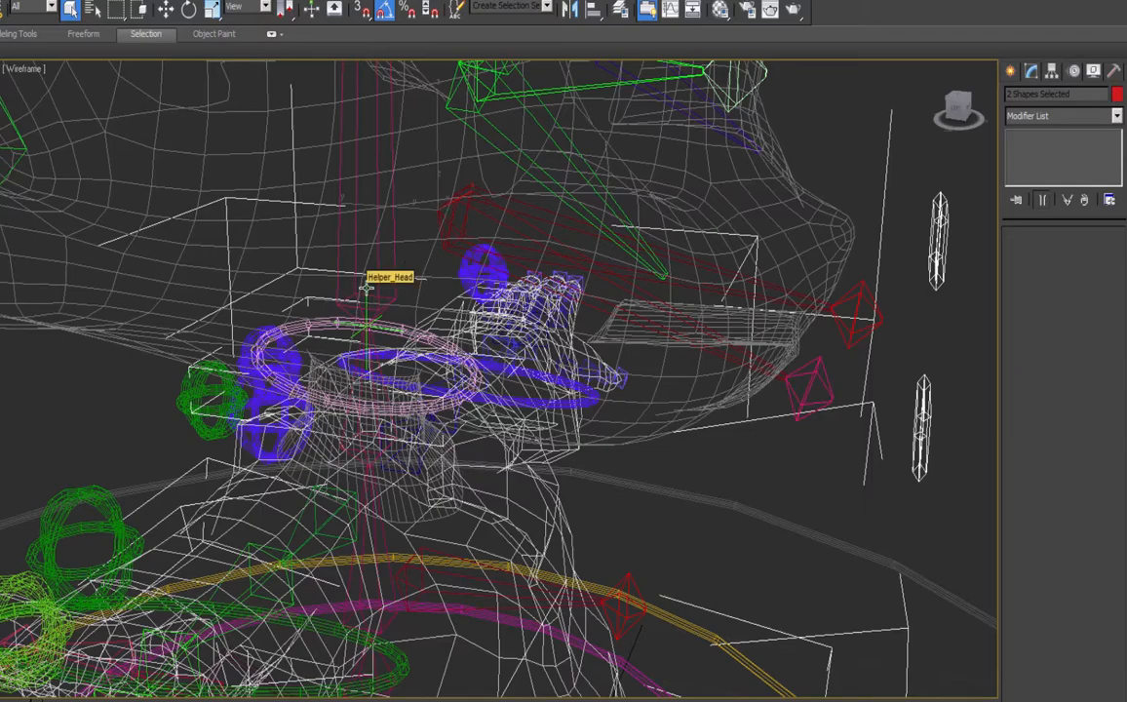
middle_click_drag(892, 341, 822, 382, "alt")
left_click(17, 22)
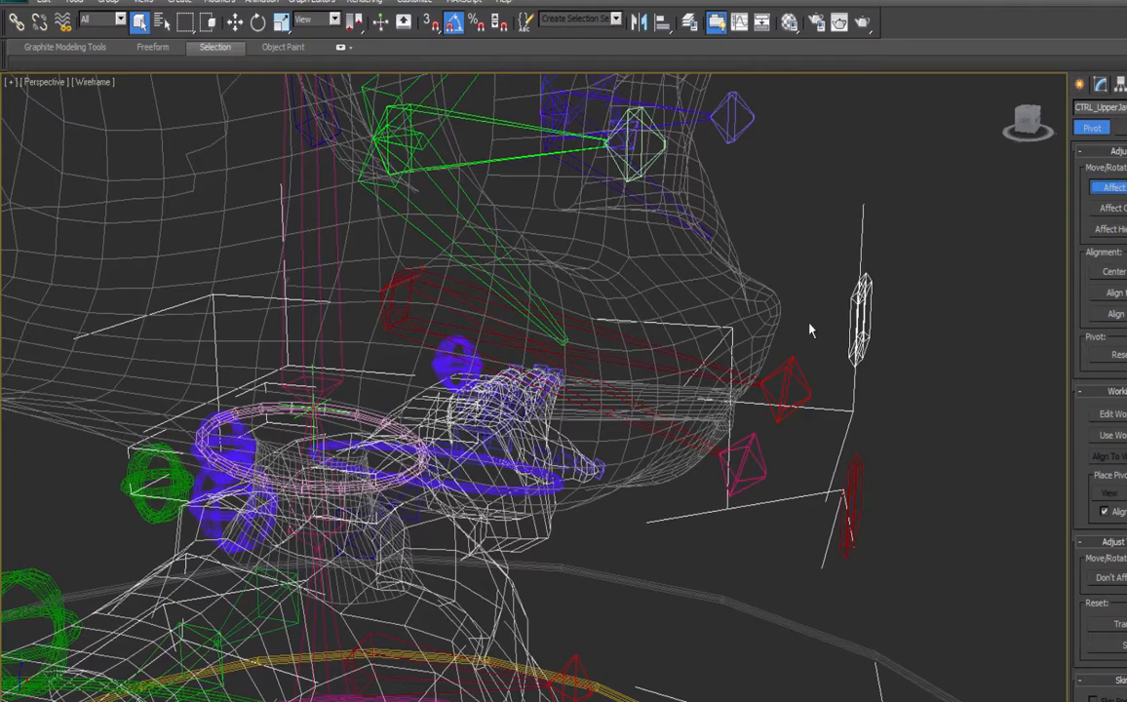
Select the CTRL_UpperJaw and CTRL_LowerJaw shapes in turn to check where their pivots sit.
left_click(850, 478)
left_click(972, 361)
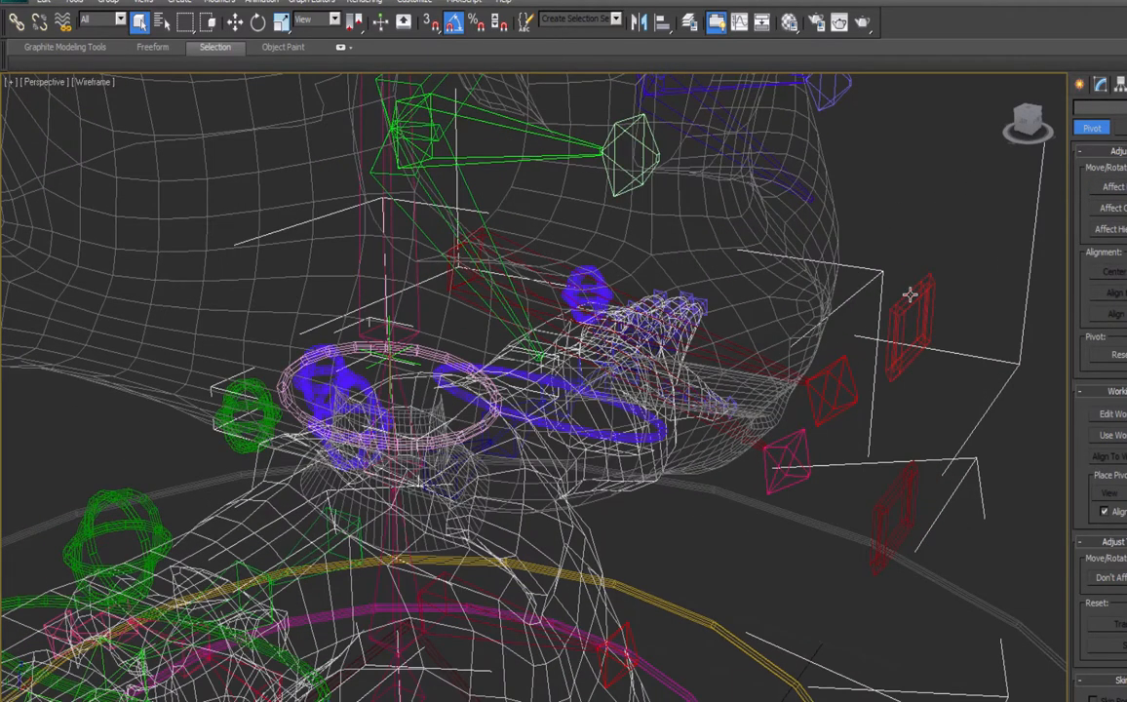
left_click(911, 294)
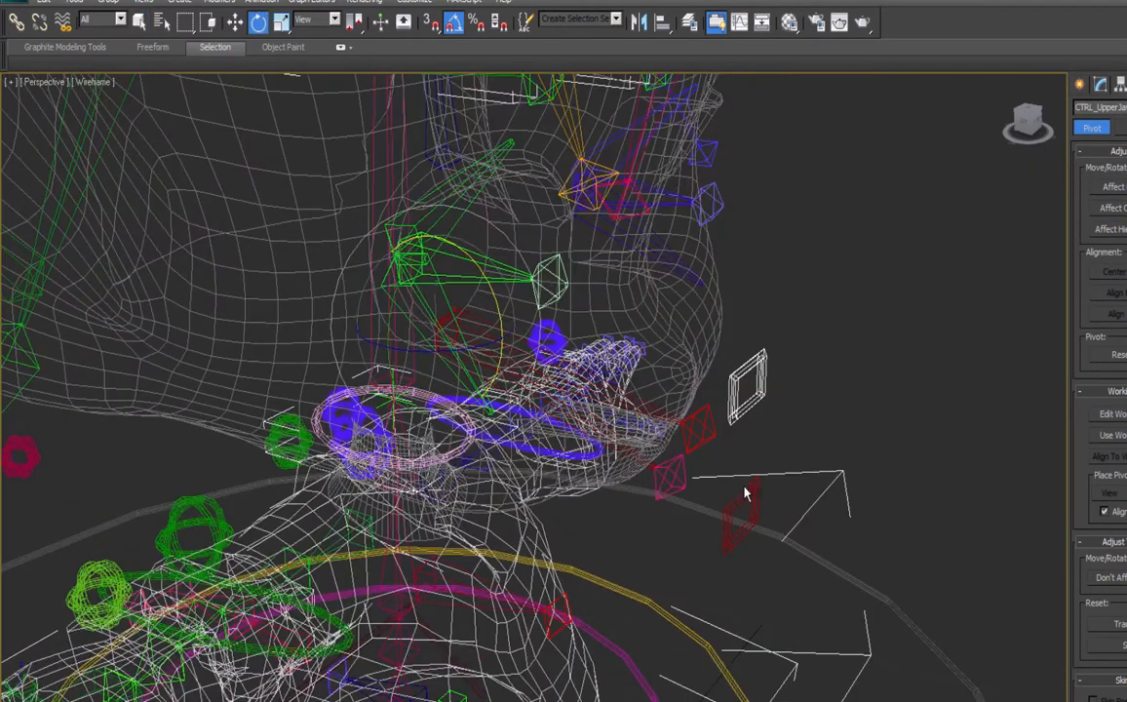
left_click(746, 493)
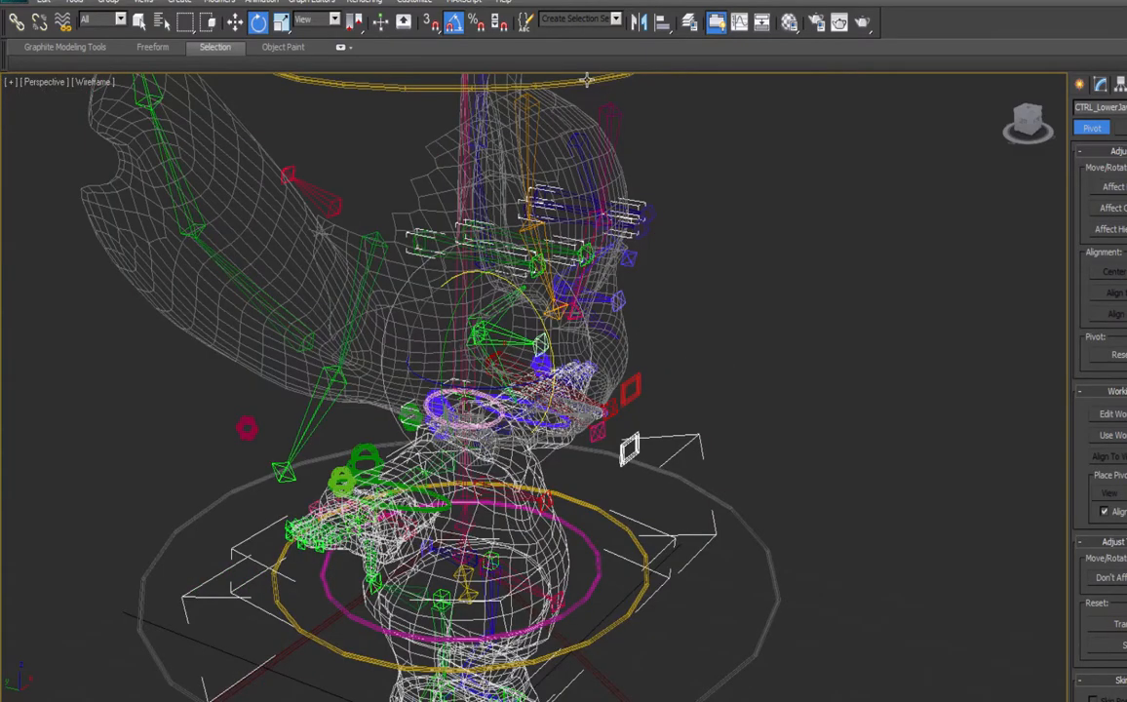
Record a test rotation of CTRL_Head with Auto Key at frames 20 and 40, and scrub back to frame 35.
left_click(585, 78)
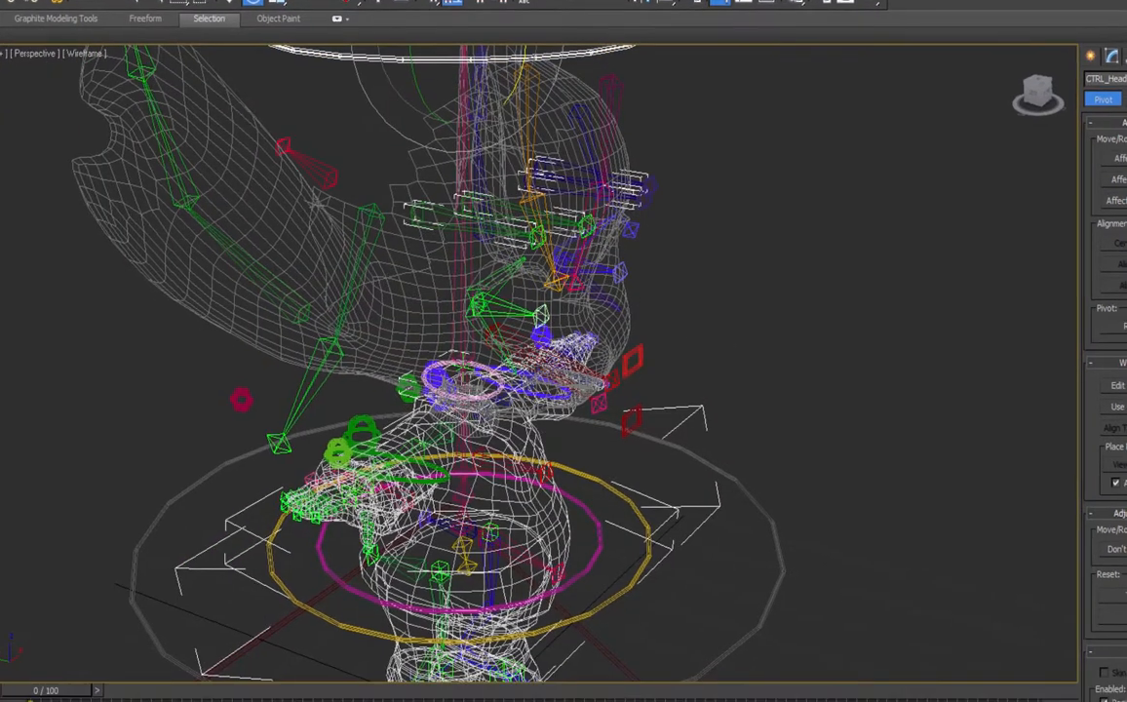
left_click(951, 699)
left_click_drag(501, 140, 498, 123)
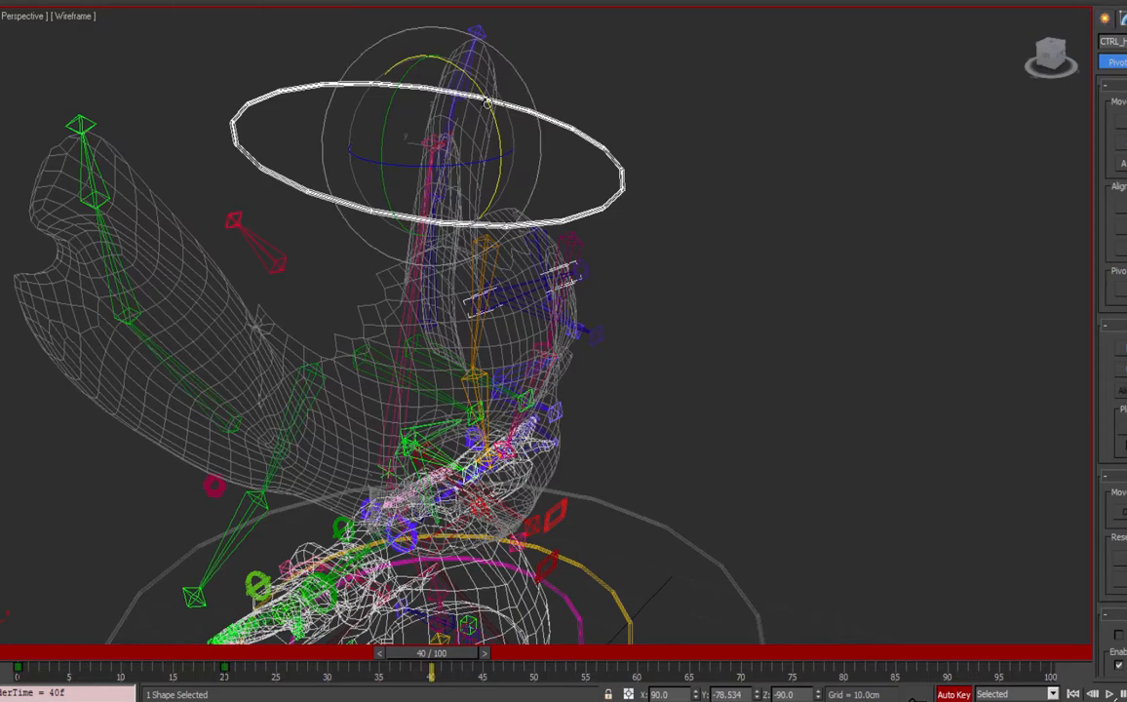
left_click_drag(459, 651, 411, 648)
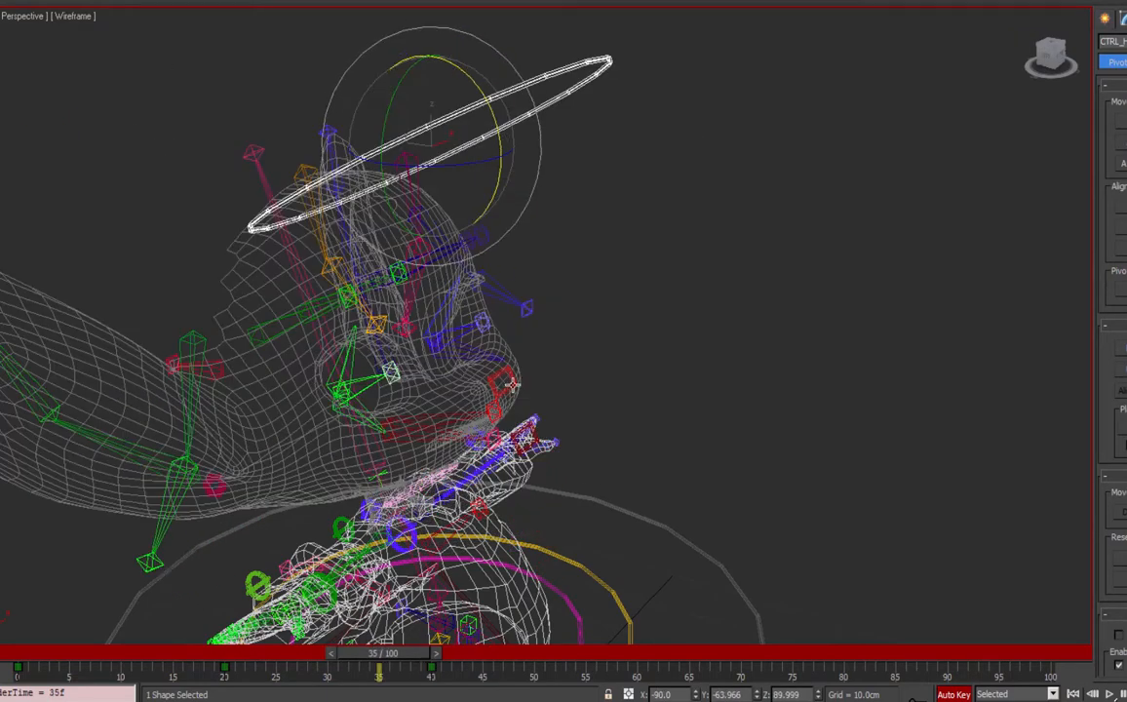
Test-rotate the upper jaw control, undo it, and test the lower jaw control on the tilted head.
left_click(512, 385)
left_click_drag(443, 385, 456, 445)
key("ctrl+z")
left_click(526, 441)
left_click_drag(432, 390, 413, 358)
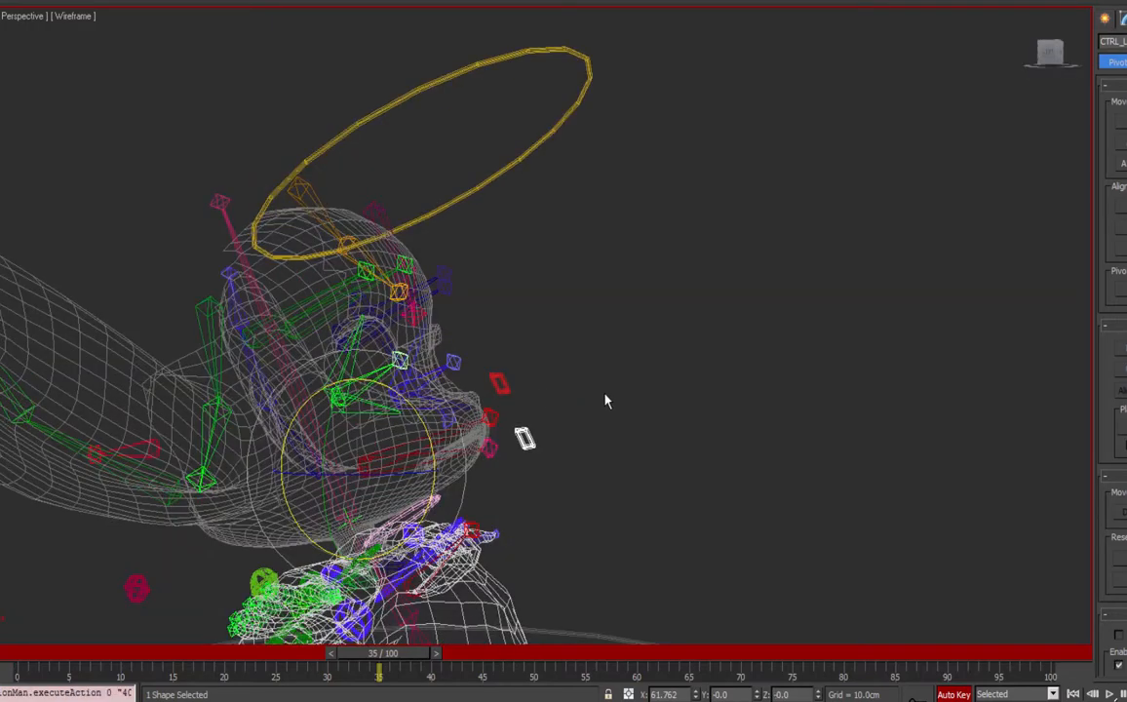
Turn off Auto Key and delete CTRL_Head's test keys at frames 20 and 40.
middle_click_drag(607, 401, 695, 388)
left_click(702, 390)
left_click(952, 695)
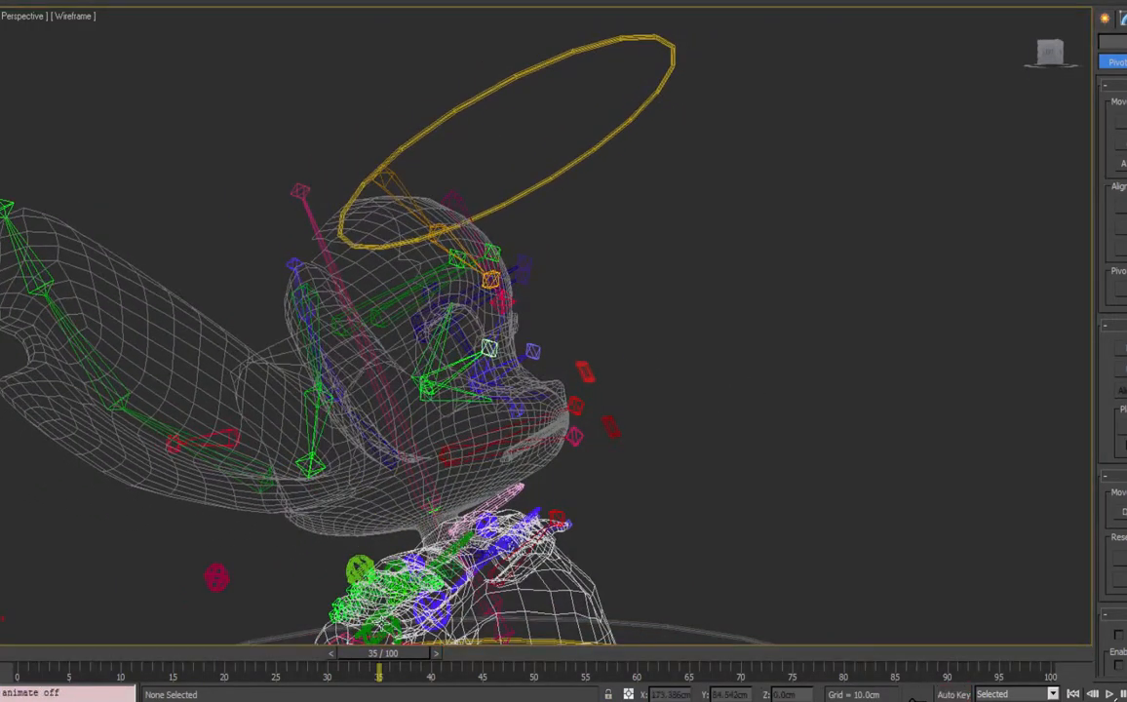
left_click(493, 99)
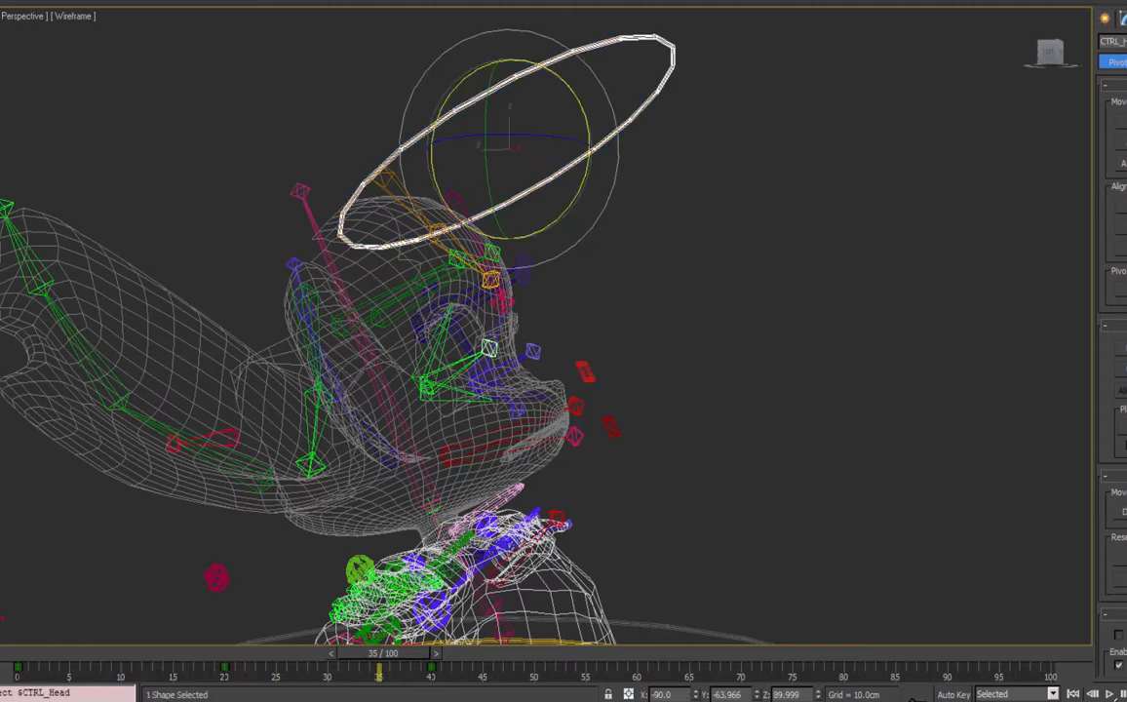
left_click_drag(464, 670, 144, 669)
key("Delete")
Select the CTRL_TopOfSpine ring at the neck and delete its keys at frames 10 and 20.
middle_click_drag(639, 629, 573, 436)
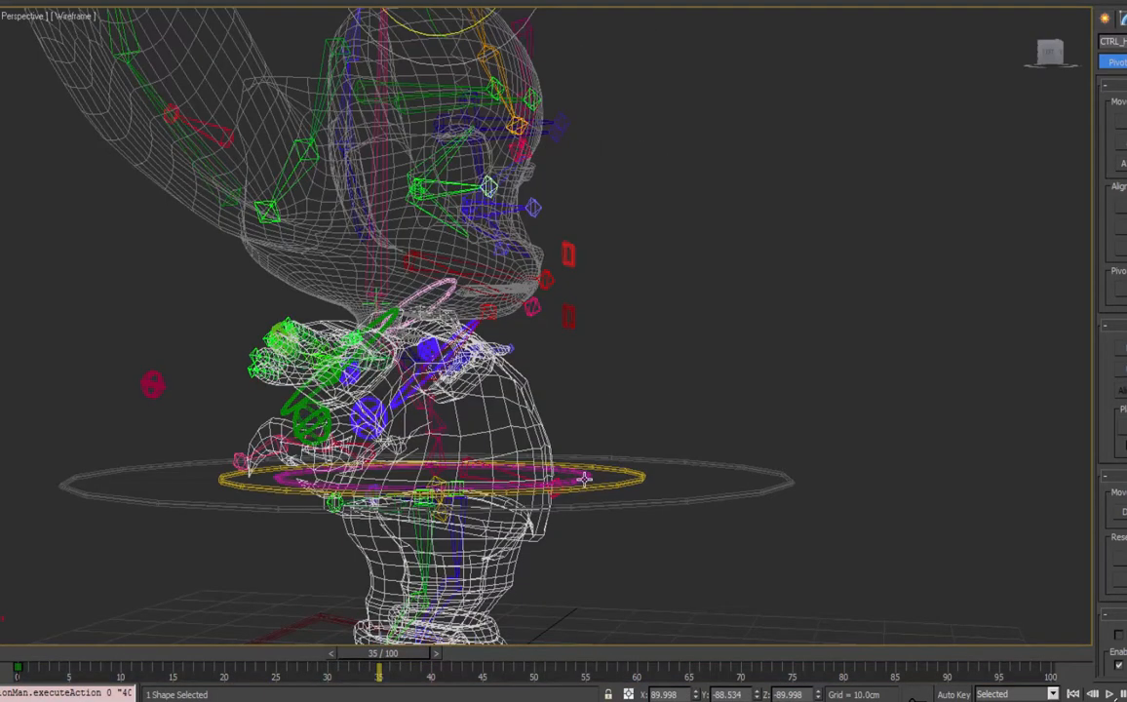
left_click(584, 478)
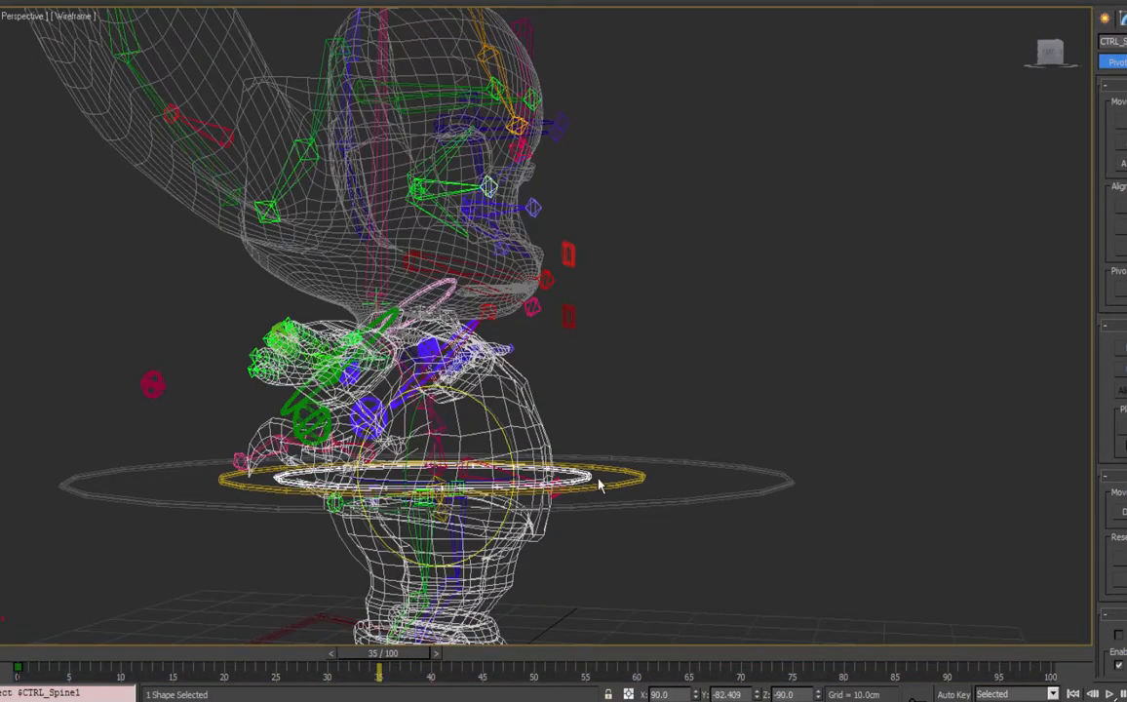
left_click(413, 269)
left_click(389, 282)
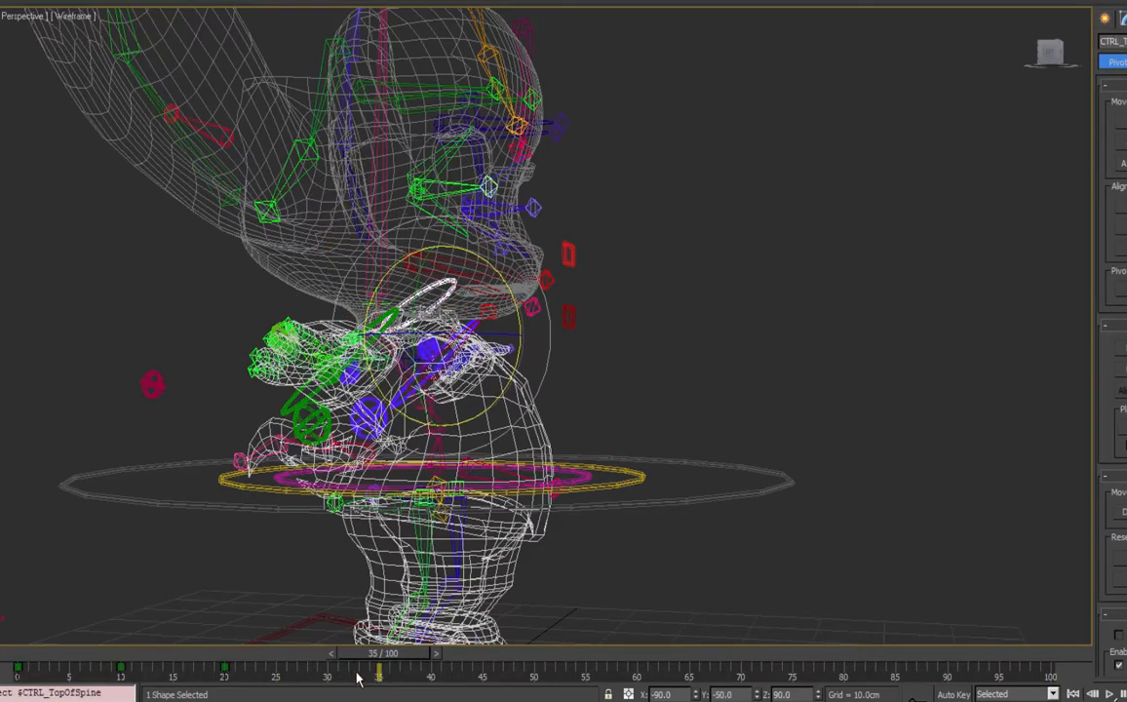
left_click_drag(325, 669, 109, 669)
key("Delete")
Freeze the transforms of the upper and lower jaw controls together.
middle_click_drag(595, 239, 612, 336, "alt")
middle_click_drag(693, 339, 638, 444)
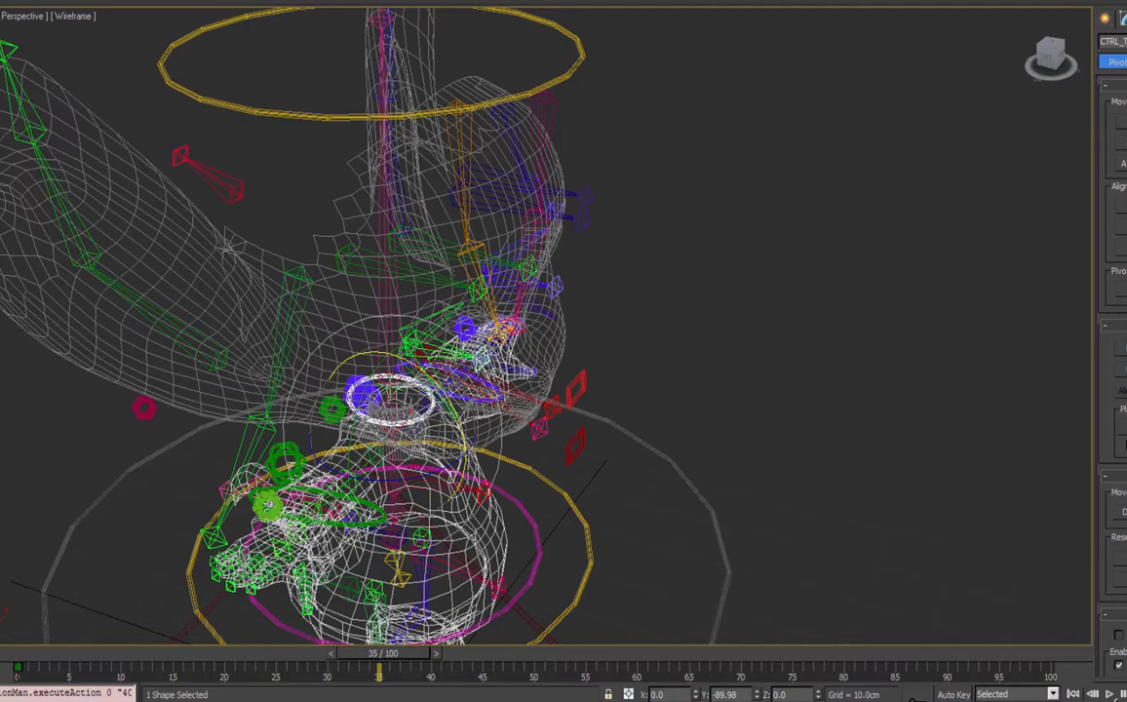
key("q")
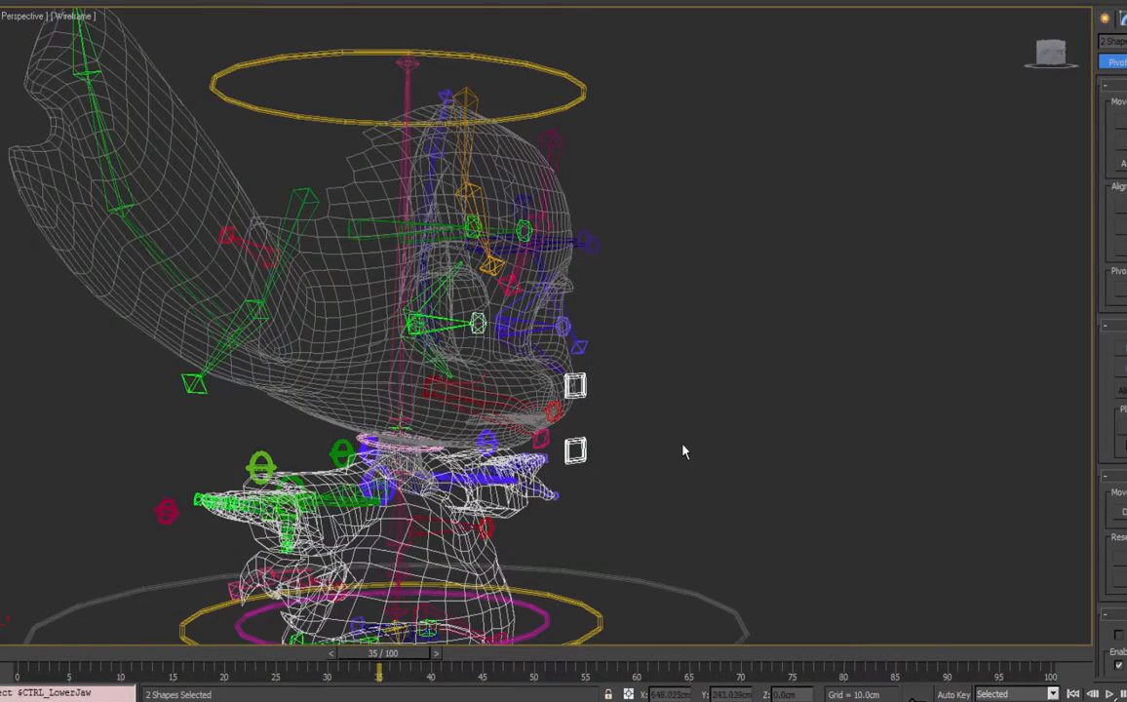
middle_click_drag(663, 441, 581, 382, "alt")
right_click(579, 375)
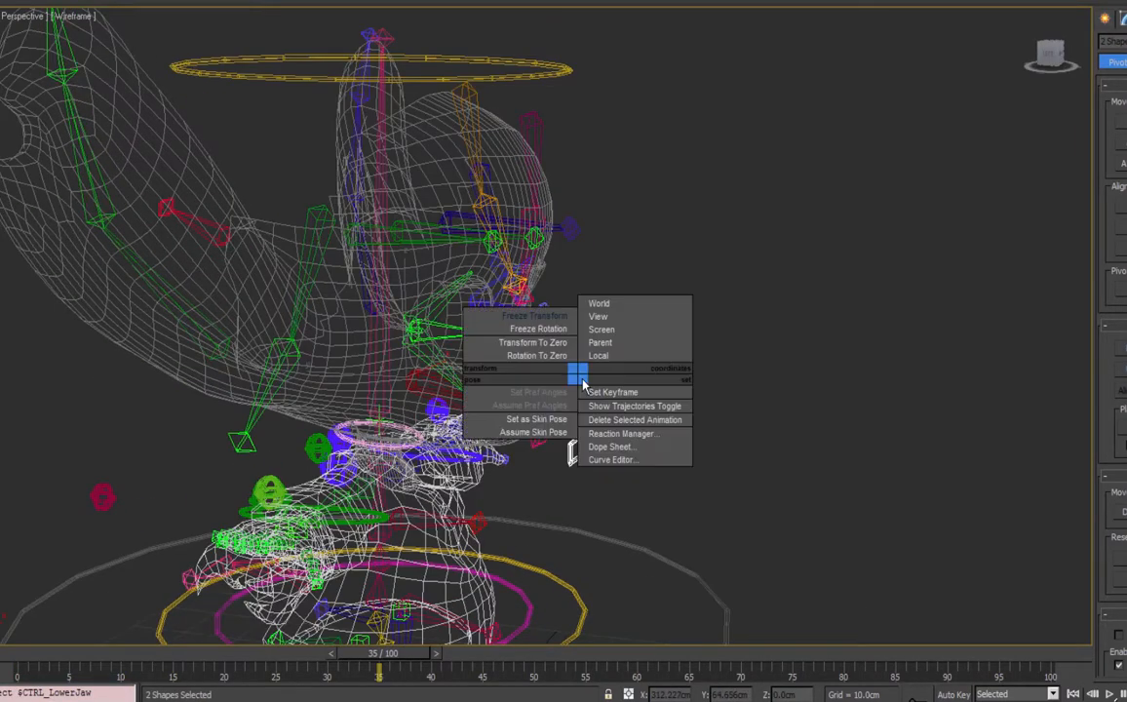
left_click(542, 317)
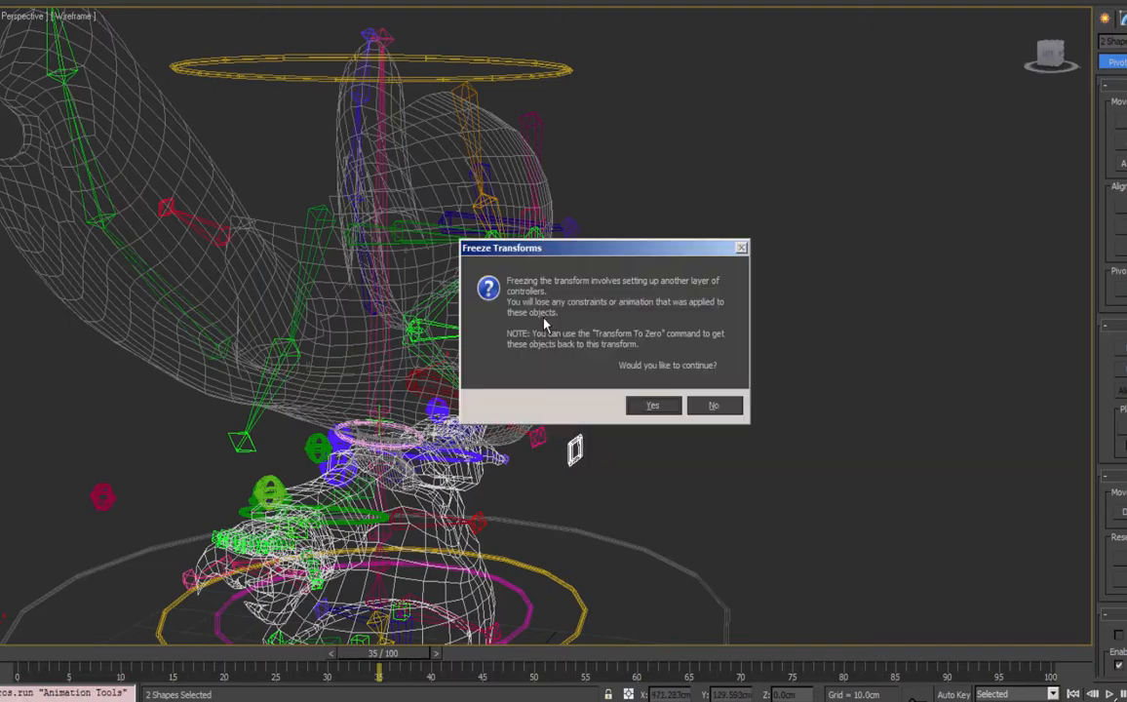
left_click(647, 402)
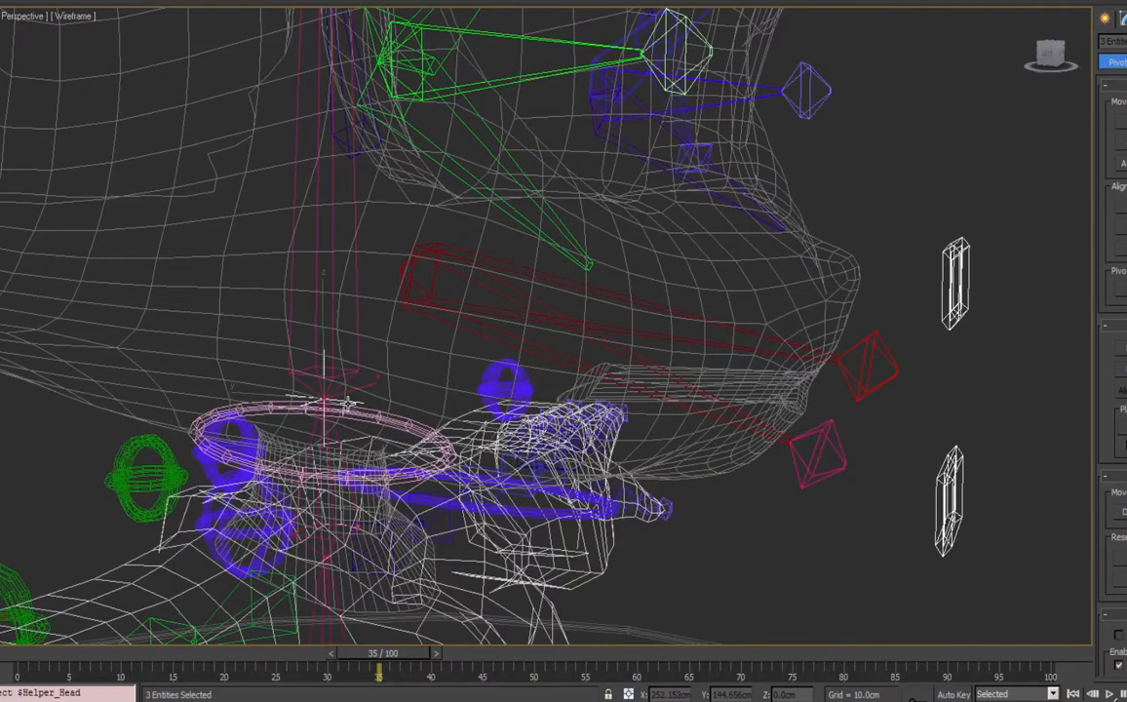
Freeze the transforms again for both jaw controls together with Helper_Head, then clear the selection.
right_click(723, 298)
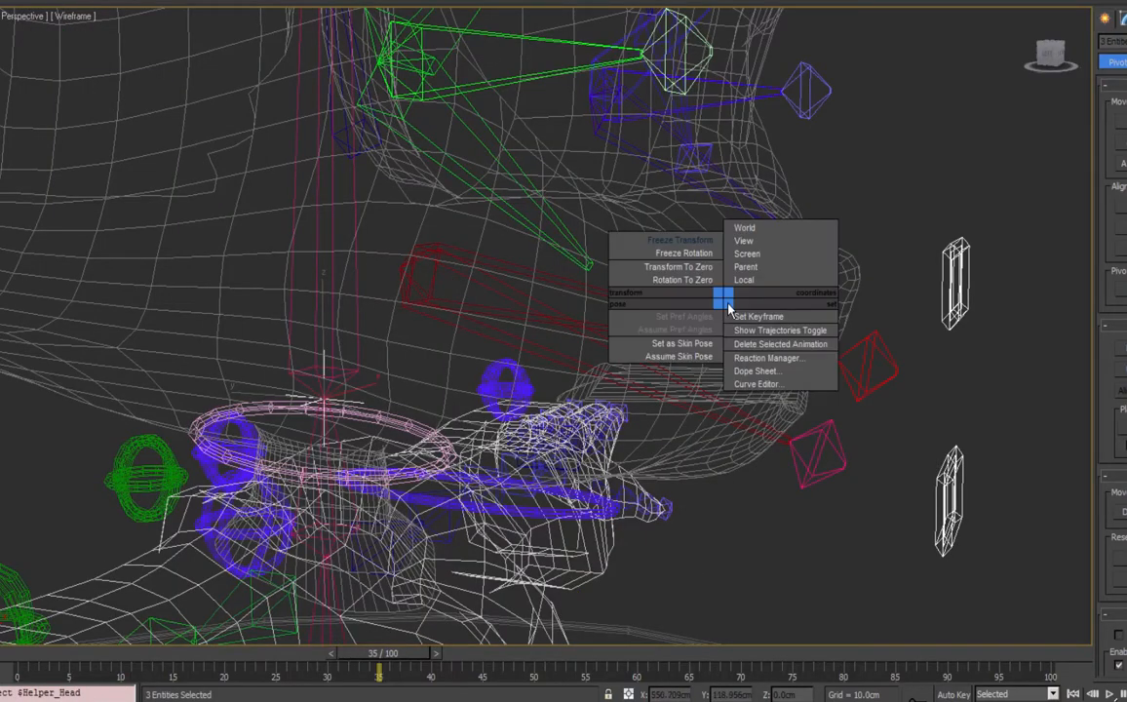
left_click(704, 241)
left_click(648, 402)
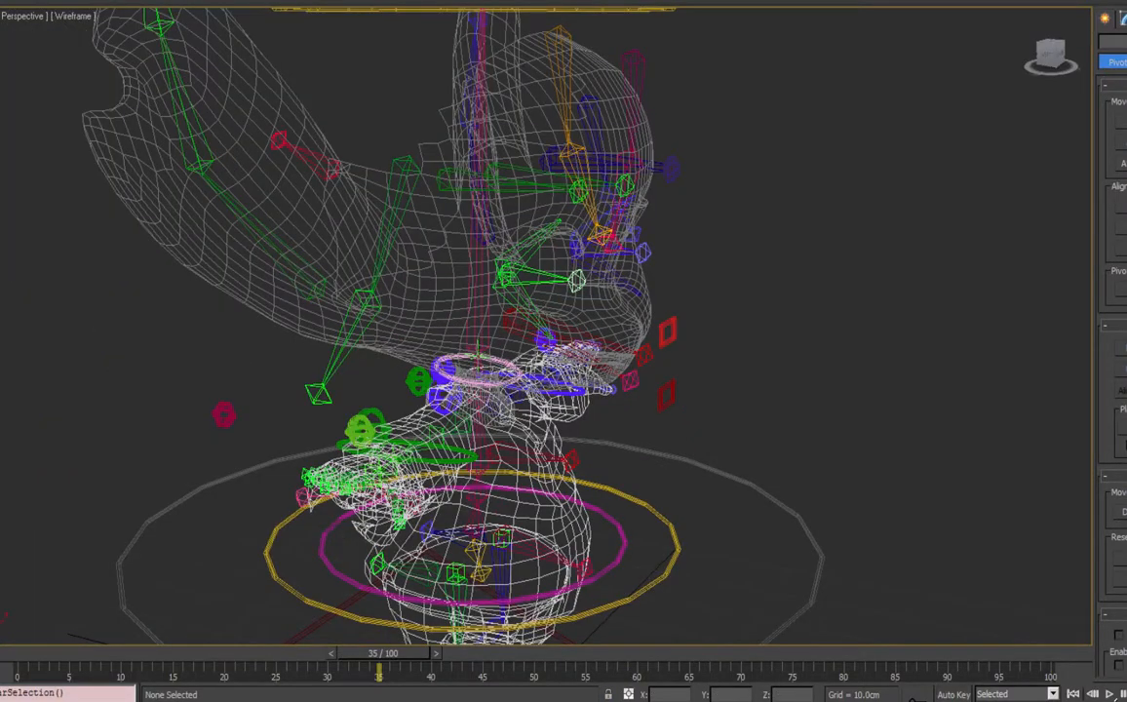
Show the model in Smooth + Highlights shading and examine CTRL_UpperJaw against the jaw bones.
key("alt+f")
left_click(51, 83)
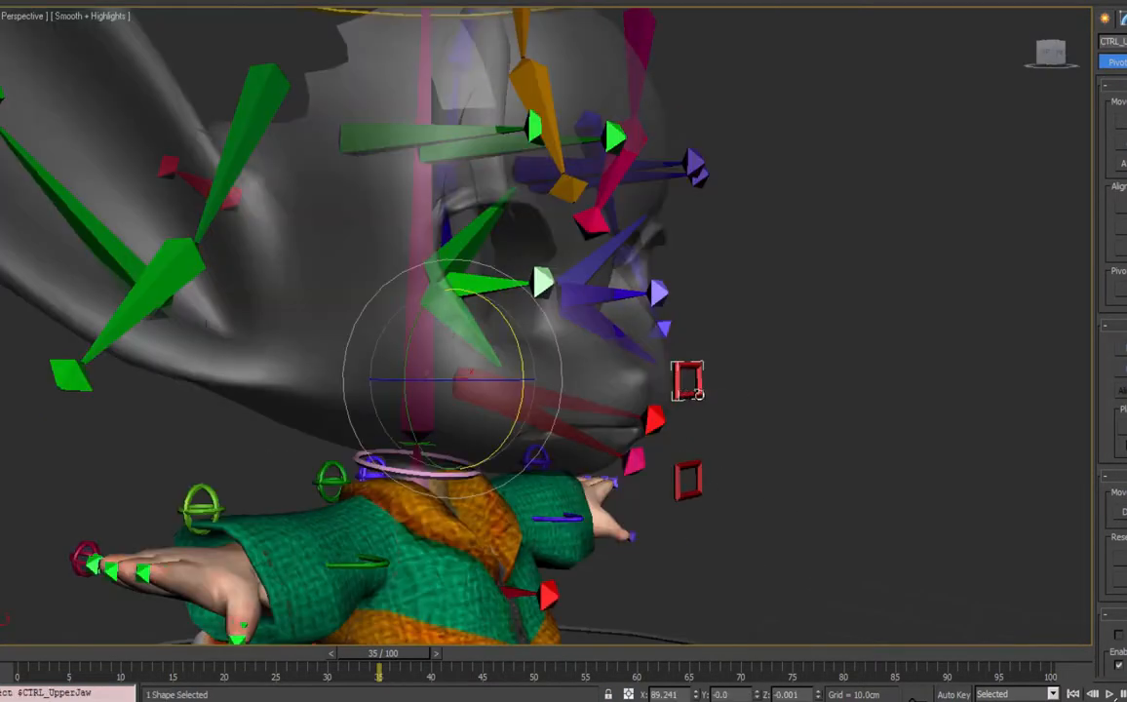
scroll(804, 390, "up", 4)
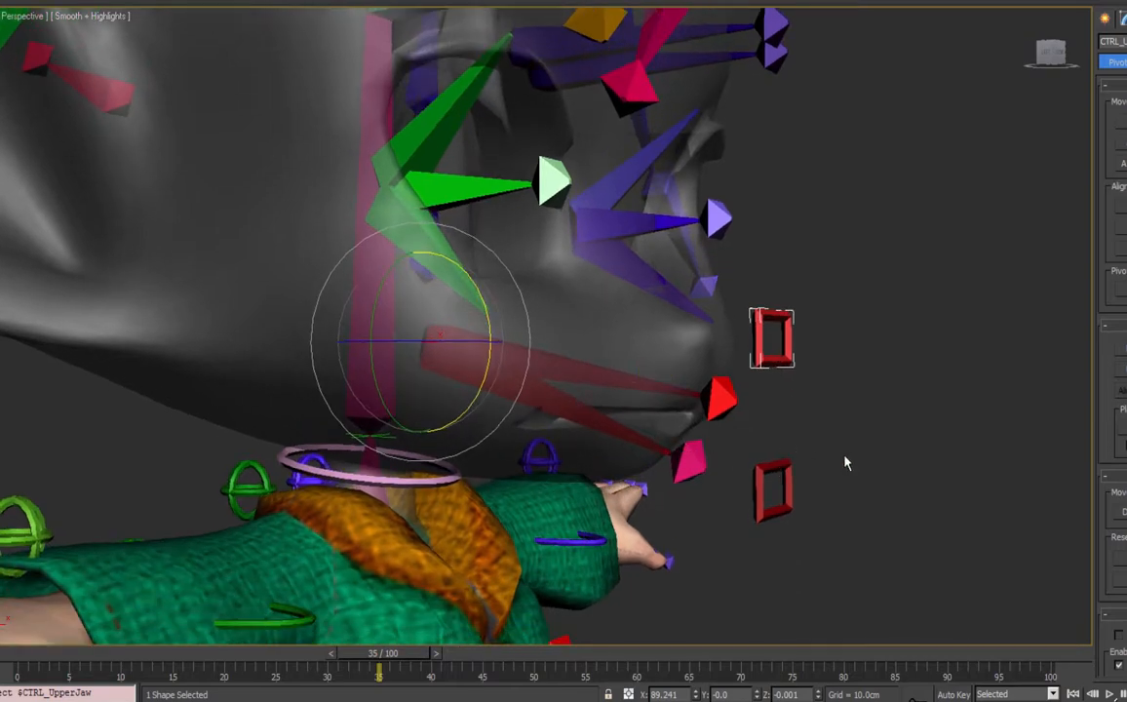
left_click(1105, 19)
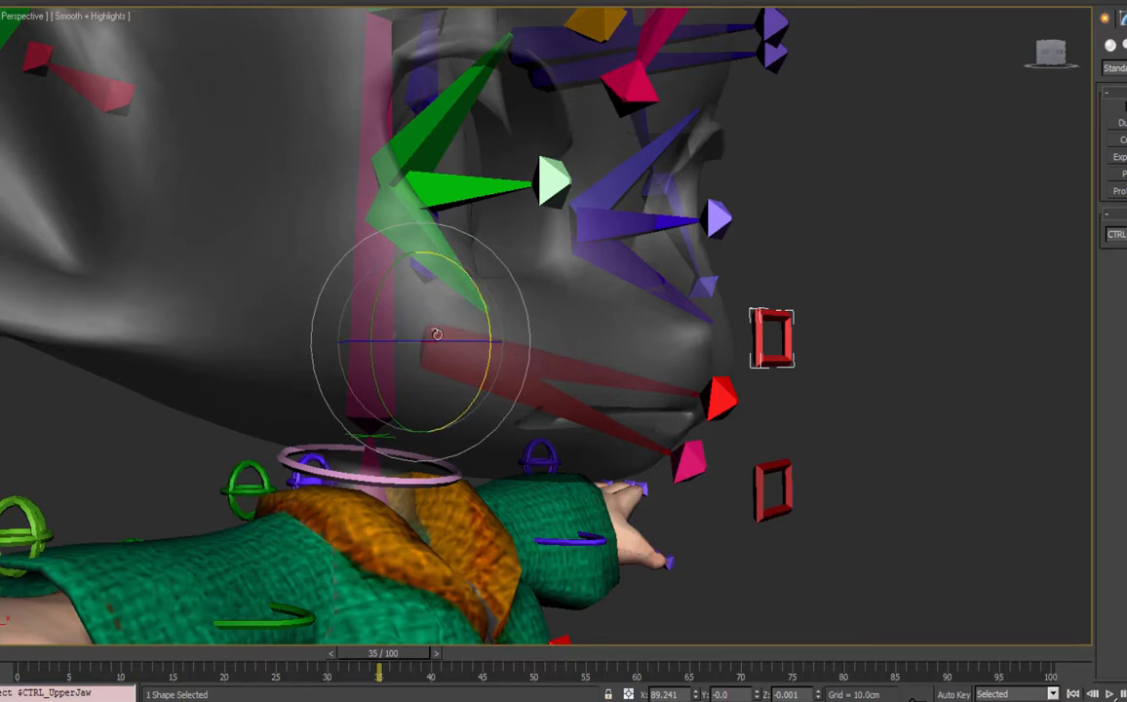
left_click(722, 310)
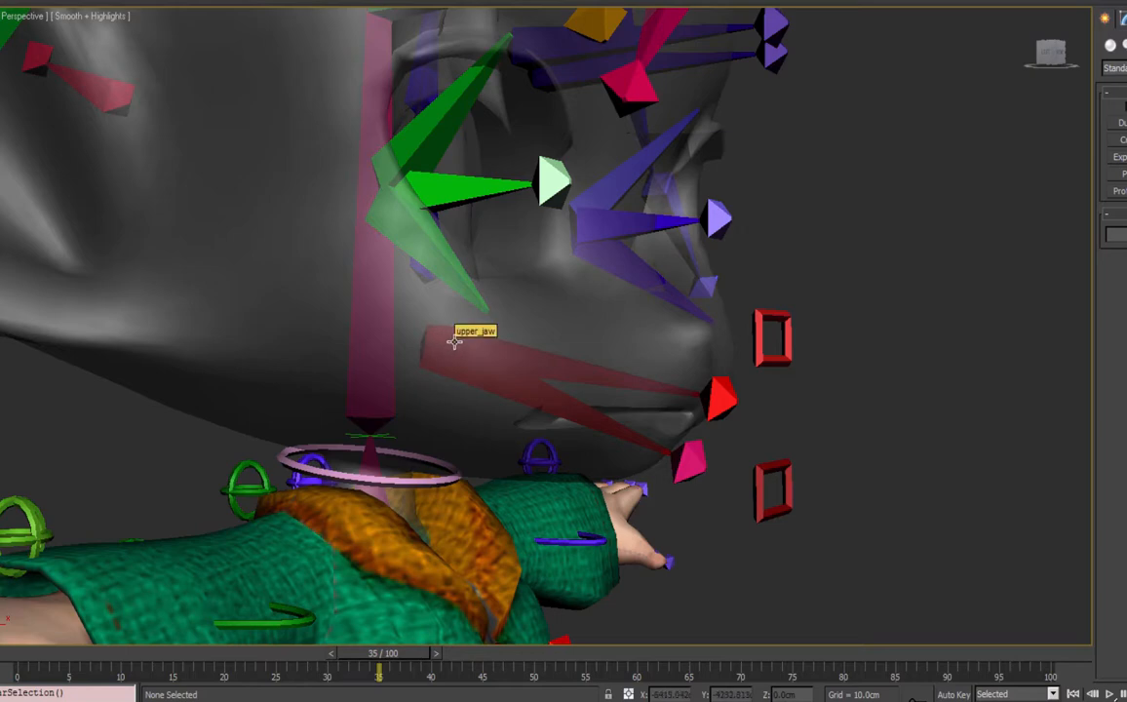
left_click(604, 376)
middle_click_drag(605, 377, 569, 395, "alt")
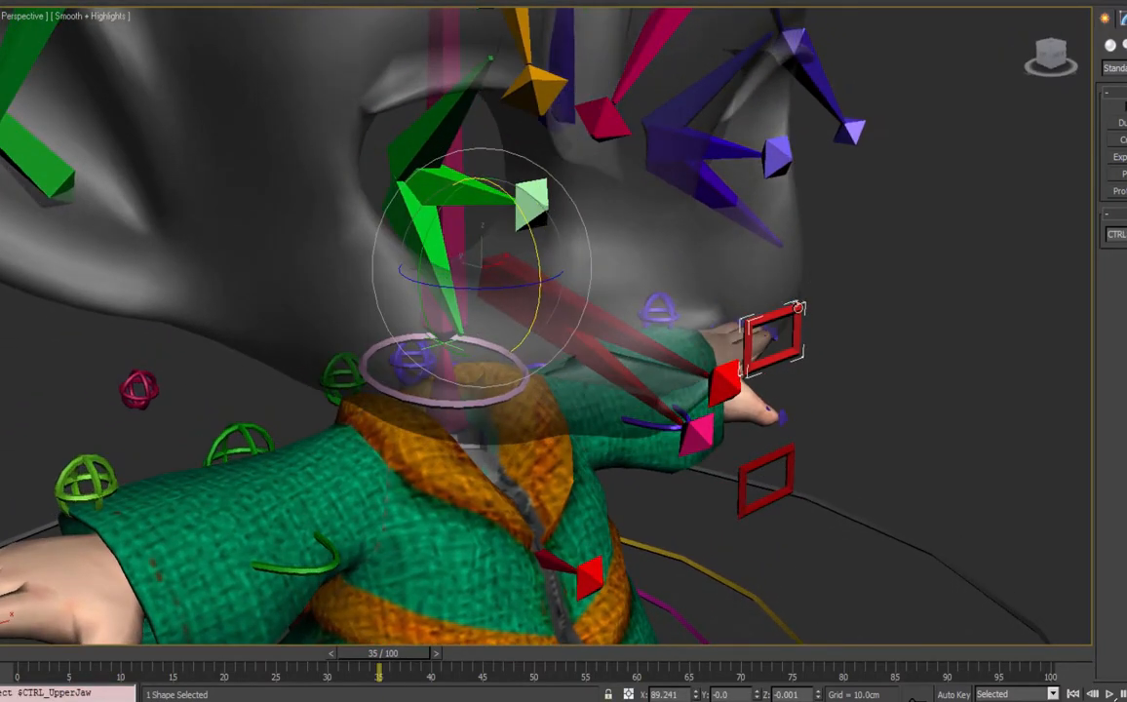
middle_click_drag(574, 342, 589, 351, "alt")
Apply an Orientation Constraint to the upper_jaw bone with CTRL_UpperJaw as its target.
left_click(591, 350)
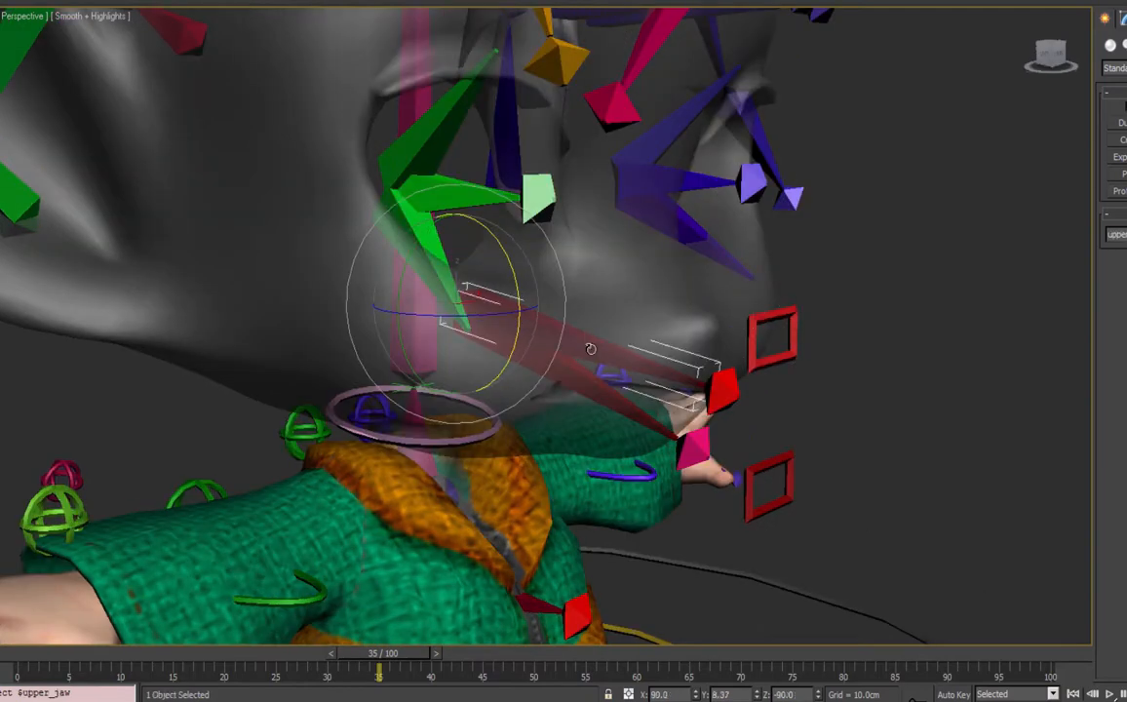
left_click(256, 0)
mouse_move(273, 8)
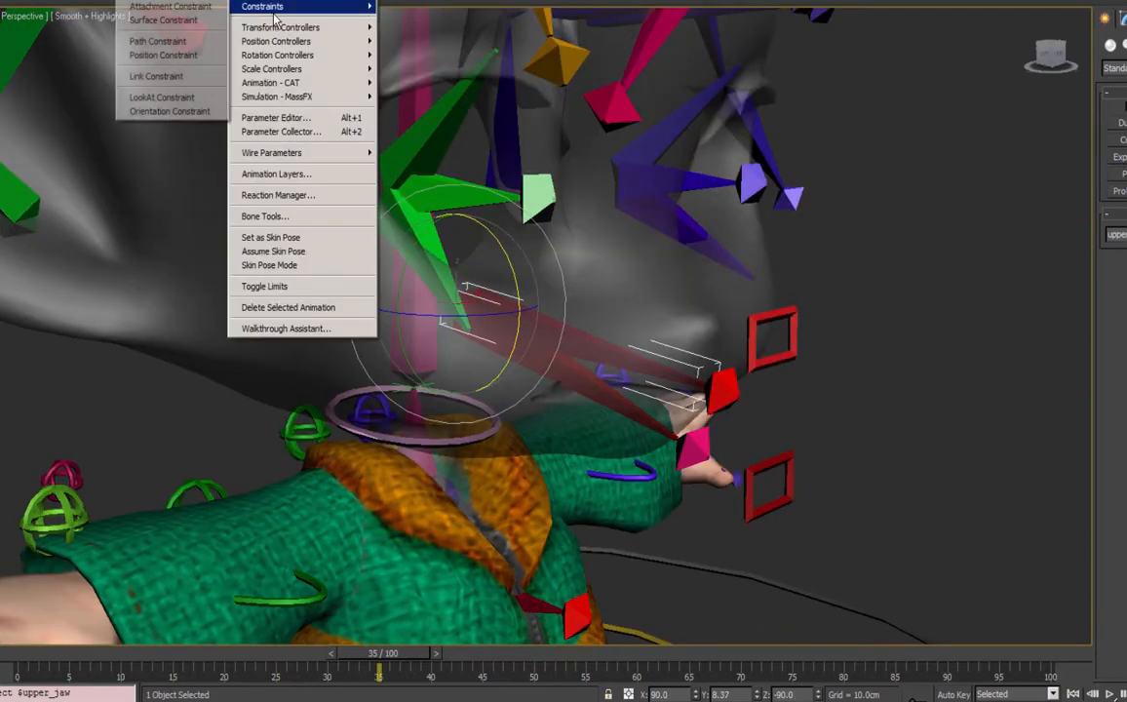
left_click(180, 111)
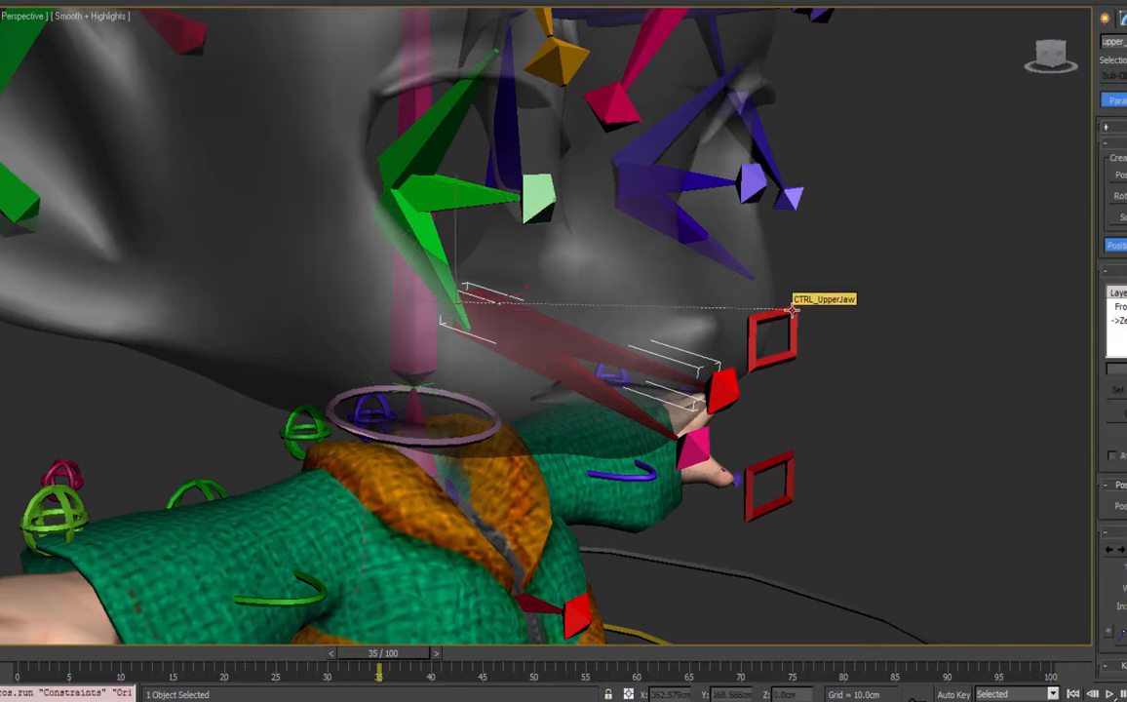
left_click(795, 310)
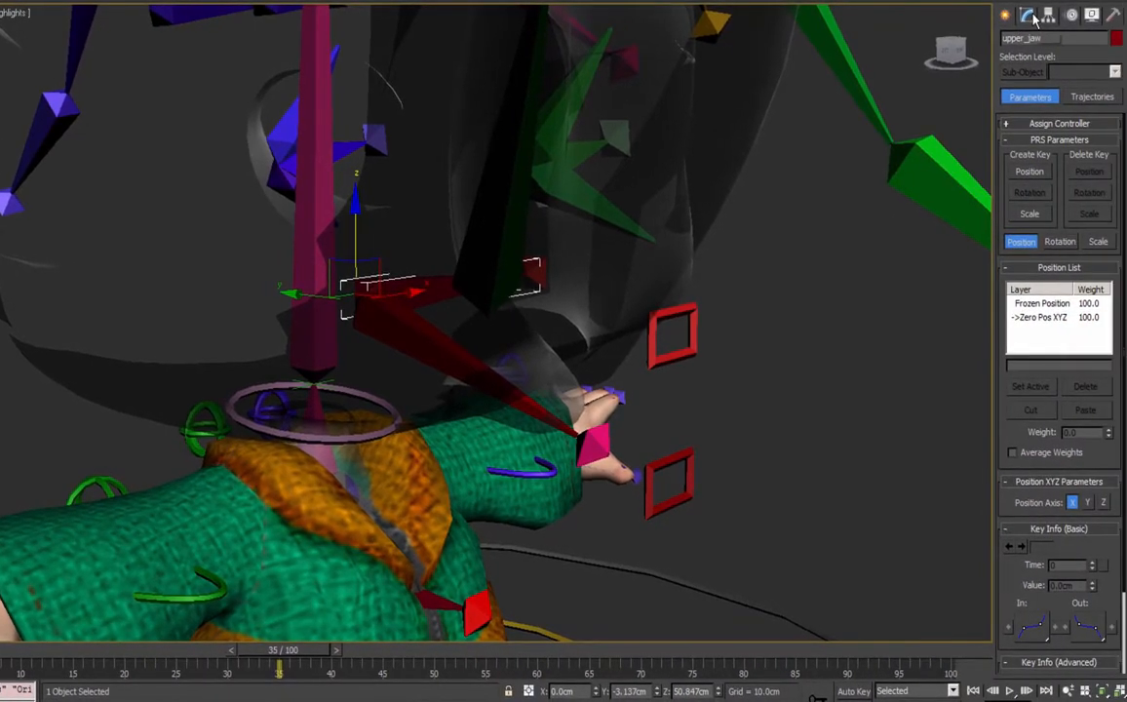
Enable Keep Initial Offset on the upper_jaw bone's orientation constraint.
left_click(1071, 16)
left_click(1110, 18)
left_click(1060, 241)
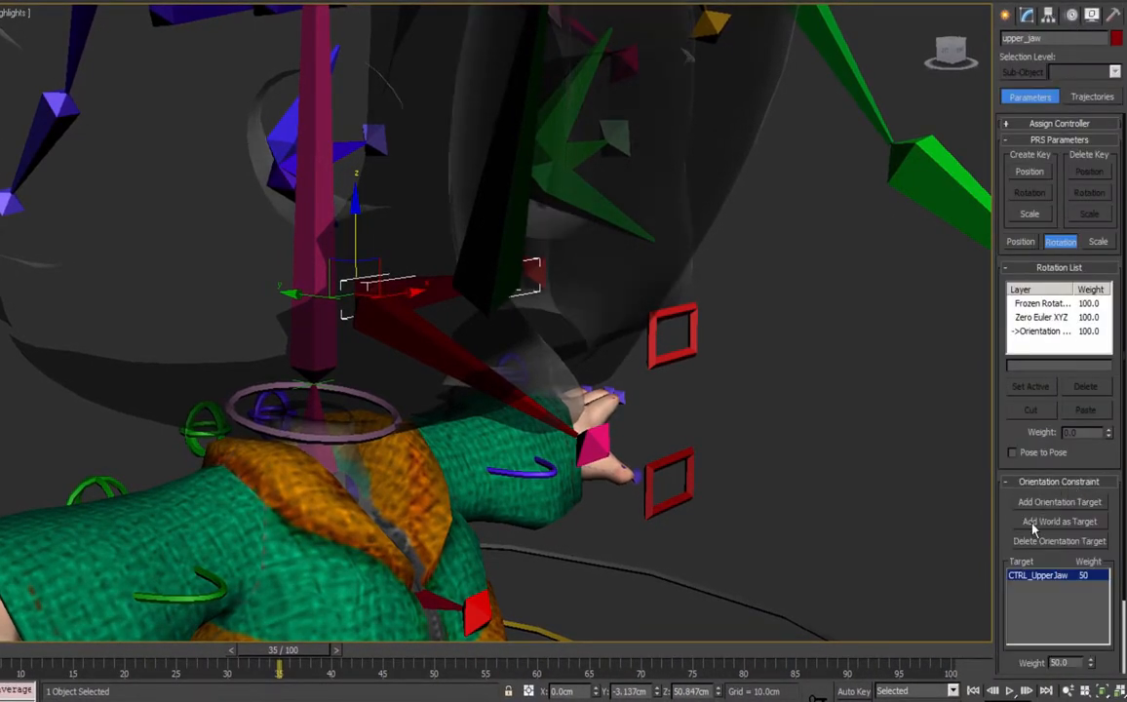
left_click_drag(1005, 544, 1003, 430)
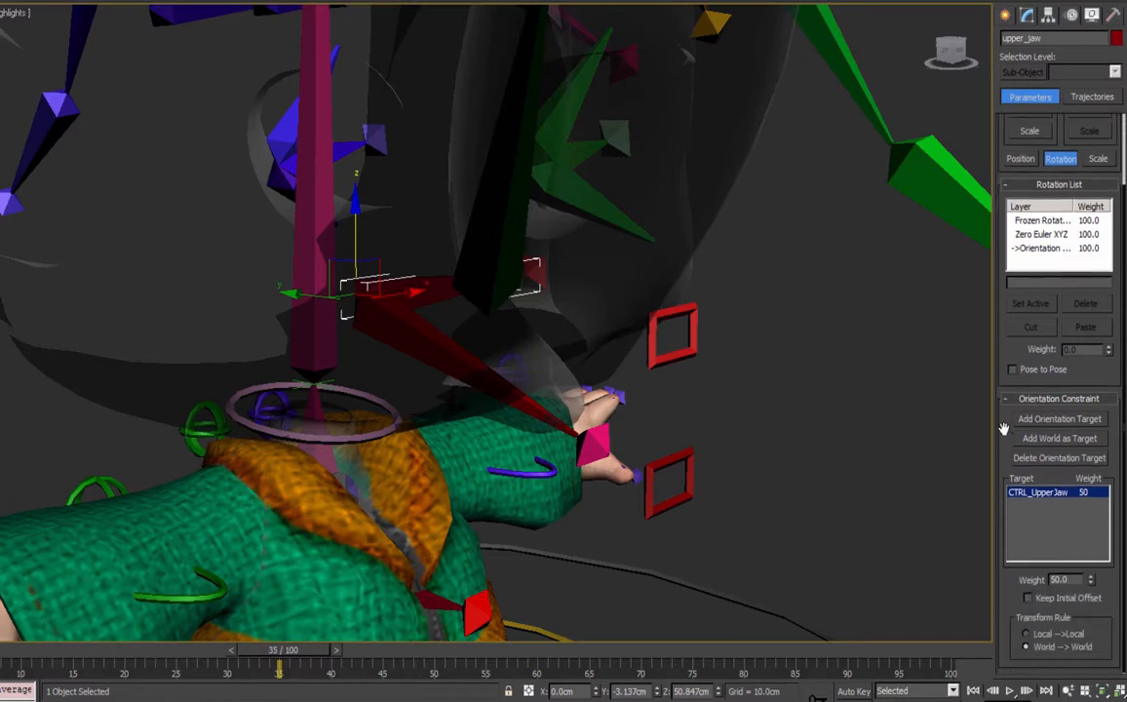
left_click(1028, 599)
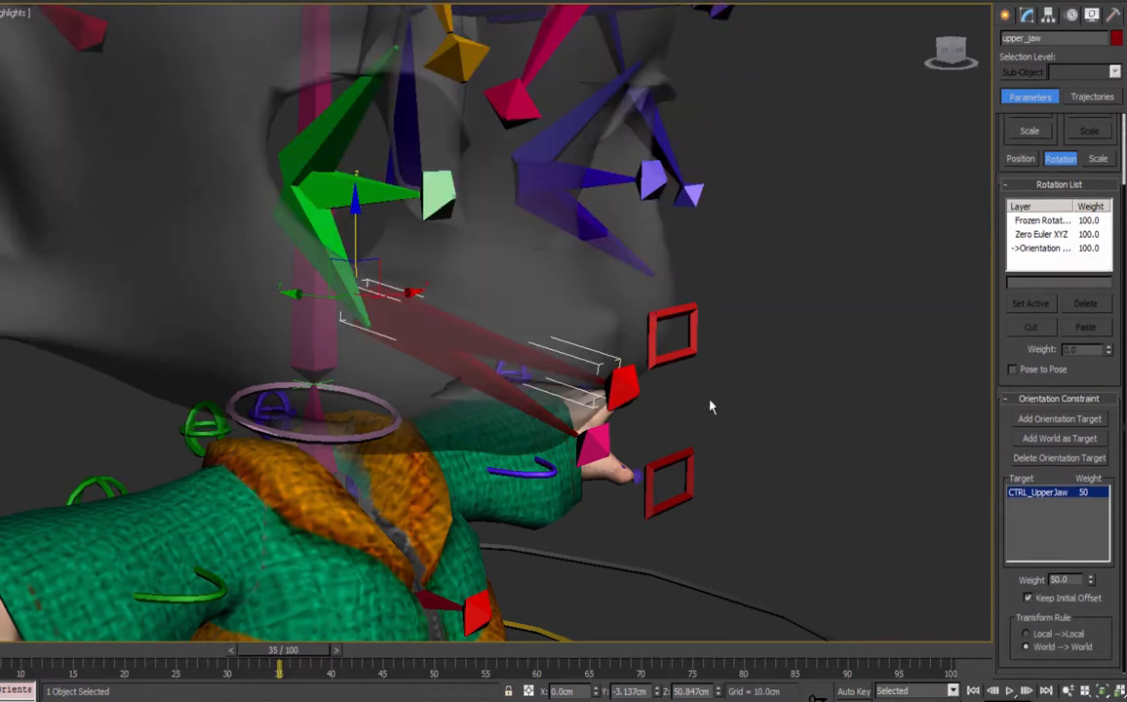
Orientation-constrain the lower_jaw bone to CTRL_LowerJaw and enable Keep Initial Offset.
left_click(677, 461)
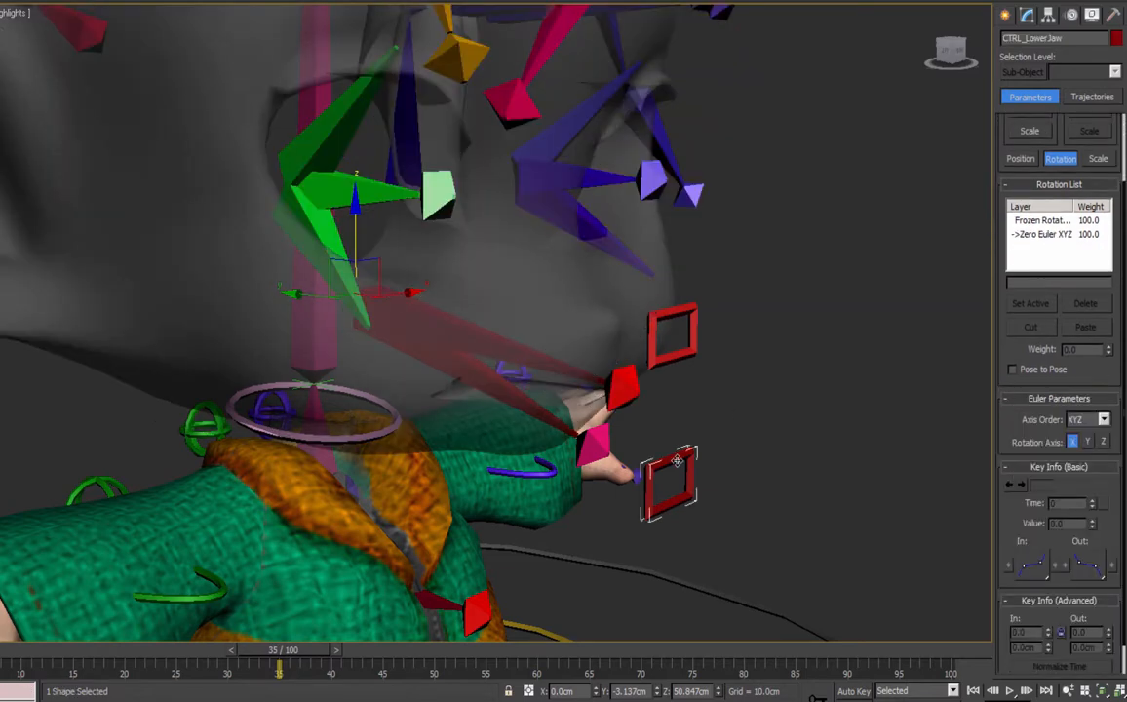
left_click(552, 421)
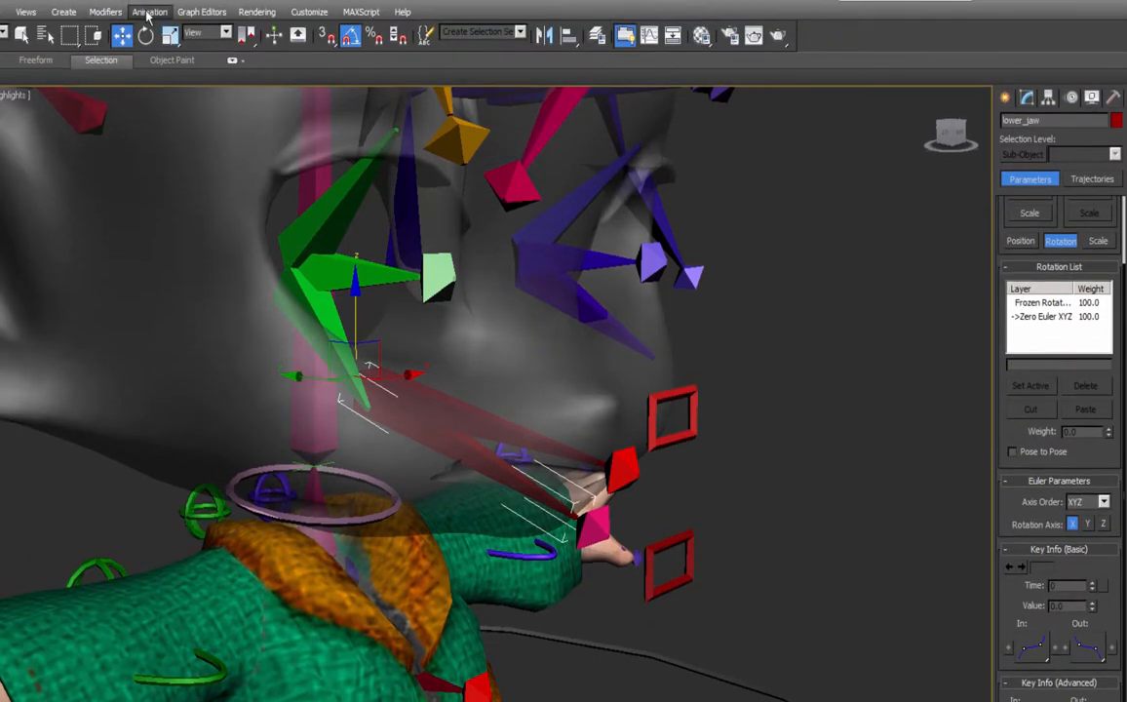
left_click(148, 14)
mouse_move(174, 84)
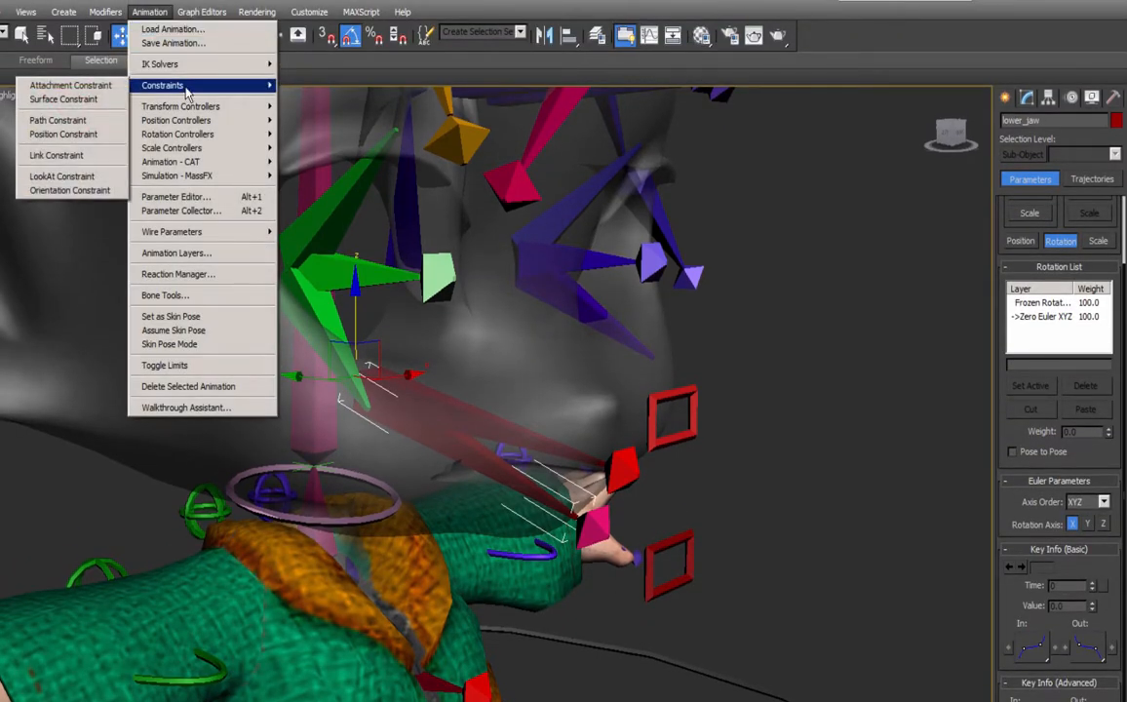
left_click(70, 190)
left_click(657, 538)
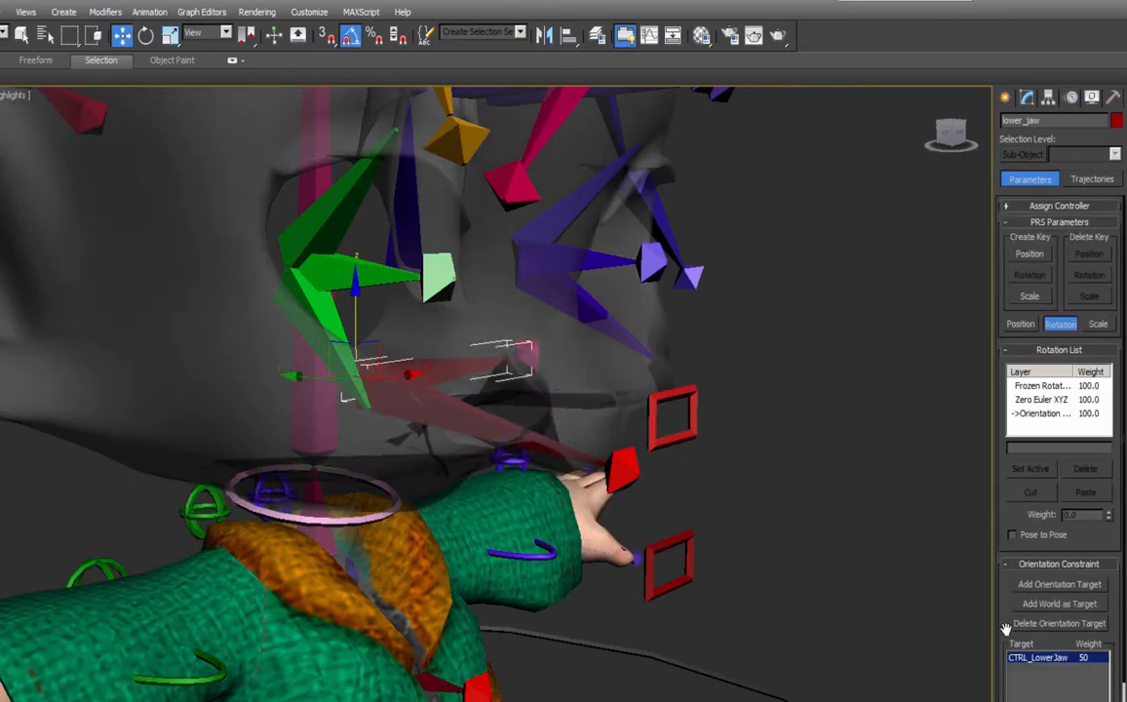
scroll(1005, 634, "down", 2)
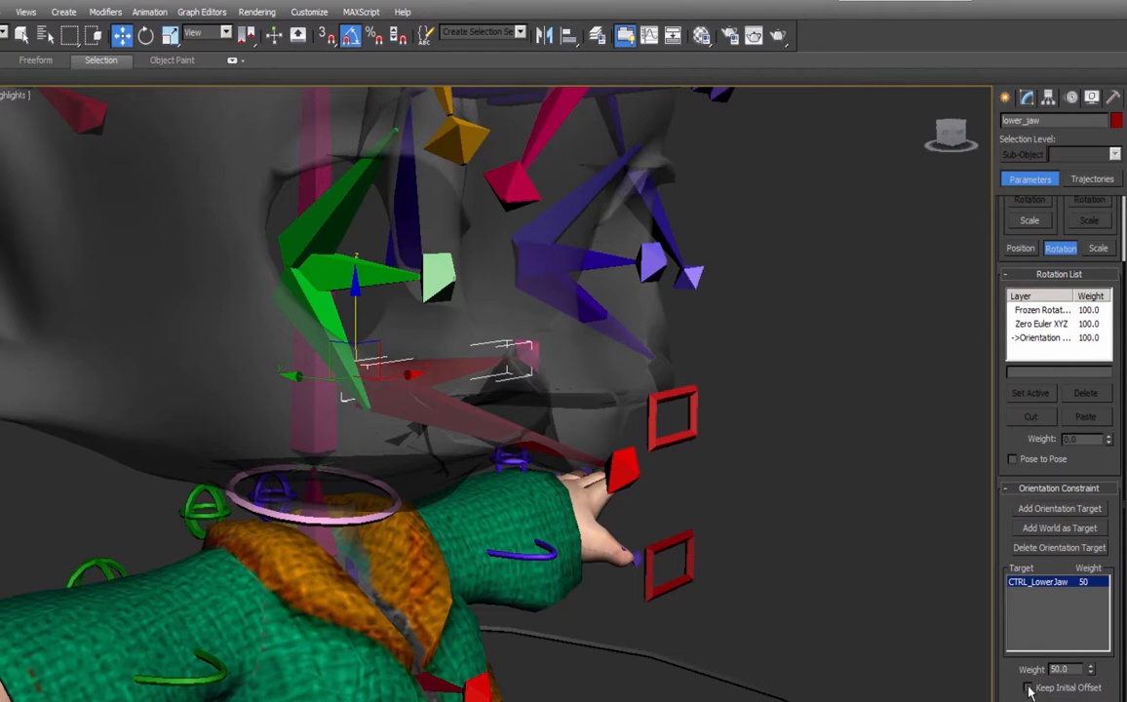
left_click(1030, 688)
Unfreeze all objects and turn off see-through display on the Head mesh.
right_click(177, 343)
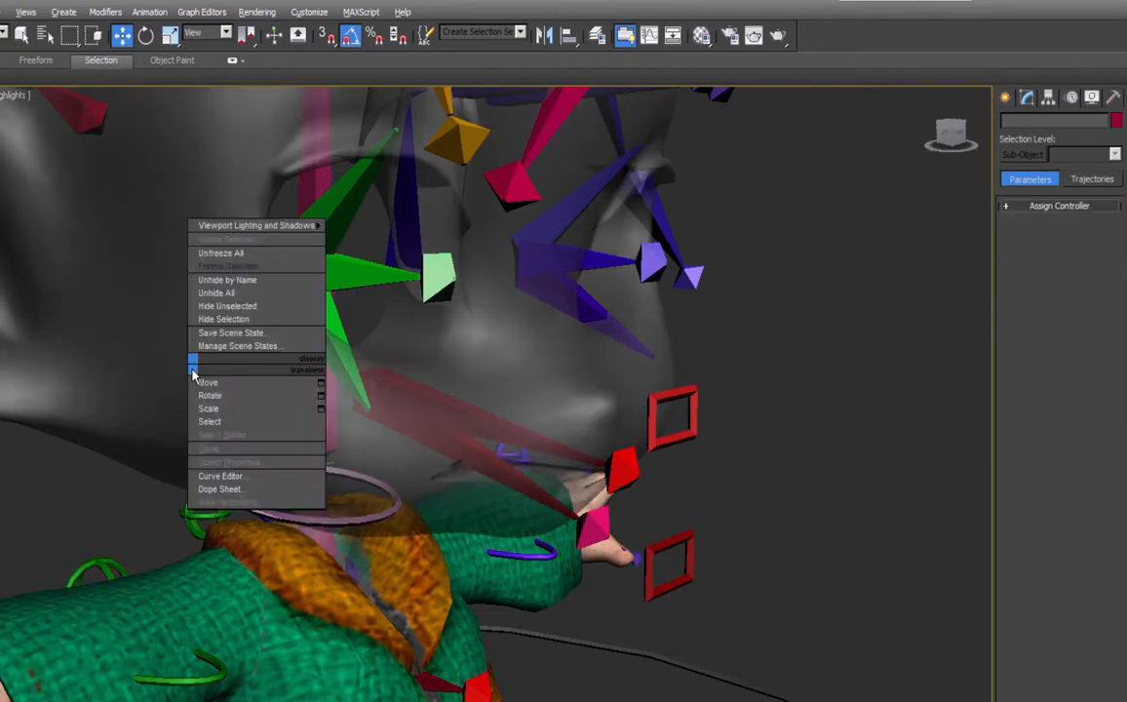
left_click(231, 250)
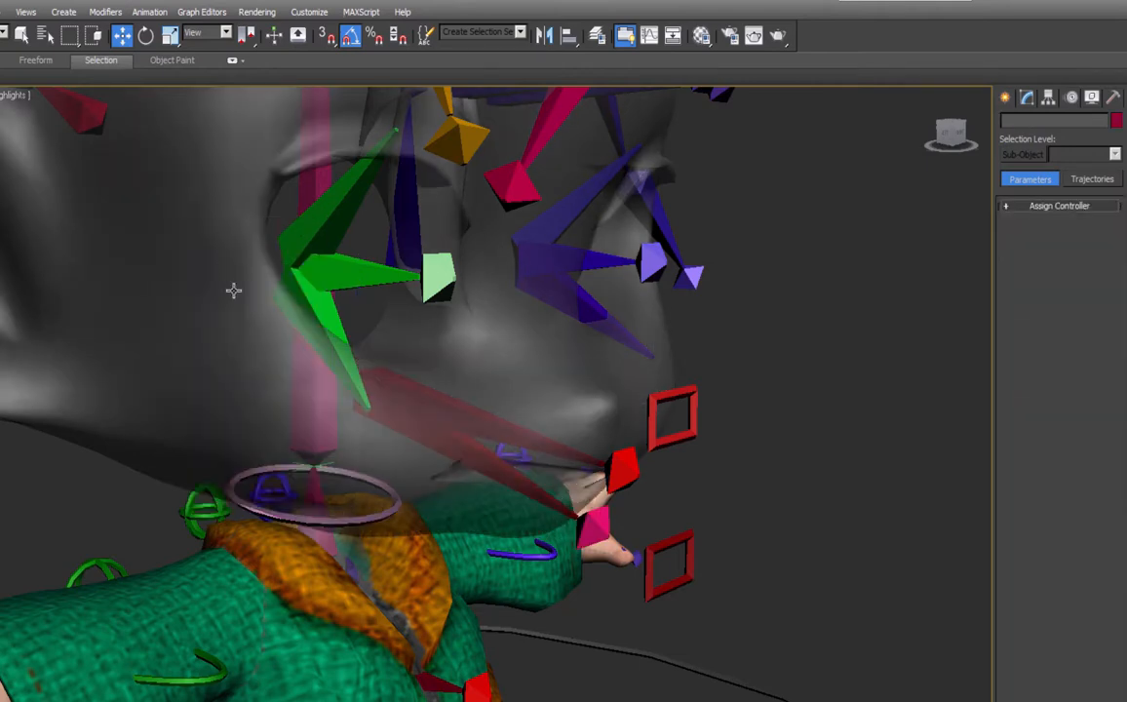
left_click(173, 380)
key("alt+x")
Unhide the Hair, l_eye and r_eye objects by name.
right_click(375, 225)
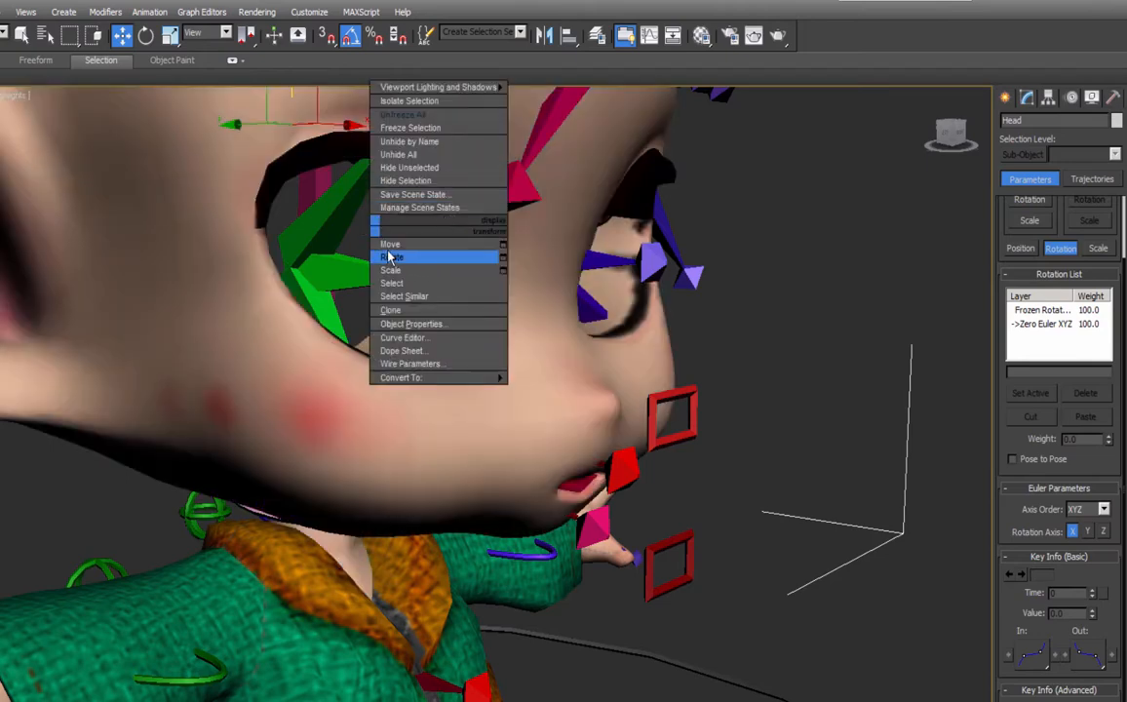
left_click(410, 142)
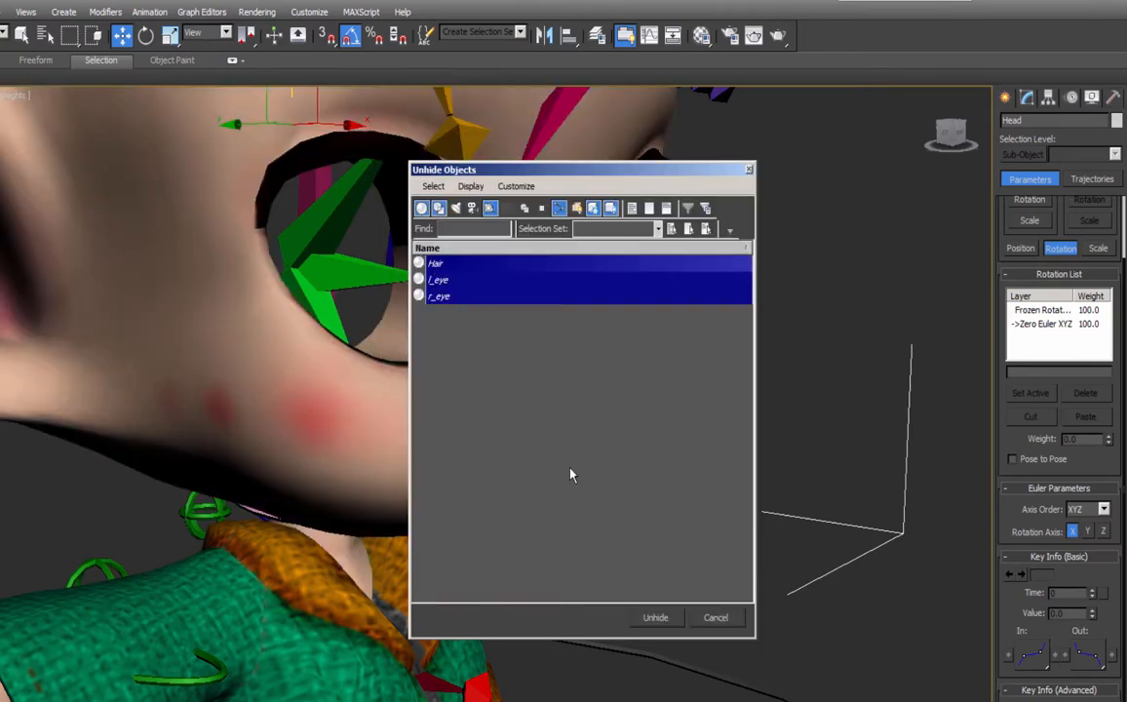
left_click(658, 617)
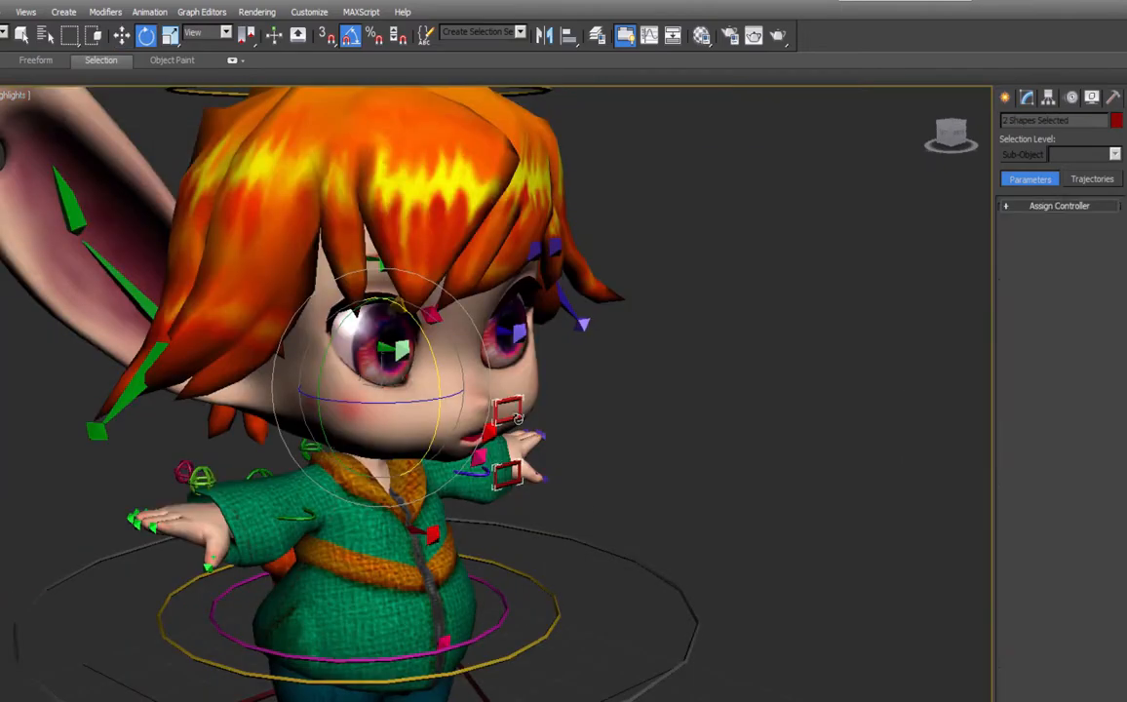
Reset both jaw controls with Transform To Zero.
right_click(512, 415)
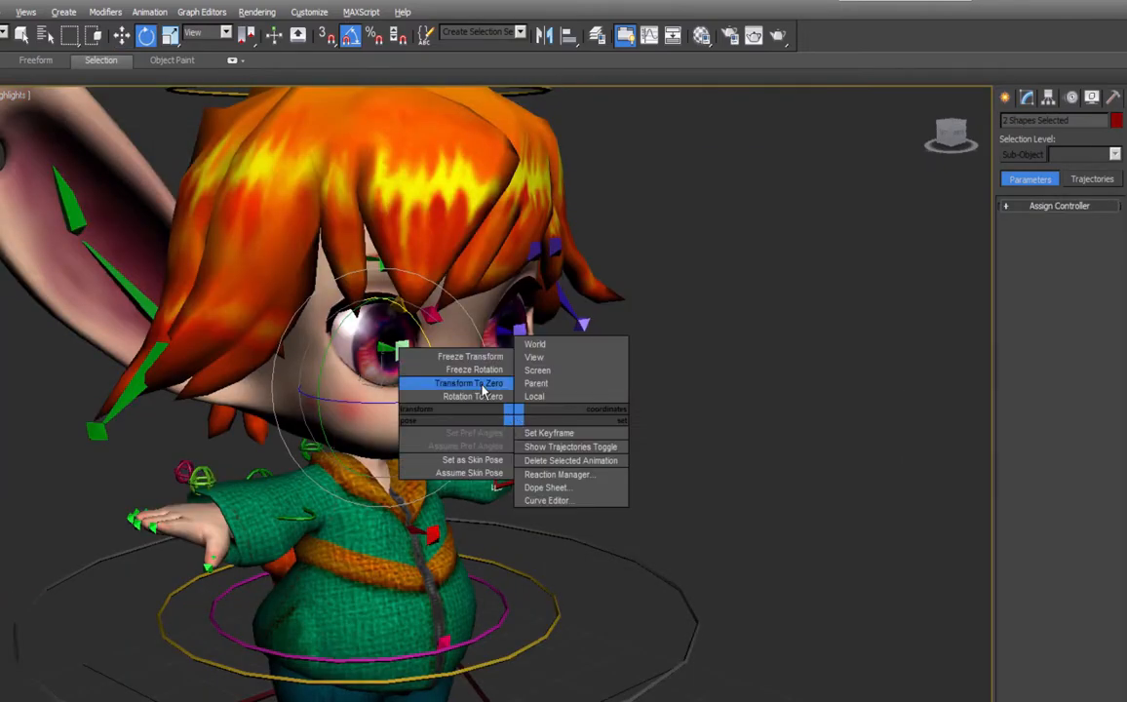
left_click(484, 384)
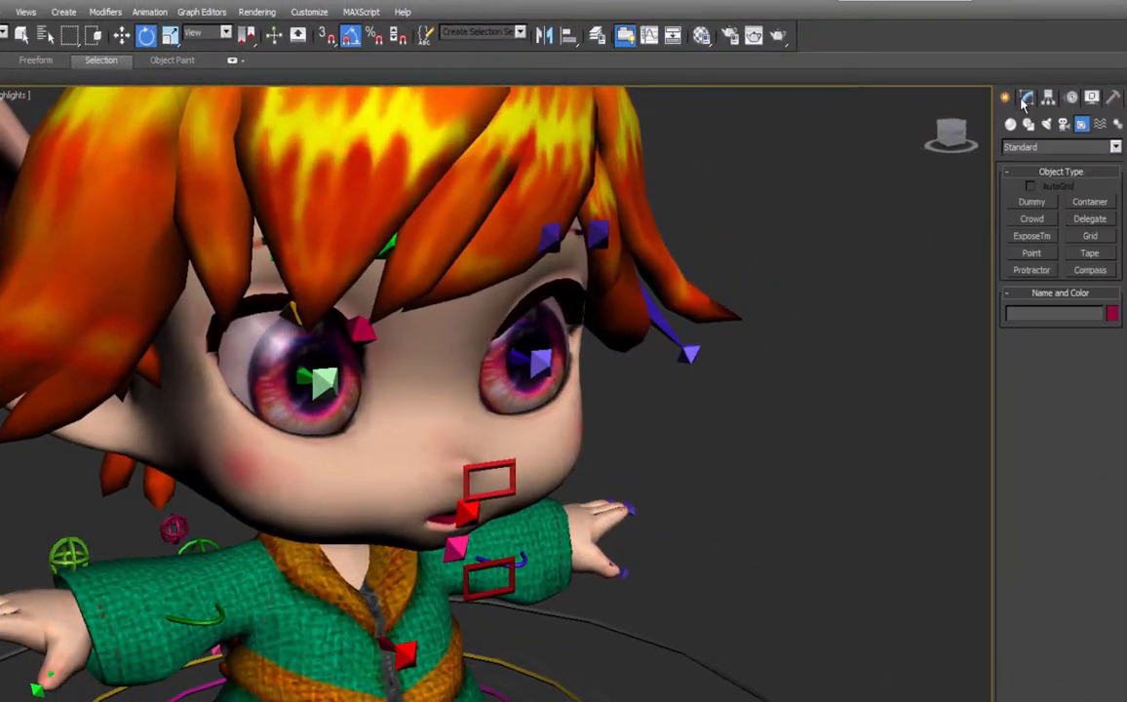
Draw a circle spline of about 2.64 cm radius beside the head in the front view, with 1 interpolation step.
left_click(1028, 123)
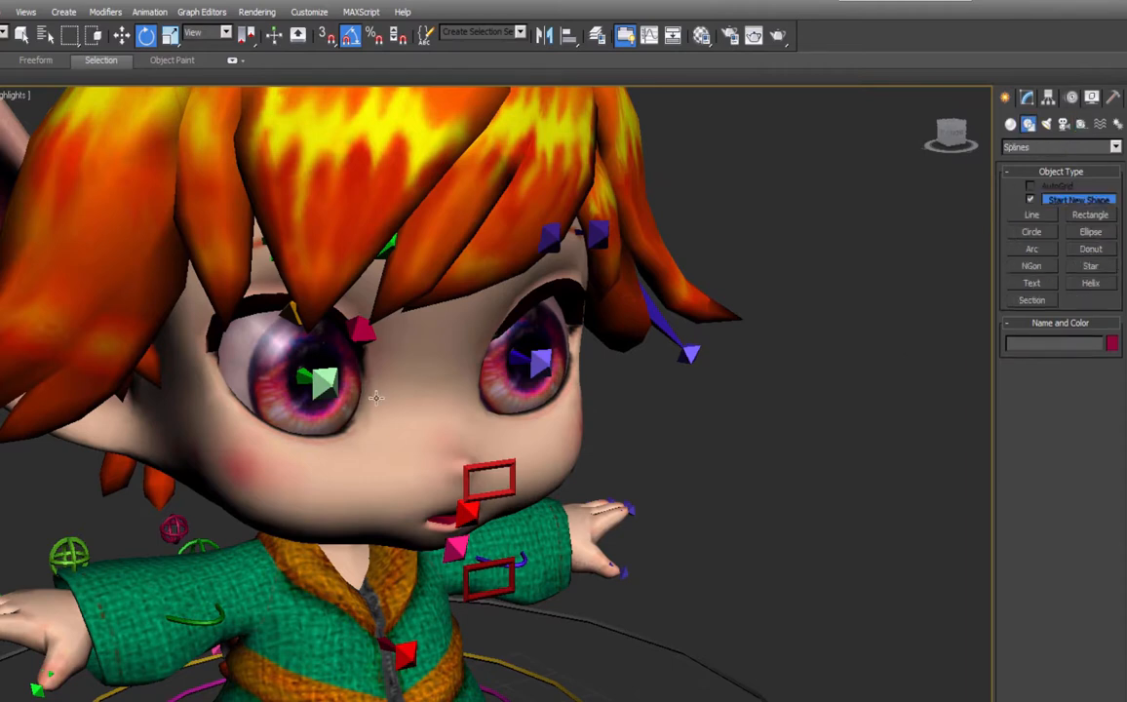
key("f")
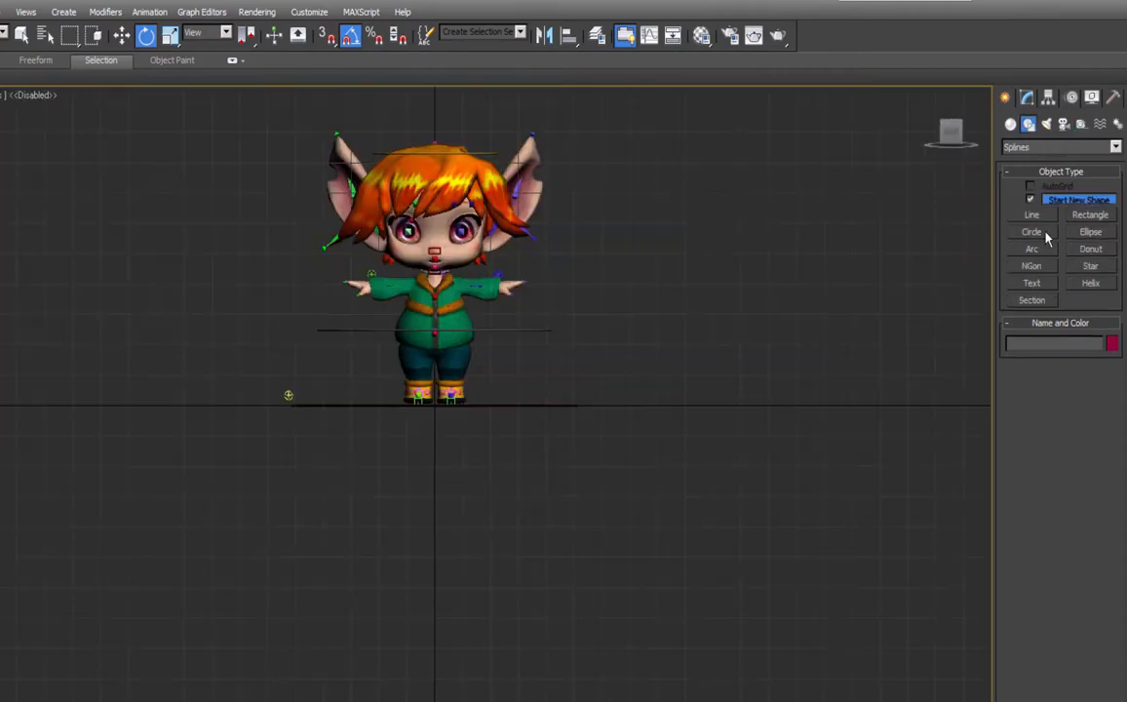
left_click(1048, 238)
left_click_drag(574, 222, 580, 227)
scroll(537, 281, "up", 6)
mouse_move(536, 281)
middle_mouse_down()
mouse_move(611, 363)
mouse_move(437, 593)
middle_mouse_up()
scroll(729, 468, "up", 3)
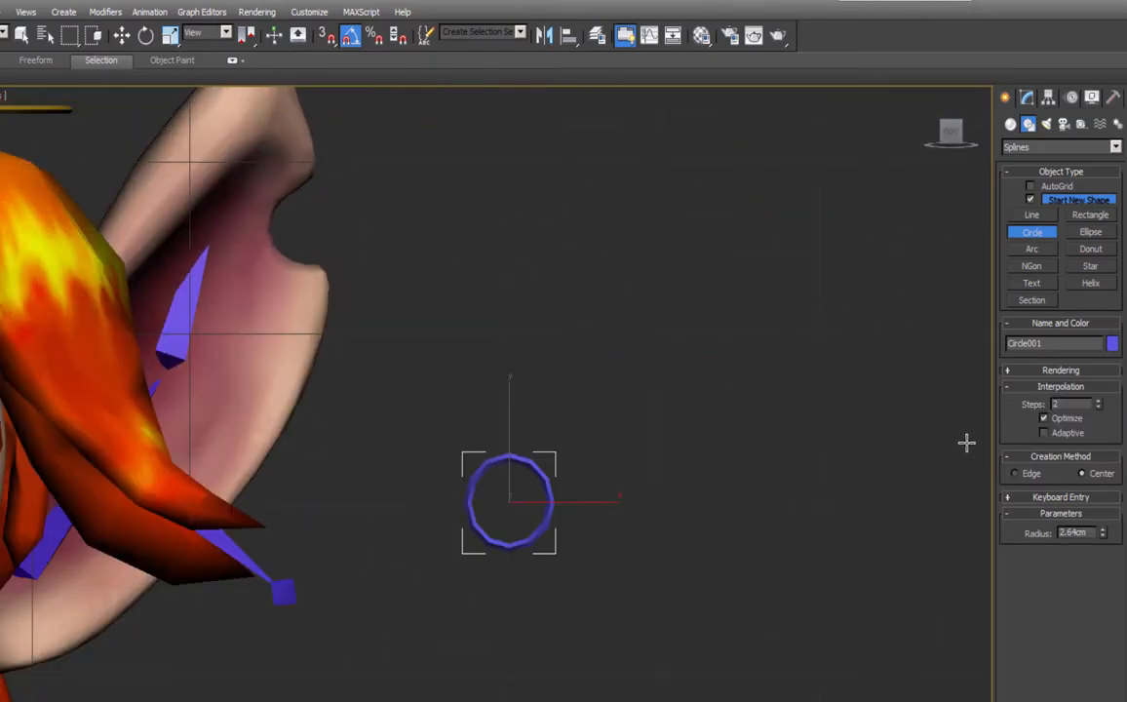
middle_click_drag(641, 438, 669, 337)
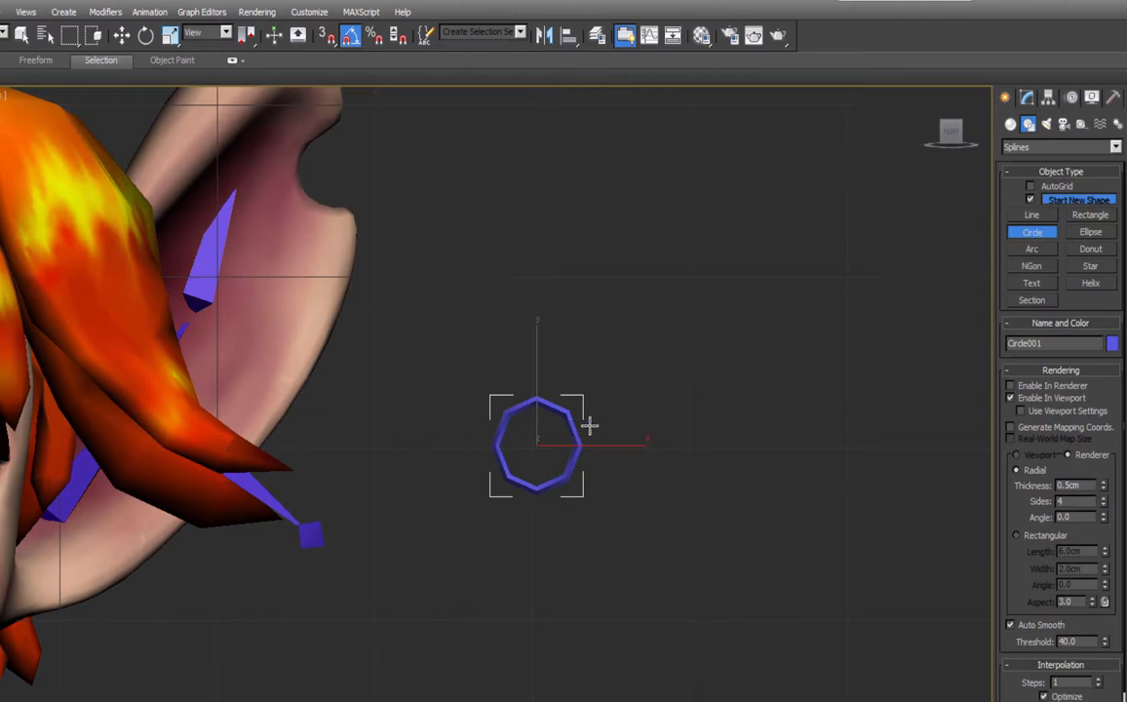
Clone the circle toward the head as one independent copy named CTRL_R_eye.
key("w")
left_click_drag(542, 417, 394, 418, "shift")
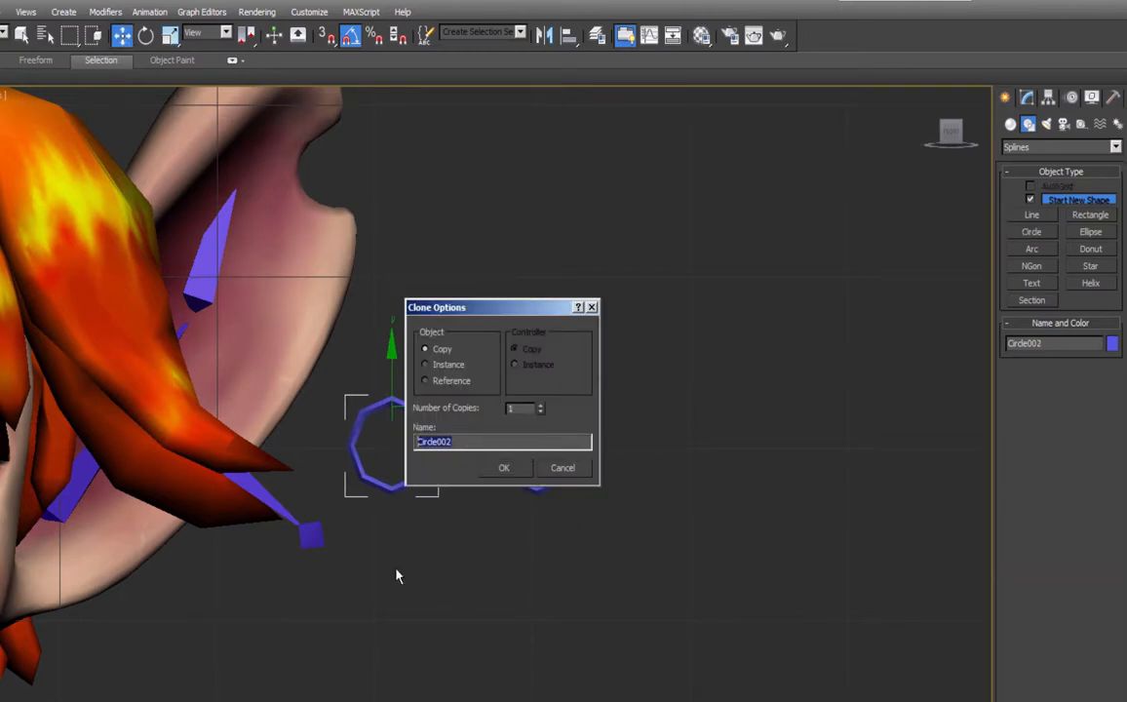
type("CTRL_R_EYE")
key("BackSpace")
key("BackSpace")
key("BackSpace")
type("eye")
double_click(439, 442)
left_click(505, 467)
Edit the original circle's name to match the other eye control and colour the CTRL_R_eye circle green.
left_click(565, 413)
left_click(1026, 98)
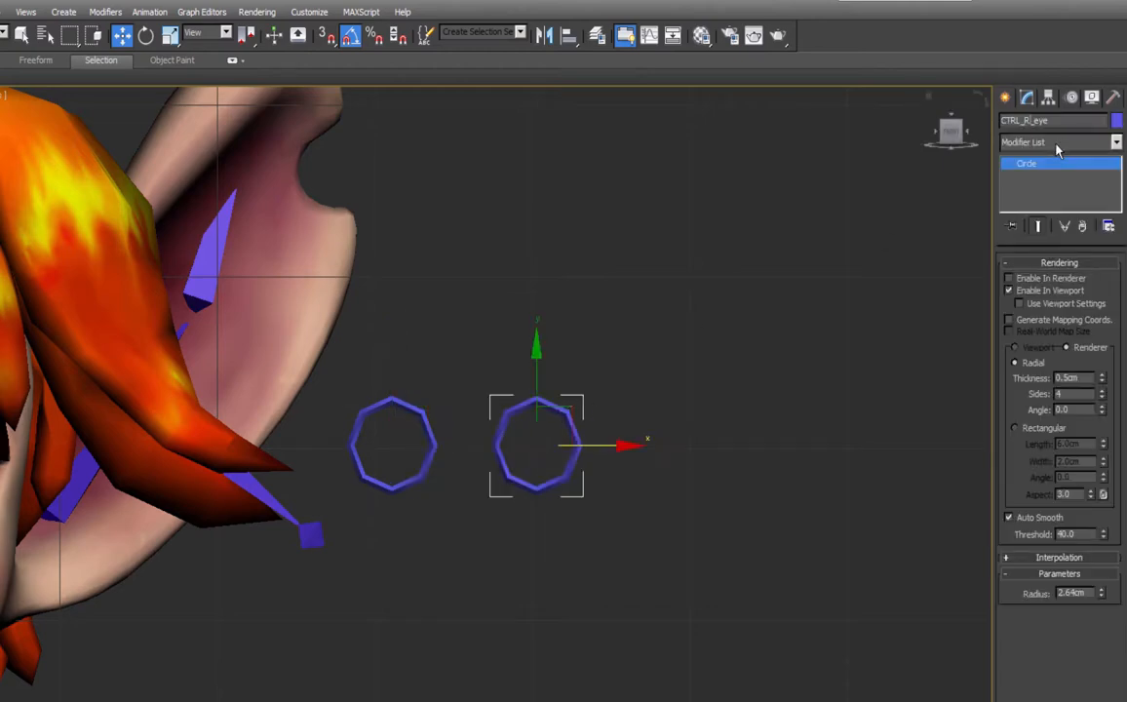
left_click(423, 411)
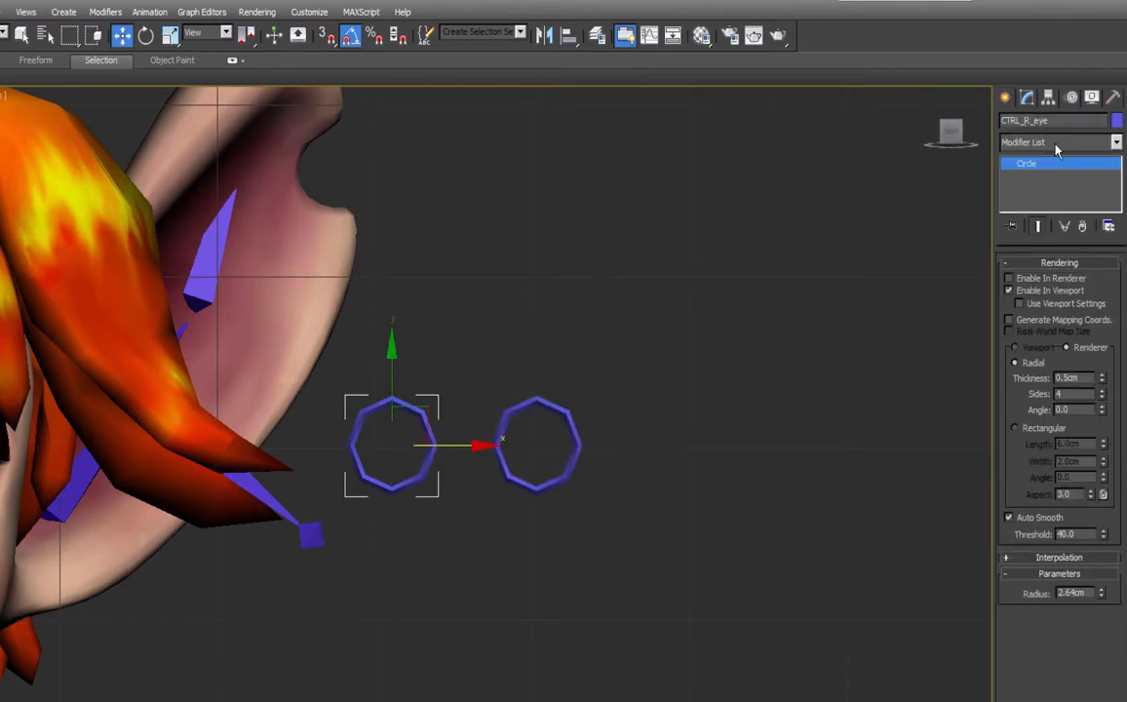
left_click(1117, 120)
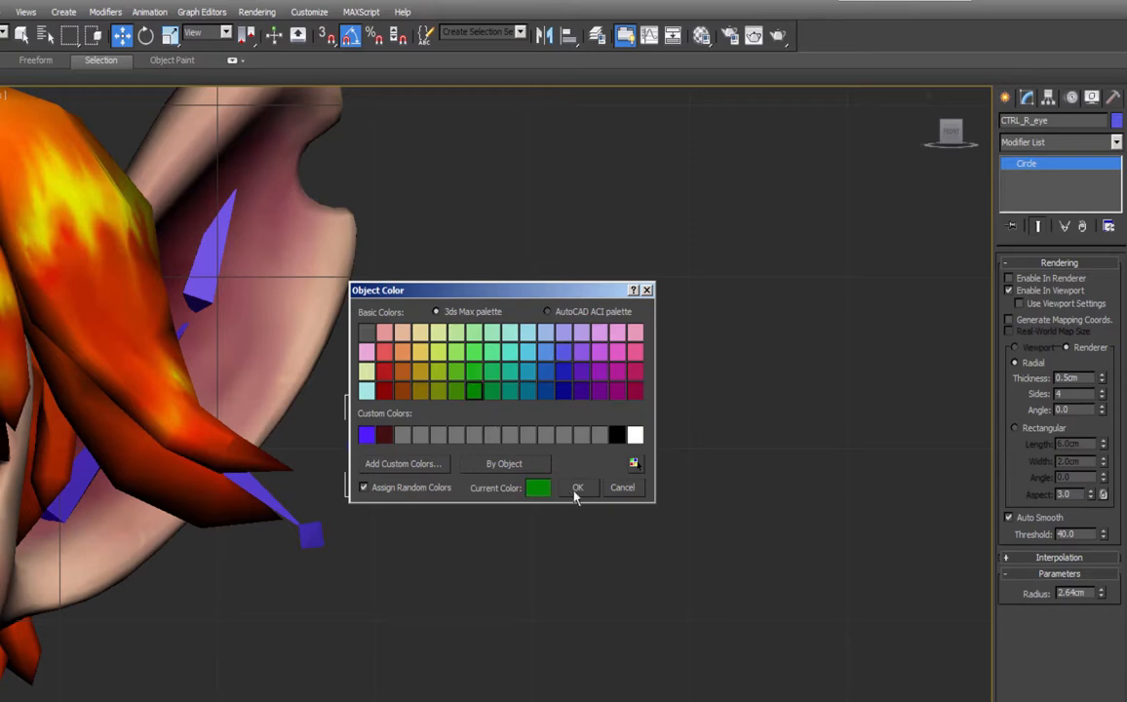
left_click(576, 489)
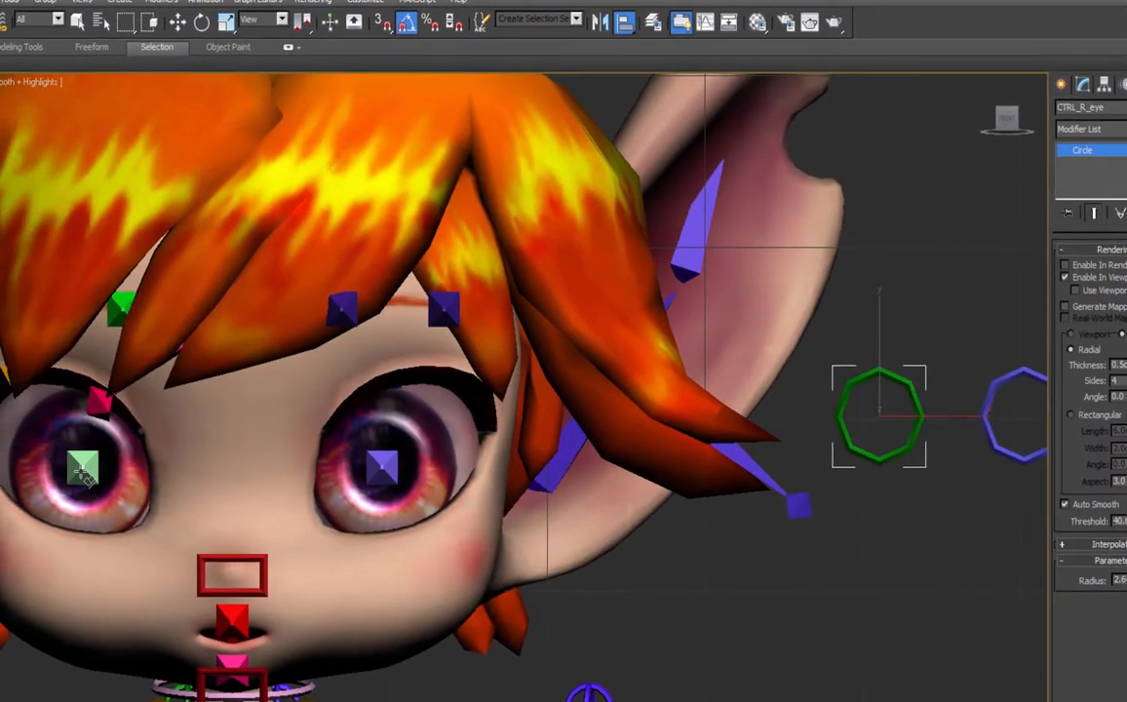
Align each eye circle to its eye nub, pivot to pivot in X, Y and Z, and move both out in front of the face.
left_click(83, 471)
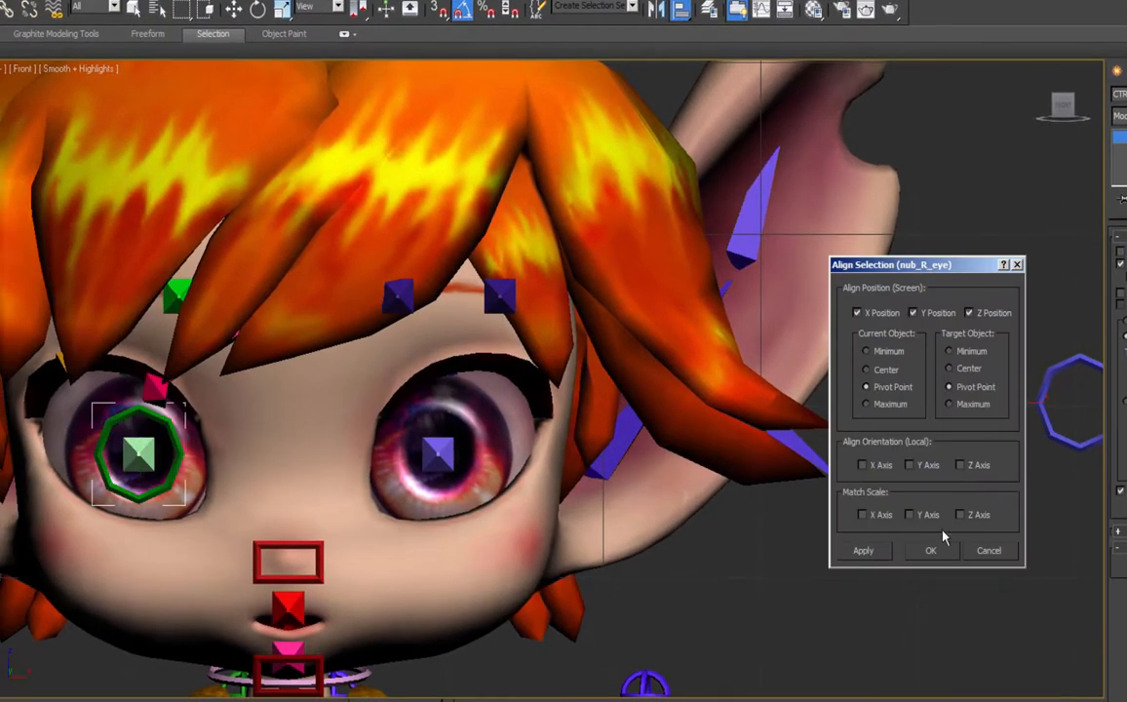
left_click(894, 564)
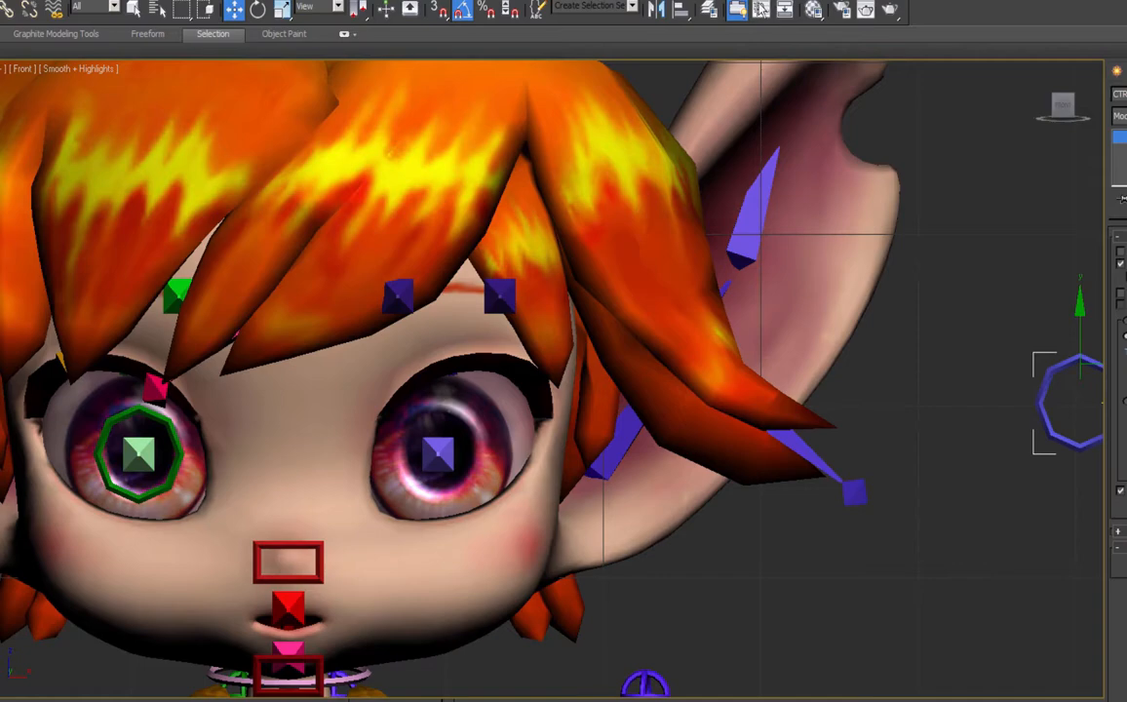
left_click(681, 9)
left_click(462, 460)
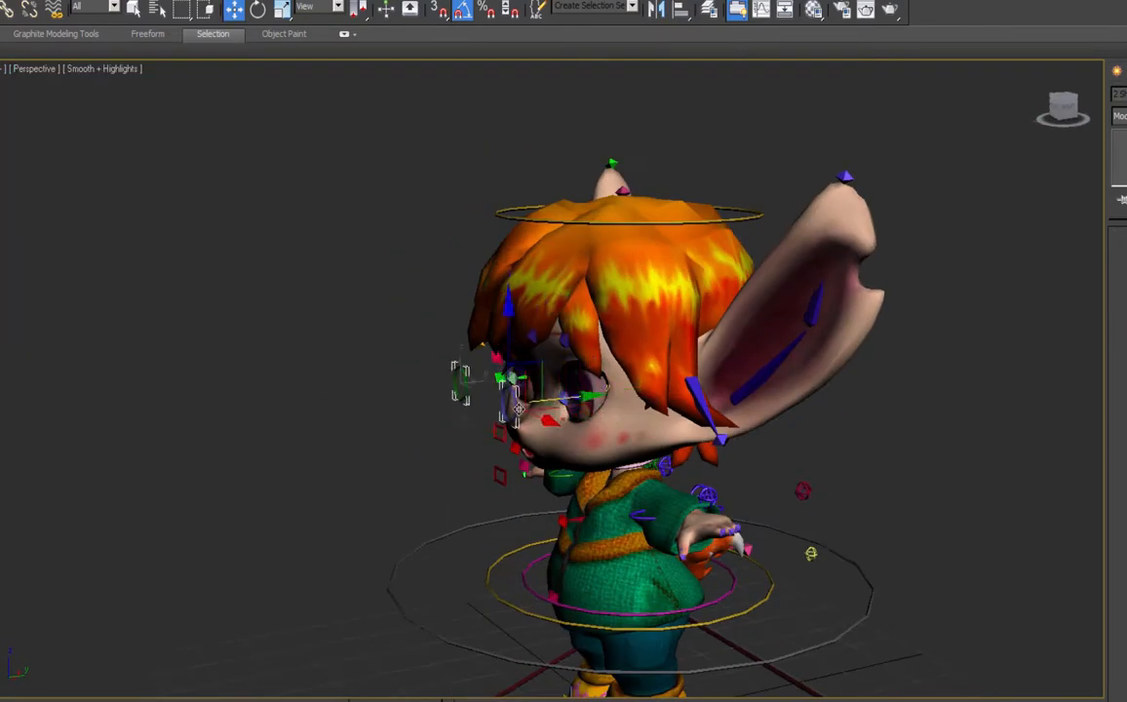
left_click_drag(497, 385, 304, 395)
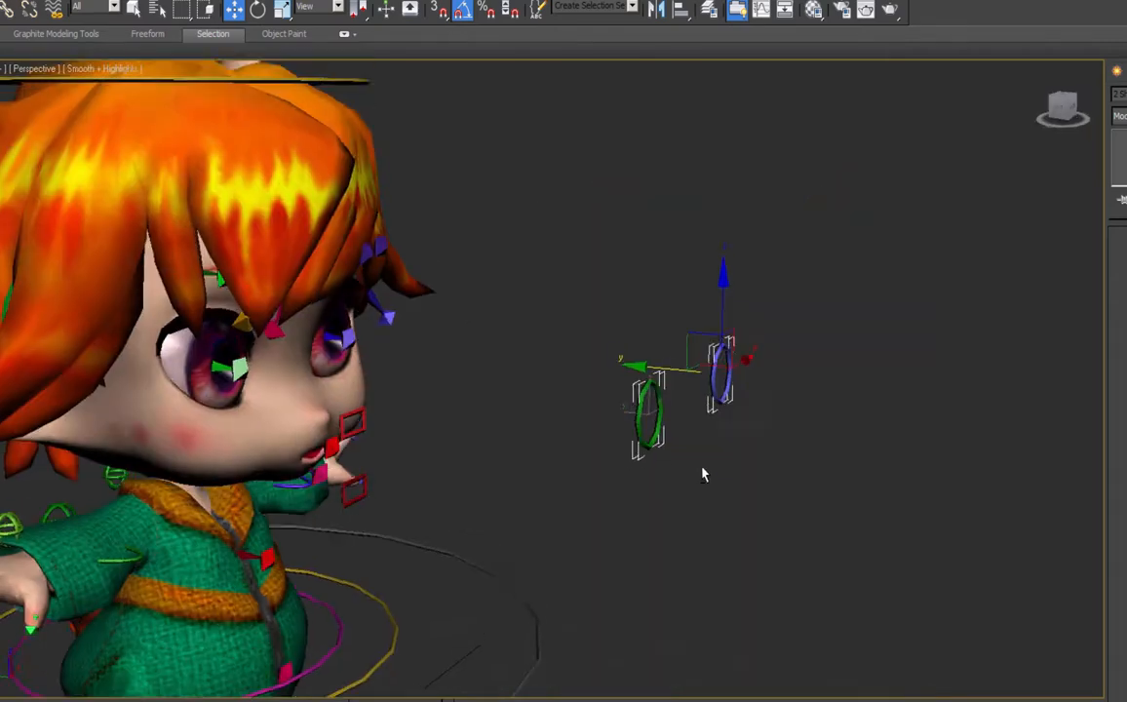
Draw a rectangle spline below the two eye circles and rotate it upright.
middle_click_drag(703, 468, 685, 474, "alt")
left_click(1118, 73)
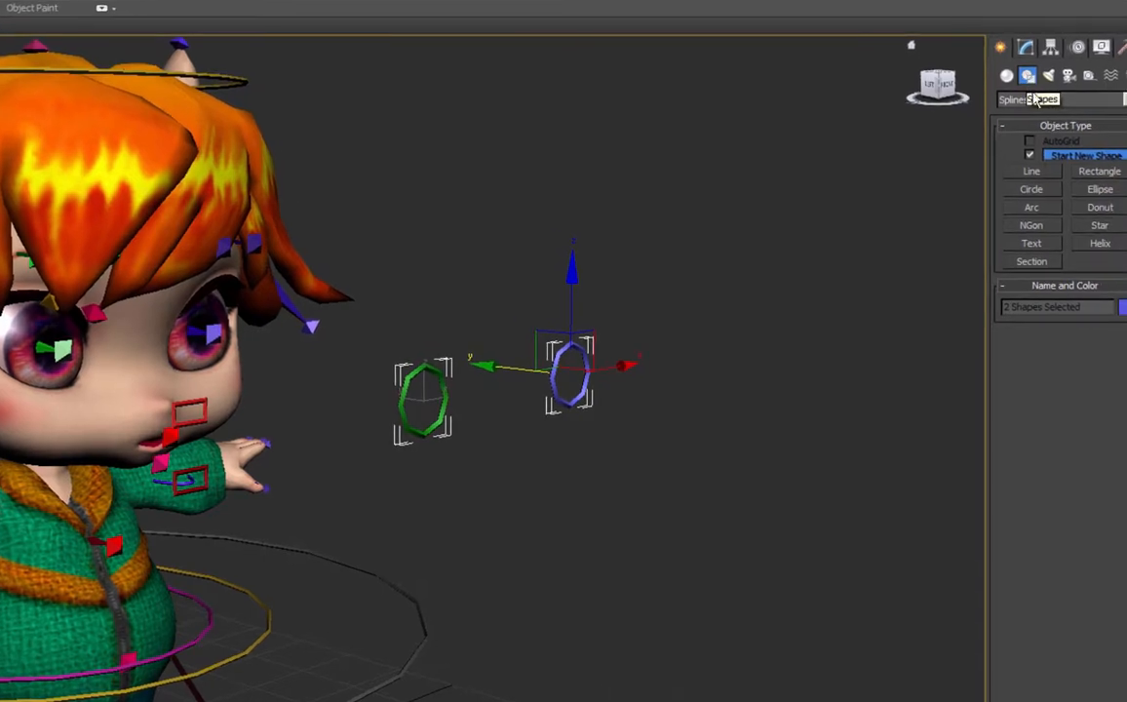
left_click(1105, 174)
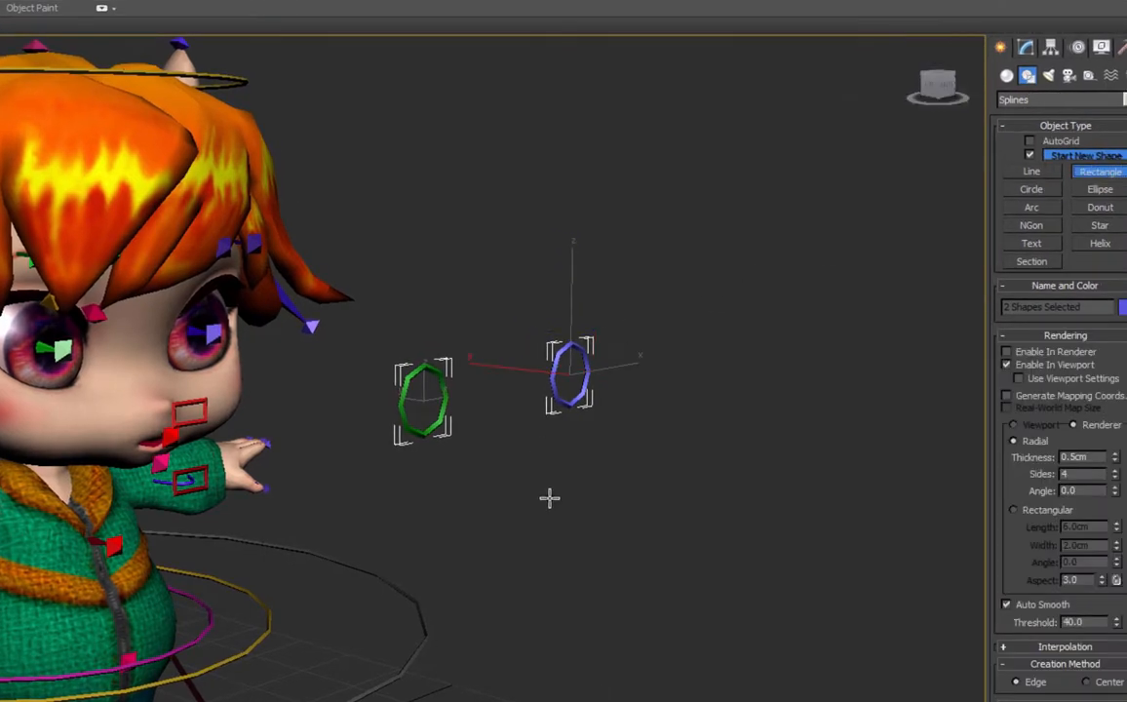
left_click_drag(548, 495, 734, 490)
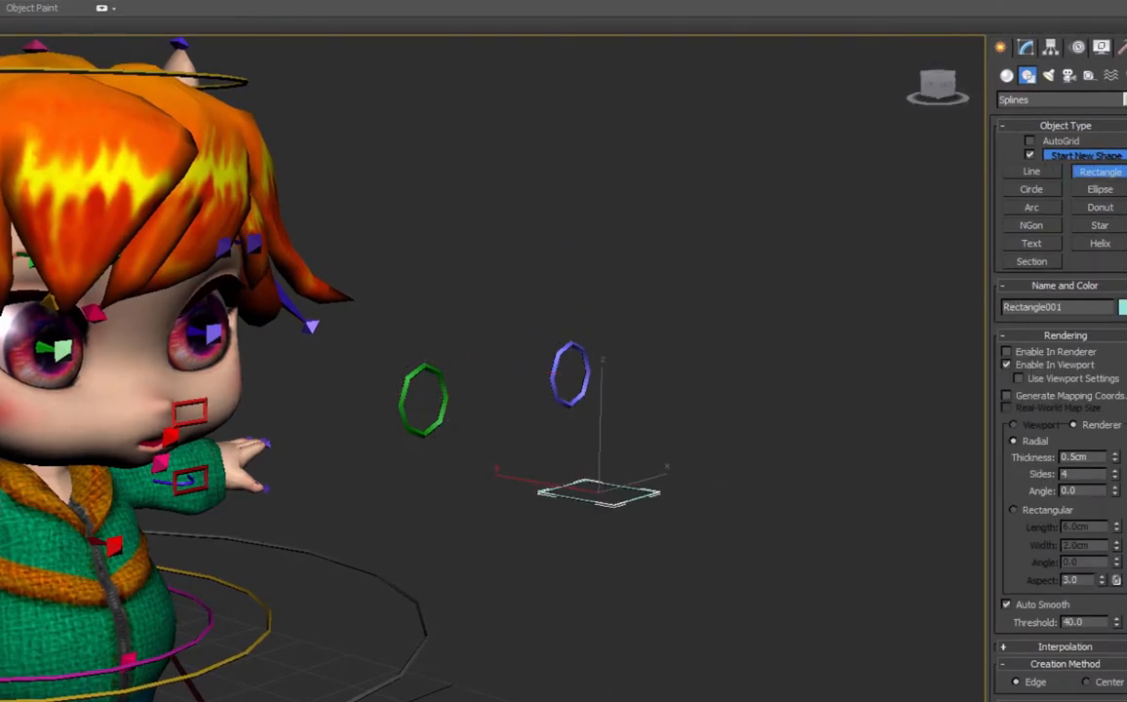
key("e")
left_click_drag(643, 488, 651, 521)
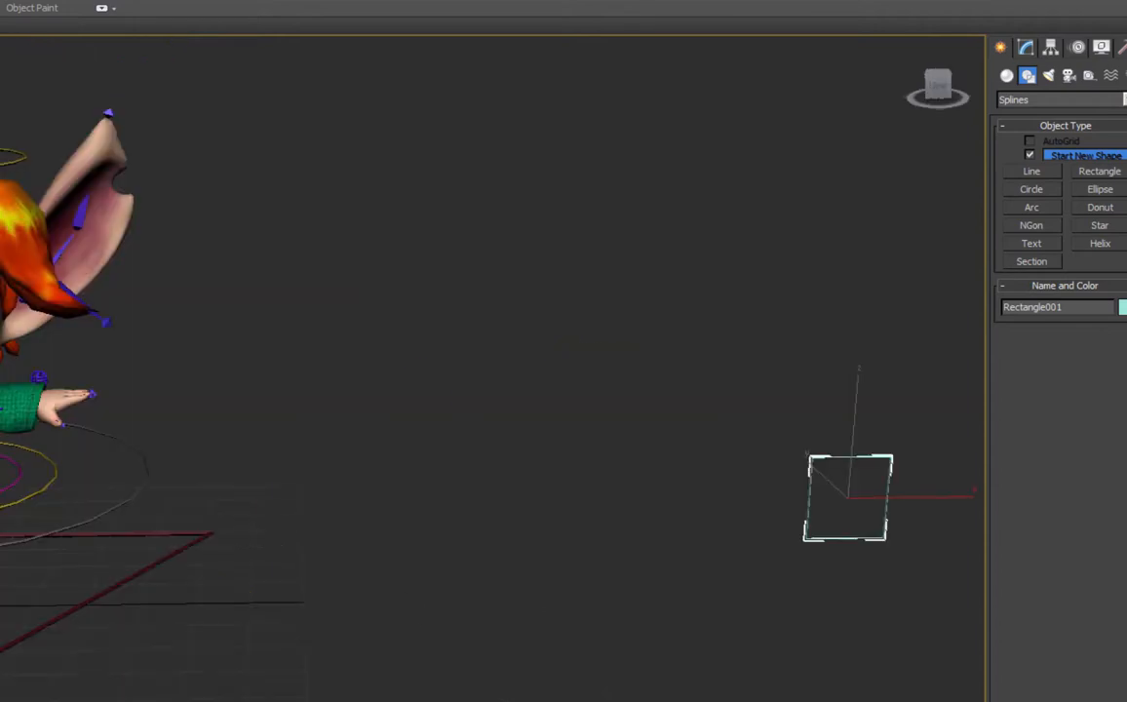
Align the rectangle with the eye circles so it frames both, and colour it a lightened red.
key("alt+a")
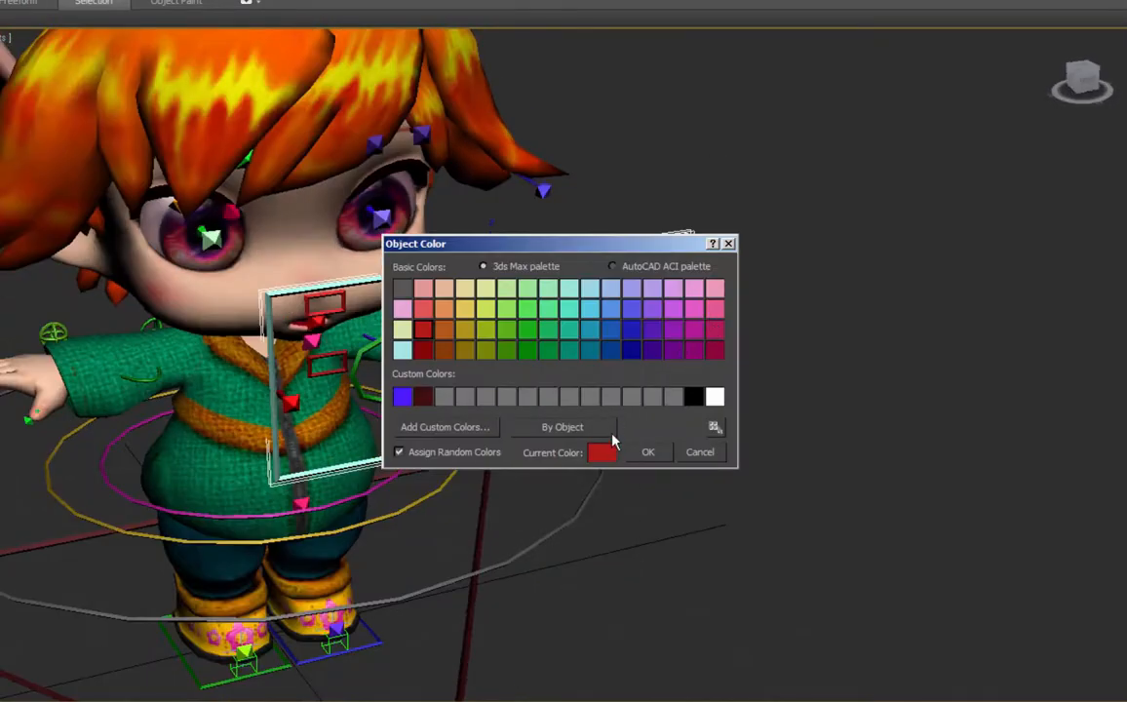
left_click(609, 449)
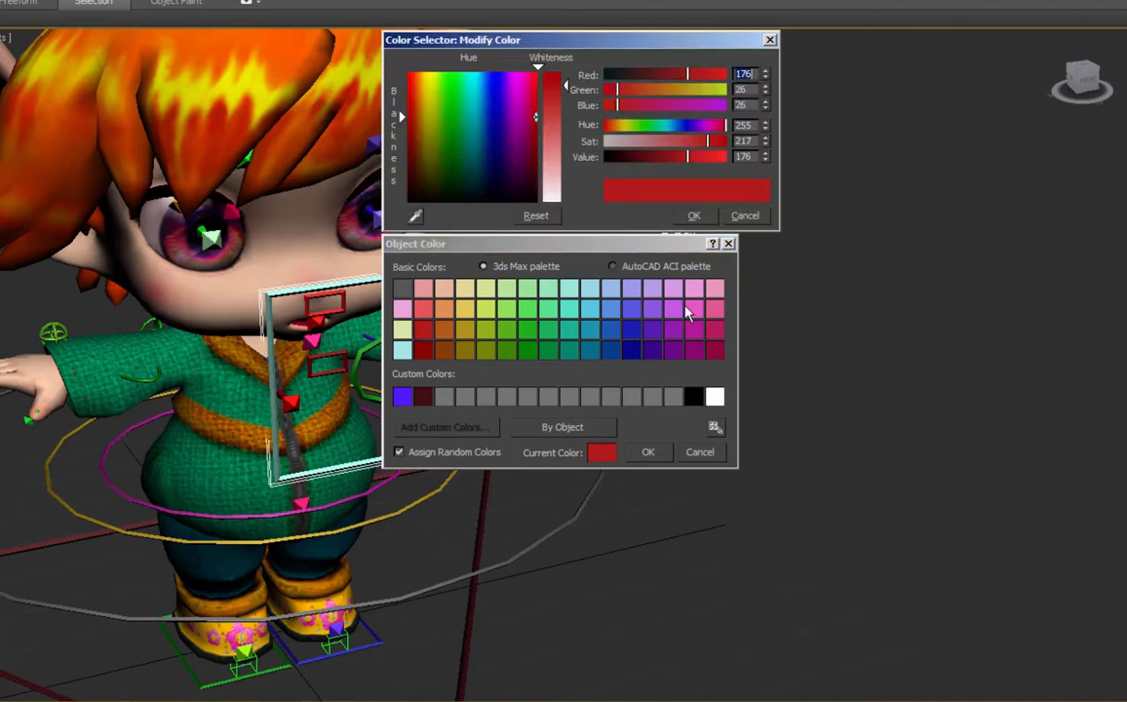
left_click_drag(559, 86, 561, 95)
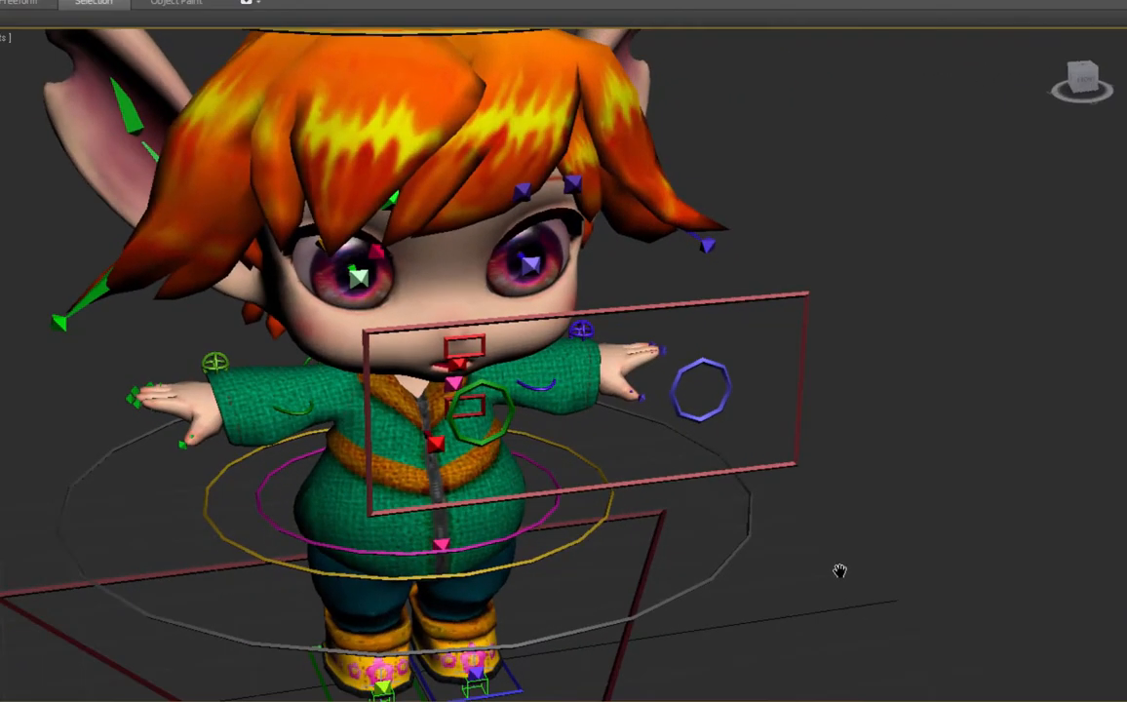
Reset the transforms of both eye circles and the rectangle with Reset XForm and collapse them as separate objects to their modifier stack result.
scroll(855, 566, "up", 5)
middle_click_drag(882, 552, 1087, 348)
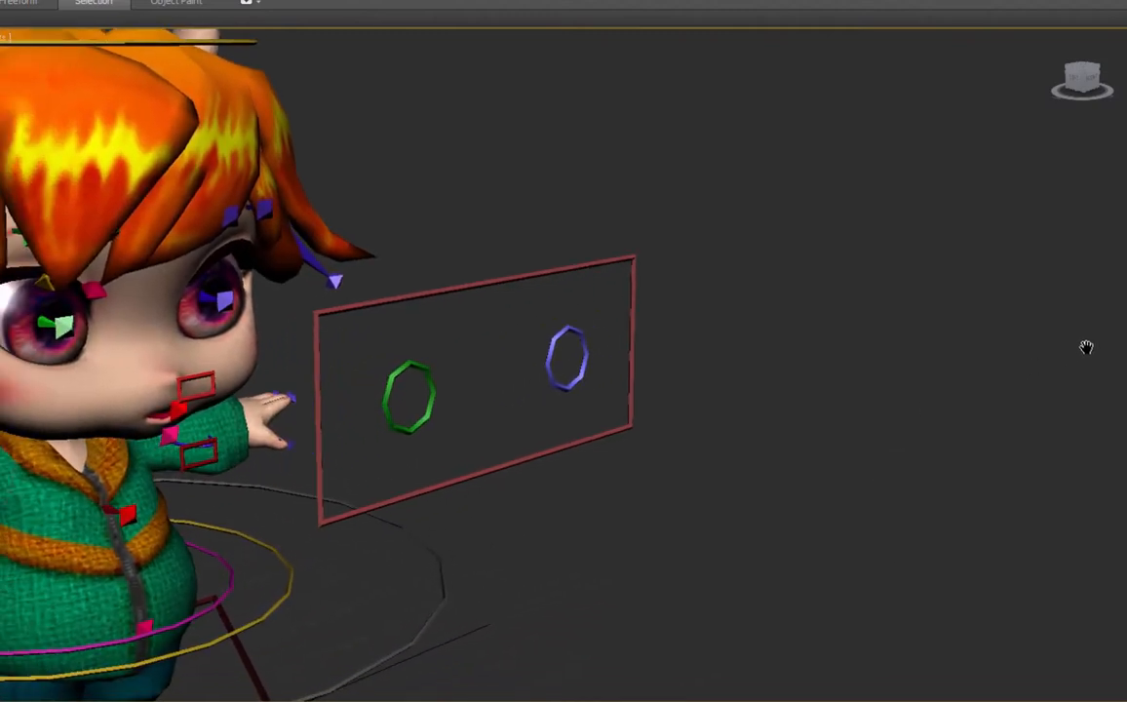
left_click(565, 332)
left_click(417, 387, "ctrl")
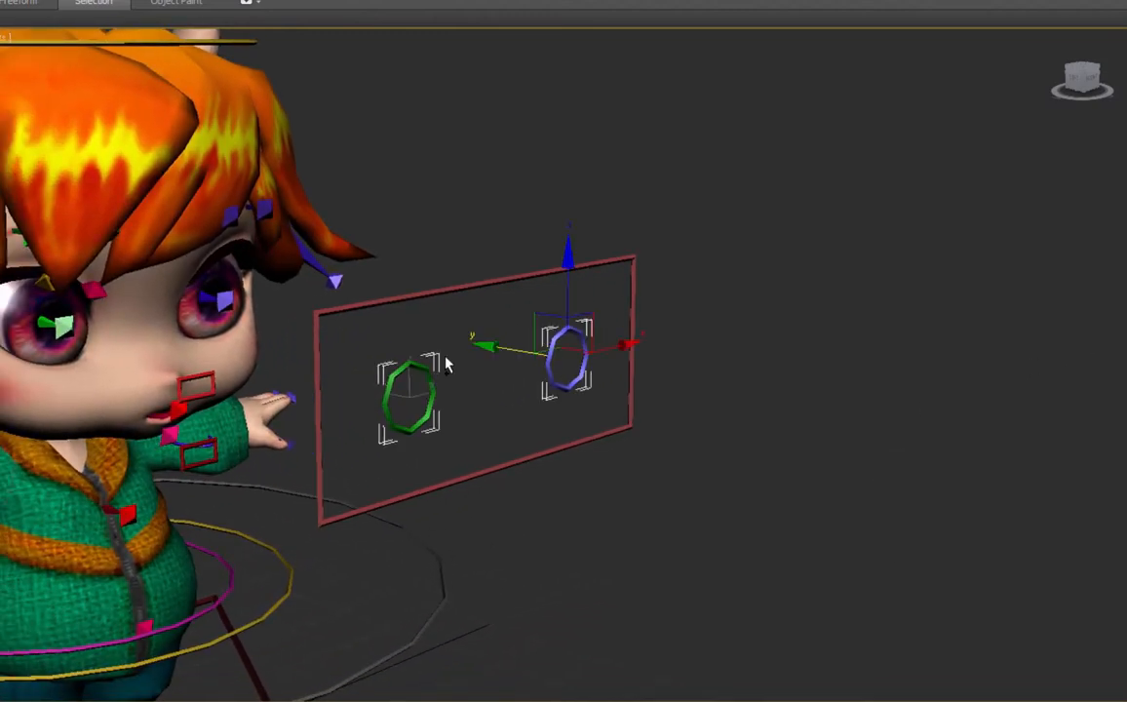
left_click(458, 289, "ctrl")
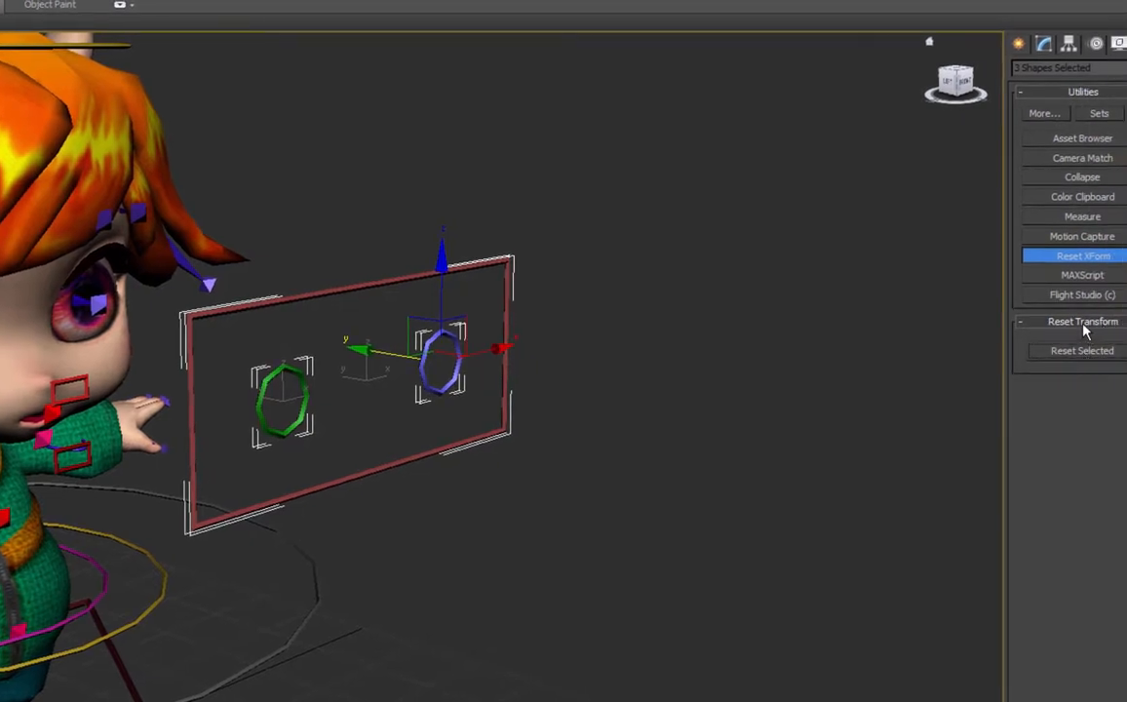
left_click(1080, 177)
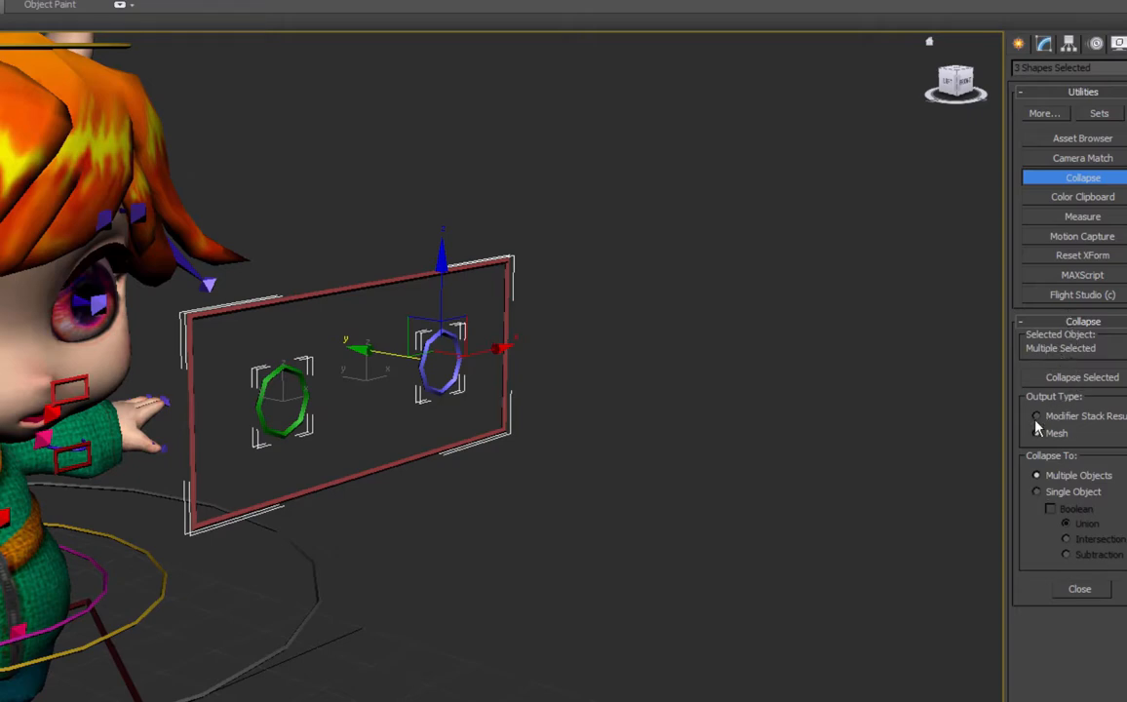
left_click(1037, 416)
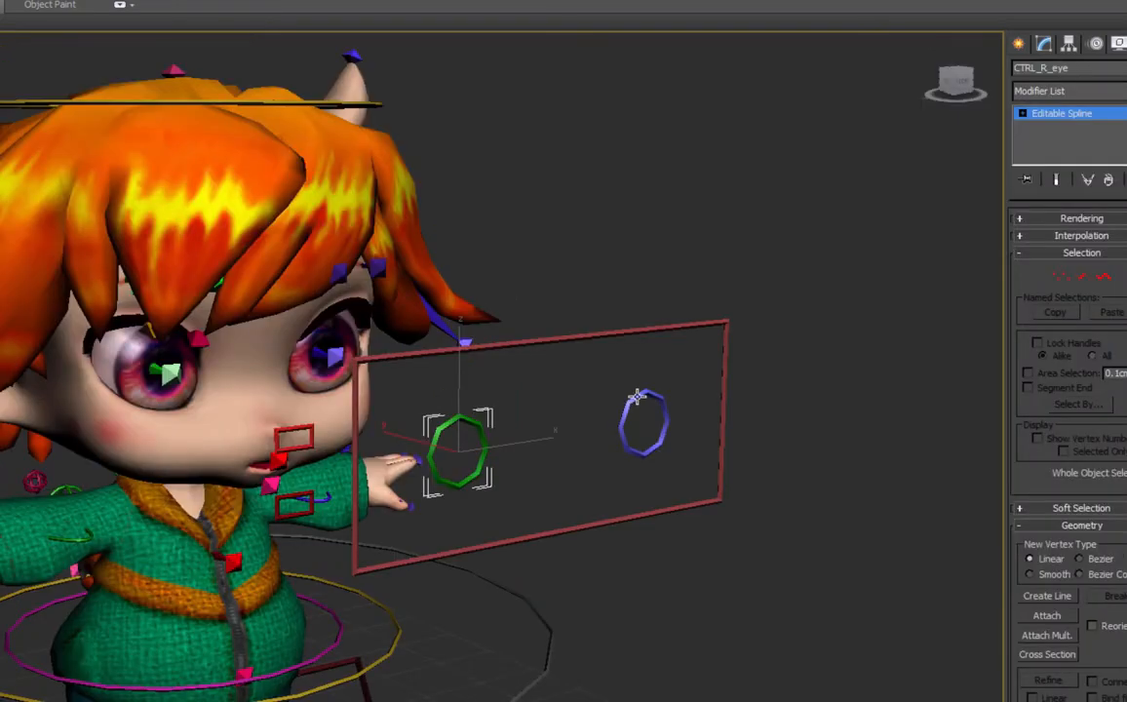
Link both eye circles to the surrounding rectangle as their parent and rename the rectangle CTRL_Eyes.
left_click(636, 399, "ctrl")
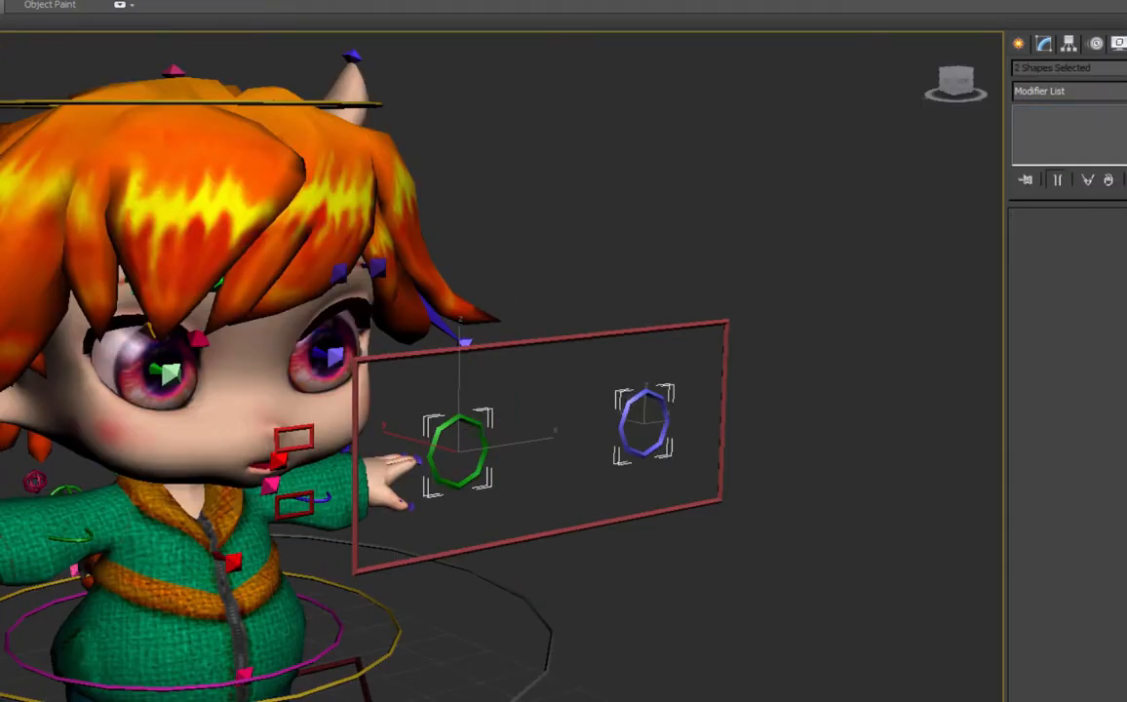
left_click_drag(481, 423, 559, 339)
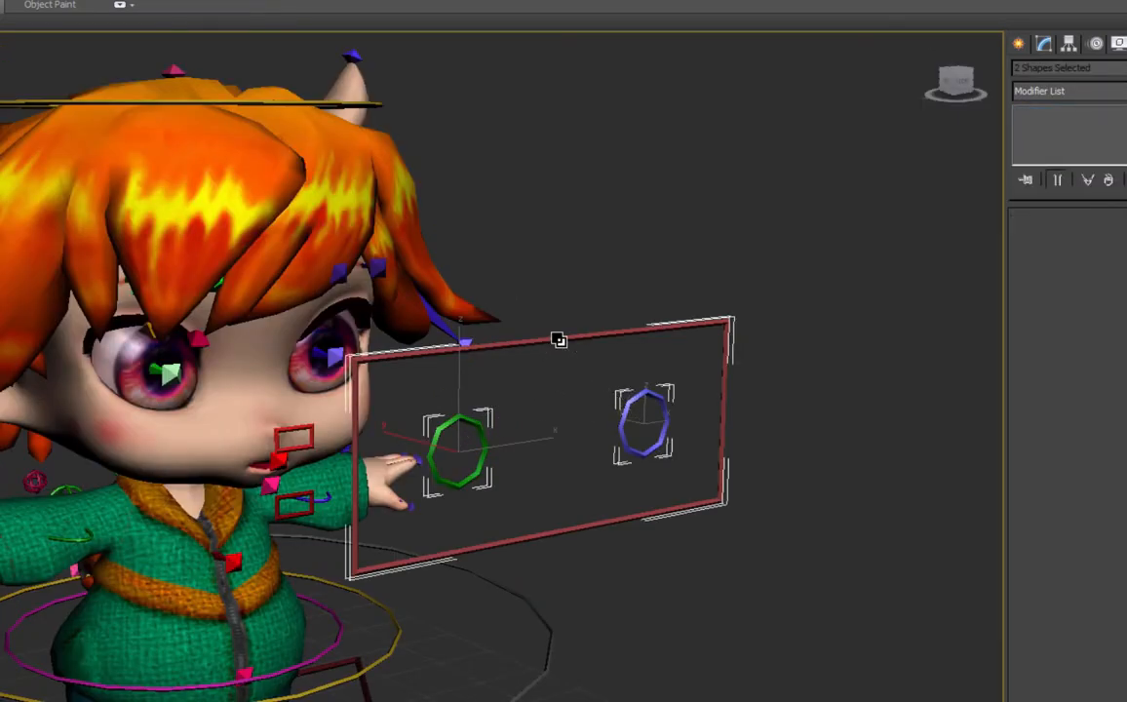
left_click(561, 337)
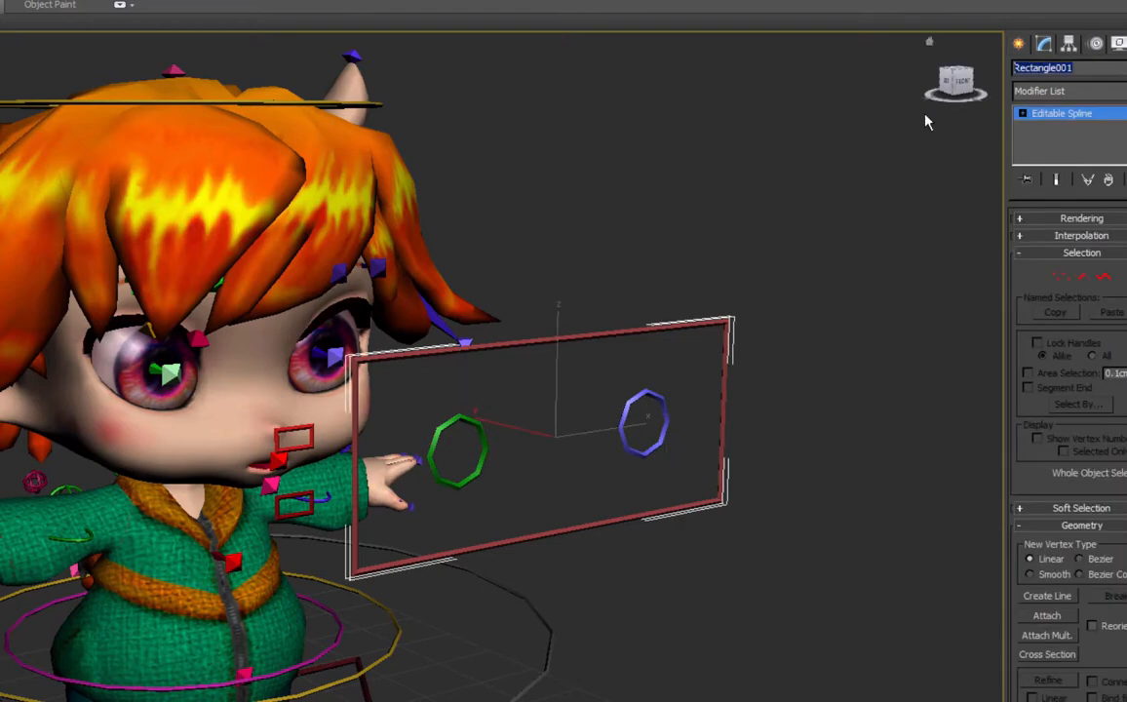
type("CTRL_Eyes")
Turn on see-through display for the Body mesh and freeze the head mesh.
middle_click_drag(536, 455, 133, 307, "alt")
key("F3")
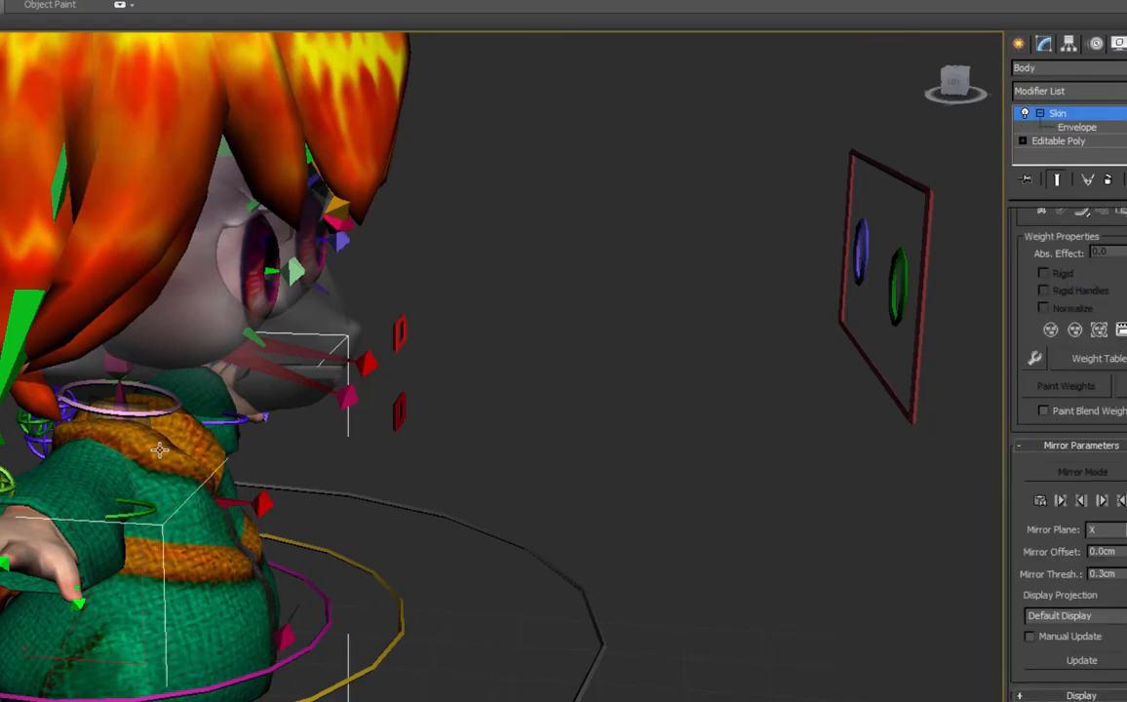
key("alt+x")
left_click(932, 227)
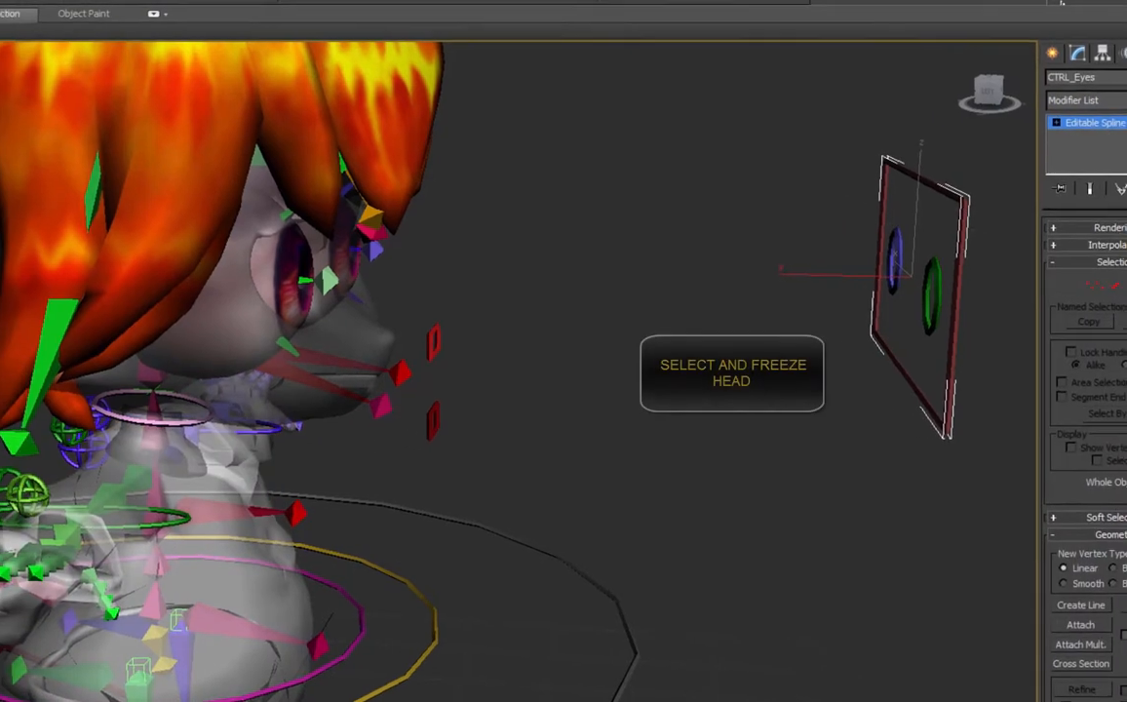
left_click(335, 334)
right_click(330, 335)
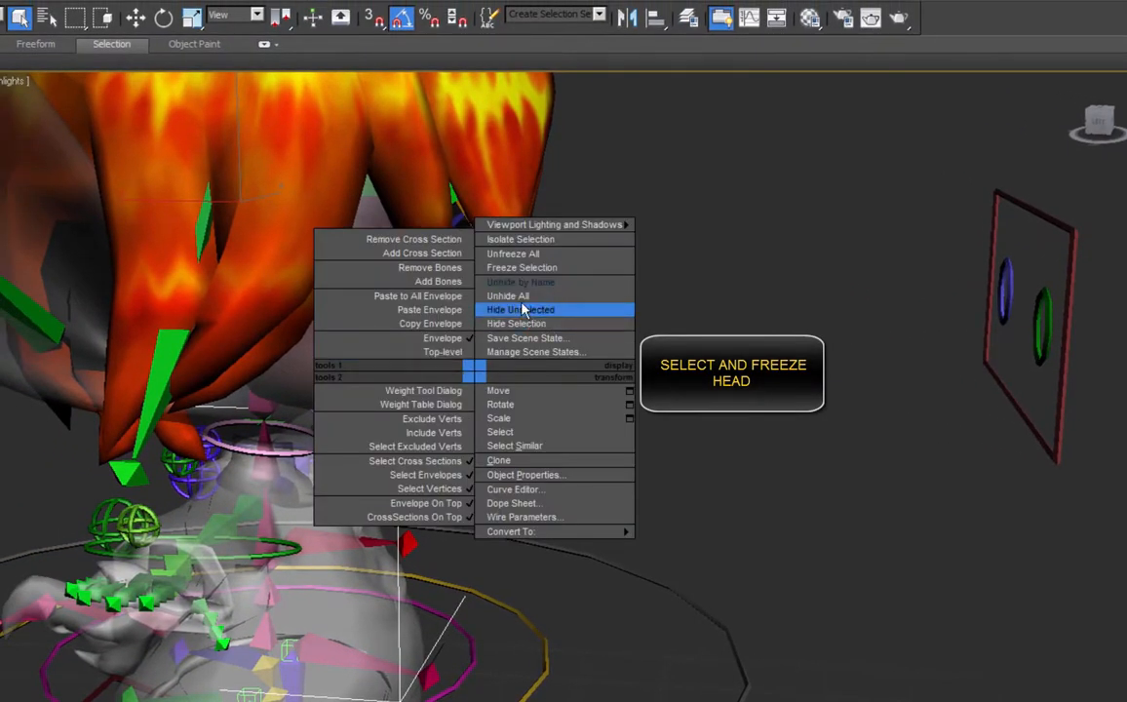
left_click(522, 267)
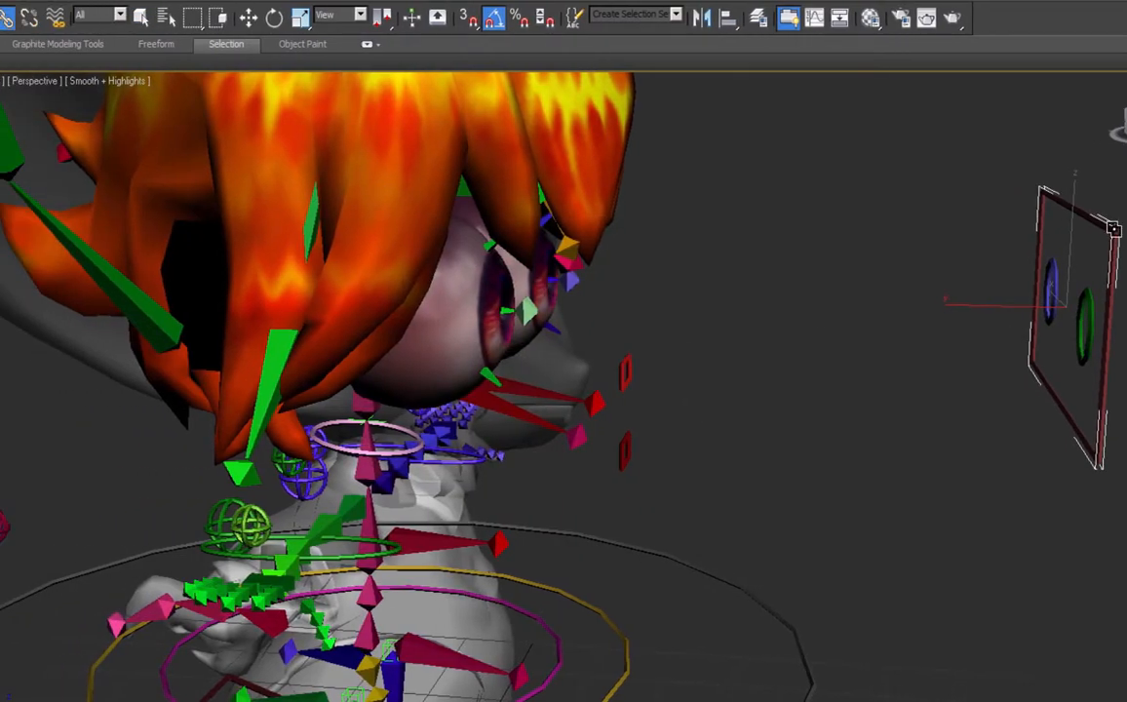
Link CTRL_Eyes to the head bone, test the link by rotating the head control, and undo the rotation.
left_click_drag(1102, 232, 381, 419)
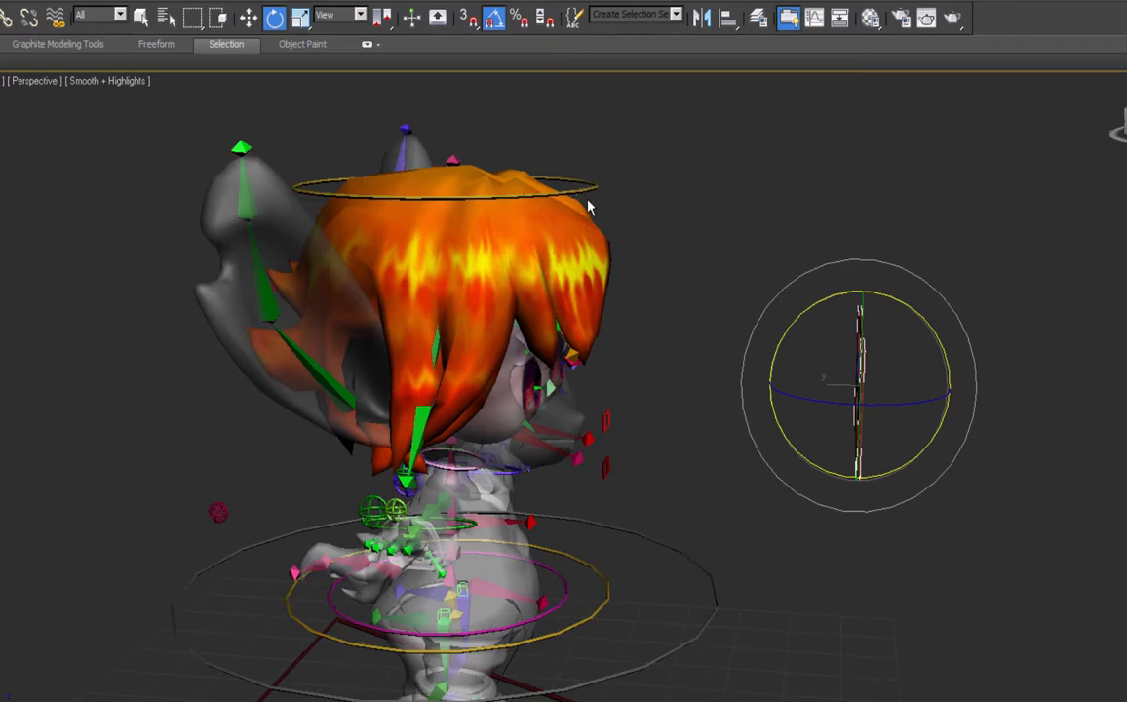
left_click(591, 187)
left_click_drag(533, 172, 544, 223)
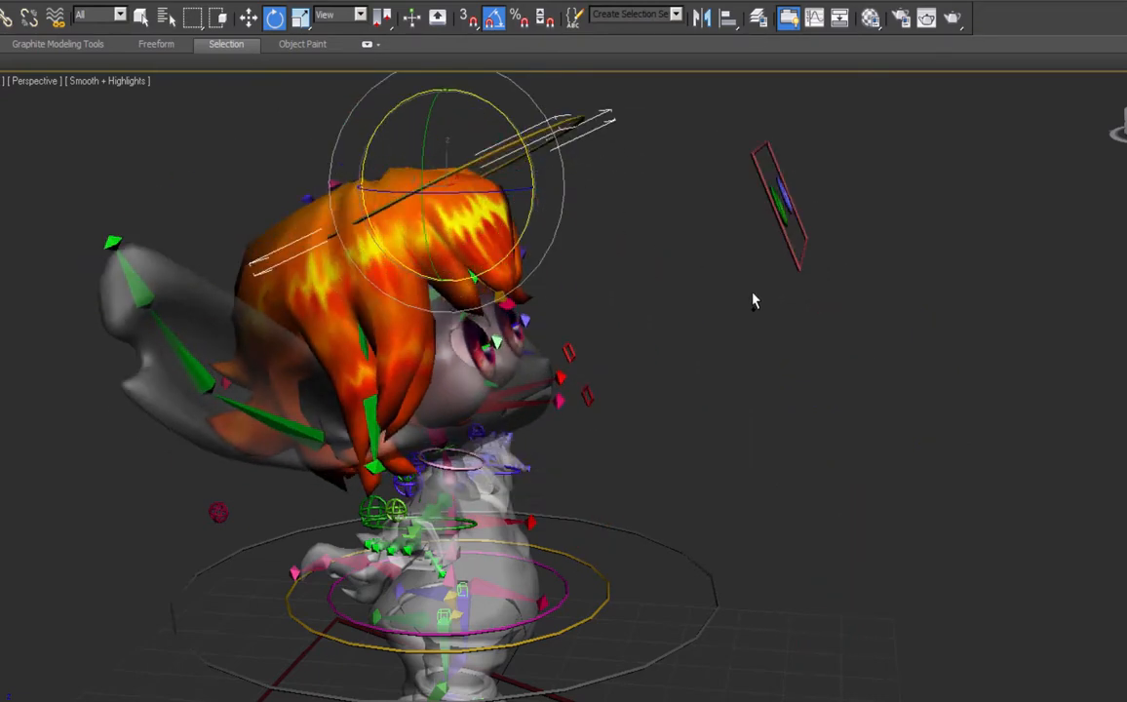
key("ctrl+z")
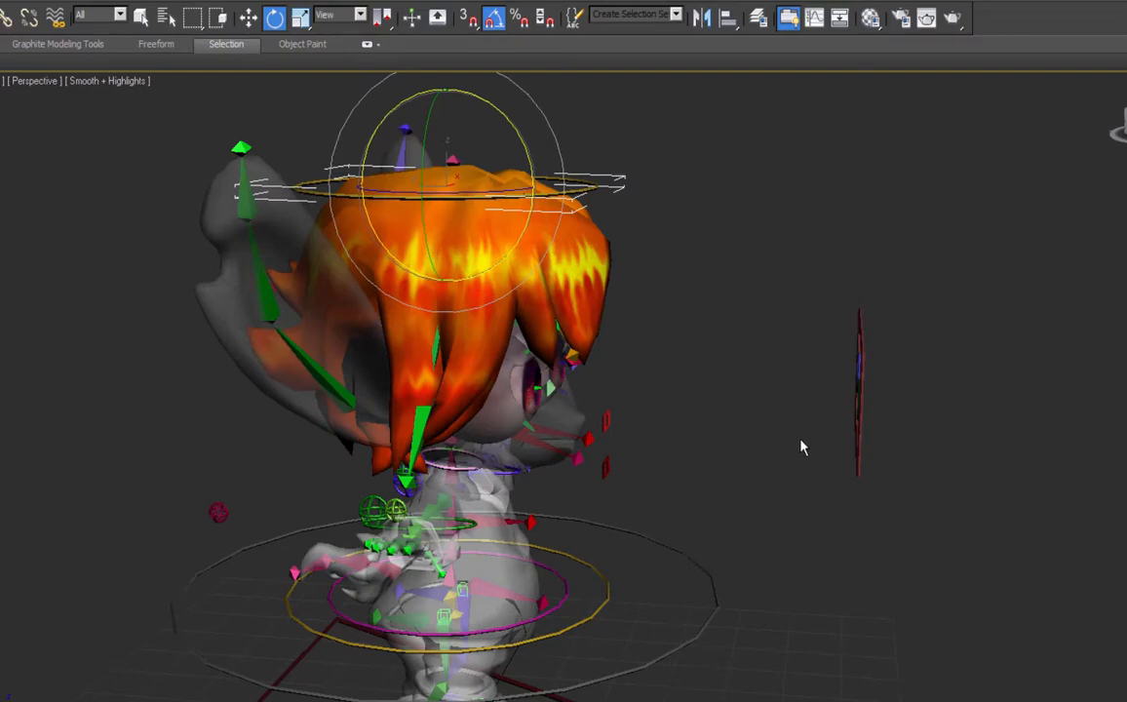
Relink the CTRL_Eyes rectangle from the head bone to the large triangular root control on the ground.
middle_click_drag(812, 505, 624, 569, "alt")
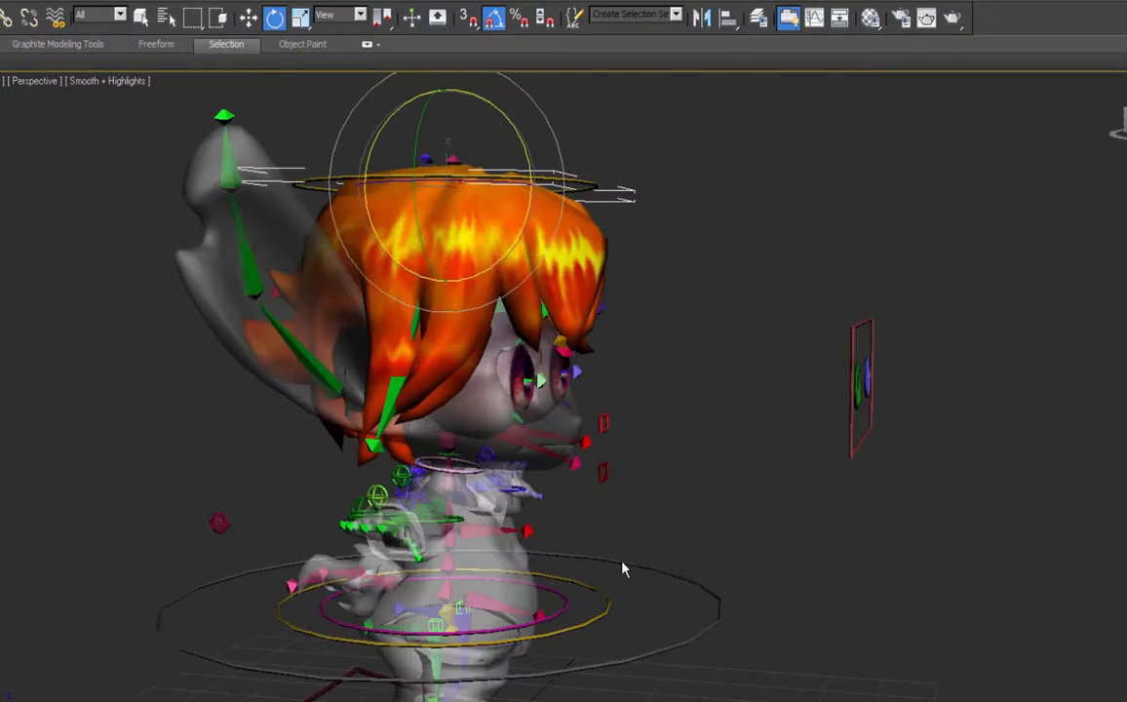
middle_click_drag(741, 569, 710, 527)
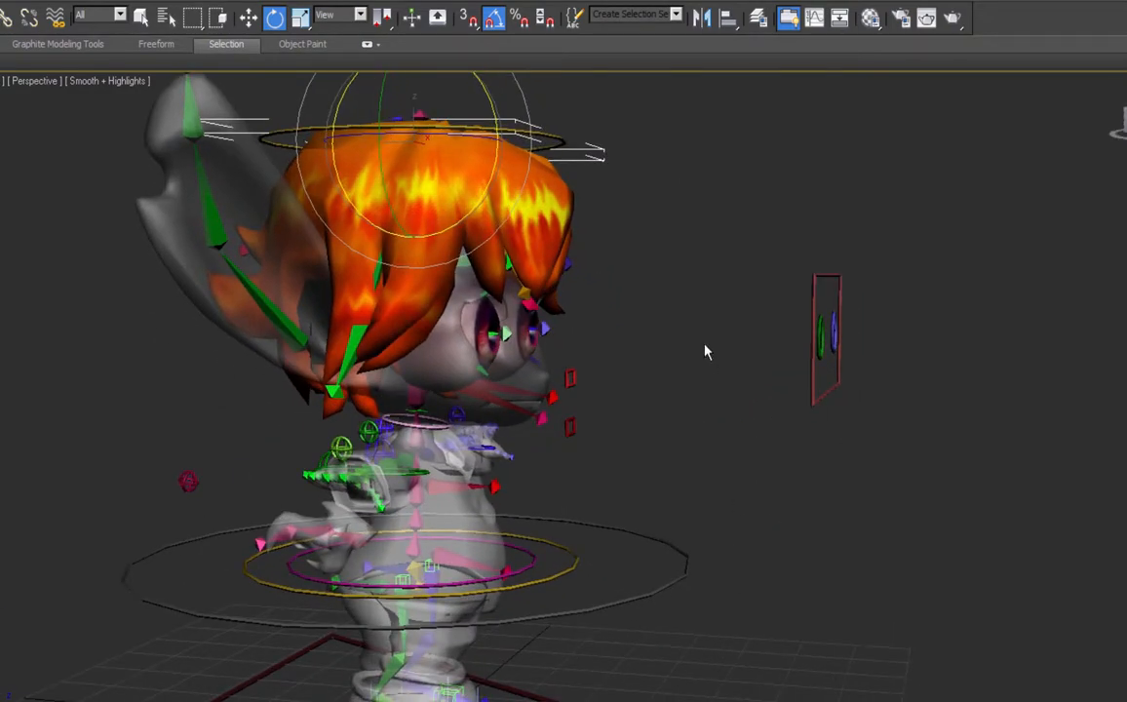
middle_click_drag(667, 307, 804, 401)
middle_click_drag(752, 449, 607, 396)
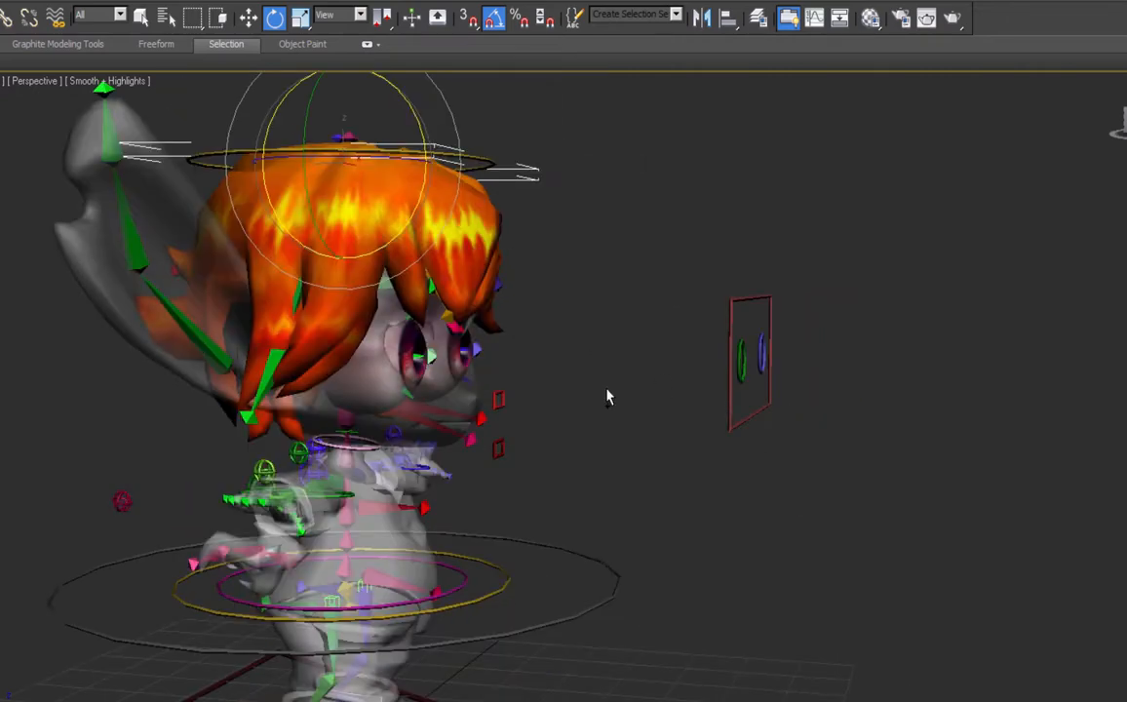
left_click(730, 398)
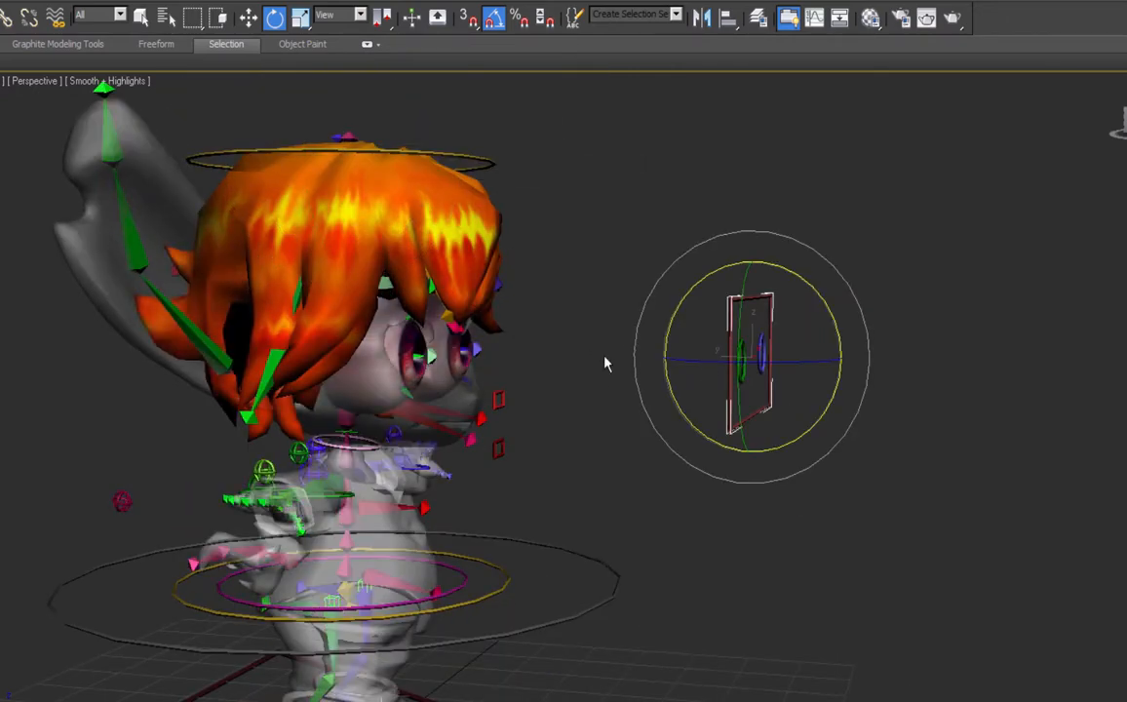
key("ctrl+z")
middle_click_drag(740, 475, 715, 426)
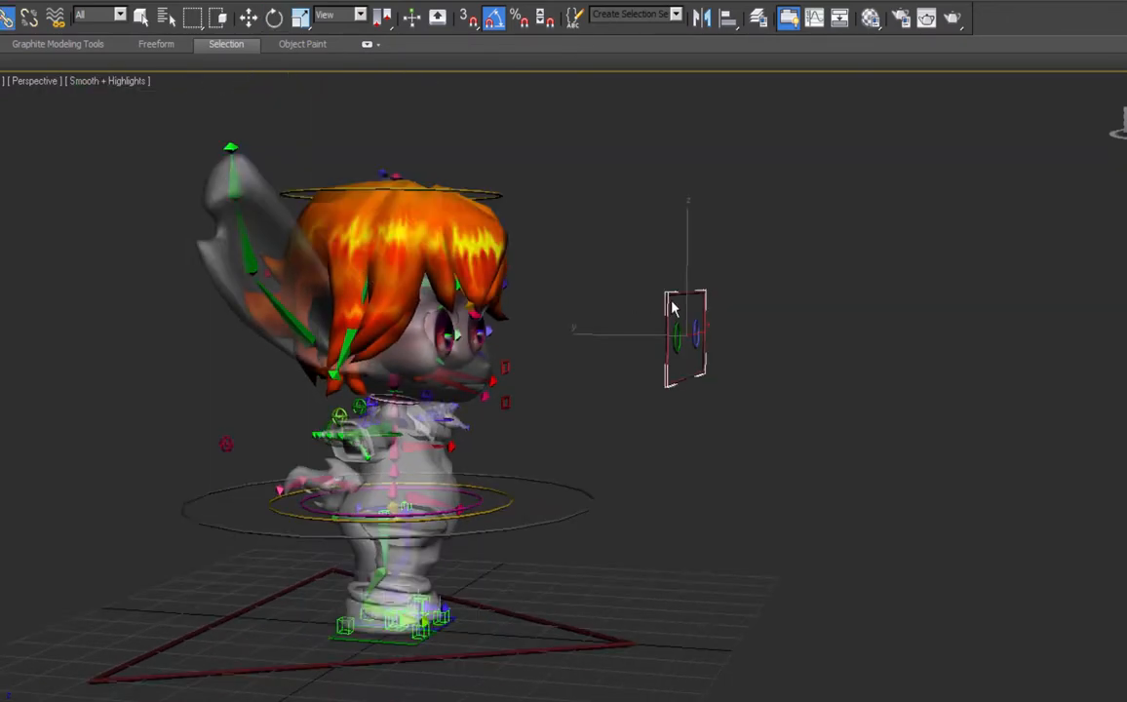
left_click_drag(671, 308, 586, 647)
key("q")
Test-move the CTRL_Eyes rectangle in front of the face and freeze its transforms.
middle_click_drag(874, 397, 871, 471)
scroll(871, 471, "up", 5)
middle_click_drag(949, 462, 875, 450, "alt")
key("w")
left_click_drag(770, 364, 648, 423)
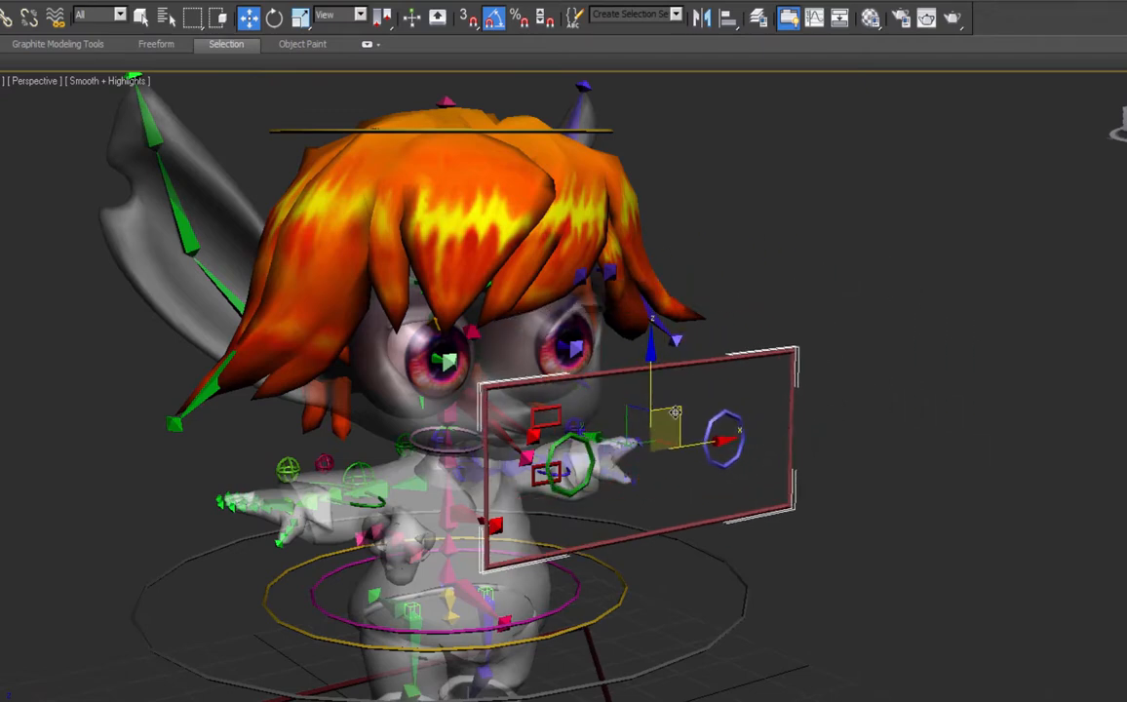
right_click(723, 327, "alt")
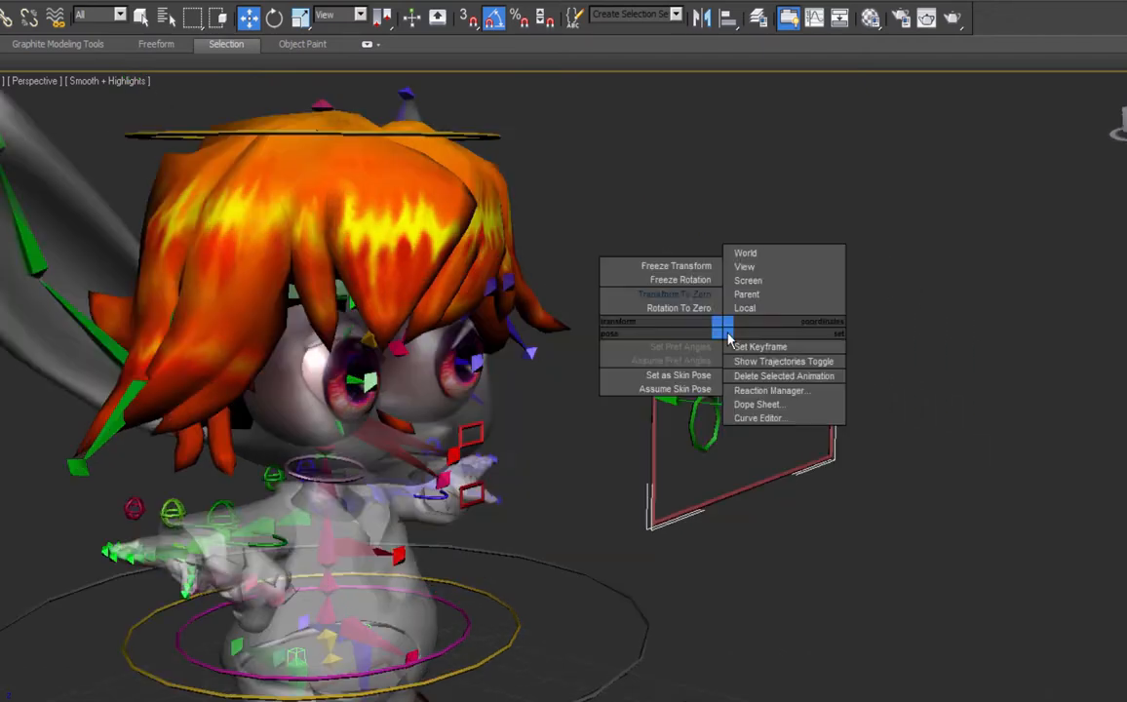
left_click(680, 277)
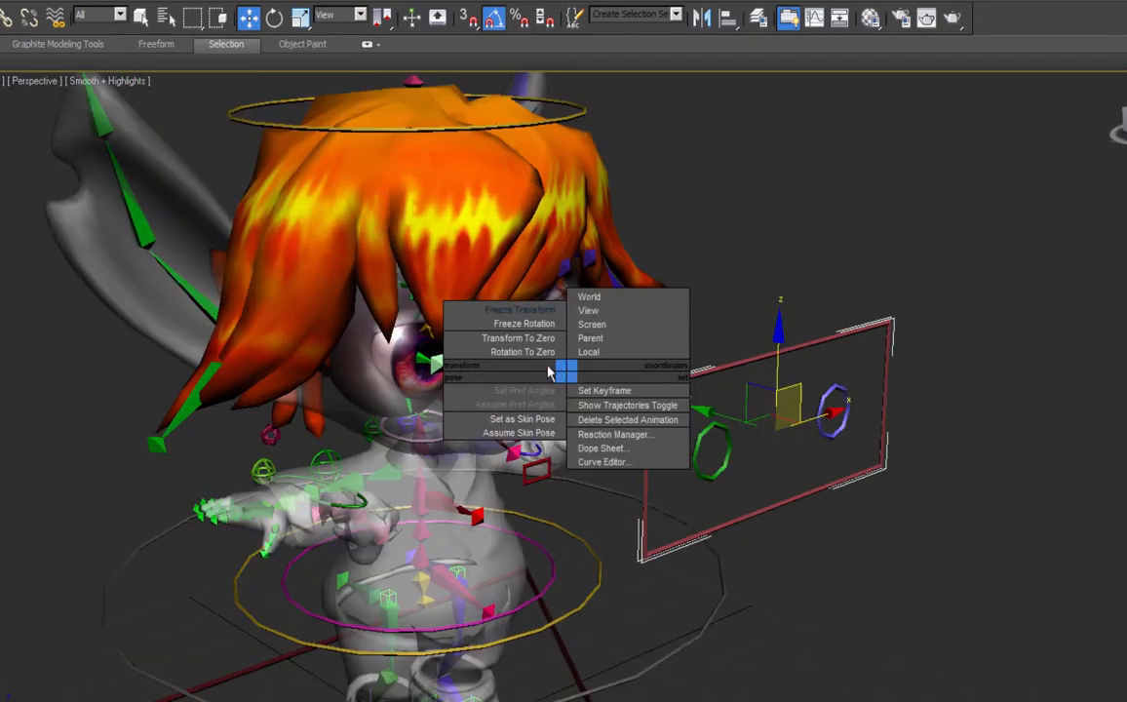
Unfreeze all frozen objects in the scene.
left_click(569, 400)
right_click(563, 387)
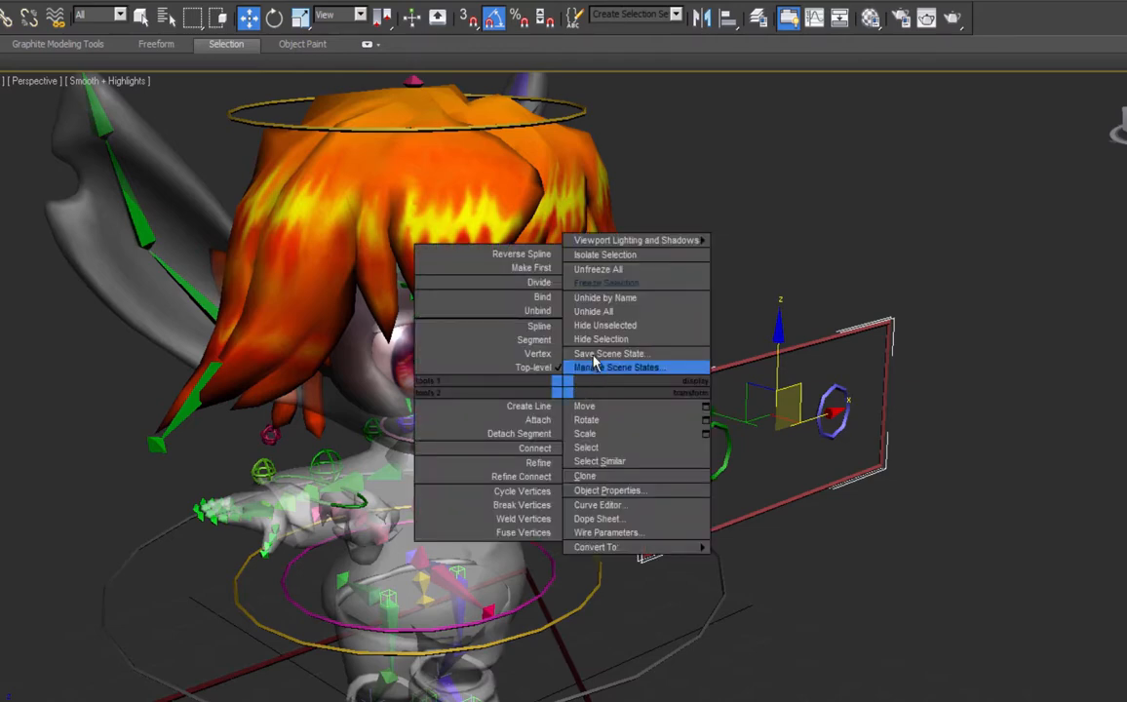
left_click(614, 273)
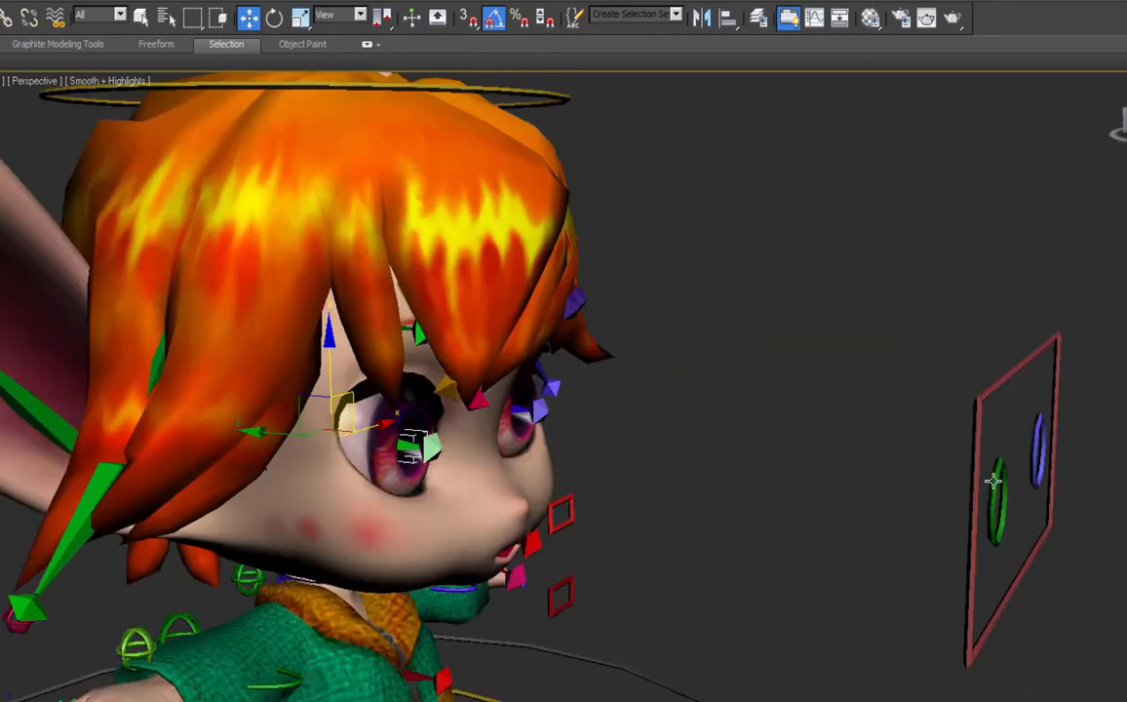
middle_click_drag(993, 480, 952, 534, "alt")
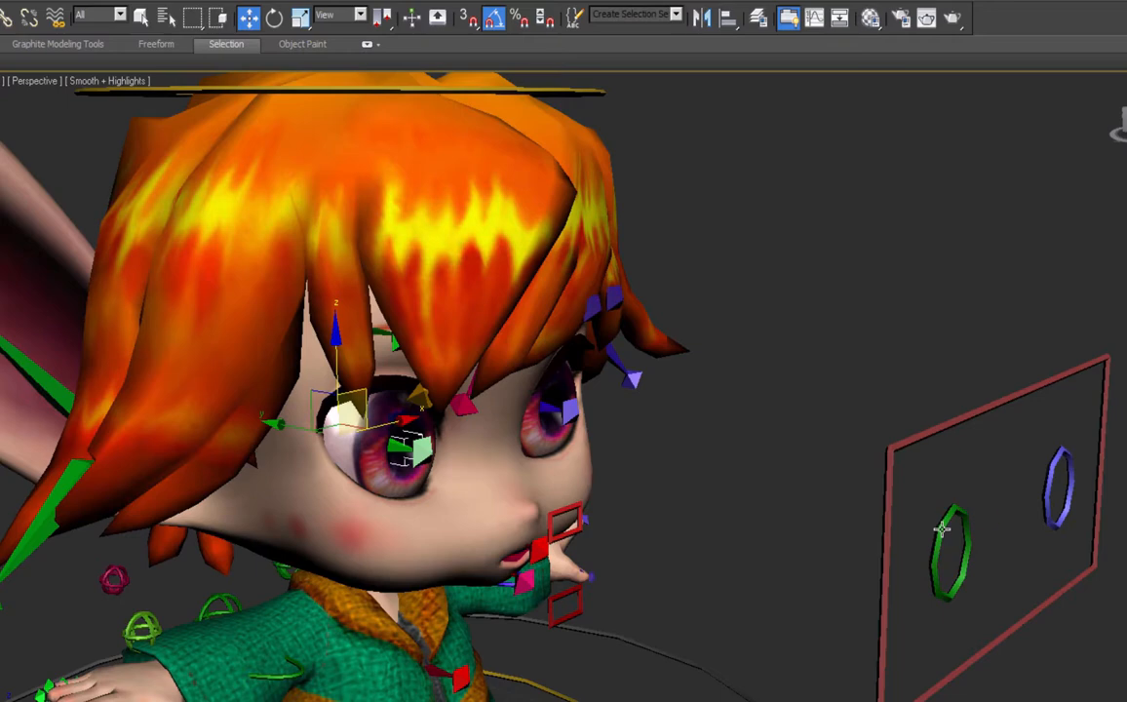
left_click(279, 2)
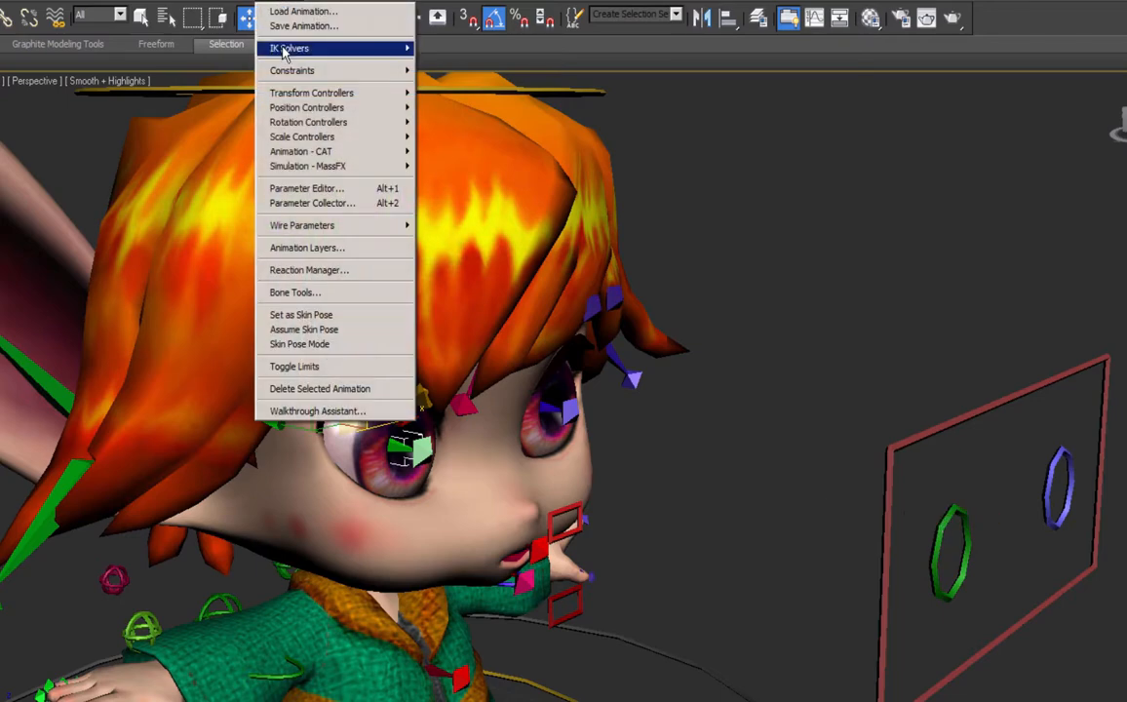
mouse_move(285, 49)
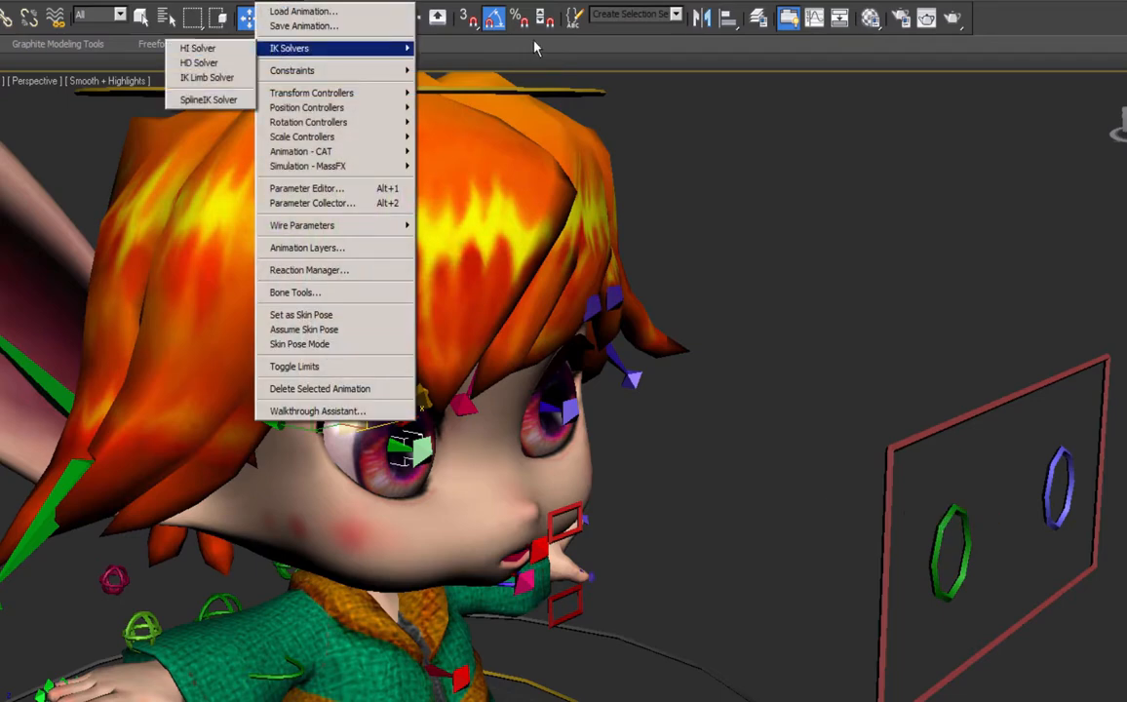
left_click(213, 51)
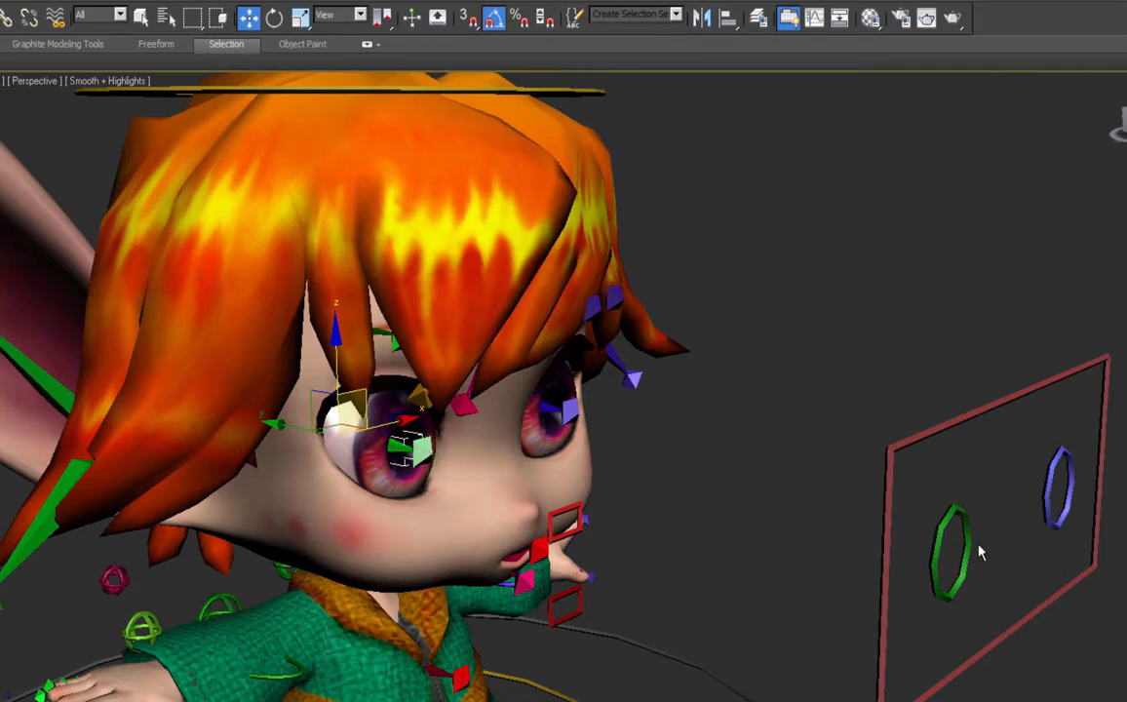
Apply a LookAt constraint to the right eye bone with CTRL_R_eye as its target.
middle_click_drag(979, 551, 764, 555, "alt")
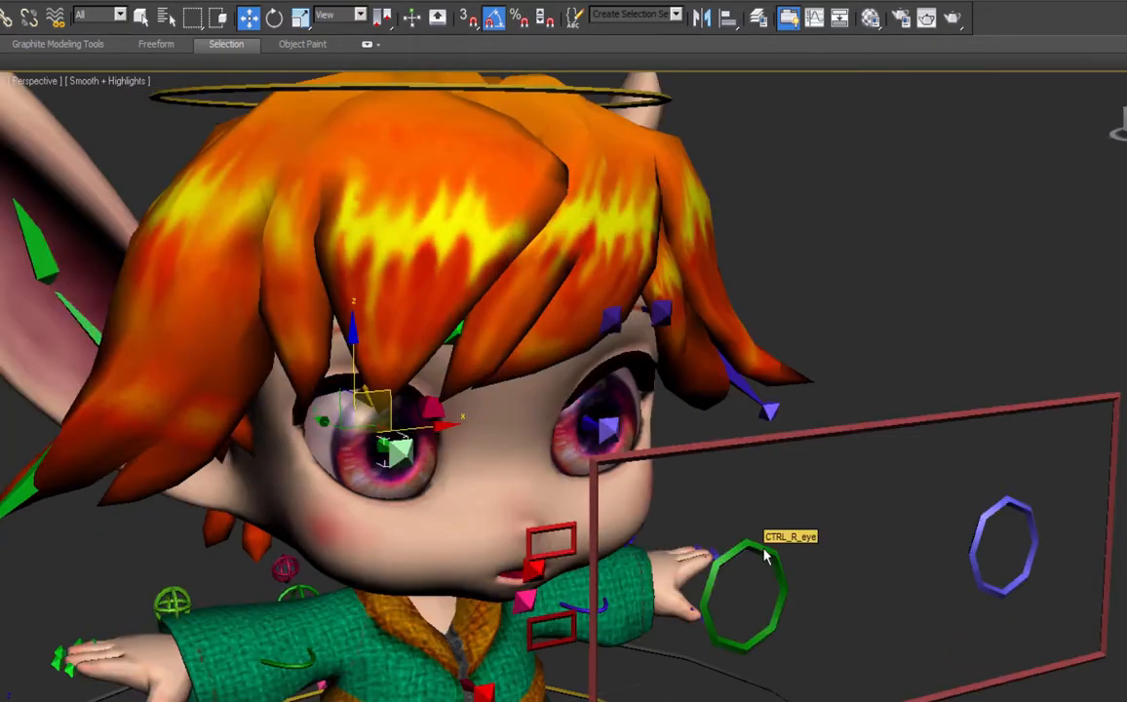
middle_click_drag(719, 556, 768, 550, "alt")
left_click(281, 2)
mouse_move(288, 56)
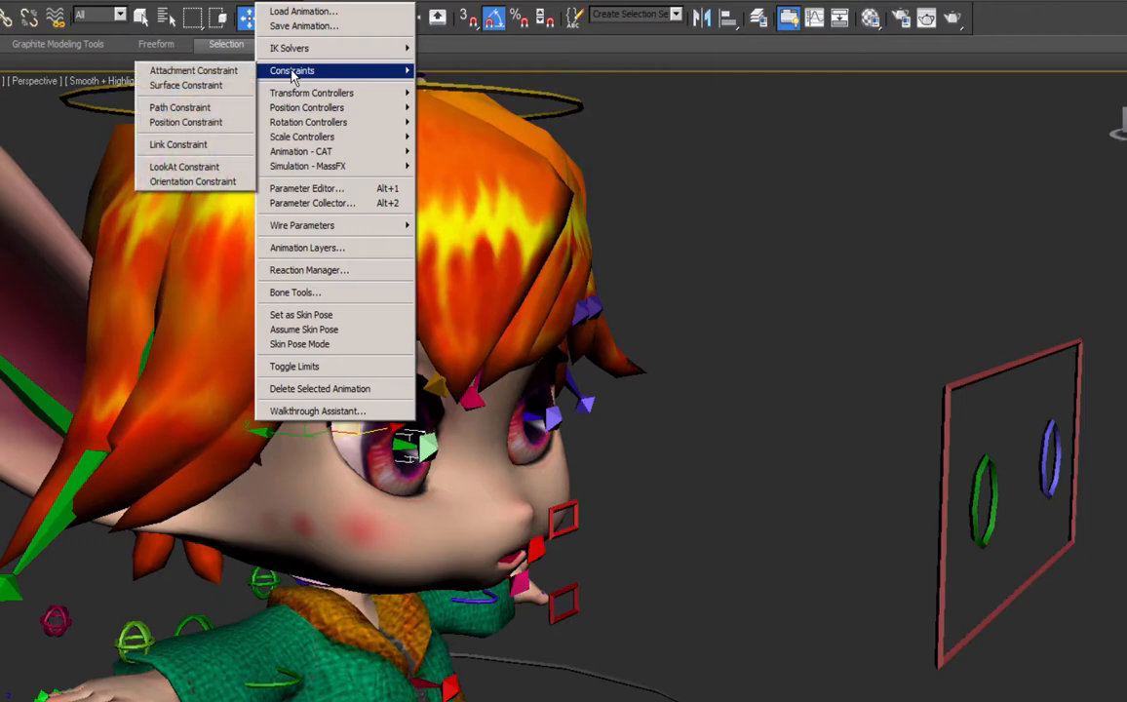
left_click(184, 167)
left_click(976, 488)
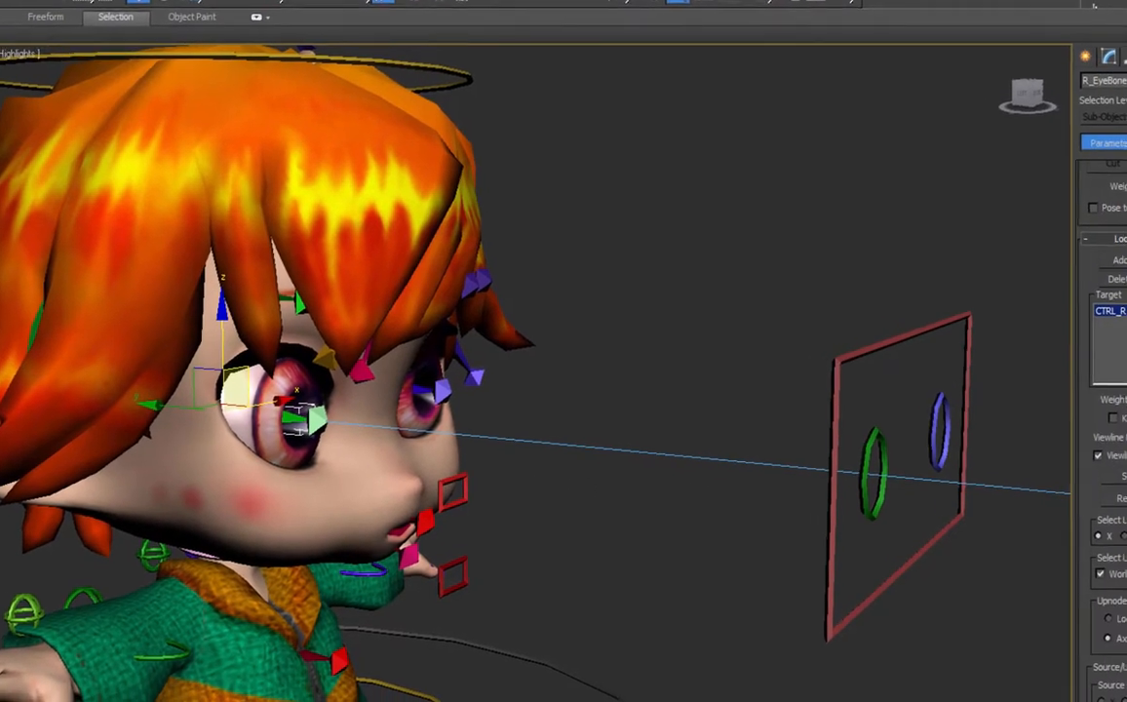
Enable Keep Initial Offset on the right eye's LookAt constraint and set its Viewline Length to 55.
left_click_drag(1099, 211, 1019, 314)
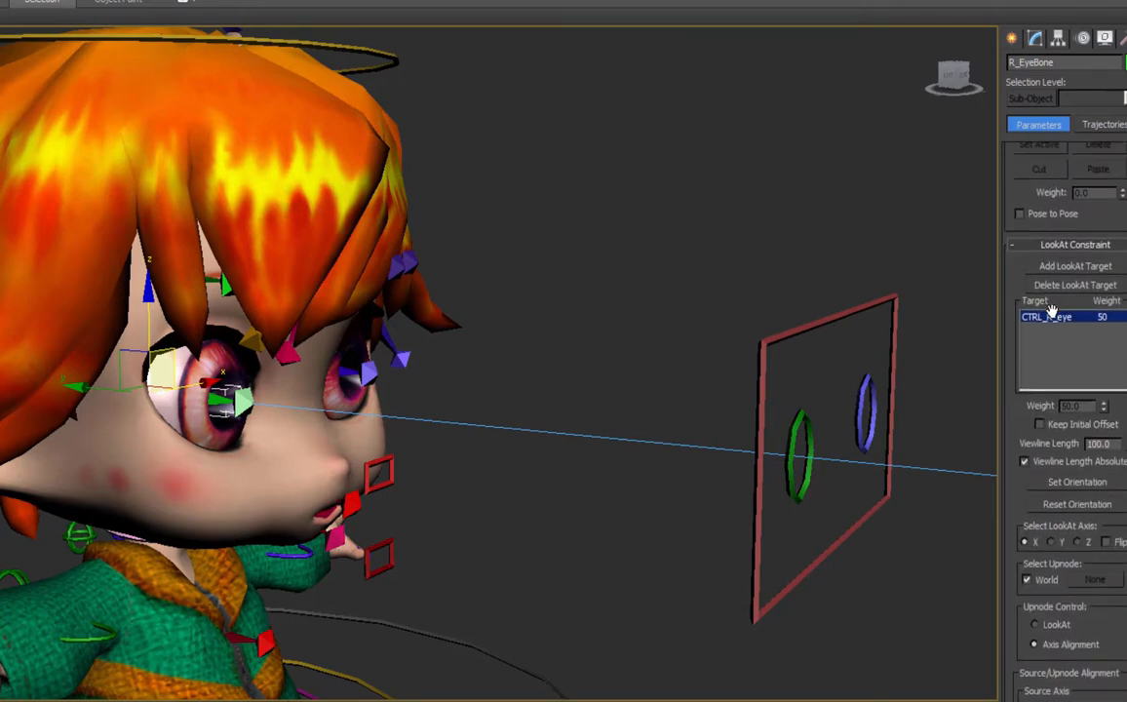
left_click(1040, 426)
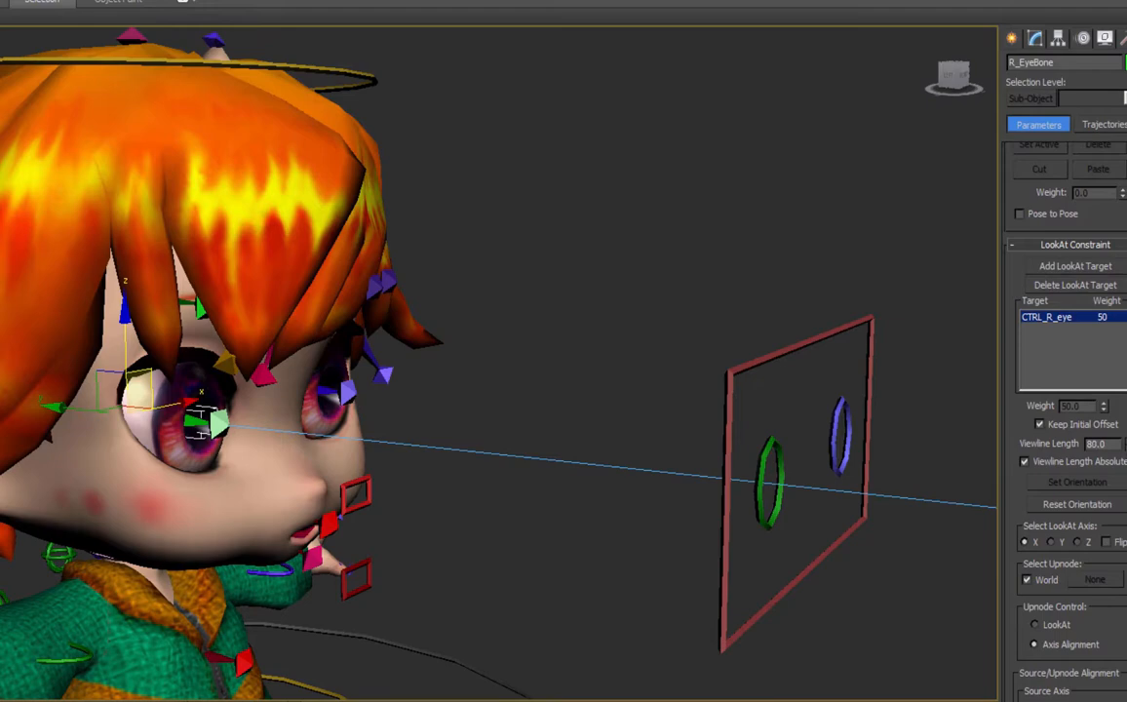
left_click_drag(1126, 475, 1126, 488)
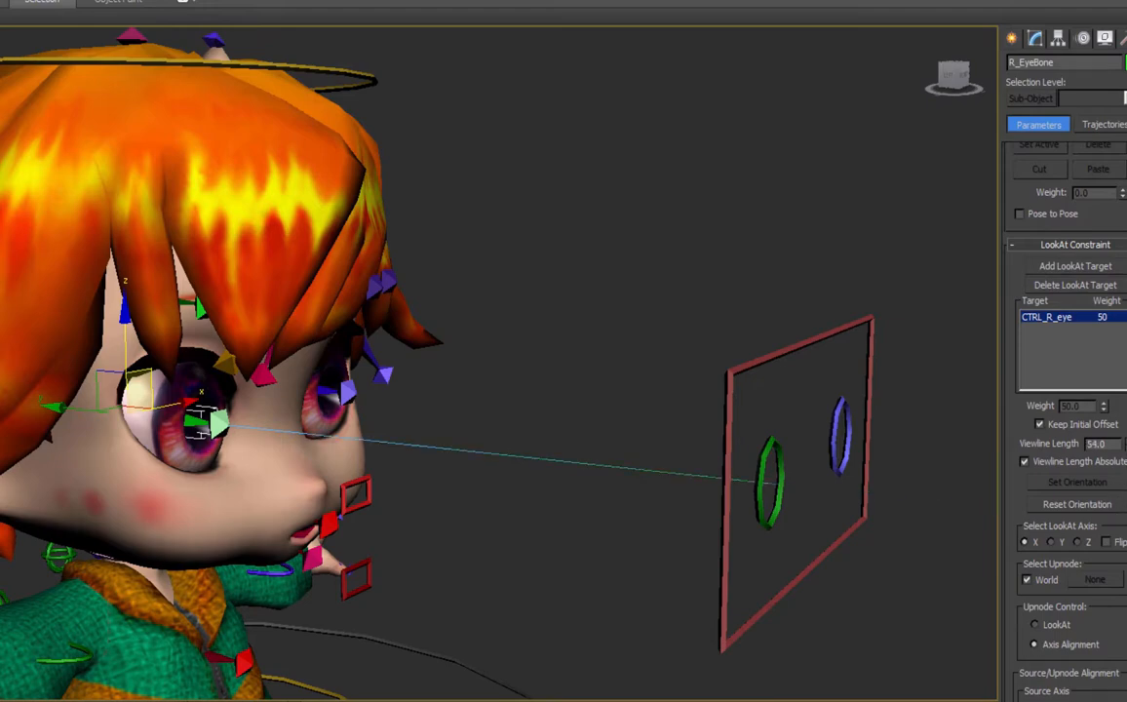
middle_click_drag(605, 419, 616, 459, "alt")
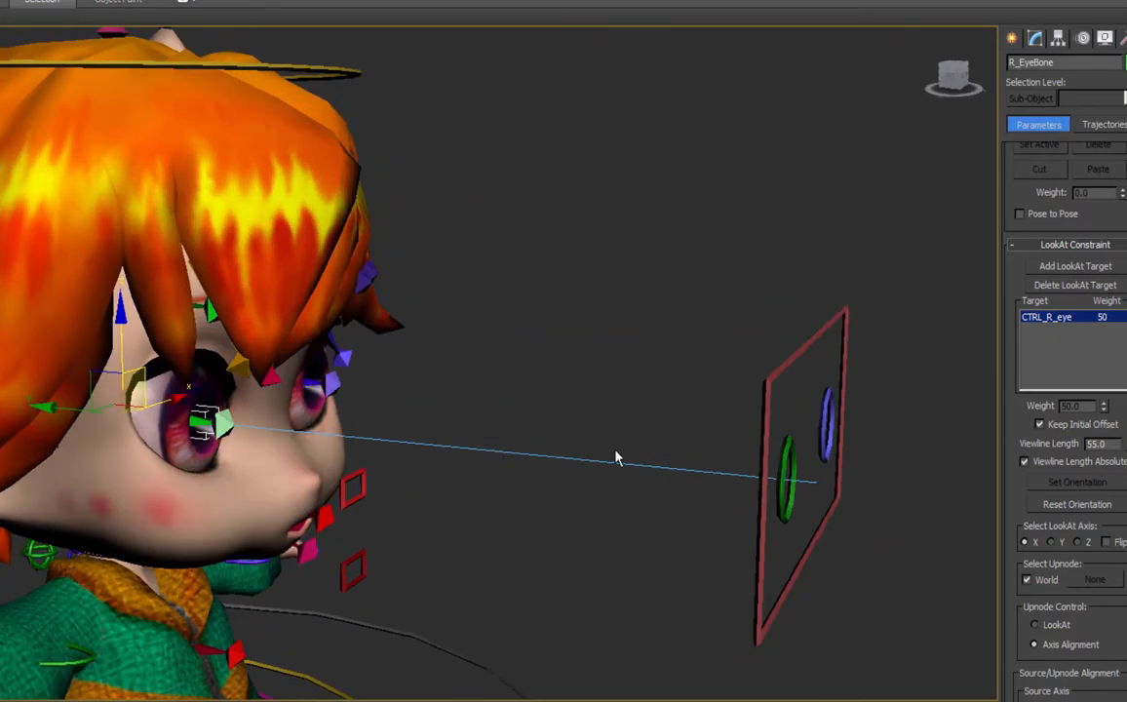
Apply a LookAt constraint to the left eye bone with CTRL_L_eye as its target.
left_click(305, 381)
left_click(96, 1)
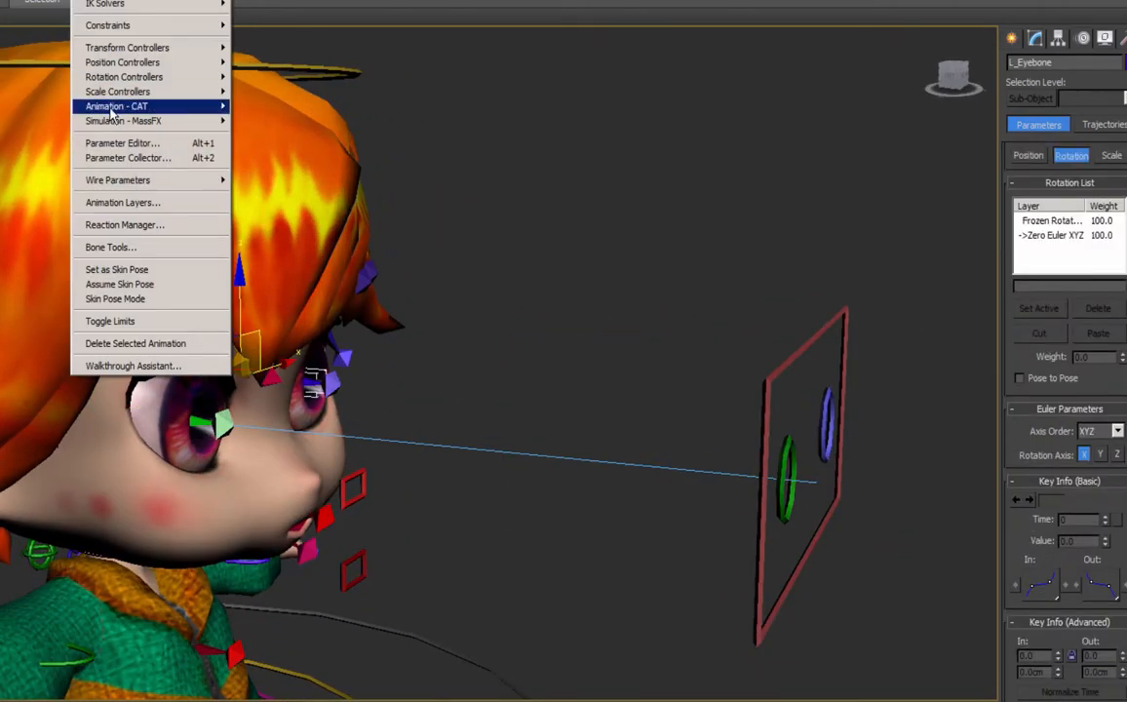
mouse_move(139, 12)
left_click(39, 112)
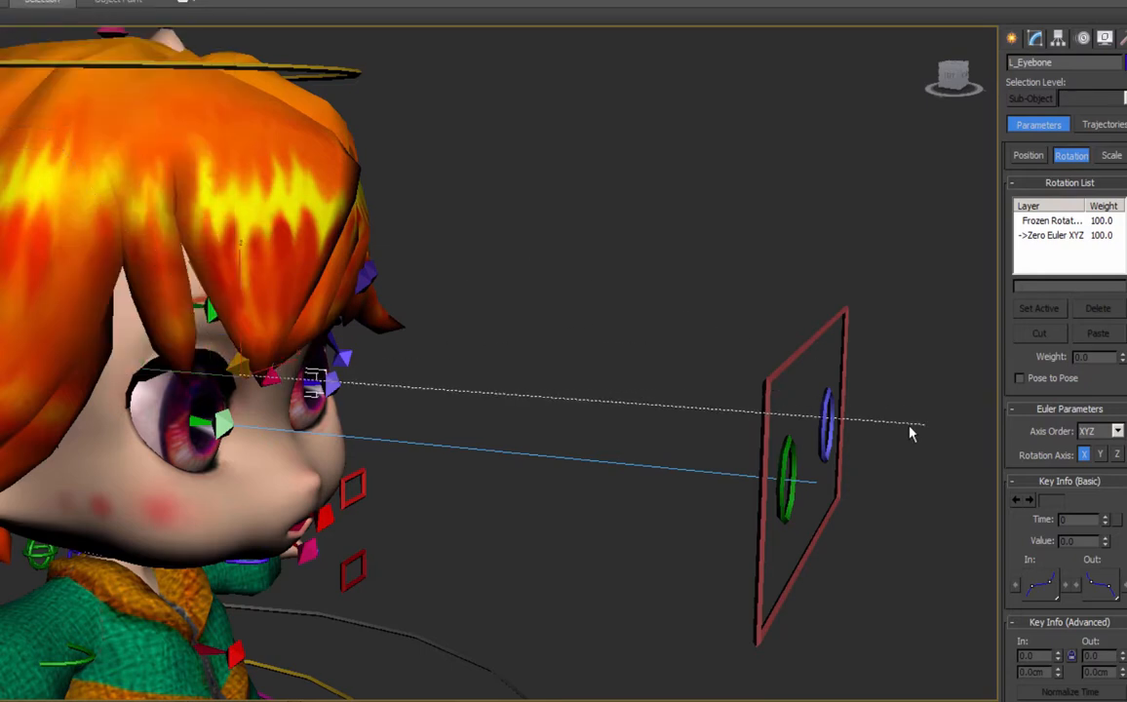
left_click(822, 418)
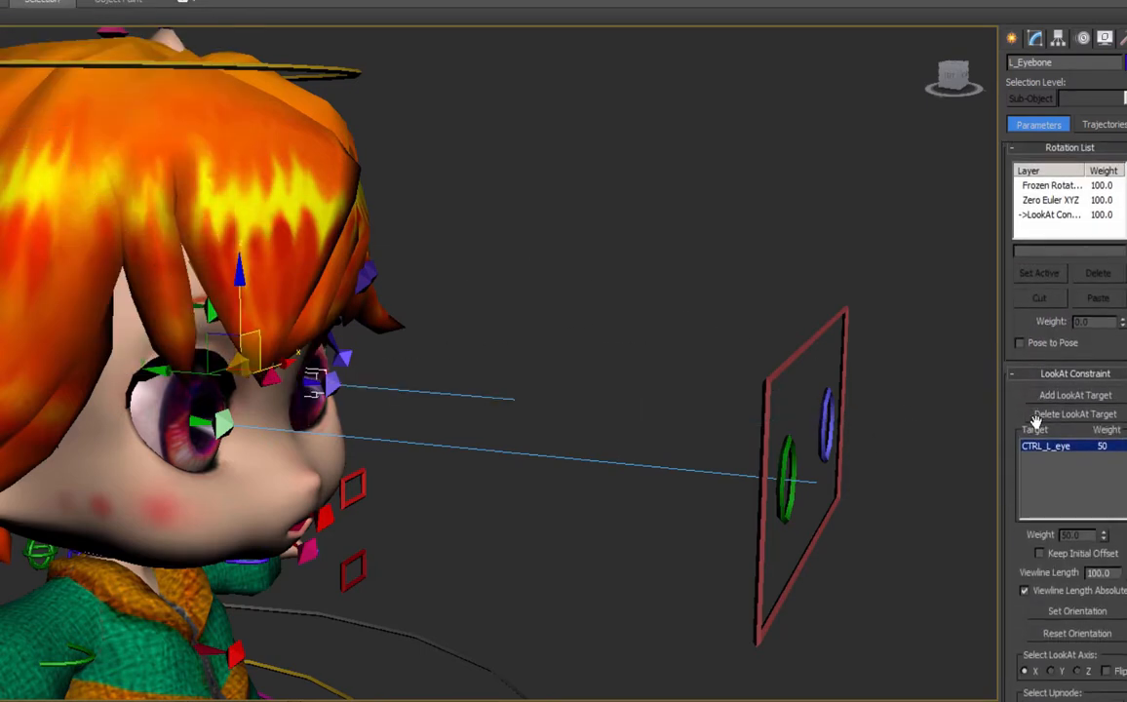
Enable Keep Initial Offset on the left eye's LookAt constraint and set its Viewline Length to about 53.
left_click(1040, 552)
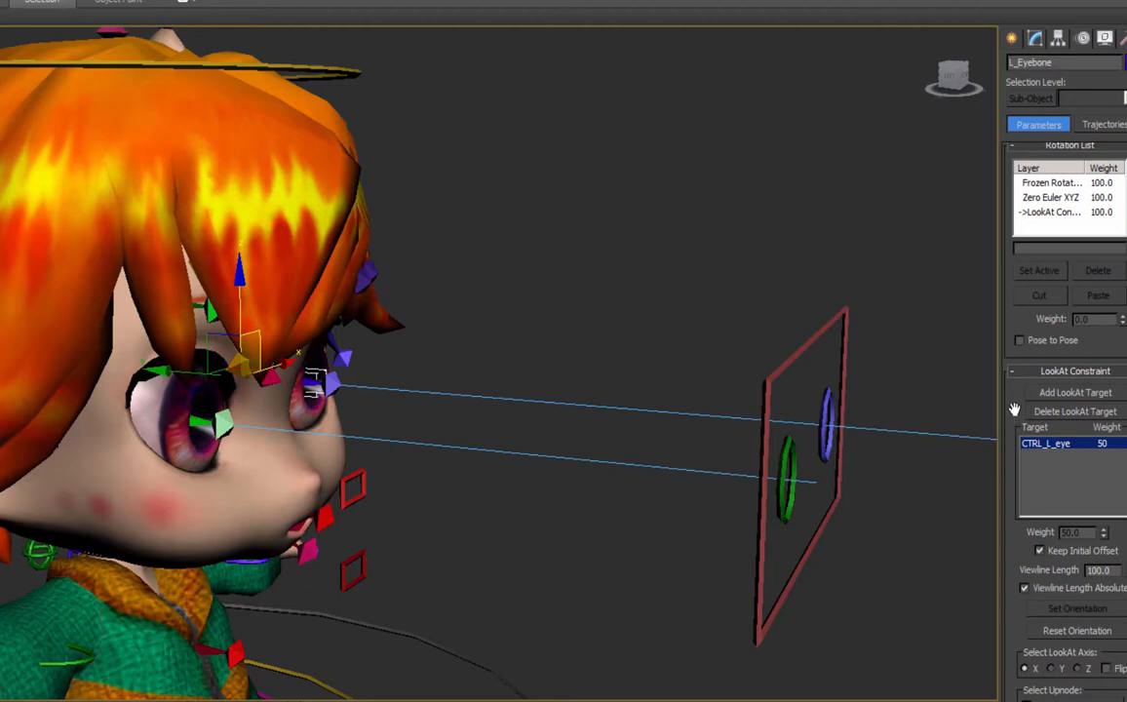
left_click_drag(1019, 371, 1019, 203)
left_click_drag(1126, 402, 1126, 439)
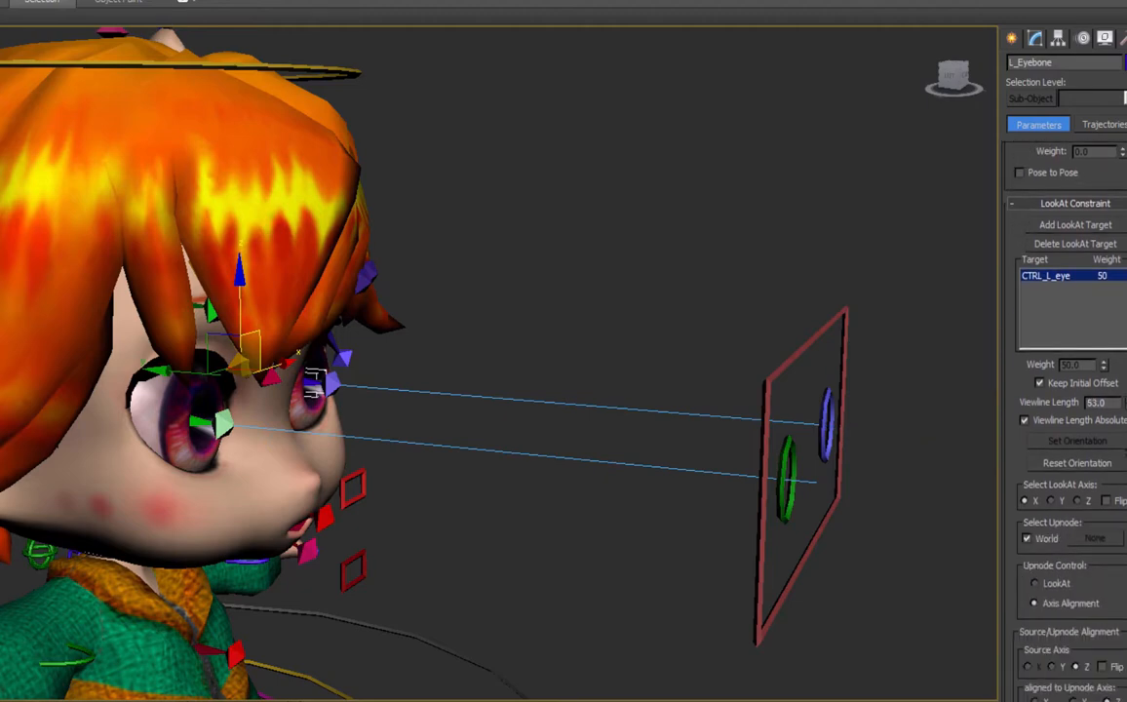
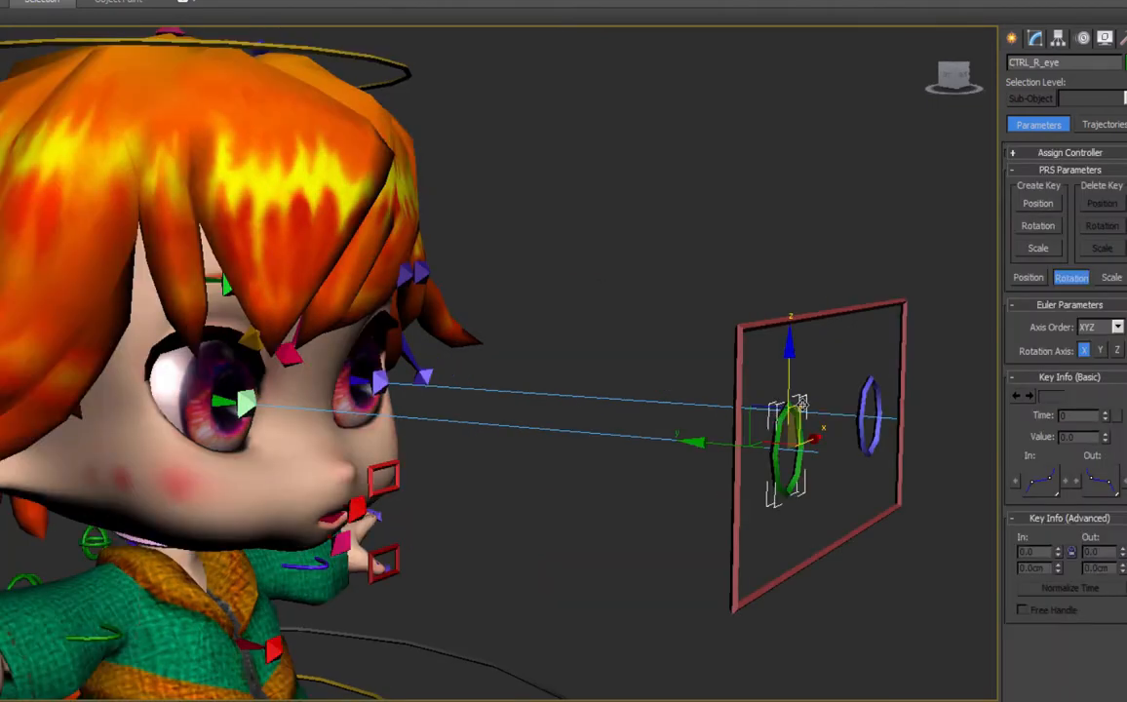
Test each eye's LookAt constraint by moving CTRL_R_eye and CTRL_L_eye individually within the rectangle.
left_click_drag(783, 411, 839, 455)
middle_click_drag(840, 456, 653, 528, "alt")
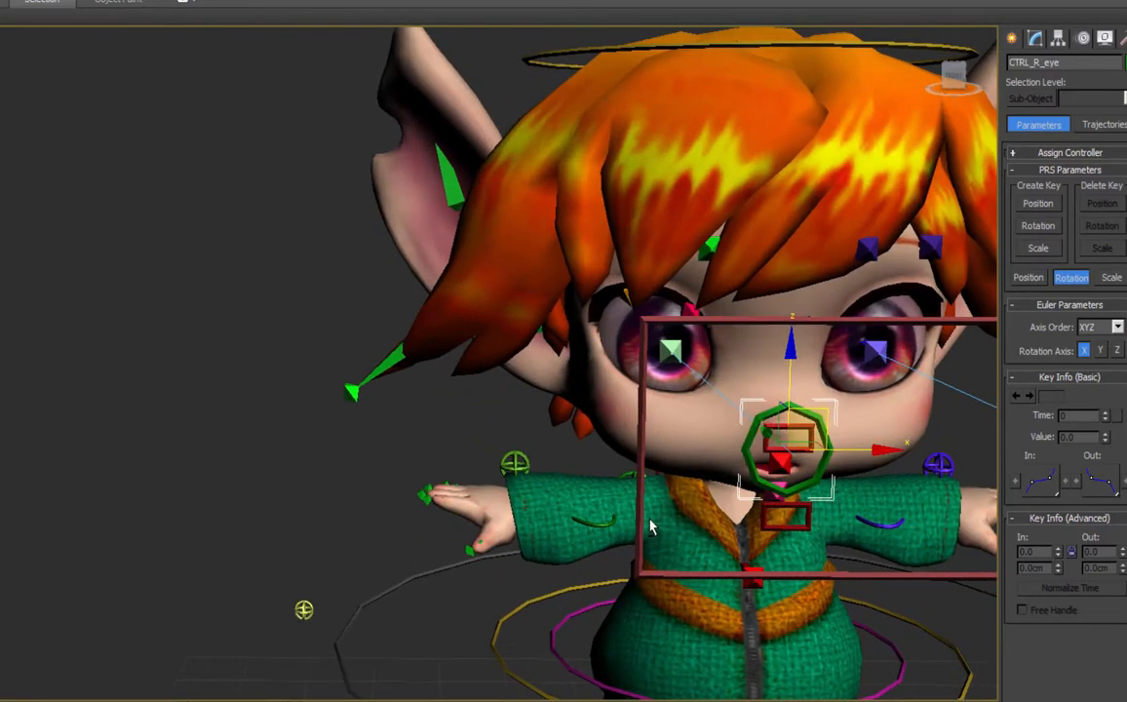
middle_click_drag(840, 494, 477, 308)
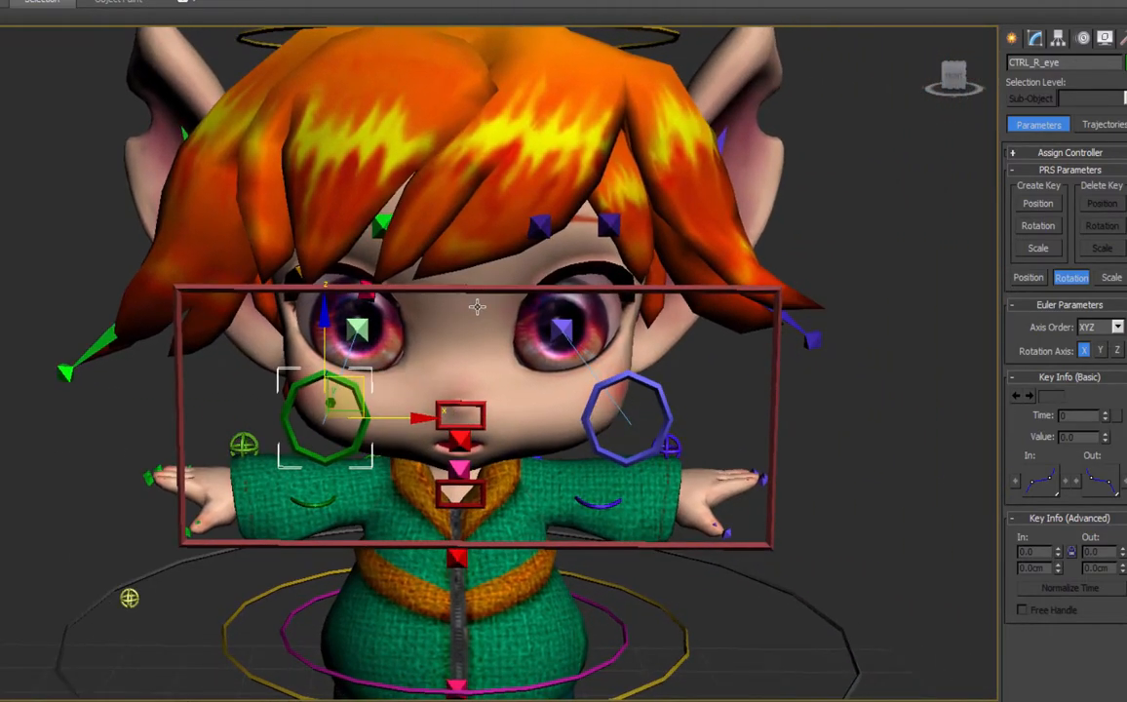
left_click(588, 415)
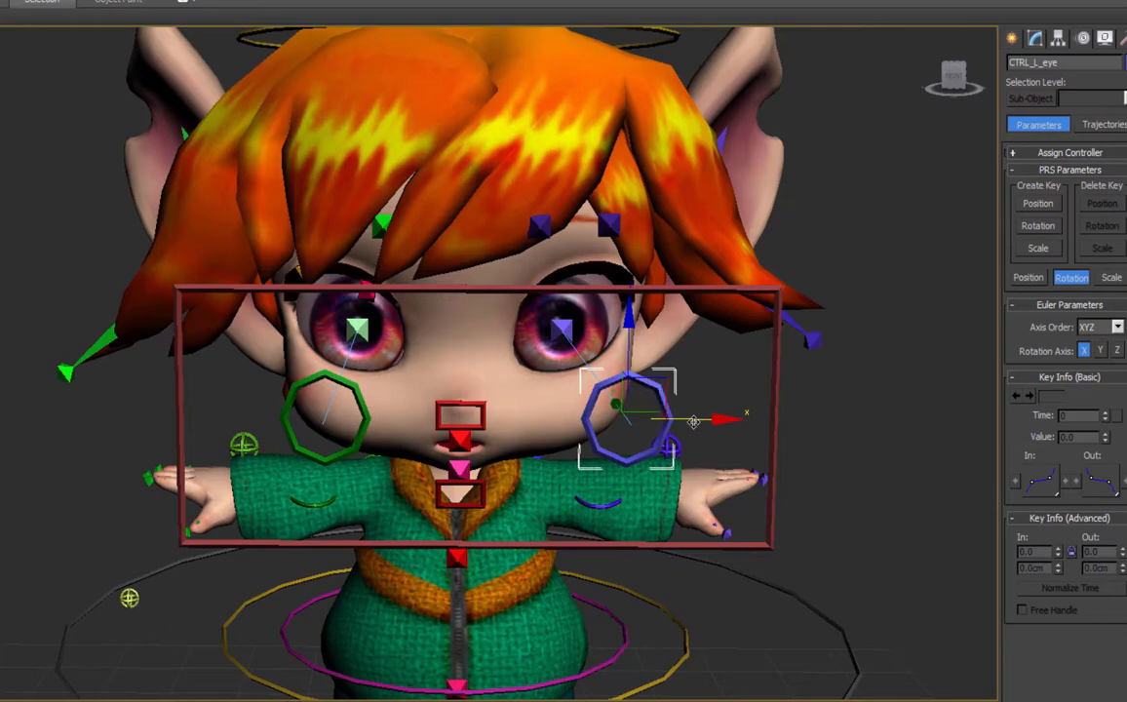
left_click_drag(736, 421, 446, 414)
left_click(364, 425)
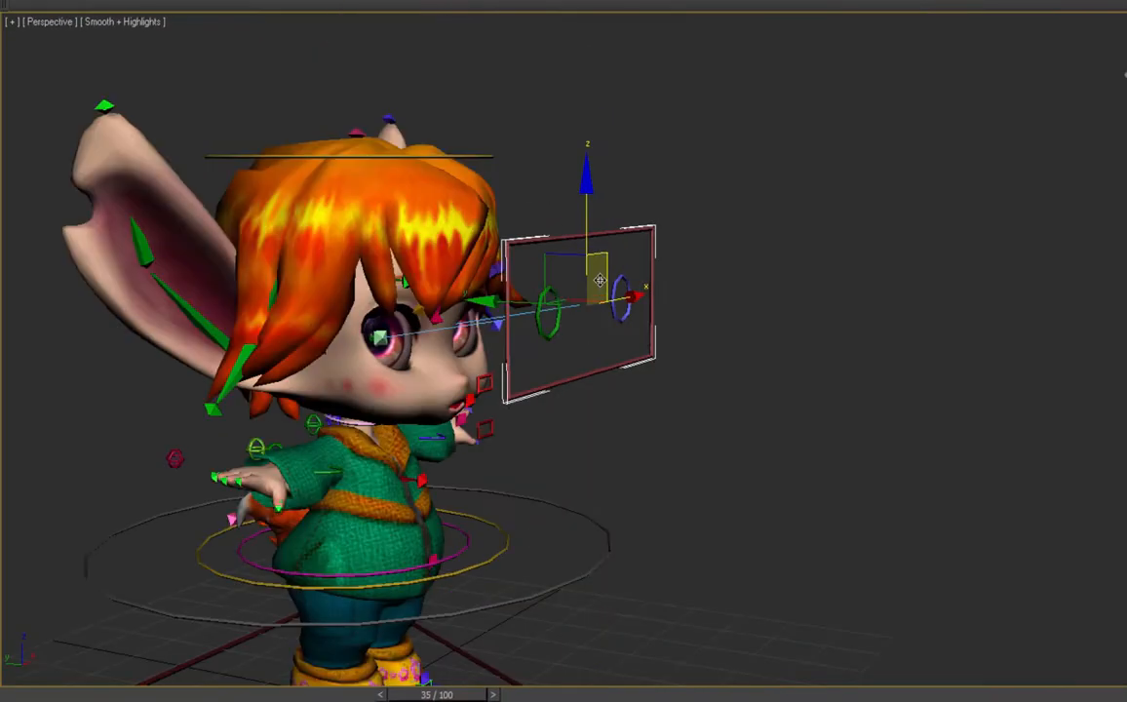
Test both eyes together by moving CTRL_Eyes around in front of the face, and shift the right eye control on its own.
left_click_drag(604, 280, 660, 335)
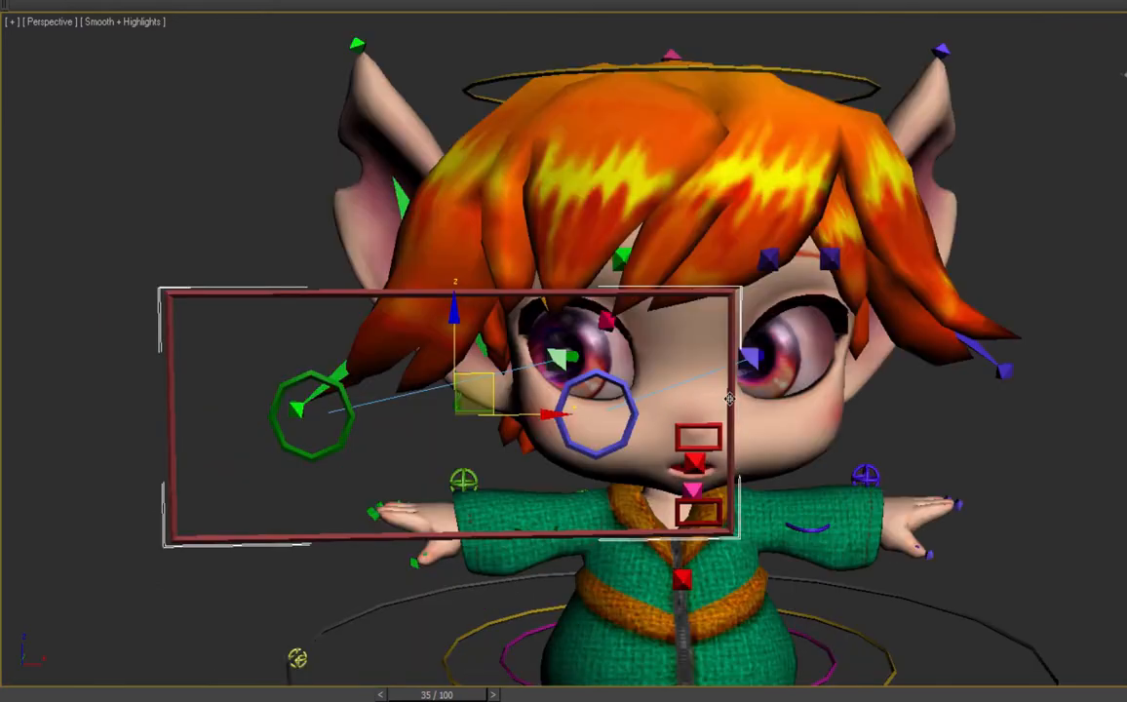
left_click_drag(730, 398, 597, 361)
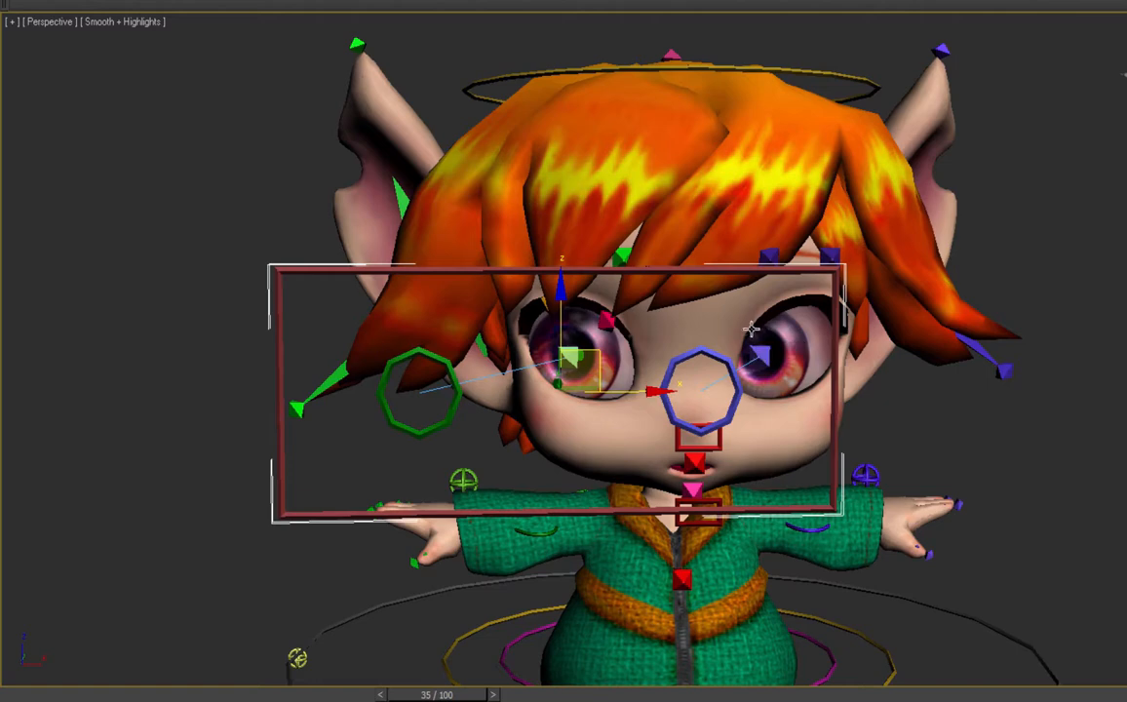
left_click(455, 392)
left_click_drag(480, 399, 284, 376)
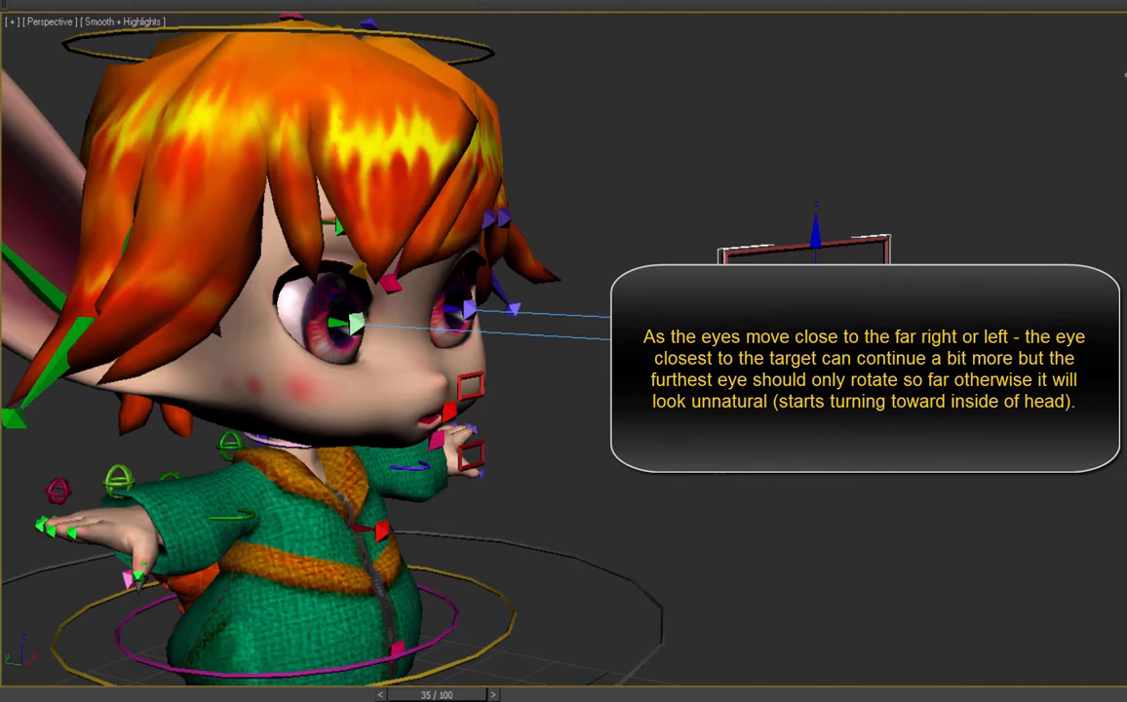
left_click_drag(860, 370, 600, 366)
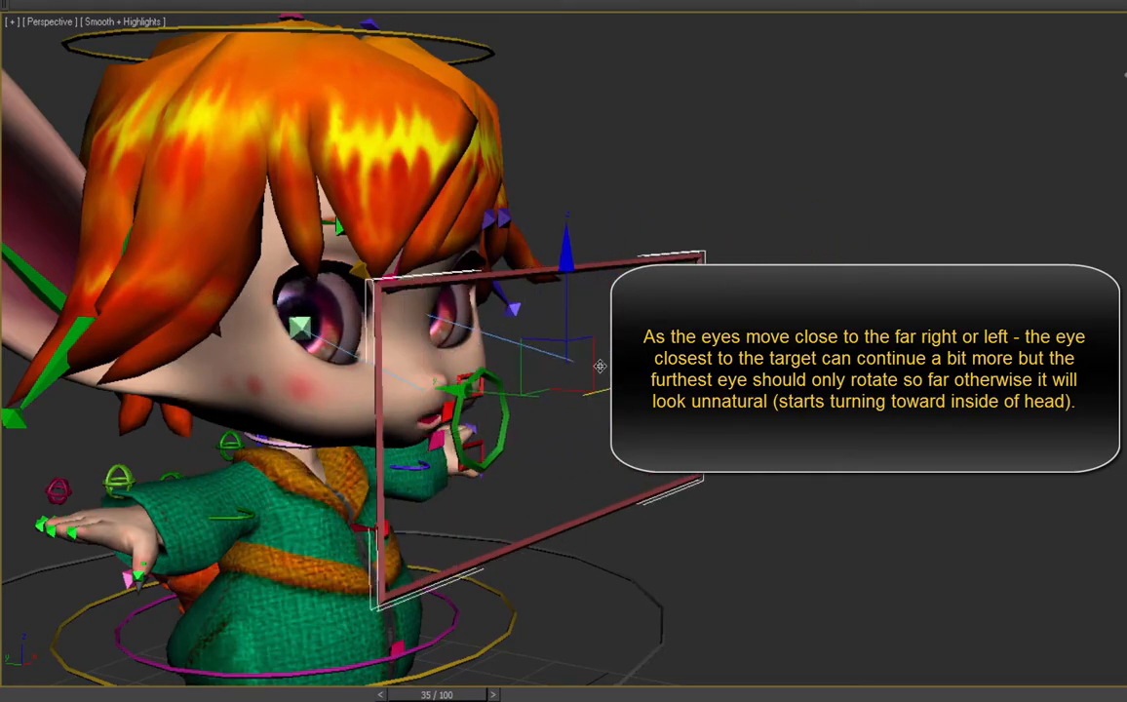
Test the eyes by shifting CTRL_Eyes further out and moving the left and right eye controls individually in front of the face.
scroll(585, 390, "down", 5)
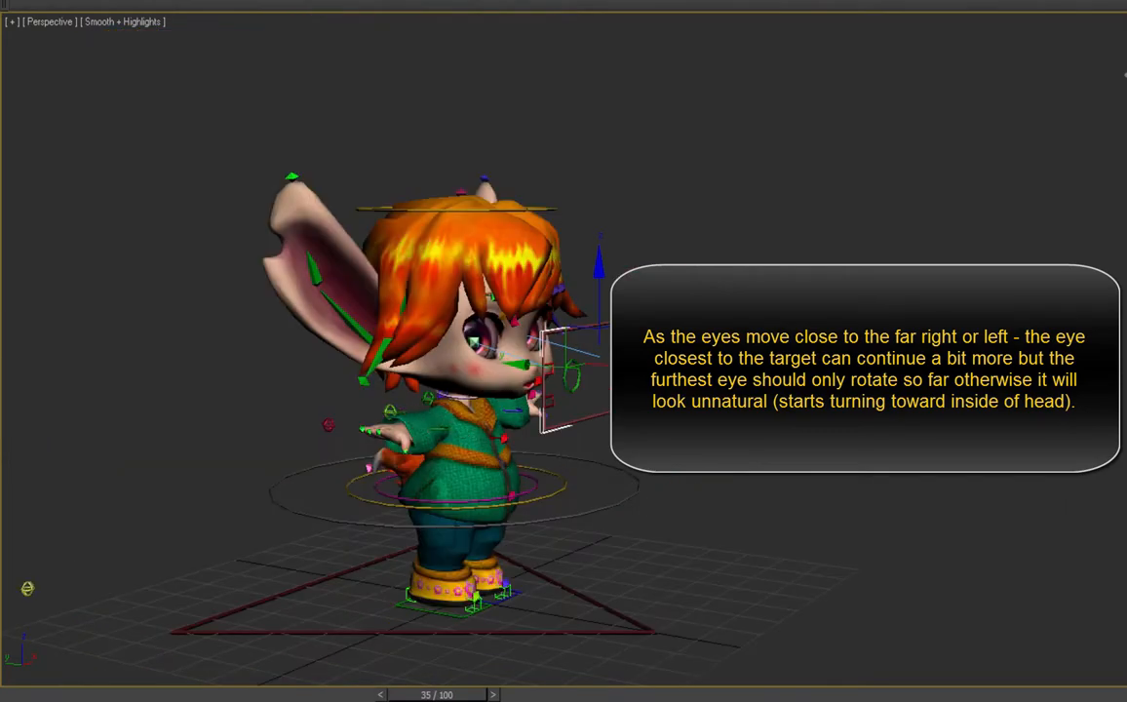
left_click_drag(521, 365, 602, 350)
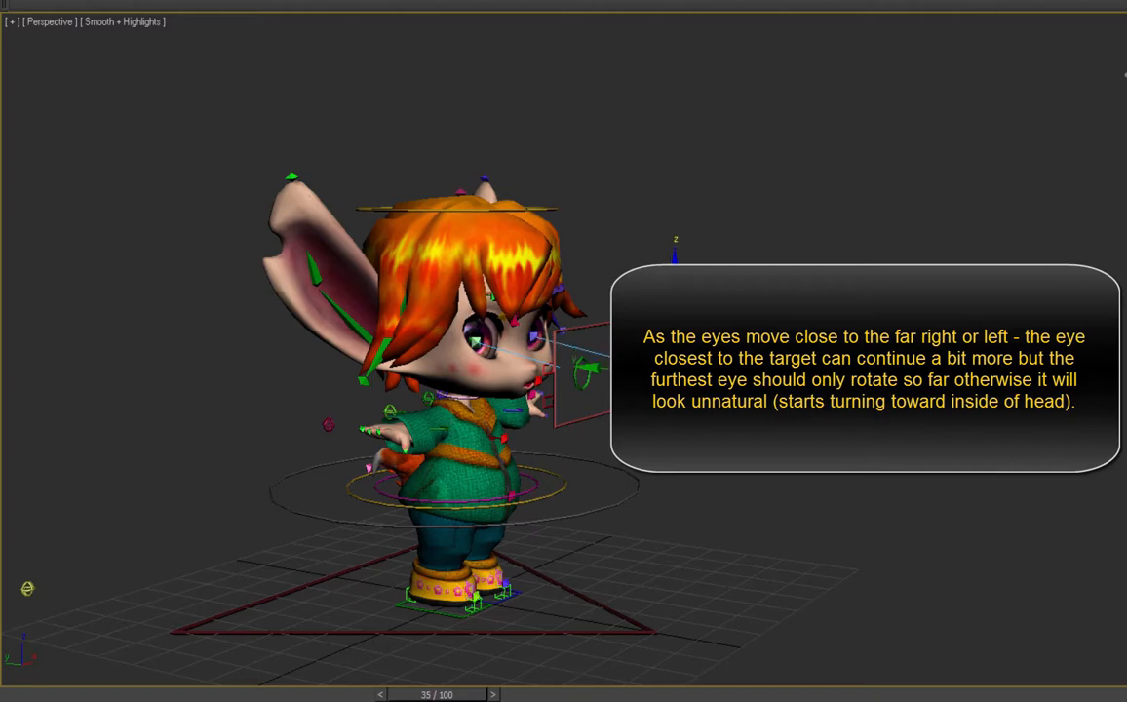
middle_click_drag(751, 363, 650, 355, "alt")
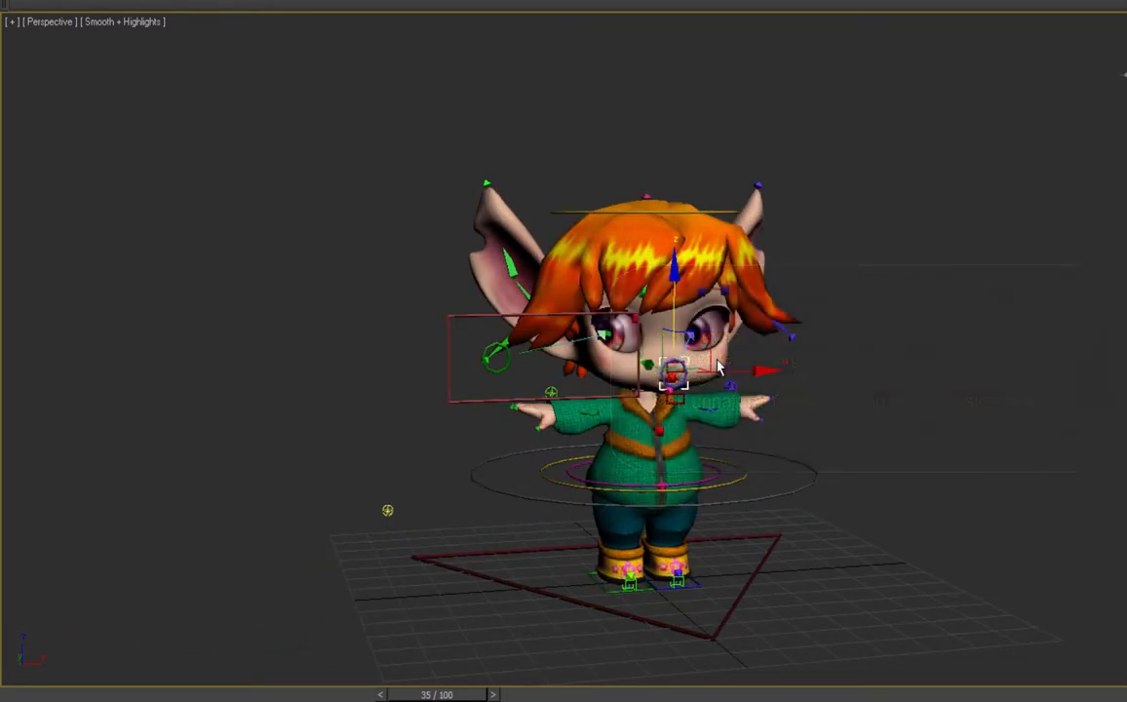
left_click(715, 363)
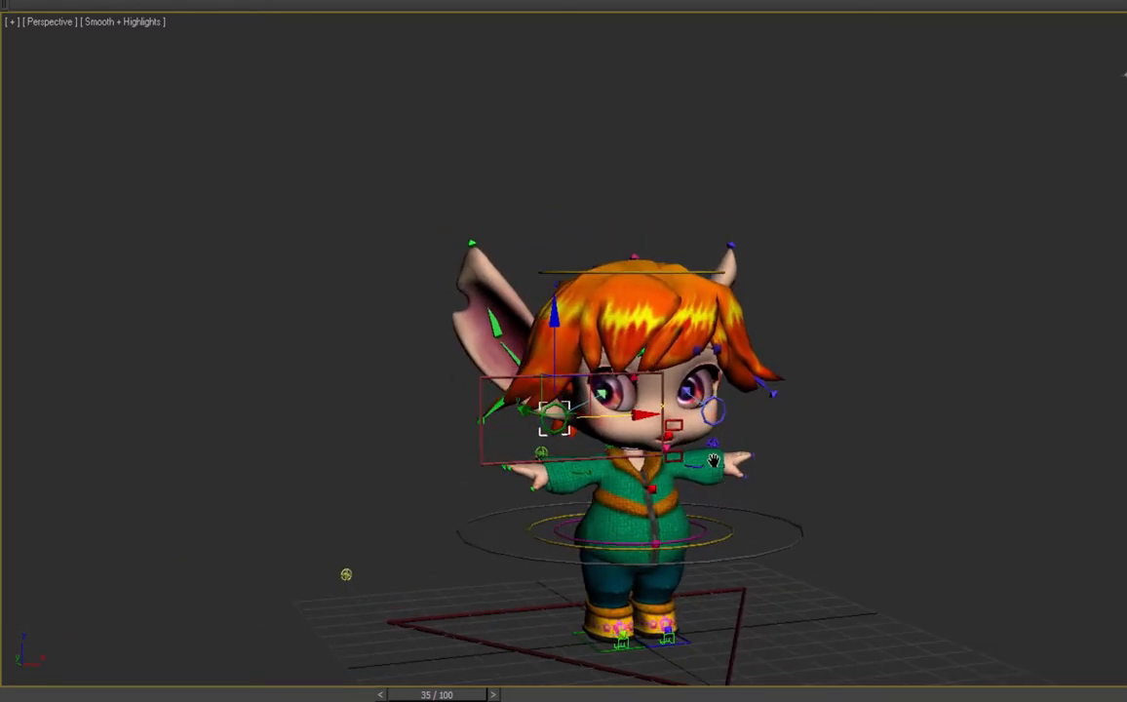
scroll(715, 457, "up", 4)
scroll(715, 457, "up", 6)
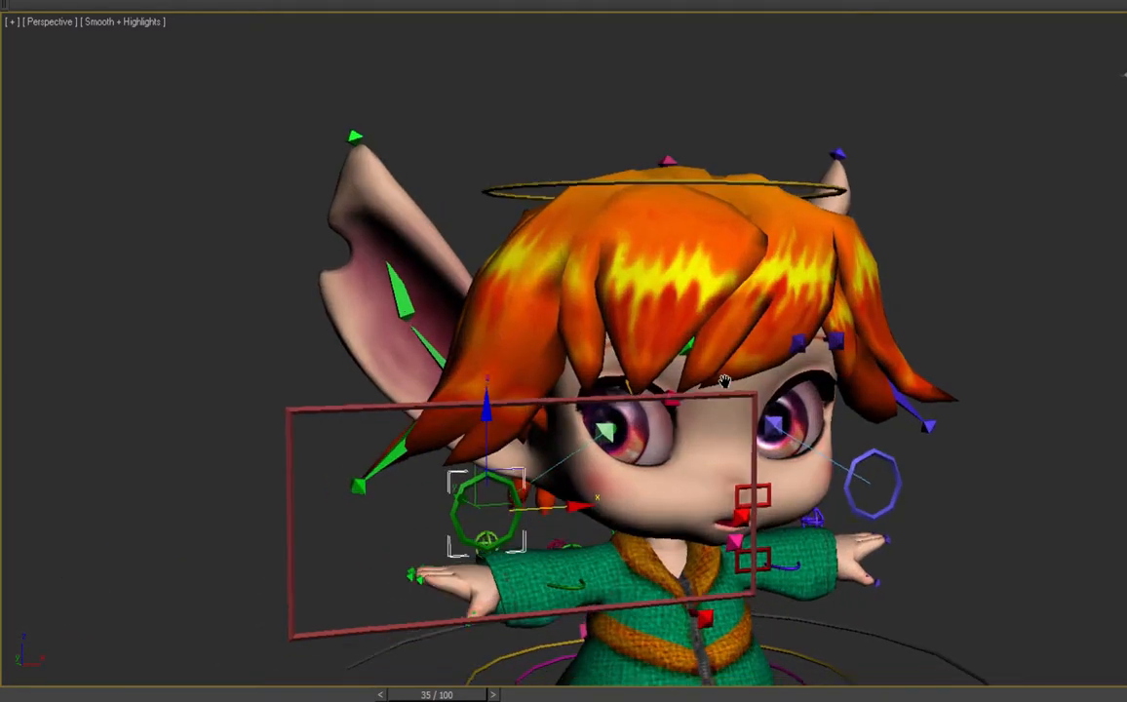
Set the X position of CTRL_L_eye to 9 cm and of CTRL_R_eye to -9 cm.
key("f")
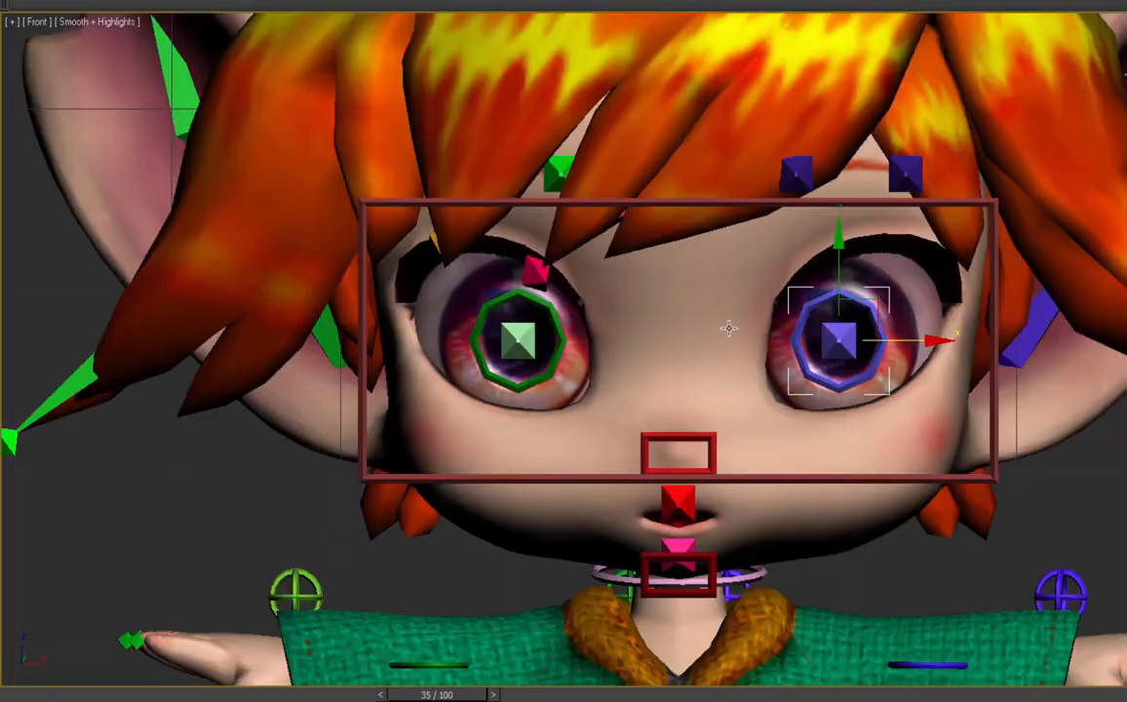
middle_click_drag(739, 351, 768, 371, "alt")
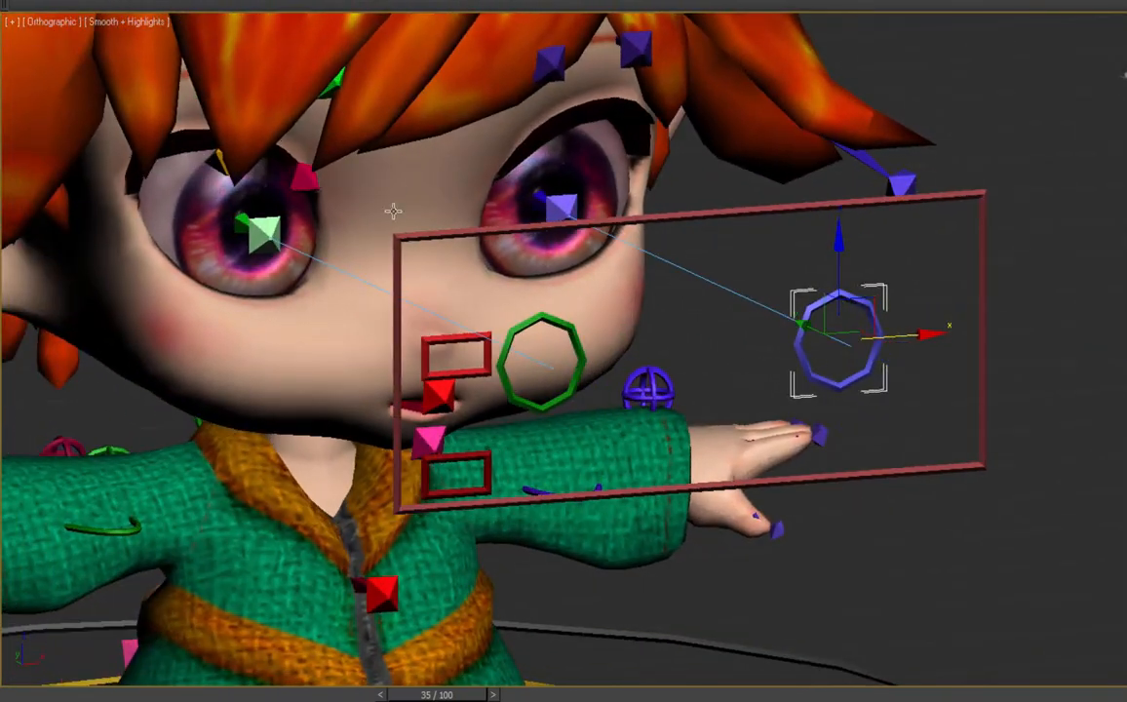
middle_click_drag(802, 426, 792, 401, "alt")
key("p")
scroll(793, 401, "down", 4)
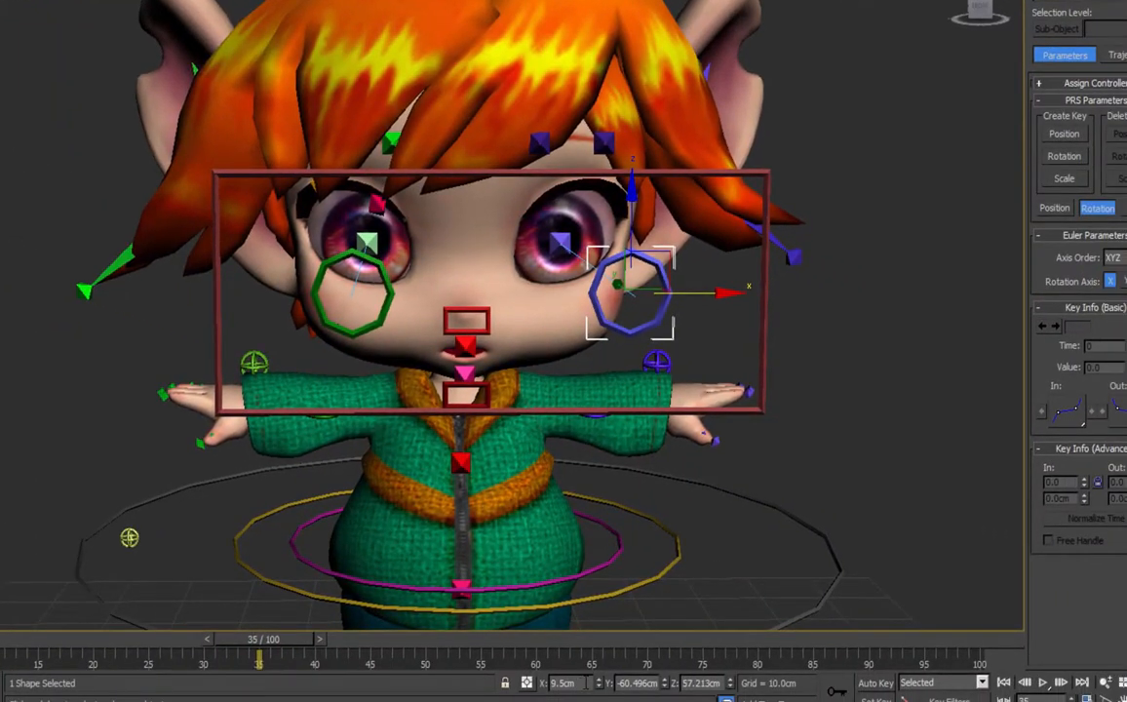
left_click_drag(585, 683, 529, 686)
type("9")
key("Return")
left_click(379, 274)
left_click_drag(584, 683, 497, 675)
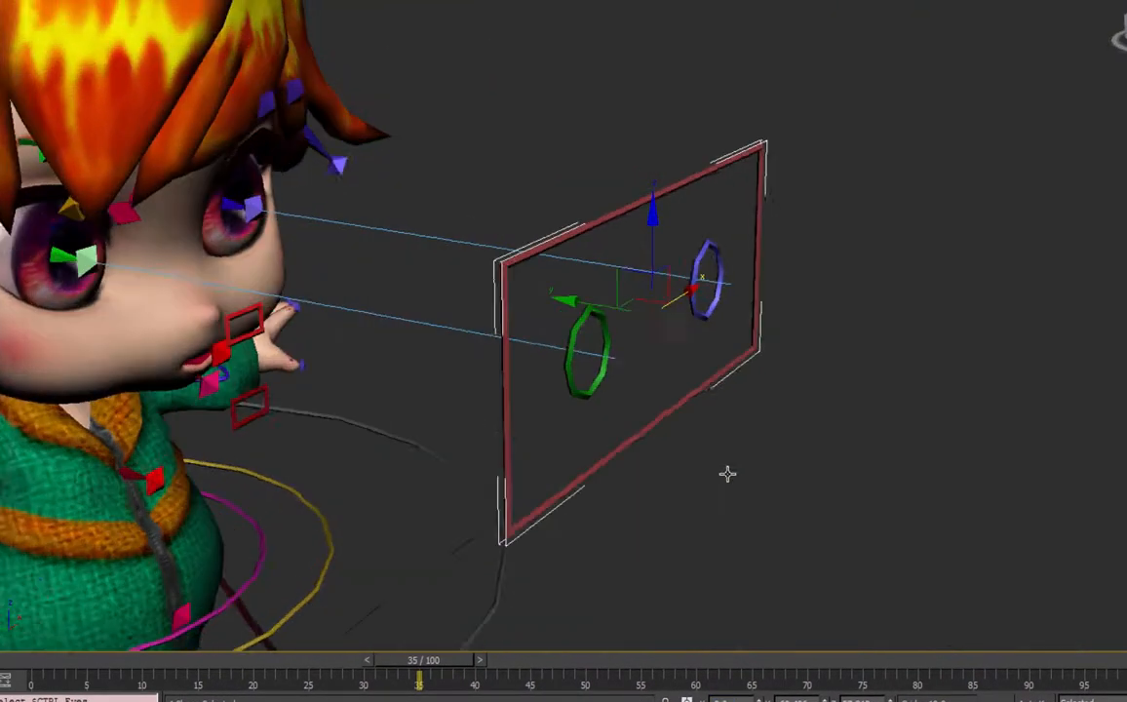
Move CTRL_Eyes straight back until the rectangle sits close in front of the face, and check both eyes from the front.
middle_click_drag(727, 474, 777, 463, "alt")
left_click_drag(563, 308, 154, 264)
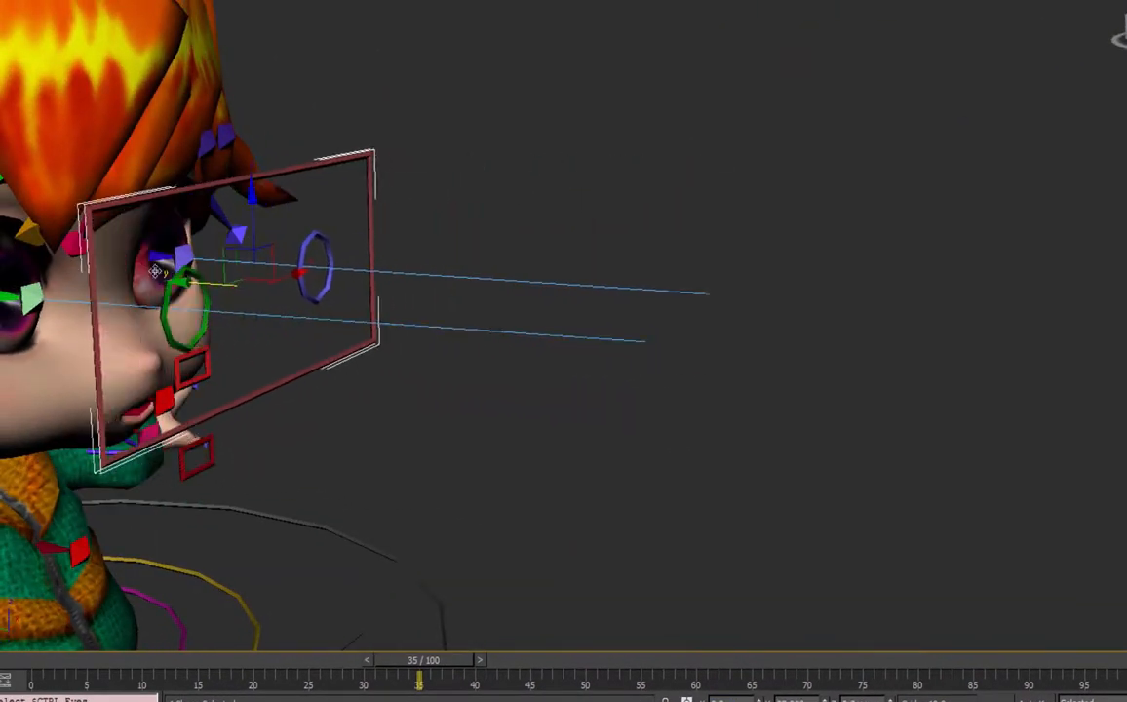
middle_click_drag(673, 390, 498, 337, "alt")
middle_click_drag(295, 342, 556, 349)
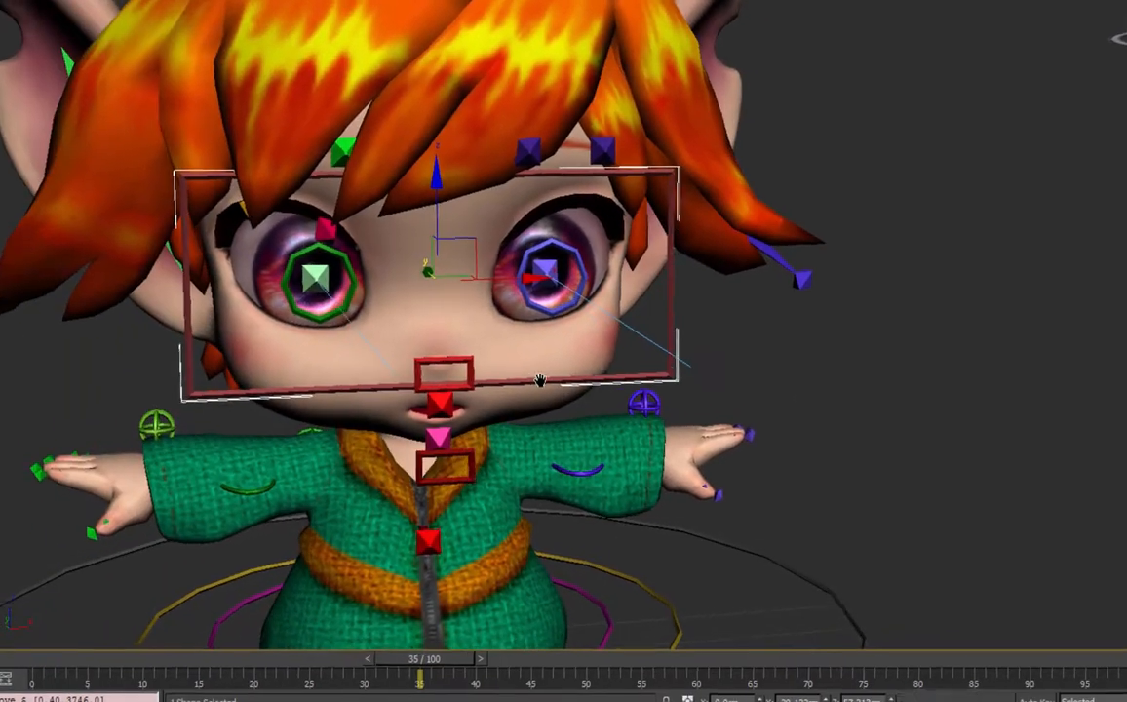
Move both eye controls closer together, with CTRL_L_eye at X 8 cm and CTRL_R_eye at X -8 cm.
left_click(561, 261)
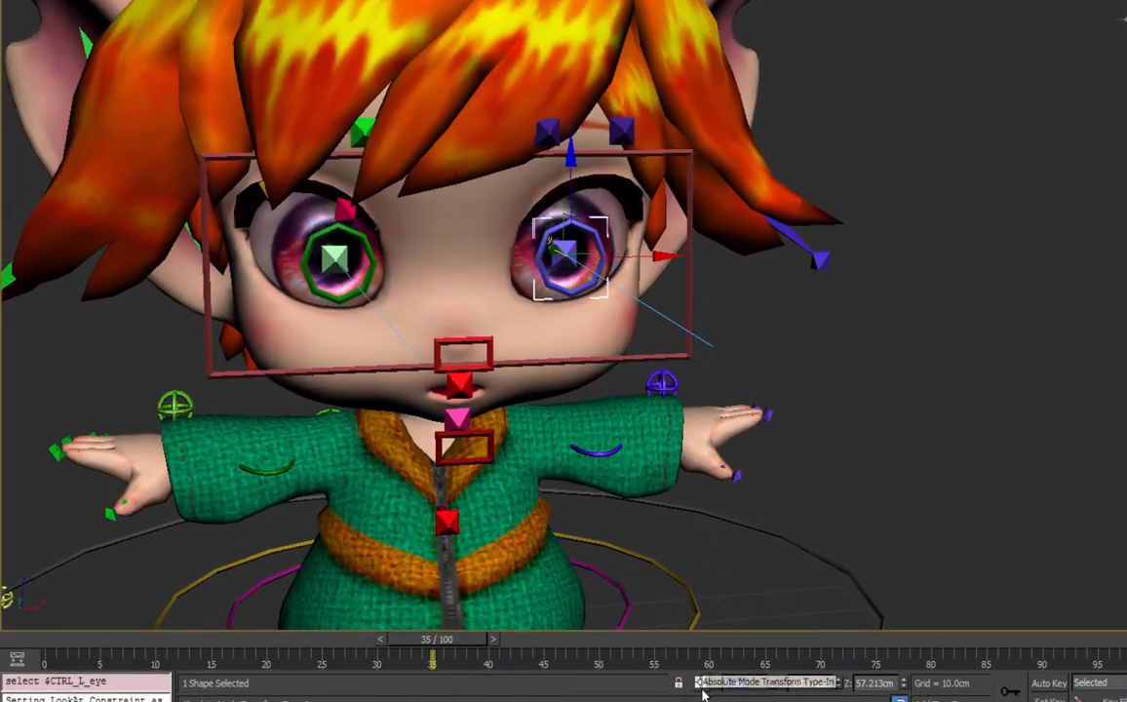
left_click(334, 258)
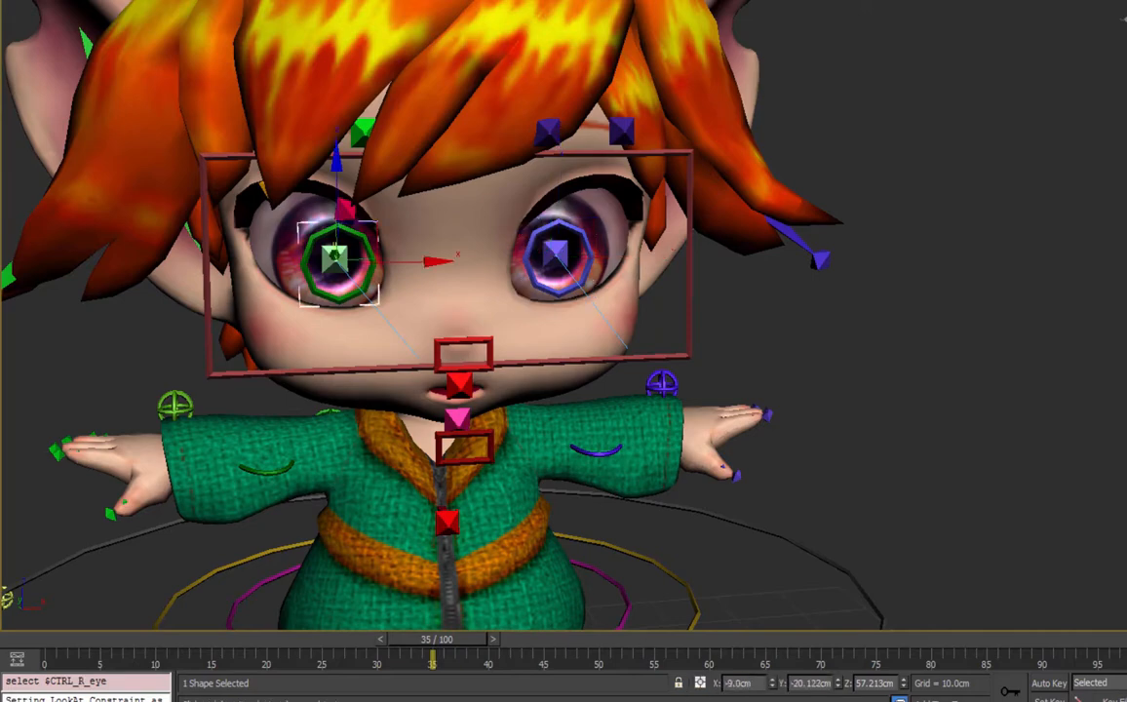
left_click_drag(764, 689, 699, 689)
type("-8")
key("Return")
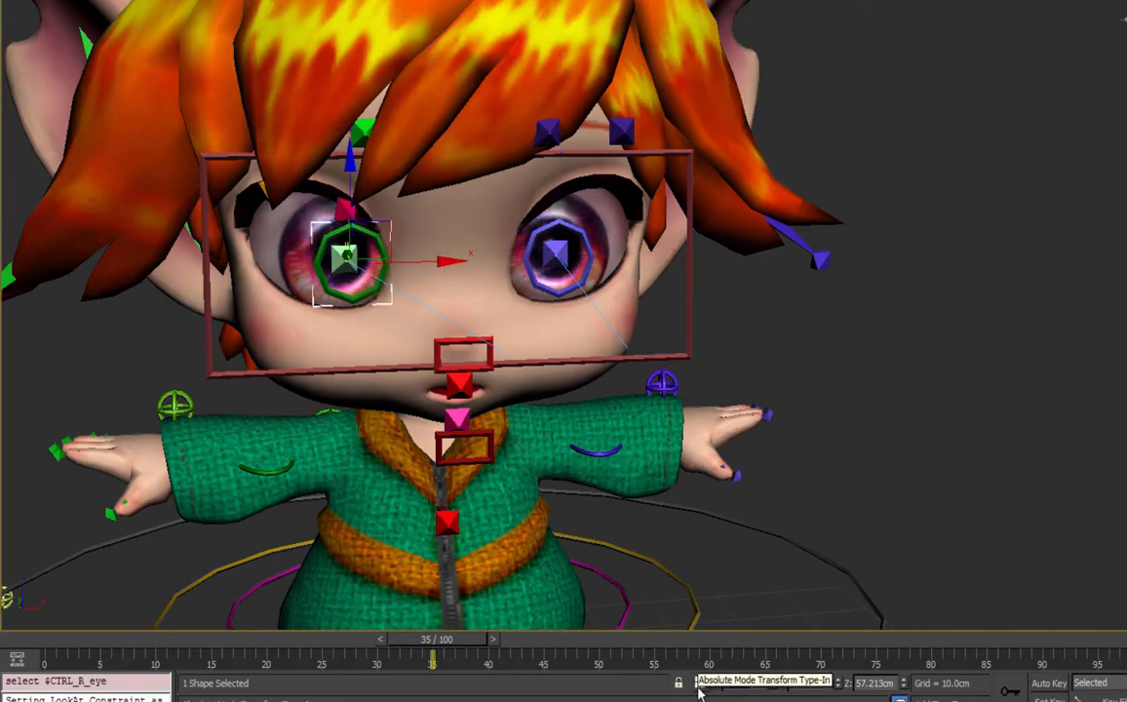
Check the eye viewlines from the side and above, and set CTRL_L_eye's X position to 7 cm.
middle_click_drag(494, 328, 704, 426)
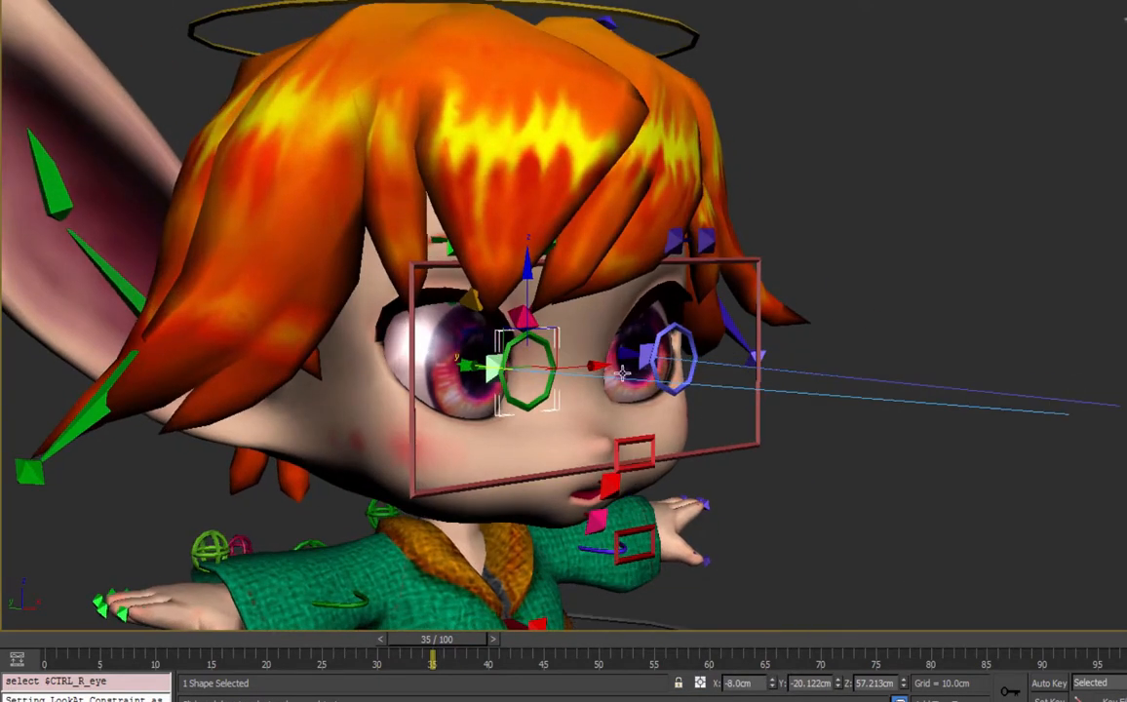
middle_click_drag(555, 354, 550, 410, "alt")
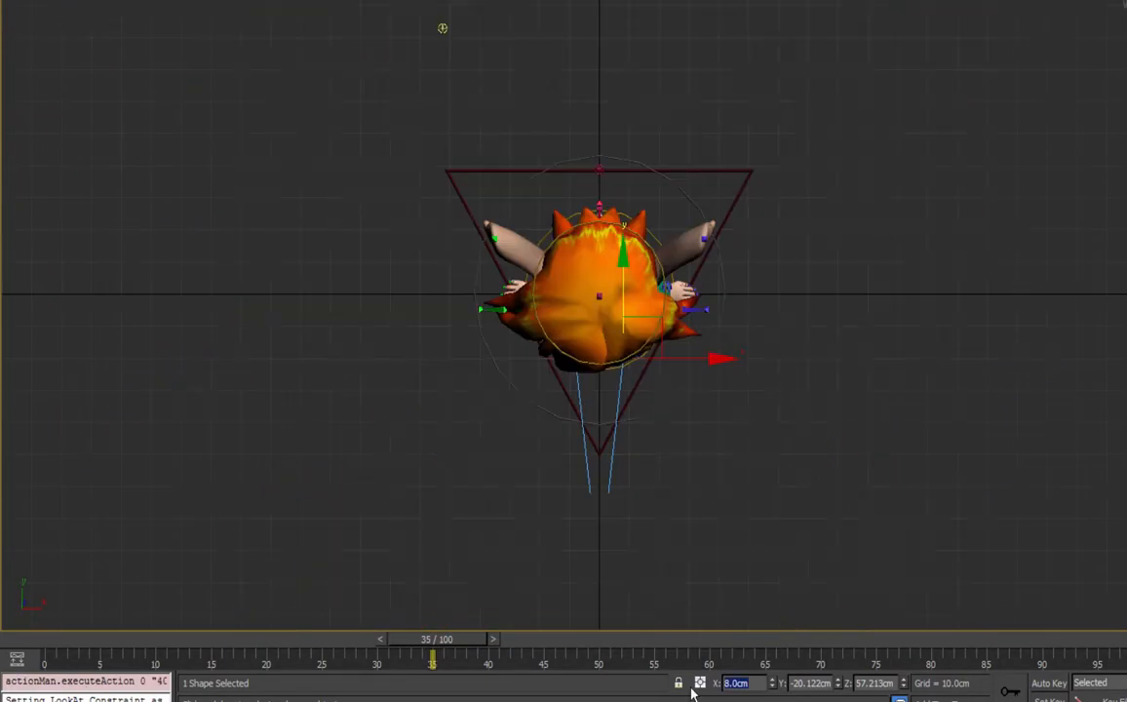
type("7")
key("Return")
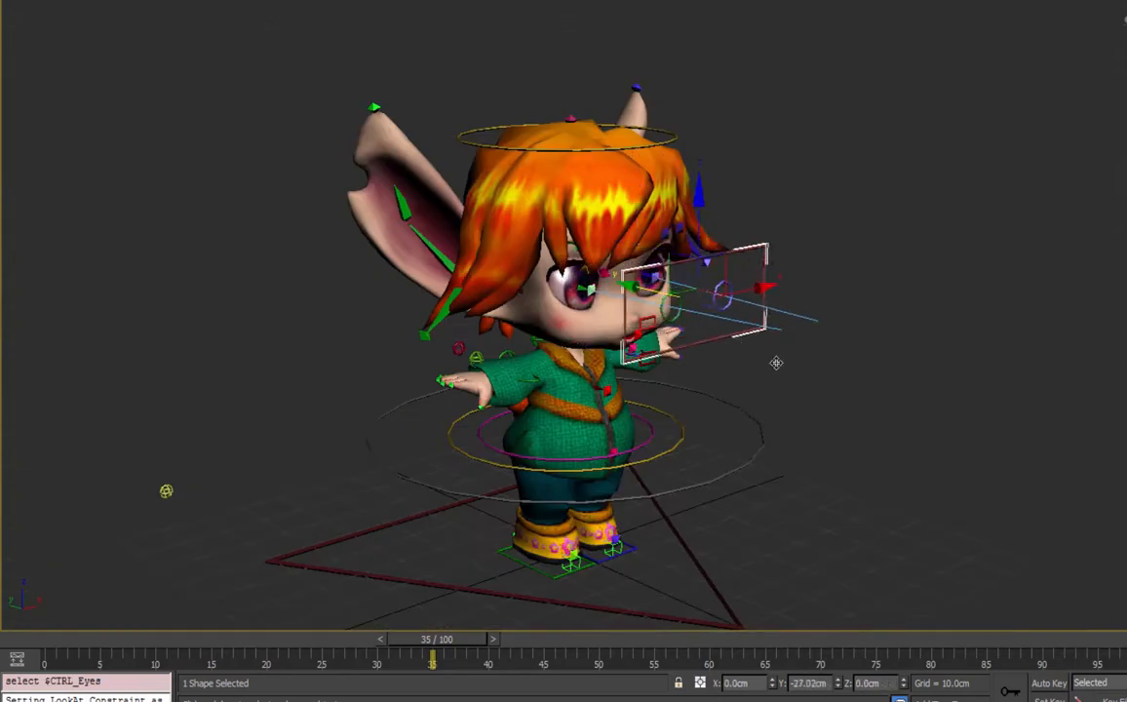
Test the eyes' convergence by moving CTRL_Eyes far out and back close to the face, and undo the move toward the face.
left_click_drag(777, 363, 615, 335)
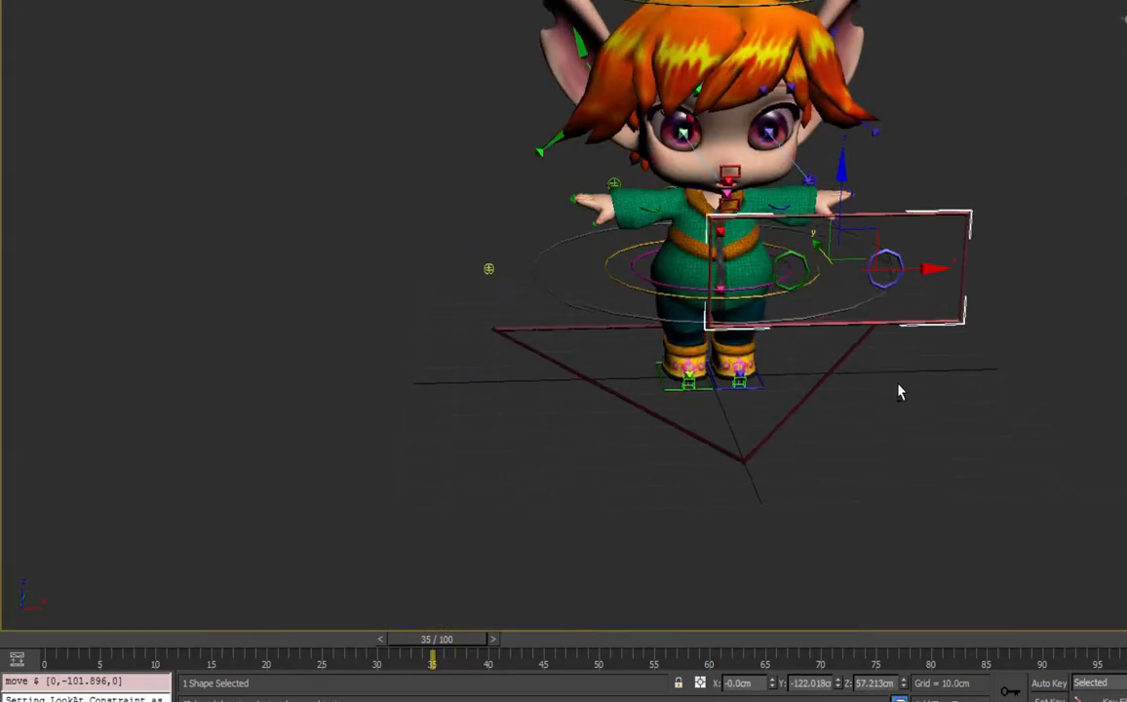
middle_click_drag(898, 390, 629, 241, "alt")
left_click_drag(629, 241, 198, 226)
middle_click_drag(198, 227, 405, 244, "alt")
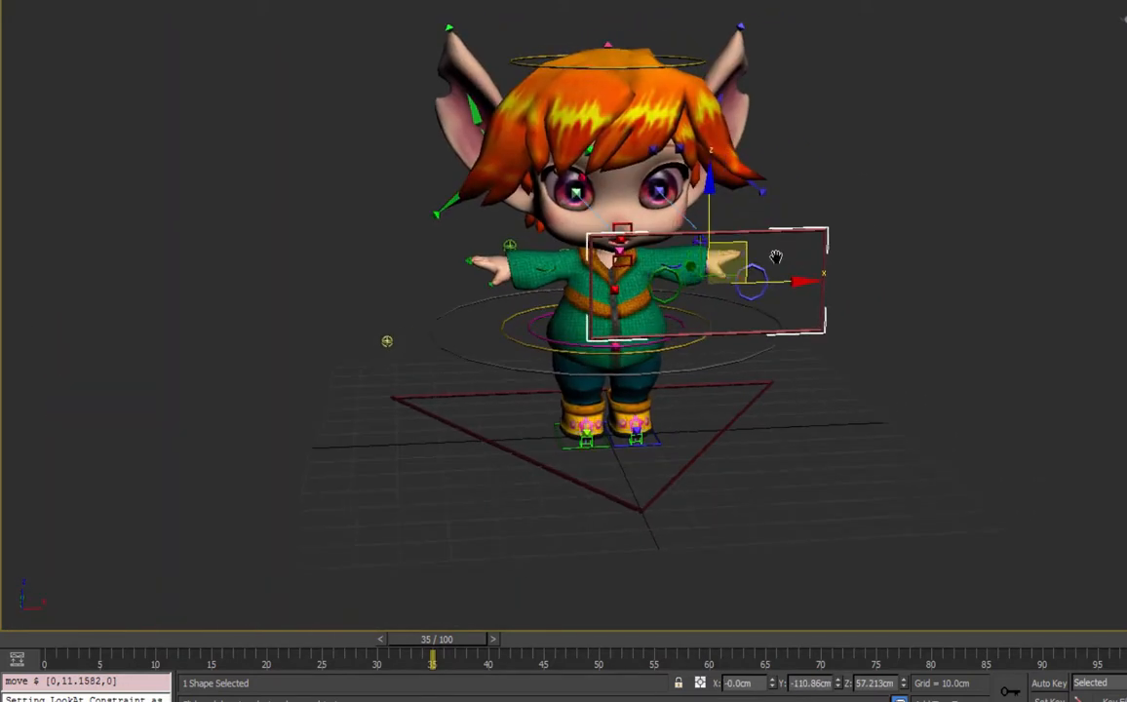
left_click_drag(173, 281, 129, 286)
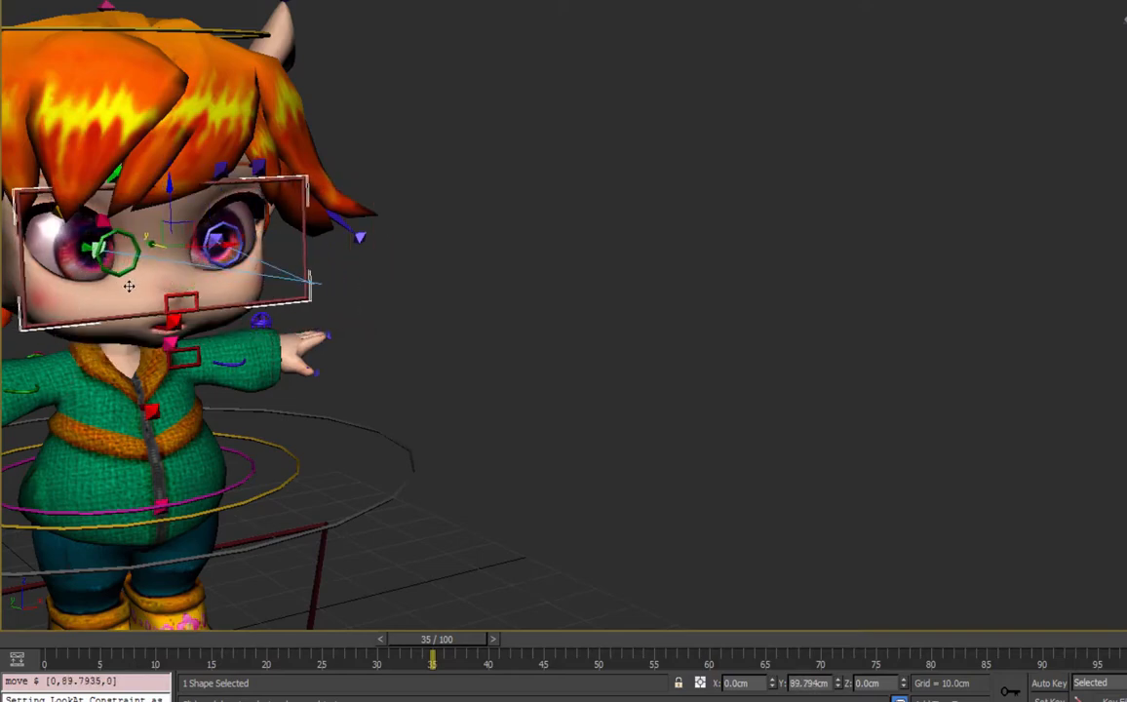
middle_click_drag(128, 286, 272, 330, "alt")
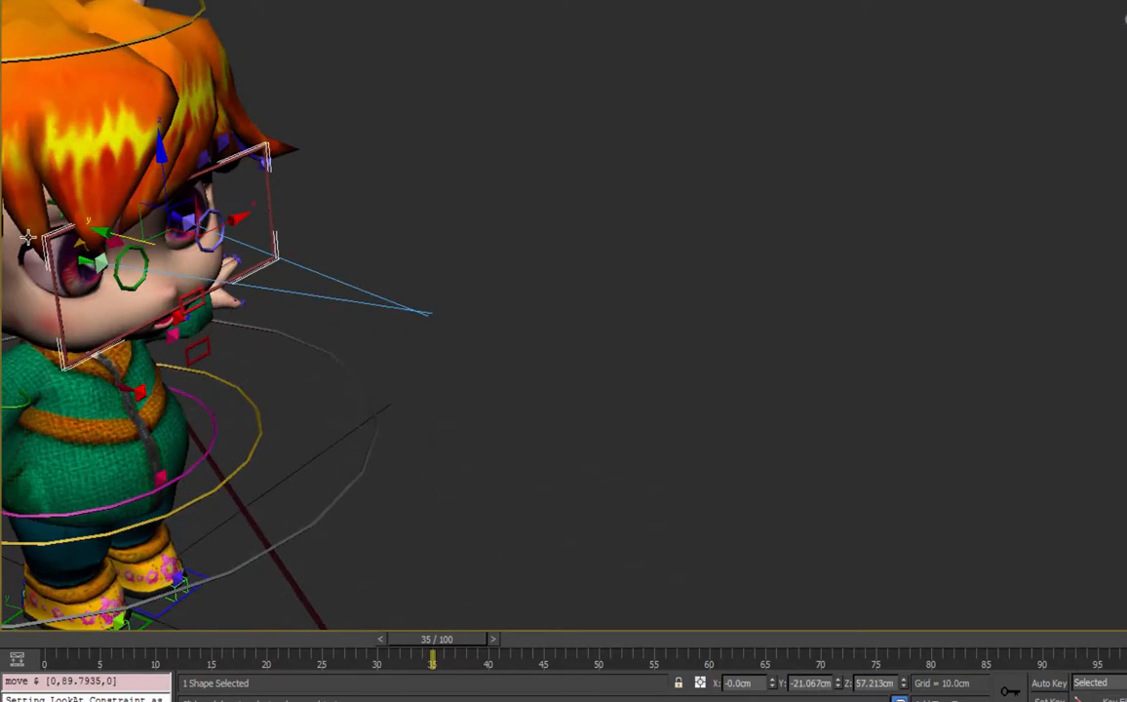
key("ctrl+z")
middle_click_drag(107, 280, 682, 342)
middle_click_drag(683, 341, 387, 304, "alt")
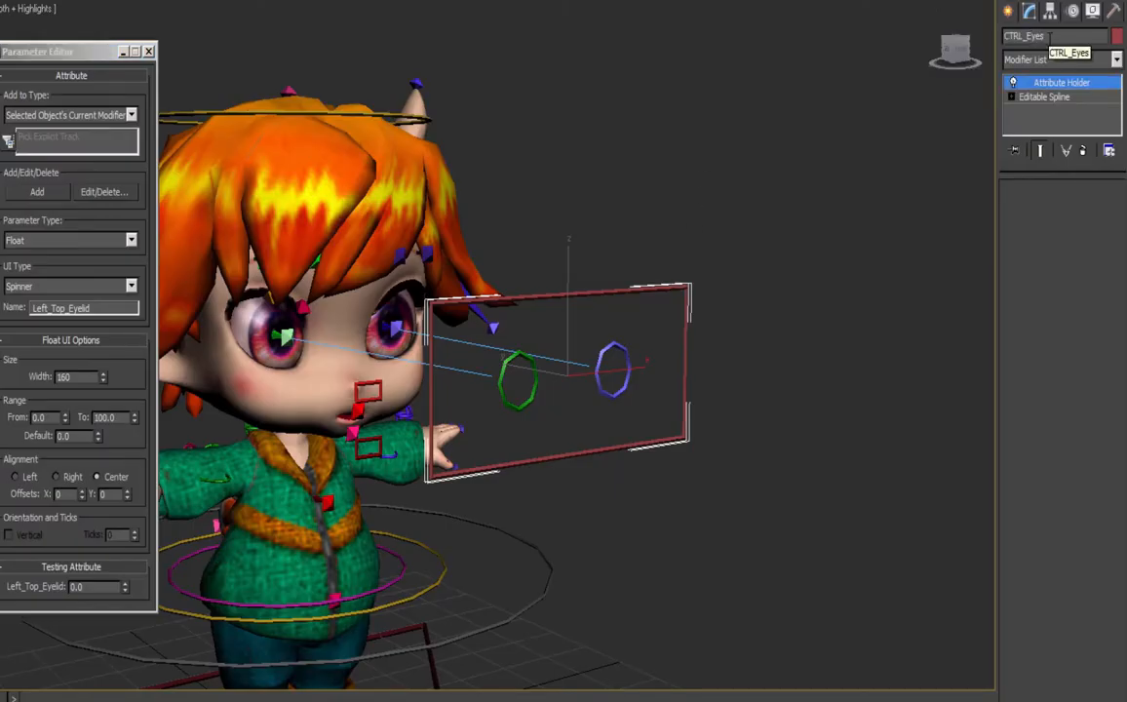
Add an Attribute Holder modifier to CTRL_Eyes and open the Parameter Editor.
left_click(1097, 60)
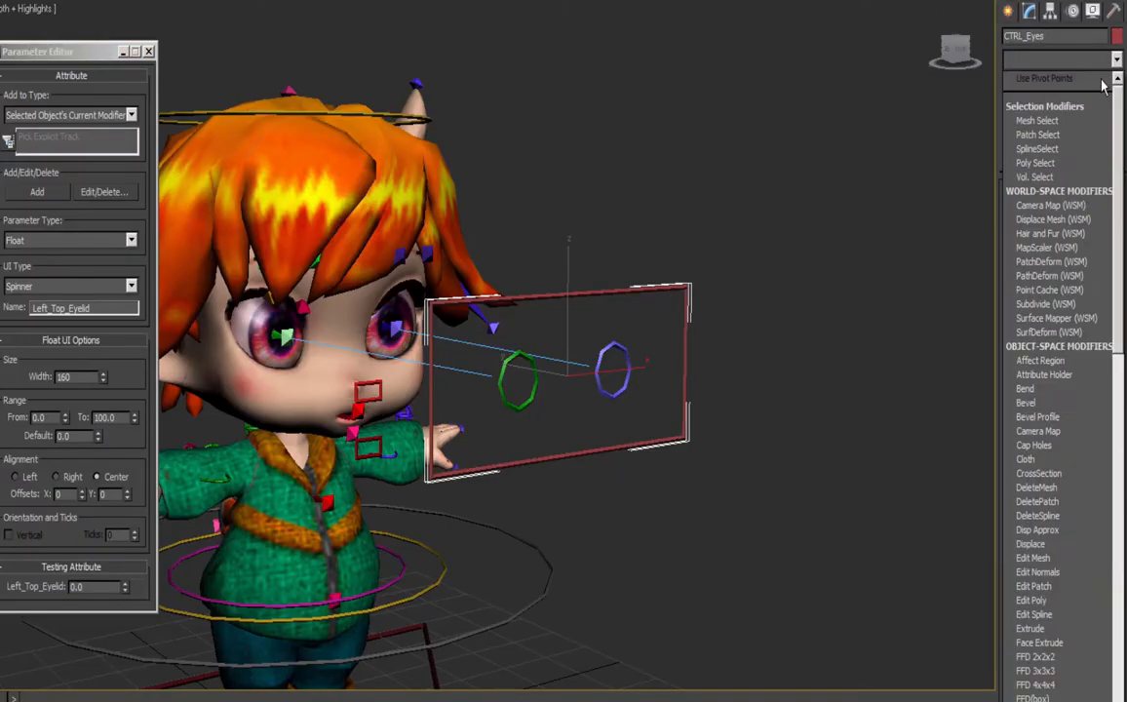
left_click(1038, 379)
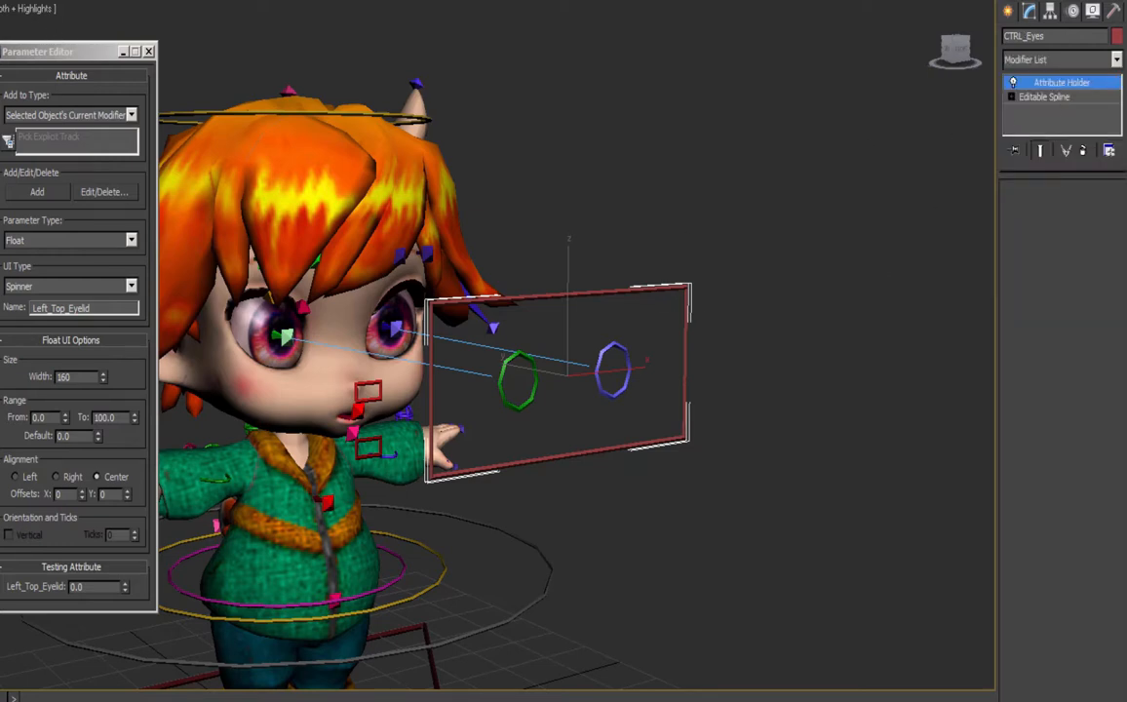
left_click(162, 1)
left_click(163, 2)
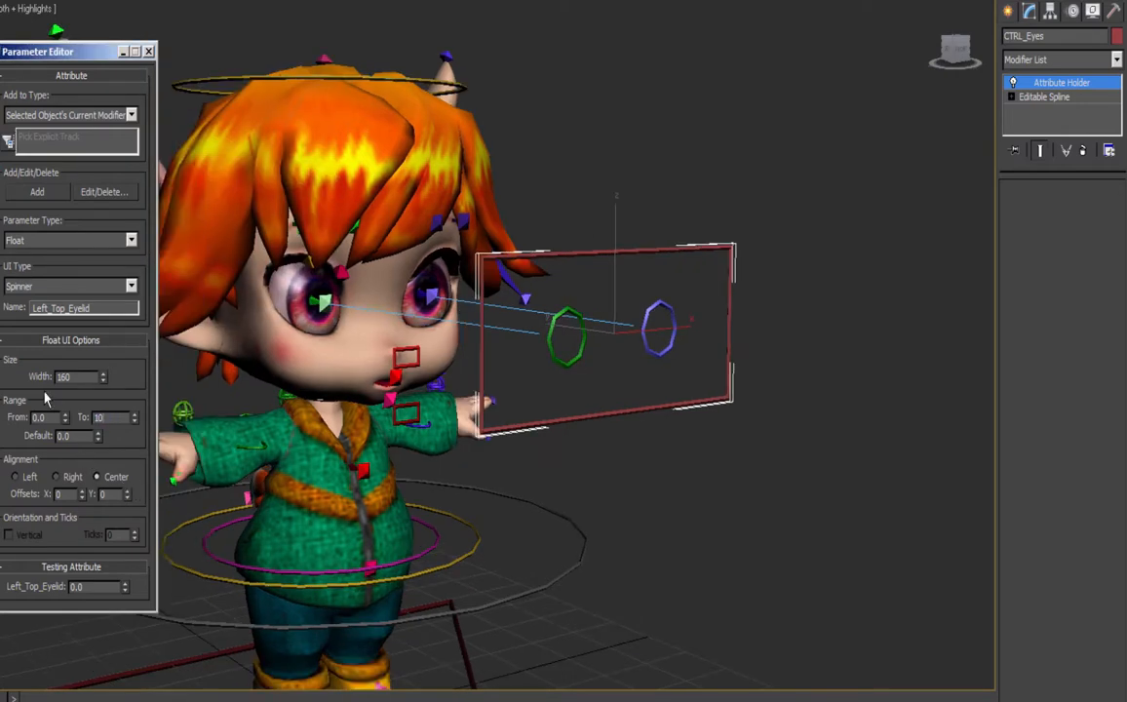
Add the float spinner attribute Left_Top_Eyelid to CTRL_Eyes with a range of 0 to 20 and right alignment.
type("20")
left_click(55, 477)
left_click(36, 191)
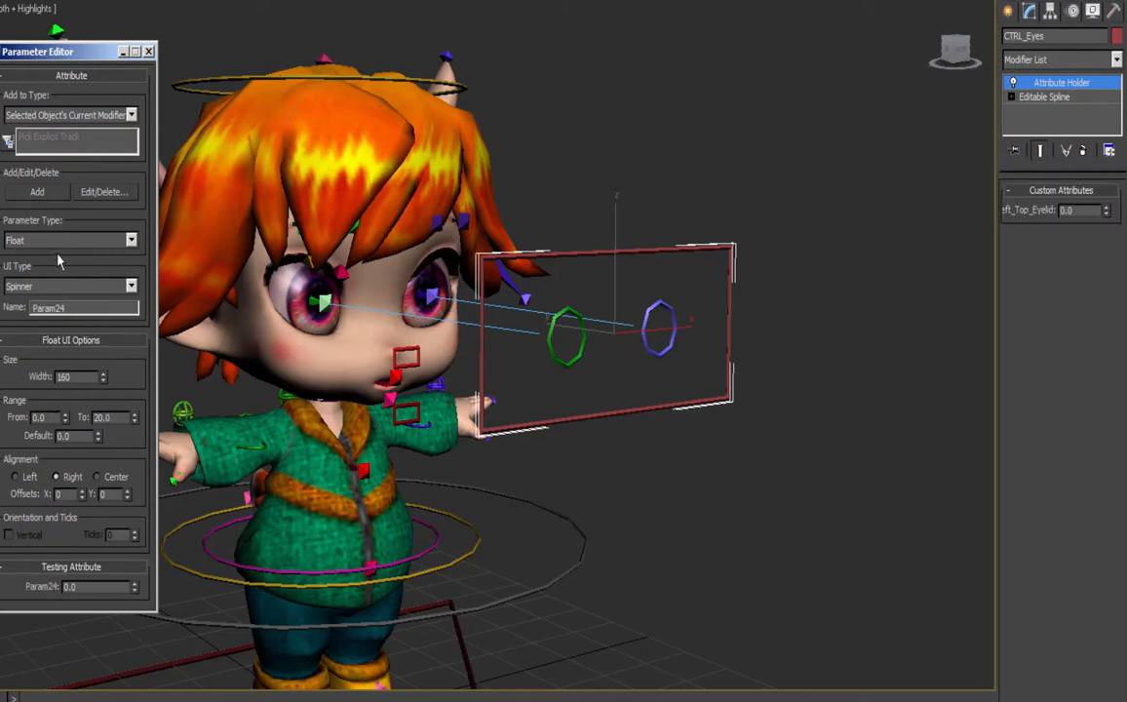
Rename the Left_Top_Eyelid attribute to LeftTop_Lid and apply the change.
left_click(103, 191)
left_click(248, 322)
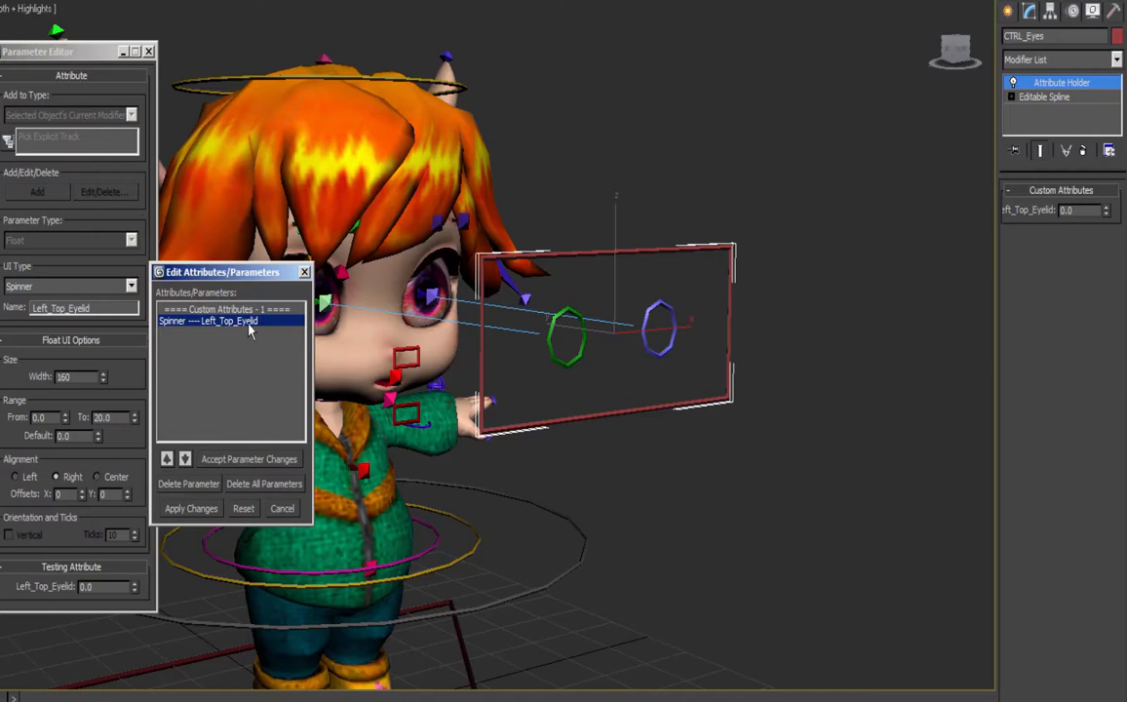
key("BackSpace")
key("BackSpace")
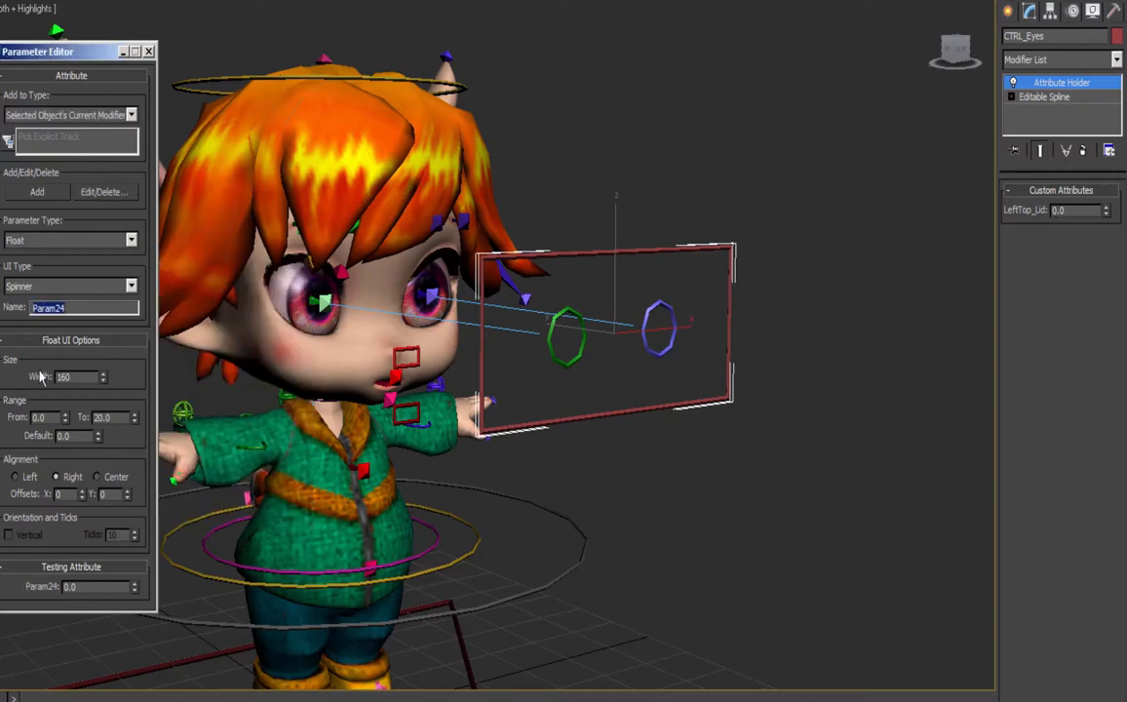
Add three more float spinner attributes to CTRL_Eyes named LeftBot_Lid, RightTop_Lid and RightBot_Lid.
type("LeftBot_Lid")
left_click(39, 193)
type("RightT")
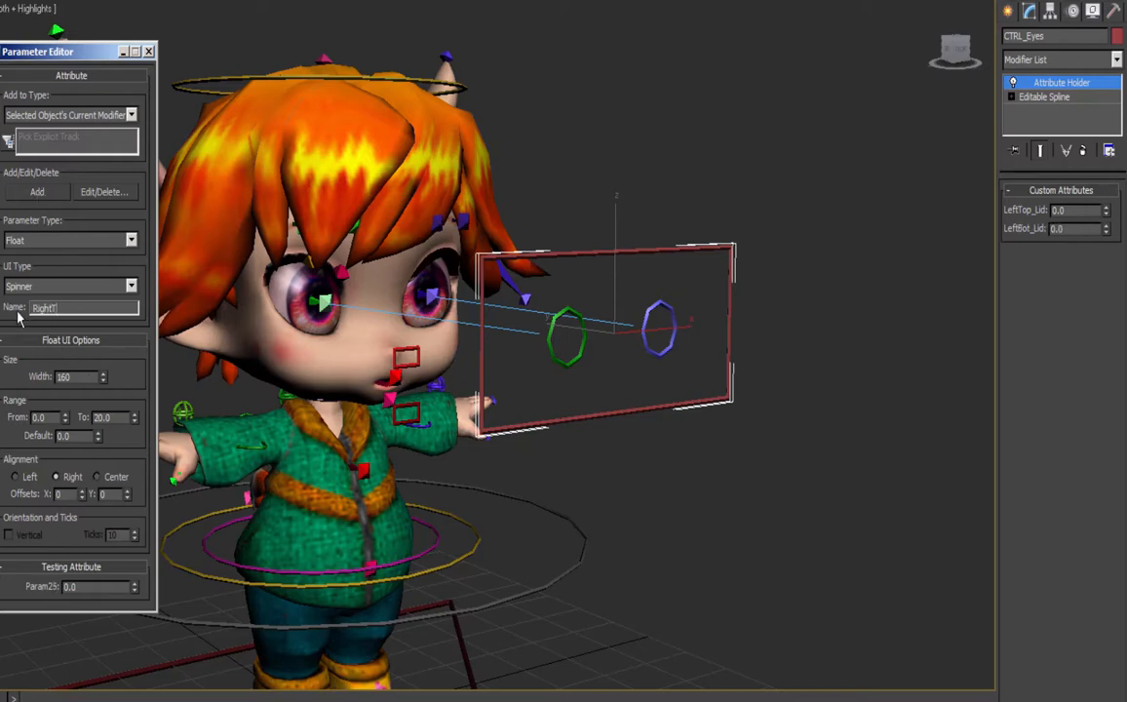
type("op_Lid")
key("Return")
type("Rig")
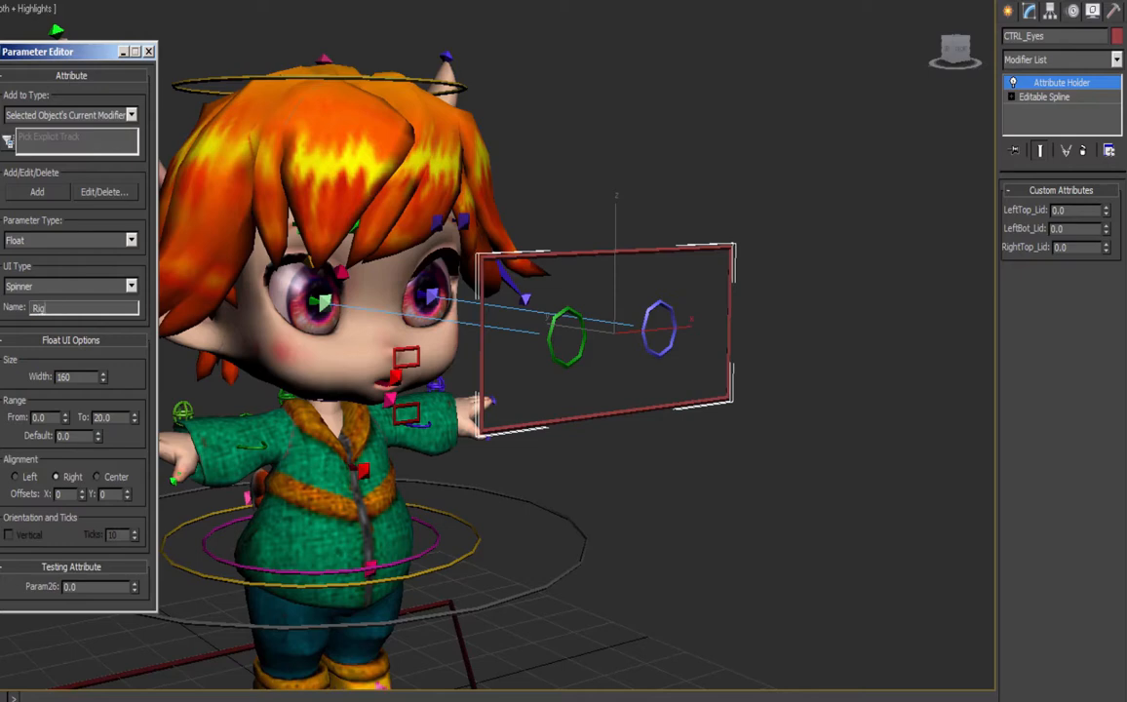
left_click(37, 193)
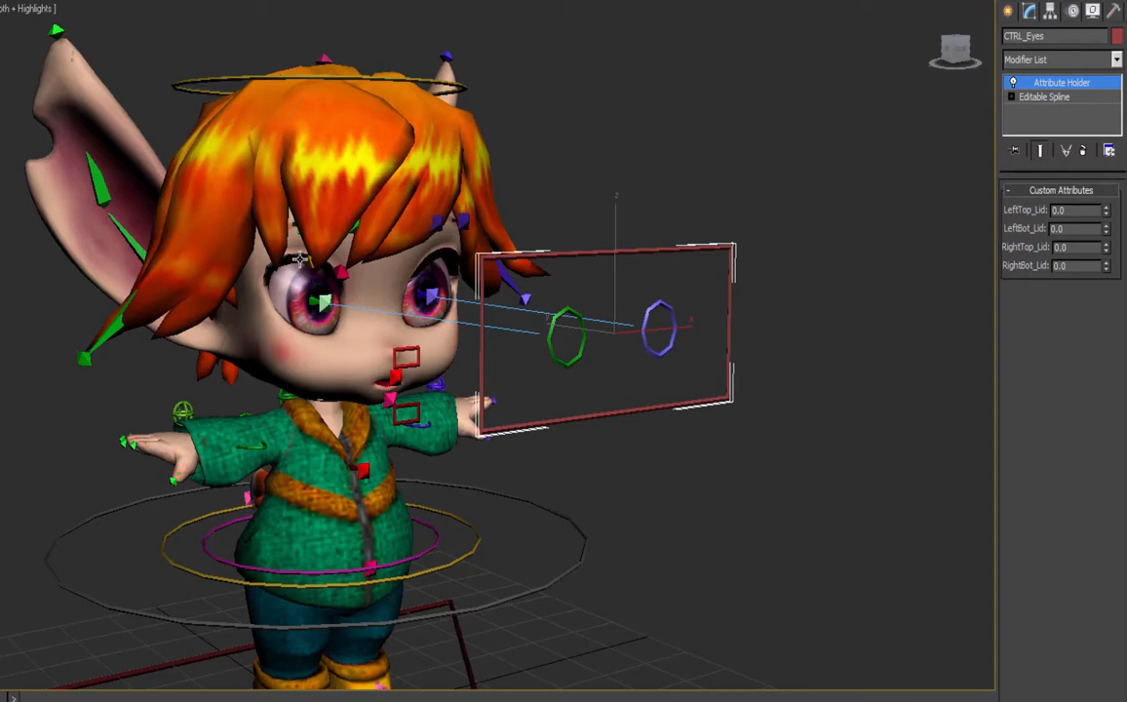
Display the head in wireframe and select the R_top_eyelid bone with the selection filter limited to bones.
middle_click_drag(278, 274, 279, 360, "alt")
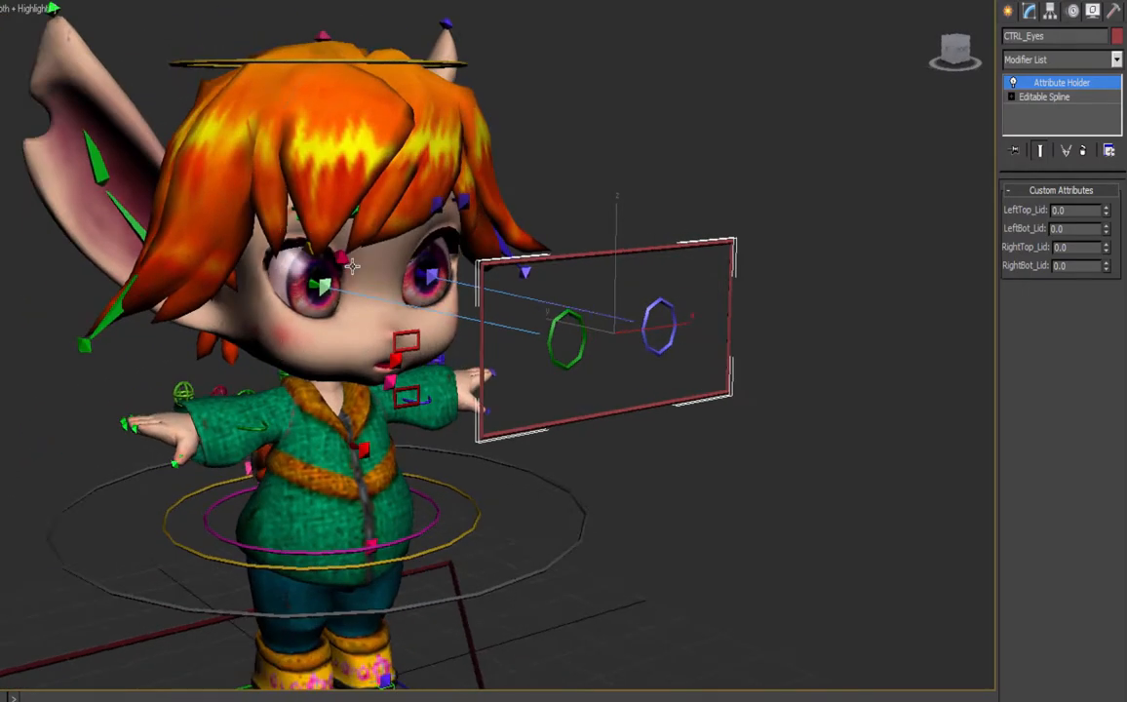
middle_click_drag(267, 319, 336, 293, "alt")
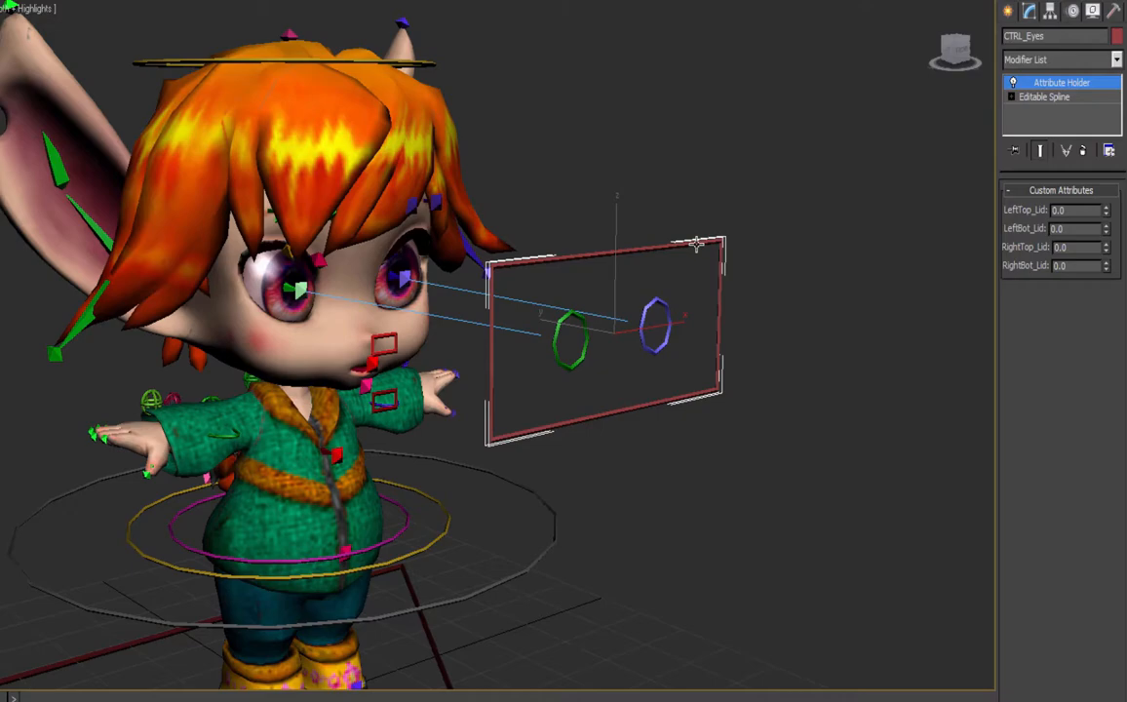
middle_click_drag(258, 283, 560, 419)
scroll(395, 273, "up", 6)
middle_click_drag(561, 419, 646, 293, "alt")
key("F3")
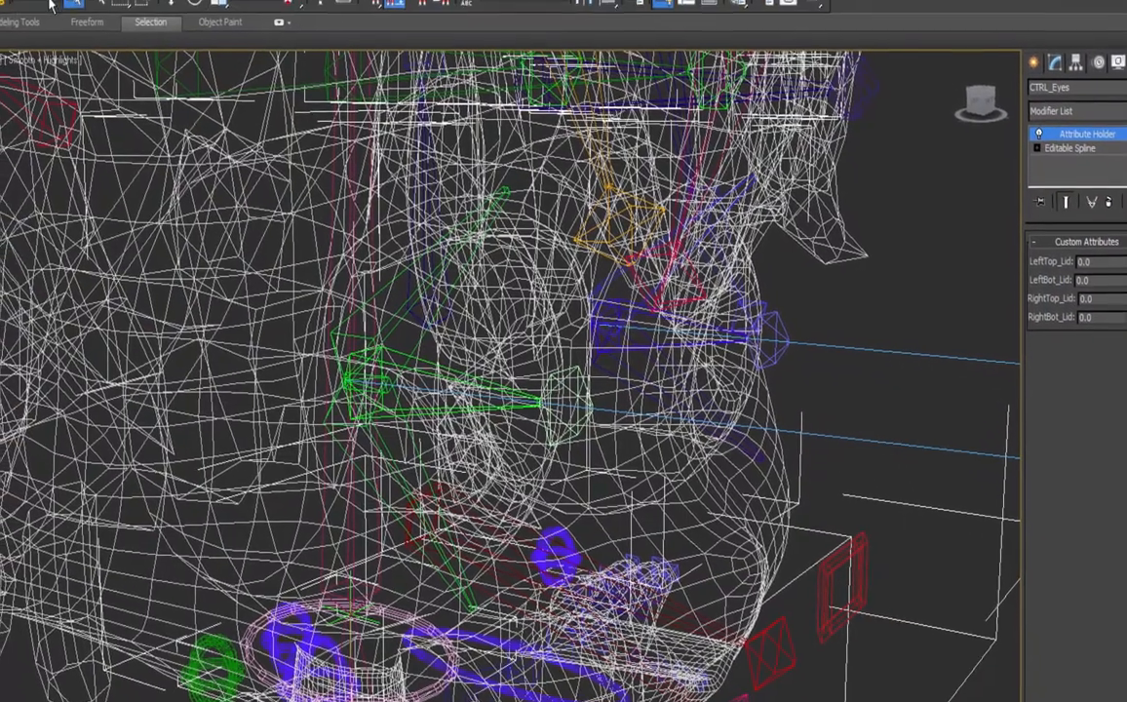
left_click(63, 9)
left_click(29, 119)
left_click(424, 214)
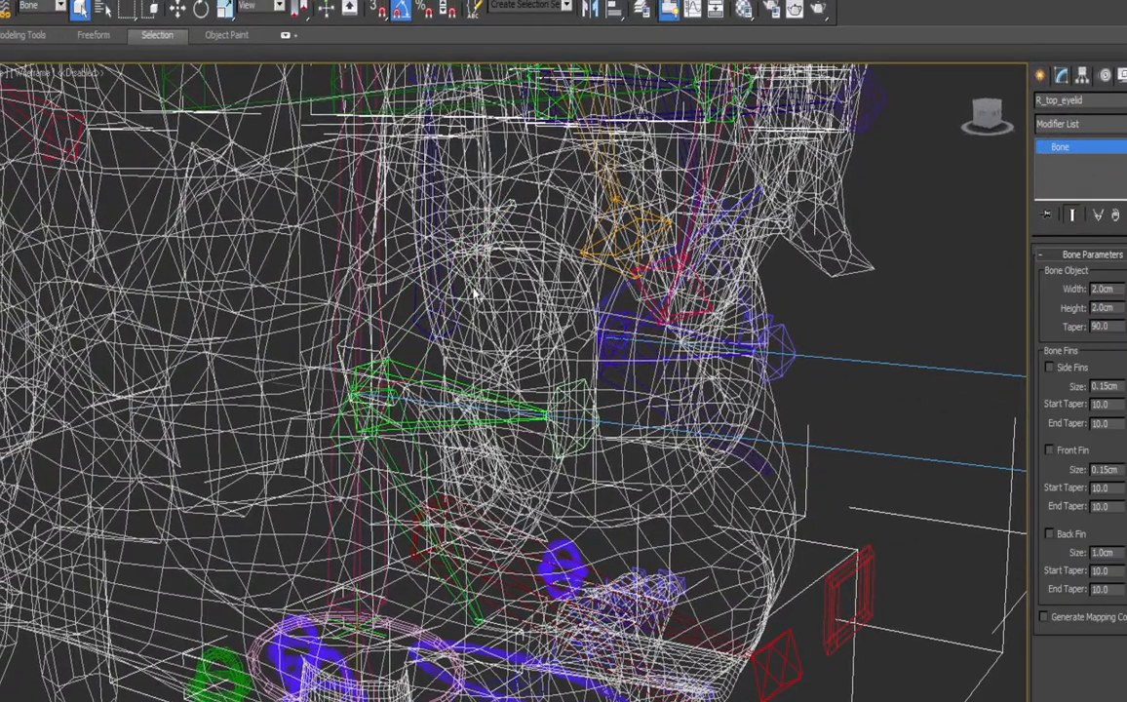
Return the head to shaded display and select the R_top_eyelid bone with the selection filter limited to bones.
key("F3")
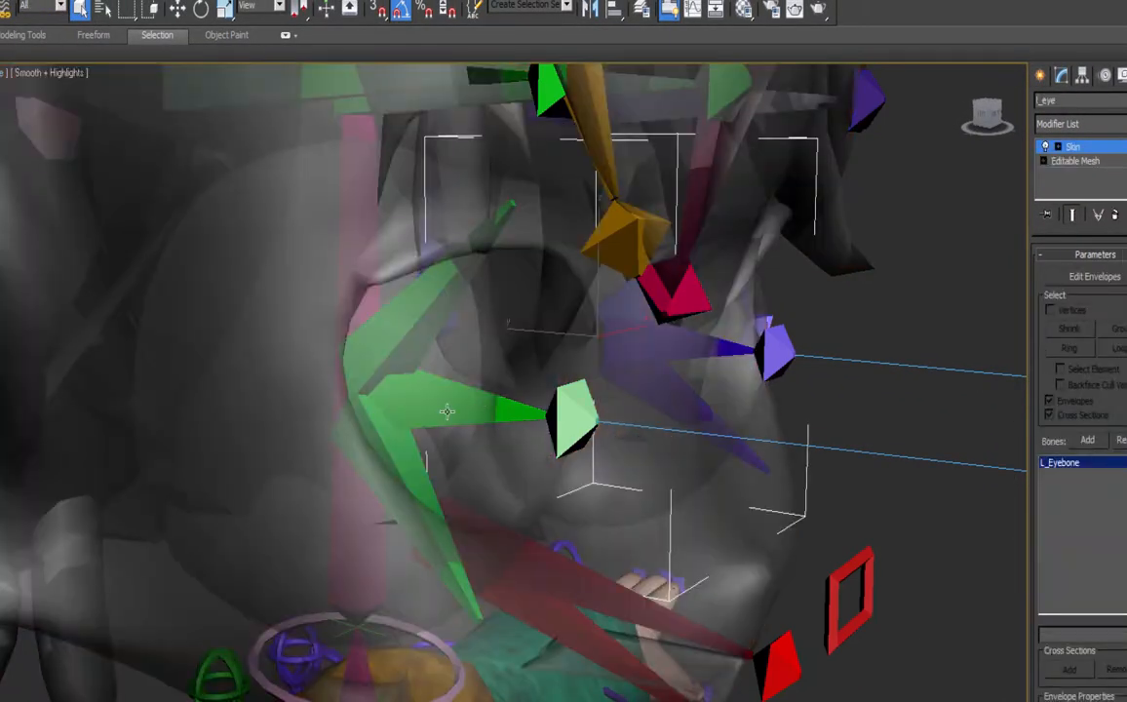
left_click(63, 9)
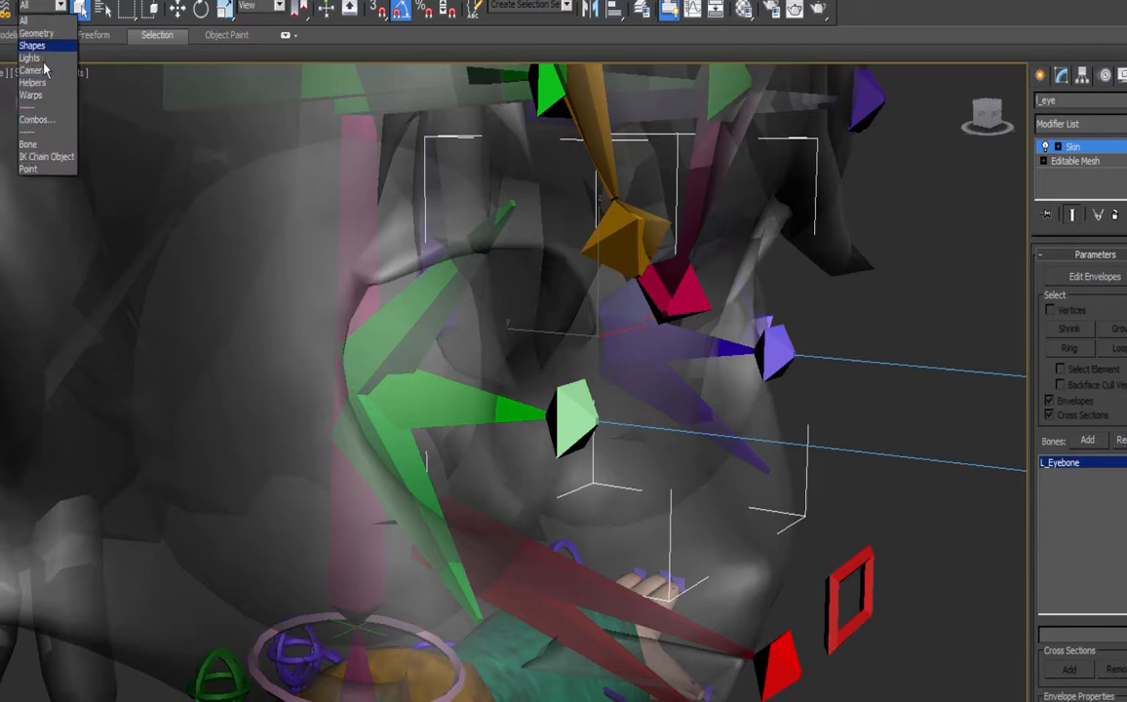
left_click(28, 144)
left_click(445, 296)
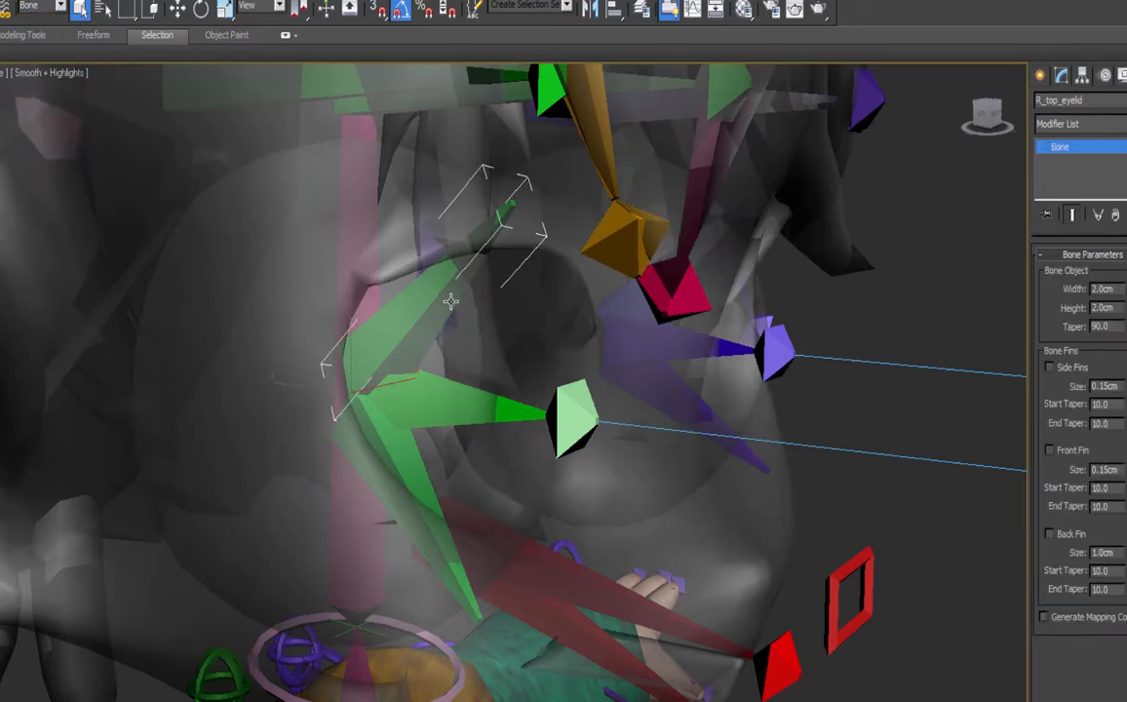
Show the R_top_eyelid bone's assigned controllers and expand its Rotation list down to the Zero Euler XYZ axis tracks.
left_click(1105, 75)
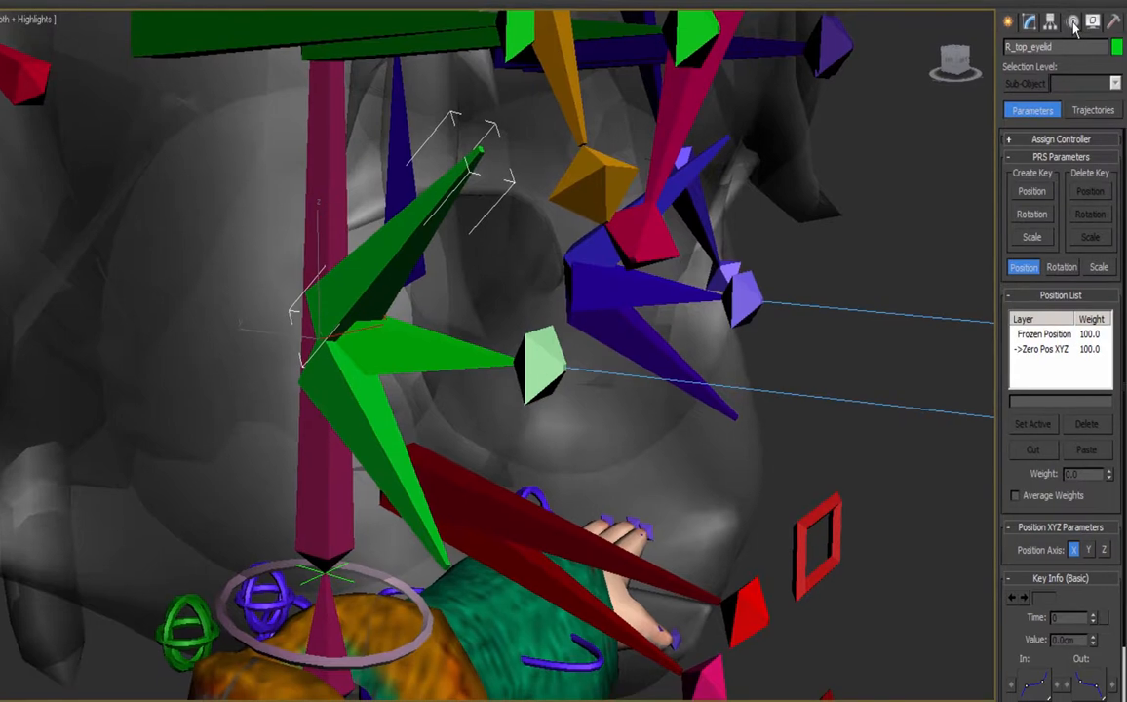
left_click(1062, 267)
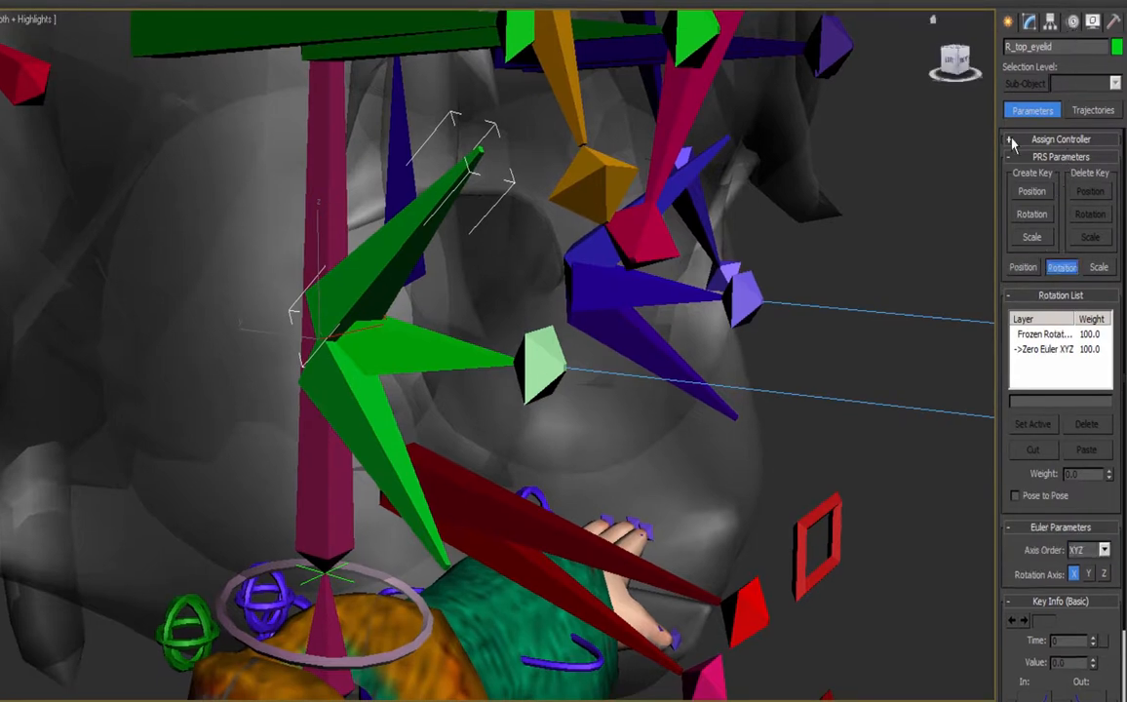
left_click(1010, 139)
left_click(1019, 440)
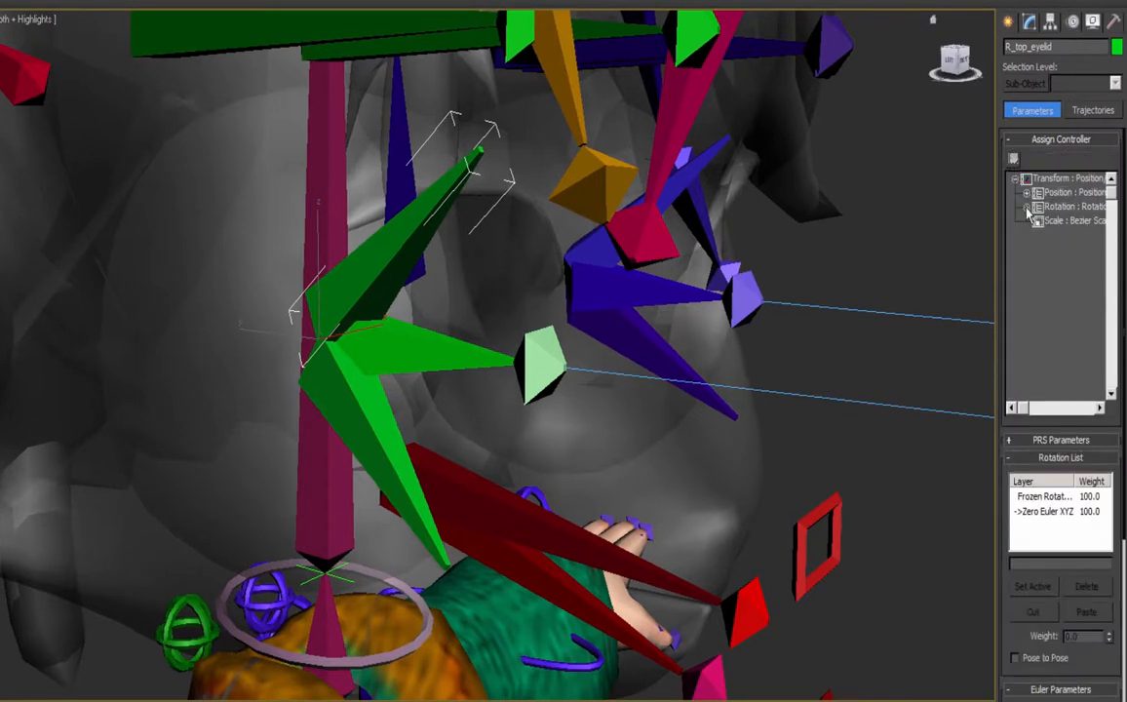
left_click_drag(999, 209, 955, 221)
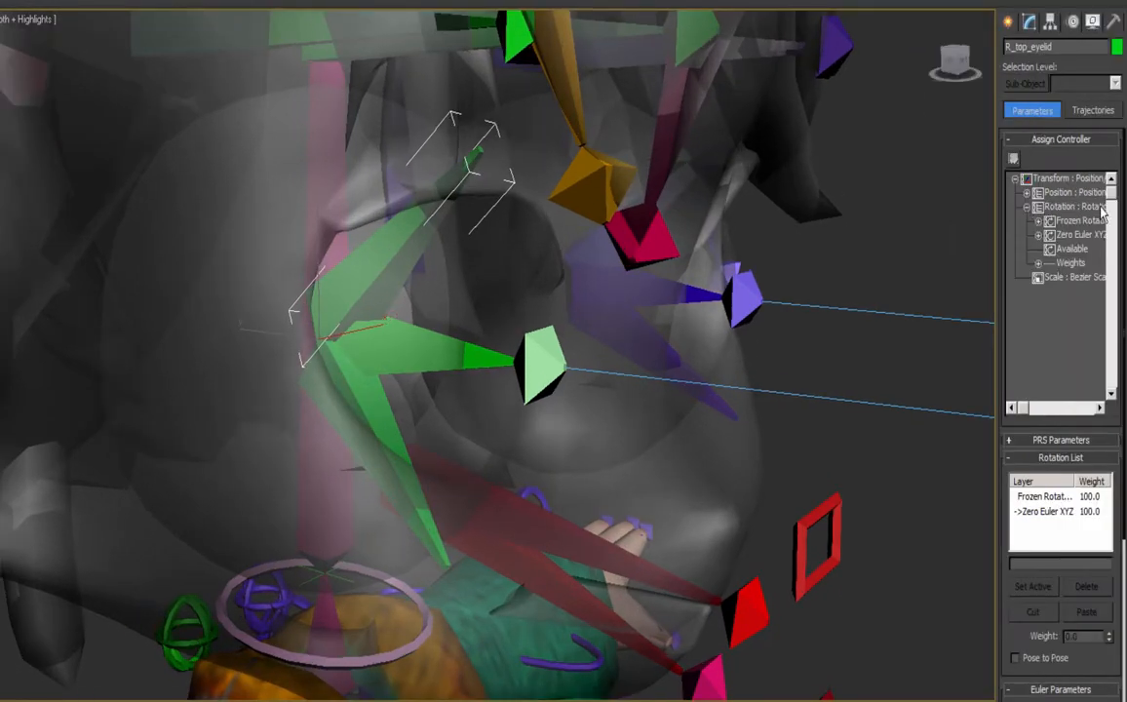
left_click(1019, 235)
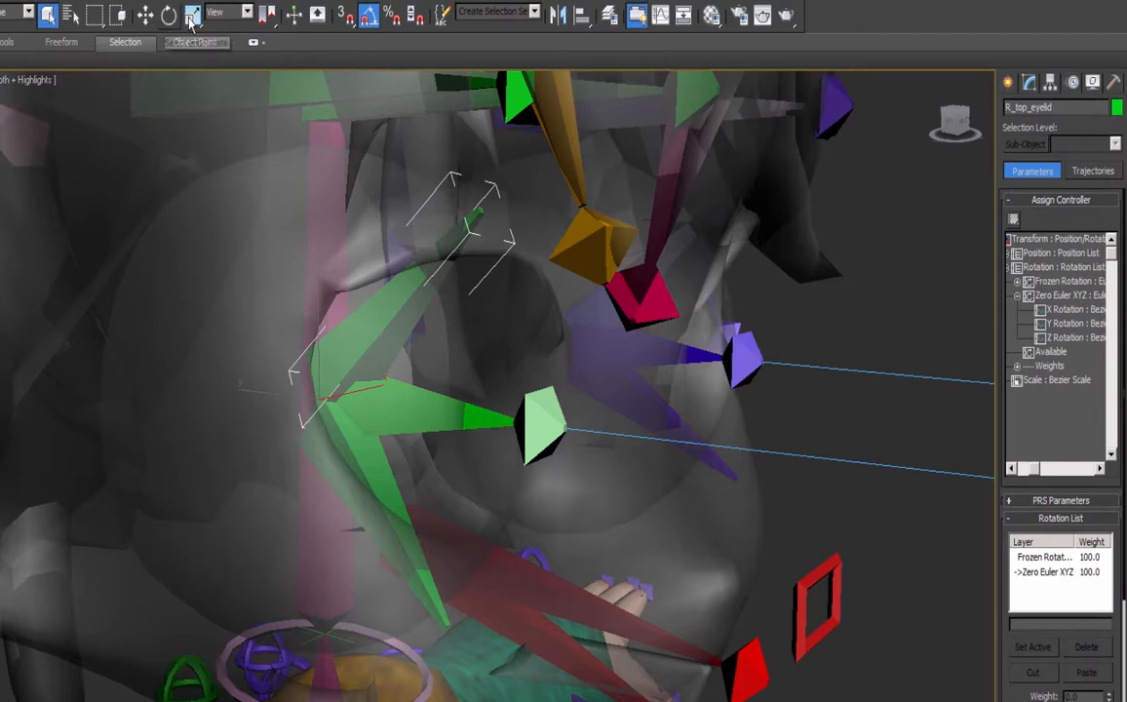
Check the eyelid bone's rotation axes in the Gimbal reference coordinate system and switch back to View.
left_click(226, 12)
left_click(217, 84)
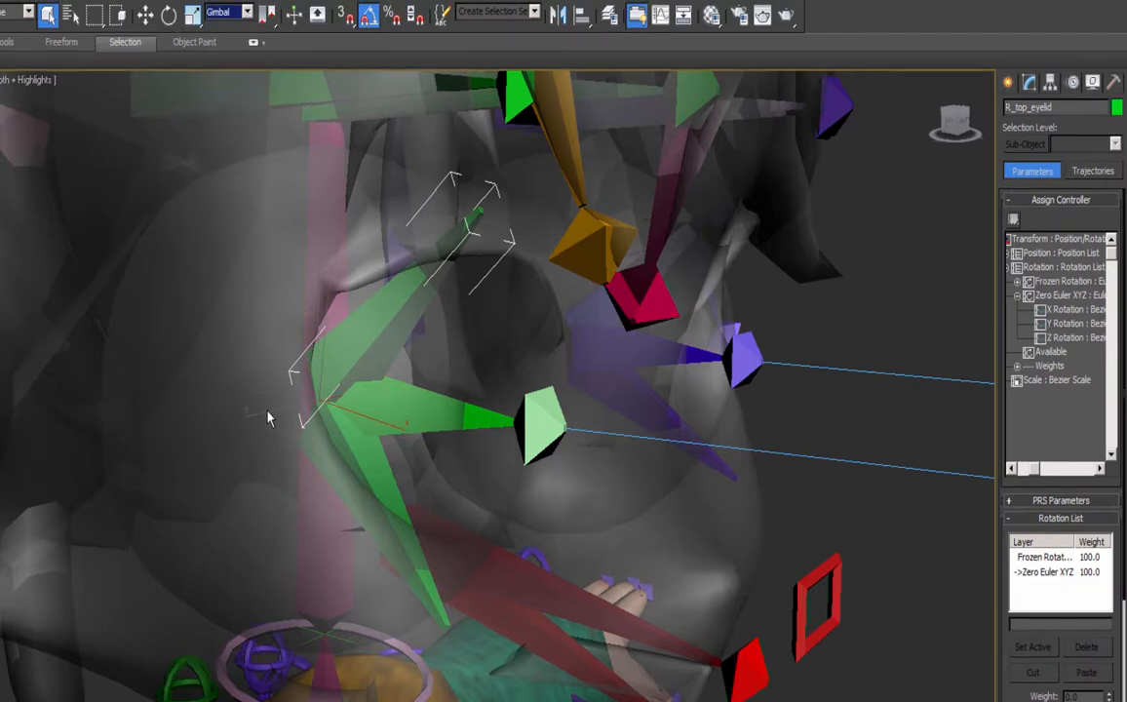
left_click(226, 11)
left_click(214, 29)
Assign a Float Expression controller to the Zero Euler XYZ Z Rotation and create a scalar variable named top_eyelid.
left_click(1072, 338)
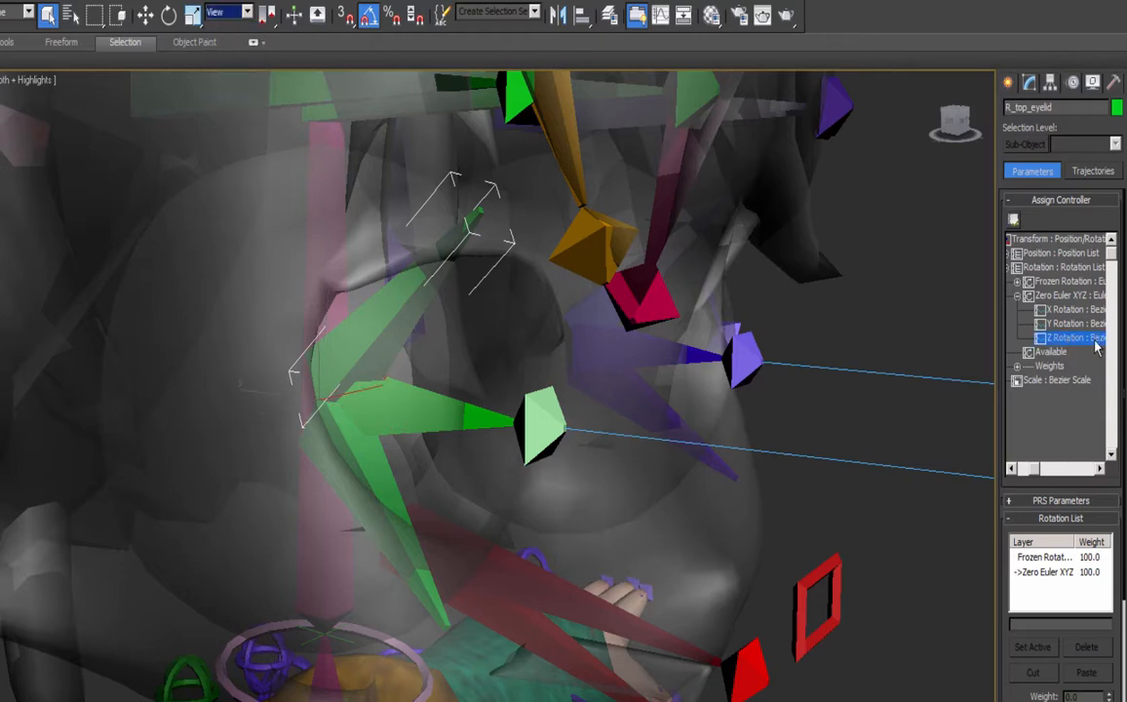
right_click(1094, 343)
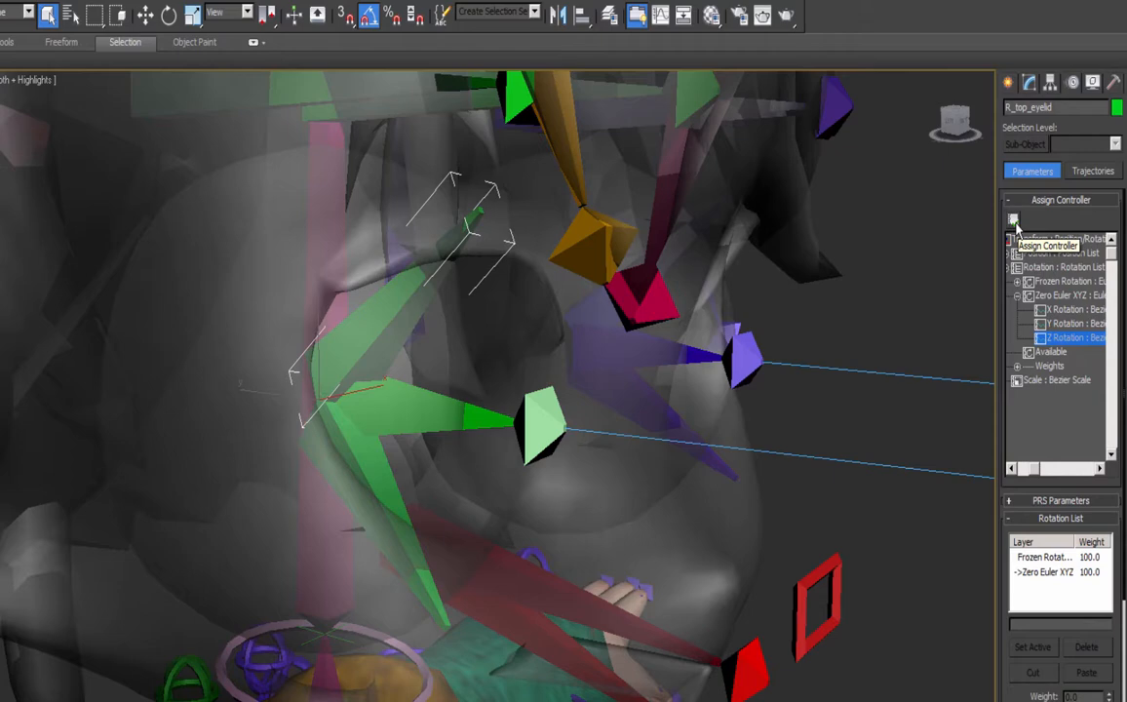
right_click(1055, 344)
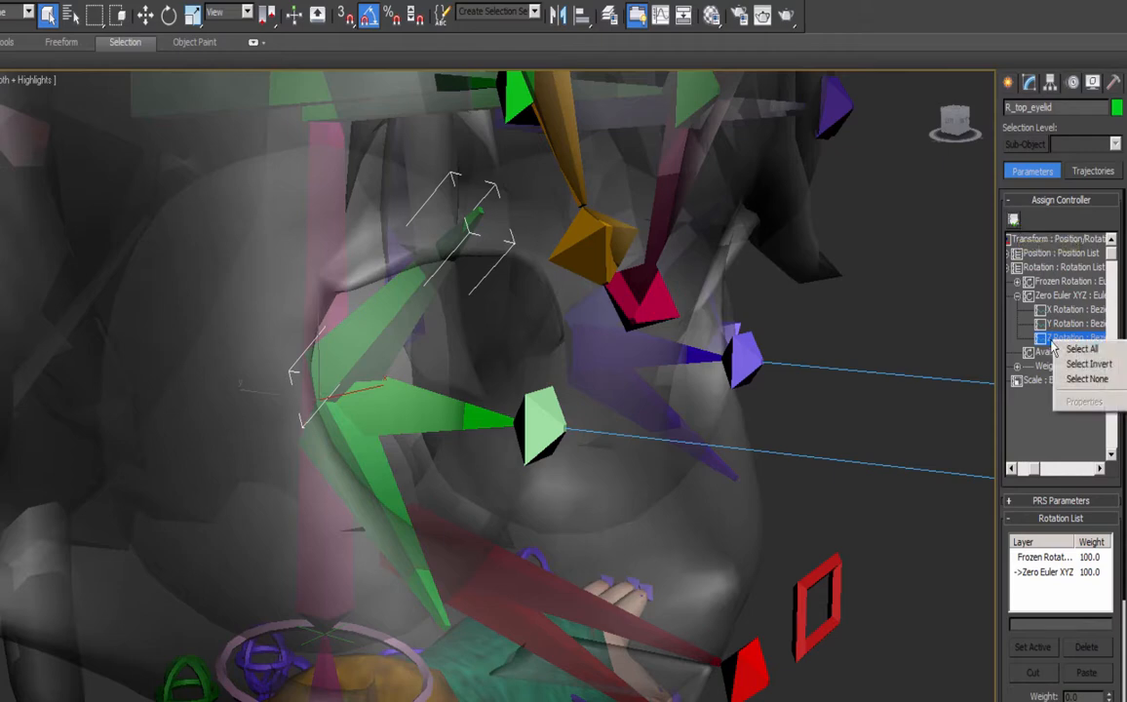
left_click(1040, 219)
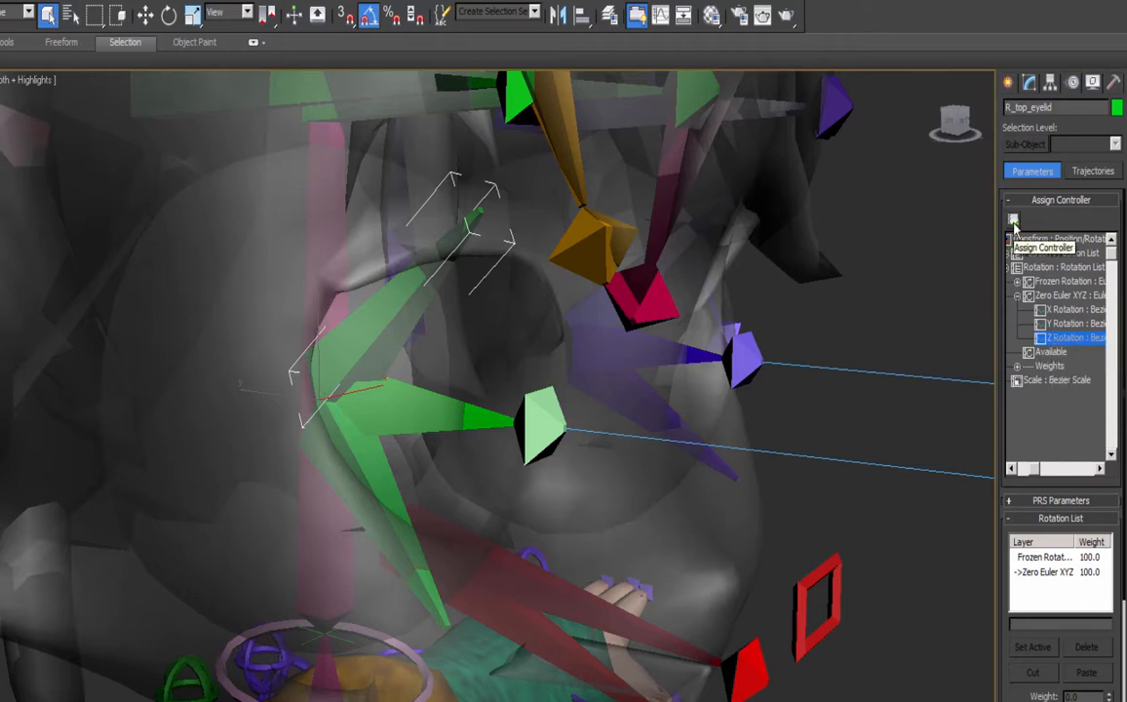
left_click(1014, 221)
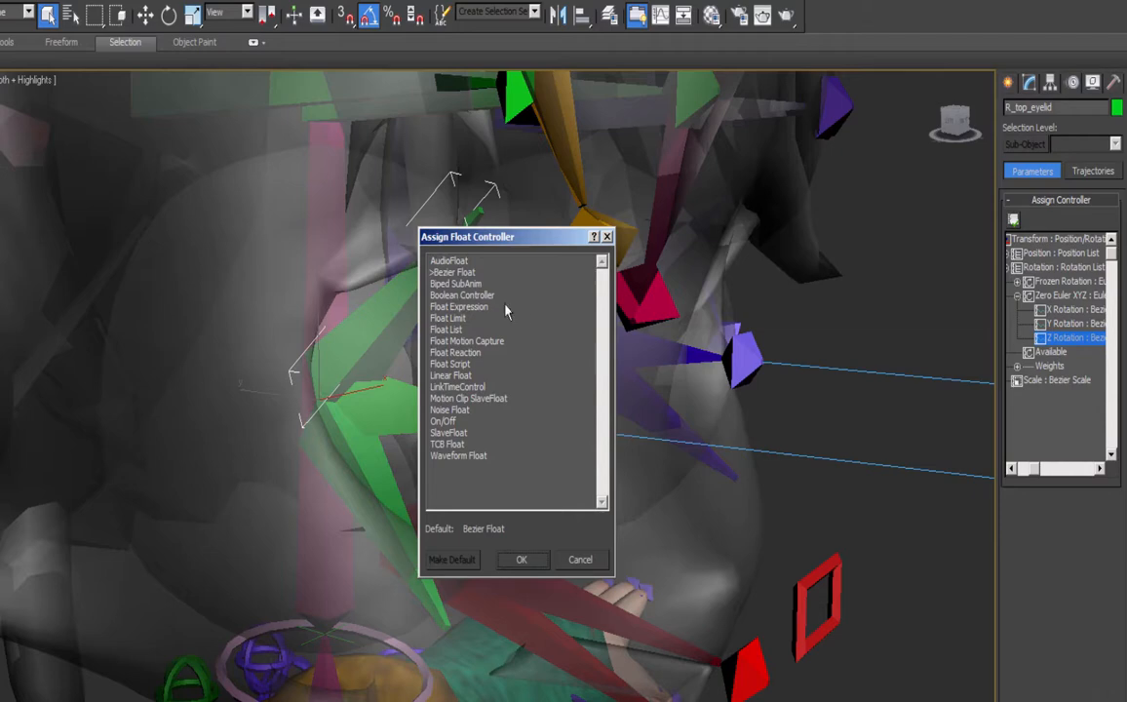
left_click(465, 309)
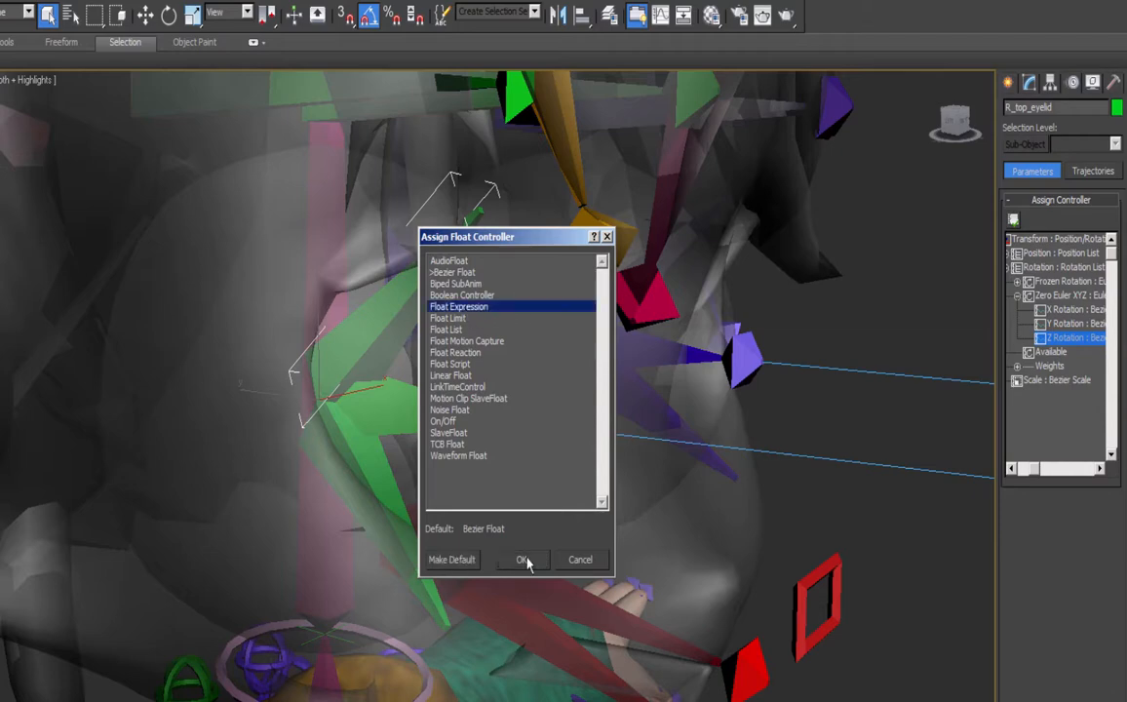
left_click(523, 559)
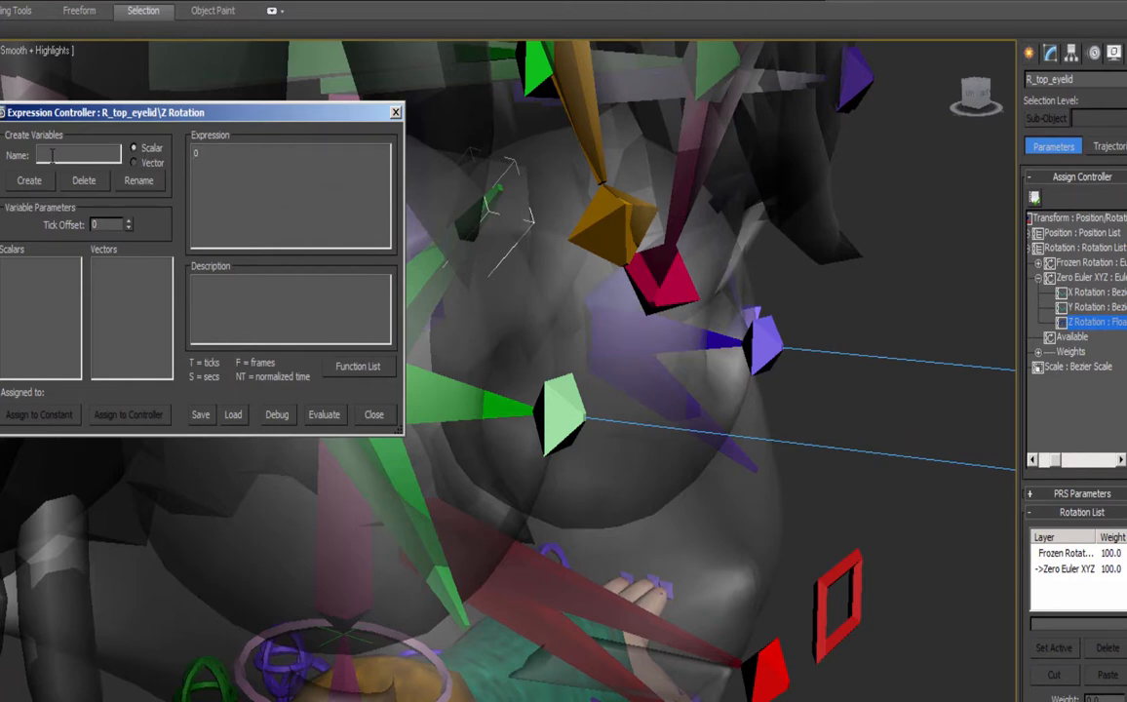
type("top_eyelid")
left_click(32, 185)
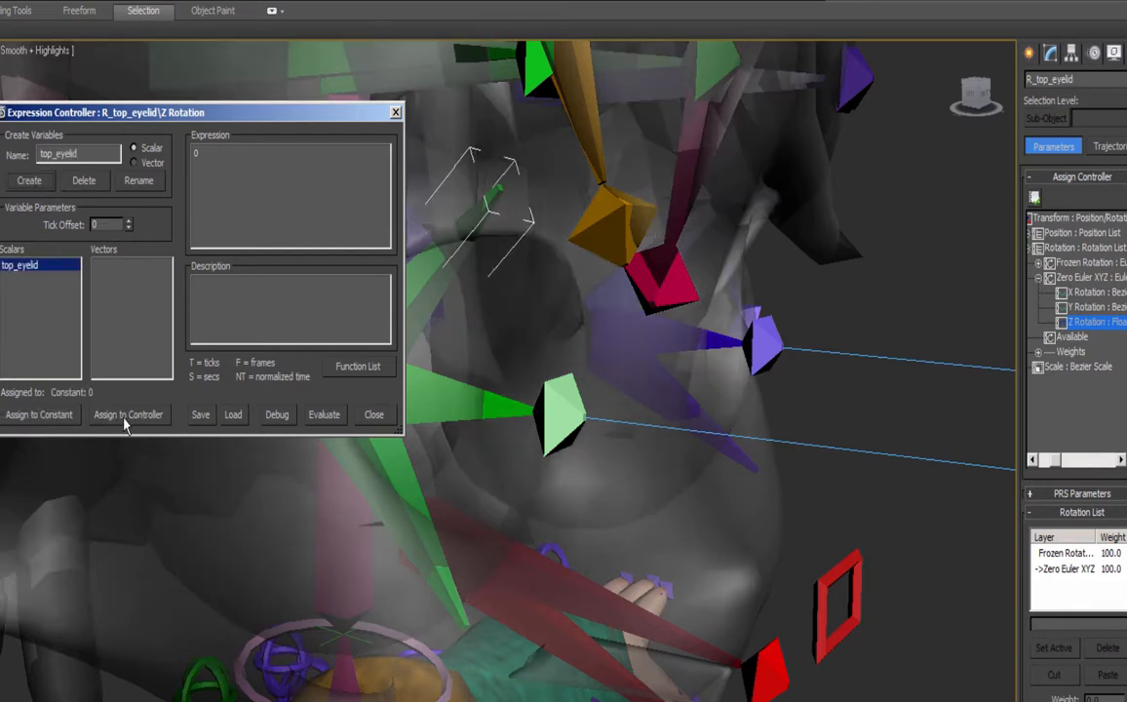
Assign the top_eyelid variable to the RightTop_Lid custom attribute of CTRL_Eyes, found under CTRL_Master in the scene objects.
left_click(125, 419)
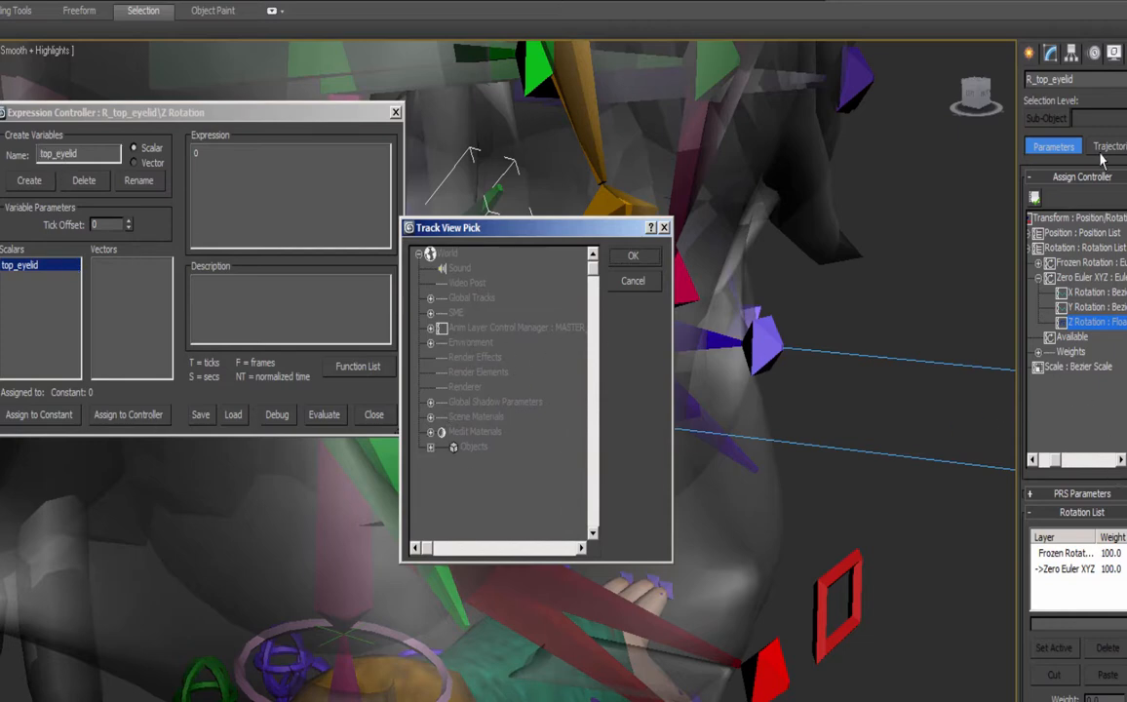
left_click(431, 448)
left_click(592, 534)
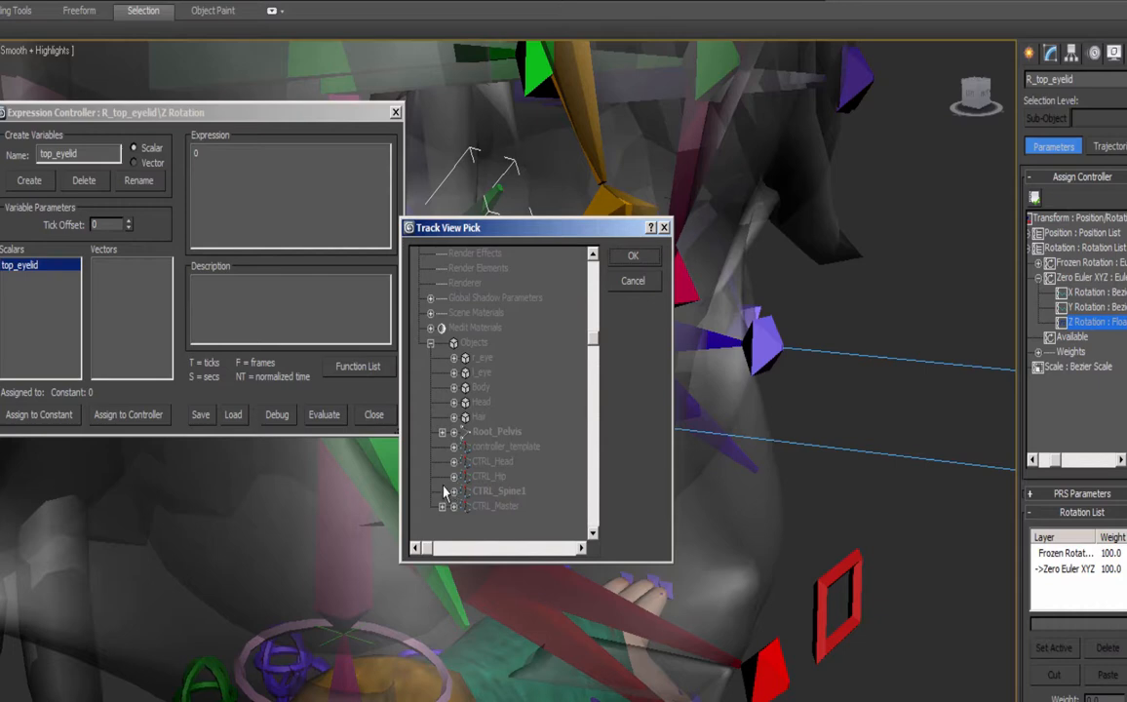
scroll(443, 468, "down", 4)
left_click(442, 326)
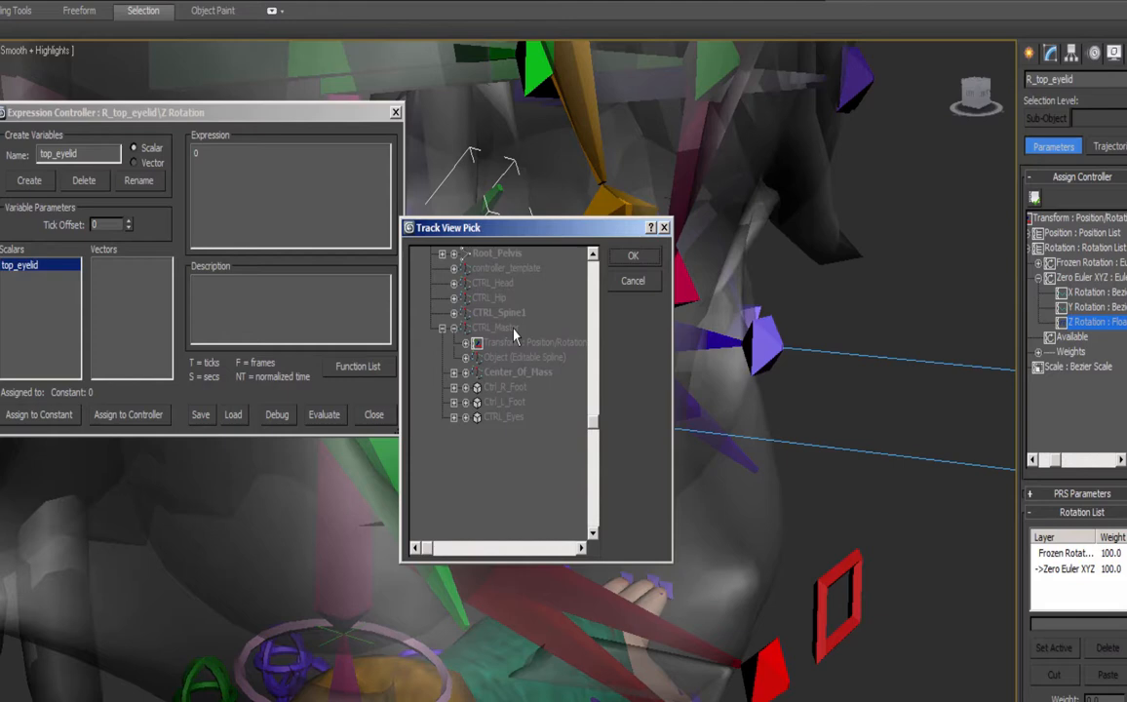
left_click(453, 417)
left_click_drag(533, 232, 540, 264)
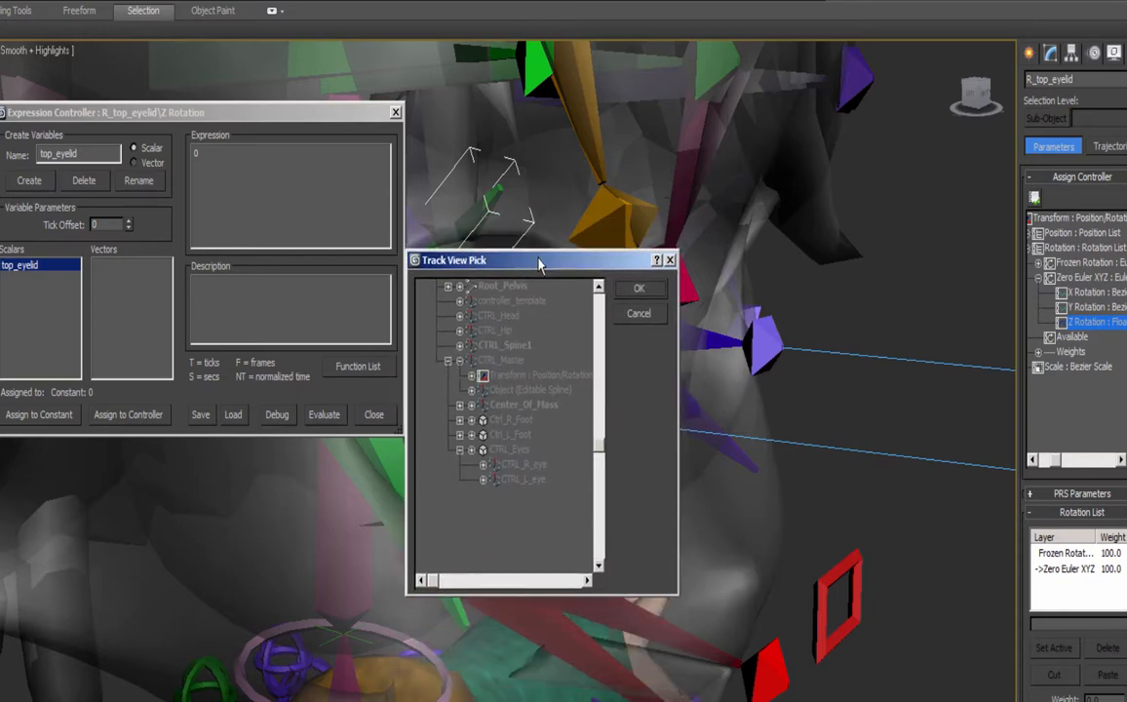
left_click(482, 451)
left_click(482, 478)
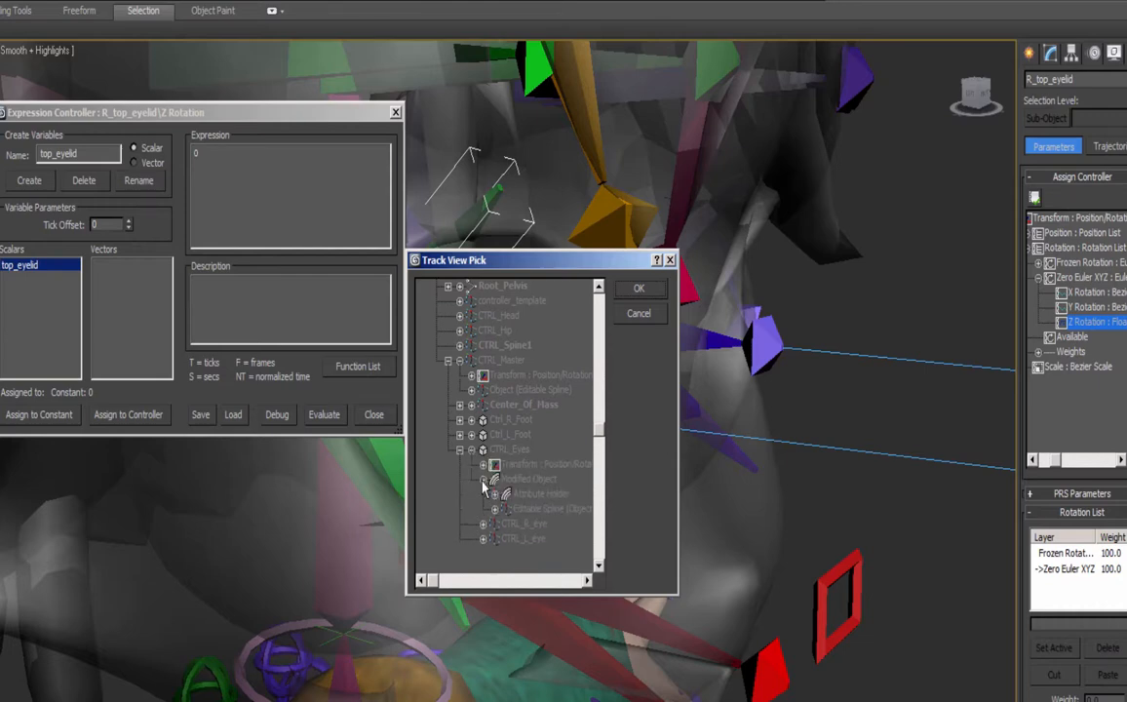
left_click(494, 493)
left_click(506, 510)
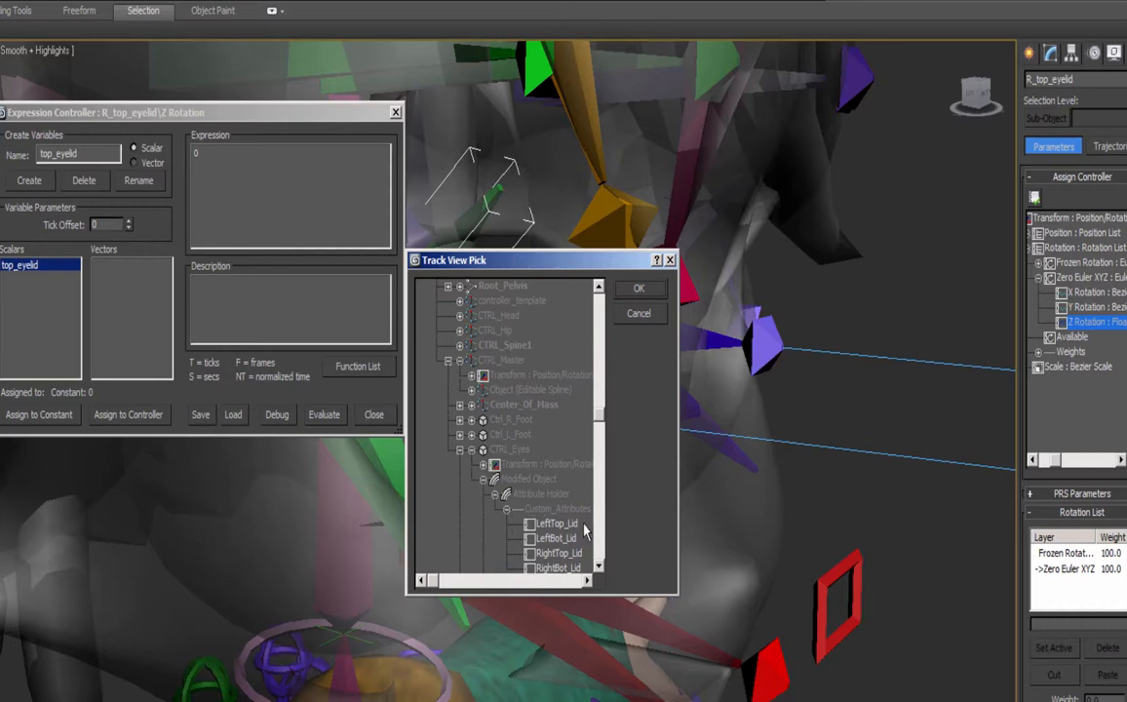
left_click(602, 436)
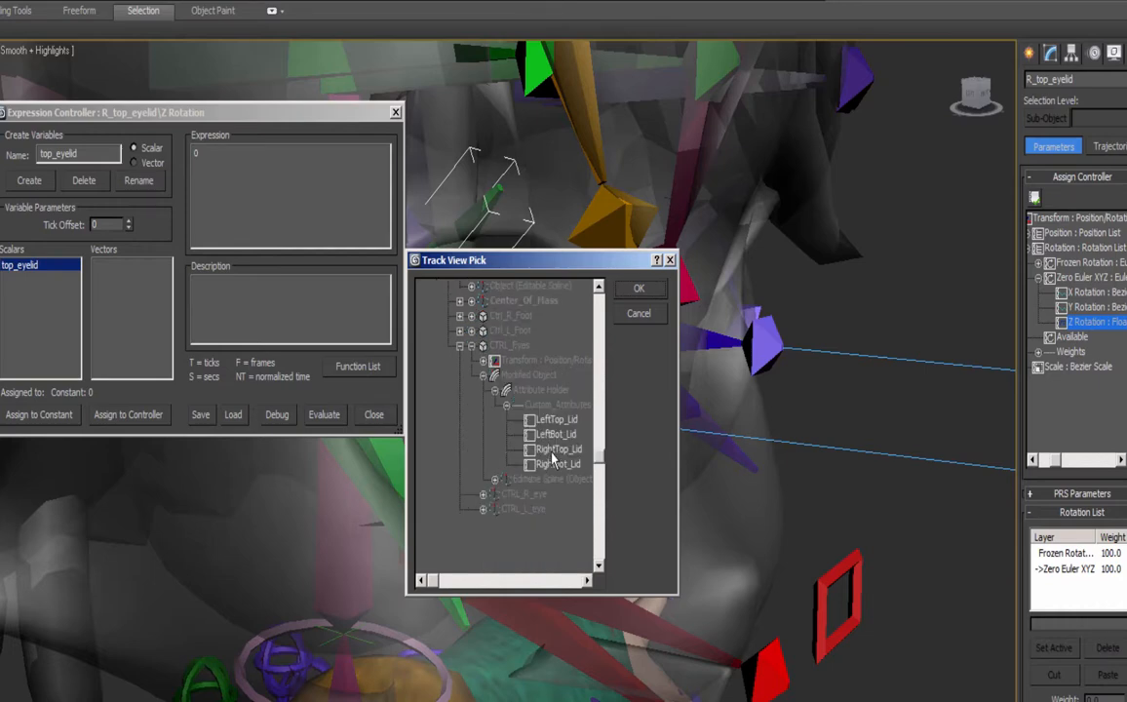
left_click(553, 453)
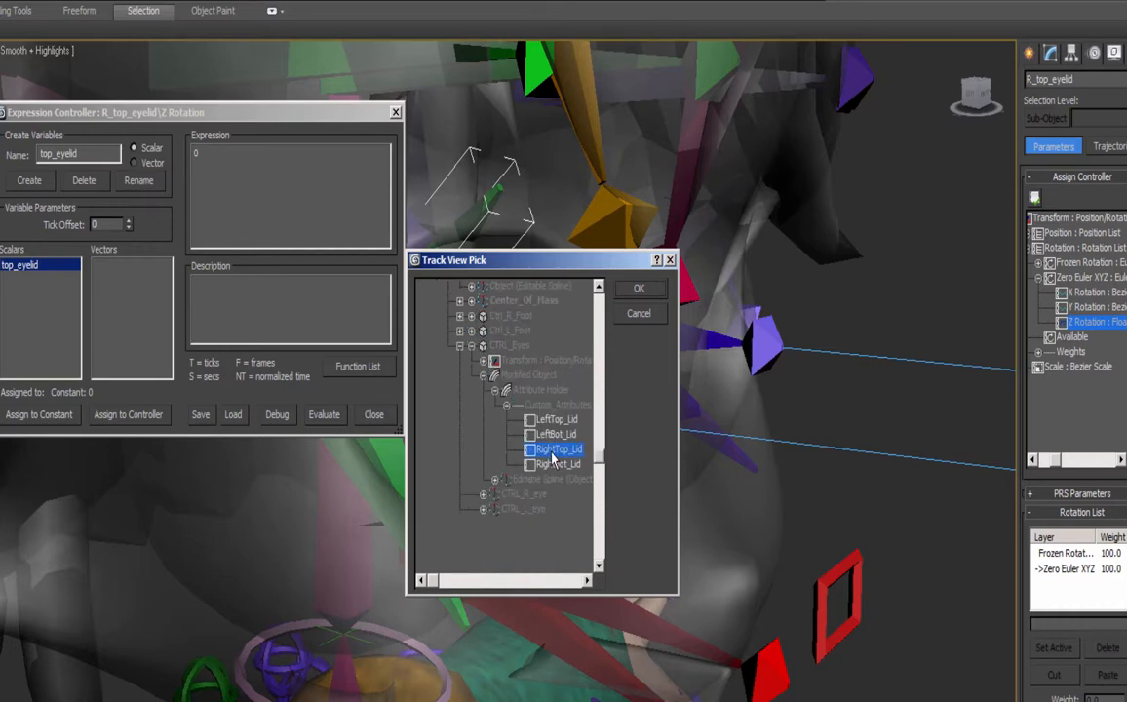
left_click(633, 291)
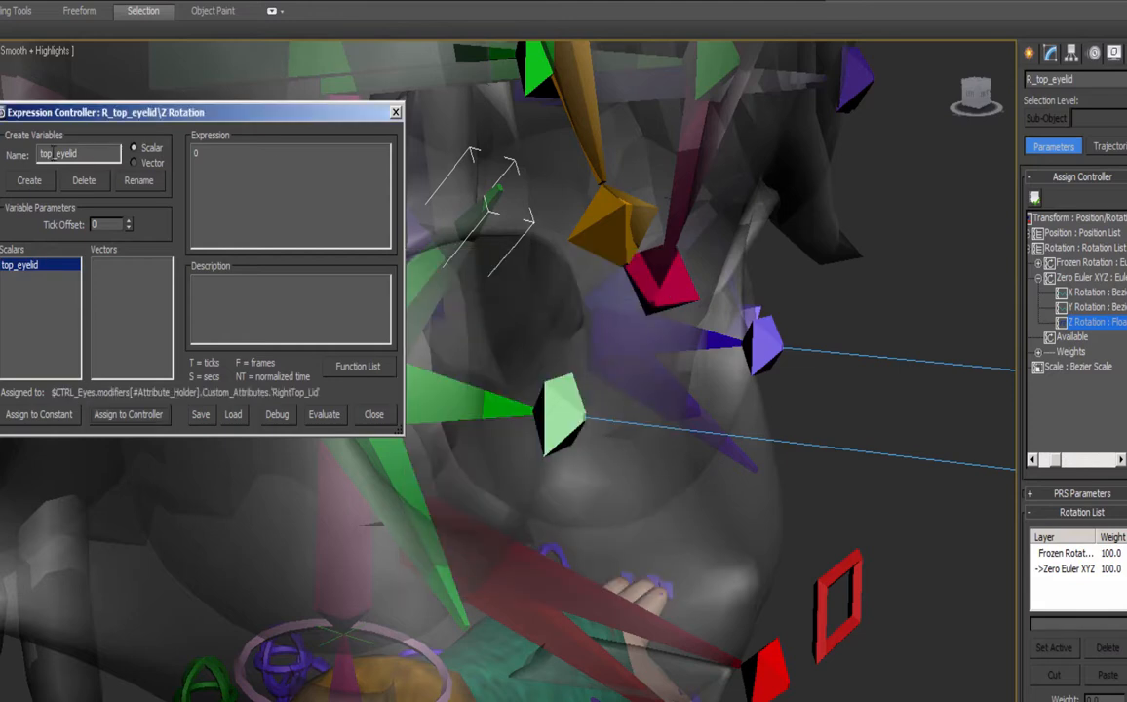
Consult the function list, enter radToDeg(top_eyelid) as the Z Rotation expression and evaluate it.
left_click_drag(84, 153, 39, 153)
left_click(253, 161)
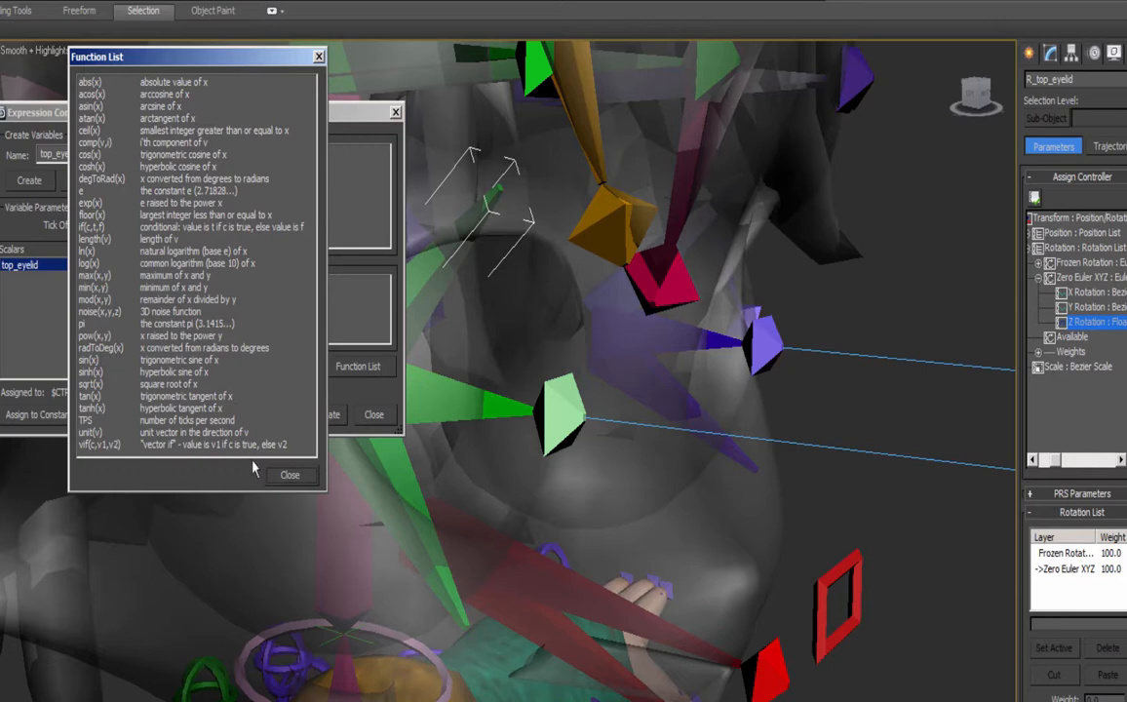
left_click(285, 483)
left_click(274, 181)
key("Home")
type("radToDeg(")
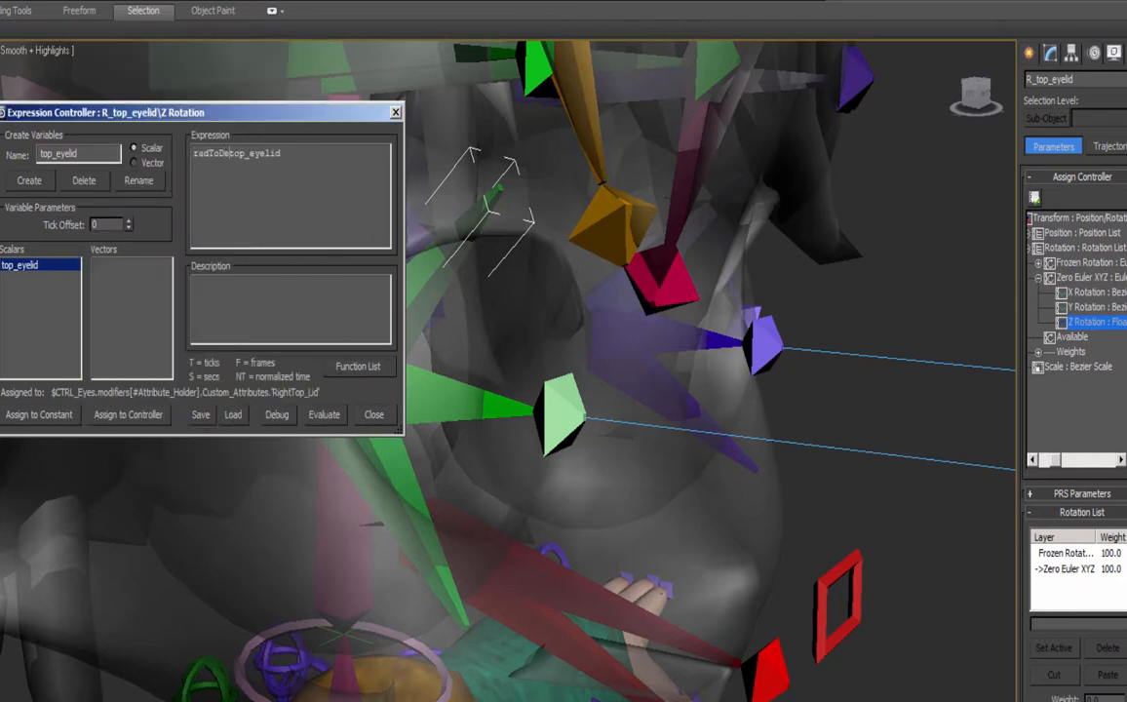
key("End")
type(")")
left_click(323, 415)
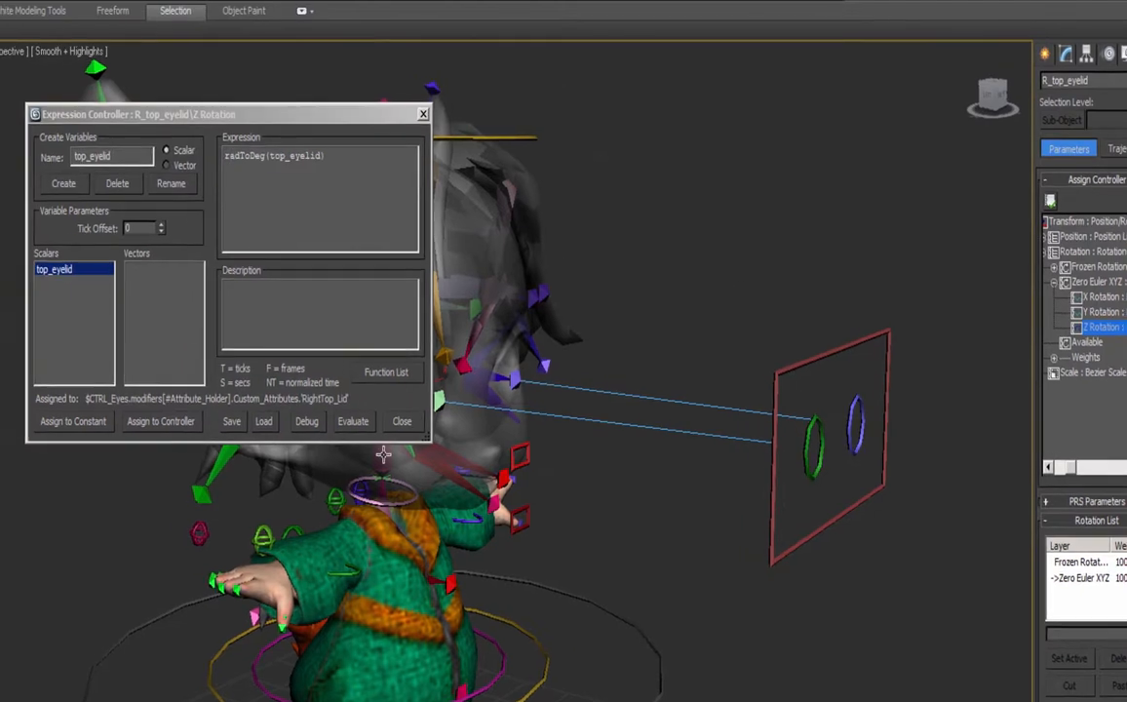
Select CTRL_Eyes, test the eyelid by raising RightTop_Lid to 4.6, and undo the value change.
left_click(25, 1)
left_click(831, 357)
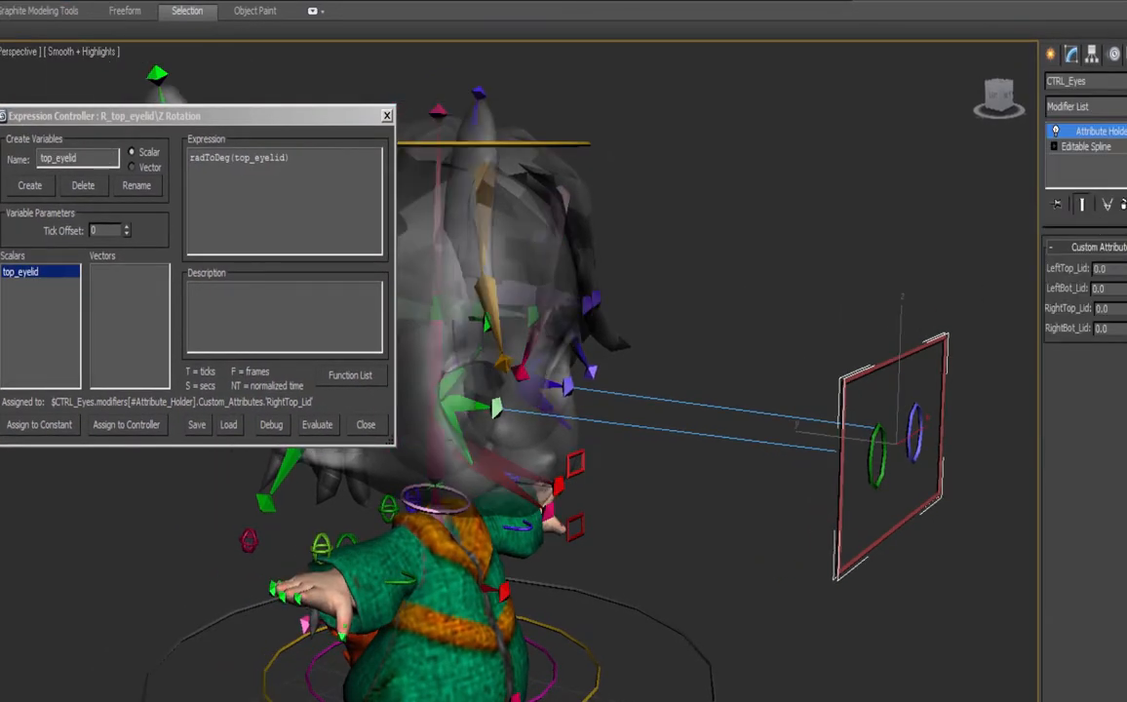
left_click_drag(1126, 310, 1126, 266)
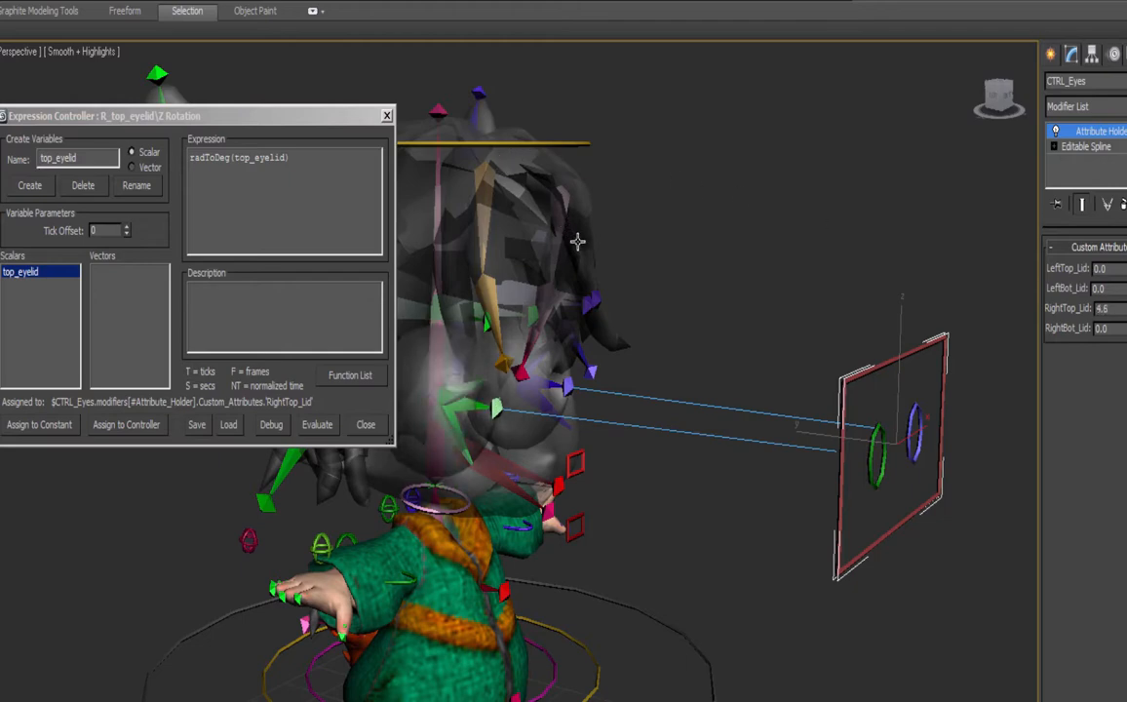
key("ctrl+z")
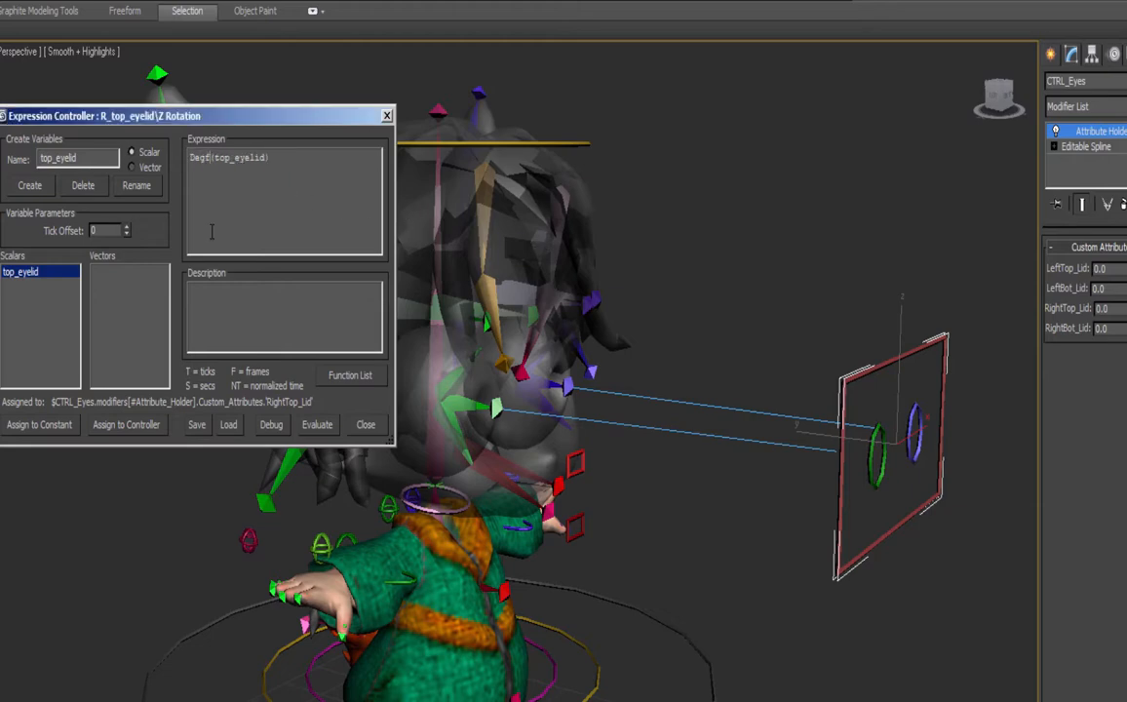
Change the Z Rotation expression to degToRad(top_eyelid), evaluate it and test the RightTop_Lid attribute.
key("BackSpace")
key("BackSpace")
key("BackSpace")
key("BackSpace")
type("degToRad")
left_click(320, 428)
mouse_move(1125, 308)
left_mouse_down()
mouse_move(1107, 56)
mouse_move(1125, 310)
left_mouse_up()
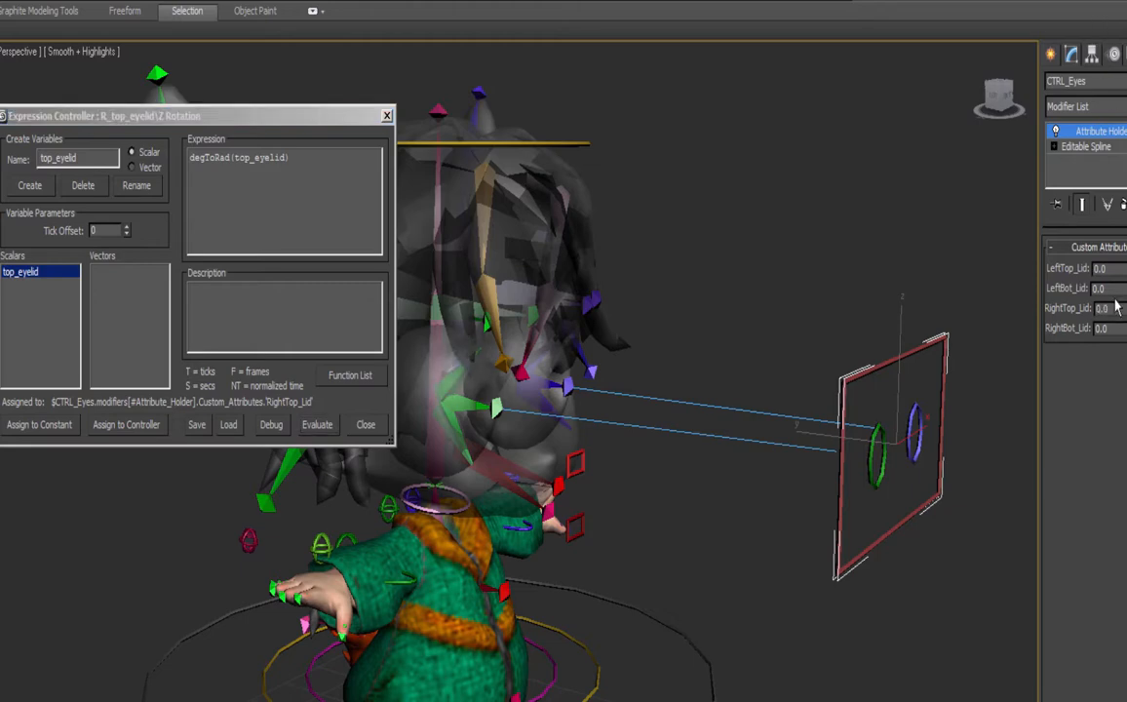
Set the RightTop_Lid attribute's range from -20 to 60 and apply the change.
key("alt+1")
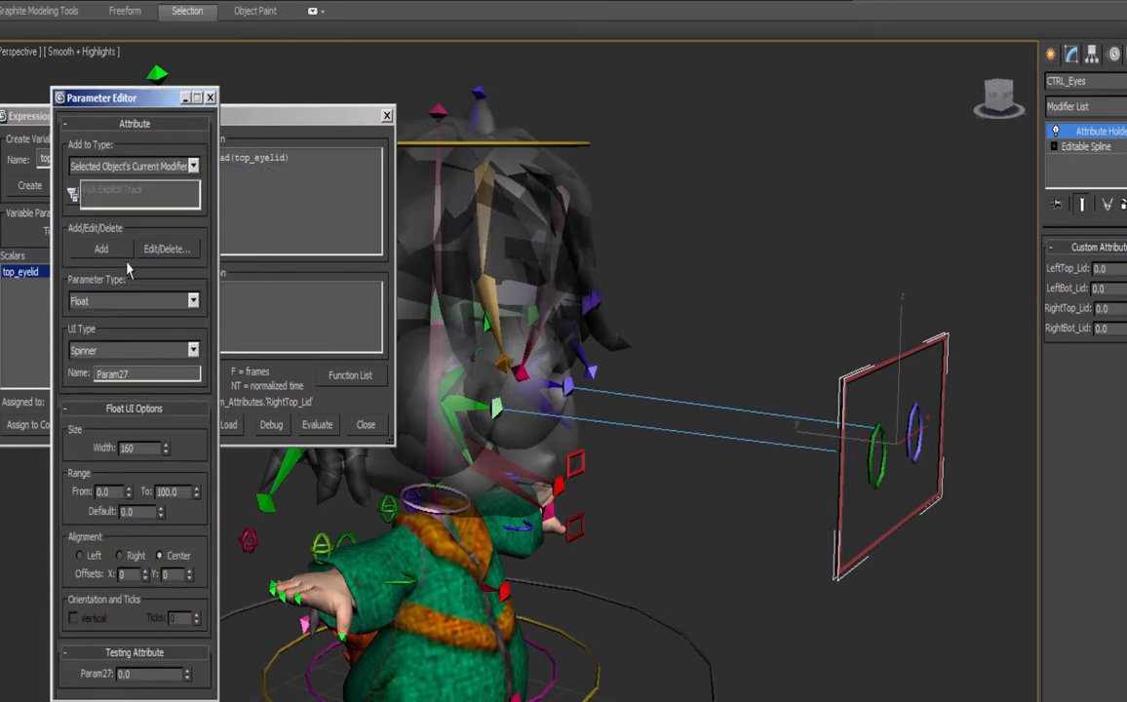
left_click(167, 249)
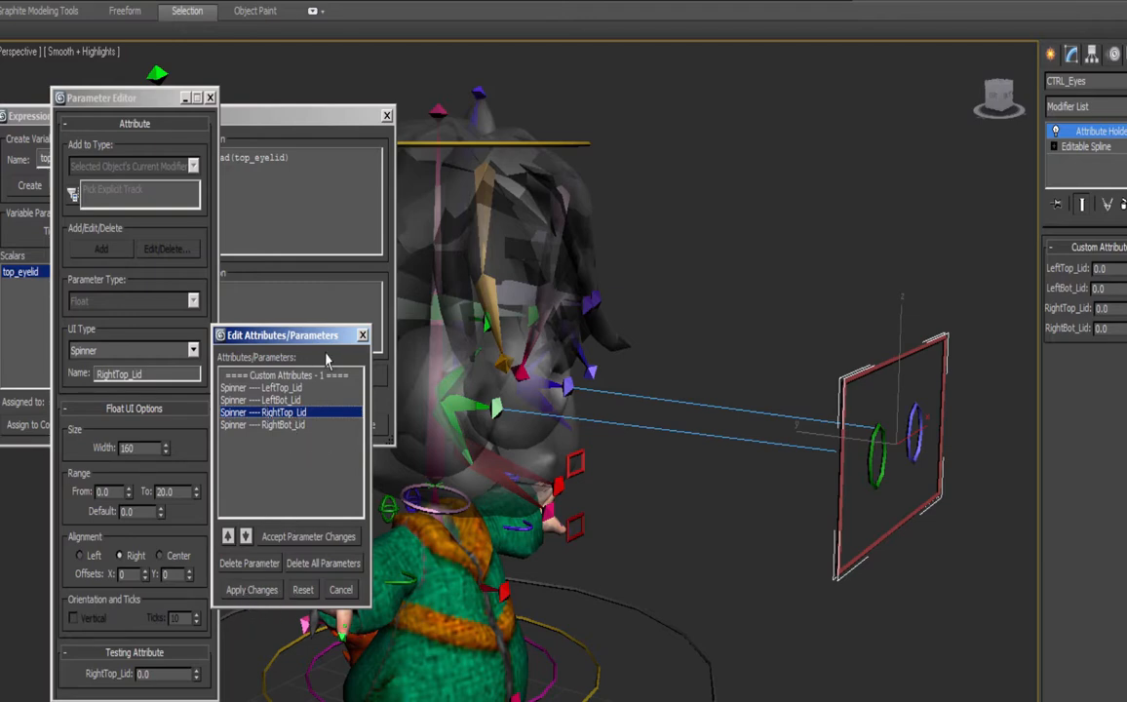
double_click(108, 492)
type("-20")
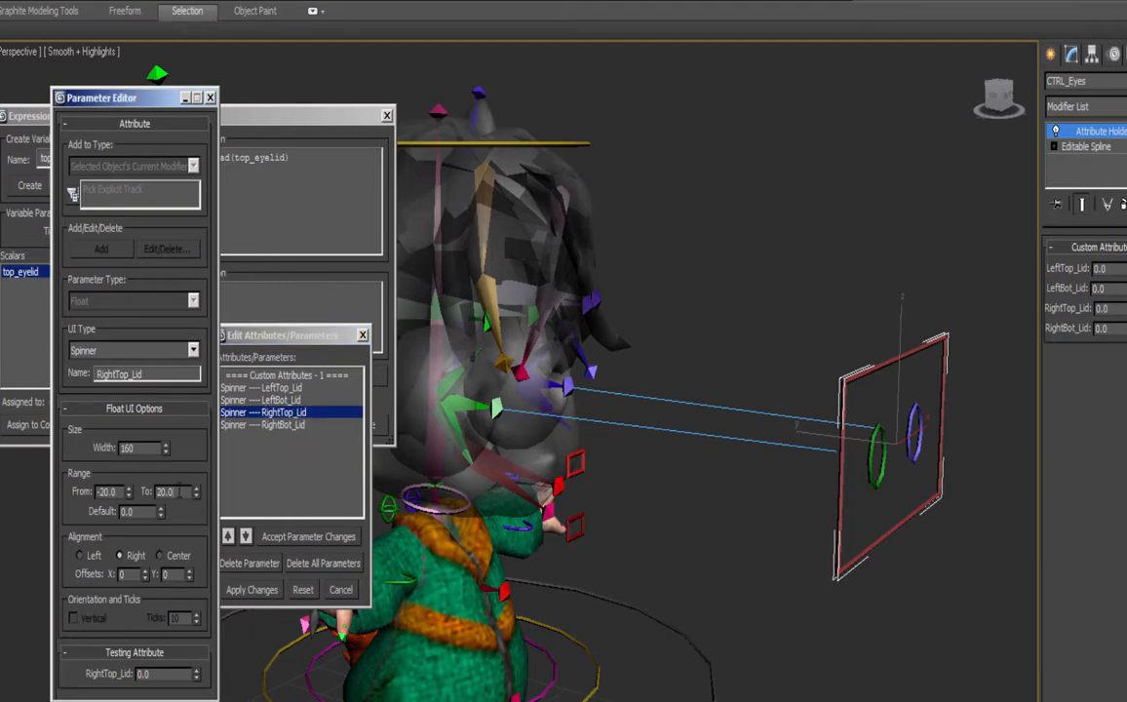
double_click(178, 491)
left_click(282, 537)
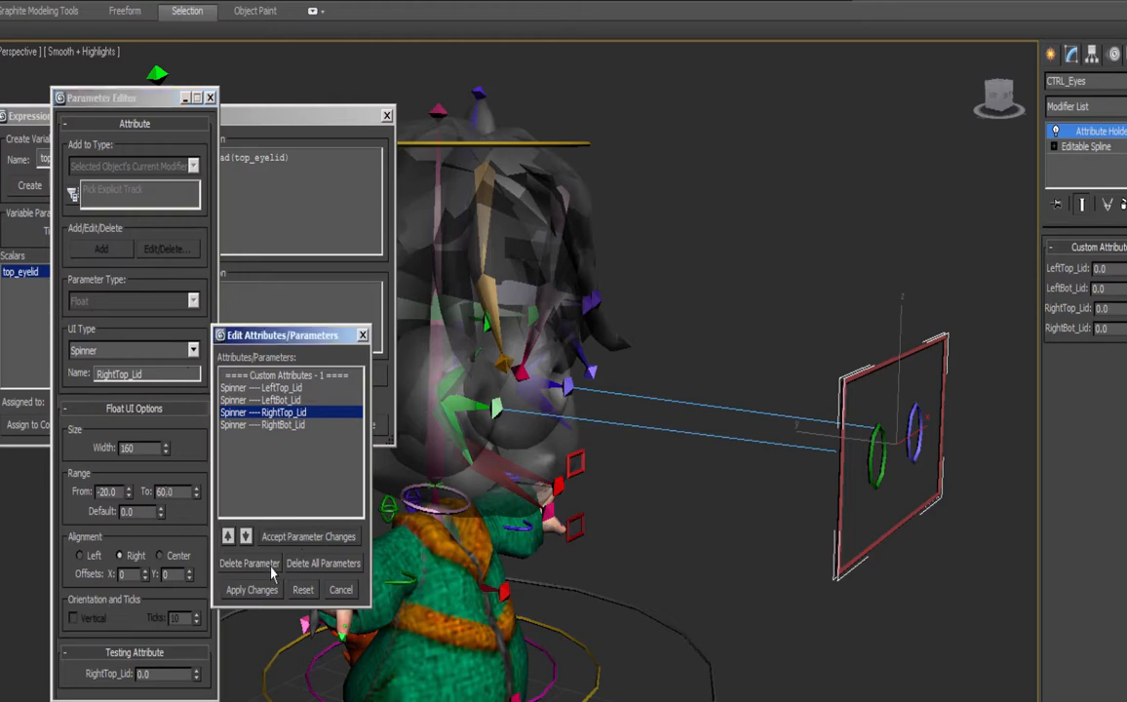
left_click(257, 593)
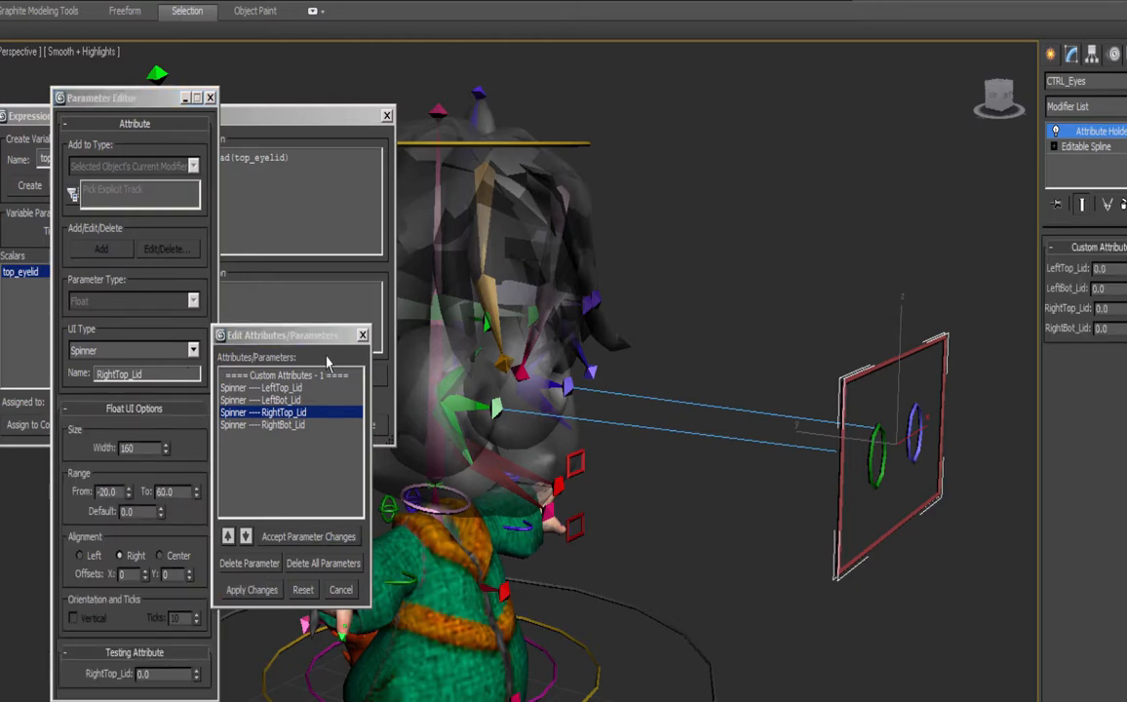
left_click(363, 335)
Turn off see-through display on the head and eye meshes, and test CTRL_Eyes' RightTop_Lid down to -20.
left_click(540, 442)
key("alt+x")
left_click(538, 395)
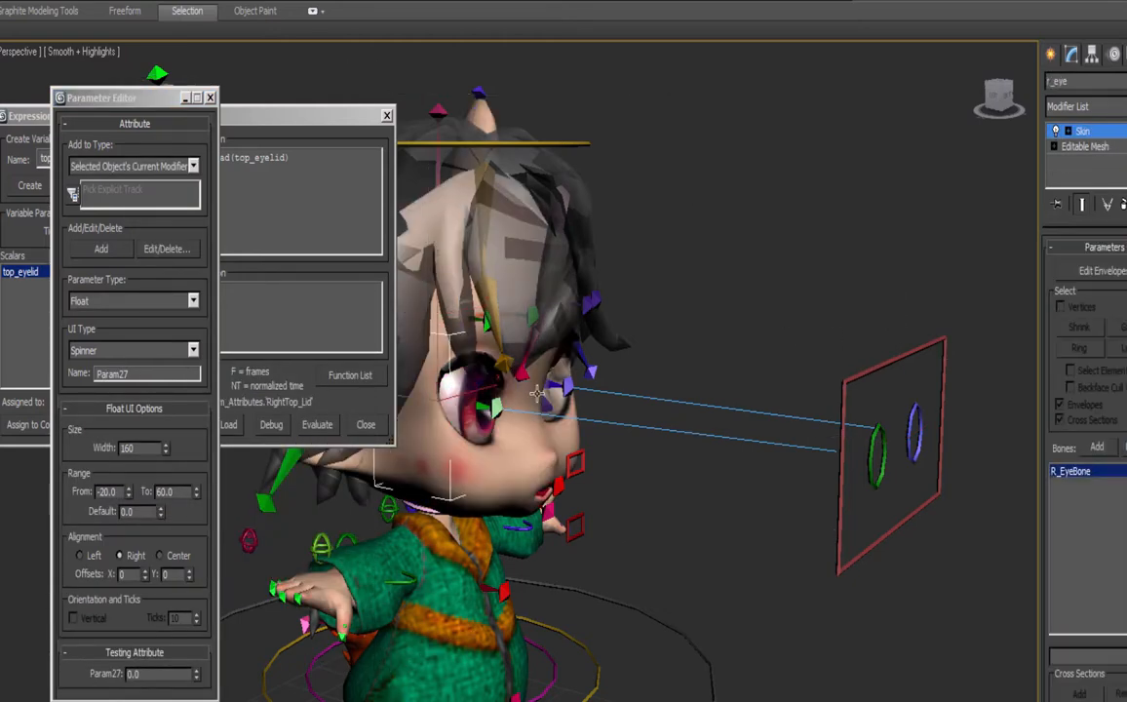
key("alt+x")
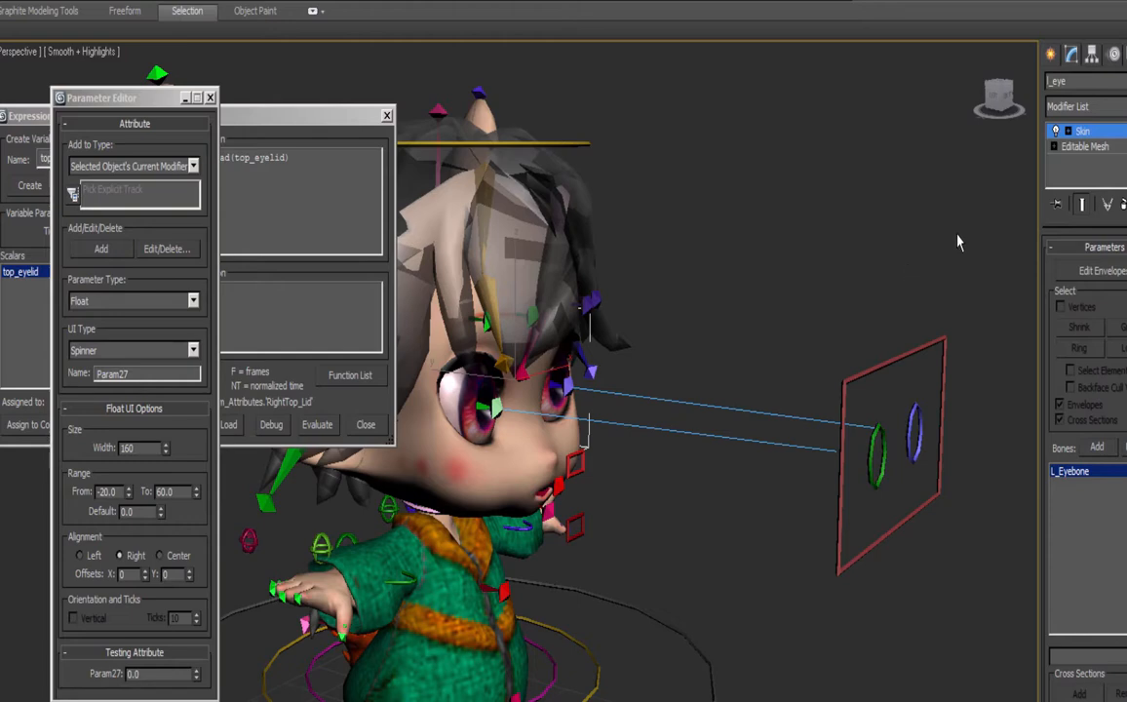
left_click(943, 343)
left_click_drag(1125, 309, 1125, 356)
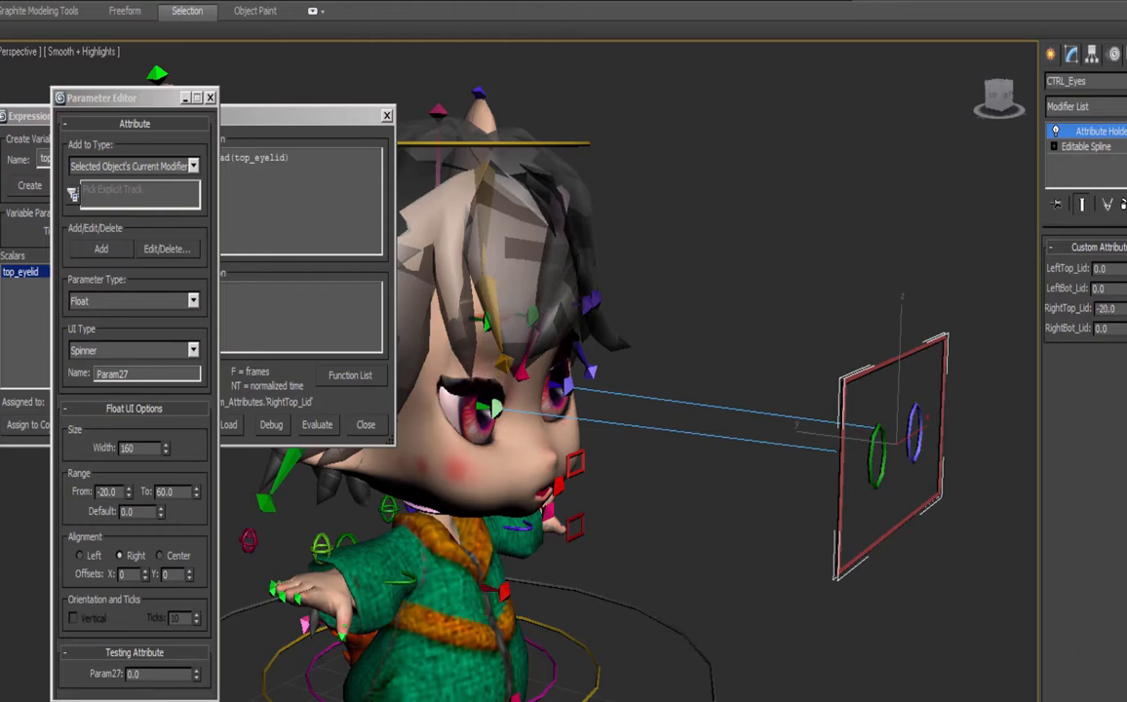
Raise the RightTop_Lid attribute's upper limit to 100, apply it and test the attribute down to -20.
left_click(167, 249)
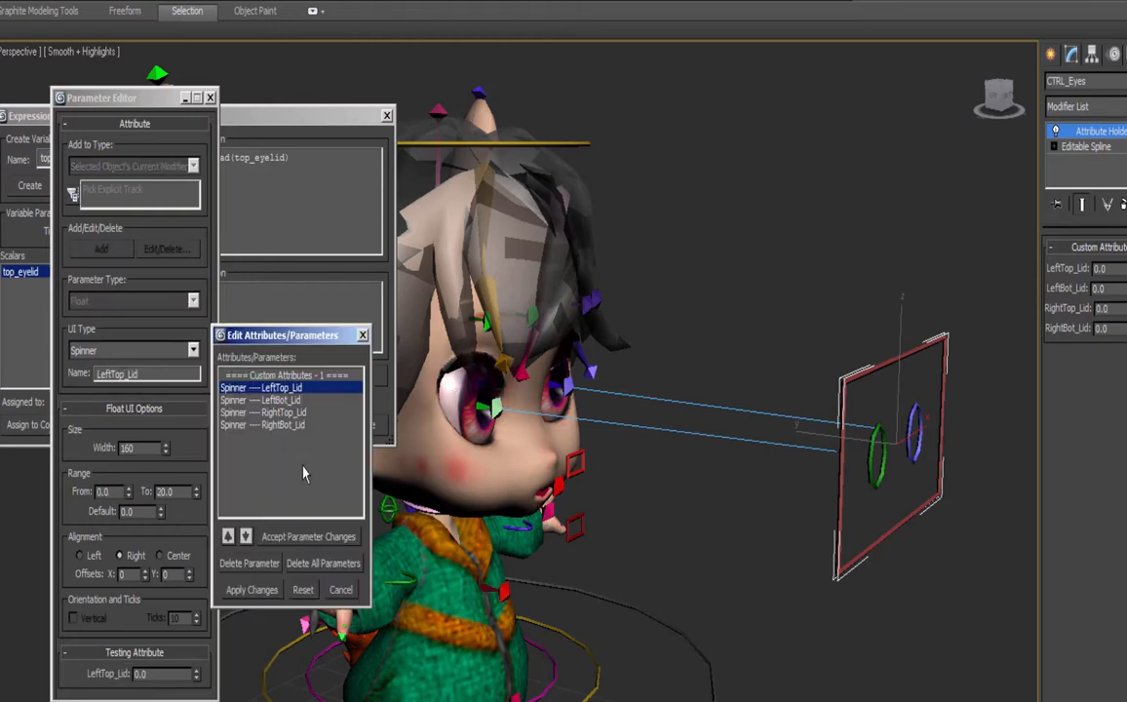
left_click(229, 413)
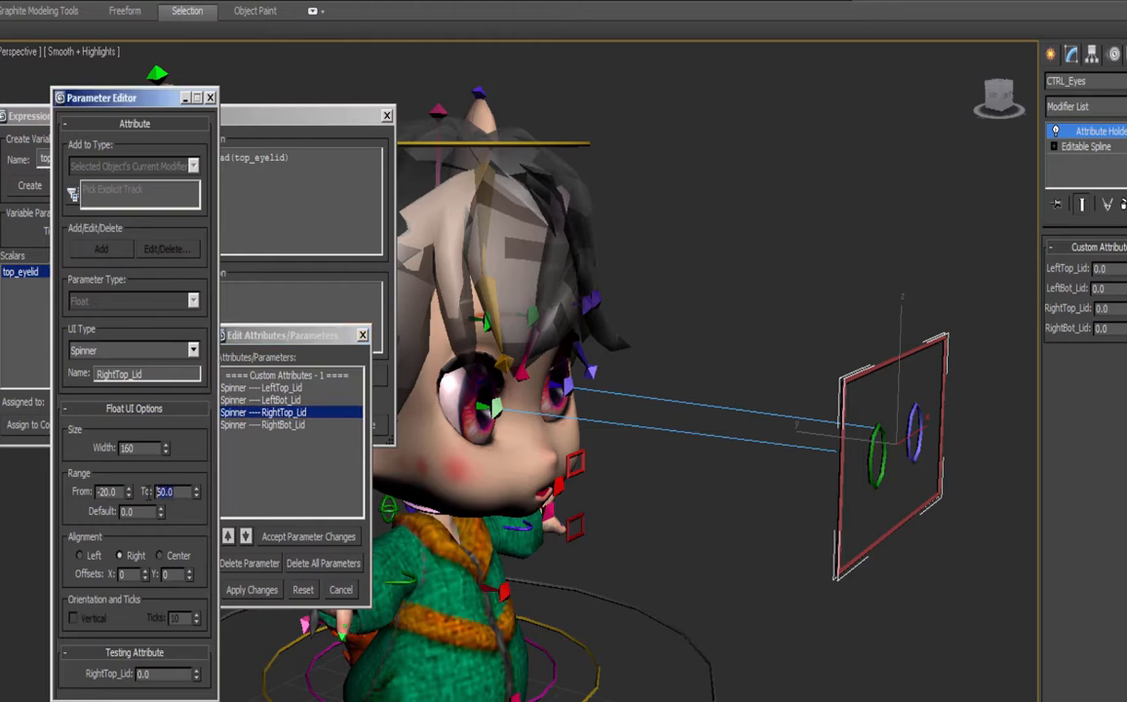
left_click(252, 589)
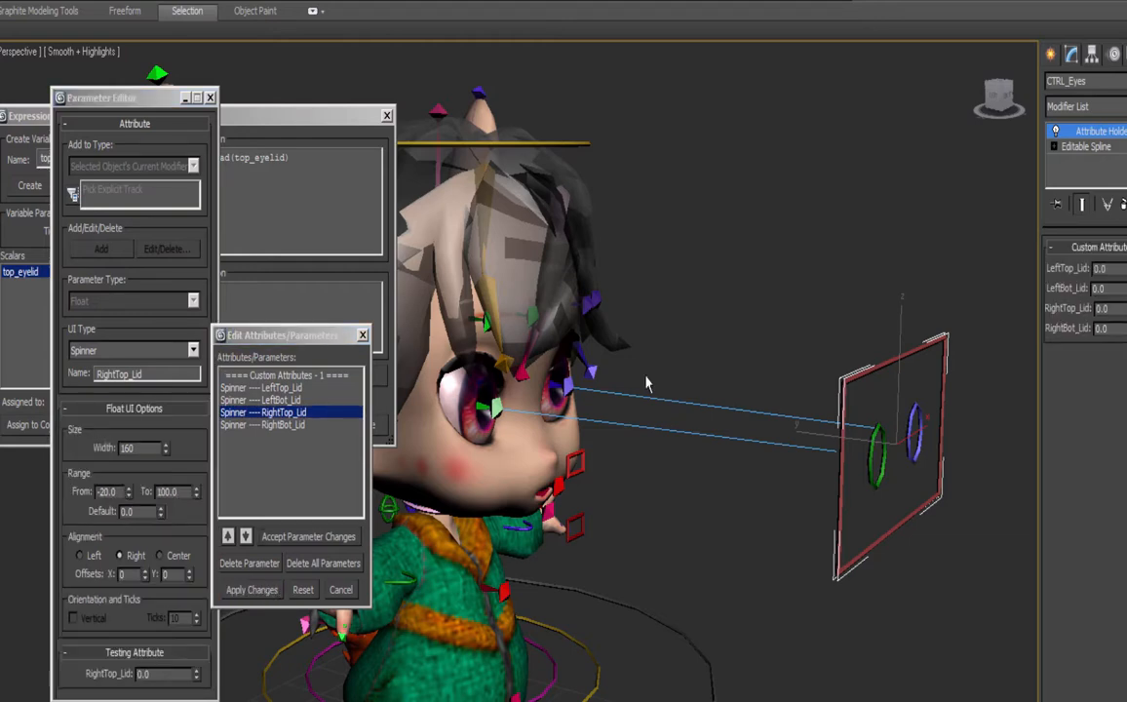
left_click_drag(1125, 309, 1125, 342)
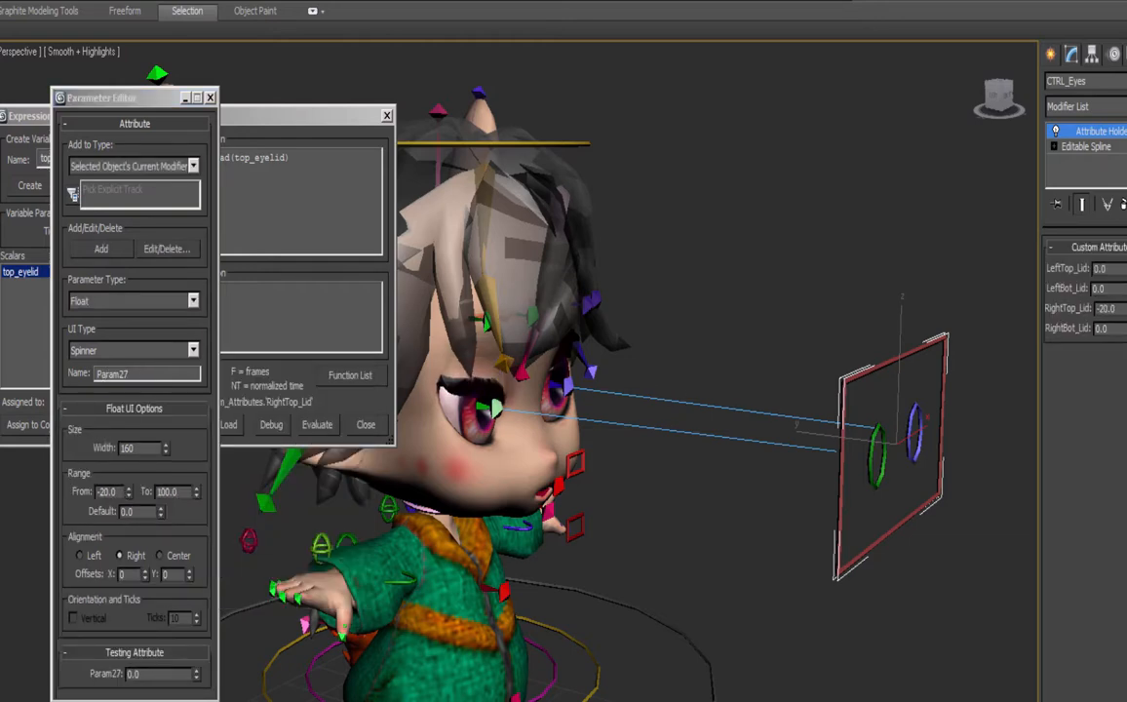
left_click_drag(1126, 590, 1026, 299)
left_click_drag(1118, 328, 261, 107)
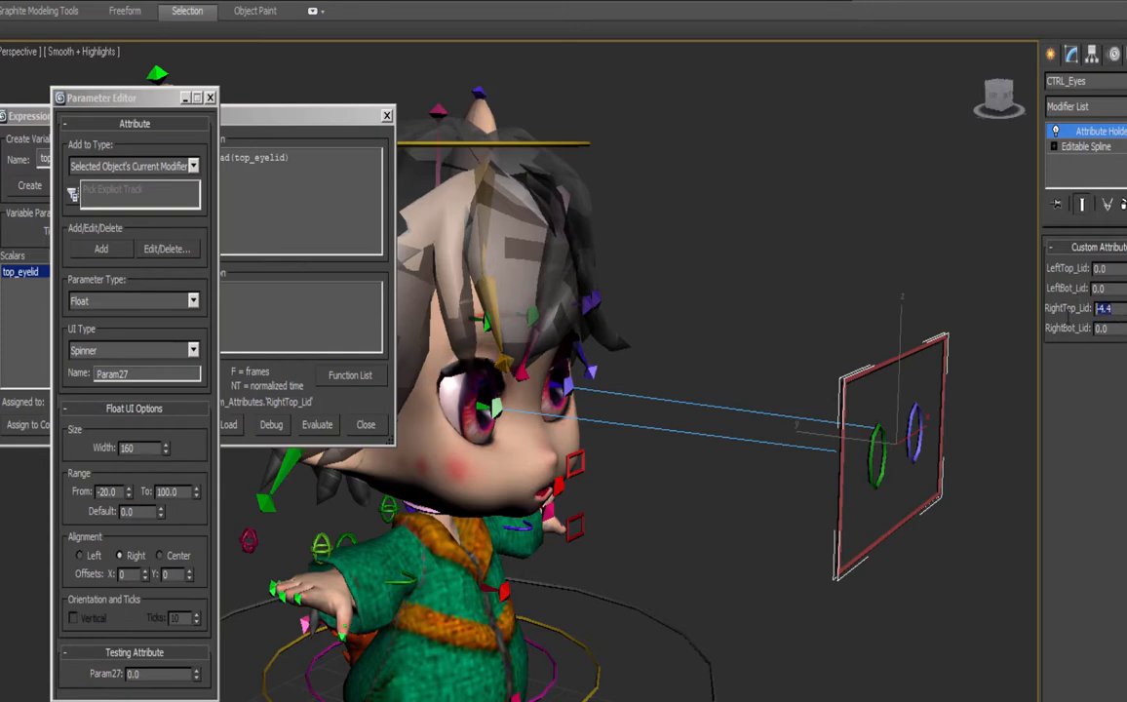
Change the Z Rotation expression to -degToRad(top_eyelid), evaluate it and test the eyelid with RightTop_Lid.
left_click(210, 97)
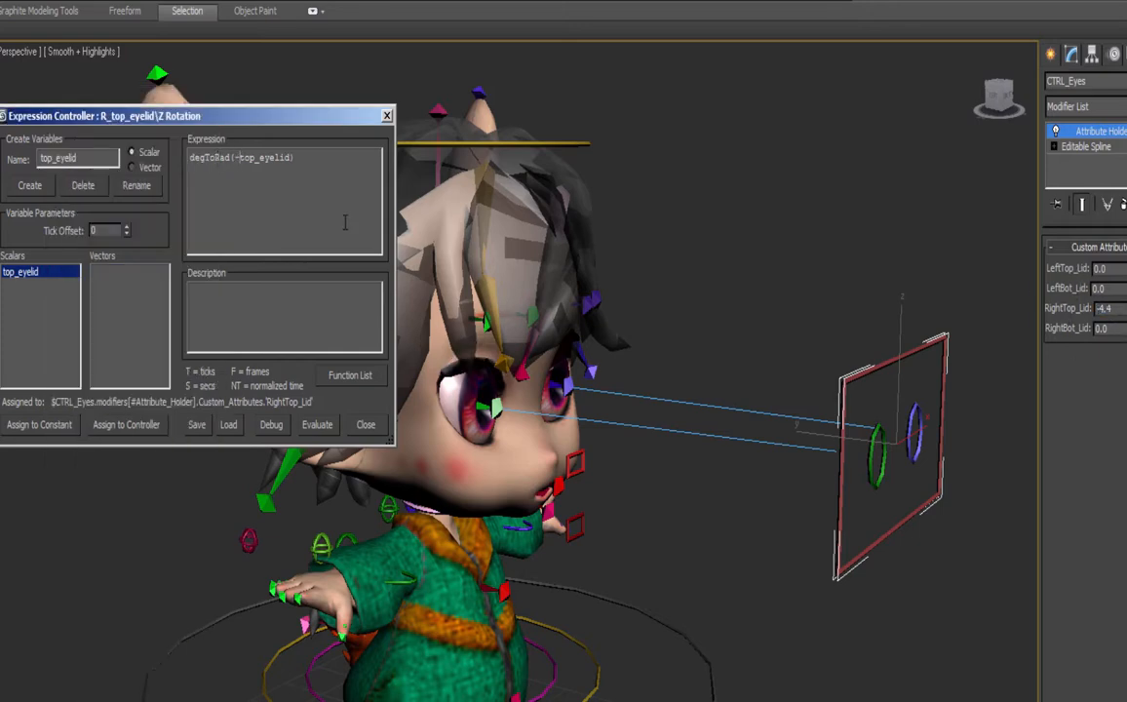
key("Home")
type("-")
left_click(318, 424)
left_click_drag(1125, 309, 1125, 215)
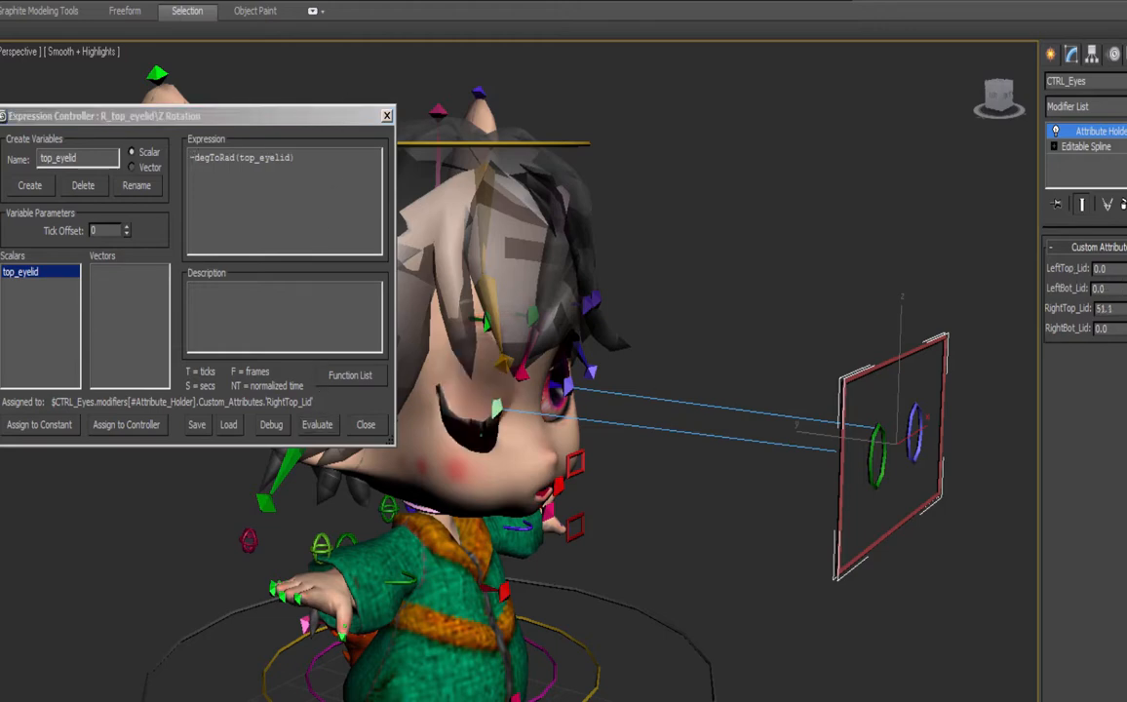
left_click_drag(1122, 39, 1108, 591)
left_click_drag(1100, 419, 1065, 299)
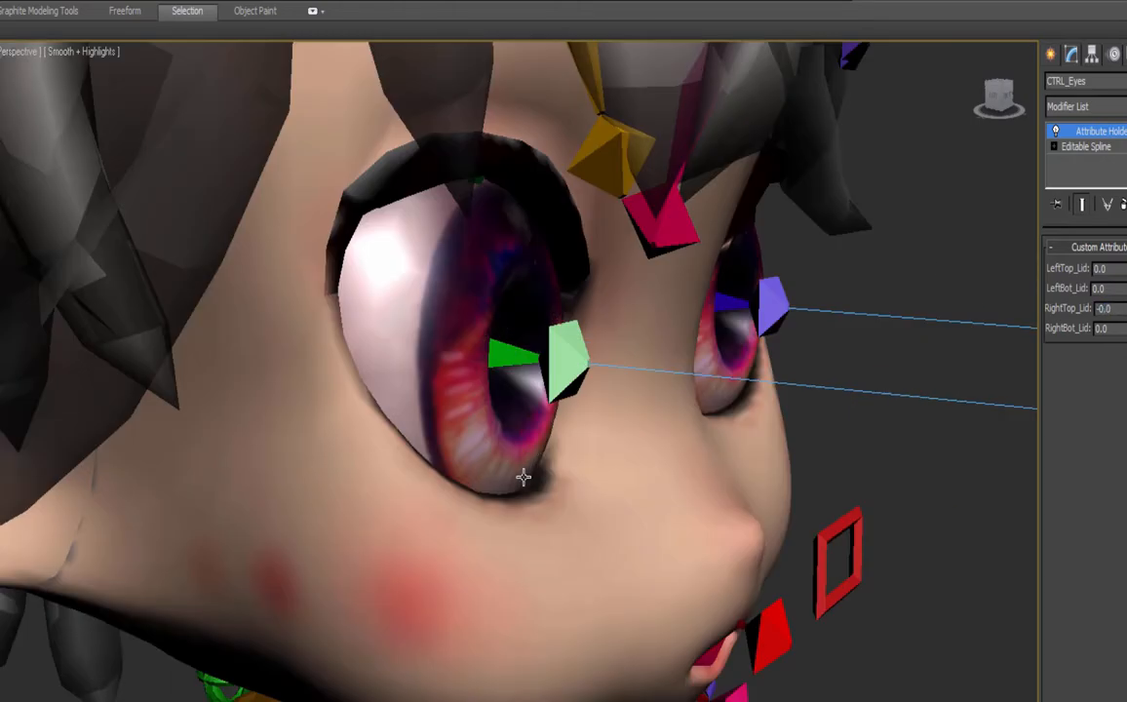
Select the R_bottom_eyelid bone and assign a Float Expression controller to its Zero Euler XYZ Z Rotation.
key("F3")
left_click(860, 391)
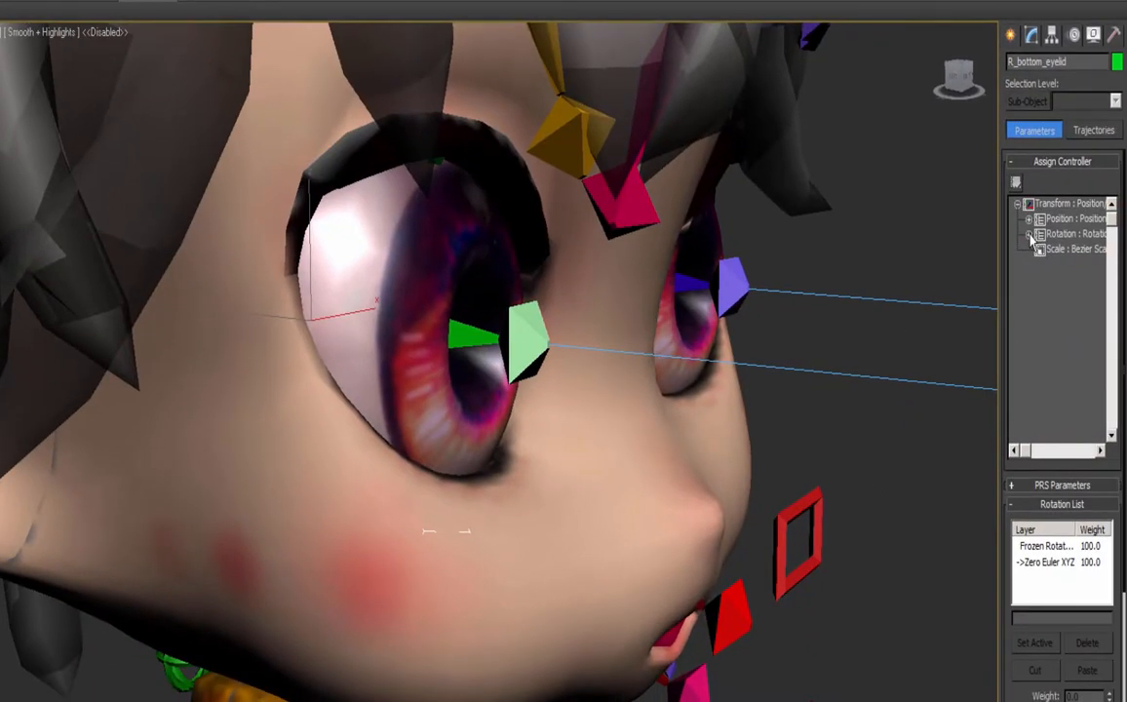
left_click(1028, 234)
left_click(1081, 310)
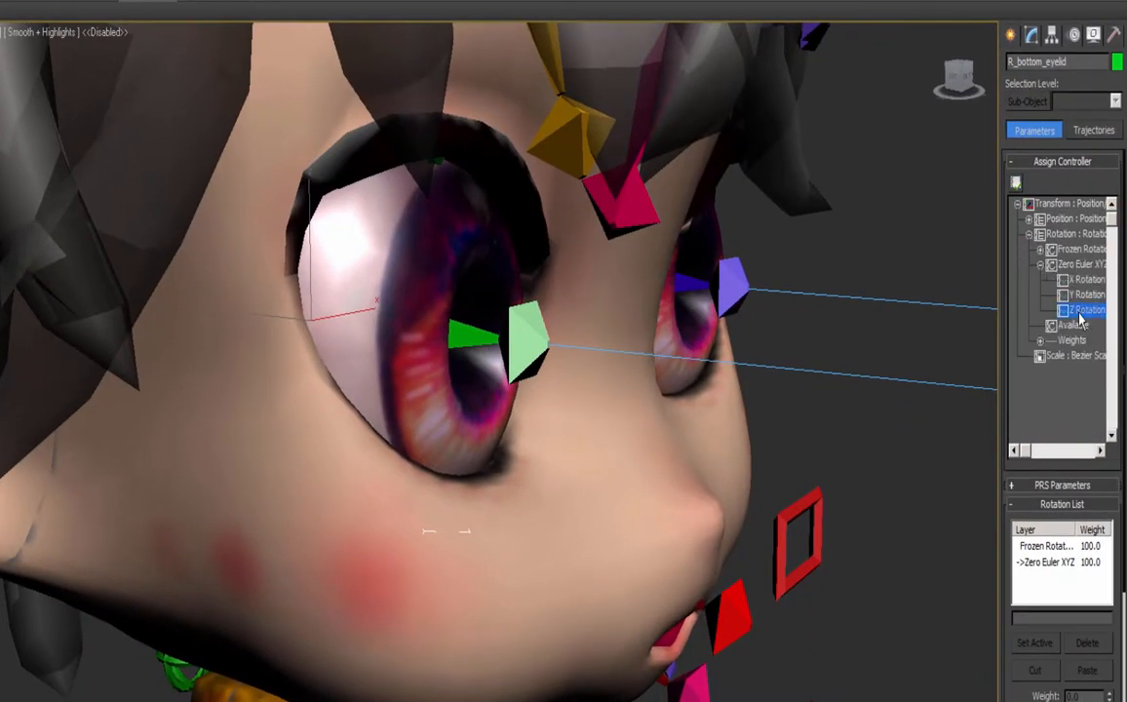
left_click(1016, 184)
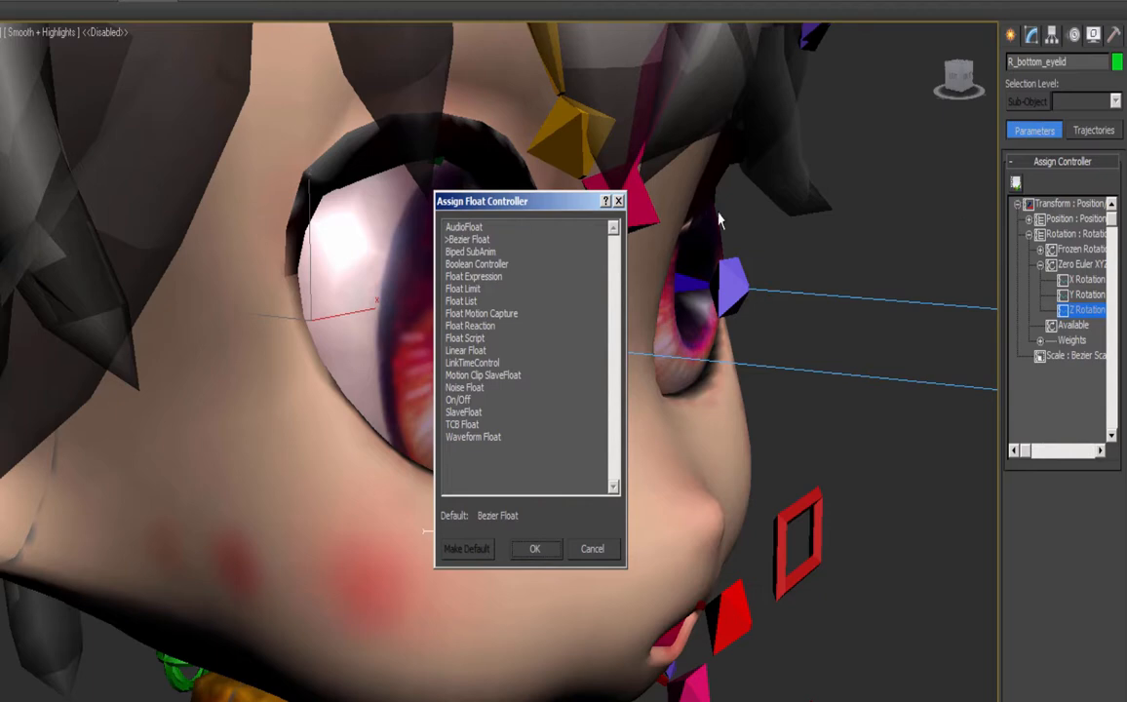
left_click(474, 276)
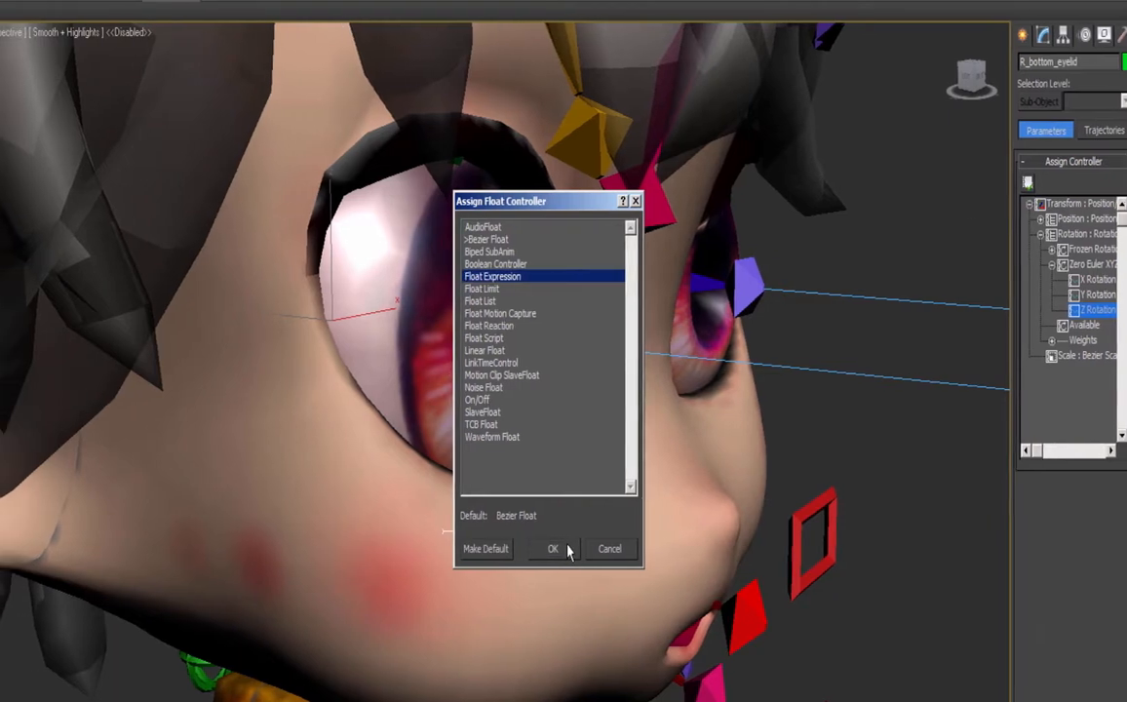
left_click(534, 548)
Create a scalar variable named bottom_lid in the bottom eyelid's expression controller.
type("bottom")
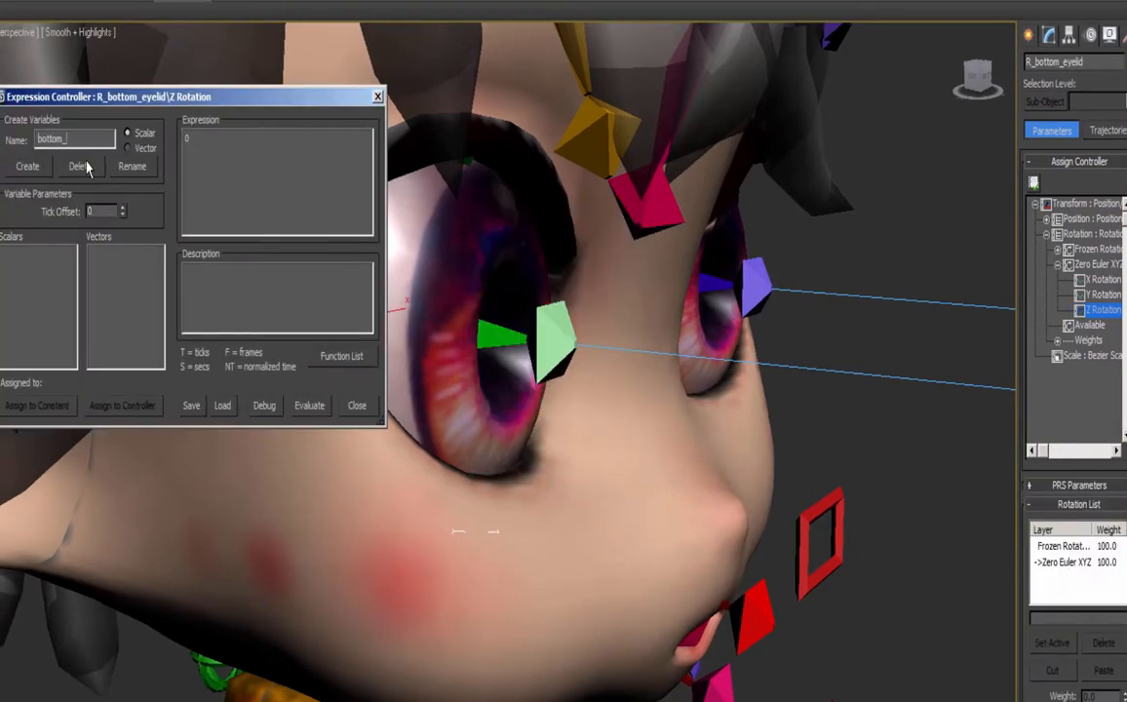
type("_lid")
key("Return")
left_click(29, 165)
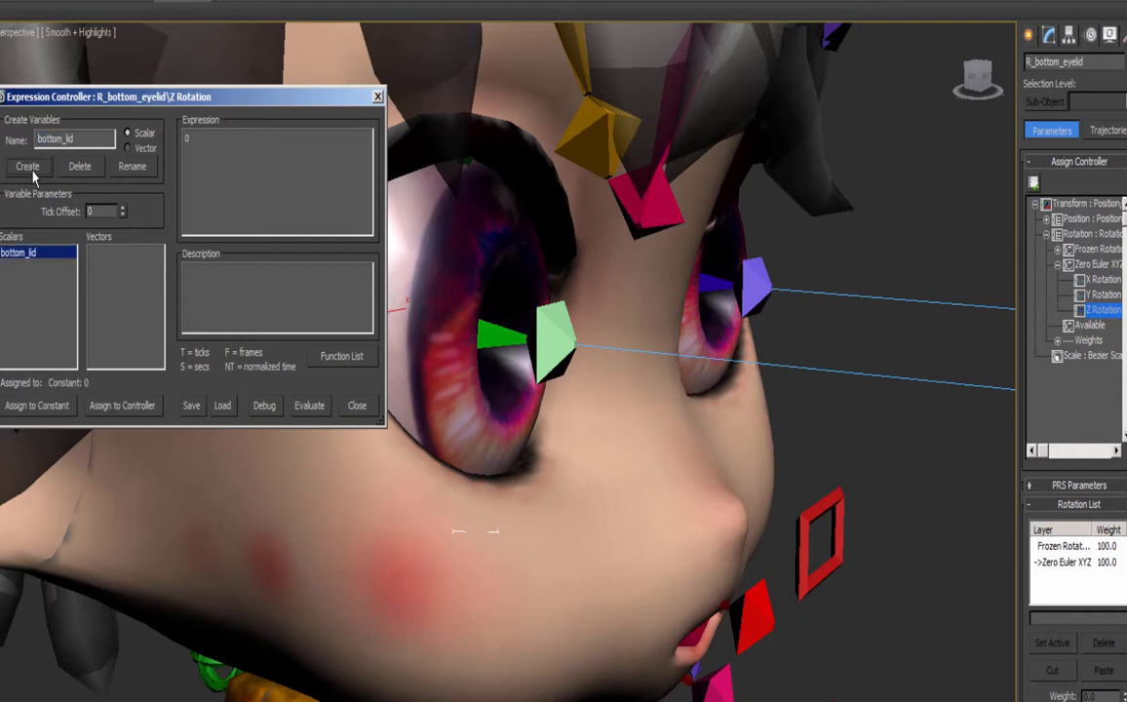
Assign the bottom_lid variable to the RightBot_Lid custom attribute of CTRL_Eyes.
left_click(121, 405)
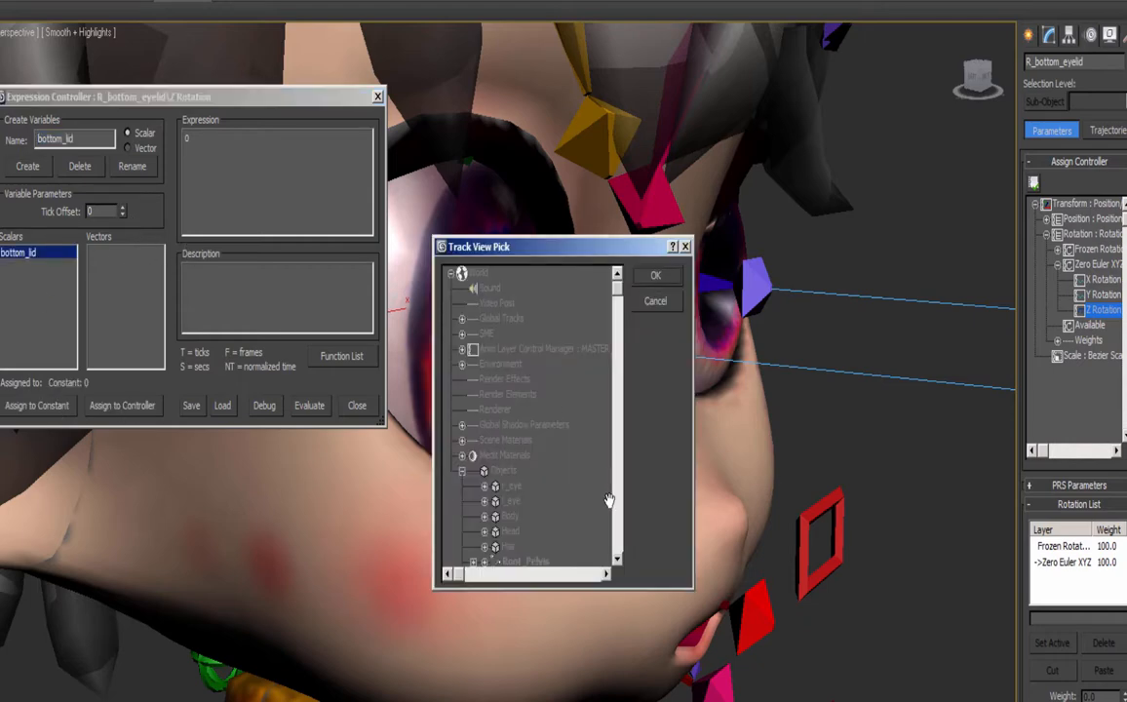
left_click_drag(597, 513, 613, 277)
left_click(617, 278)
left_click(617, 278)
left_click(617, 279)
left_click(618, 280)
left_click(617, 280)
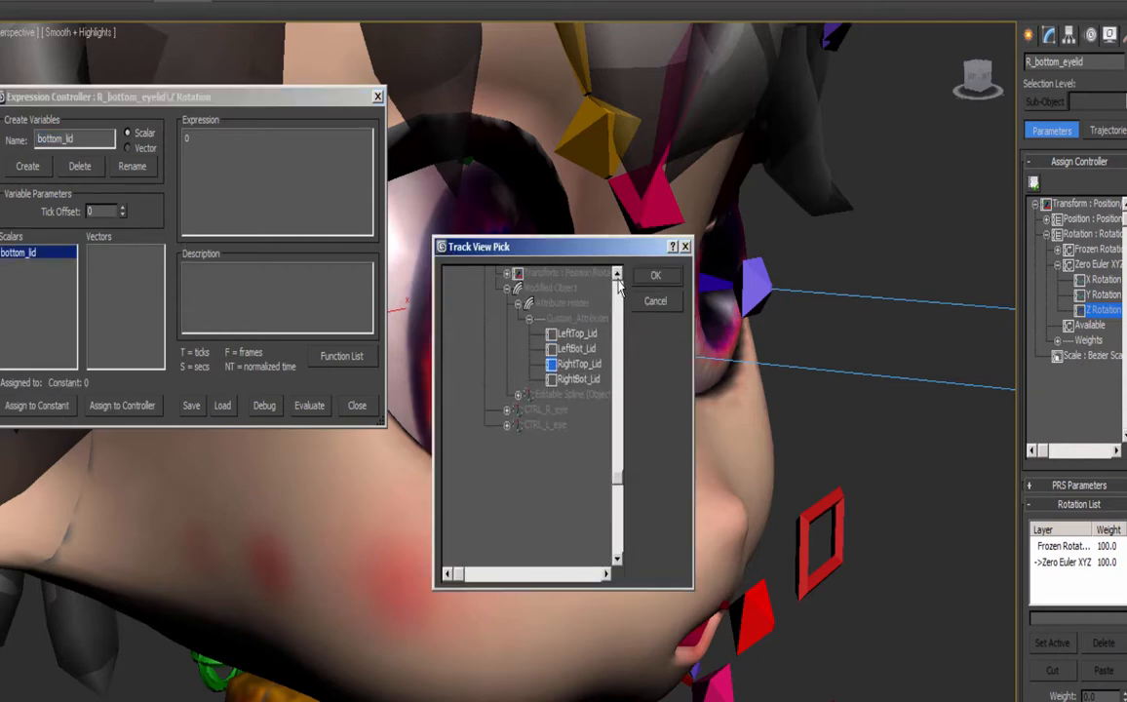
left_click(577, 377)
left_click(655, 275)
Enter -degToRad(bottom_lid) as the Z Rotation expression and test the lower lid attribute on CTRL_Eyes.
type("degTo")
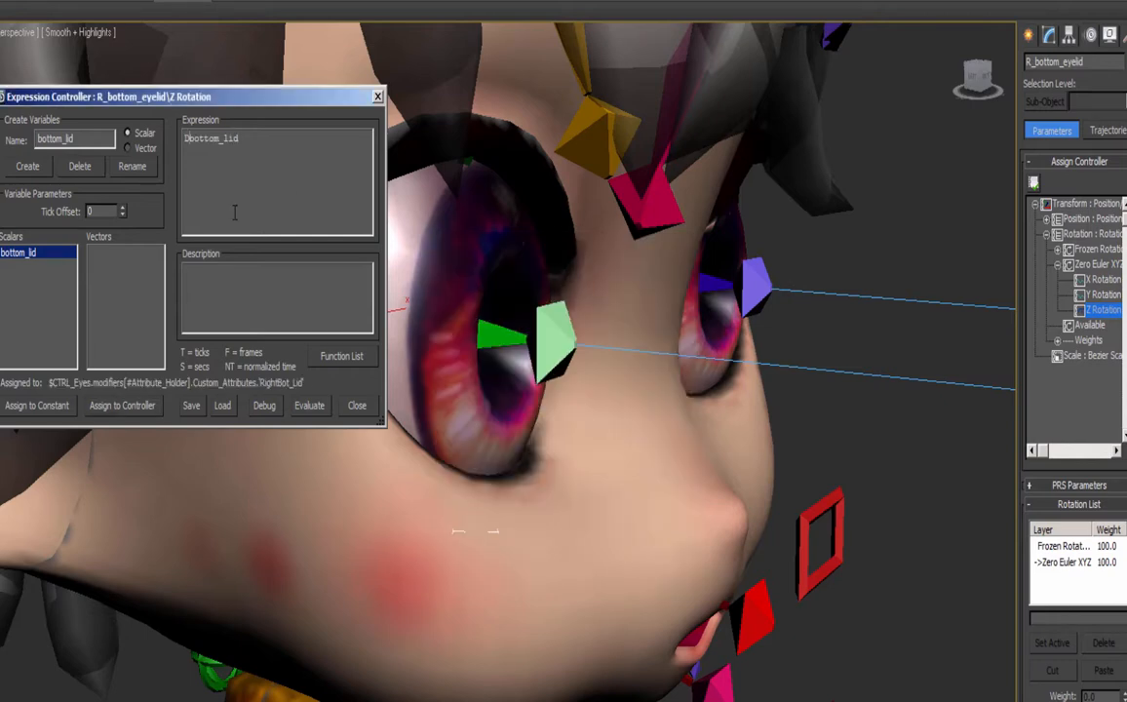
type("Rad(")
key("Home")
type("-")
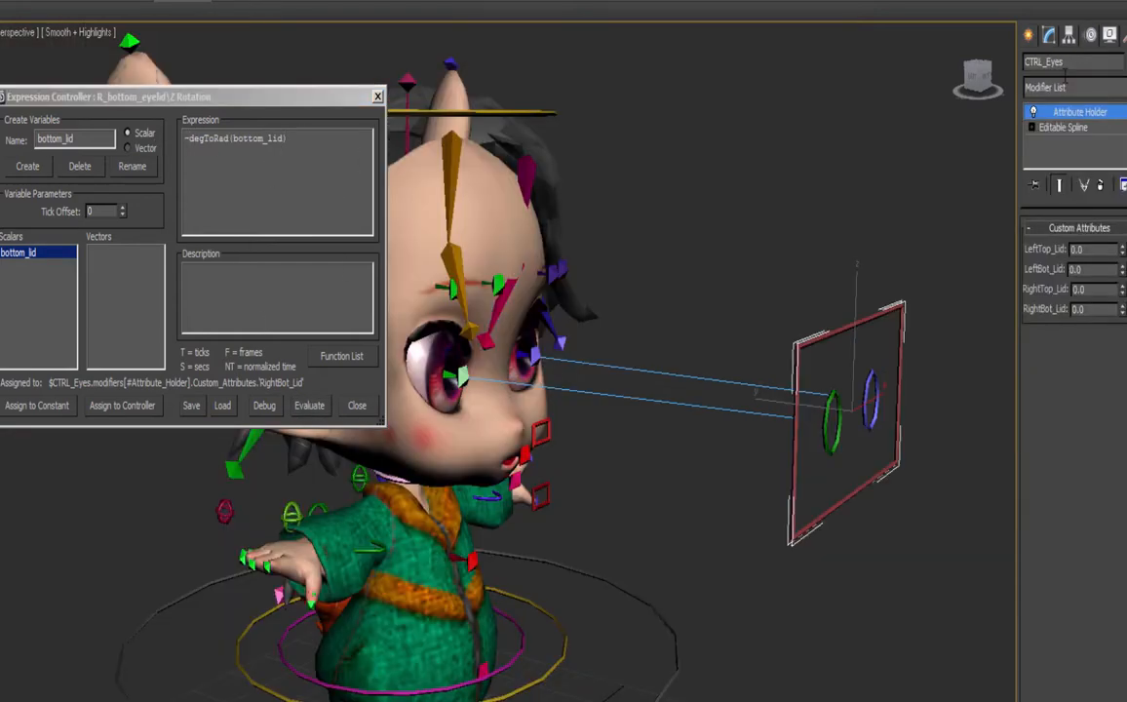
left_click_drag(1089, 85, 1117, 445)
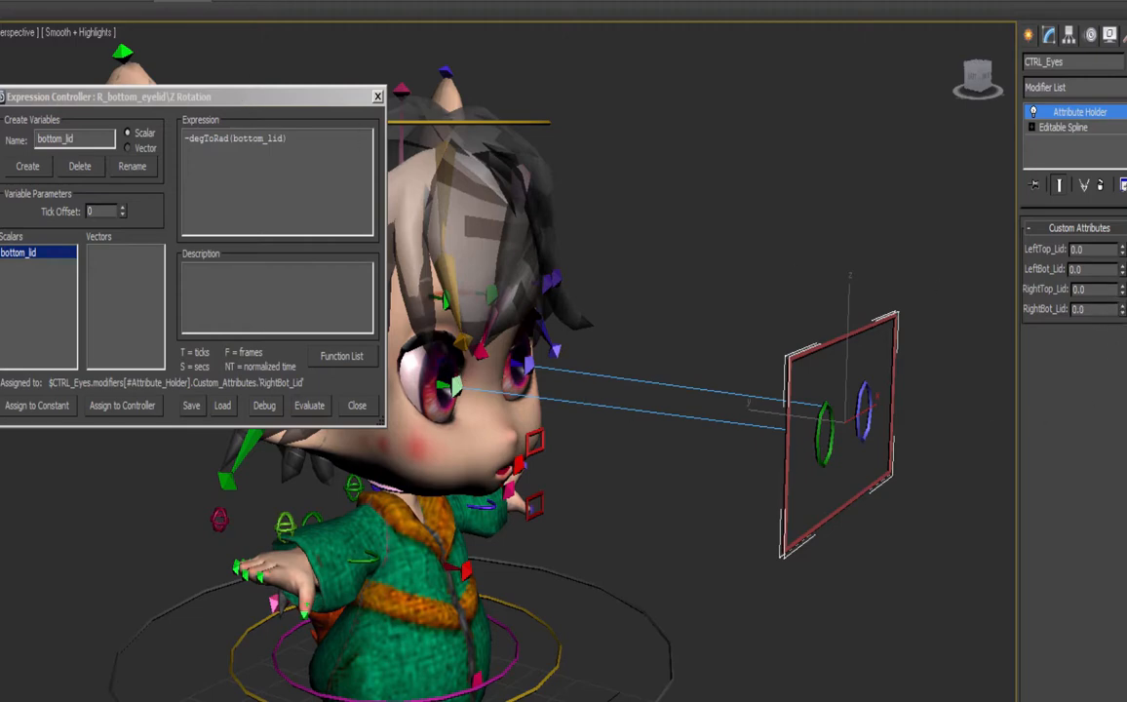
Set the RightBot_Lid attribute's range from -20 to 100 and apply the change.
left_click(256, 151)
left_click(162, 231)
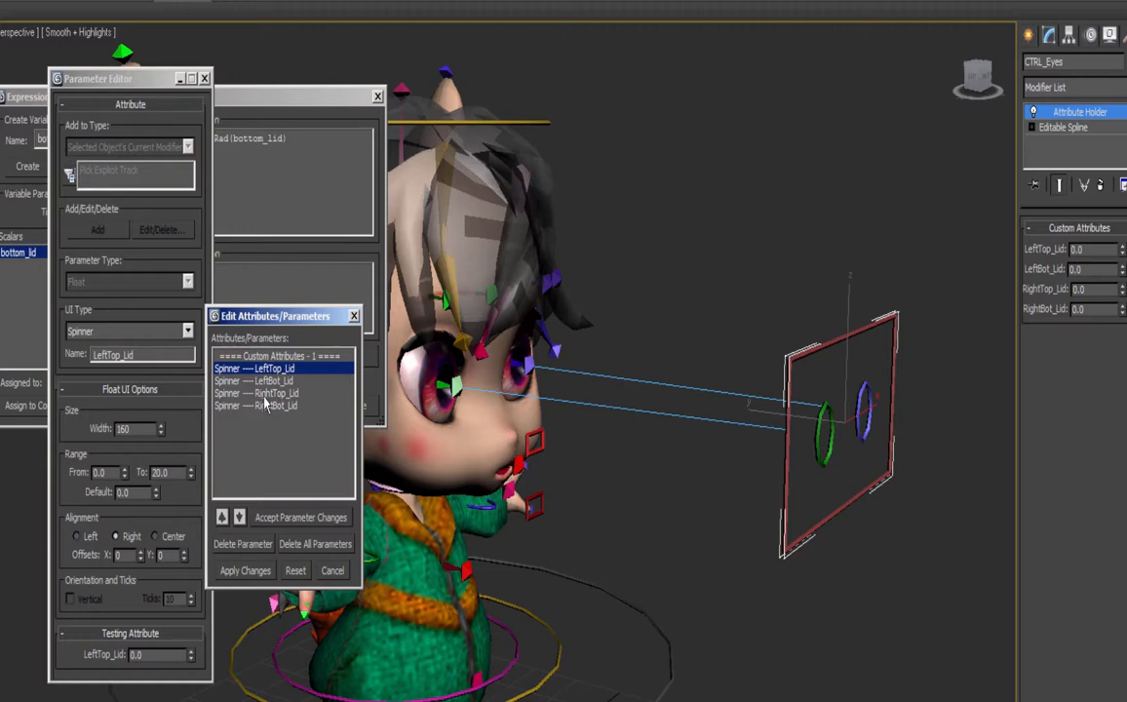
left_click(264, 405)
left_click(175, 508)
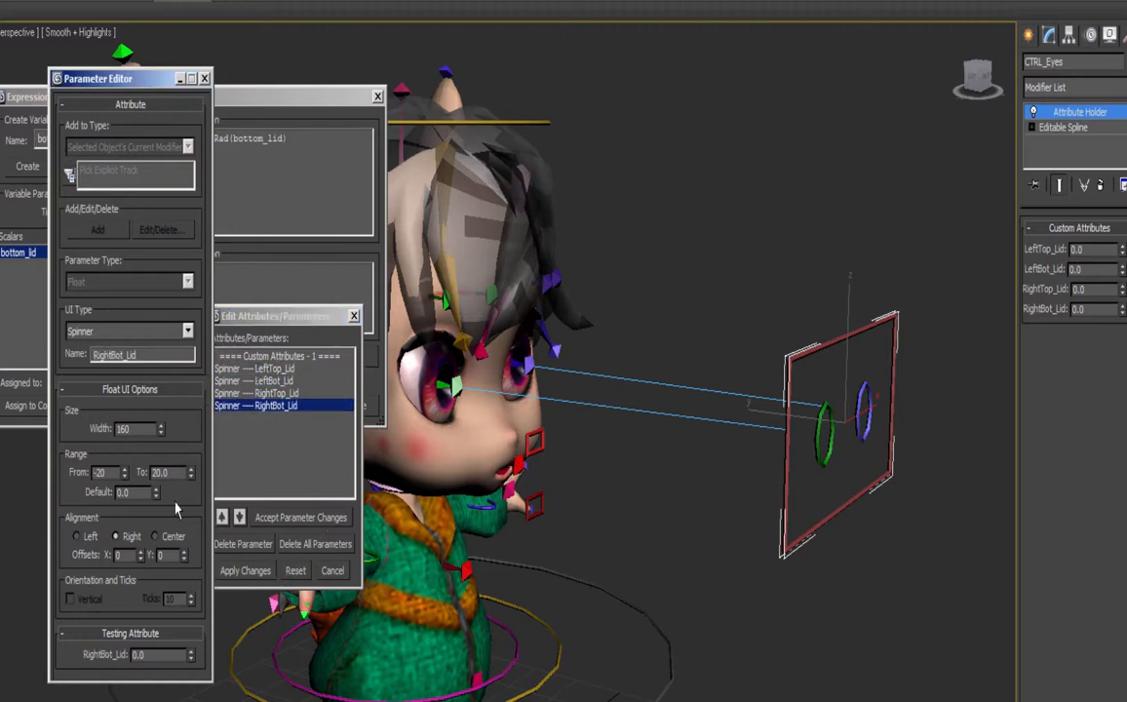
key("Tab")
type("100")
key("Return")
left_click(204, 79)
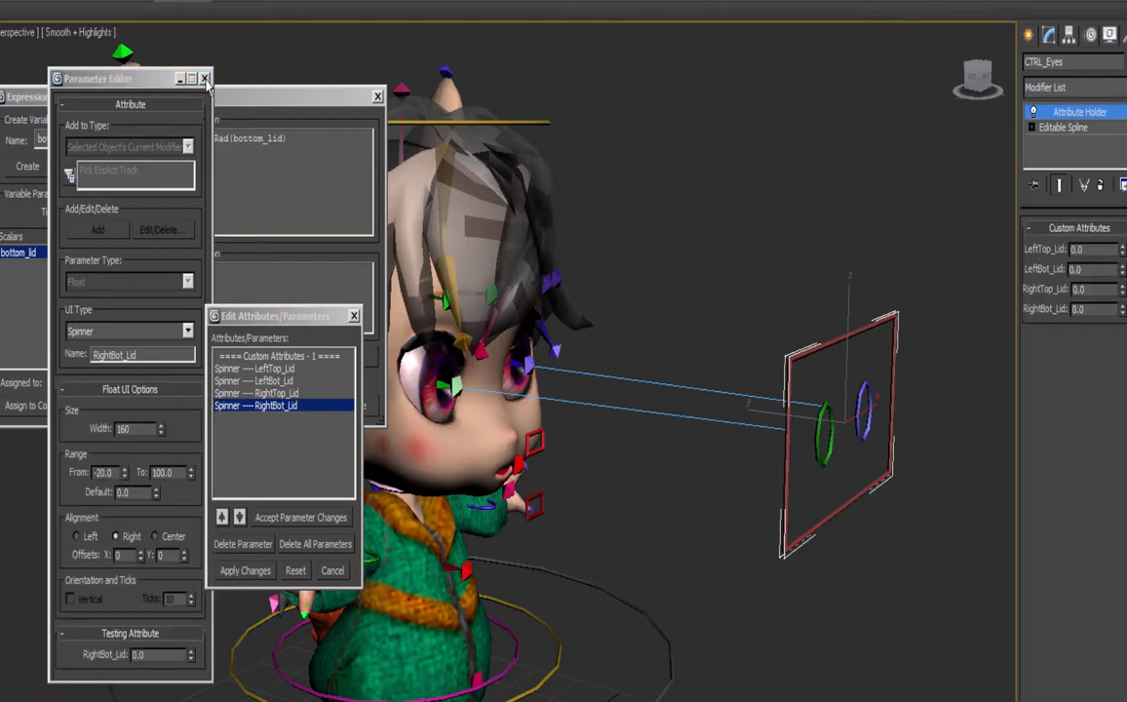
Change the bottom eyelid's expression to degToRad(bottom_lid), evaluate it and test the RightBot_Lid attribute.
left_click(204, 79)
key("Home")
key("Delete")
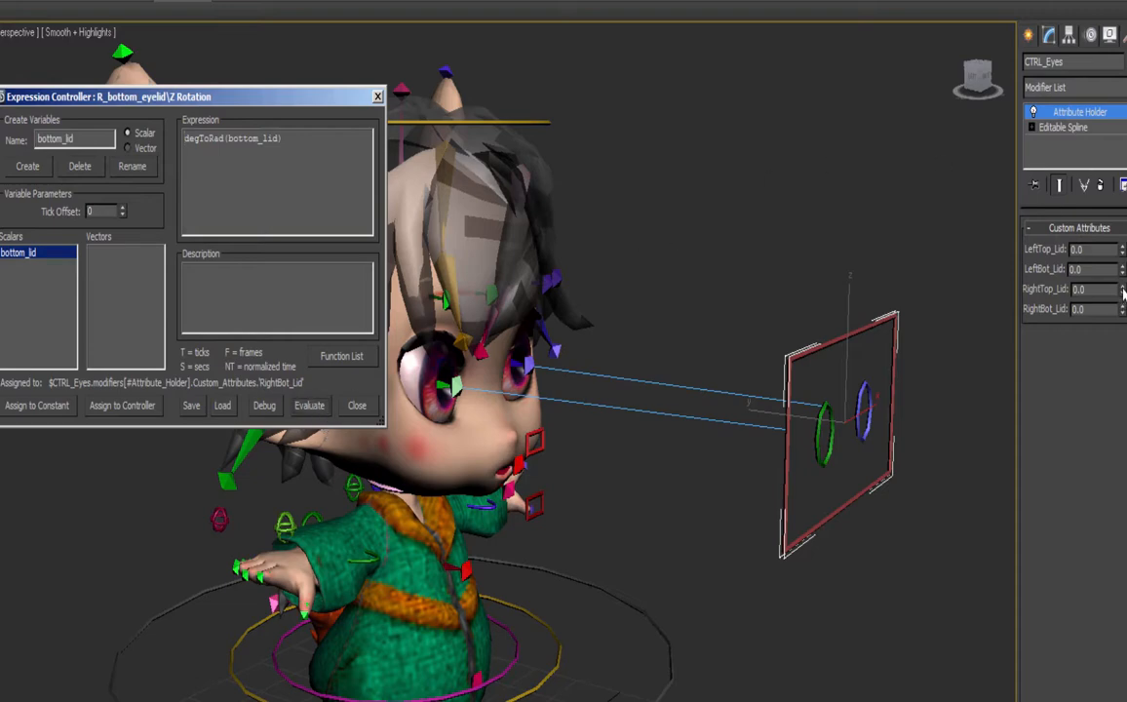
left_click_drag(1122, 310, 1123, 266)
left_click_drag(1114, 0, 1105, 269)
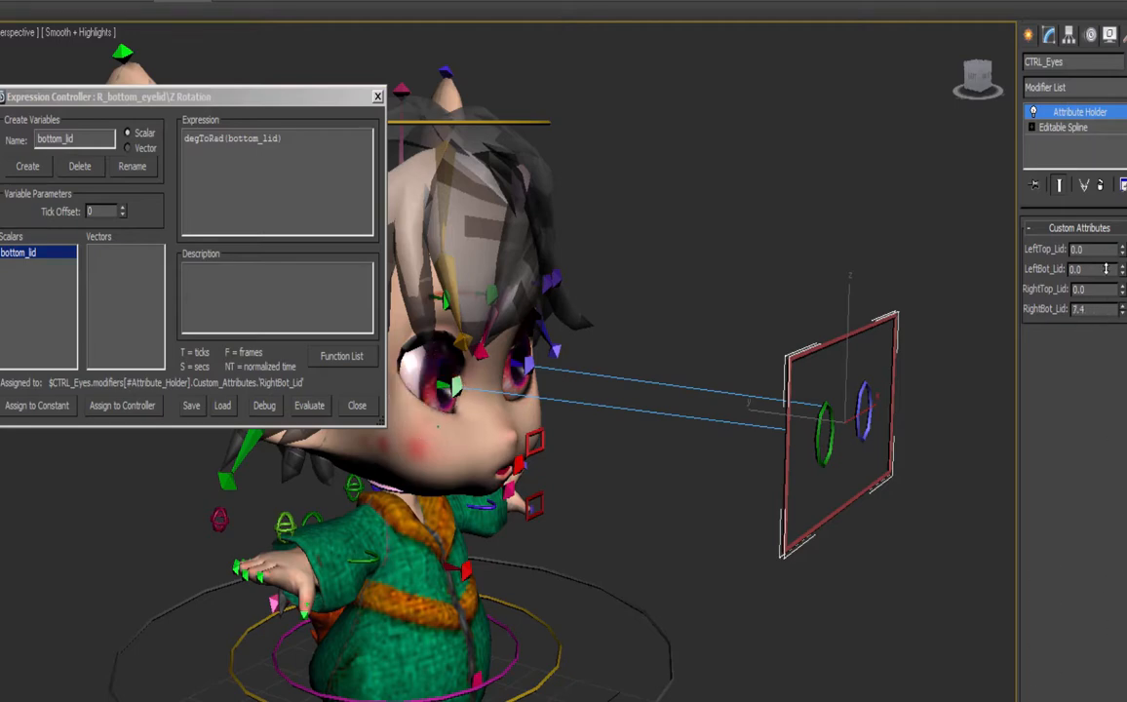
right_click(1105, 269)
Select the L_top_eyelid bone and assign a Float Expression controller to its Zero Euler XYZ Z Rotation.
middle_click_drag(587, 347, 557, 424)
middle_click_drag(856, 439, 469, 434, "alt")
scroll(487, 466, "up", 6)
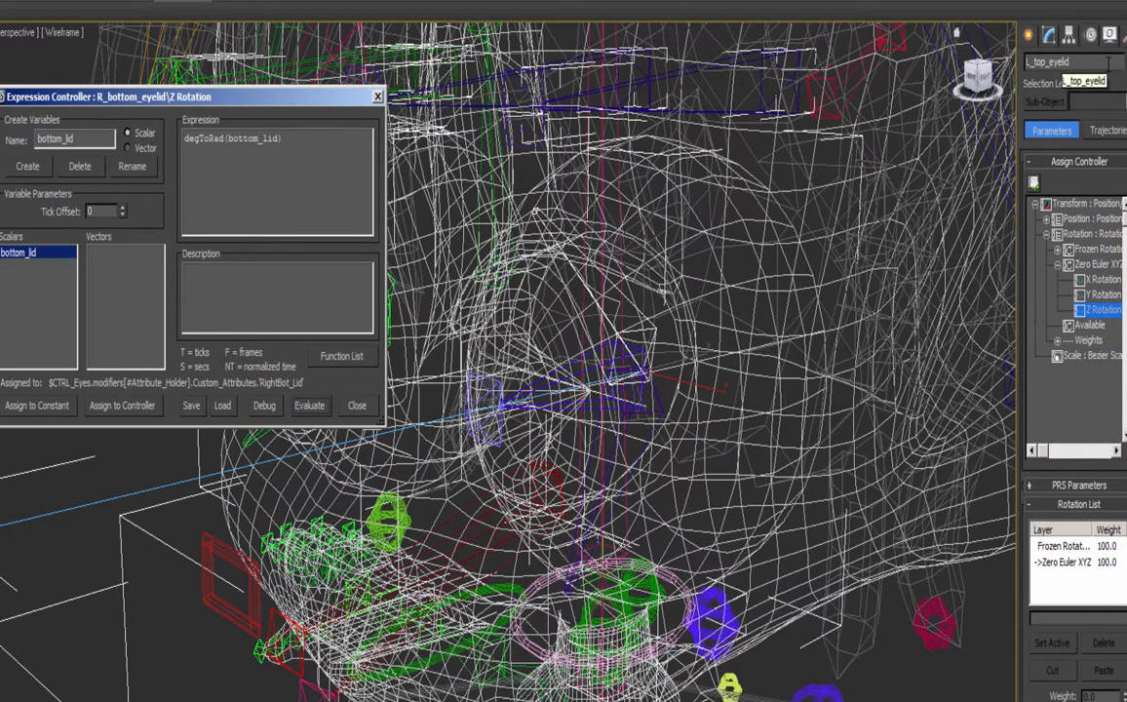
left_click(1035, 184)
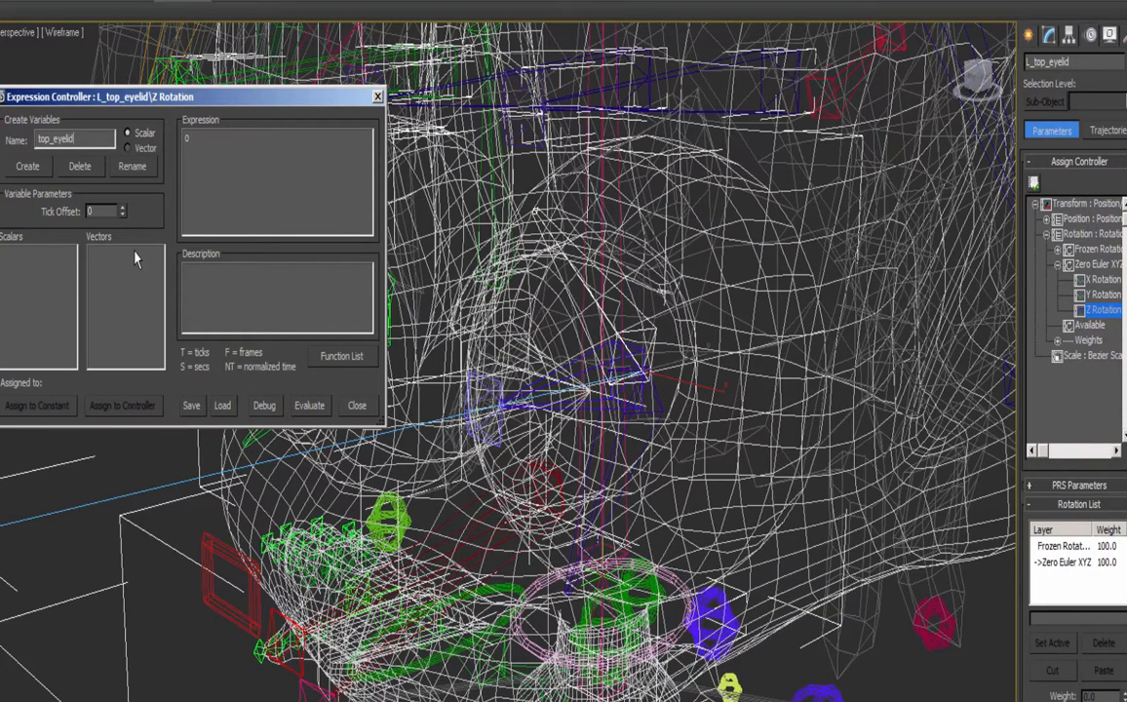
Create the scalar top_eyelid, assign it to CTRL_Eyes' LeftTop_Lid attribute and enter -degToRad(top_eyelid) as the expression.
left_click(21, 166)
left_click(121, 406)
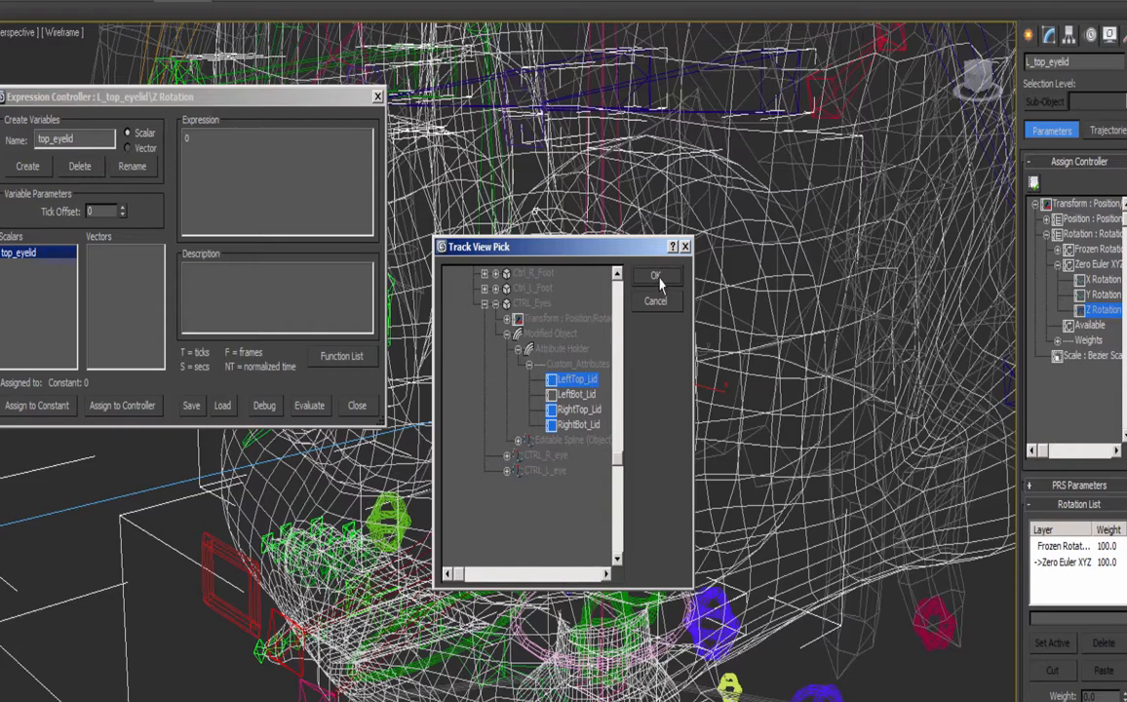
left_click(656, 277)
type("degTo")
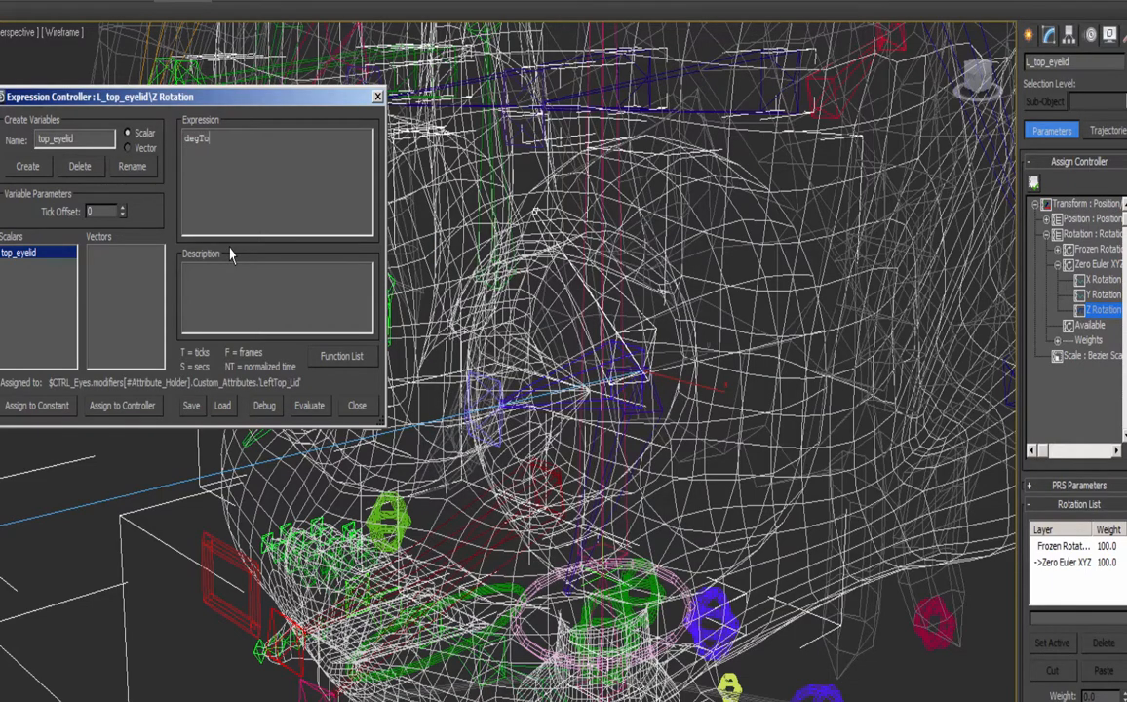
type("Rad(top_eyelid)")
key("Home")
type("-")
Select CTRL_Eyes and set its LeftTop_Lid attribute's range from -20 to 100 in the Parameter Editor.
left_click(232, 1)
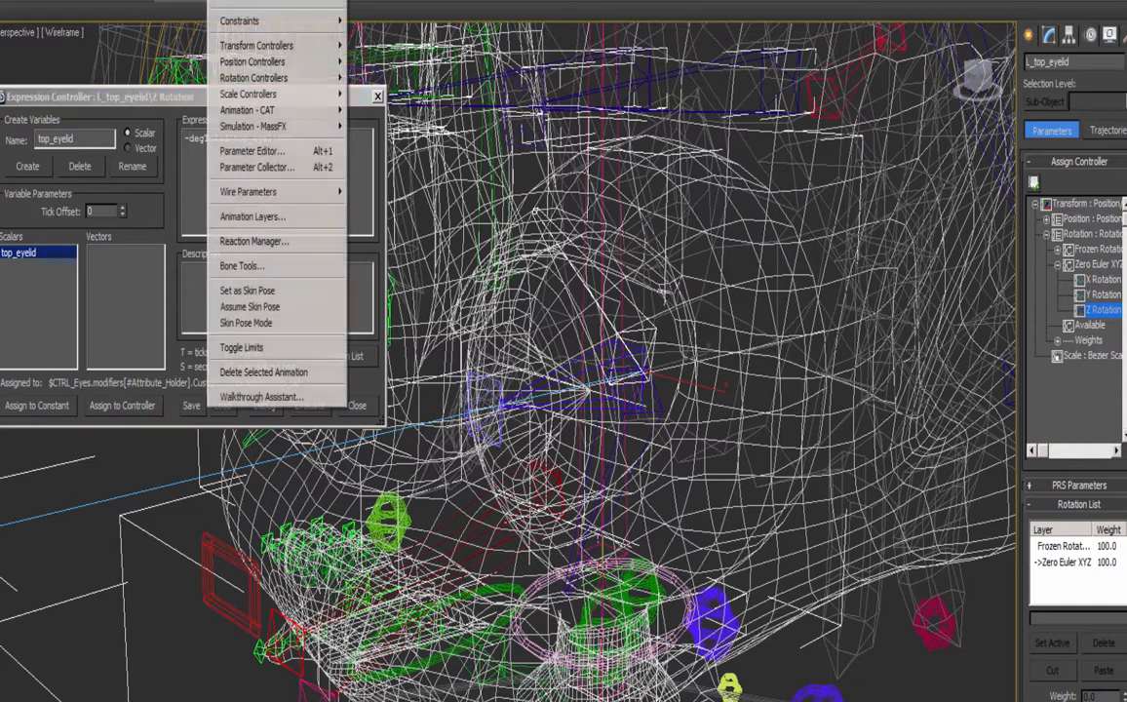
left_click(255, 154)
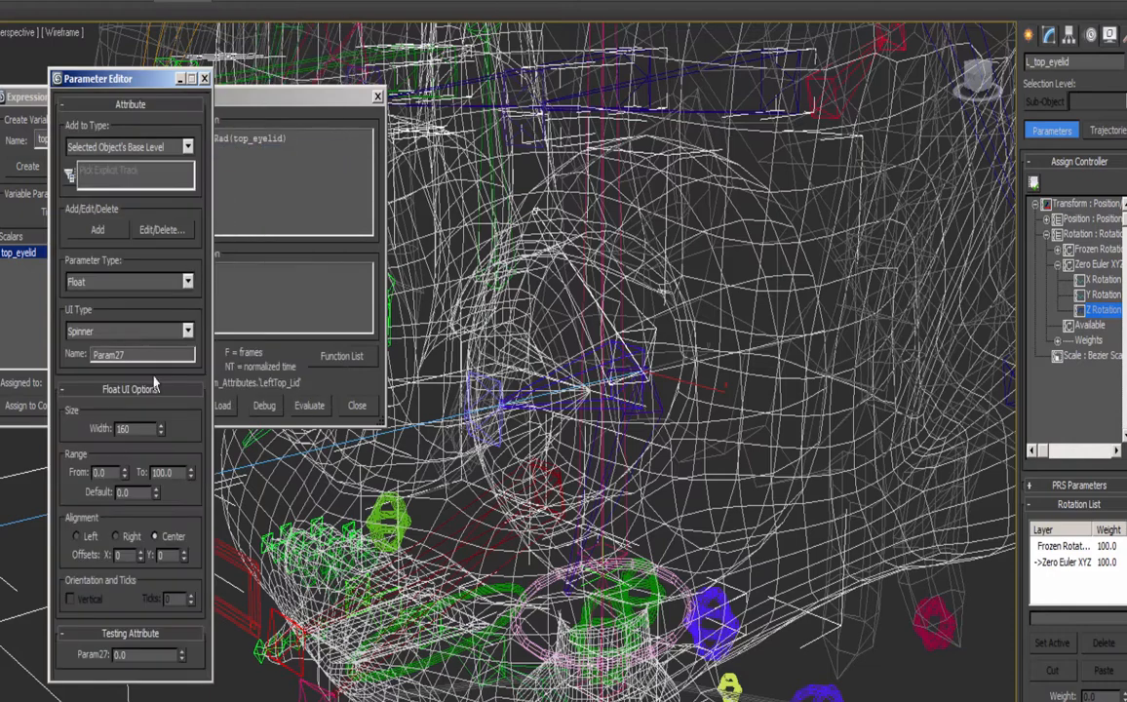
left_click(162, 230)
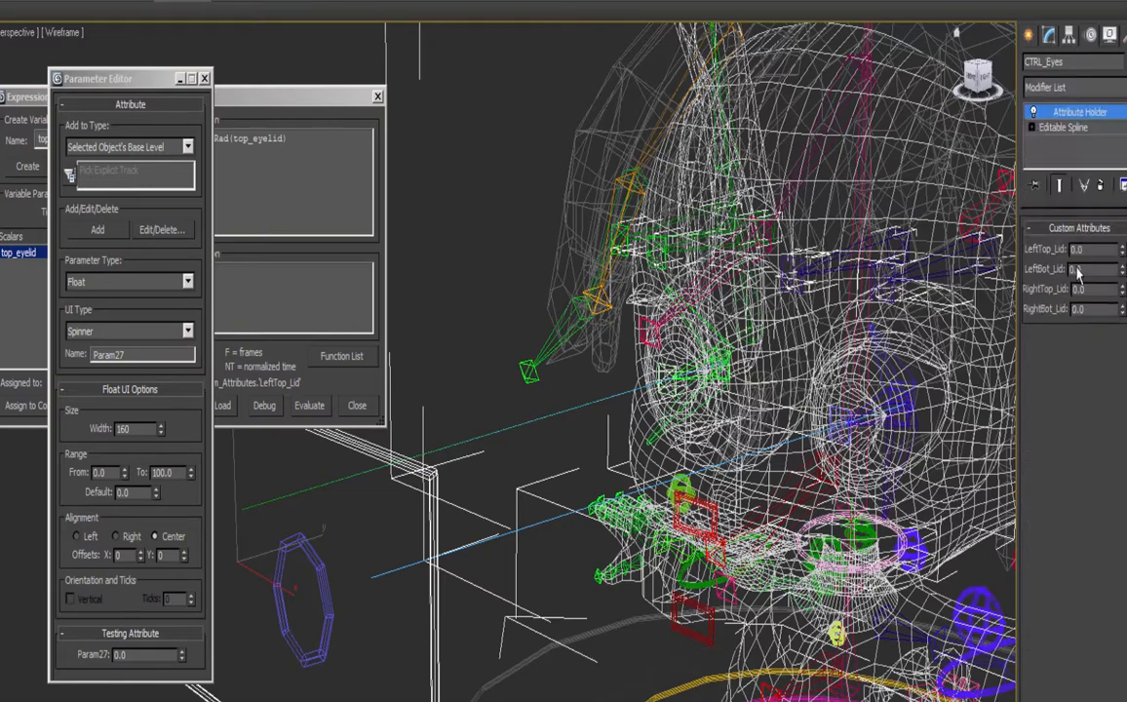
left_click(204, 78)
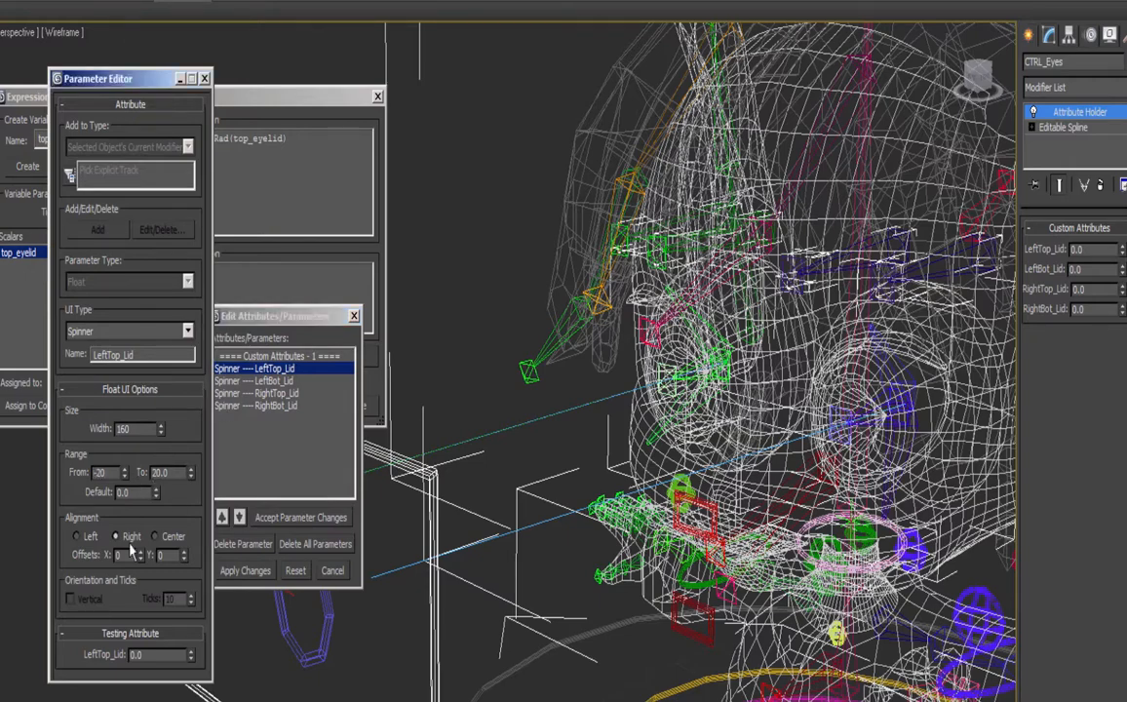
left_click_drag(173, 473, 141, 476)
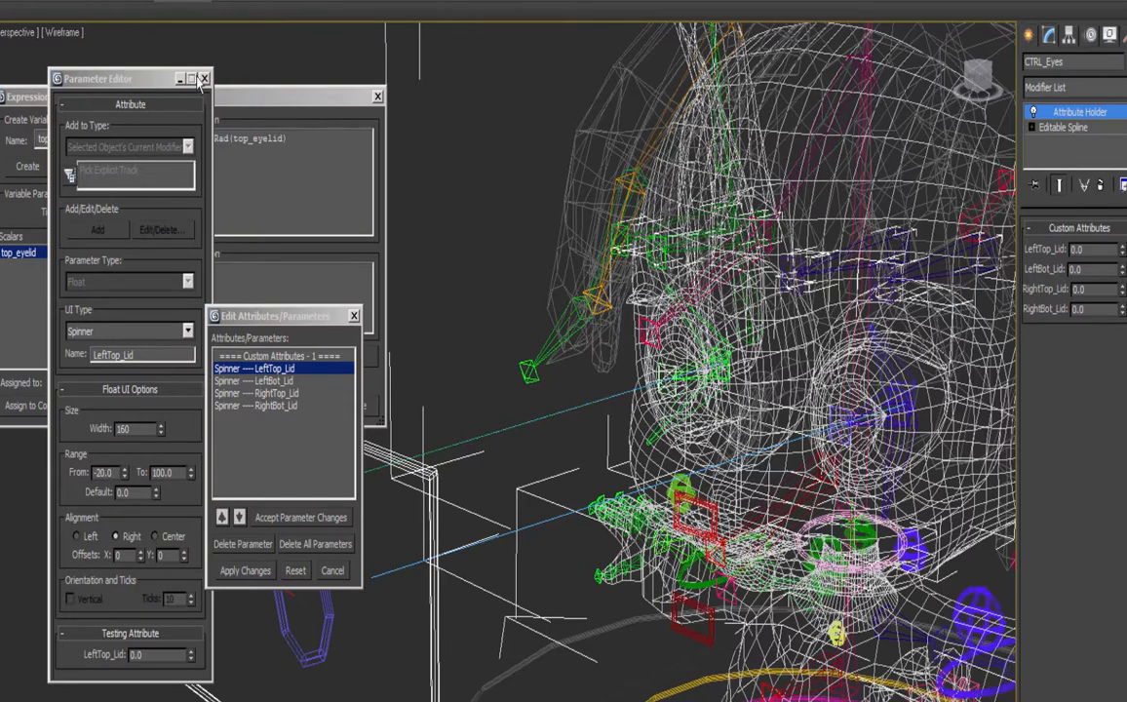
Change the upper left eyelid's expression to degToRad(top_eyelid) and apply the edited attribute range.
left_click(270, 107)
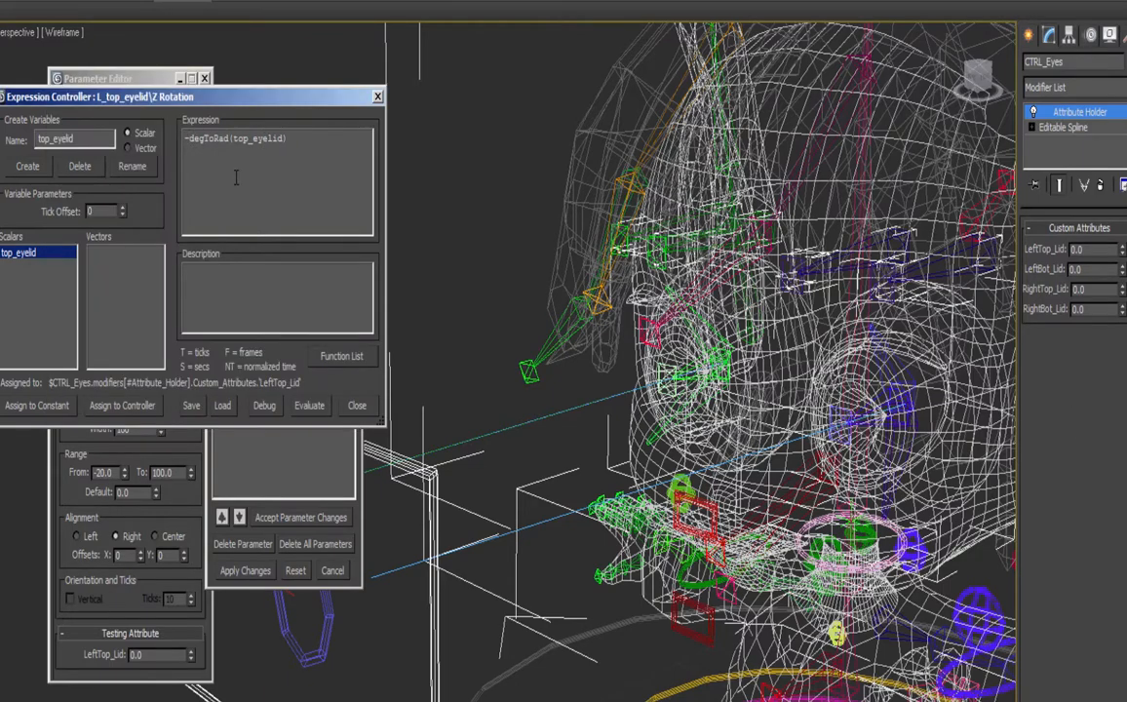
key("Delete")
left_click(298, 459)
left_click(244, 571)
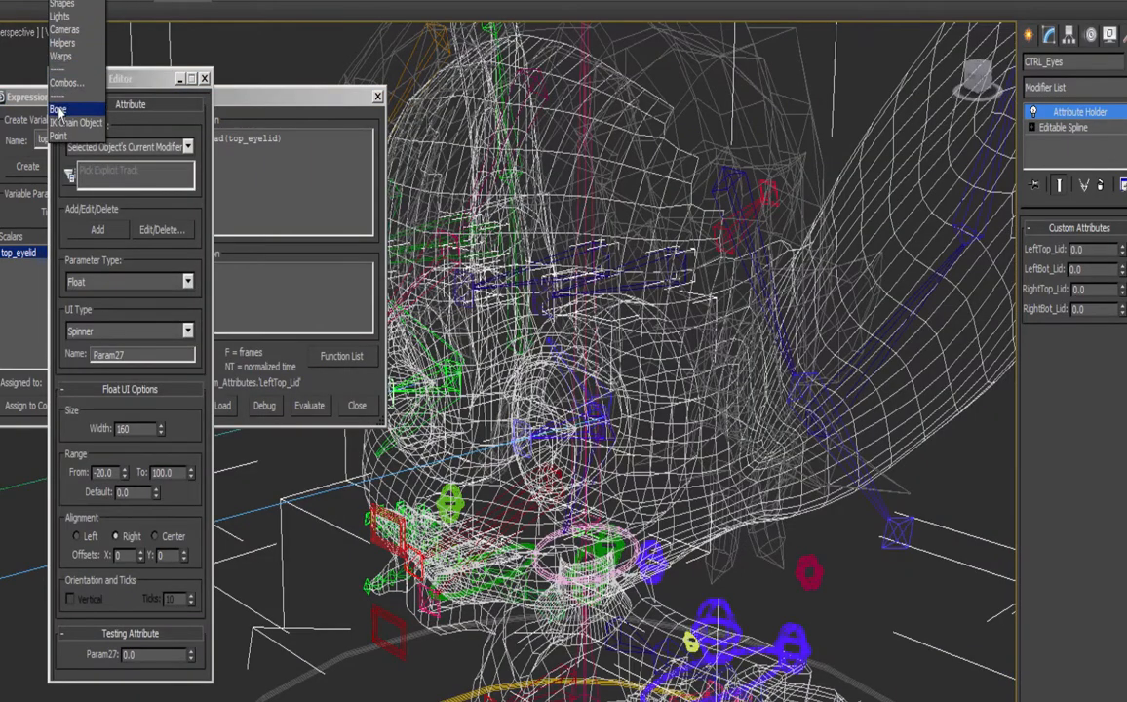
Limit selection to bones, select L_bottom_eyelid and assign a Float Expression controller to its Zero Euler XYZ Z Rotation.
left_click(58, 108)
middle_click_drag(568, 453, 552, 384)
scroll(609, 430, "up", 3)
scroll(610, 430, "up", 3)
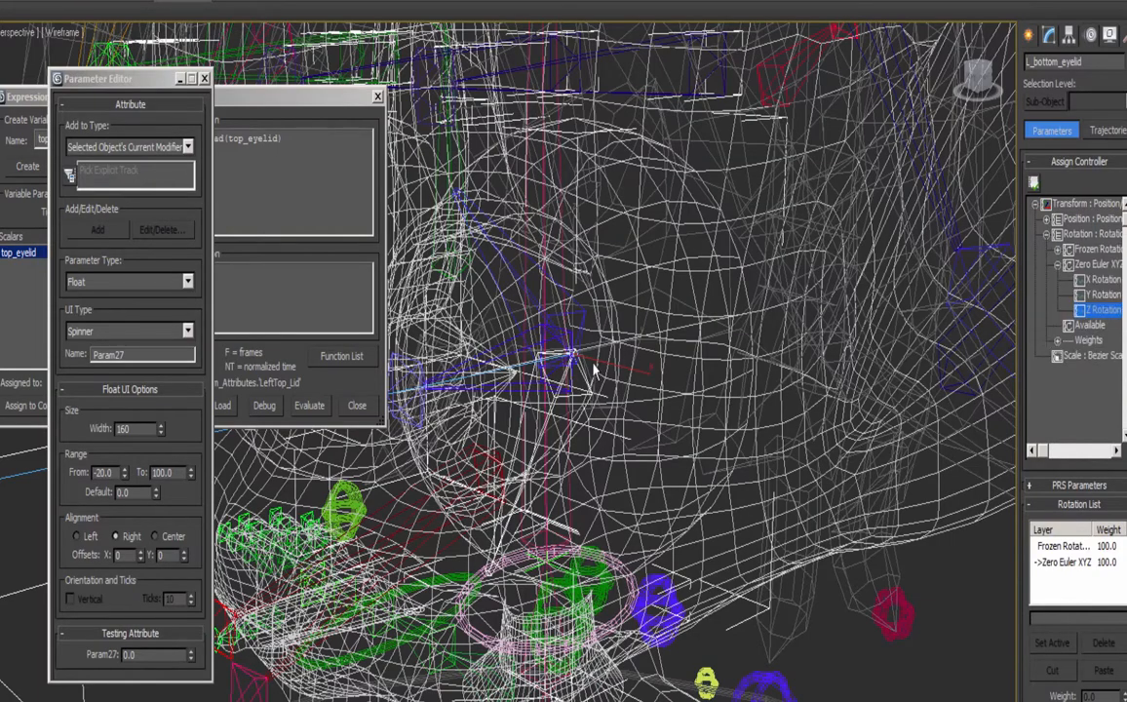
middle_click_drag(594, 371, 611, 364, "alt")
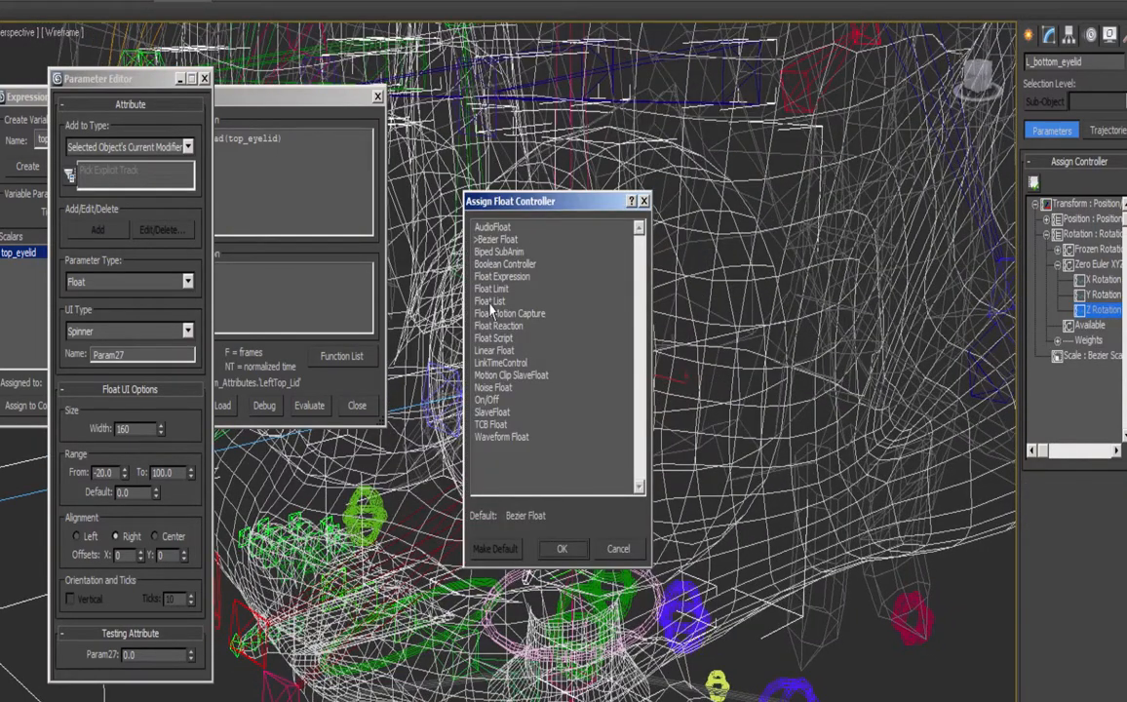
left_click(500, 277)
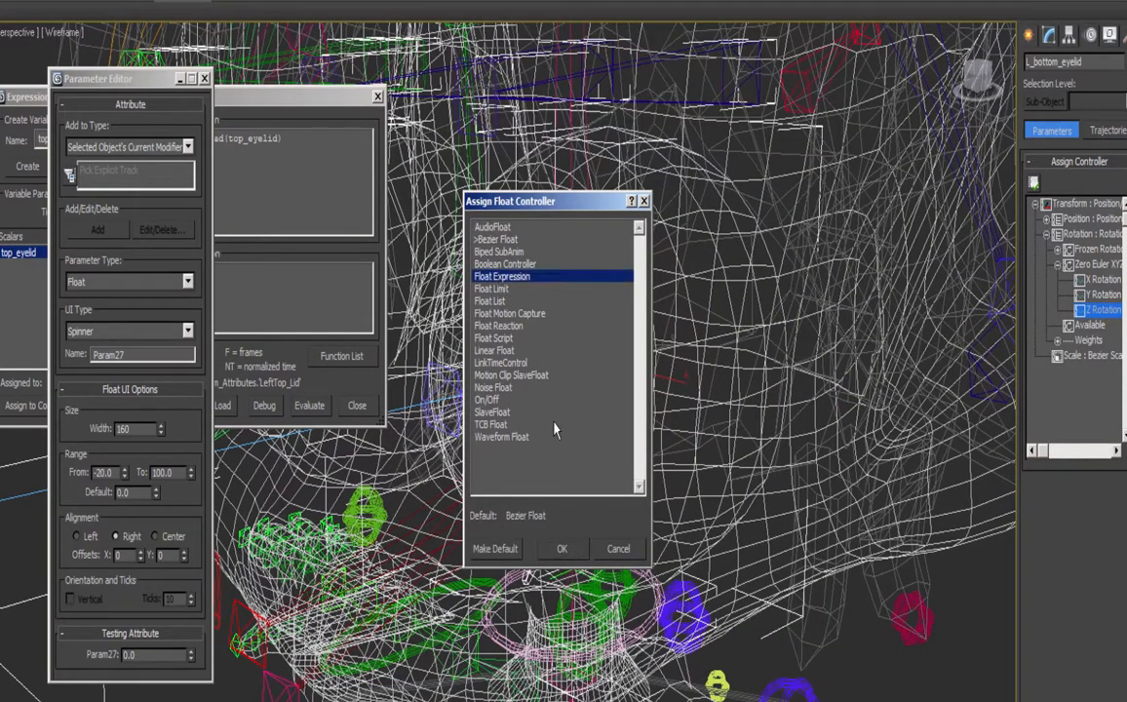
left_click(564, 549)
Create the scalar variable bot_eyelid and assign it to the LeftBot_Lid attribute of CTRL_Eyes.
left_click(65, 139)
type("bot_eyelid")
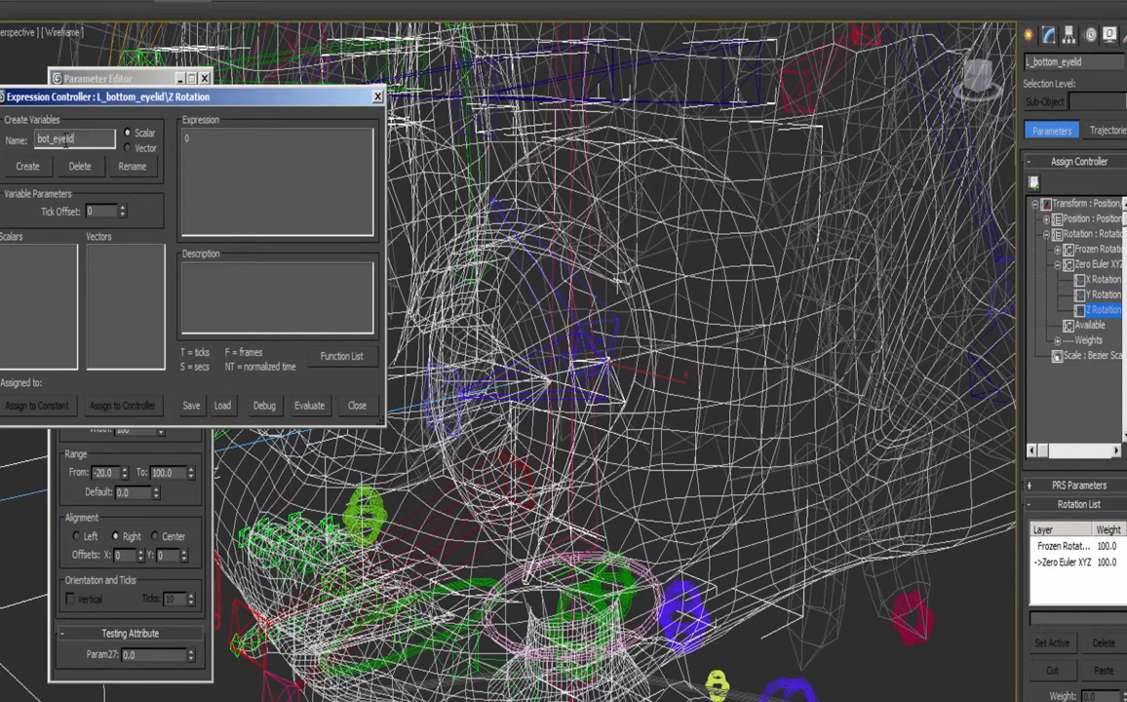
left_click(28, 165)
left_click(122, 406)
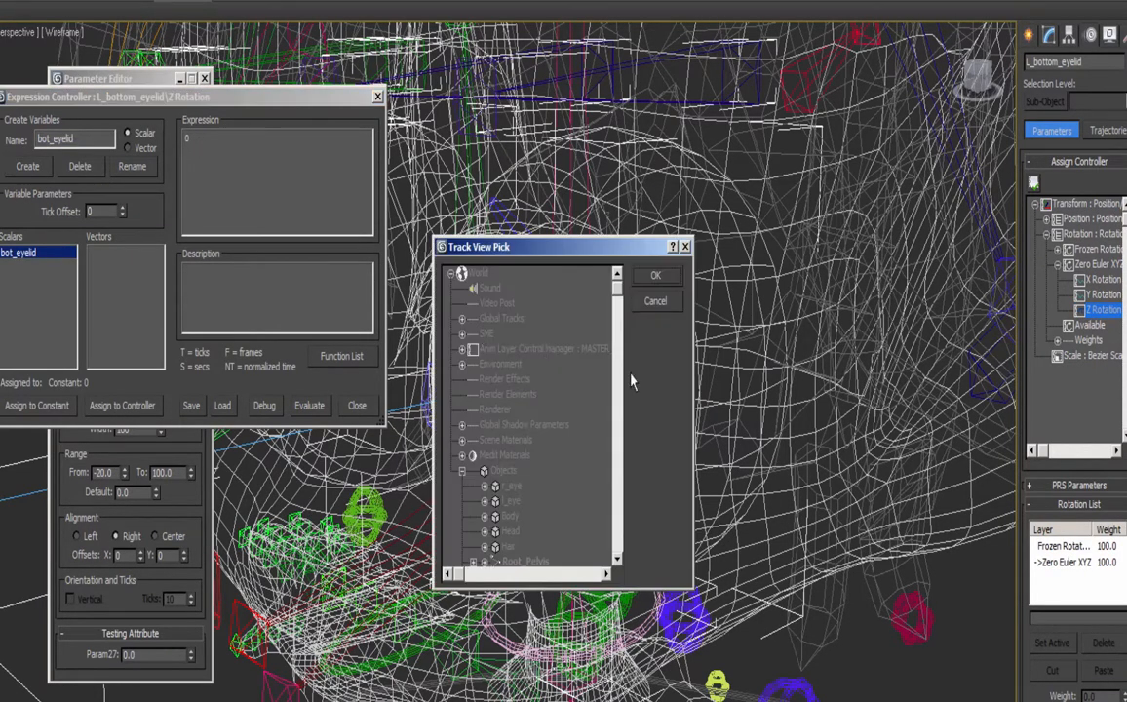
left_click_drag(618, 287, 617, 478)
left_click(576, 348)
left_click(653, 279)
Enter -degToRad(bot_eyelid) as the Z Rotation expression of L_bottom_eyelid.
double_click(188, 140)
type("degT")
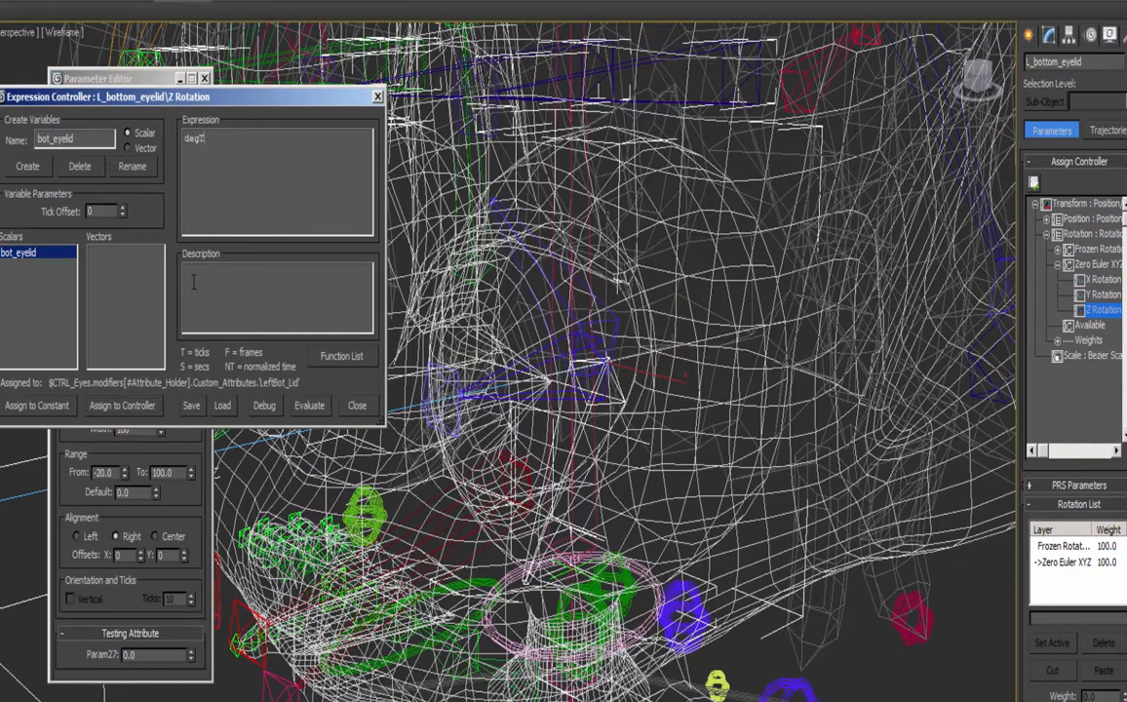
type("oRad(bot_eyelid)")
key("Home")
type("-")
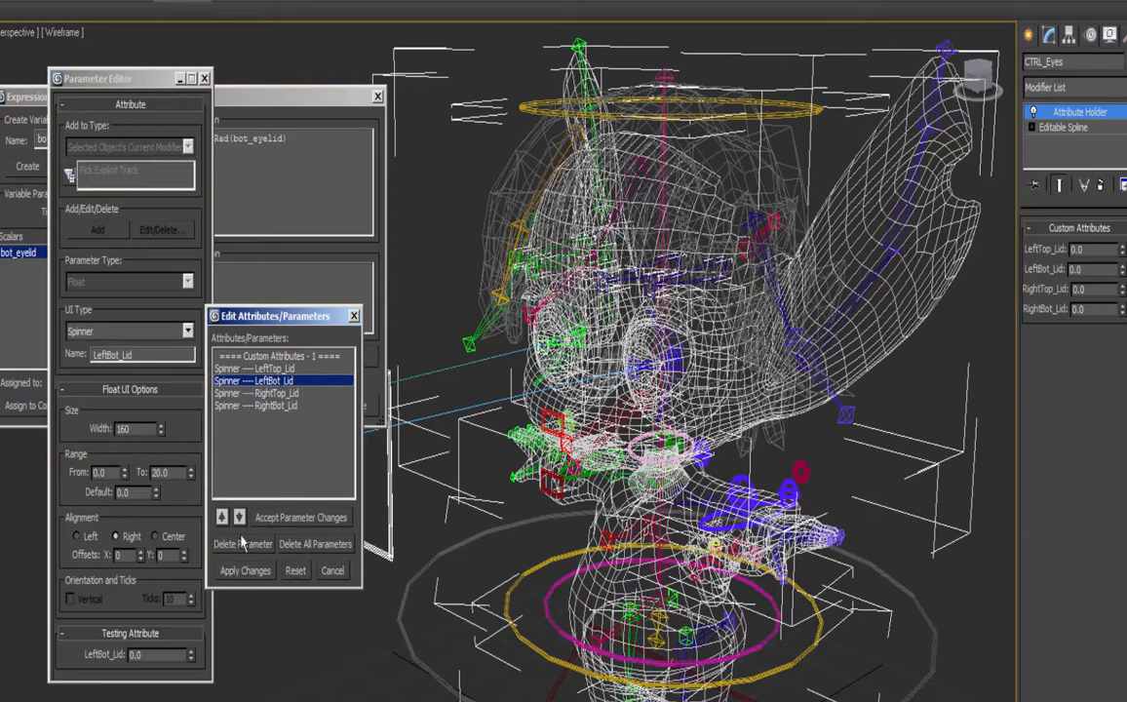
Set the LeftBot_Lid attribute's range on CTRL_Eyes from -20 to 100 and apply the change.
left_click_drag(1125, 272, 1093, 12)
key("ctrl+z")
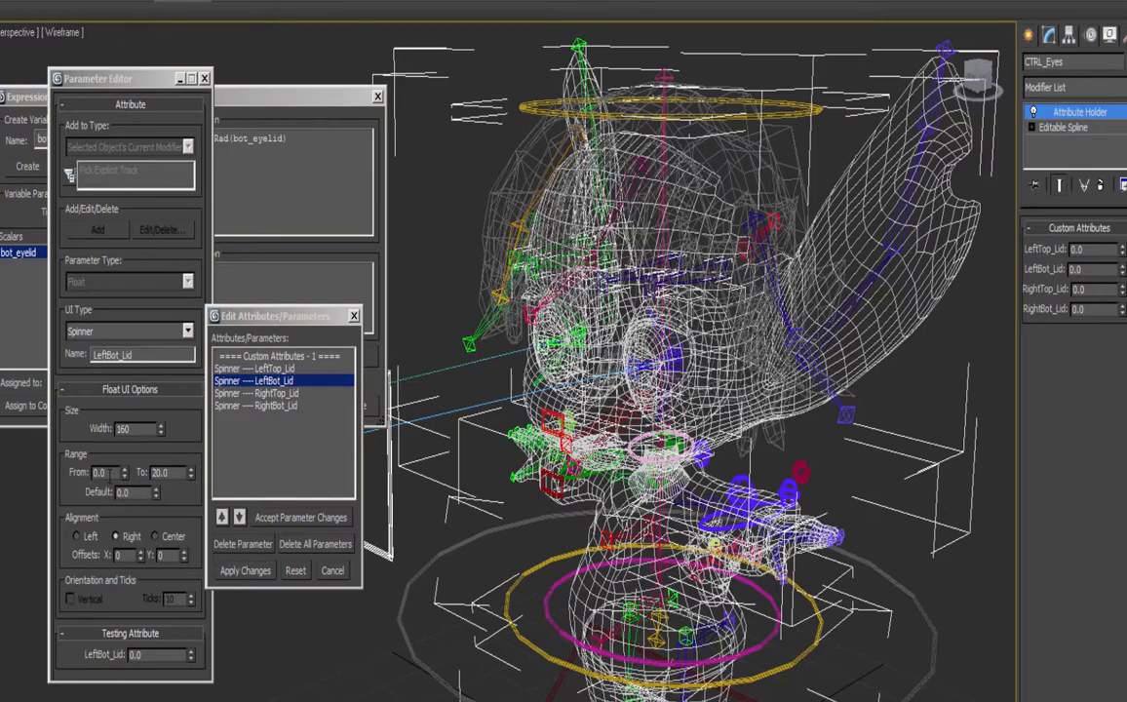
double_click(113, 473)
type("-20")
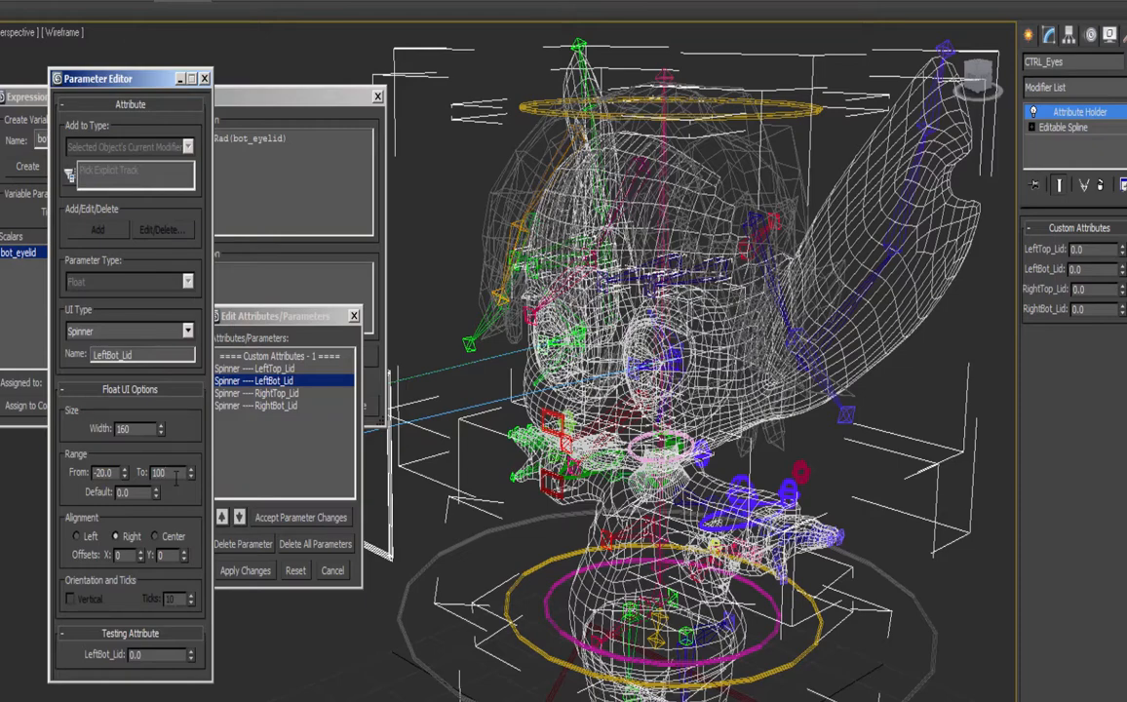
left_click(252, 517)
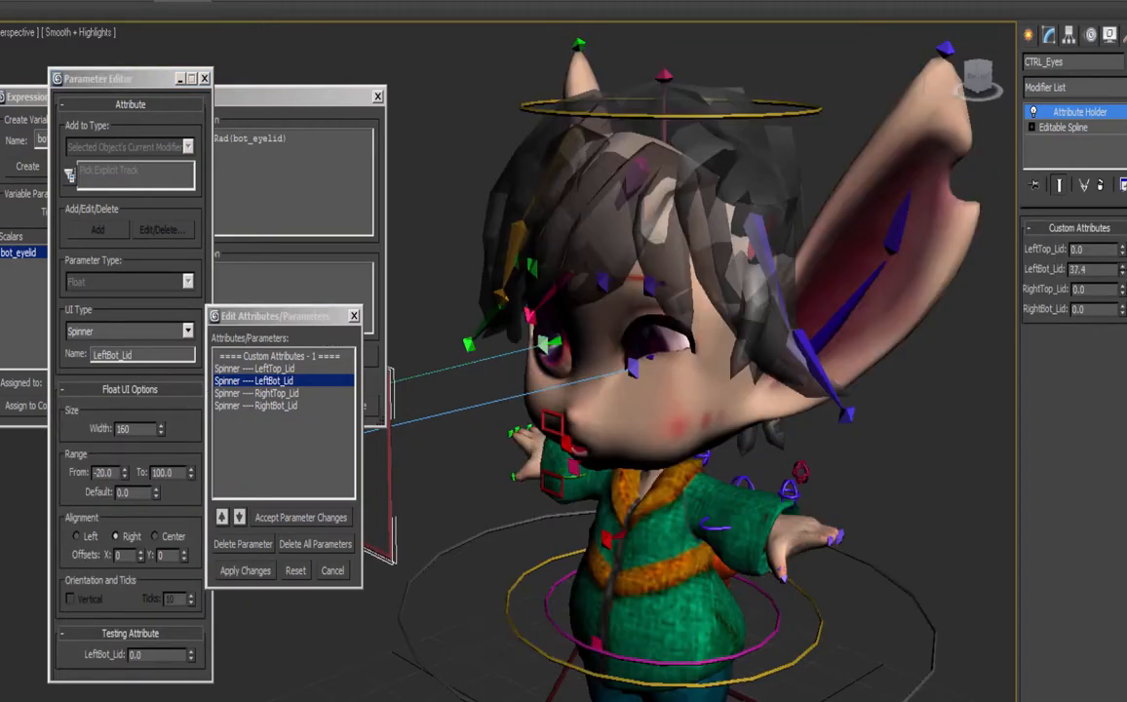
Test the LeftBot_Lid and LeftTop_Lid attributes on the shaded character and close the attribute editing dialog.
left_click_drag(1118, 149, 1118, 320)
right_click(1122, 270)
left_click_drag(1123, 249, 1101, 94)
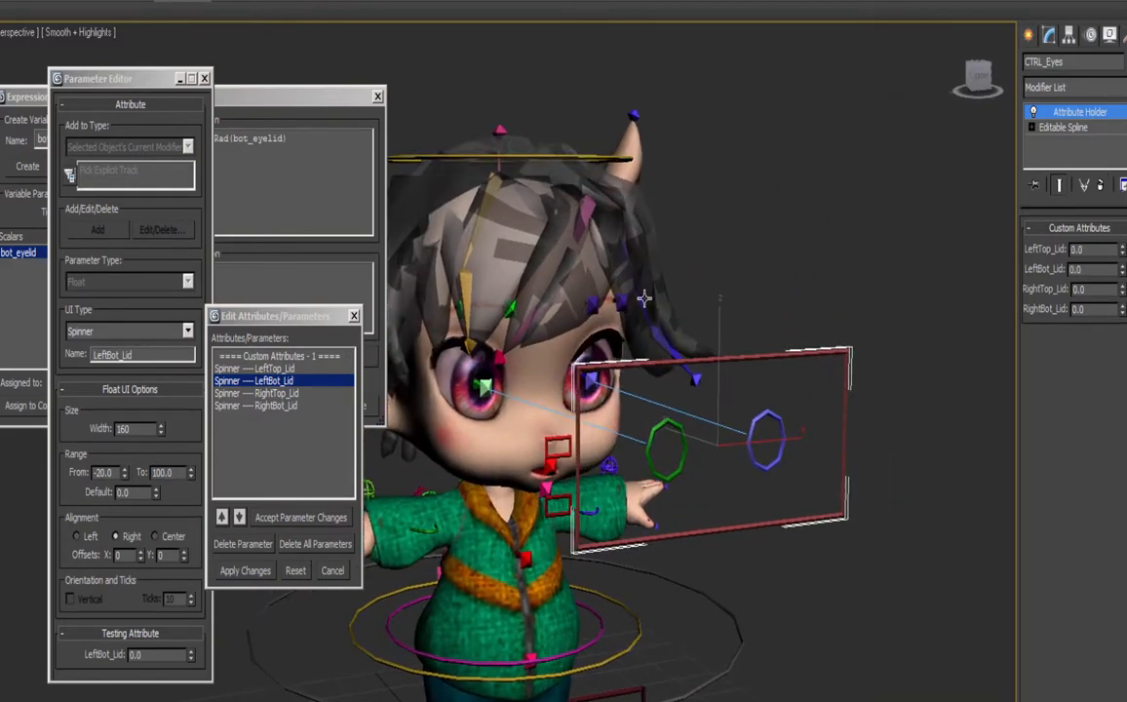
left_click(354, 317)
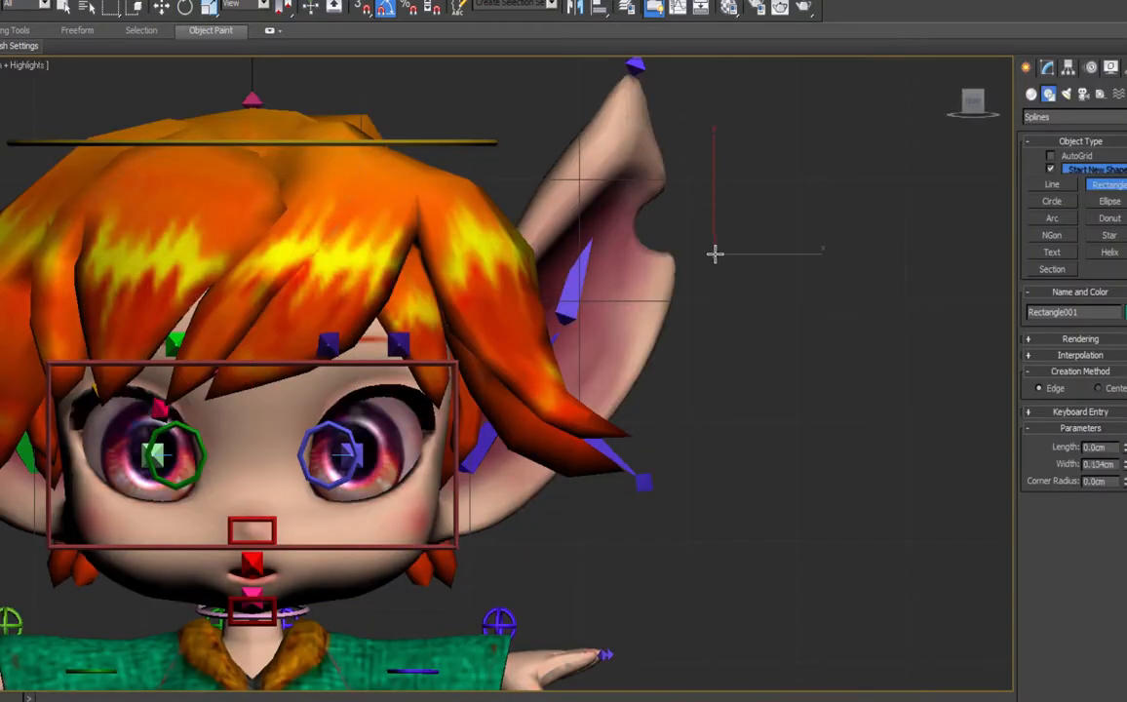
Draw a rectangle about 1.81 by 0.67 cm beside the character's ear, copy it once and name the original L_out_brow.
mouse_move(715, 252)
left_mouse_down()
mouse_move(745, 266)
mouse_move(811, 259)
mouse_move(833, 279)
left_mouse_up()
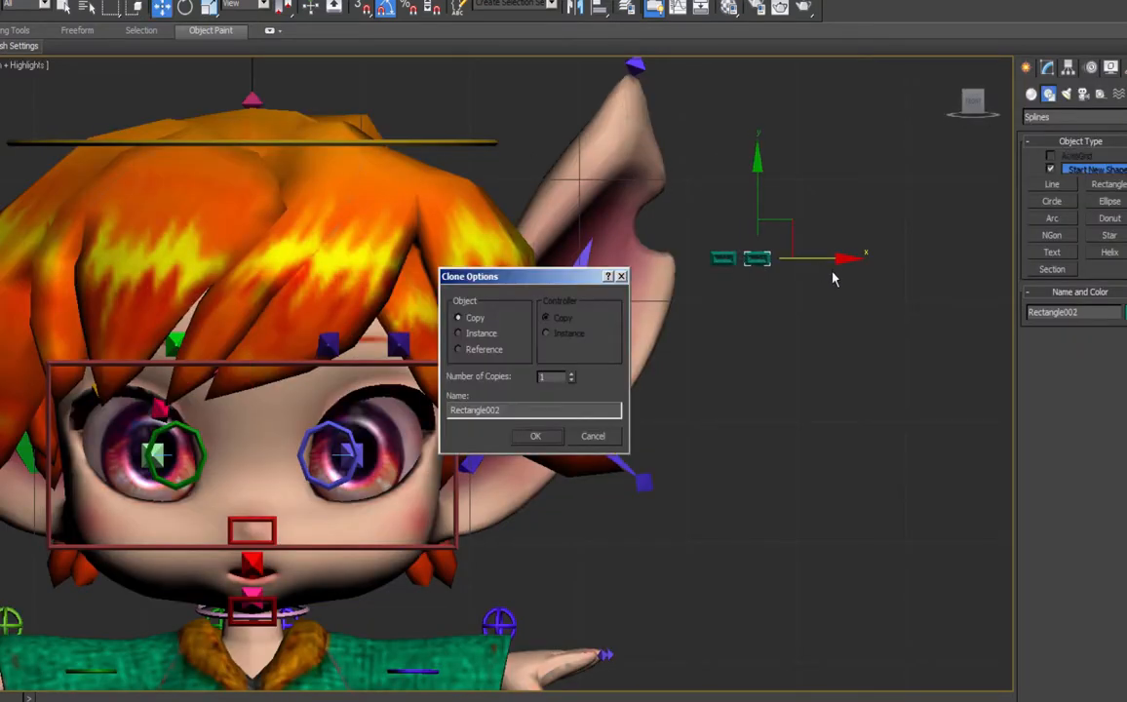
left_click(535, 438)
left_click(722, 257)
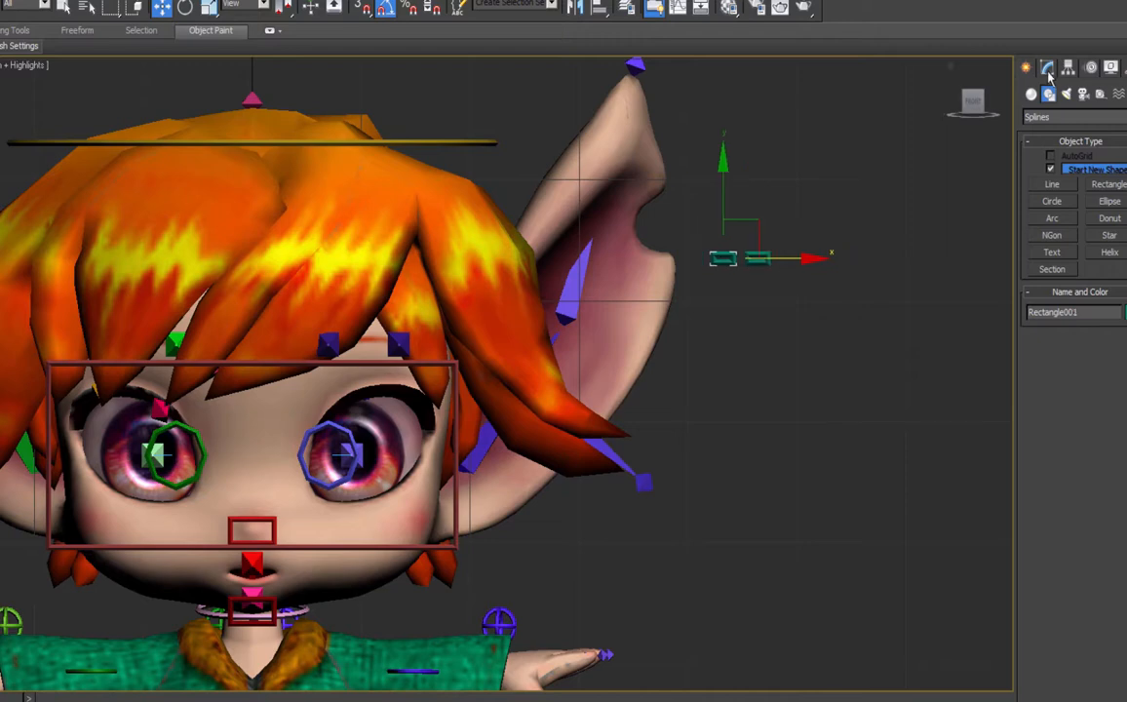
left_click(1047, 67)
left_click_drag(1072, 90, 920, 88)
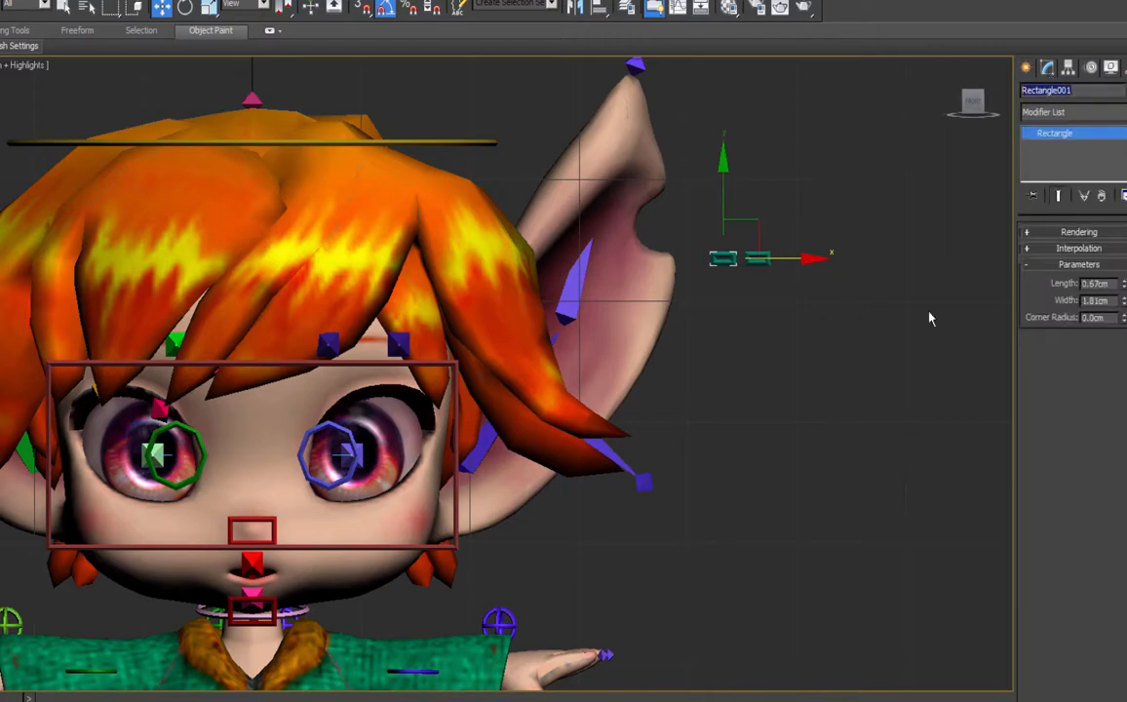
type("L_out_brow")
Move the copied rectangle to the inner side of L_out_brow and rename it L_inner_brow.
left_click(760, 258)
left_click_drag(799, 258, 734, 259)
left_click_drag(1072, 90, 920, 90)
type("L")
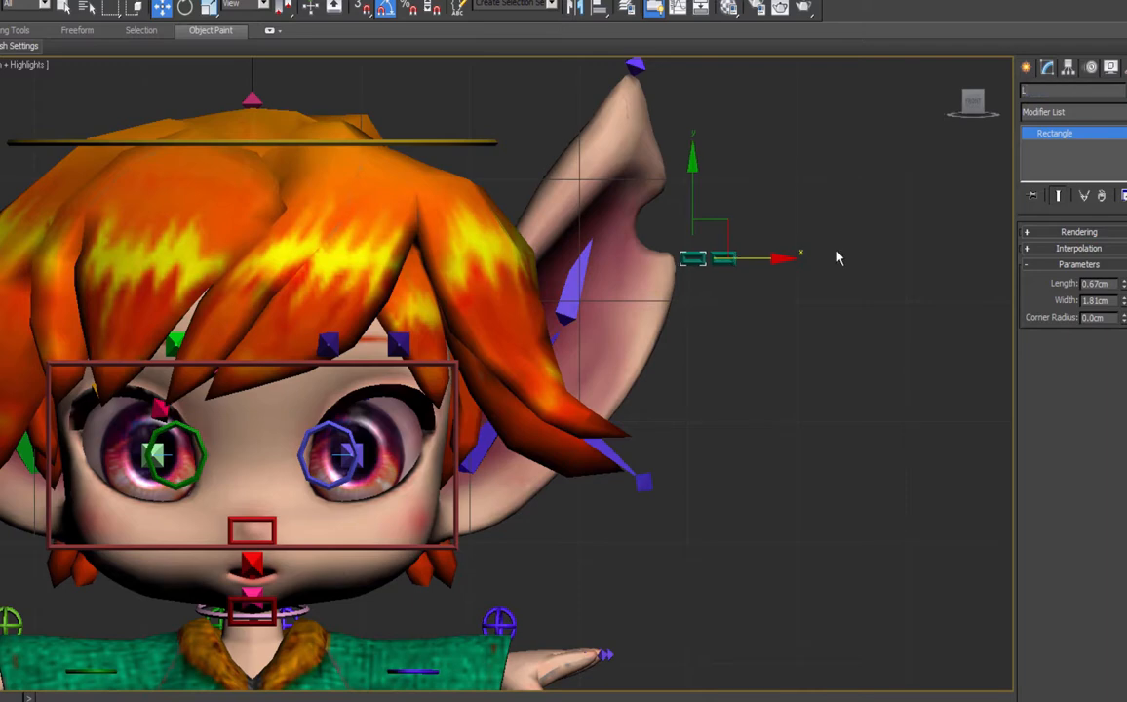
type("_inner_brow")
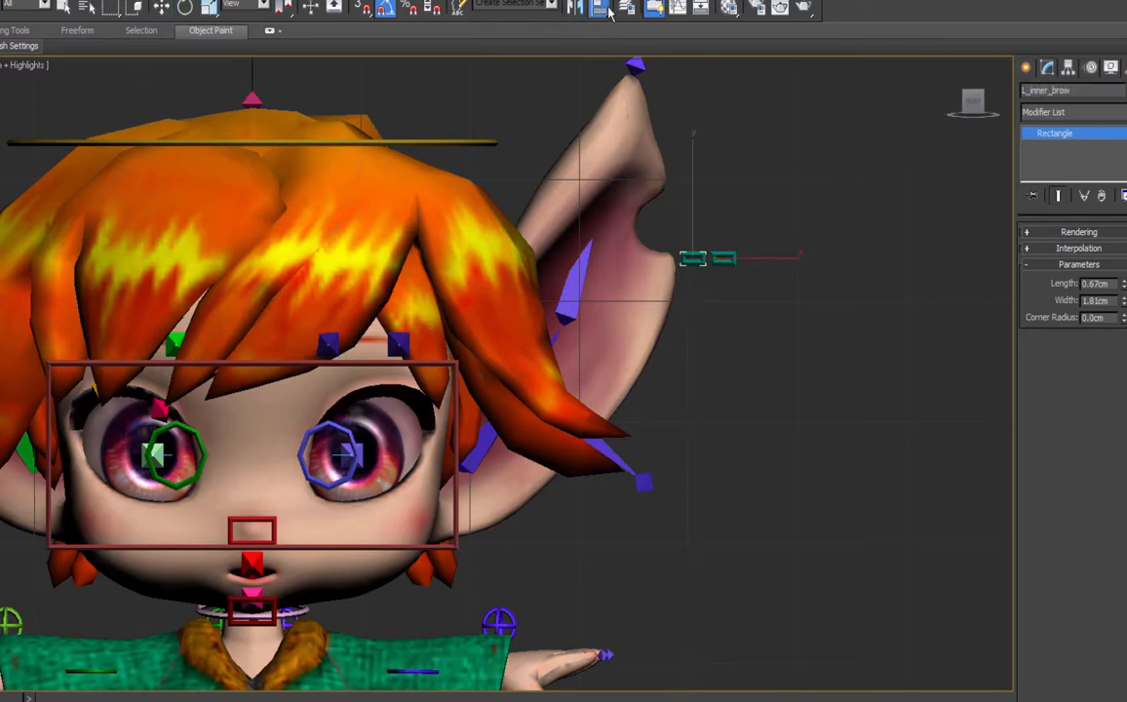
Align L_inner_brow and L_out_brow to the inner and outer bones of the left eyebrow.
left_click(334, 346)
left_click(728, 256)
left_click(603, 9)
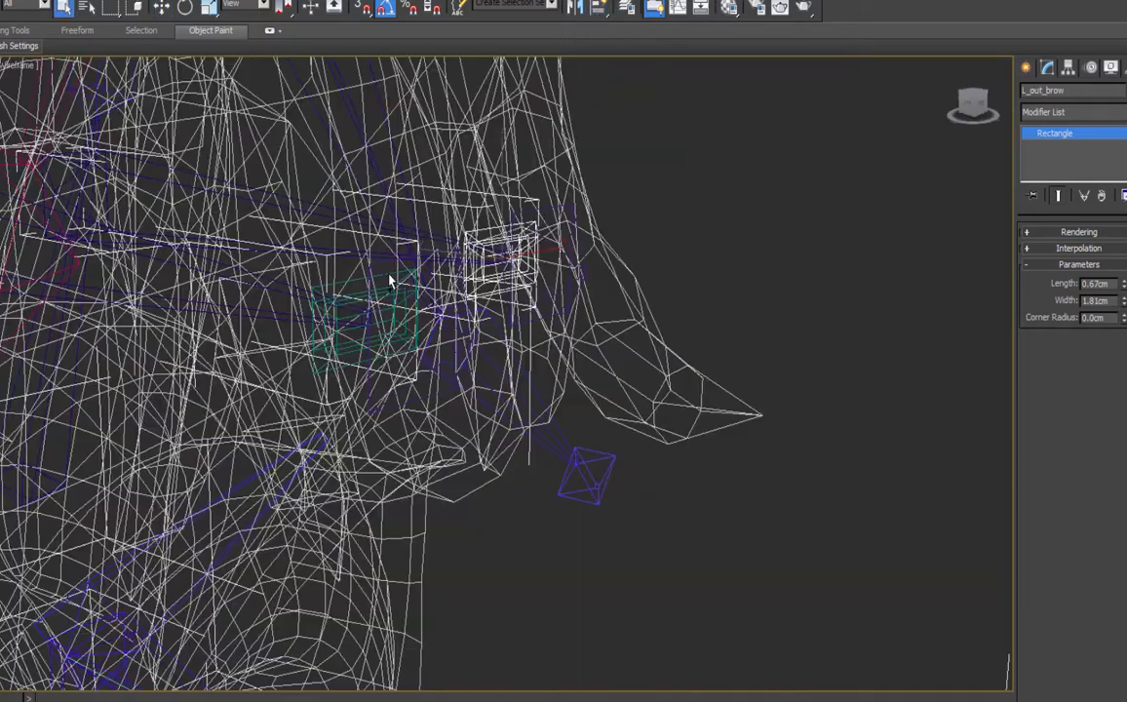
Limit selection to shapes, select both left brow rectangles and move them out in front of the face.
left_click(386, 275, "ctrl")
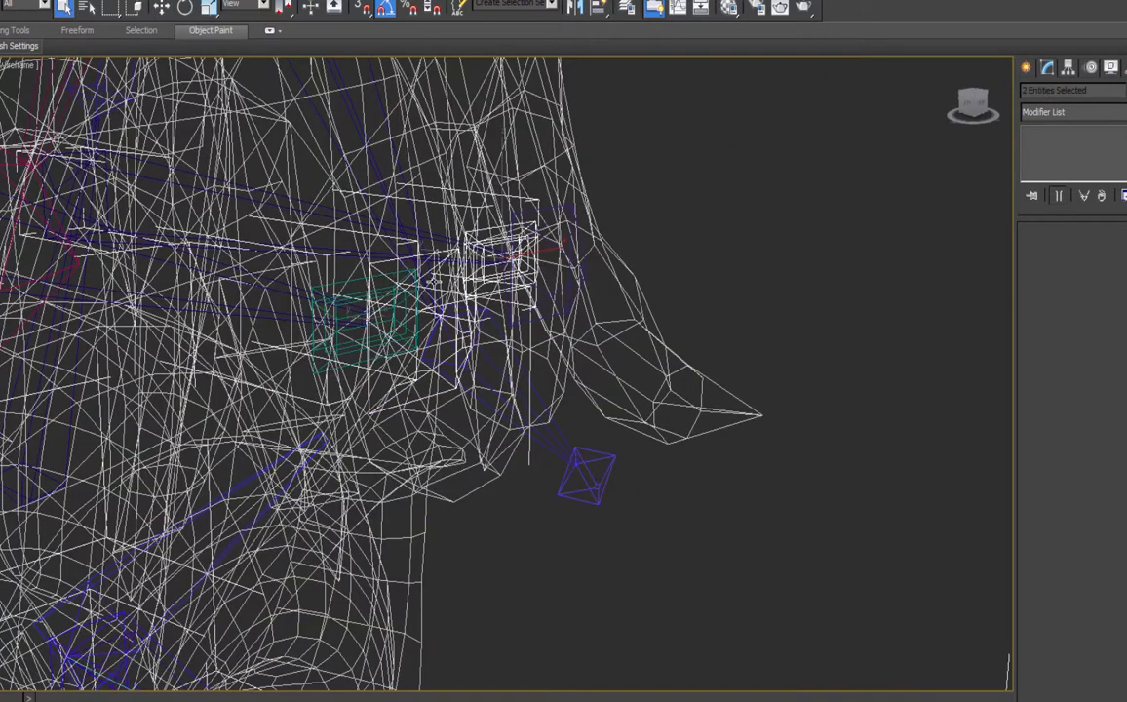
left_click(417, 347, "ctrl")
left_click(24, 5)
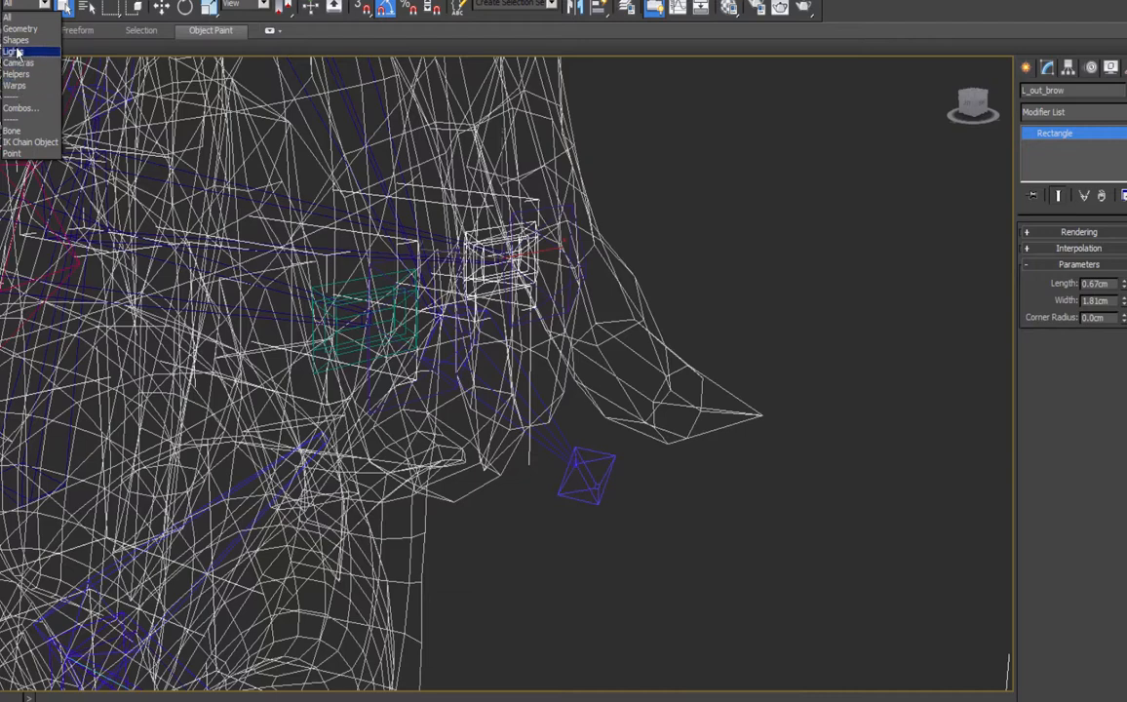
left_click(18, 40)
left_click(347, 256)
left_click(473, 231)
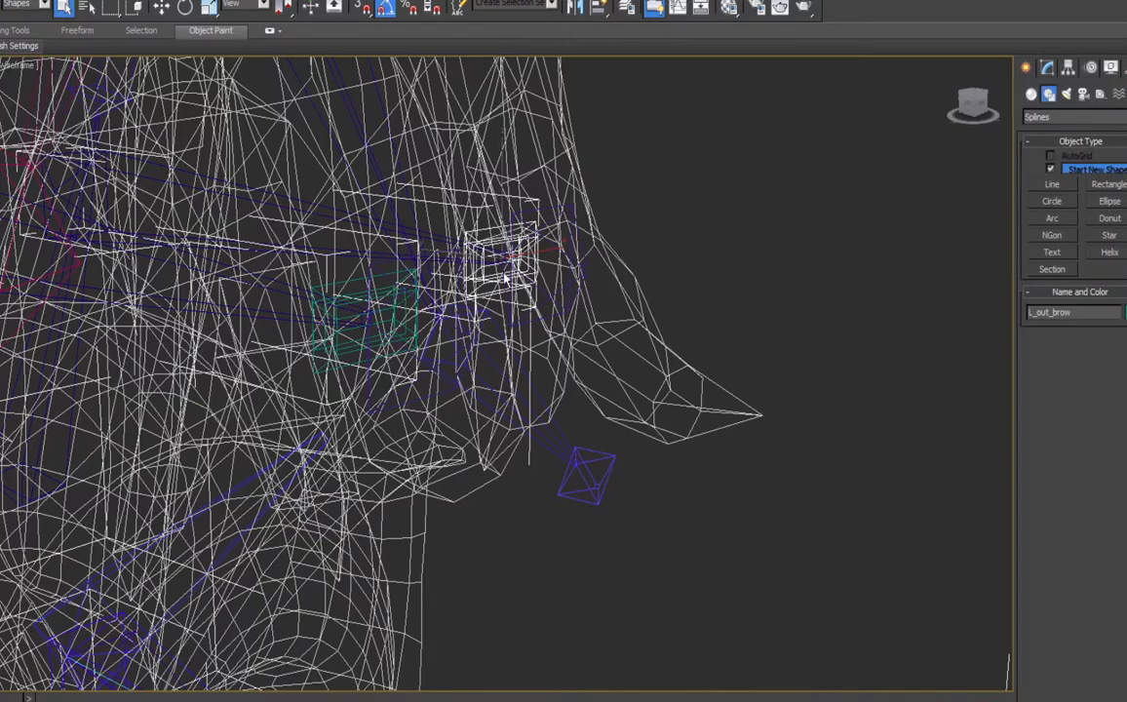
left_click(404, 318, "ctrl")
key("F3")
key("w")
left_click_drag(394, 278, 697, 454)
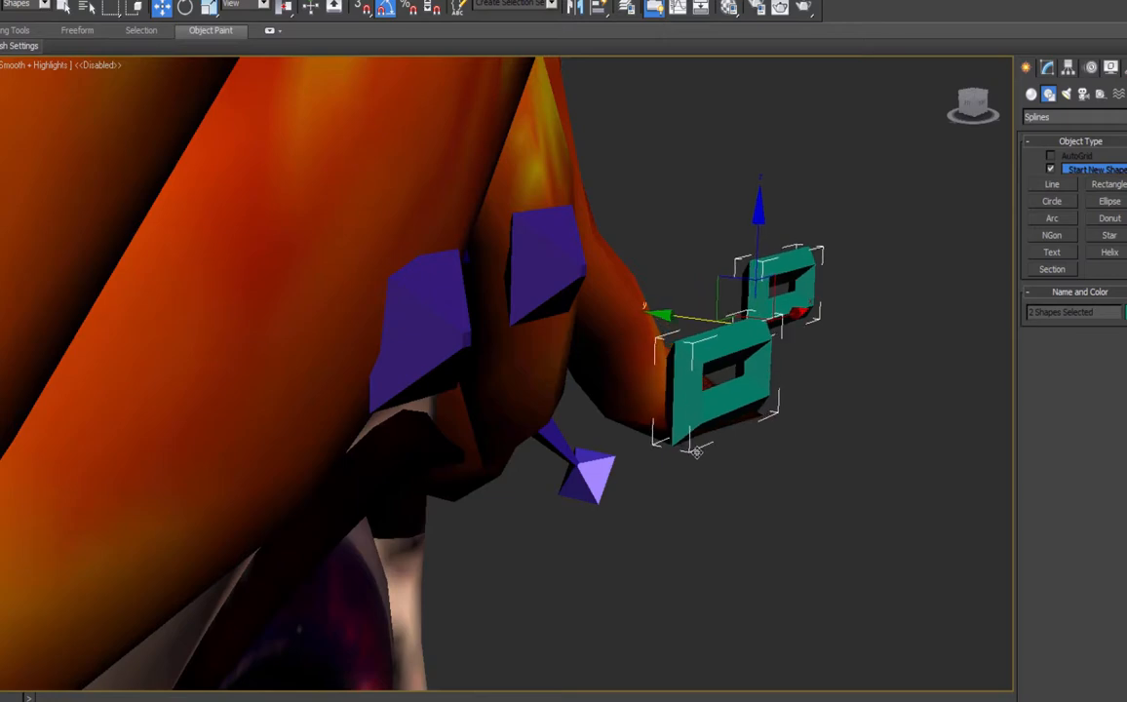
Align L_out_brow with L_inner_brow so both brow controls sit at the same depth.
middle_click_drag(697, 453, 795, 494, "alt")
left_click(801, 310)
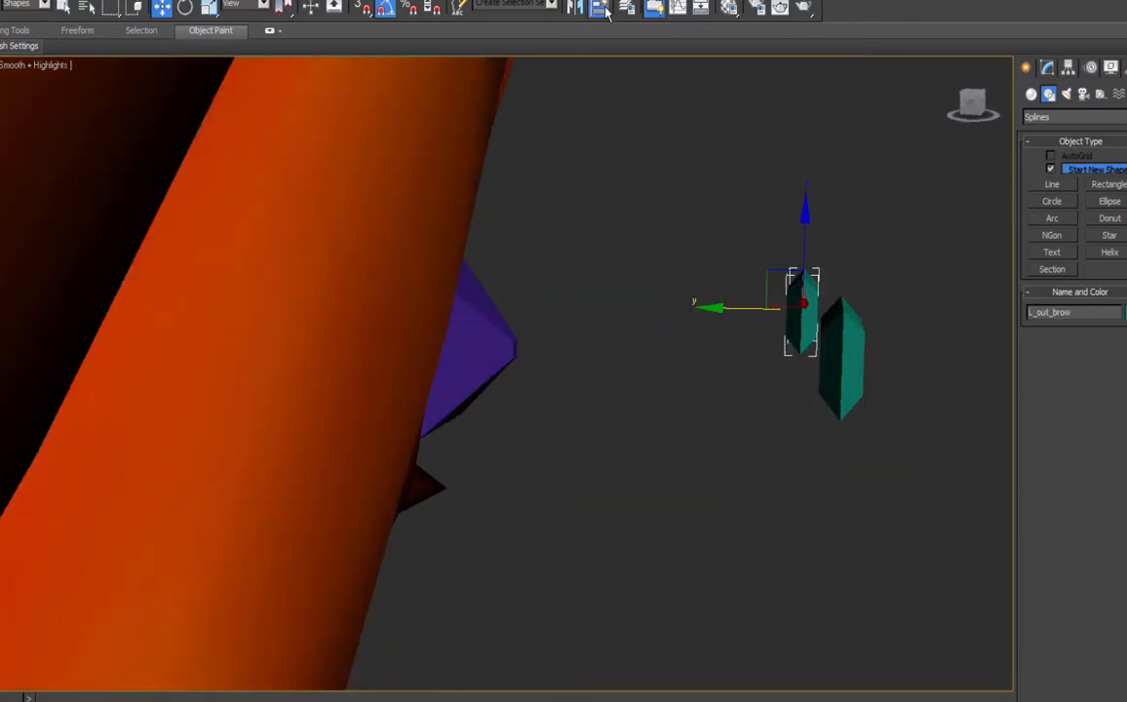
left_click(599, 9)
left_click(850, 348)
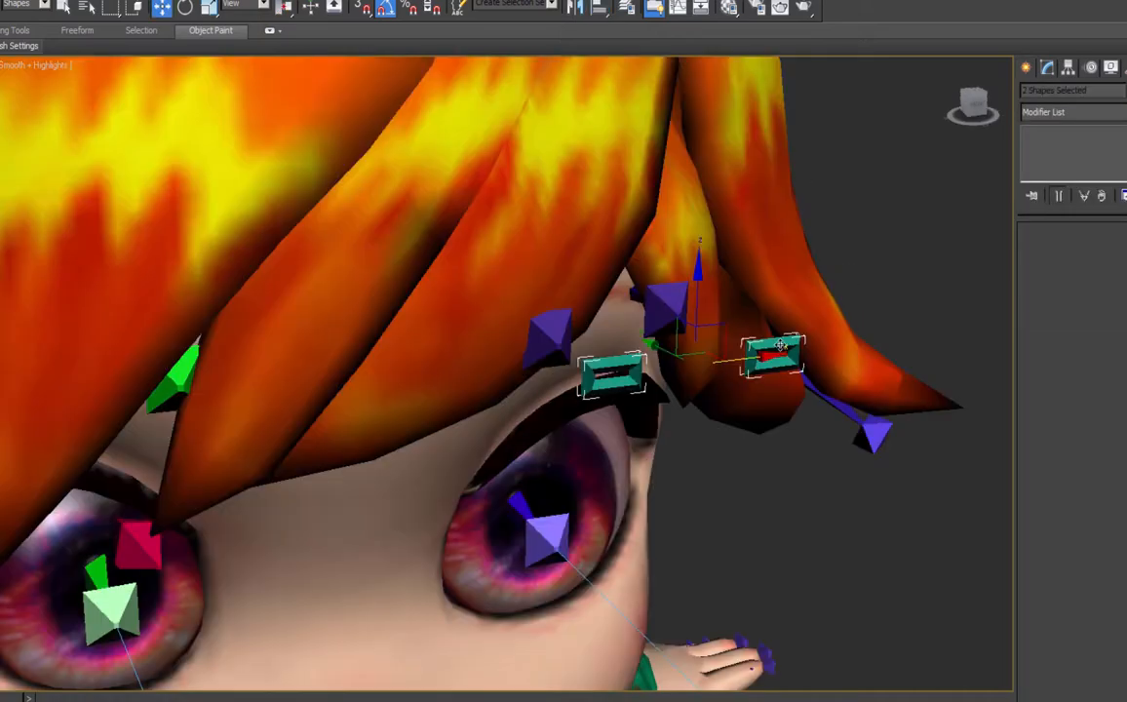
Mirror the two left brow controls across the X axis as copies for the right eyebrow.
left_click(576, 7)
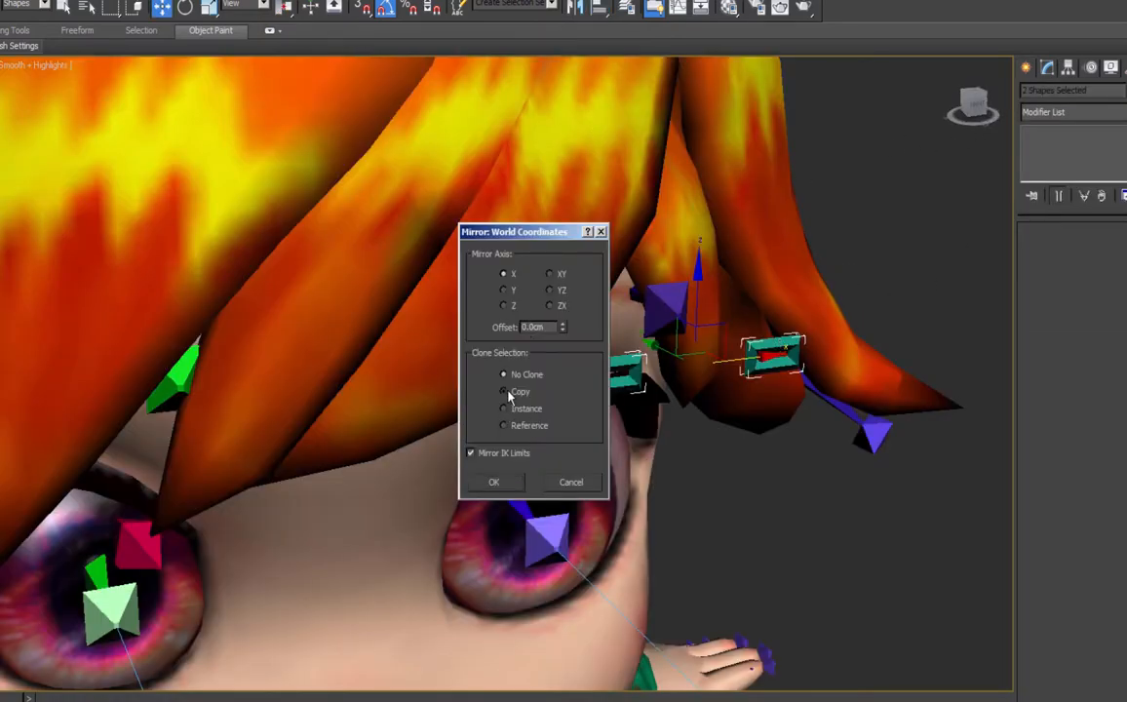
left_click(508, 391)
left_click(494, 482)
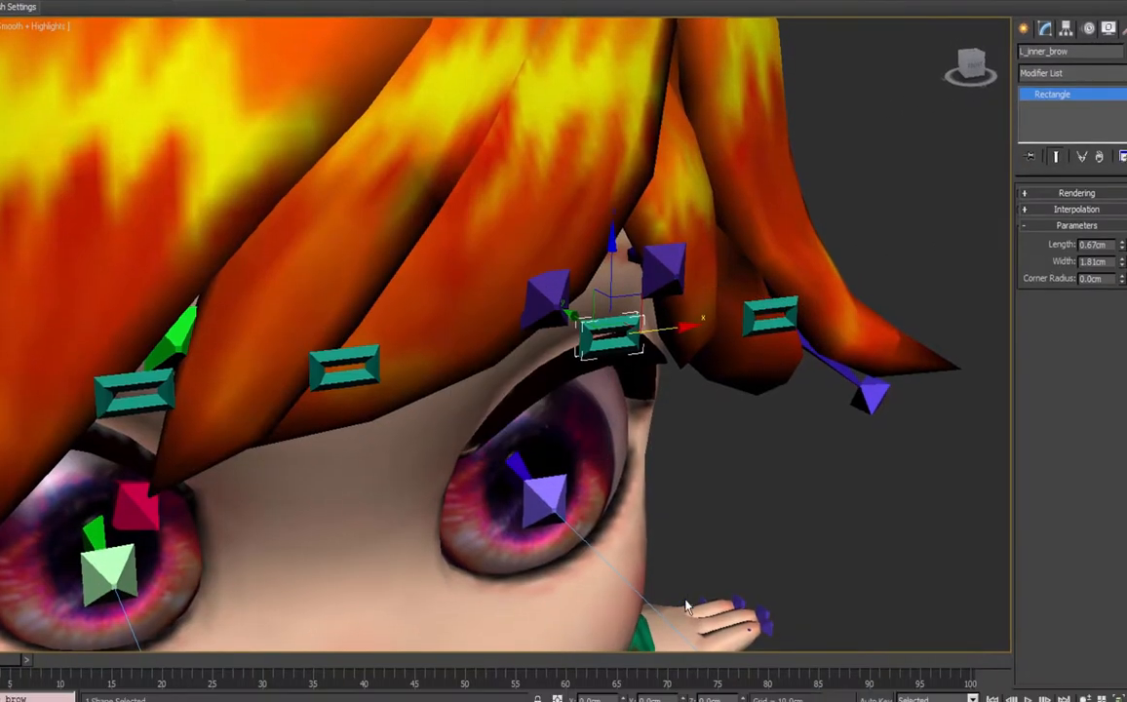
Compare the X positions of the left inner brow control and its mirrored copy on the right eyebrow.
middle_click_drag(685, 604, 712, 562)
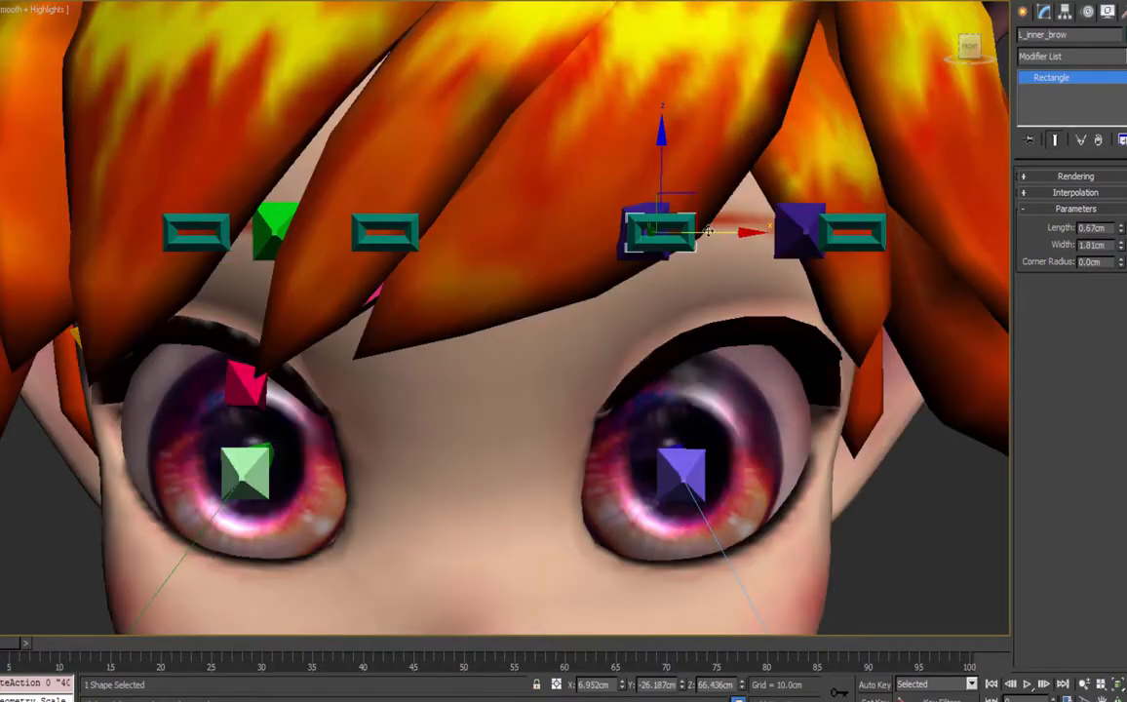
mouse_move(709, 231)
left_mouse_down()
mouse_move(747, 232)
mouse_move(709, 246)
left_mouse_up()
key("shift+z")
key("shift+z")
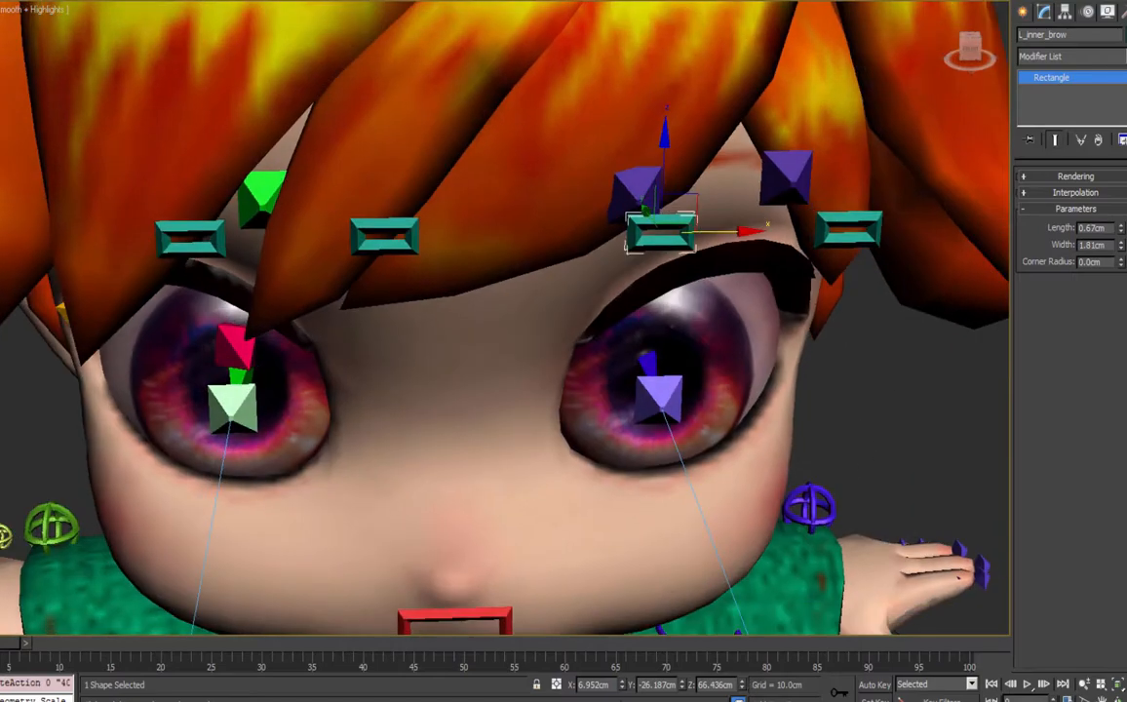
left_click_drag(612, 685, 507, 695)
left_click(385, 233)
key("shift+z")
key("shift+z")
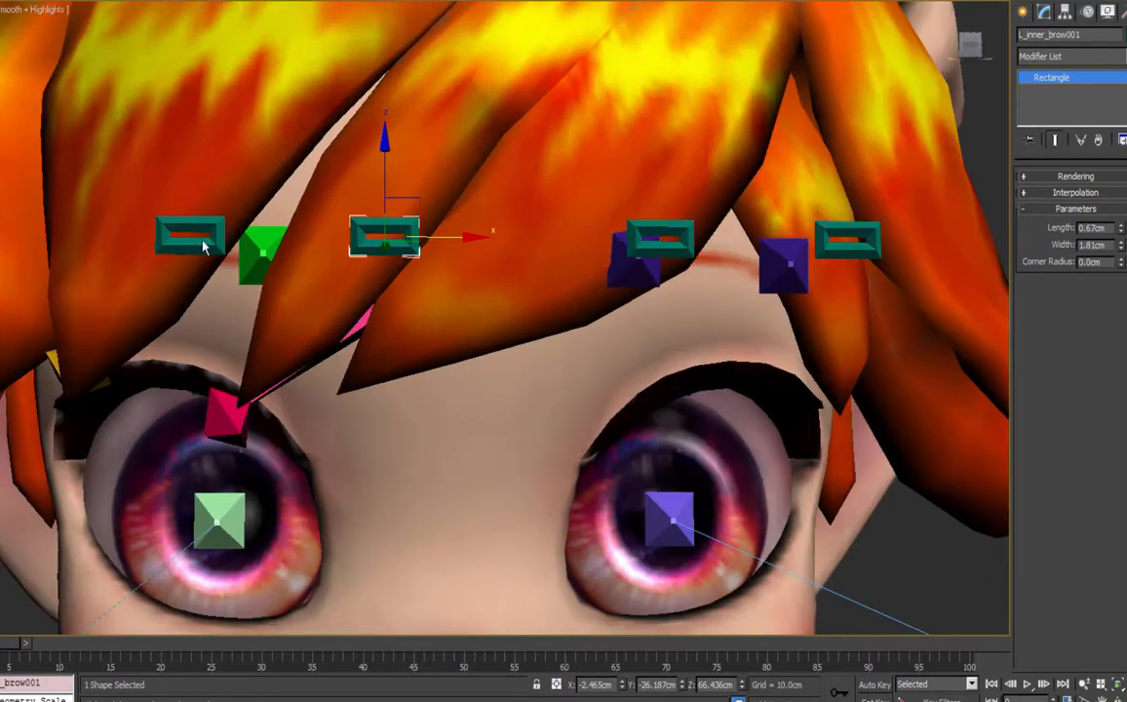
Align the mirrored inner brow control to the inner bone of the right eyebrow in X and Z position only, pivot to pivot.
middle_click_drag(355, 326, 375, 375, "alt")
middle_click_drag(375, 375, 427, 387)
middle_click_drag(330, 304, 427, 254, "alt")
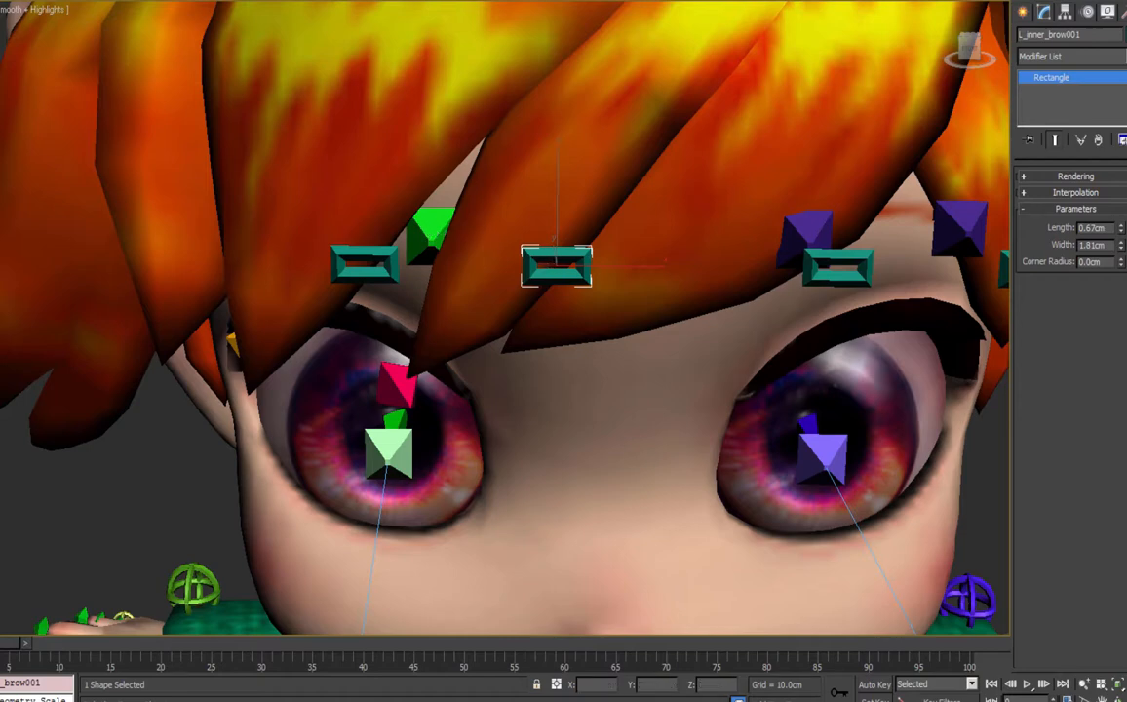
left_click(49, 0)
left_click(9, 75)
key("alt+a")
left_click(431, 234)
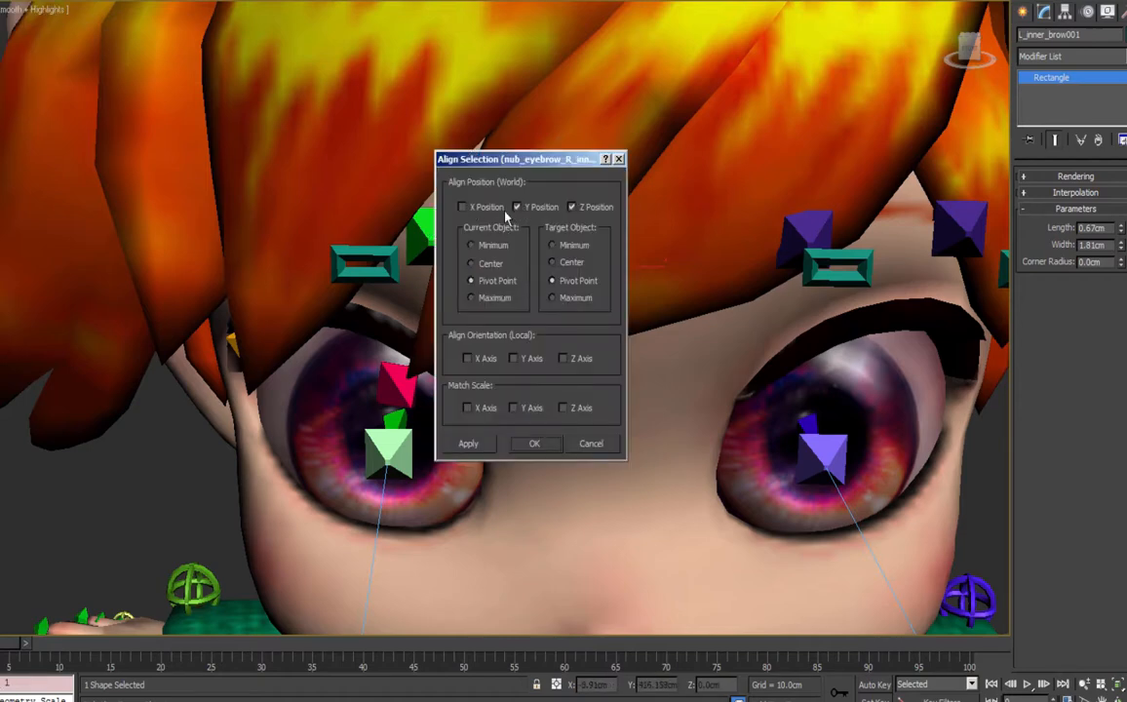
left_click(464, 209)
left_click(518, 209)
left_click(532, 442)
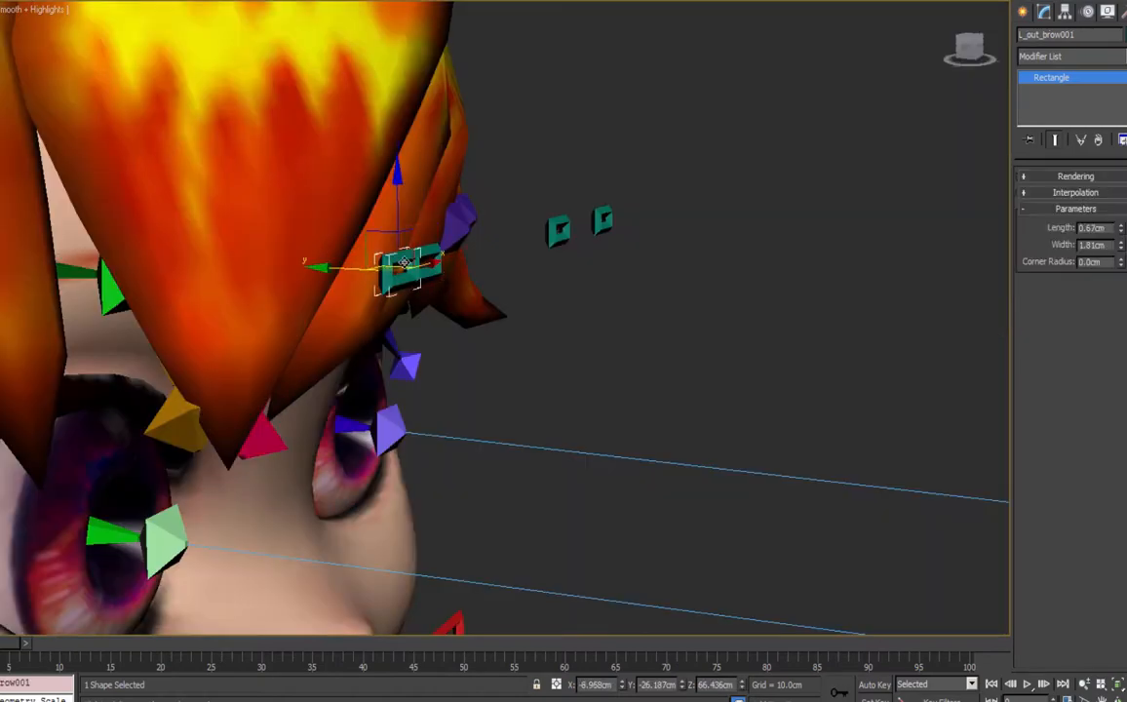
middle_click_drag(558, 355, 504, 362, "alt")
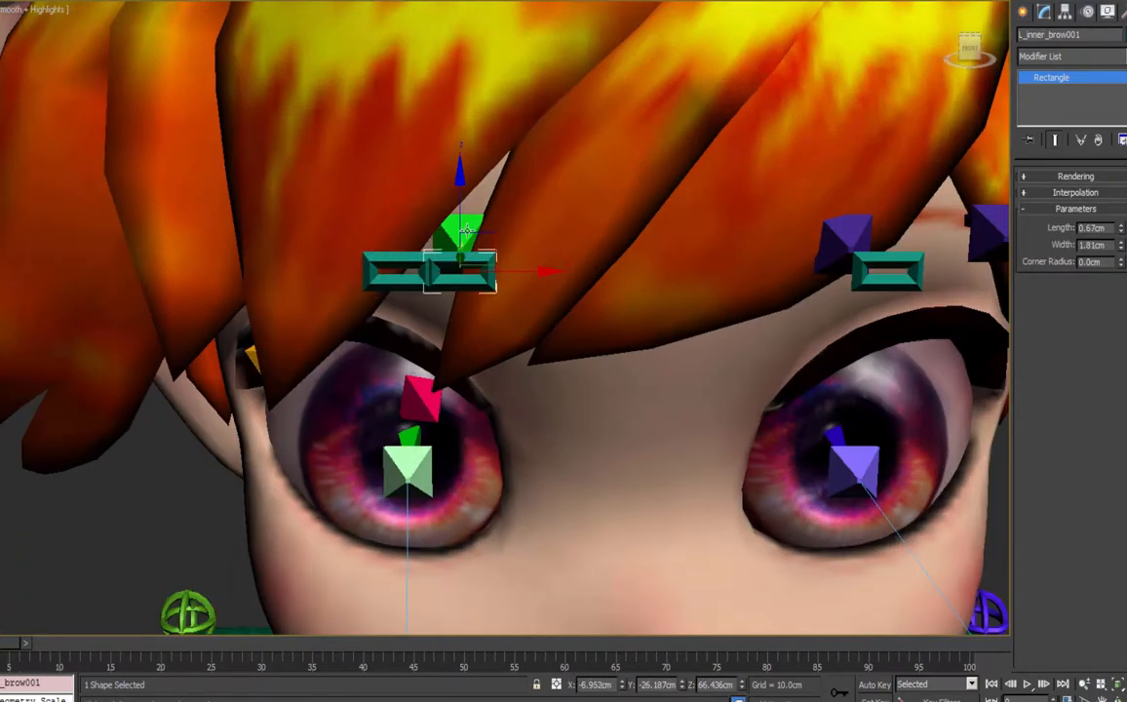
left_click(888, 271)
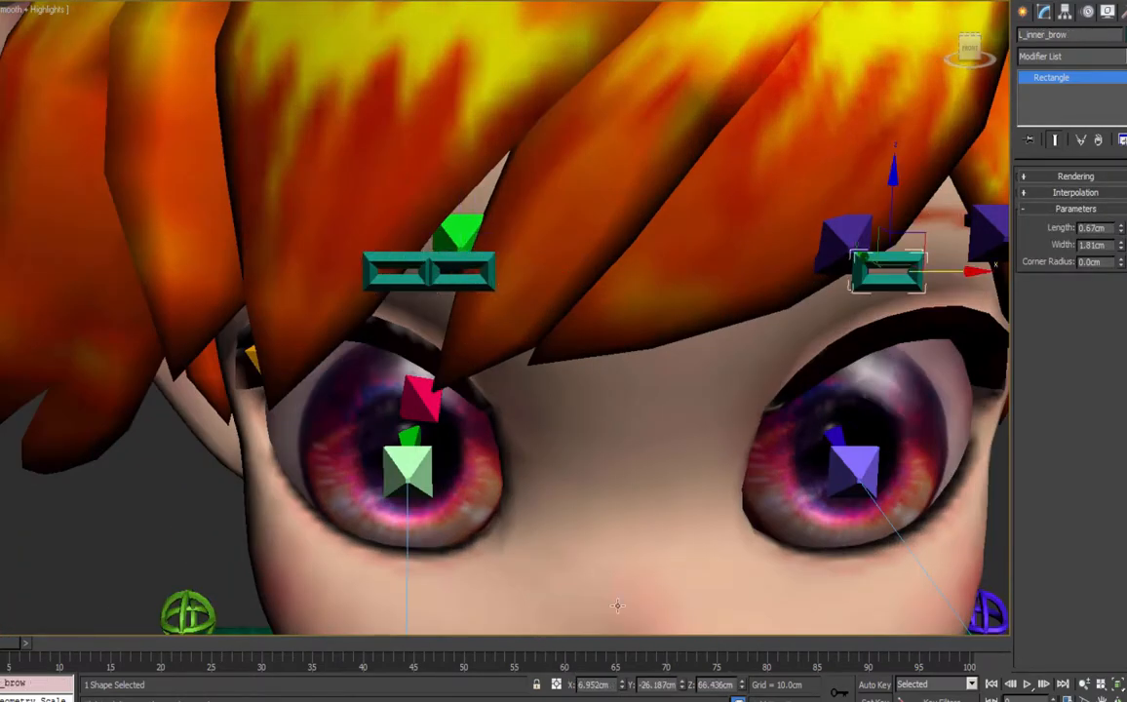
Align the mirrored outer brow control to the outer bone of the right eyebrow in X and Z position, pivot to pivot.
left_click(368, 256)
middle_click_drag(371, 248, 409, 287, "alt")
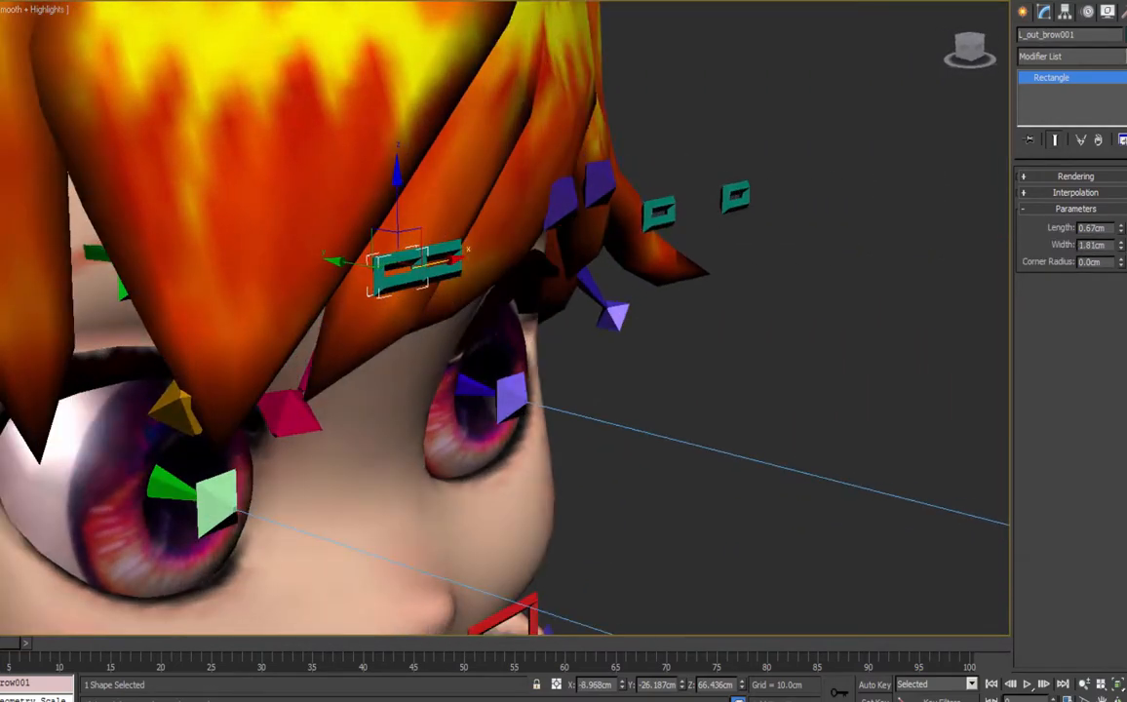
key("alt+a")
left_click(115, 271)
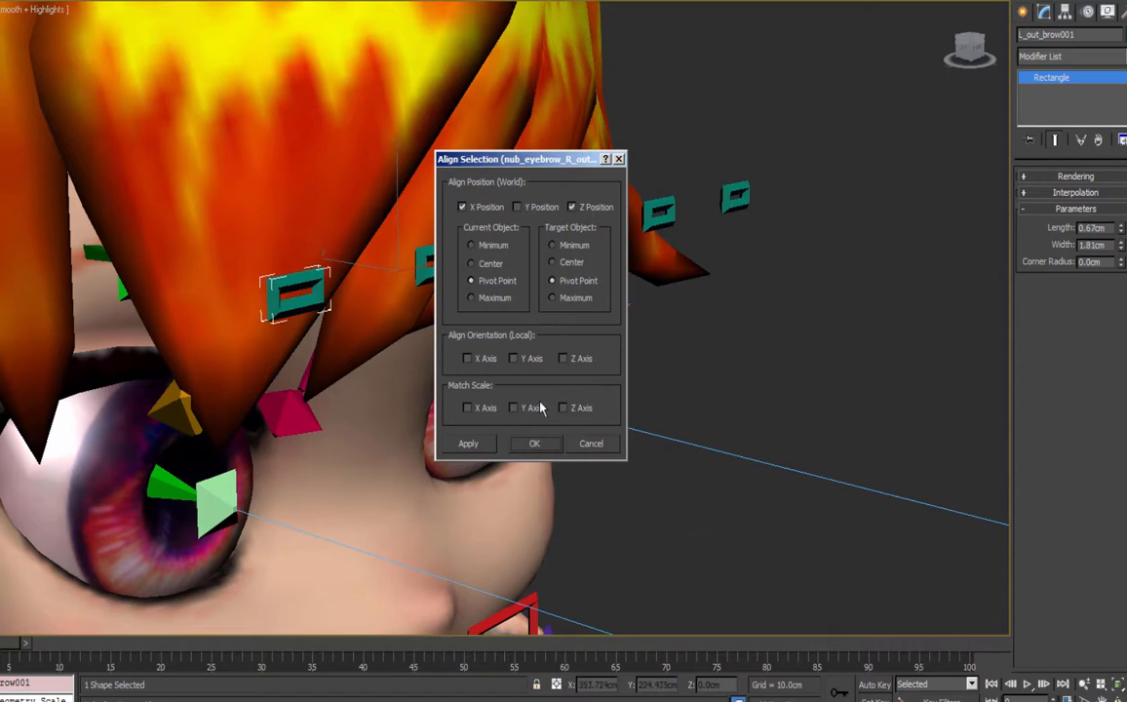
left_click(534, 444)
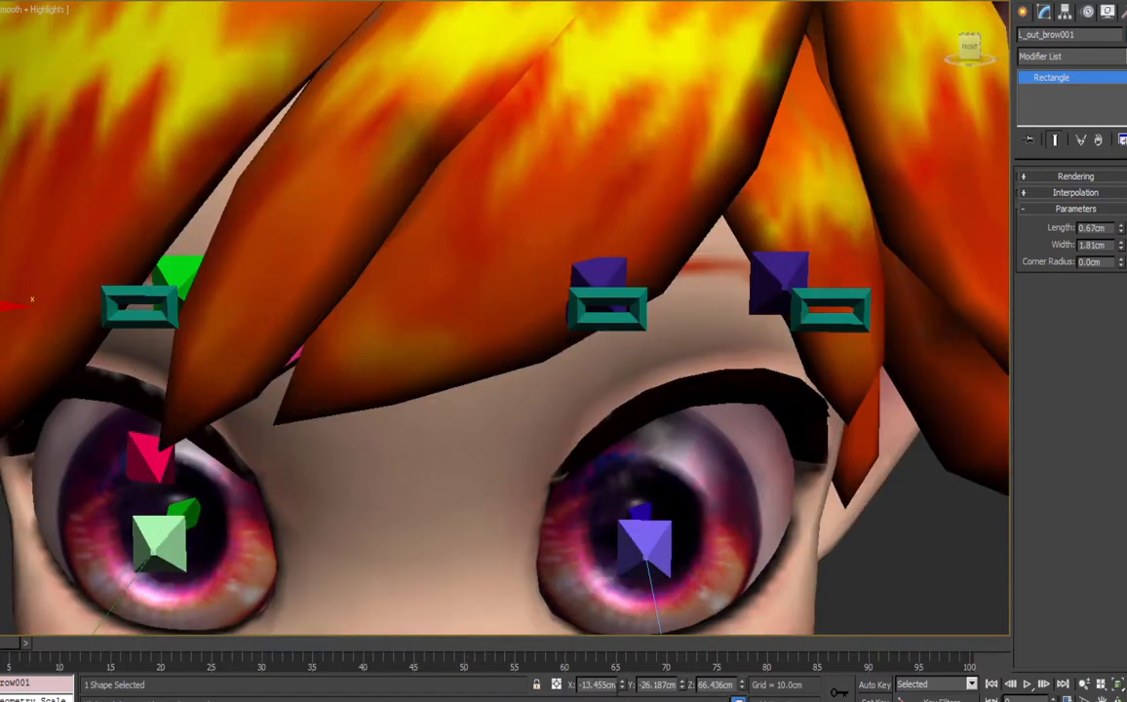
left_click(824, 298)
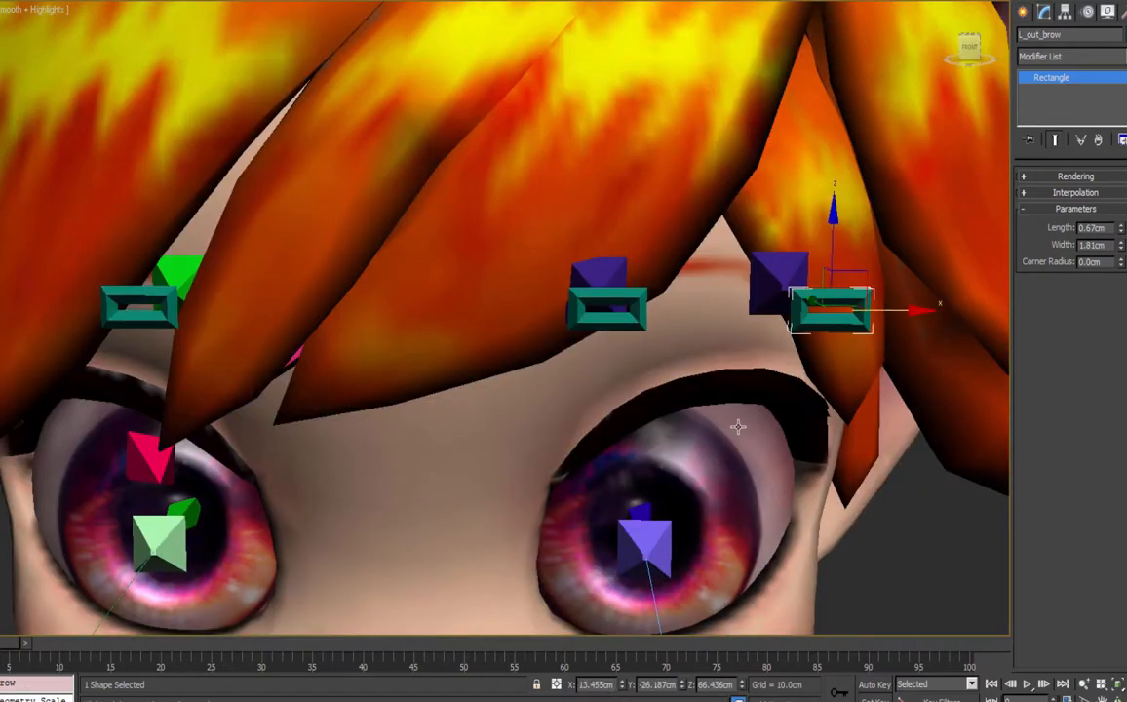
Select all four brow rectangles and reset their transforms with Reset XForm.
middle_click_drag(310, 388, 603, 345)
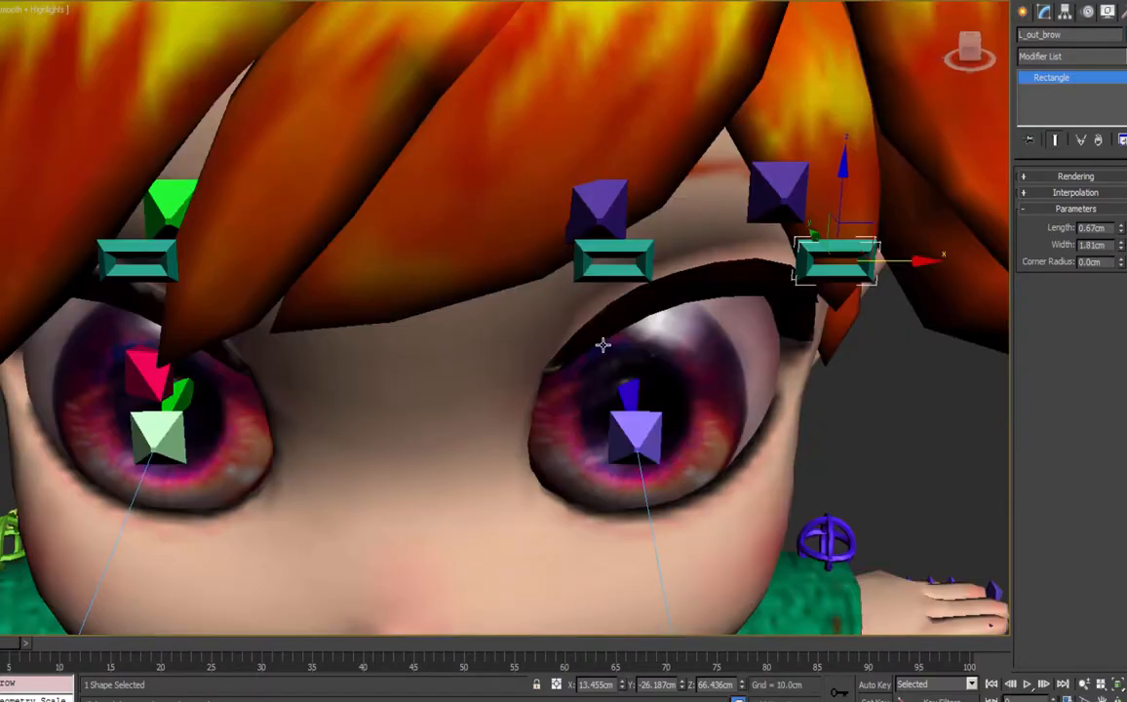
scroll(596, 352, "down", 5)
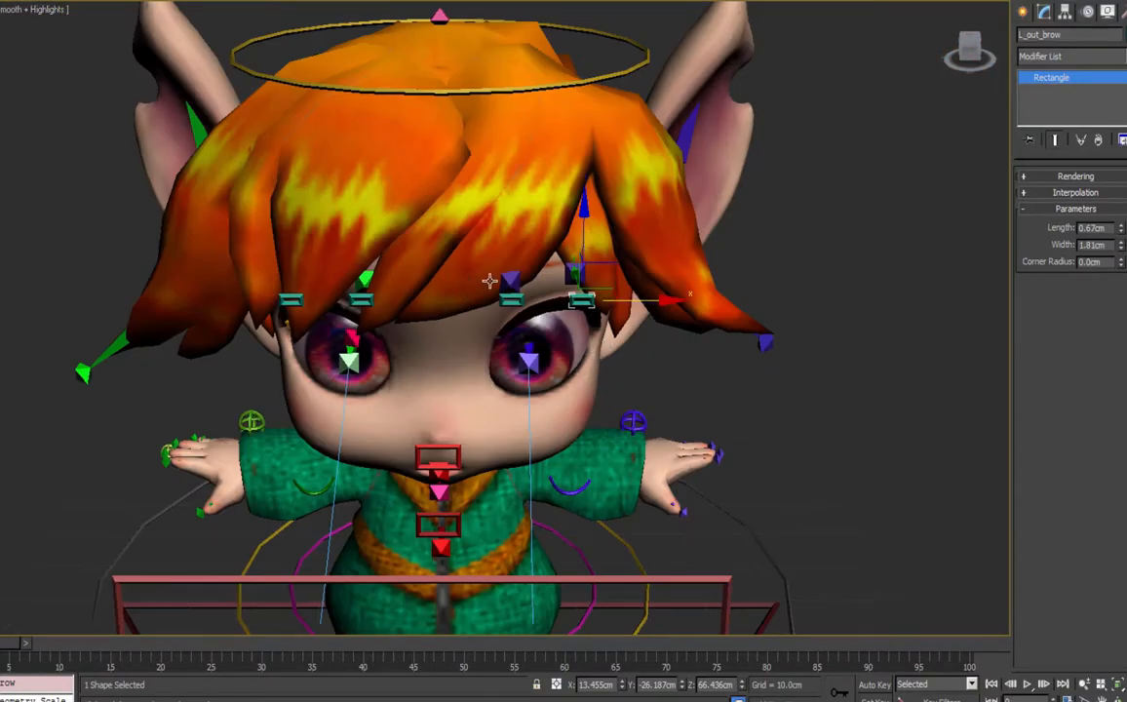
middle_click_drag(585, 293, 485, 359, "alt")
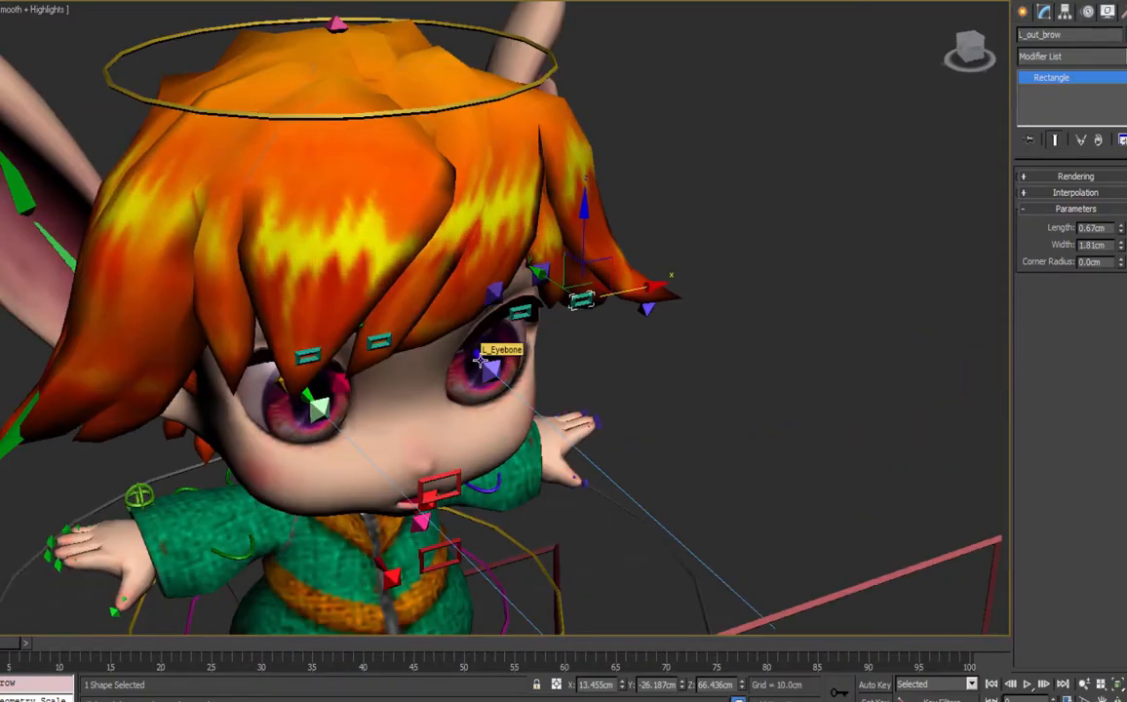
scroll(566, 367, "up", 3)
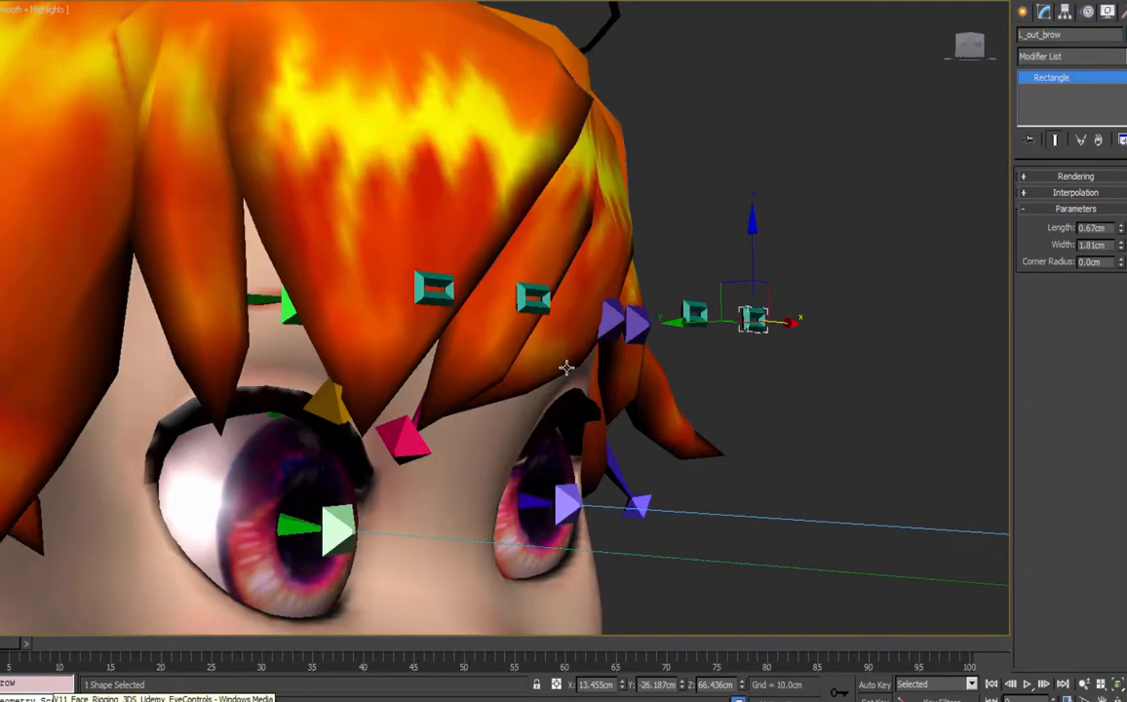
middle_click_drag(656, 387, 577, 416)
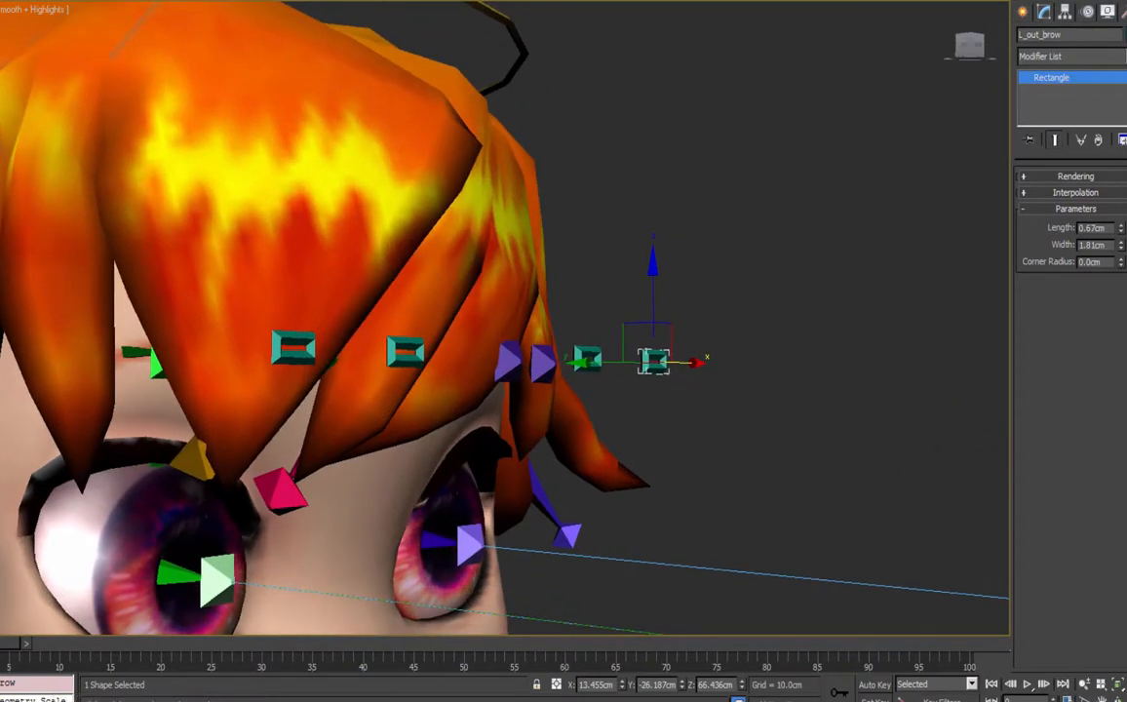
left_click(294, 348)
left_click(422, 353, "ctrl")
left_click(588, 359, "ctrl")
left_click(654, 361, "ctrl")
left_click(1125, 13)
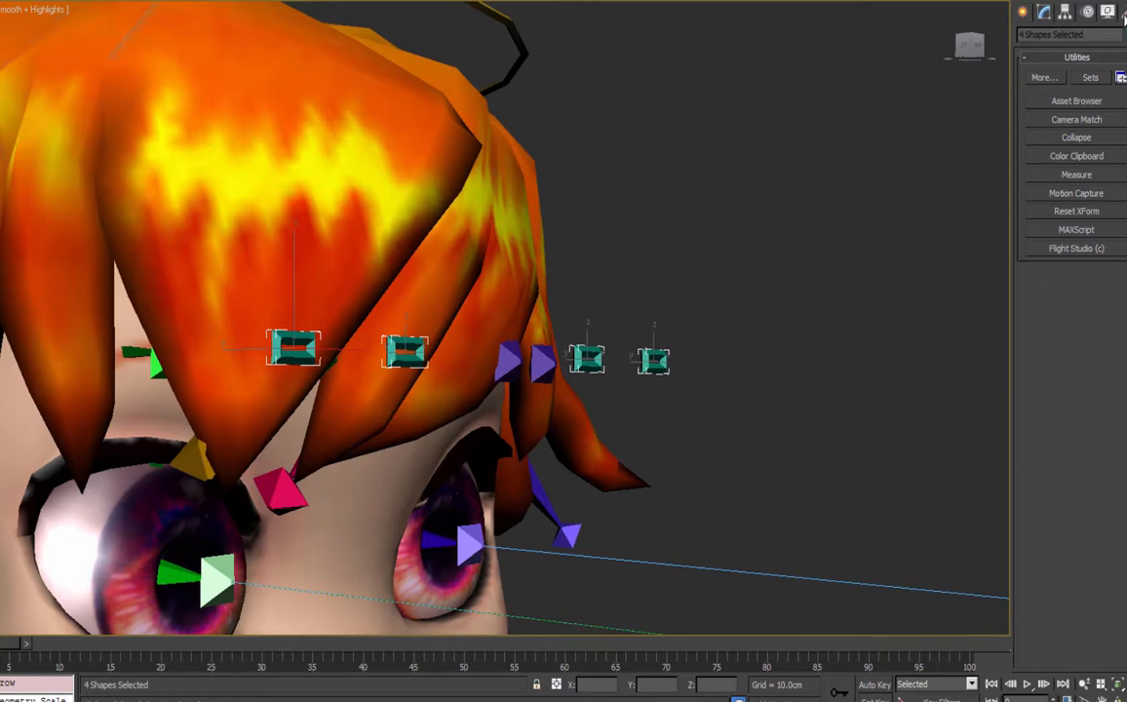
left_click(1070, 214)
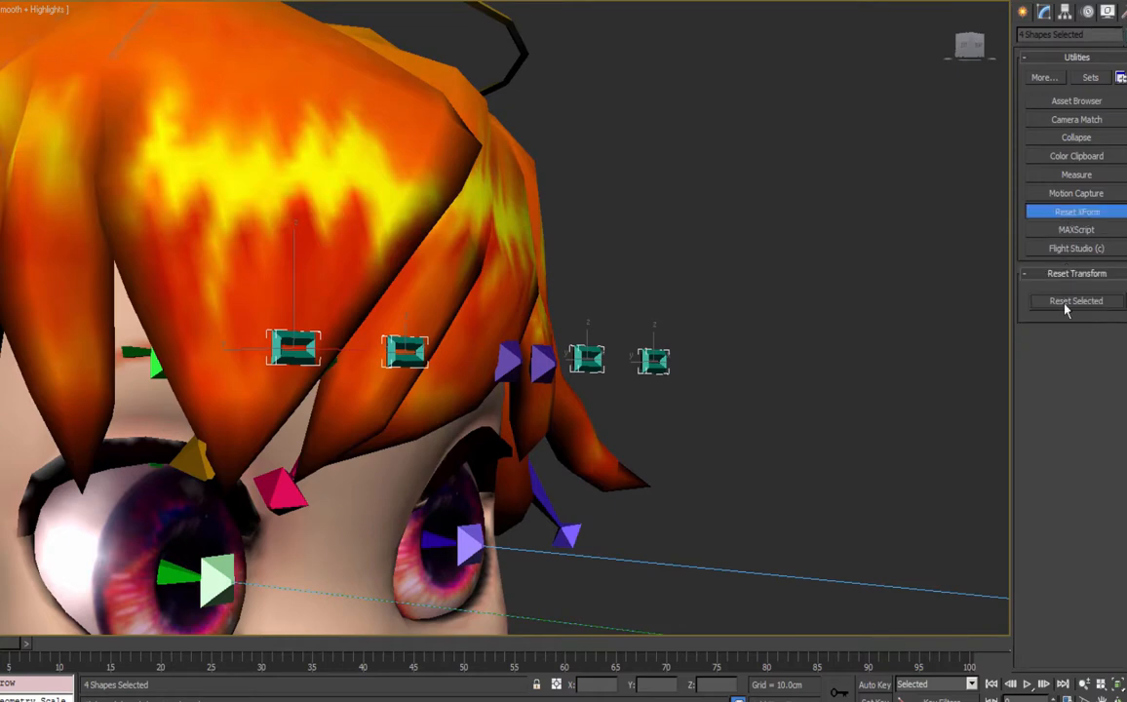
left_click(1066, 302)
Collapse the four brow rectangles with the Modifier Stack Result output type and select all four again.
left_click(1076, 138)
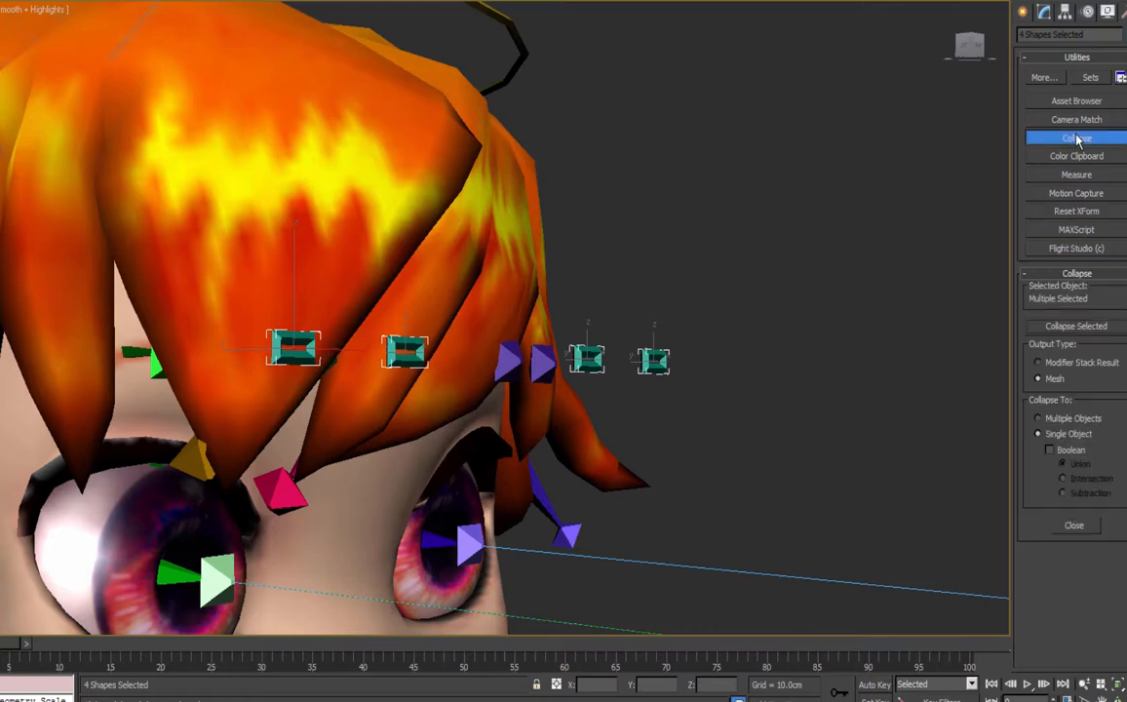
left_click(1057, 419)
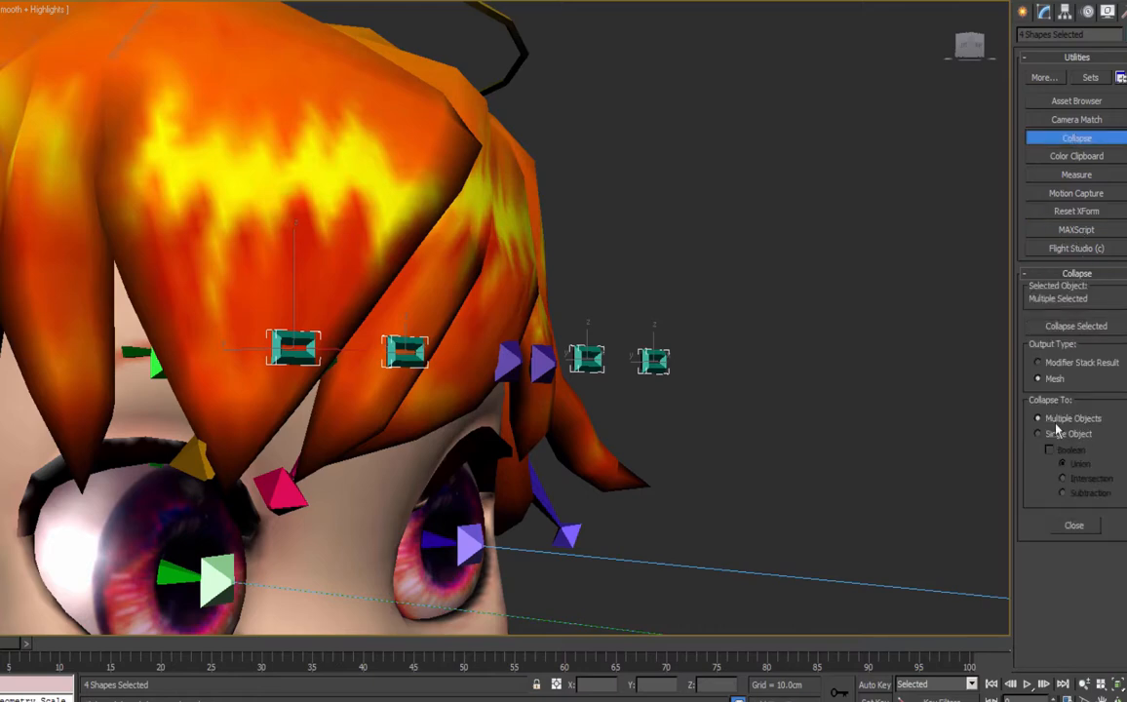
left_click(1045, 363)
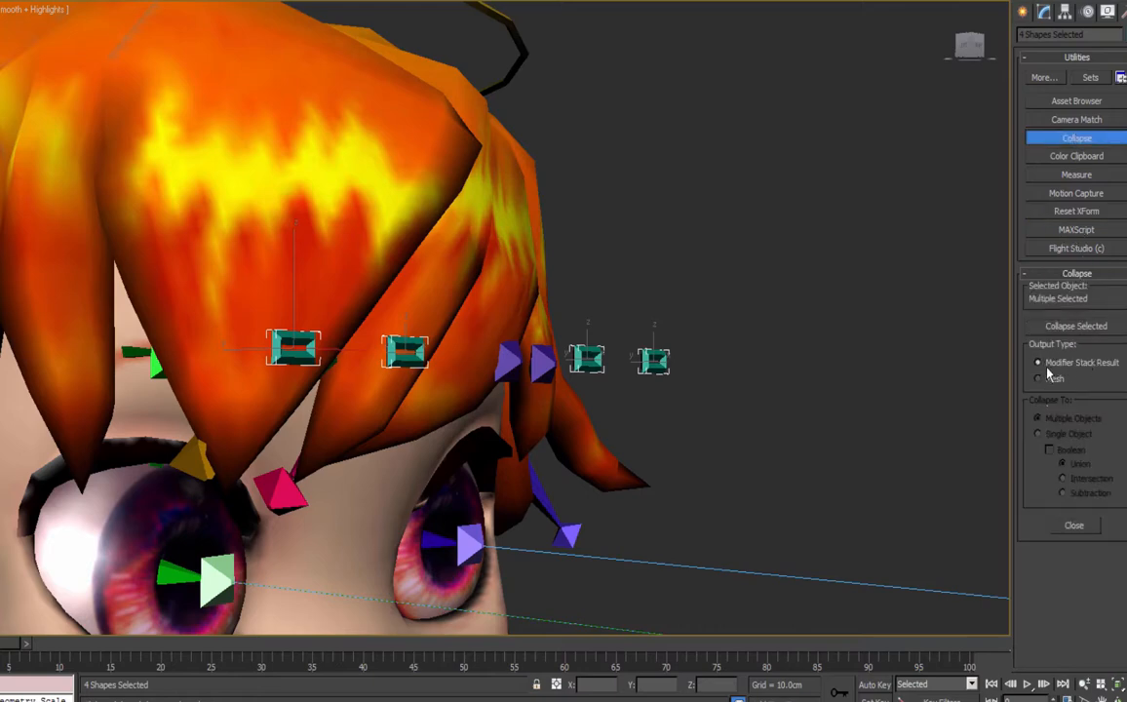
left_click(1087, 328)
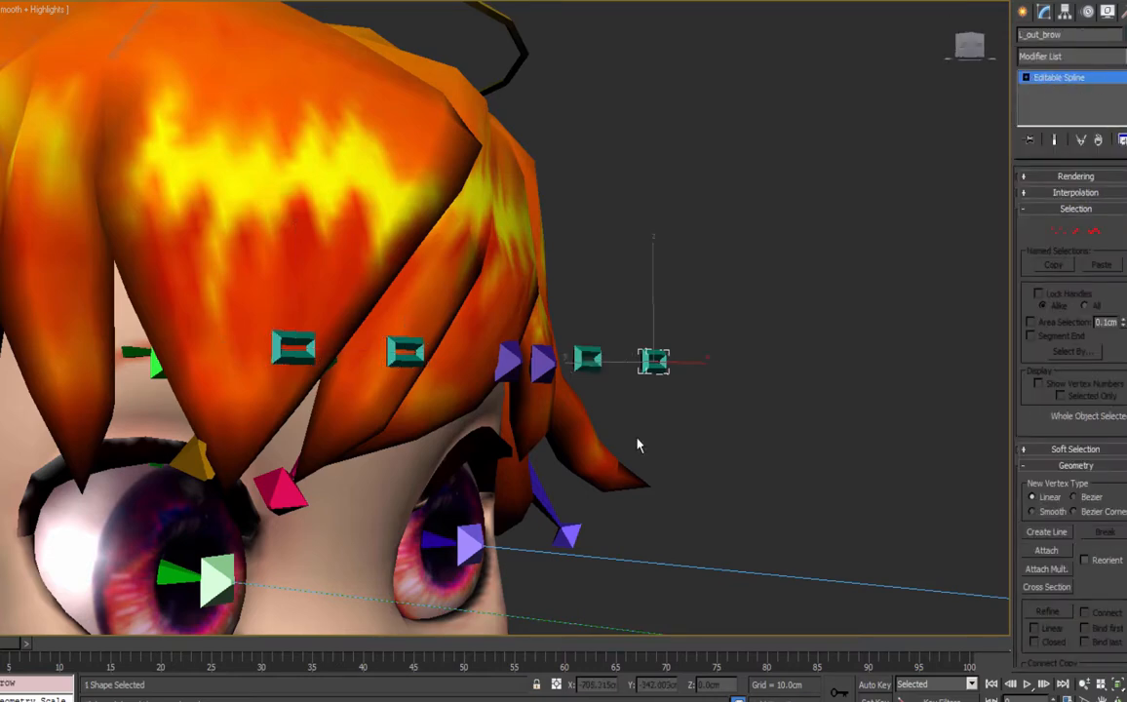
key("ctrl+q")
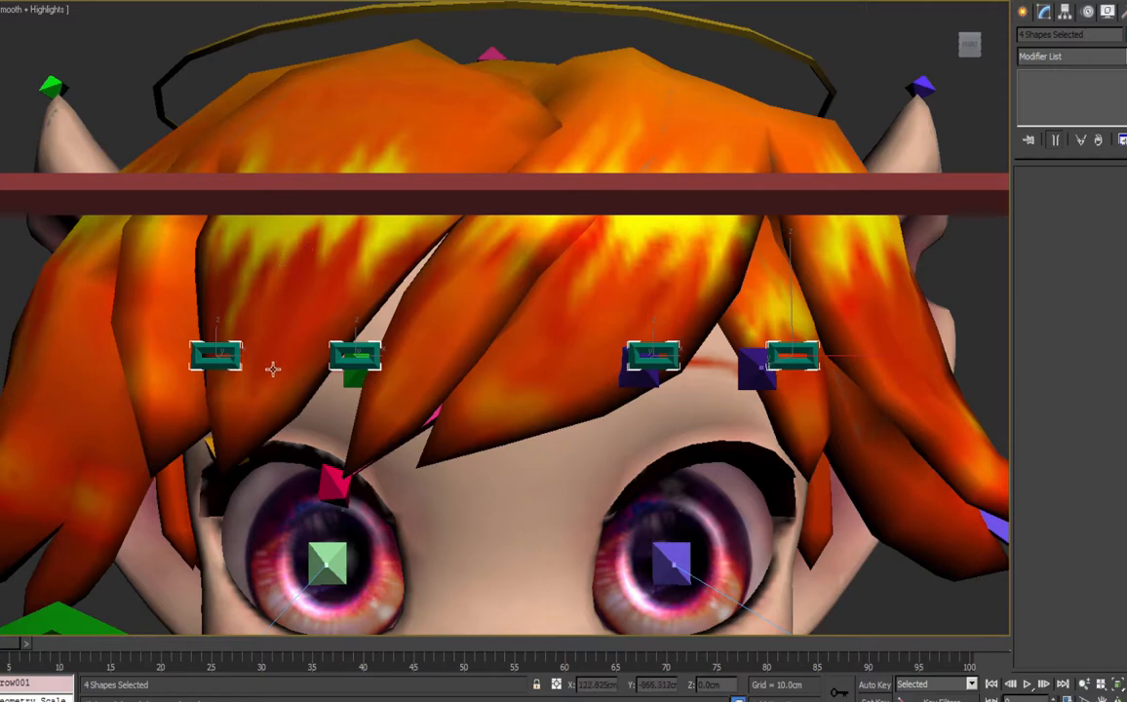
Change the name prefix of the inner eyebrow control on the character's right side to R.
middle_click_drag(677, 372, 428, 411, "alt")
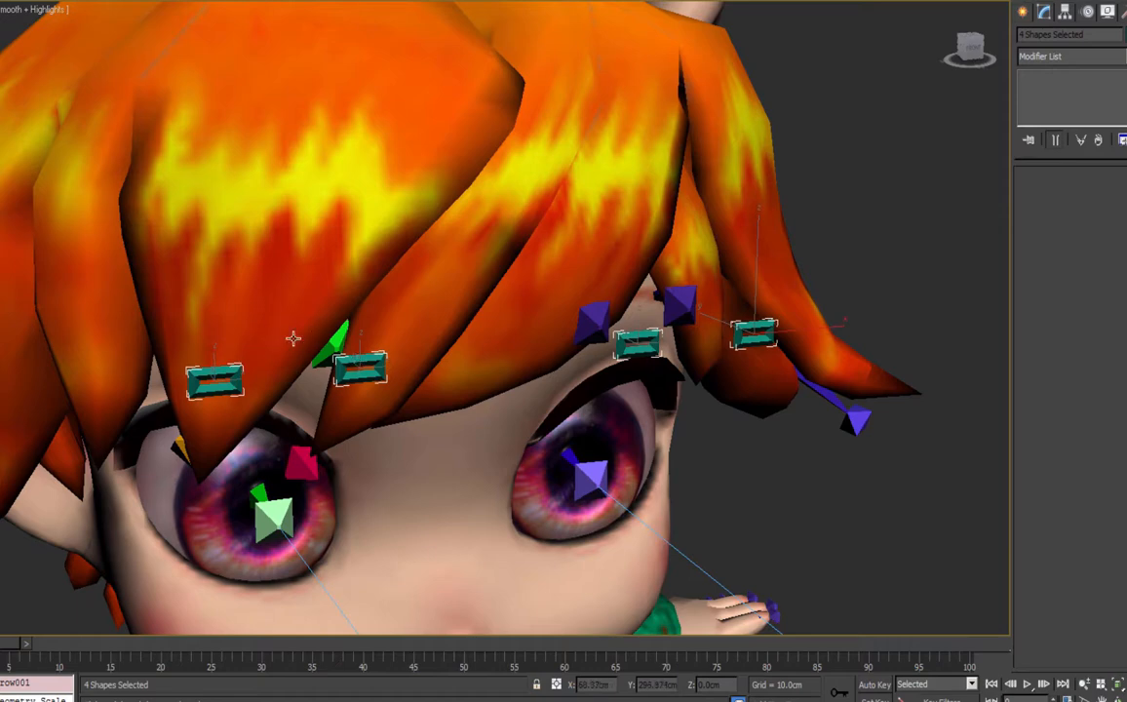
middle_click_drag(298, 346, 330, 322, "alt")
left_click(247, 252)
left_click(239, 259)
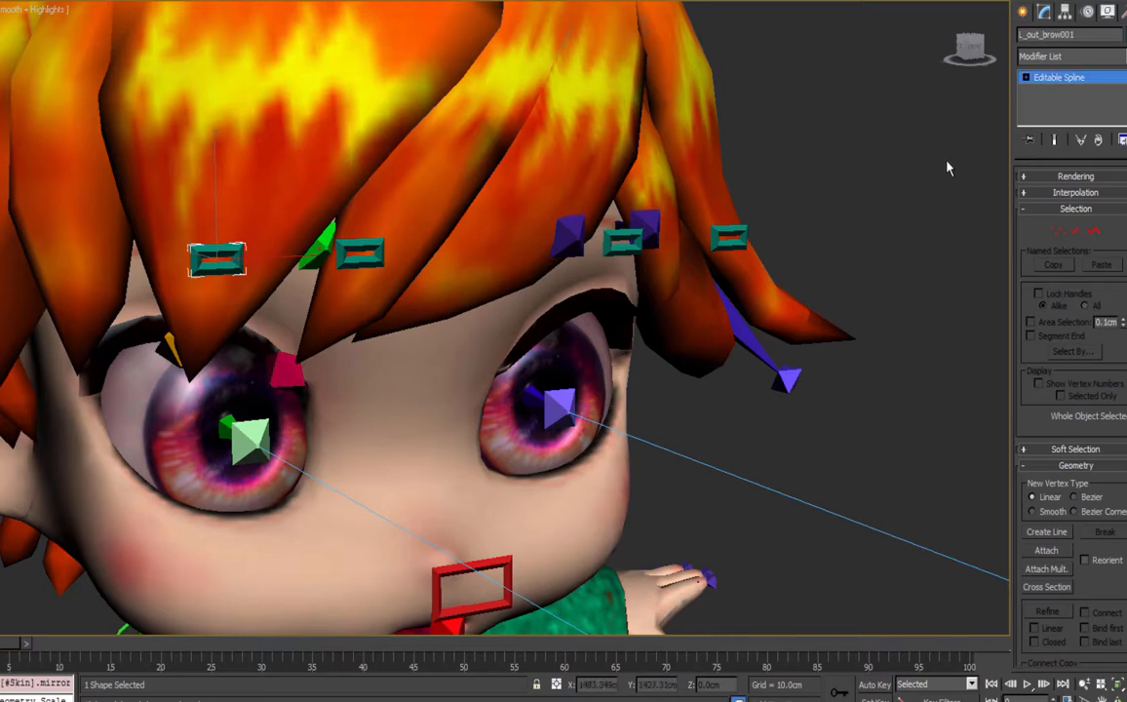
left_click(634, 244)
left_click(730, 238)
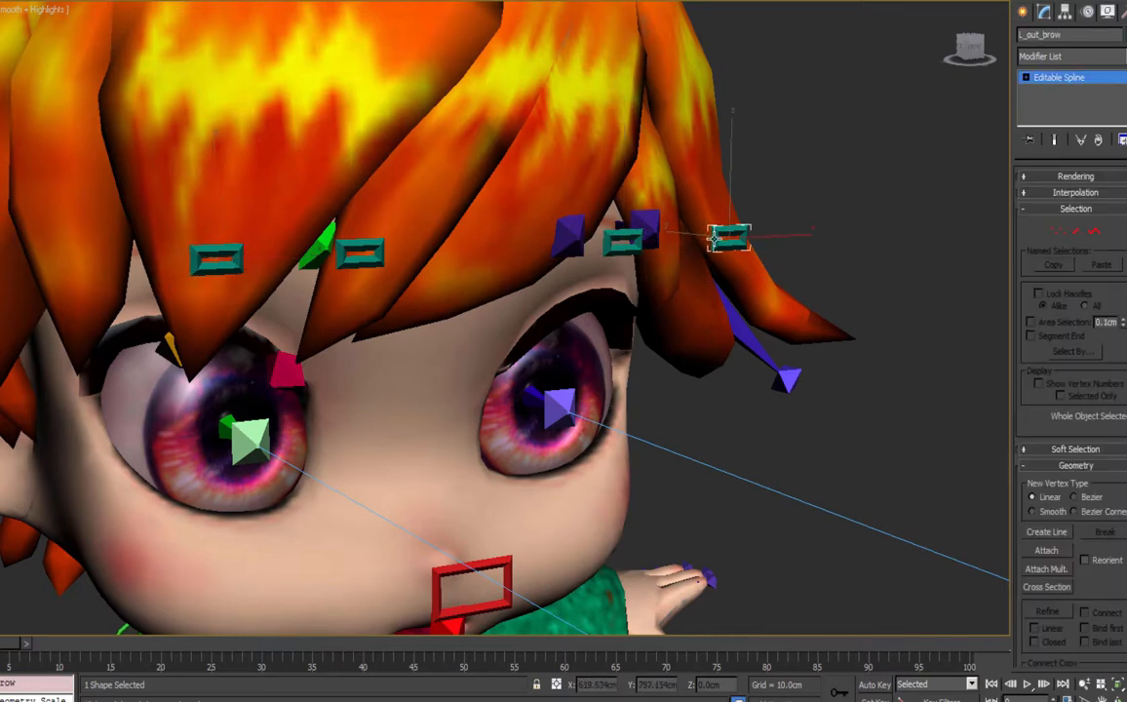
left_click(378, 253)
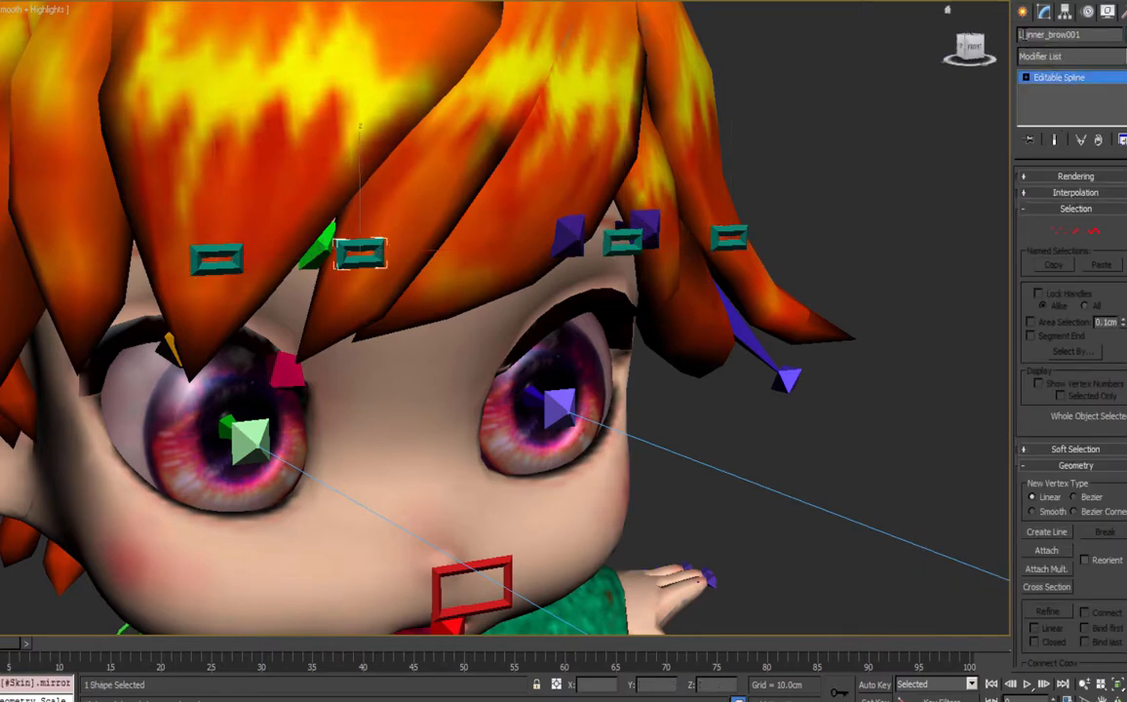
key("BackSpace")
type("R")
Rename the outer eyebrow control on the character's right side as R_out_brow.
left_click(216, 259)
left_click(1025, 35)
key("BackSpace")
type("R_out_brow")
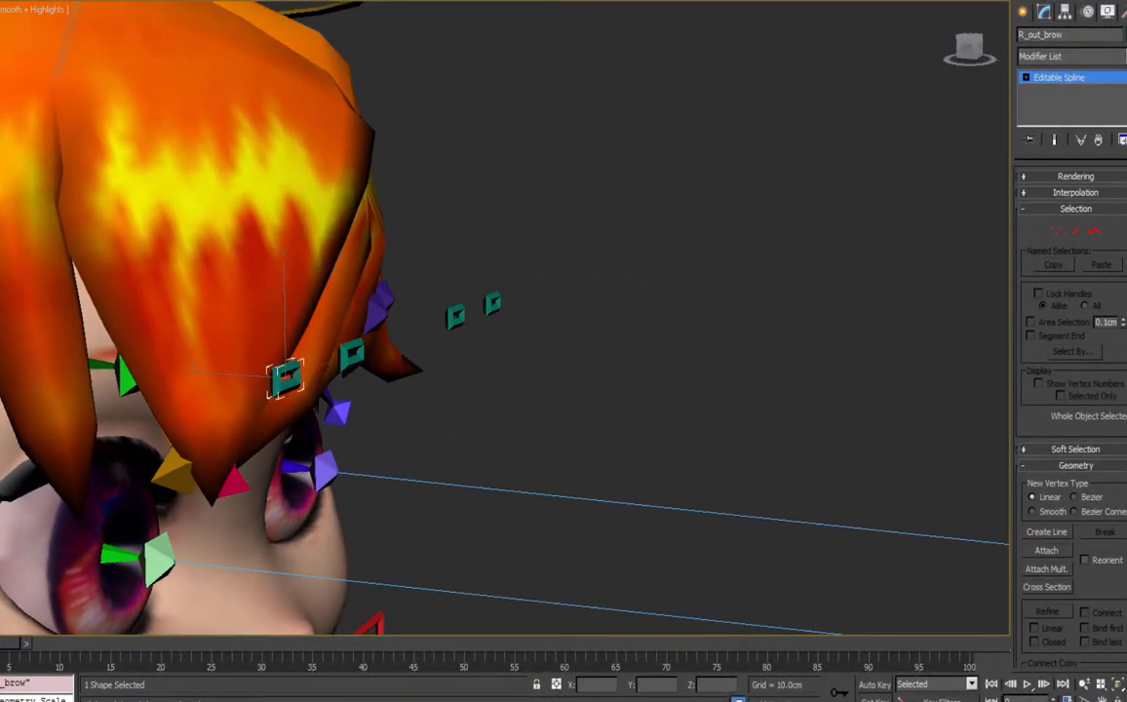
Give the inner and outer eyebrow controls on the character's right side a green object color.
middle_click_drag(314, 396, 537, 296)
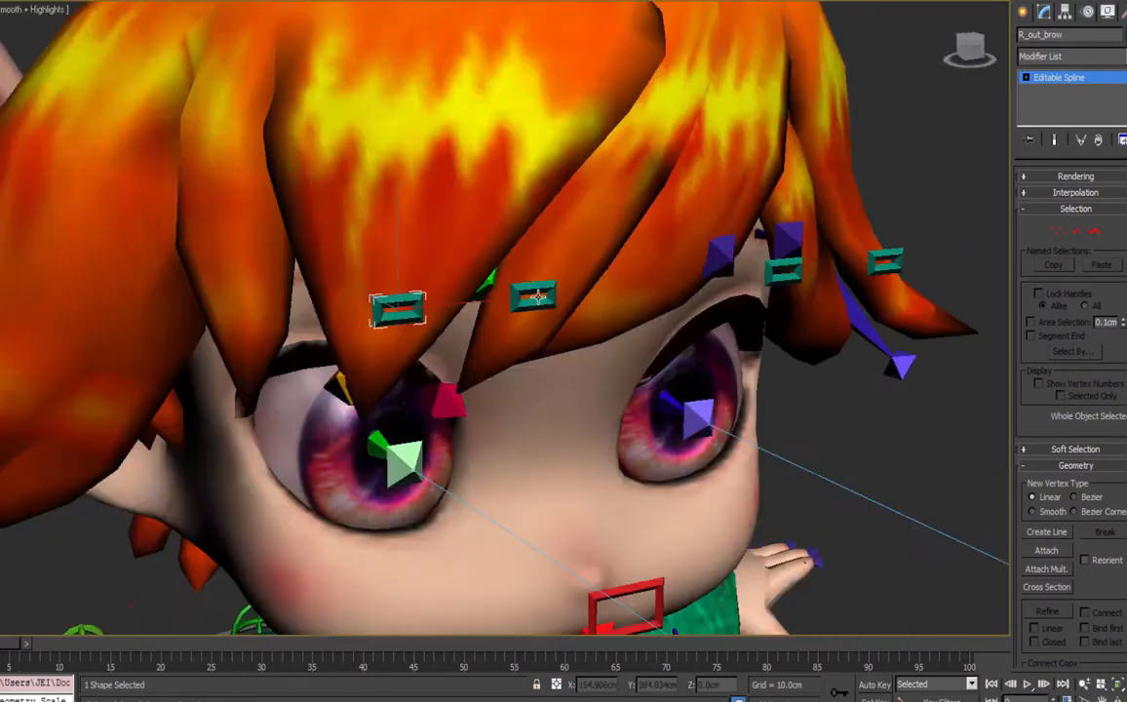
left_click(543, 289, "ctrl")
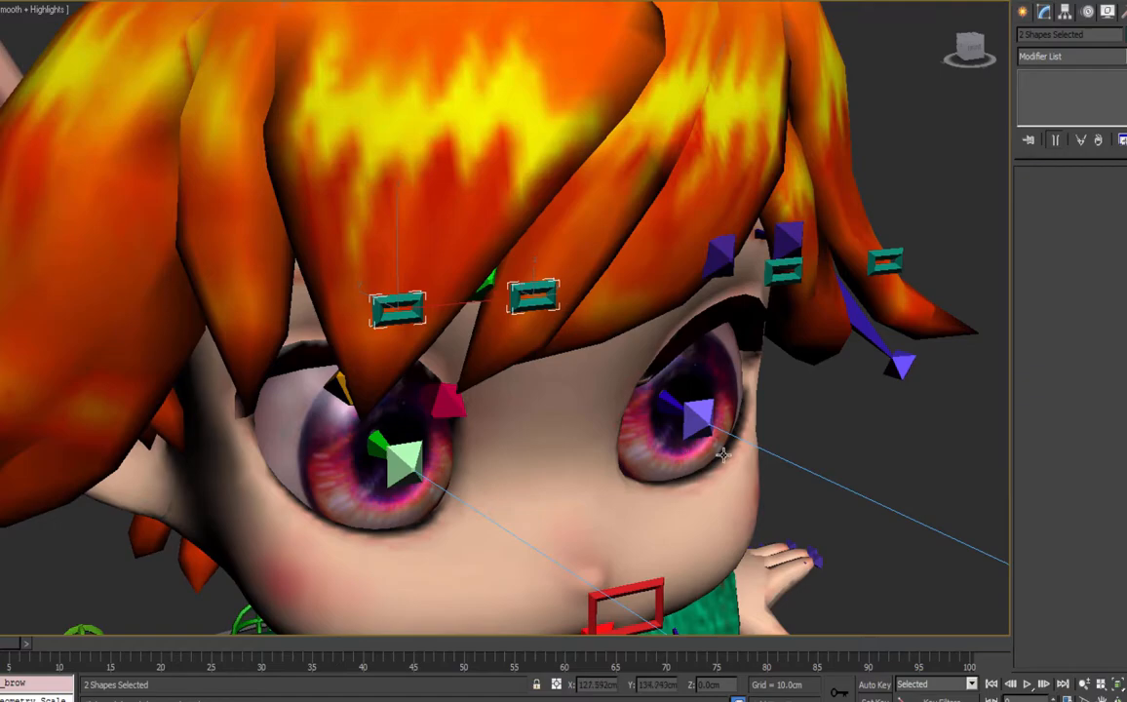
middle_click_drag(718, 446, 730, 471, "alt")
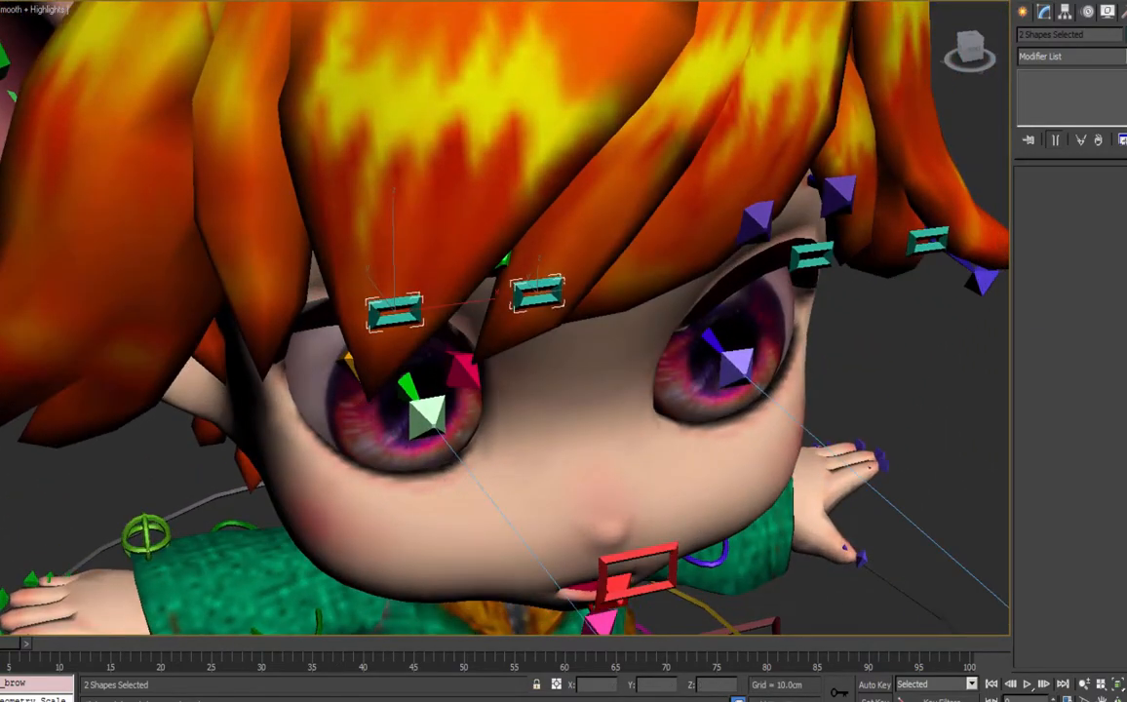
left_click(395, 312)
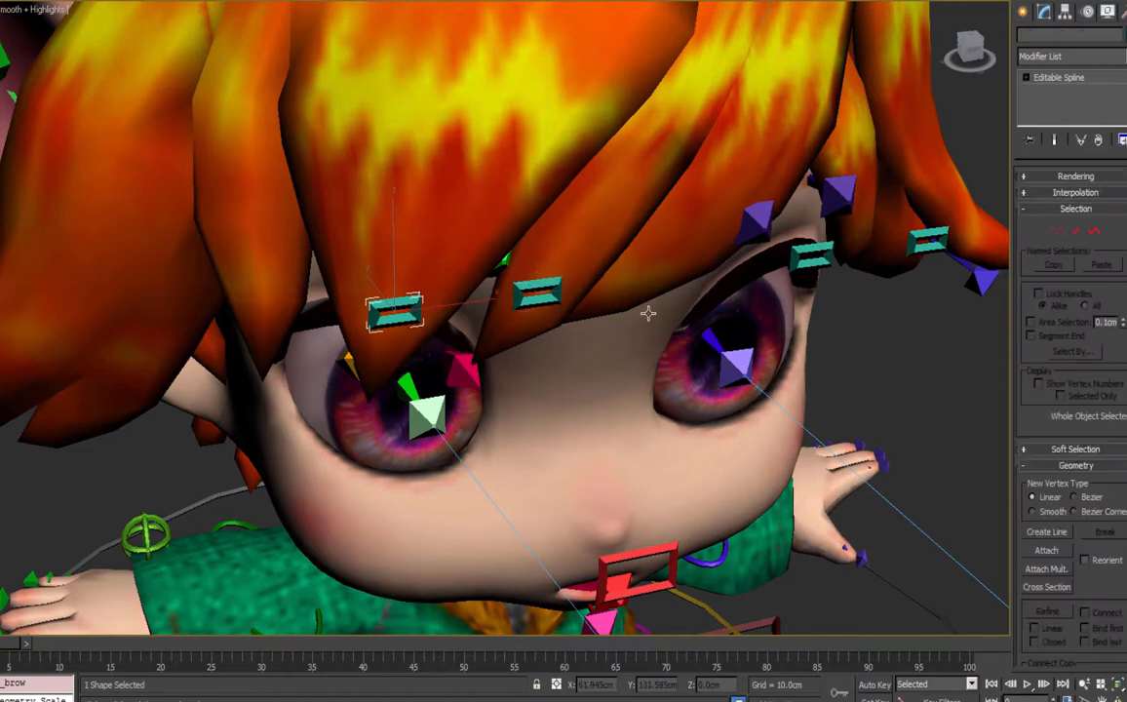
left_click(546, 290, "ctrl")
left_click(1126, 34)
left_click(605, 400)
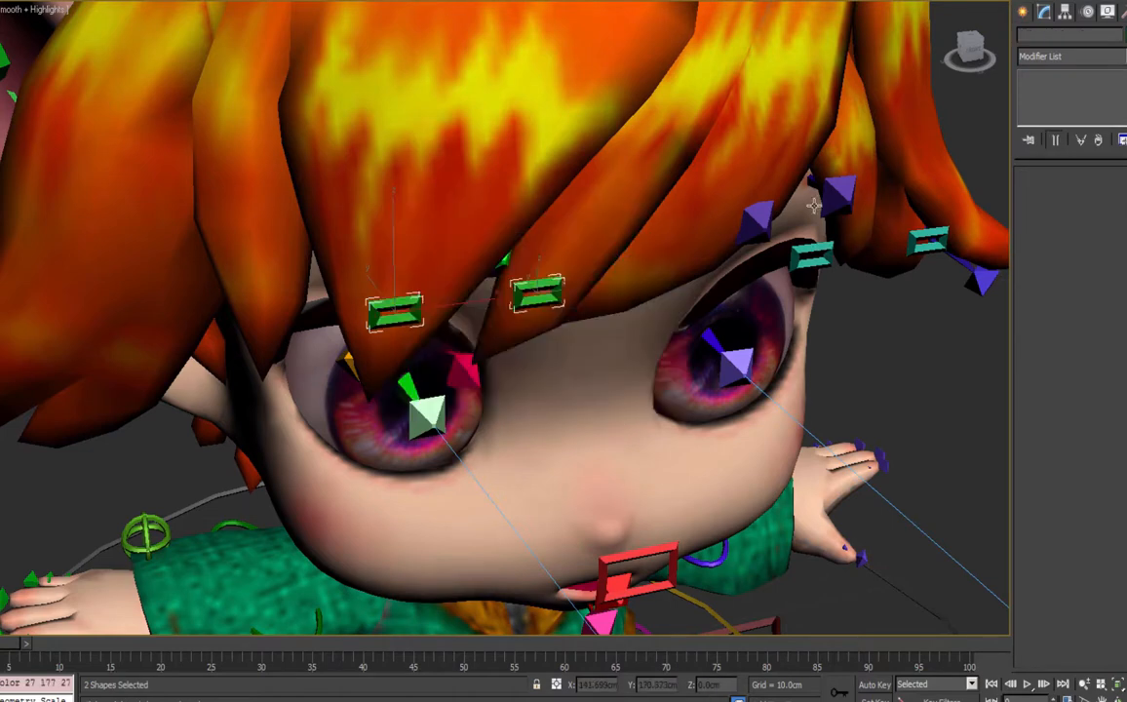
Give the inner and outer eyebrow controls on the character's left side a dark blue object color.
left_click(813, 256)
left_click(920, 235, "ctrl")
left_click(1125, 34)
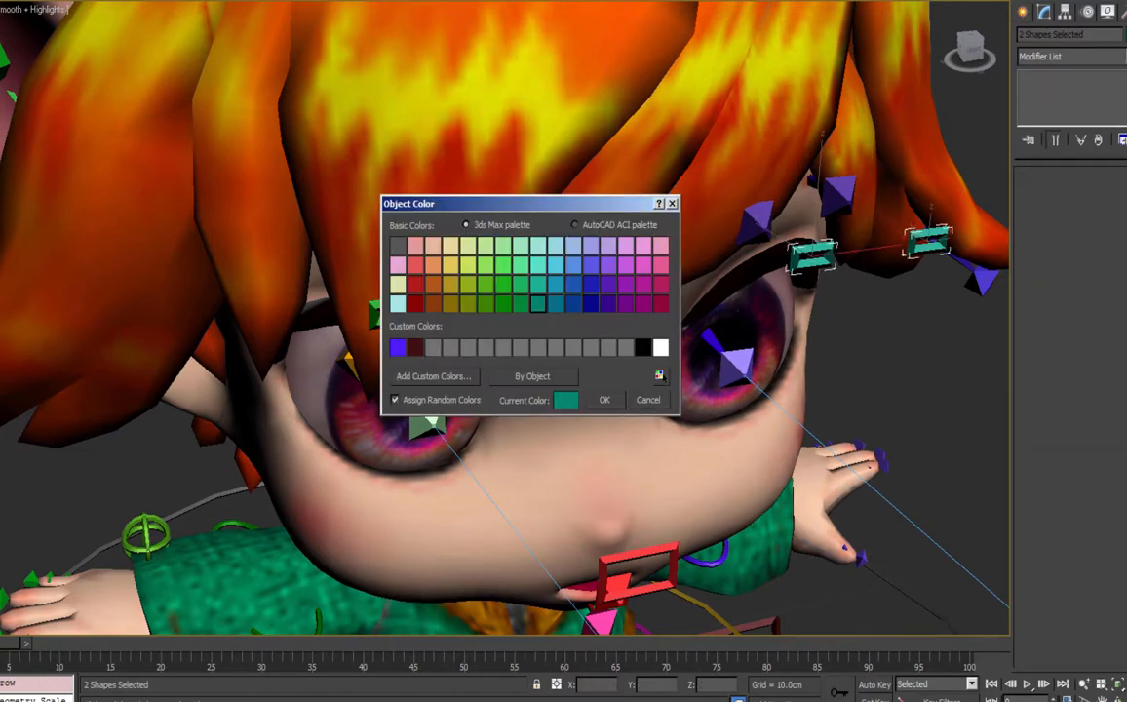
left_click(591, 285)
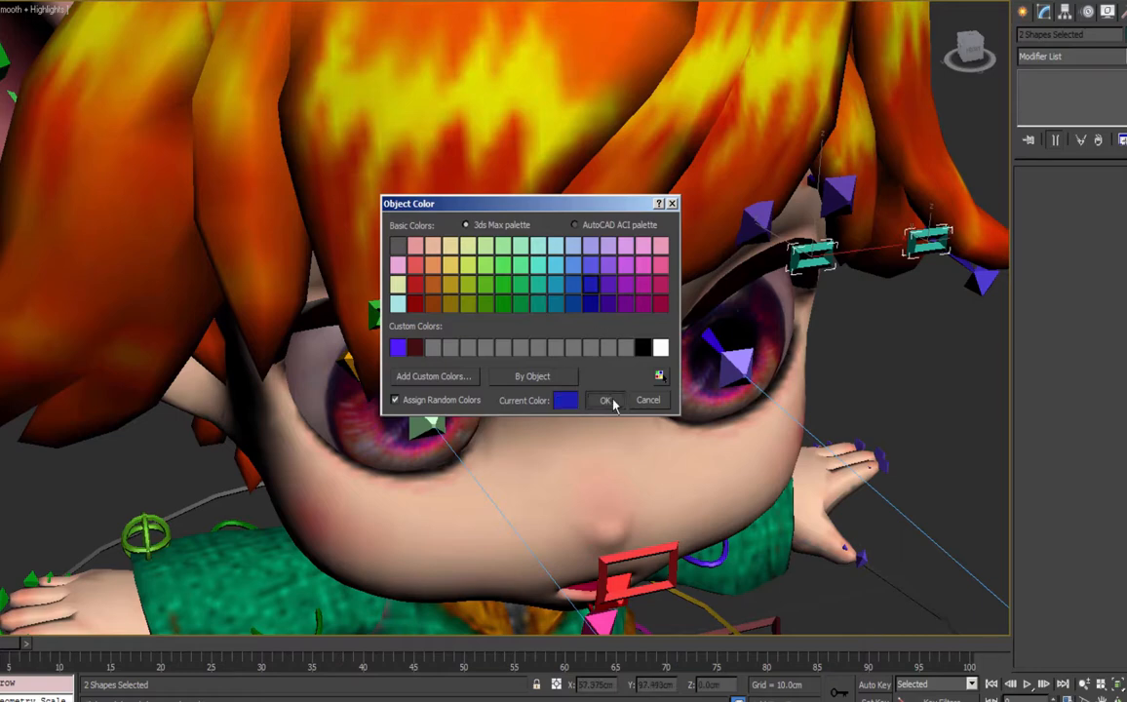
left_click(612, 402)
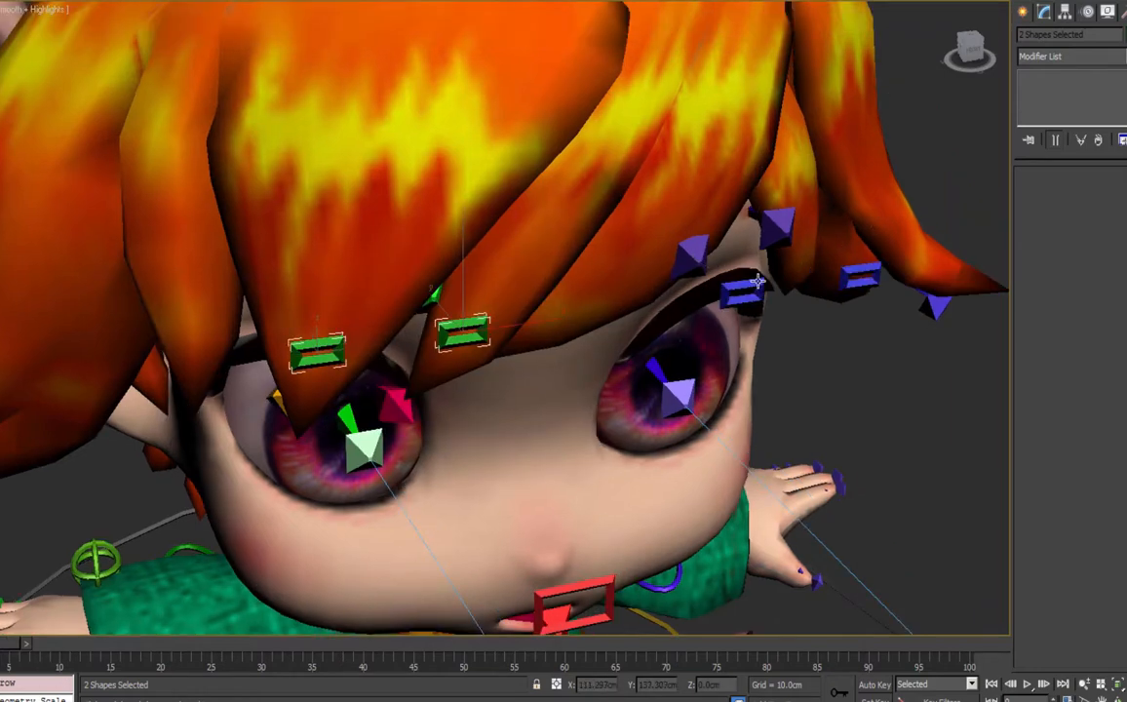
Apply Freeze Transform to all four eyebrow controls.
left_click(758, 283, "ctrl")
left_click(858, 278, "ctrl")
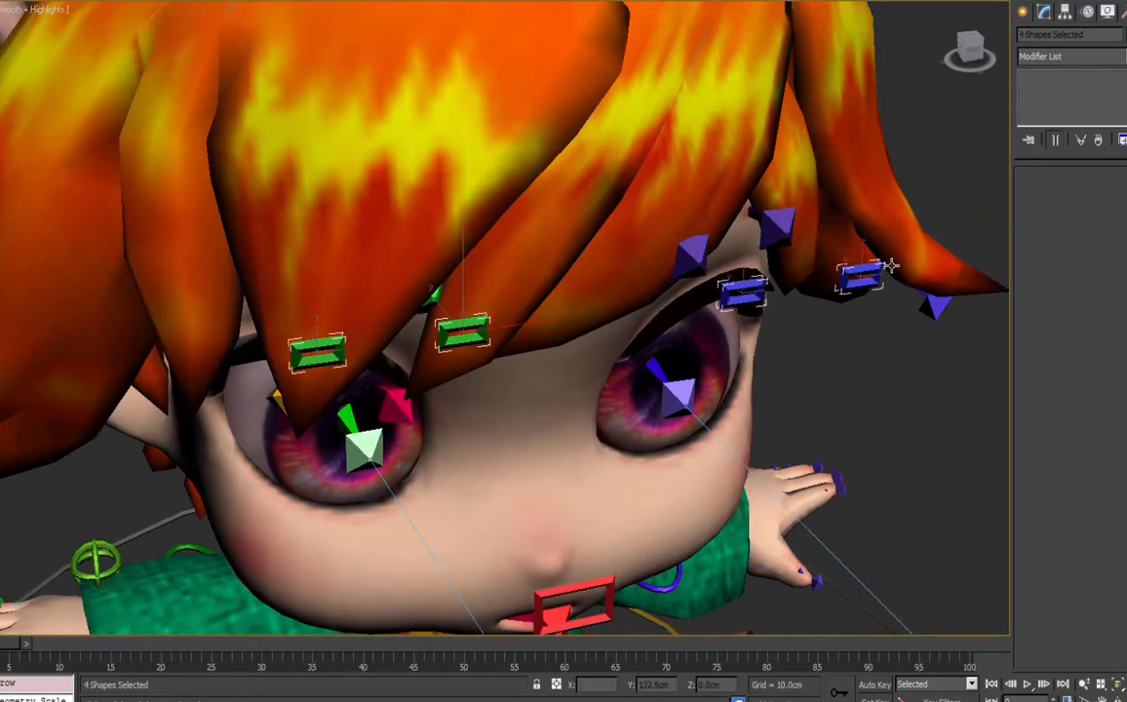
right_click(753, 289)
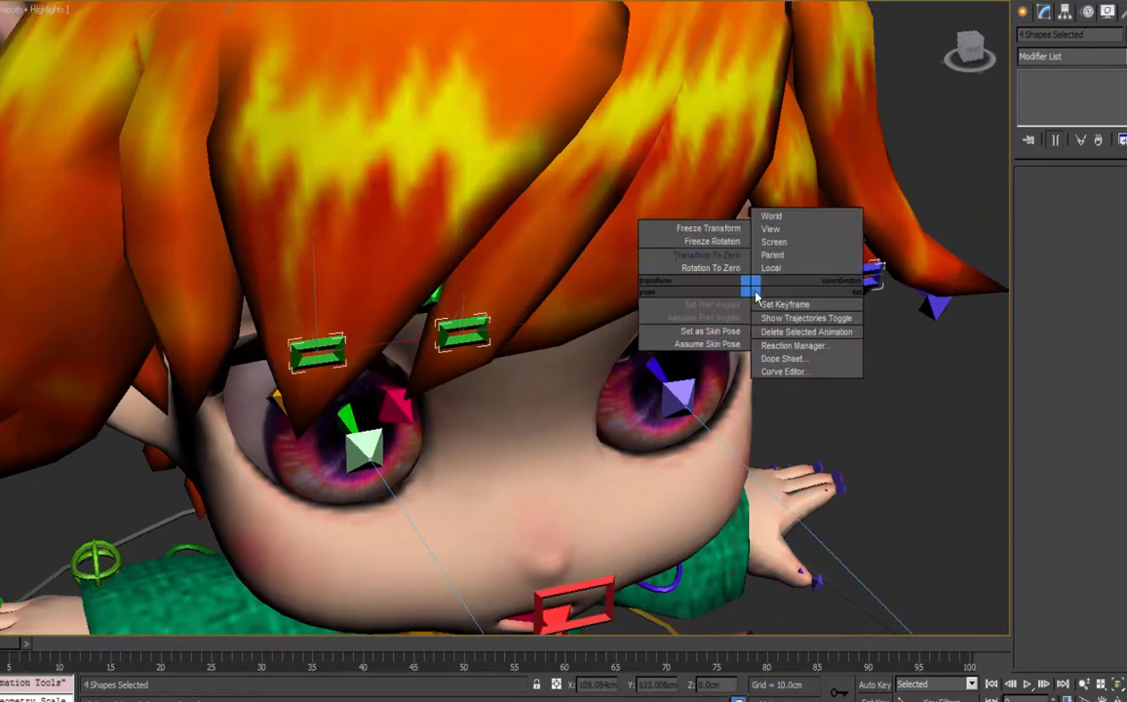
left_click(717, 228)
left_click(580, 398)
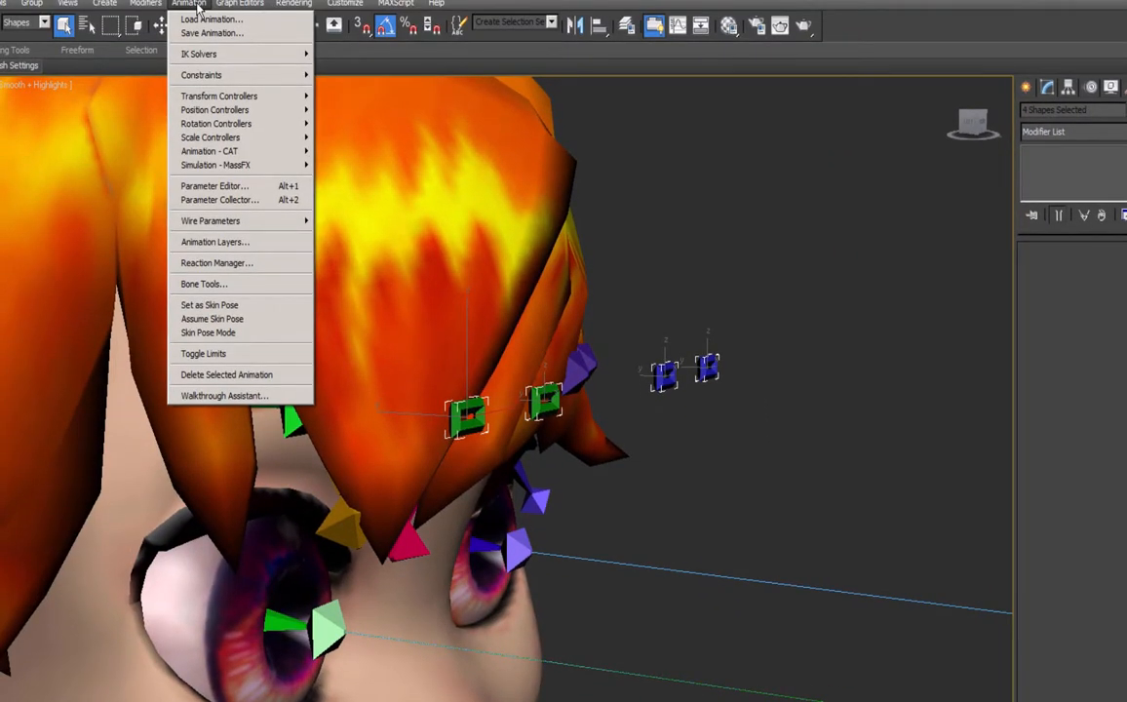
Create an HI Solver IK chain from the Bone_R_Eyebrow_Outter bone to nub_eyebrow_R_outter.
left_click(500, 61)
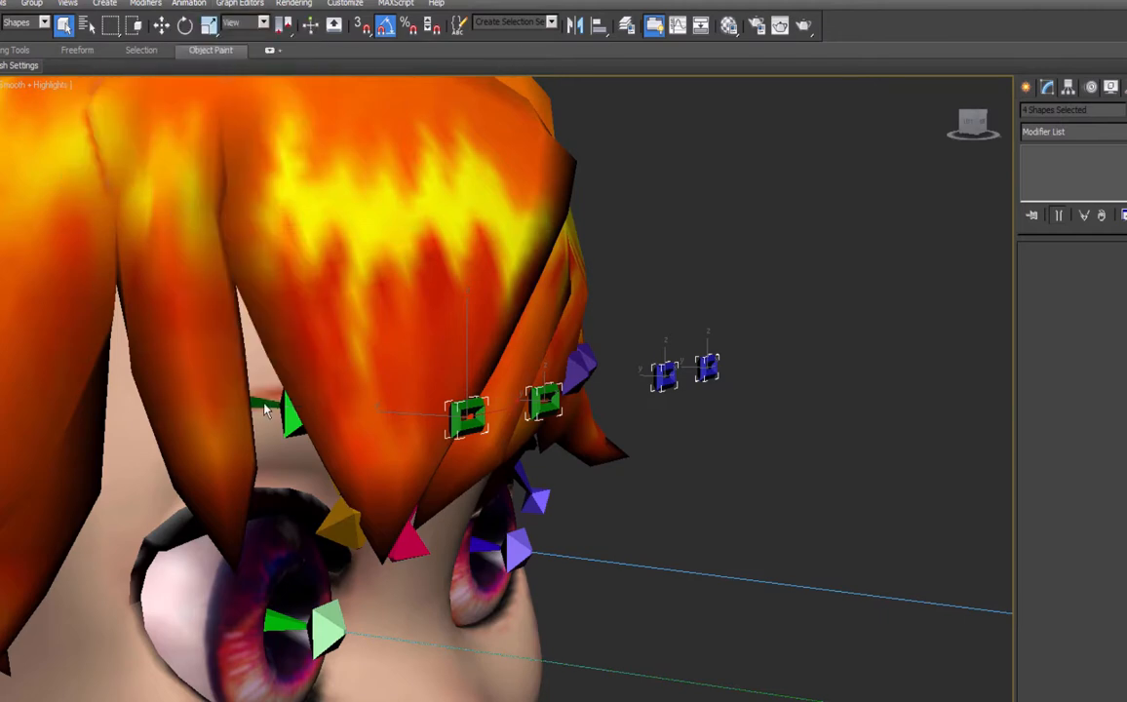
middle_click_drag(284, 413, 323, 358)
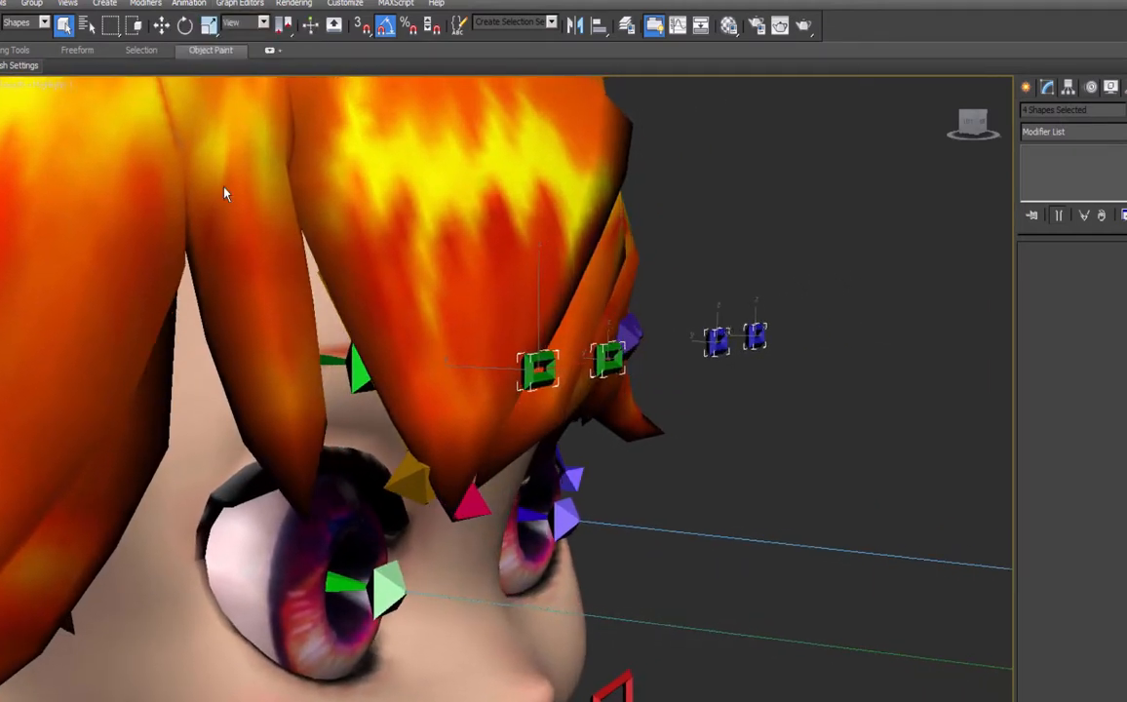
left_click(353, 369)
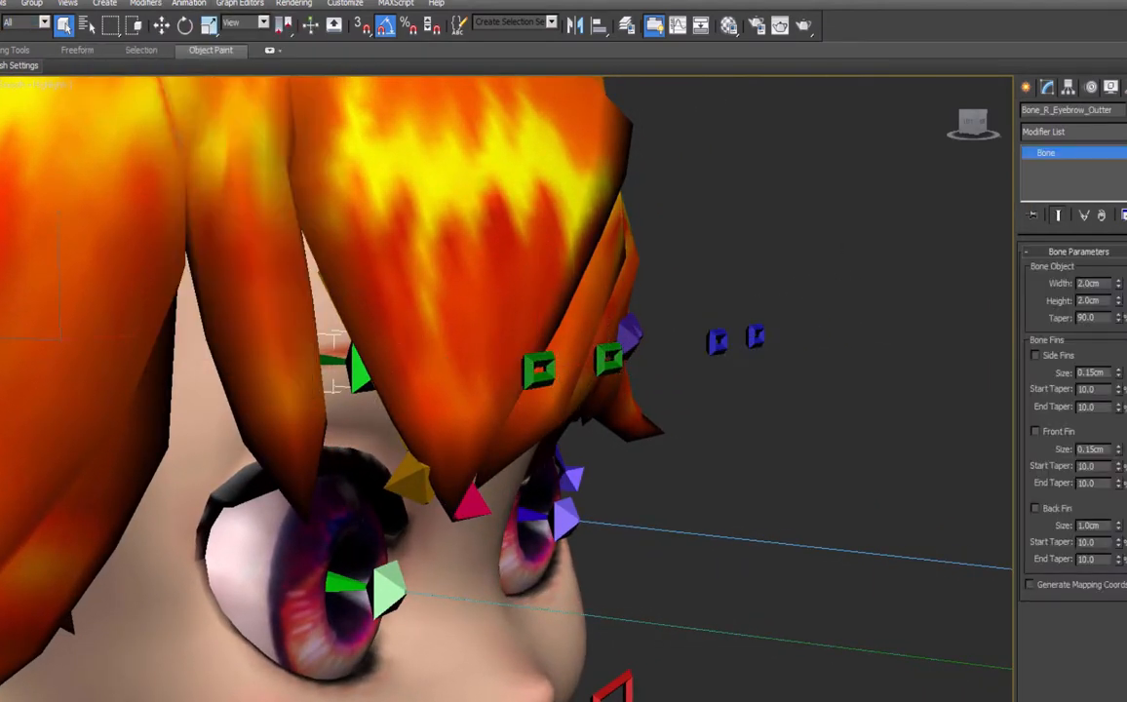
left_click(189, 3)
mouse_move(171, 55)
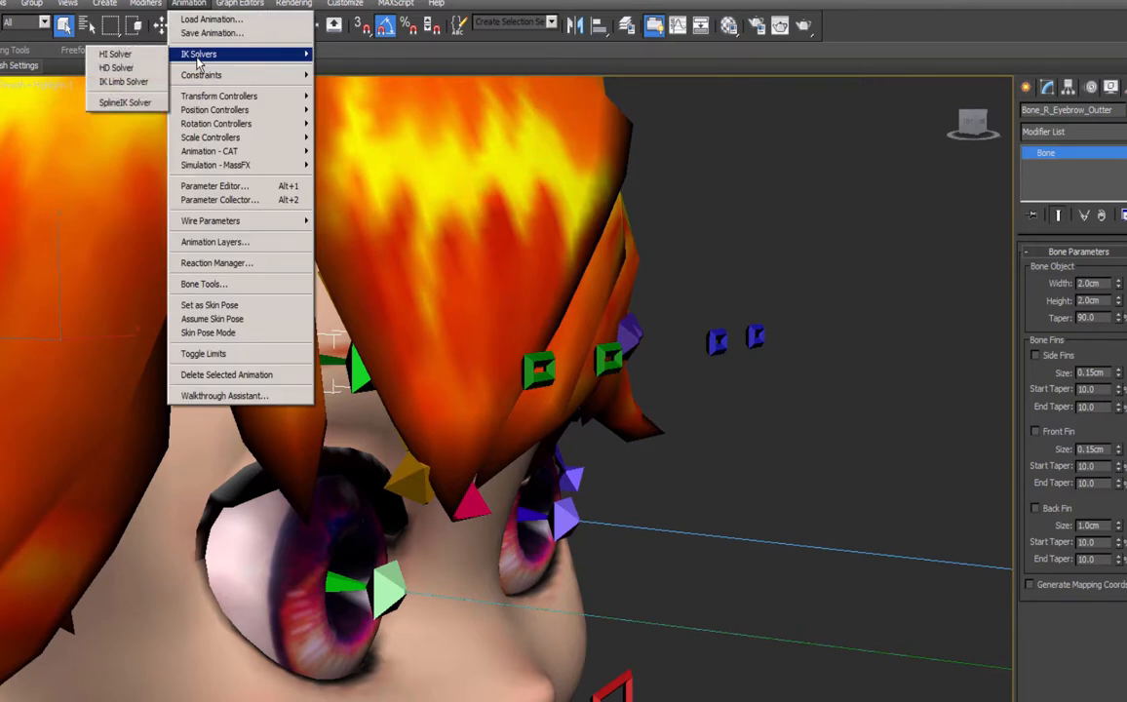
left_click(122, 55)
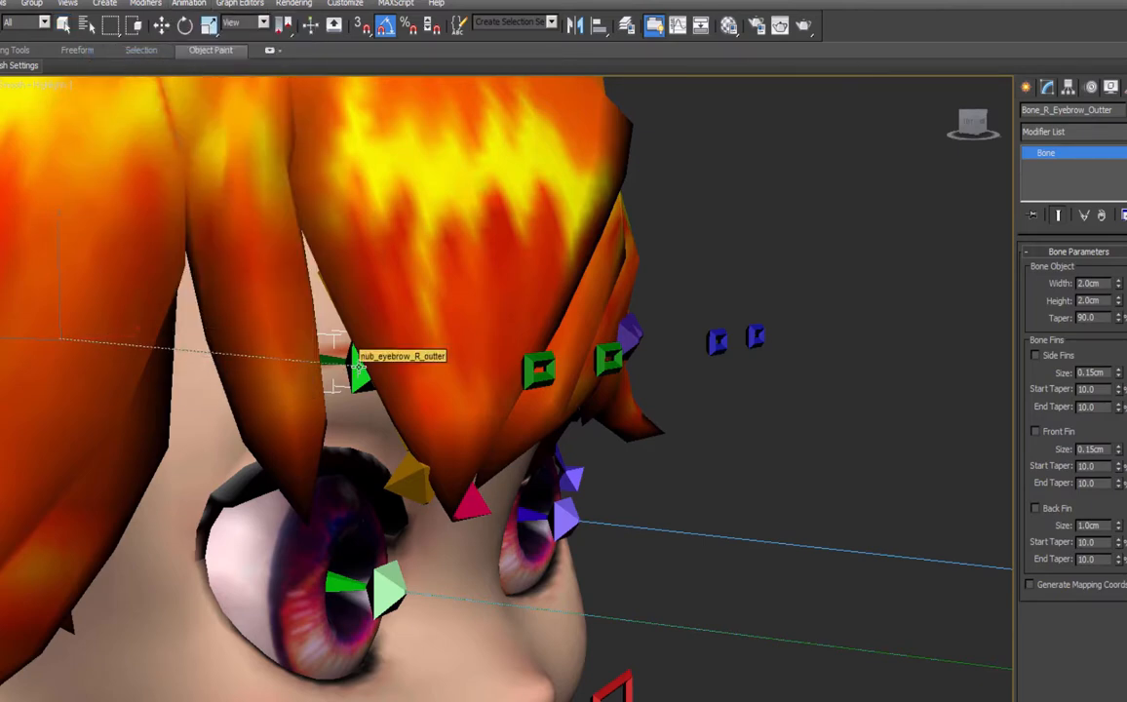
left_click(359, 367)
key("w")
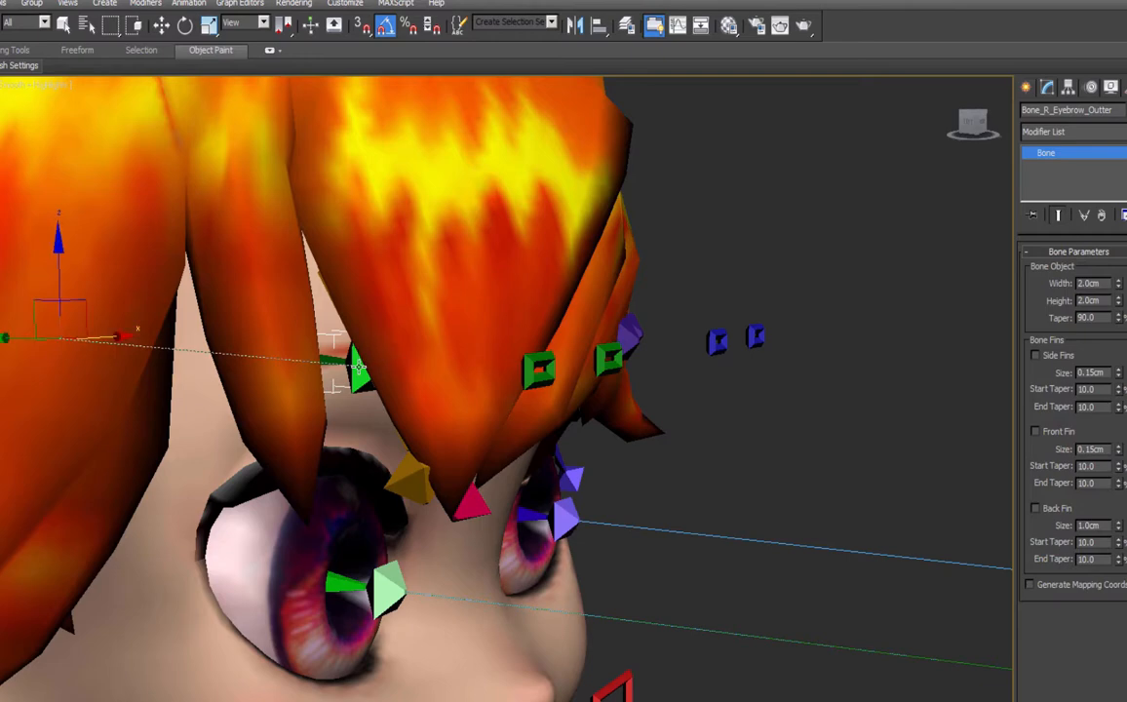
Align the right outer eyebrow's IK chain to the R_out_brow control.
left_click(336, 338)
middle_click_drag(337, 338, 340, 361, "alt")
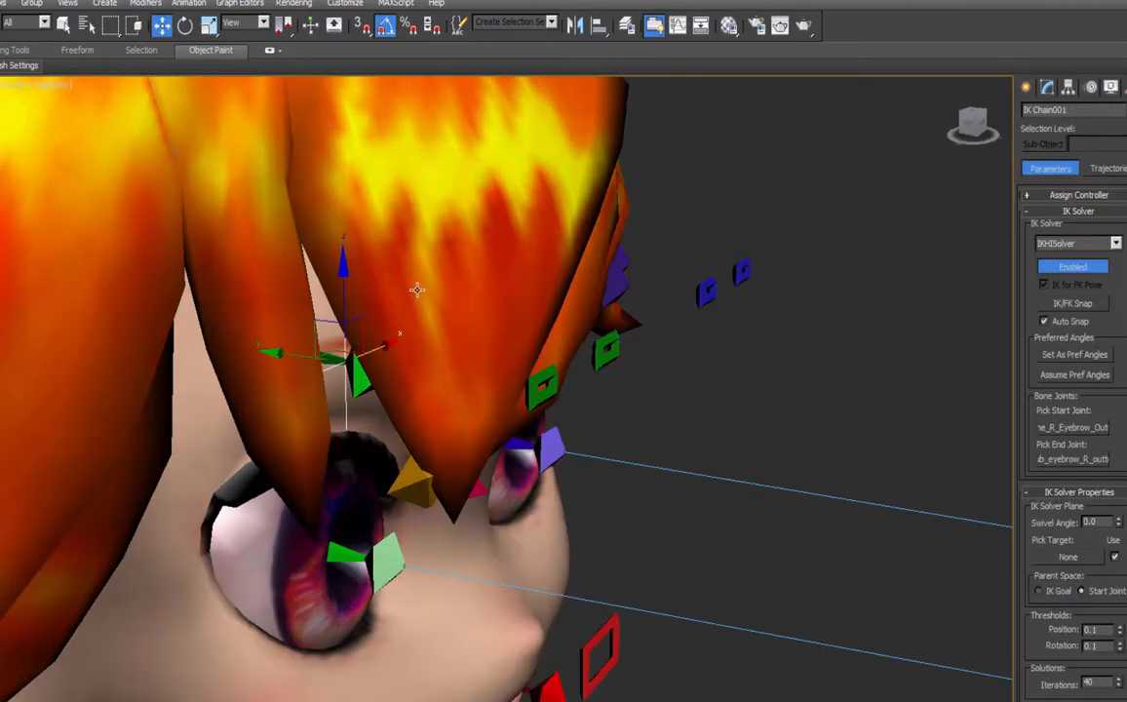
left_click(602, 26)
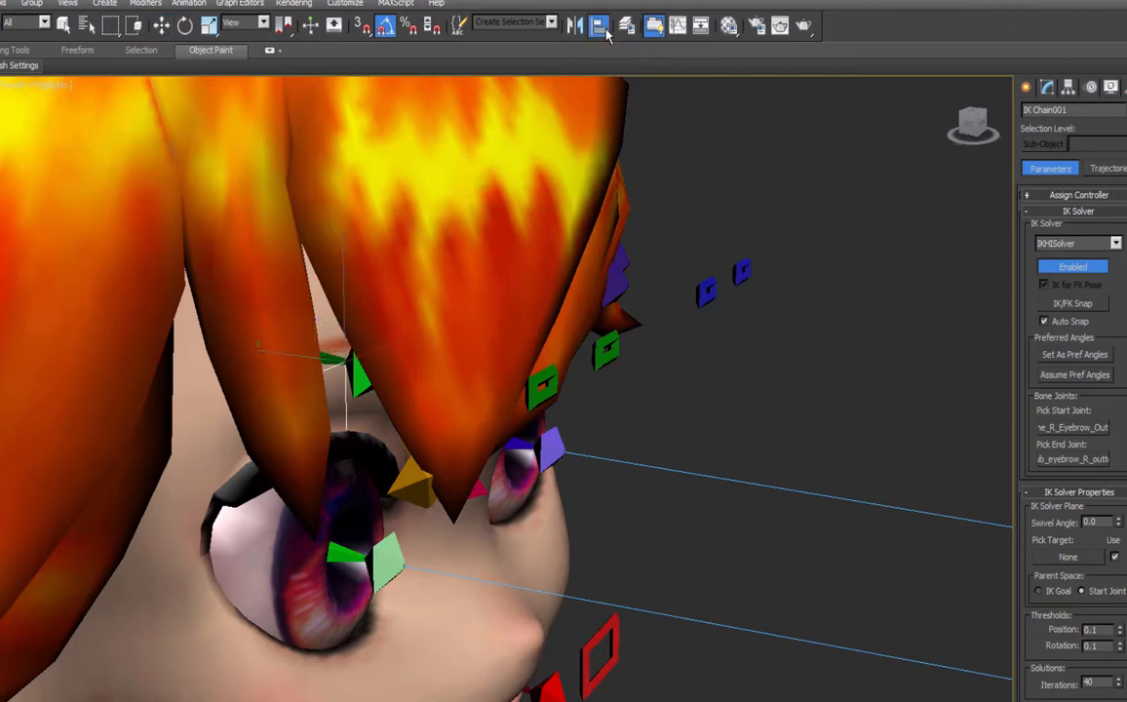
left_click(548, 383)
left_click(539, 517)
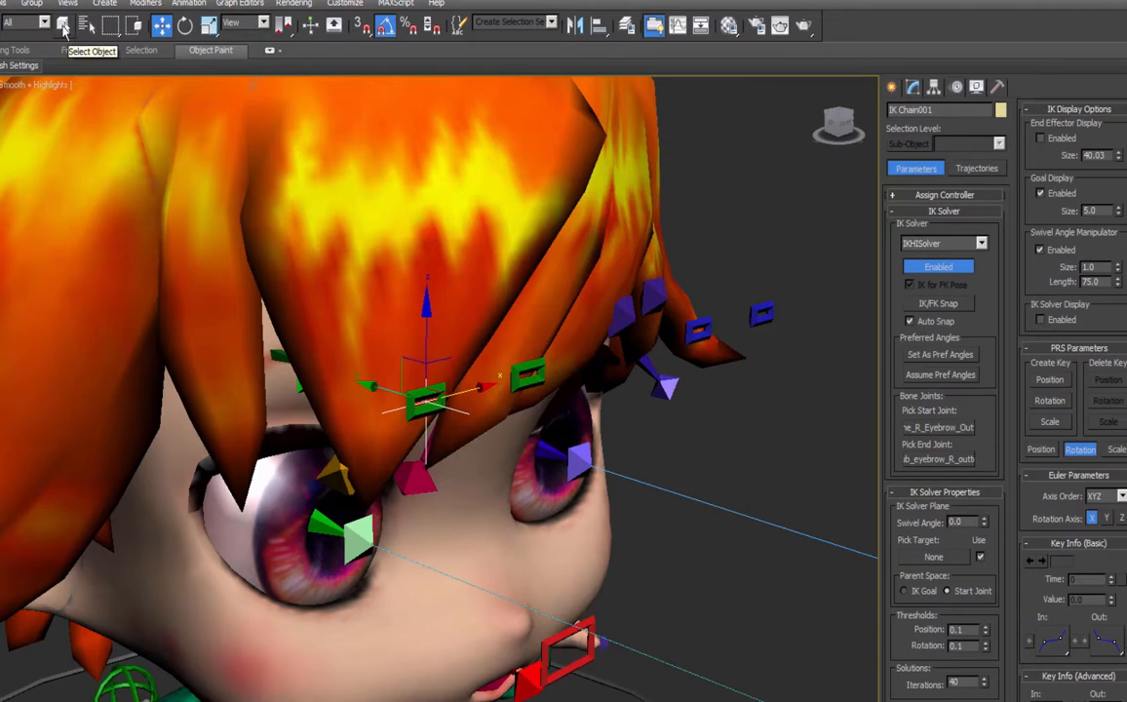
Link the right outer eyebrow's IK chain to the R_out_brow control as its parent.
left_click(63, 27)
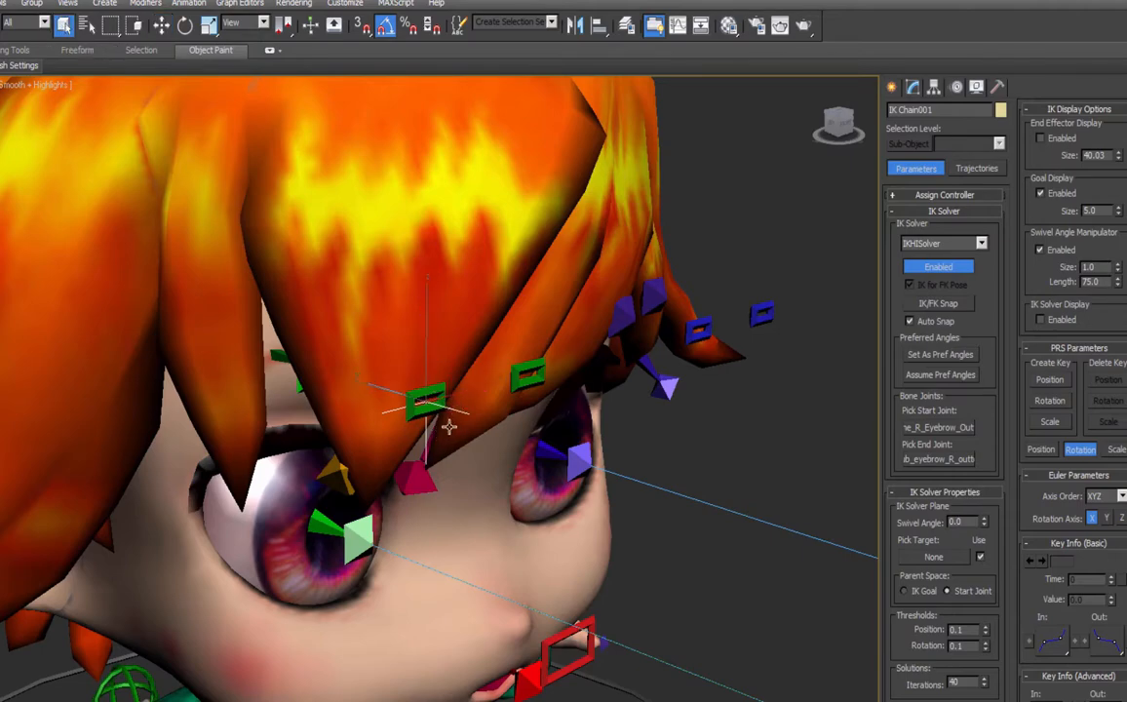
scroll(449, 427, "up", 4)
scroll(450, 427, "down", 1)
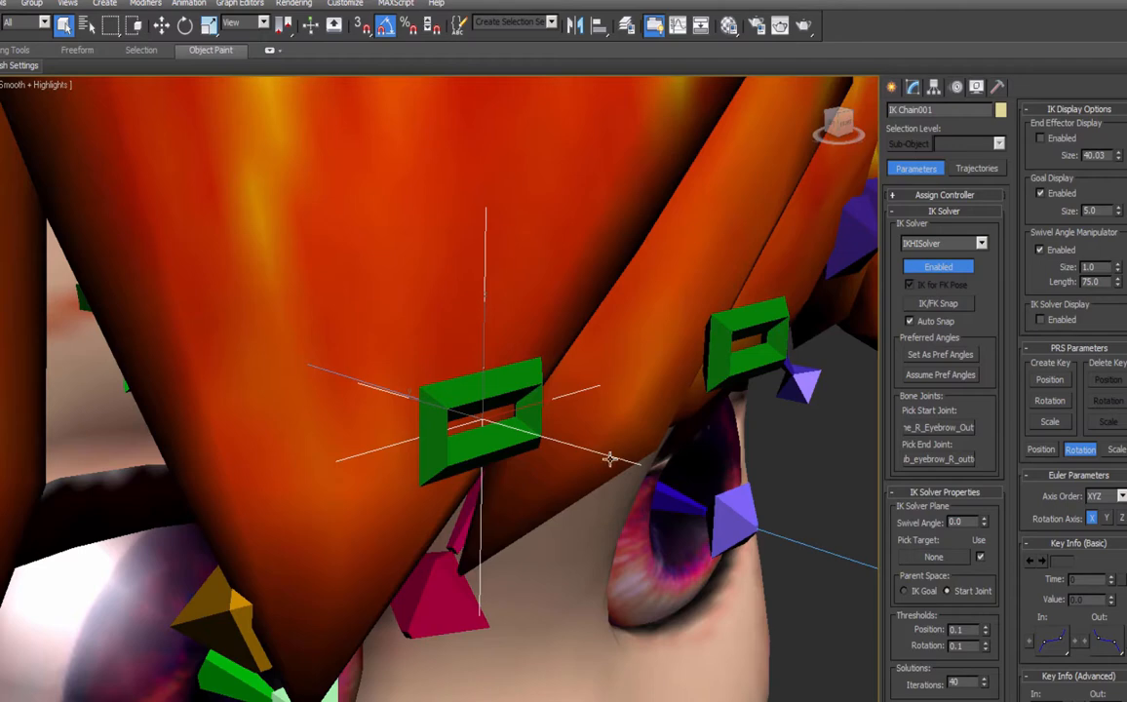
key("w")
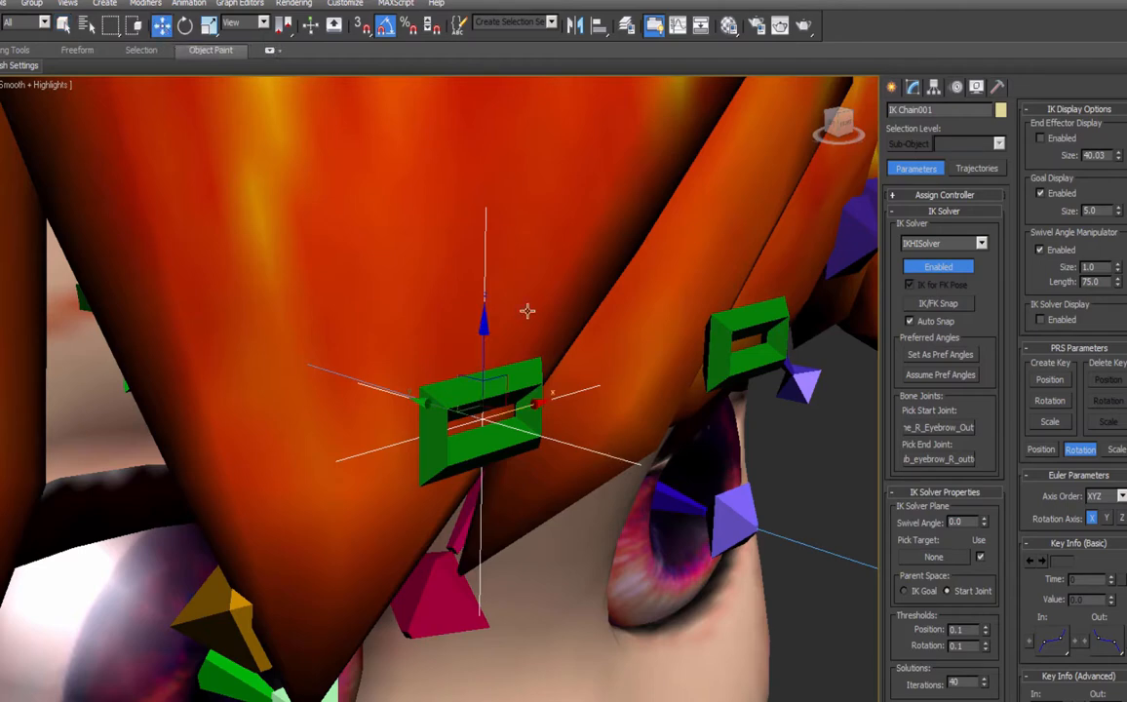
left_click(1, 25)
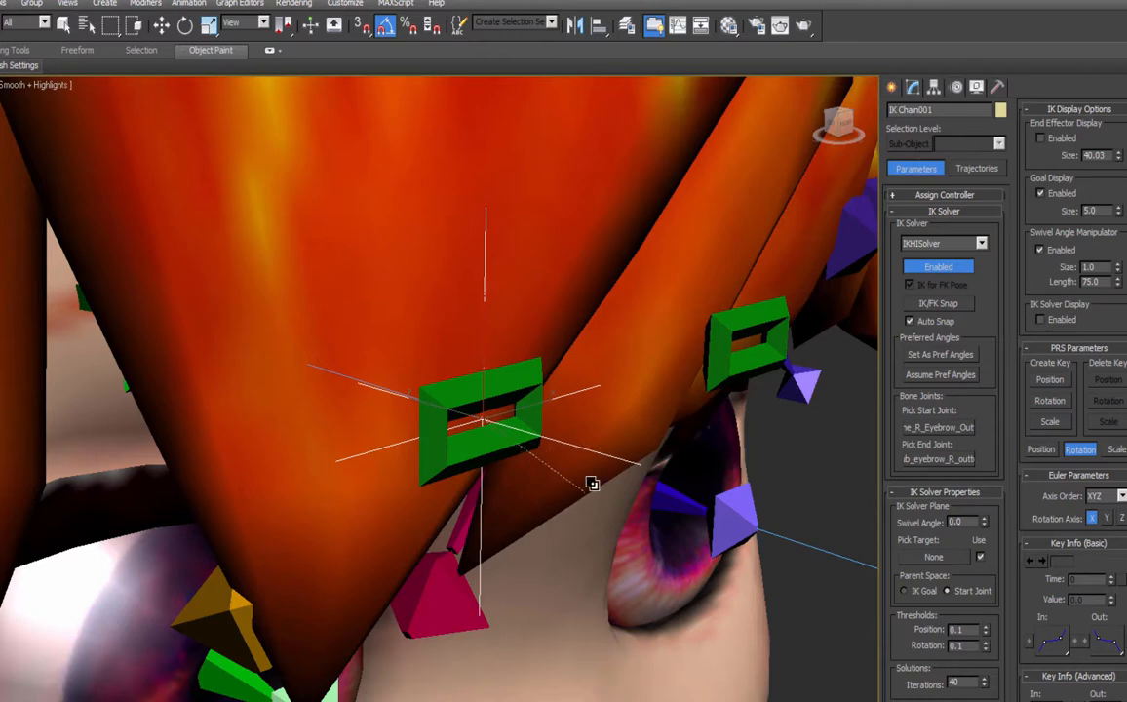
left_click_drag(495, 404, 513, 385)
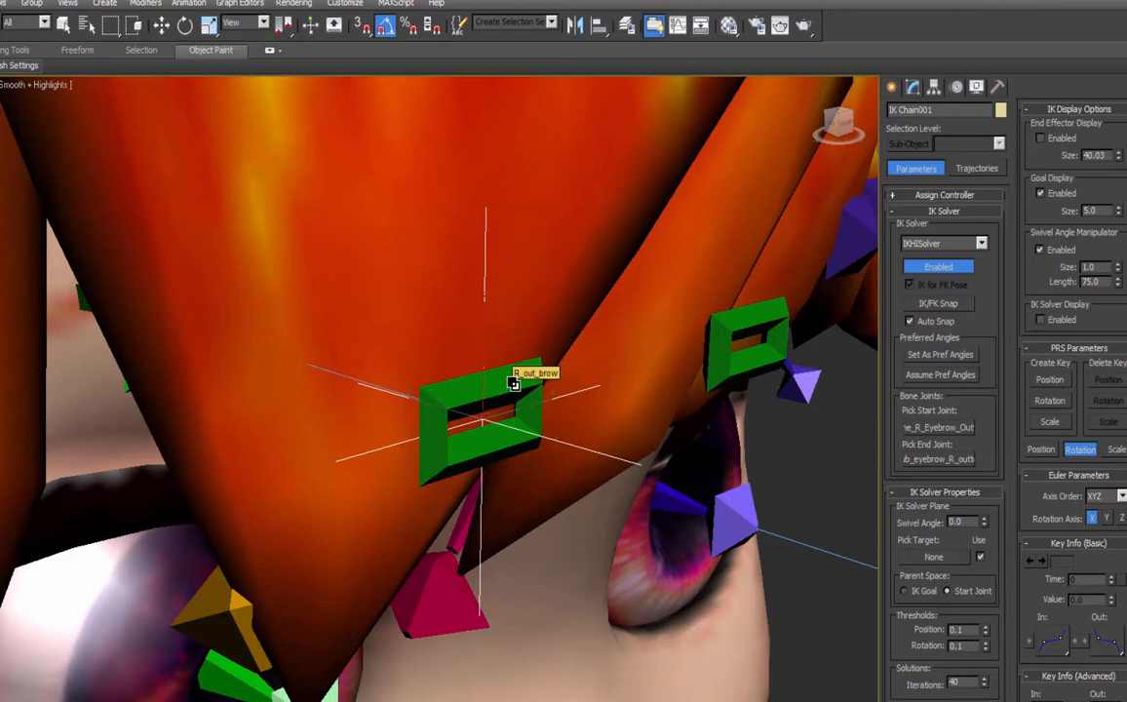
Try moving the R_out_brow control to test the link with its IK chain.
scroll(604, 473, "down", 10)
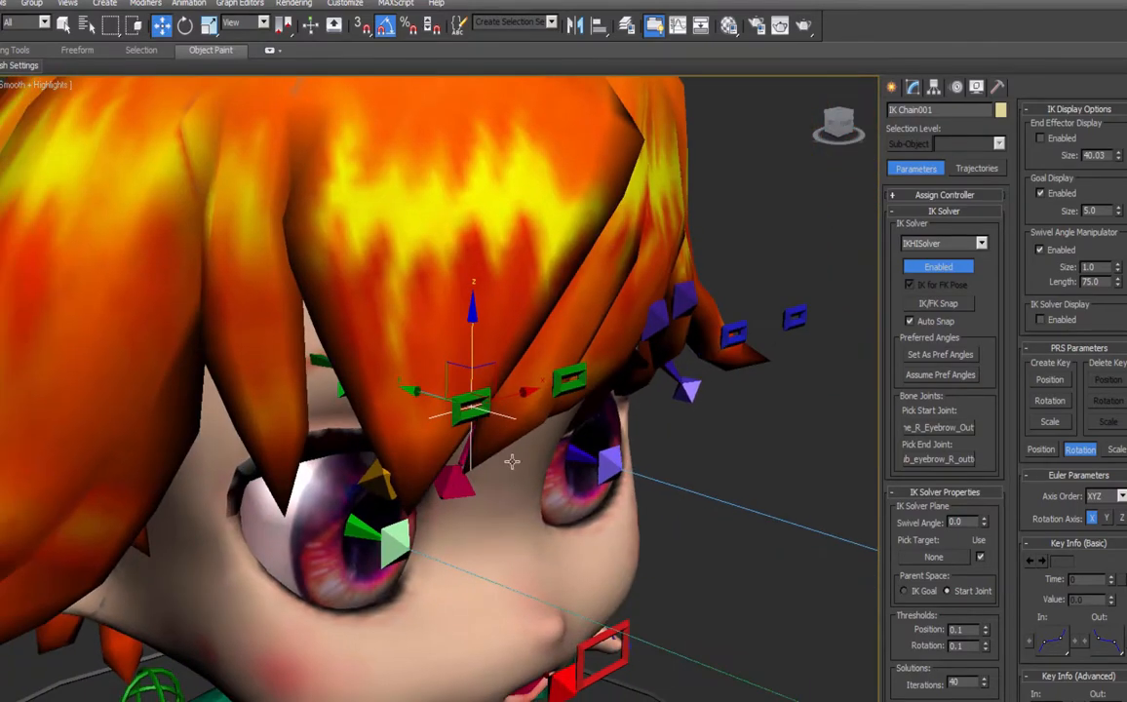
left_click(488, 365)
left_click_drag(488, 365, 484, 334)
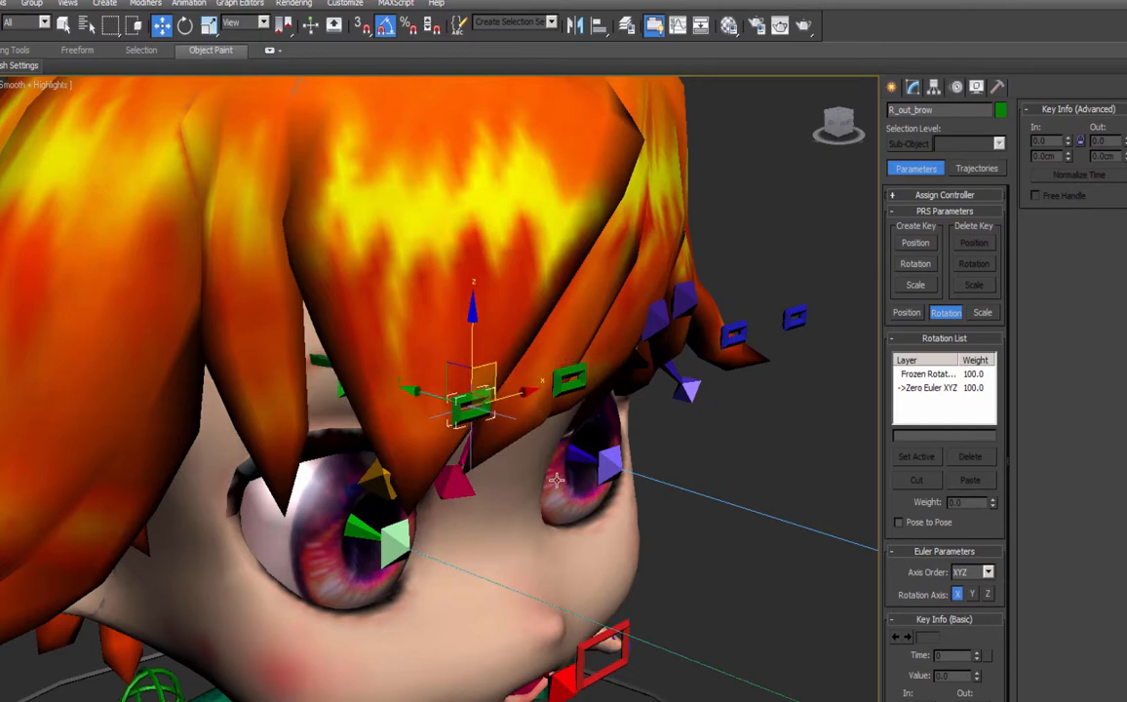
Try to freeze the transform of the right outer eyebrow's IK chain on its own.
middle_click_drag(561, 478, 506, 475, "alt")
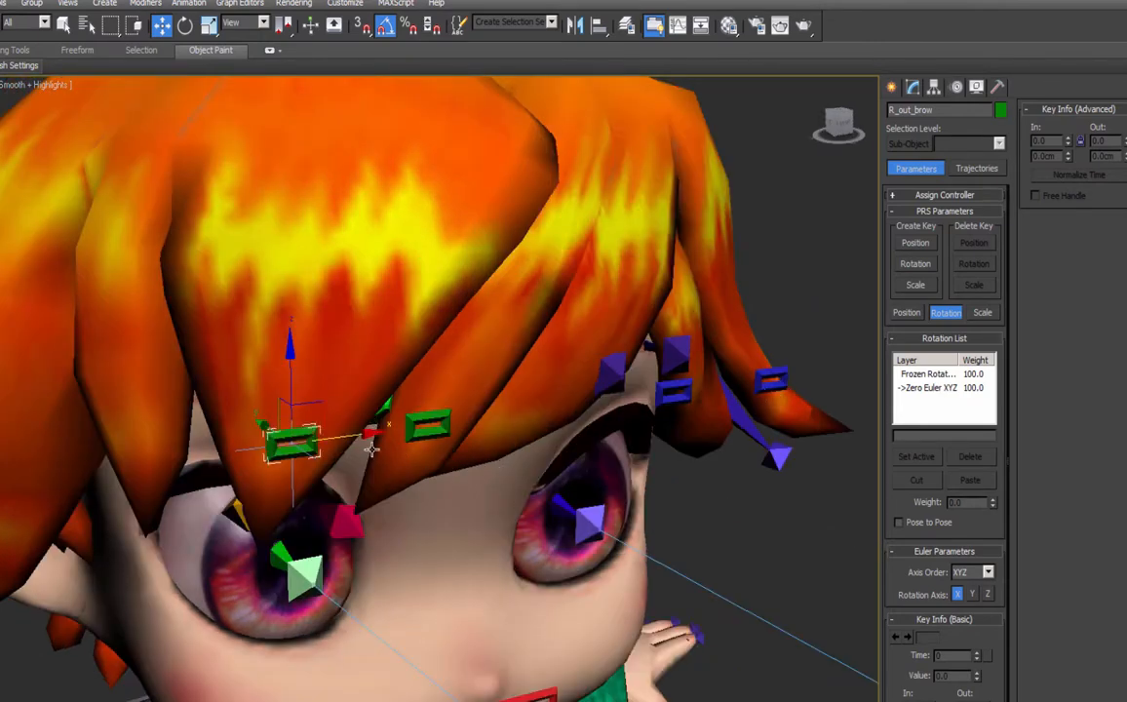
middle_click_drag(372, 448, 305, 441, "alt")
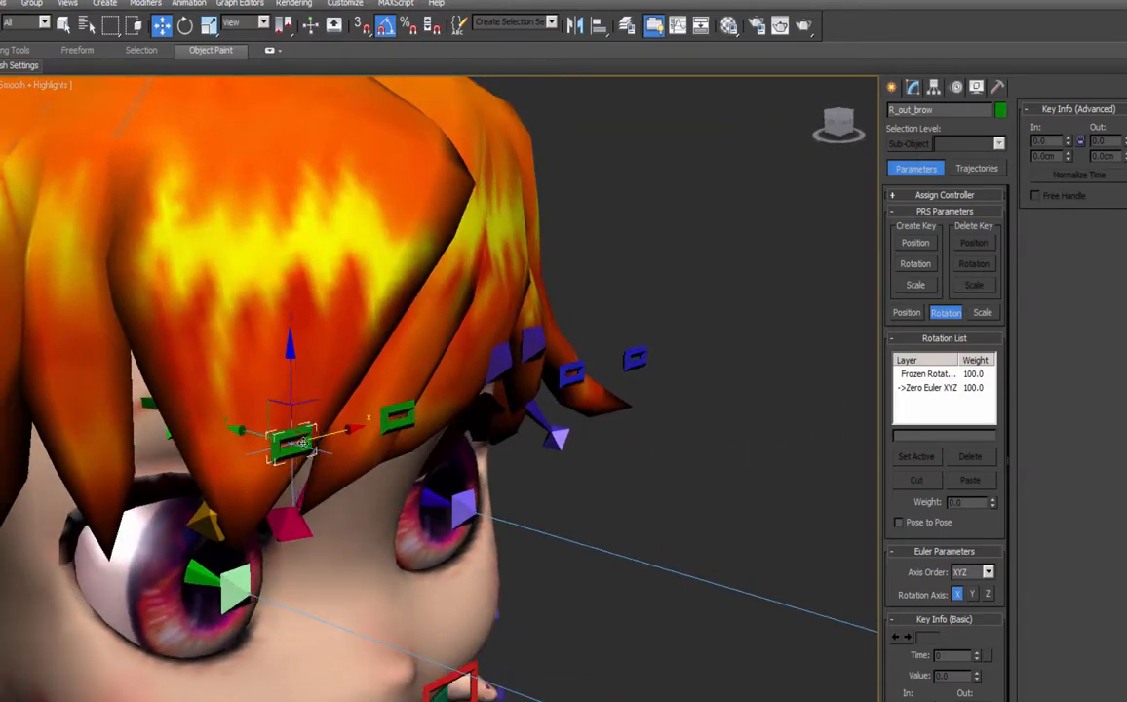
left_click(328, 452)
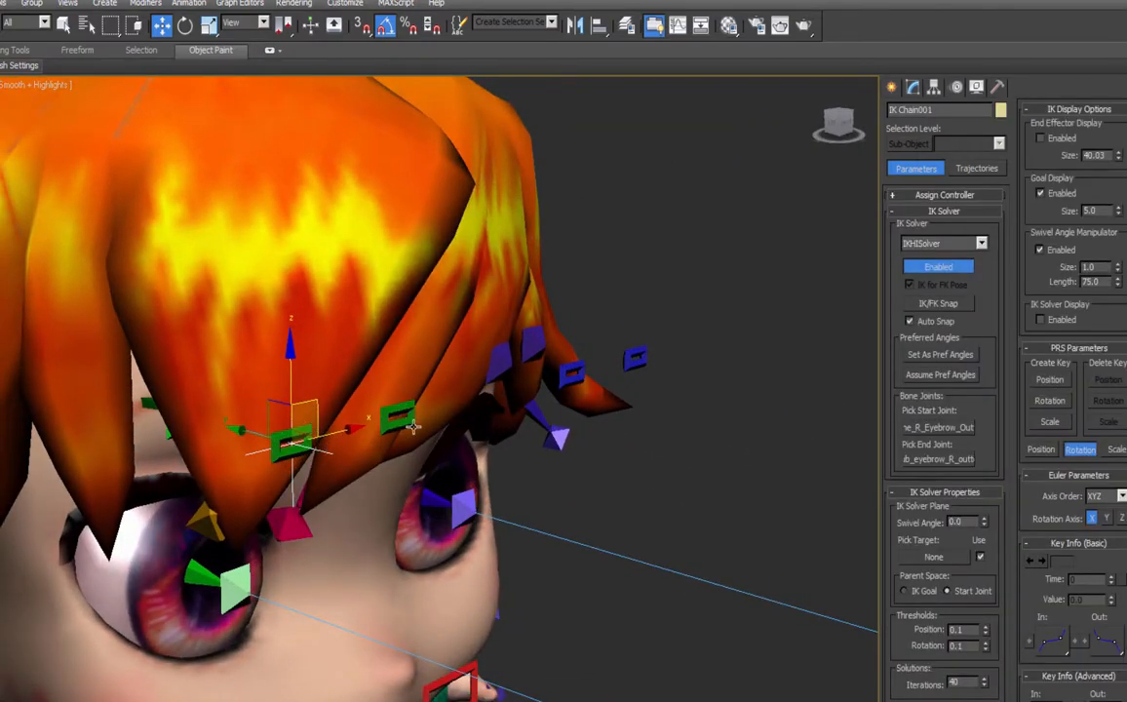
right_click(606, 368)
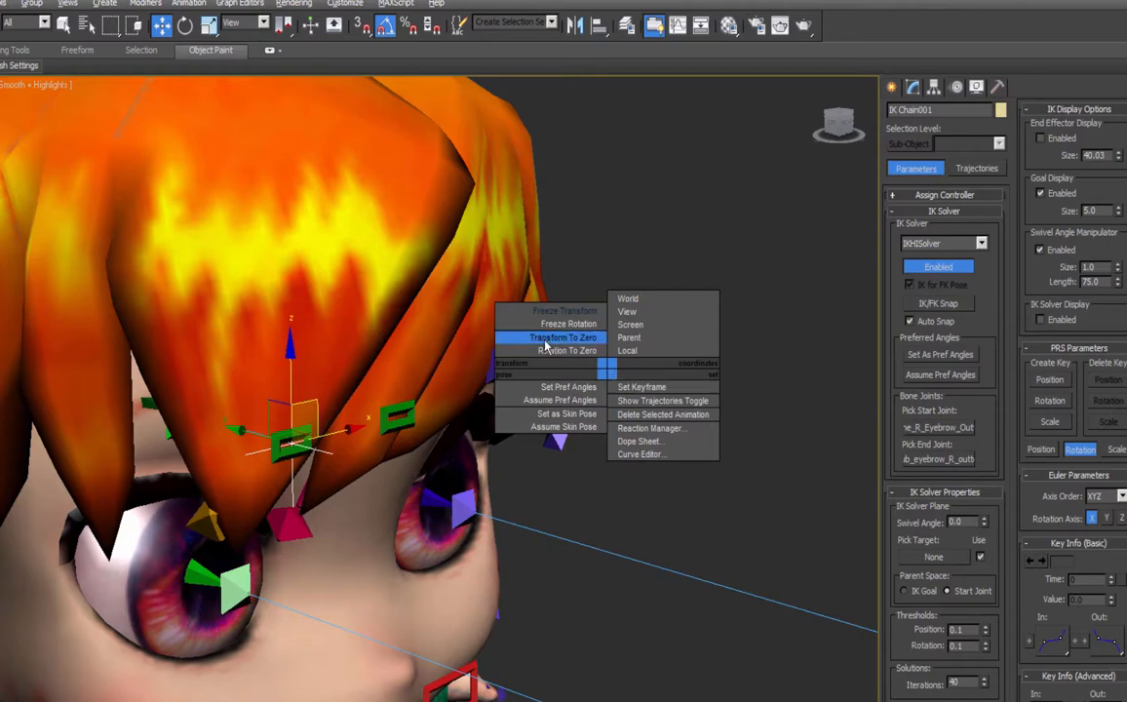
left_click(572, 314)
Create an HI Solver IK chain from the Bone_R_Eyebrow_Inner bone to nub_eyebrow_R_inner.
middle_click_drag(367, 479, 302, 488)
left_click(190, 4)
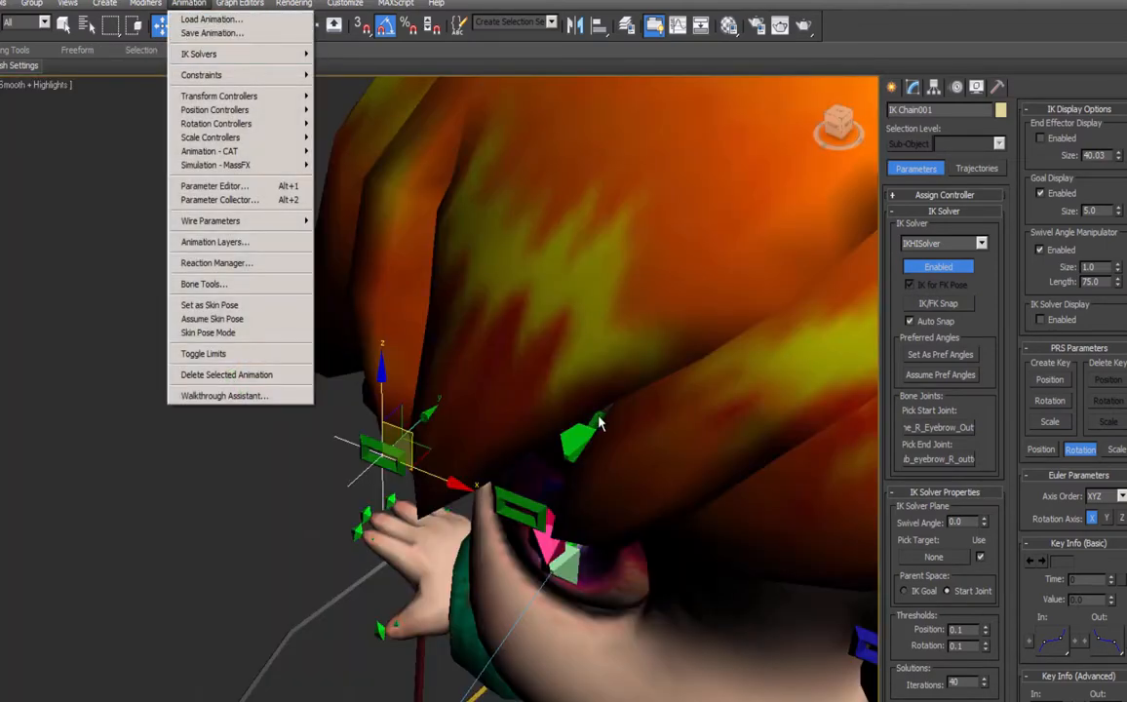
left_click(627, 438)
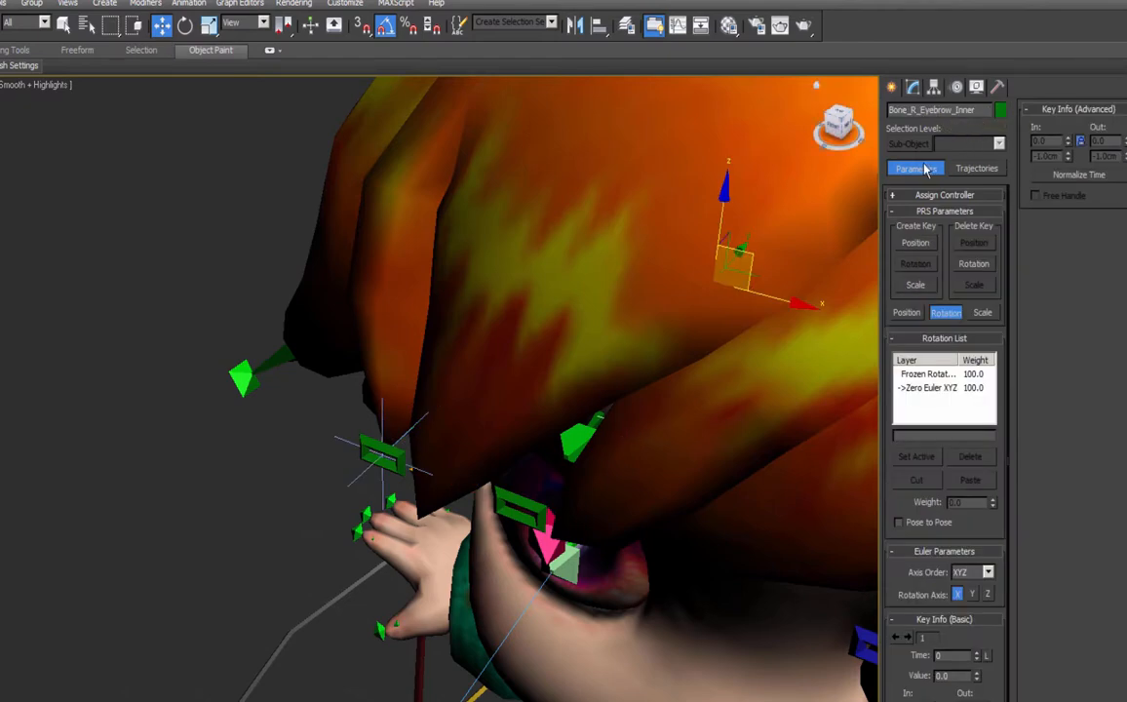
left_click(188, 3)
mouse_move(197, 55)
left_click(115, 54)
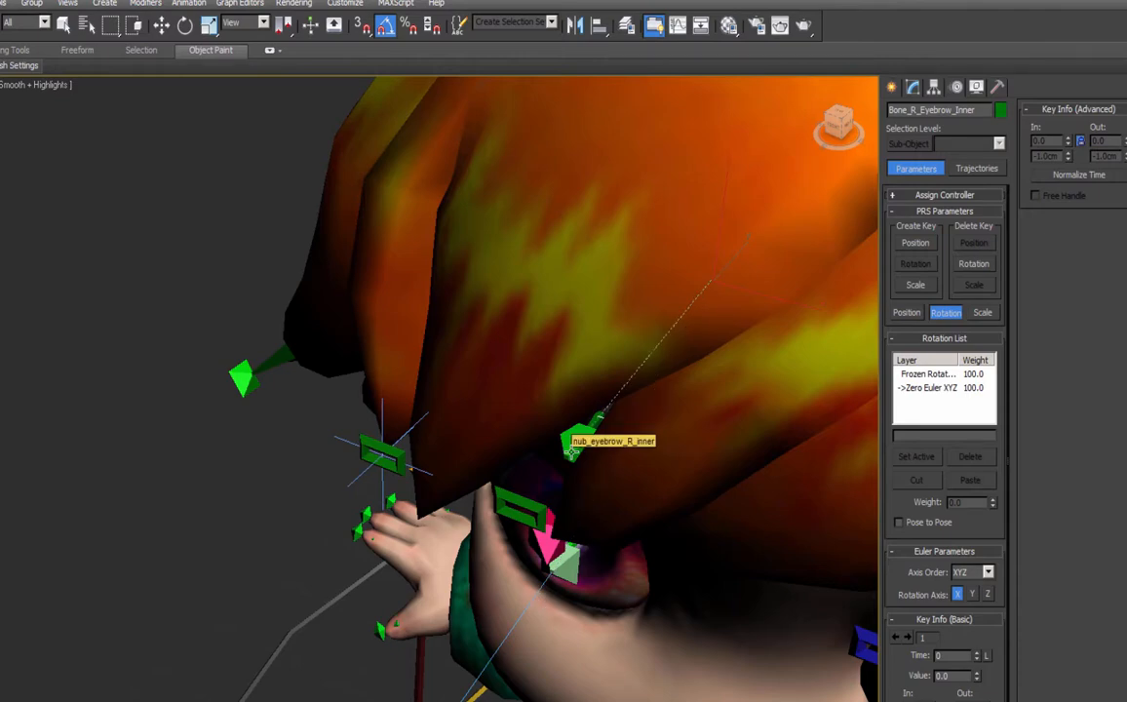
left_click(573, 449)
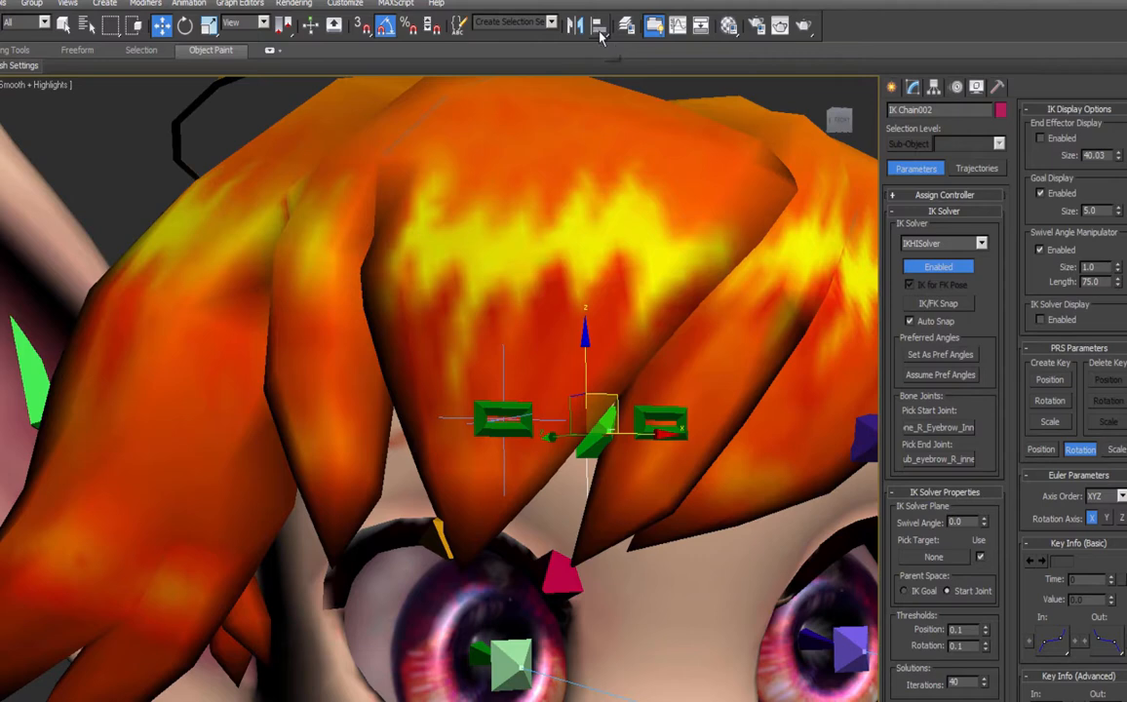
Align the right inner eyebrow's IK chain to the R_inner_brow control.
left_click(599, 27)
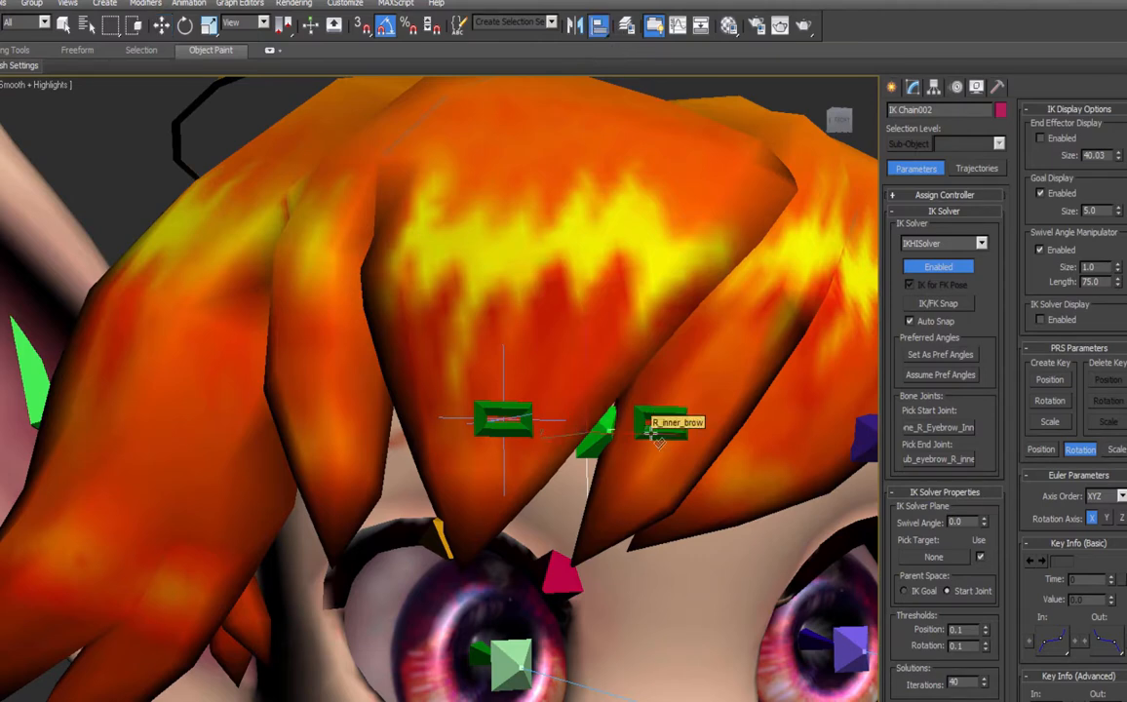
left_click(650, 433)
left_click(538, 518)
Try to link the right inner eyebrow's IK chain to its control, move R_inner_brow as a test, and undo the attempt.
middle_click_drag(556, 521, 595, 512, "alt")
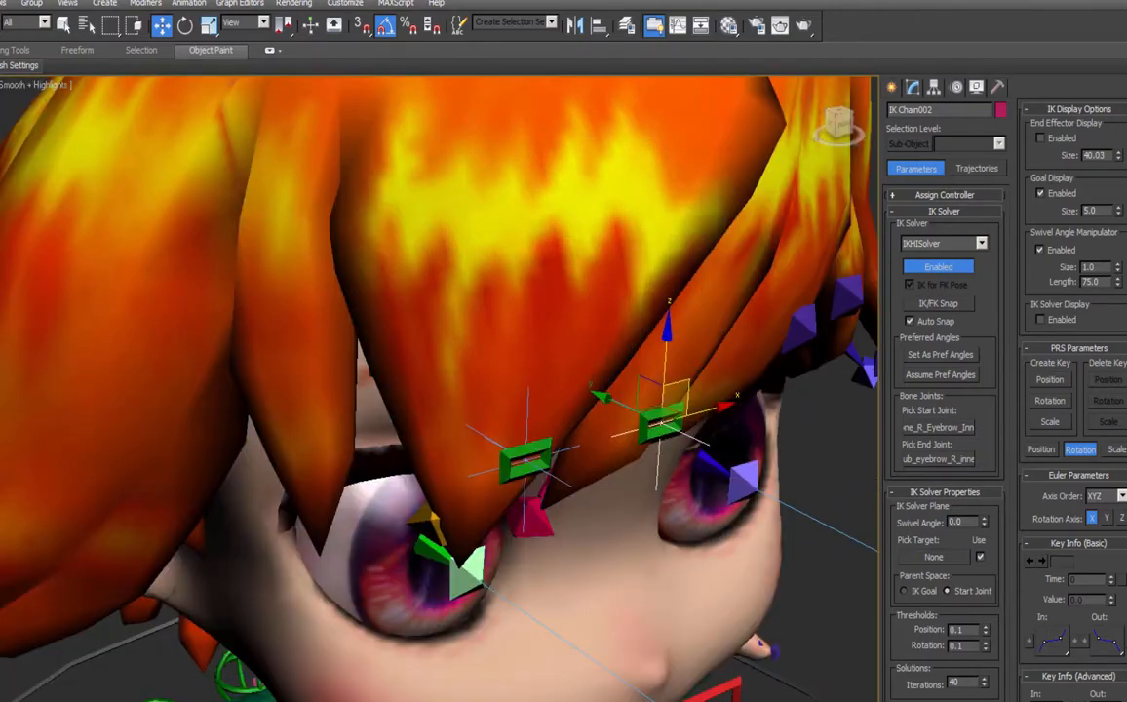
left_click(2, 25)
scroll(693, 437, "up", 5)
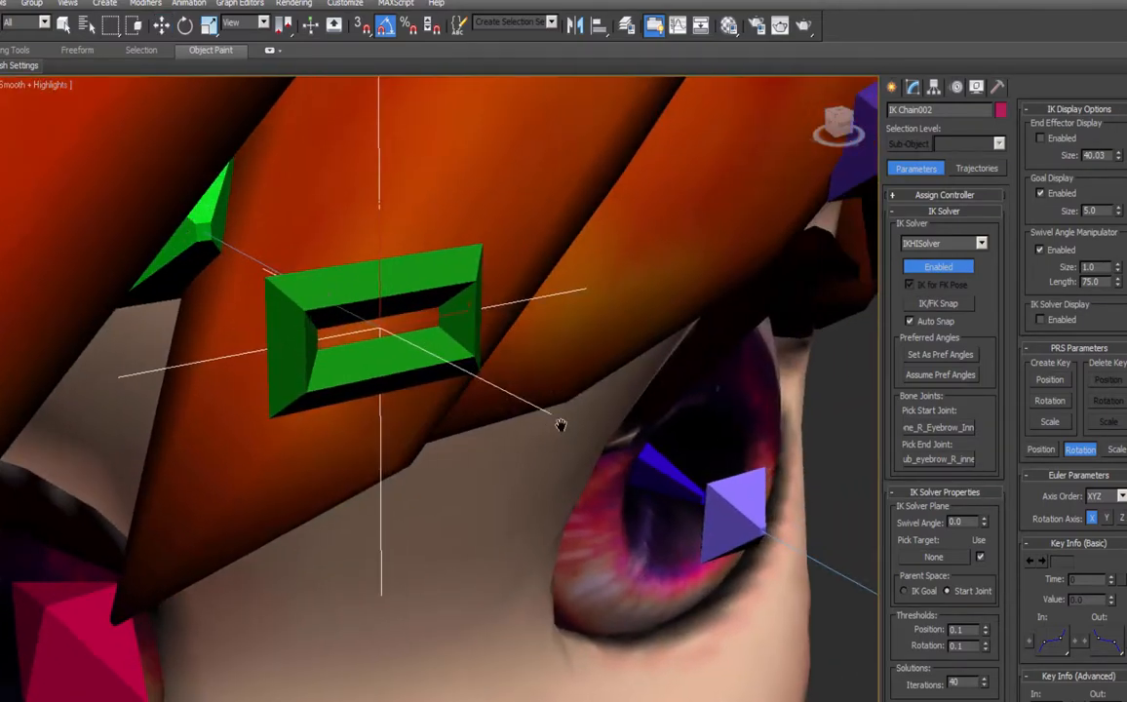
left_click_drag(447, 424, 386, 324)
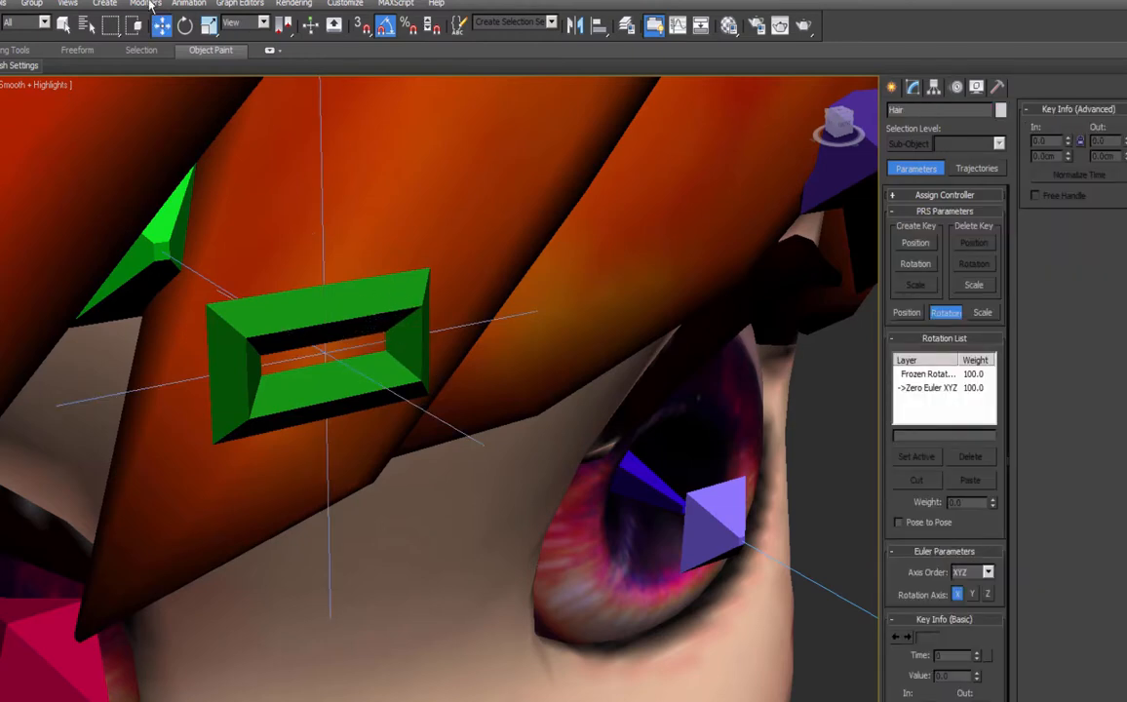
left_click(349, 314)
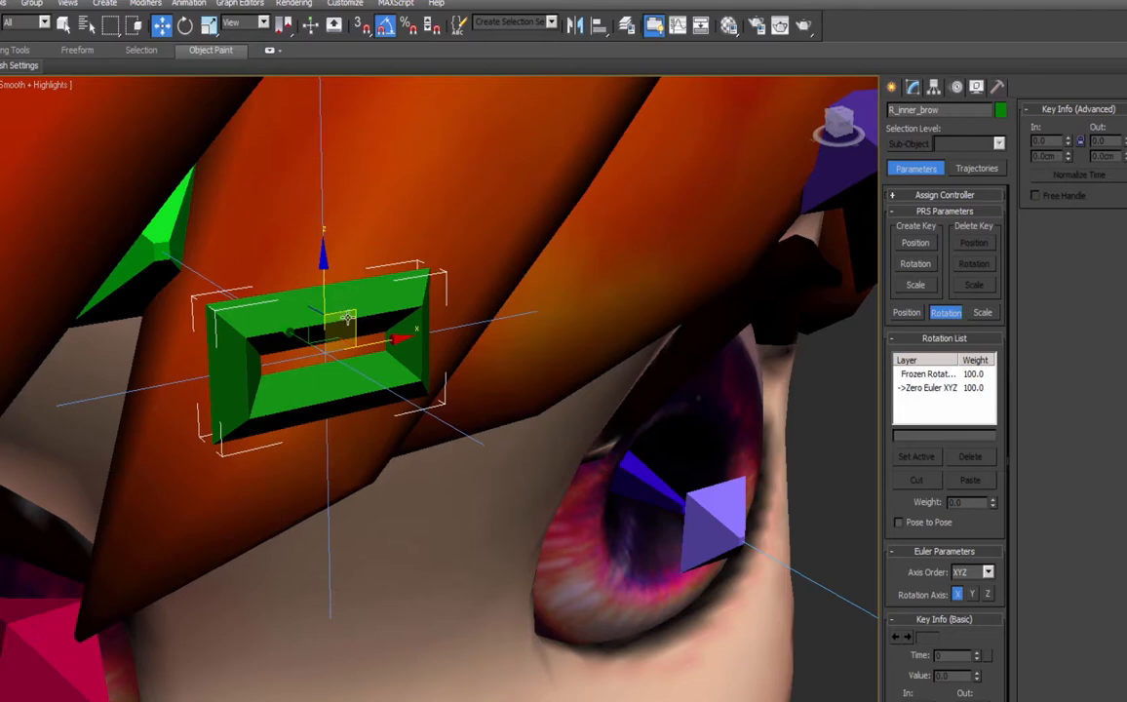
left_click_drag(348, 318, 380, 271)
key("ctrl+z")
key("ctrl+z")
key("ctrl+z")
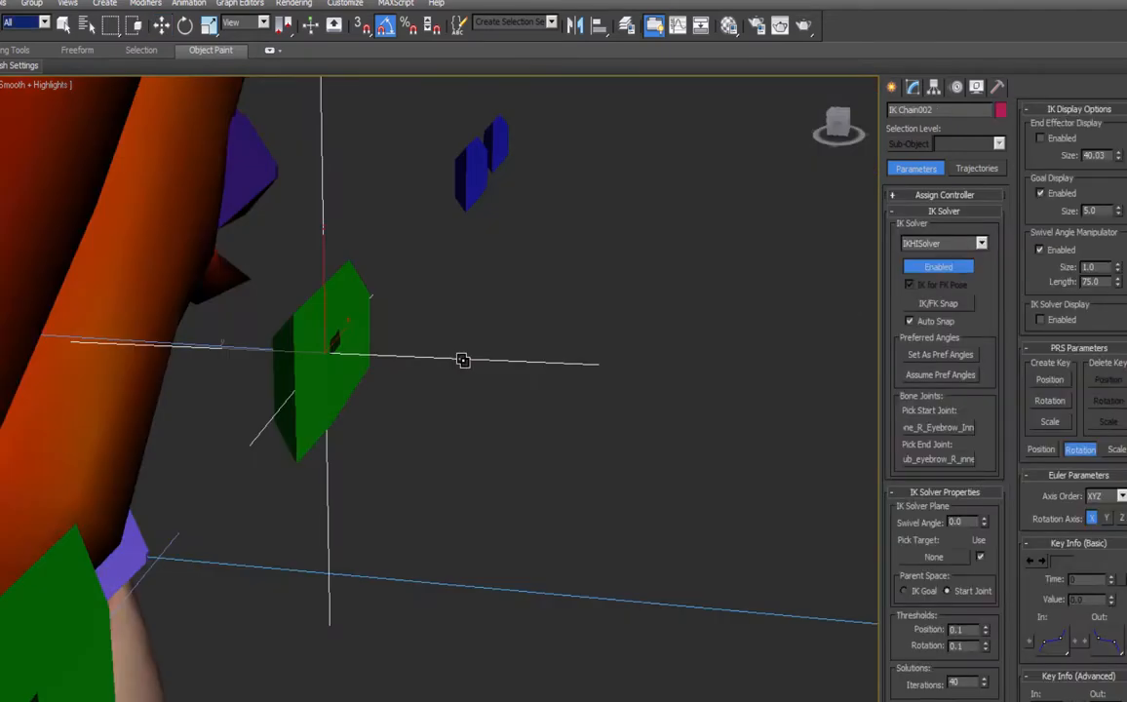
Link the right inner eyebrow's IK chain to R_inner_brow as its parent and test the link by moving the control.
left_click_drag(463, 361, 347, 300)
left_click(162, 24)
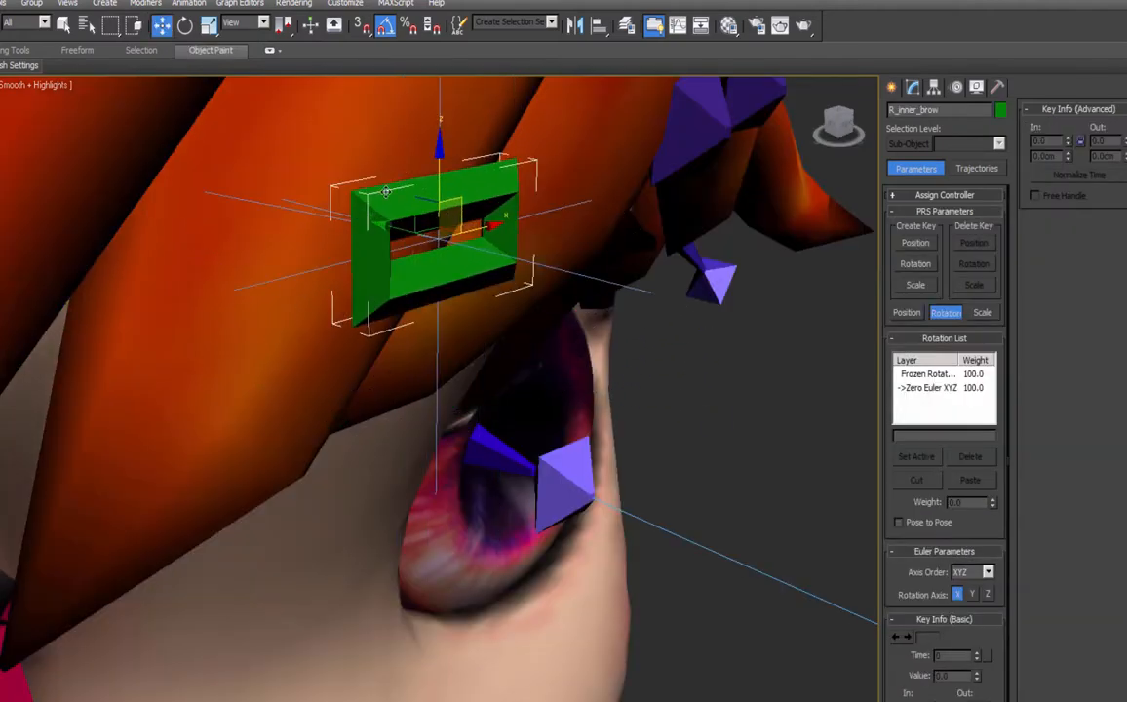
left_click_drag(386, 192, 310, 427)
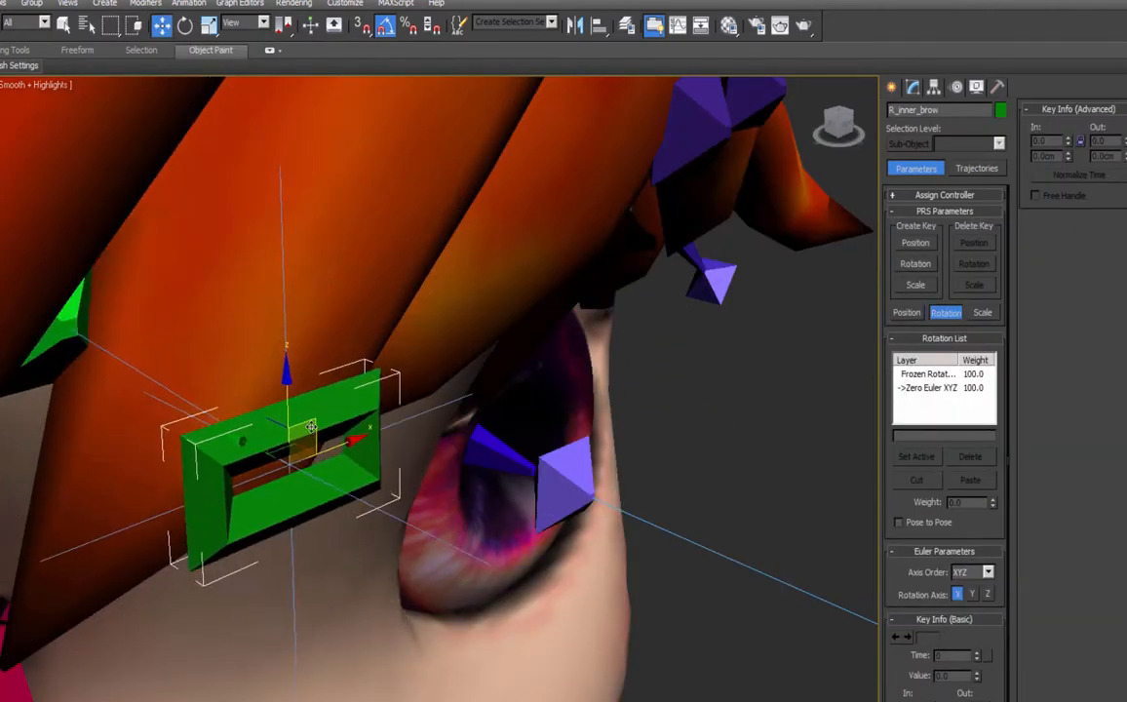
Select all four eyebrow IK chains and freeze their transforms.
scroll(310, 427, "down", 5)
middle_click_drag(609, 443, 466, 433, "alt")
middle_click_drag(707, 454, 430, 434)
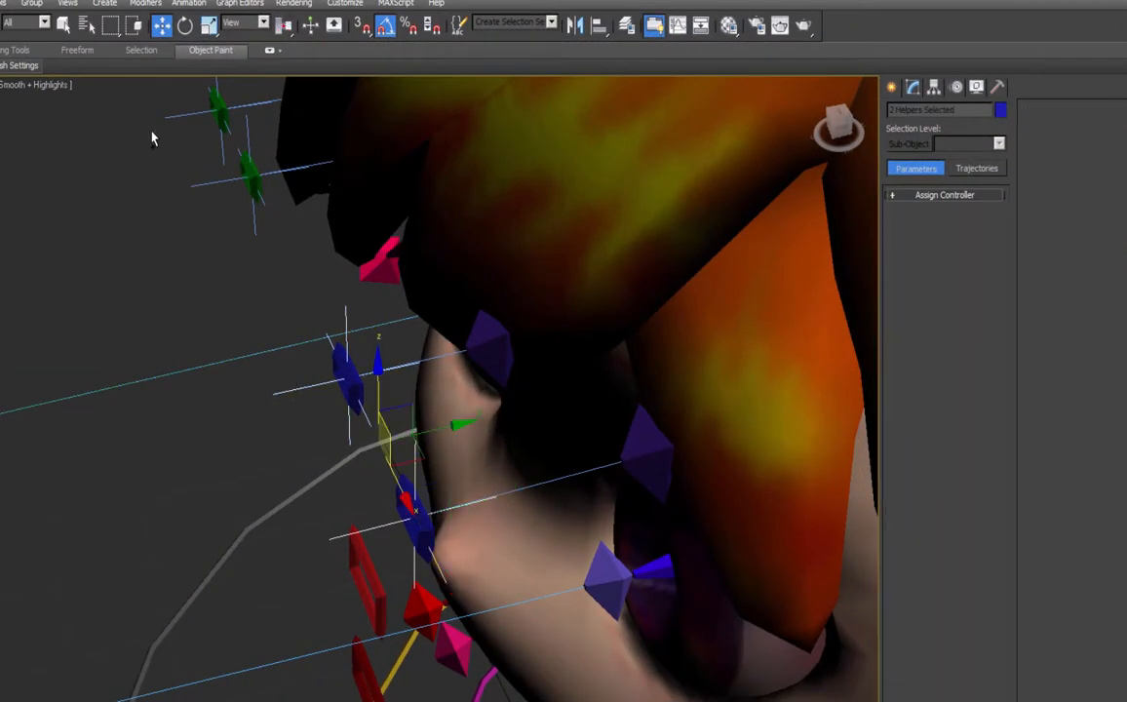
left_click(200, 184, "ctrl")
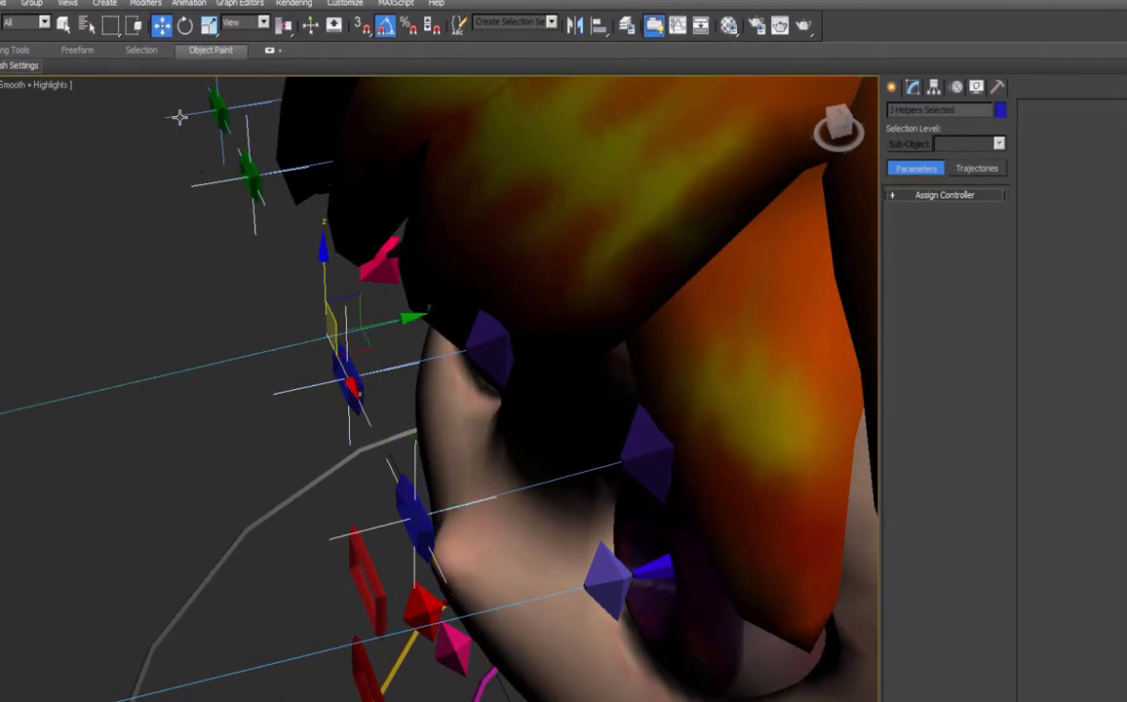
left_click(180, 117, "ctrl")
right_click(181, 114)
left_click(138, 51)
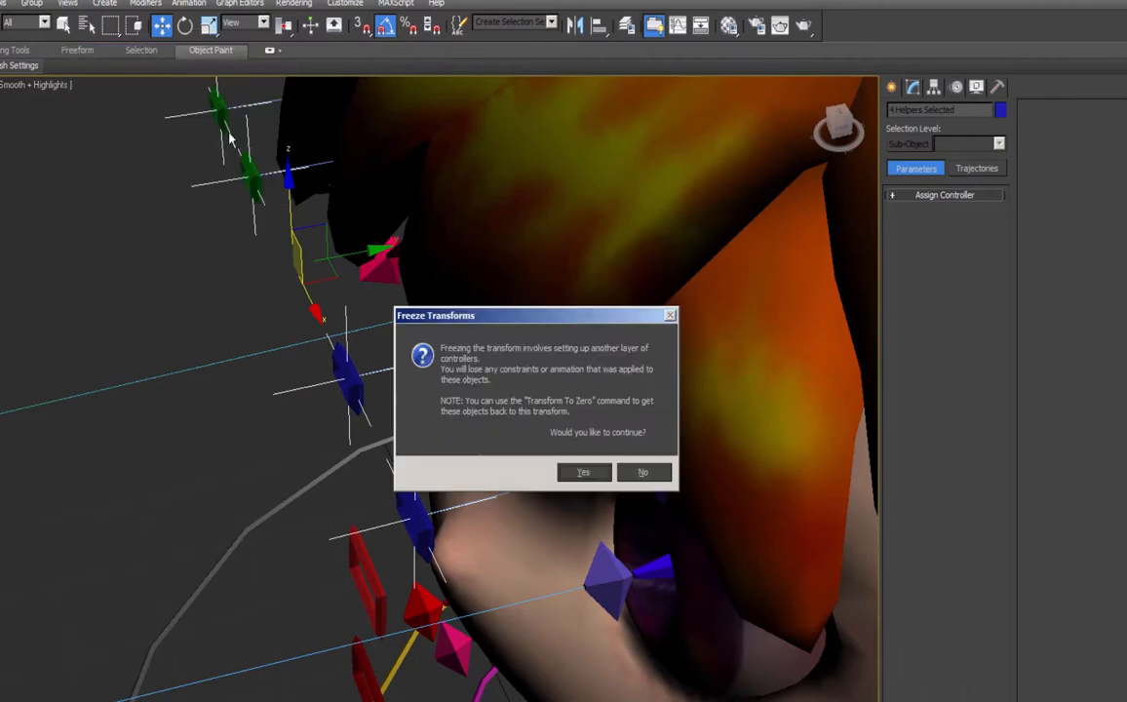
left_click(584, 471)
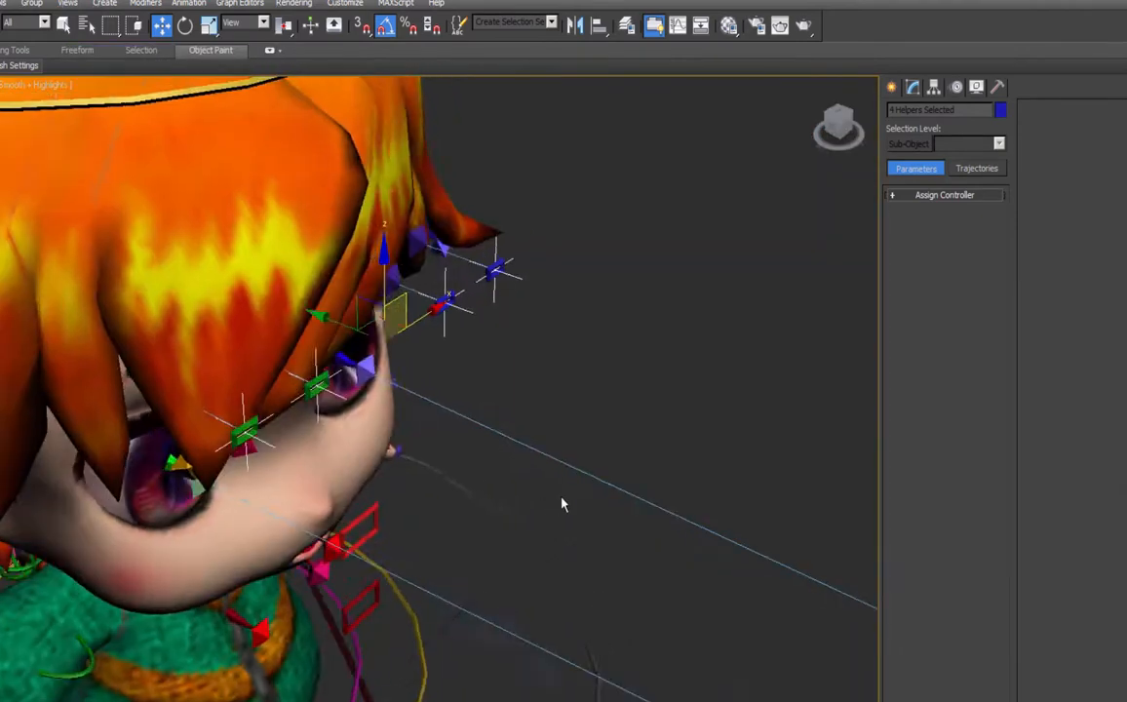
Check the names of the left and right eyebrow IK chains by selecting them one after another.
middle_click_drag(561, 498, 603, 489, "alt")
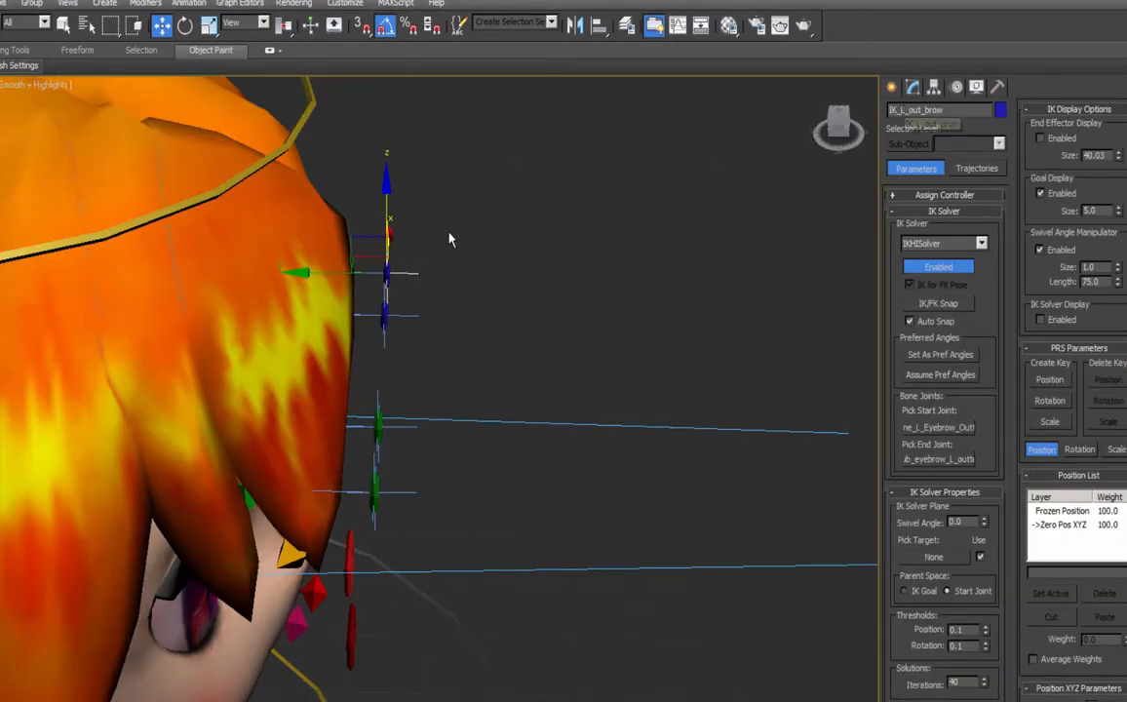
left_click(410, 313)
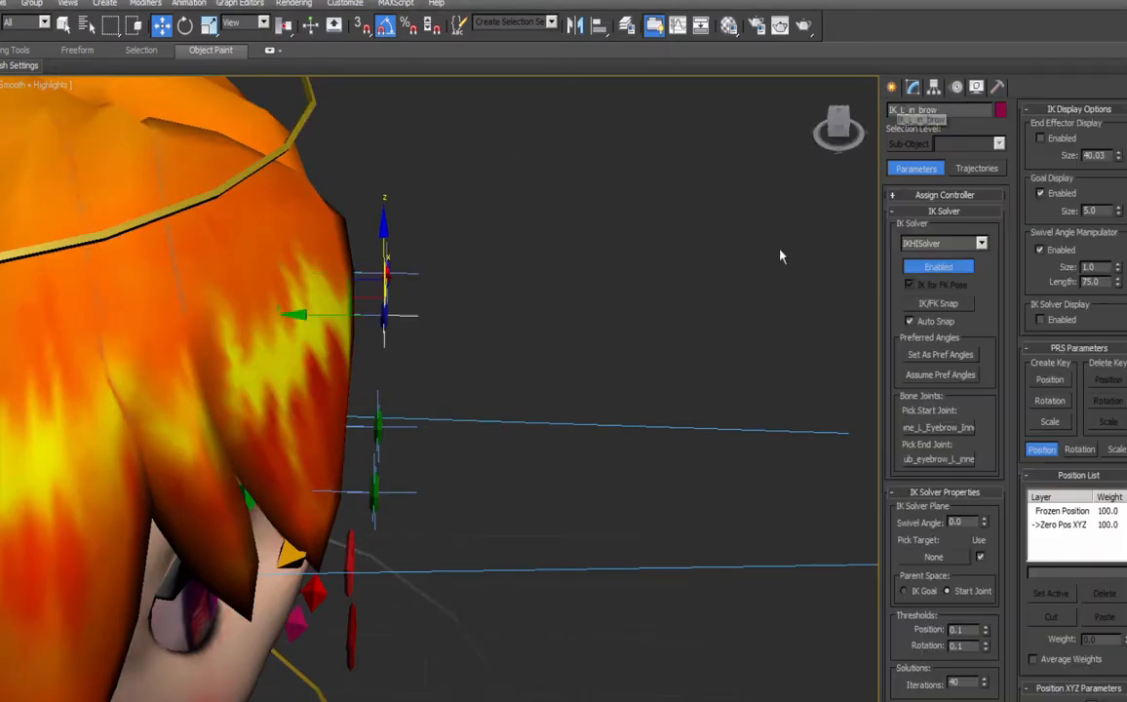
left_click(411, 439)
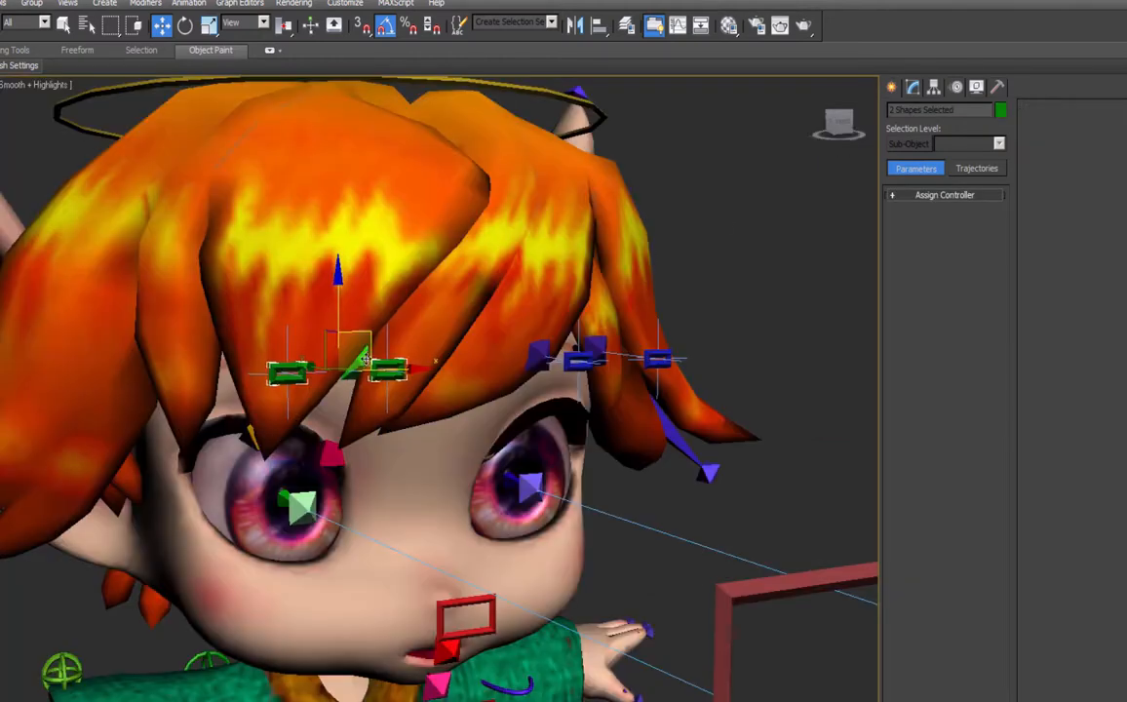
Try moving the two right brow controls together to test the right eyebrow rig.
left_click_drag(364, 317, 360, 357)
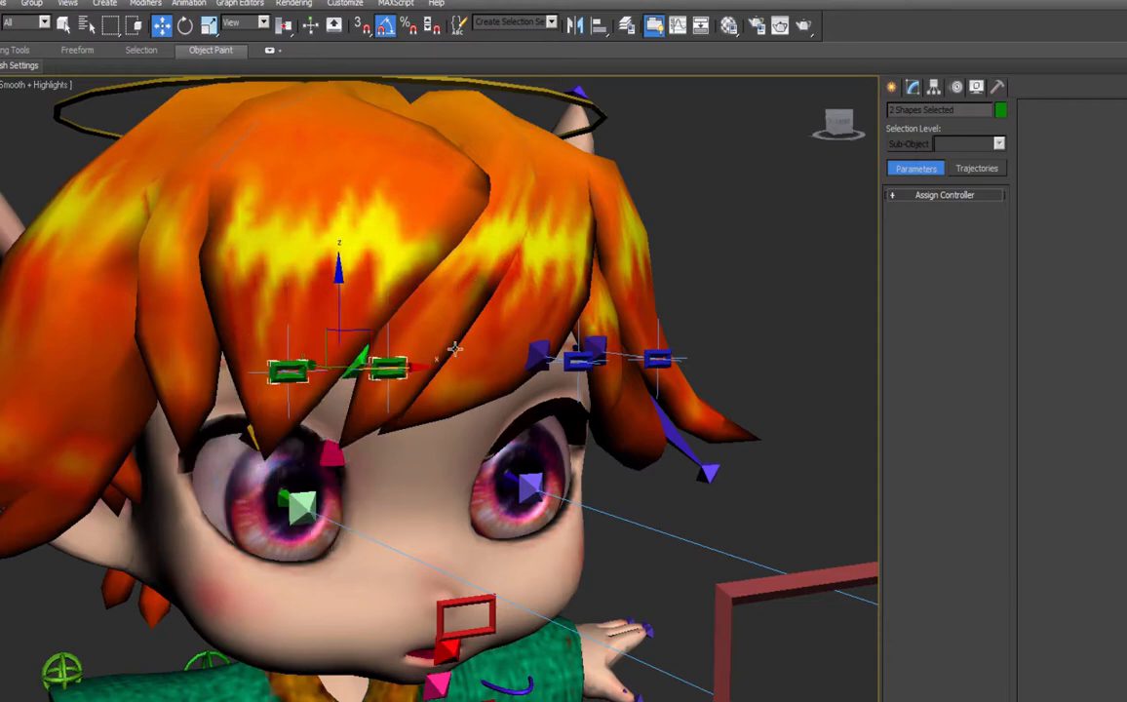
middle_click_drag(611, 307, 527, 285, "alt")
Select the Hair mesh and show its Skin modifier settings.
key("q")
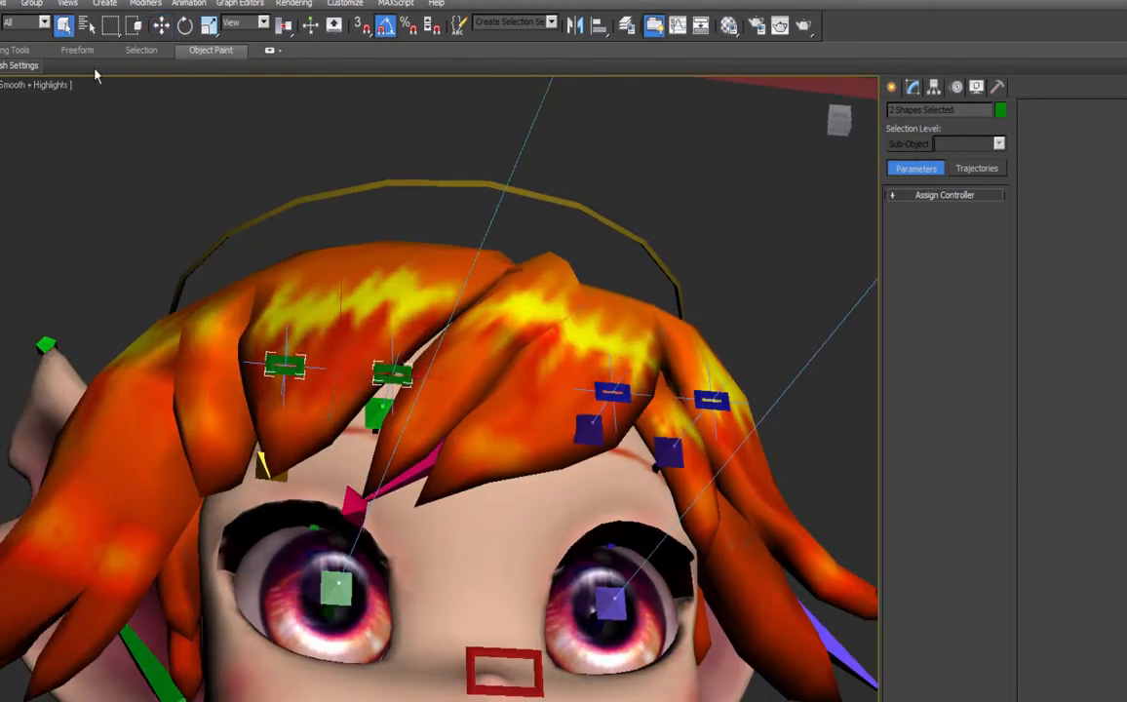
left_click(472, 303)
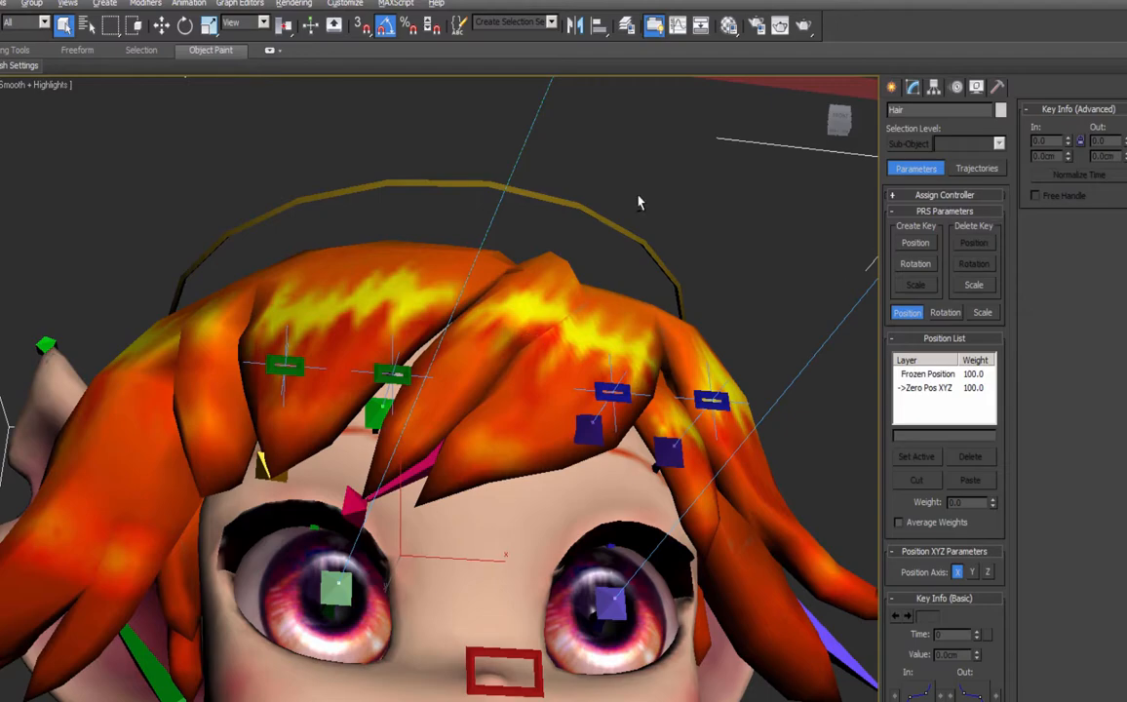
middle_click_drag(639, 202, 553, 212, "alt")
scroll(593, 391, "up", 3)
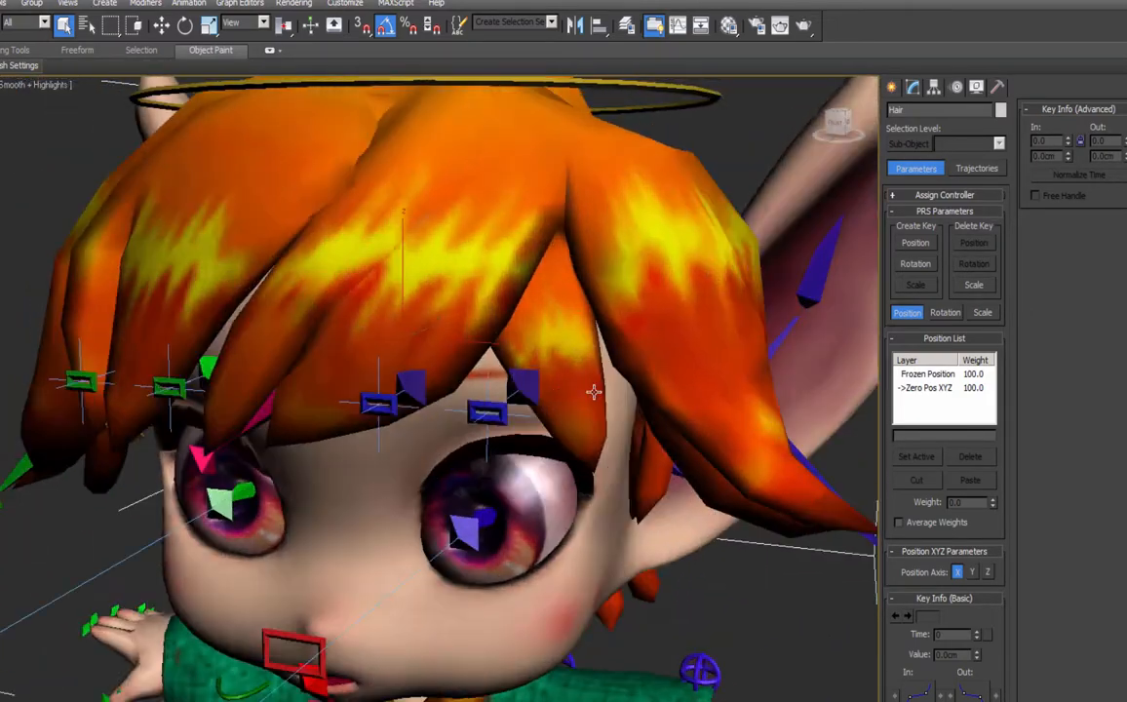
middle_click_drag(594, 391, 695, 230, "alt")
left_click(913, 88)
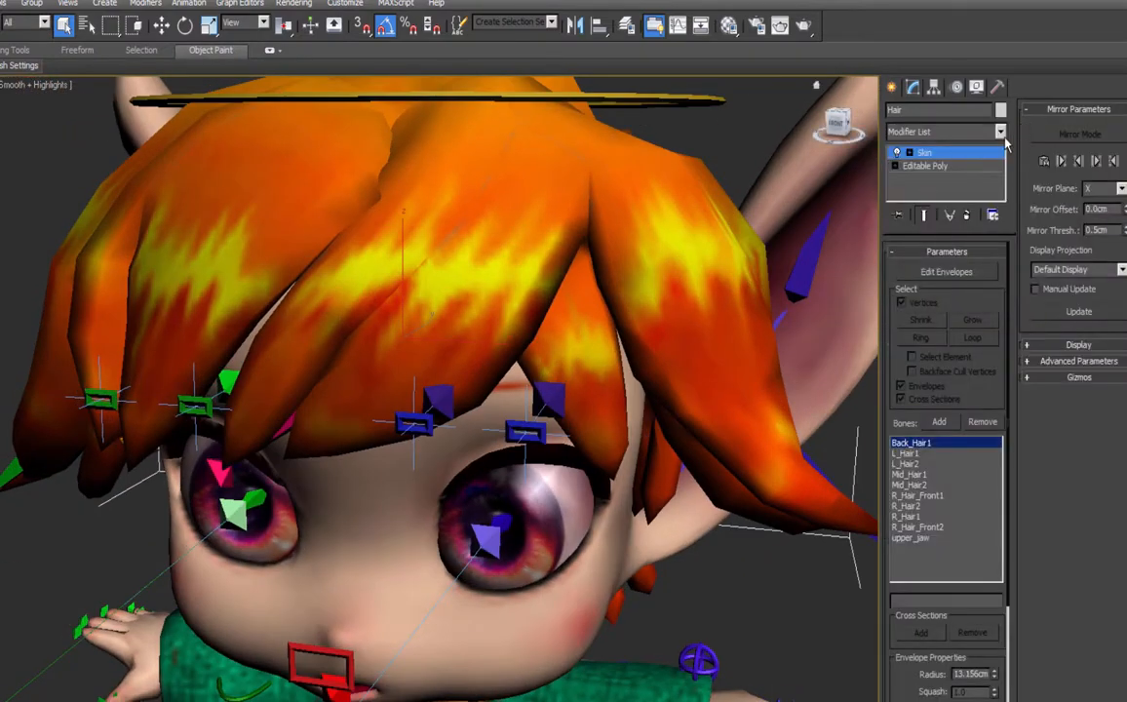
middle_click_drag(551, 310, 658, 316, "alt")
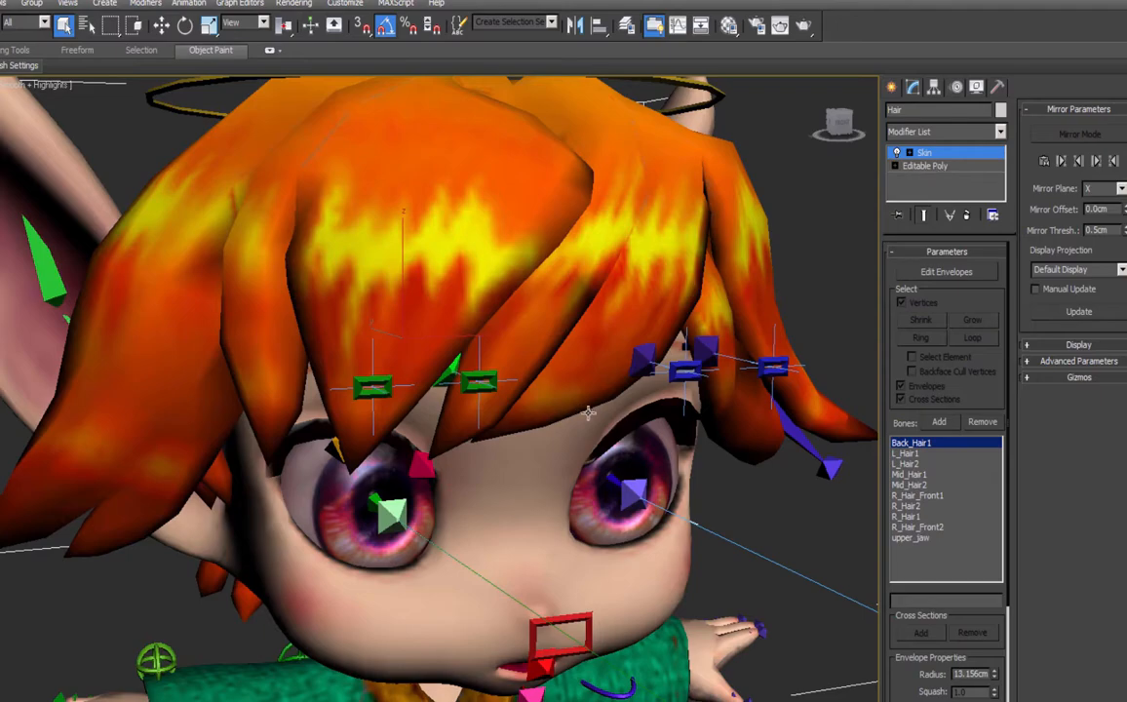
middle_click_drag(628, 369, 712, 402, "alt")
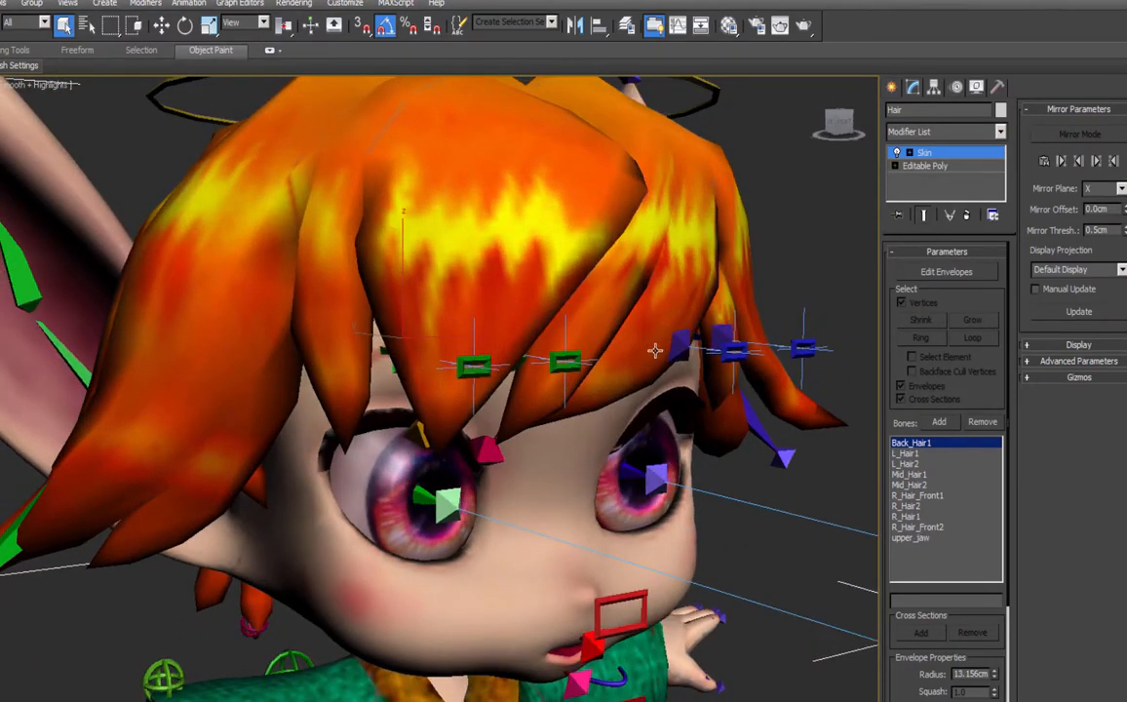
middle_click_drag(655, 350, 528, 326, "alt")
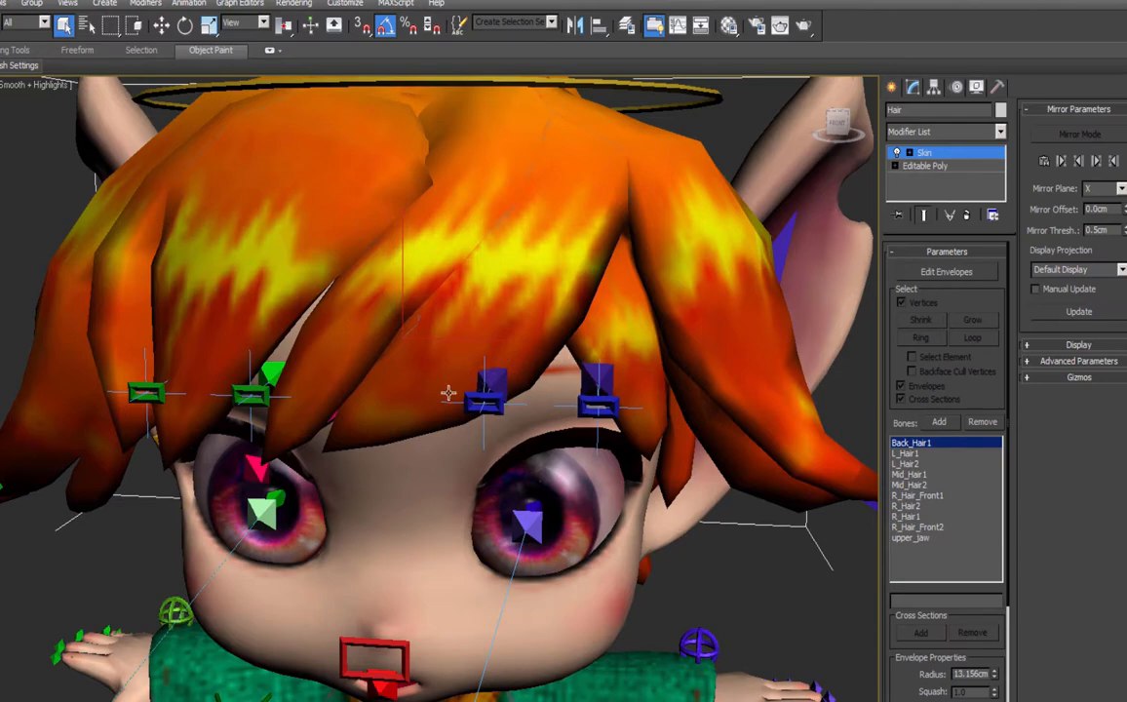
middle_click_drag(268, 301, 344, 374, "alt")
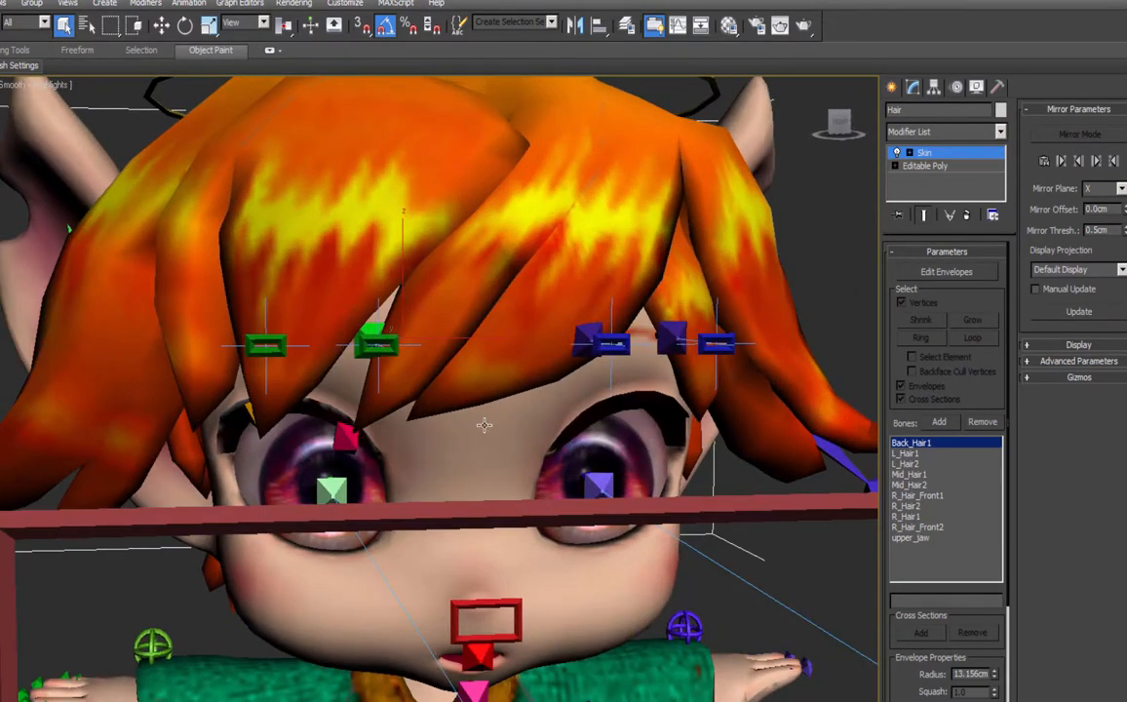
middle_click_drag(444, 434, 351, 427, "alt")
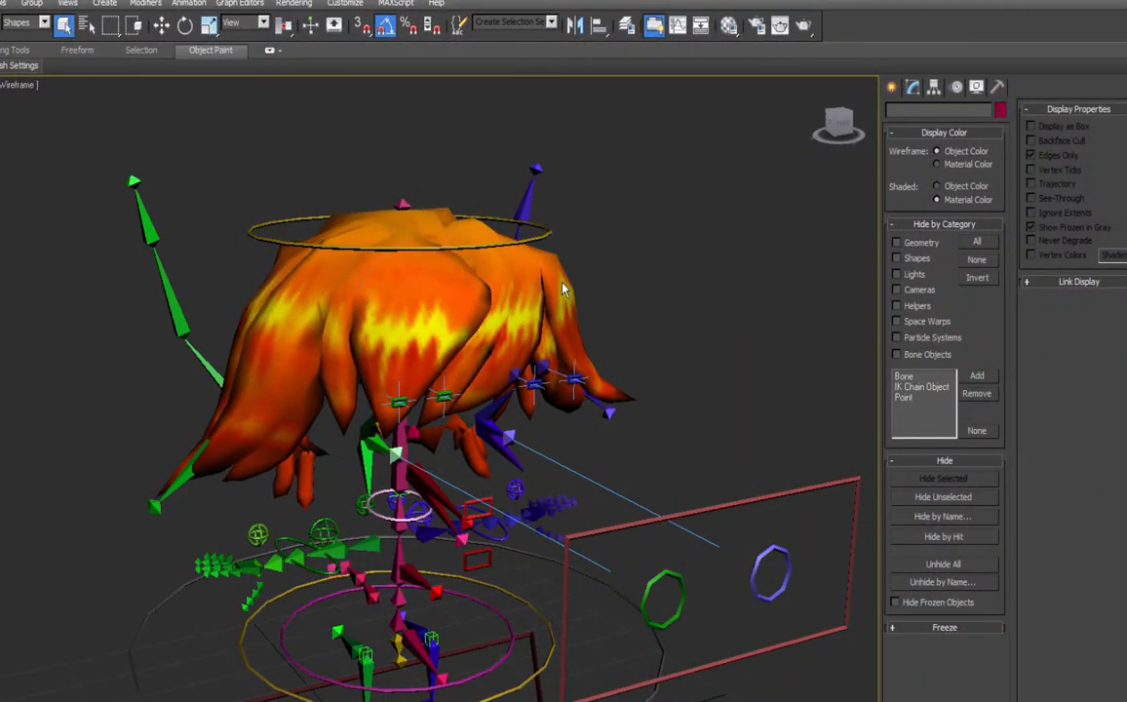
Select the CTRL_Head circle, show the scene in wireframe, and add an Attribute Holder modifier to the control.
left_click(546, 232)
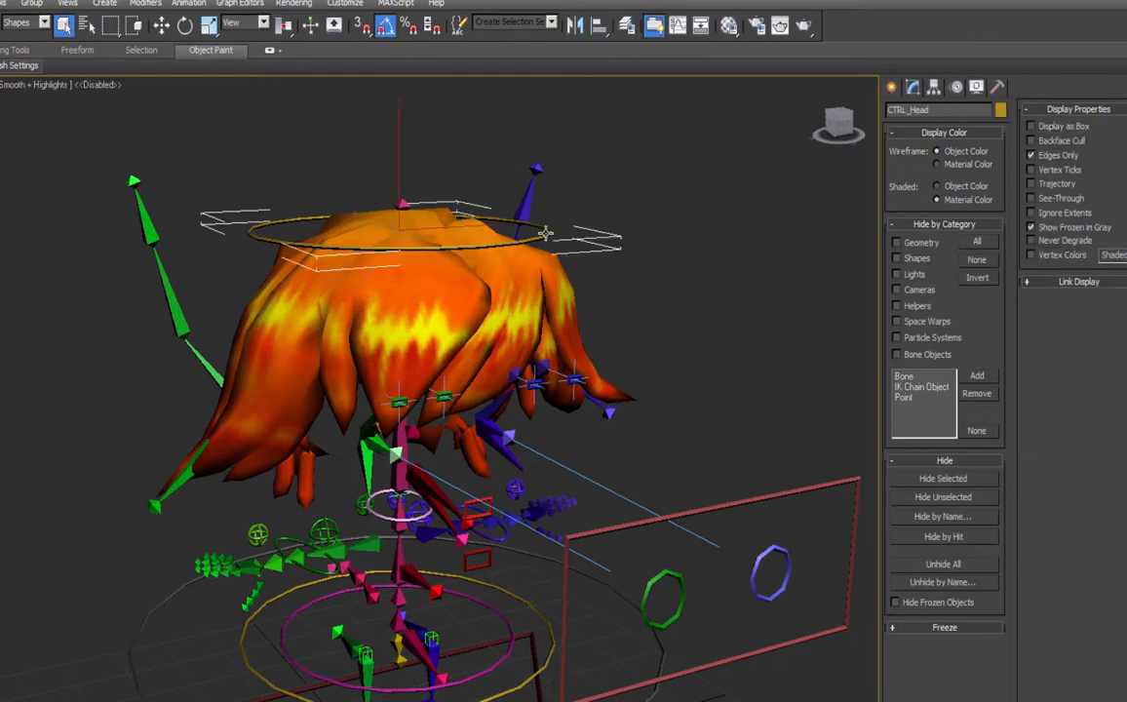
key("F3")
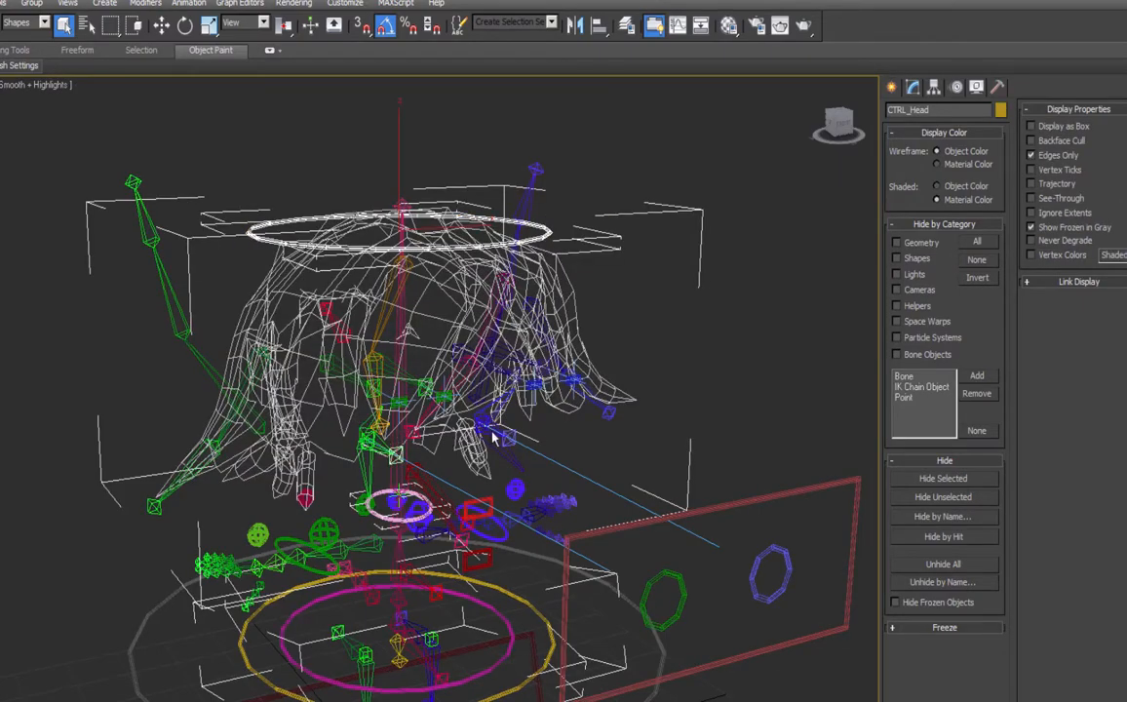
middle_click_drag(609, 334, 556, 395, "alt")
left_click(973, 89)
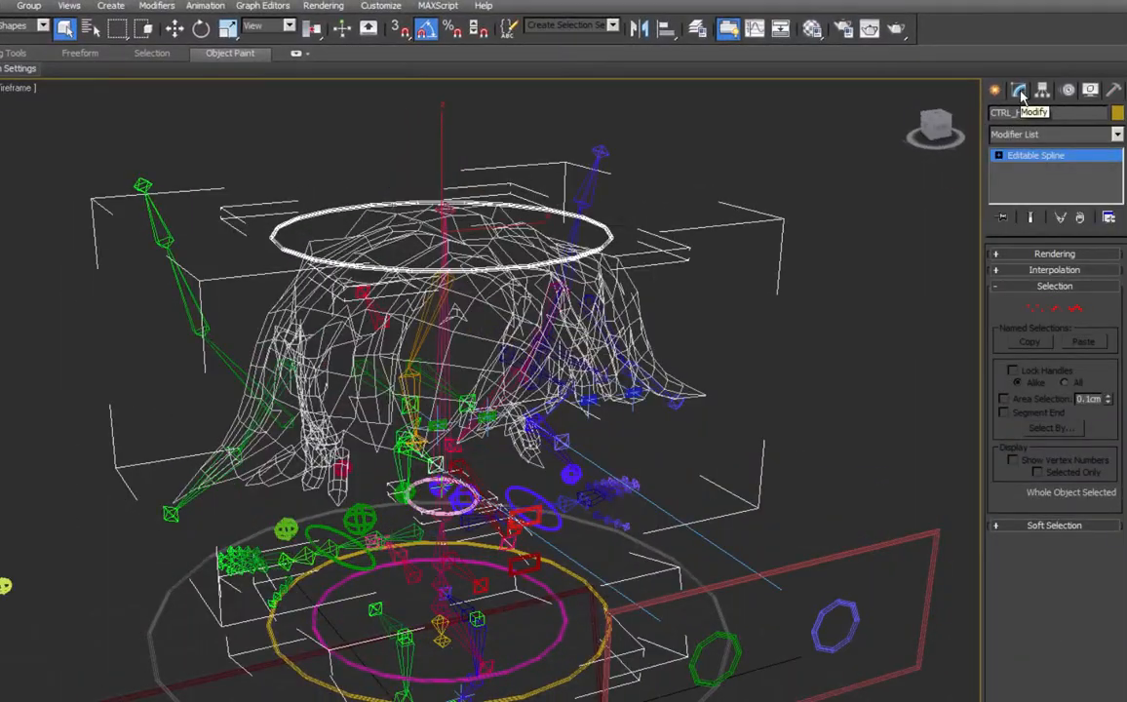
left_click(1044, 137)
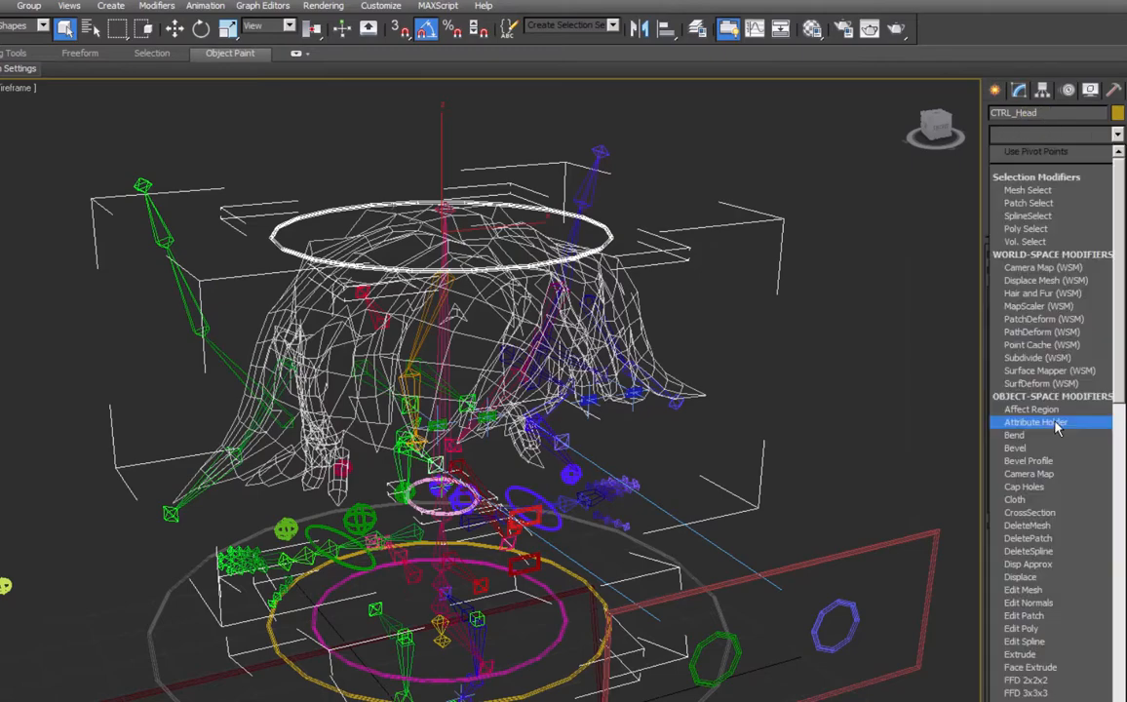
left_click(1036, 422)
Bring up the Parameter Editor and define a float spinner attribute named Hair_UpDown.
left_click(205, 5)
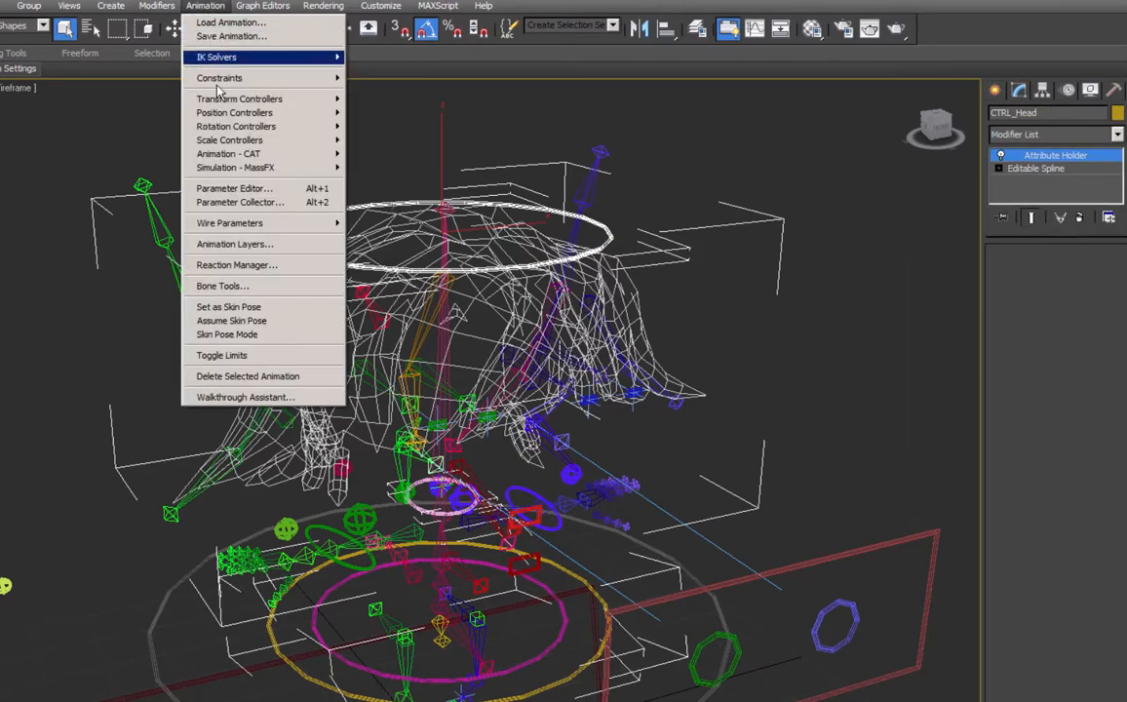
left_click(232, 182)
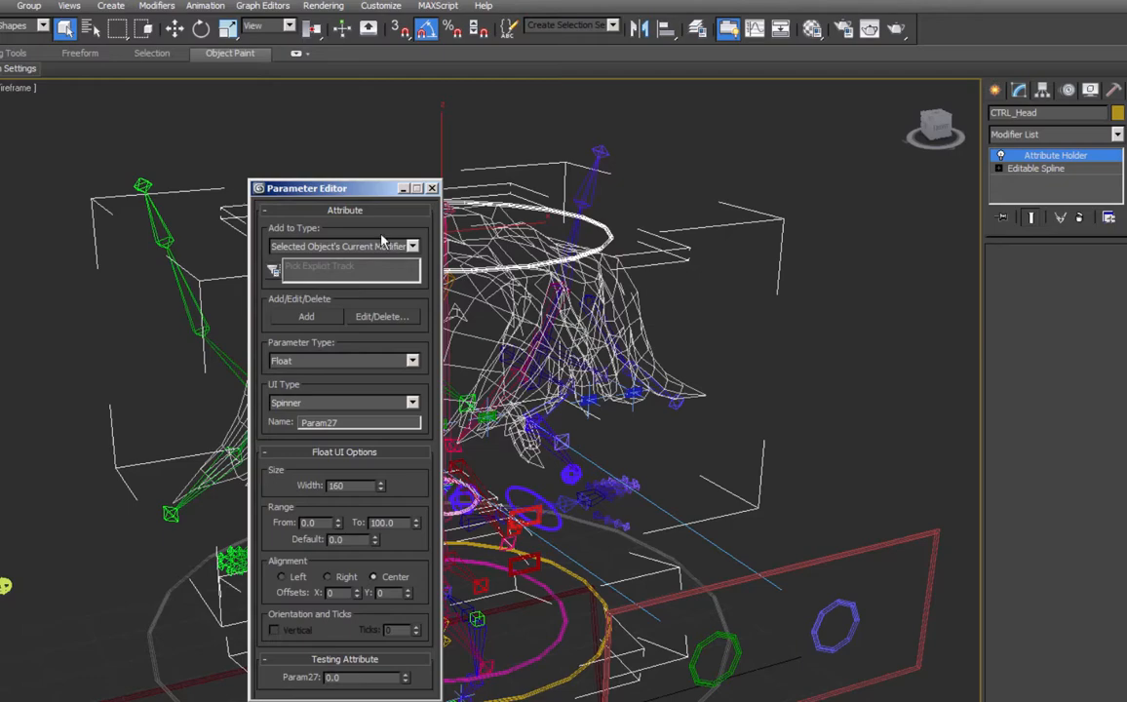
left_click_drag(322, 189, 73, 115)
left_click(151, 329)
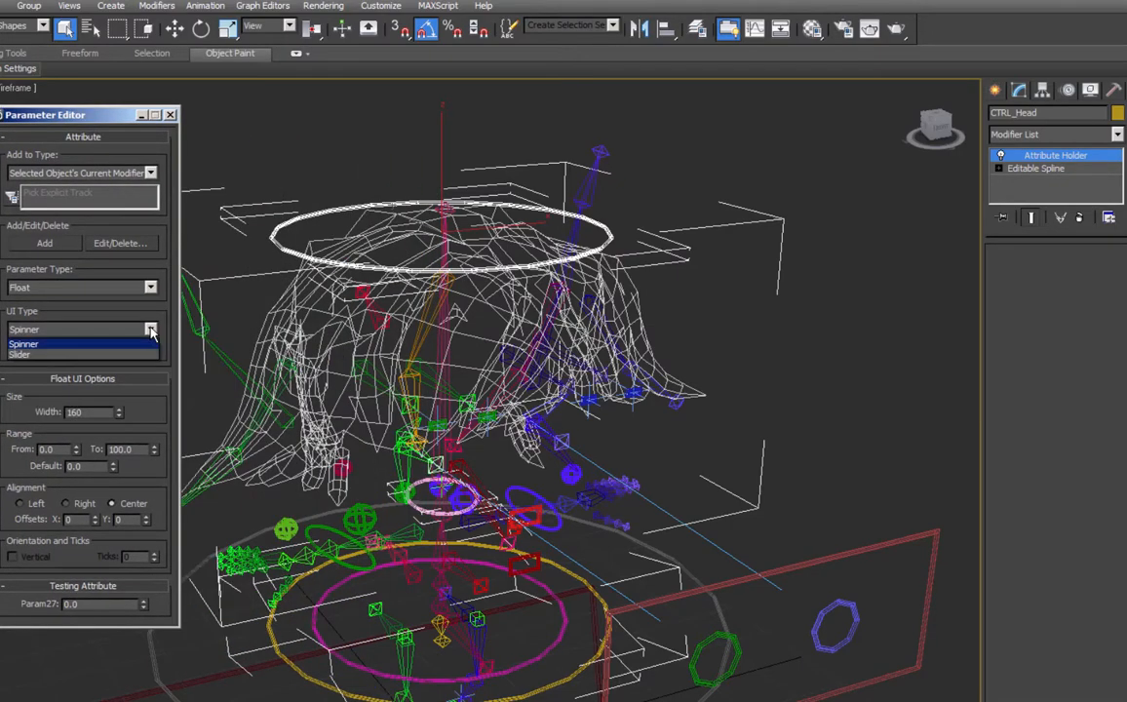
left_click(61, 344)
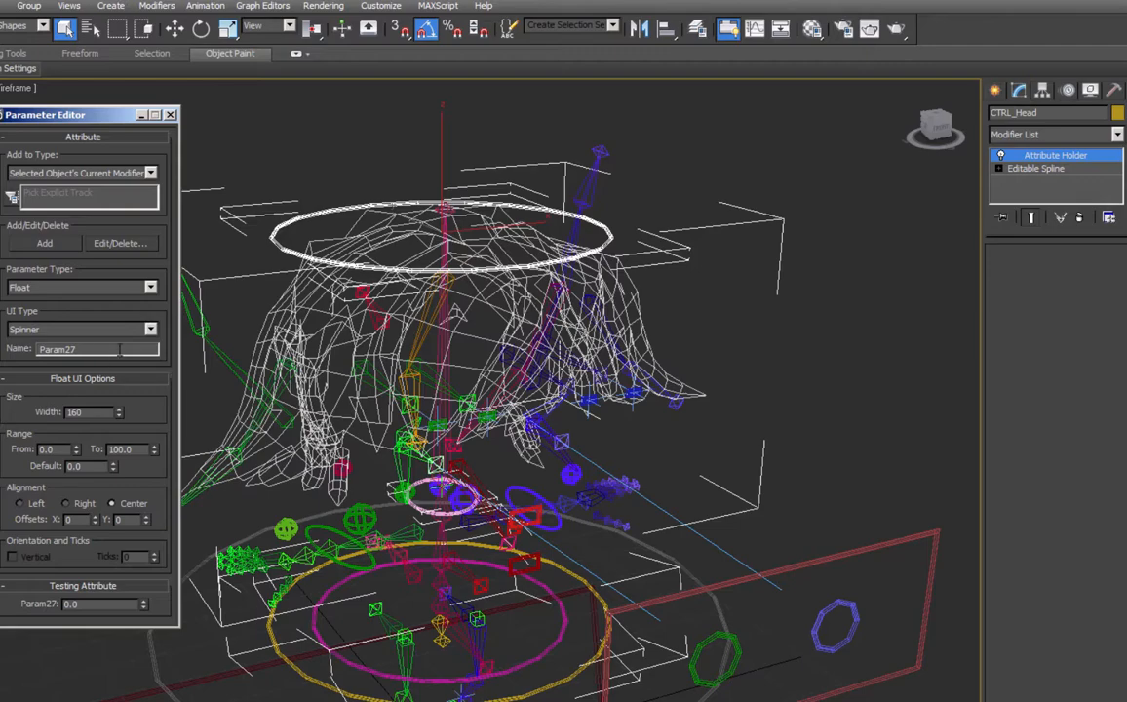
double_click(119, 349)
type("Hair_UpDown")
Set the Hair_UpDown range from -10 to 10 and add the attribute to the Attribute Holder.
left_click_drag(67, 450, 24, 450)
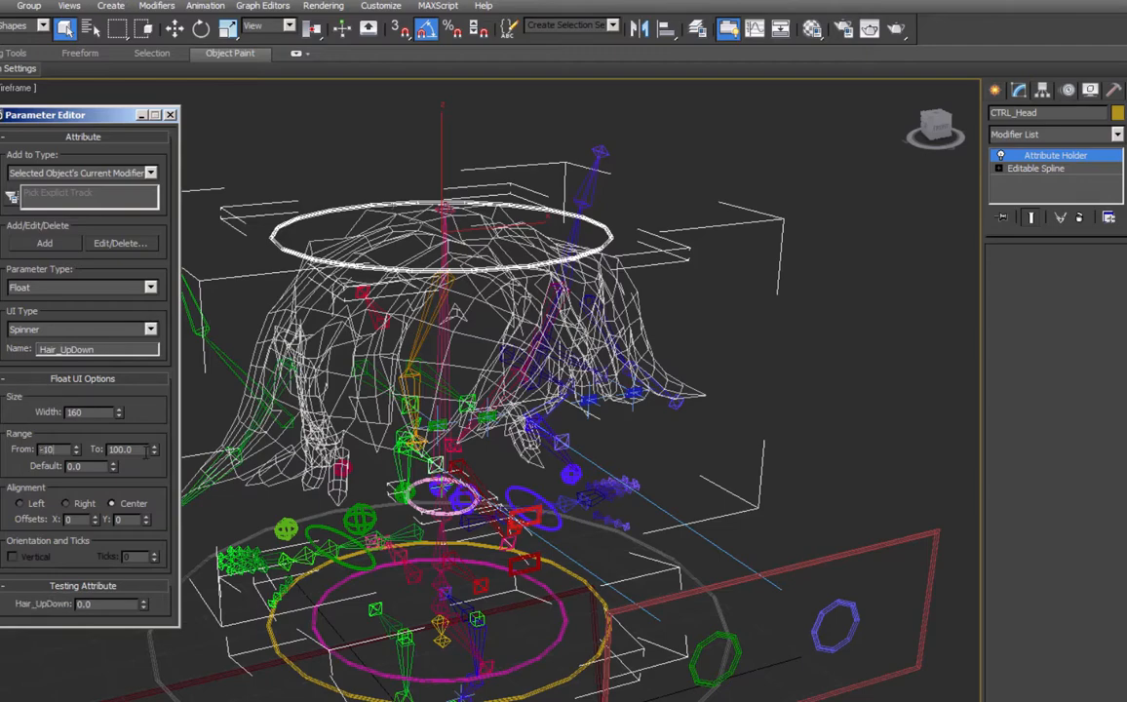
type("-10")
left_click_drag(145, 451, 80, 447)
type("10")
left_click(43, 243)
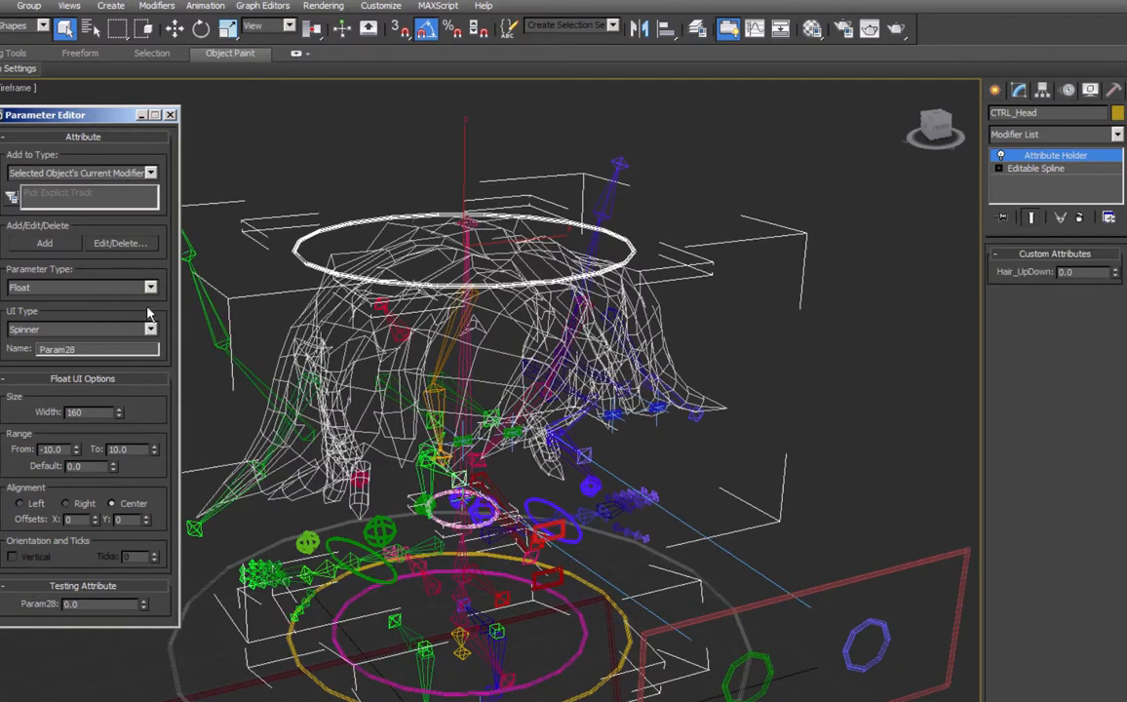
Add two more spinner attributes named Hair_LeftRight and Hair_FrontBack with the same range.
double_click(59, 348)
type("Hair_LeftRight")
left_click(44, 243)
double_click(58, 348)
type("Hair_FrontBack")
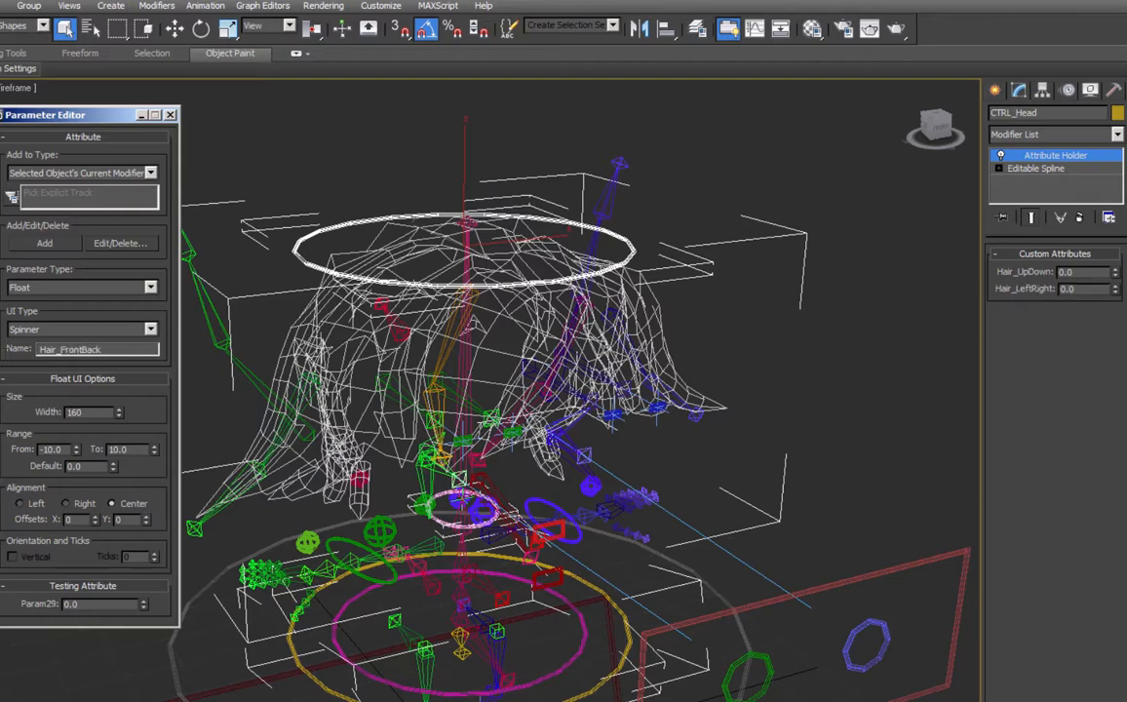
left_click(44, 243)
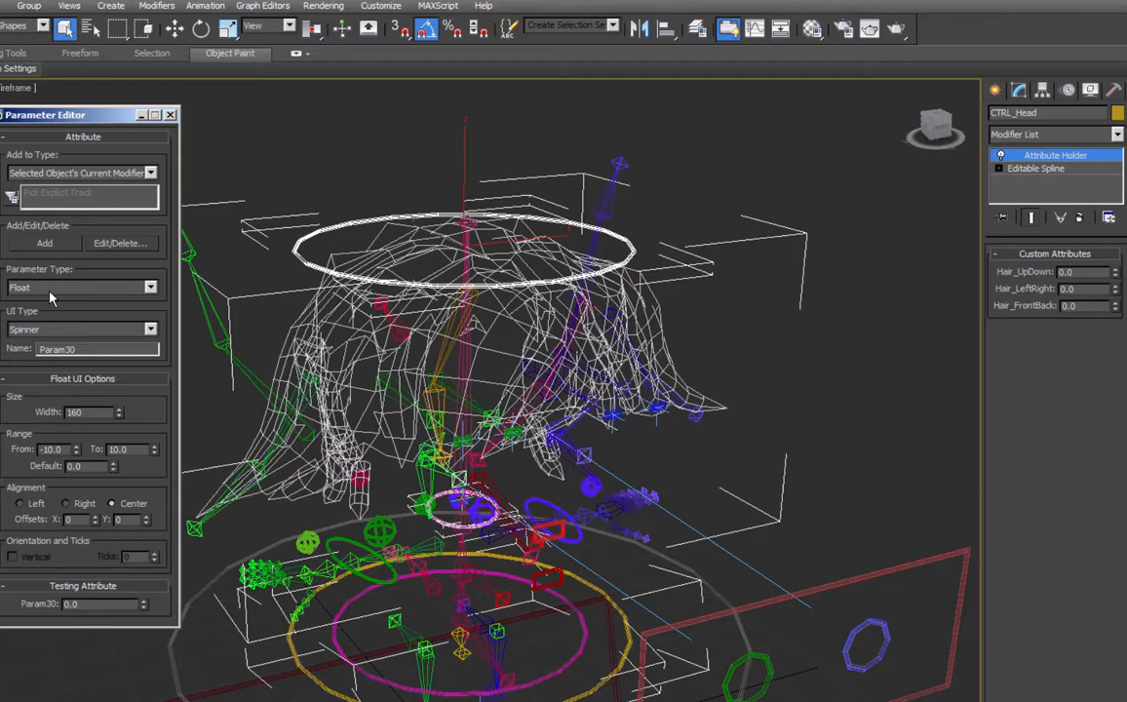
Name the next head control attribute L_Ear_Roll.
double_click(40, 348)
type("L")
type("_Ear_UpDown")
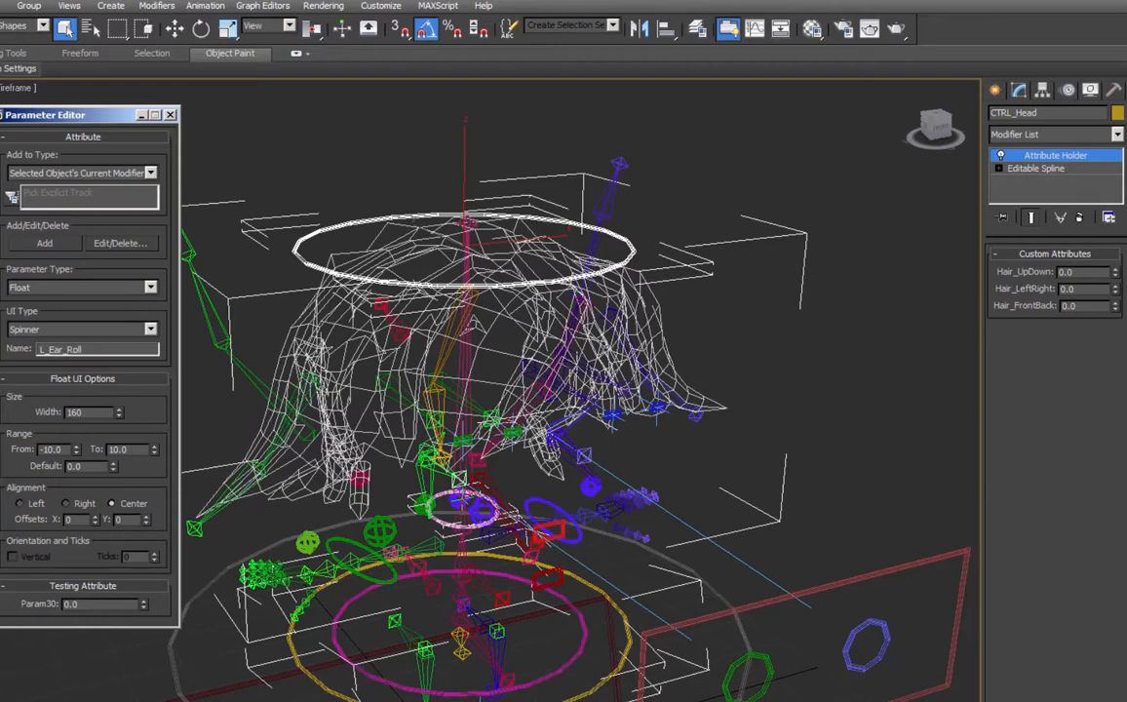
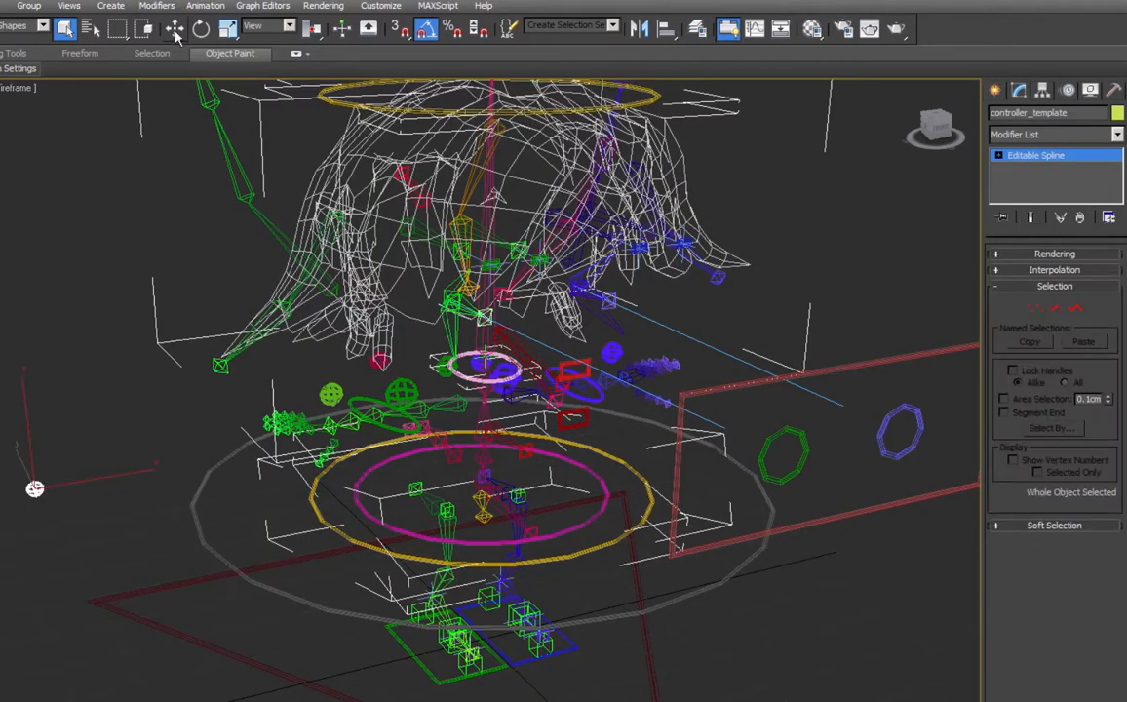
Clone controller_template upward as a copy named R_Ear_Tumbler.
left_click(175, 28)
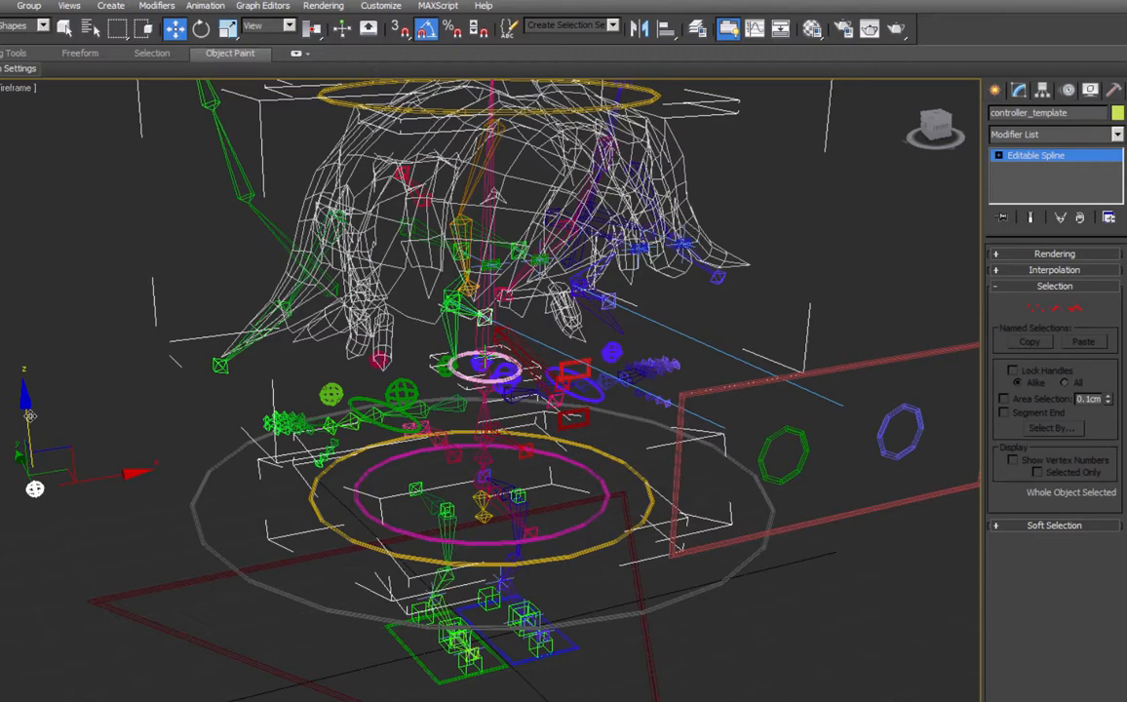
left_click_drag(31, 421, 5, 177, "shift")
double_click(617, 432)
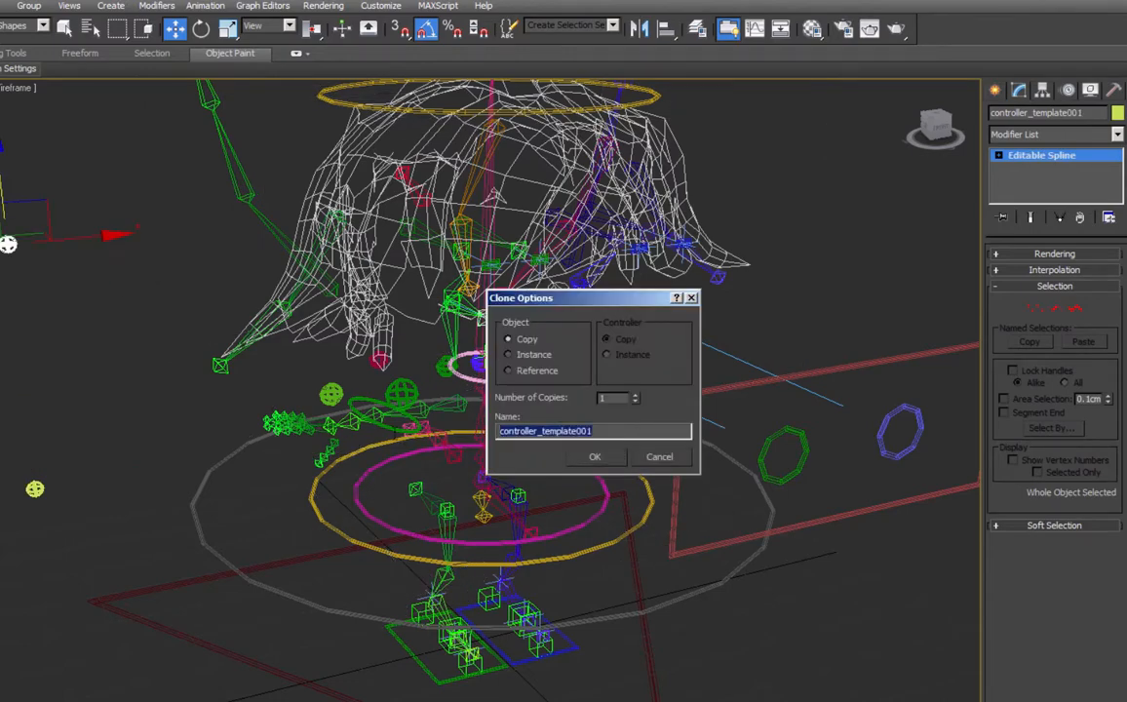
type("R")
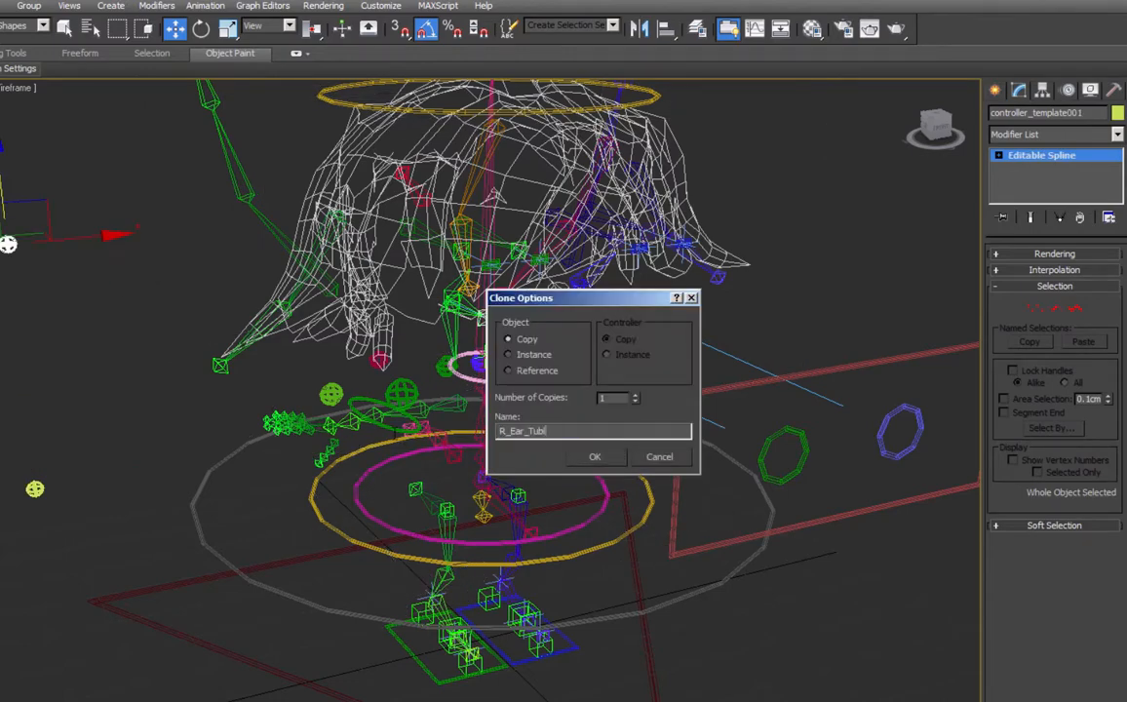
type("_Ear_Tumb")
type("mbler")
key("Return")
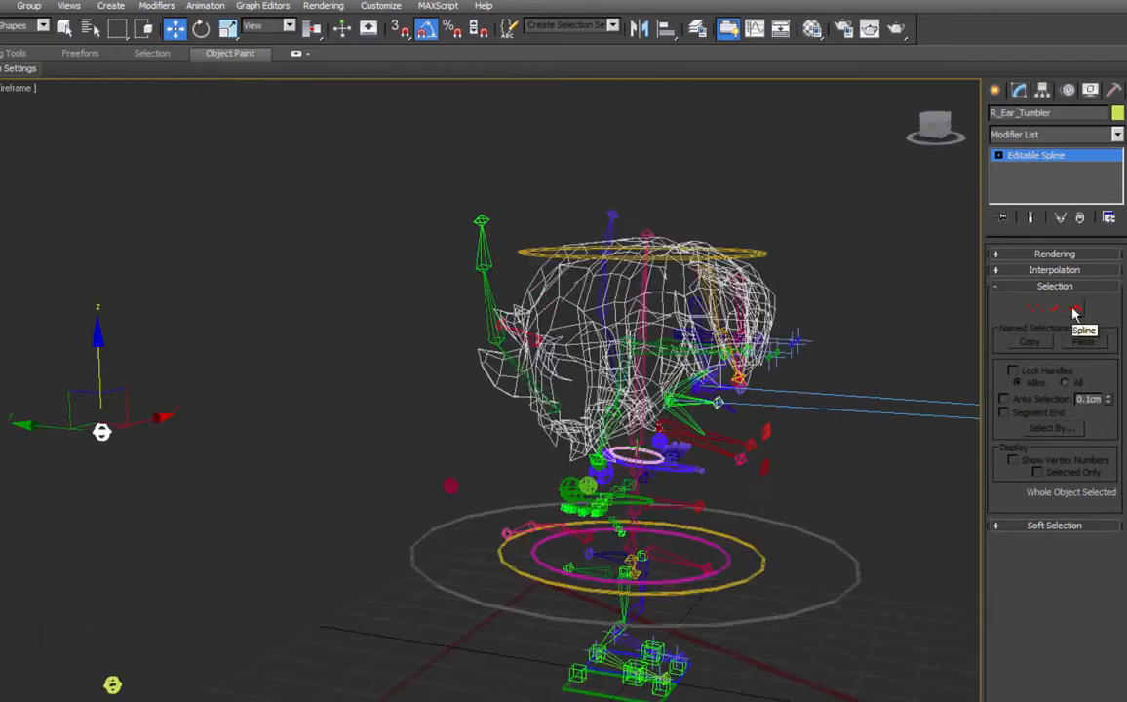
Scale up all three splines of R_Ear_Tumbler at spline level and bring up the Reset XForm utility.
left_click(1075, 309)
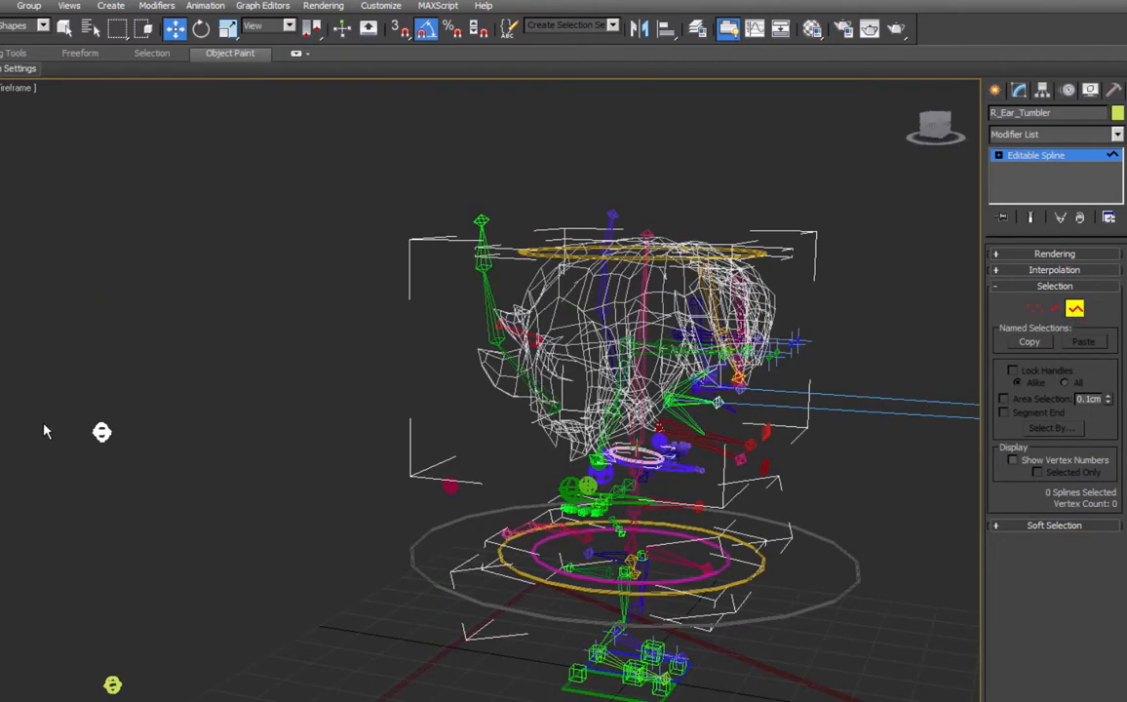
left_click_drag(43, 385, 183, 485)
left_click(228, 27)
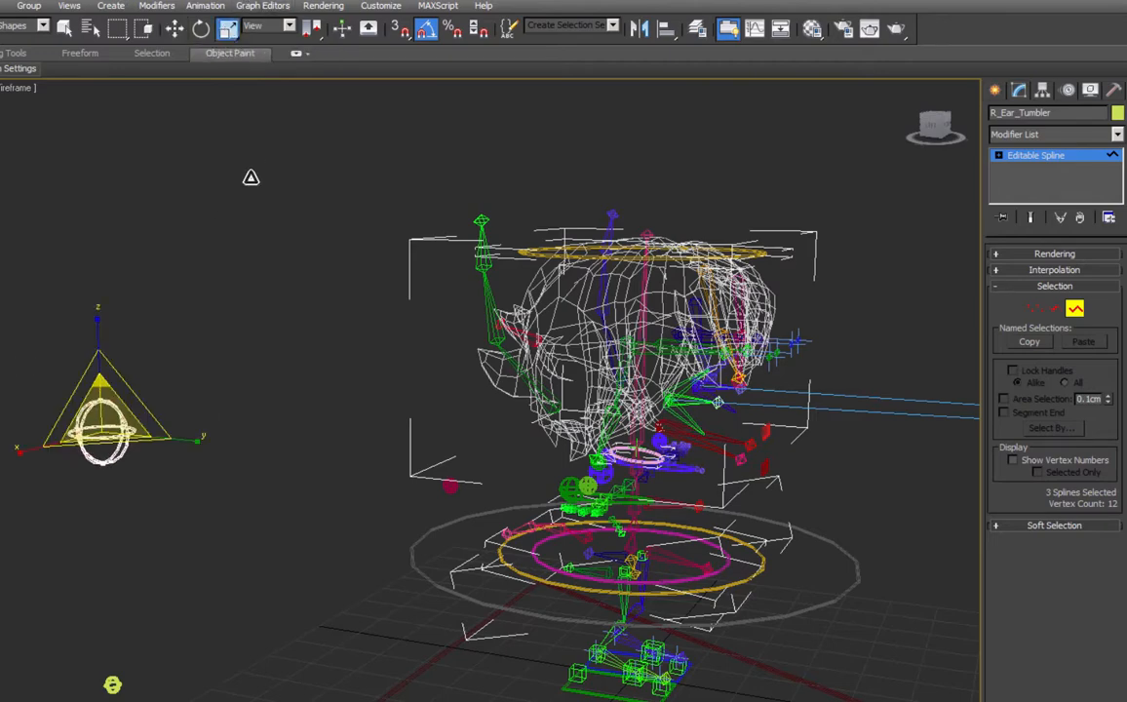
middle_click_drag(247, 195, 409, 156, "alt")
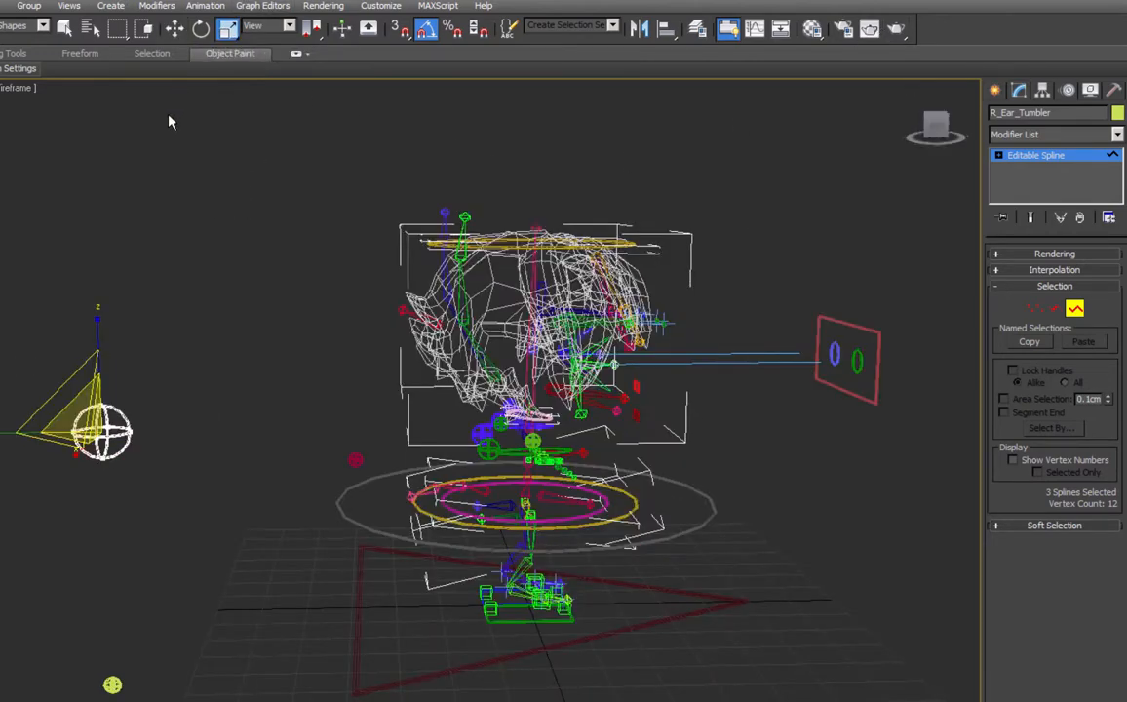
left_click(1114, 89)
left_click(1042, 289)
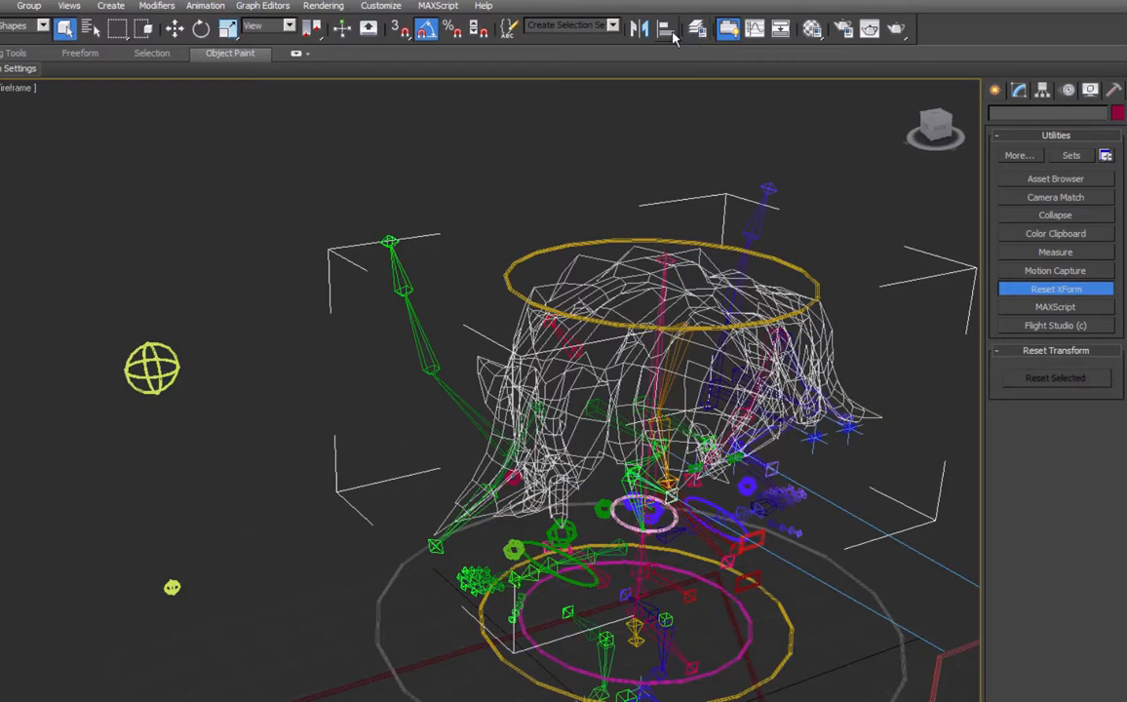
Align R_Ear_Tumbler to the R_Ear1 bone by pivot point and local orientation, limiting the selection filter to bones.
left_click(670, 34)
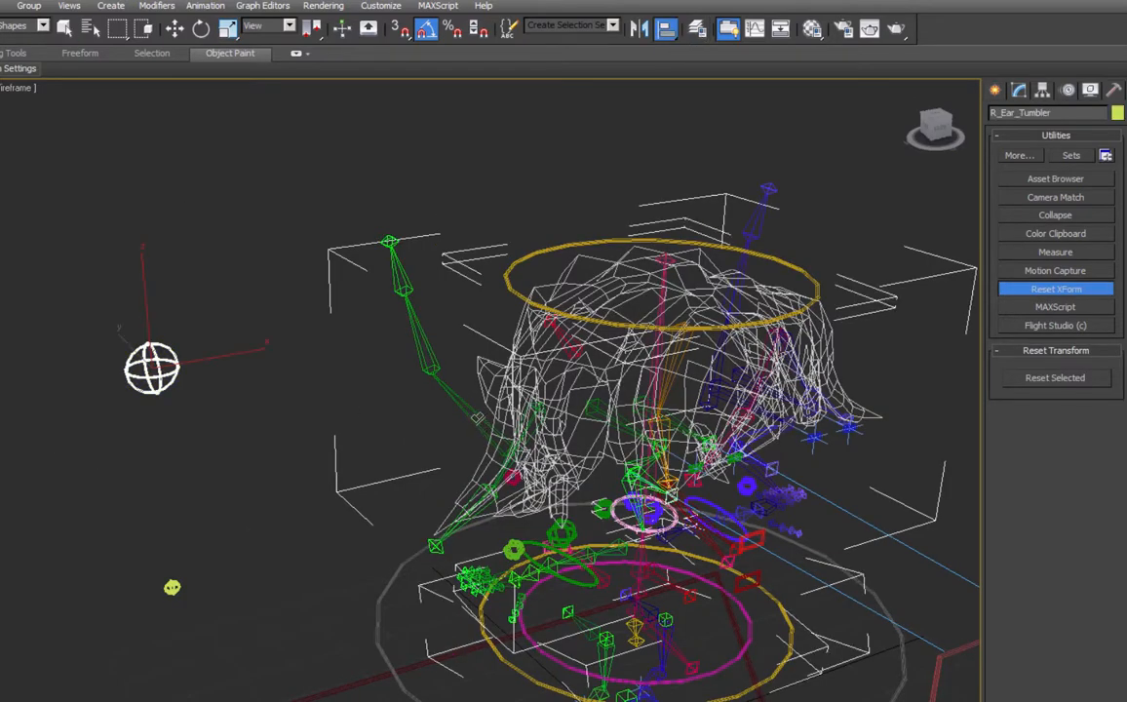
left_click(43, 25)
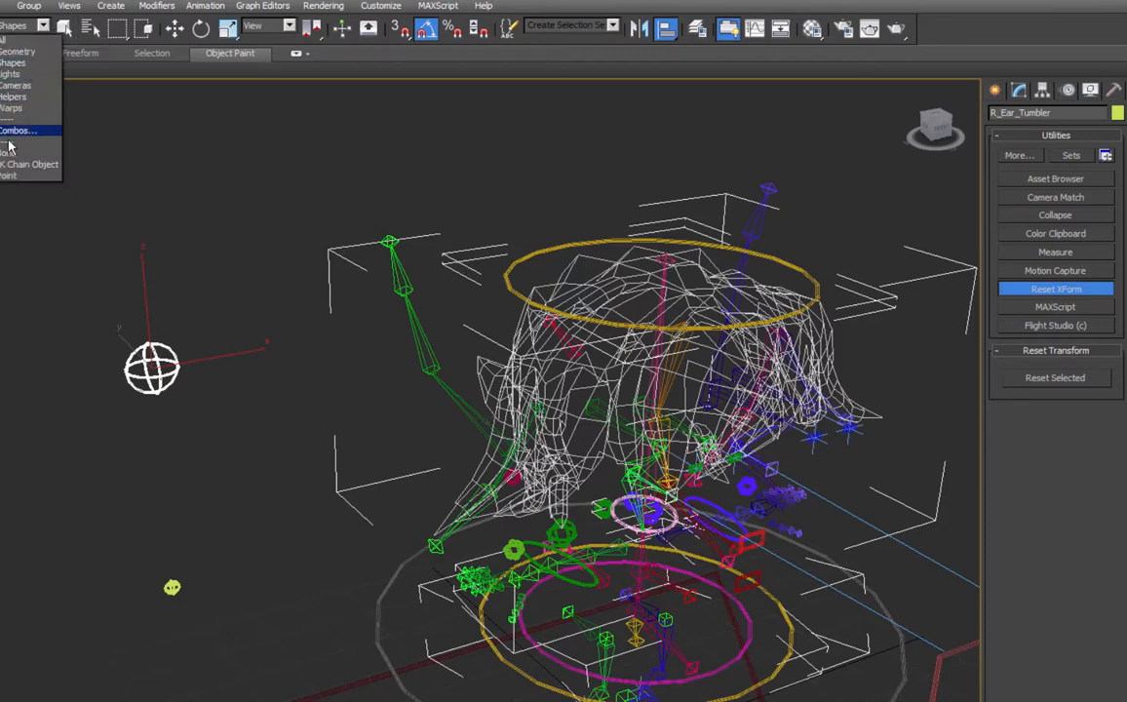
left_click(21, 137)
left_click(472, 412)
left_click(522, 435)
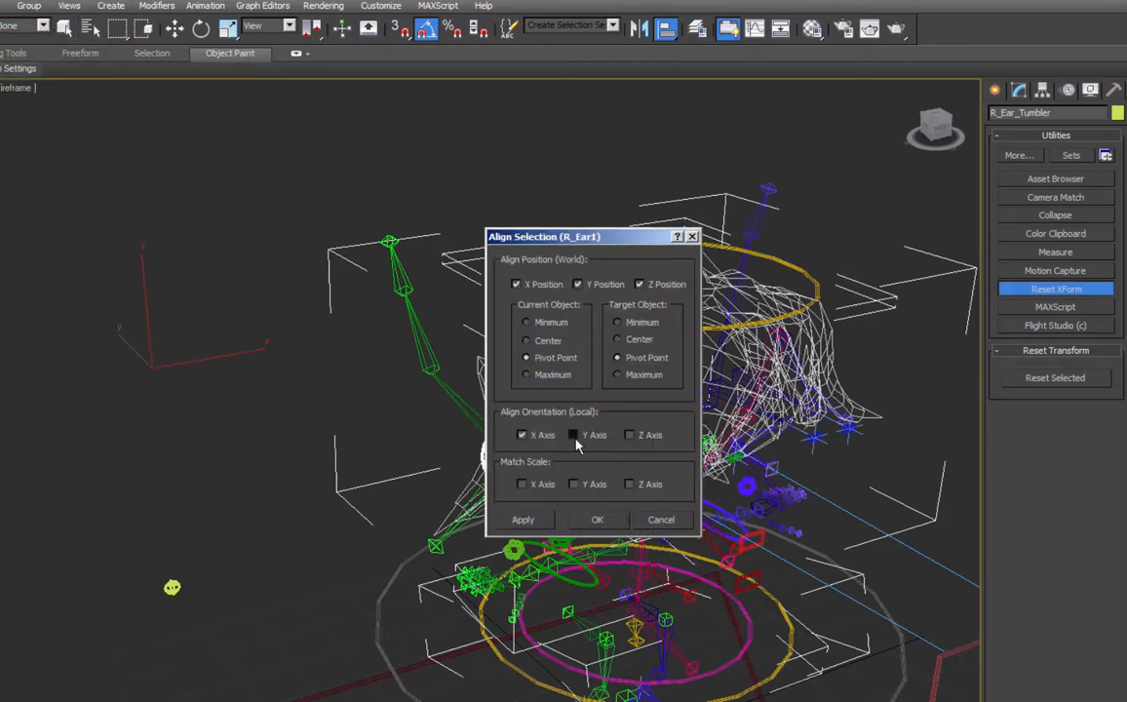
left_click(575, 435)
left_click(597, 520)
Clone the right ear control as a copy named L_Ear_Tumbler.
key("ctrl+v")
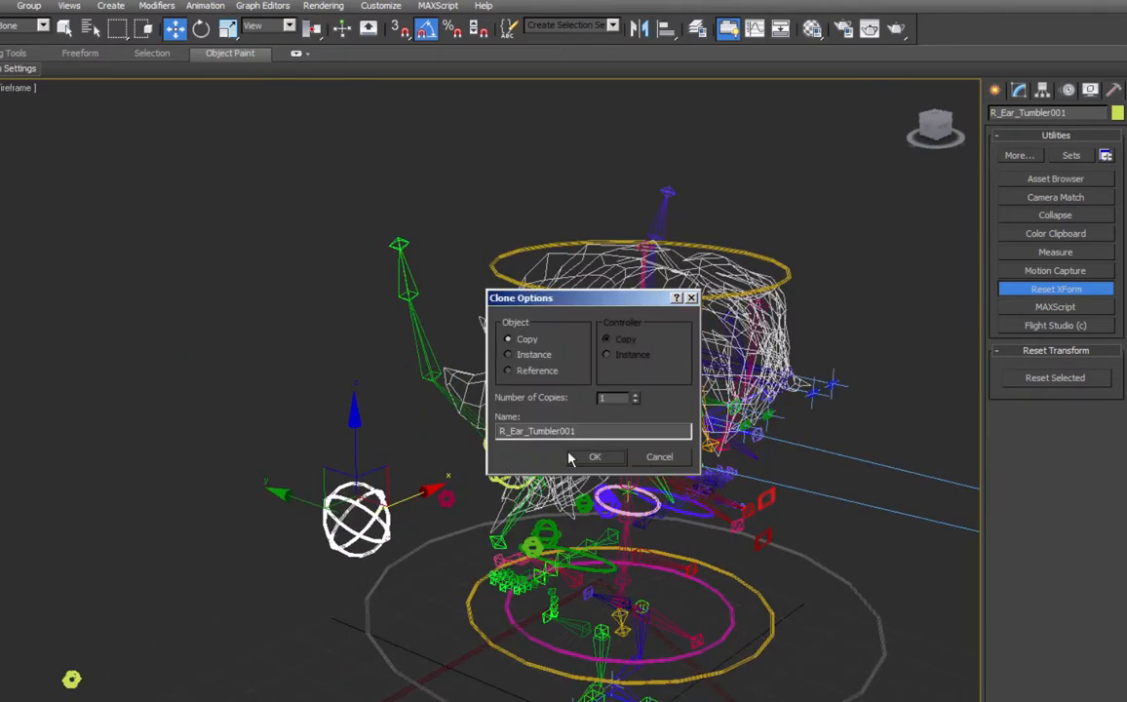
type("L_Ear_Tumbler")
key("Return")
Align L_Ear_Tumbler to the L_Ear1 bone by pivot point position and X, Y and Z orientation.
mouse_move(446, 445)
middle_mouse_down("alt")
mouse_move(542, 344)
mouse_move(617, 356)
mouse_move(479, 458)
middle_mouse_up("alt")
key("alt+a")
left_click(672, 377)
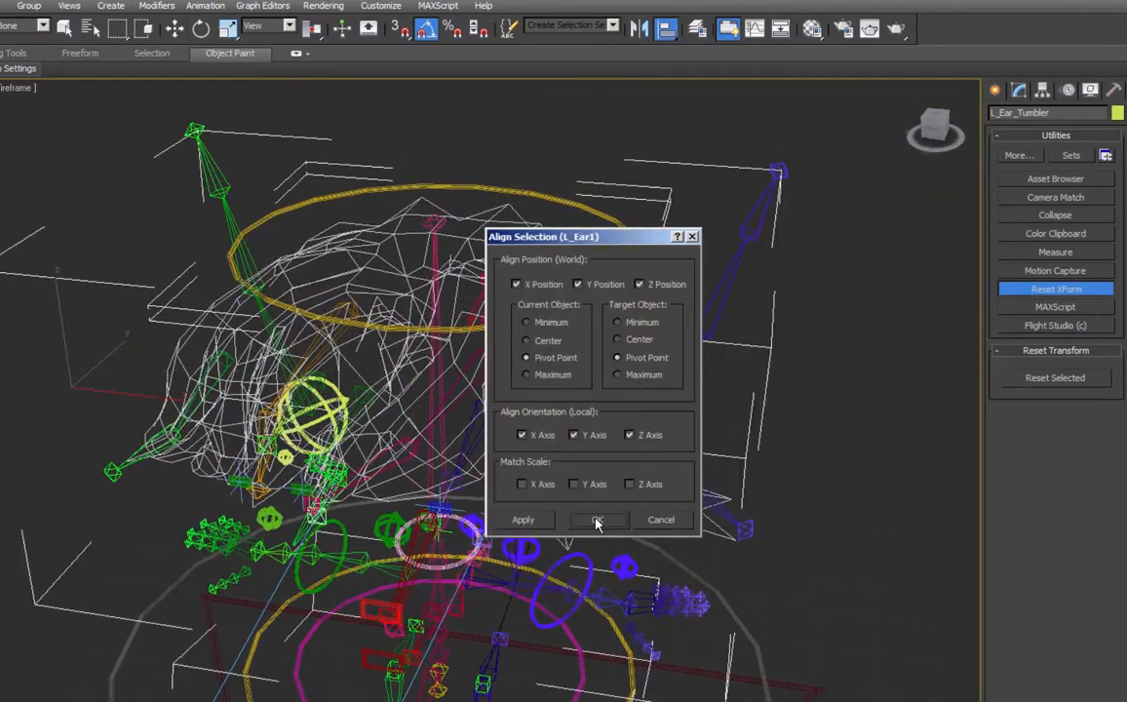
left_click(596, 522)
Colour L_Ear_Tumbler with the custom blue-violet swatch and R_Ear_Tumbler with green.
middle_click_drag(409, 526, 512, 524, "alt")
middle_click_drag(512, 525, 594, 445)
left_click(1118, 114)
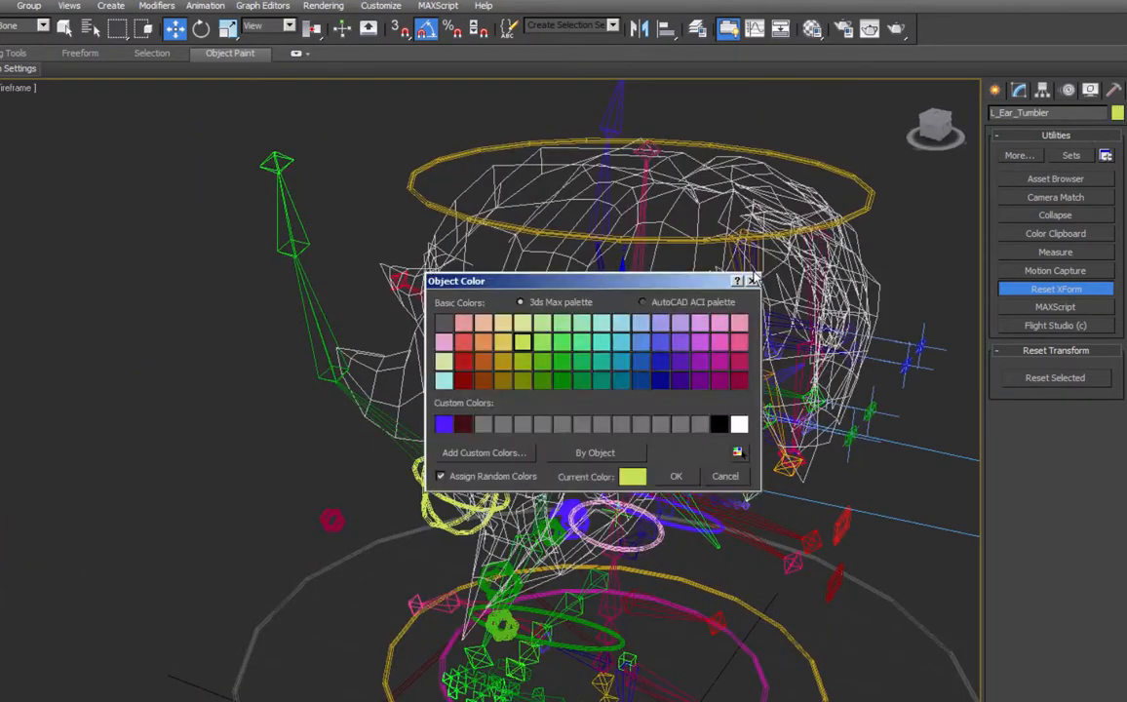
left_click(444, 424)
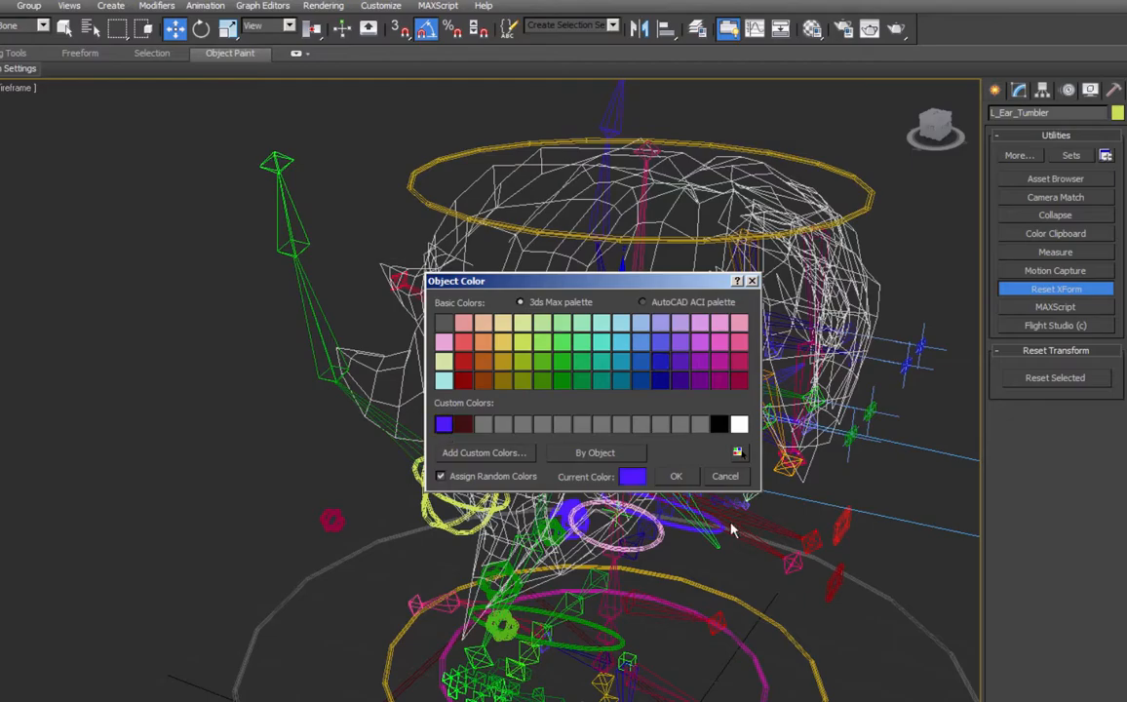
left_click(677, 477)
middle_click_drag(725, 419, 697, 419, "alt")
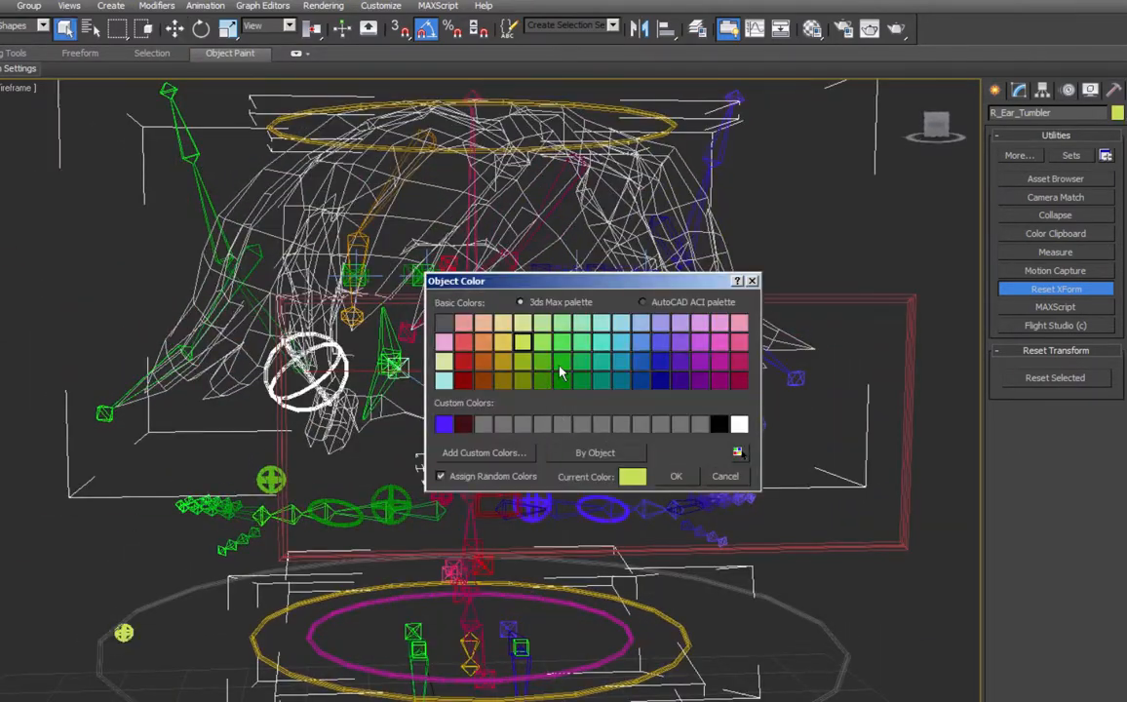
left_click(563, 368)
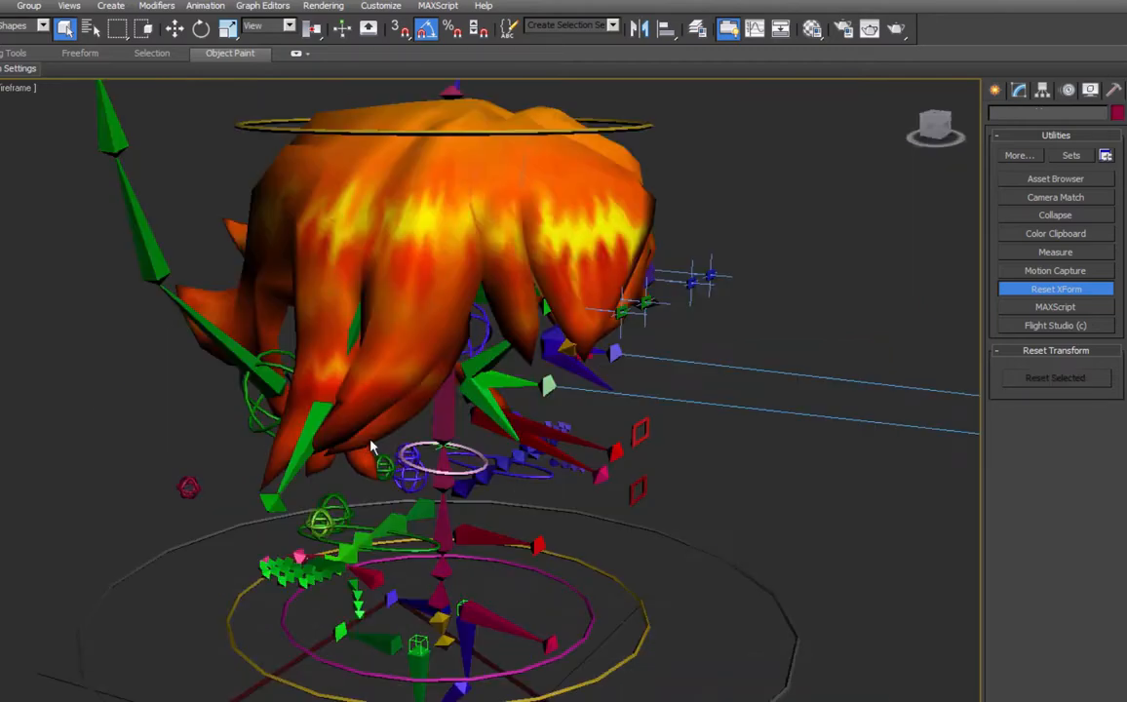
Unhide the Head, l_eye and r_eye meshes and limit the selection filter to bones.
middle_click_drag(412, 442, 679, 368, "alt")
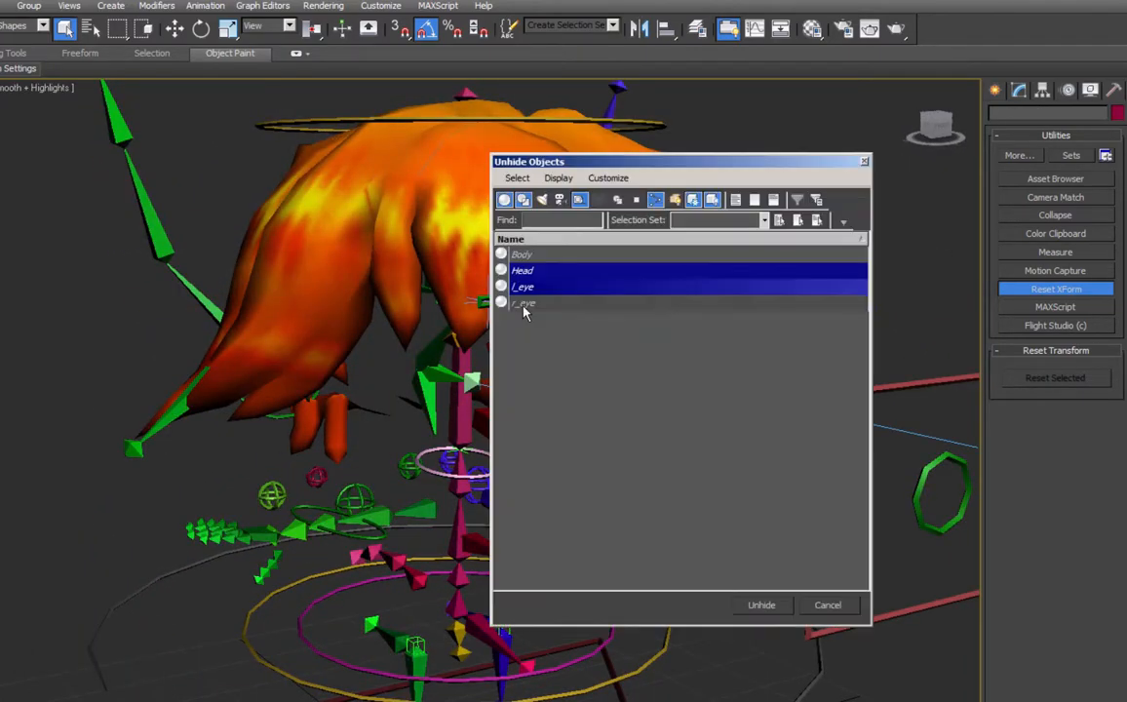
left_click(524, 302, "shift")
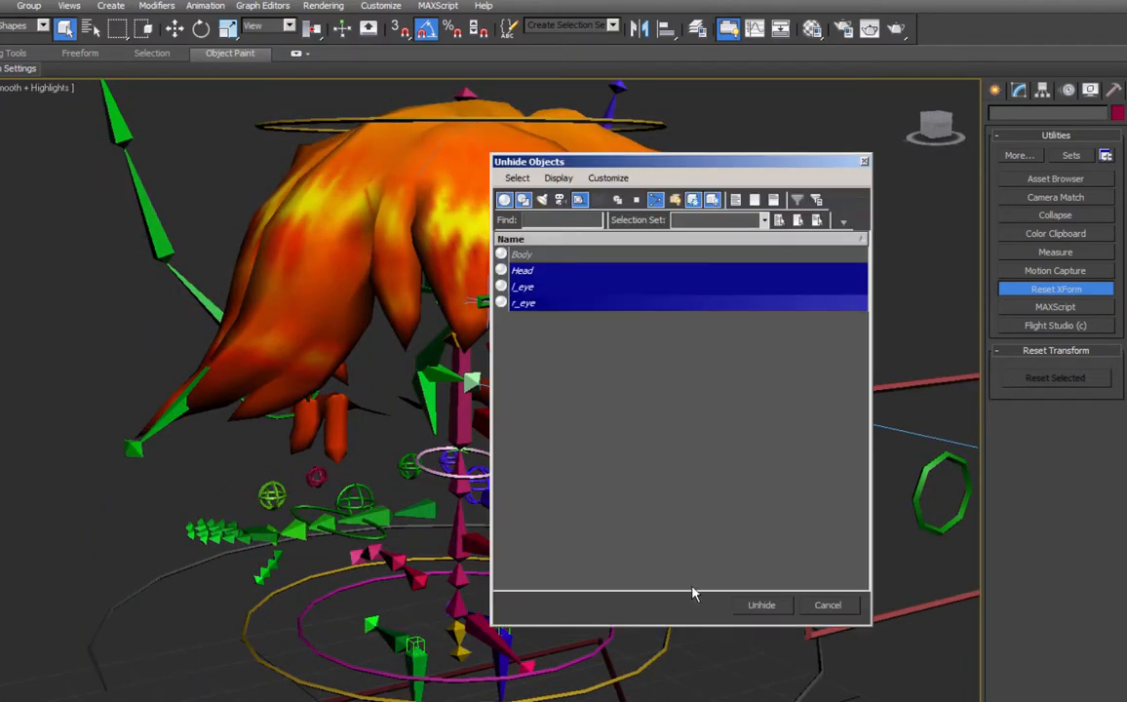
left_click(786, 608)
middle_click_drag(662, 500, 286, 438, "alt")
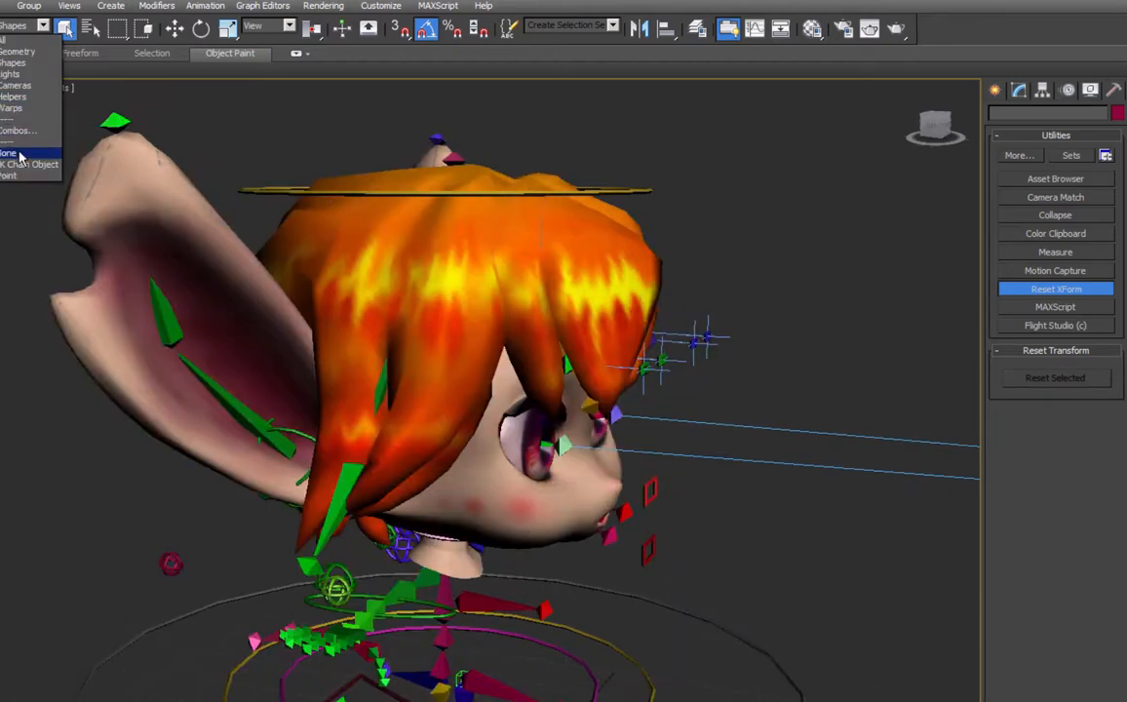
left_click(21, 154)
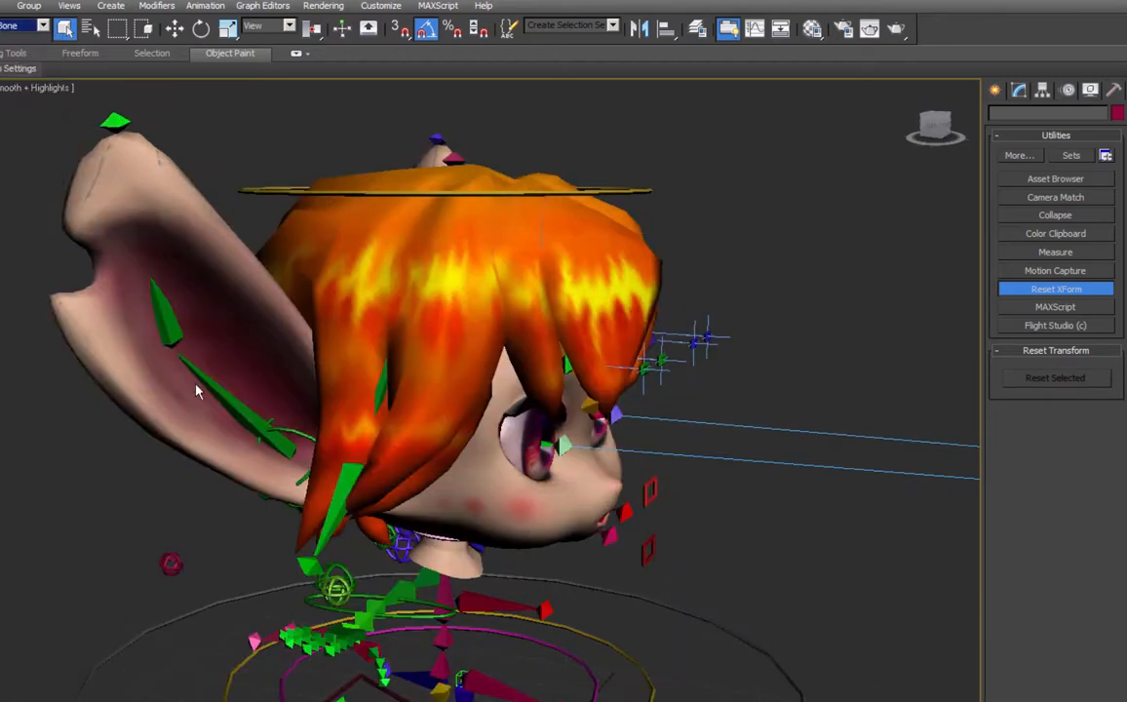
Apply an Orientation Constraint to the R_Ear1 bone with R_Ear_Tumbler as its target.
left_click(205, 5)
mouse_move(207, 87)
left_click(115, 181)
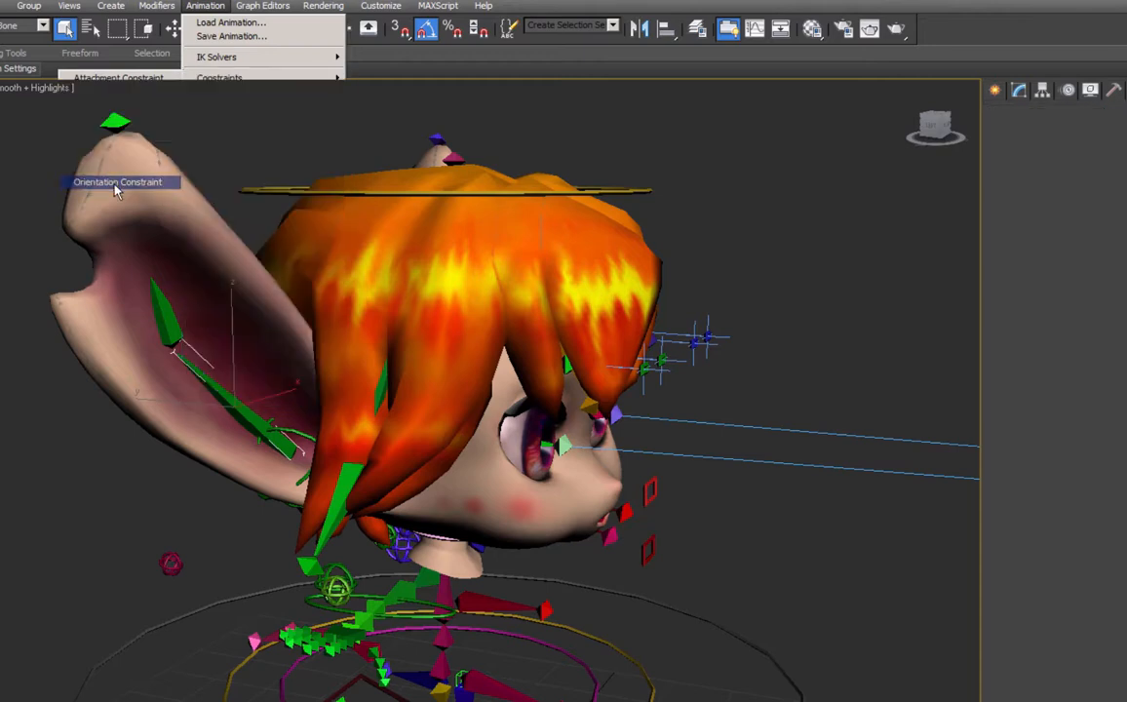
left_click(46, 28)
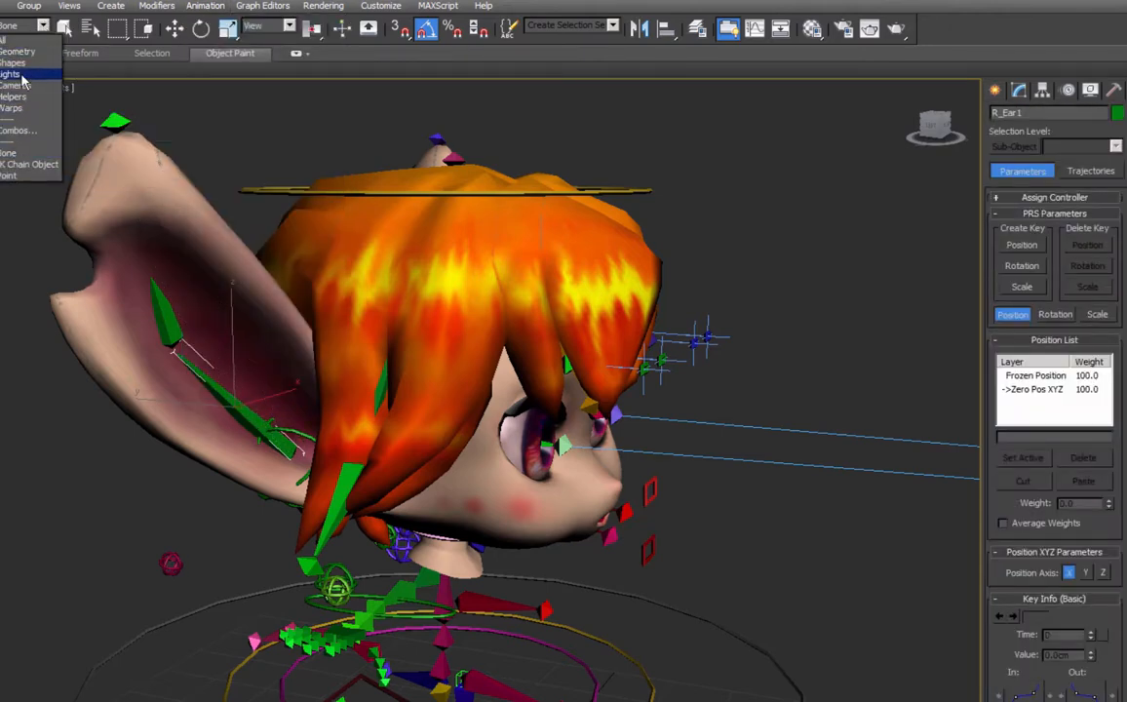
left_click(19, 68)
left_click(298, 434)
Test the right ear constraint by rotating R_Ear_Tumbler, and undo the rotation.
key("e")
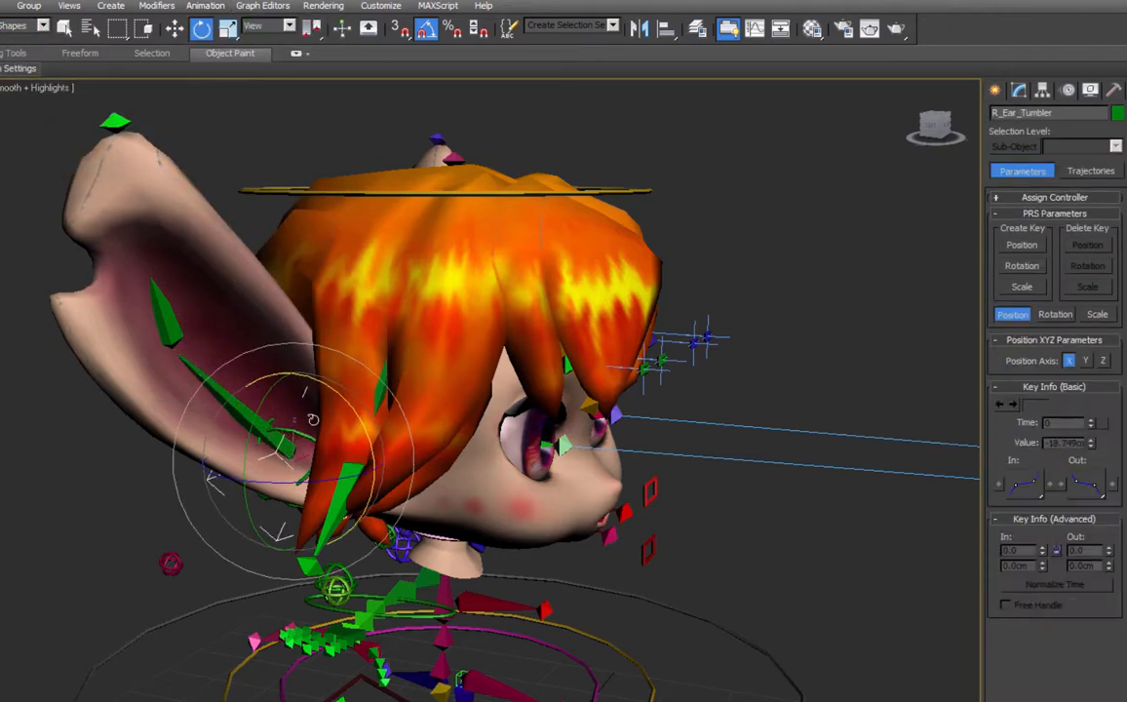
mouse_move(312, 420)
left_mouse_down()
mouse_move(300, 428)
mouse_move(329, 414)
mouse_move(285, 396)
mouse_move(385, 409)
mouse_move(283, 400)
left_mouse_up()
key("ctrl+z")
Apply an Orientation Constraint to the L_Ear1 bone with L_Ear_Tumbler as its target.
middle_click_drag(709, 431, 640, 464, "alt")
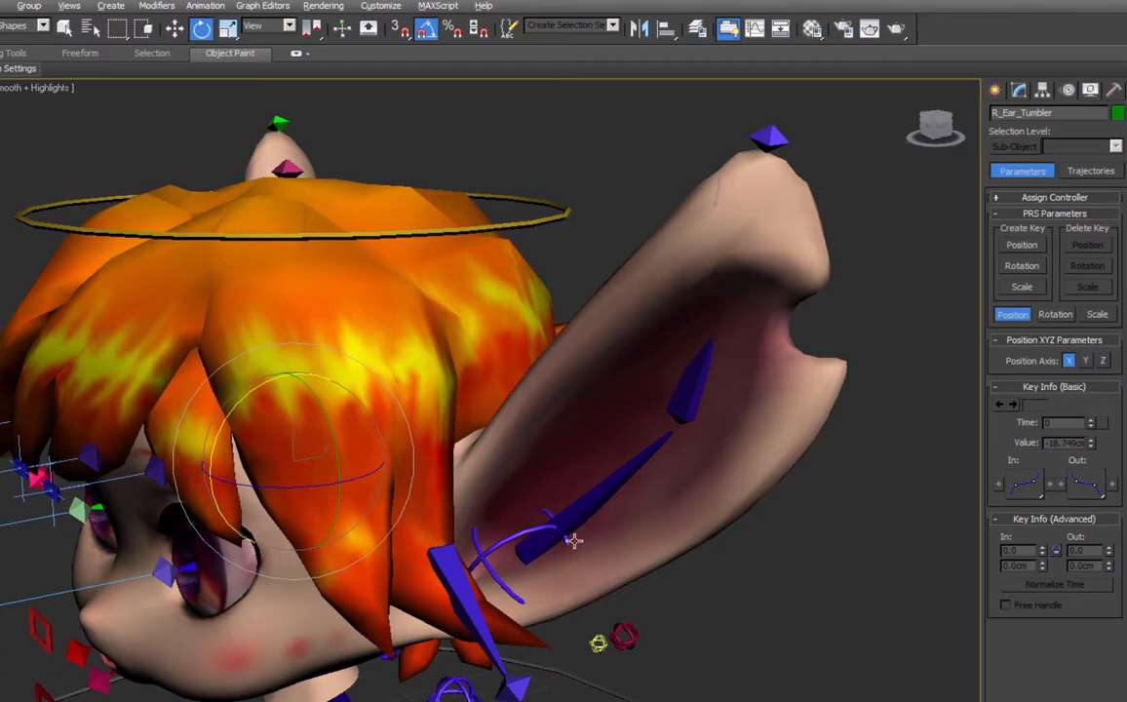
middle_click_drag(573, 538, 594, 535, "alt")
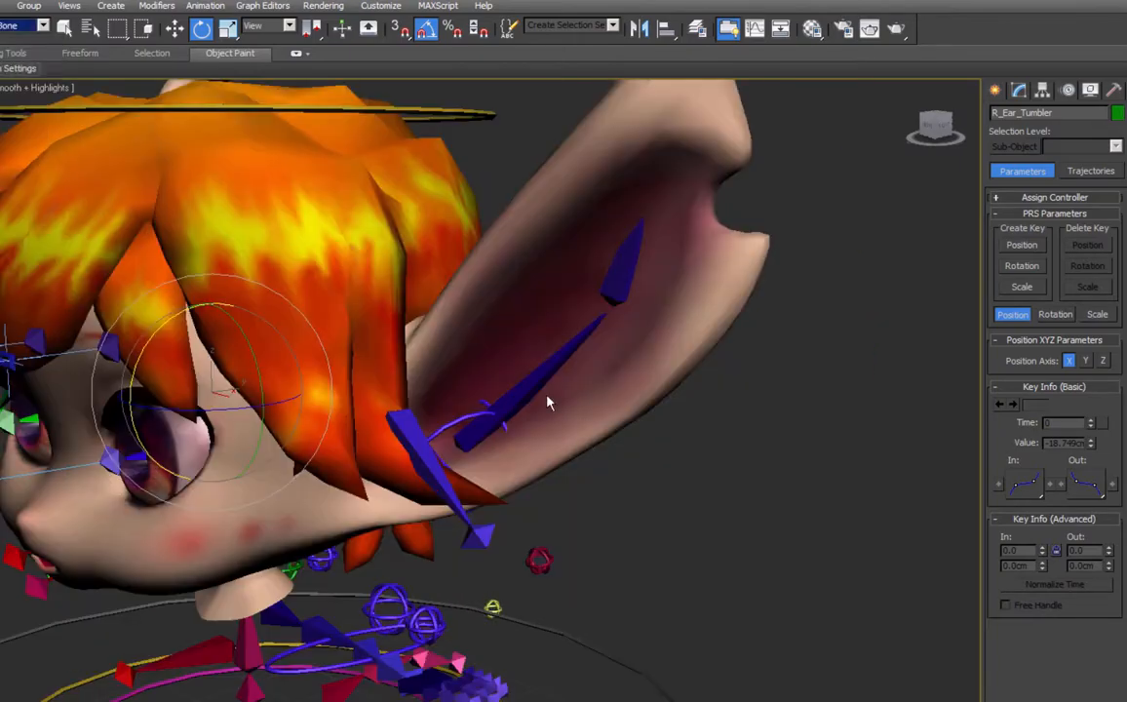
left_click(542, 388)
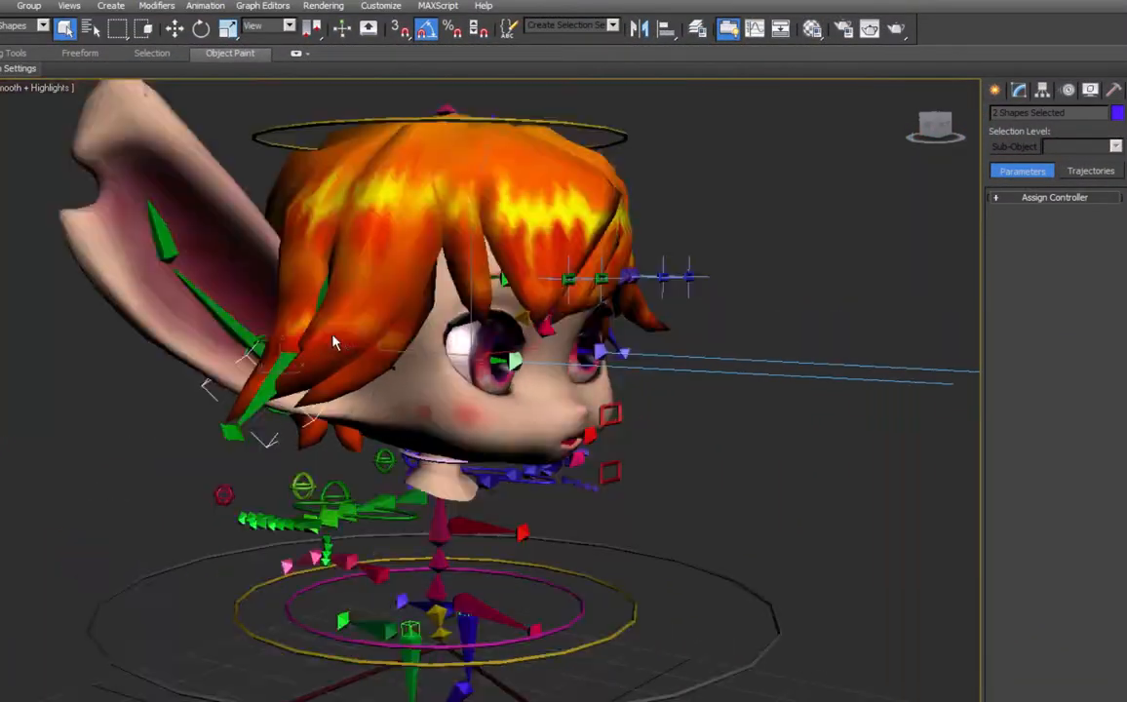
Freeze the transforms of both ear tumbler controls.
middle_click_drag(445, 386, 583, 410, "alt")
right_click(583, 410)
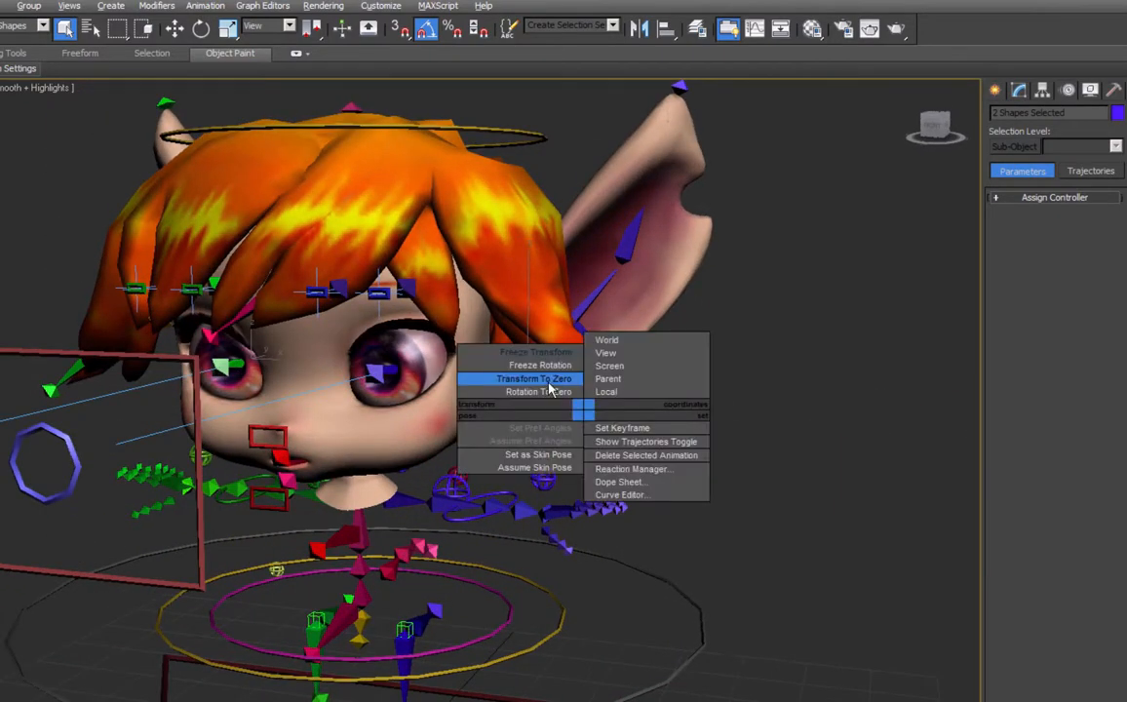
left_click(556, 360)
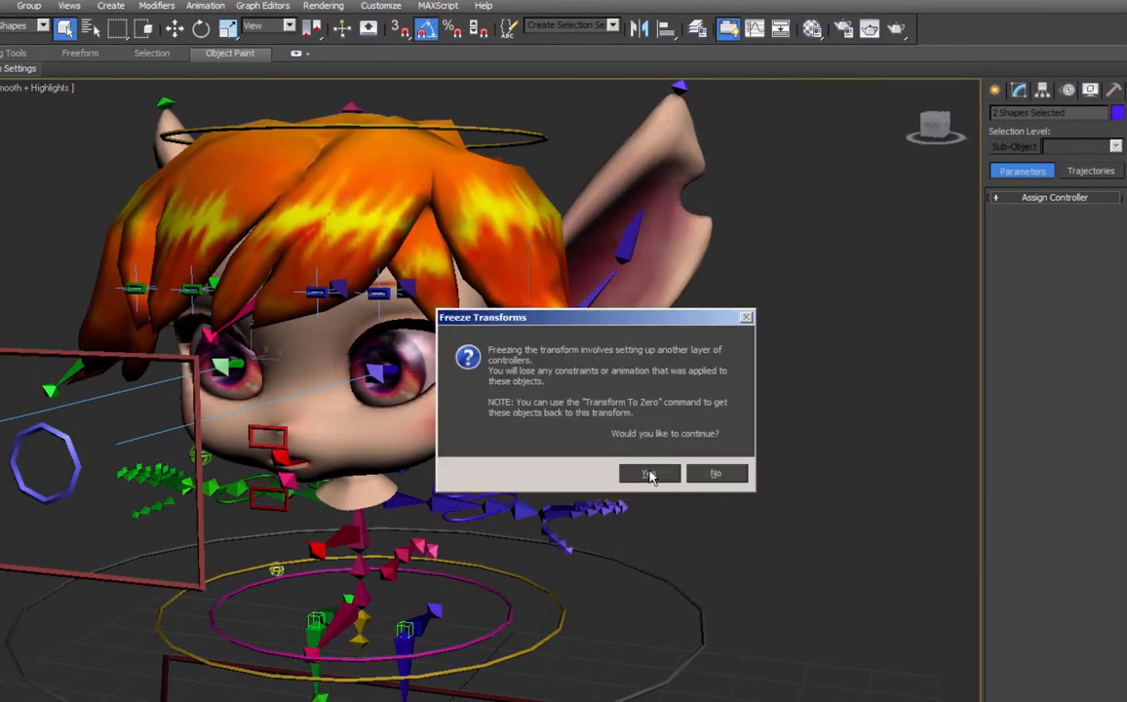
left_click(650, 474)
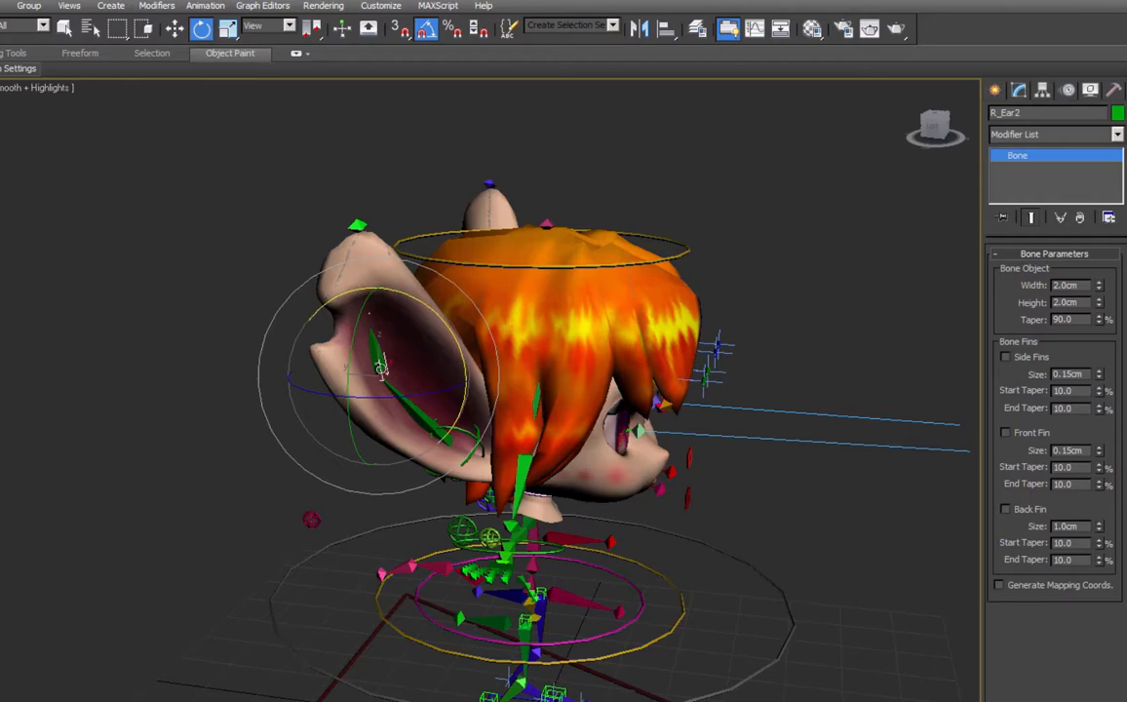
Limit selection to bones, select R_Ear2 with its child bones, test-rotate them together and undo the rotation.
middle_click_drag(419, 395, 378, 371, "alt")
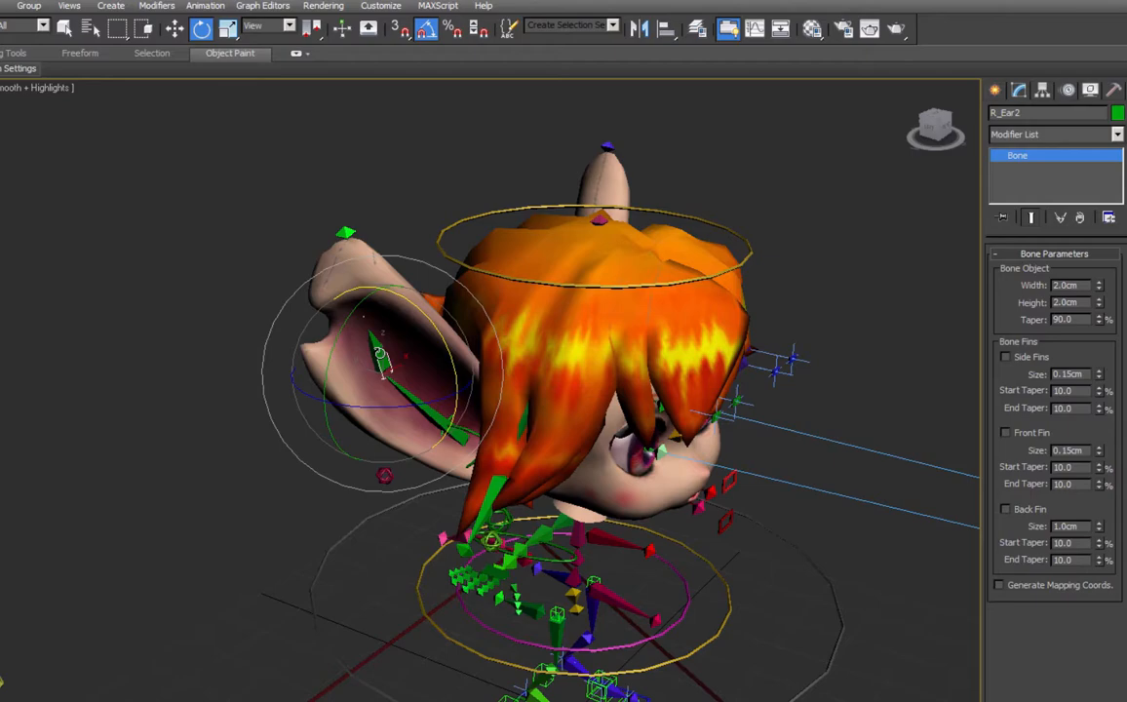
middle_click_drag(380, 353, 403, 336, "alt")
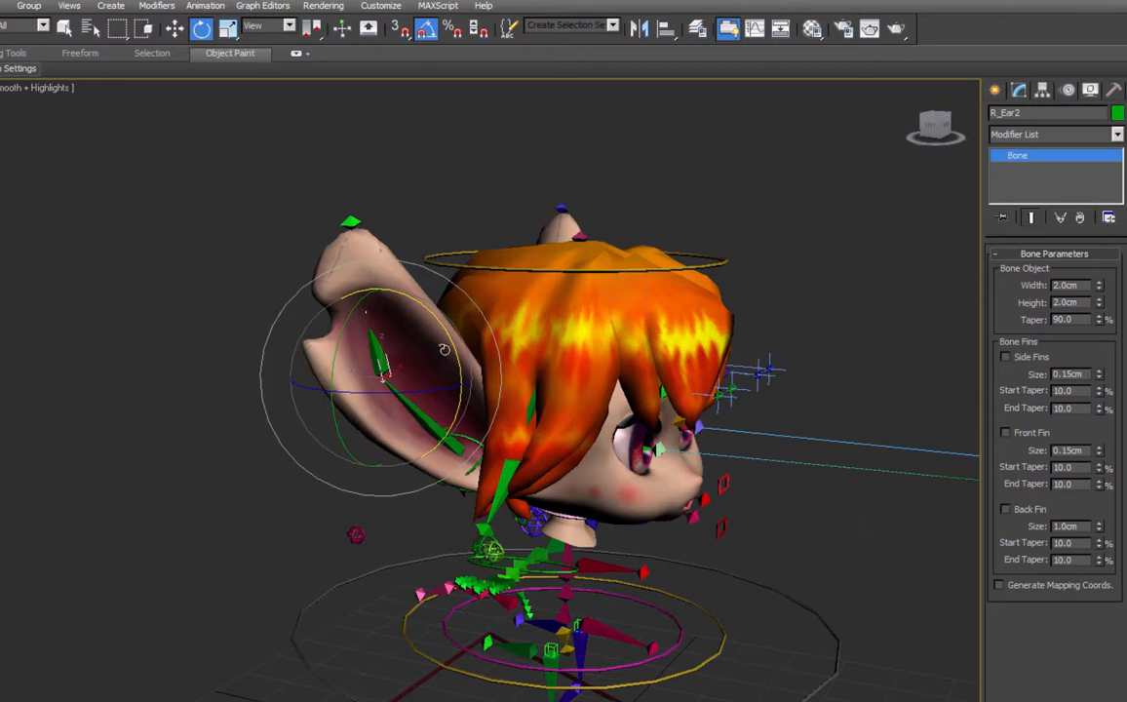
middle_click_drag(395, 338, 378, 341, "alt")
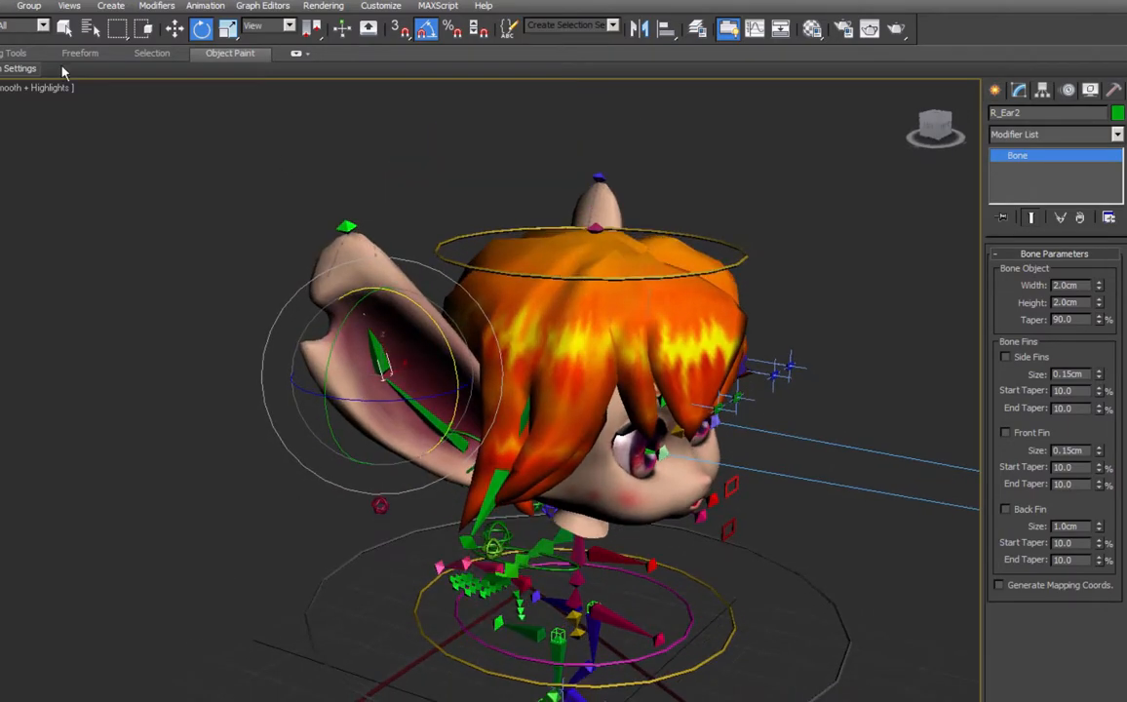
left_click(35, 27)
left_click(20, 134)
middle_click_drag(457, 381, 459, 337, "alt")
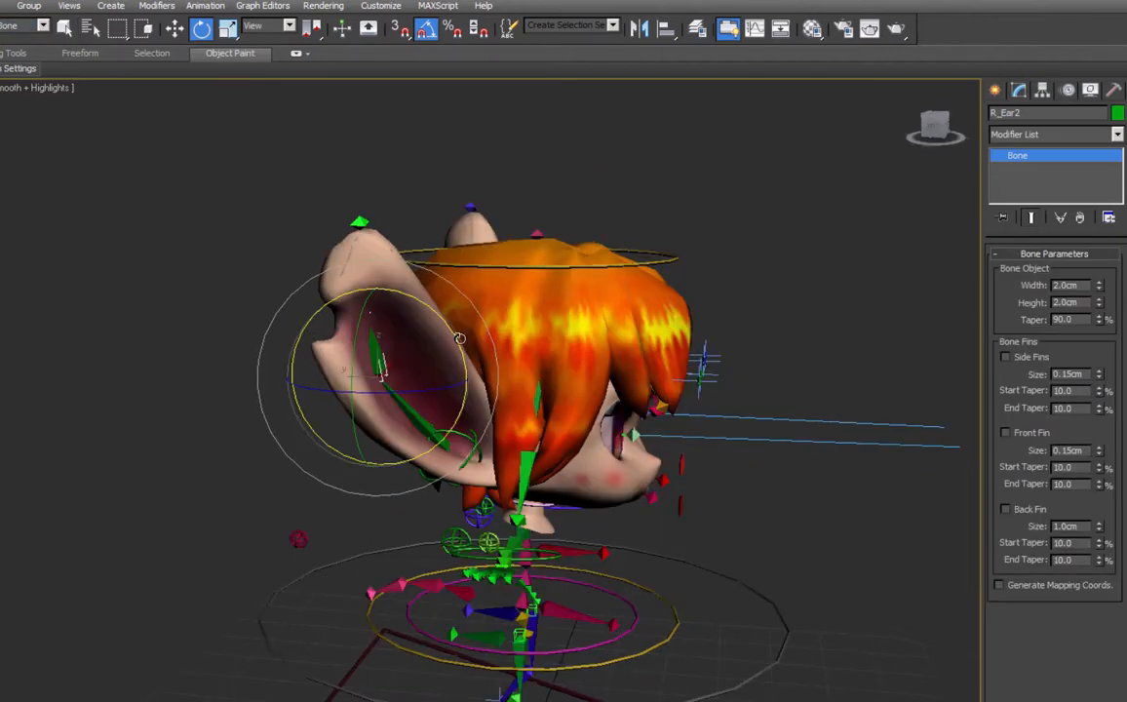
double_click(377, 363)
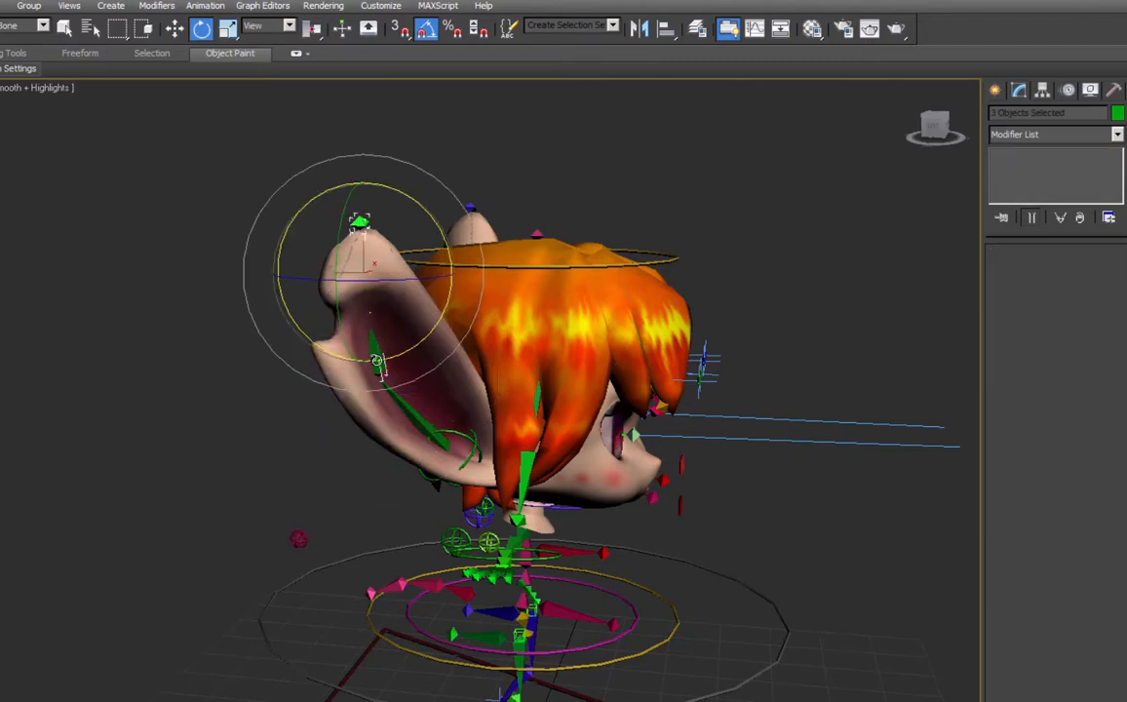
mouse_move(447, 241)
left_mouse_down()
mouse_move(460, 279)
mouse_move(452, 257)
left_mouse_up()
key("ctrl+z")
Set the transform centre to Use Pivot Point Center, test-rotate the R_Ear2 bone chain and undo the rotation.
left_click_drag(313, 30, 319, 57)
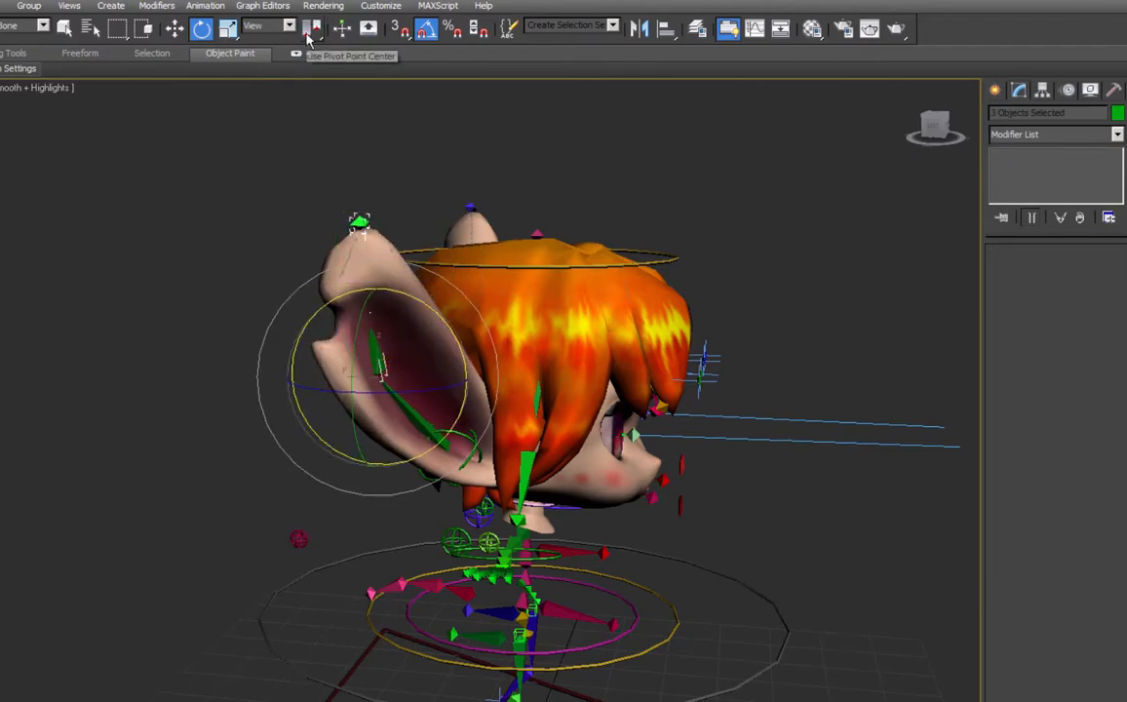
left_click_drag(449, 324, 464, 335)
key("ctrl+z")
Limit selection to shapes, test-rotate R_Ear_Tumbler to swing the right ear, and undo the rotation.
left_click(37, 27)
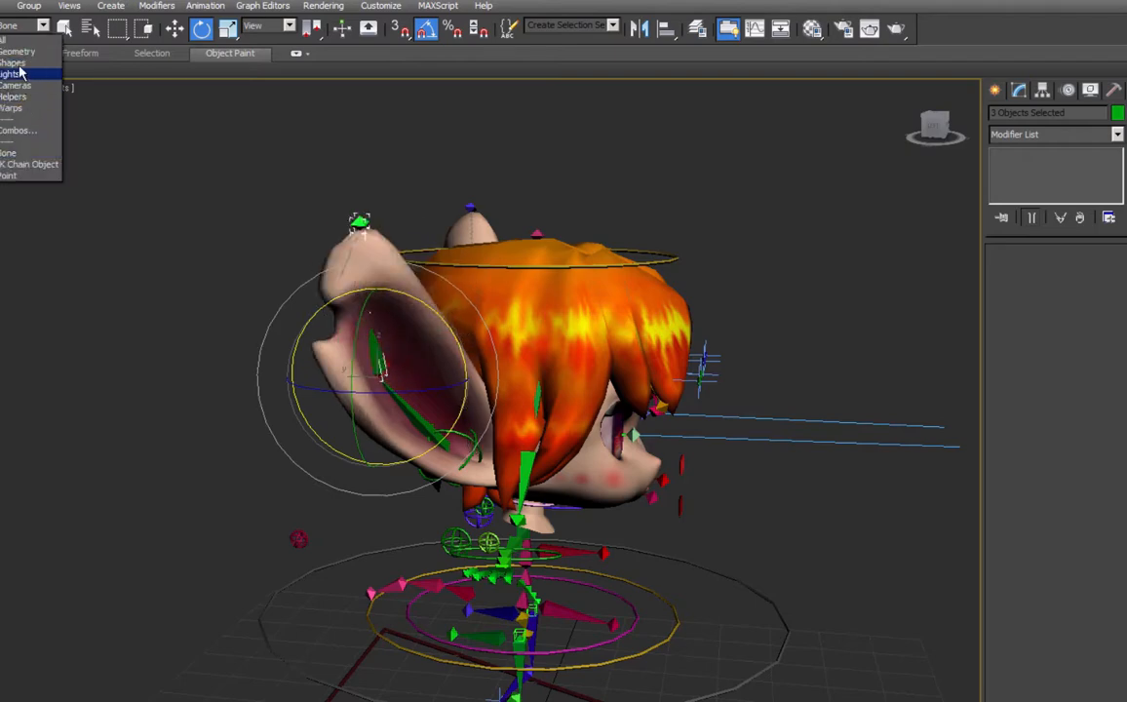
left_click(18, 62)
left_click(469, 438)
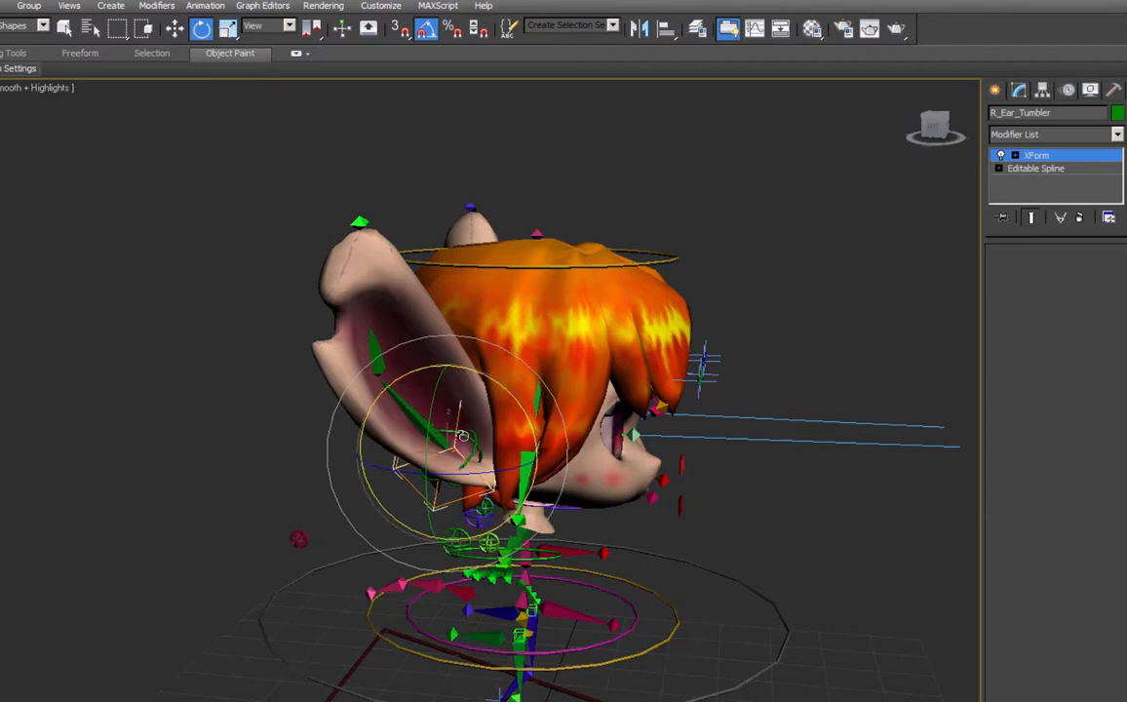
left_click_drag(462, 436, 386, 382)
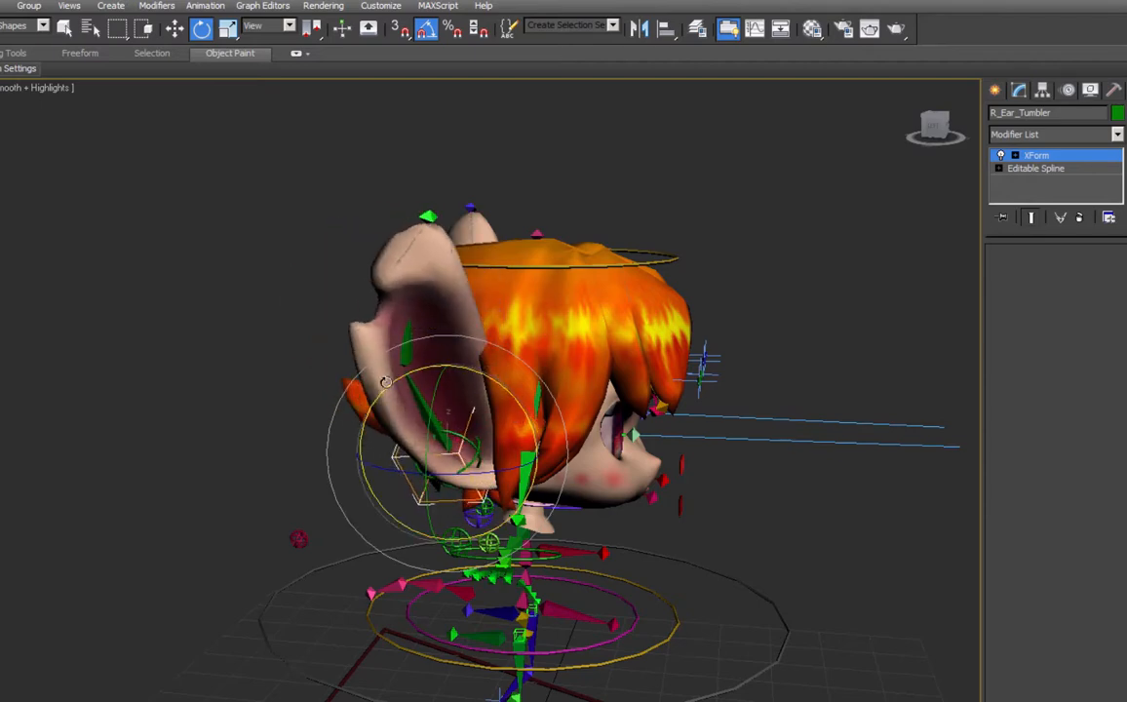
key("ctrl+z")
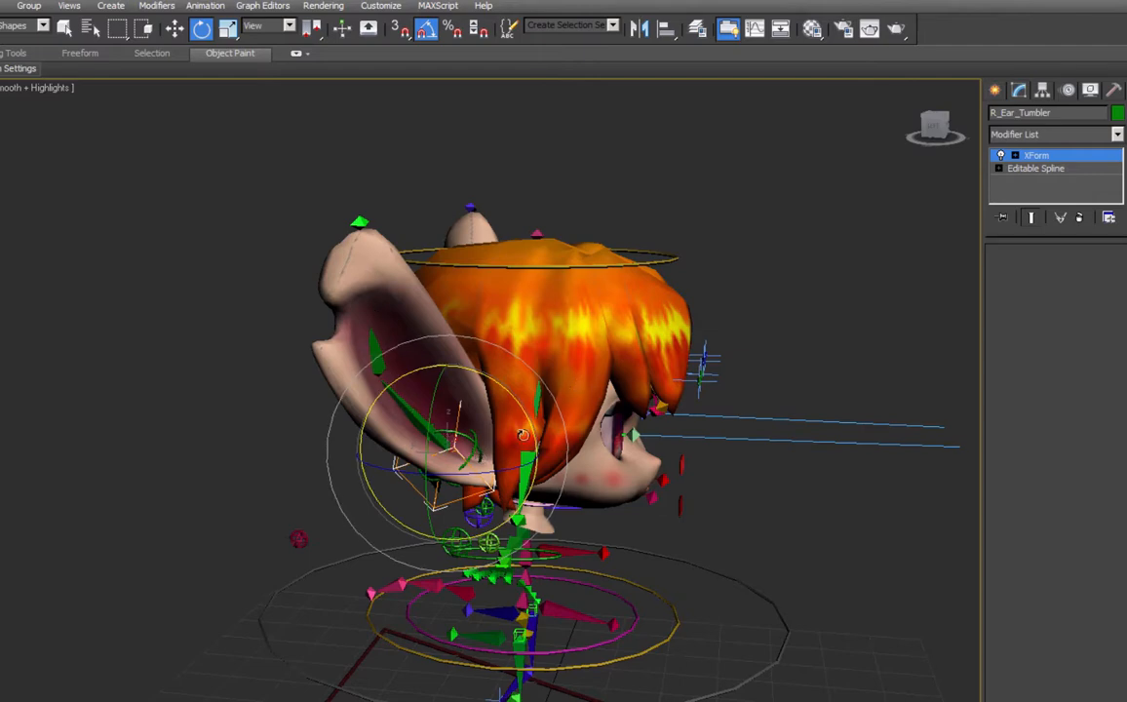
middle_click_drag(614, 408, 678, 461, "alt")
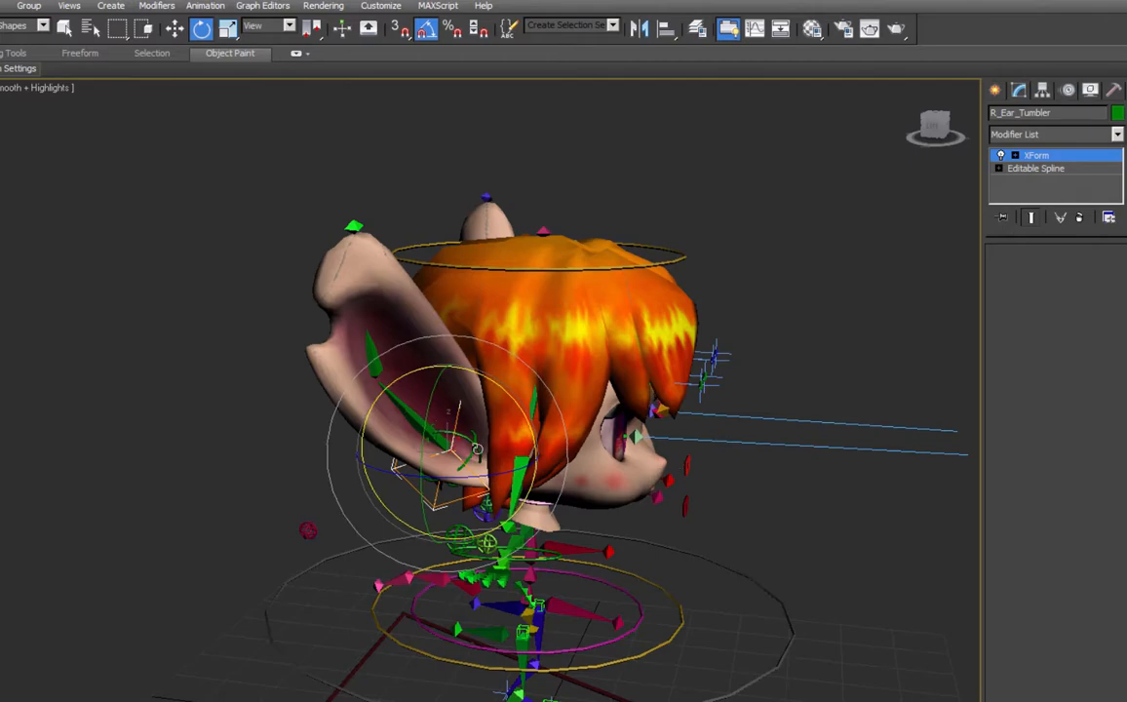
middle_click_drag(468, 468, 614, 489, "alt")
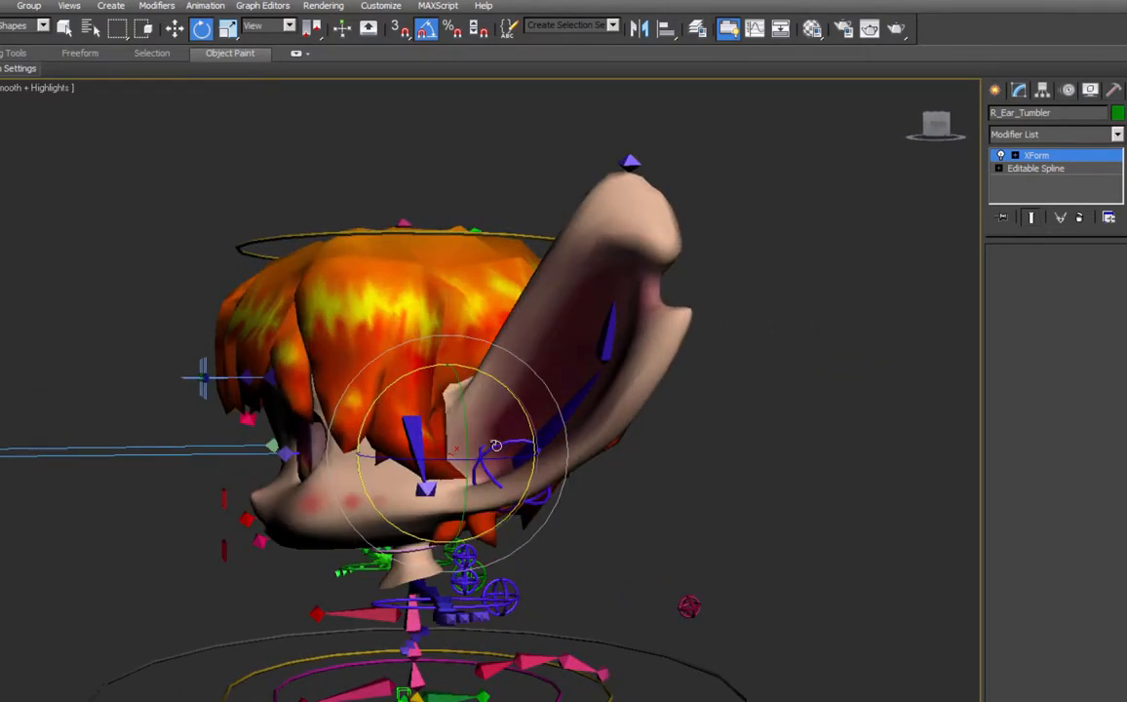
middle_click_drag(495, 446, 730, 460, "alt")
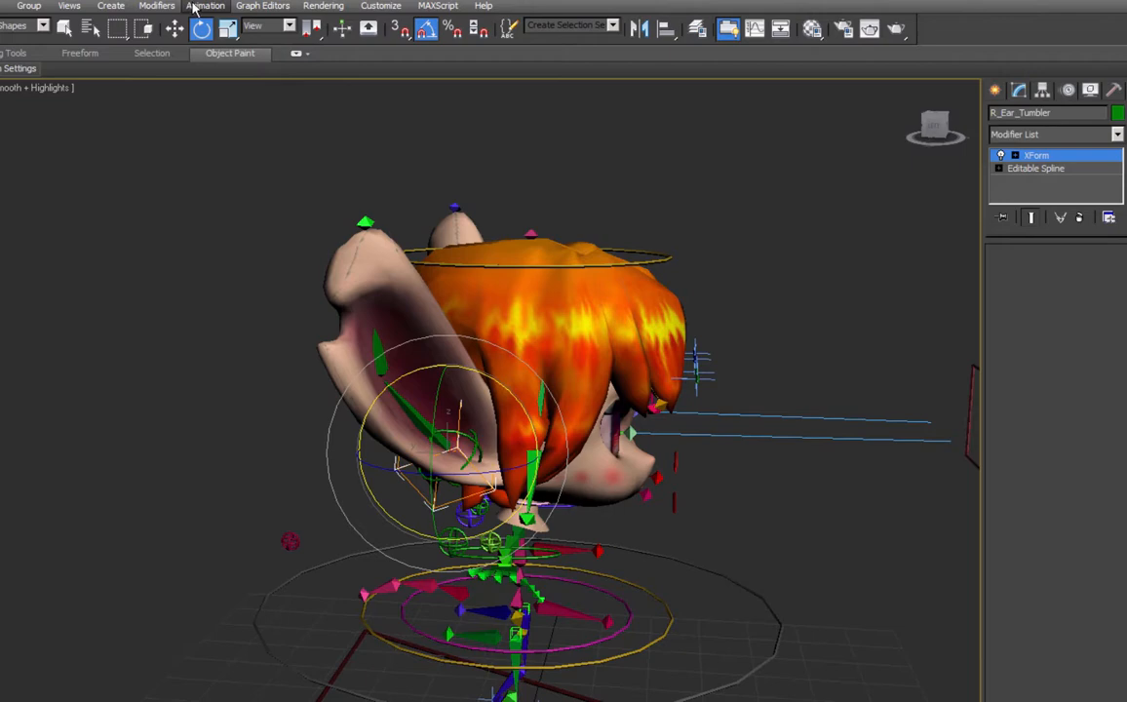
left_click(194, 9)
left_click(825, 179)
left_click(825, 182)
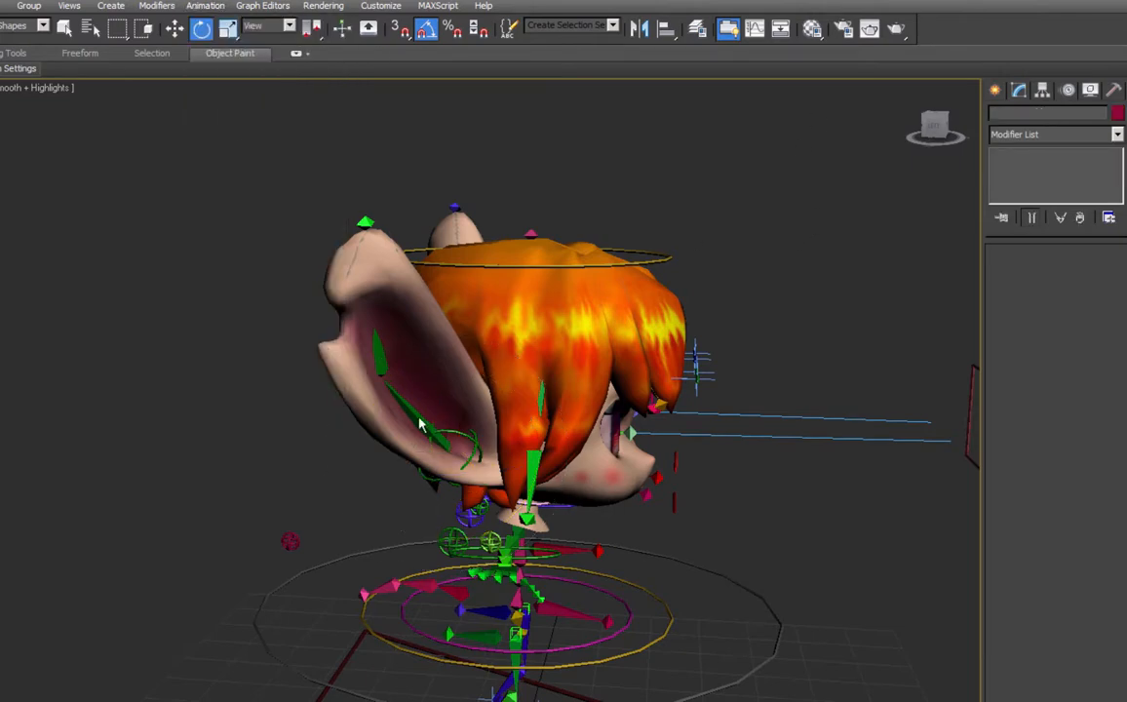
Delete the Orientation Constraint layers from the rotation lists of the R_Ear1 and L_Ear1 bones.
left_click(45, 27)
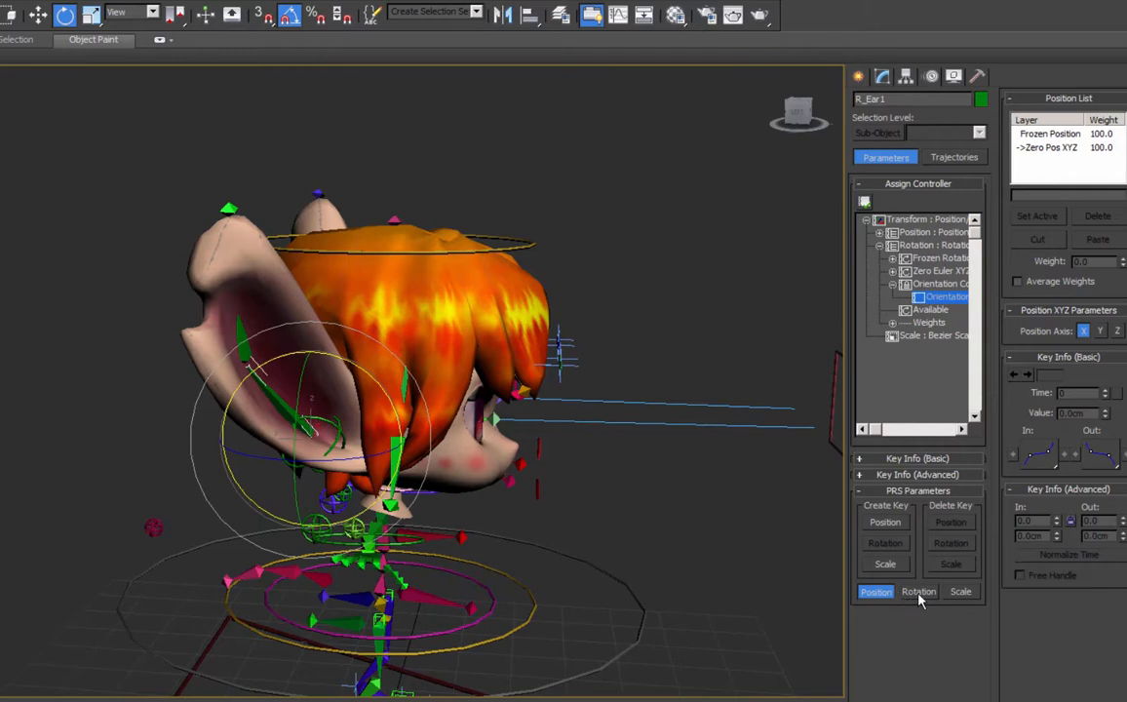
left_click(919, 593)
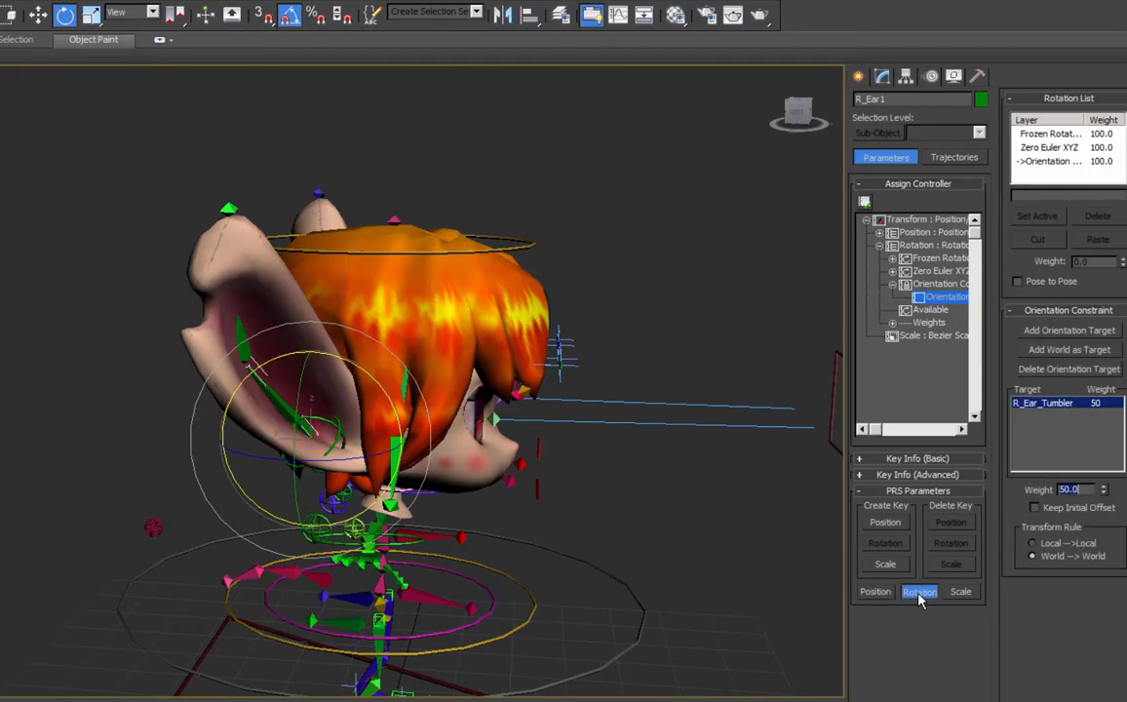
left_click(1053, 162)
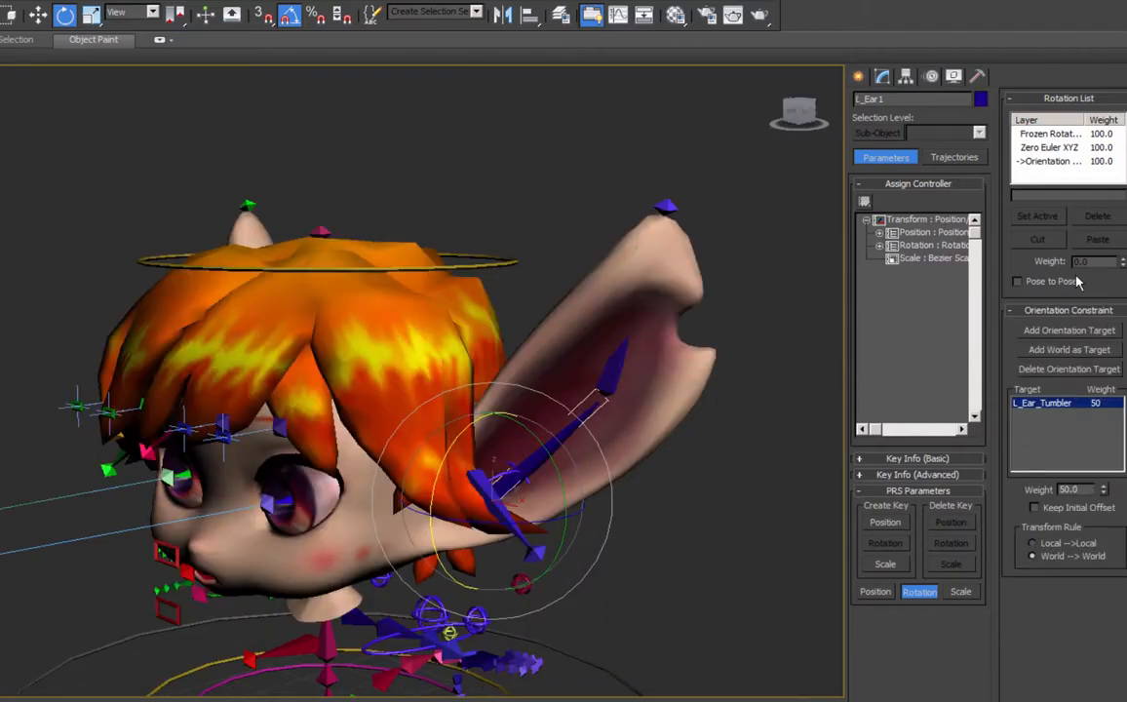
left_click(1063, 161)
left_click(1097, 215)
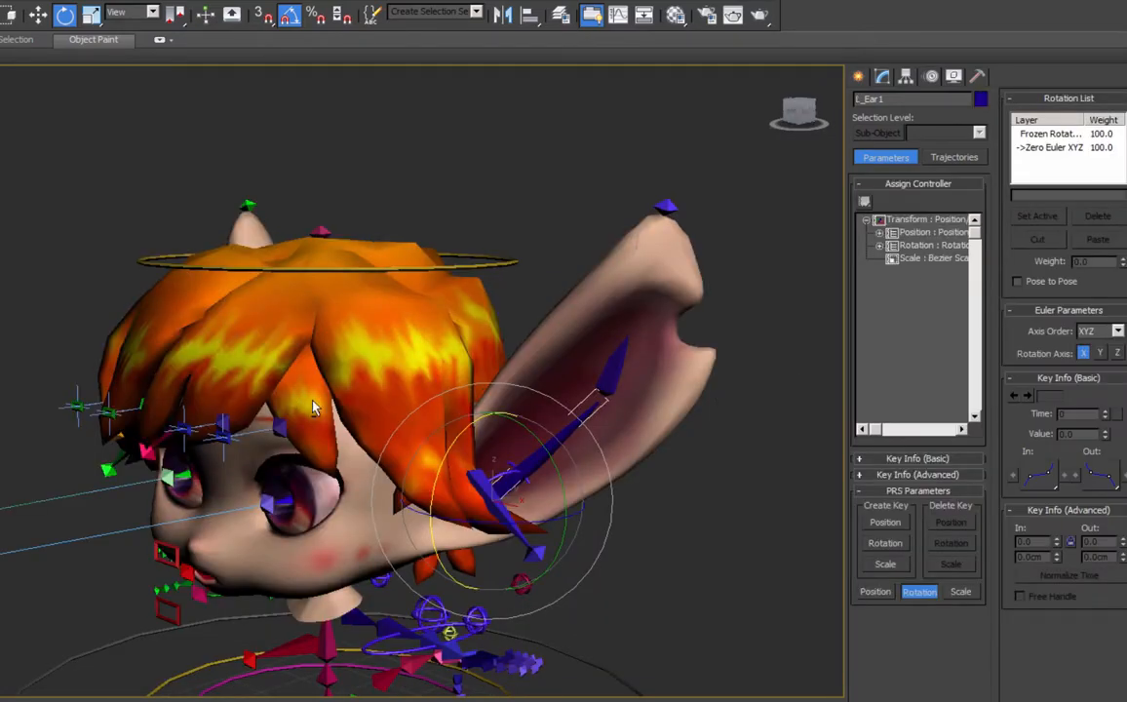
Select the R_Ear_Tumbler and L_Ear_Tumbler controls together and delete them.
middle_click_drag(312, 407, 381, 419, "alt")
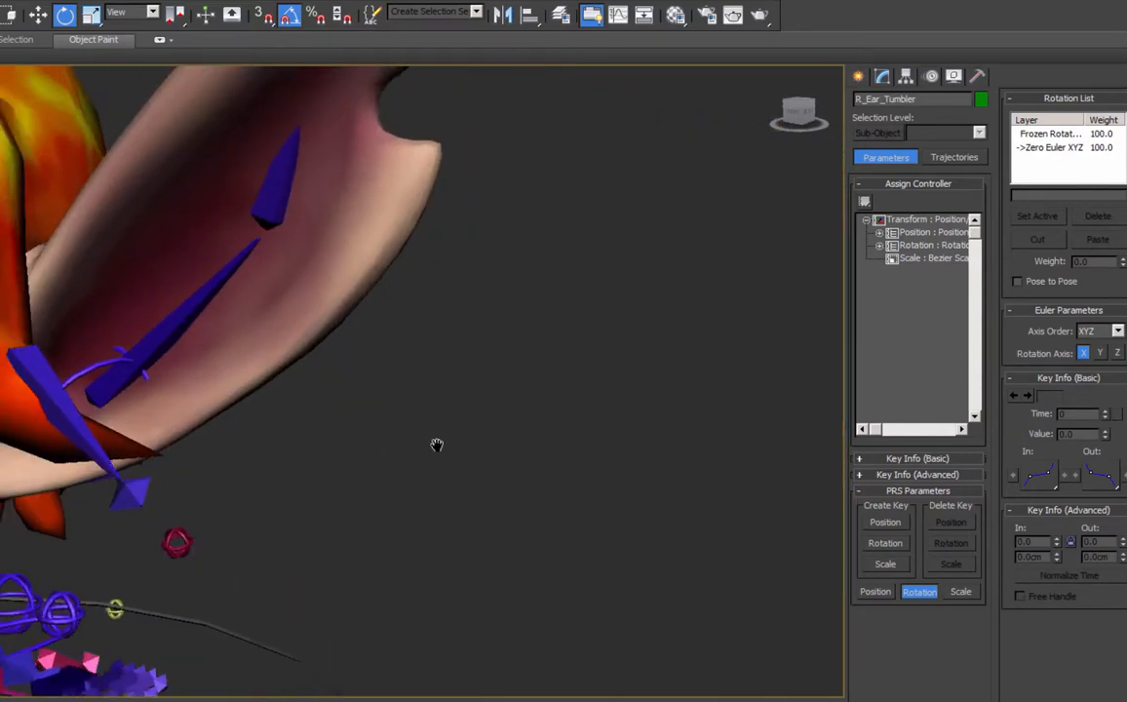
middle_click_drag(435, 446, 263, 404, "alt")
left_click(159, 380, "ctrl")
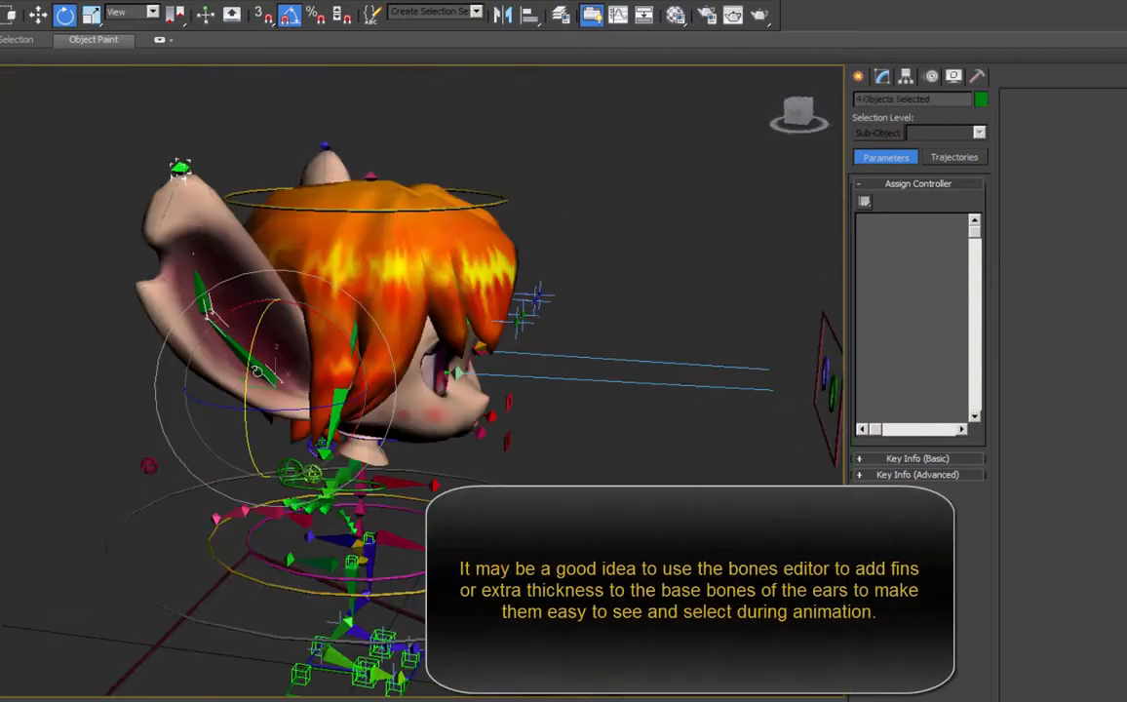
Test-rotate the whole right ear bone chain from its base bone, undo the rotation and leave the Rotate tool.
left_click_drag(271, 303, 337, 365)
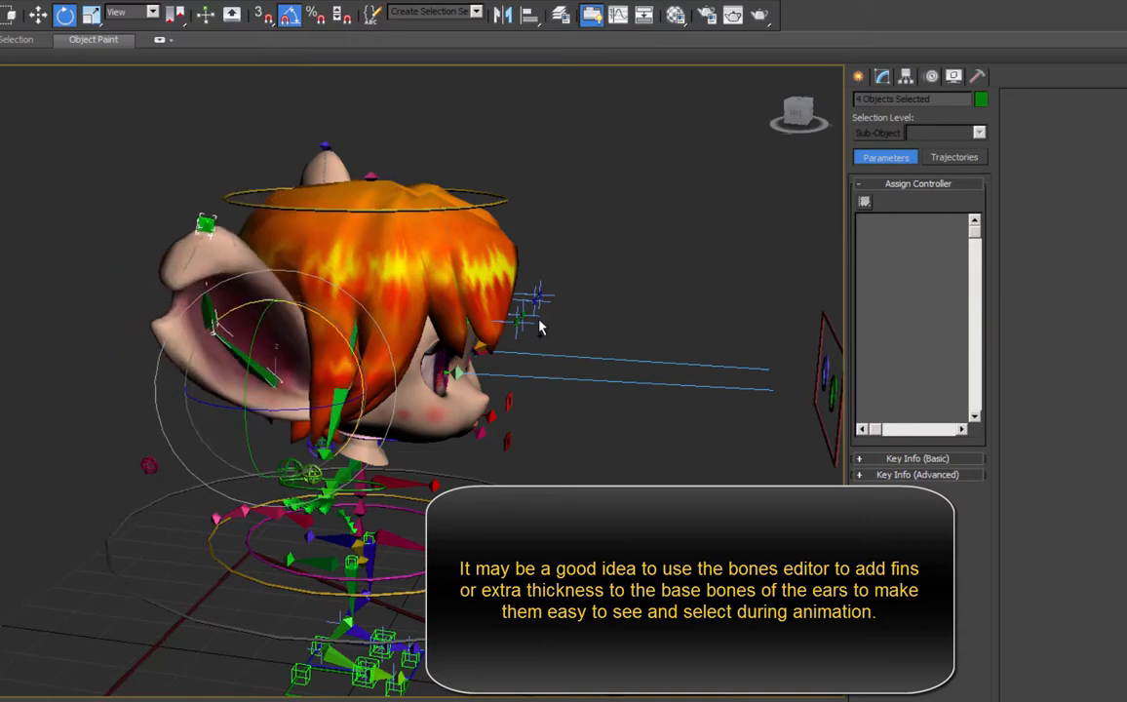
key("ctrl+z")
middle_click_drag(678, 303, 454, 217, "alt")
key("q")
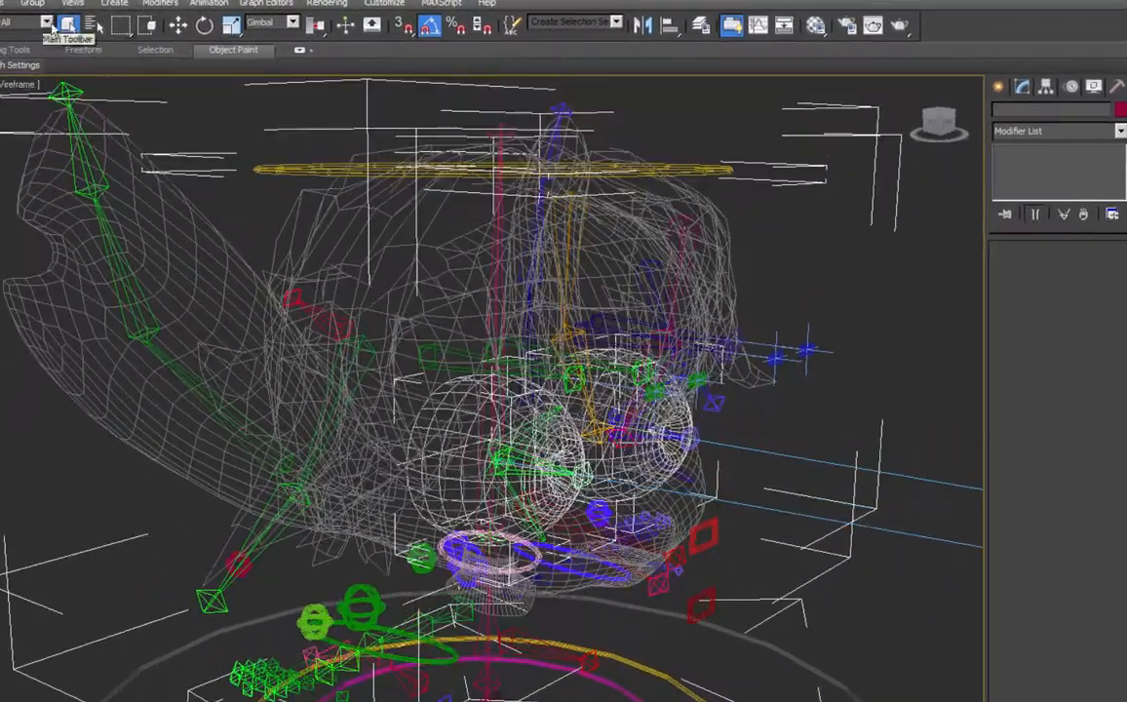
Set the selection filter back to All and select the CTRL_Head ring above the head.
left_click(29, 22)
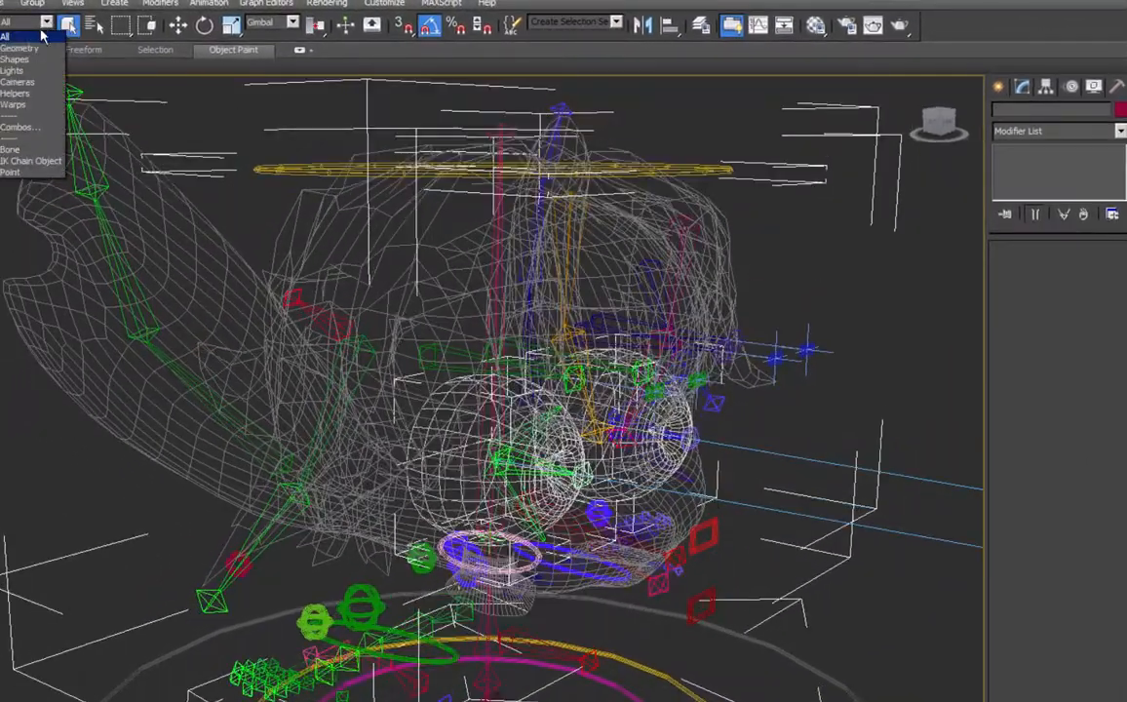
left_click(21, 35)
left_click(294, 167)
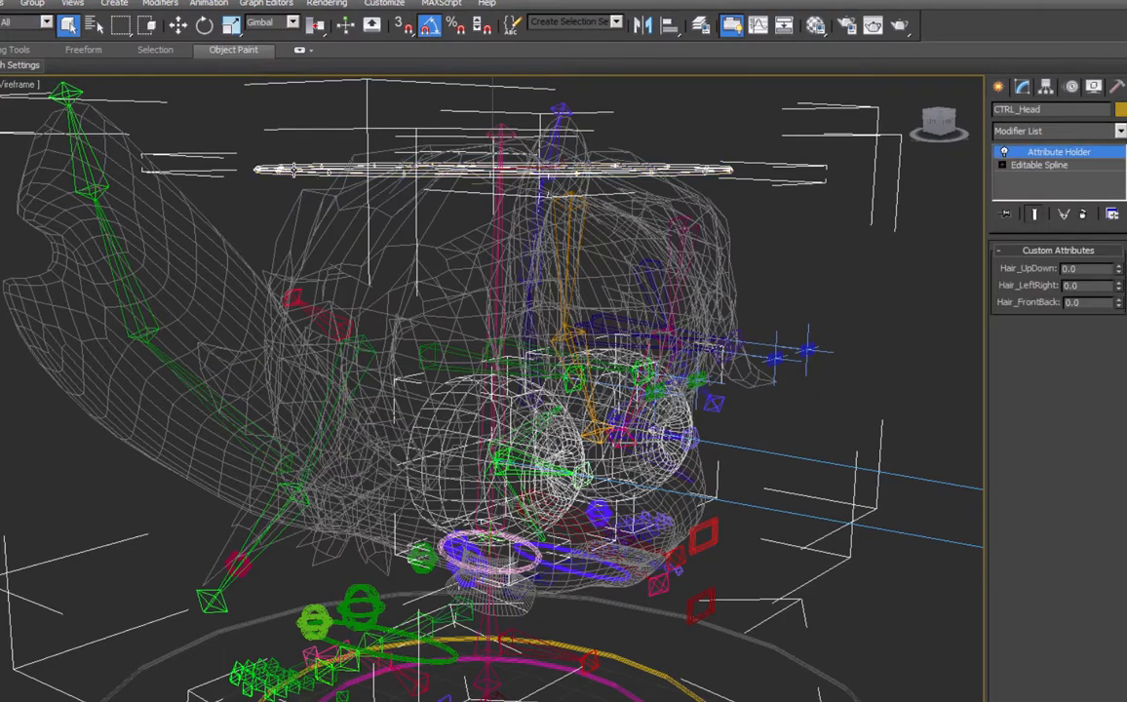
Set up parameter wiring from CTRL_Head's Hair_UpDown custom attribute to the Zero Euler XYZ X Rotation of the R_Hair1 bone.
right_click(294, 168)
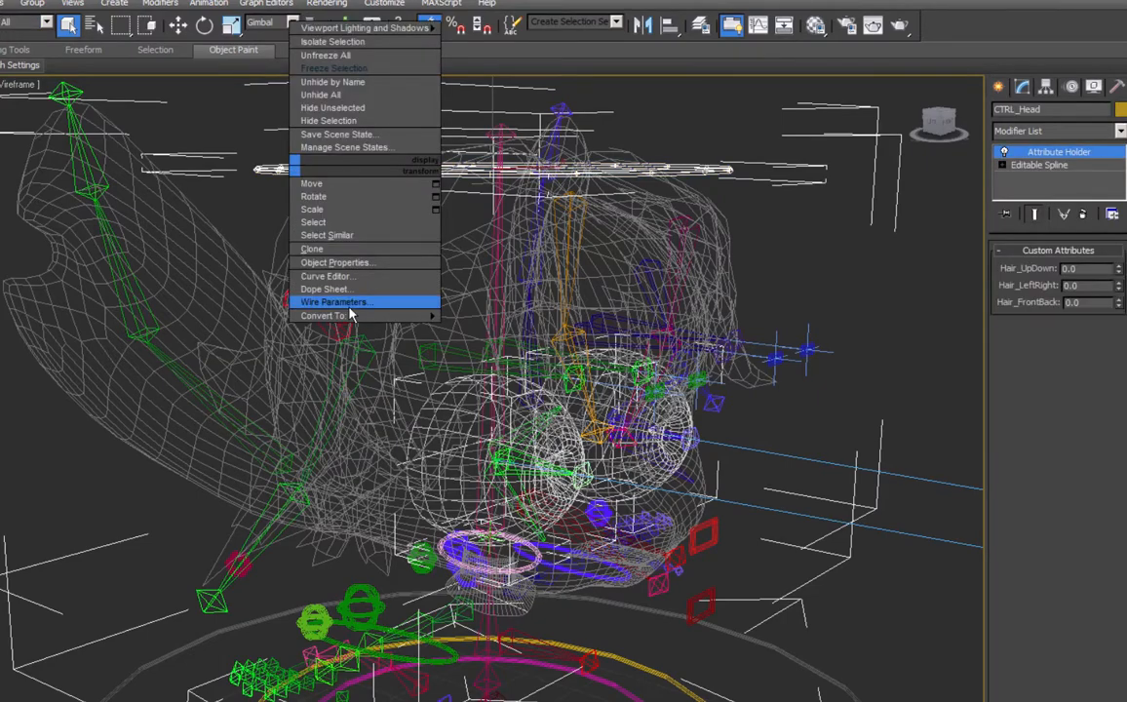
left_click(349, 302)
mouse_move(489, 190)
mouse_move(364, 190)
mouse_move(261, 190)
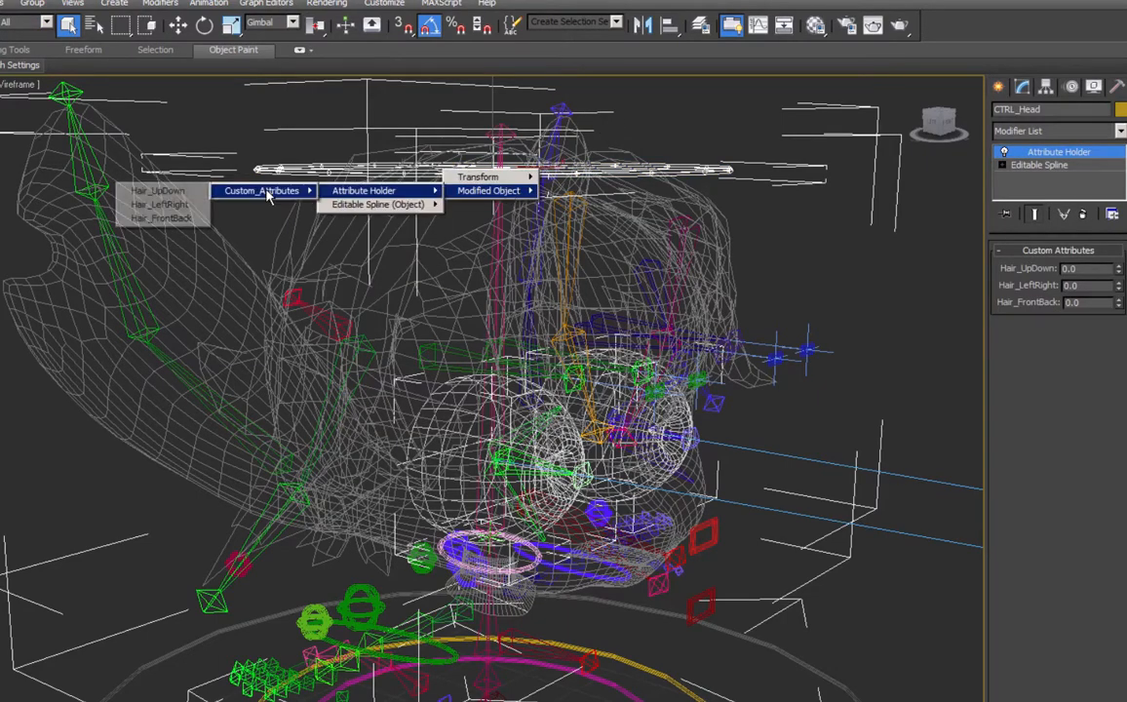
left_click(169, 191)
left_click(336, 349)
mouse_move(358, 352)
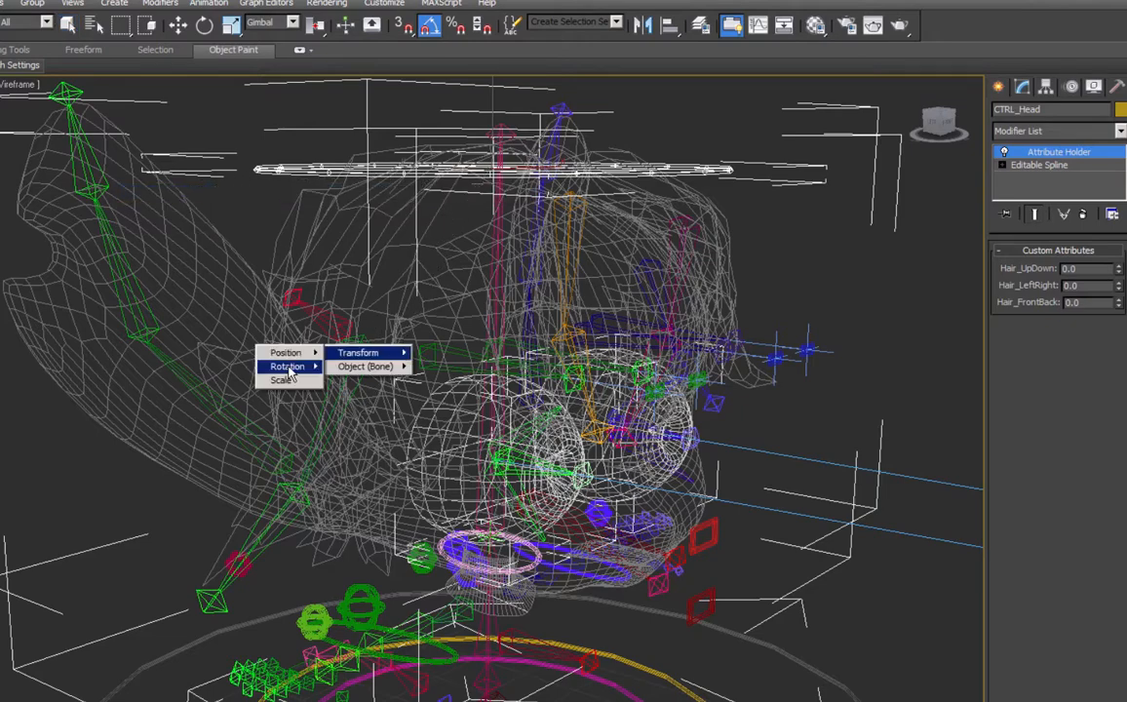
mouse_move(288, 368)
mouse_move(222, 384)
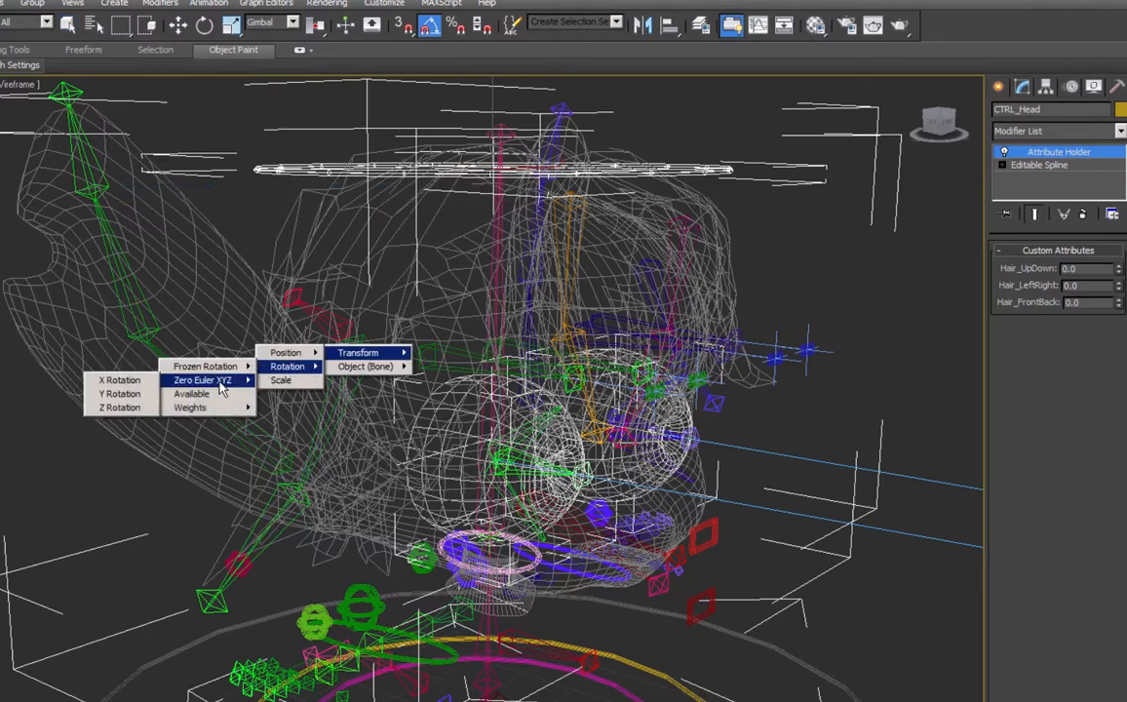
left_click(119, 380)
Try a one-way connection from Hair_UpDown to R_Hair1's X Rotation, move the wiring dialog off the attributes, and undo the connection.
left_click(764, 220)
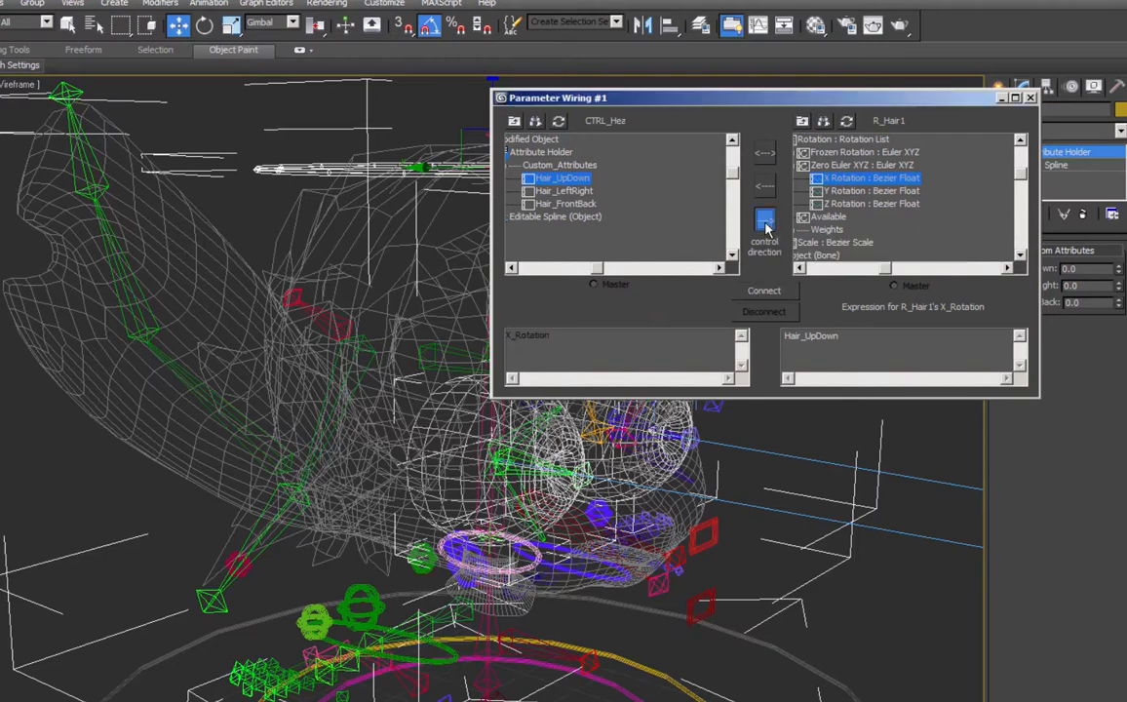
left_click(771, 292)
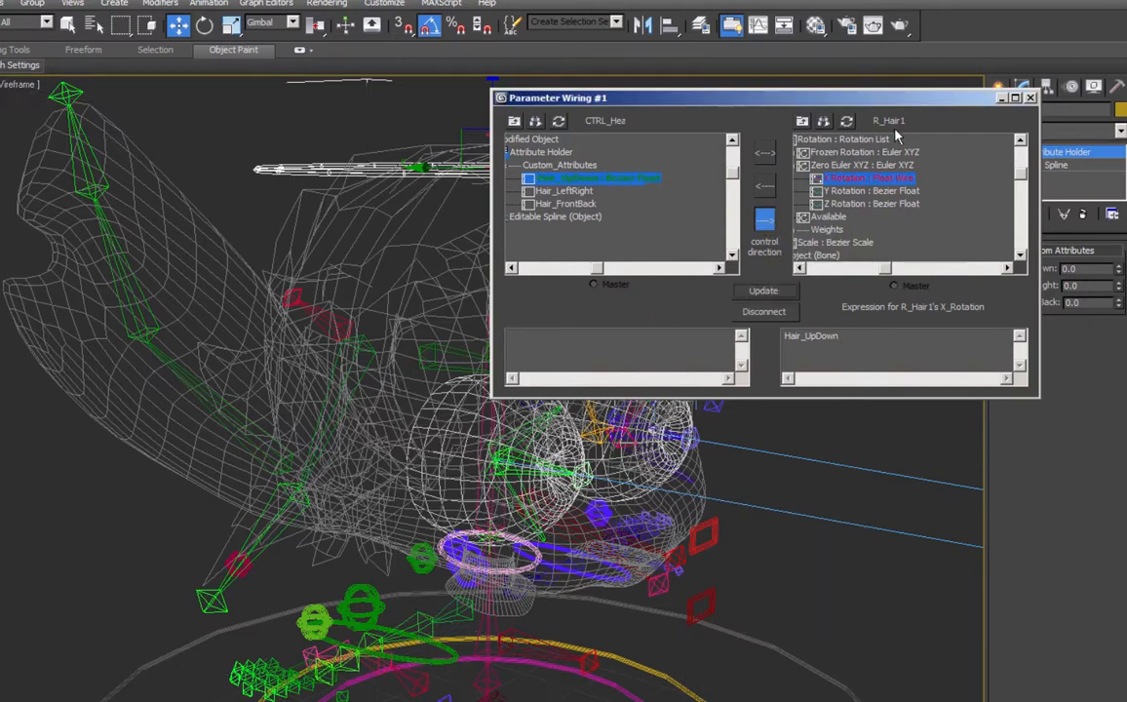
left_click_drag(944, 104, 988, 433)
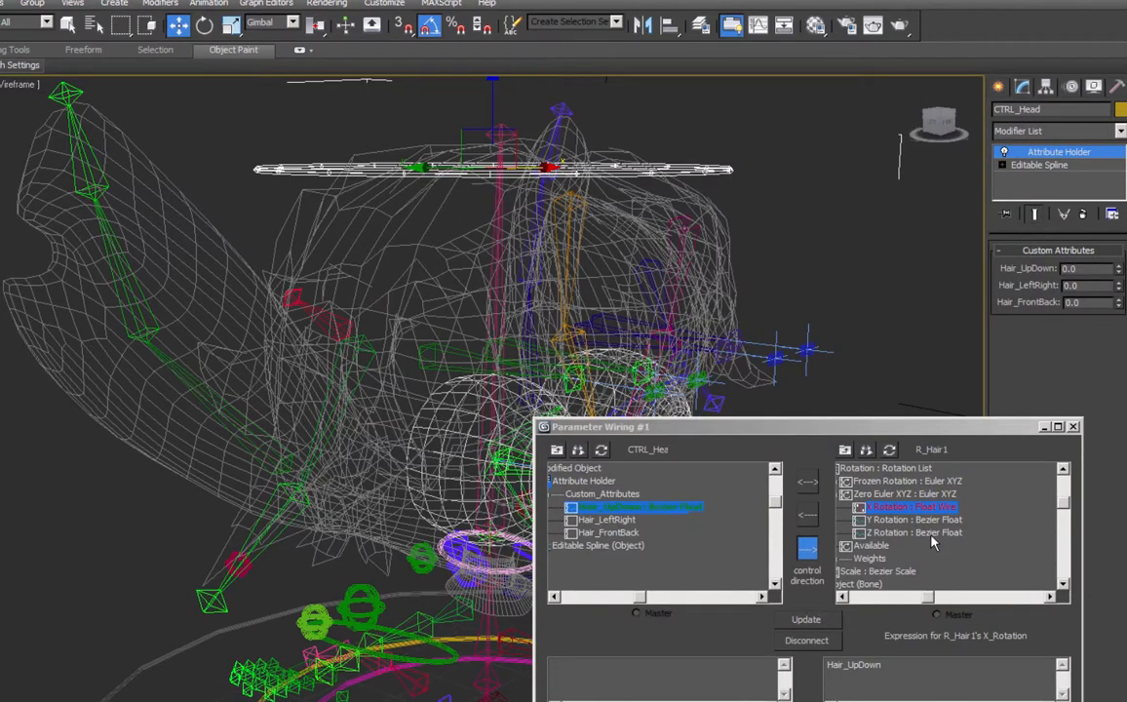
key("ctrl+z")
Wire Hair_UpDown one-way to R_Hair1's Z Rotation with the expression Hair_UpDown*0.1 and test the attribute.
left_click(931, 535)
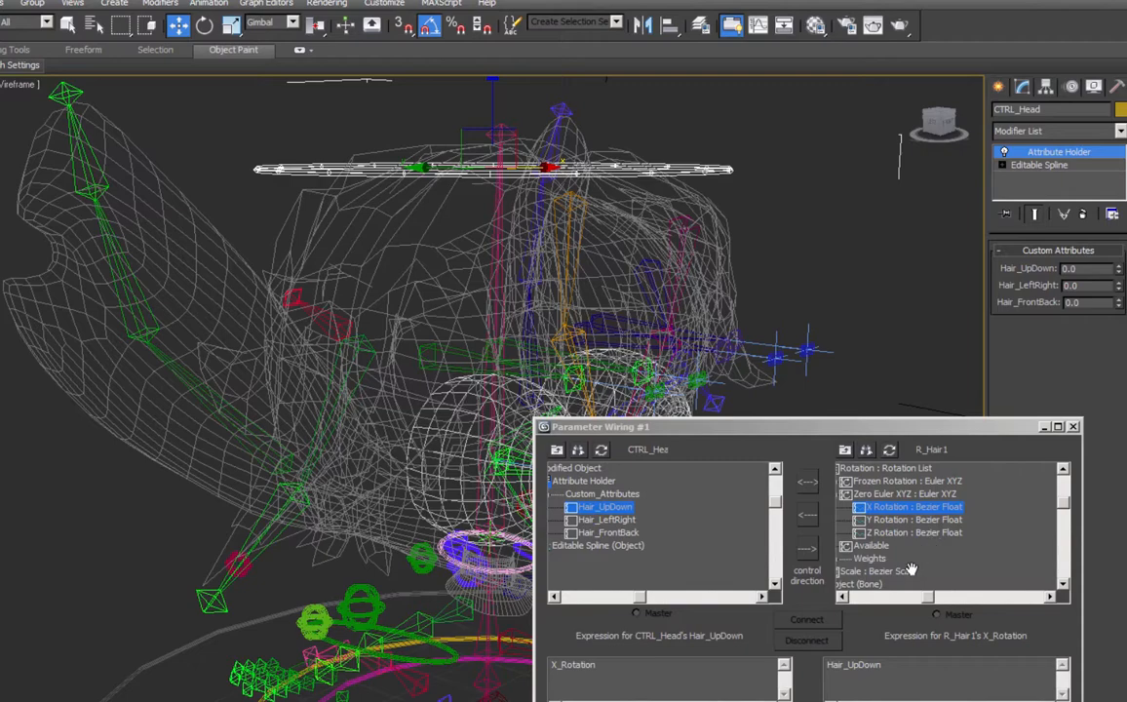
left_click(807, 548)
left_click(807, 619)
left_click(907, 666)
type("*0.")
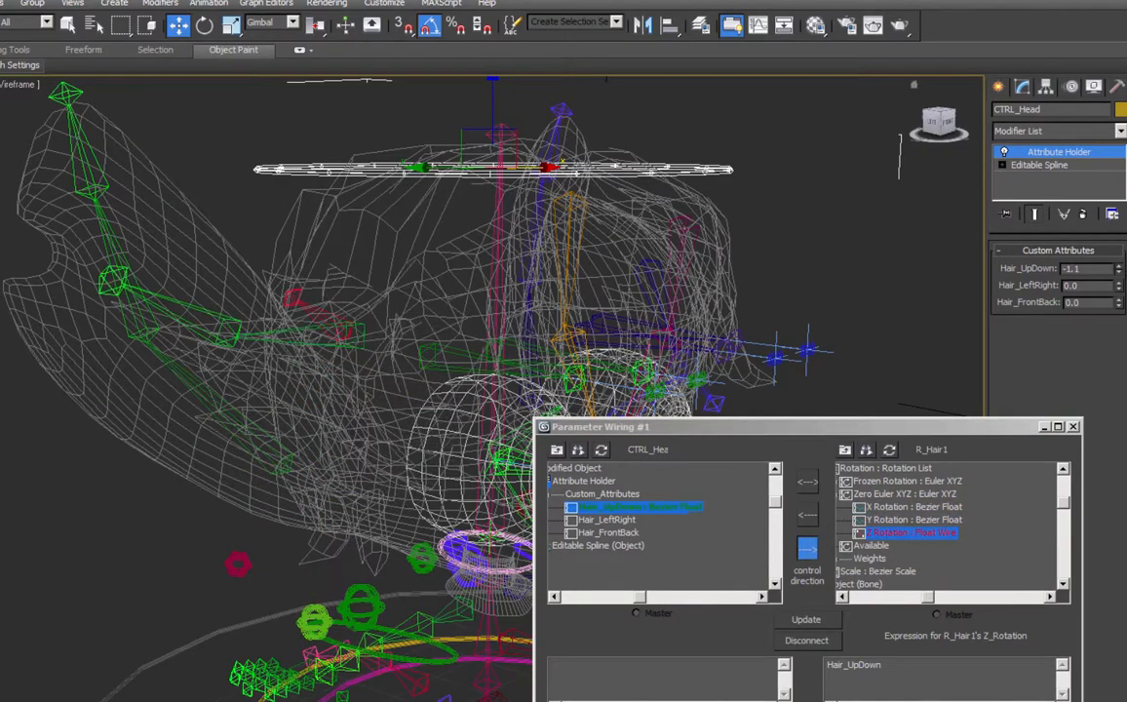
type("1")
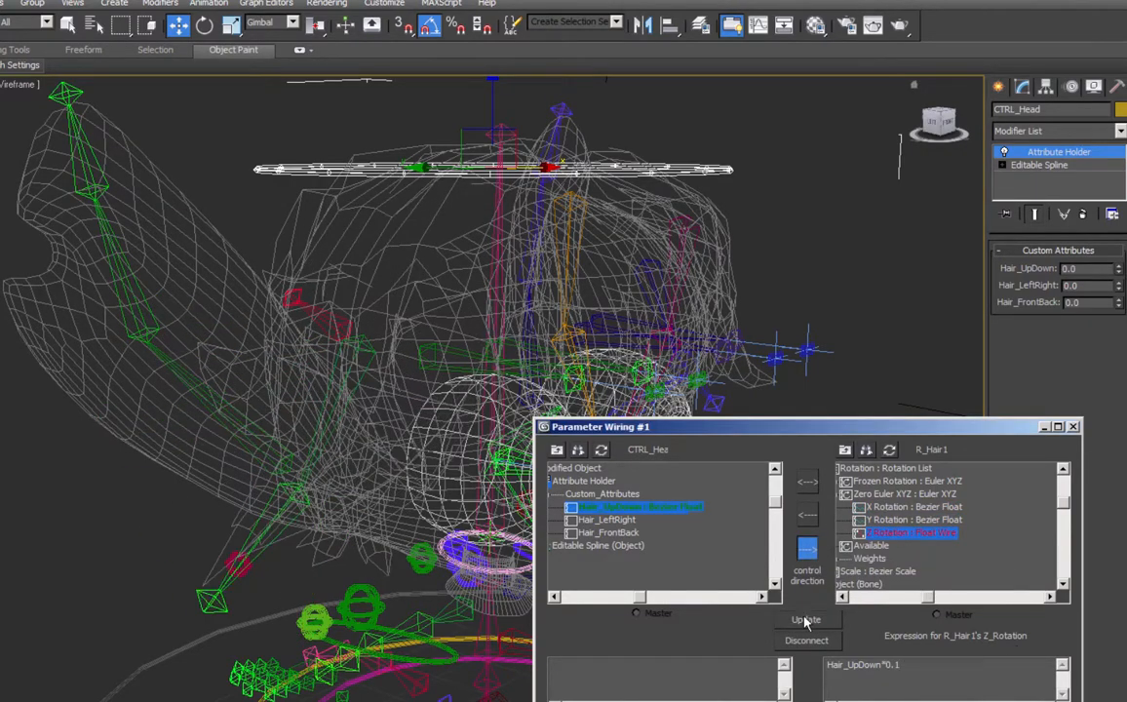
left_click(806, 621)
mouse_move(1118, 270)
left_mouse_down()
mouse_move(1115, 387)
mouse_move(1116, 273)
left_mouse_up()
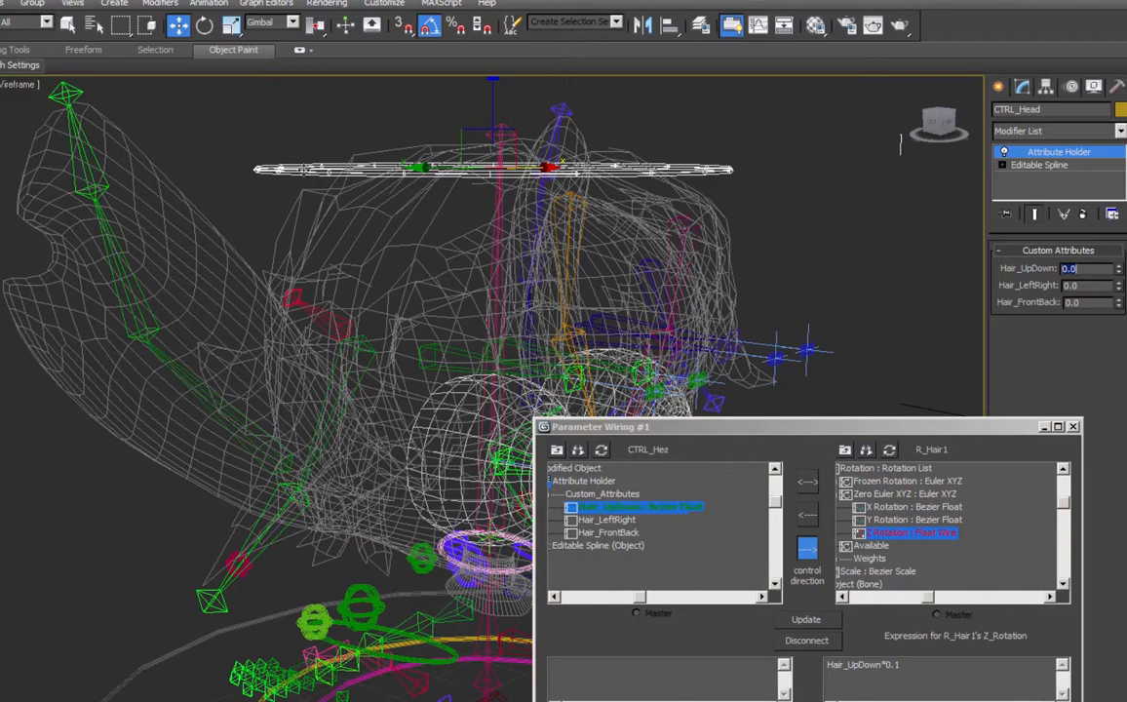
Wire CTRL_Head's Hair_UpDown one-way to the Zero Euler XYZ Z Rotation of the R_Hair2 bone with the expression Hair_UpDown*0.15.
right_click(302, 172)
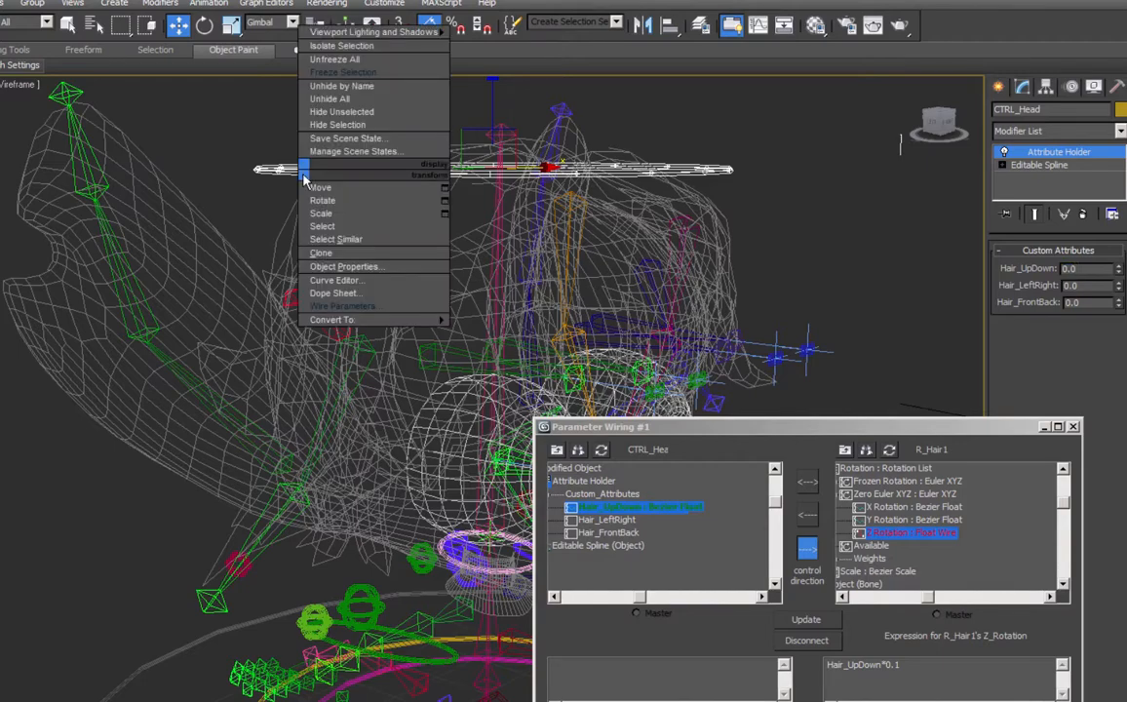
left_click(356, 308)
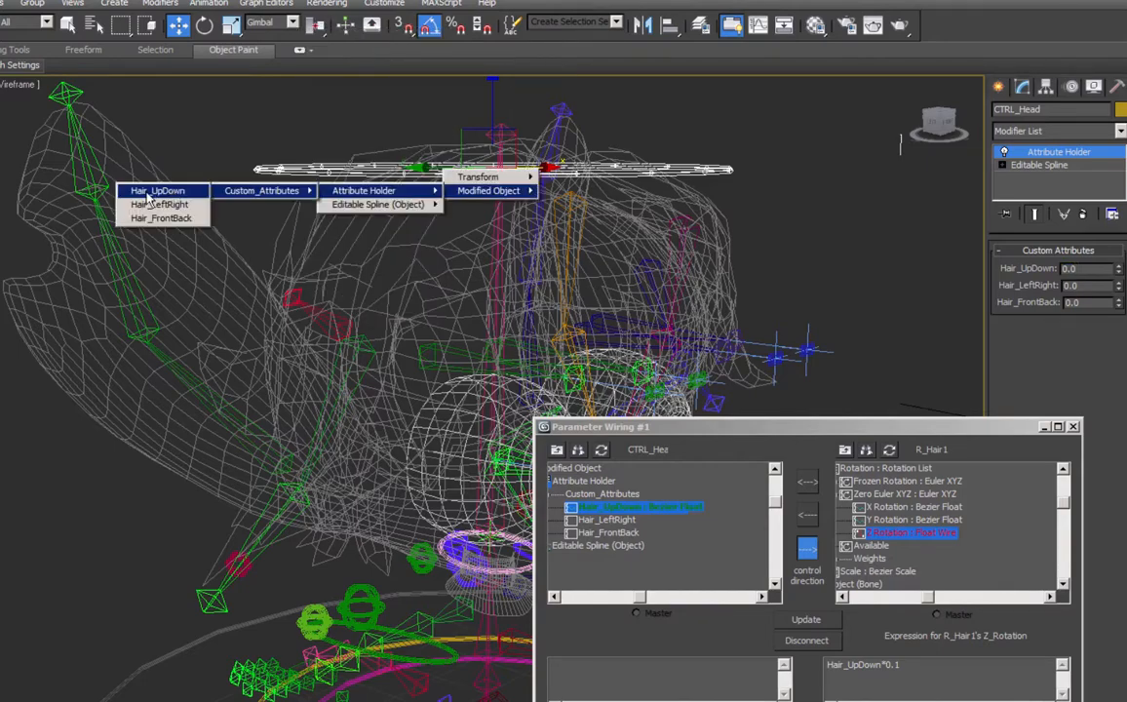
left_click(152, 191)
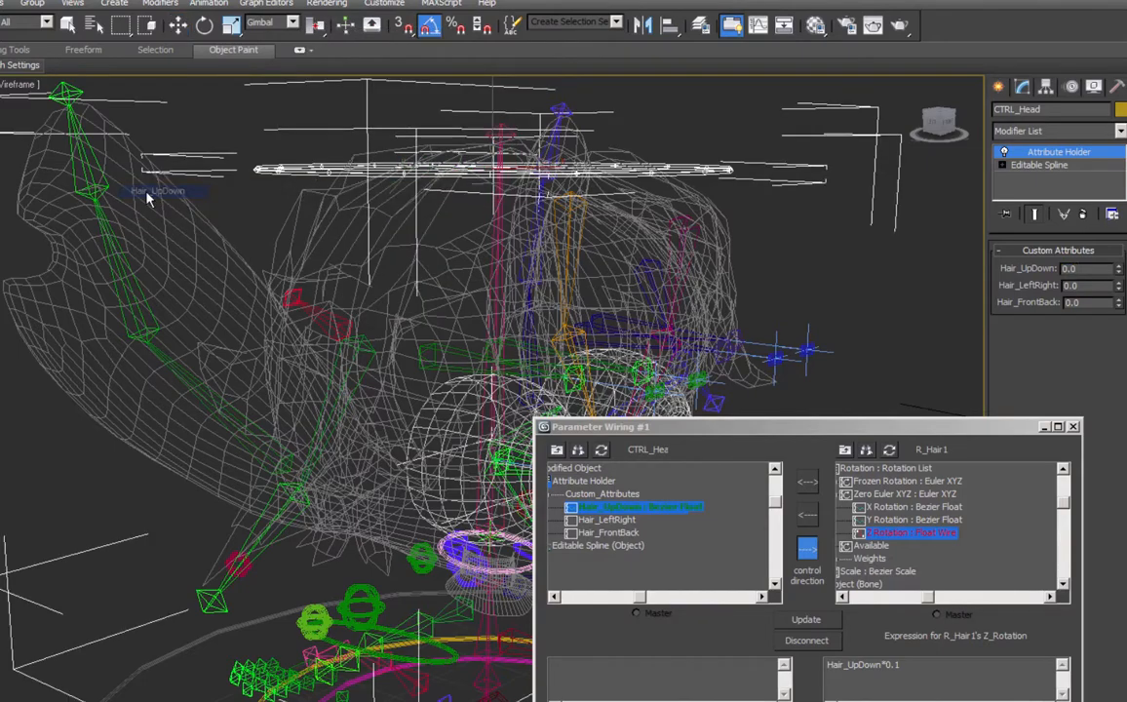
left_click(261, 536)
mouse_move(255, 546)
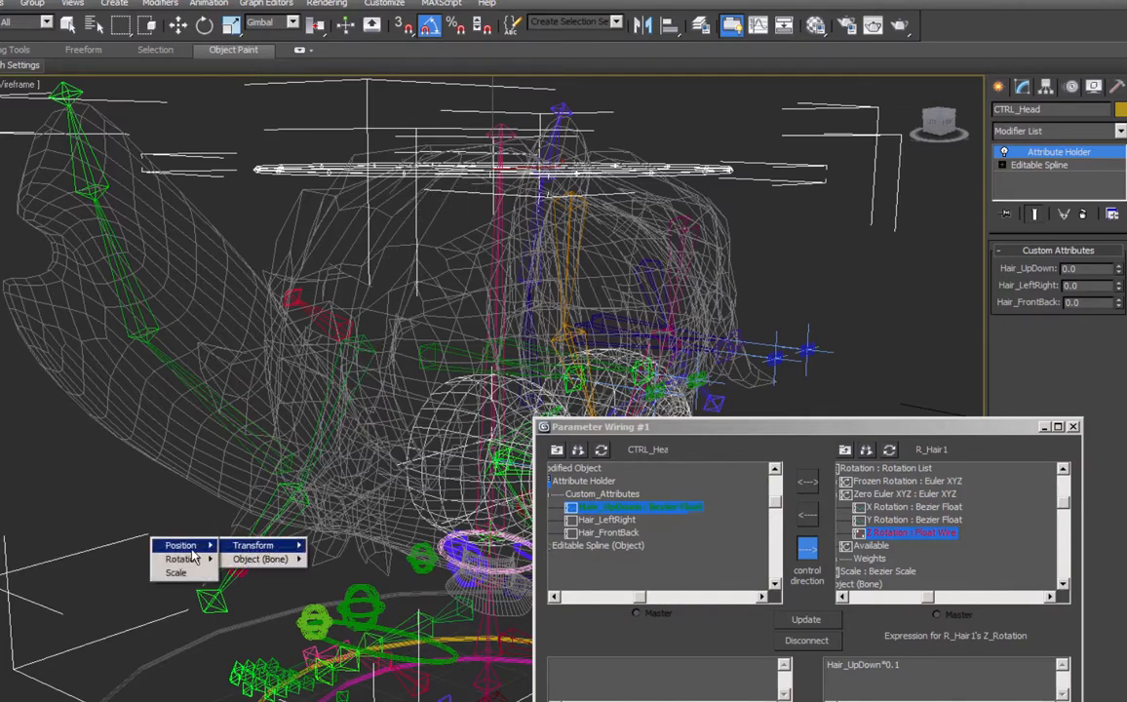
mouse_move(183, 558)
mouse_move(119, 575)
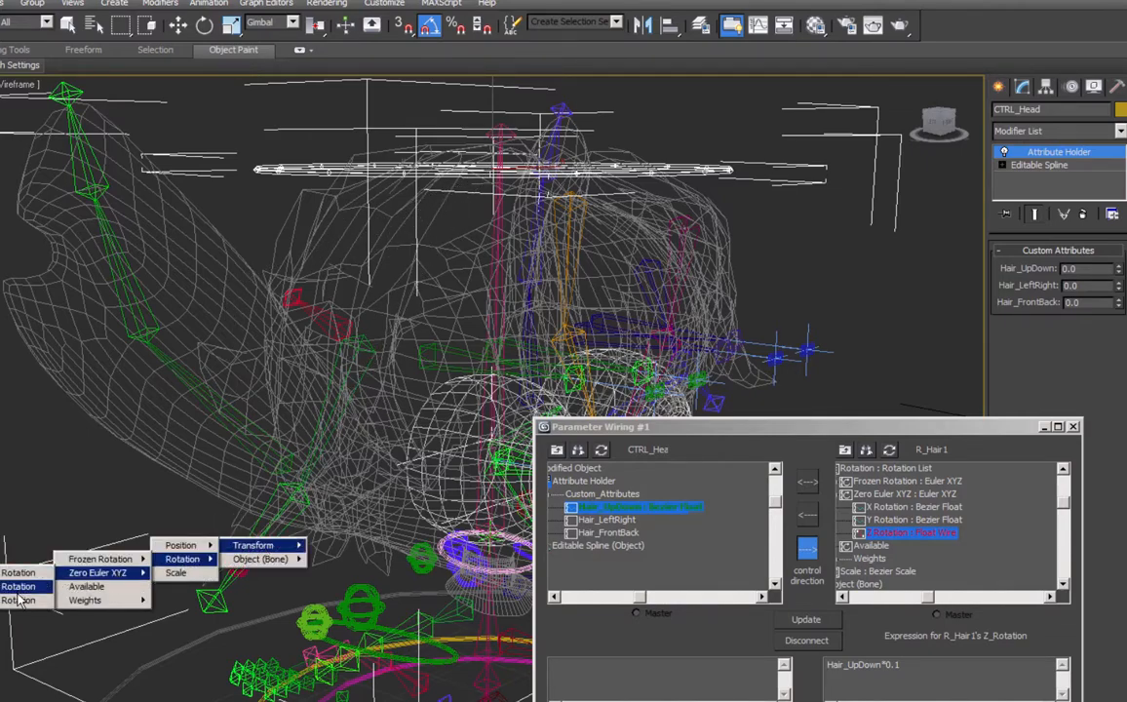
left_click(19, 601)
Test the Hair_UpDown attribute in both directions on the right hair bones and cancel the change.
mouse_move(1117, 269)
left_mouse_down()
mouse_move(1116, 304)
mouse_move(1104, 284)
left_mouse_up()
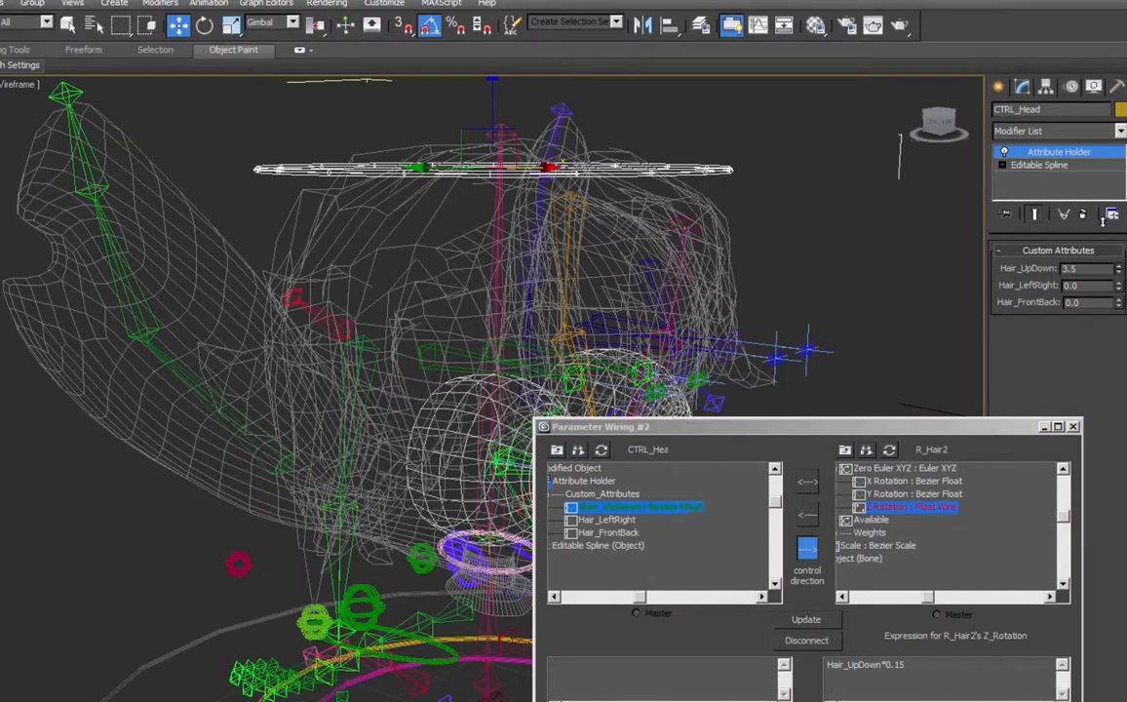
left_click_drag(1103, 222, 1097, 277)
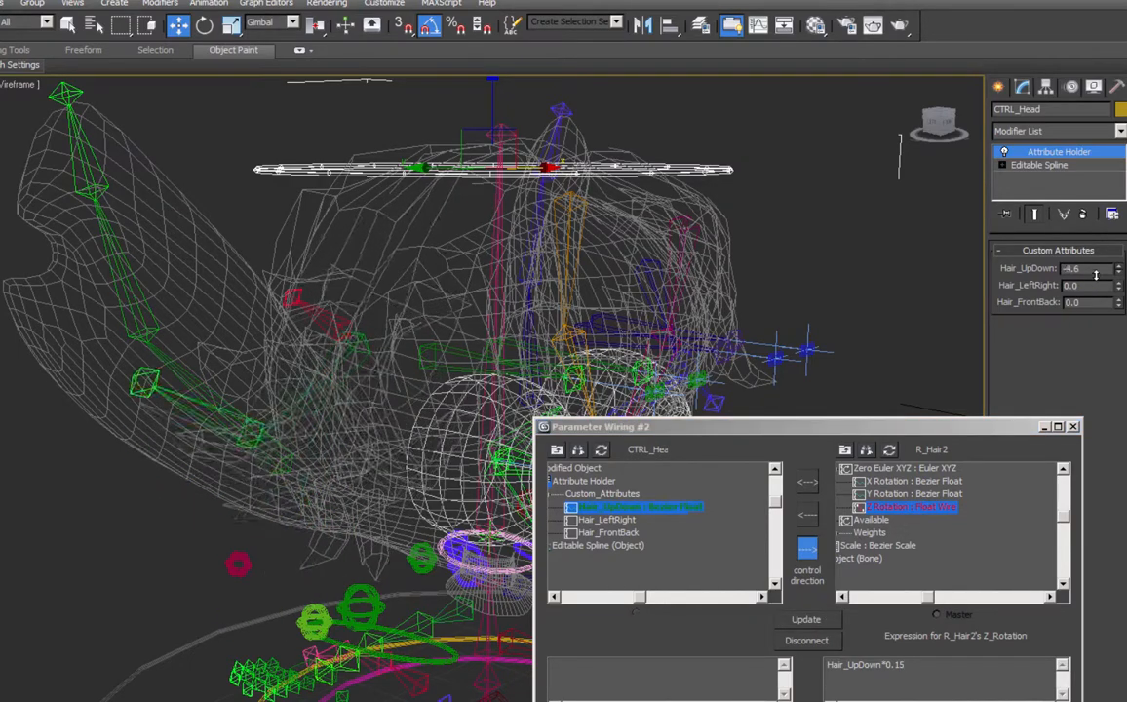
right_click(1097, 277)
Wire Hair_LeftRight one-way to R_Hair2's Y Rotation with the expression Hair_LeftRight*0.15.
left_click(605, 520)
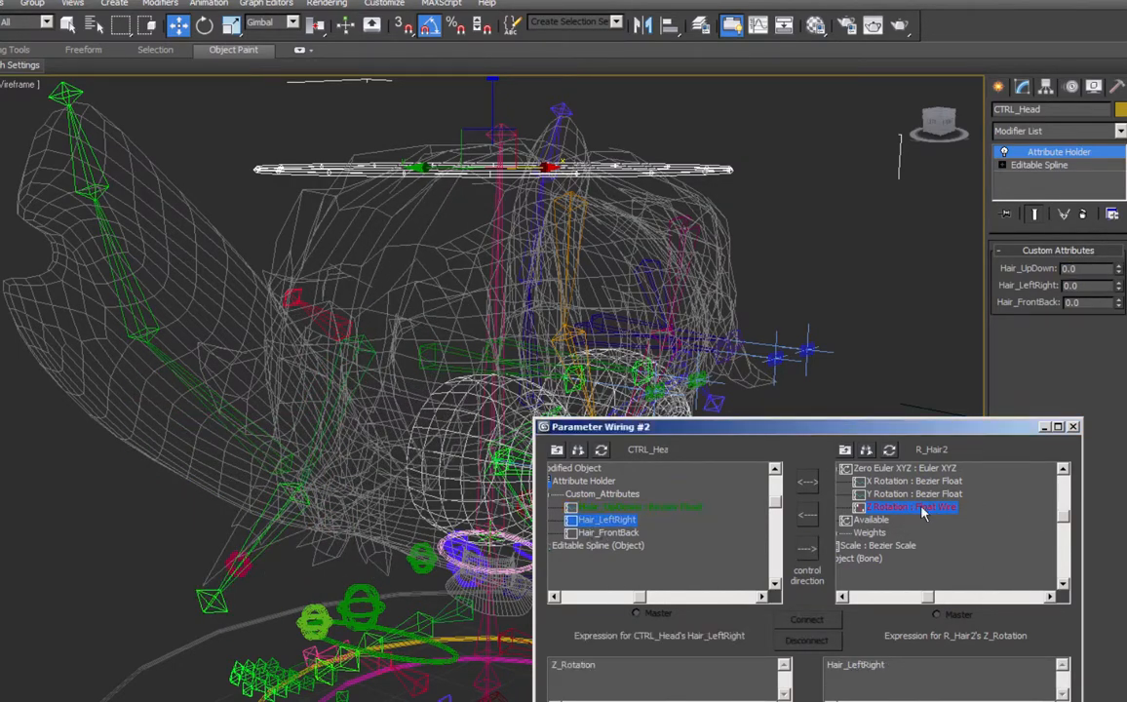
left_click(903, 494)
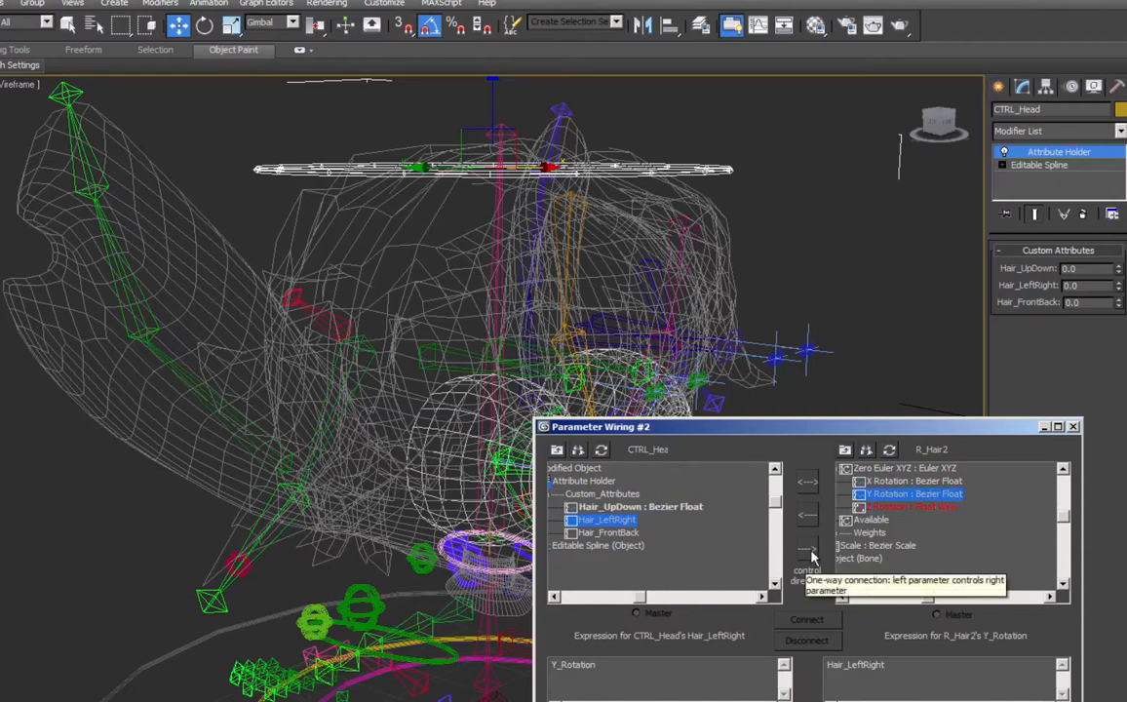
left_click(807, 548)
left_click(806, 622)
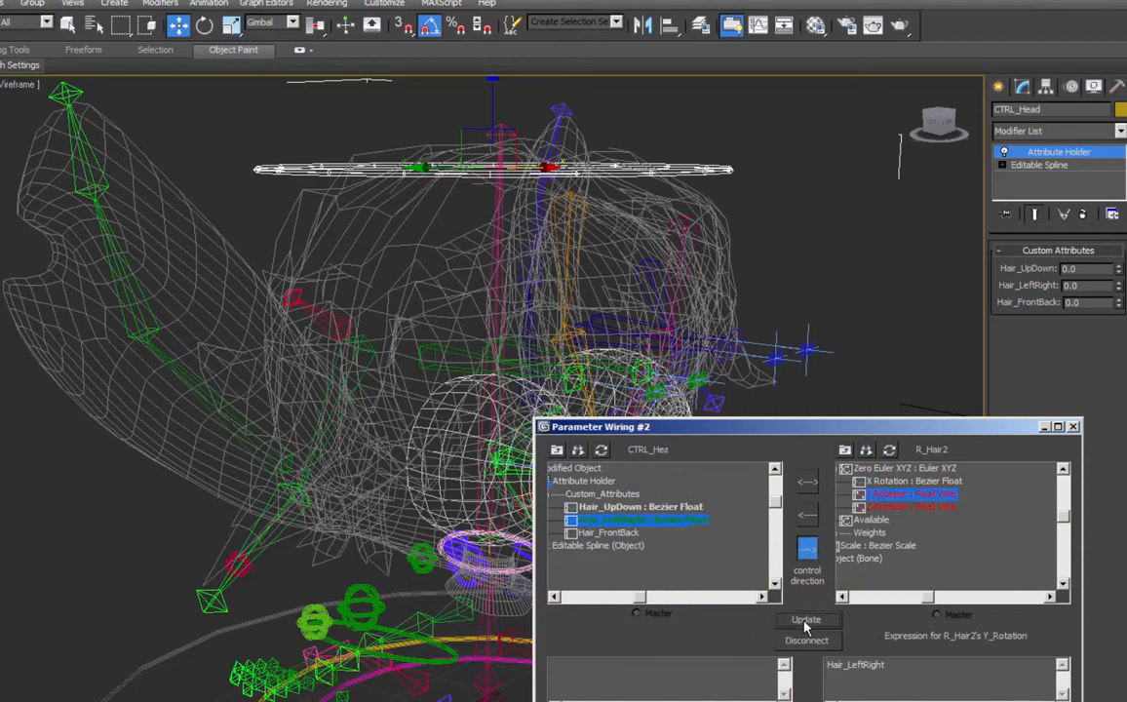
type("*0.15")
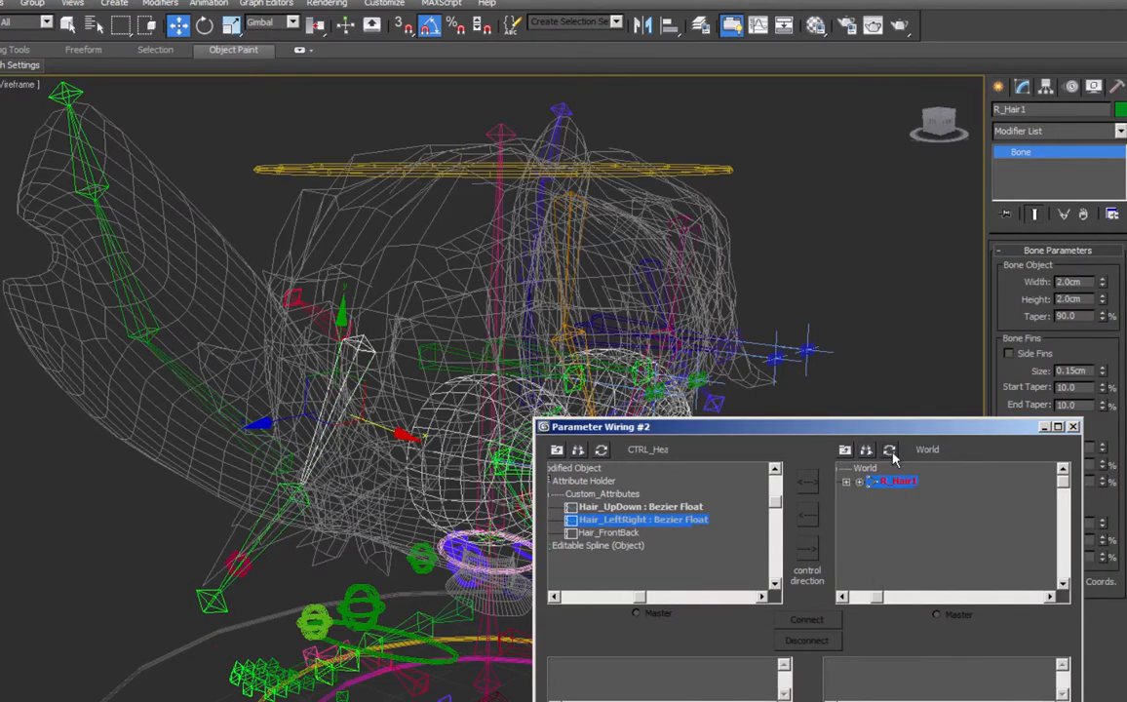
Wire Hair_LeftRight one-way to the Zero Euler XYZ Y Rotation of R_Hair1 with the expression Hair_LeftRight*0.1.
left_click(859, 481)
left_click(872, 494)
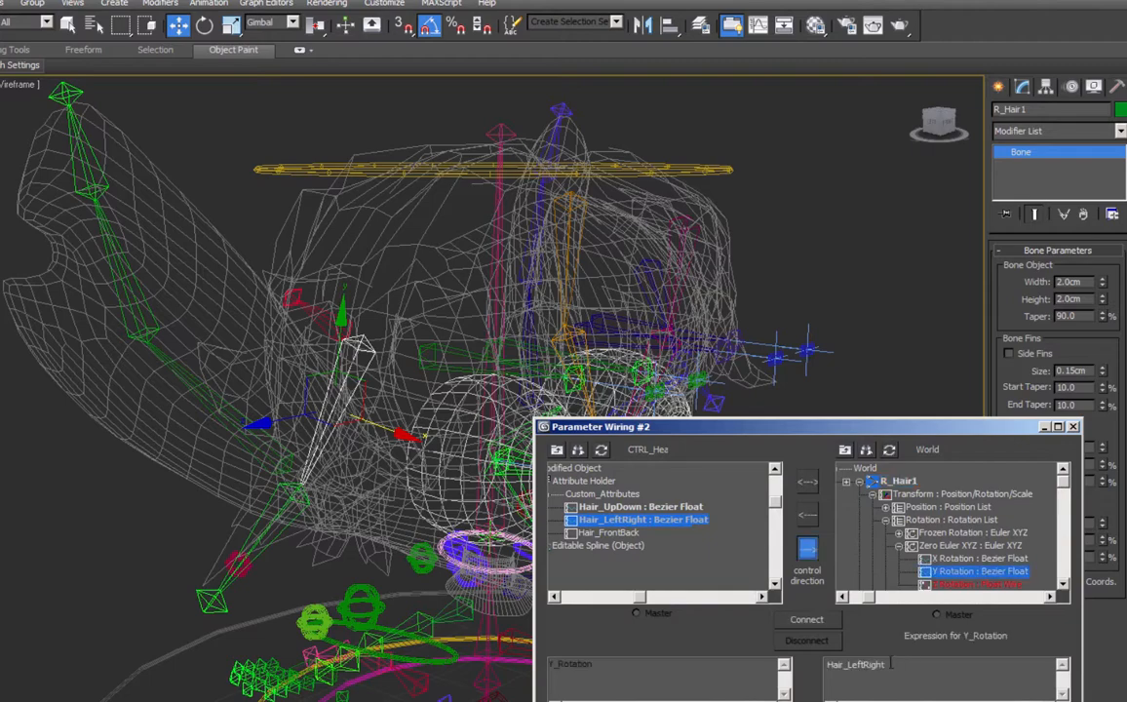
left_click(814, 620)
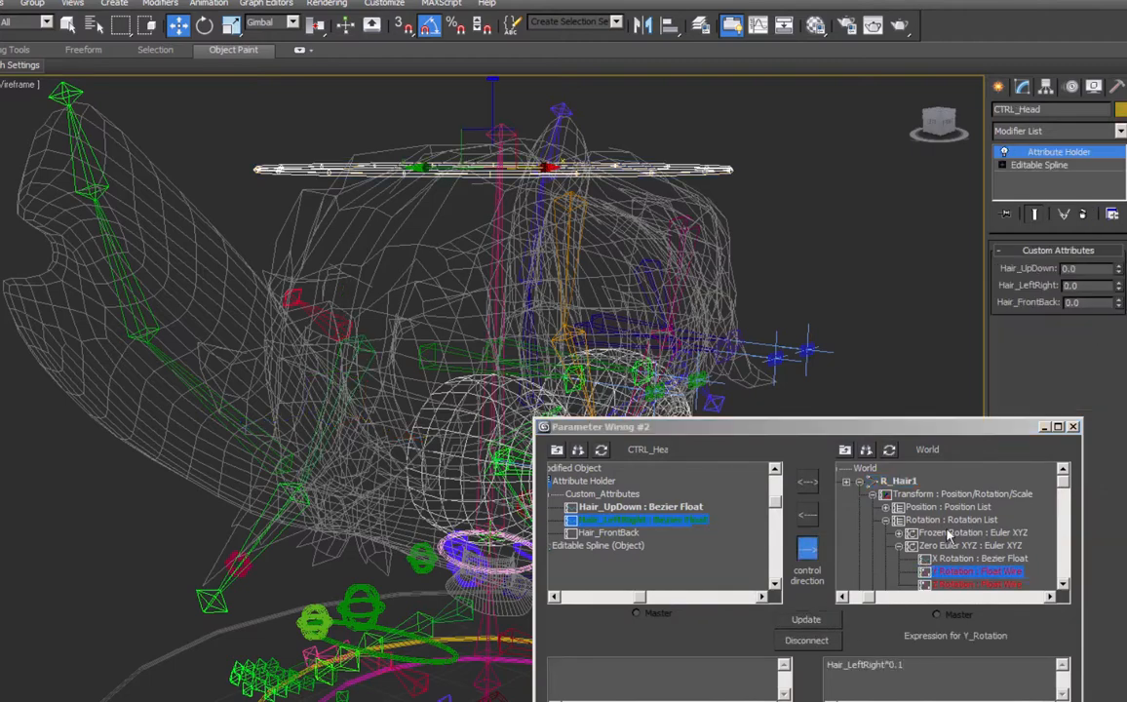
Test CTRL_Head's Hair_LeftRight attribute on the right hair bones from different view angles, cancelling each change.
left_click_drag(1121, 289, 1118, 258)
right_click(1118, 258)
middle_click_drag(476, 315, 503, 312, "alt")
left_click_drag(1118, 287, 1116, 302)
right_click(1116, 302)
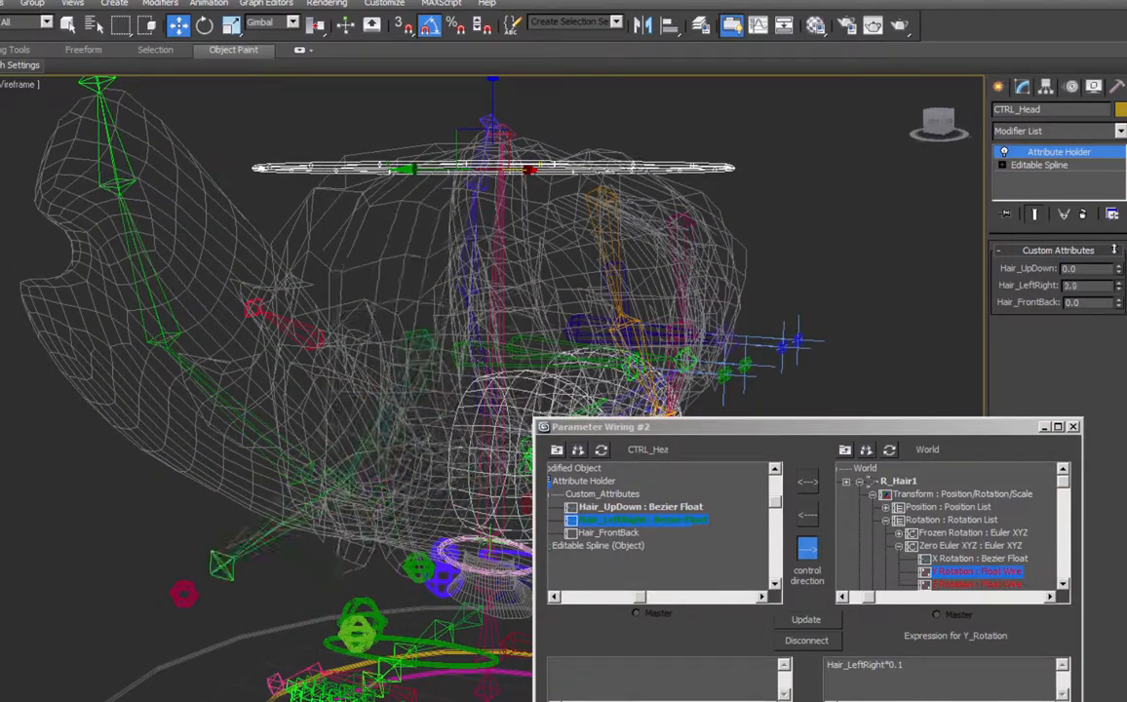
scroll(878, 583, "down", 2)
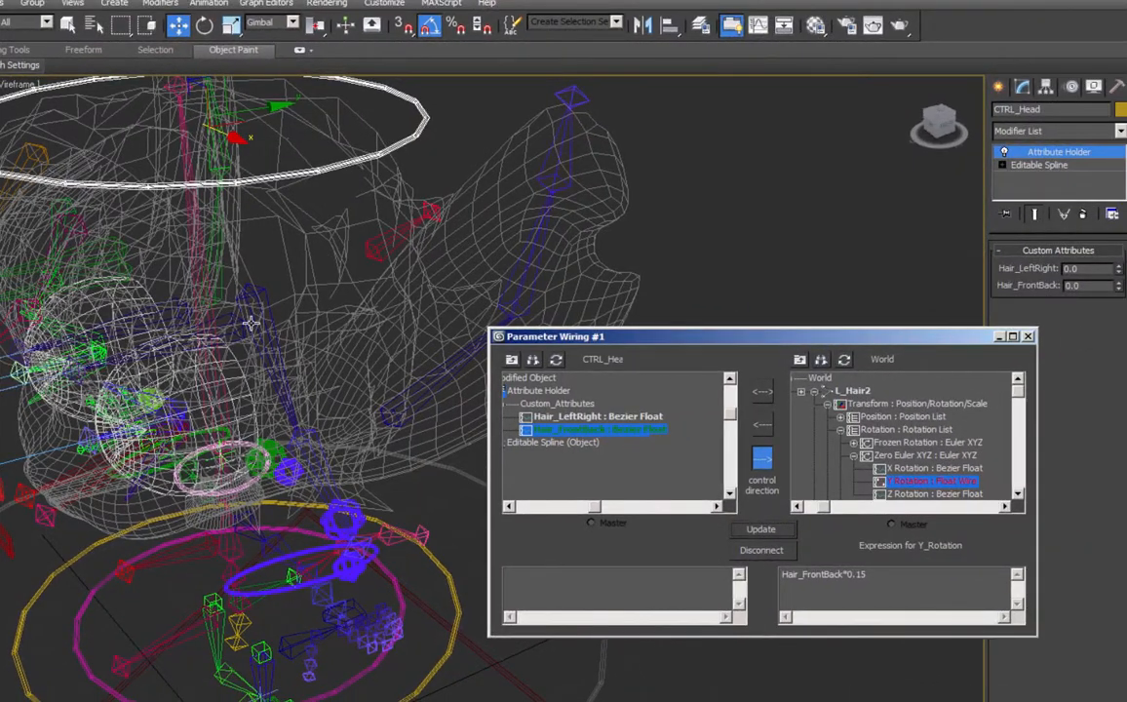
Wire Hair_LeftRight one-way to L_Hair1's Z Rotation with the expression Hair_LeftRight*0.1 and reselect CTRL_Head.
left_click(244, 287)
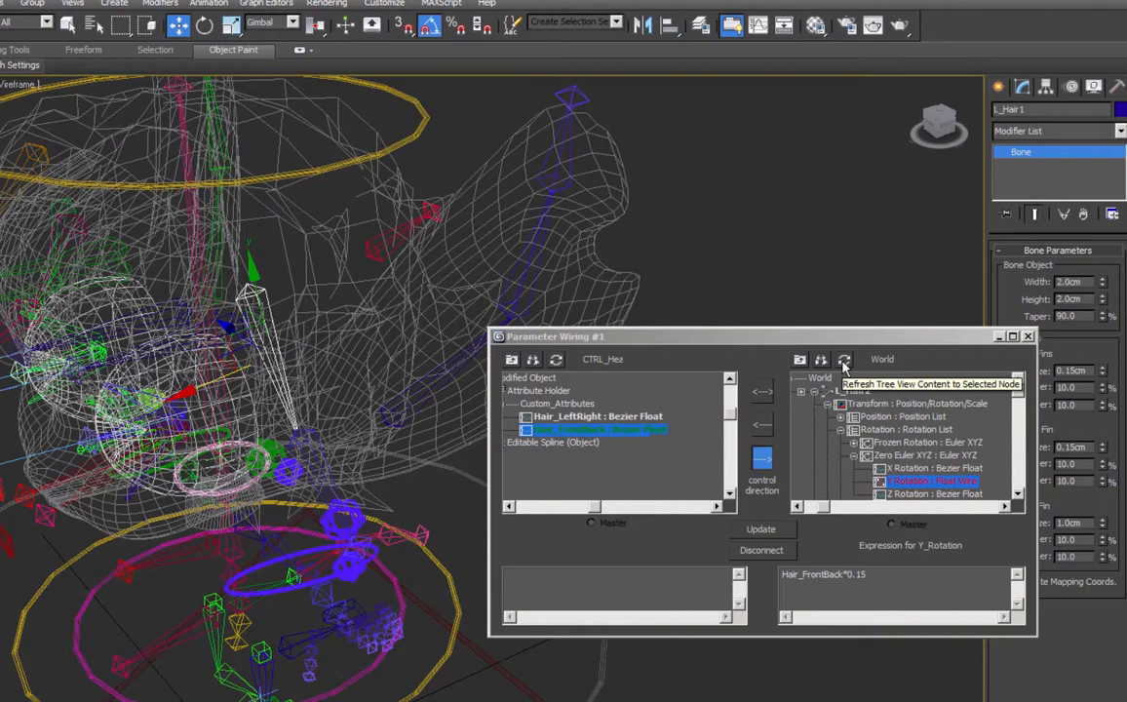
left_click(844, 360)
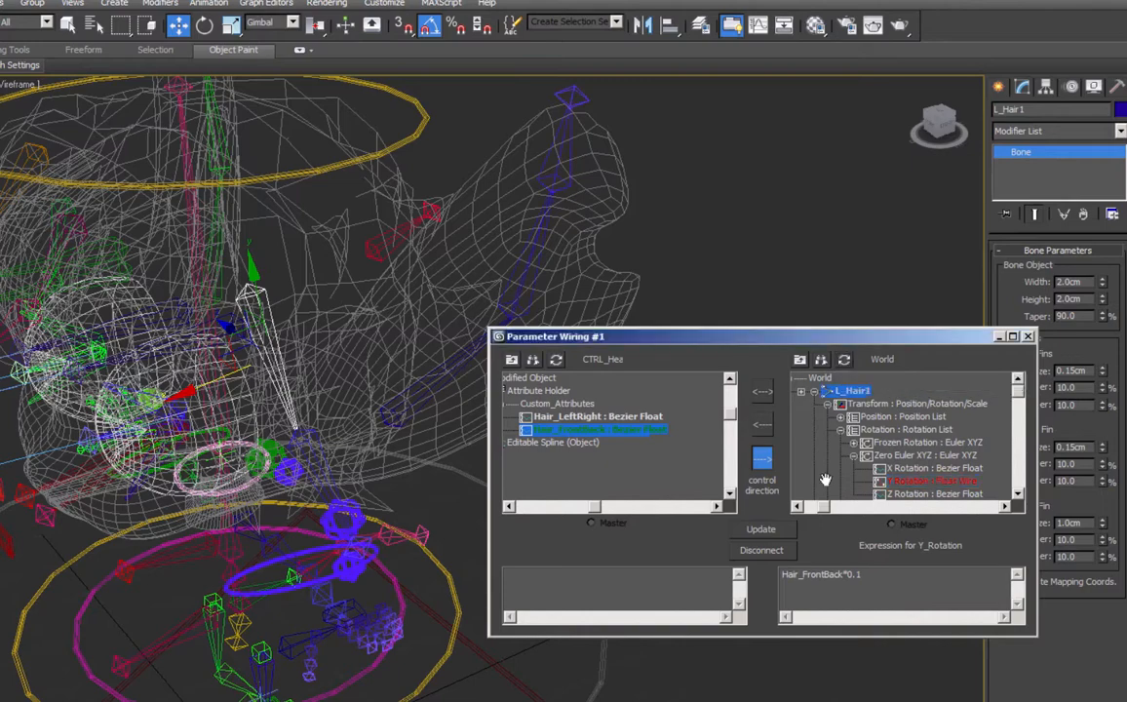
left_click(597, 435)
left_click(598, 417)
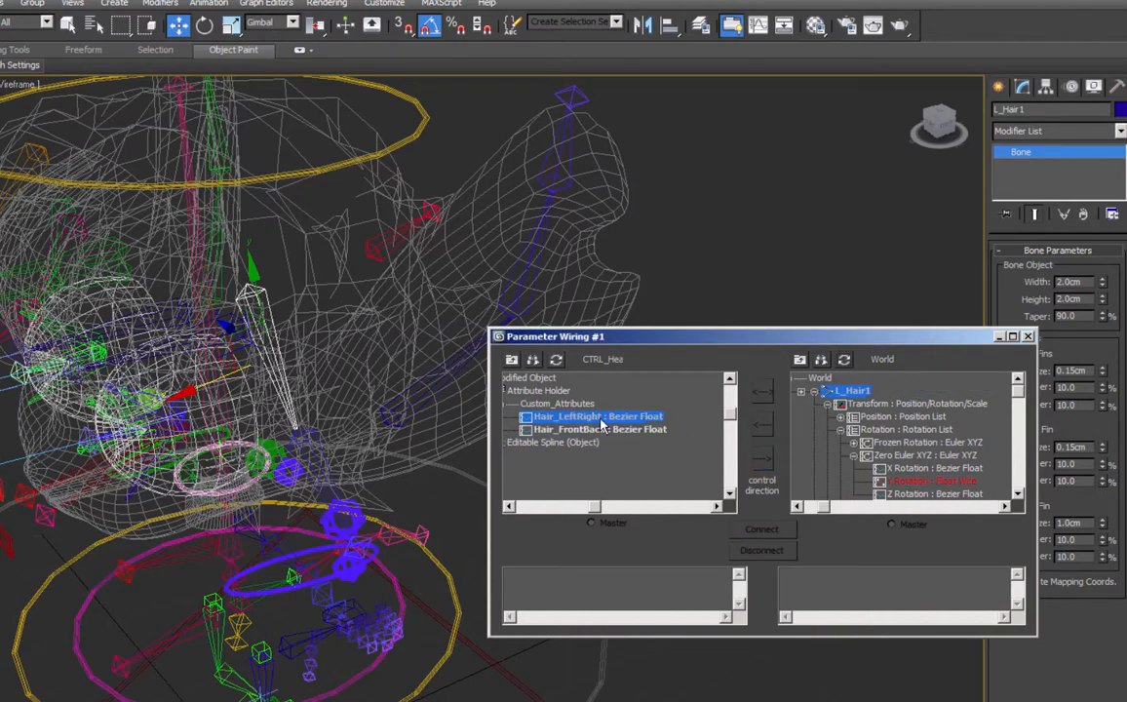
left_click(922, 495)
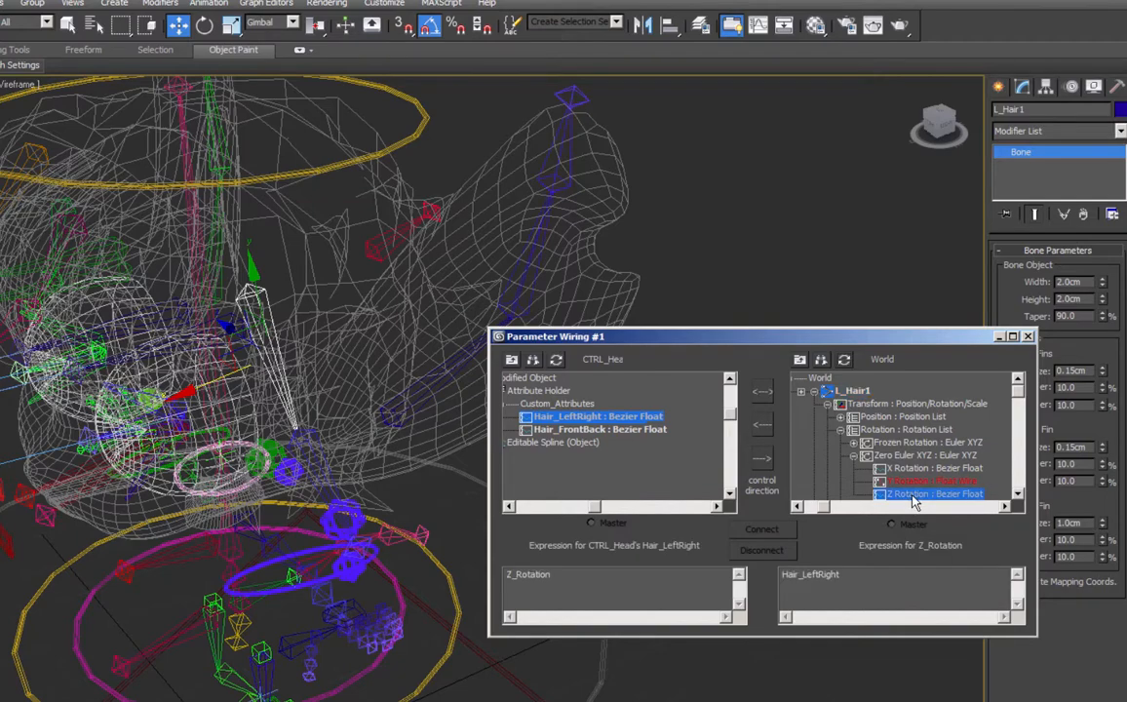
left_click(763, 458)
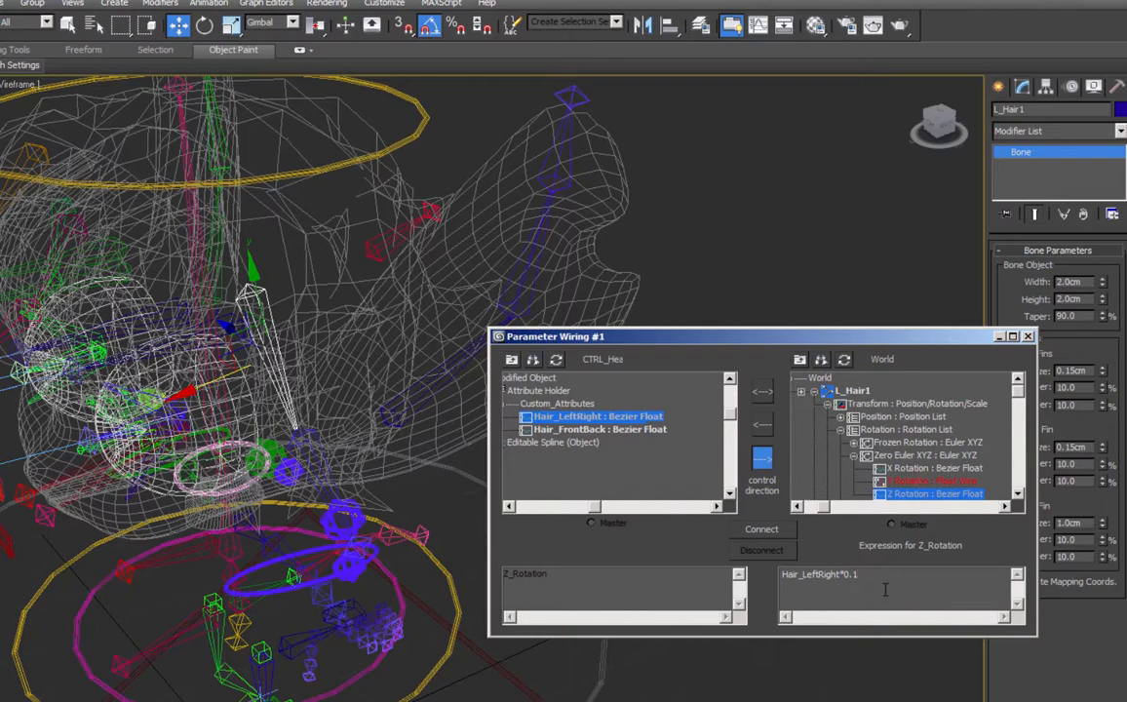
left_click(760, 529)
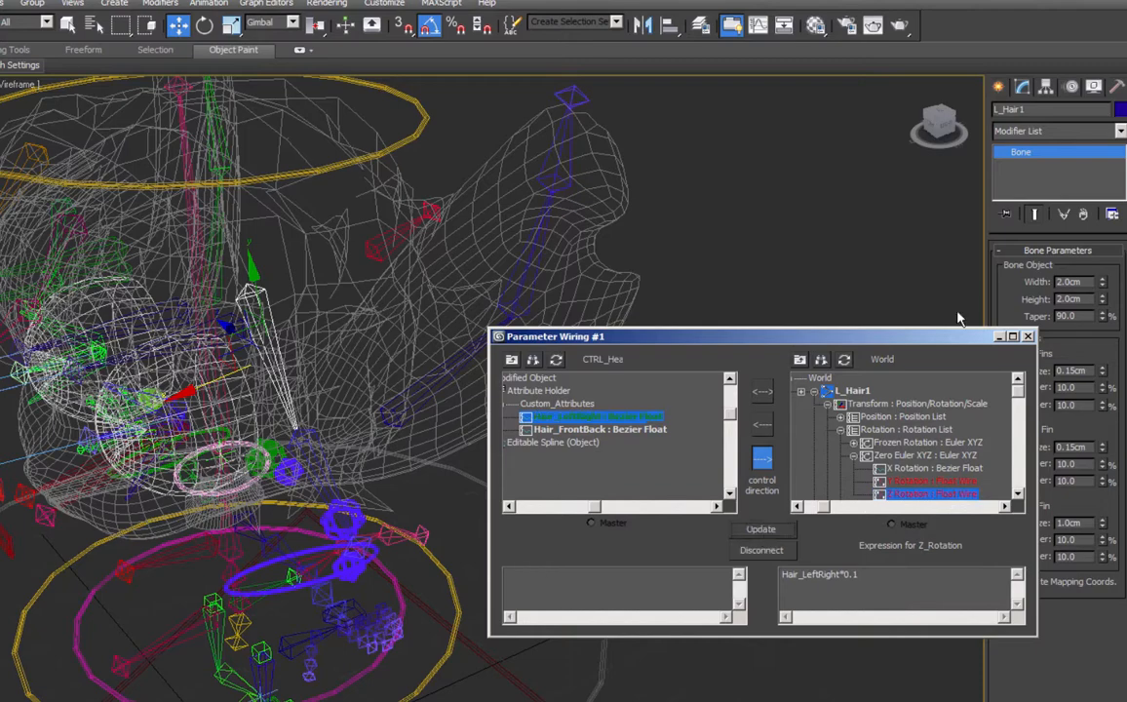
left_click(239, 174)
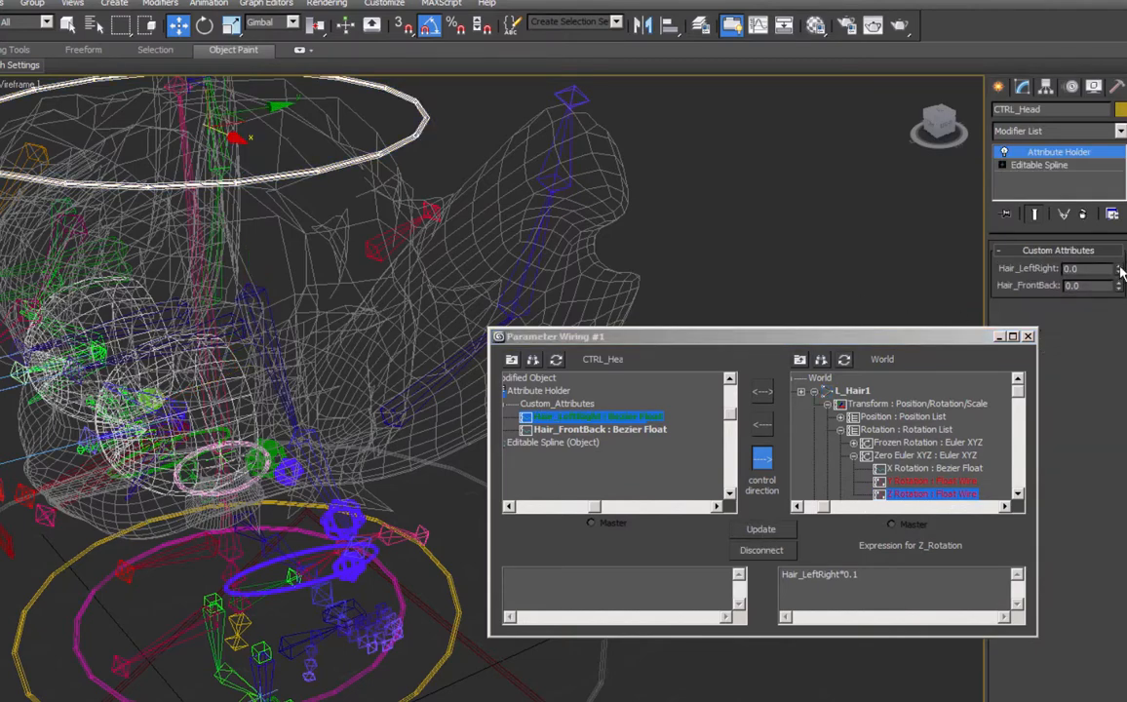
Wire Hair_LeftRight one-way to L_Hair2's Z Rotation with the expression Hair_LeftRight*0.15, and test the attribute on CTRL_Head.
left_click_drag(1121, 272, 1089, 289)
right_click(1089, 289)
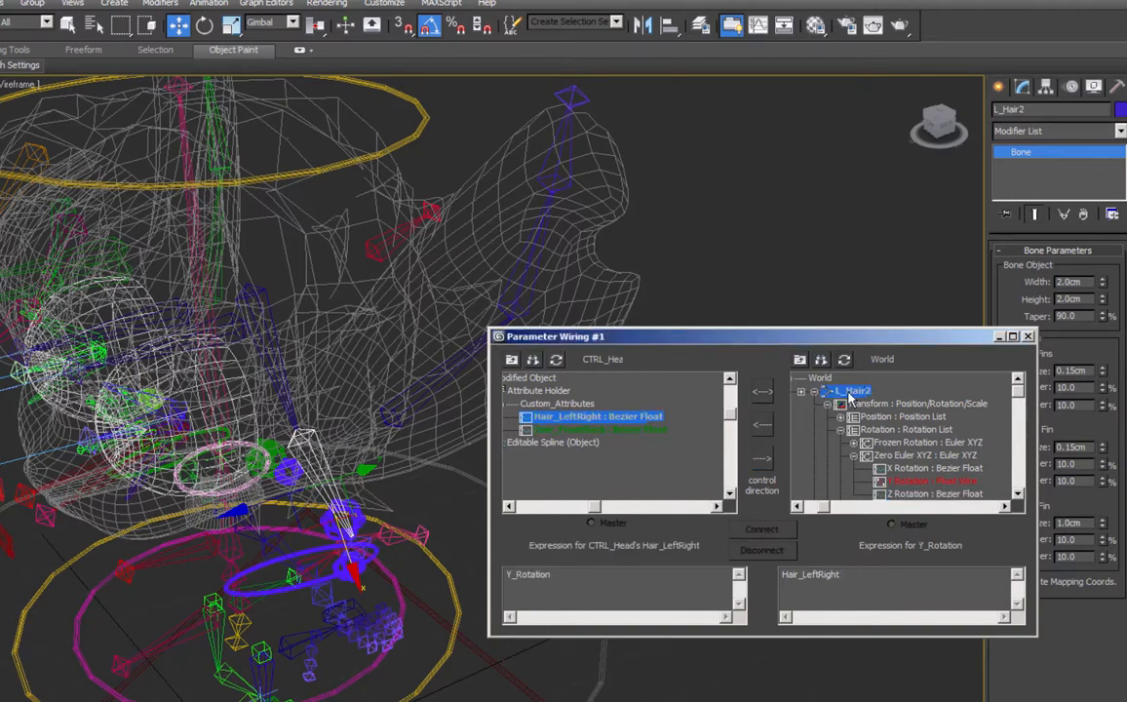
left_click(926, 493)
left_click(762, 458)
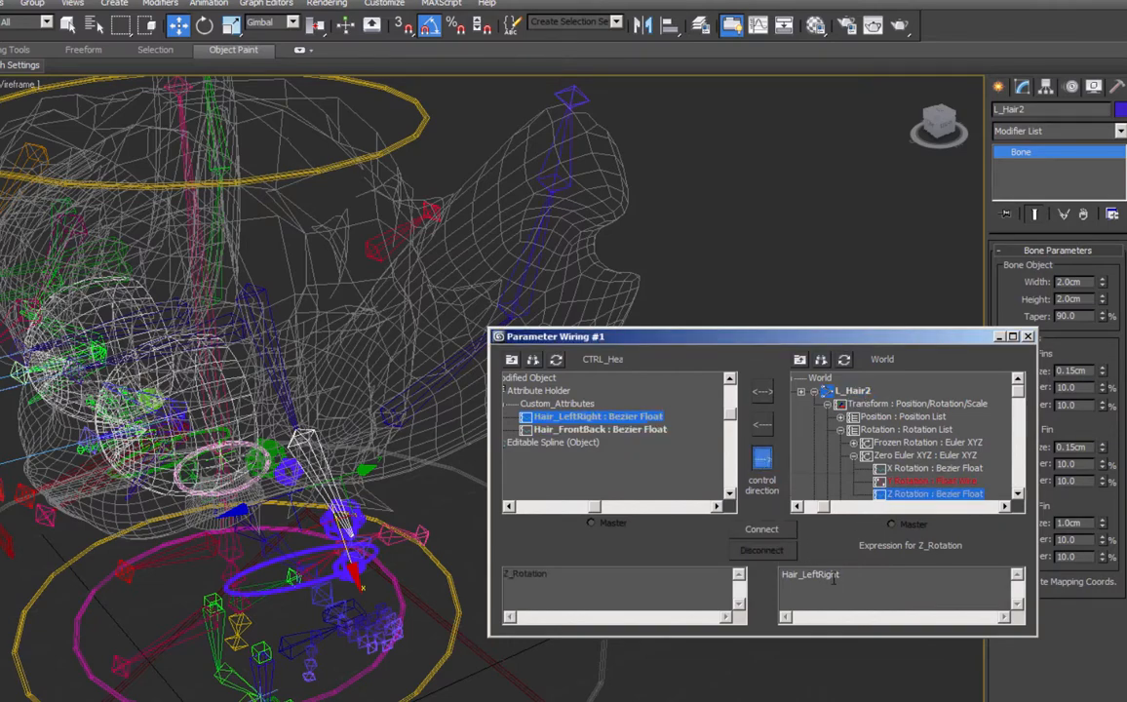
left_click(863, 583)
type("*09")
left_click(762, 529)
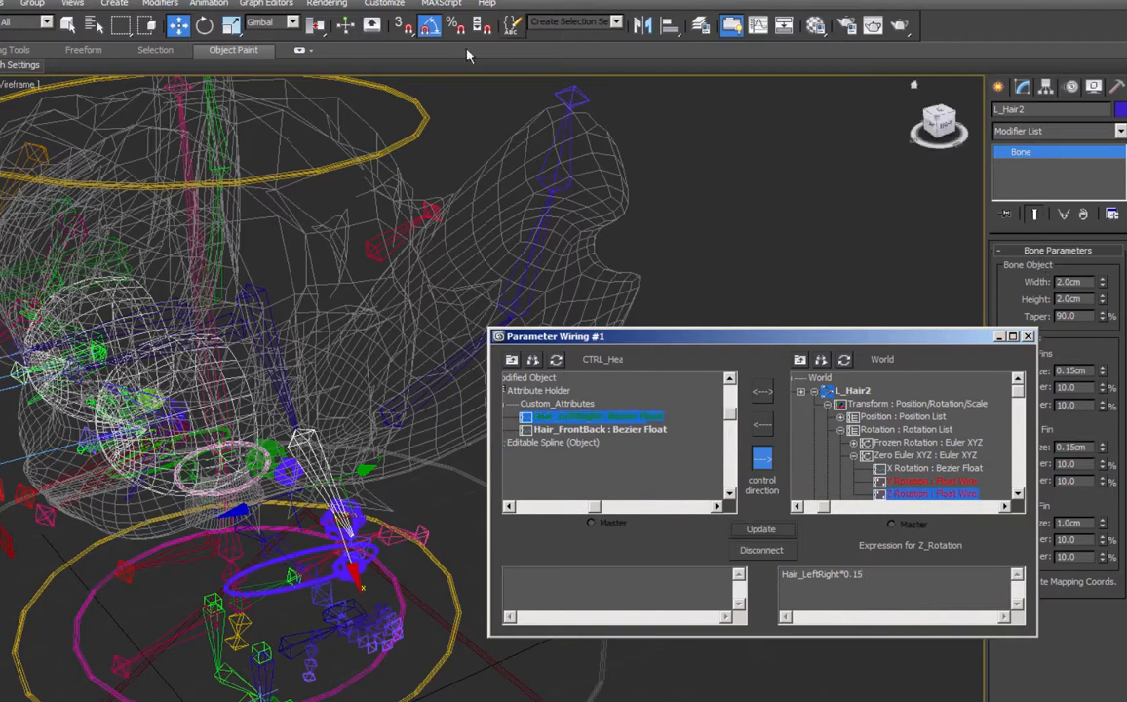
left_click(420, 100)
left_click_drag(1121, 273, 1120, 270)
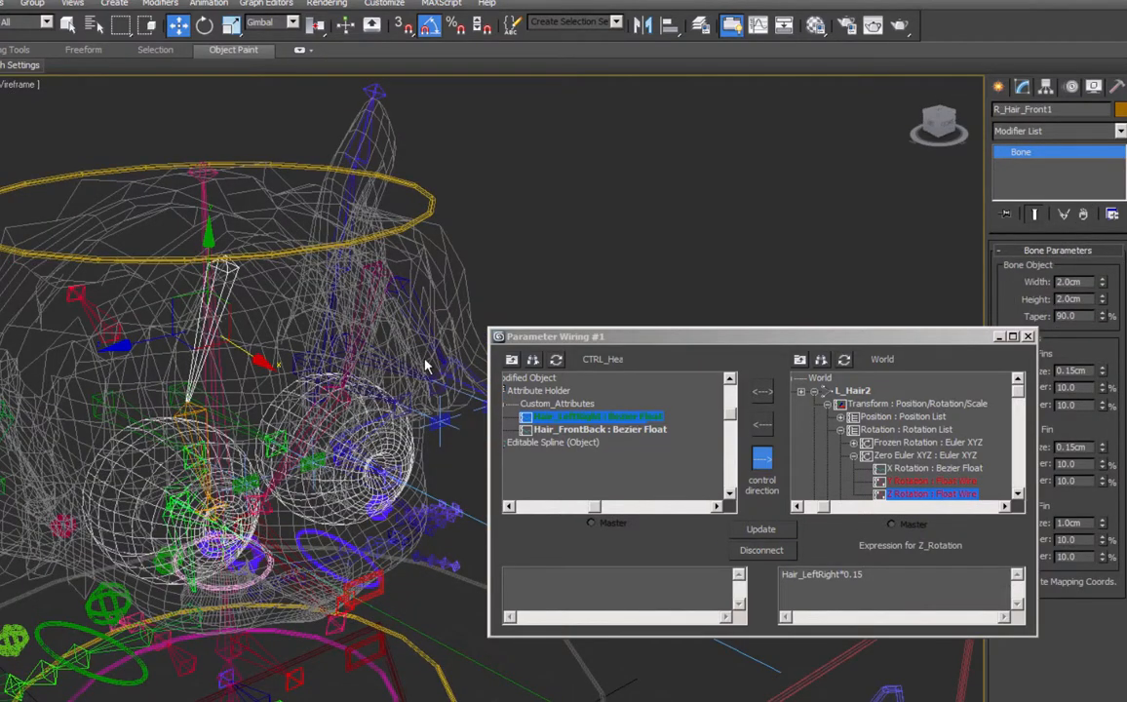
Wire Hair_LeftRight one-way to the Zero Euler XYZ Z Rotation of R_Hair_Front1 with the expression Hair_LeftRight*0.1.
left_click(844, 360)
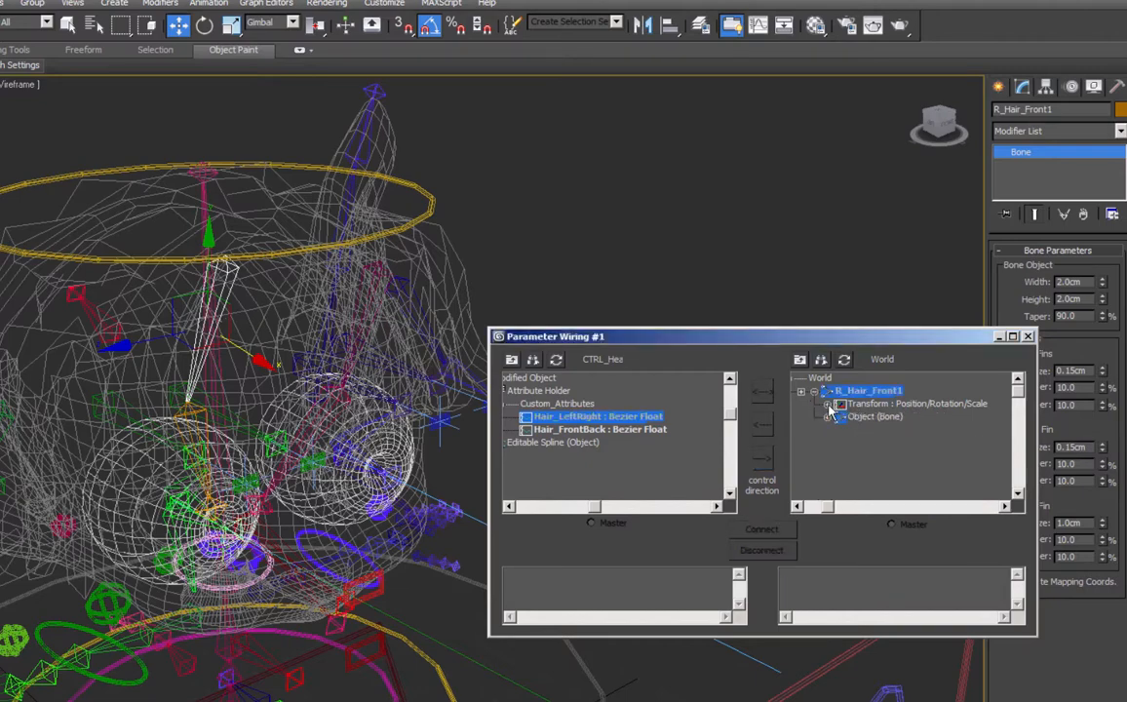
left_click(828, 404)
left_click(840, 430)
left_click(854, 455)
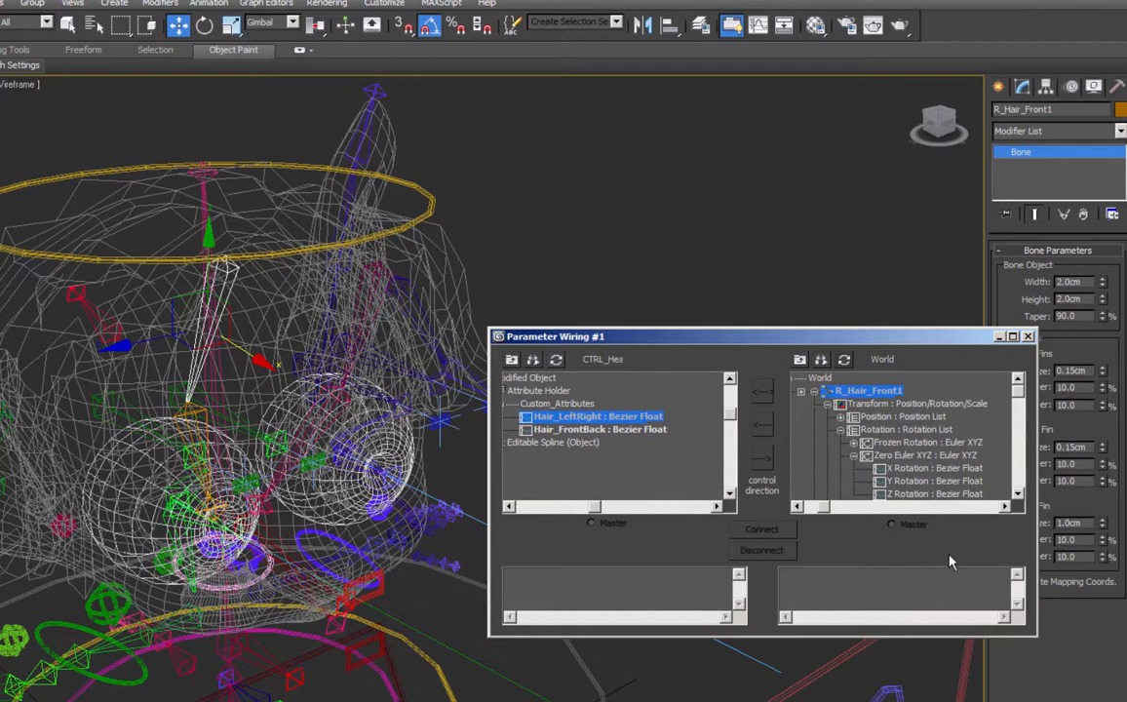
left_click(932, 493)
left_click(763, 462)
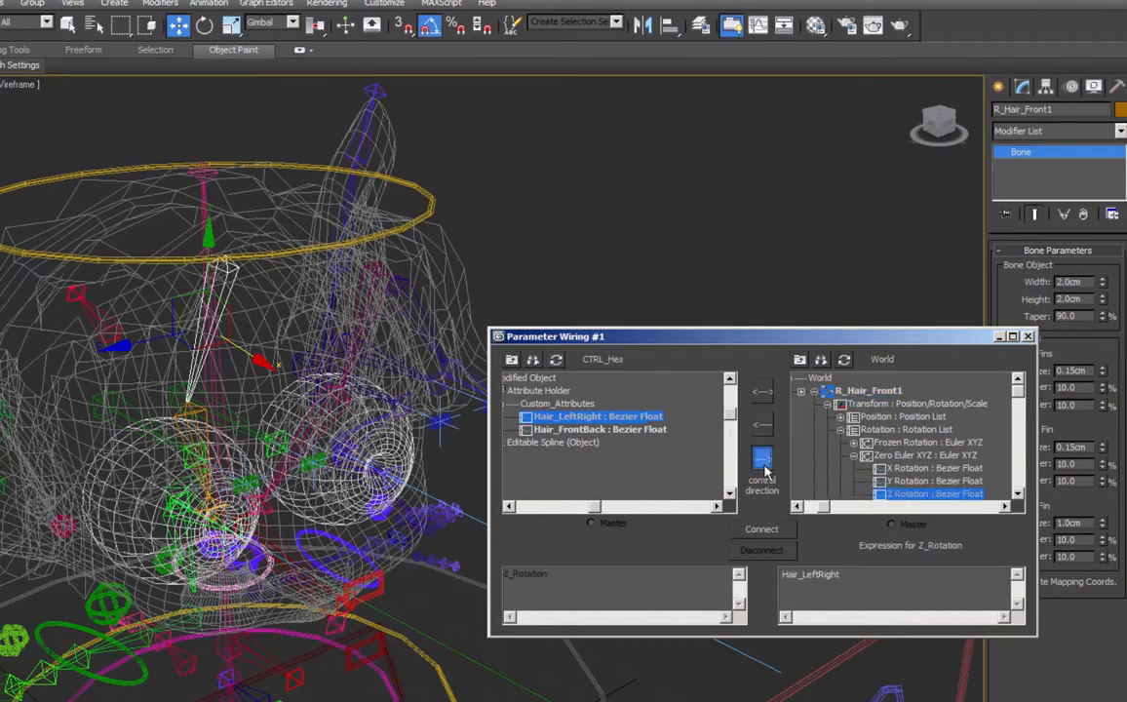
left_click(761, 529)
left_click(865, 575)
type("*0.1")
left_click(771, 530)
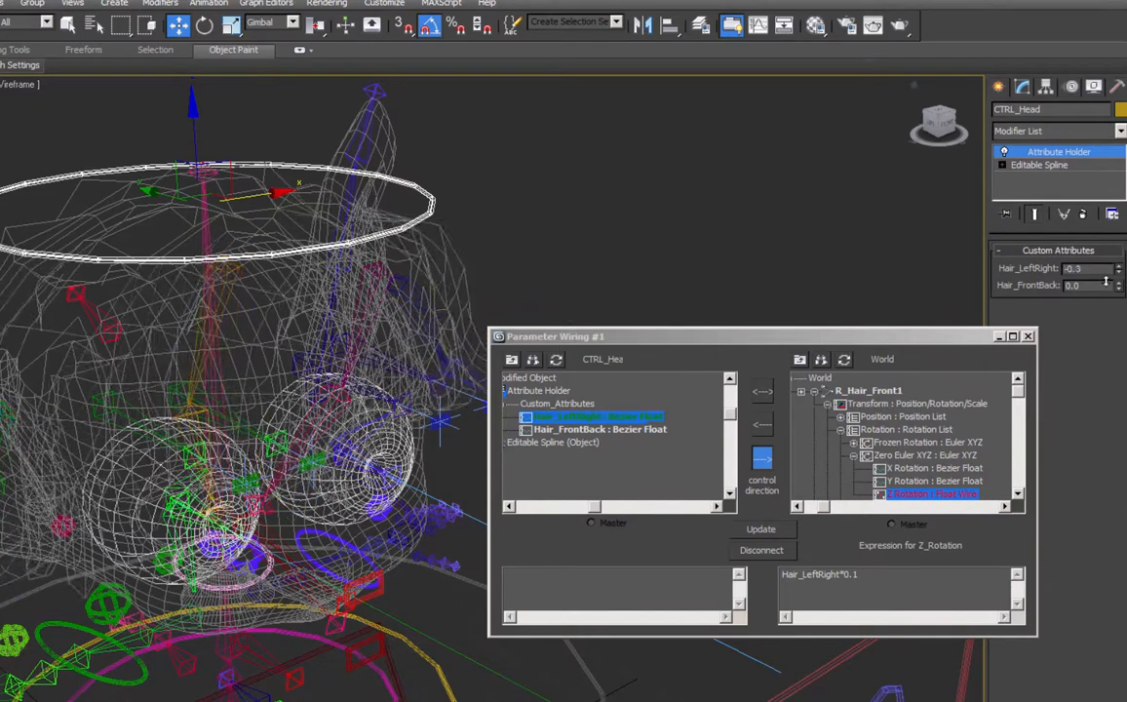
Wire Hair_LeftRight one-way to R_Hair_Front2's Z Rotation with the expression Hair_LeftRight*0.15 and reselect CTRL_Head.
left_click(181, 383)
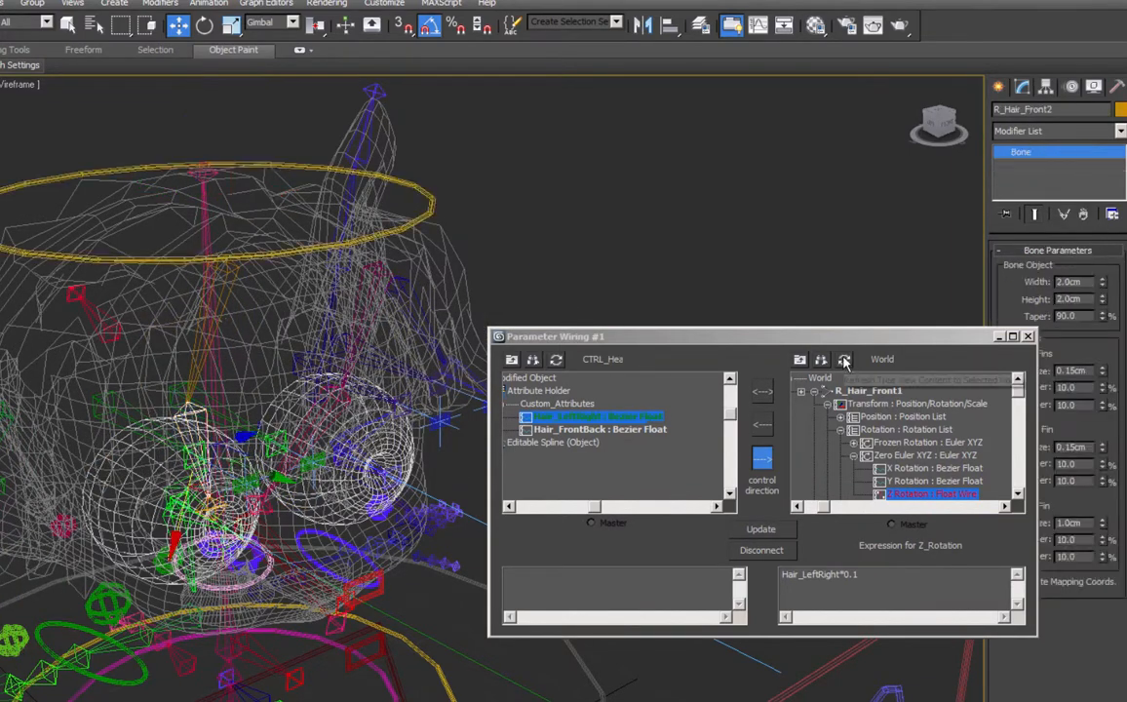
left_click(814, 392)
left_click(827, 404)
left_click(841, 430)
left_click(853, 456)
left_click(921, 493)
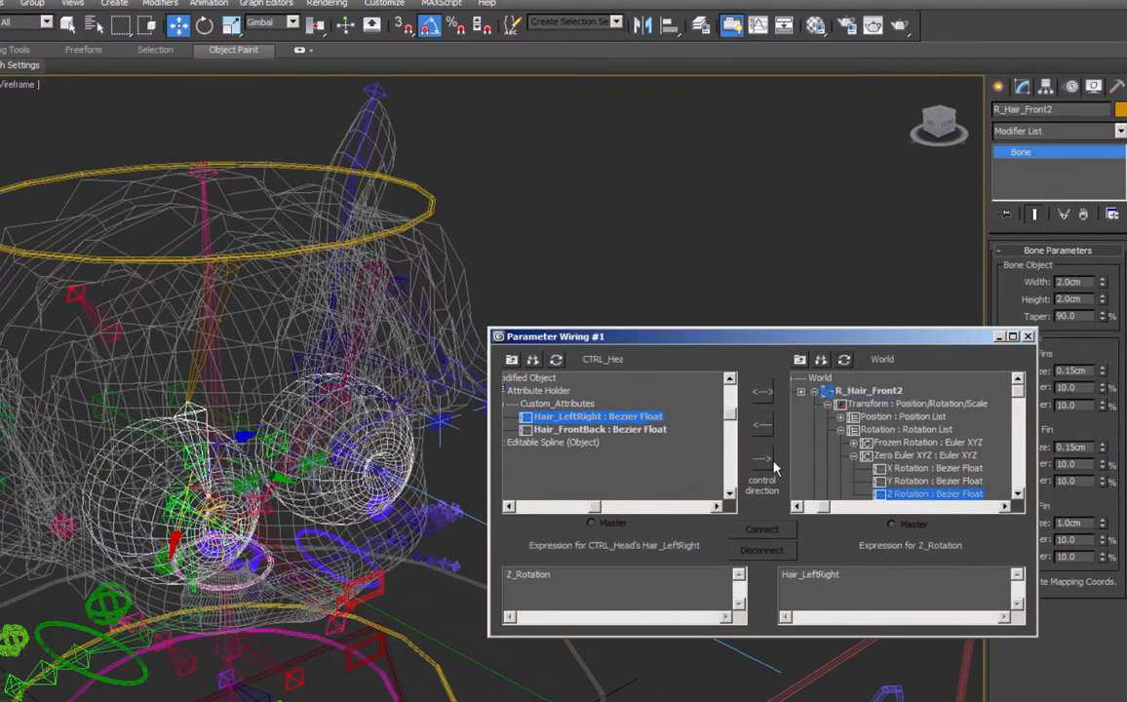
left_click(764, 463)
left_click(876, 582)
type("*0.15")
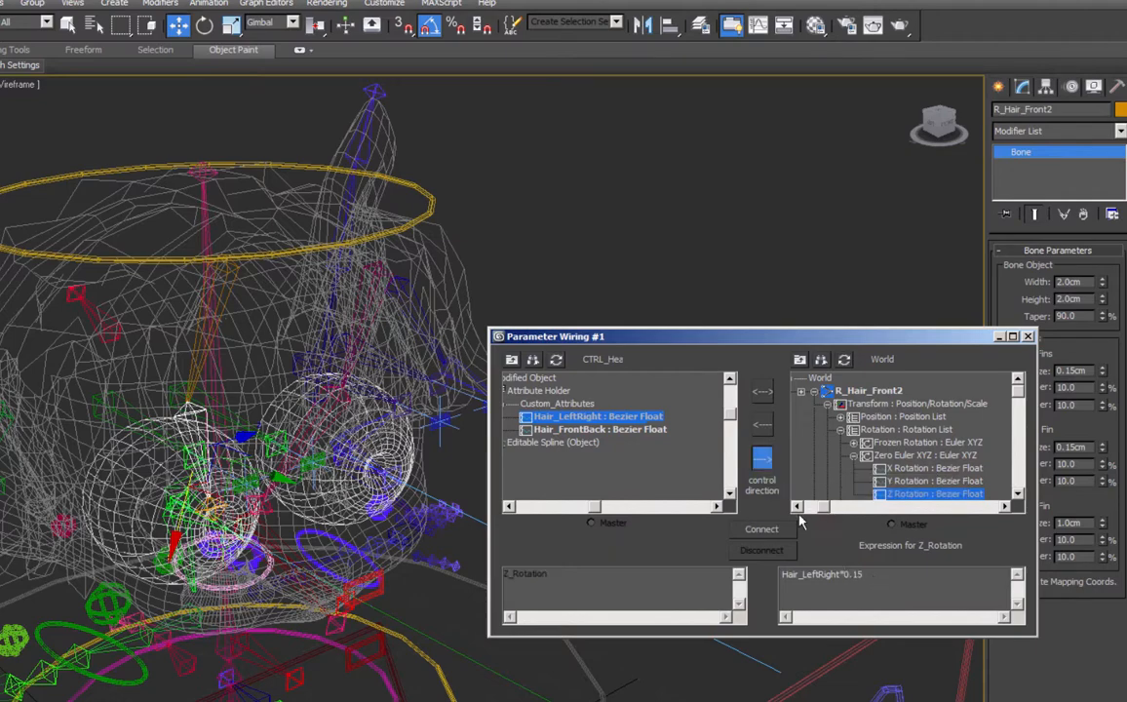
left_click(765, 530)
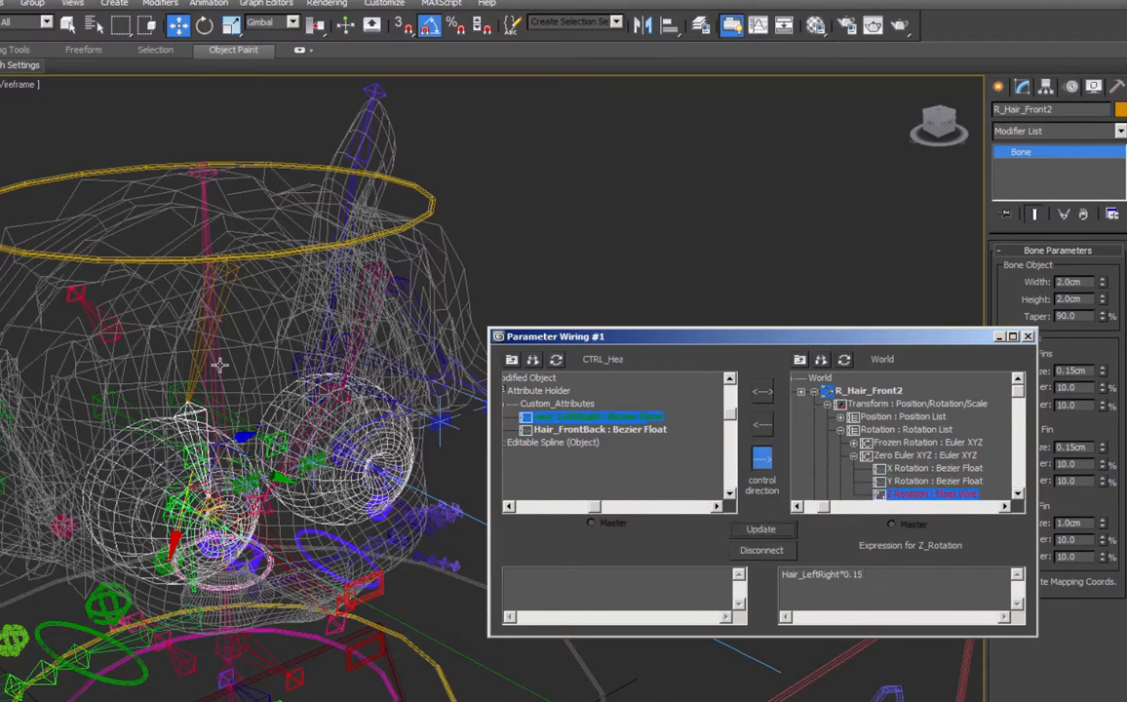
left_click(293, 250)
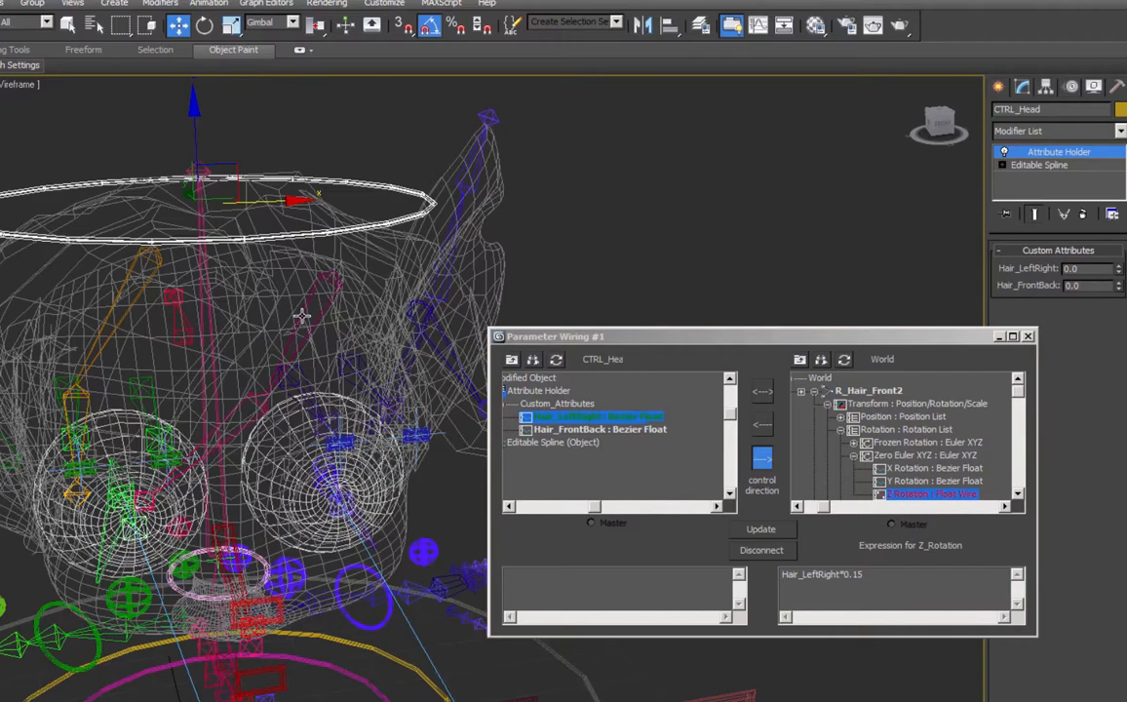
Wire Hair_FrontBack one-way to R_Hair_Front1's Y Rotation with the expression Hair_FrontBack*0.1, and test it on CTRL_Head, cancelling the change.
left_click(301, 314)
left_click(815, 391)
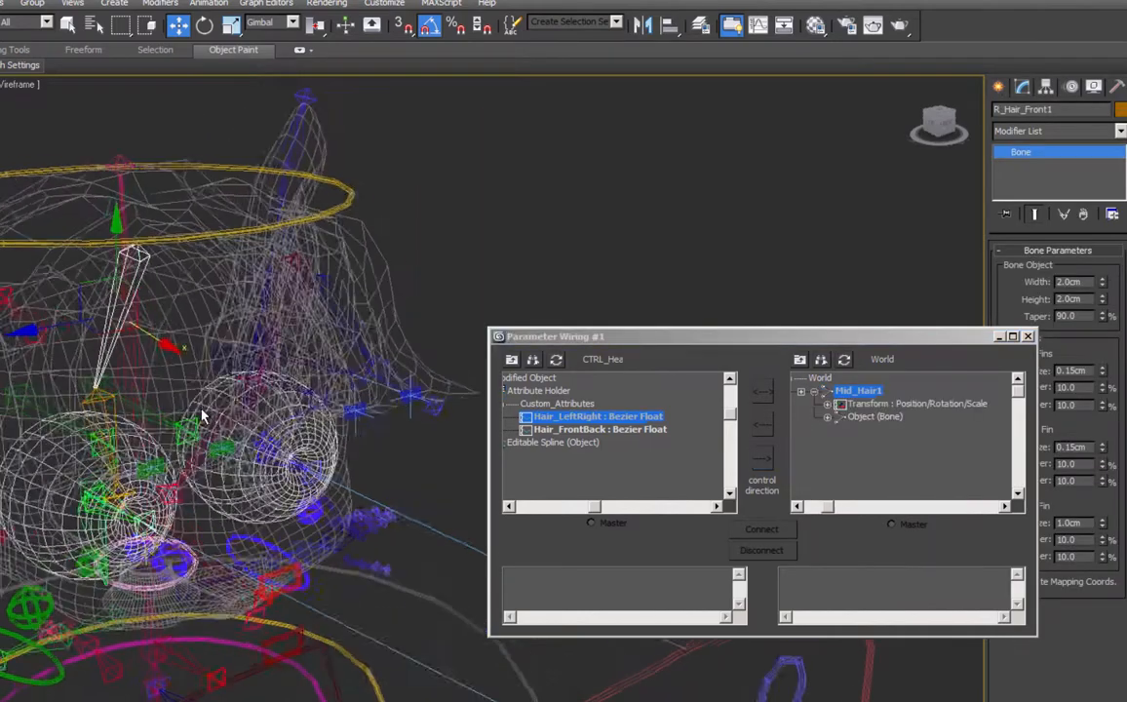
left_click(828, 362)
left_click(905, 482)
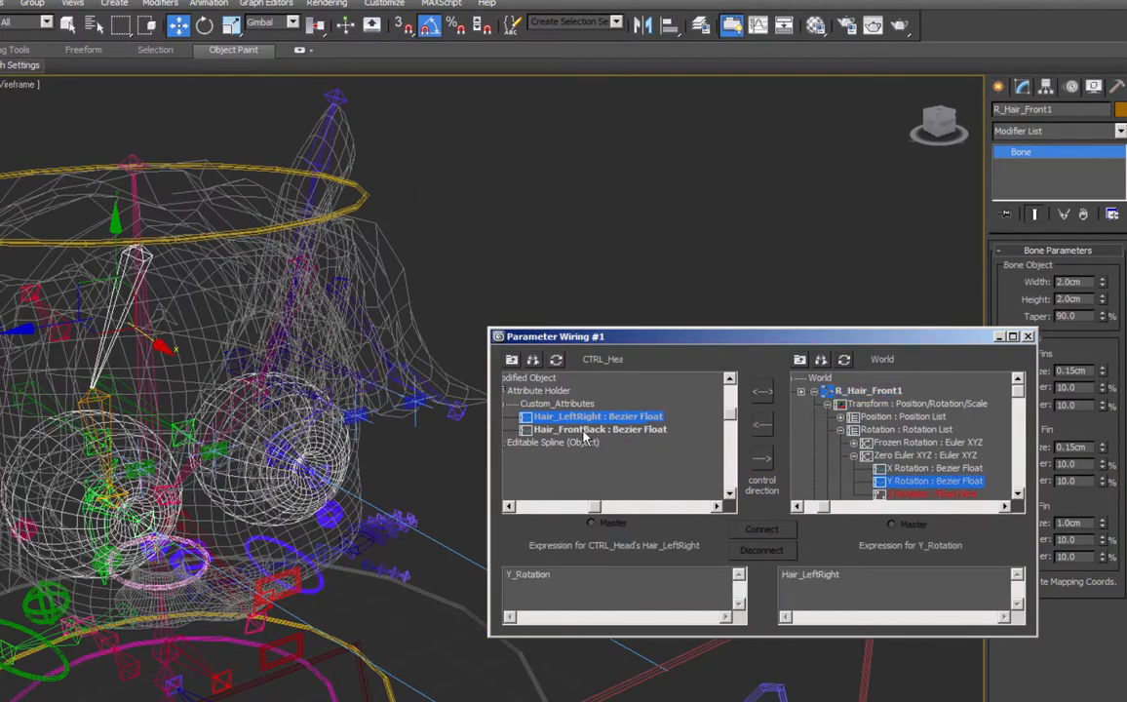
left_click(584, 431)
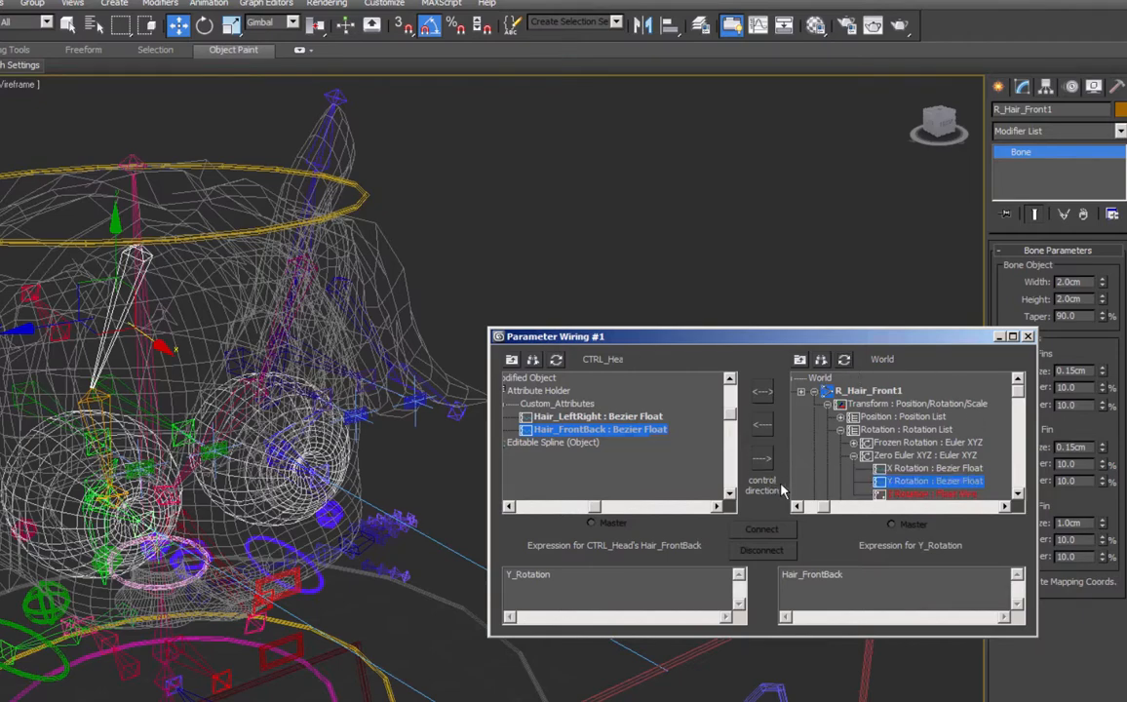
left_click(763, 461)
left_click(761, 528)
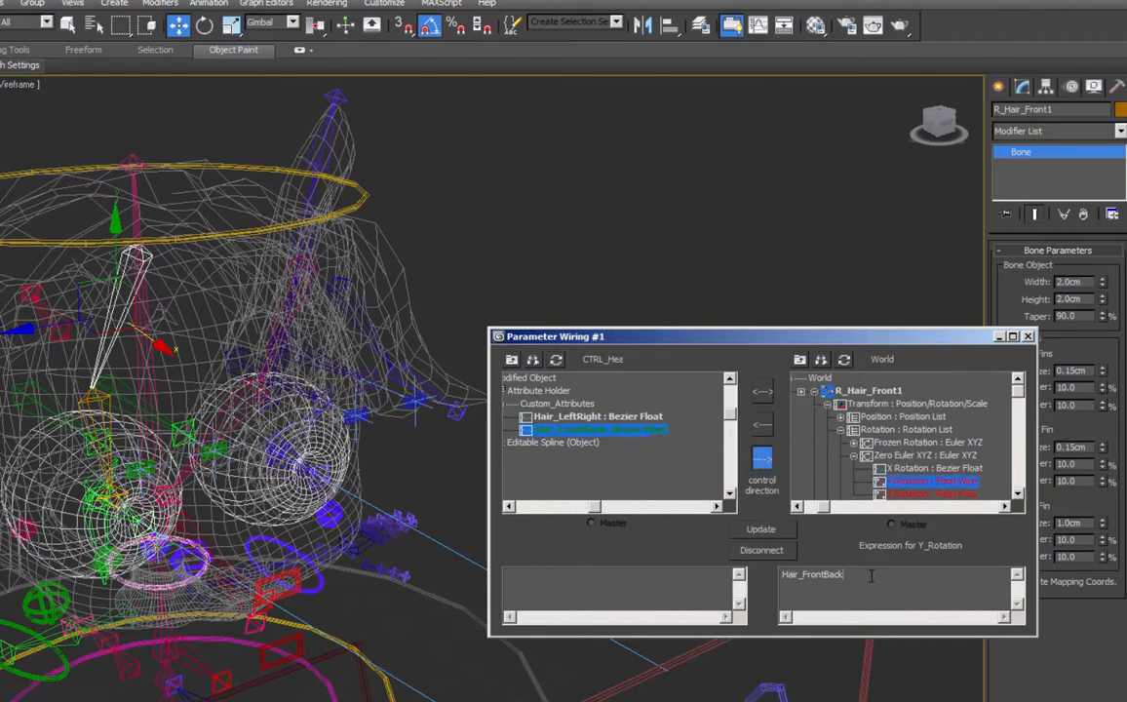
left_click(365, 195)
mouse_move(1119, 289)
left_mouse_down()
mouse_move(1119, 317)
mouse_move(1119, 302)
left_mouse_up()
right_click(1120, 297)
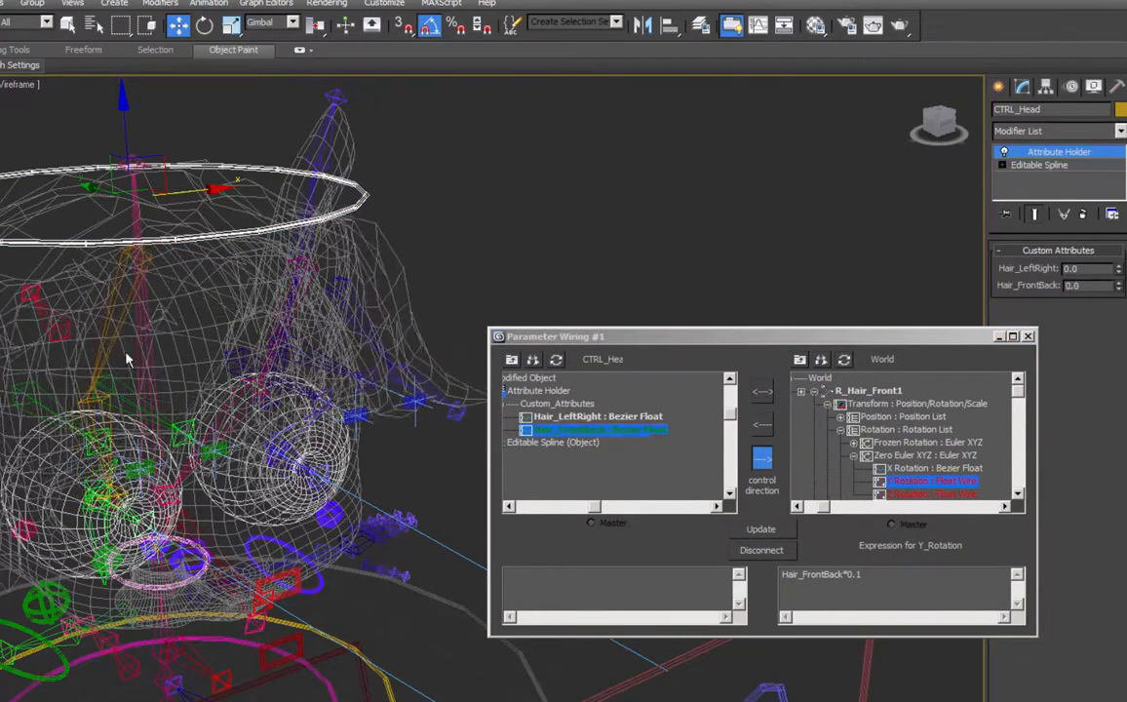
Try to wire Hair_FrontBack one-way to R_Hair_Front2's Z Rotation with the expression Hair_FrontBack*0.15.
middle_click_drag(127, 353, 328, 335, "alt")
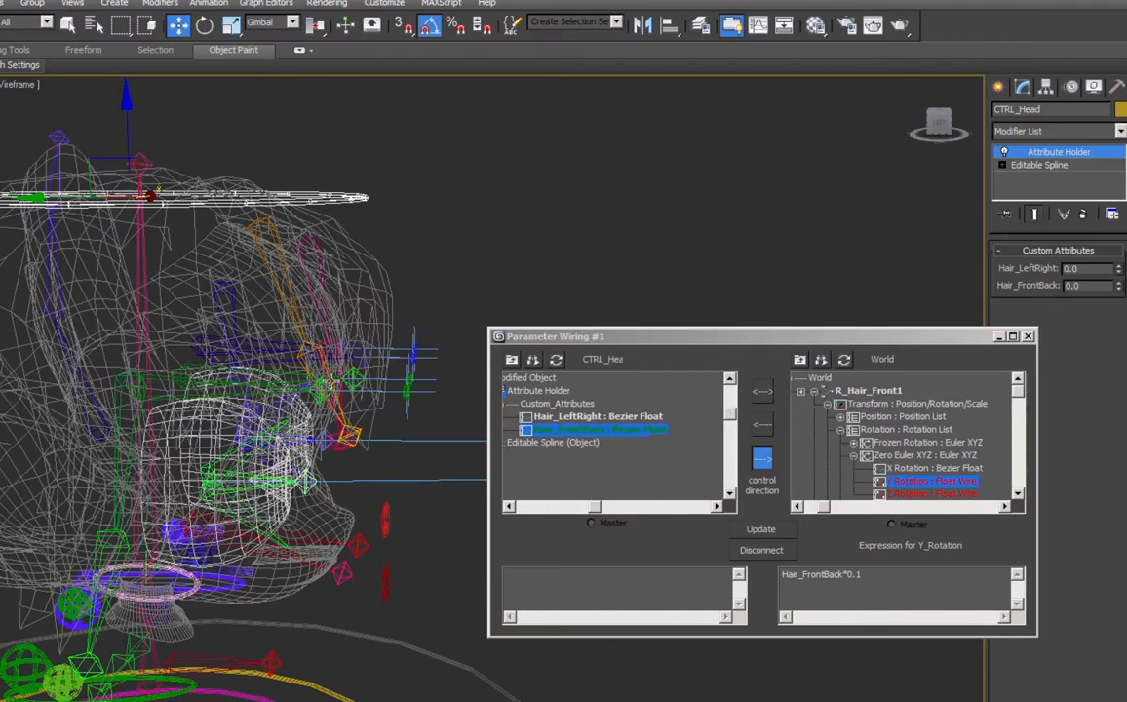
middle_click_drag(410, 346, 329, 364, "alt")
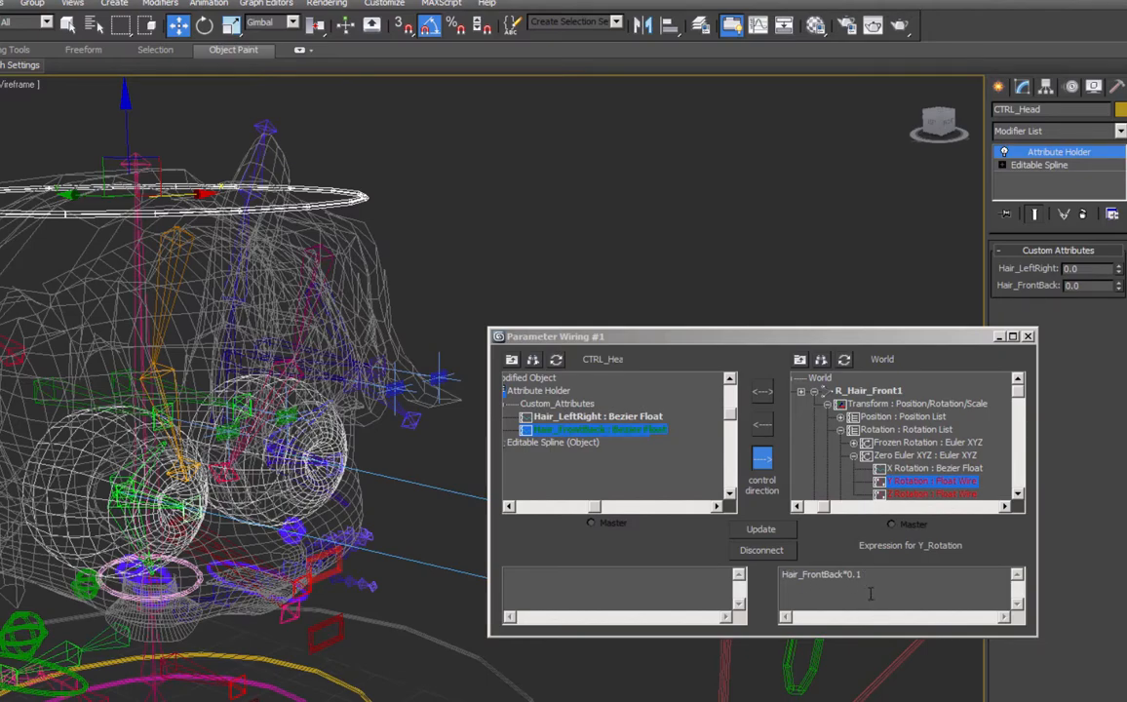
middle_click_drag(251, 400, 310, 394, "alt")
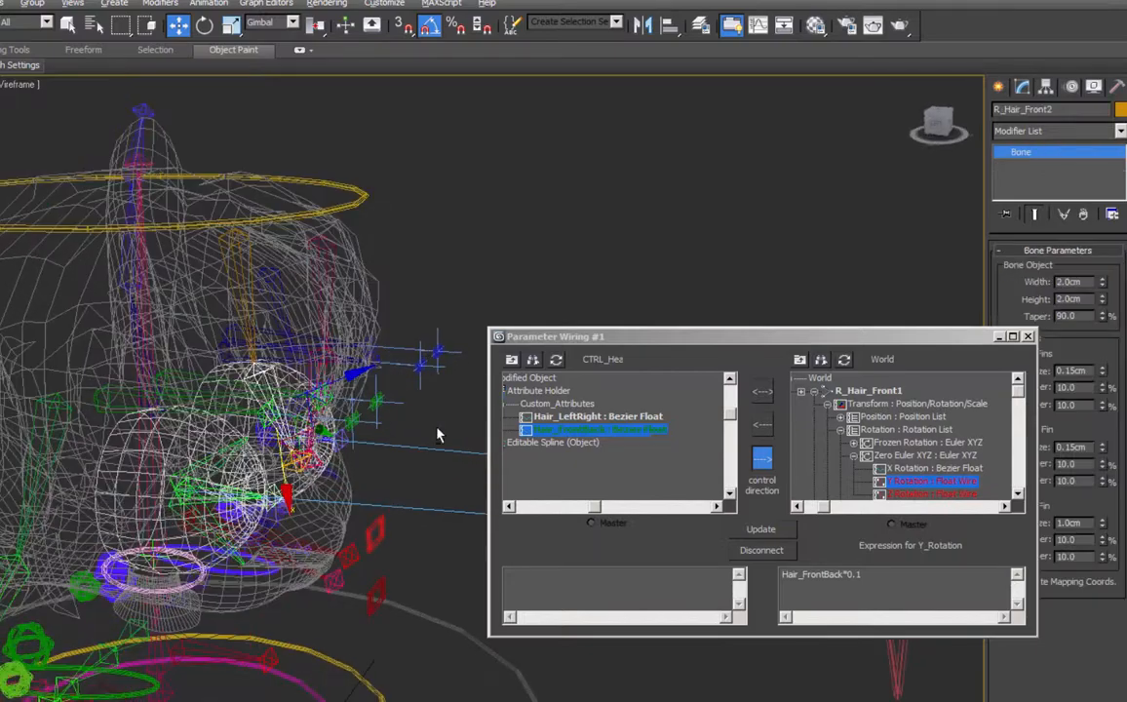
middle_click_drag(438, 433, 392, 436, "alt")
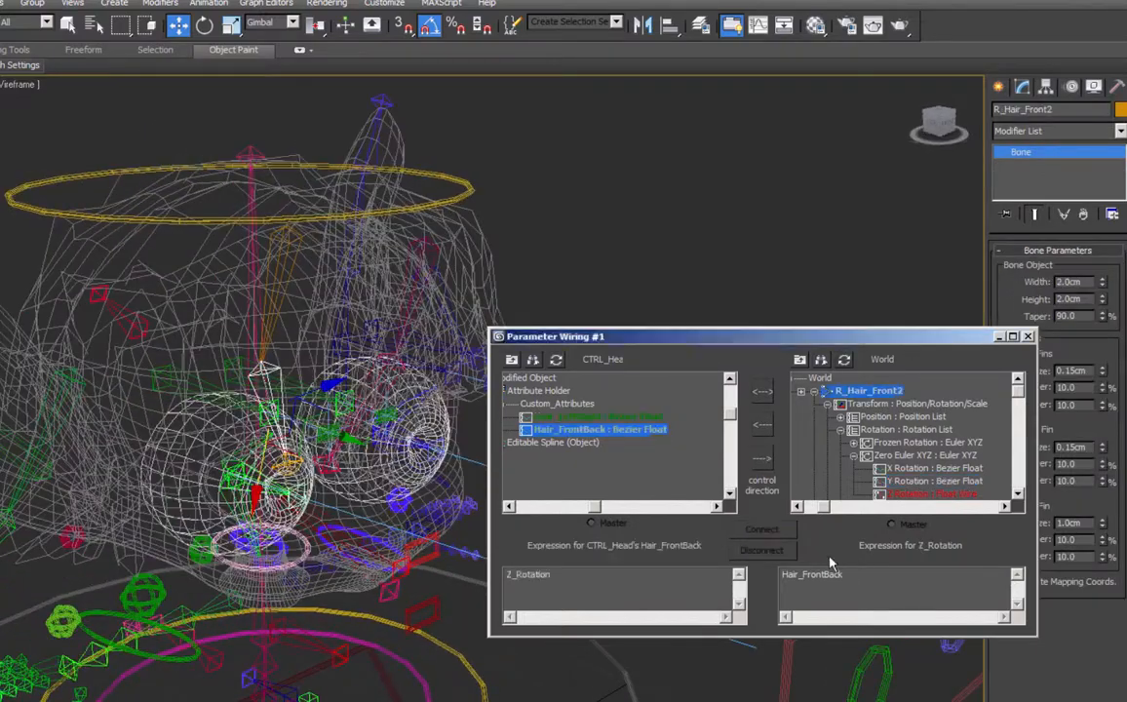
left_click(762, 458)
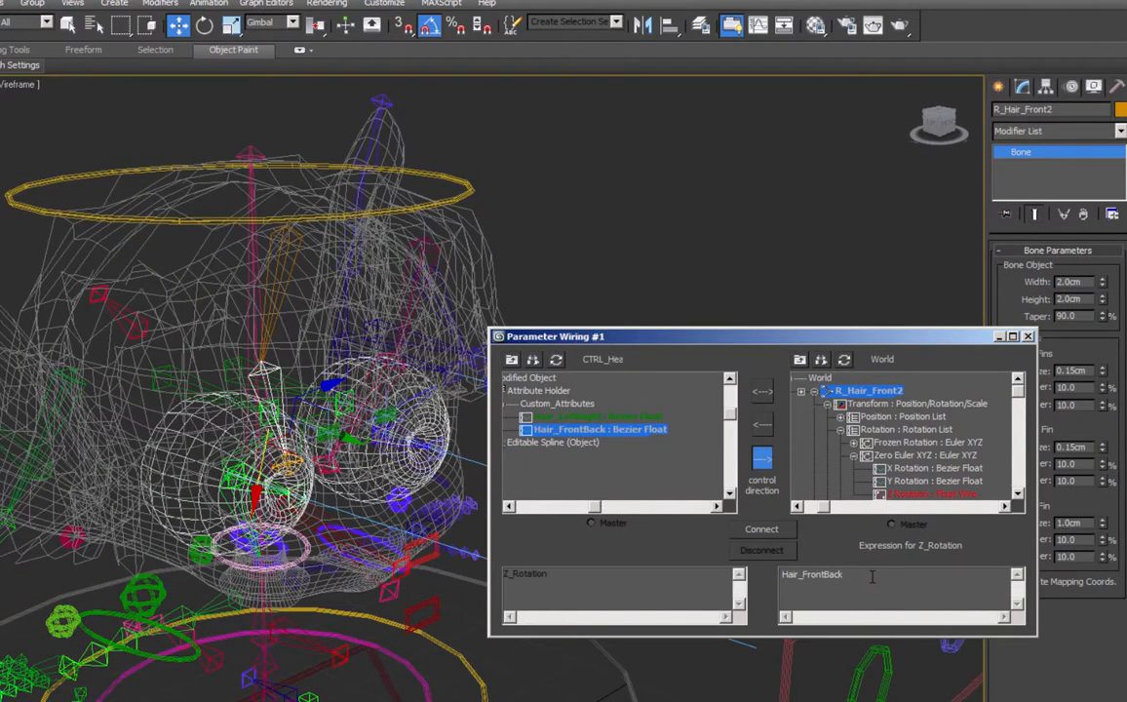
left_click(762, 530)
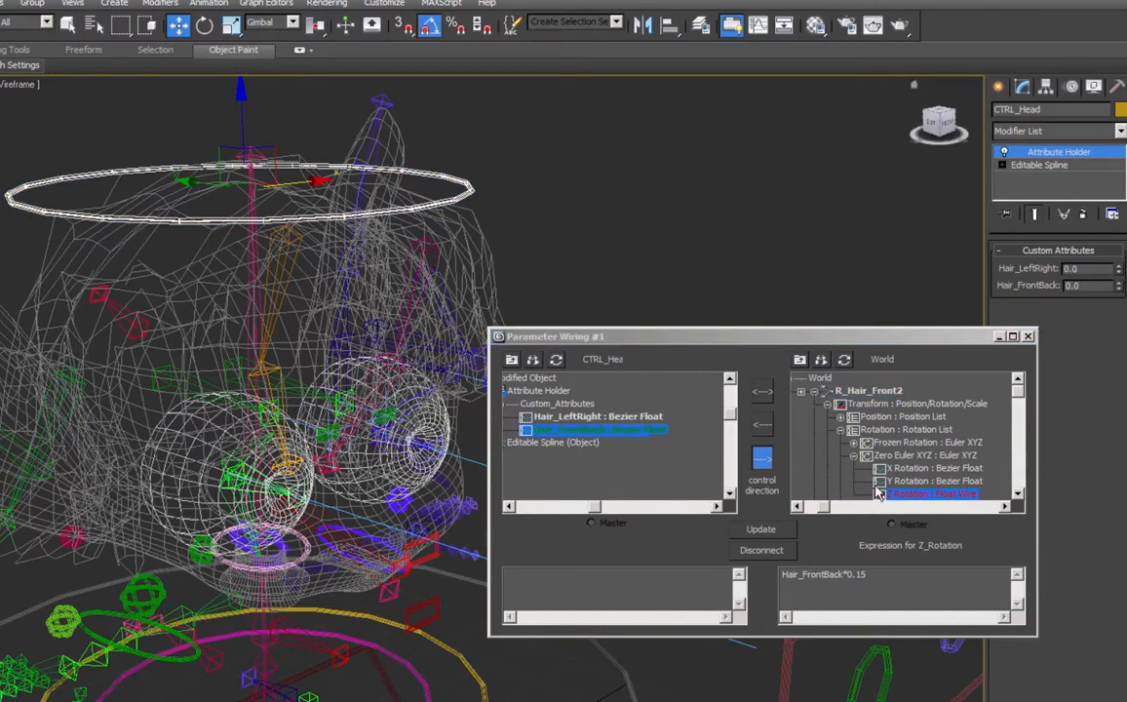
Wire Hair_FrontBack one-way to R_Hair_Front2's Y Rotation with the expression Hair_FrontBack*0.15, and test the attribute on CTRL_Head.
left_click(922, 481)
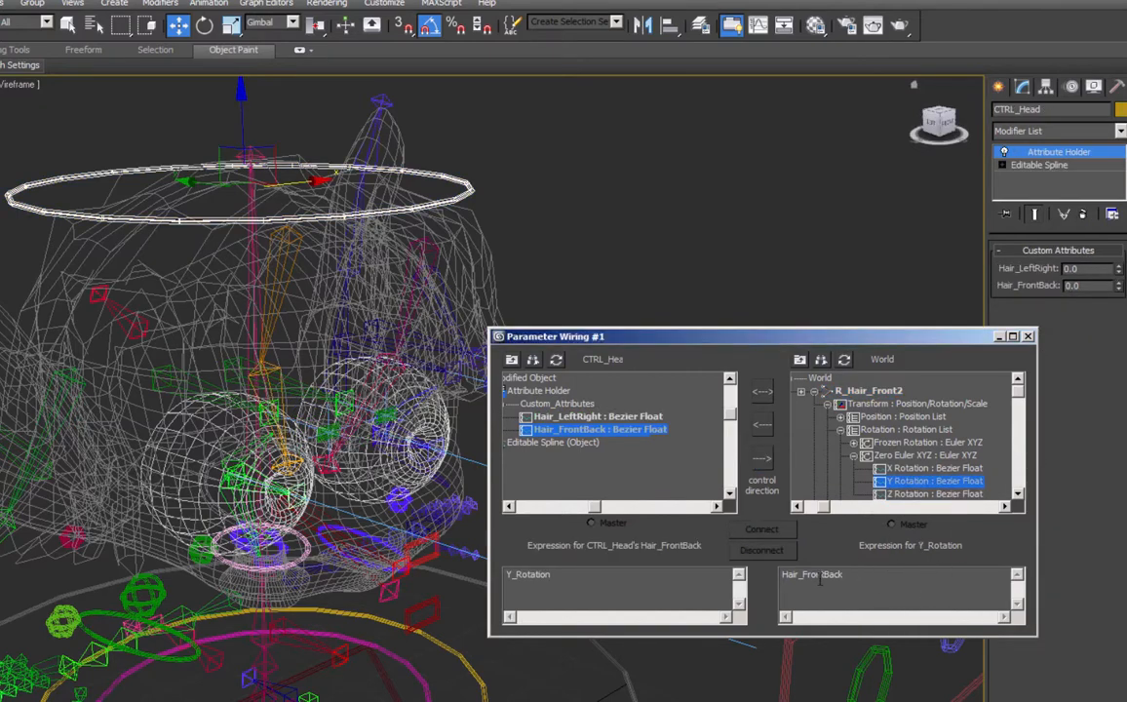
left_click(765, 459)
type("*0.15")
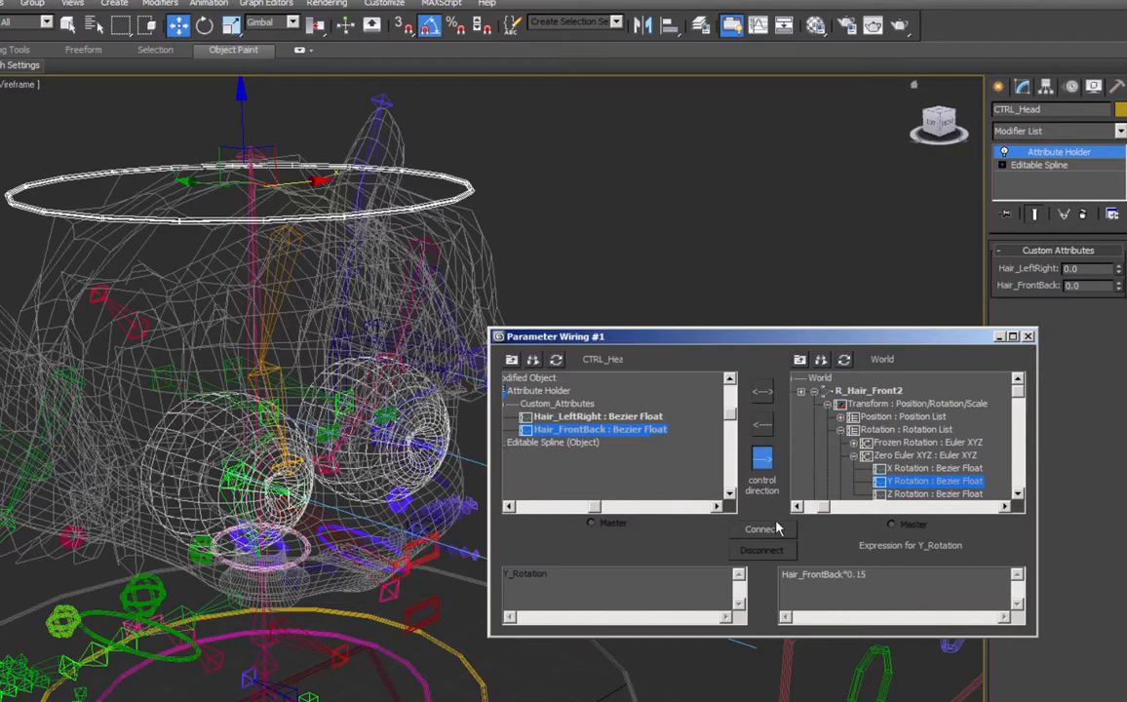
left_click(772, 536)
left_click_drag(1118, 287, 1126, 334)
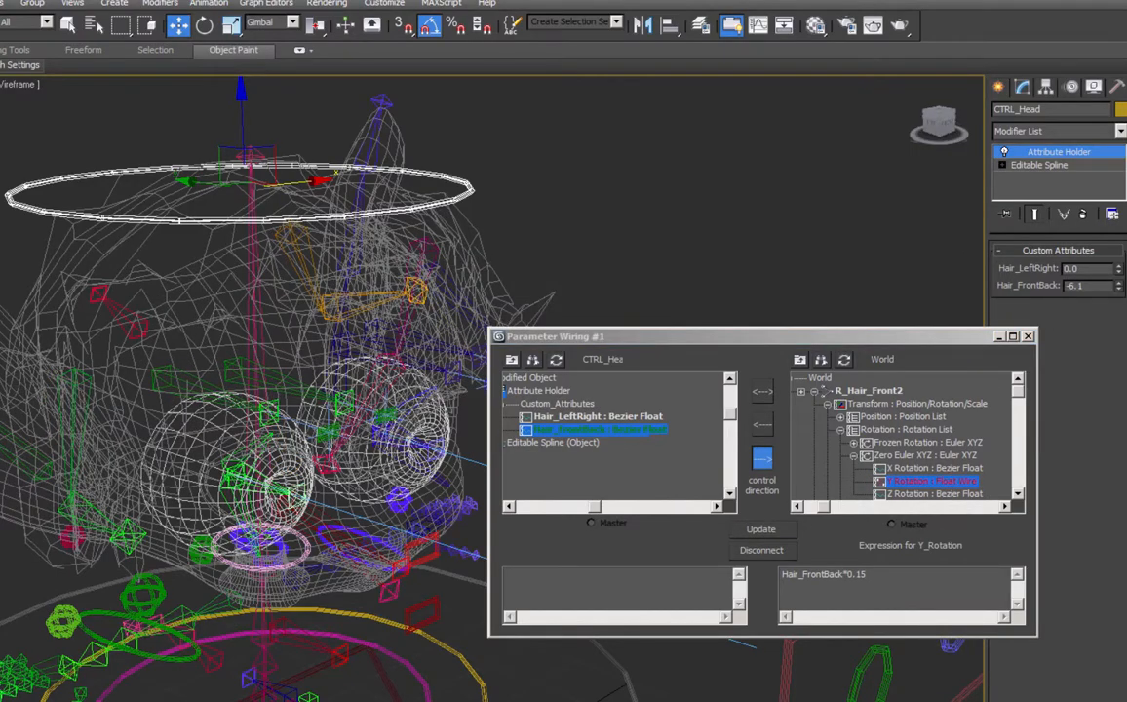
middle_click_drag(444, 361, 407, 365, "alt")
Wire Hair_FrontBack one-way to Back_Hair1's Y Rotation with the expression Hair_FrontBack*0.08.
left_click(340, 337)
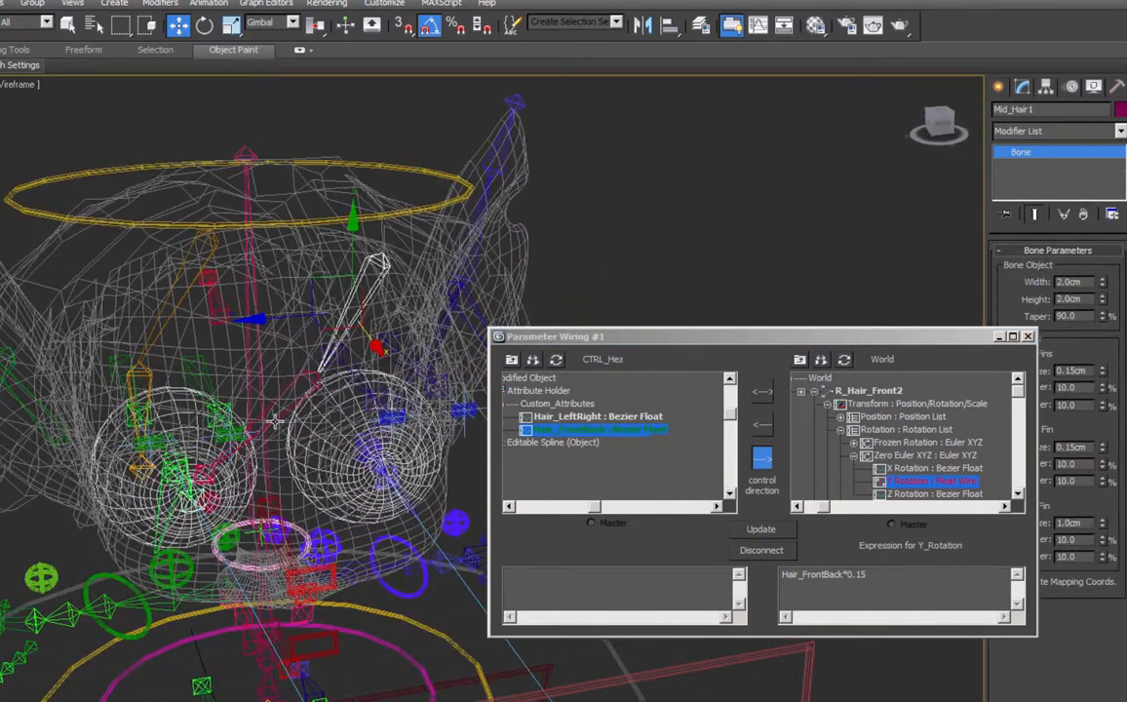
middle_click_drag(258, 375, 212, 408, "alt")
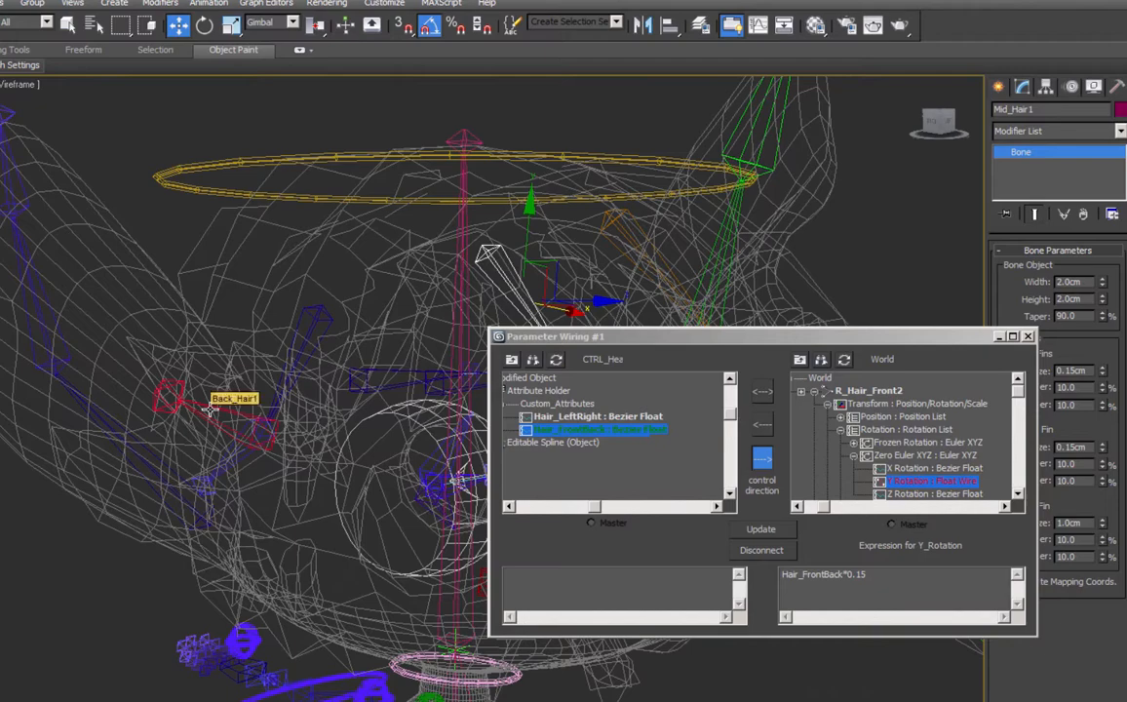
left_click(208, 410)
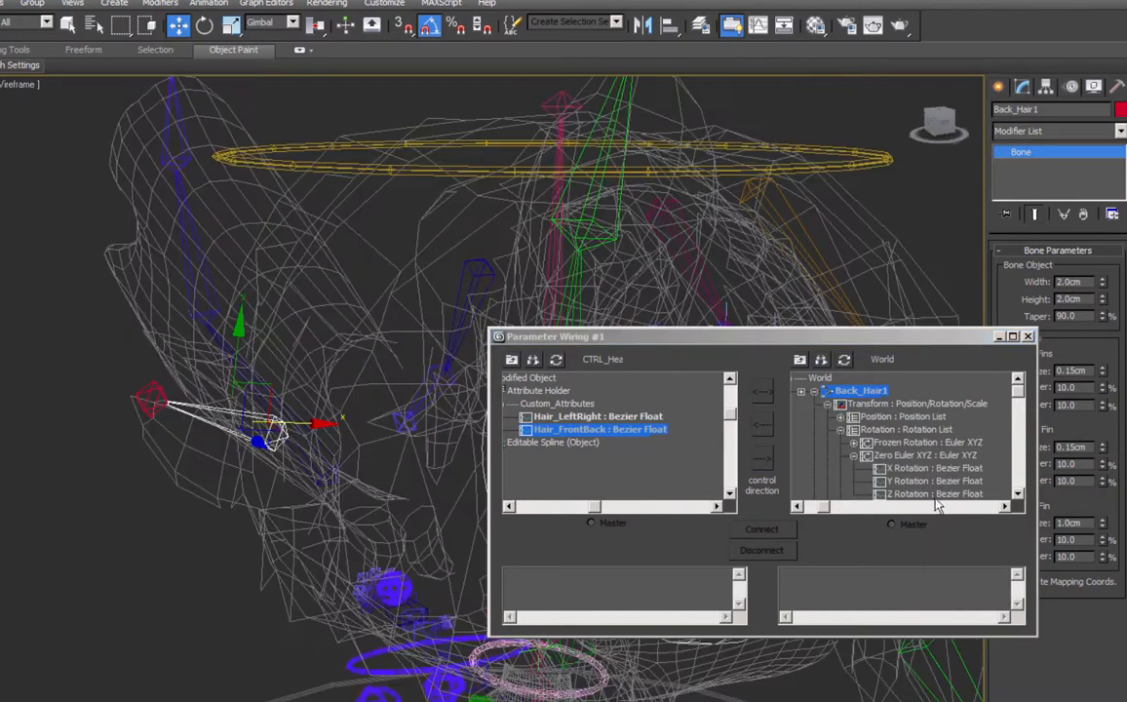
left_click(901, 482)
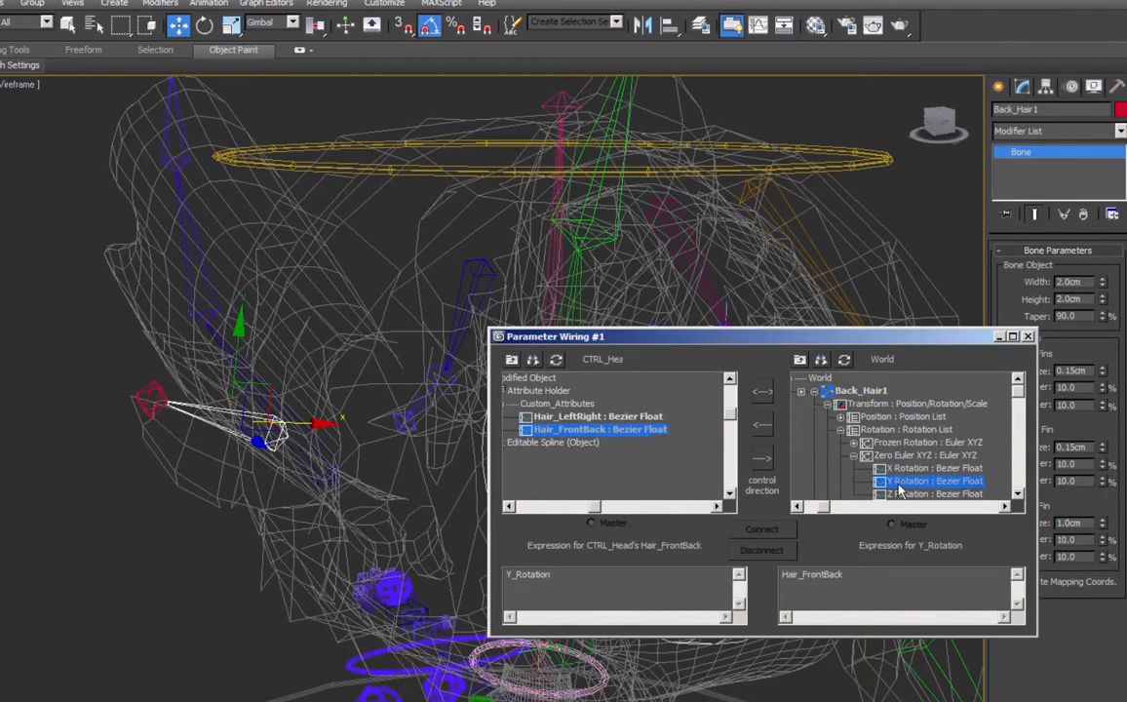
left_click(870, 584)
type("*0.15")
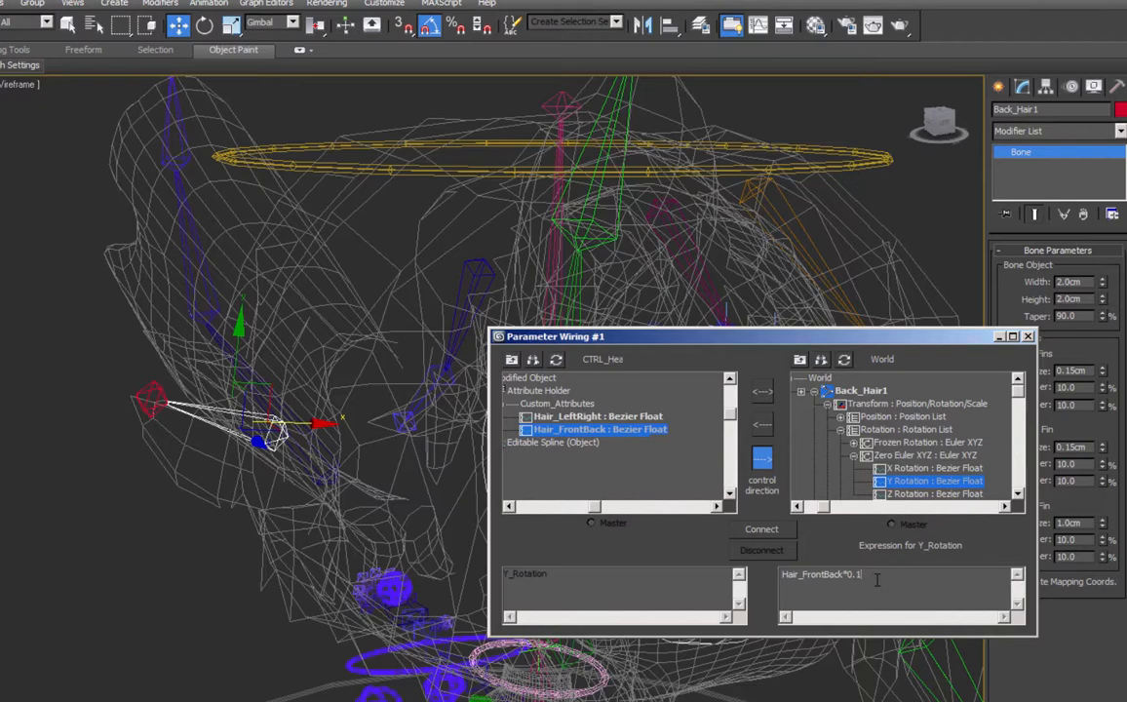
left_click(760, 530)
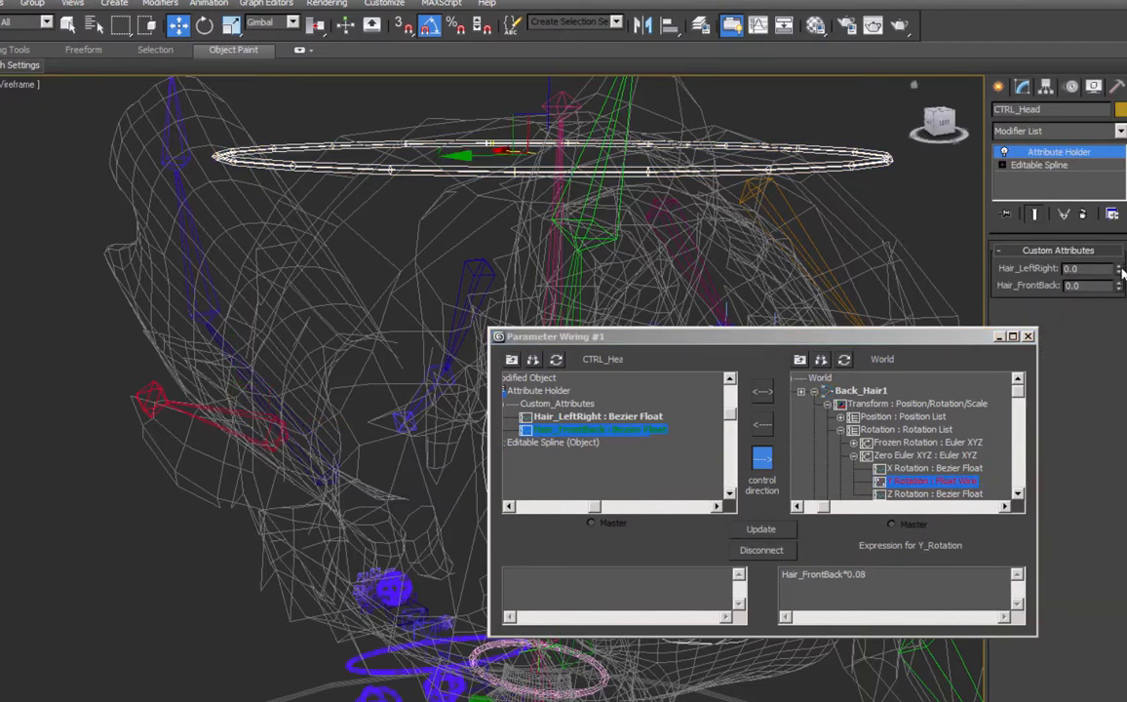
Test Hair_FrontBack on the back hair bone, cancel the change, and disconnect the attribute from Back_Hair1's Y Rotation.
left_click_drag(1119, 284, 1071, 357)
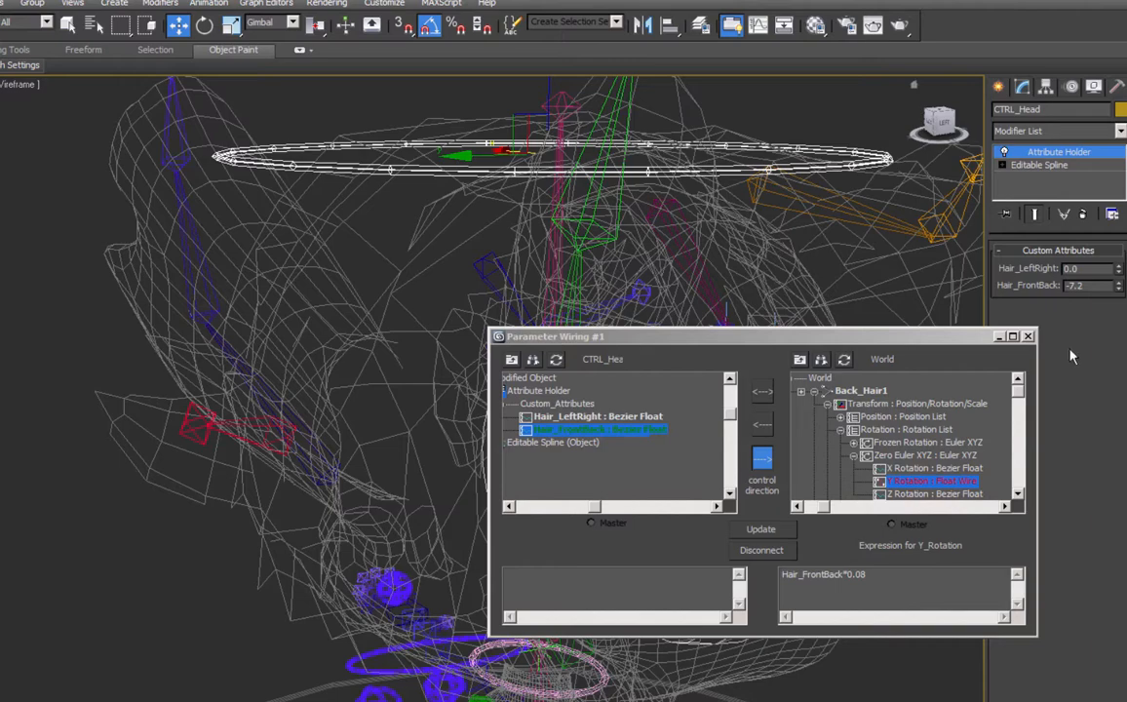
right_click(1070, 350)
left_click(773, 550)
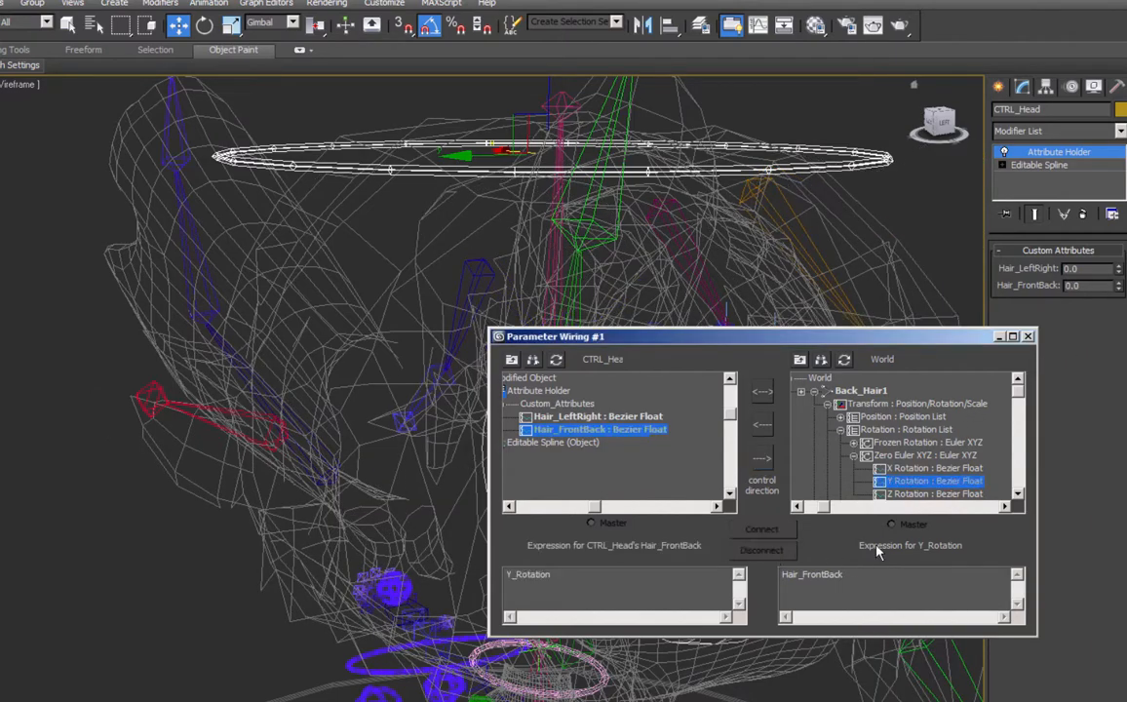
Wire Hair_FrontBack one-way to Back_Hair1's Z Rotation with the expression Hair_FrontBack*0.08, and test the attribute on CTRL_Head.
left_click(926, 494)
left_click(762, 458)
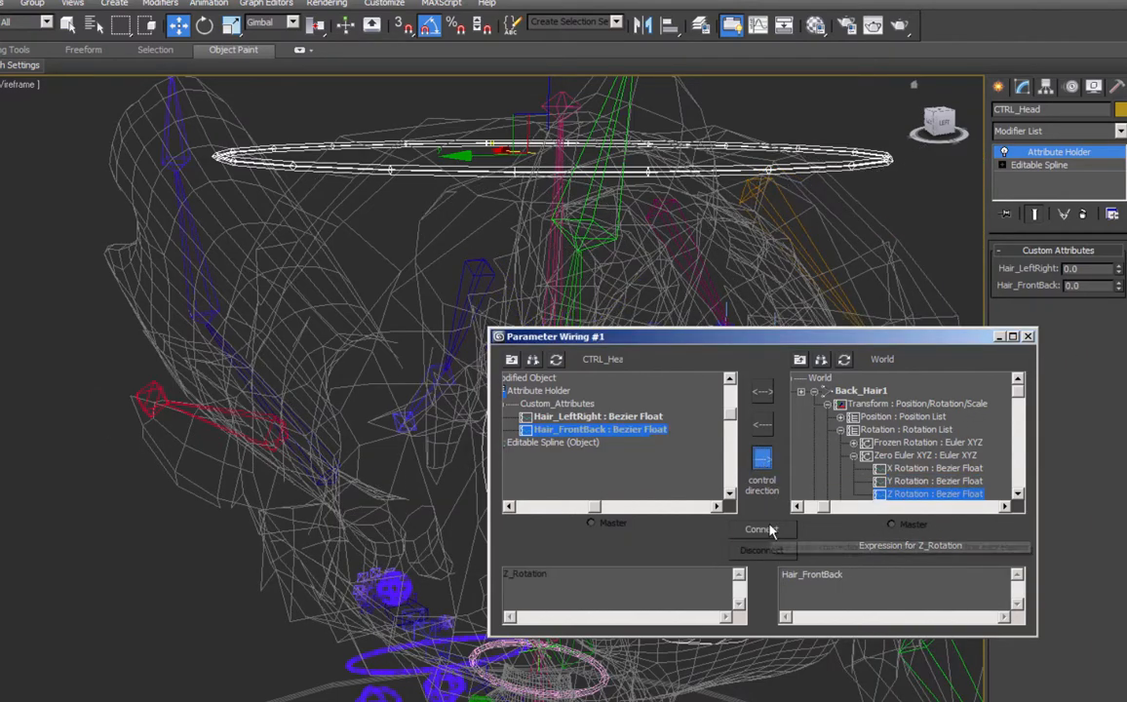
left_click(761, 529)
left_click(885, 575)
type("*0.08")
left_click(772, 527)
mouse_move(1118, 286)
left_mouse_down()
mouse_move(1119, 238)
mouse_move(1118, 298)
left_mouse_up()
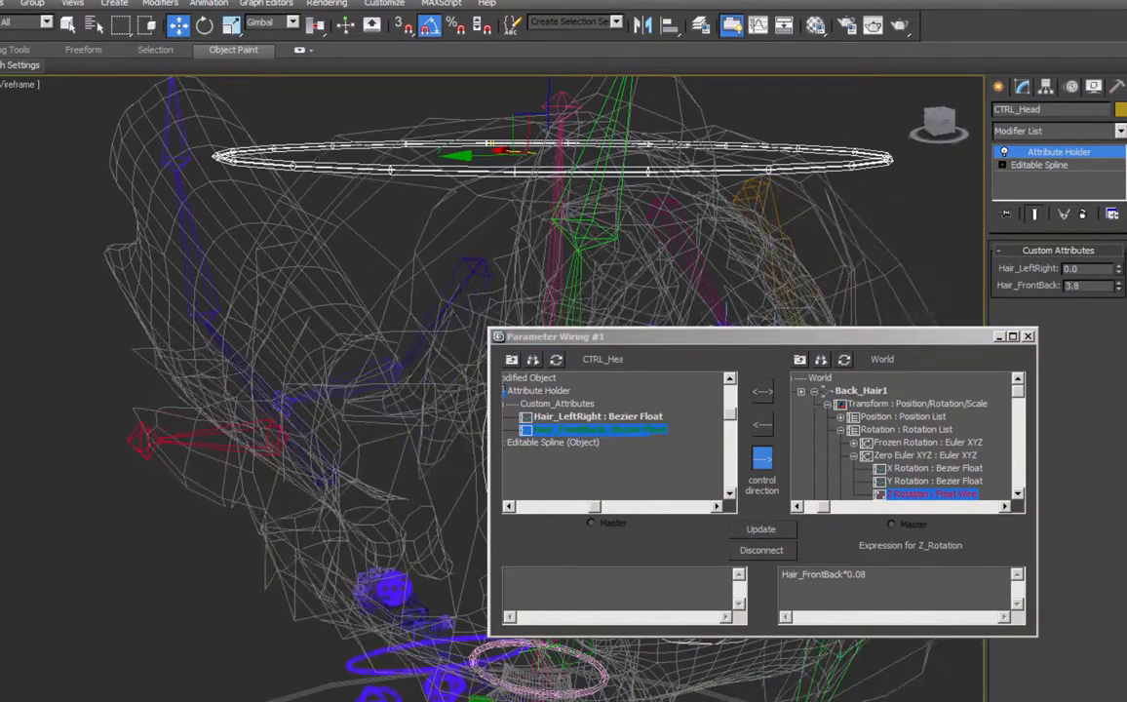
Update the Z Rotation wire expression to Hair_FrontBack*0.06, test the attribute again and reset it to 0.
left_click(761, 529)
mouse_move(1118, 284)
left_mouse_down()
mouse_move(1118, 308)
mouse_move(1118, 279)
left_mouse_up()
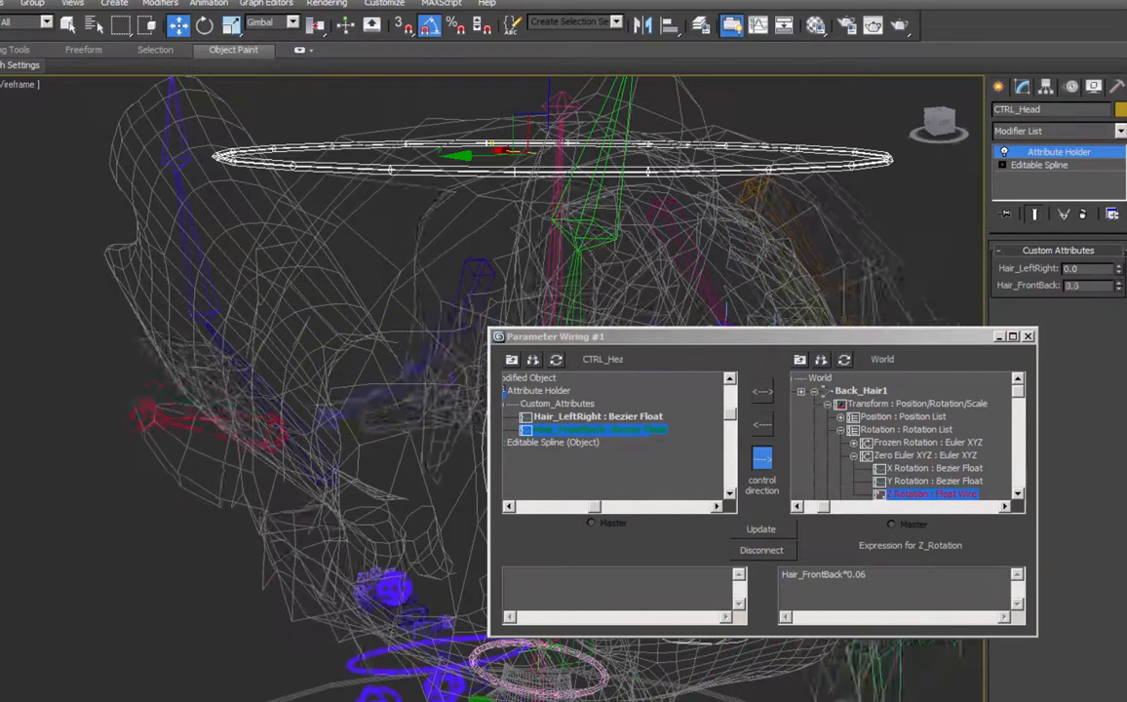
right_click(1119, 282)
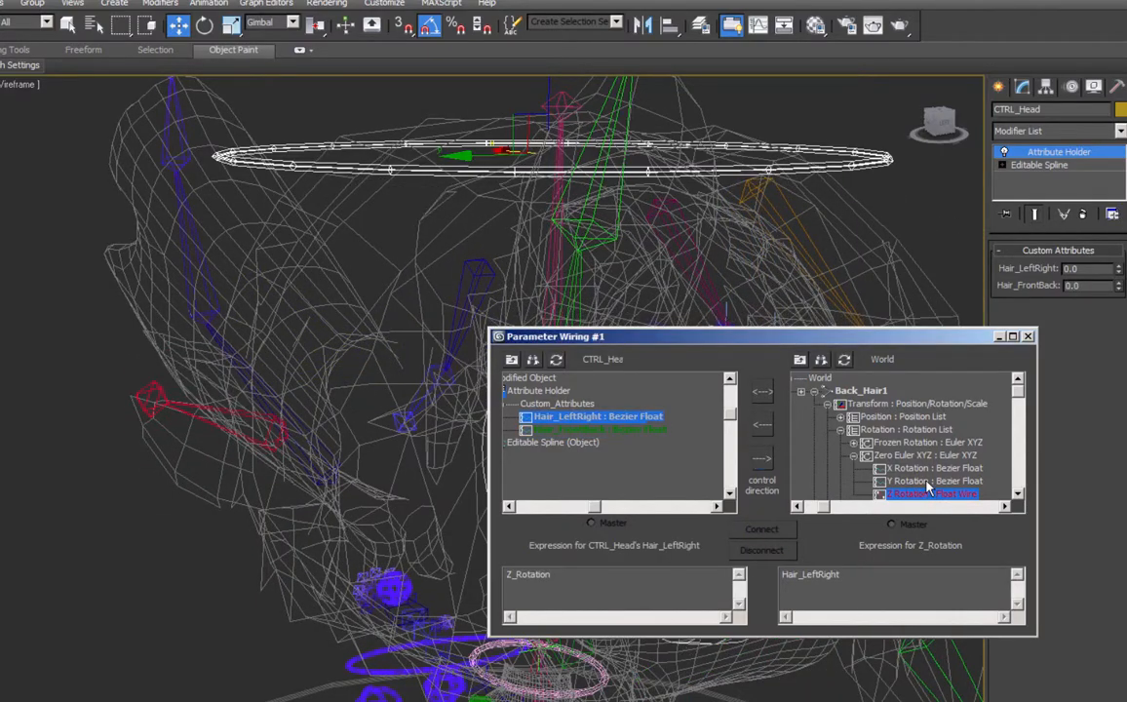
Wire Hair_LeftRight one-way to Back_Hair1's Y Rotation with the expression Hair_LeftRight*0.05, and test the attribute on CTRL_Head.
left_click(927, 485)
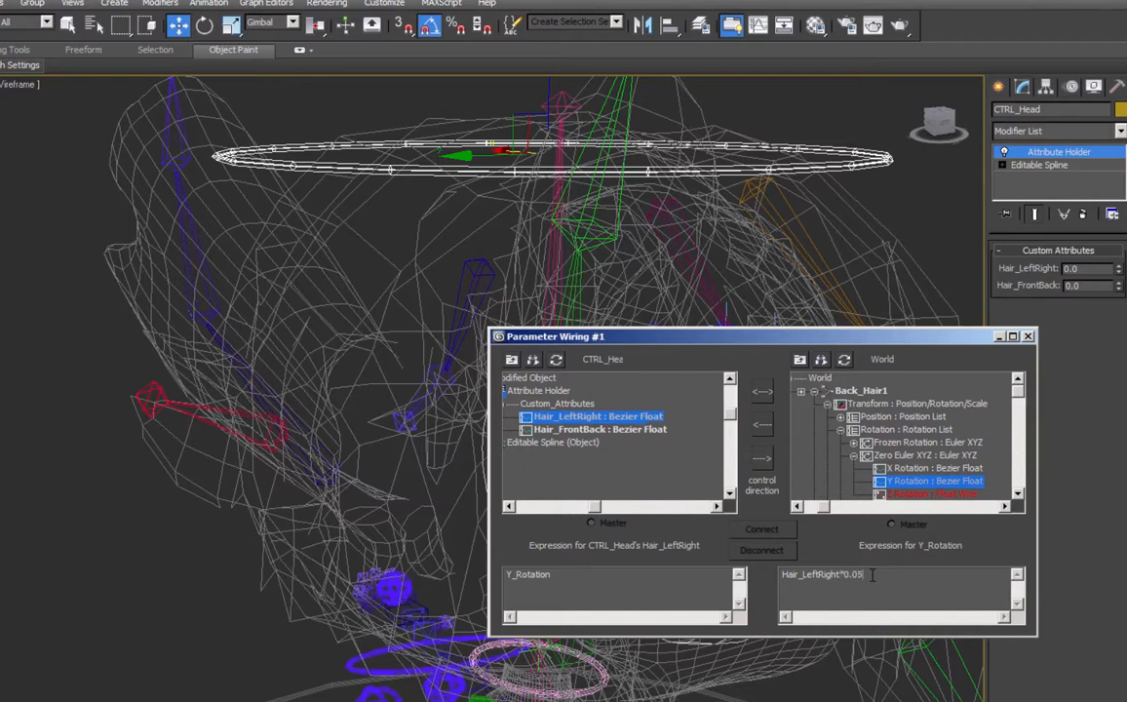
left_click(762, 459)
left_click(761, 528)
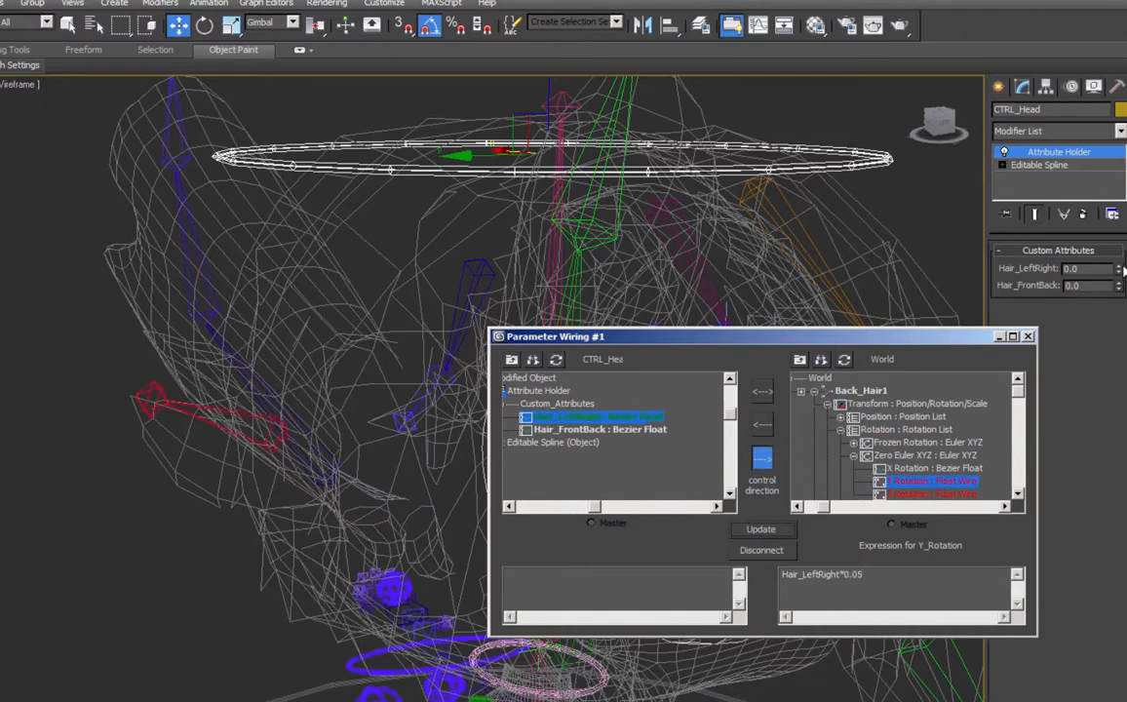
left_click_drag(1118, 270, 1112, 224)
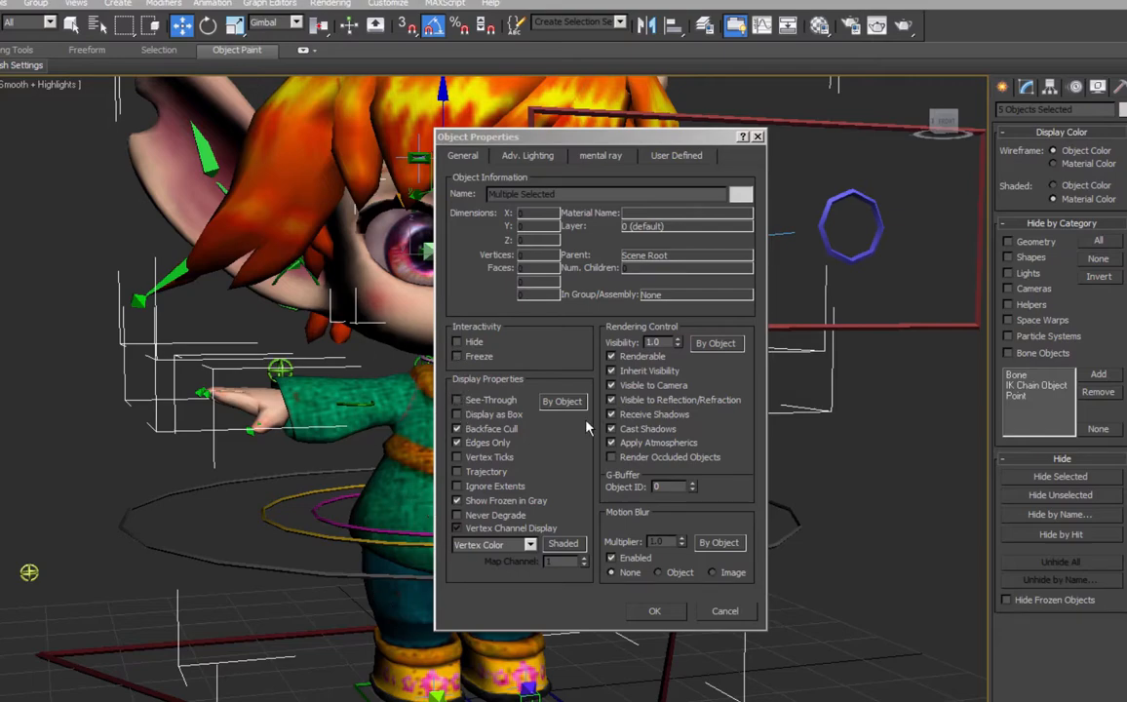
Turn off Show Frozen in Gray for the five selected objects and put them on a new layer named Geometry.
left_click(456, 500)
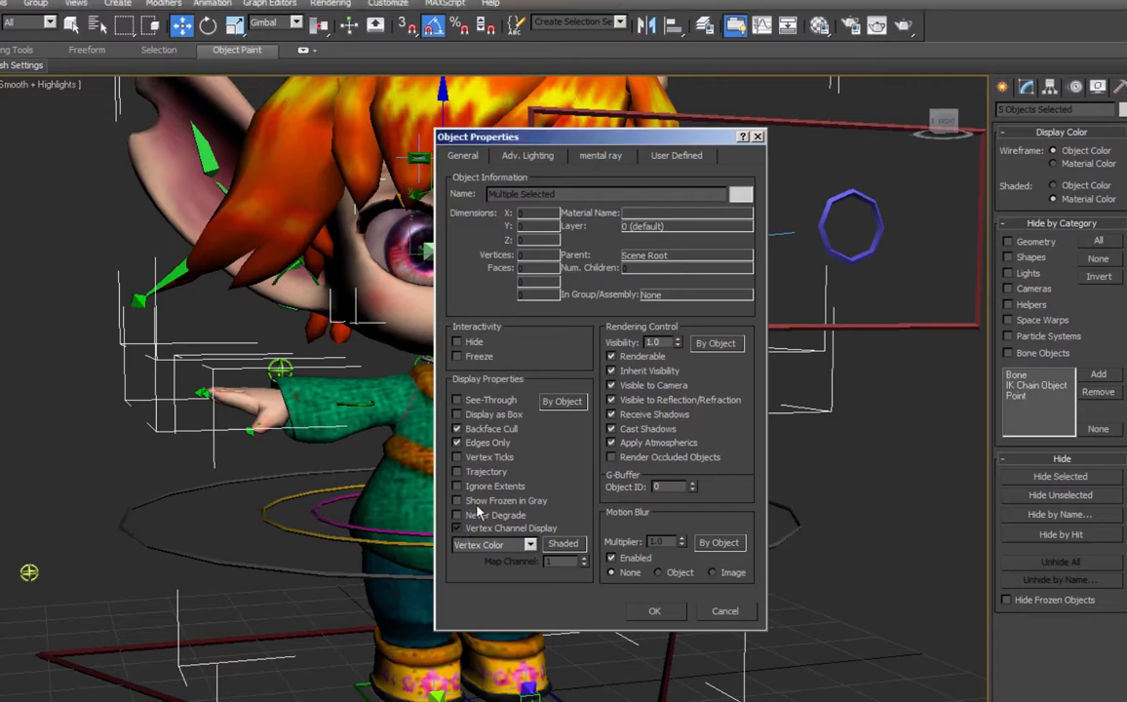
left_click(651, 611)
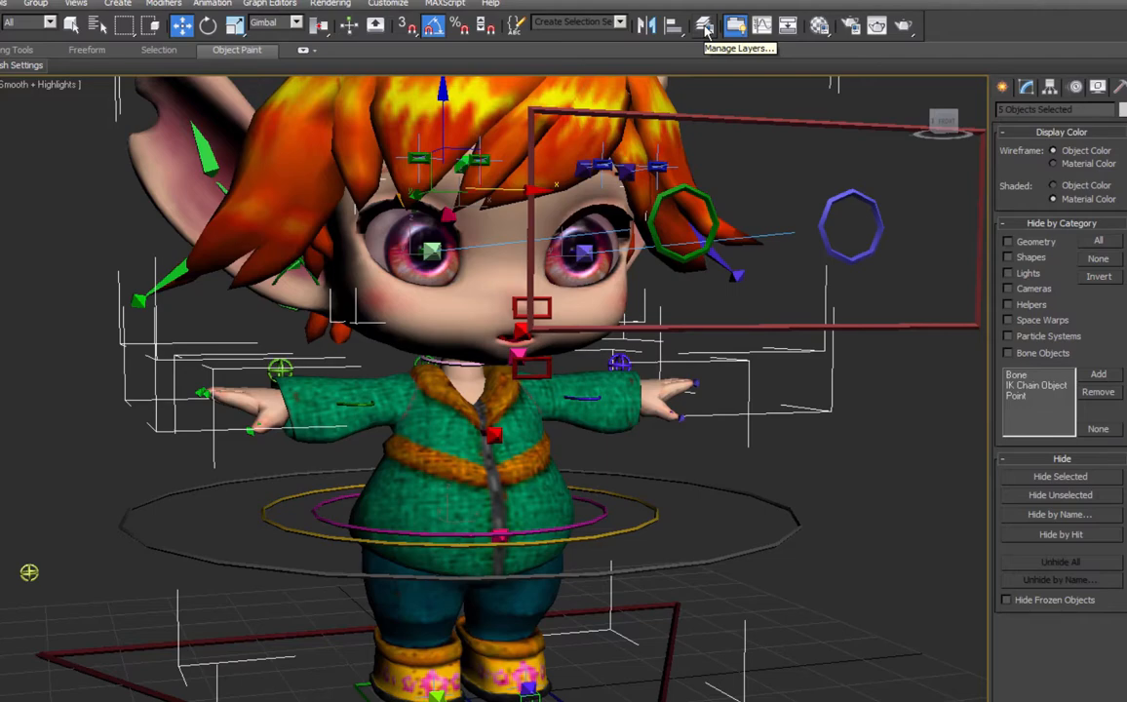
left_click(706, 30)
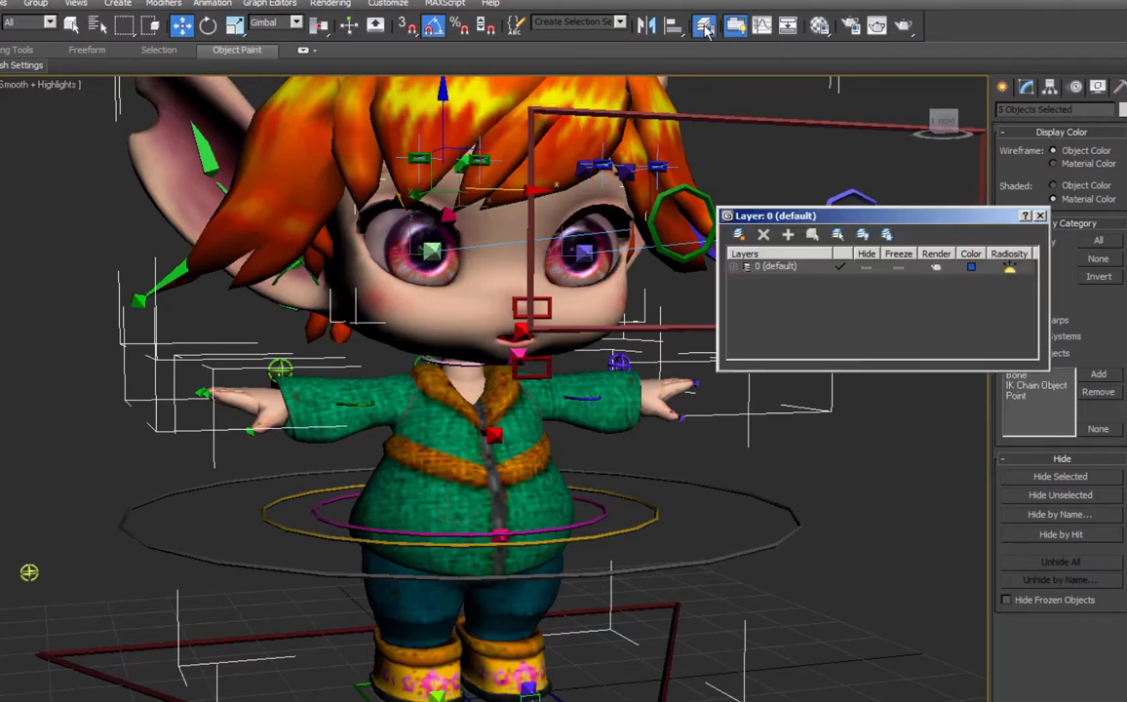
left_click(739, 235)
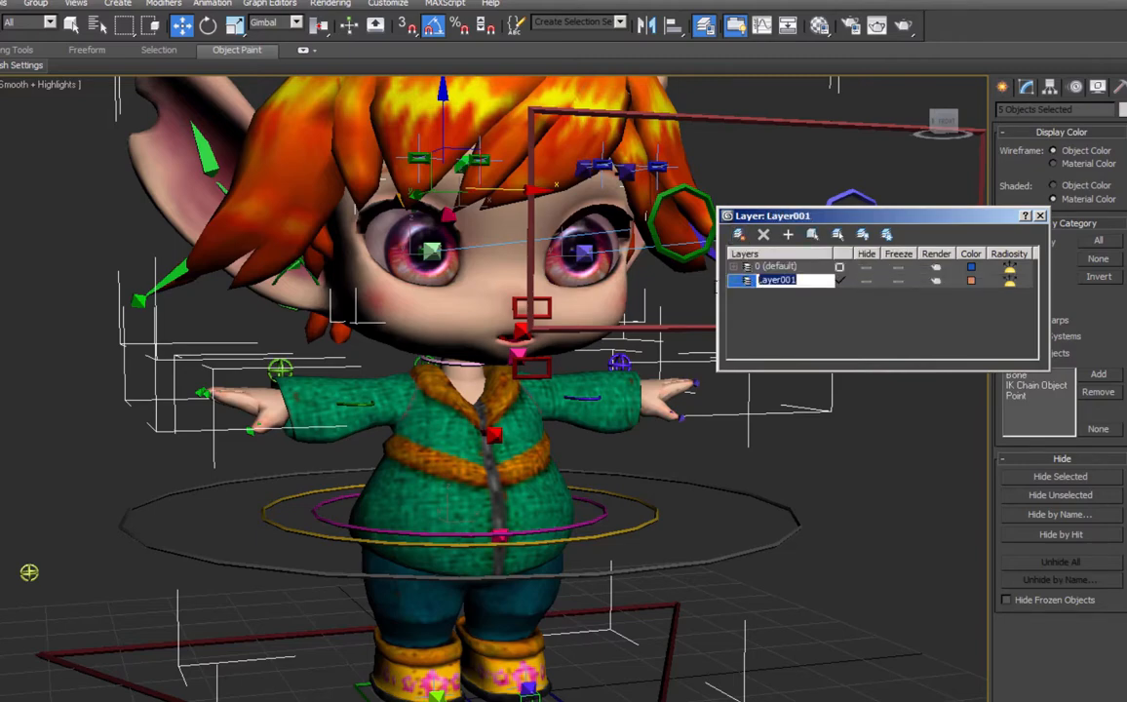
type("Geom")
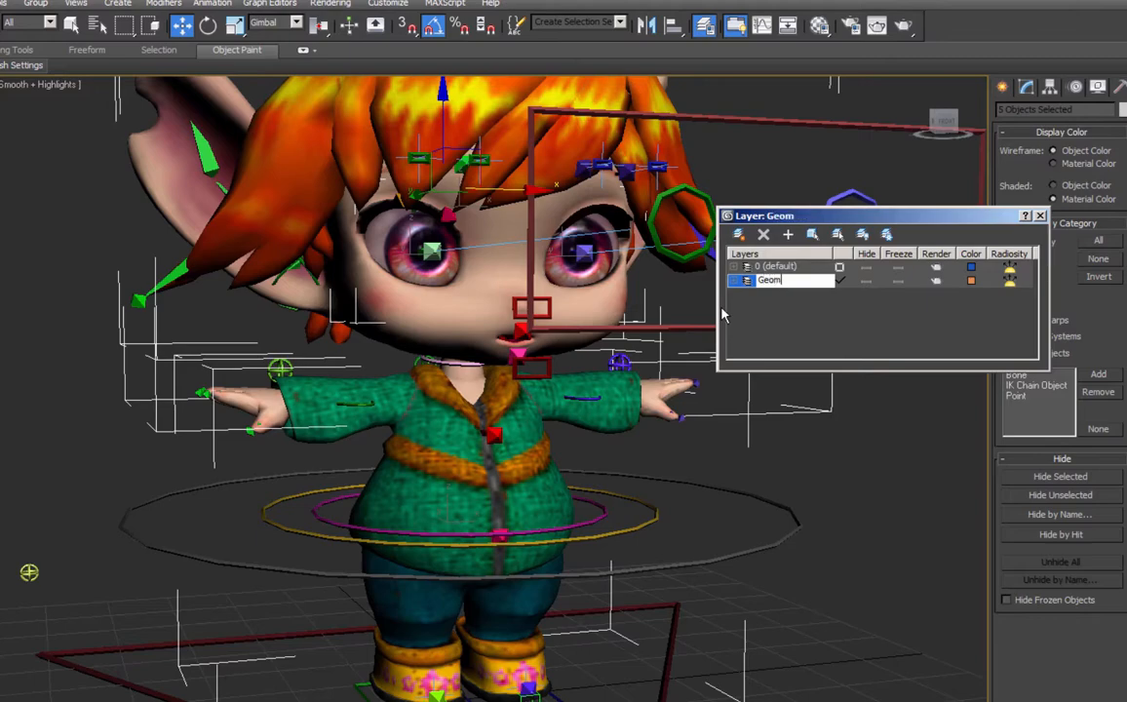
type("etry")
key("Return")
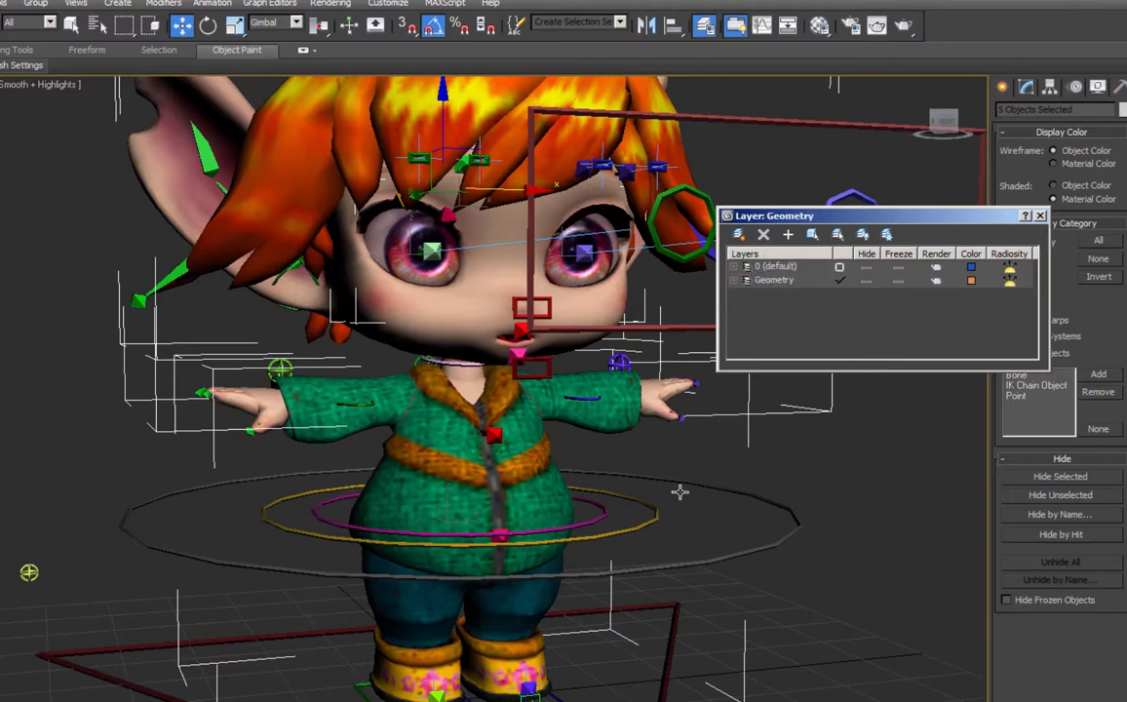
Freeze the Geometry layer, check it by hiding and showing it, and close the layer manager.
left_click(899, 282)
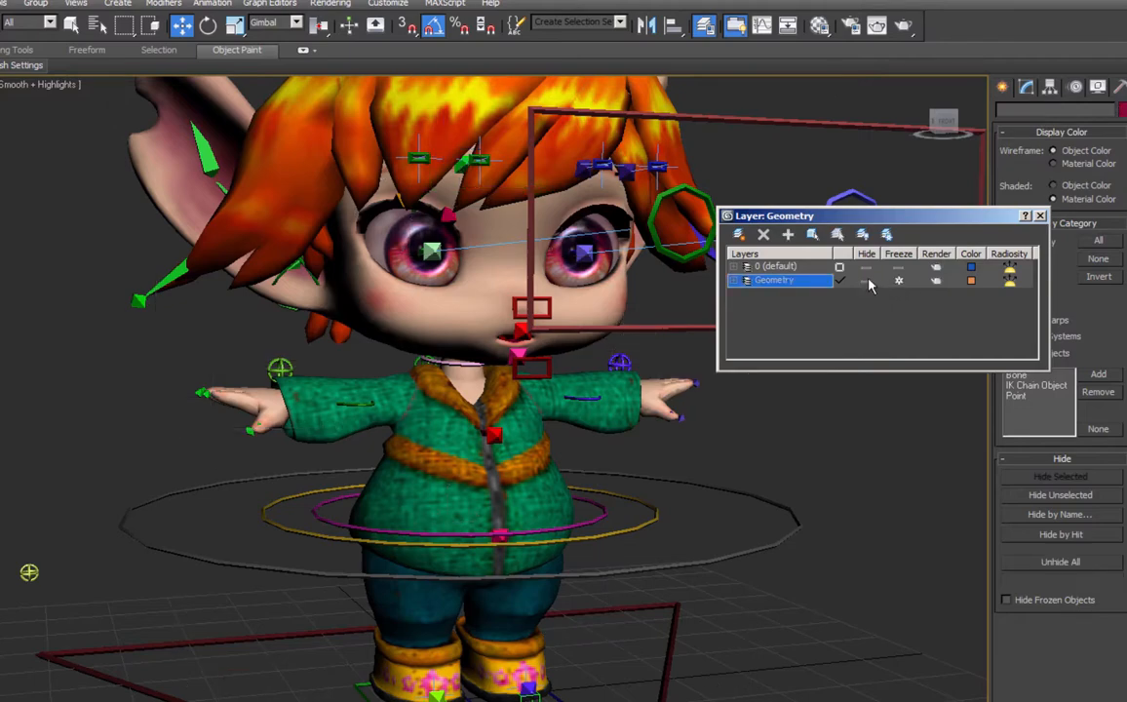
left_click(866, 283)
left_click(868, 282)
left_click(868, 283)
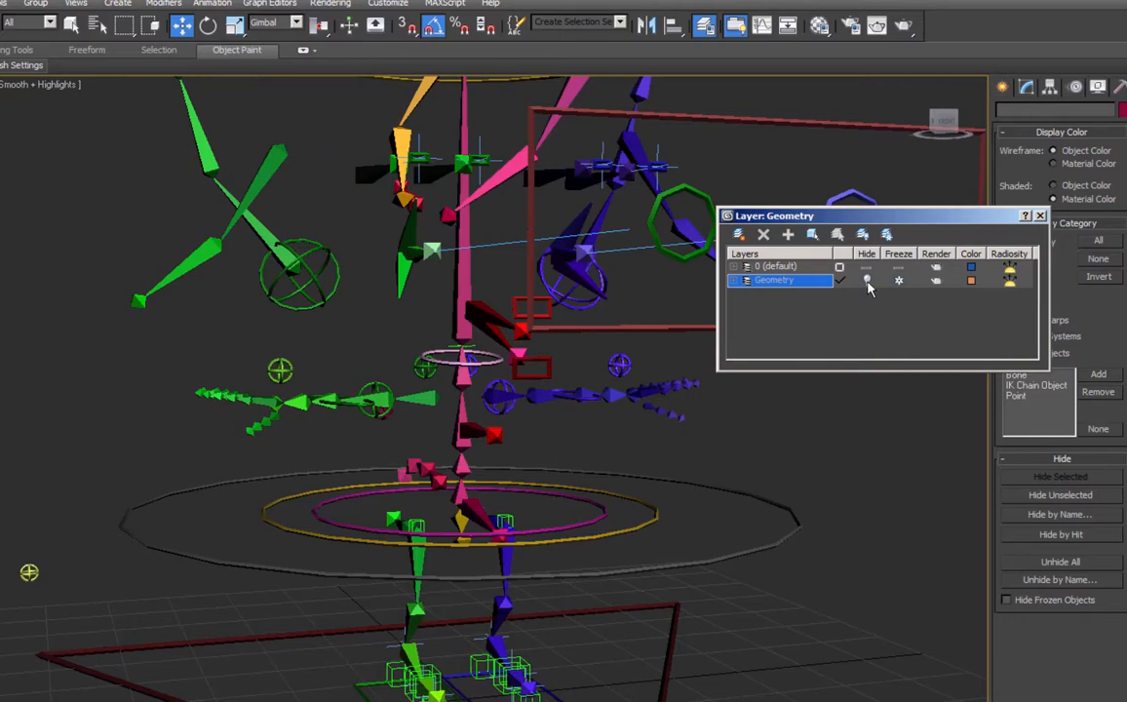
left_click(867, 283)
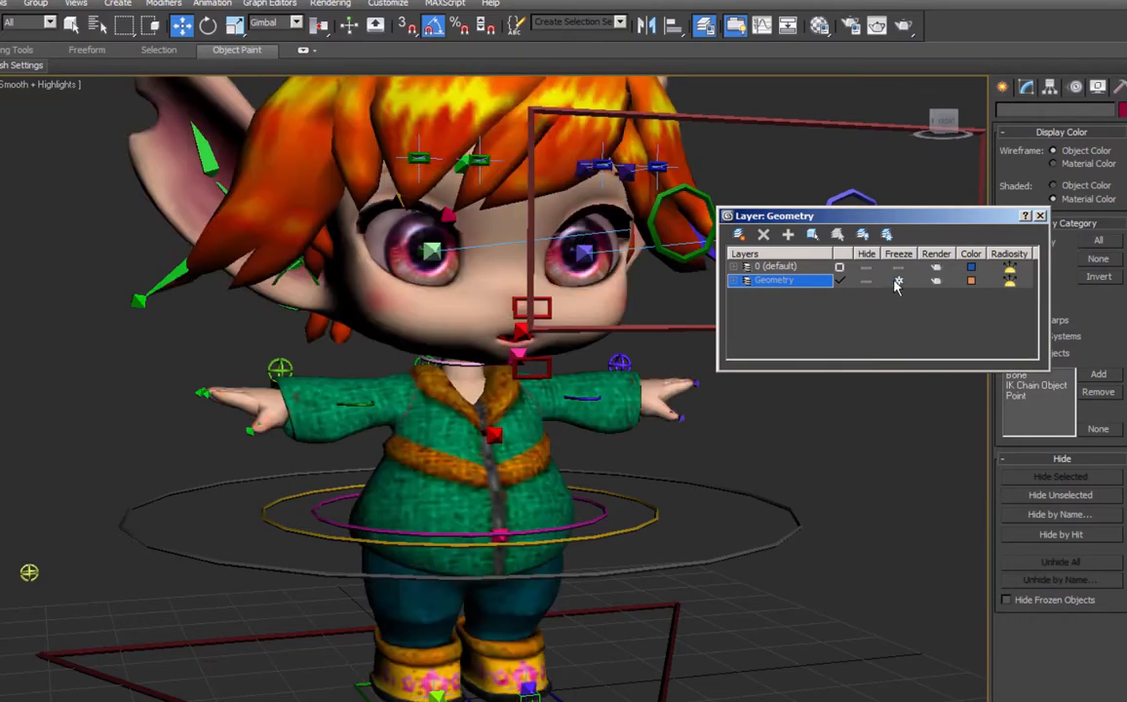
left_click(1041, 218)
Close the navigation wheel shown in the viewport.
middle_click_drag(507, 219, 727, 161, "alt")
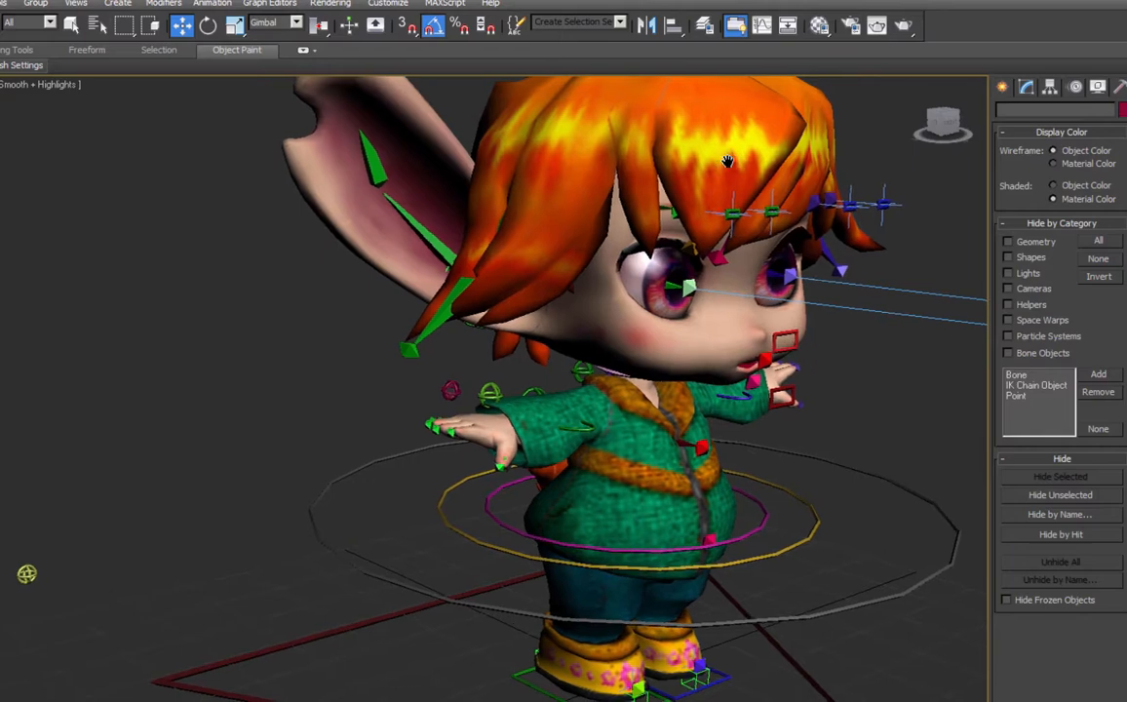
right_click(34, 577)
left_click(106, 530)
Limit selection to bones, select all of the character's bones and put them on a new layer named Bones.
middle_click_drag(804, 417, 629, 329)
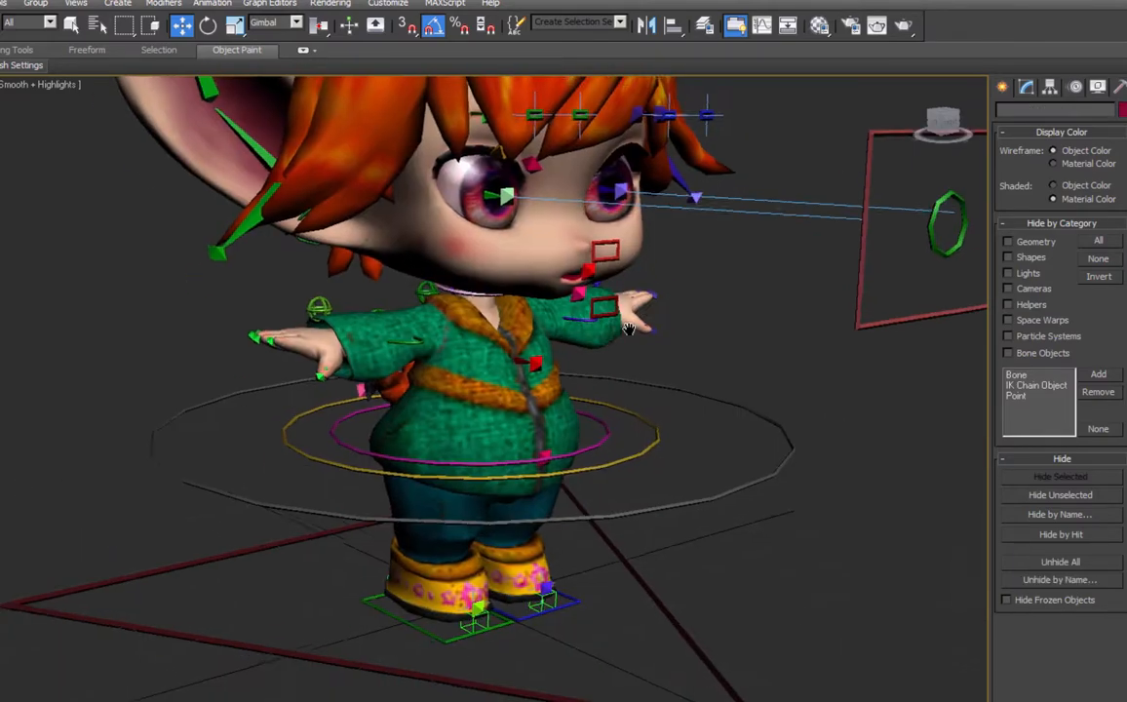
scroll(630, 330, "down", 3)
middle_click_drag(539, 334, 317, 189, "alt")
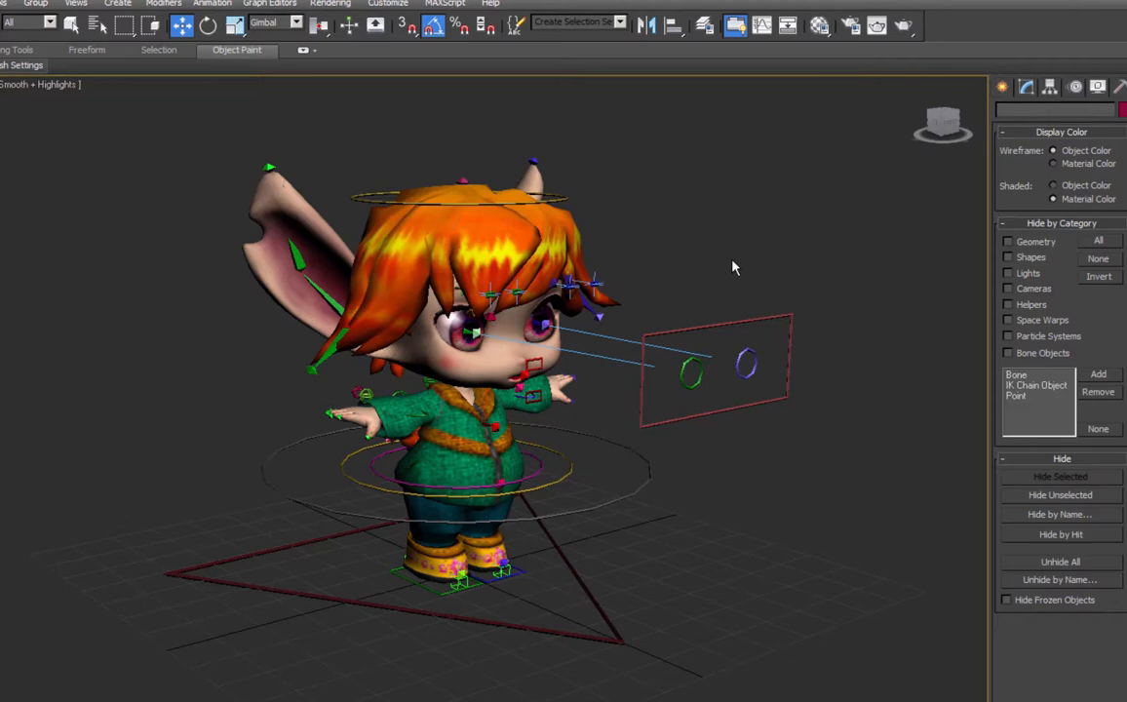
left_click(30, 21)
left_click(22, 146)
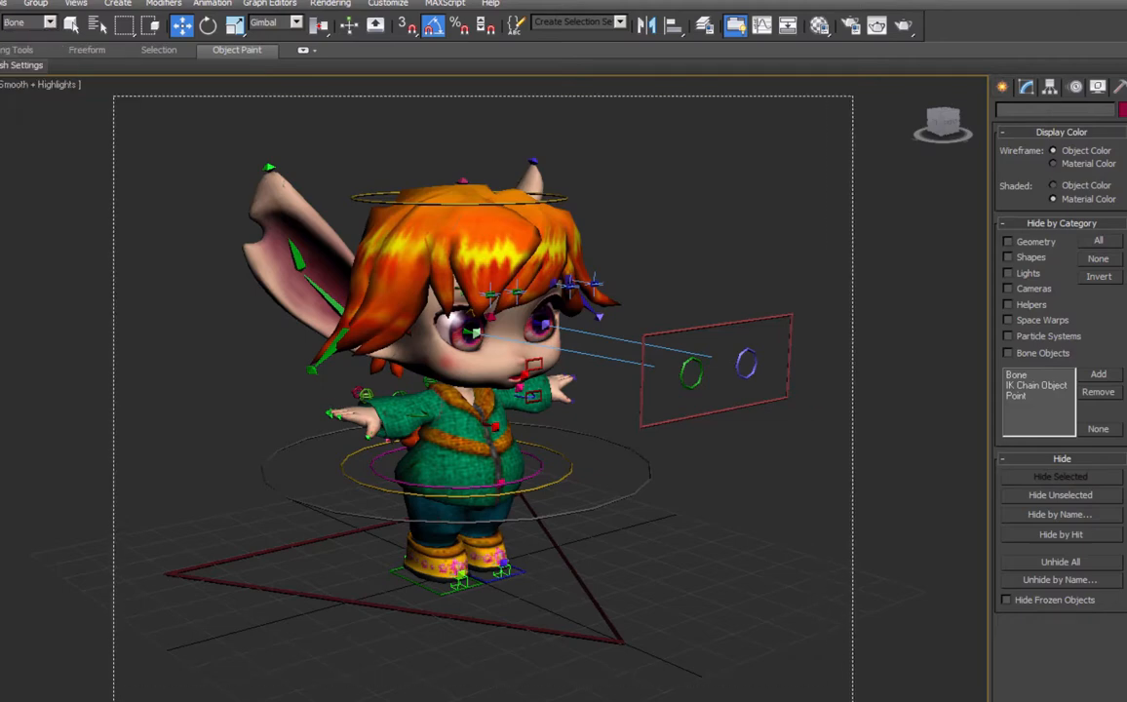
left_click_drag(113, 95, 854, 701)
left_click(705, 25)
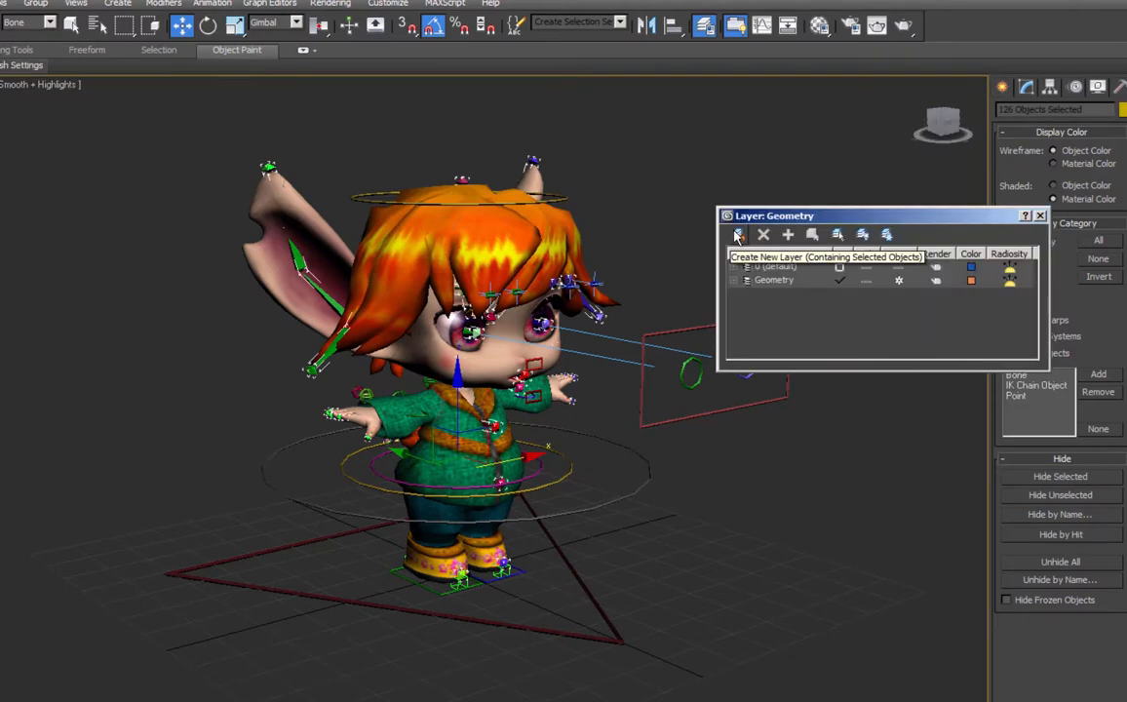
left_click(738, 235)
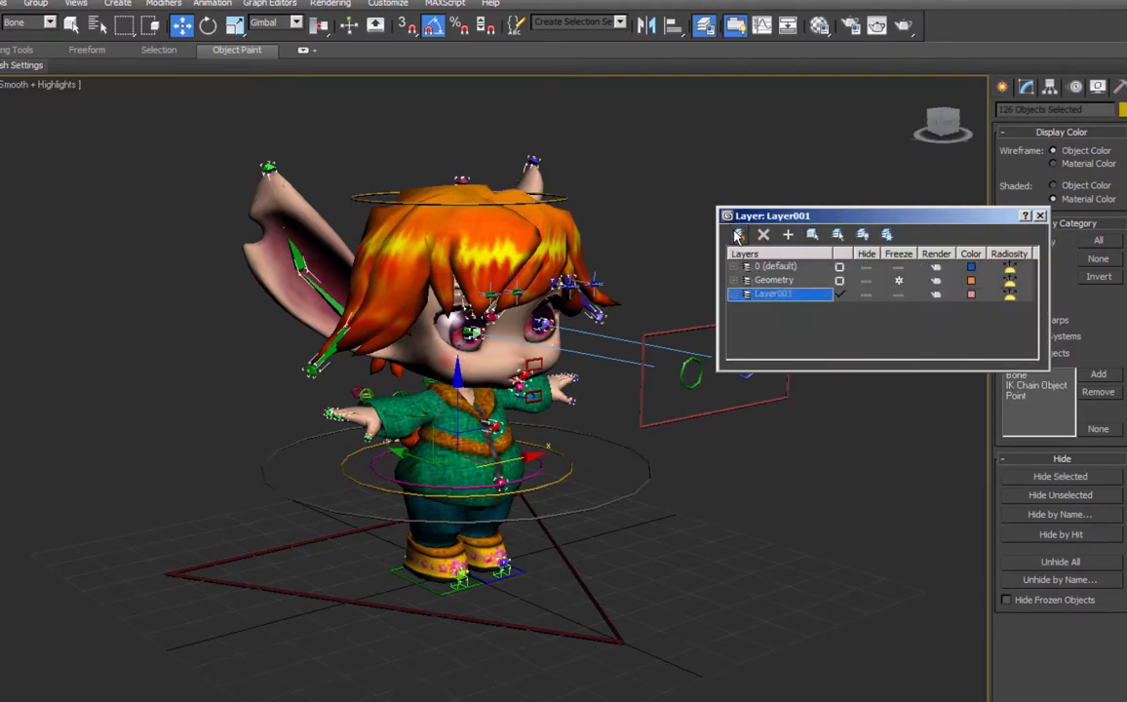
left_click(776, 293)
type("Bones")
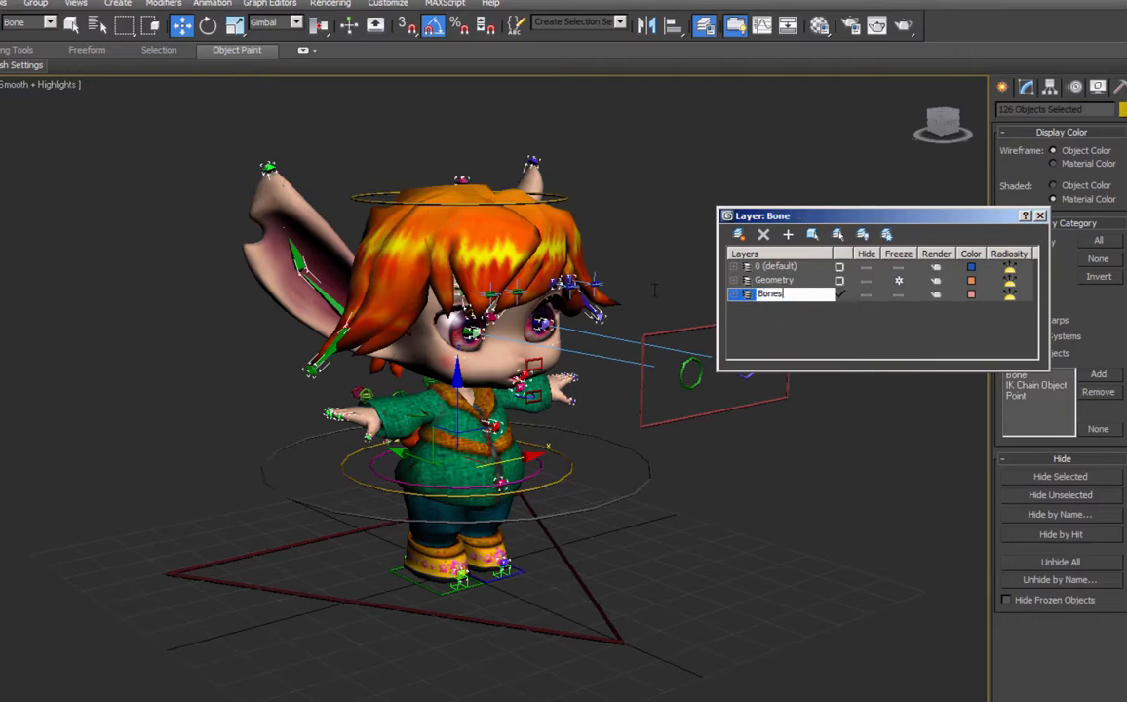
key("Return")
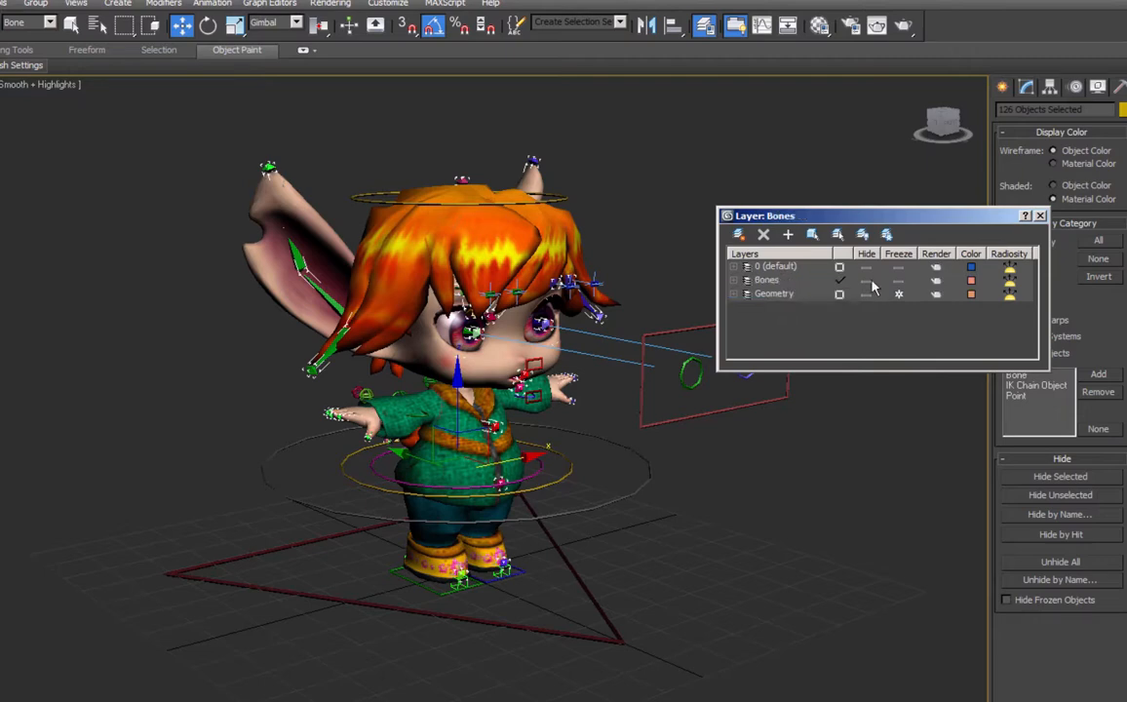
Hide the Bones layer to check the character without its bones, and show the layer again.
left_click(869, 282)
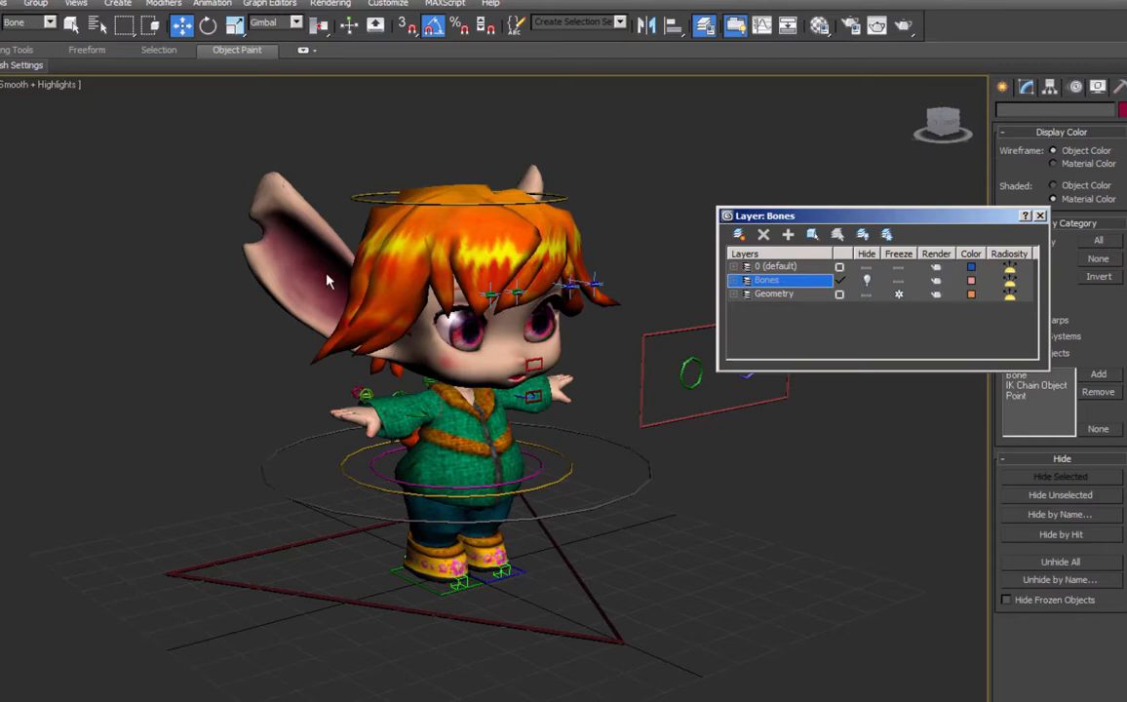
left_click(867, 283)
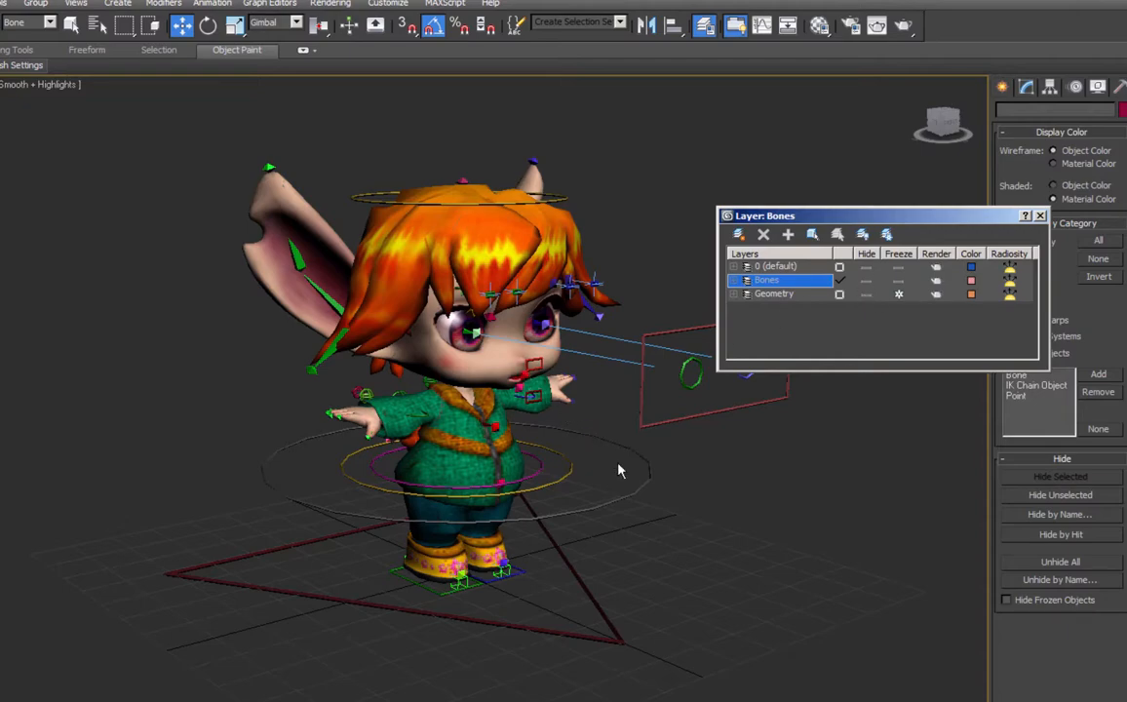
middle_click_drag(602, 470, 502, 499, "alt")
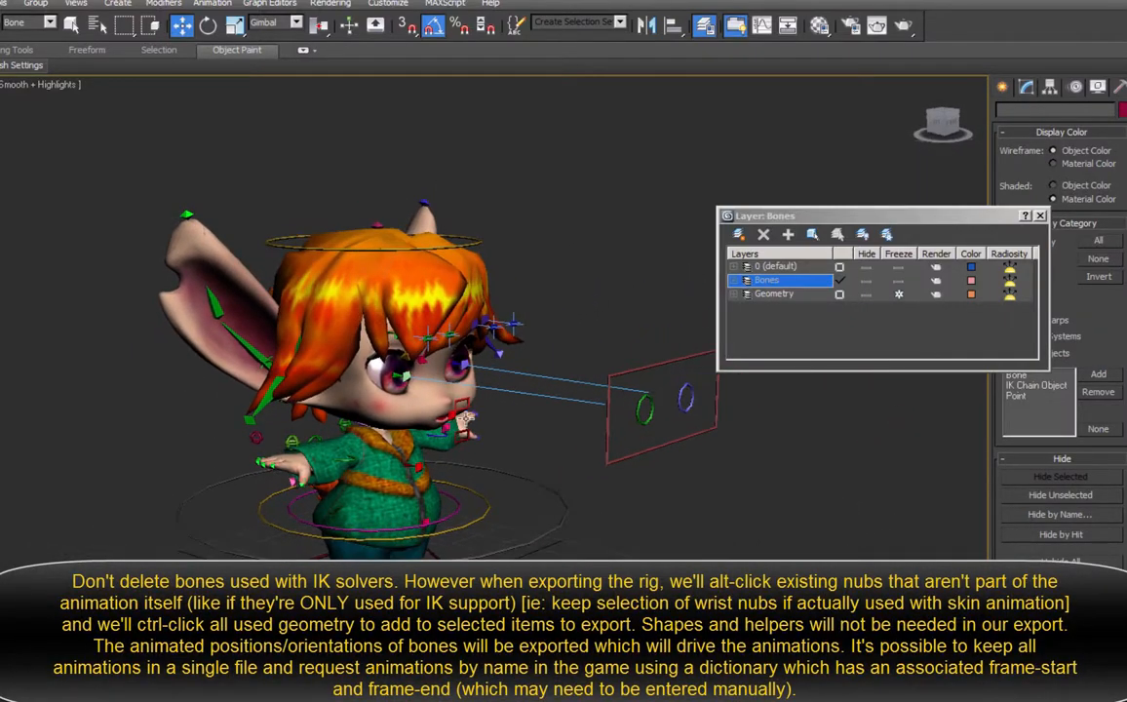
middle_click_drag(427, 455, 450, 419)
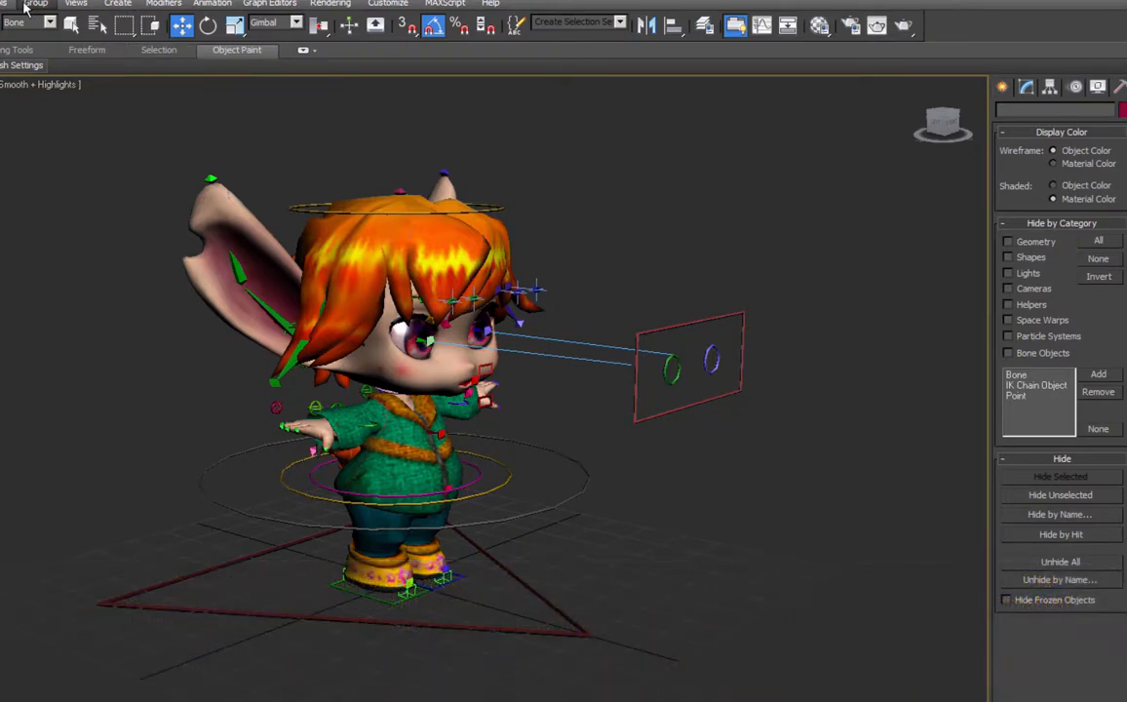
Limit selection to helpers, put all of the rig's helpers on a new layer named Helpers, and hide that layer.
left_click(30, 21)
left_click(19, 91)
left_click_drag(51, 121, 855, 667)
left_click(705, 24)
left_click(738, 234)
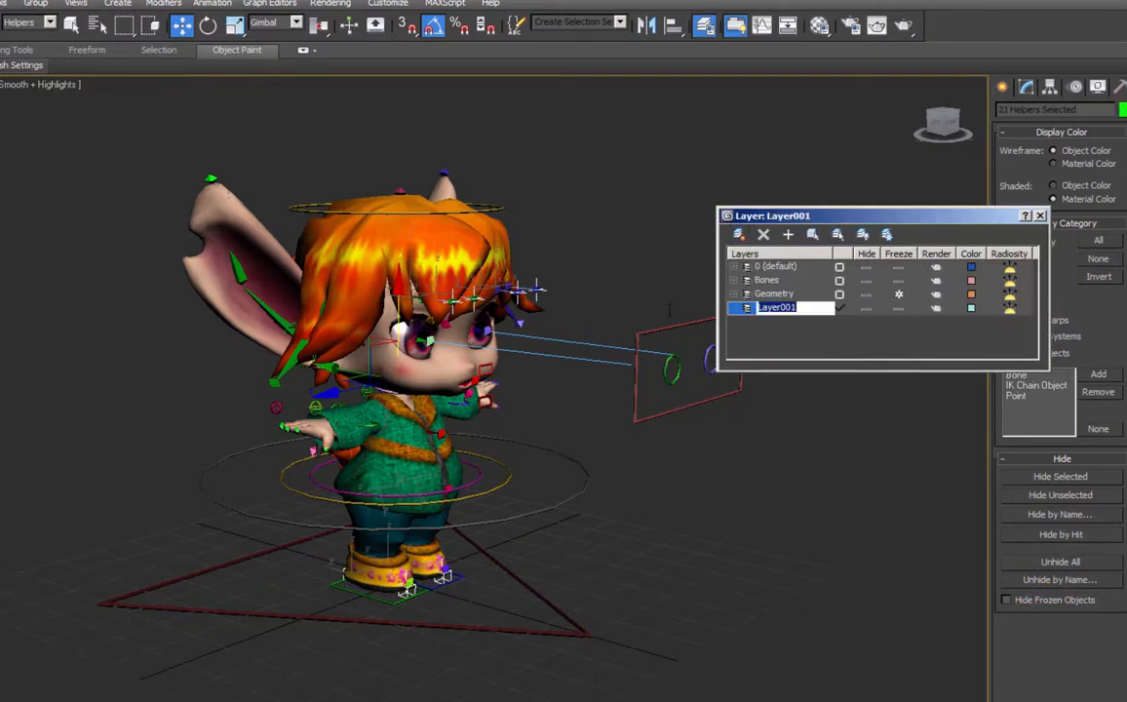
type("Helpers")
key("Return")
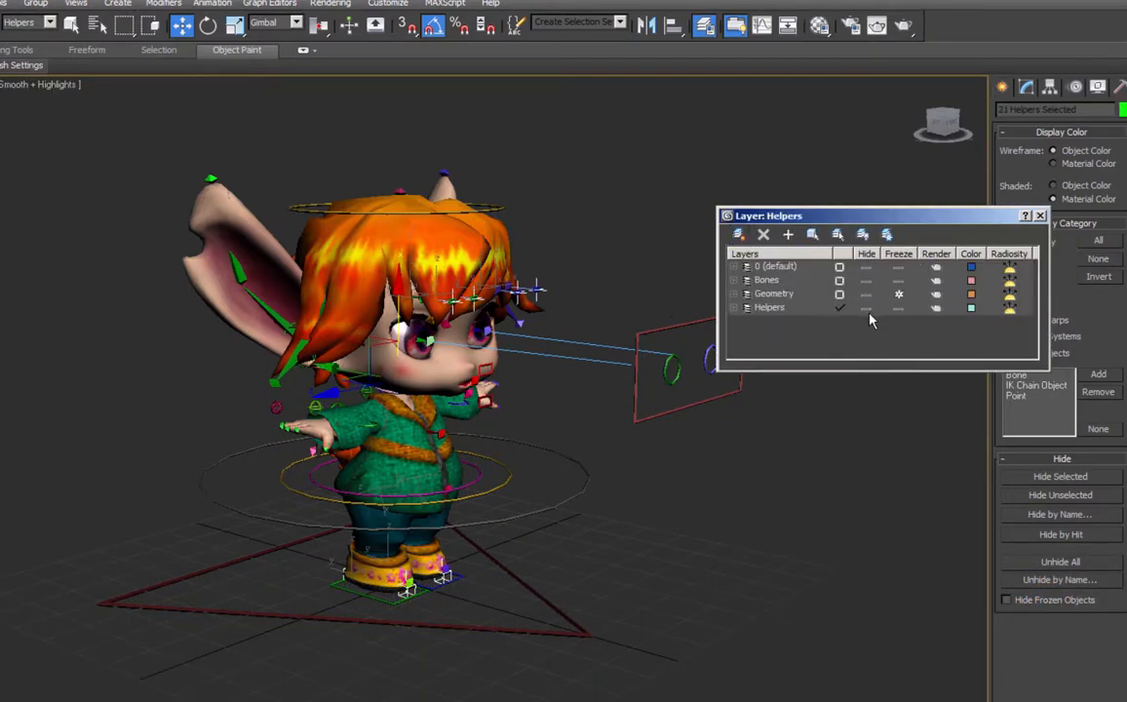
left_click(870, 313)
Limit selection to shapes, box-select the rig's control shapes, and create a new layer named Controllers.
left_click(29, 21)
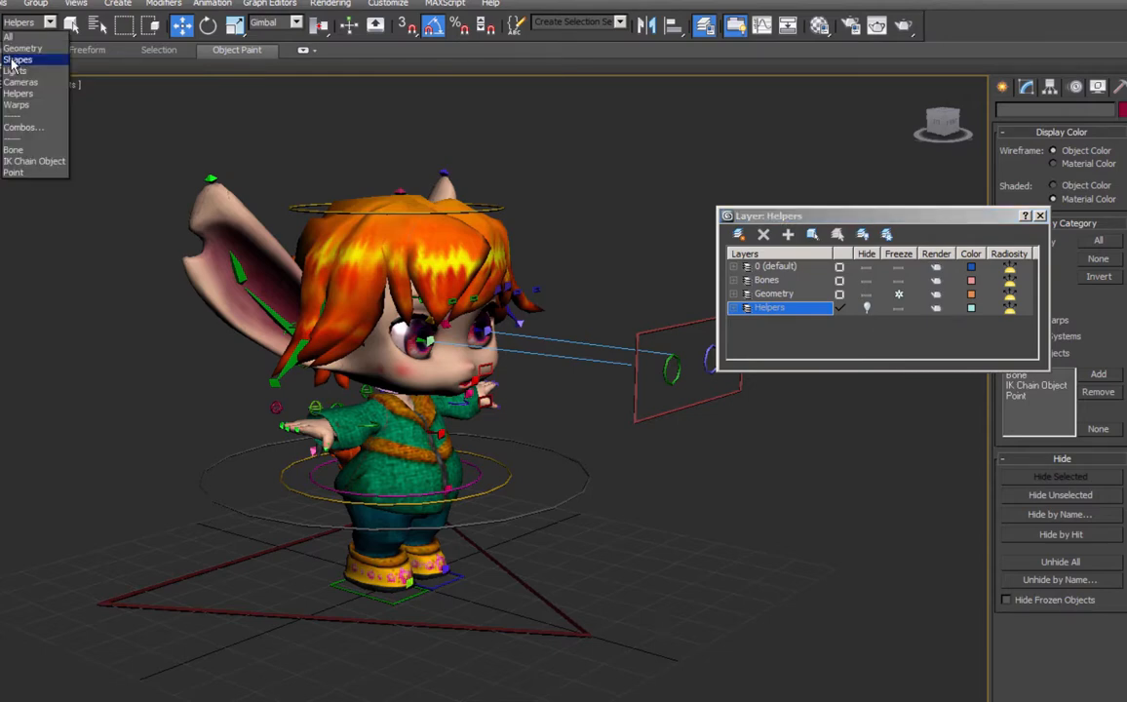
left_click(12, 62)
left_click_drag(38, 109, 865, 633)
left_click(739, 234)
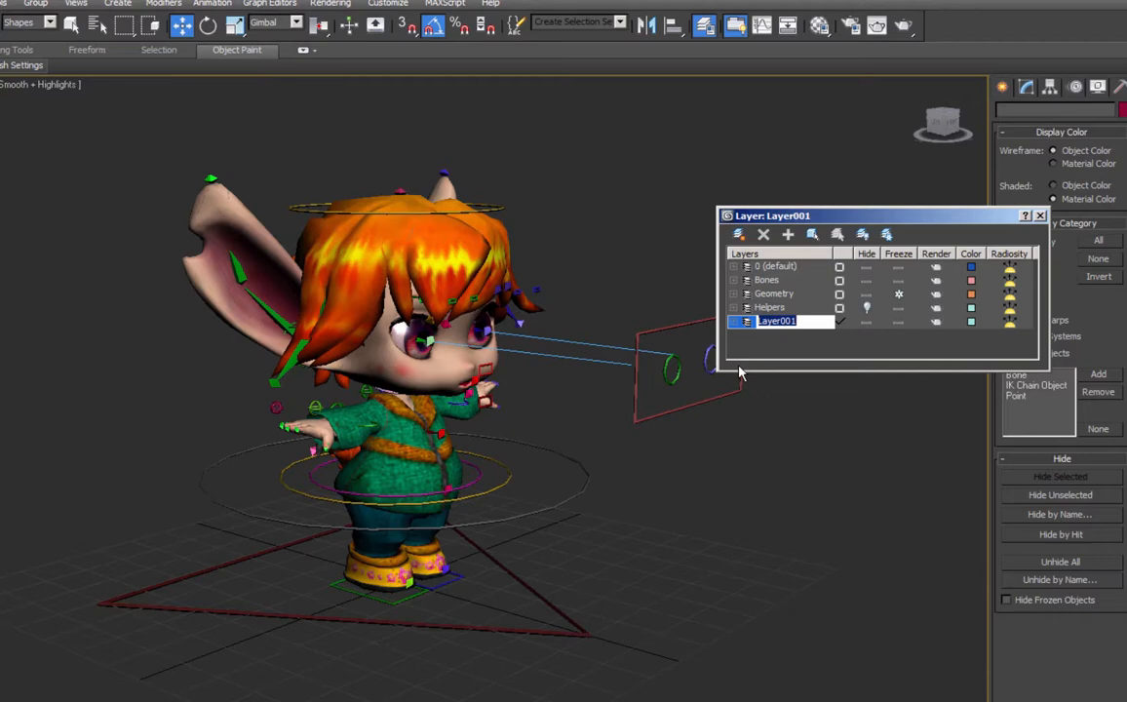
type("Controllers")
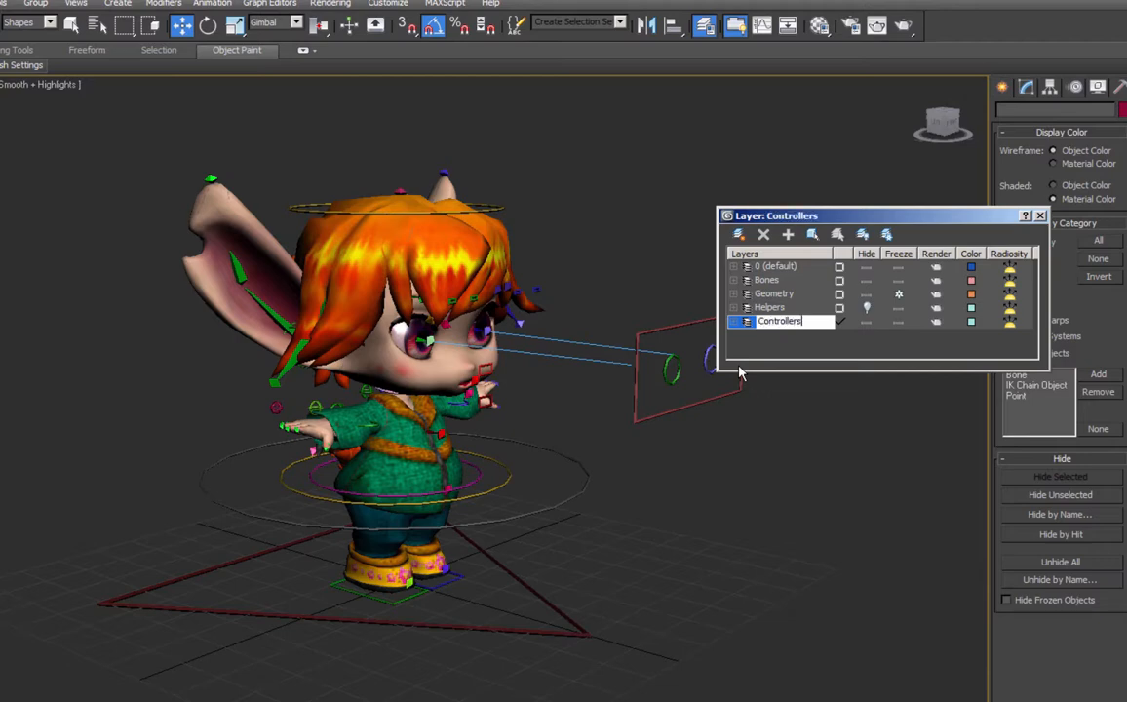
key("Return")
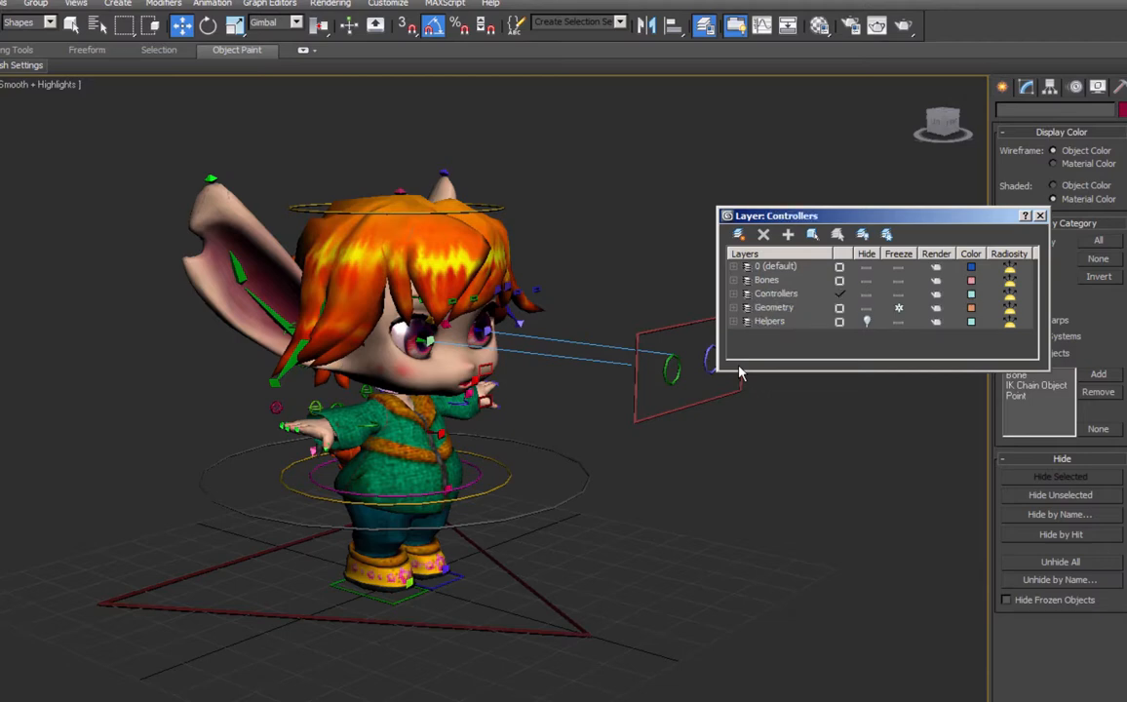
left_click(785, 293)
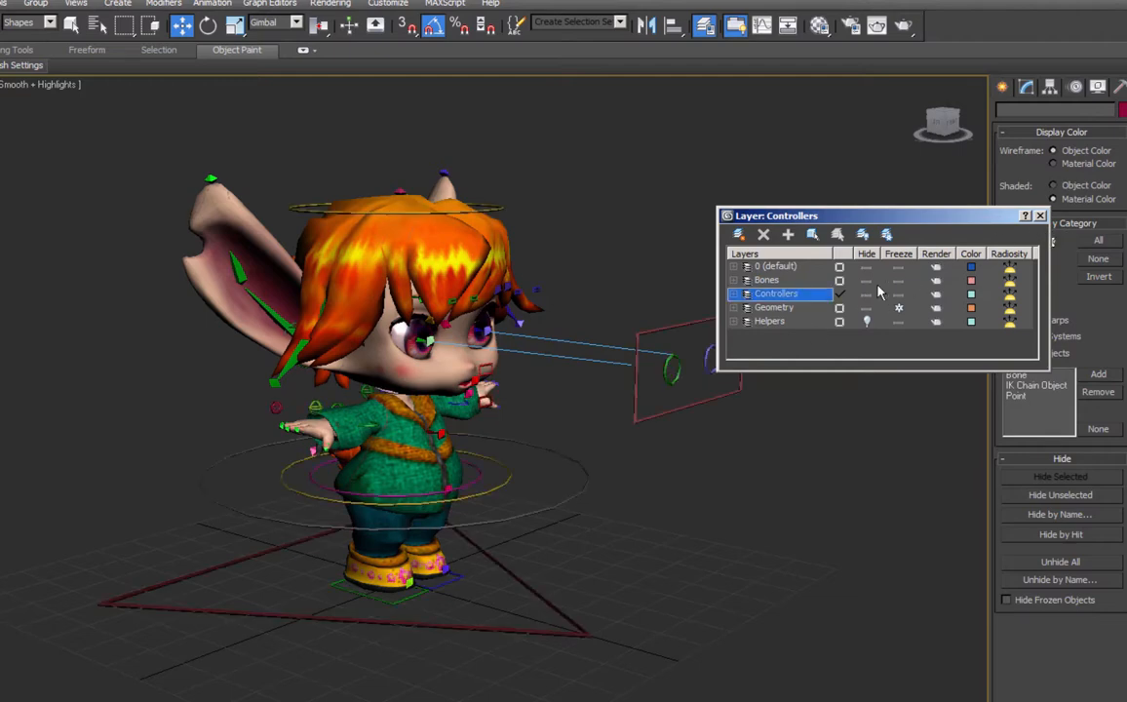
Inspect the Bones layer in the layer manager and close the manager.
left_click(790, 281)
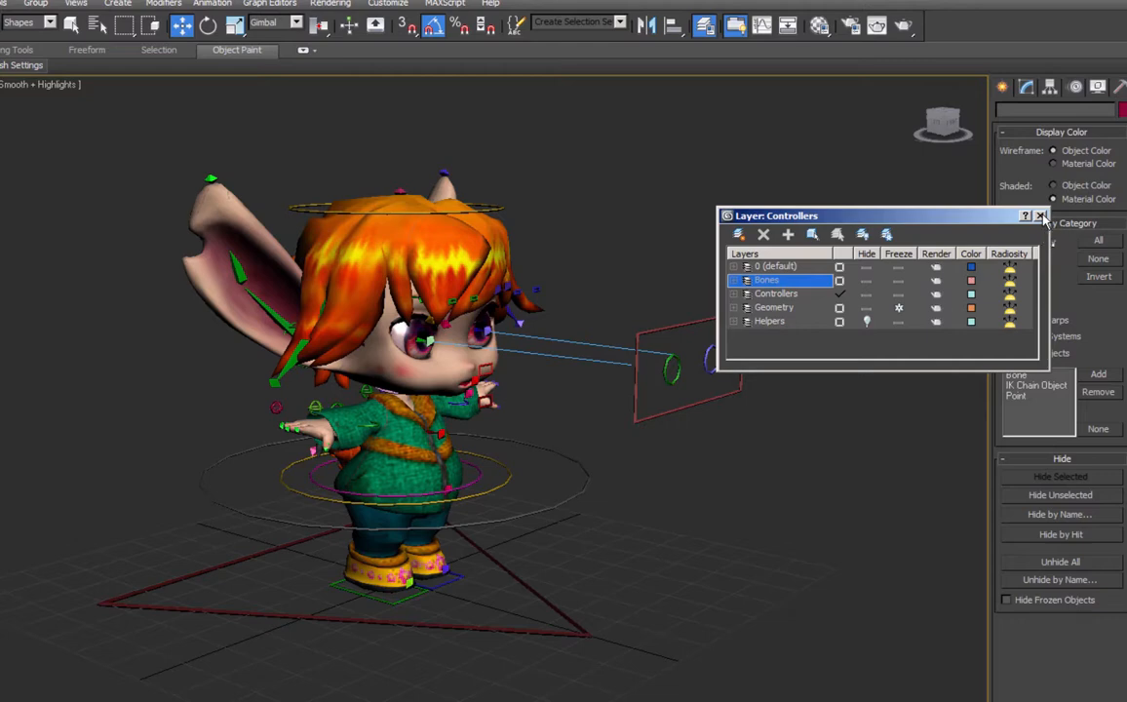
left_click(735, 280)
left_click(1033, 340)
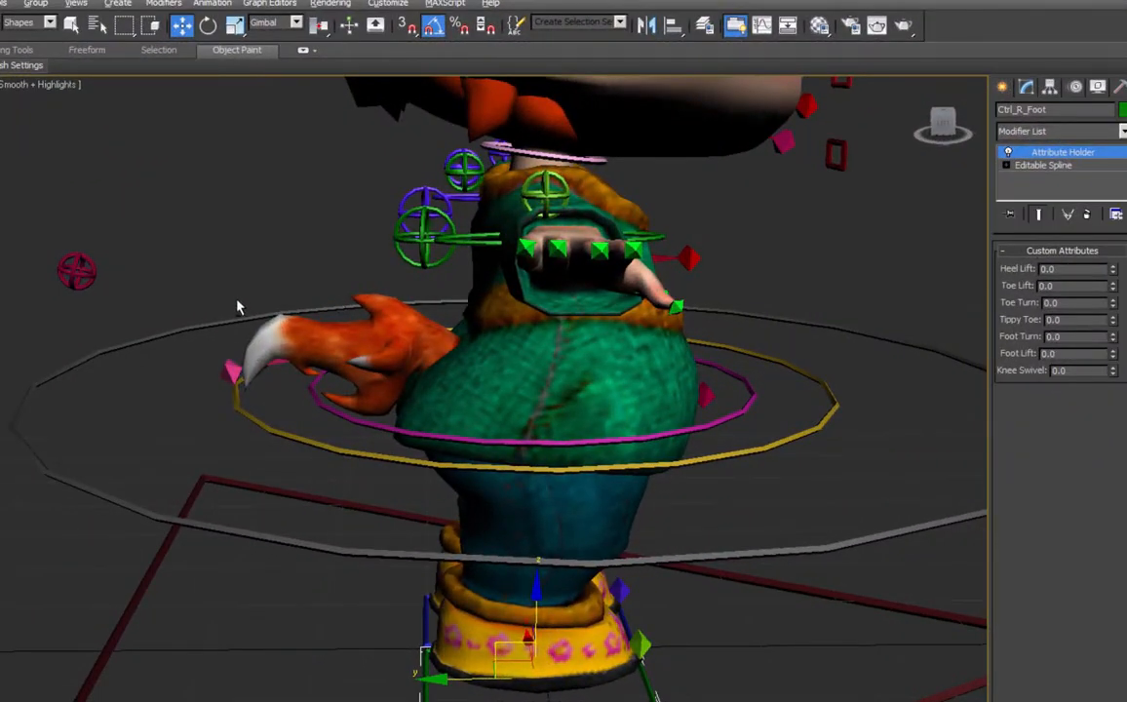
Limit selection to bones and delete the nub bones at the tail tip, pelvis and chest.
middle_click_drag(237, 300, 213, 378, "alt")
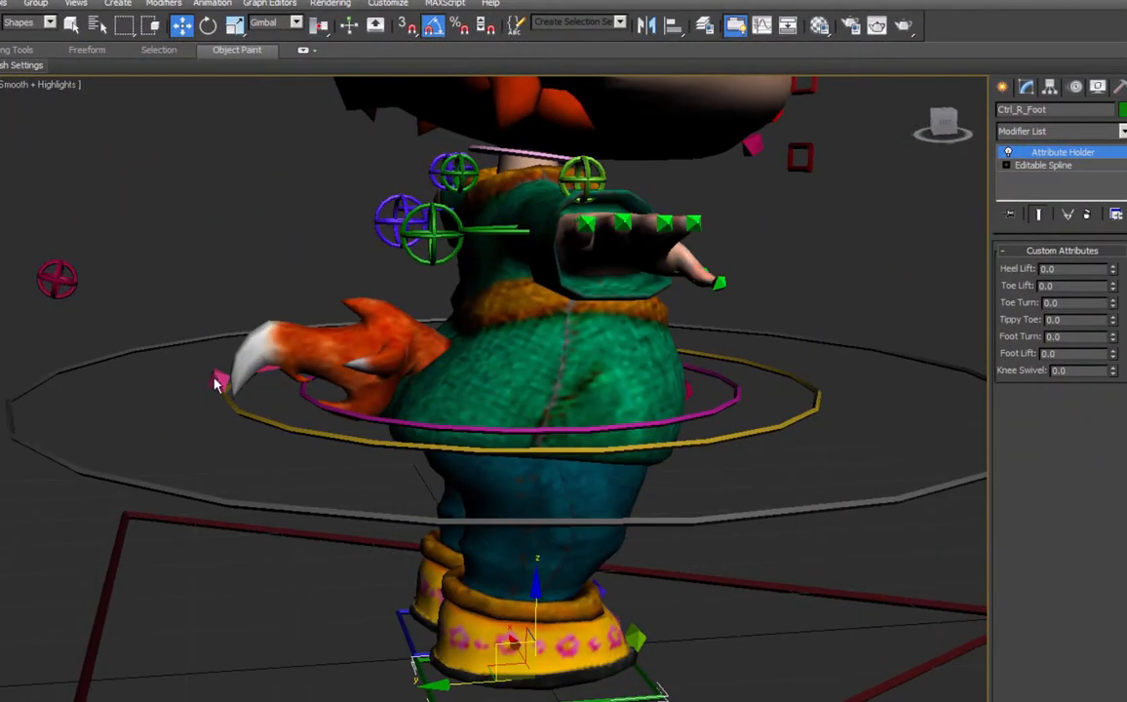
left_click(46, 22)
left_click(39, 143)
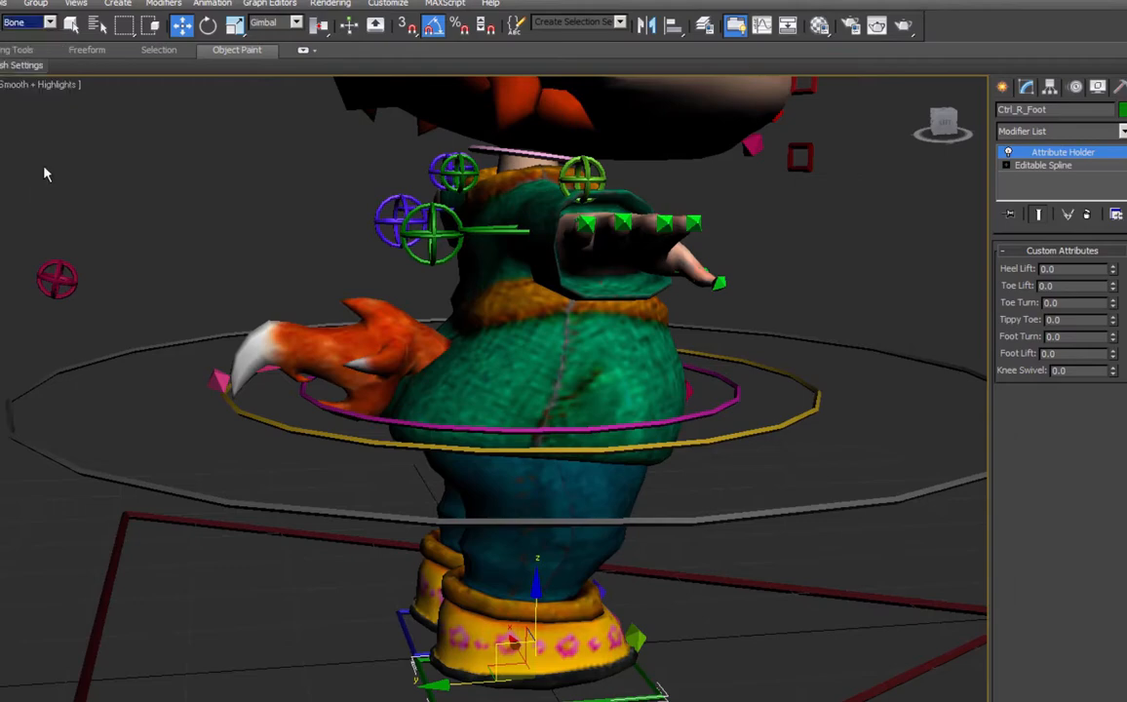
left_click(215, 383)
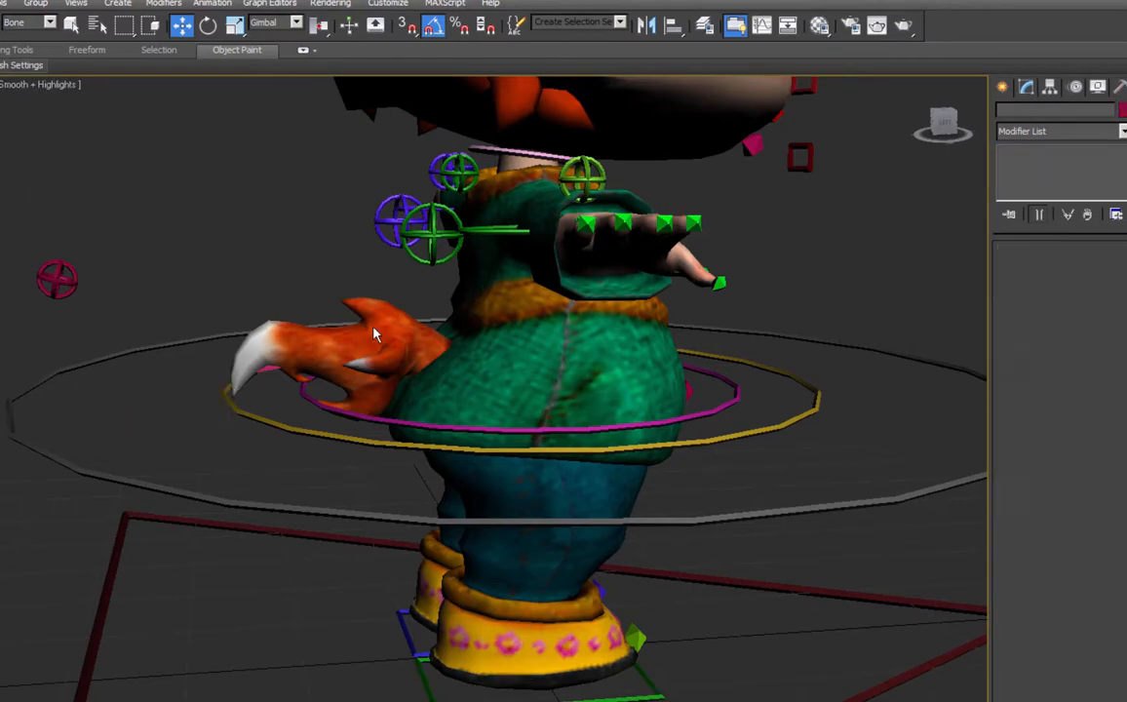
left_click(47, 22)
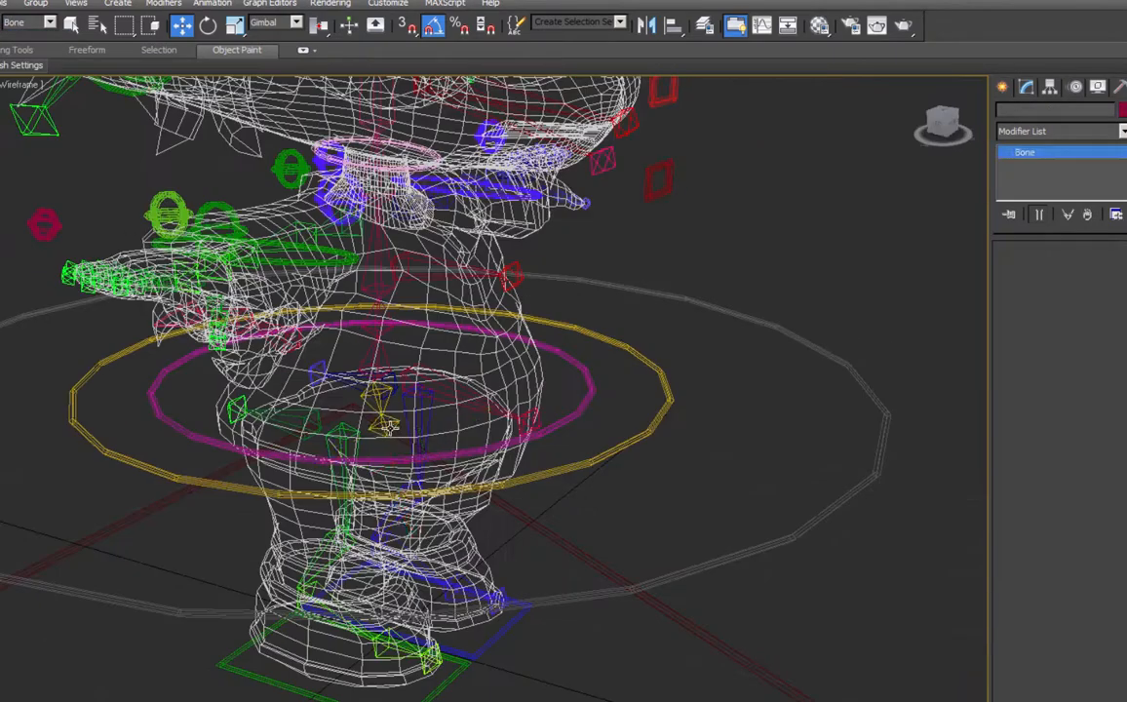
left_click(386, 426)
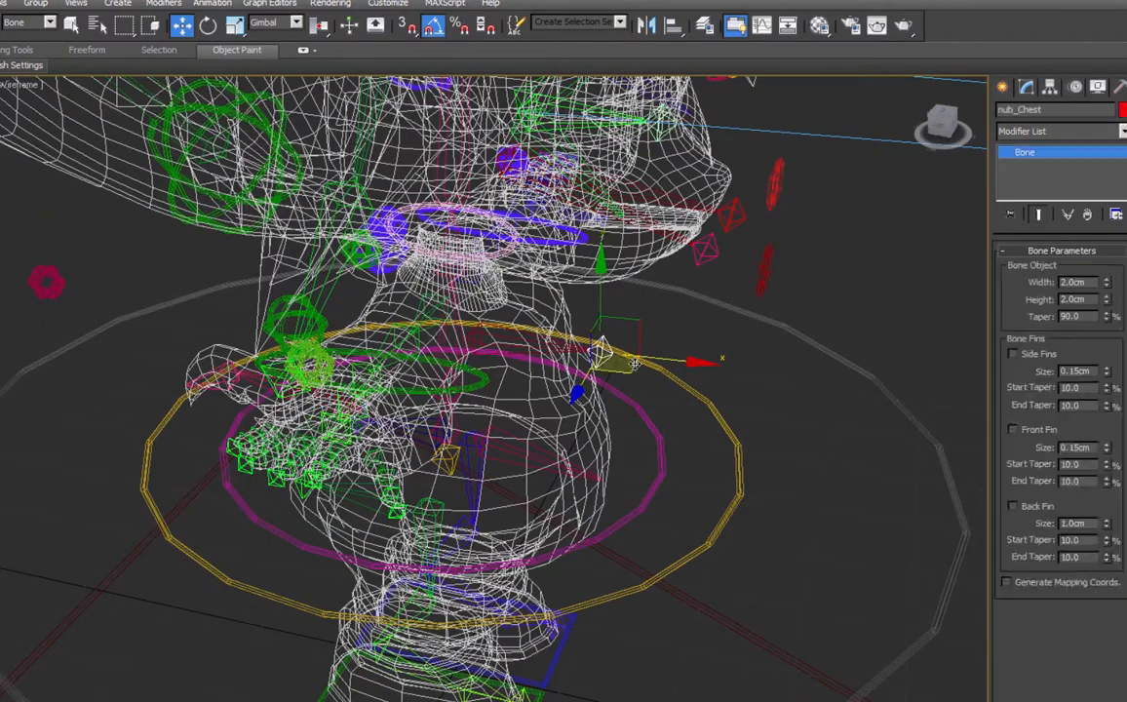
left_click(572, 497)
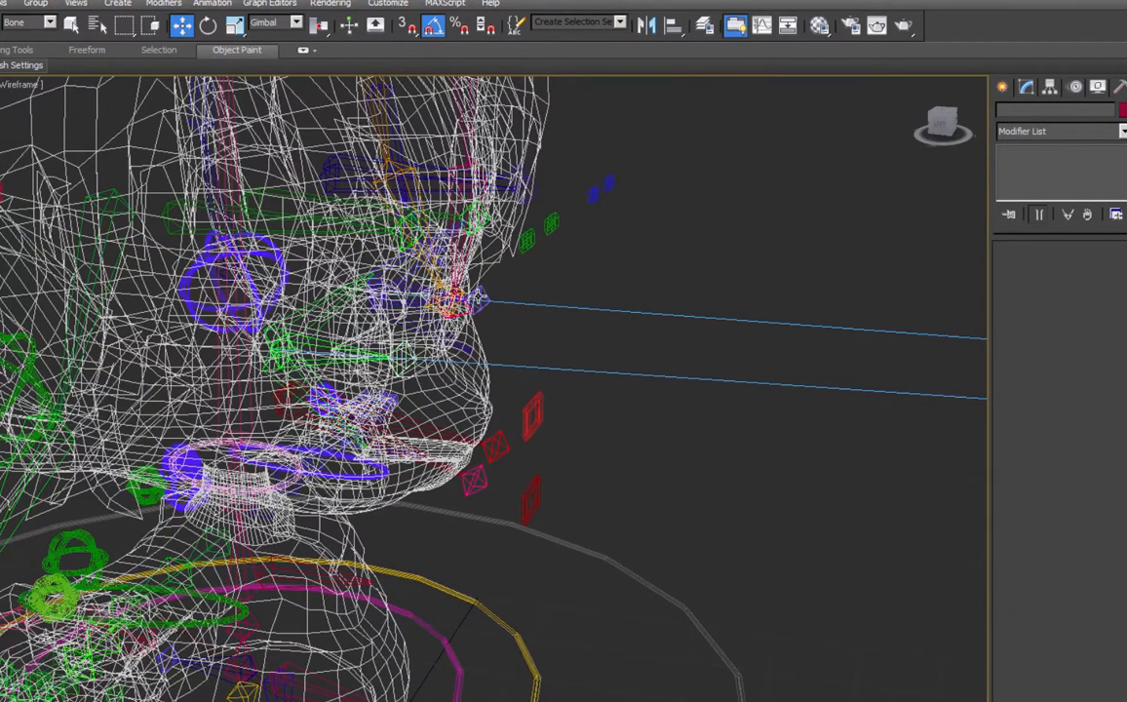
Select the five nub bones at the fingertips of the character's left hand and delete them.
mouse_move(593, 430)
middle_mouse_down("alt")
mouse_move(533, 442)
mouse_move(549, 407)
mouse_move(573, 432)
middle_mouse_up("alt")
middle_click_drag(517, 473, 824, 537)
middle_click_drag(121, 499, 604, 322, "alt")
middle_click_drag(578, 377, 575, 520, "alt")
left_click(419, 536)
mouse_move(395, 539)
middle_mouse_down("alt")
mouse_move(372, 533)
mouse_move(386, 533)
middle_mouse_up("alt")
scroll(463, 477, "up", 6)
left_click(472, 316)
left_click(539, 363, "ctrl")
left_click(562, 423, "ctrl")
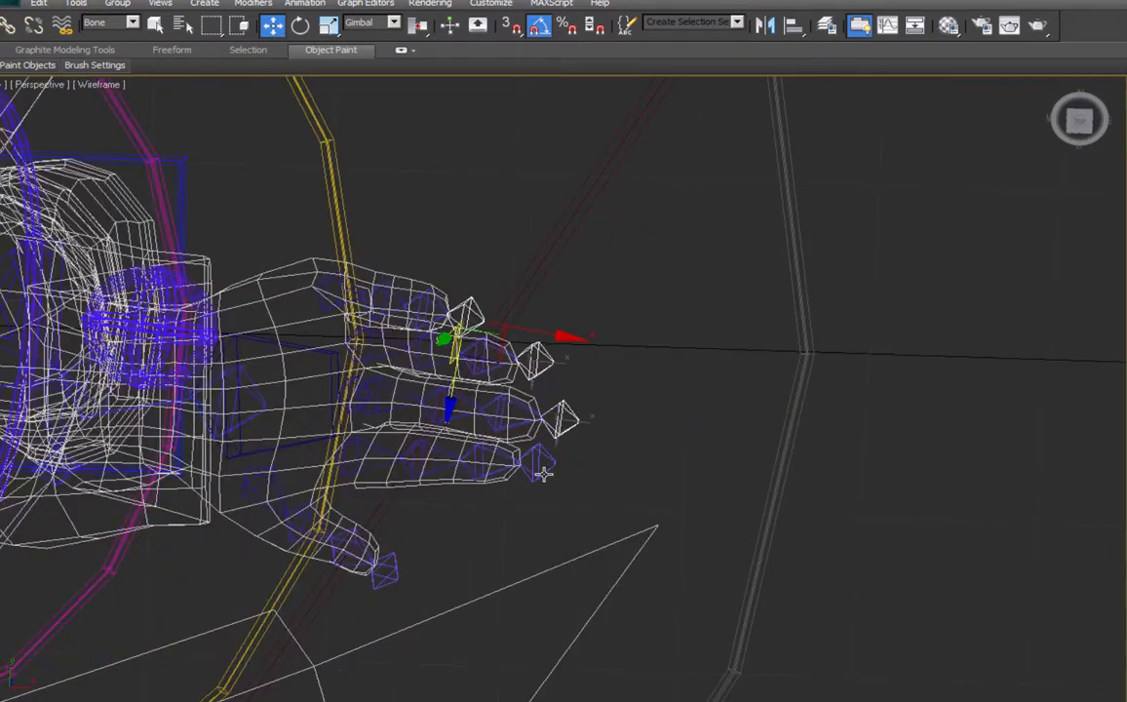
left_click(540, 468, "ctrl")
left_click(390, 574, "ctrl")
key("Delete")
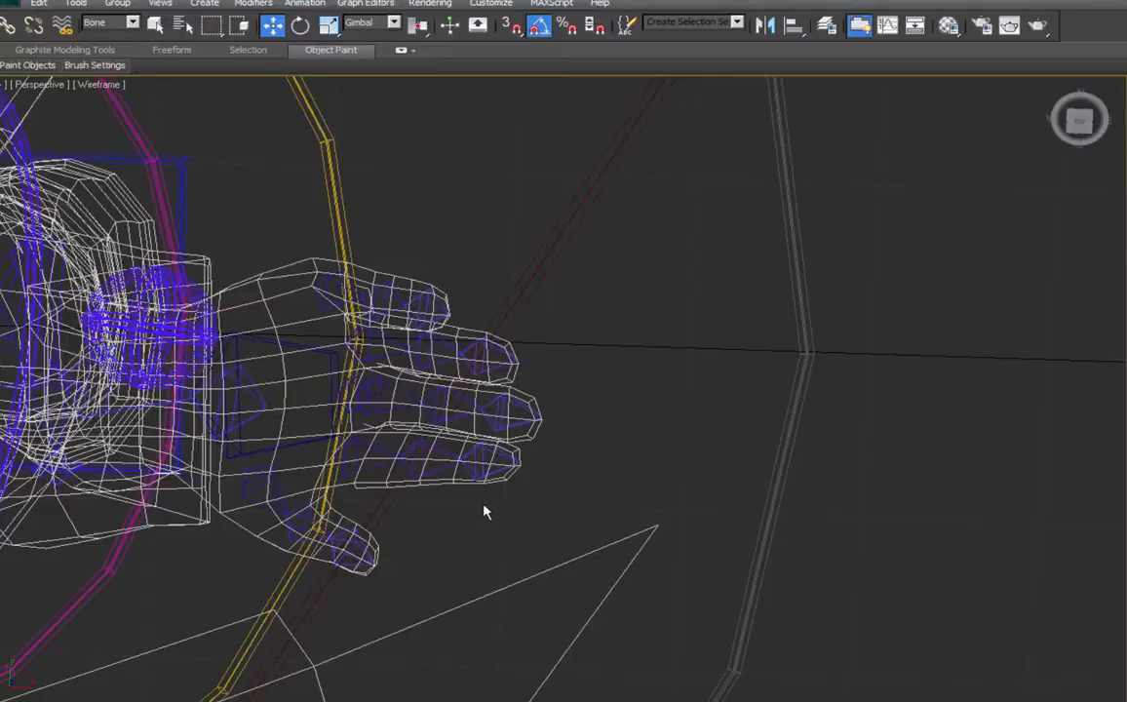
Select the five nub bones at the fingertips of the character's right hand and delete them.
scroll(624, 341, "up", 3)
middle_click_drag(672, 341, 663, 441, "alt")
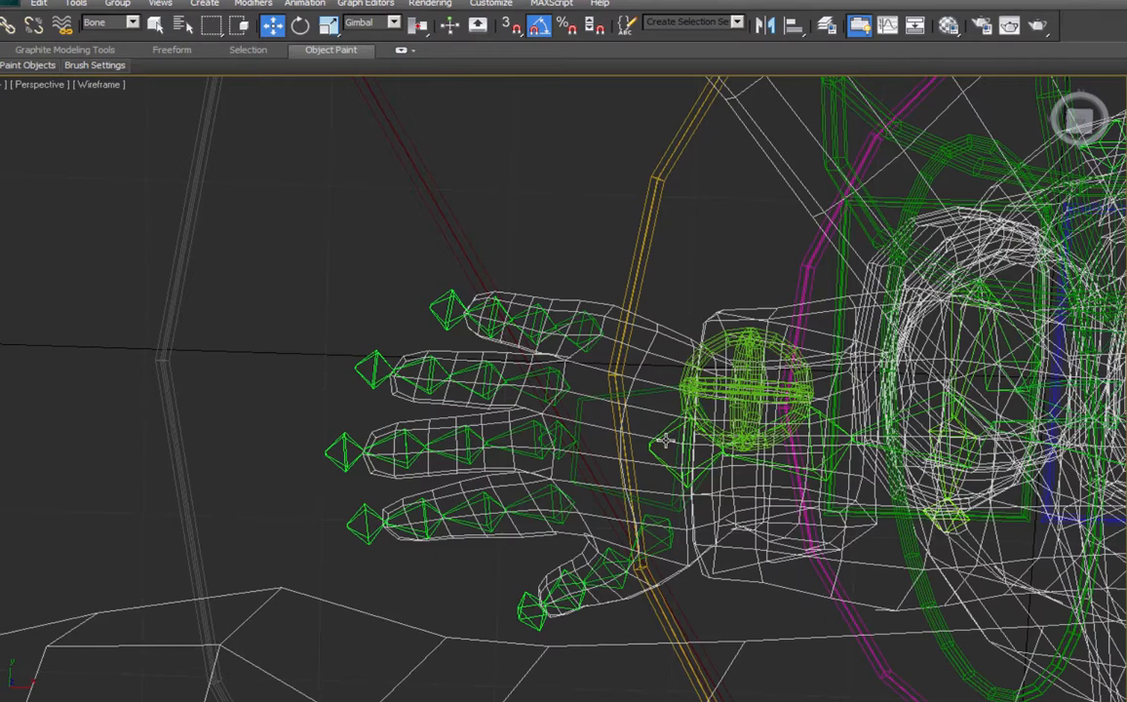
left_click(529, 609)
left_click(356, 519, "ctrl")
left_click(343, 450, "ctrl")
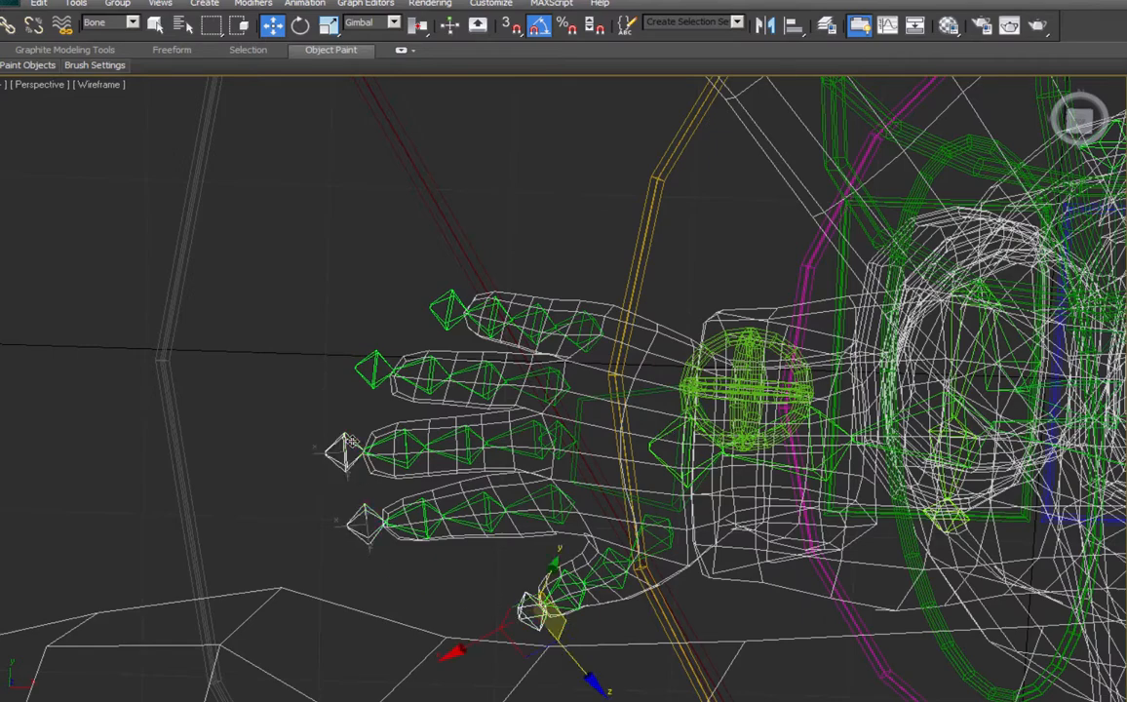
left_click(373, 369, "ctrl")
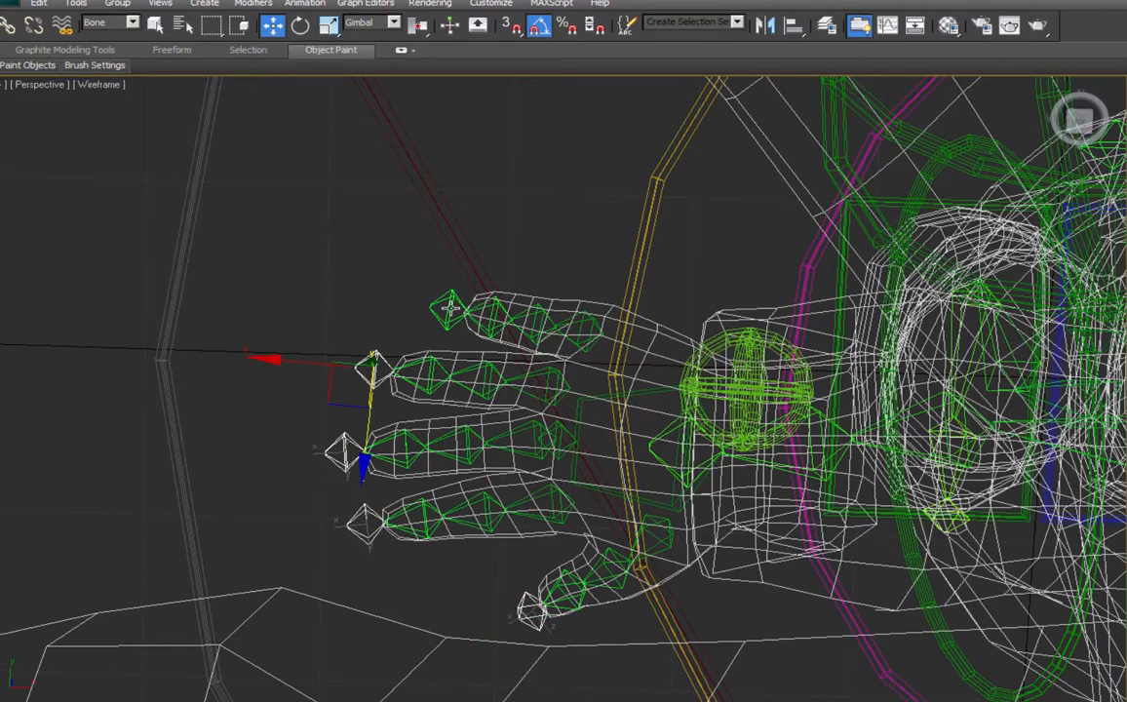
left_click(447, 310, "ctrl")
key("Delete")
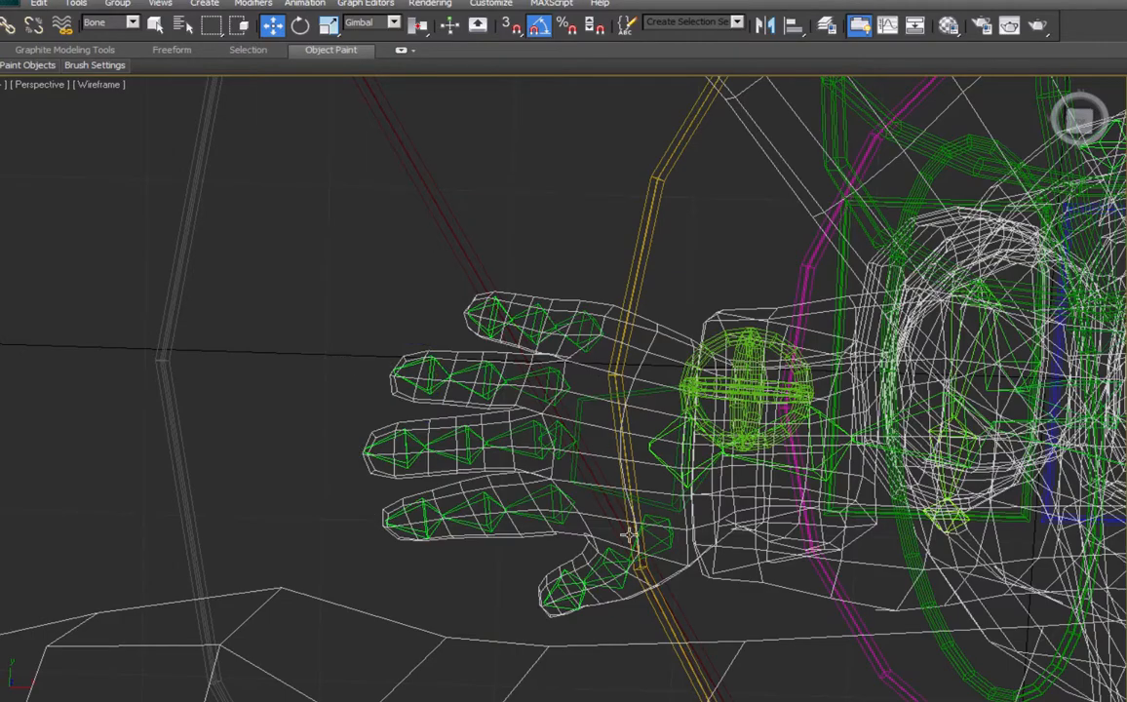
Select the green and blue nub bones behind the hips, below the tail, and delete them.
middle_click_drag(632, 534, 632, 483, "alt")
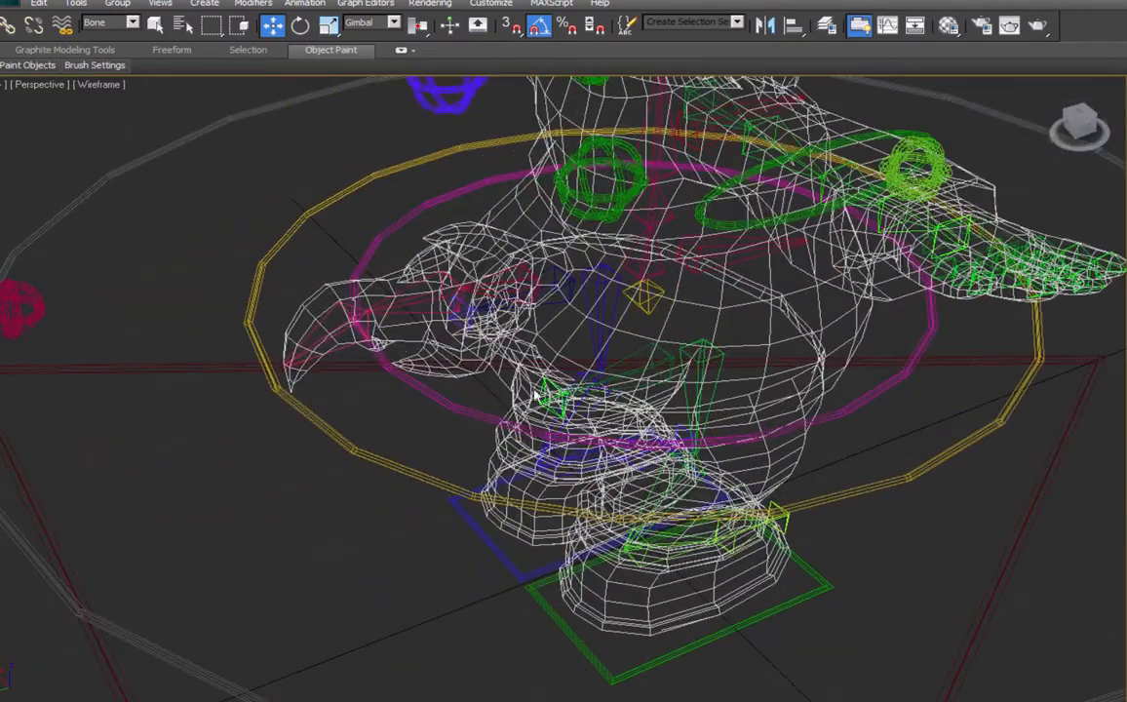
left_click(553, 397)
middle_click_drag(404, 433, 551, 477, "alt")
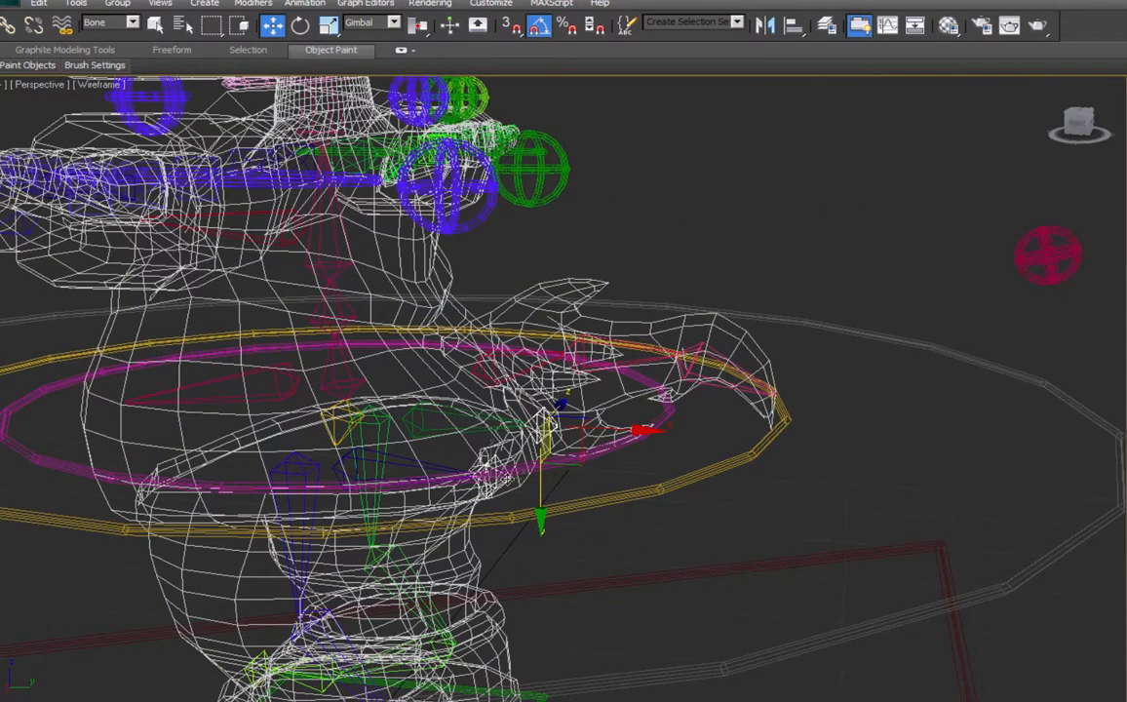
left_click(504, 479)
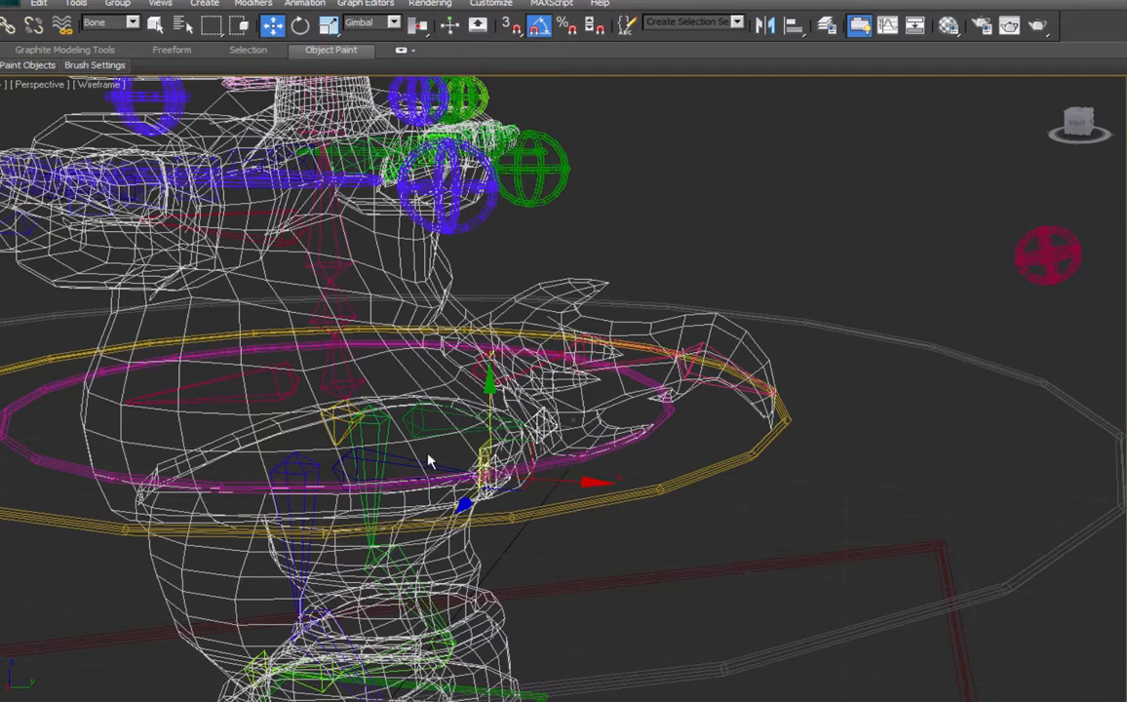
mouse_move(427, 461)
middle_mouse_down("alt")
mouse_move(468, 472)
mouse_move(424, 479)
middle_mouse_up("alt")
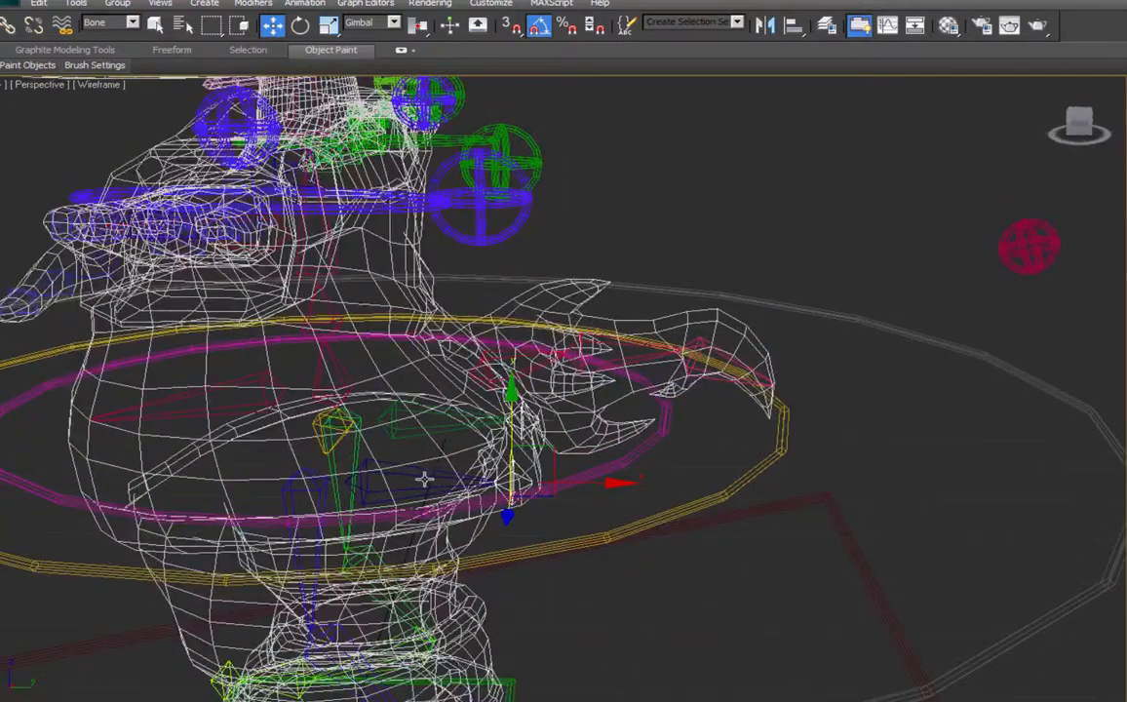
key("F3")
key("F3")
key("d")
middle_click_drag(469, 558, 500, 433)
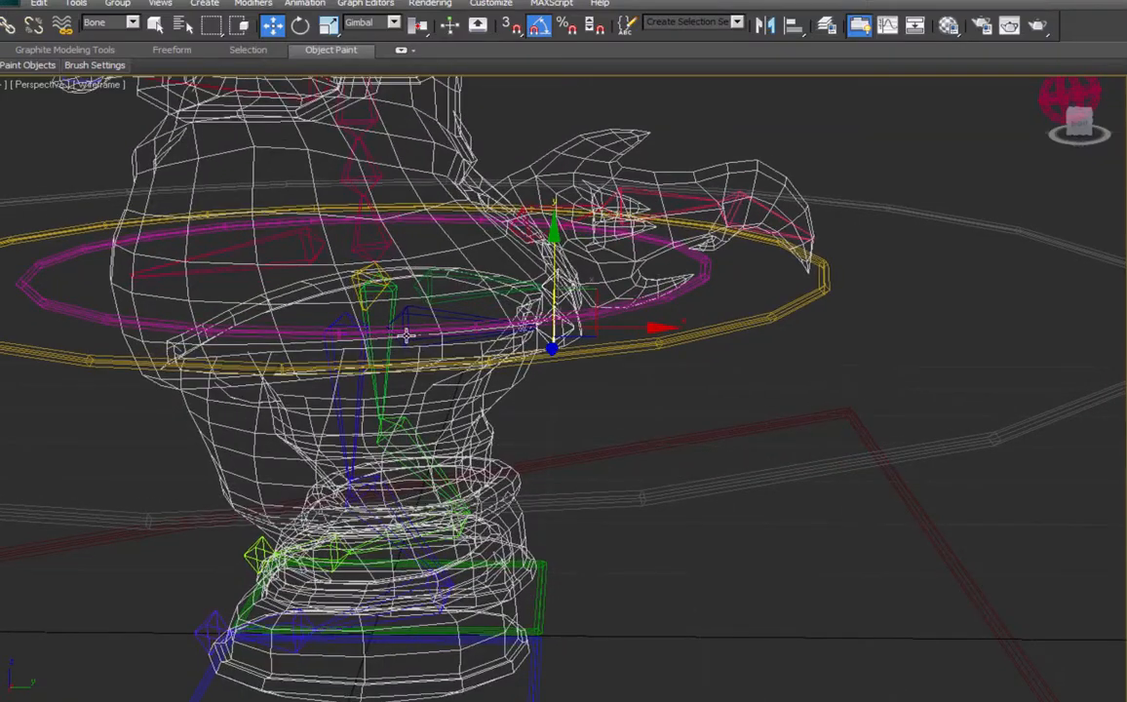
middle_click_drag(537, 662, 480, 438, "alt")
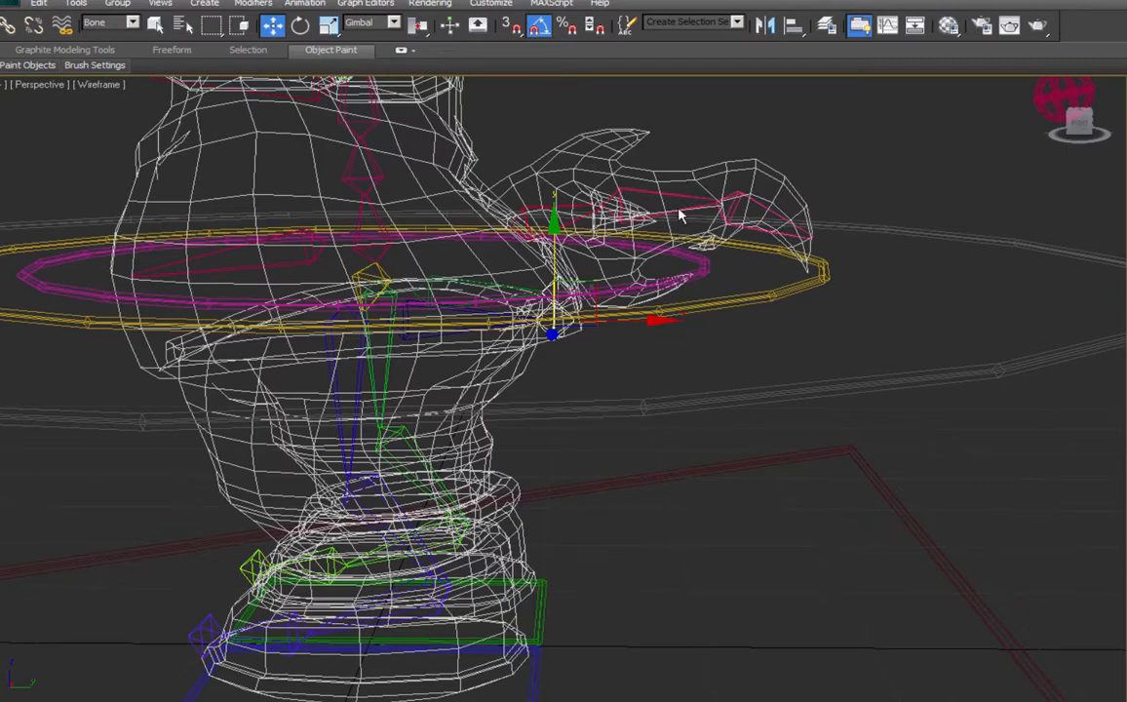
Delete the upper and lower jaw nub bones and the two nub bones at the front hair tips.
mouse_move(667, 355)
middle_mouse_down("alt")
mouse_move(733, 357)
mouse_move(635, 356)
mouse_move(675, 342)
mouse_move(650, 352)
middle_mouse_up("alt")
middle_click_drag(719, 326, 627, 397, "alt")
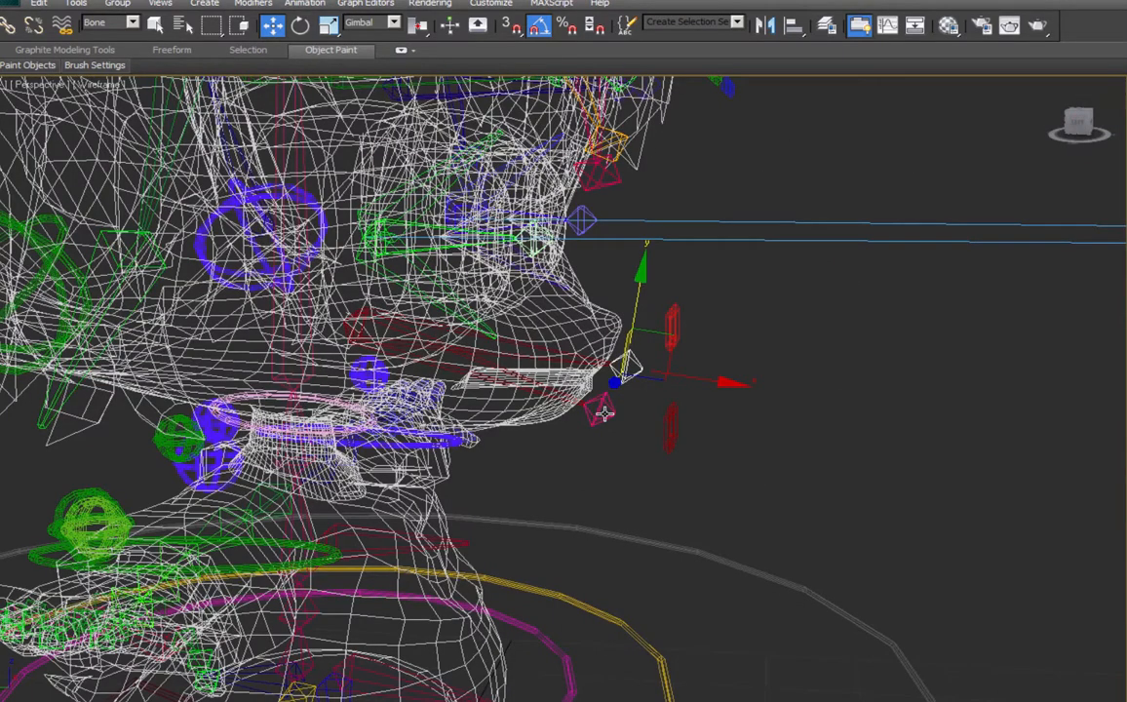
left_click(603, 412, "ctrl")
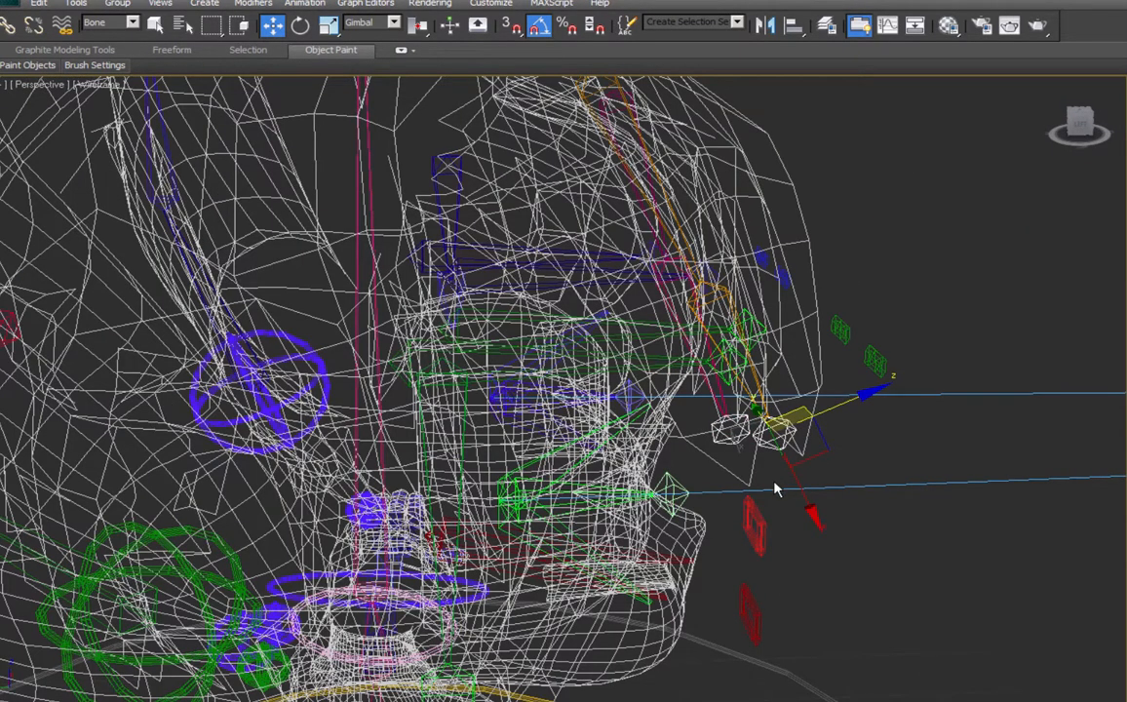
left_click(777, 489)
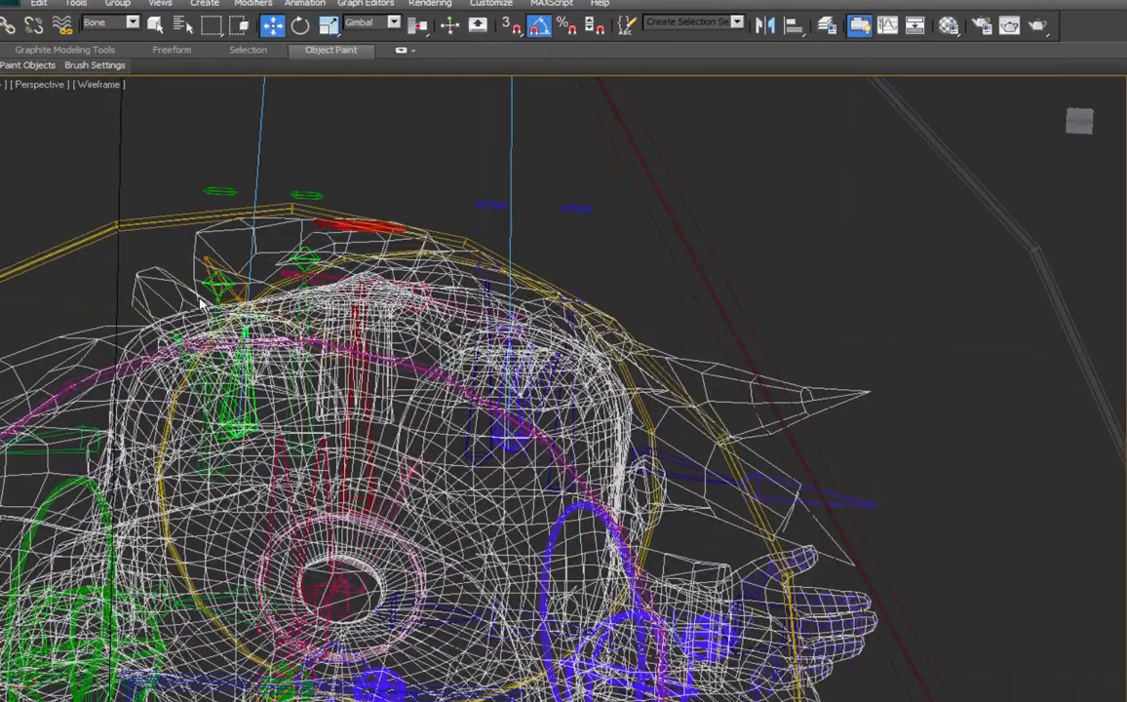
Search the scene's object list for names beginning with "nub".
middle_click_drag(217, 279, 419, 488, "alt")
scroll(419, 487, "down", 4)
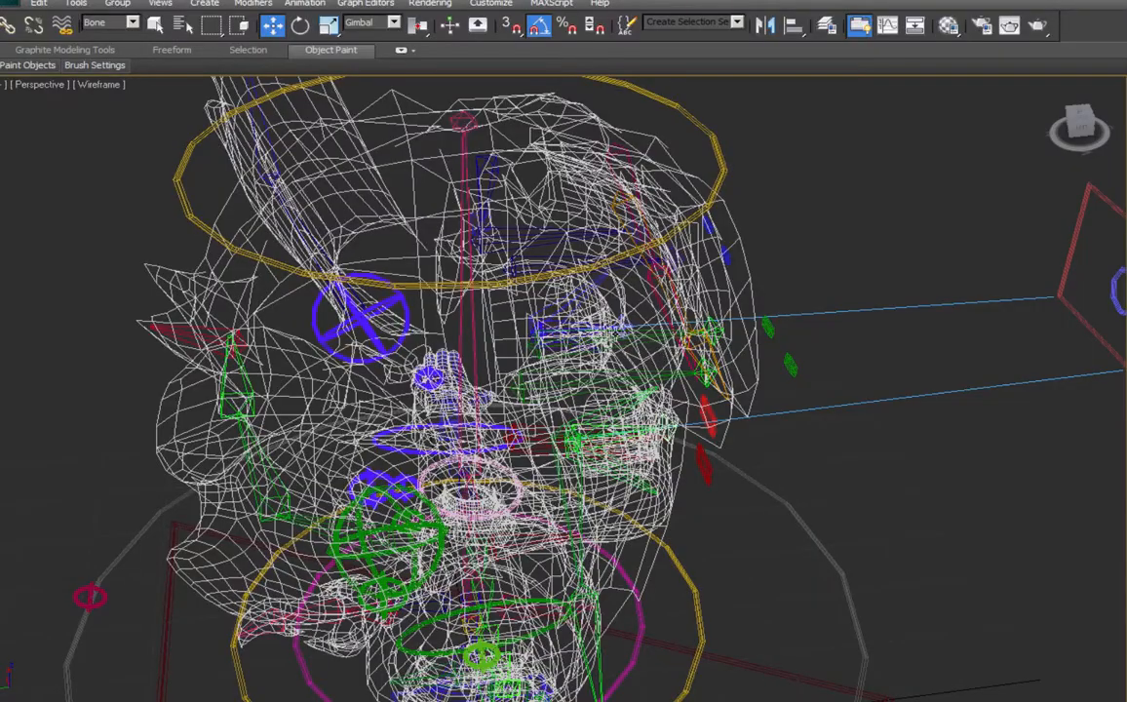
middle_click_drag(655, 417, 310, 357, "alt")
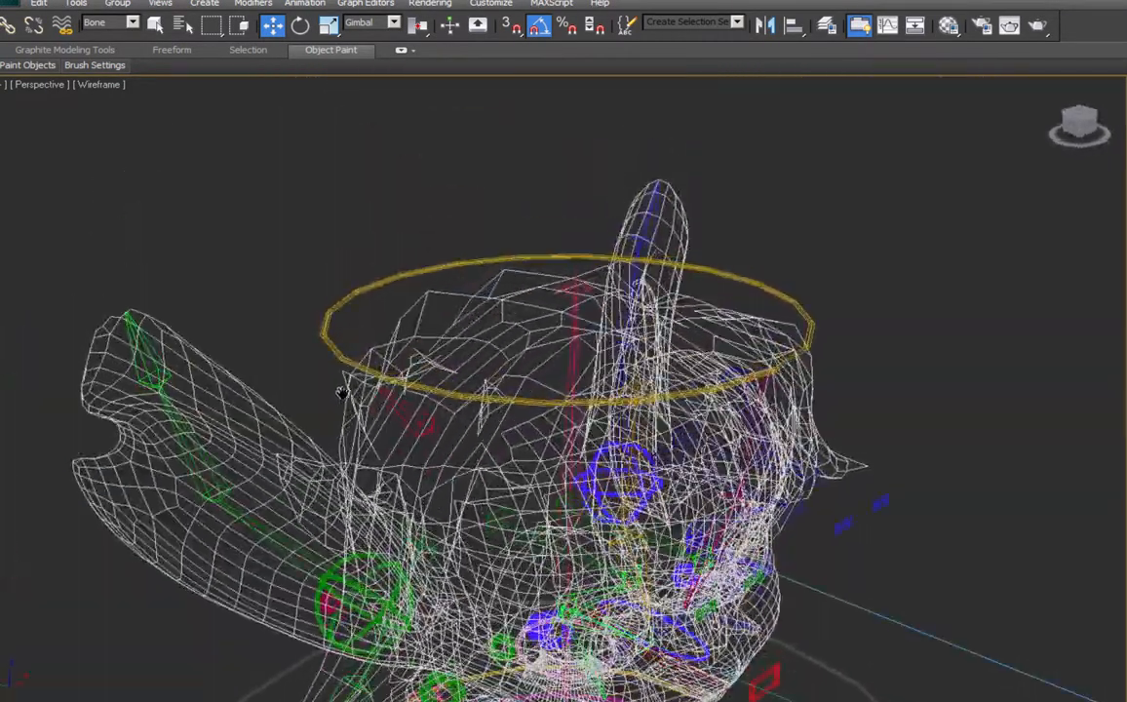
left_click(180, 27)
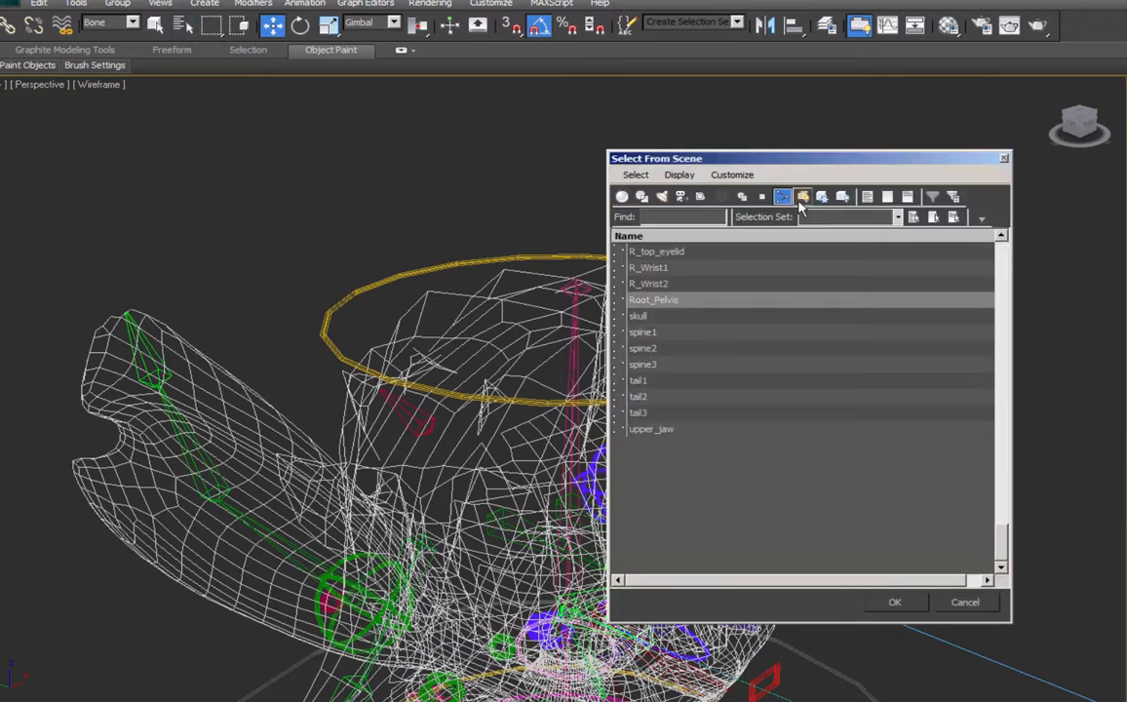
left_click(650, 430)
scroll(767, 385, "up", 10)
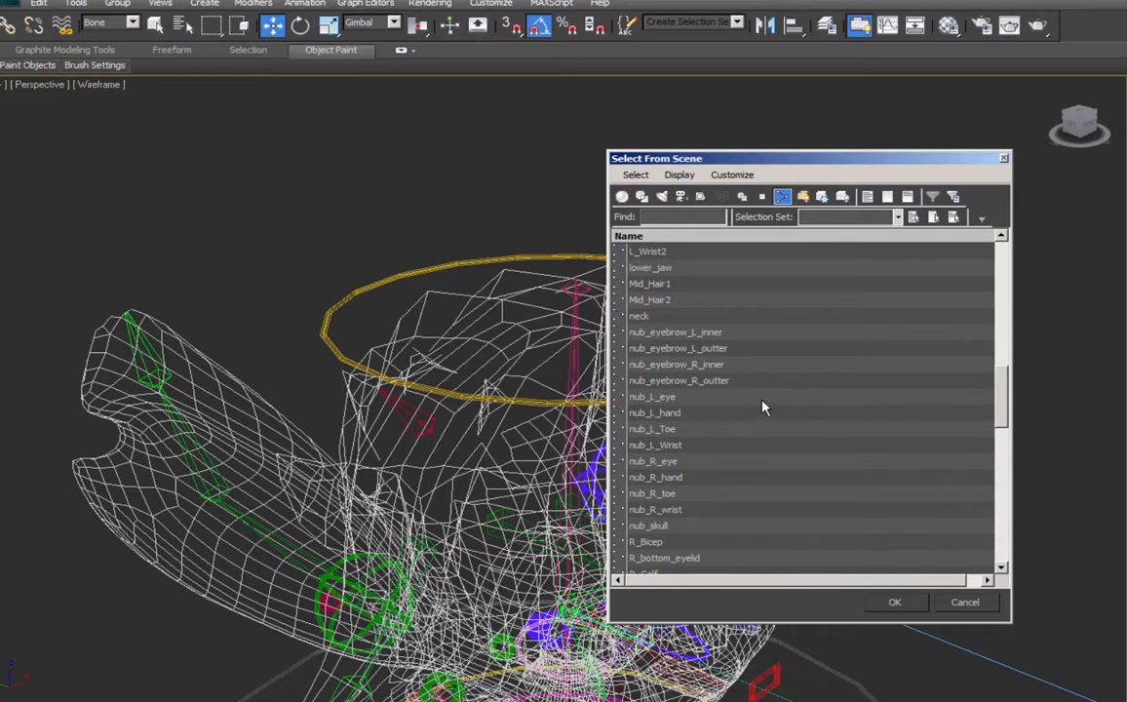
left_click(661, 215)
type("nub")
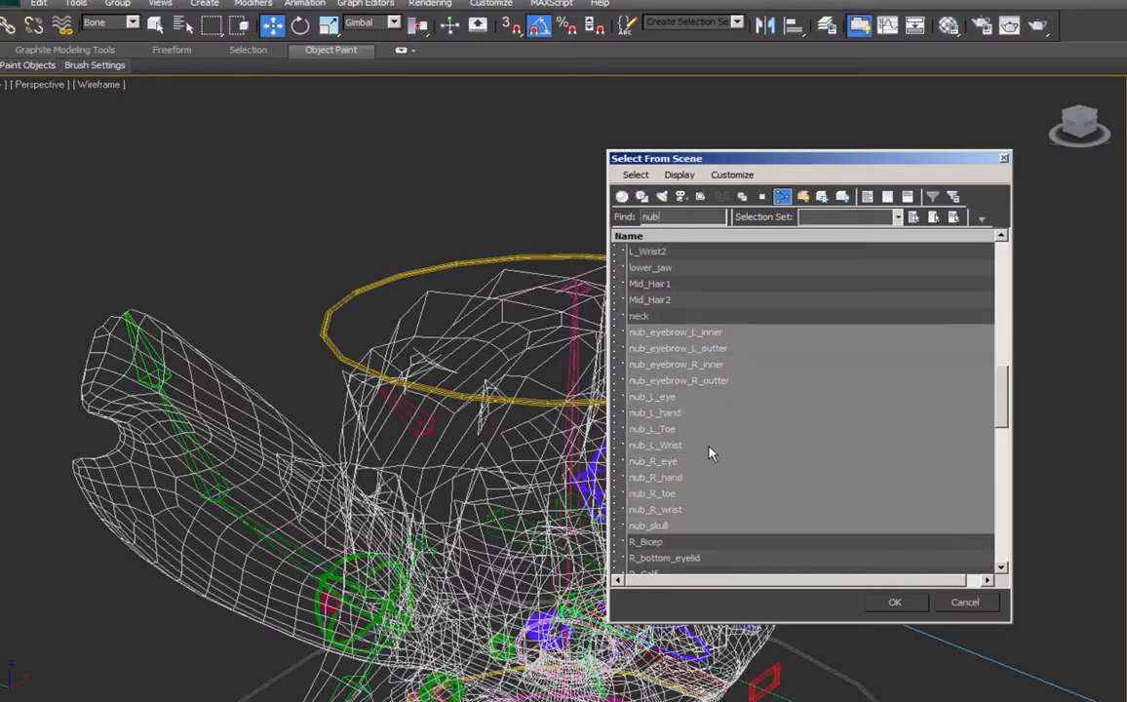
Select nub_L_hand from the scene list, frame it in the view, and delete it.
left_click(679, 415)
left_click(679, 414)
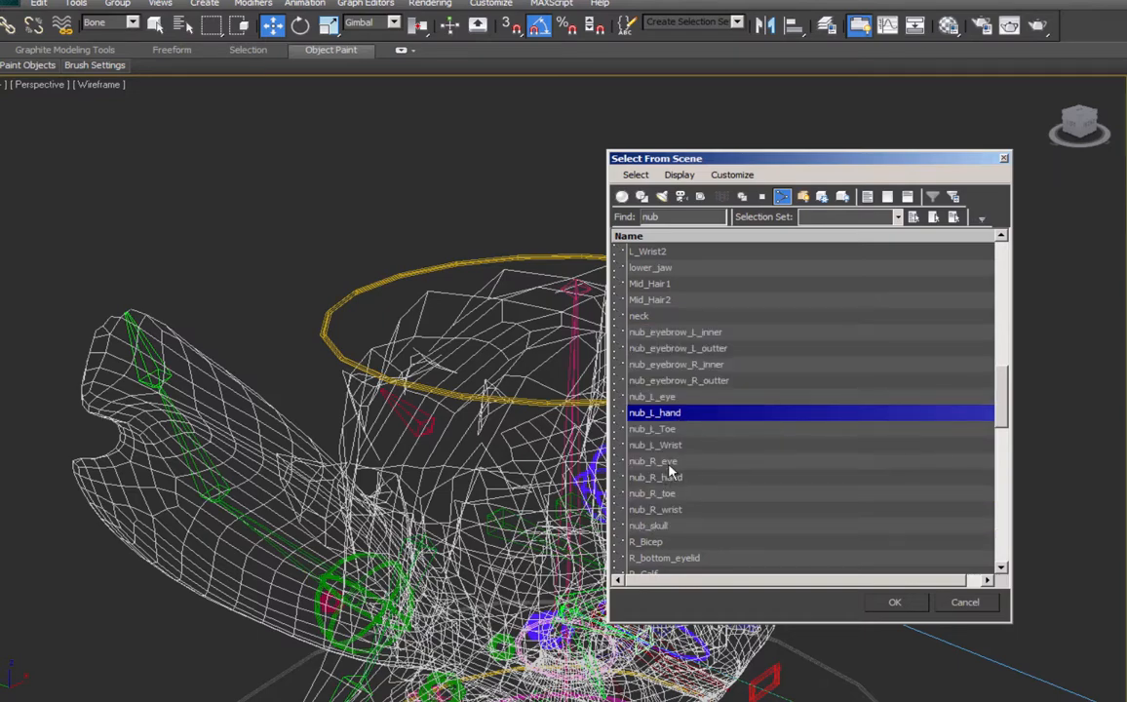
left_click(893, 601)
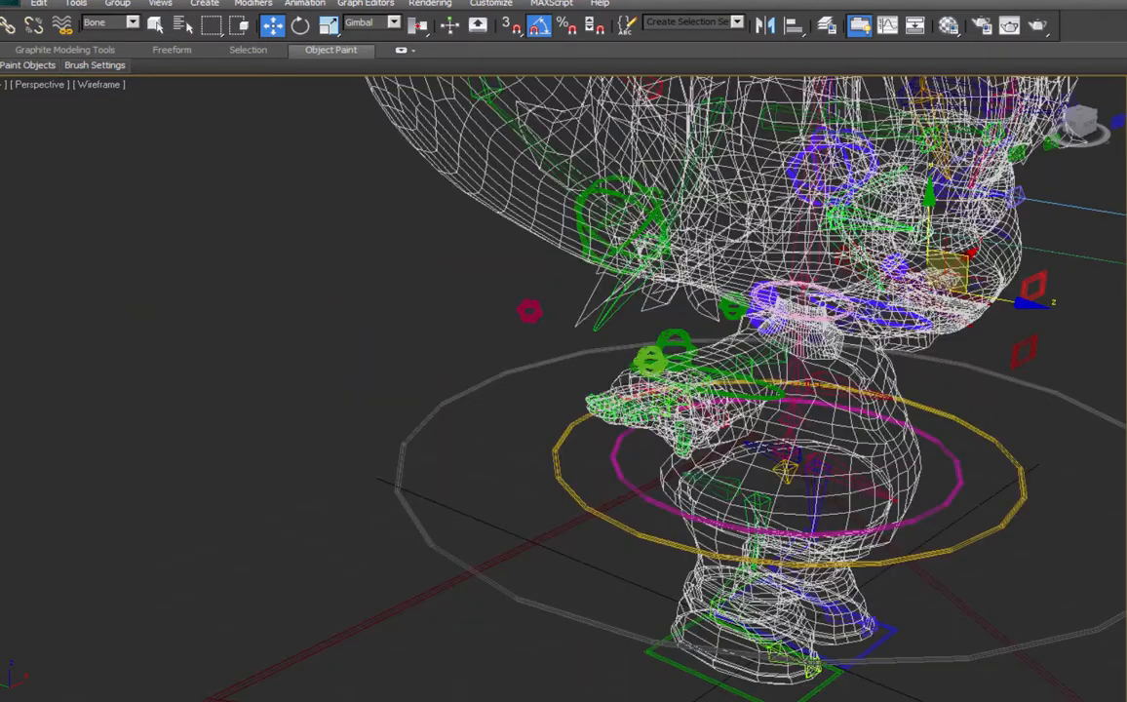
key("z")
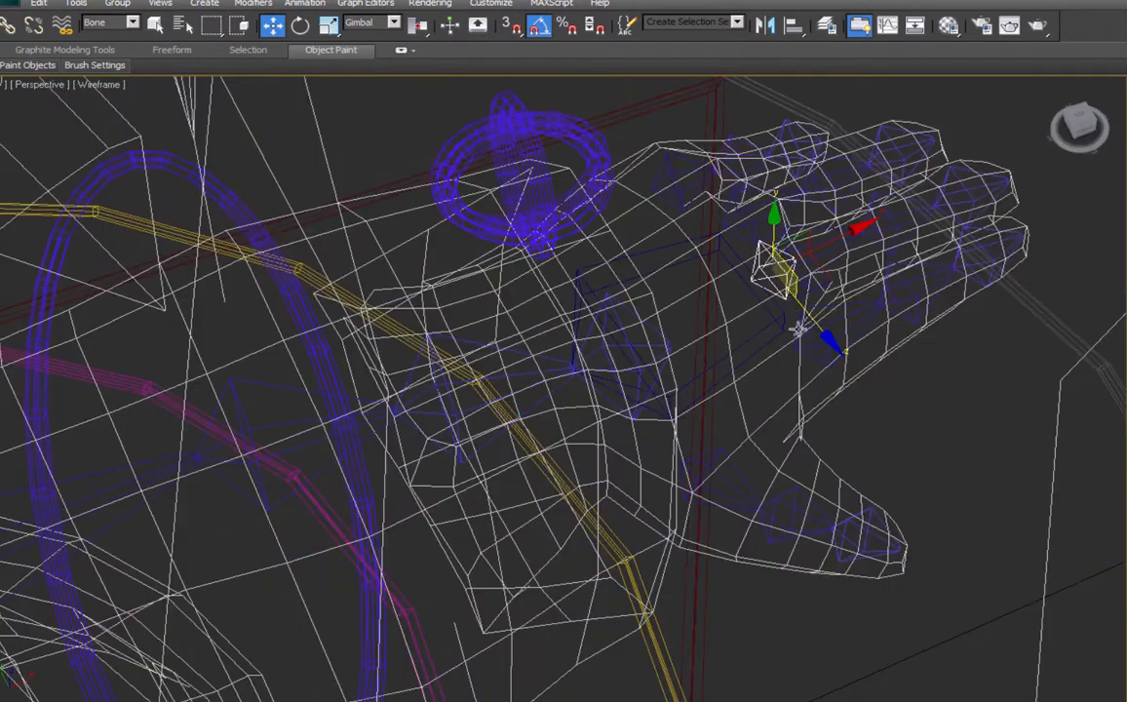
left_click(810, 352)
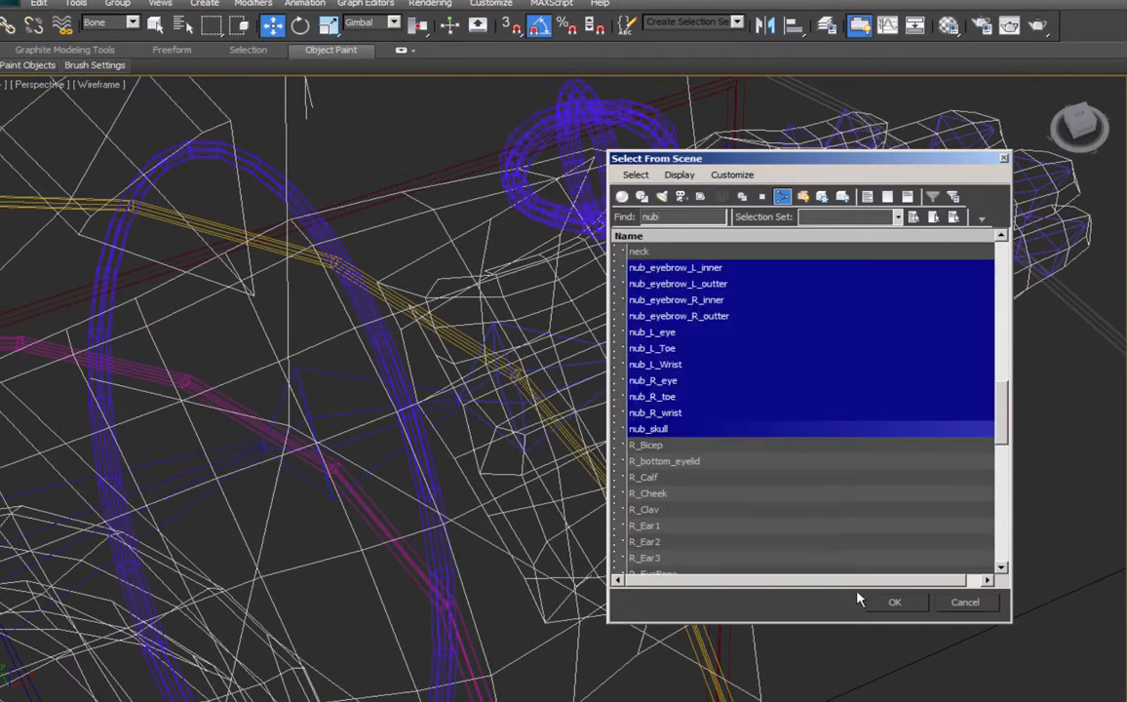
Select nub_skull from the scene list, delete it, and review the bones left in the list.
left_click(686, 429)
left_click(886, 609)
middle_click_drag(639, 535, 724, 591)
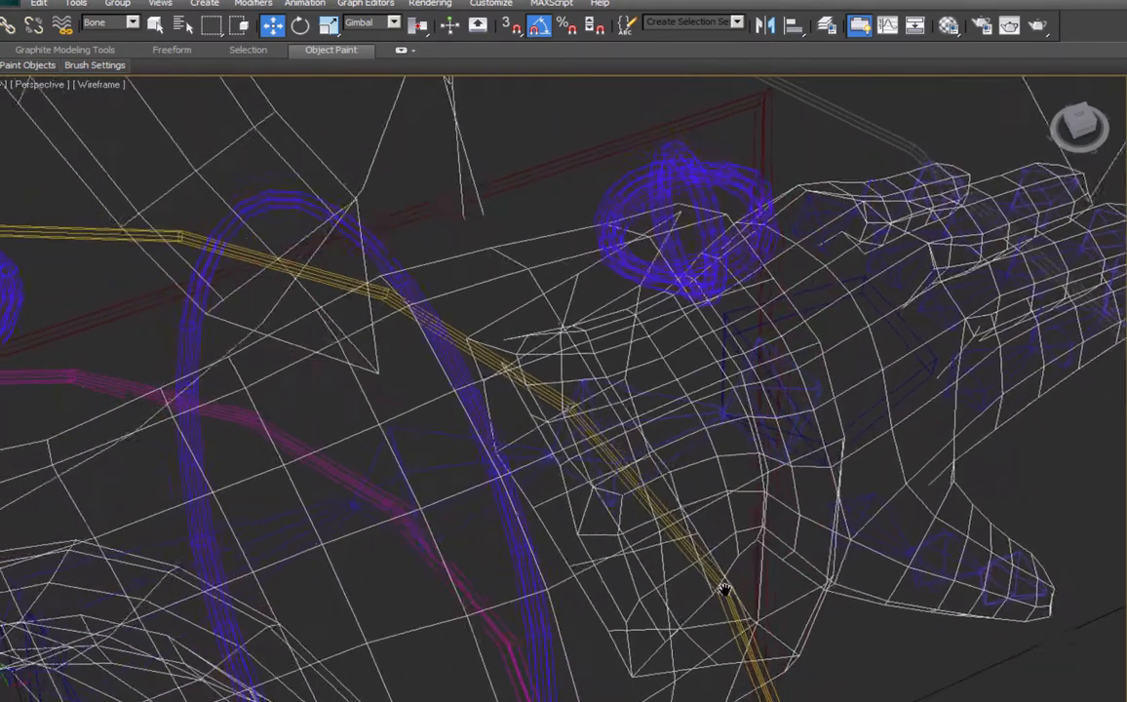
scroll(591, 493, "down", 8)
key("Delete")
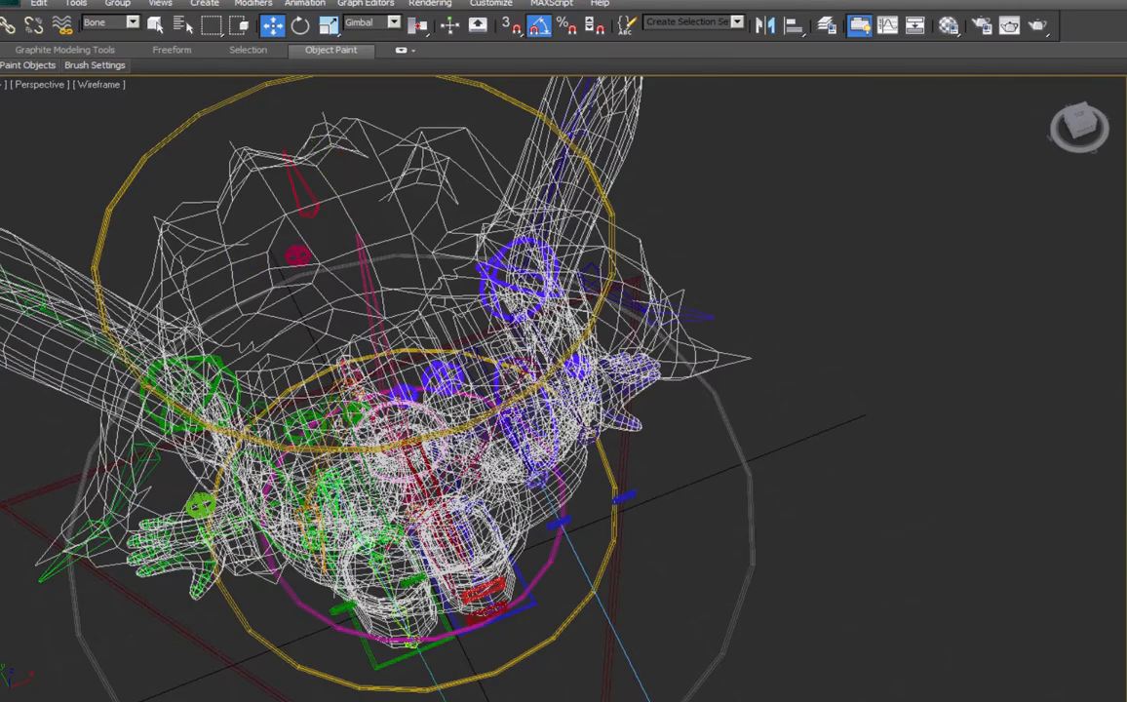
key("h")
left_click_drag(1005, 280, 1016, 411)
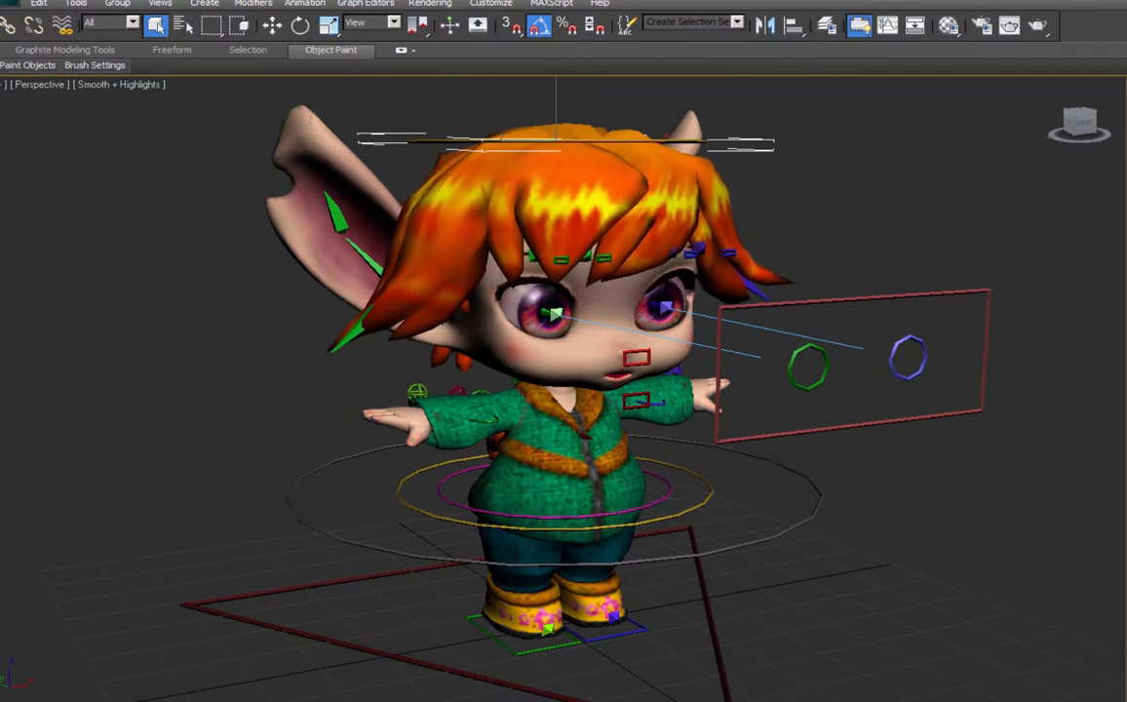
Test-rotate the upper and lower jaw controllers in front of the mouth, and undo the rotations.
key("e")
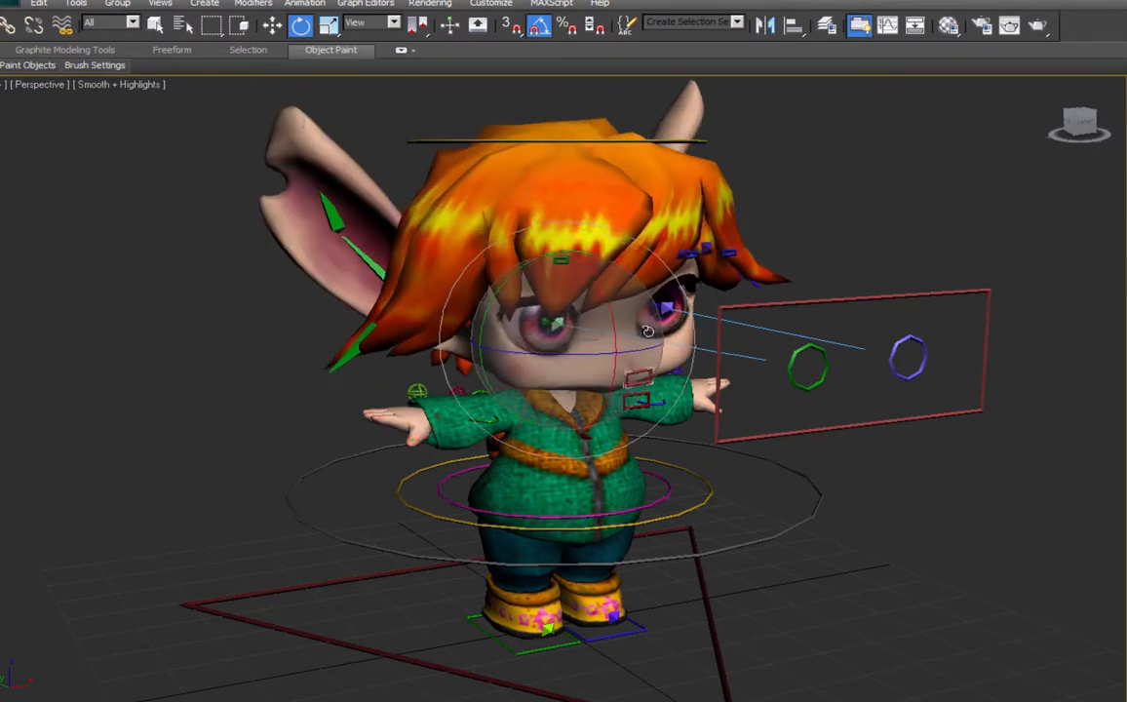
left_click_drag(644, 341, 648, 304)
mouse_move(597, 343)
left_mouse_down()
mouse_move(589, 337)
mouse_move(606, 343)
left_mouse_up()
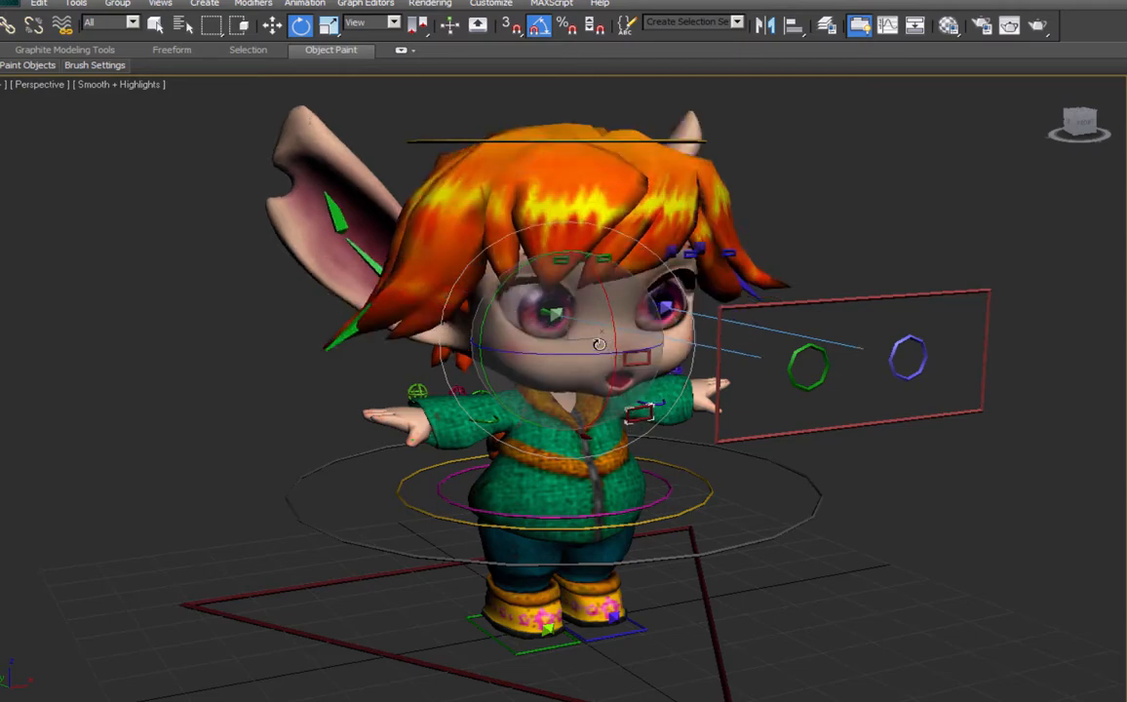
key("ctrl+z")
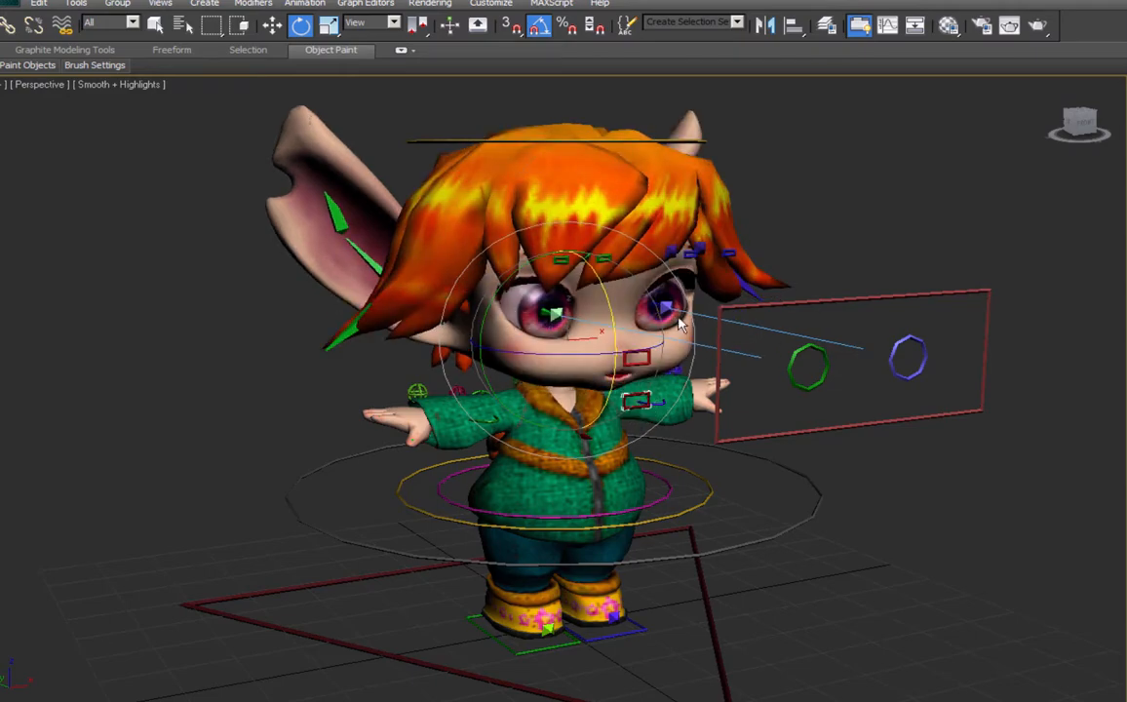
Move the rectangular eye controller closer to the face so it sits in front of the eyes.
middle_click_drag(723, 359, 621, 375, "alt")
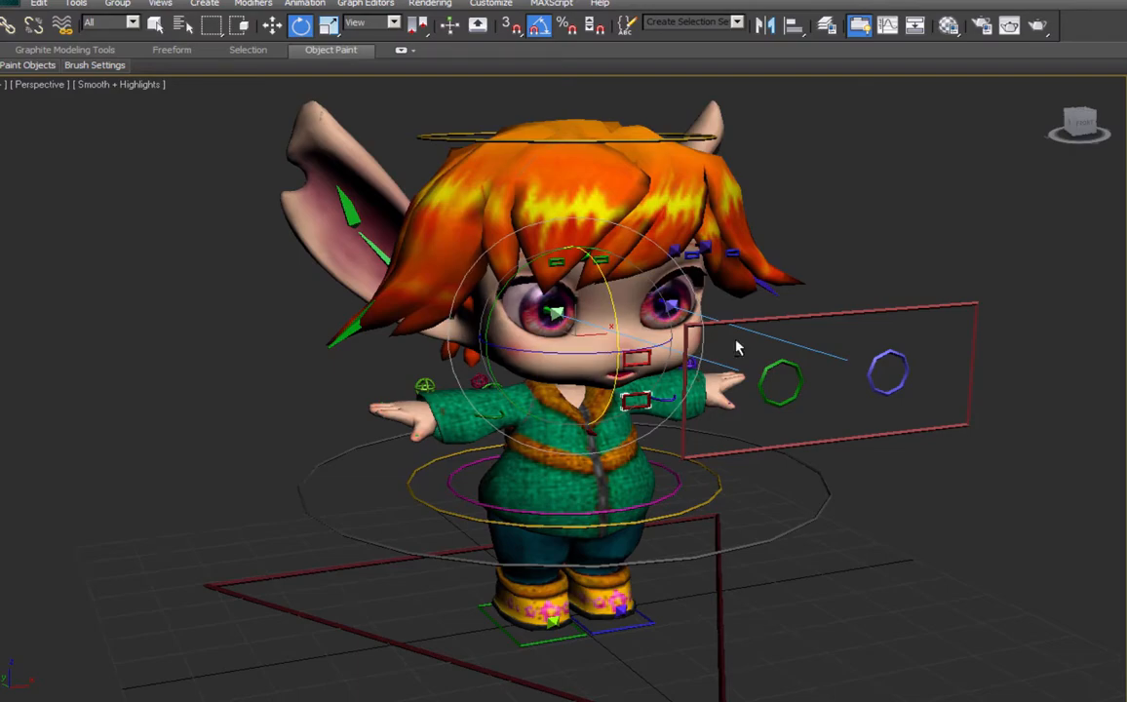
middle_click_drag(736, 348, 759, 340, "alt")
key("w")
left_click(702, 303)
left_click_drag(702, 302, 670, 282)
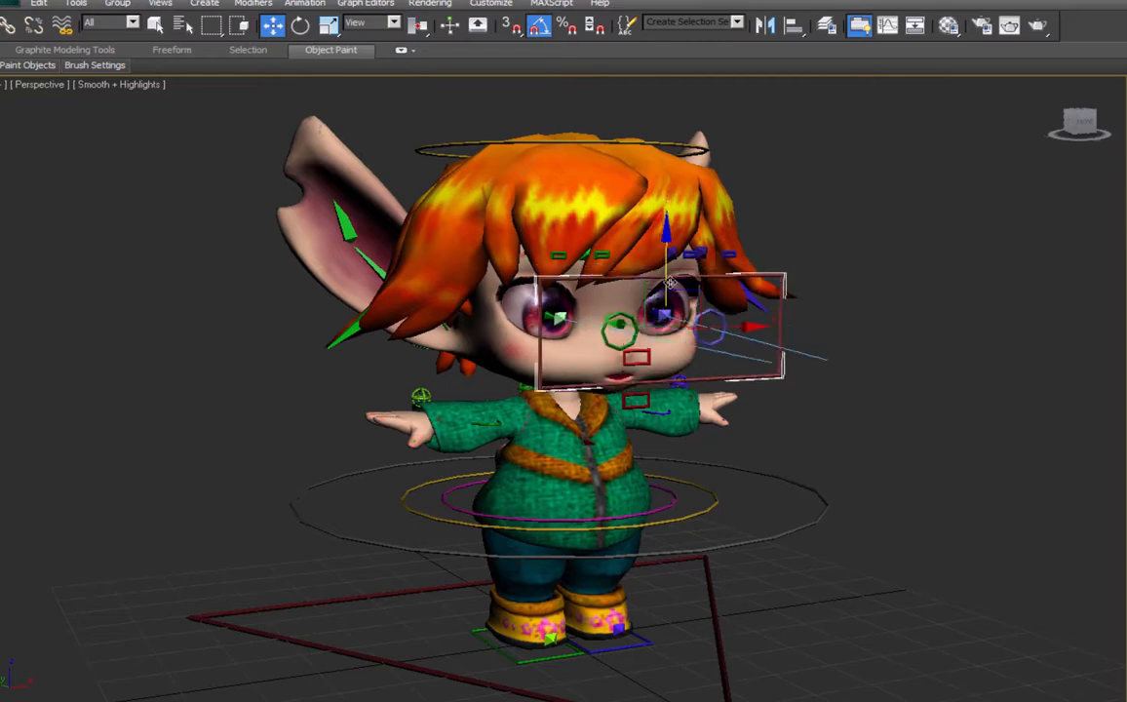
Rotate the right and left arm controllers downward so both arms hang beside the body.
middle_click_drag(756, 371, 767, 391, "alt")
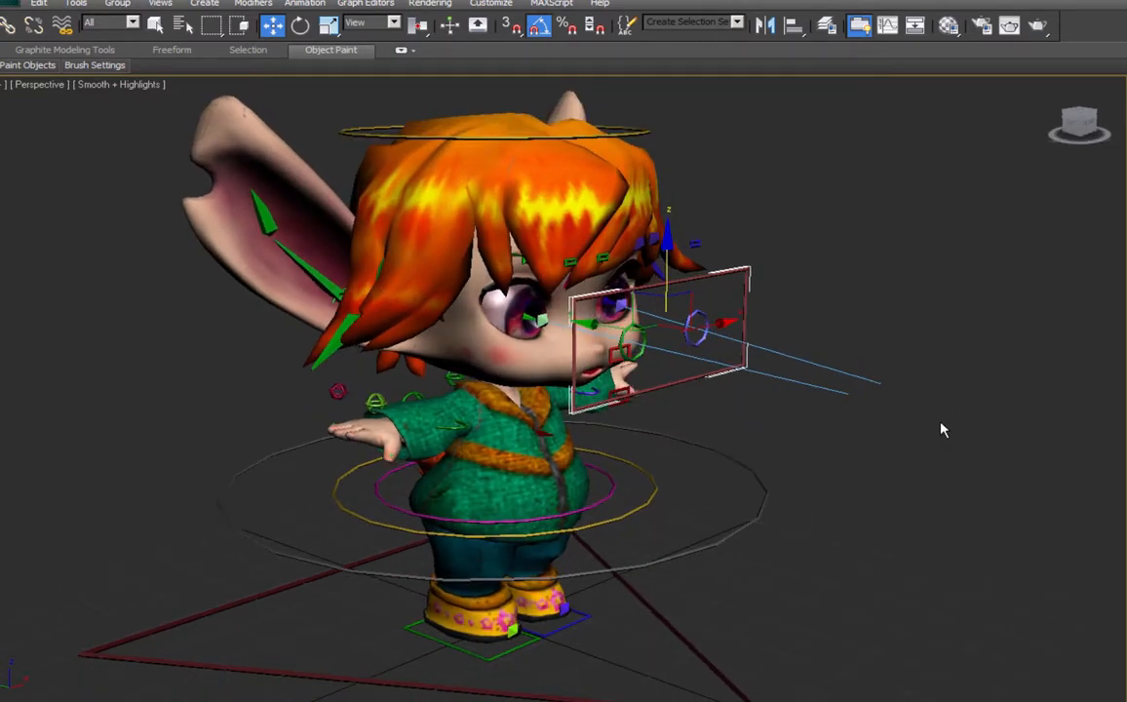
middle_click_drag(948, 453, 683, 420, "alt")
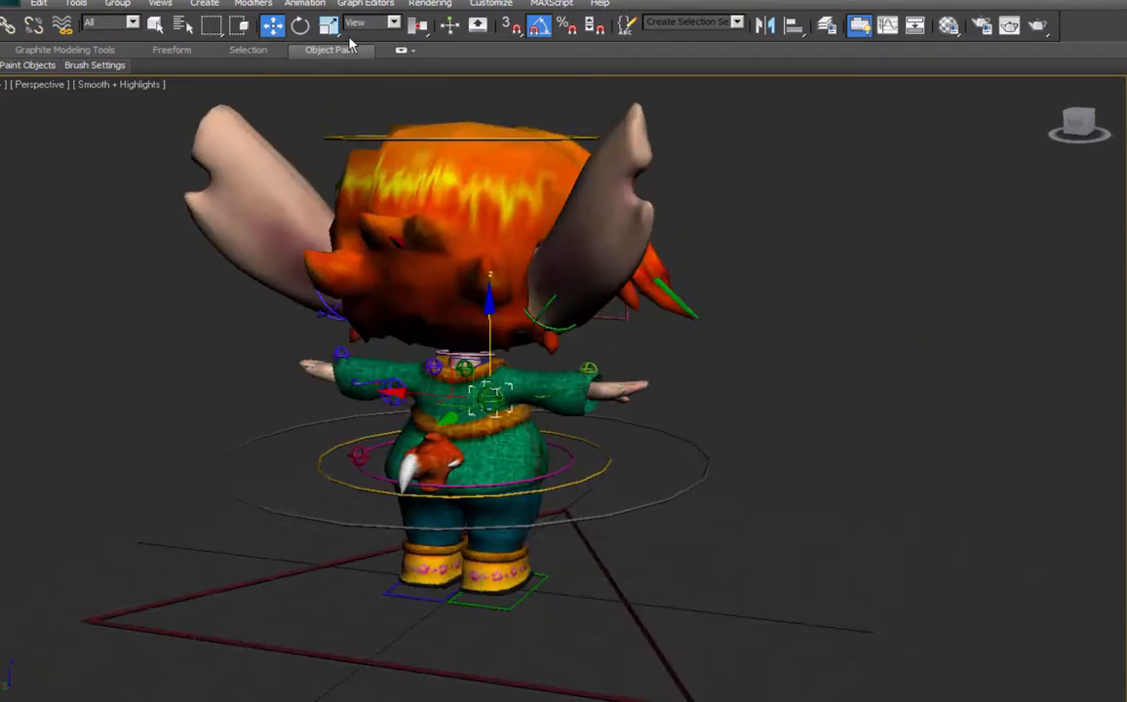
left_click(301, 25)
left_click_drag(603, 356, 591, 385)
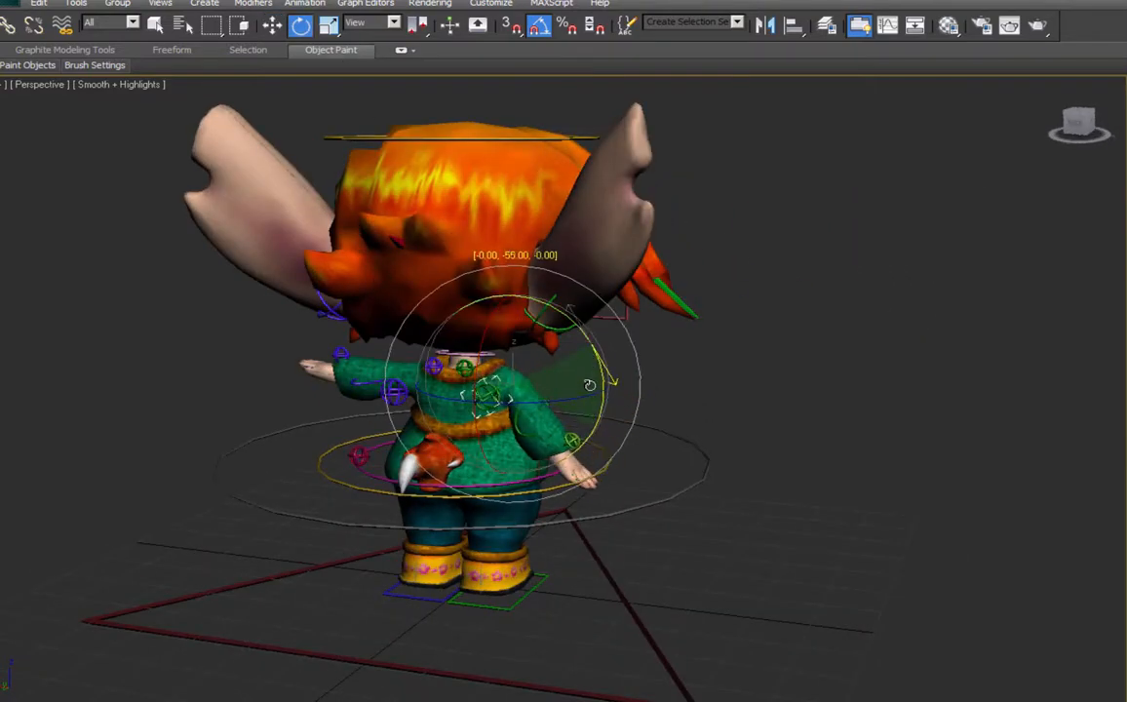
left_click(453, 292)
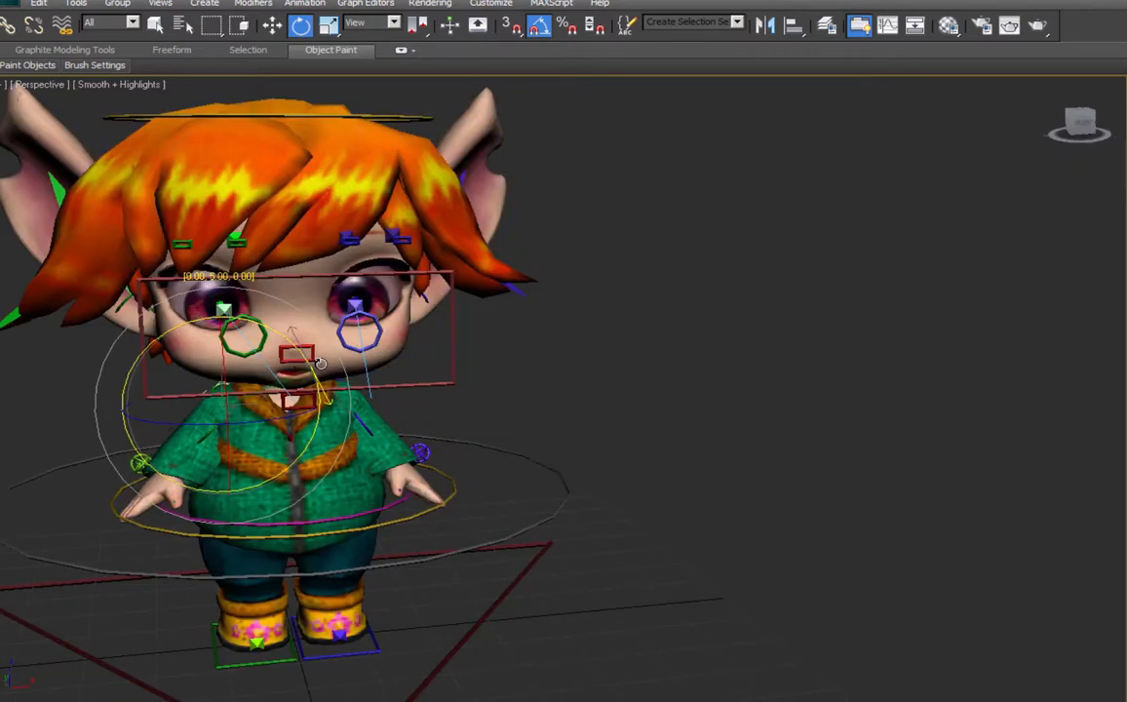
left_click_drag(319, 363, 321, 366)
Test-rotate the waist ring controller to bend the body, and undo the rotation.
left_click(363, 515)
left_click_drag(357, 467, 320, 455)
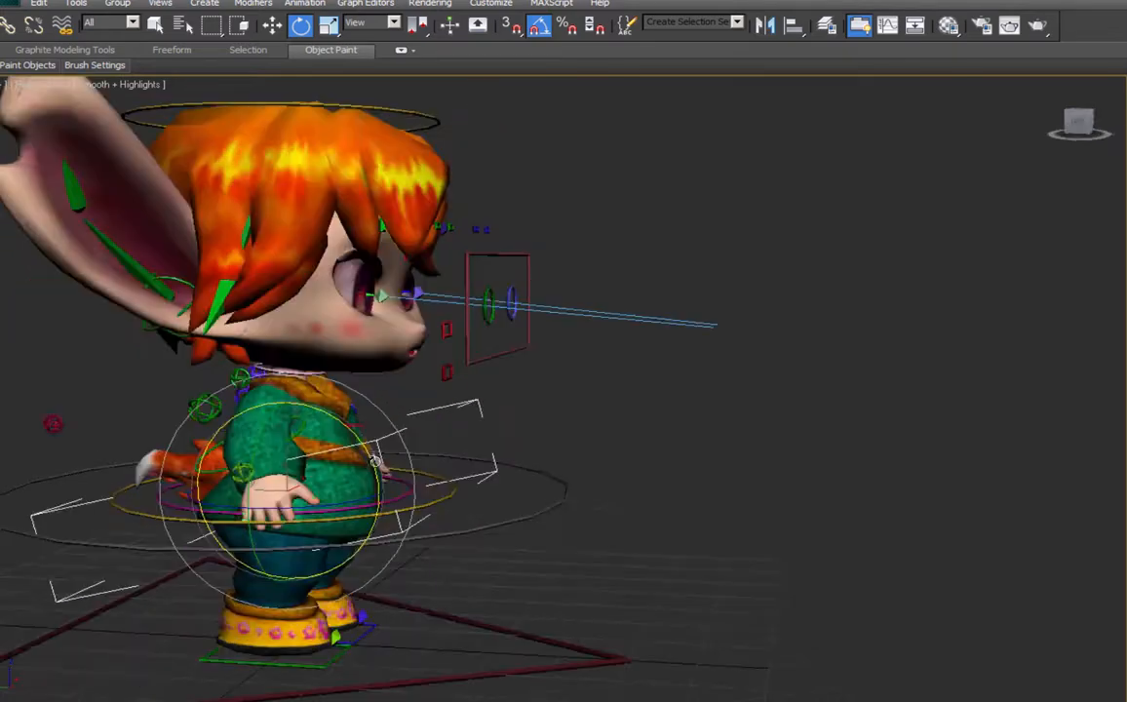
left_click_drag(330, 474, 359, 525)
key("ctrl+z")
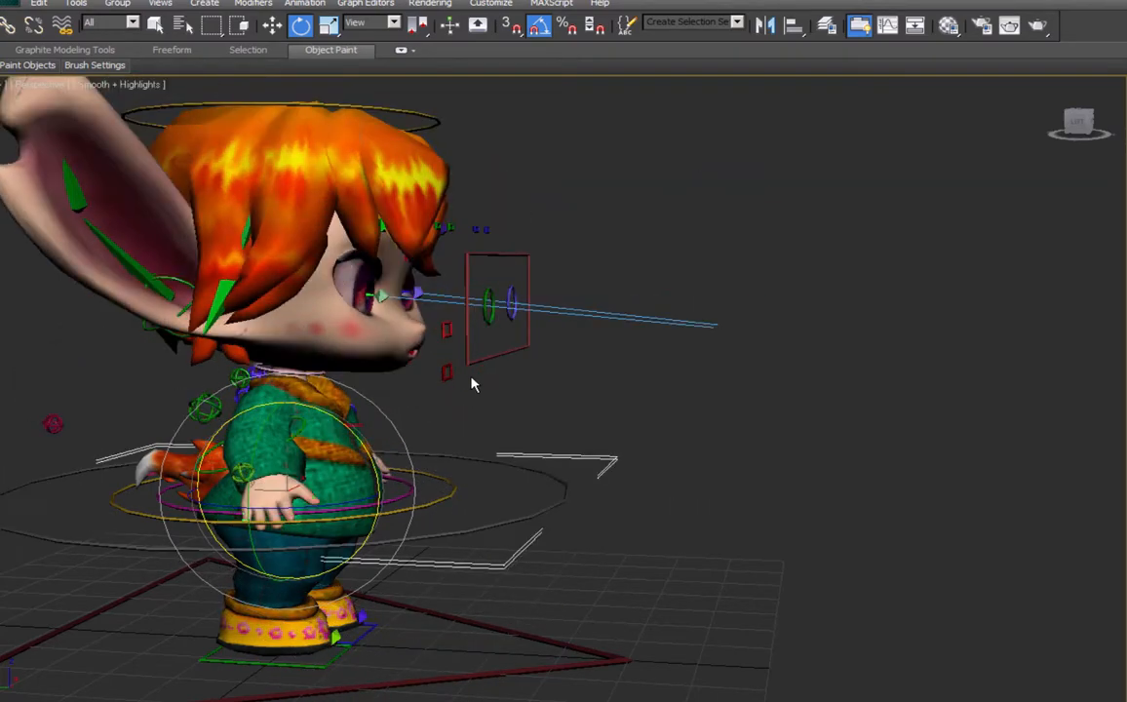
Try moving the left foot controller and the Center_Of_Mass ring, restoring both positions.
middle_click_drag(770, 431, 684, 444, "alt")
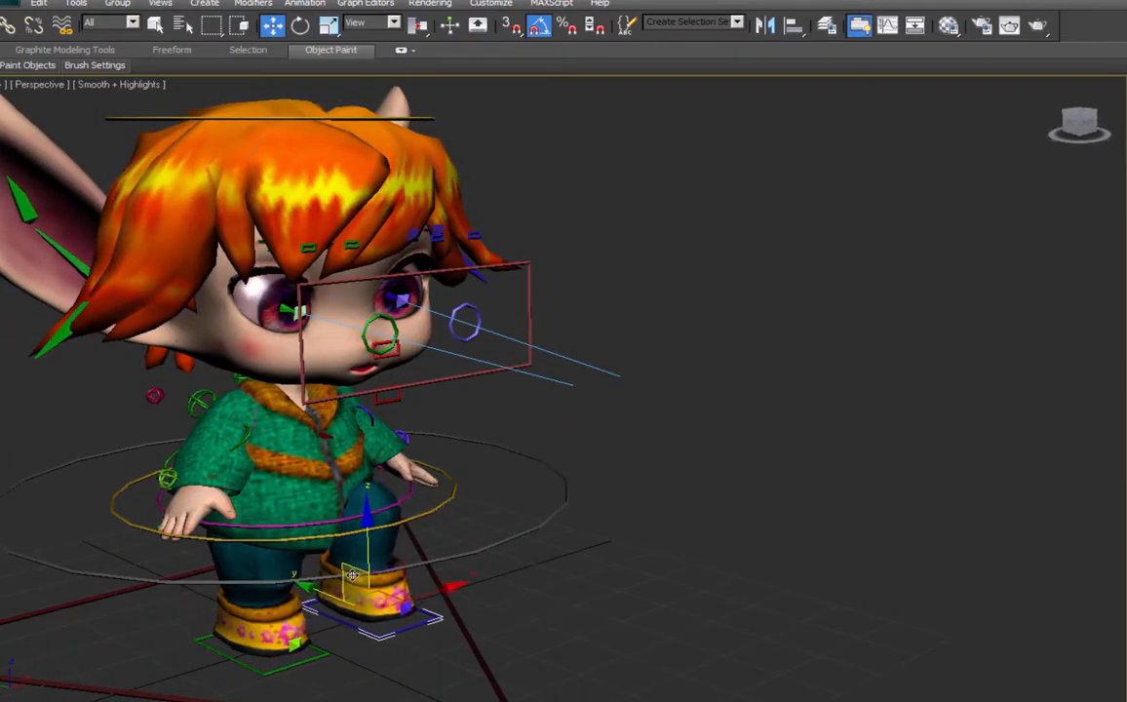
left_click_drag(352, 576, 447, 583)
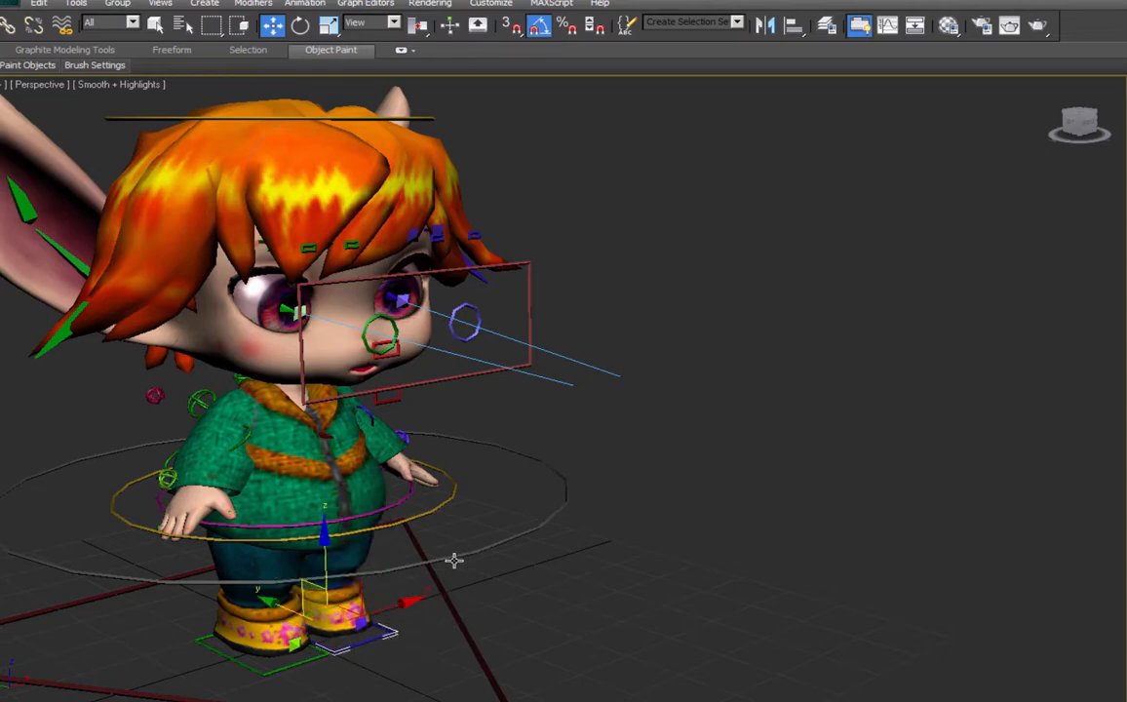
left_click(455, 559)
left_click_drag(286, 440, 280, 411)
Save the scene and link the rectangular eye controller to the Center_Of_Mass ring.
left_click(504, 271)
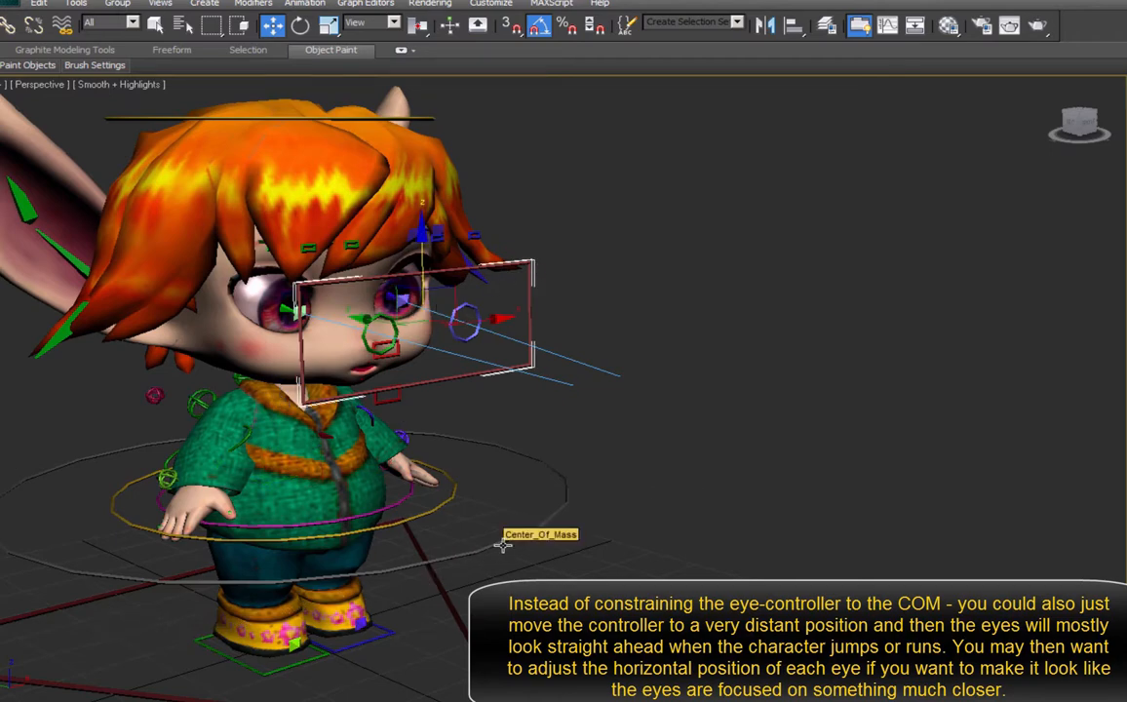
left_click(11, 24)
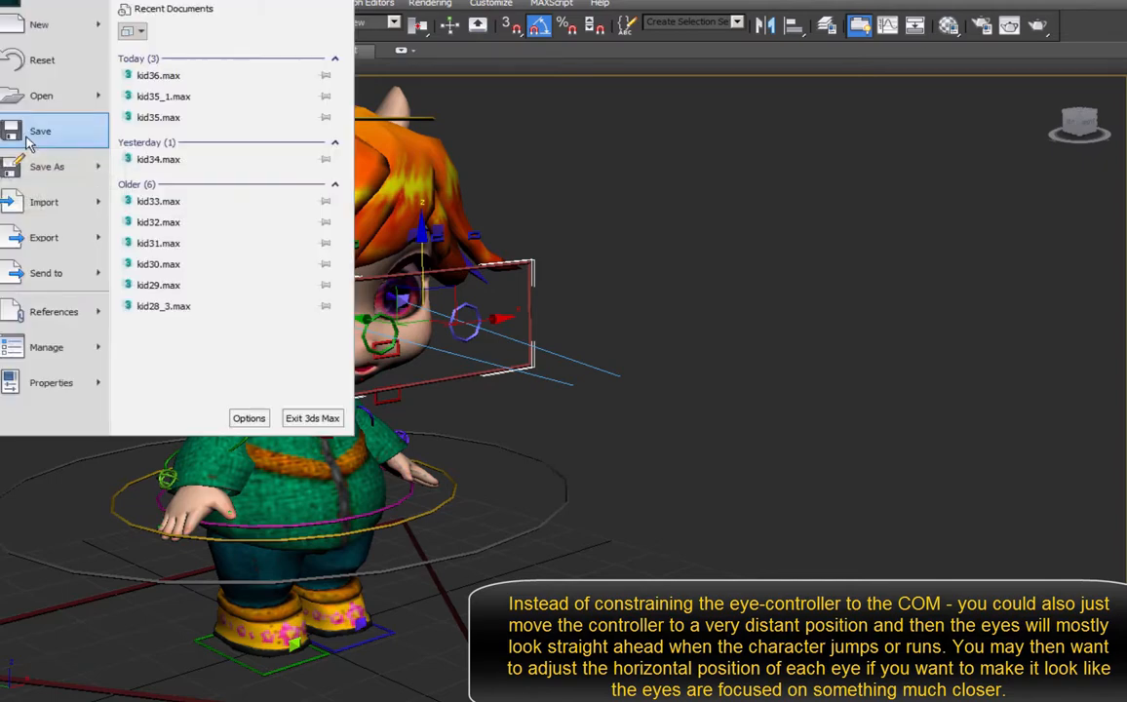
left_click(32, 134)
left_click(8, 27)
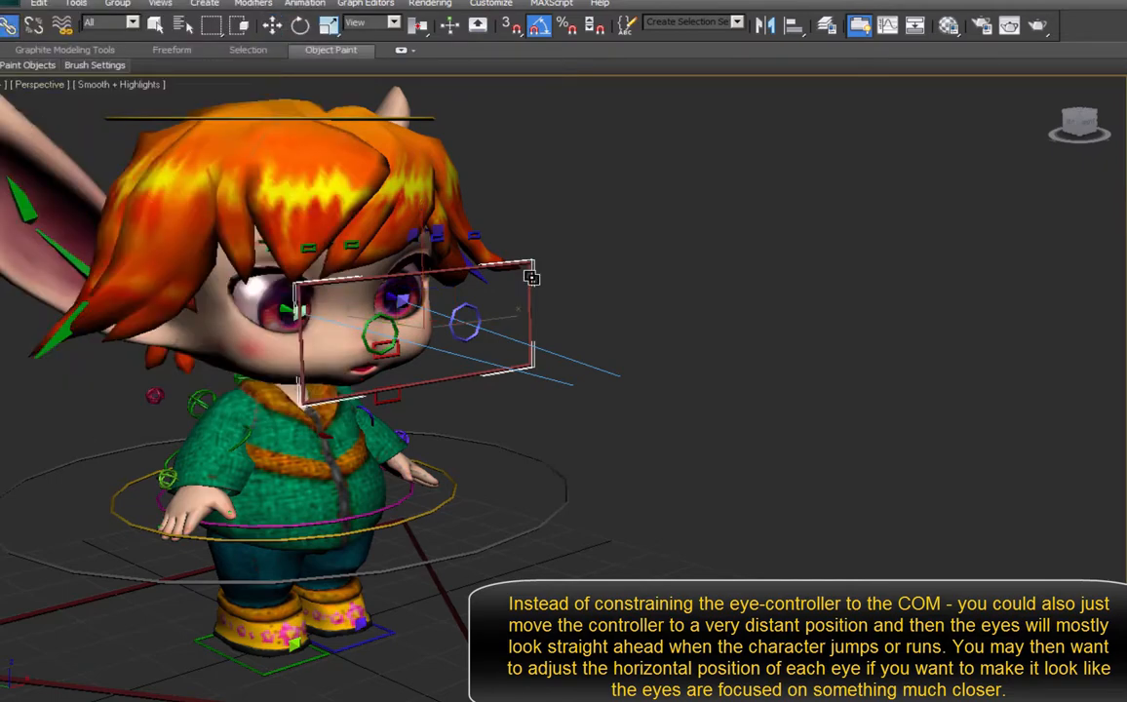
left_click_drag(533, 274, 555, 513)
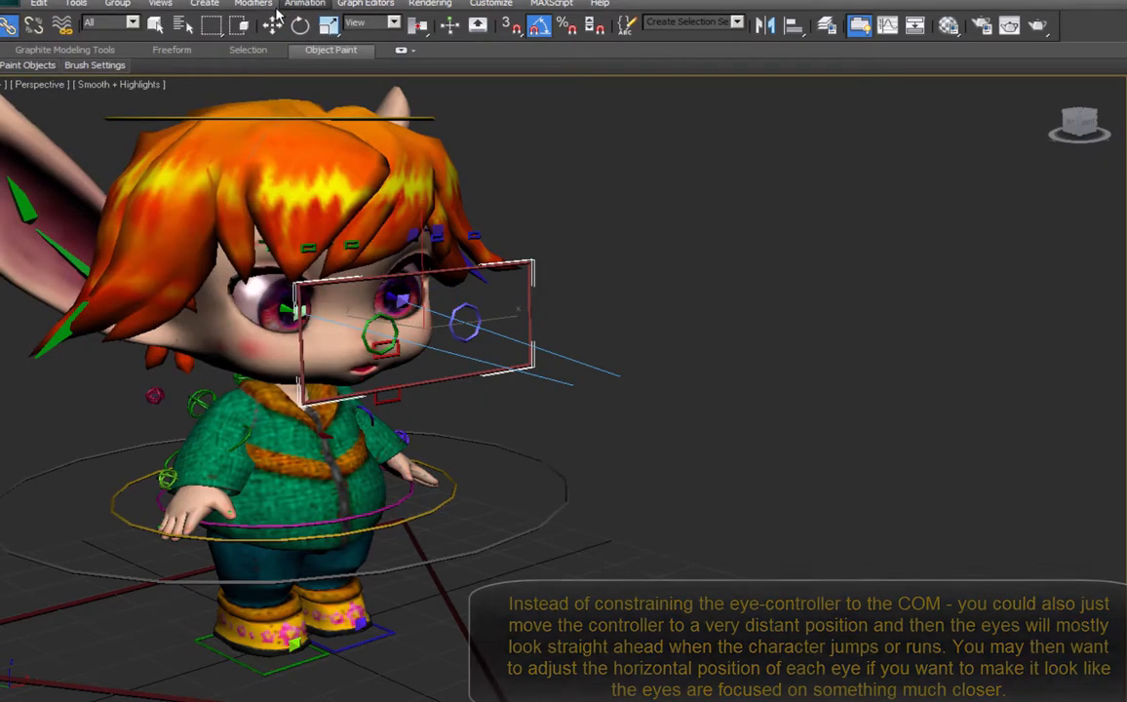
Move the Center_Of_Mass ring to test the eye controller's link, and undo the move.
left_click(274, 26)
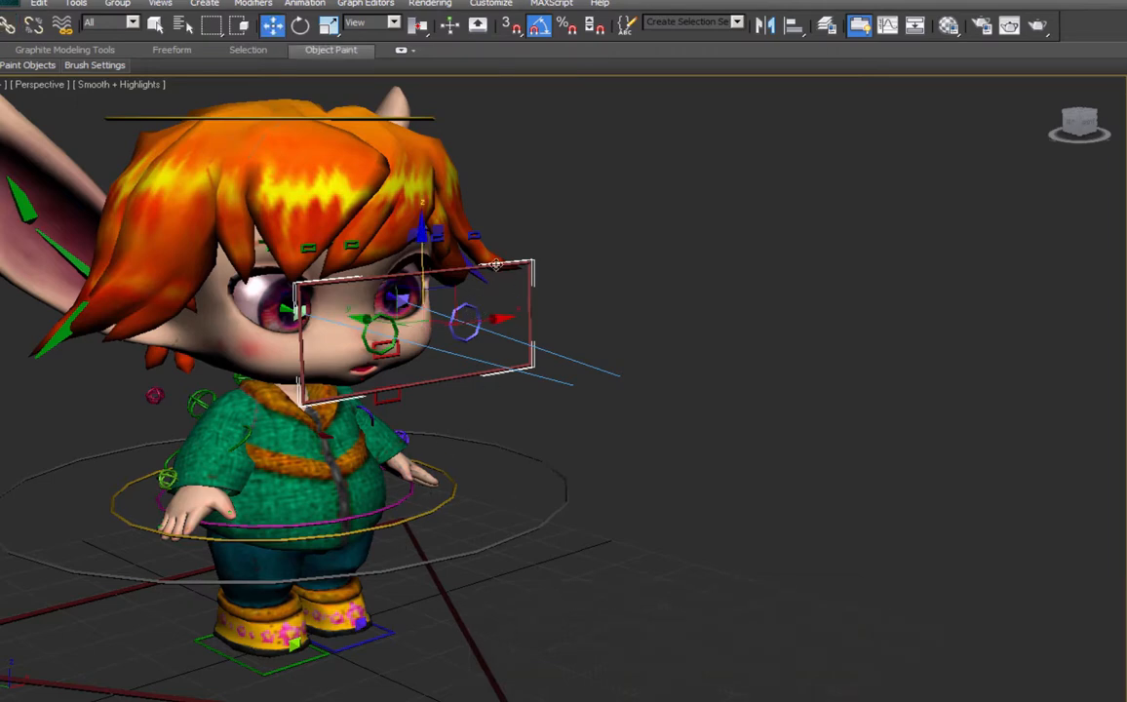
left_click(453, 547)
mouse_move(284, 424)
left_mouse_down()
mouse_move(285, 479)
mouse_move(287, 289)
mouse_move(268, 439)
left_mouse_up()
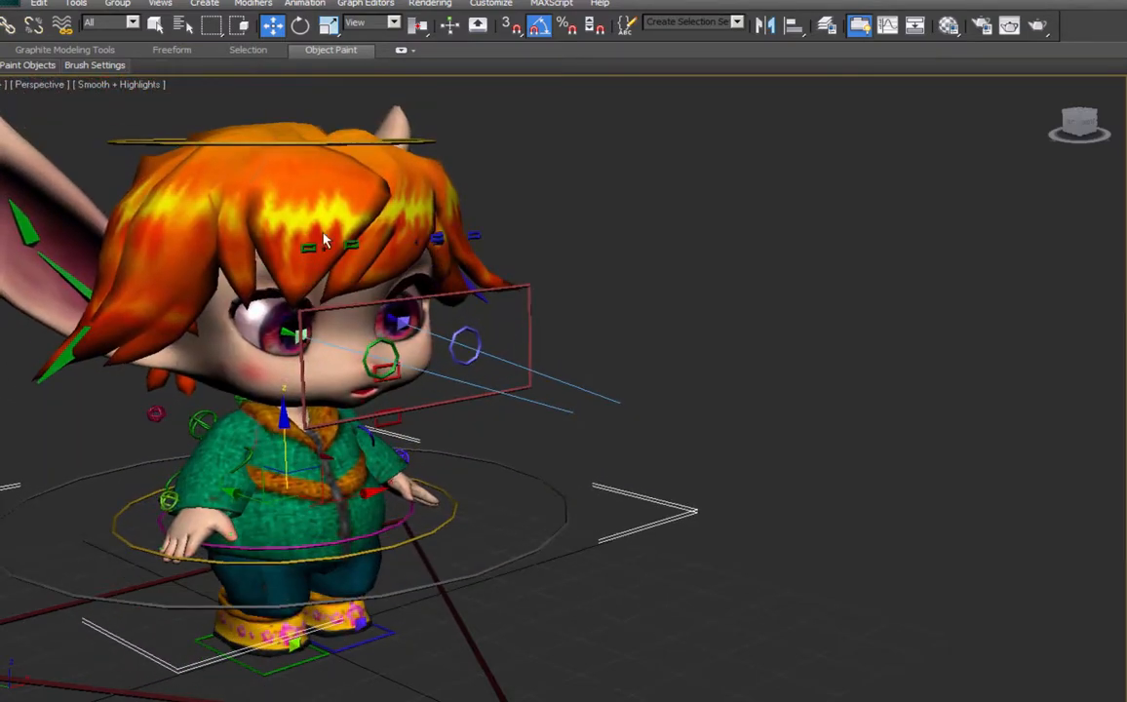
key("ctrl+z")
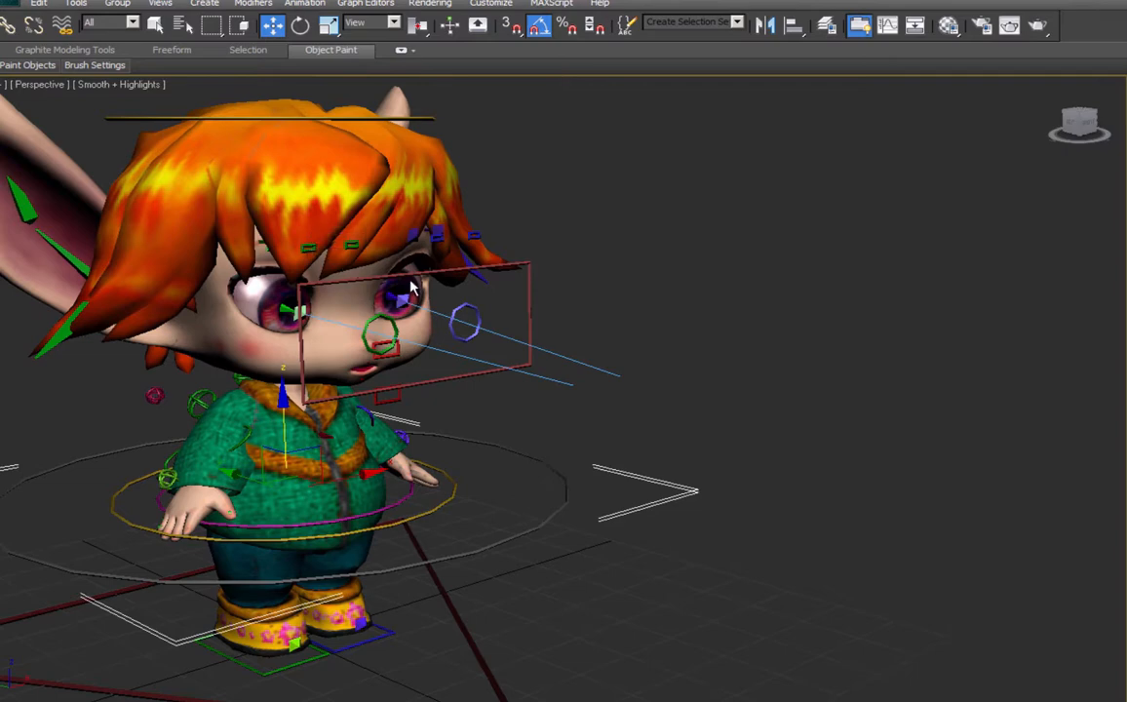
Link the four eyebrow controllers to the upper head of the rig, with the selection filter set back to All.
left_click(432, 228)
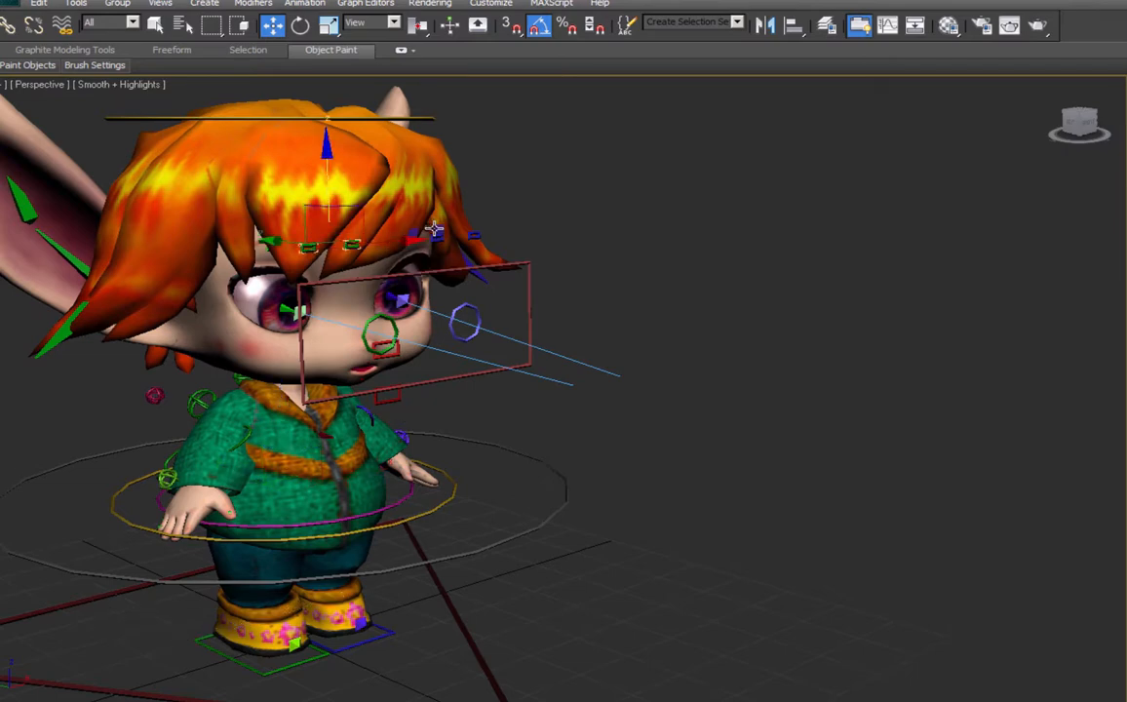
key("q")
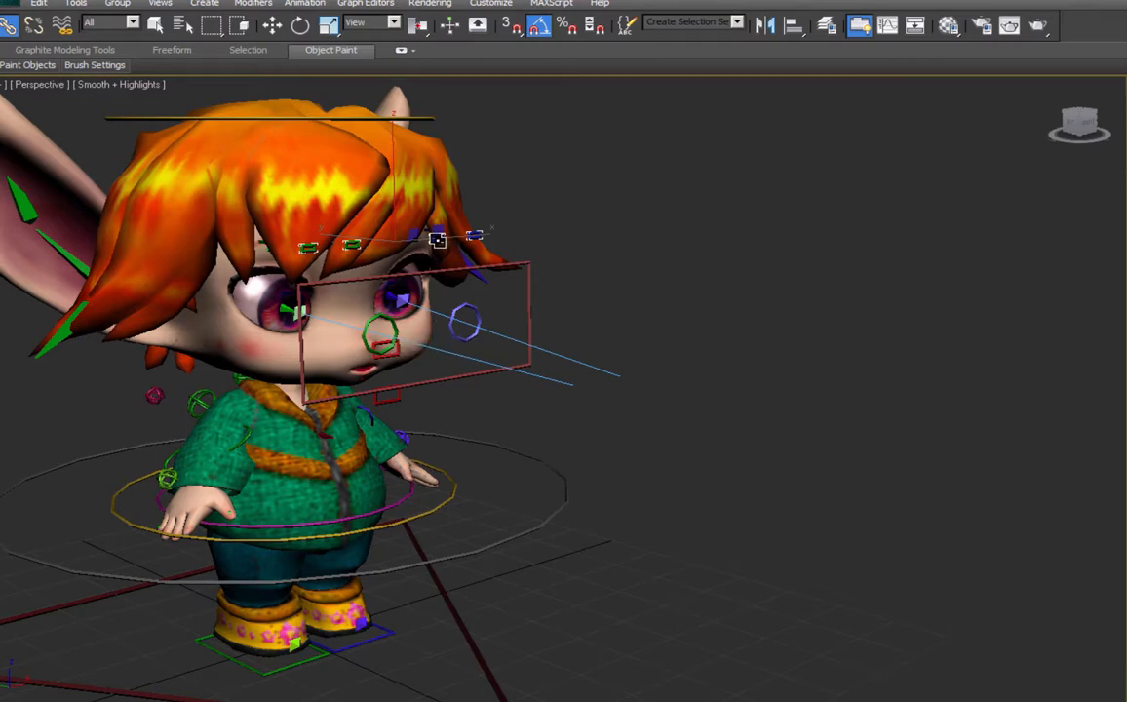
left_click(126, 21)
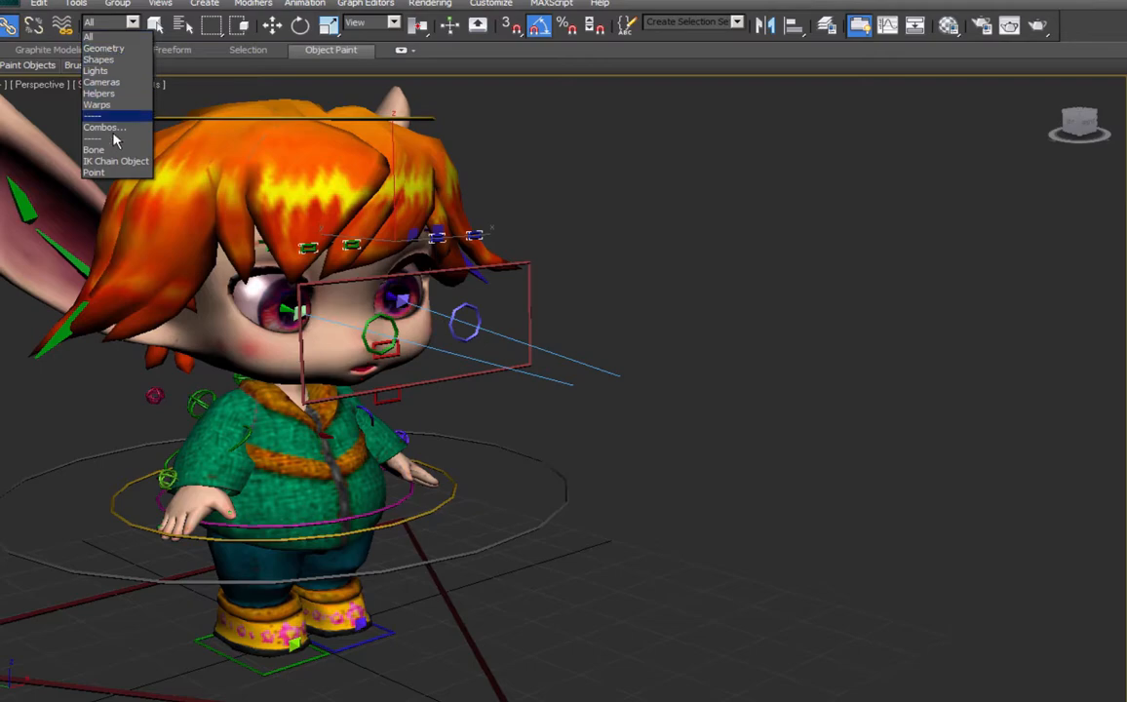
left_click(98, 150)
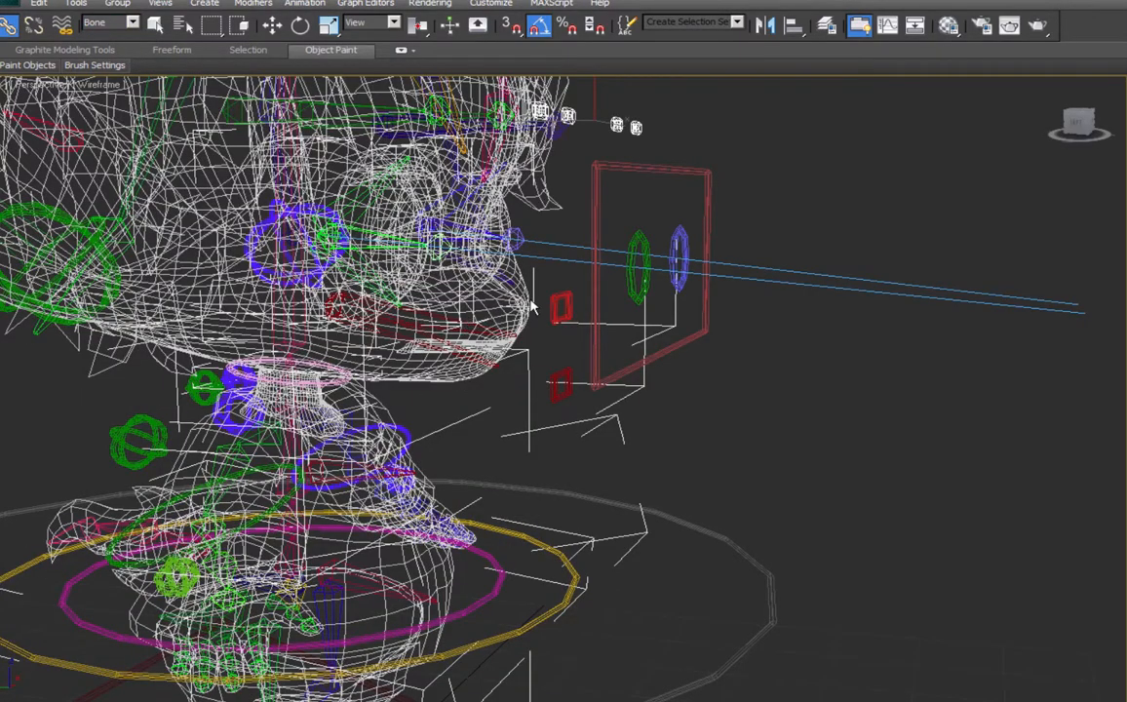
left_click(127, 21)
left_click_drag(578, 158, 536, 144)
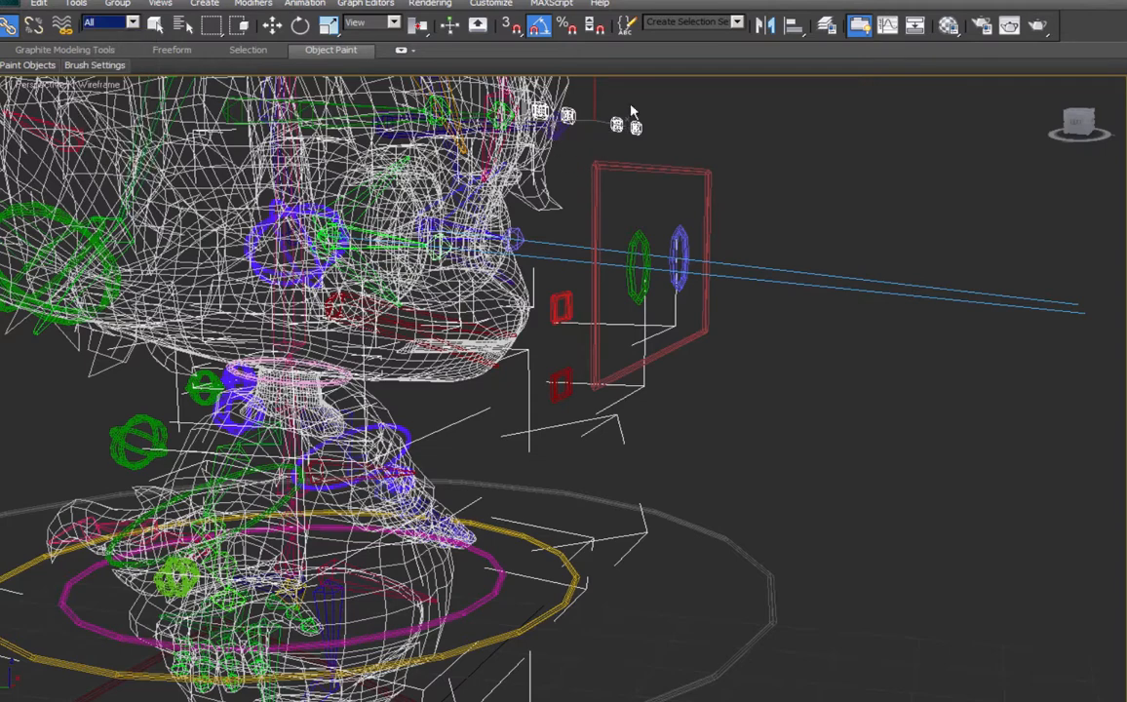
left_click_drag(635, 126, 574, 160)
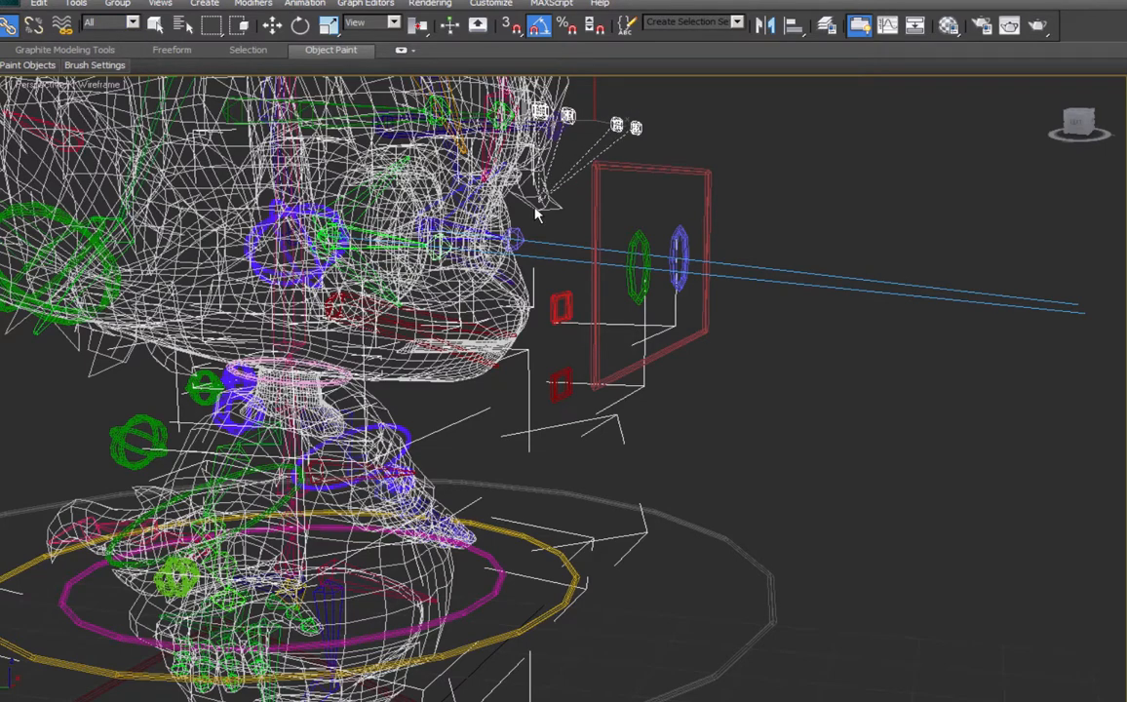
left_click_drag(535, 213, 538, 210)
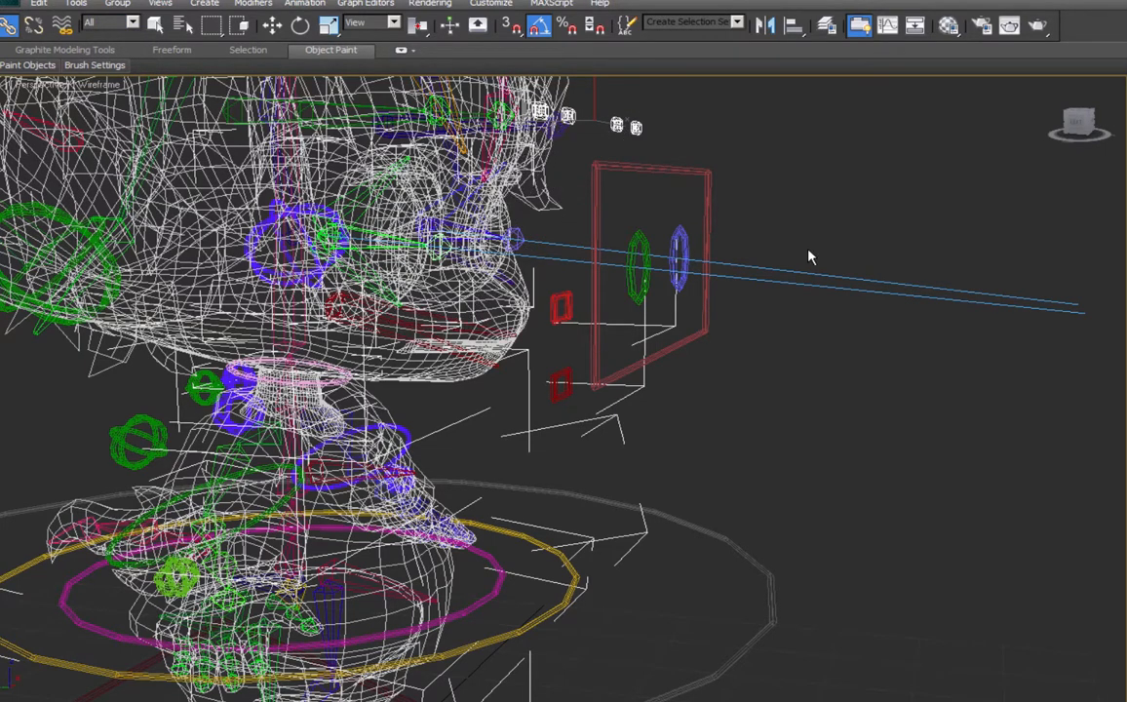
Rotate the upper jaw controller to test the eyebrow controllers' link, undo the rotation, and restore shaded display.
middle_click_drag(808, 255, 760, 262, "alt")
scroll(760, 261, "down", 3)
key("e")
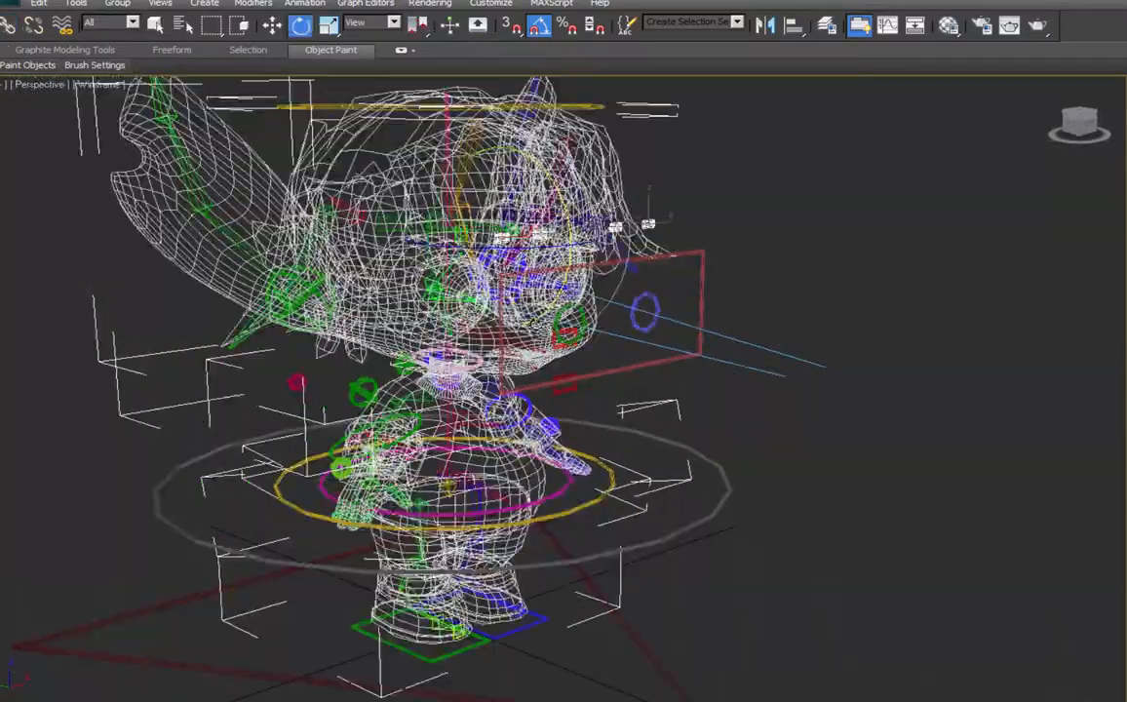
left_click(568, 325)
left_click(564, 337)
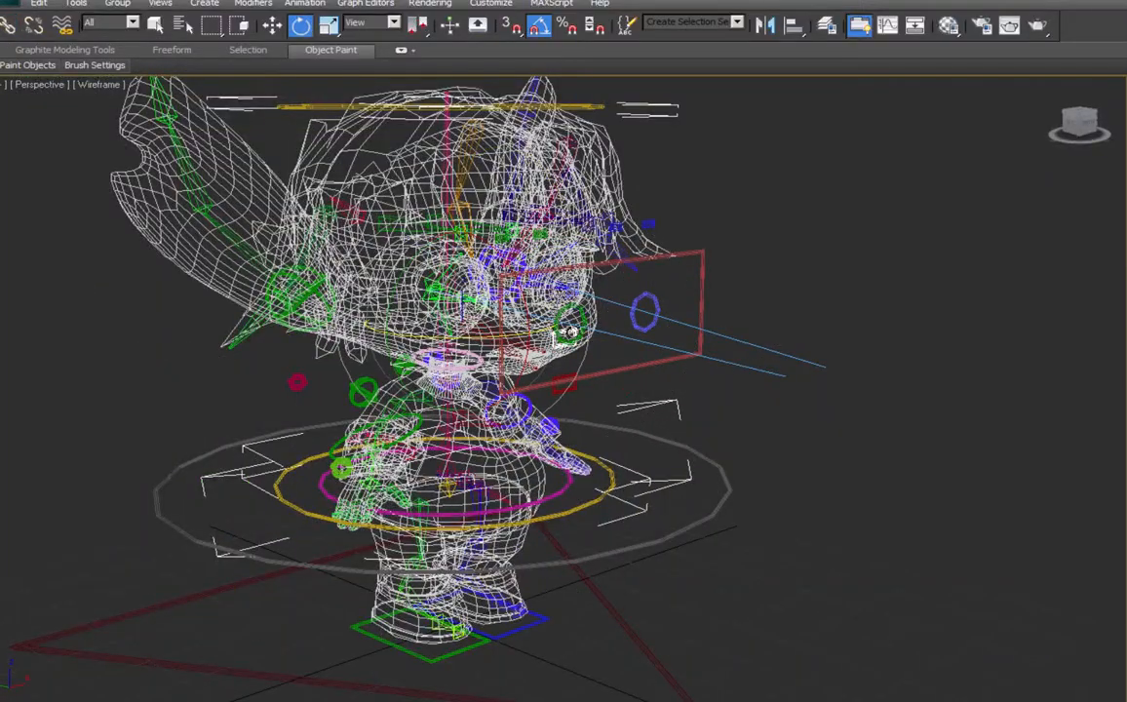
left_click_drag(517, 297, 525, 283)
key("F3")
key("ctrl+z")
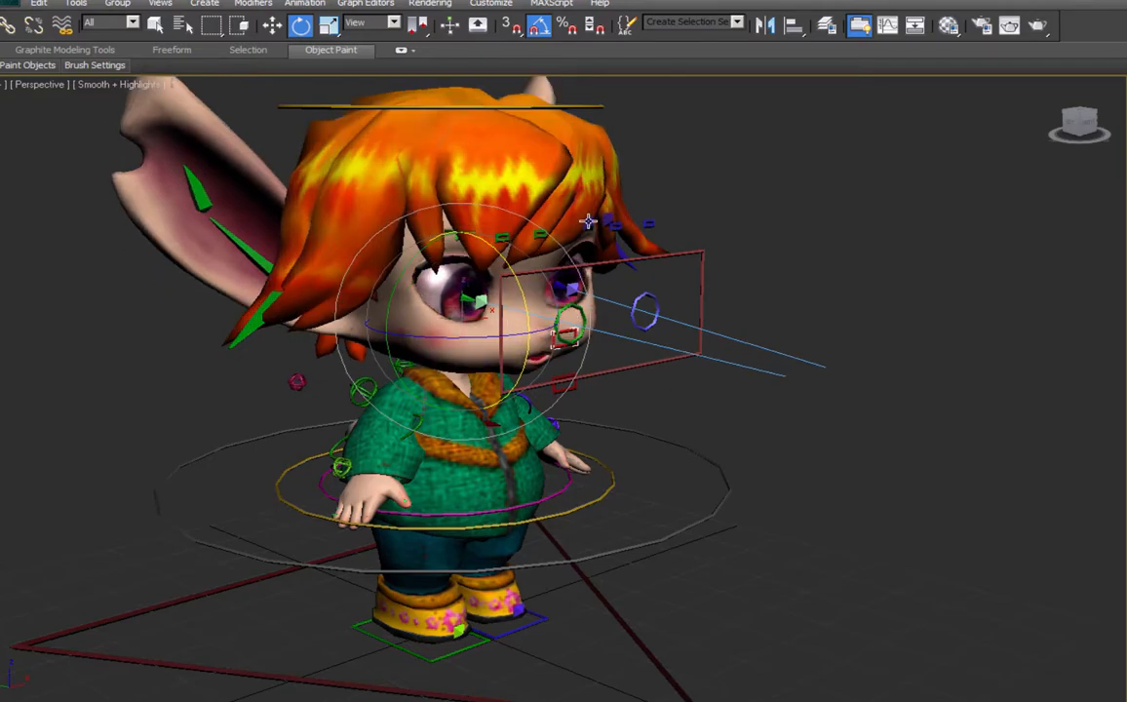
Select the four eyebrow controllers together with the upper jaw controller and freeze their transforms.
left_click(158, 25)
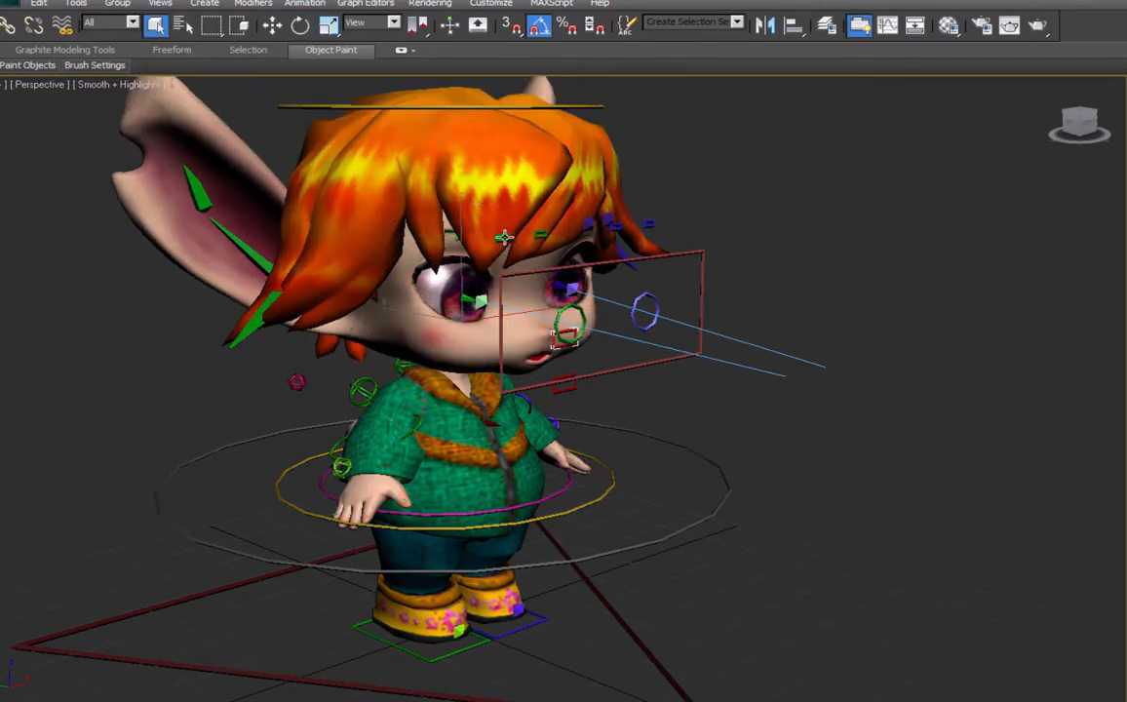
middle_click_drag(614, 302, 684, 309, "alt")
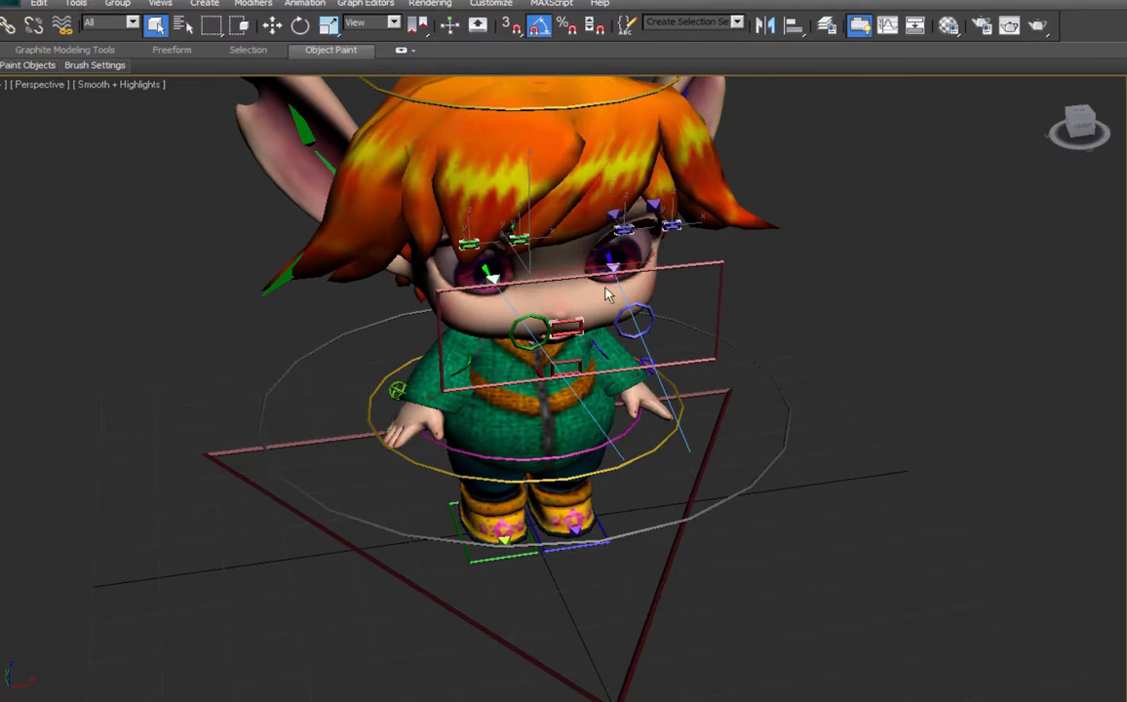
right_click(584, 229, "alt")
left_click(538, 173)
left_click(691, 426)
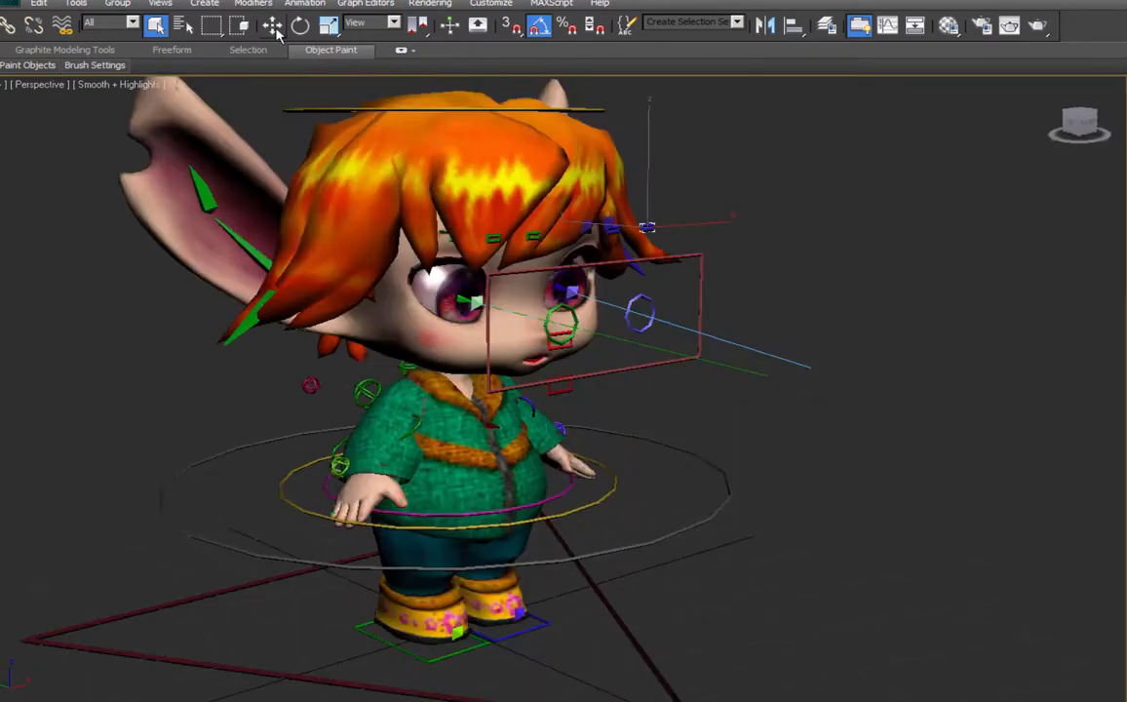
Try moving the outer left eyebrow controller and select an eyebrow controller on the right side.
left_click(273, 26)
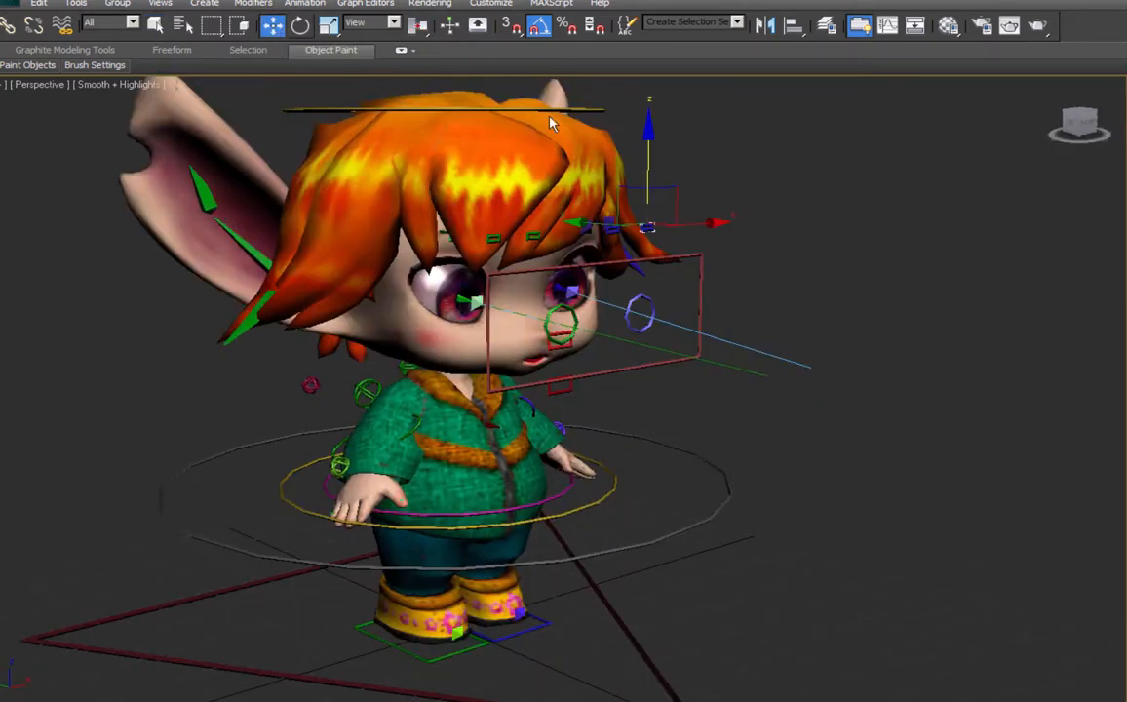
left_click_drag(649, 197, 520, 188)
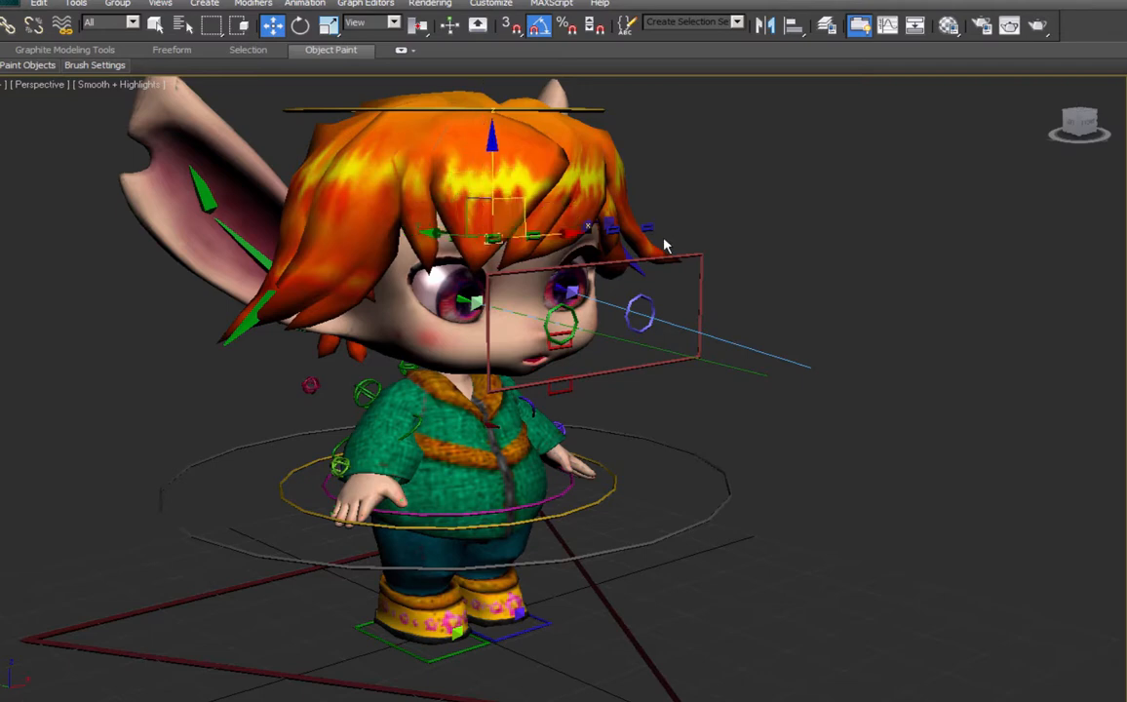
Move the two inner eyebrow controllers downward and toward the face's centre to test how the brows deform.
middle_click_drag(664, 246, 581, 254, "alt")
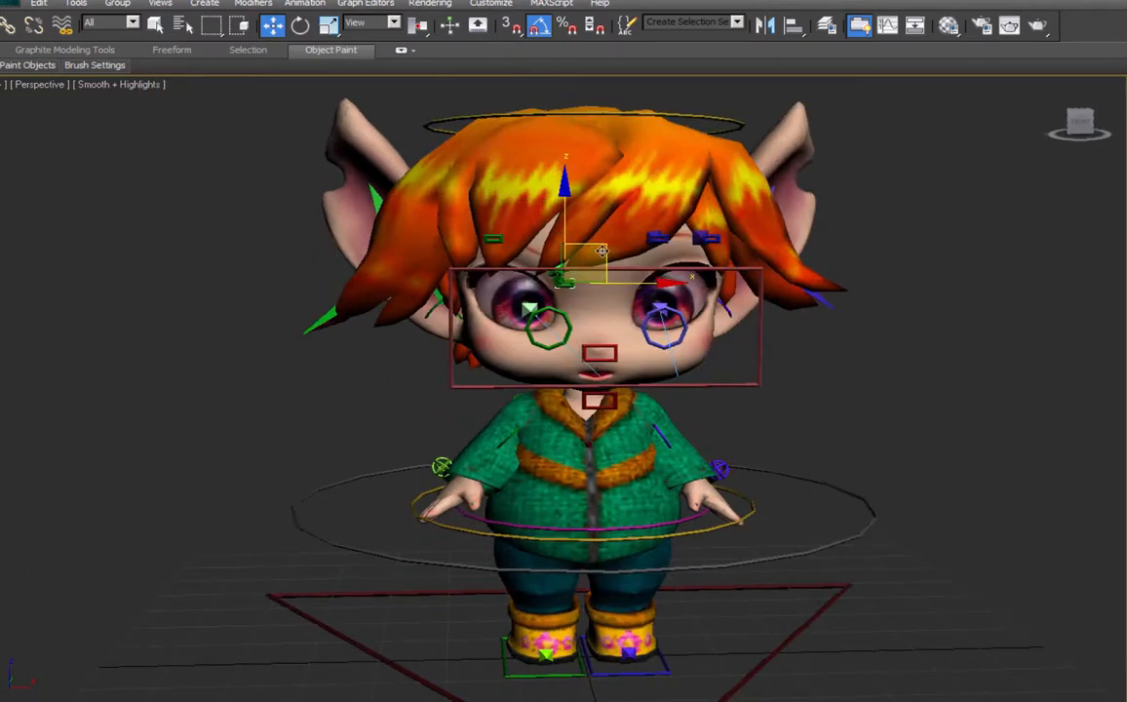
left_click_drag(602, 252, 659, 270)
middle_click_drag(578, 296, 751, 325, "alt")
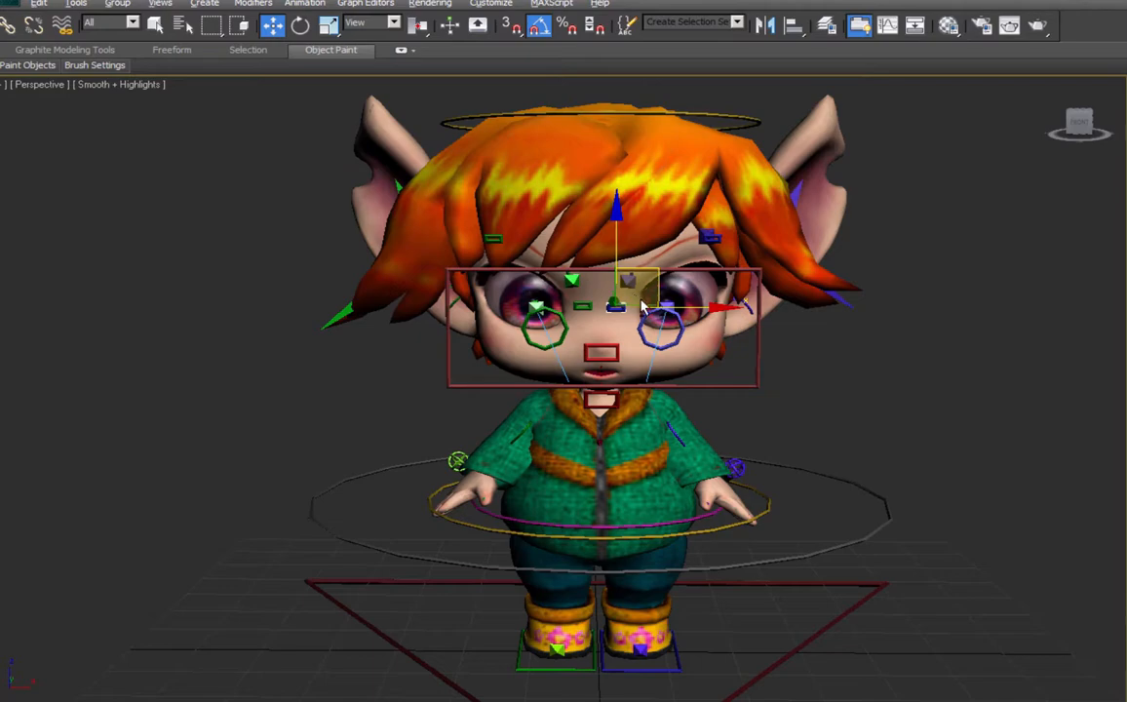
middle_click_drag(642, 306, 689, 295, "alt")
Return both inner eyebrow controllers to their frozen zero positions.
right_click(606, 244, "alt")
left_click(554, 210)
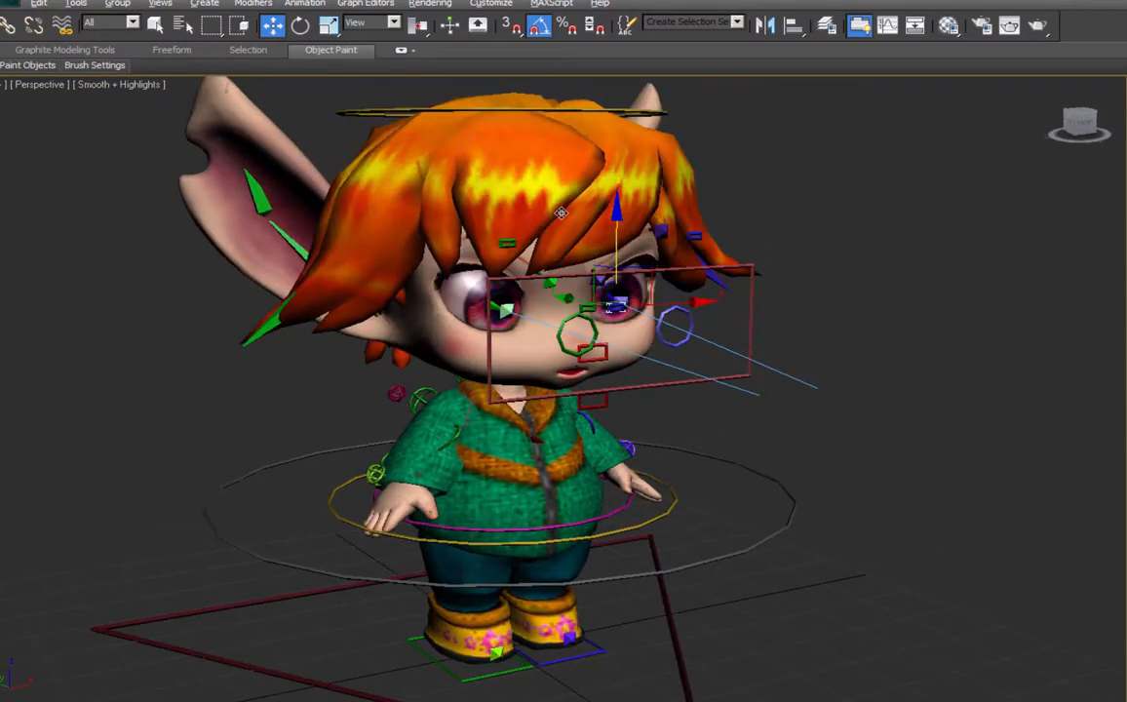
left_click(587, 309)
right_click(584, 283, "alt")
left_click(551, 260)
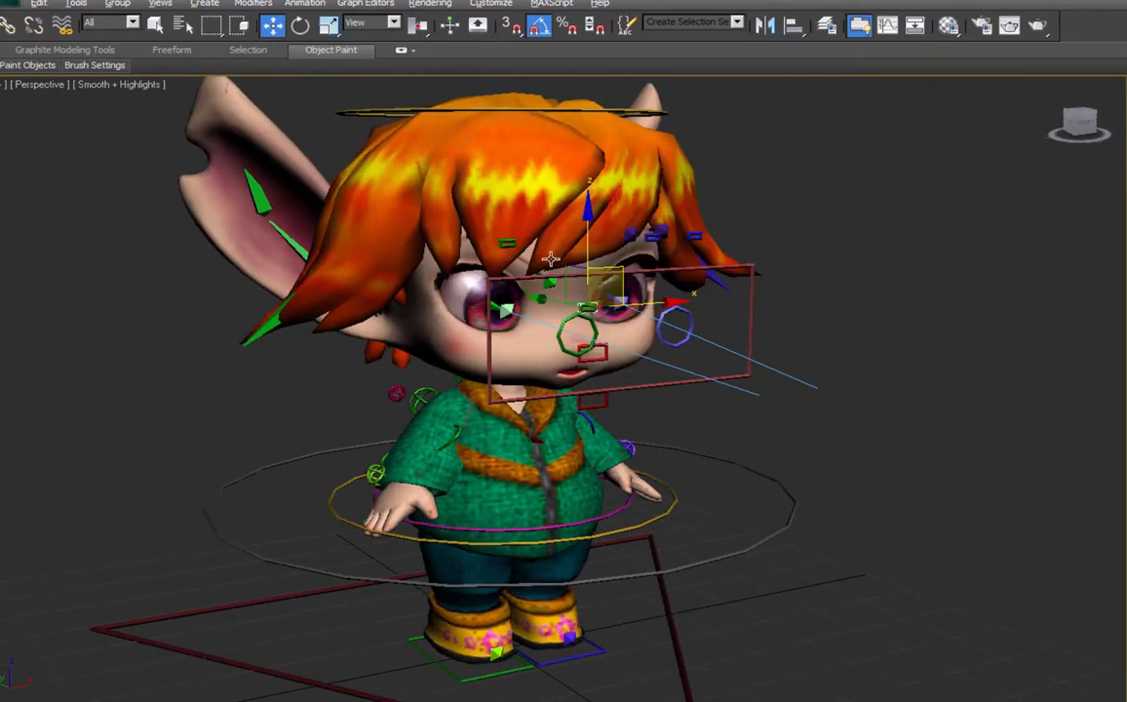
mouse_move(672, 297)
middle_mouse_down("alt")
mouse_move(575, 300)
mouse_move(685, 303)
middle_mouse_up("alt")
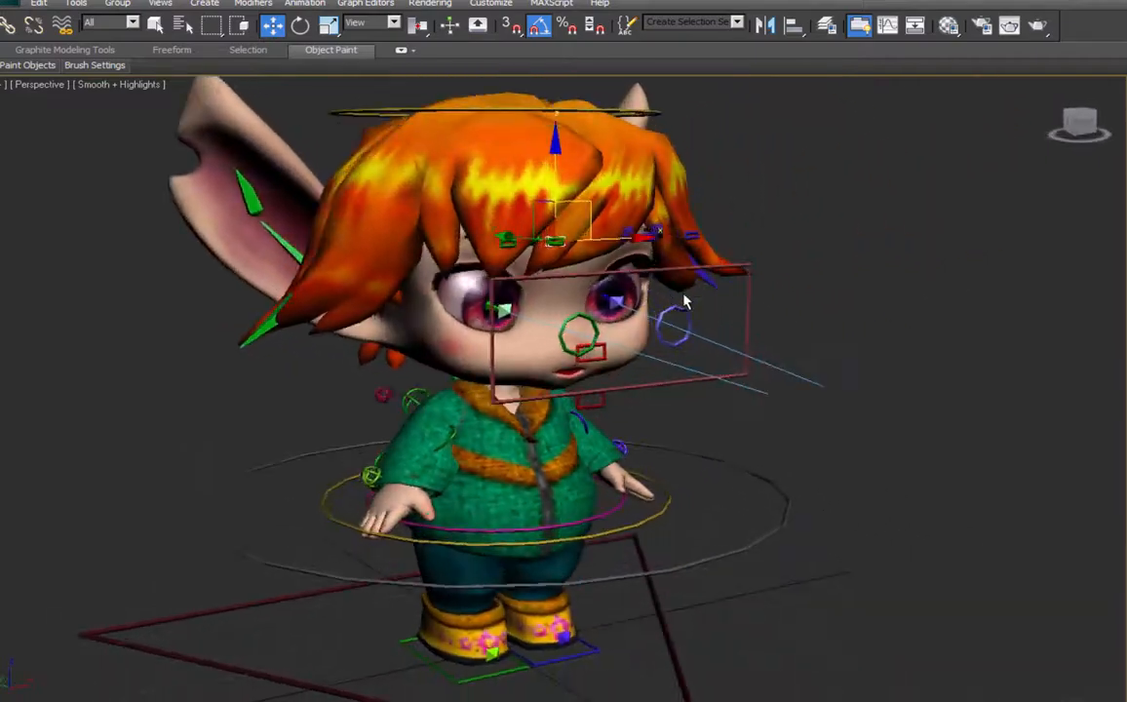
Select the ring-shaped object beneath the character's ear and hide the selection.
left_click_drag(460, 479, 460, 509)
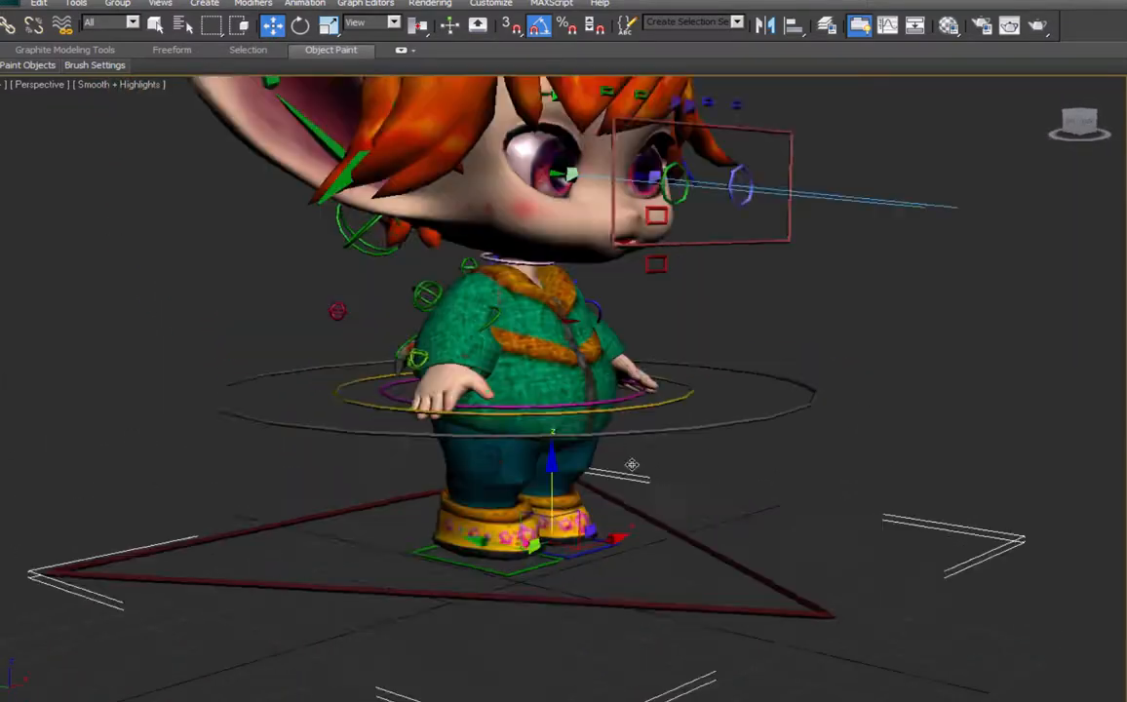
middle_click_drag(632, 465, 630, 404)
middle_click_drag(426, 248, 387, 249)
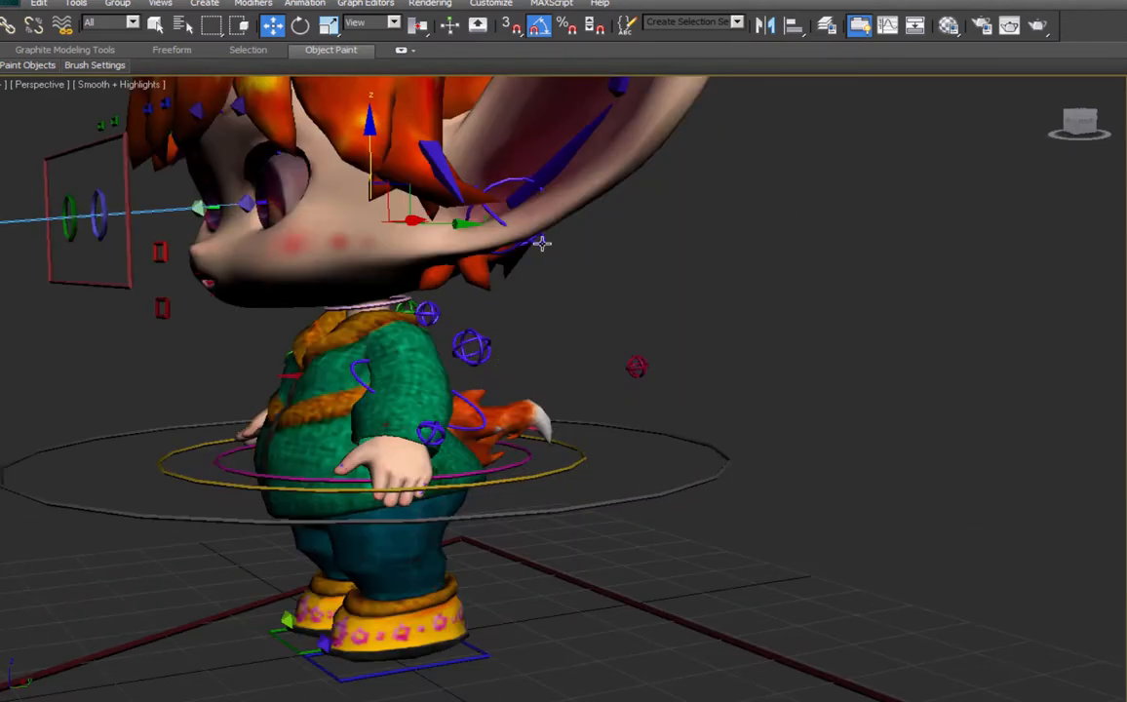
left_click(542, 243)
middle_click_drag(283, 217, 313, 159)
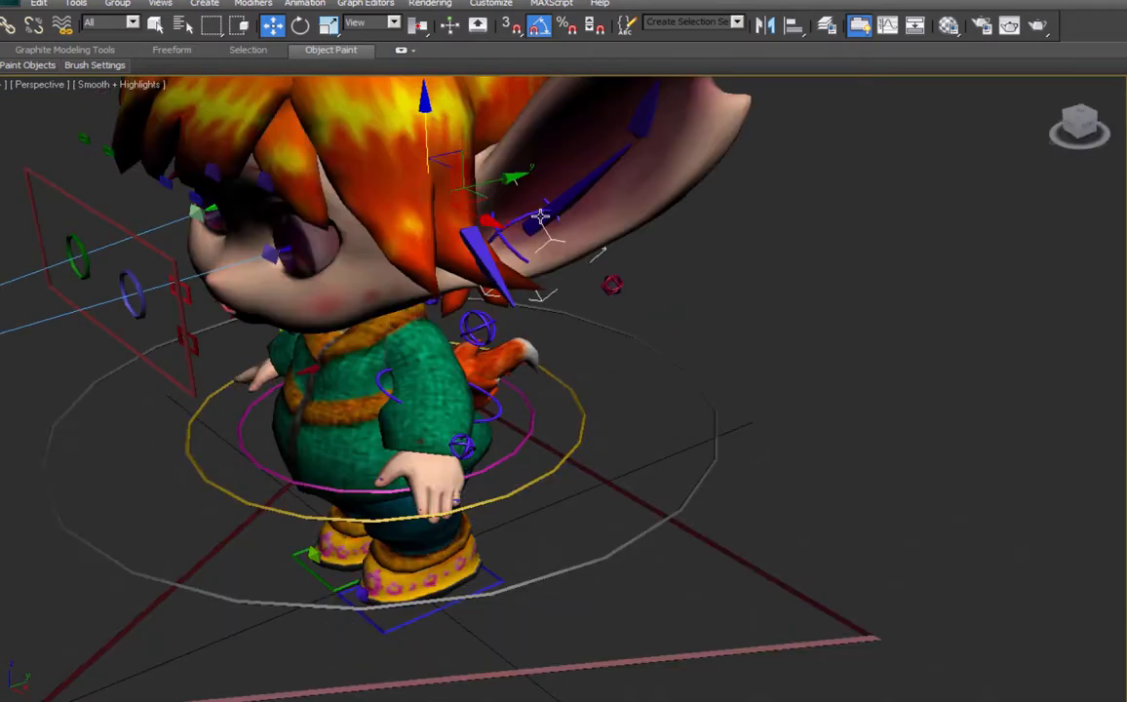
right_click(542, 215)
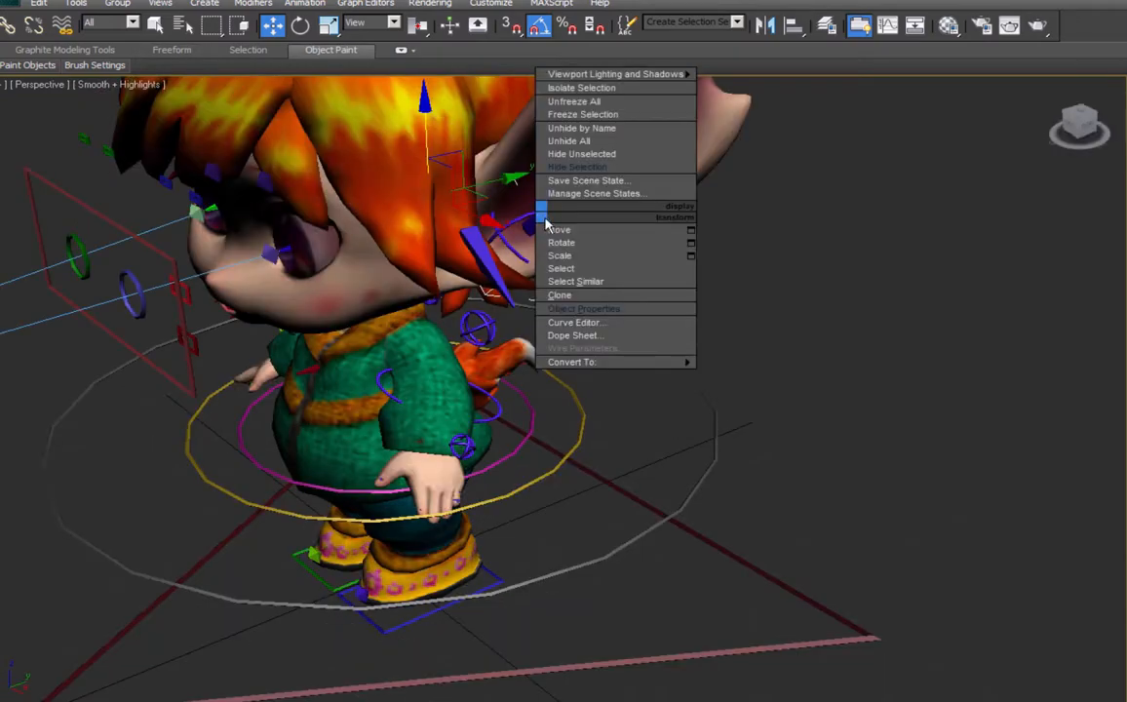
left_click(577, 166)
Set the right hand controller's thumb spread and index, middle and ring curls to 8.0, pinky curl to 7.0 and finger spread to 0.2.
middle_click_drag(548, 283, 700, 300, "alt")
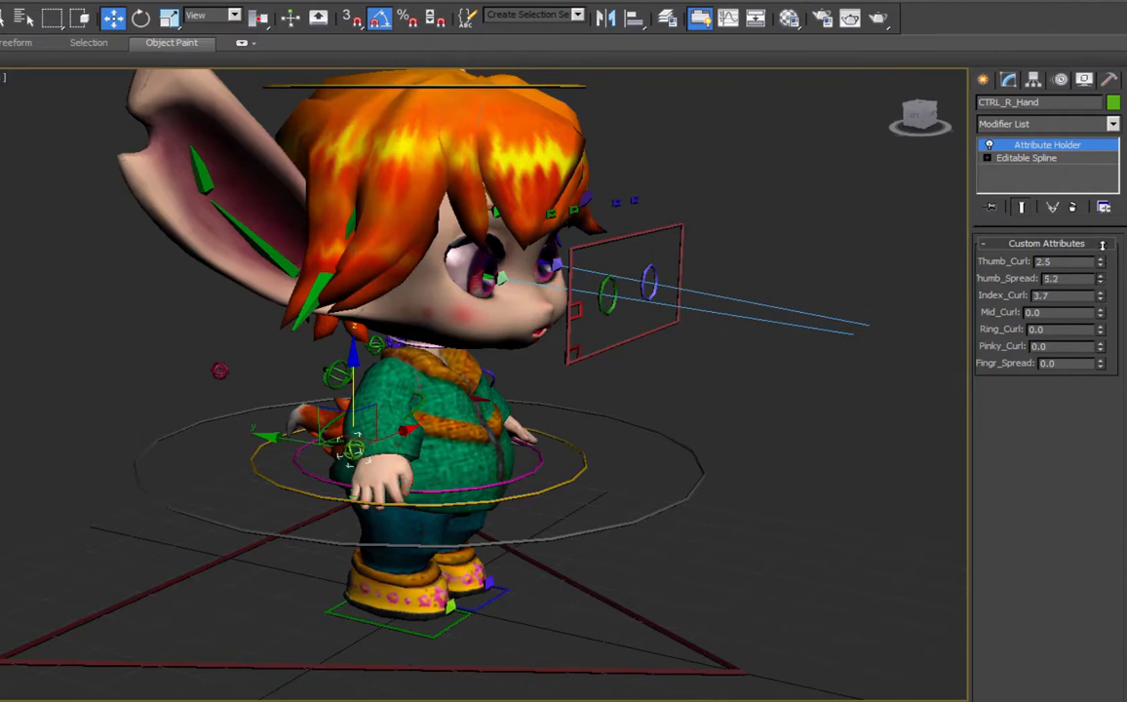
left_click_drag(1100, 286, 1100, 275)
left_click_drag(1100, 313, 1101, 295)
left_click_drag(1101, 330, 1101, 316)
left_click_drag(1100, 346, 1101, 326)
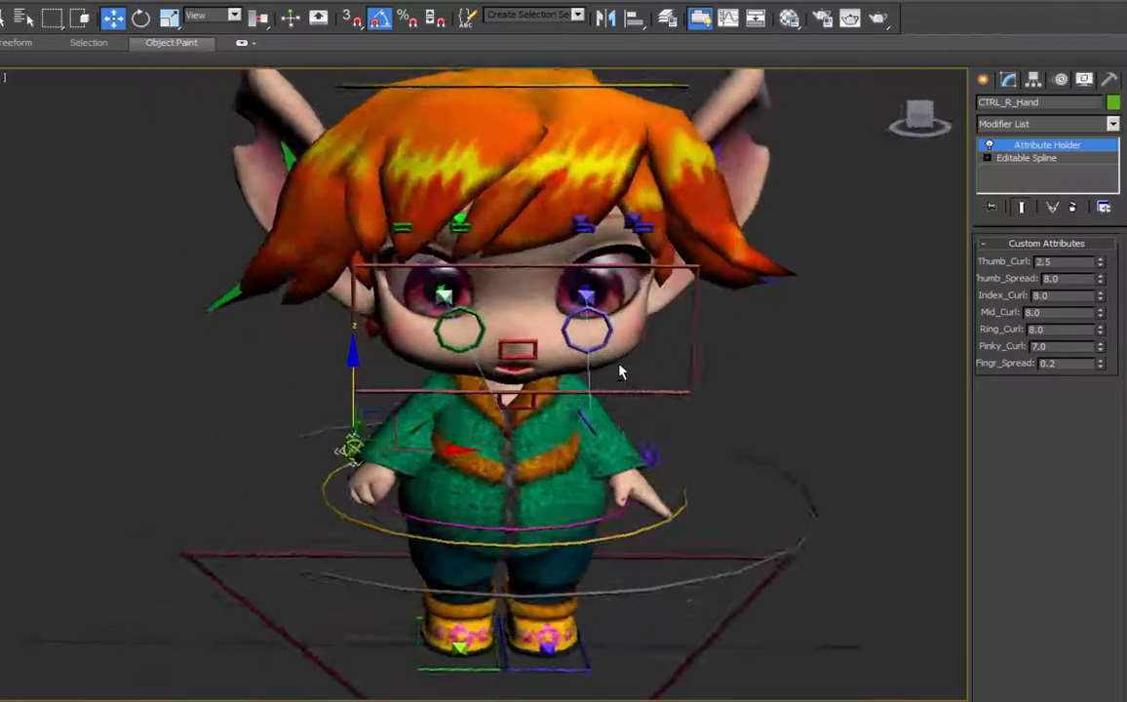
Rotate the tail controller to test the tail's movement.
middle_click_drag(622, 373, 780, 370, "alt")
left_click(55, 415)
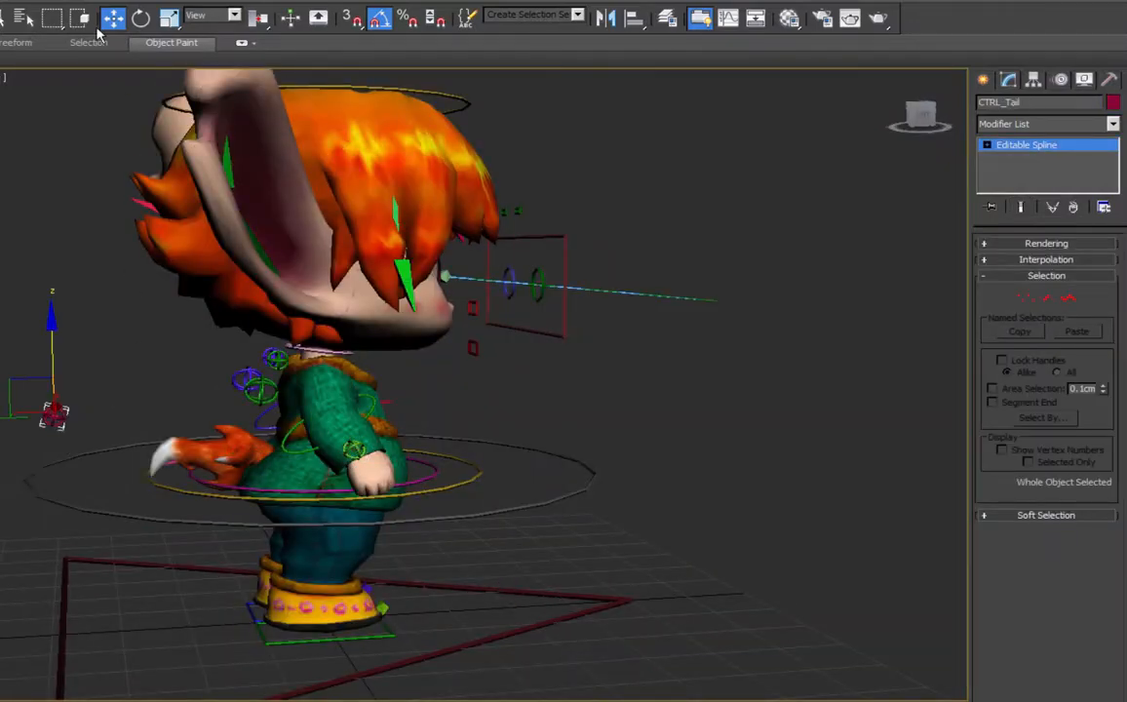
left_click(141, 18)
mouse_move(23, 357)
left_mouse_down()
mouse_move(8, 373)
mouse_move(76, 358)
mouse_move(39, 383)
mouse_move(44, 369)
mouse_move(11, 371)
mouse_move(50, 317)
mouse_move(20, 374)
mouse_move(10, 332)
mouse_move(1, 353)
left_mouse_up()
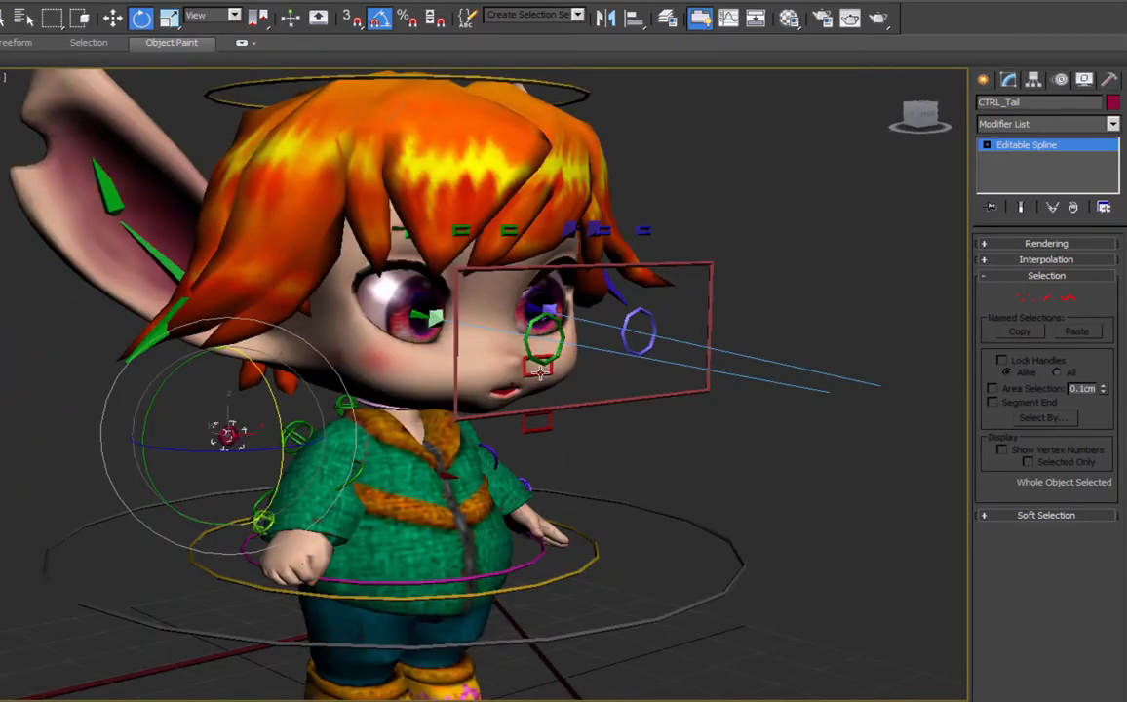
Rotate the upper jaw controller and the head controller in turn to test the face and head movement.
left_click(538, 371)
left_click_drag(434, 330, 426, 300)
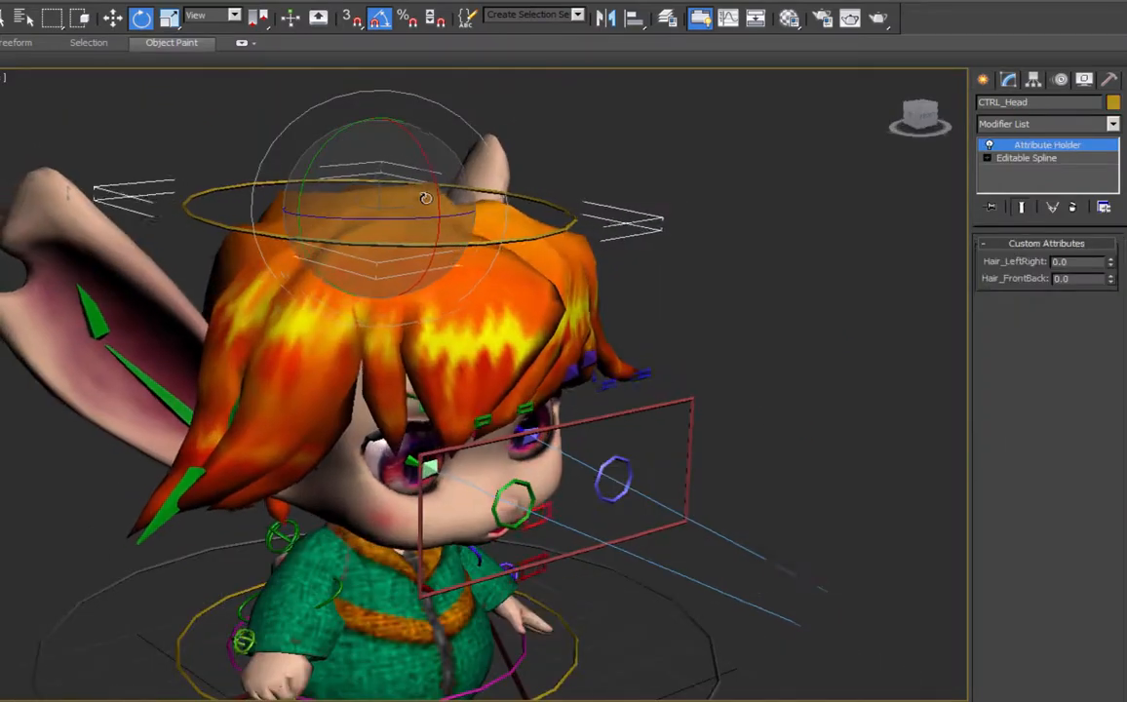
mouse_move(425, 198)
left_mouse_down()
mouse_move(398, 182)
mouse_move(411, 182)
left_mouse_up()
Rotate the top-of-spine controller in several directions to test how the neck and upper body follow.
left_click(426, 529)
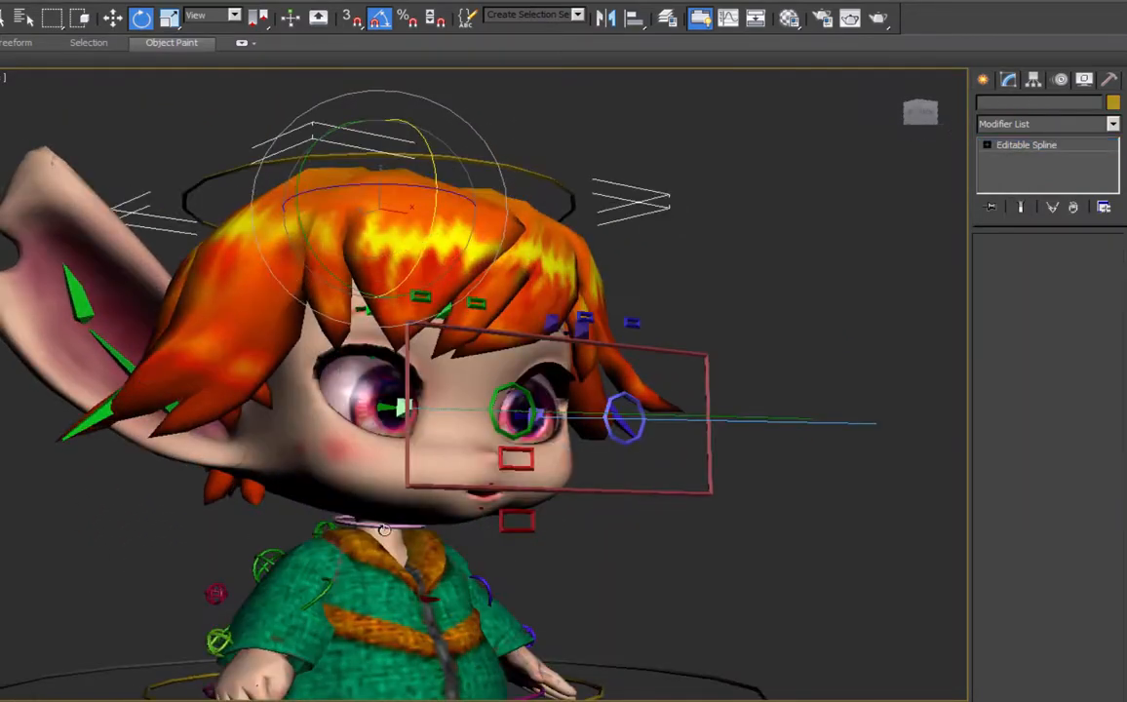
left_click_drag(410, 539, 339, 398)
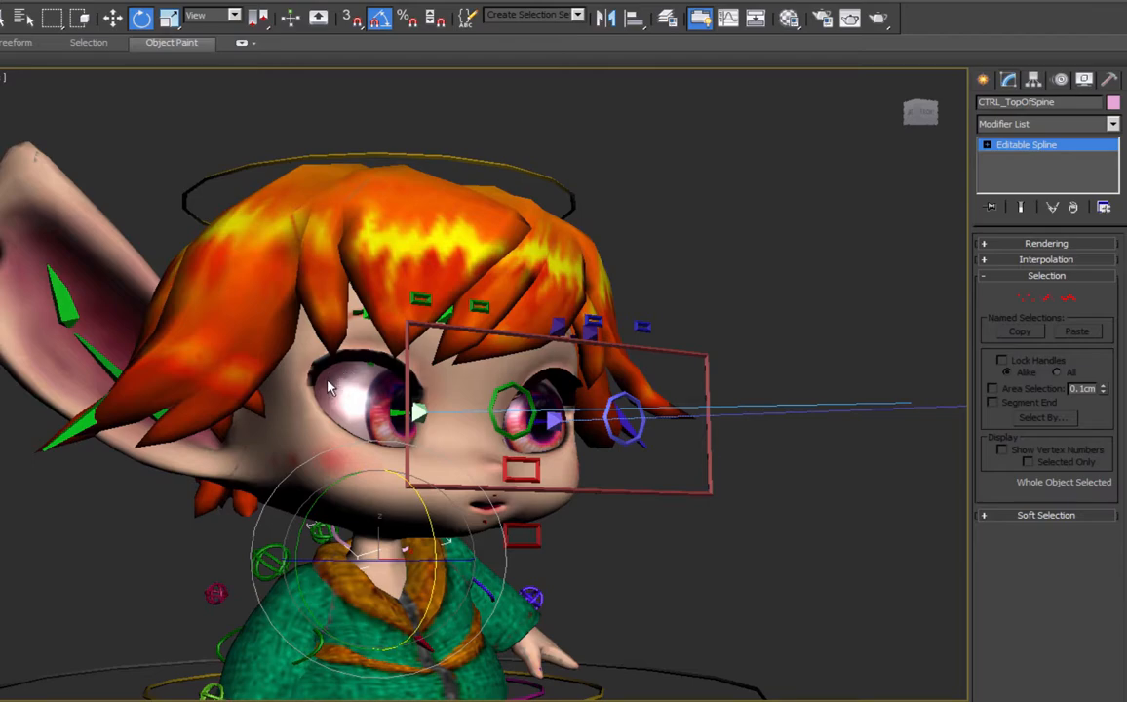
left_click_drag(407, 540, 411, 522)
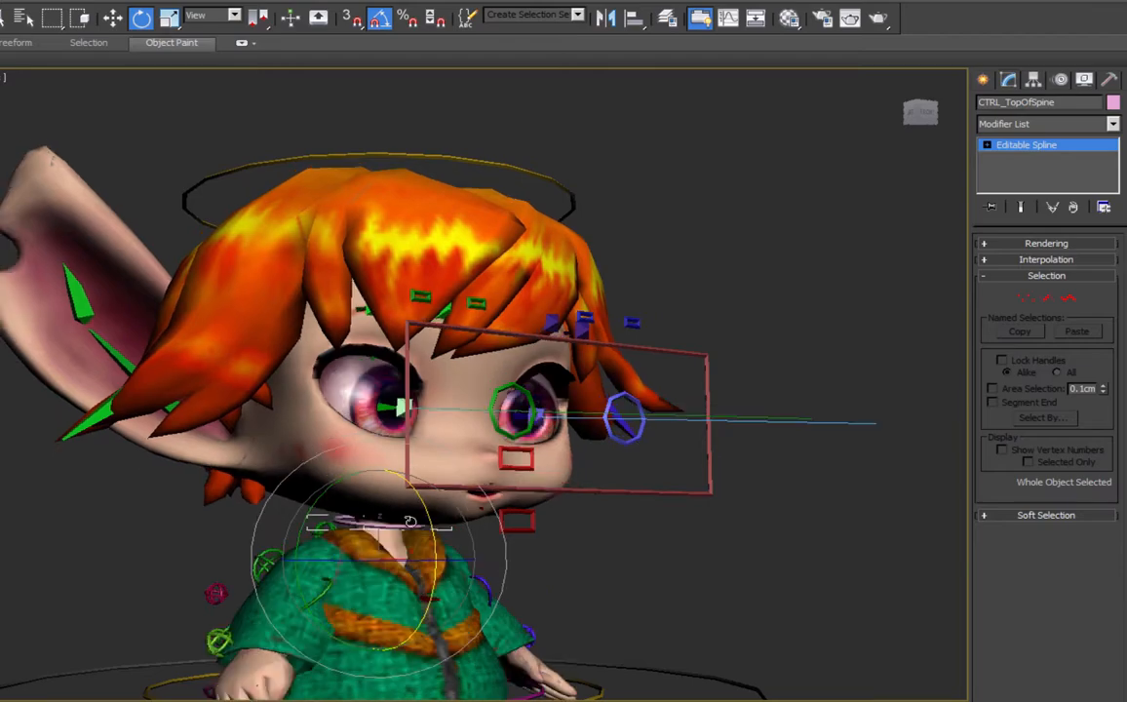
mouse_move(732, 561)
middle_mouse_down("alt")
mouse_move(652, 555)
mouse_move(731, 561)
middle_mouse_up("alt")
middle_click_drag(732, 561, 743, 485)
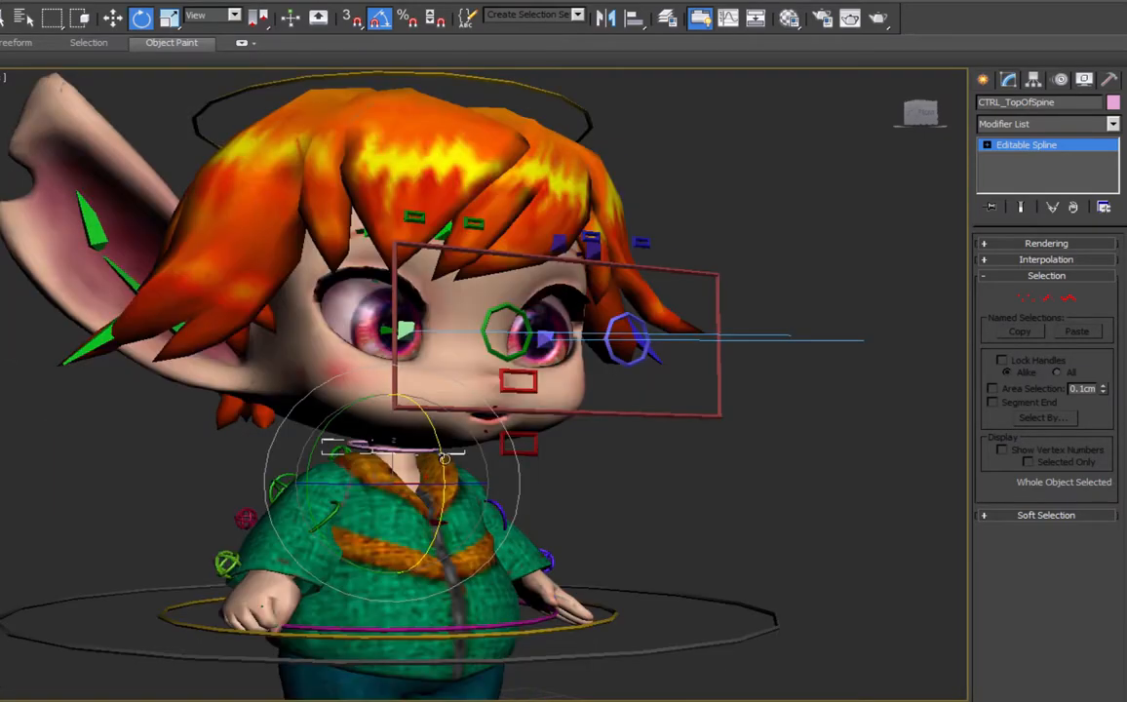
left_click_drag(437, 532, 446, 439)
Examine the whole character rig from several angles and distances.
middle_click_drag(569, 512, 572, 537, "alt")
middle_click_drag(571, 537, 573, 417)
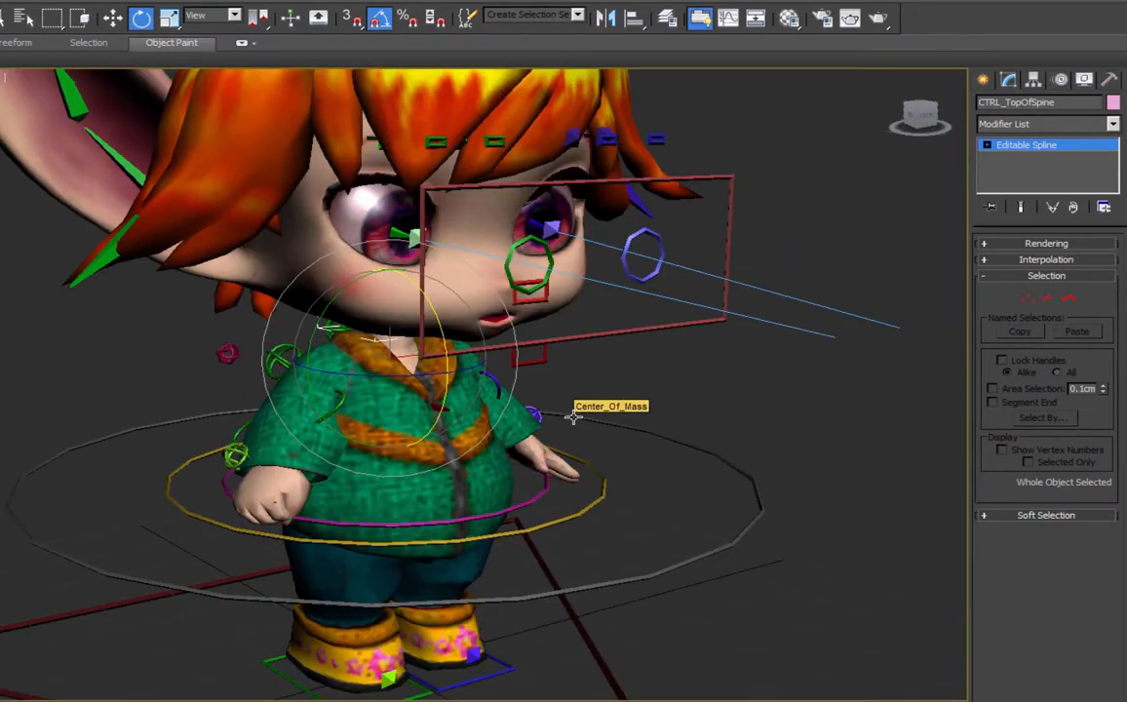
middle_click_drag(682, 515, 667, 422, "alt")
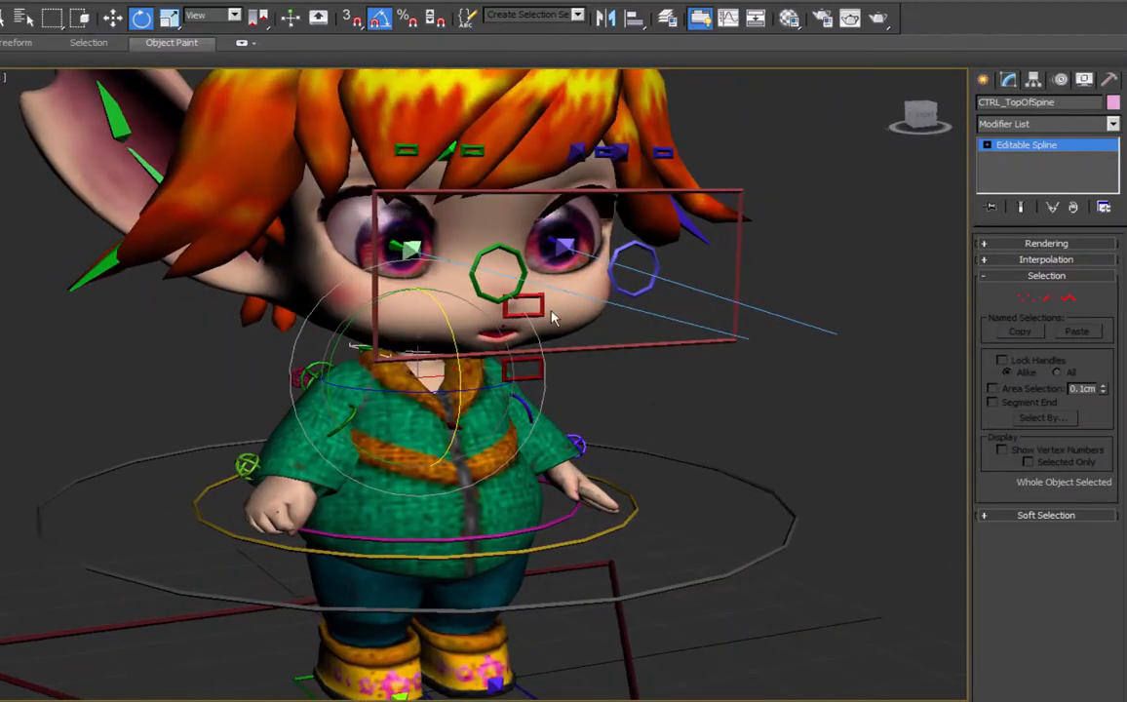
left_click_drag(525, 376, 549, 336)
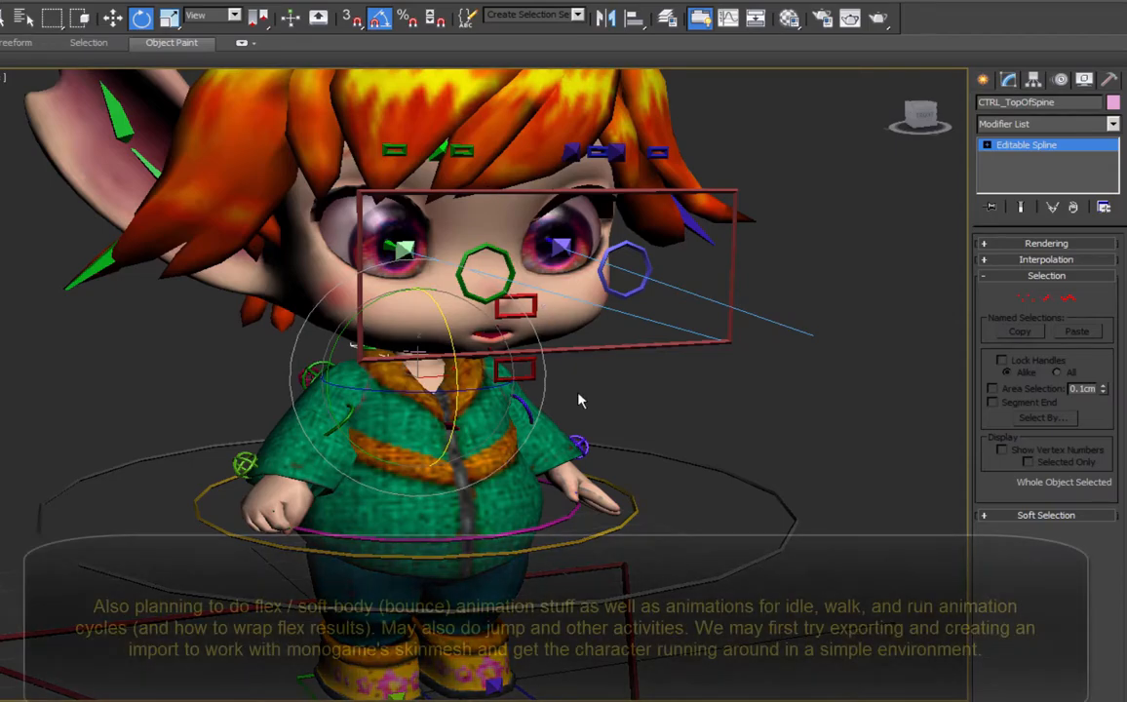
middle_click_drag(522, 353, 266, 307, "alt")
middle_click_drag(335, 342, 454, 446, "alt")
scroll(338, 368, "down", 4)
scroll(440, 429, "up", 3)
scroll(438, 429, "down", 3)
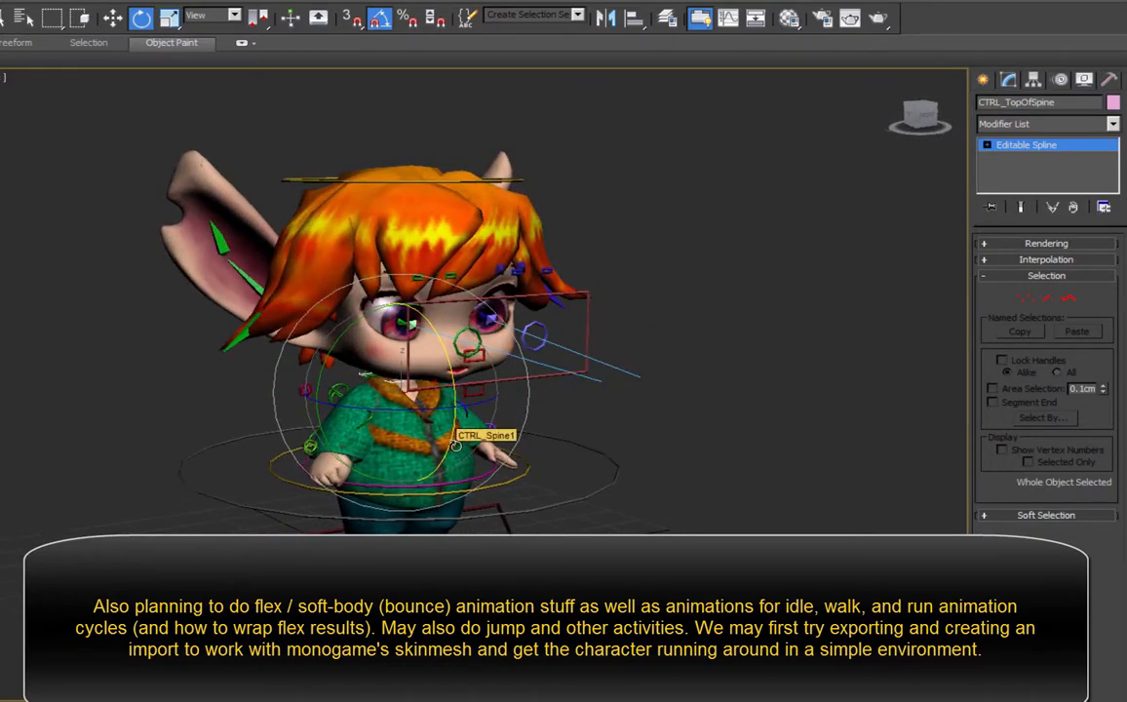